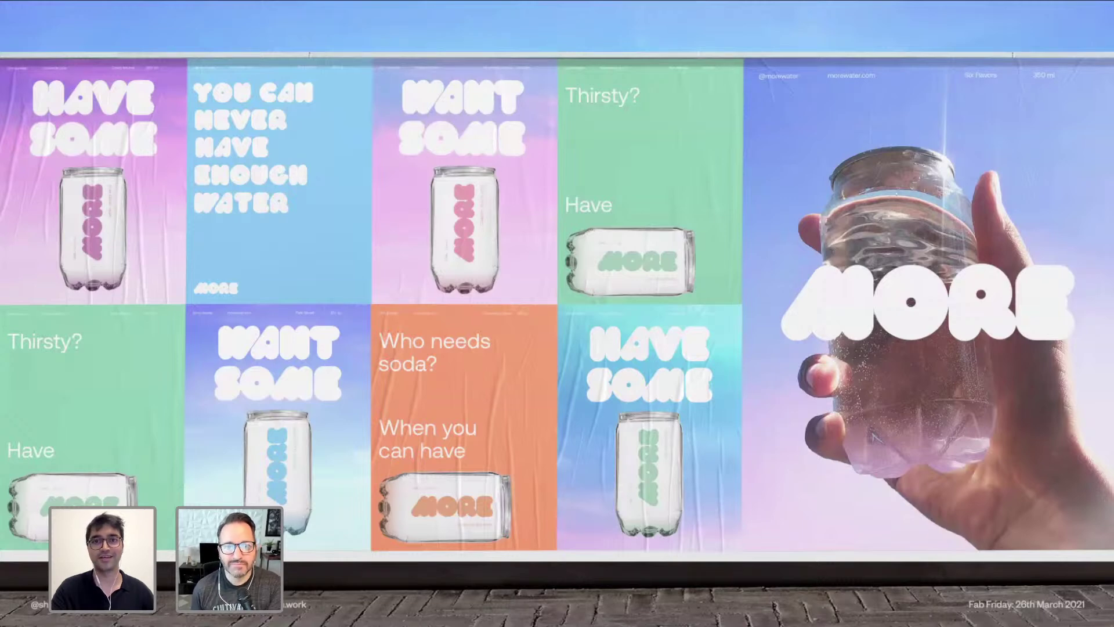
Step: Advance Keynote to the MORE water cans slide, end the slideshow, and switch to Illustrator
key("Right")
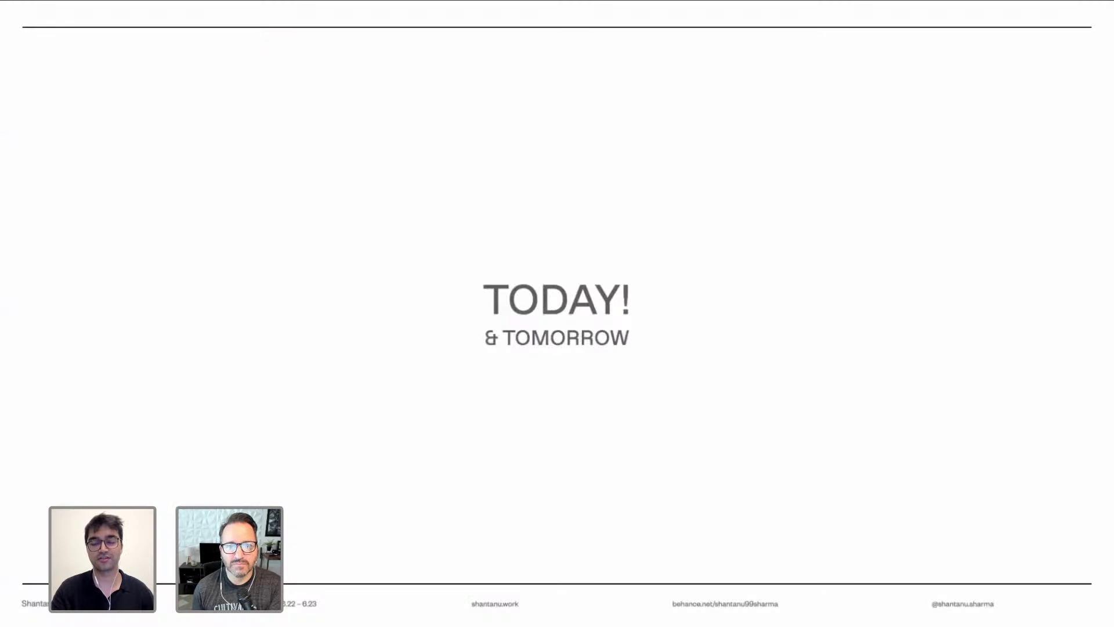
key("Left")
key("Left")
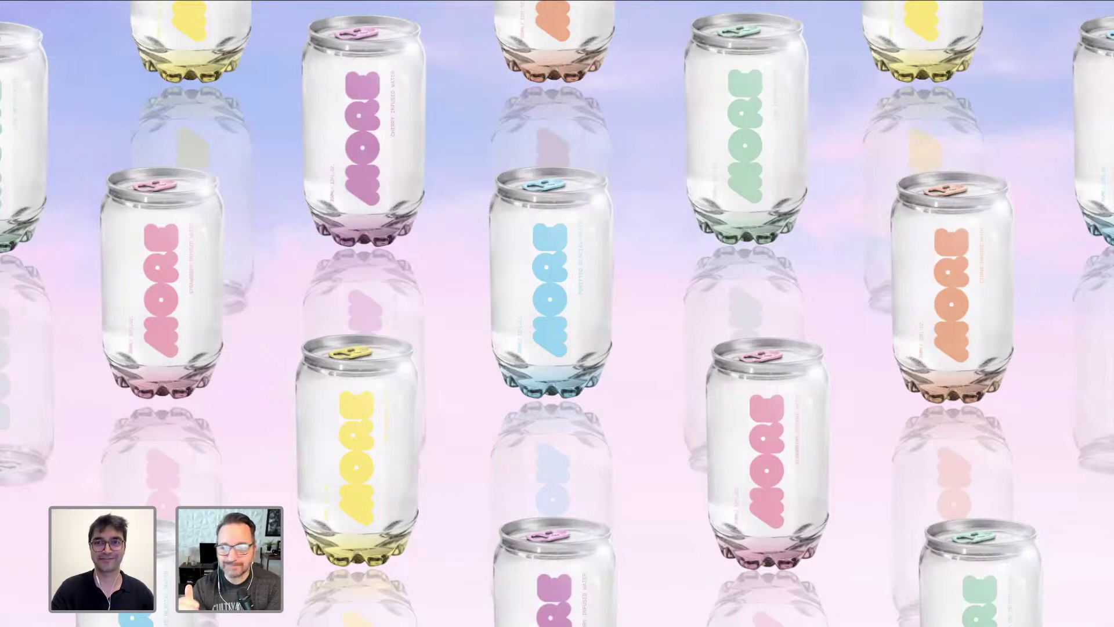
key("Escape")
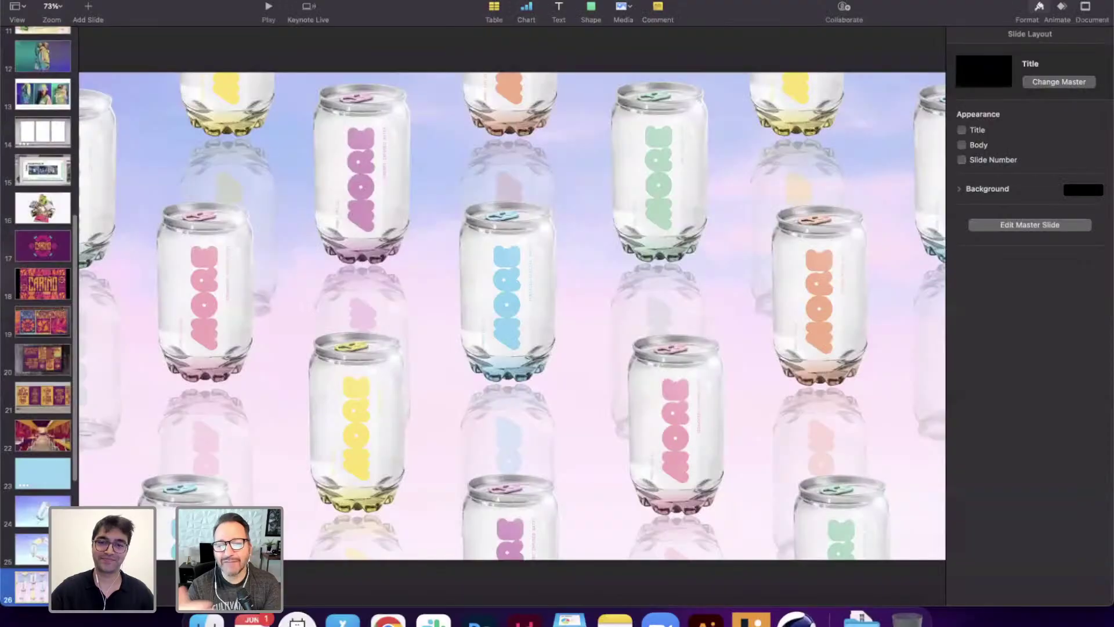
left_click(705, 620)
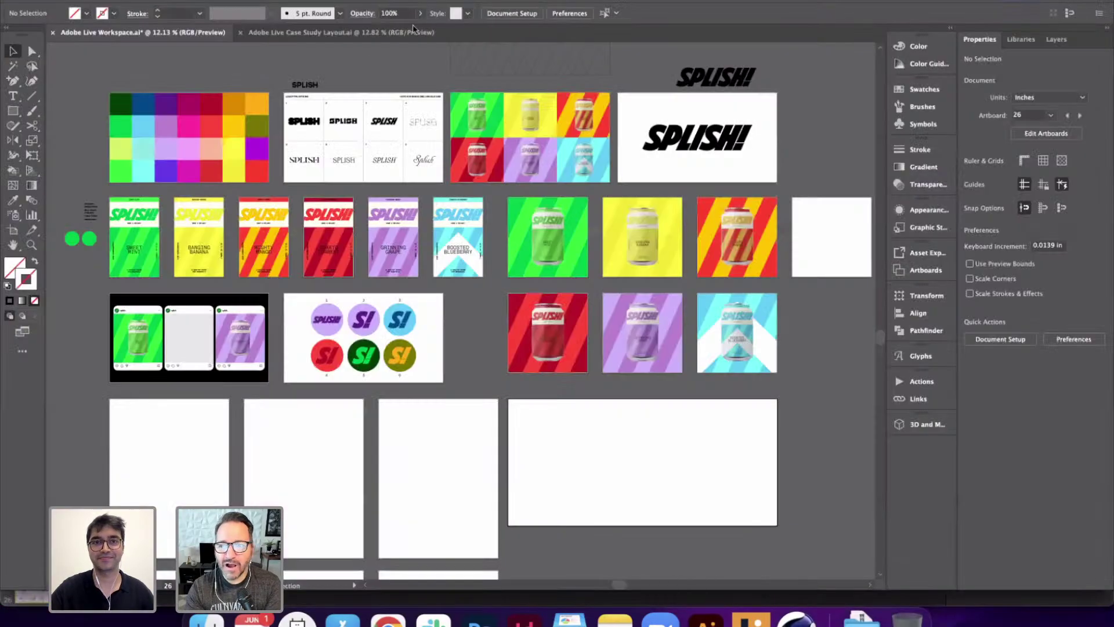
Step: Bring up the Adobe Live Case Study Layout.ai document with its eight labelled artboards
left_click(321, 35)
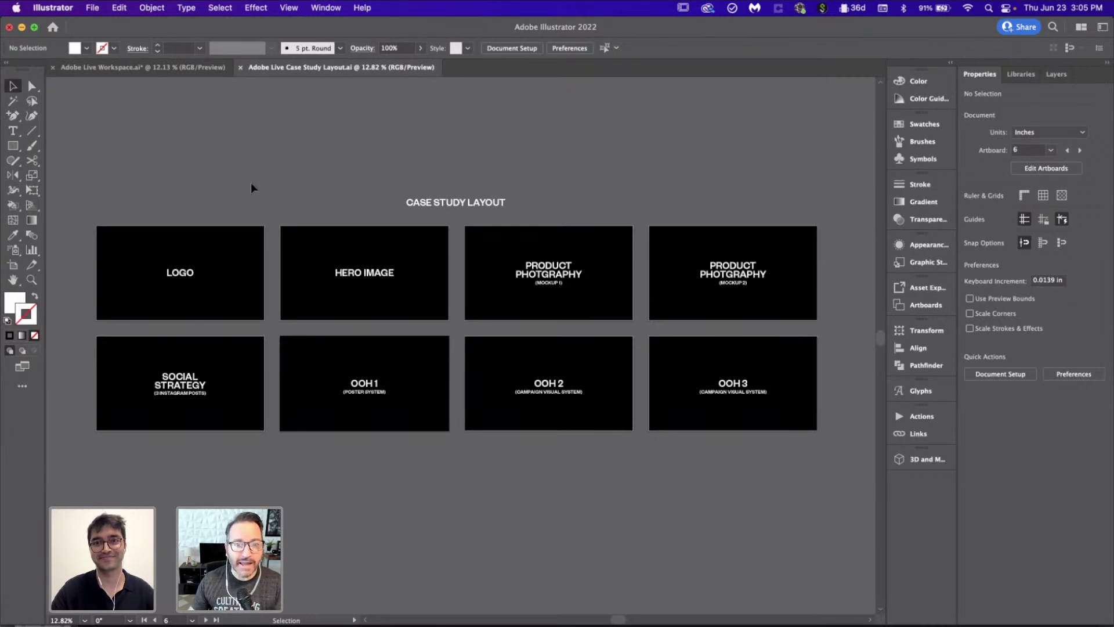
Step: Return to the Adobe Live Workspace.ai document with its SPLISH palette, logo and can artboards
left_click(209, 68)
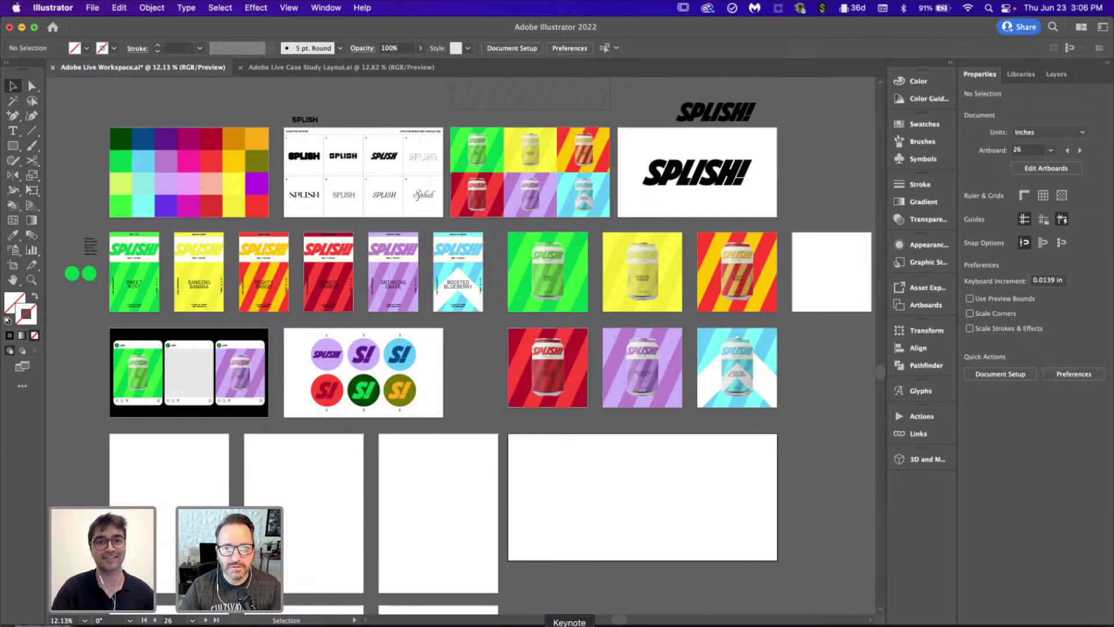
Step: Make the Logotype Options sheet (artboard 2) active and fit it to the window
left_click(383, 174)
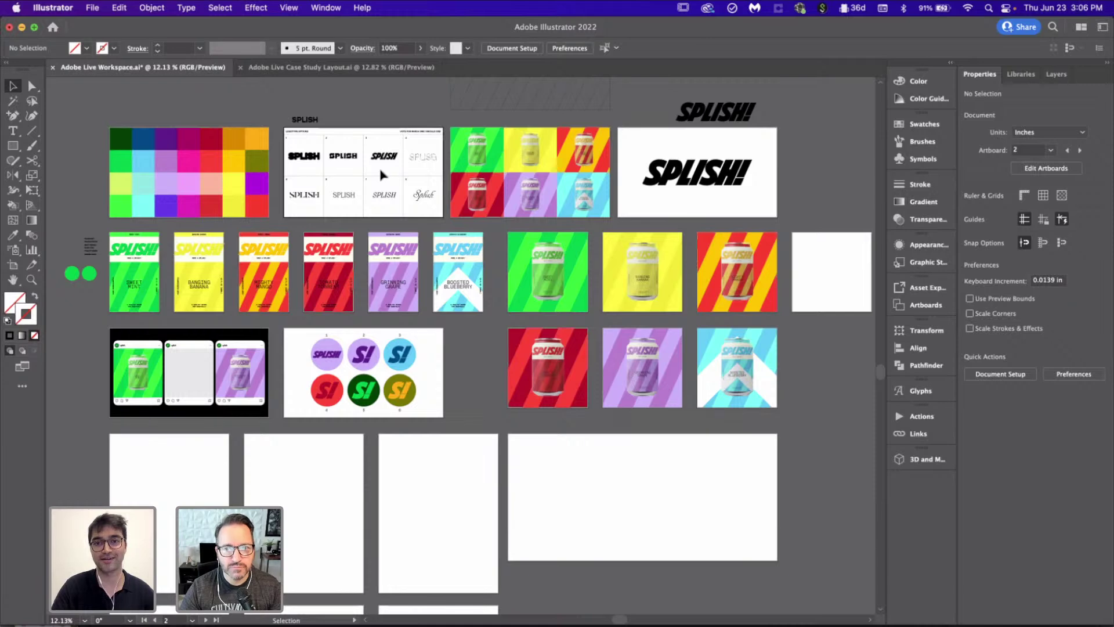
key("super+0")
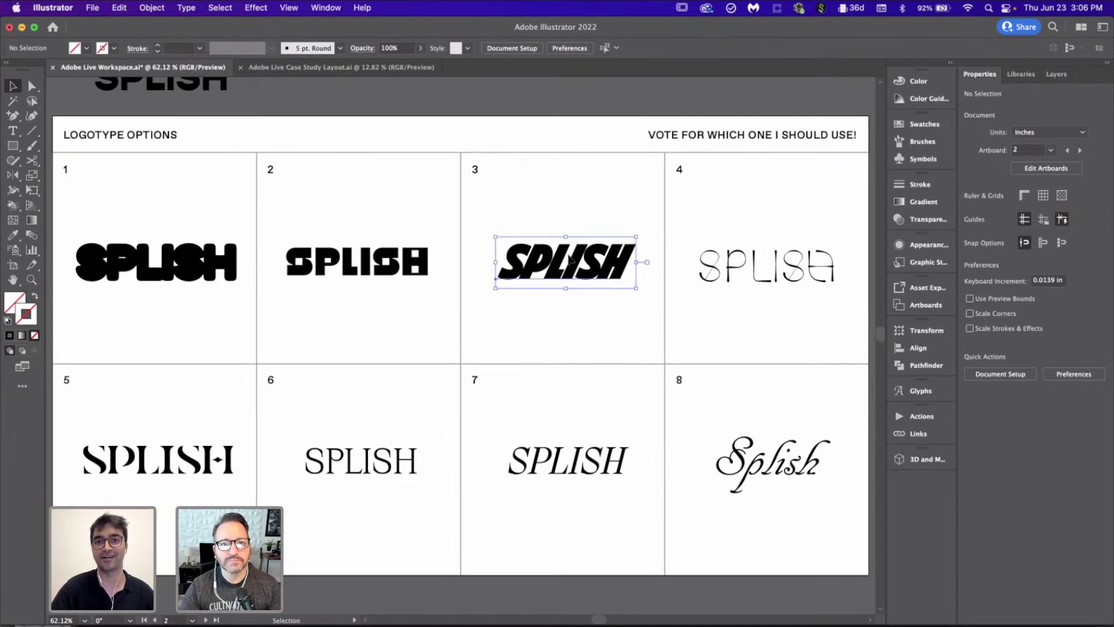
Step: Select logotype option 3, then deselect it and pan across the artboards
left_click(566, 261)
scroll(568, 260, "down", 5)
scroll(567, 260, "right", 5)
scroll(569, 259, "right", 10)
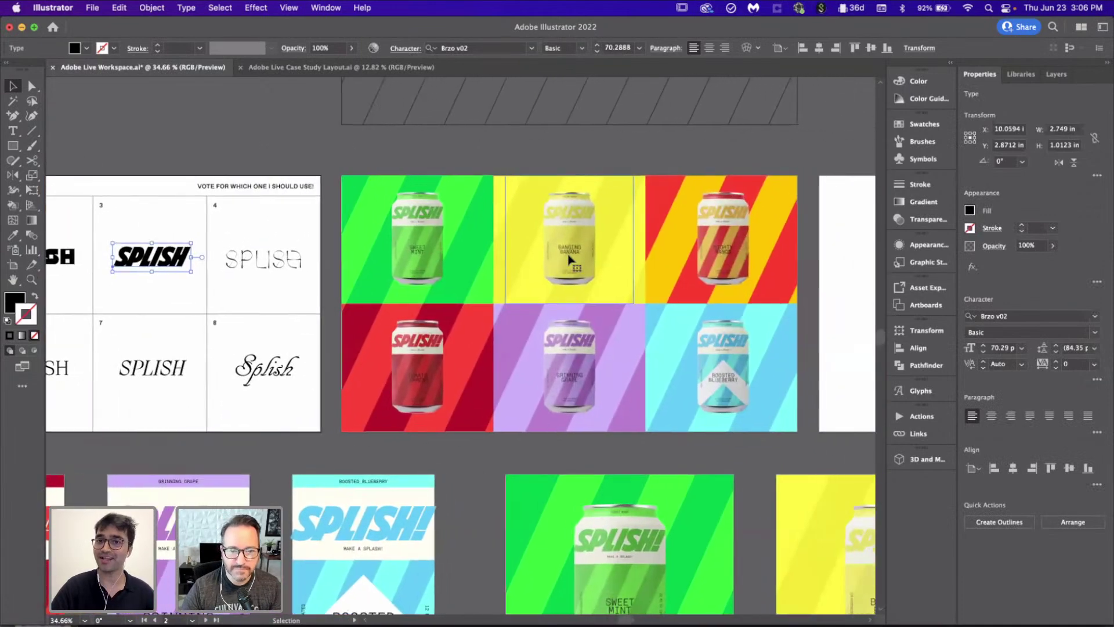
left_click(668, 310)
scroll(668, 310, "right", 5)
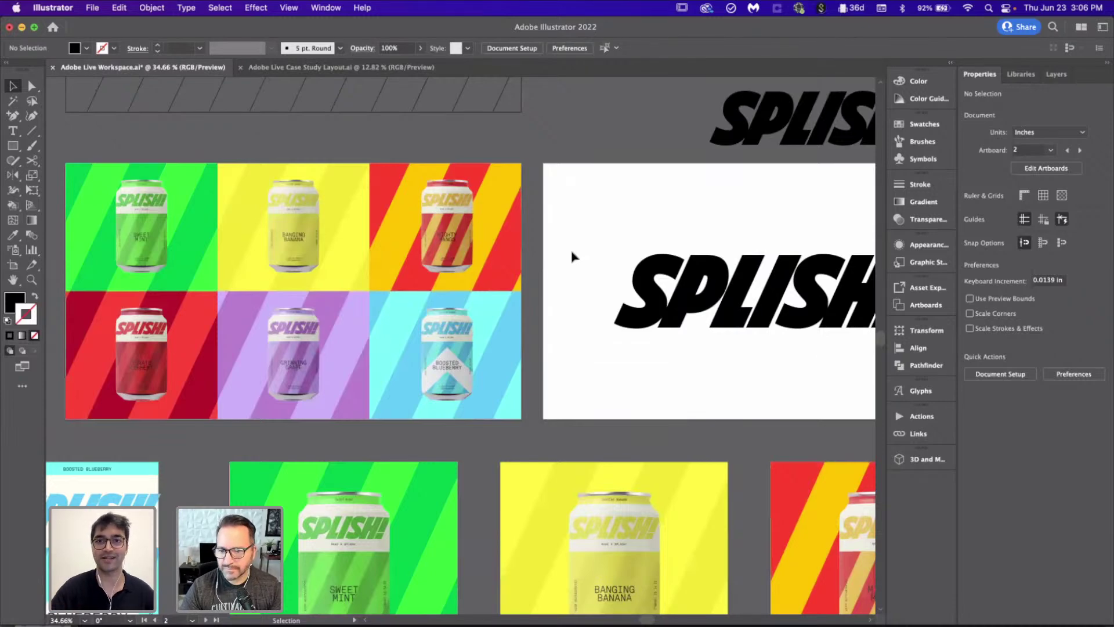
Step: Review the can labels and mockups, then make the wide empty artboard 26 active
scroll(572, 257, "down", 5)
scroll(572, 257, "left", 5)
scroll(573, 257, "left", 5)
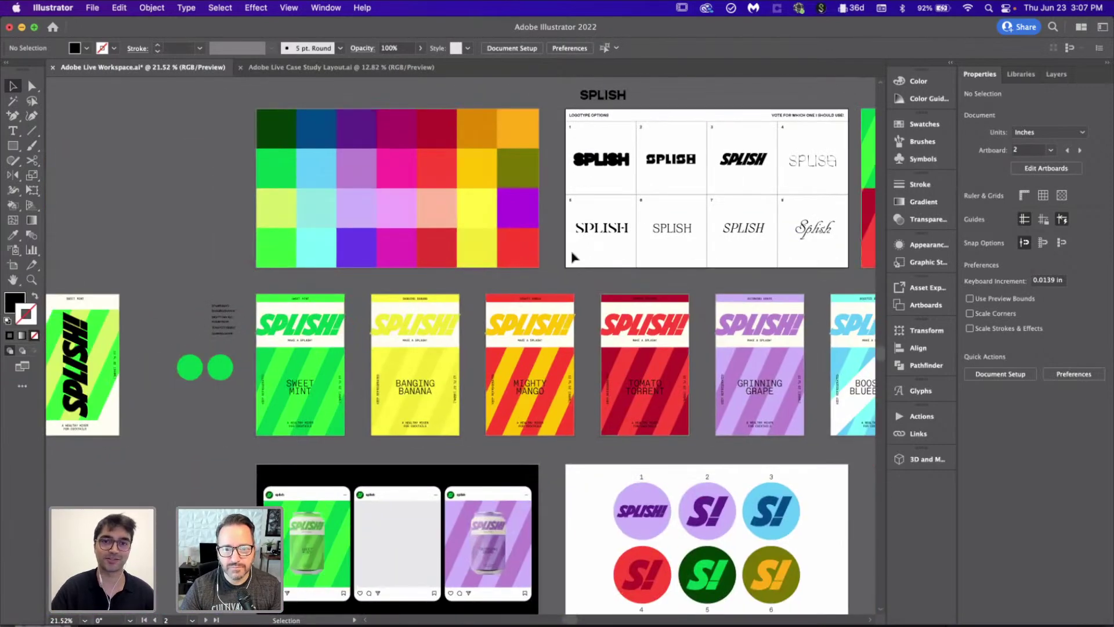
scroll(610, 302, "down", 6)
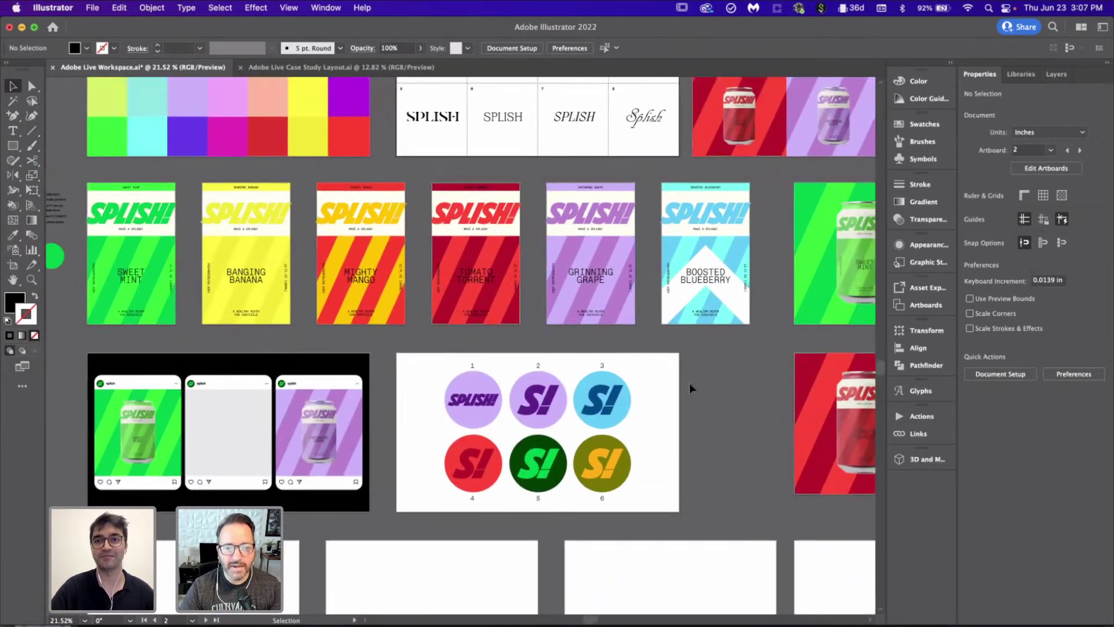
scroll(689, 385, "right", 2)
scroll(689, 386, "up", 2)
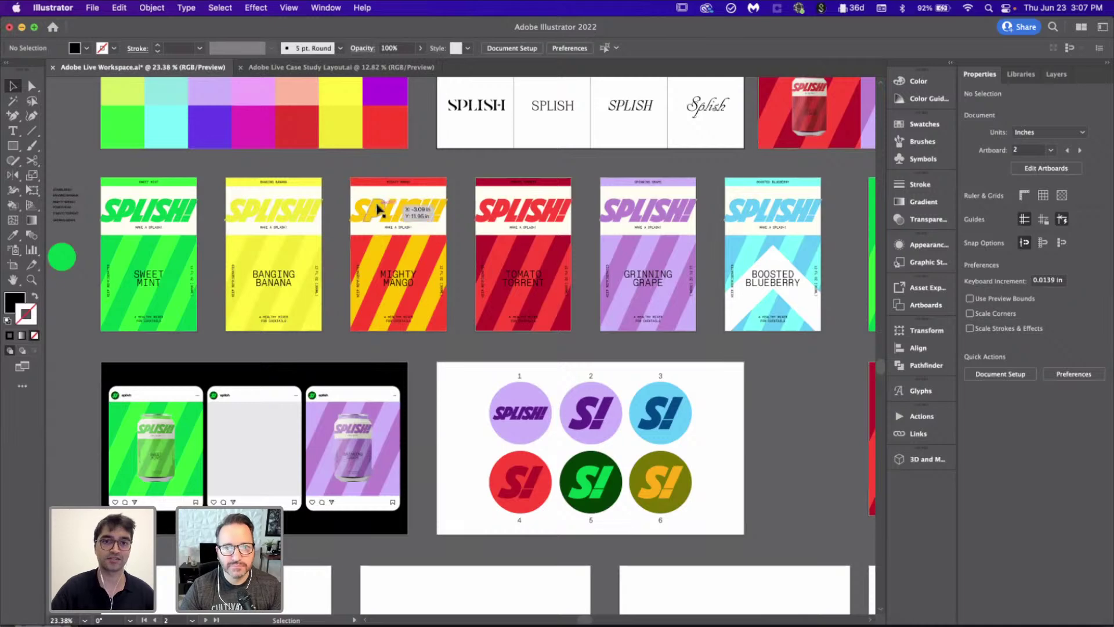
scroll(411, 249, "up", 4)
scroll(469, 150, "up", 1)
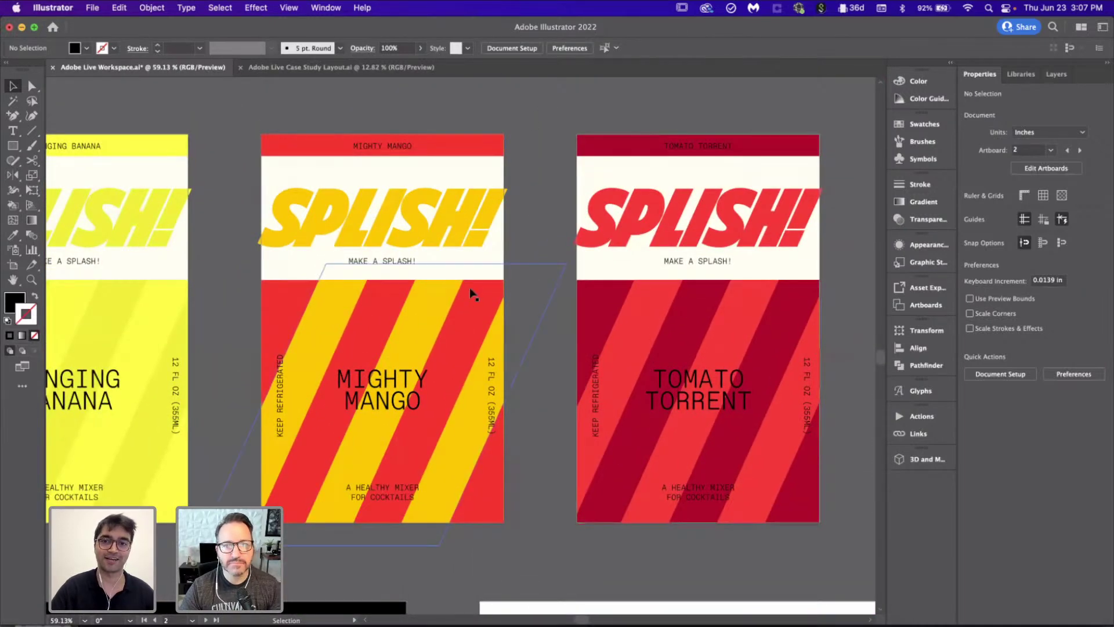
scroll(553, 391, "down", 5)
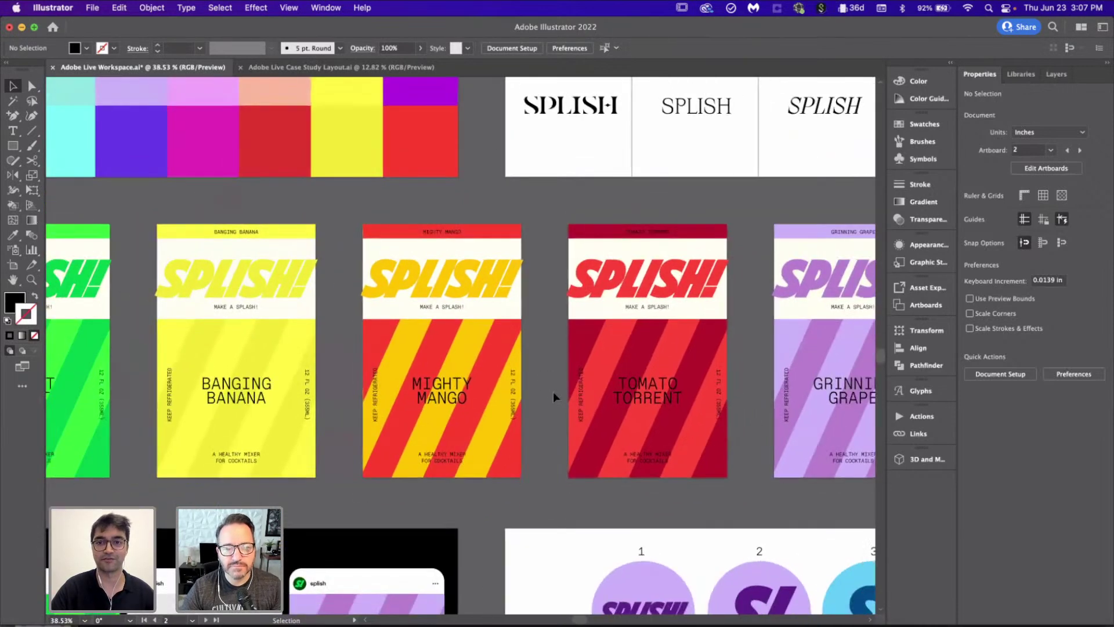
scroll(553, 392, "down", 1)
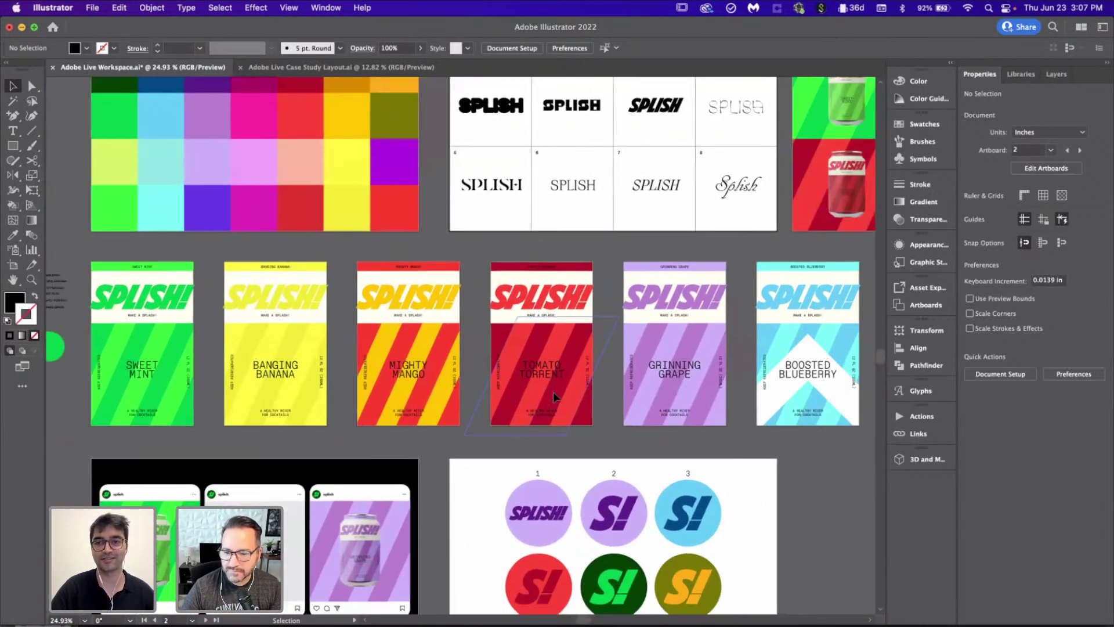
scroll(552, 391, "down", 1)
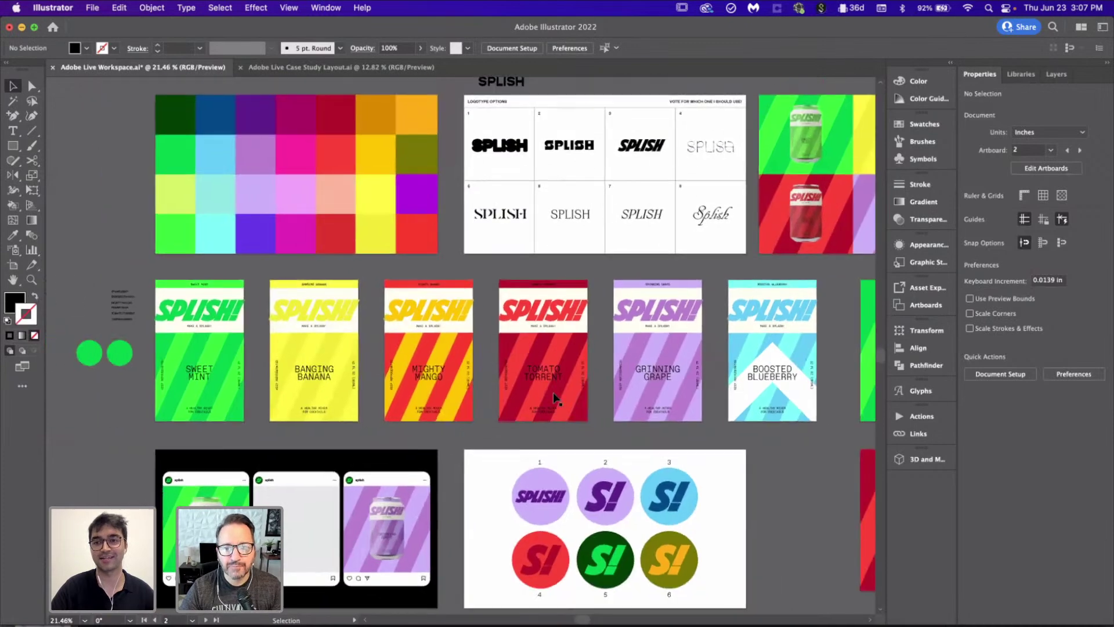
scroll(553, 392, "right", 10)
scroll(553, 398, "right", 5)
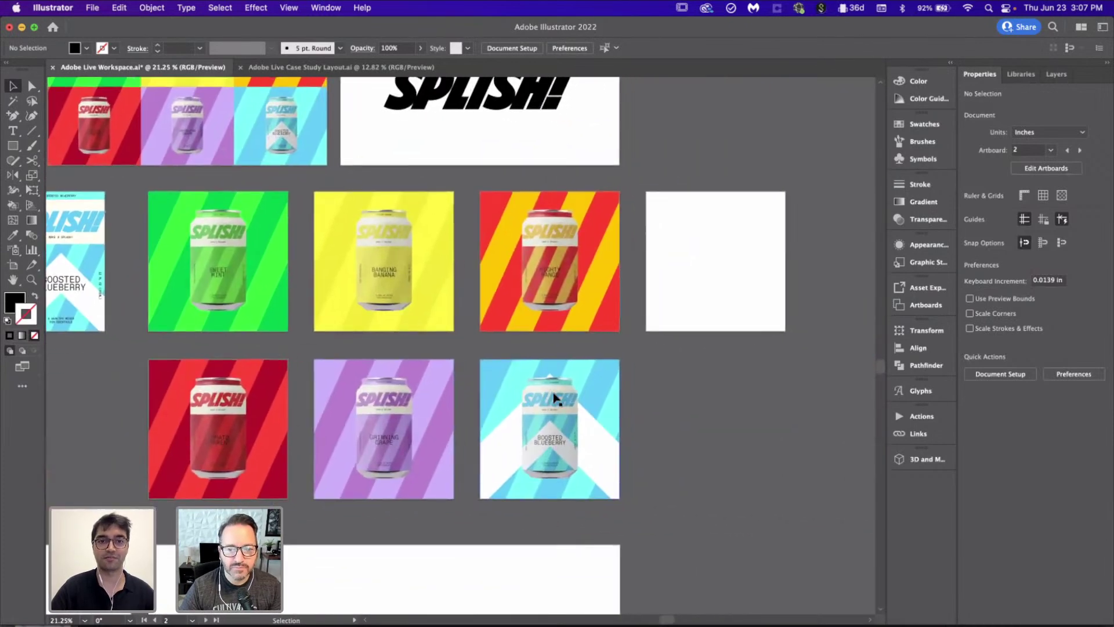
scroll(552, 398, "up", 2)
scroll(380, 239, "left", 2)
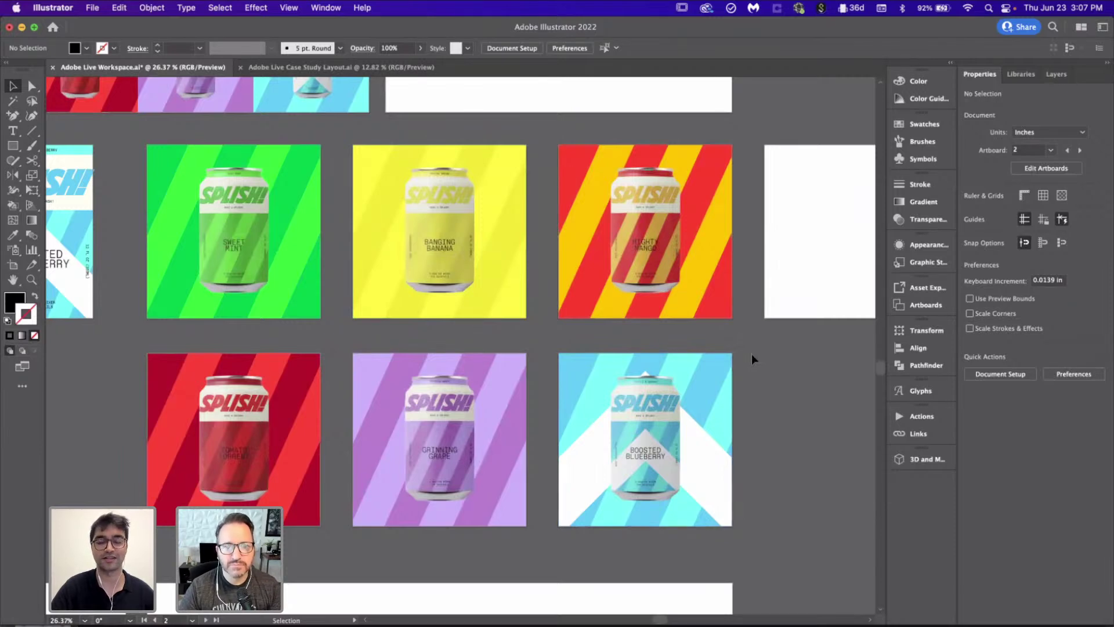
scroll(751, 354, "down", 2)
scroll(383, 297, "right", 5)
scroll(383, 299, "up", 2)
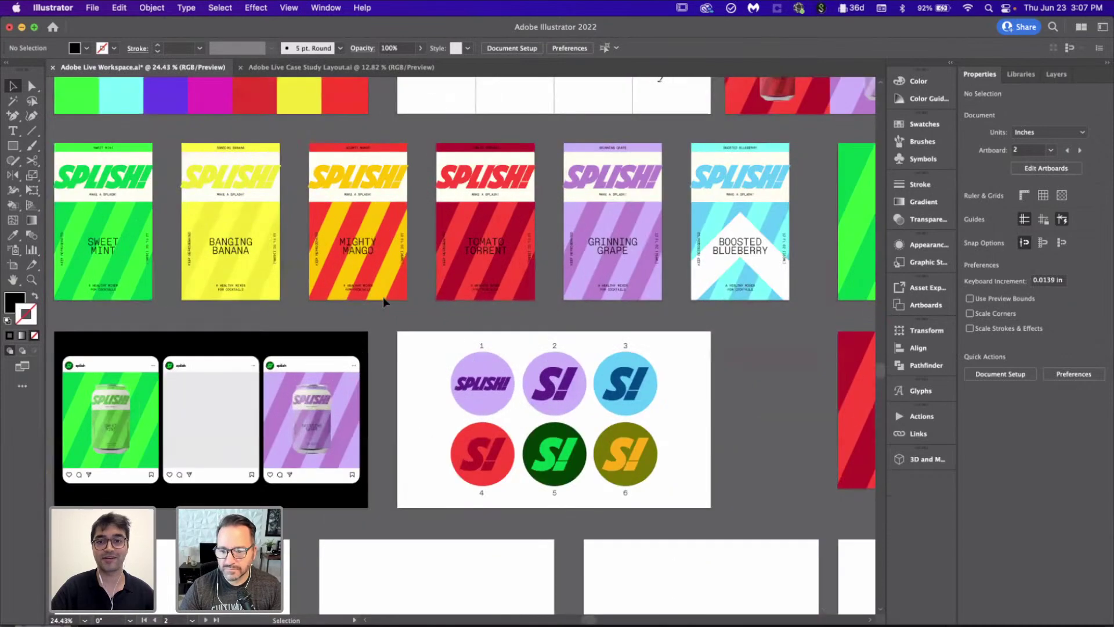
scroll(383, 299, "down", 3)
scroll(490, 303, "left", 2)
scroll(302, 288, "up", 2)
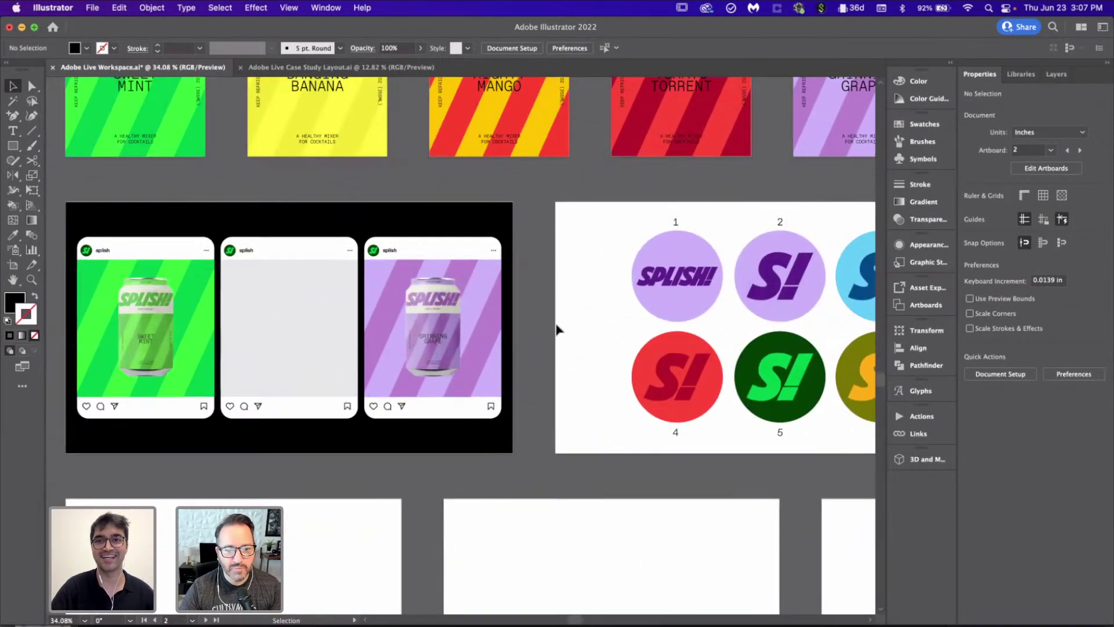
scroll(556, 330, "down", 4)
scroll(556, 329, "up", 2)
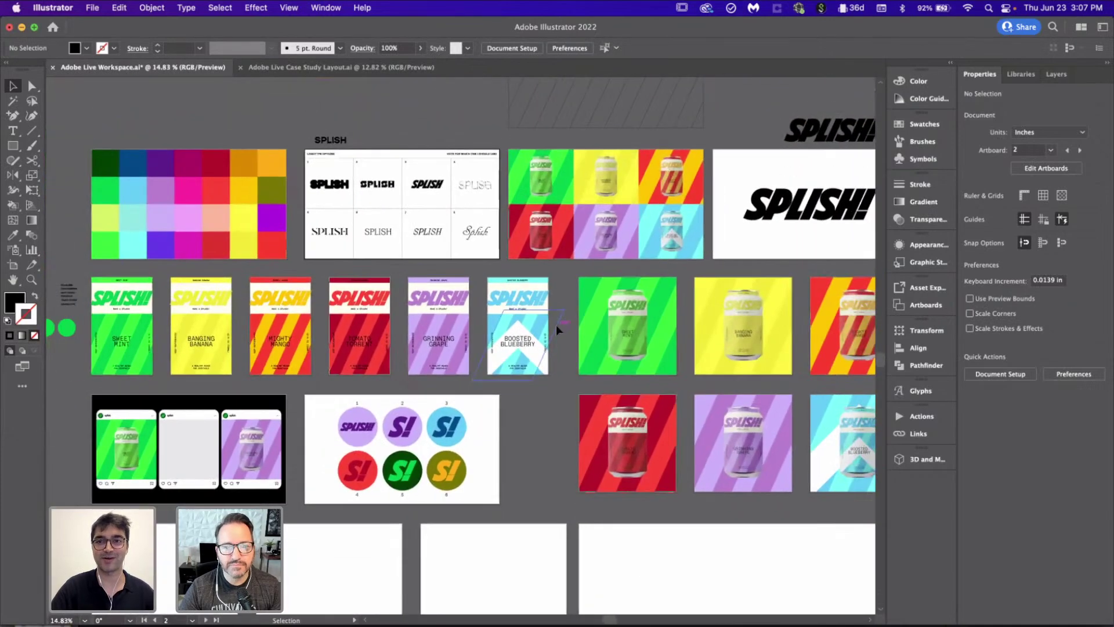
scroll(556, 330, "down", 3)
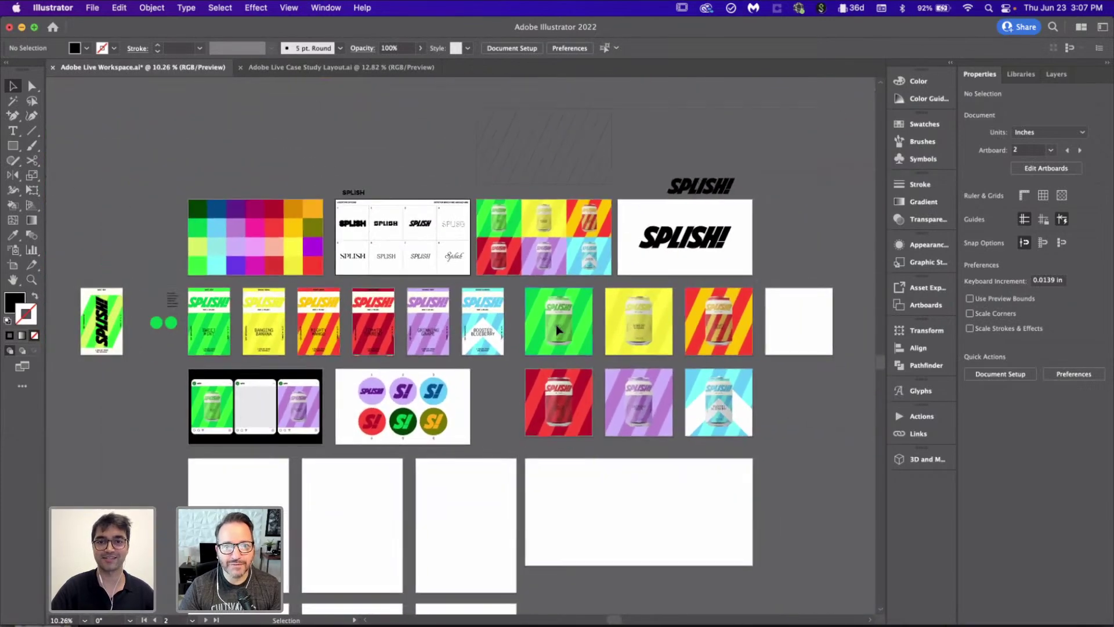
scroll(554, 406, "down", 2)
left_click(552, 452)
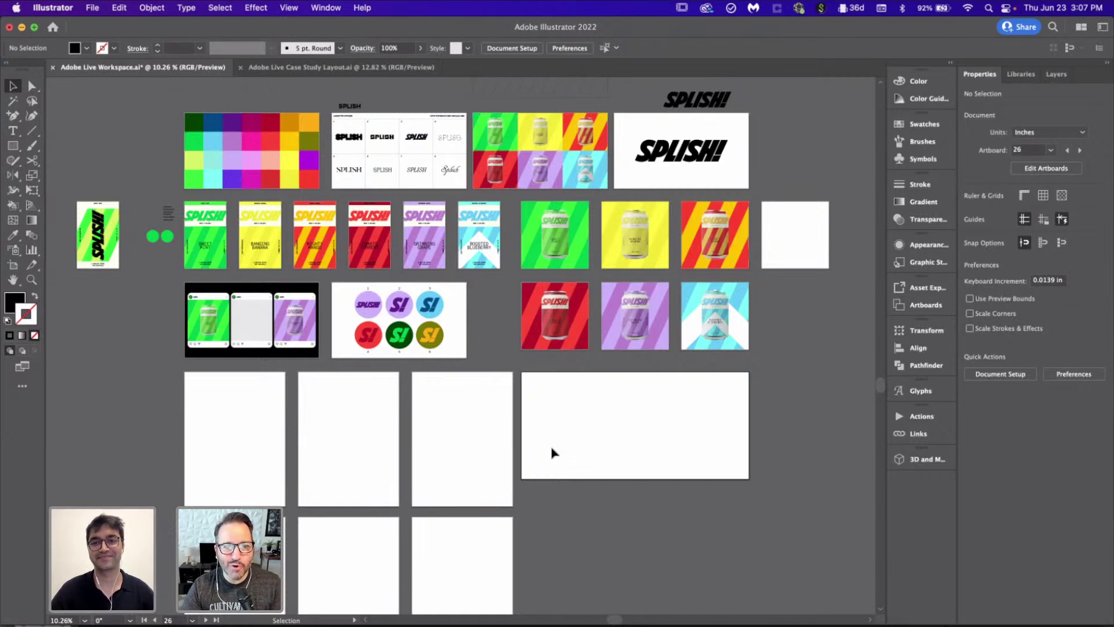
scroll(200, 265, "up", 5)
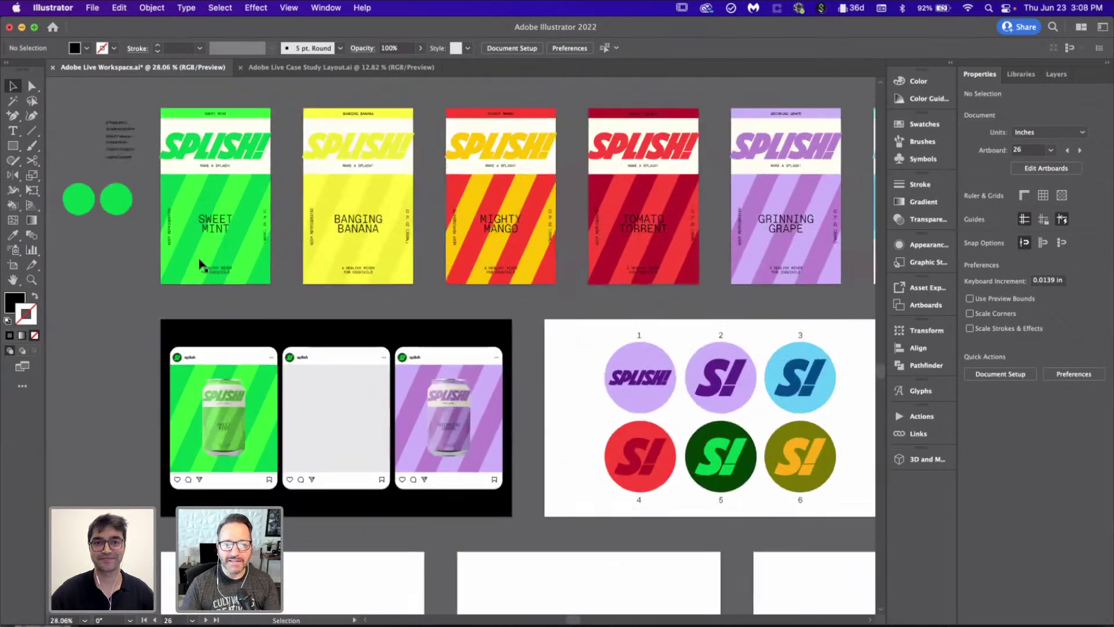
scroll(200, 265, "down", 2)
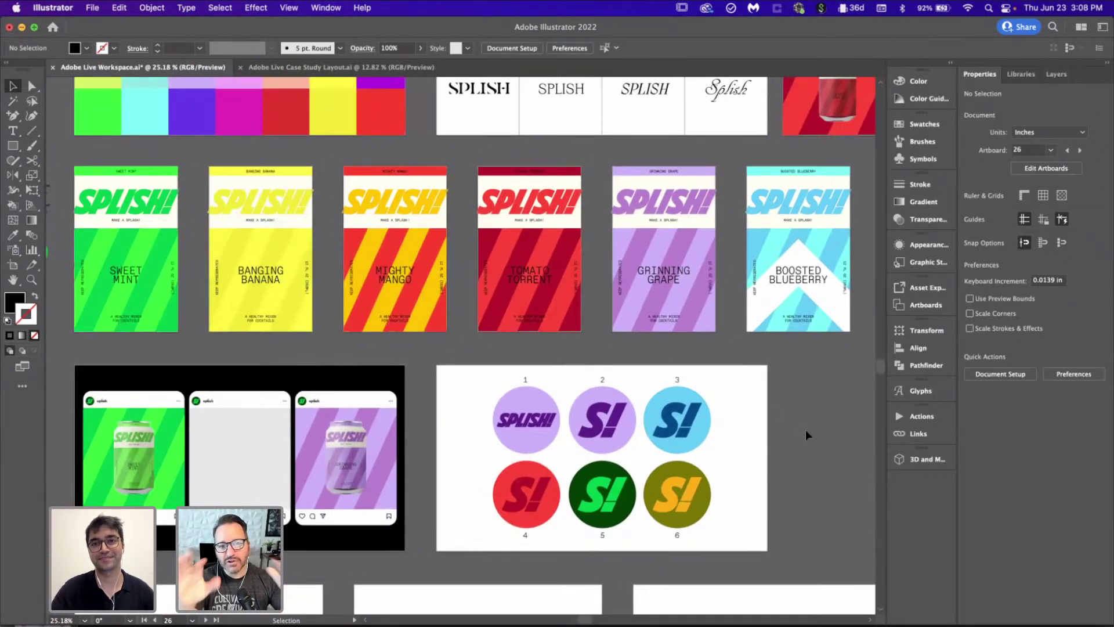
scroll(806, 434, "down", 3)
scroll(805, 434, "right", 3)
scroll(807, 434, "right", 2)
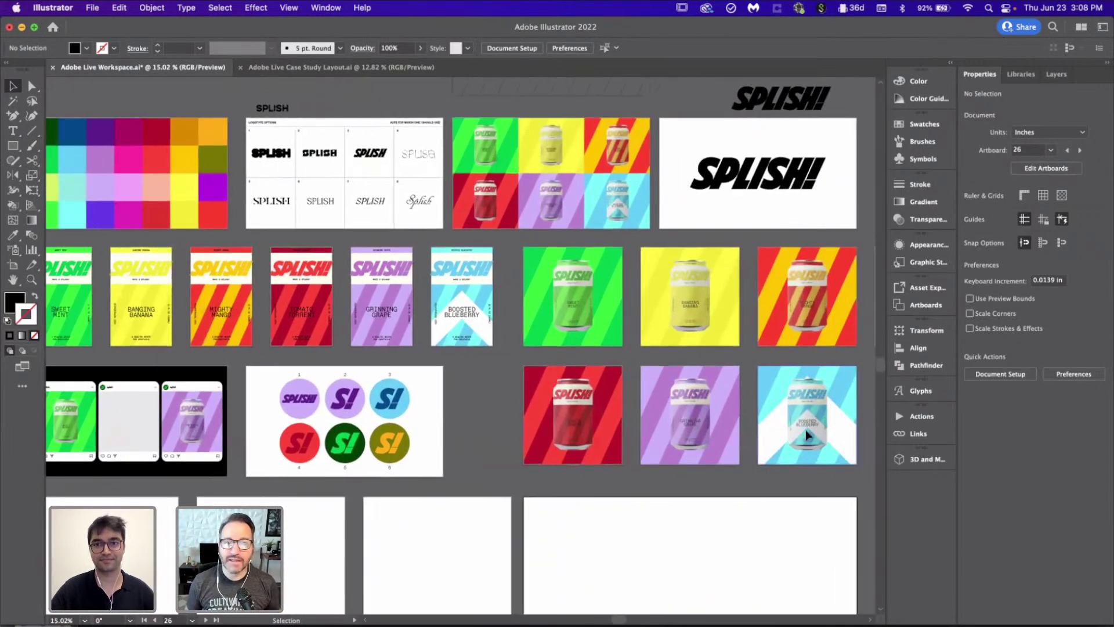
scroll(807, 434, "down", 1)
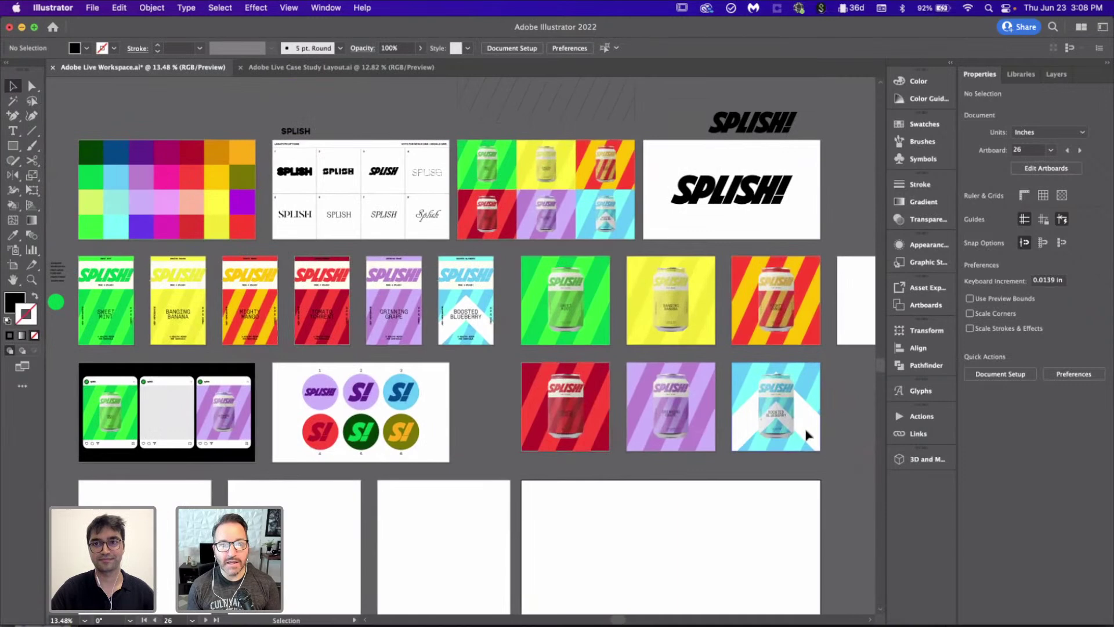
scroll(807, 434, "down", 1)
scroll(807, 434, "right", 1)
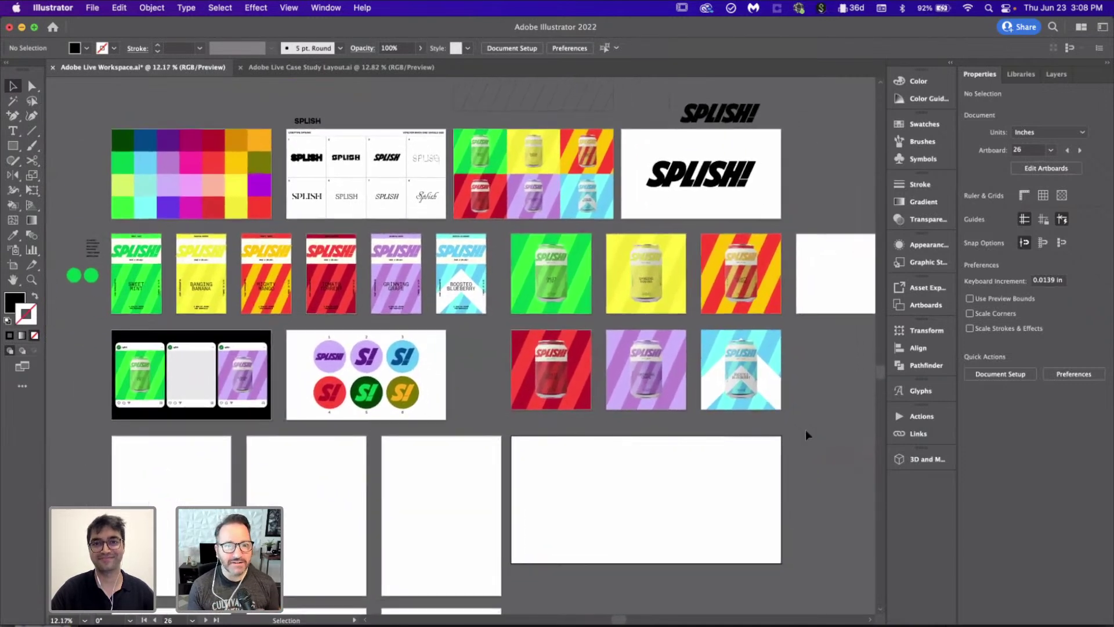
scroll(805, 434, "down", 1)
scroll(805, 434, "right", 1)
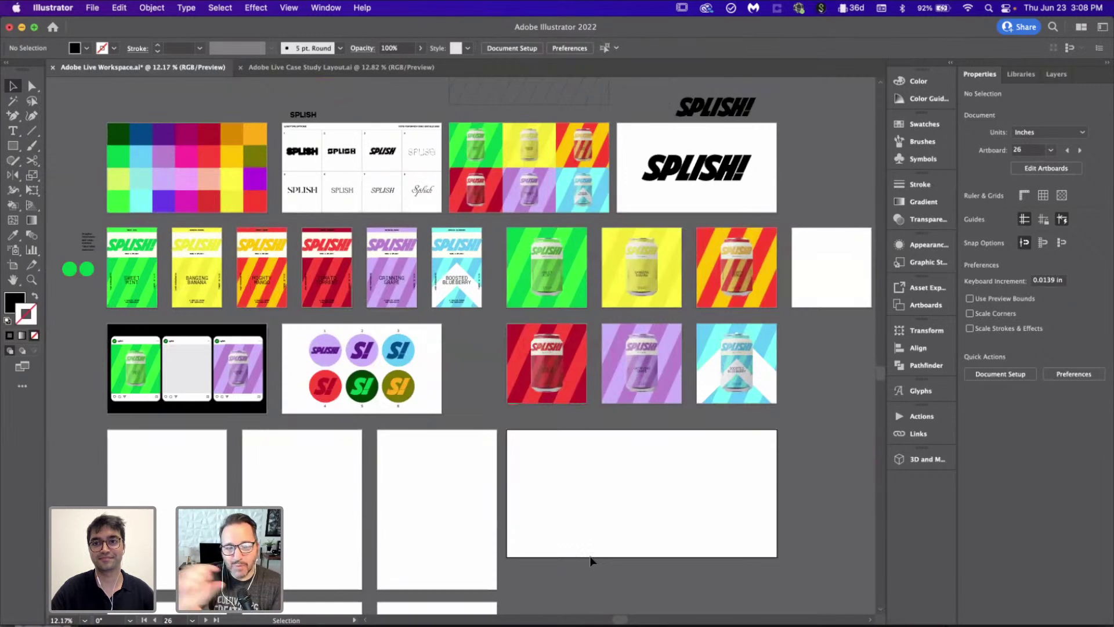
scroll(591, 560, "down", 1)
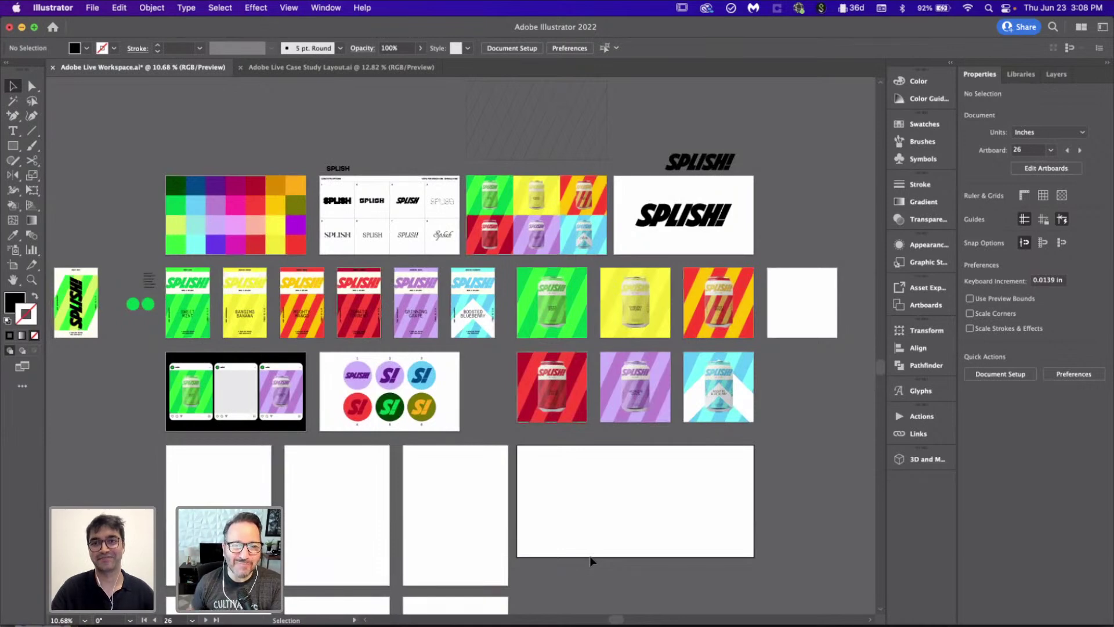
scroll(590, 561, "down", 1)
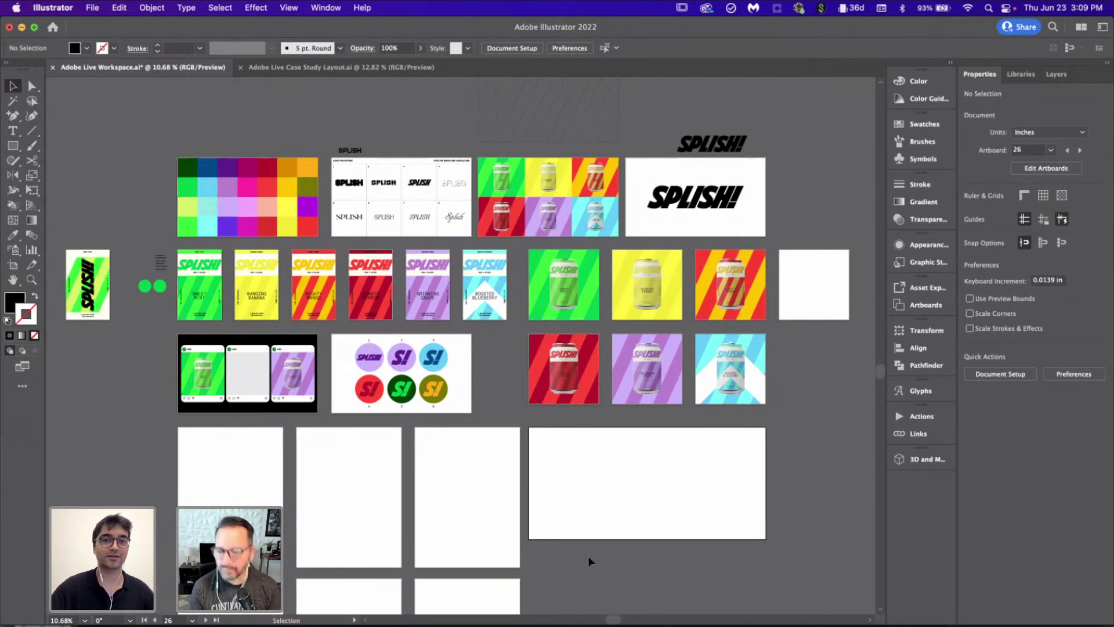
scroll(288, 397, "up", 5)
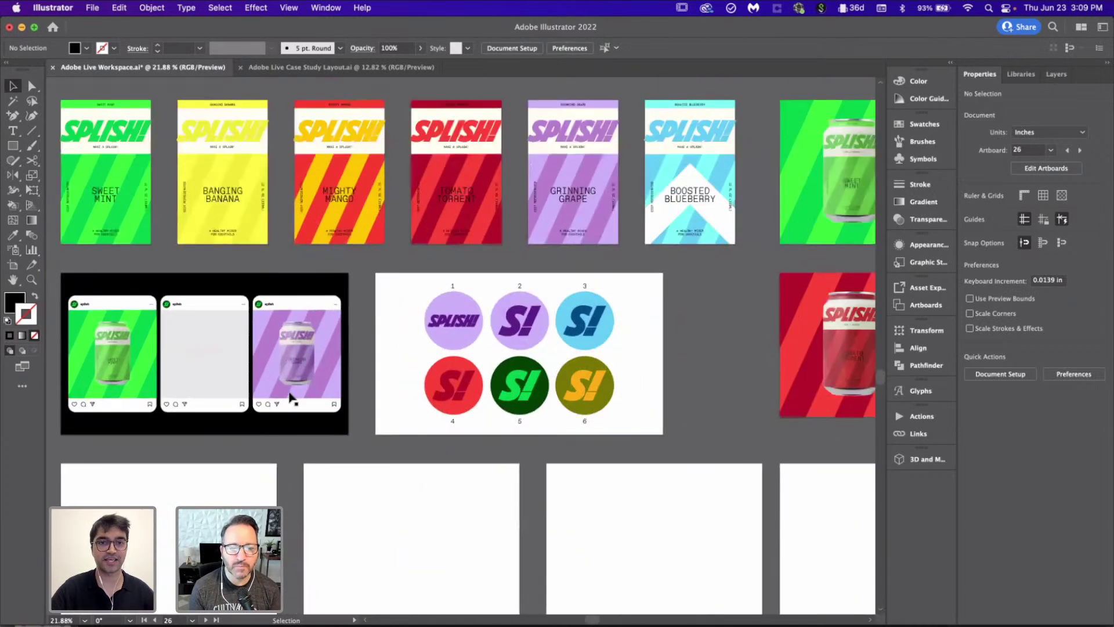
scroll(293, 389, "up", 1)
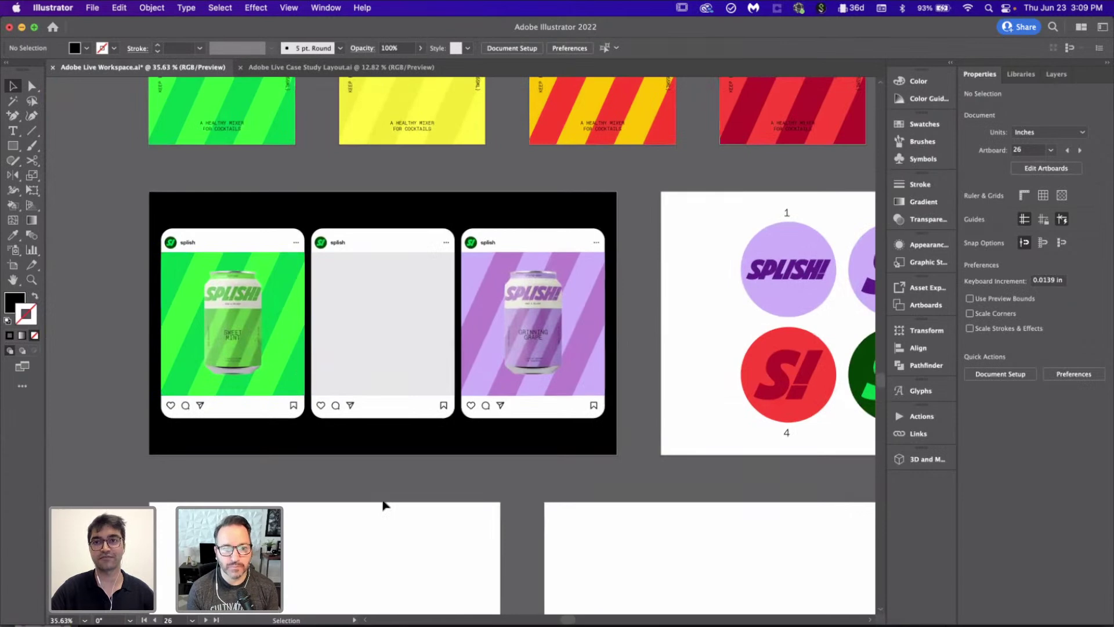
scroll(383, 505, "up", 2)
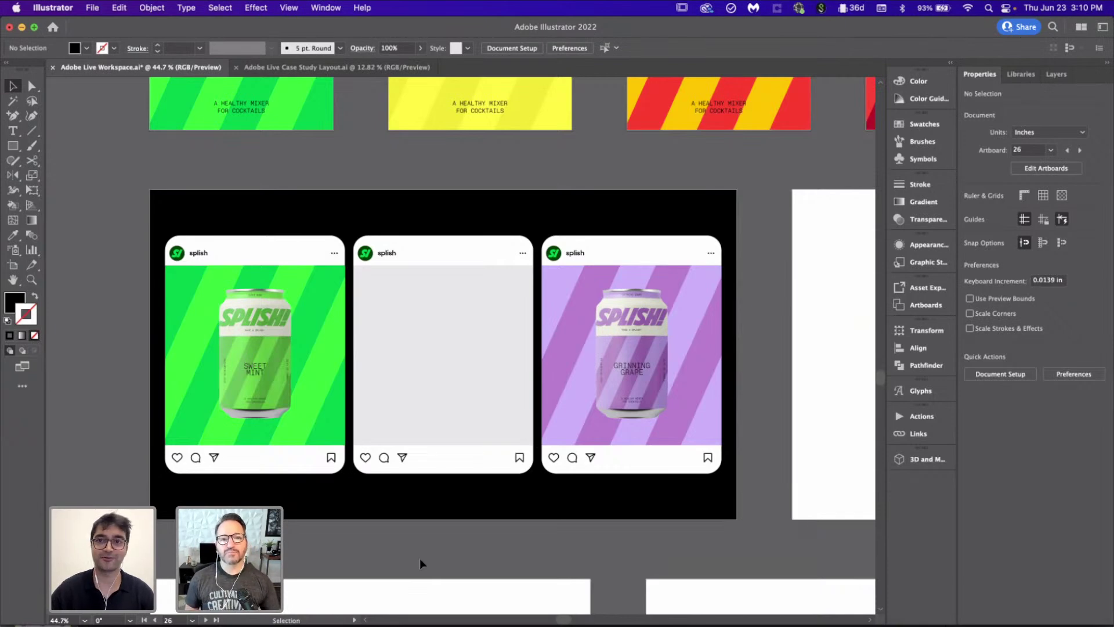
scroll(420, 558, "down", 2)
scroll(419, 558, "up", 5)
scroll(419, 345, "up", 2)
scroll(416, 345, "up", 2)
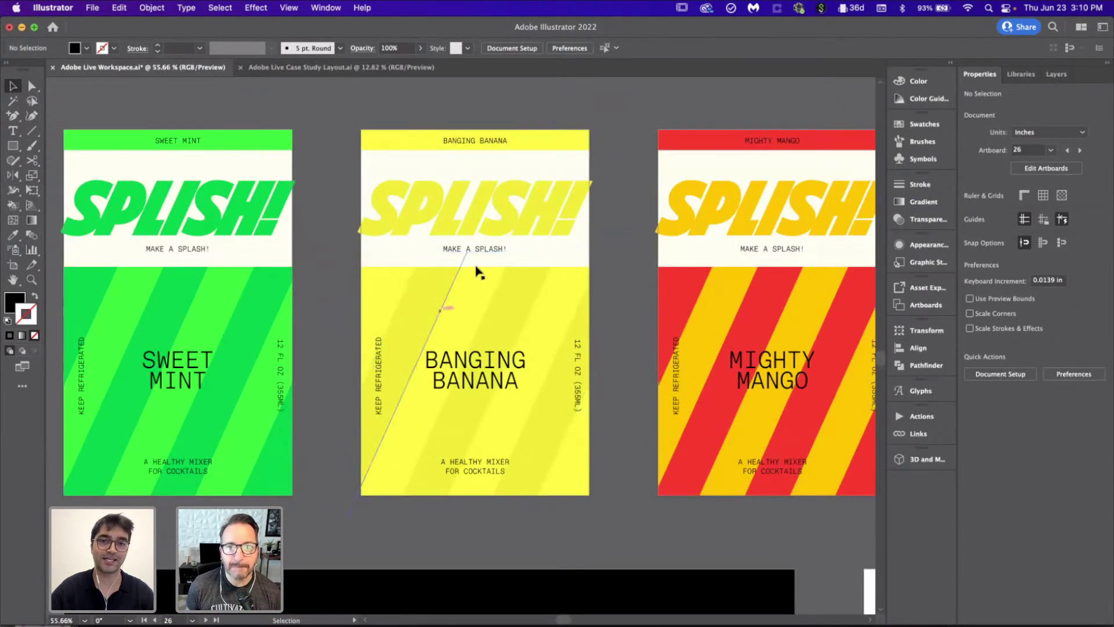
left_click(473, 250)
left_click(620, 311)
scroll(621, 312, "down", 3)
scroll(621, 311, "up", 2)
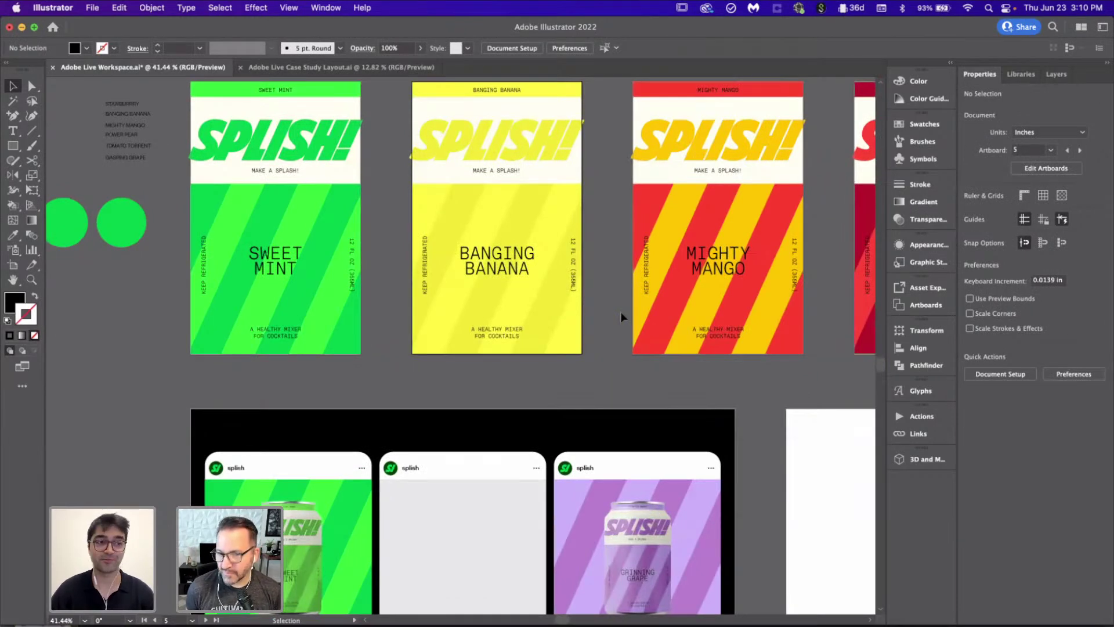
scroll(620, 312, "down", 5)
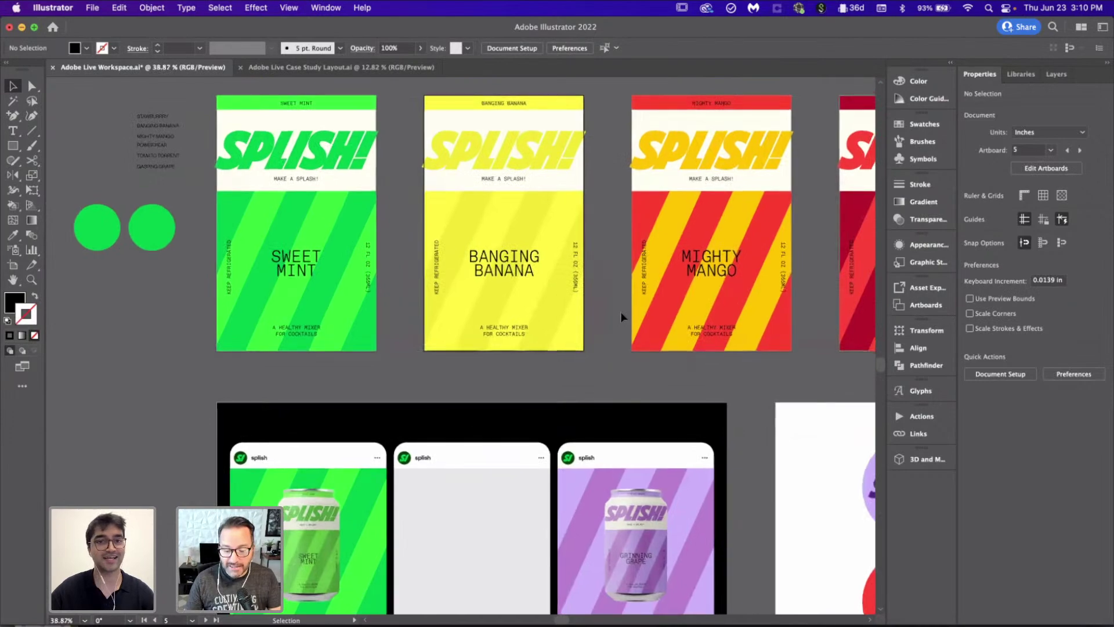
scroll(622, 316, "down", 4)
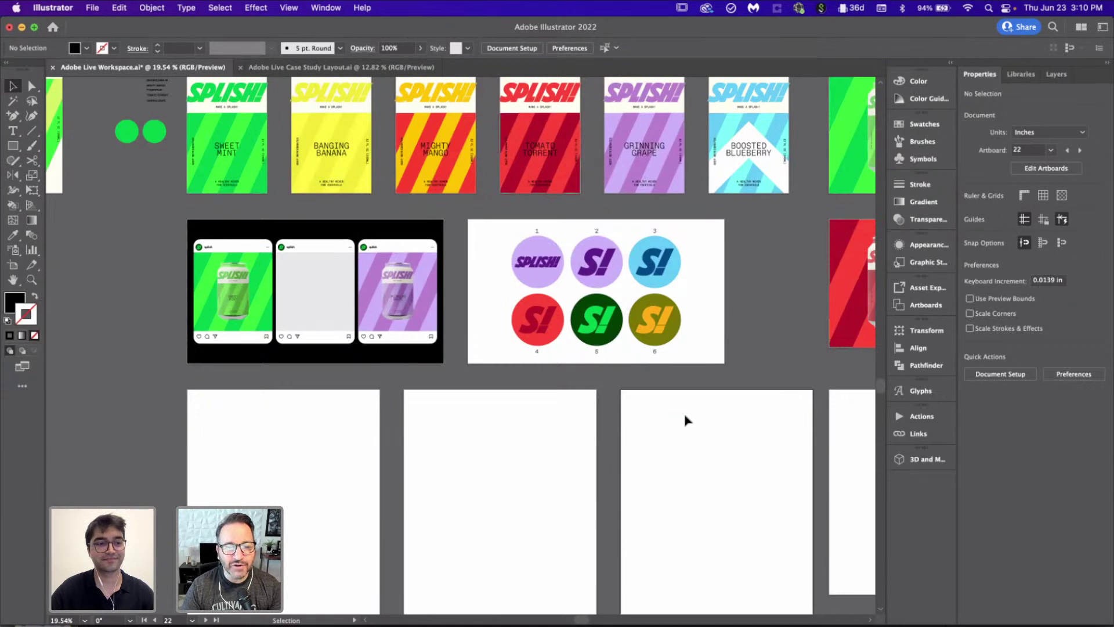
scroll(686, 418, "up", 2)
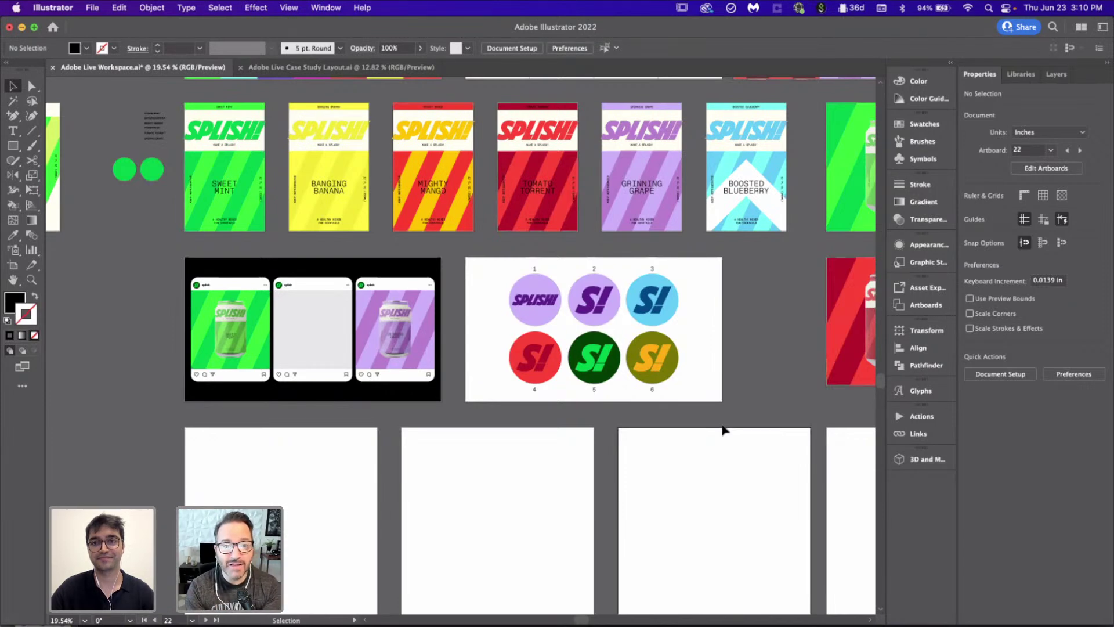
scroll(724, 429, "right", 5)
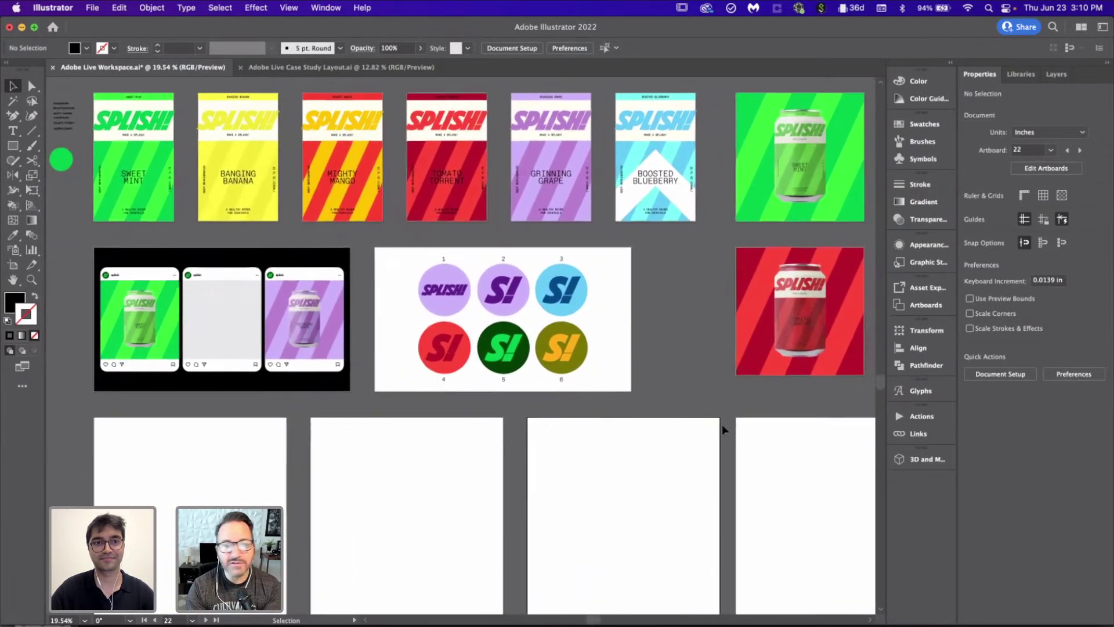
scroll(722, 428, "right", 2)
scroll(723, 430, "left", 1)
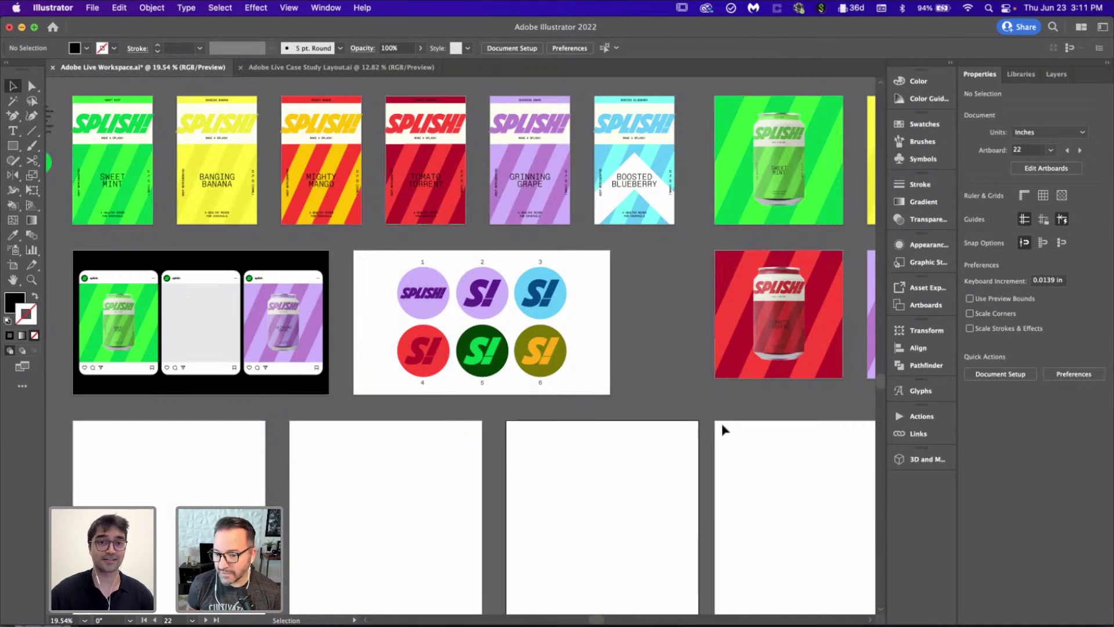
scroll(721, 429, "down", 3)
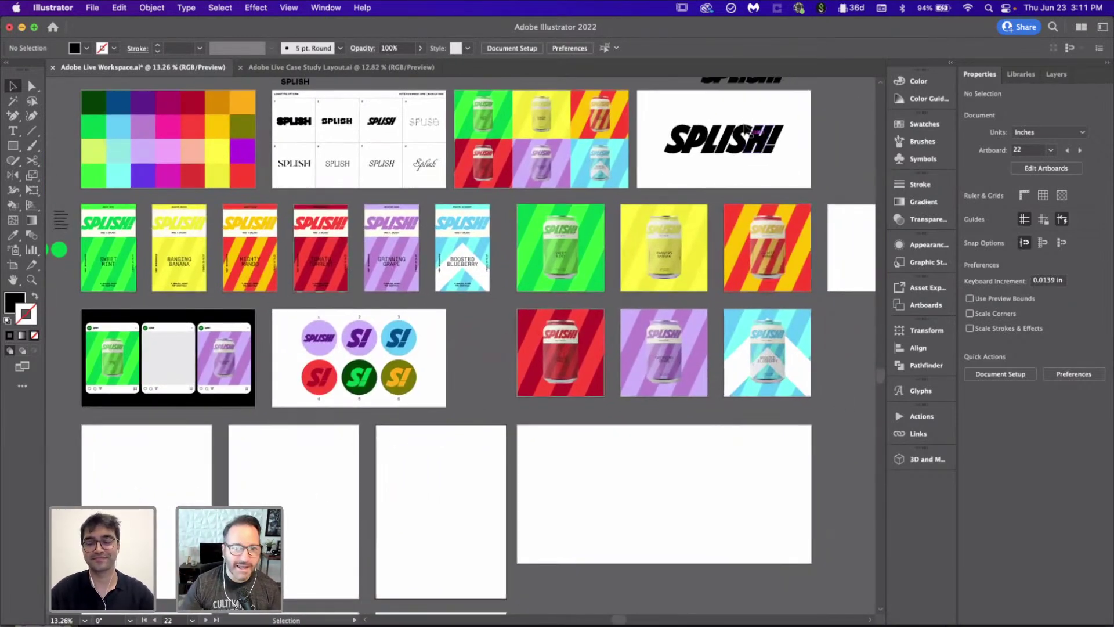
scroll(746, 123, "up", 2)
Step: Alt-drag a copy of the SPLISH! wordmark onto the blank square artboard ending the can row
left_click_drag(746, 123, 293, 516)
scroll(293, 517, "up", 3)
scroll(360, 488, "down", 3)
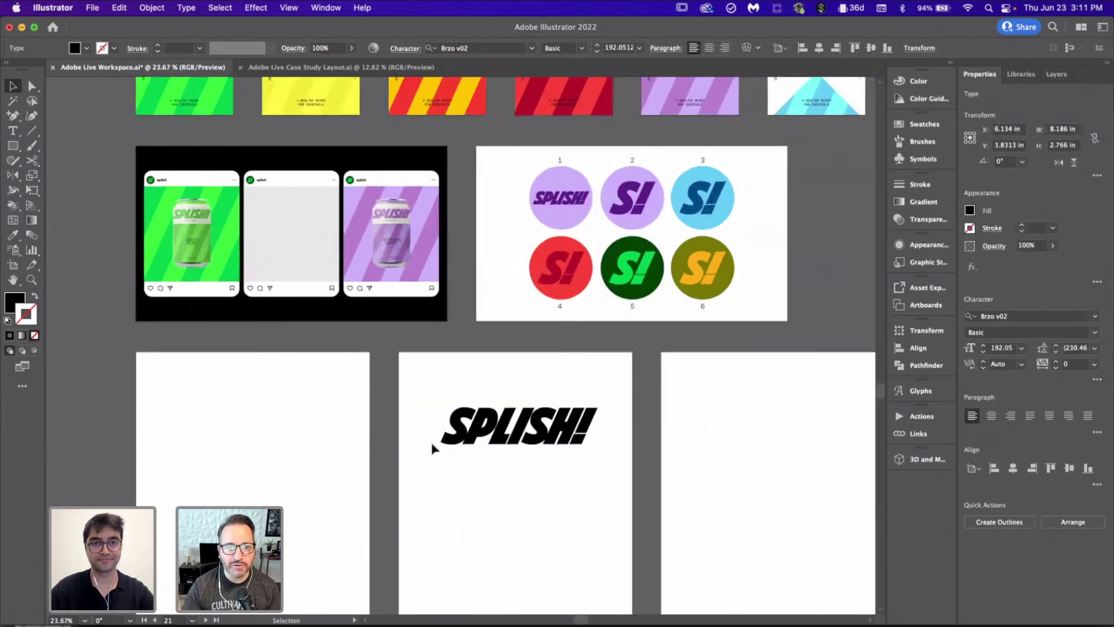
scroll(432, 448, "down", 1)
scroll(432, 448, "down", 3)
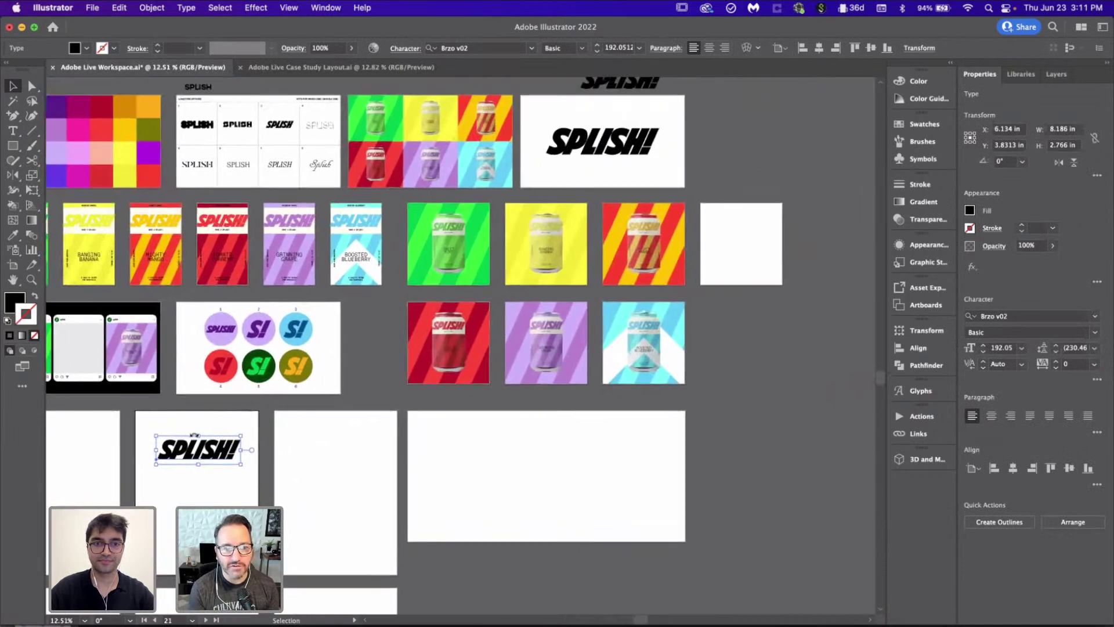
left_click_drag(200, 452, 744, 244)
scroll(716, 330, "left", 5)
scroll(316, 336, "up", 6)
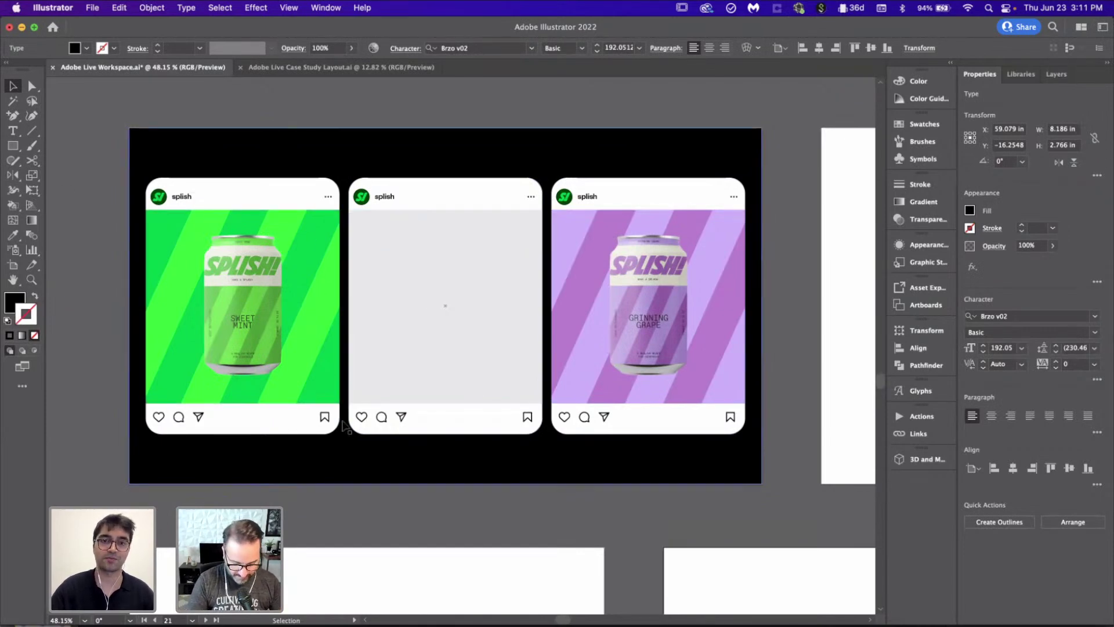
left_click(428, 248)
left_click(524, 548)
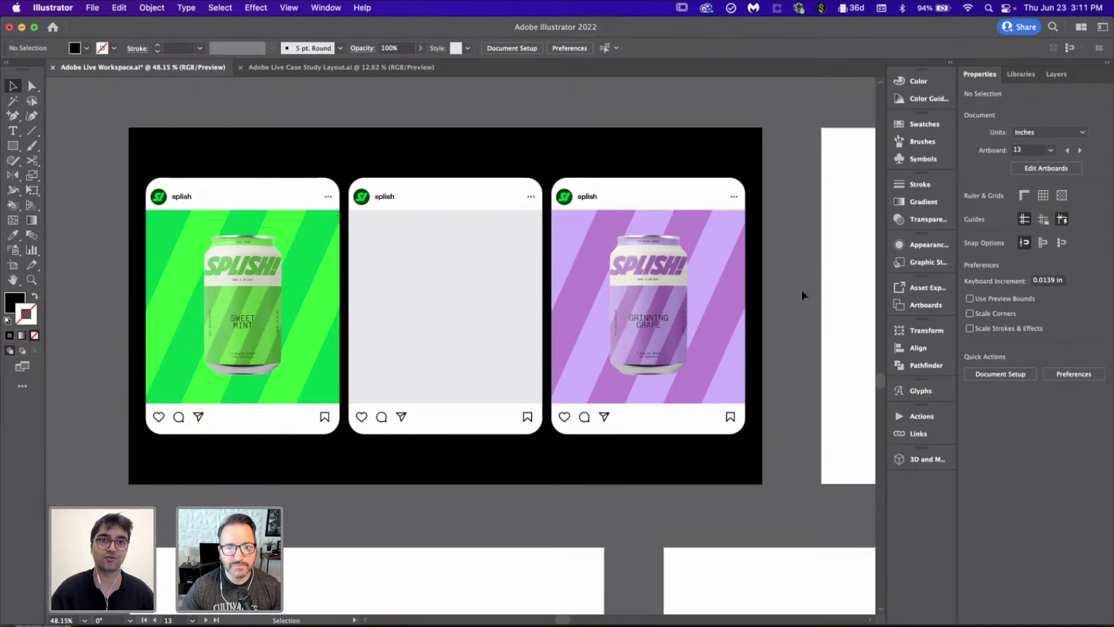
left_click(334, 68)
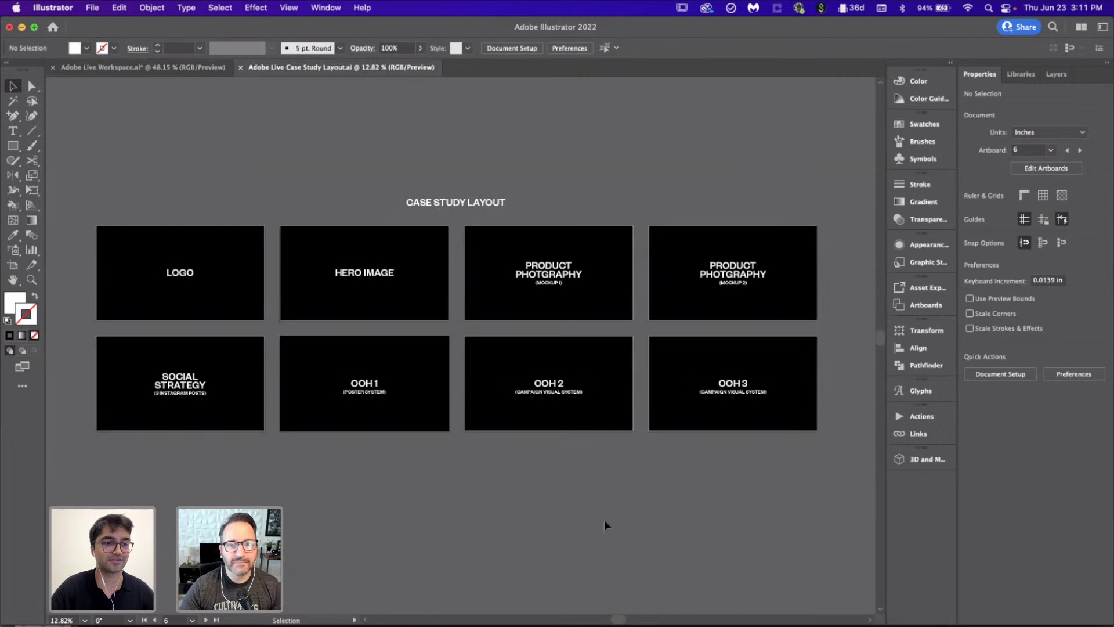
left_click(145, 67)
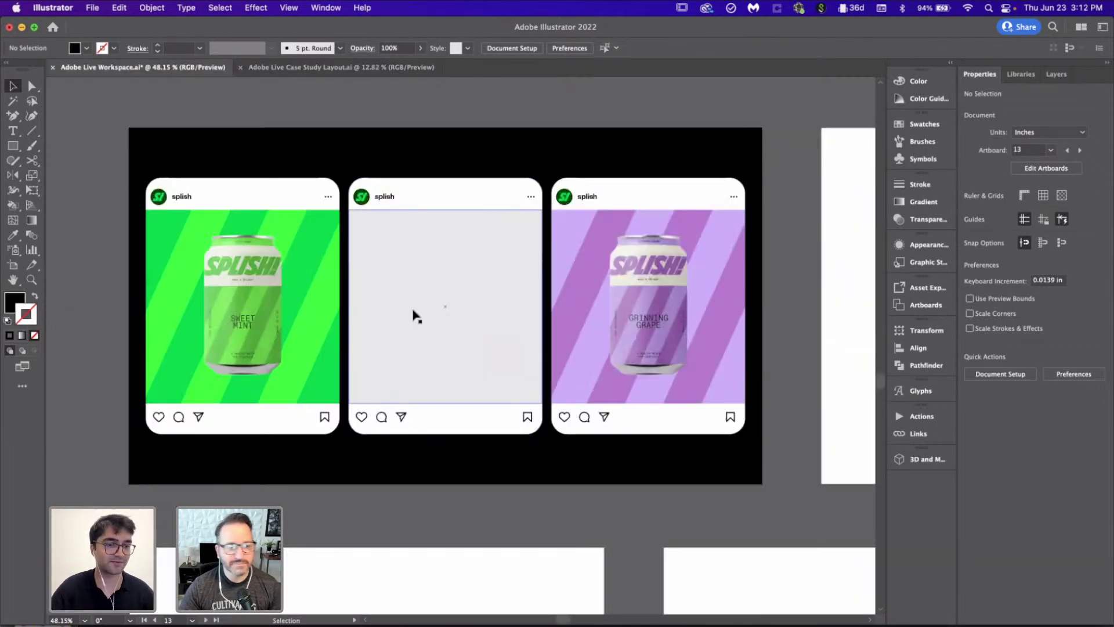
scroll(414, 315, "down", 2, "alt")
scroll(636, 380, "right", 5)
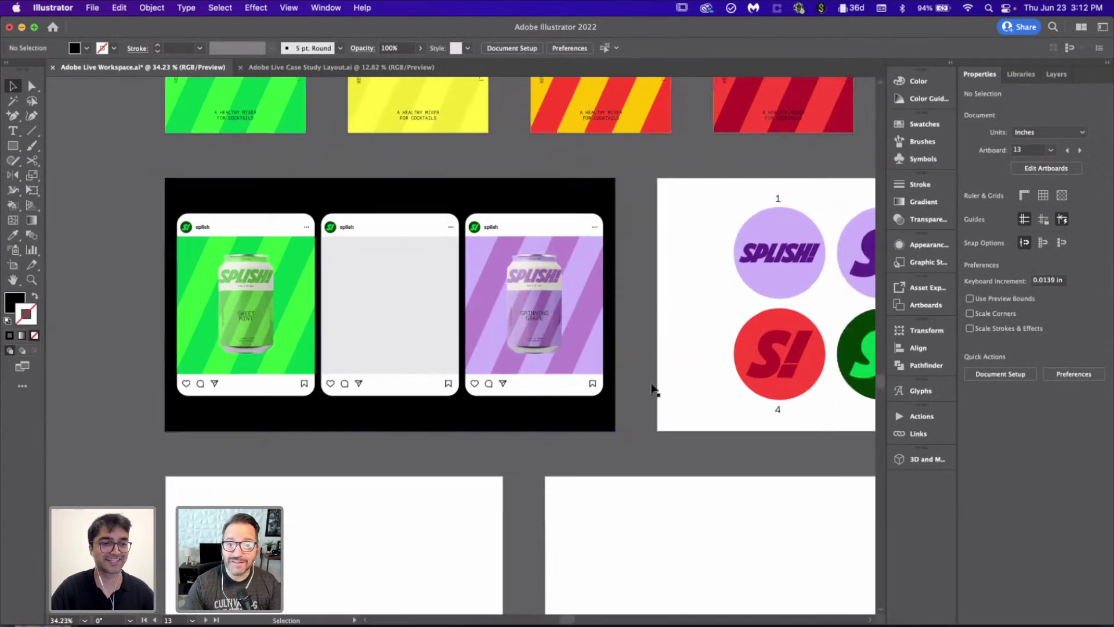
scroll(652, 389, "down", 2, "alt")
scroll(652, 389, "right", 15)
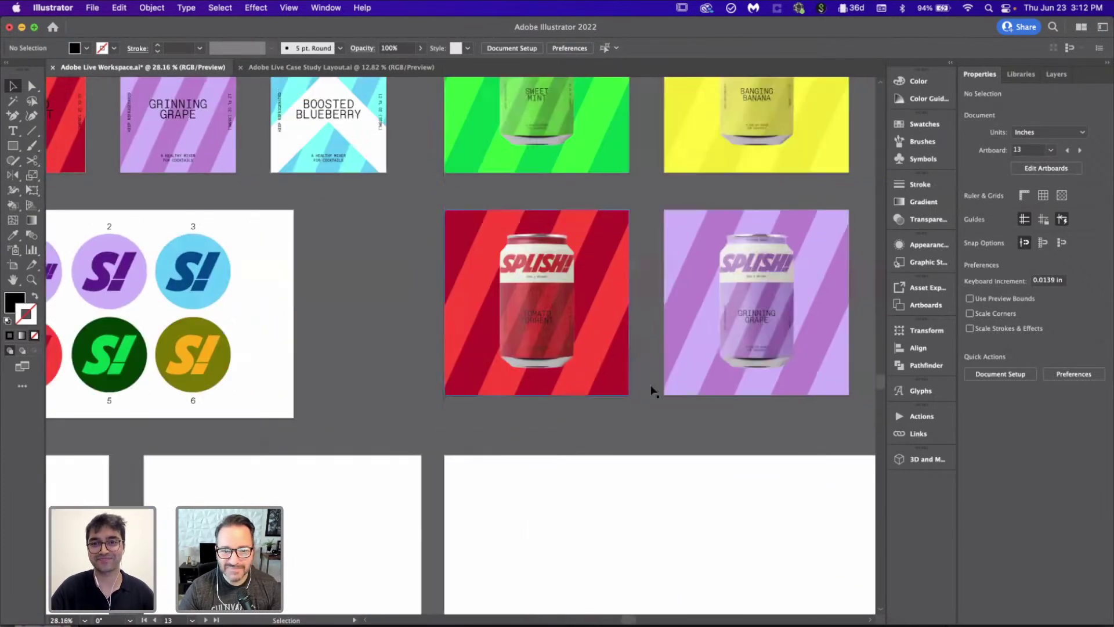
scroll(651, 389, "down", 1, "alt")
scroll(651, 390, "up", 6)
scroll(651, 390, "right", 4)
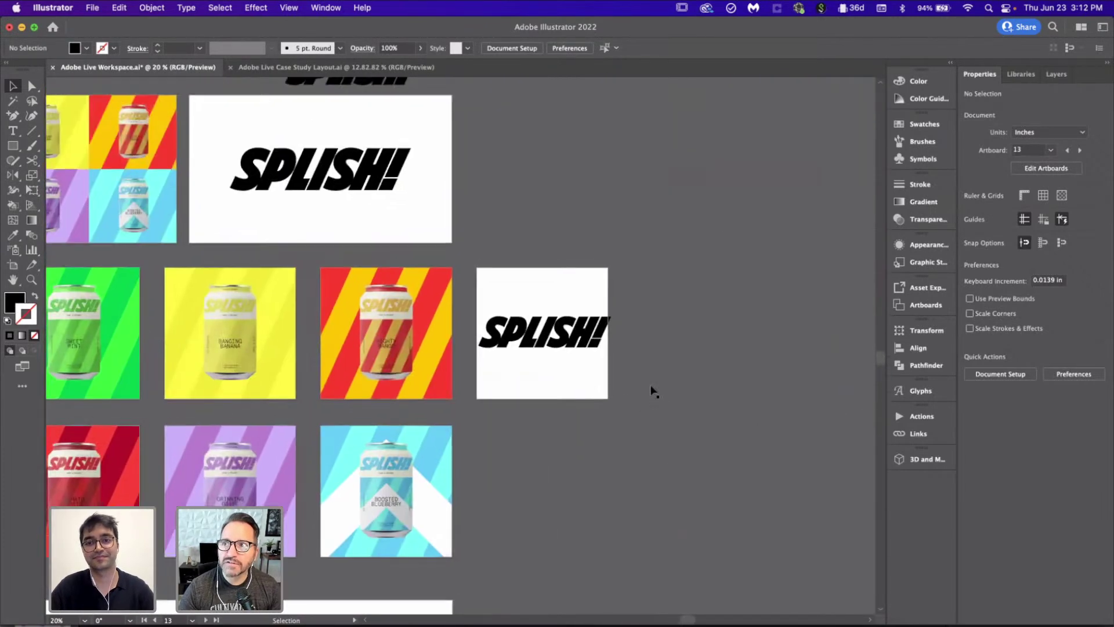
scroll(651, 390, "up", 2, "alt")
Step: Remove the '!' from the square artboard's SPLISH! headline so it reads SPLISH
double_click(587, 362)
scroll(588, 362, "up", 5, "alt")
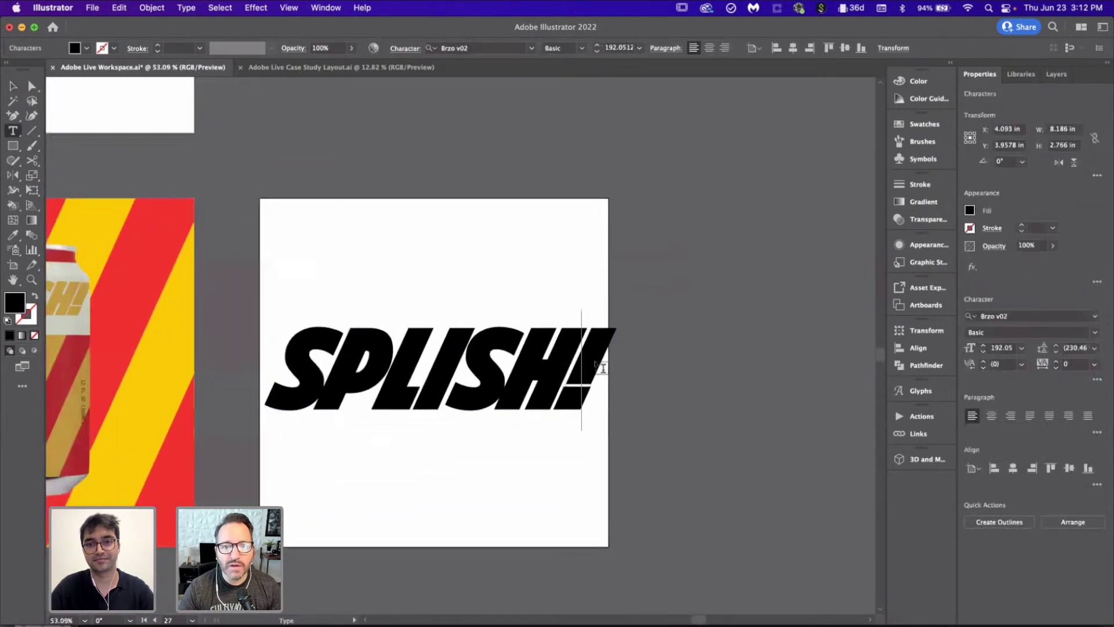
key("BackSpace")
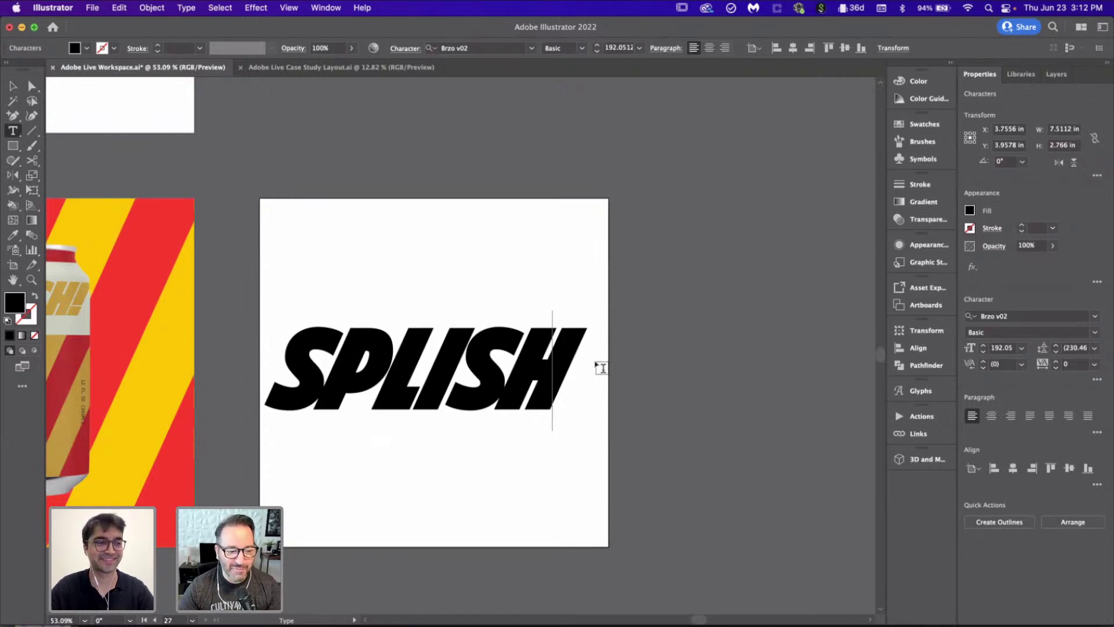
scroll(600, 368, "down", 3)
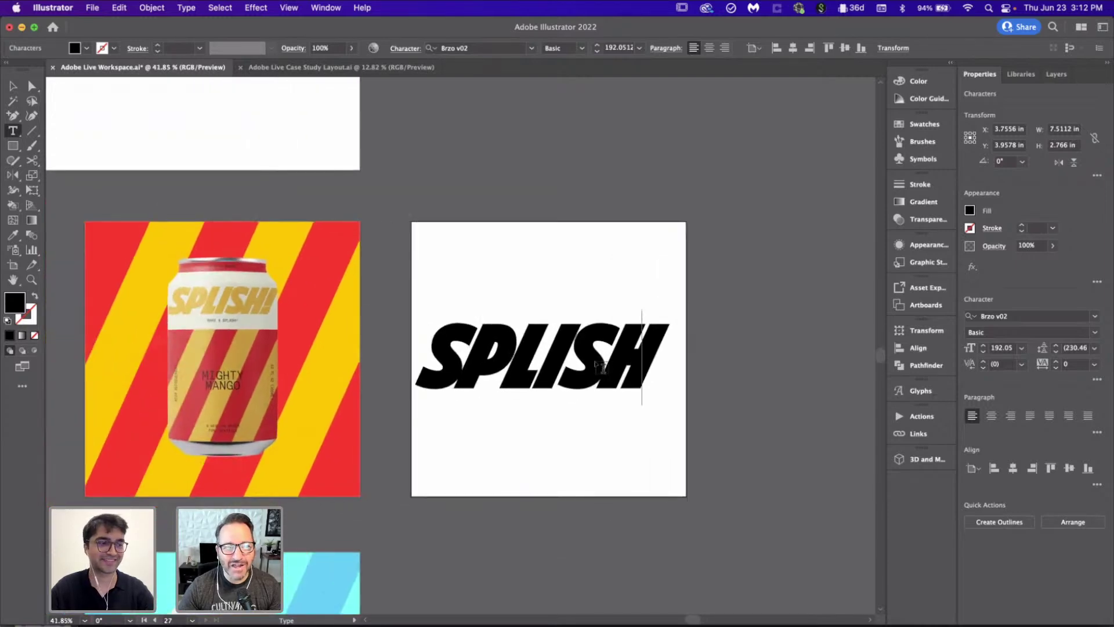
key("Escape")
left_click(591, 230)
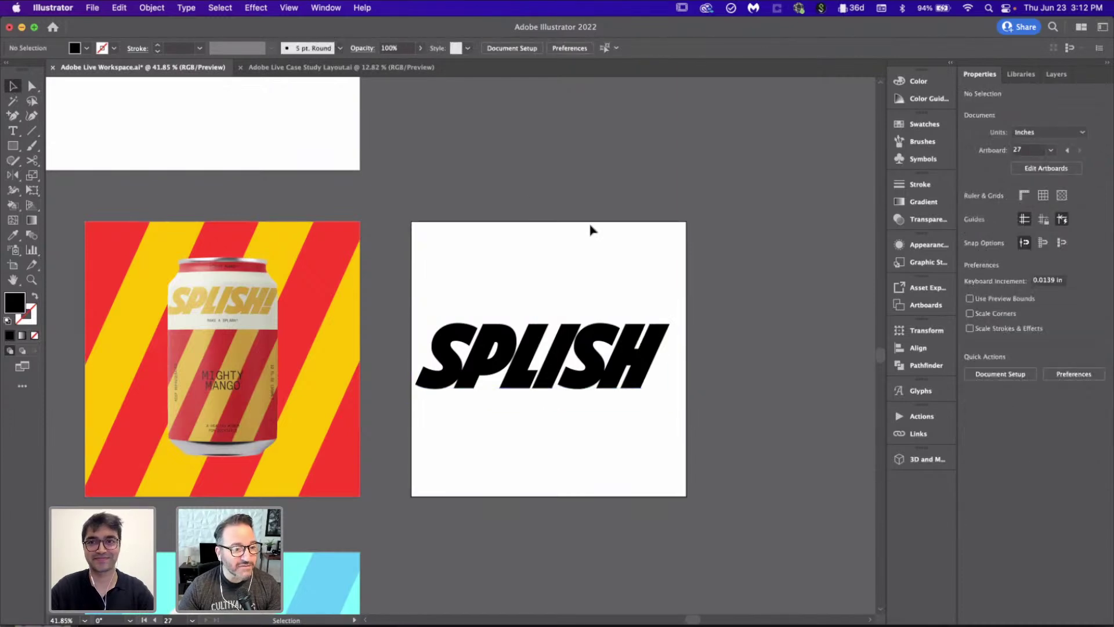
scroll(590, 230, "down", 5)
scroll(591, 229, "down", 5)
scroll(590, 229, "left", 2)
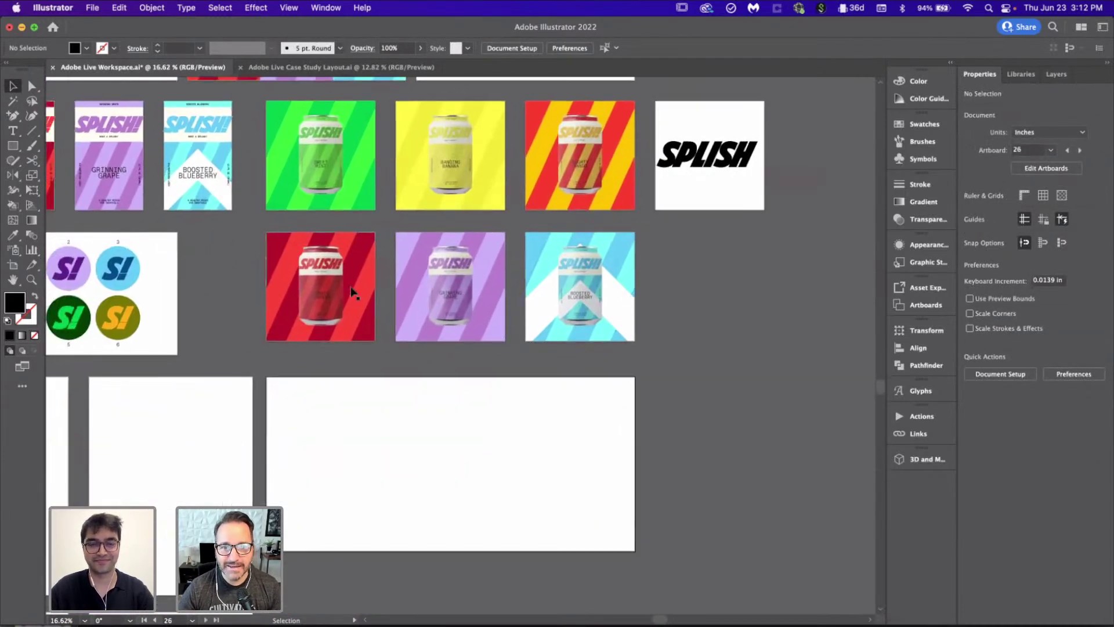
Step: Move the red can into the lower blank artboard and copy the purple and blue cans beside it
left_click(327, 282)
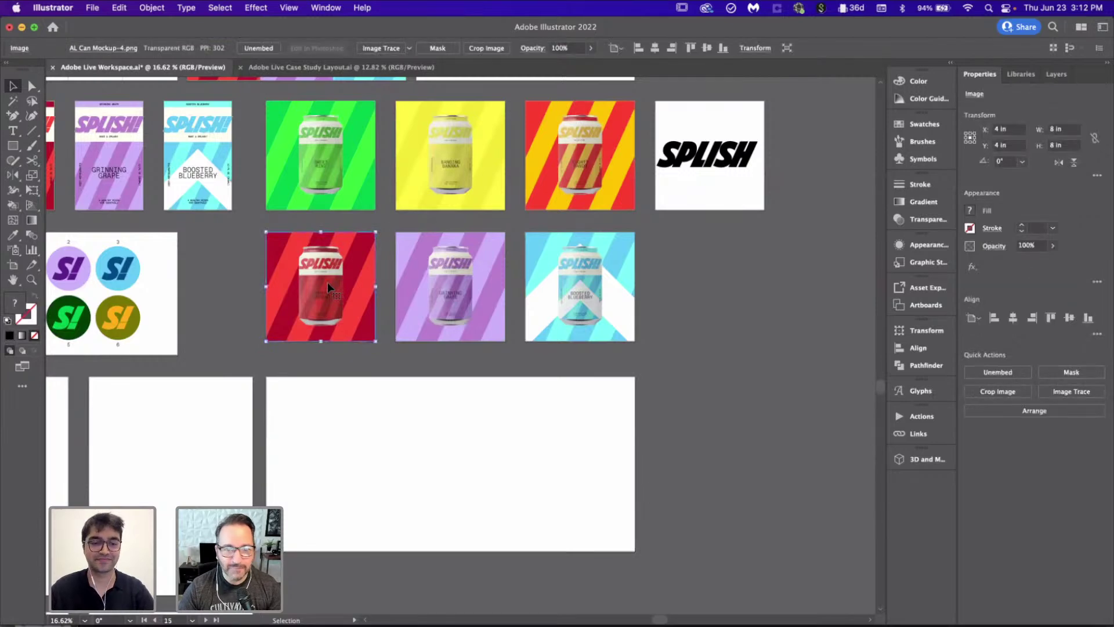
left_click_drag(335, 414, 347, 442)
left_click_drag(456, 284, 455, 457)
left_click_drag(589, 293, 593, 467)
left_click(719, 419)
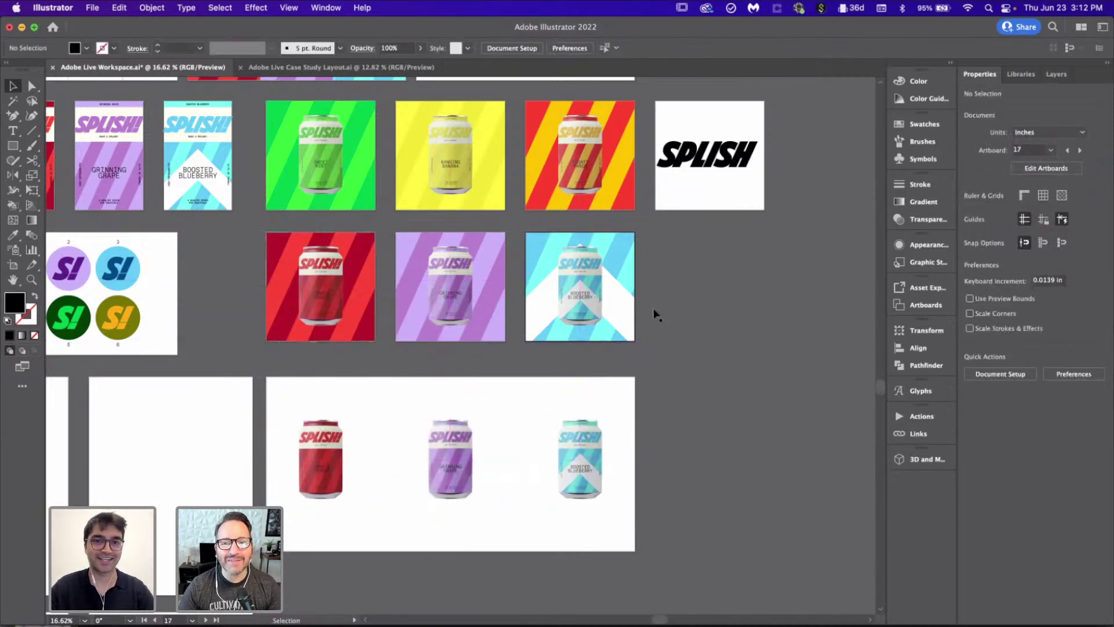
Step: Copy the green can into the bottom row between the red and purple cans
left_click_drag(344, 183, 410, 481)
left_click(664, 464)
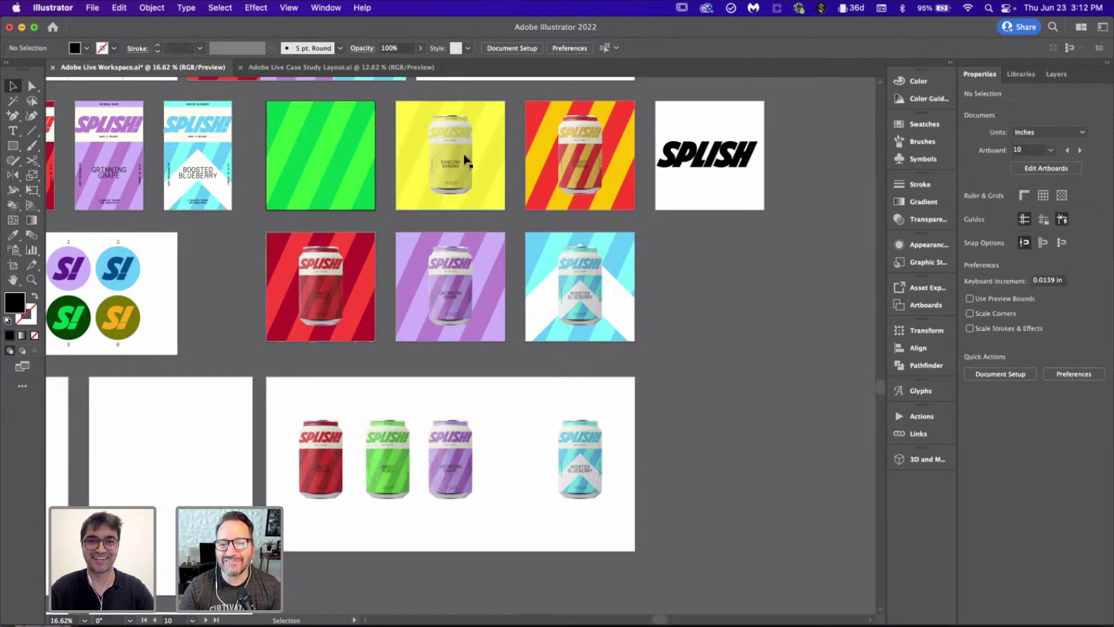
key("super+z")
left_click_drag(320, 156, 386, 467)
left_click(751, 392)
Step: Copy the yellow can into the row between the purple and blue cans
left_click_drag(444, 139, 514, 454)
left_click(718, 435)
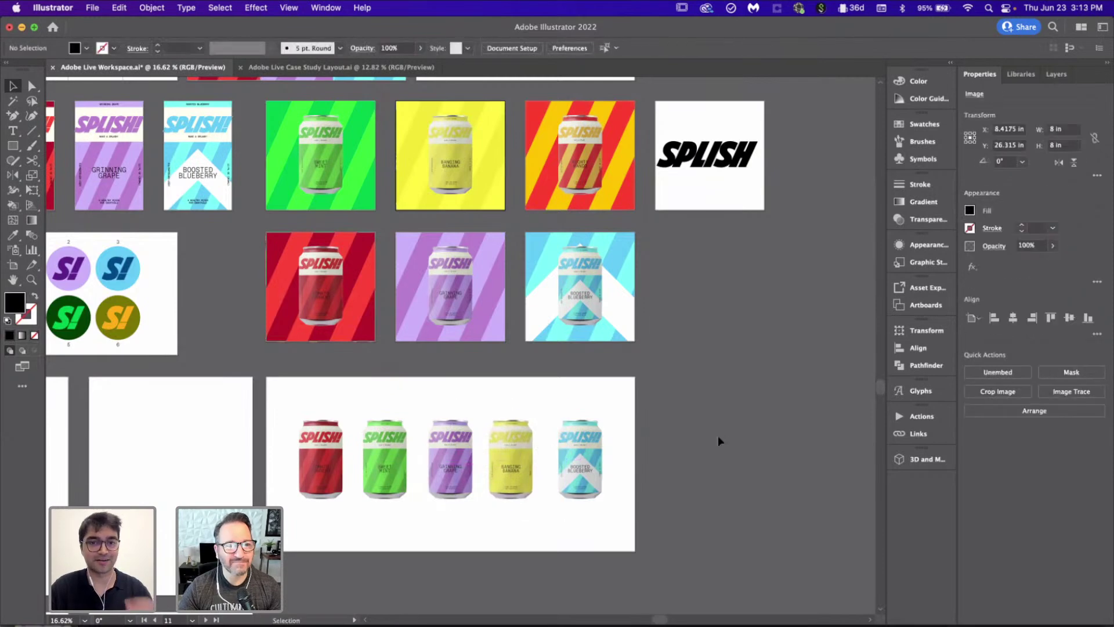
scroll(718, 435, "down", 2)
scroll(719, 435, "left", 1)
Step: Copy the orange-striped can to the end of the bottom row
left_click_drag(567, 340, 659, 455)
scroll(659, 455, "up", 1)
scroll(659, 455, "up", 3)
scroll(659, 455, "right", 2)
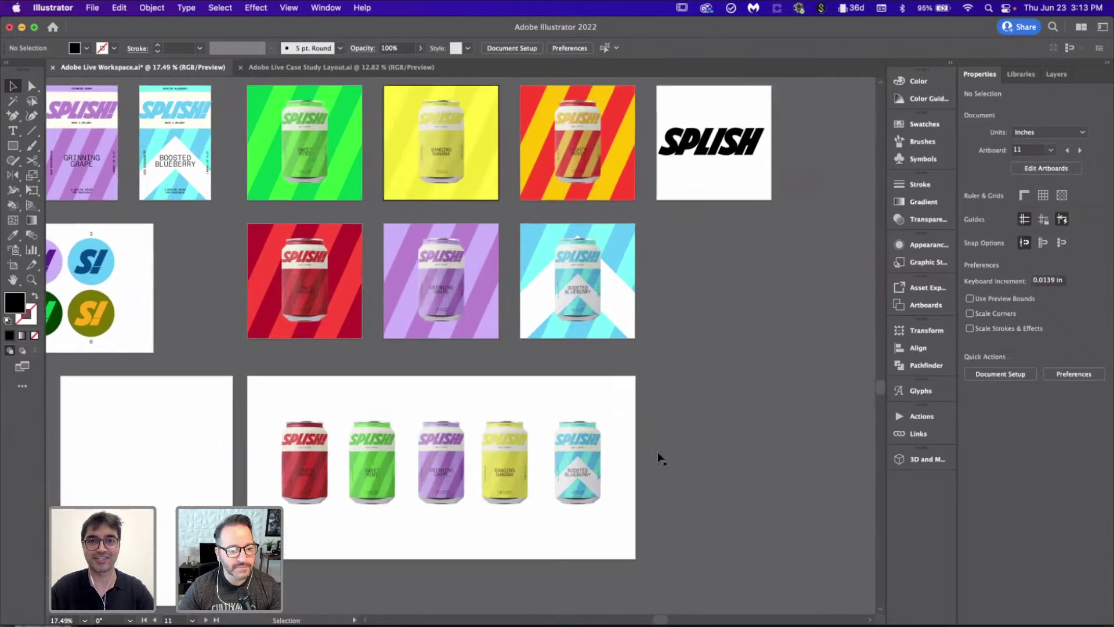
left_click(569, 210)
left_click_drag(568, 207, 638, 526)
Step: Marquee-select all six cans in the bottom row
scroll(723, 485, "down", 1)
scroll(723, 486, "up", 2)
scroll(723, 486, "up", 1)
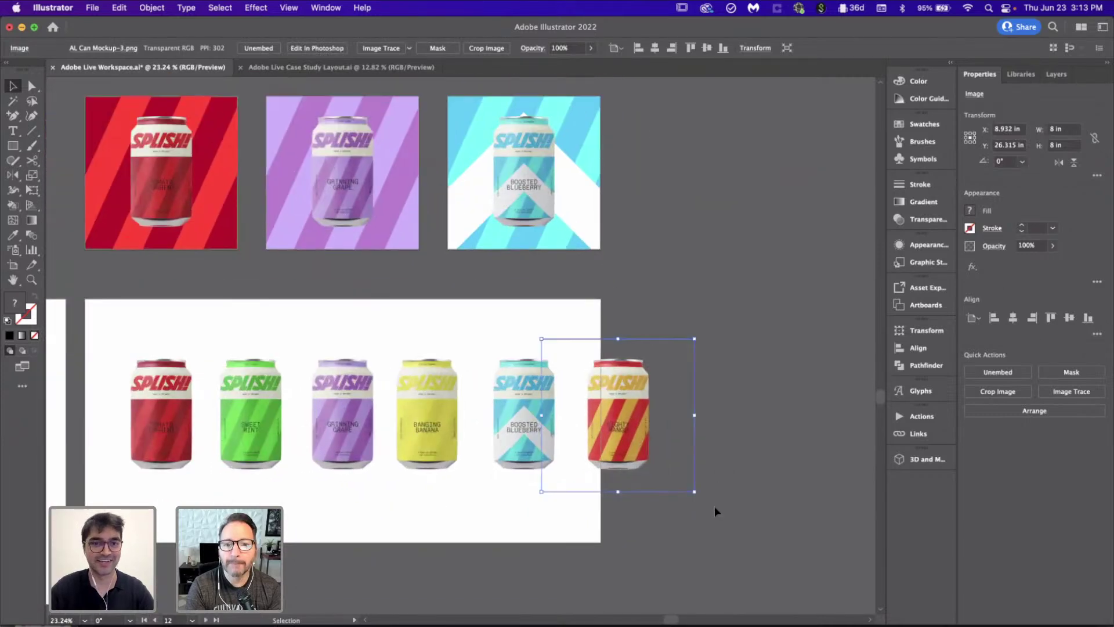
scroll(715, 506, "down", 2)
left_click_drag(739, 530, 237, 402)
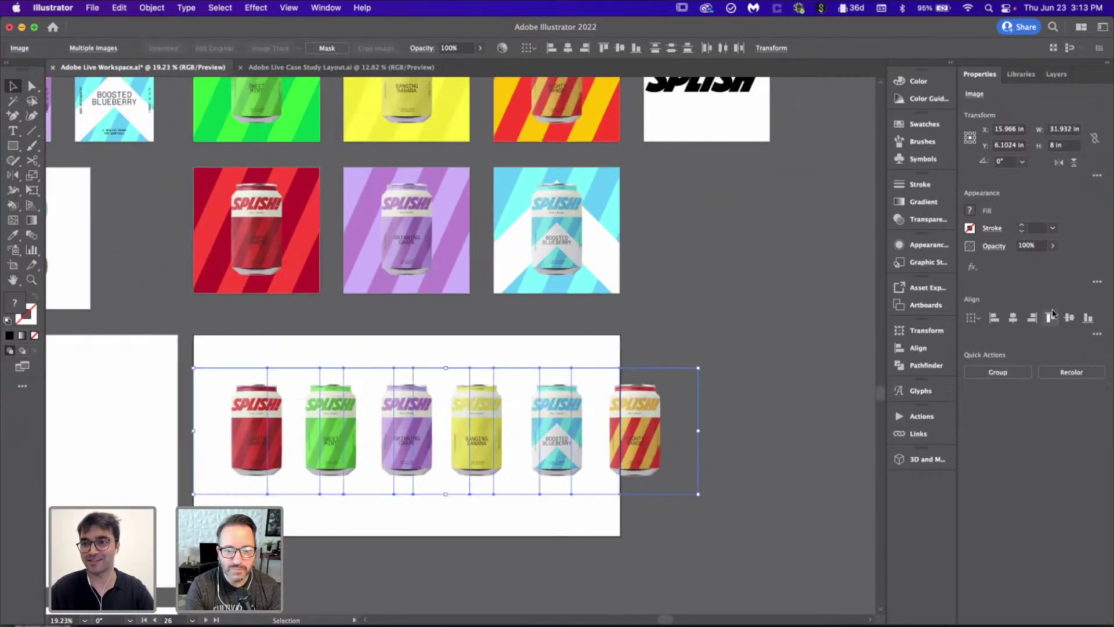
scroll(542, 336, "down", 3)
scroll(542, 335, "left", 2)
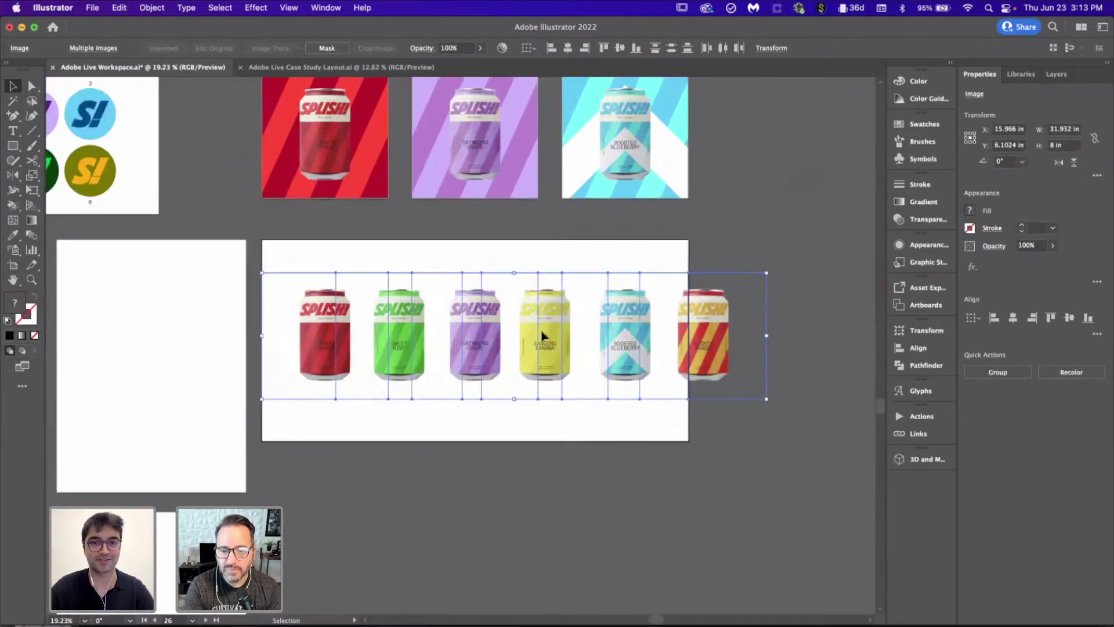
left_click(444, 454)
scroll(386, 352, "up", 10)
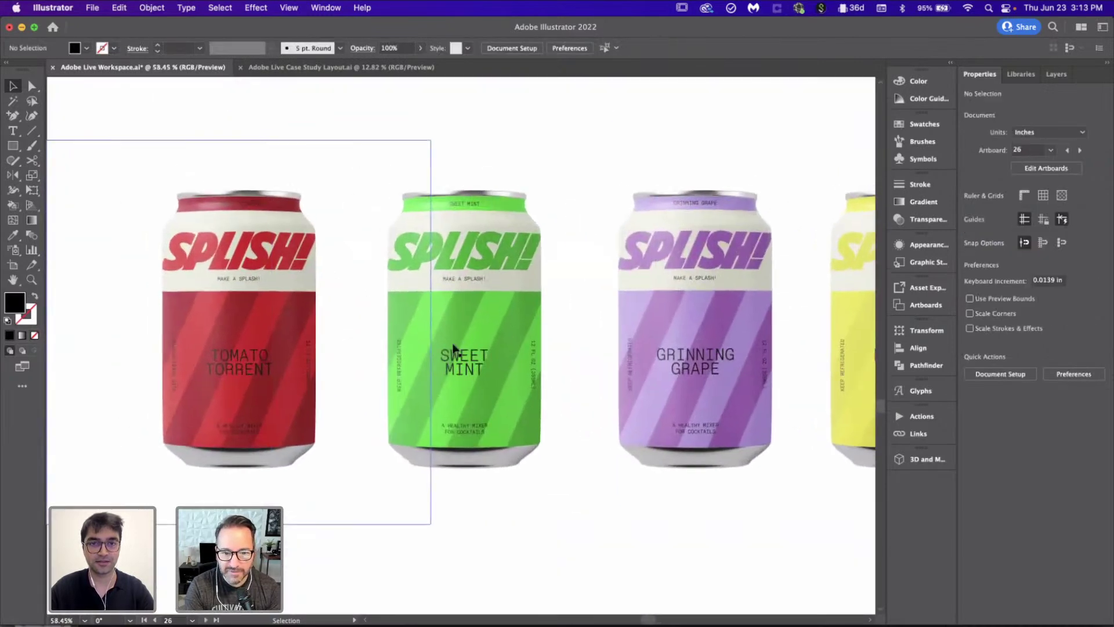
scroll(419, 348, "down", 5)
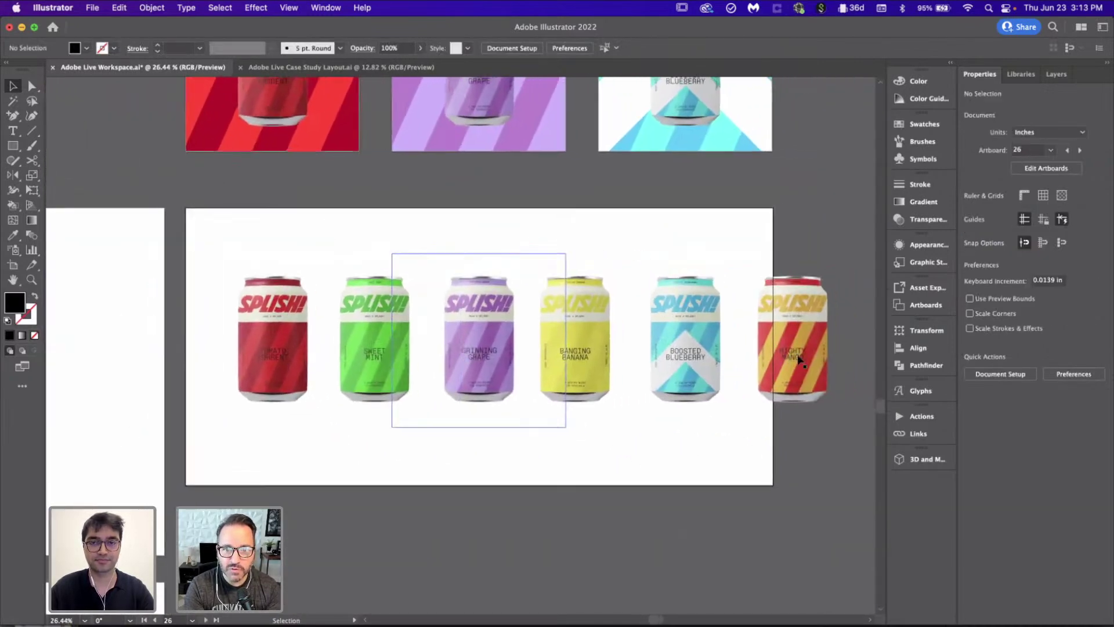
left_click_drag(224, 228, 767, 405)
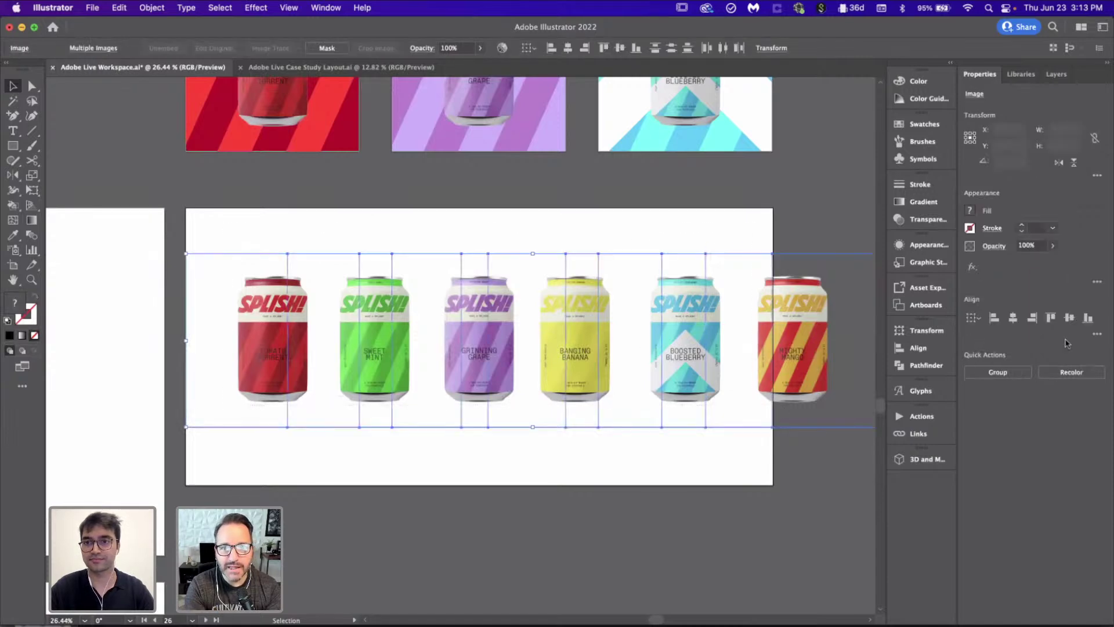
Step: Align the six cans to horizontal centre, then move the Boosted Blueberry can left and enlarge it
left_click(1012, 318)
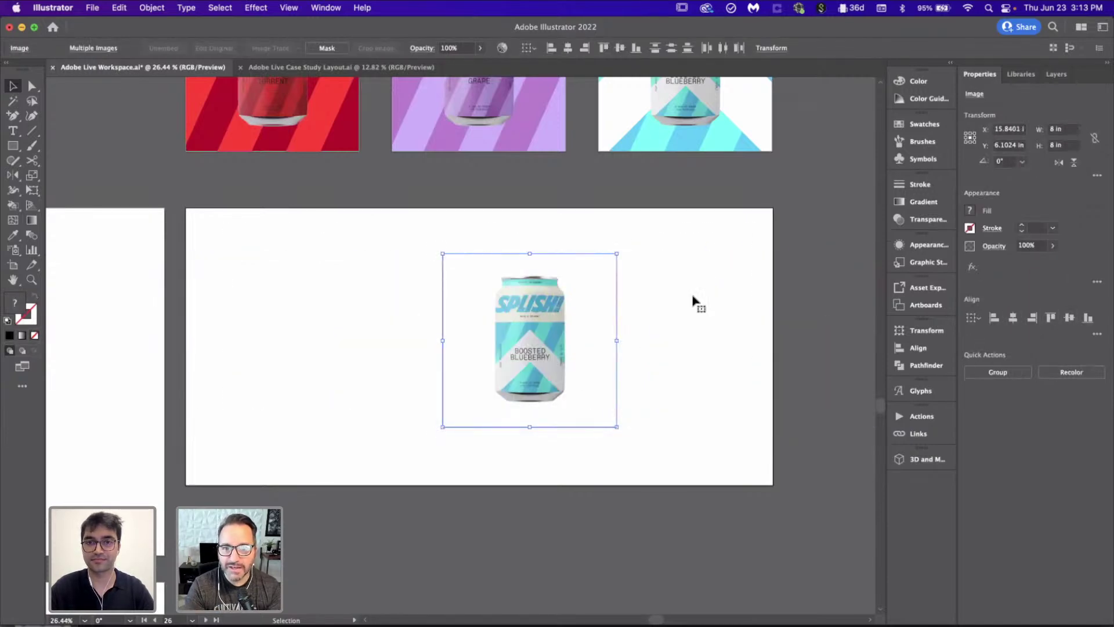
left_click_drag(549, 309, 445, 309)
left_click_drag(513, 426, 579, 470)
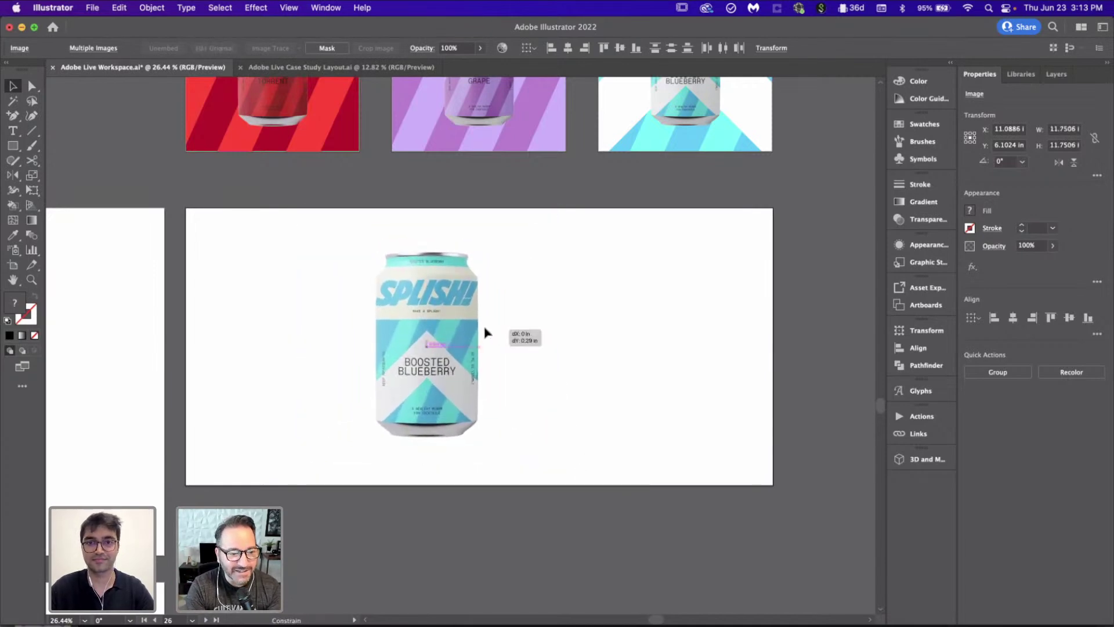
left_click(631, 337)
scroll(633, 339, "down", 2)
scroll(632, 339, "up", 2)
scroll(633, 340, "right", 2)
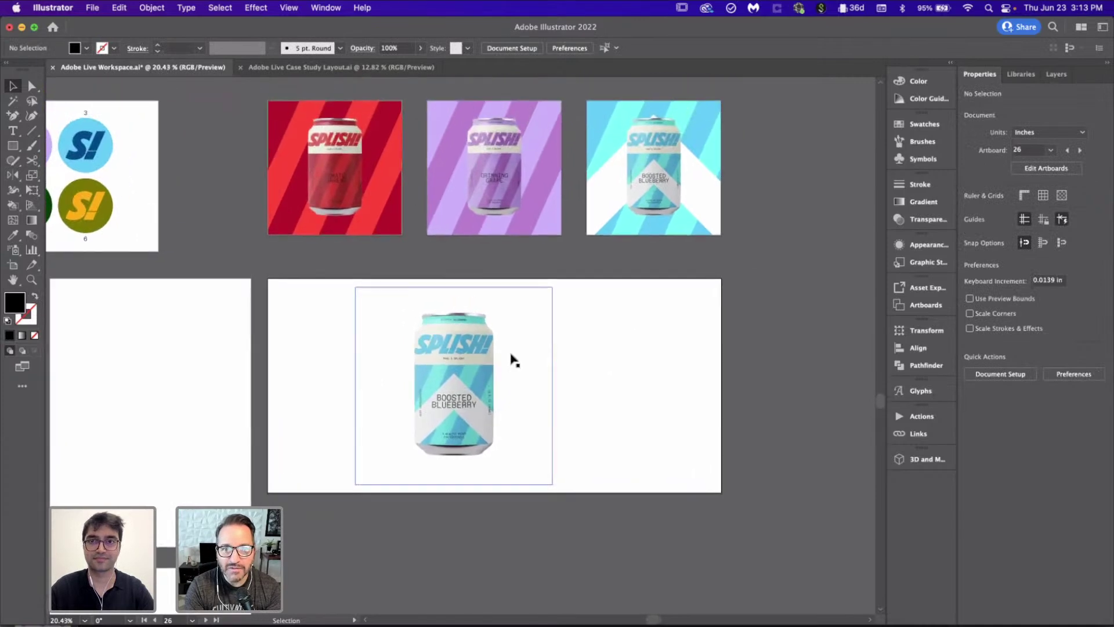
scroll(492, 248, "down", 4)
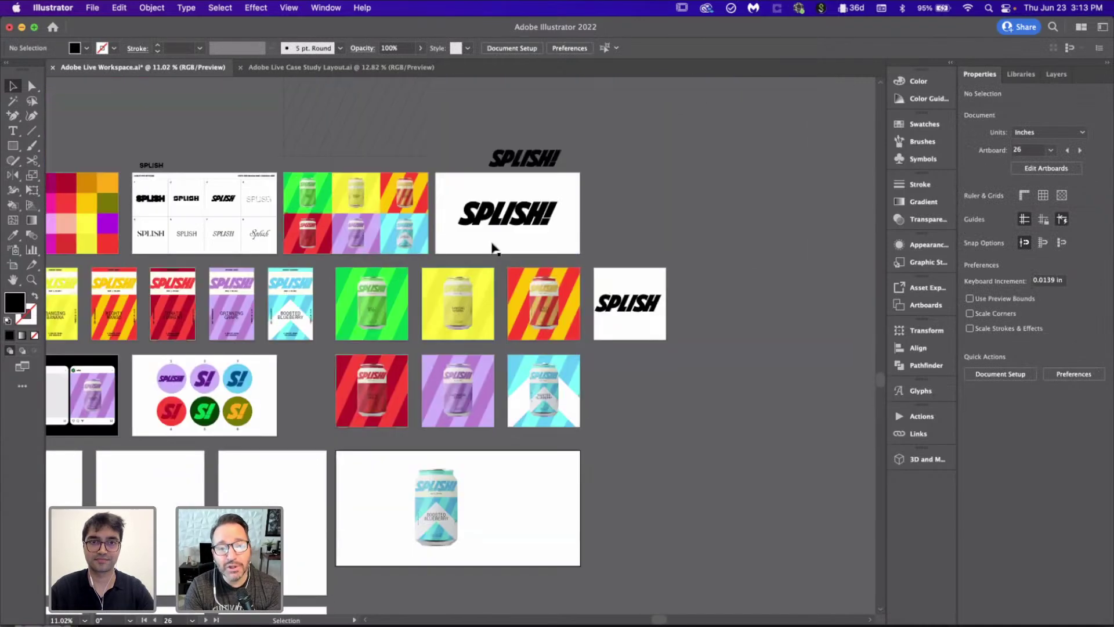
Step: Isolate the diagonal line and pick it with Direct Selection, then return to the Selection tool
double_click(432, 165)
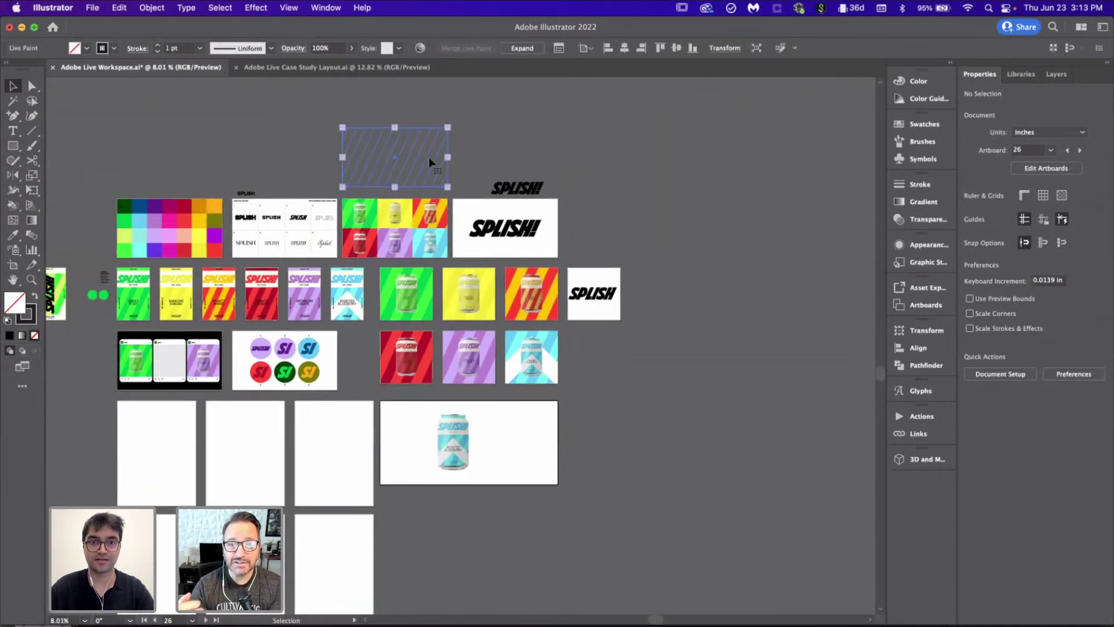
key("a")
key("Escape")
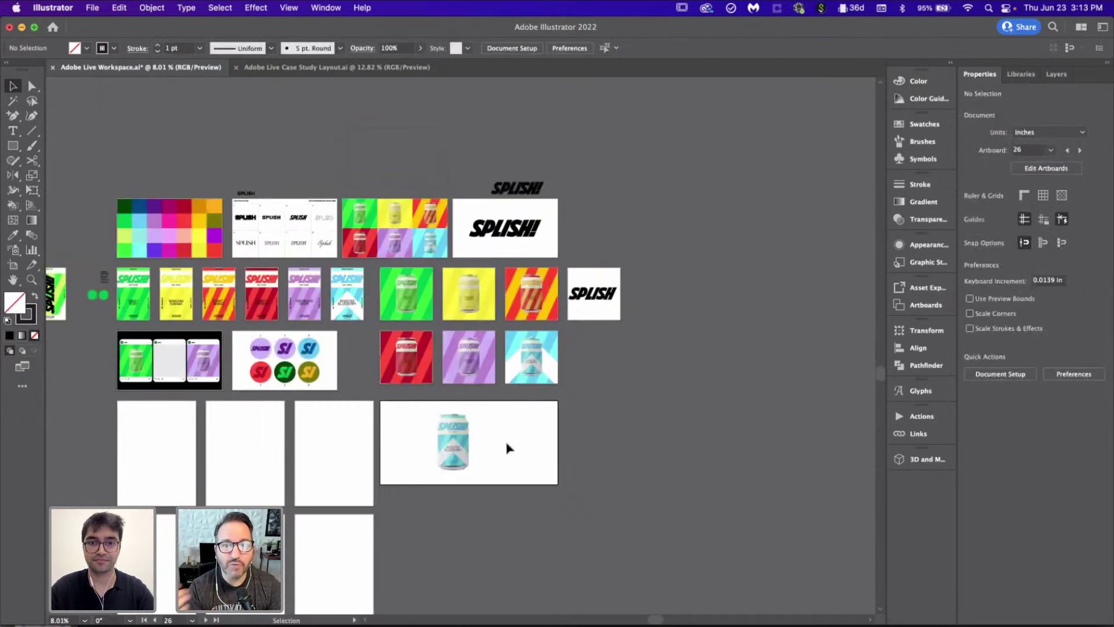
scroll(510, 445, "up", 6)
key("v")
scroll(580, 441, "left", 2)
left_click(624, 436)
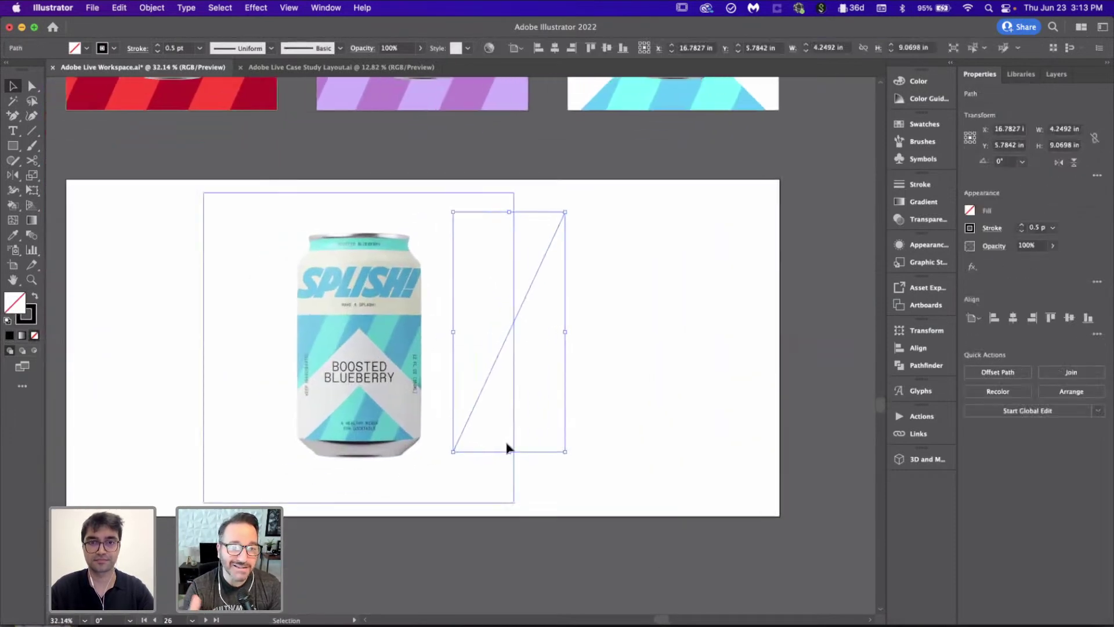
Step: Tilt the Boosted Blueberry can to about 335°, move it left, and delete the diagonal guide line
left_click(353, 282)
left_click_drag(400, 358, 455, 325)
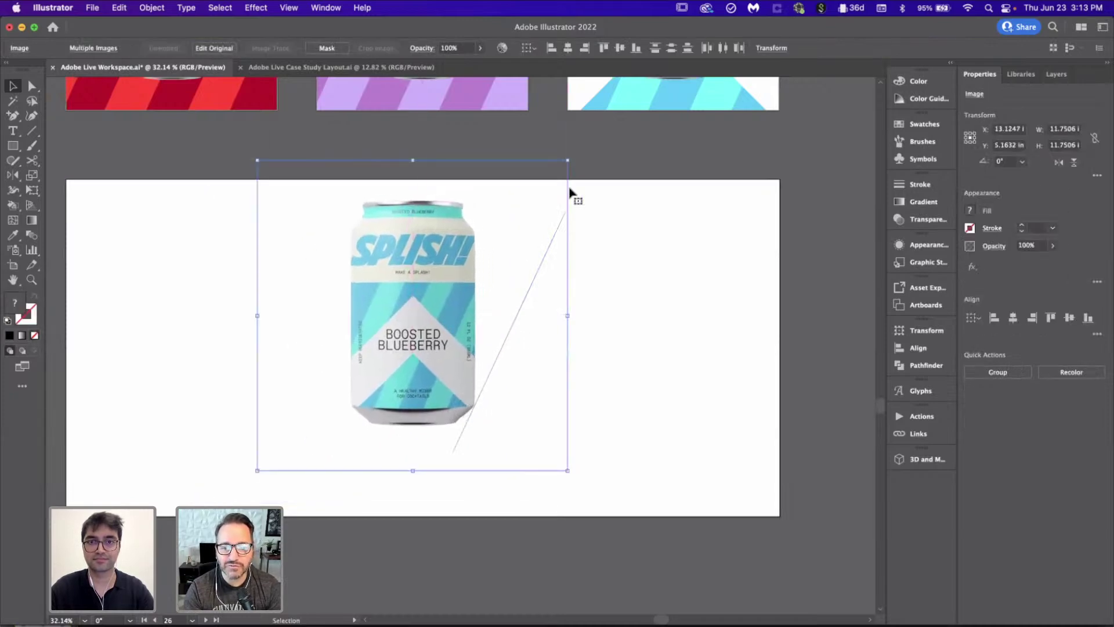
left_click_drag(596, 191, 639, 248)
left_click_drag(475, 321, 479, 323)
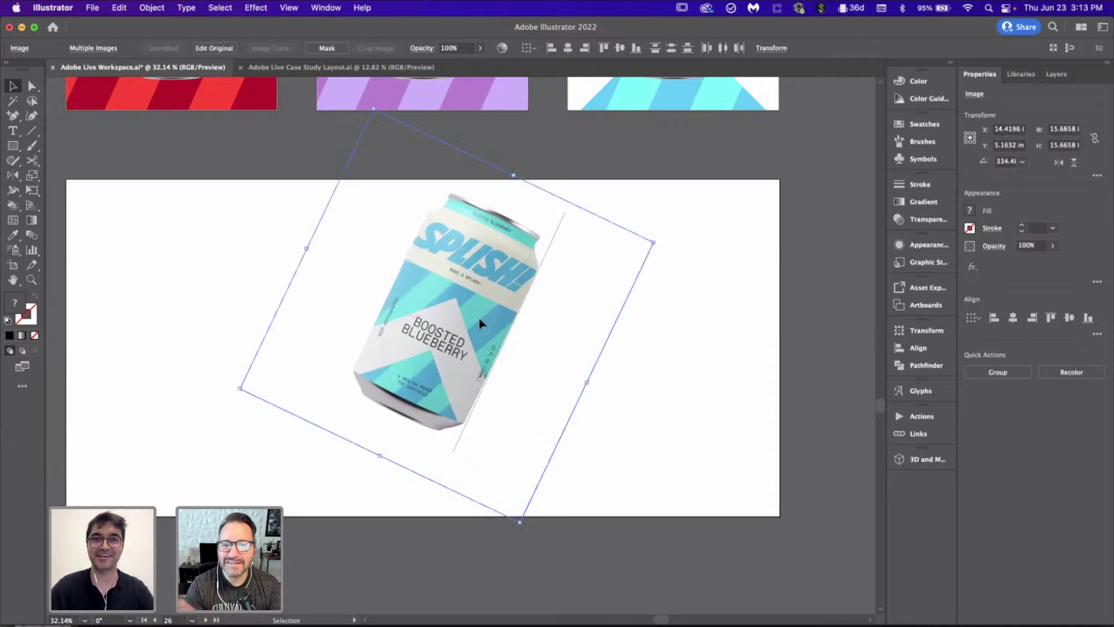
scroll(530, 336, "up", 2)
scroll(529, 337, "up", 3)
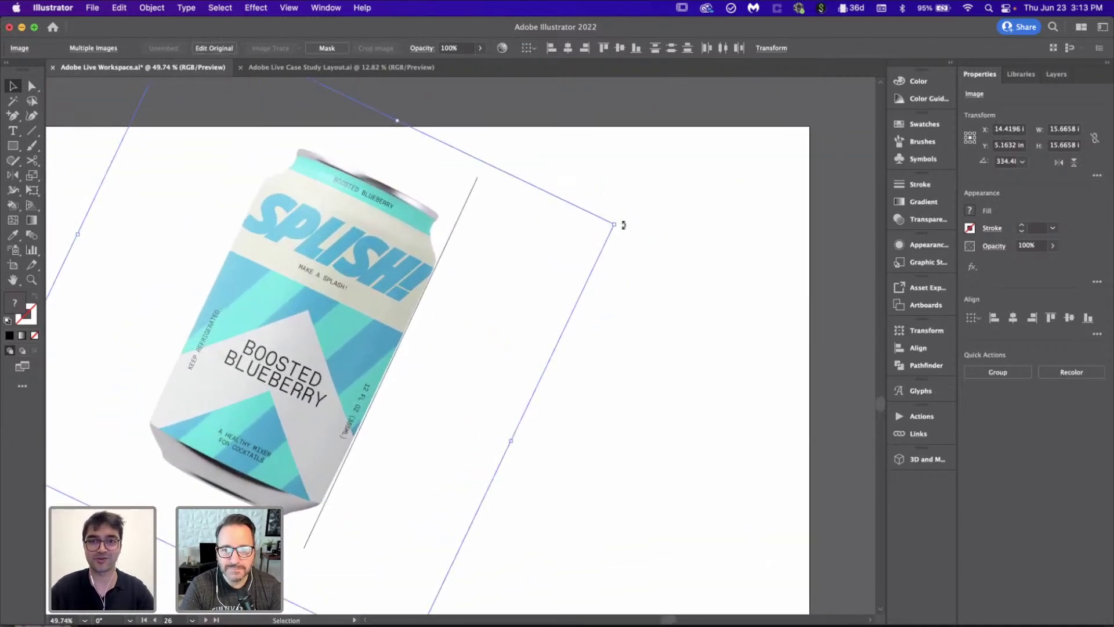
left_click_drag(622, 224, 621, 227)
scroll(349, 368, "down", 5)
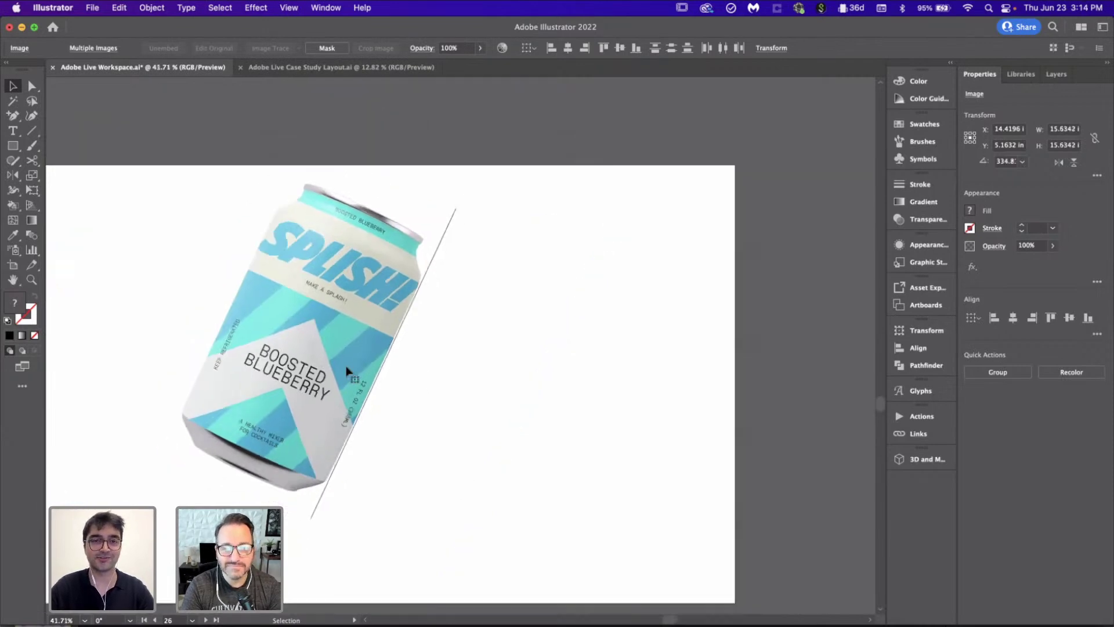
scroll(349, 372, "down", 3)
left_click_drag(478, 362, 298, 379)
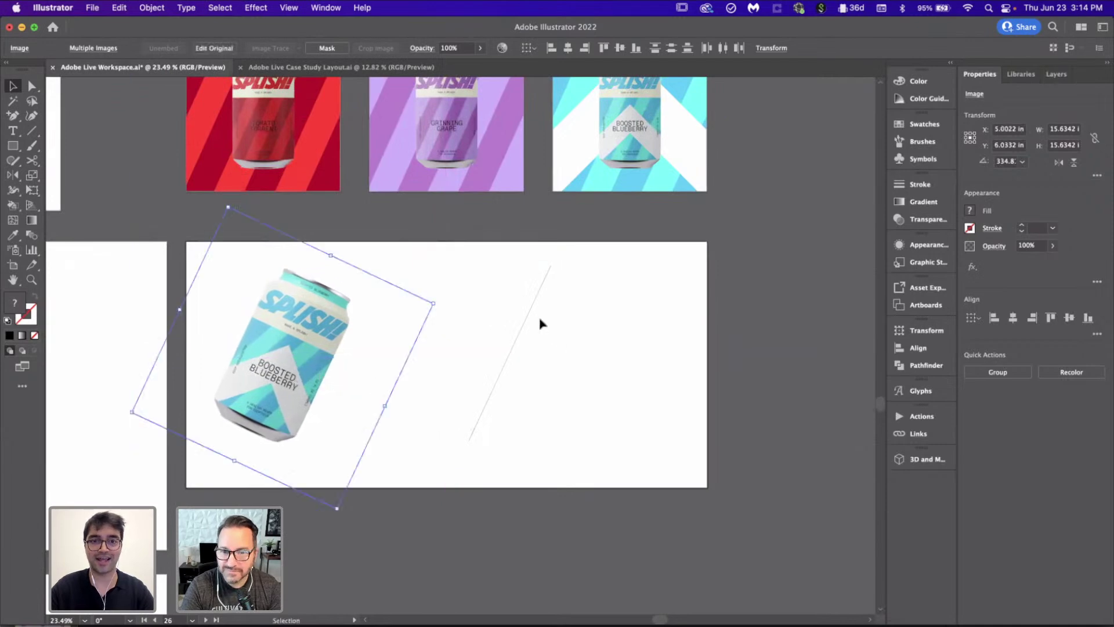
left_click(526, 320)
key("Delete")
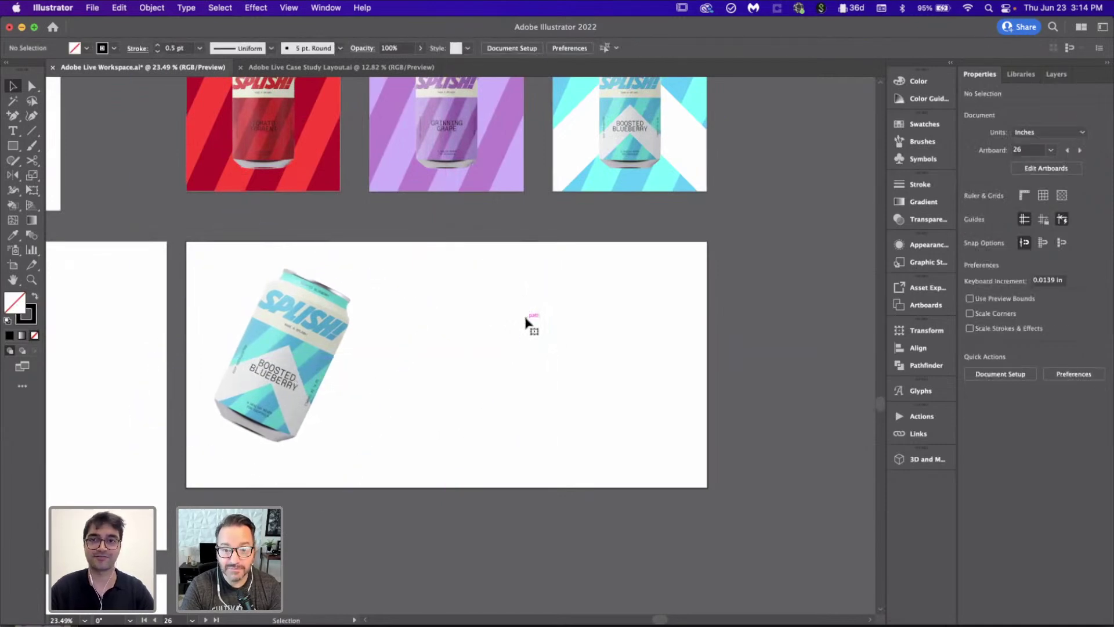
Step: Slide the Boosted Blueberry, Grinning Grape, Tomato Torrent and Mighty Mango cans off the stack rightward
left_click(330, 370)
left_click_drag(302, 355, 644, 387)
left_click_drag(268, 402, 506, 405)
left_click_drag(322, 370, 449, 377)
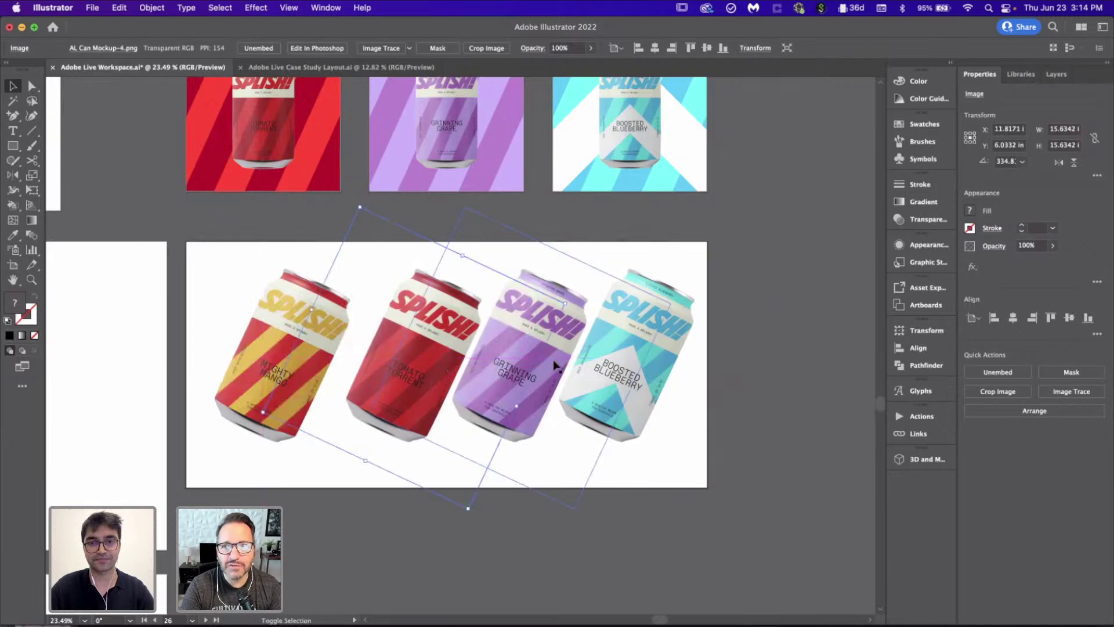
left_click_drag(760, 375, 486, 380)
left_click_drag(306, 368, 383, 382)
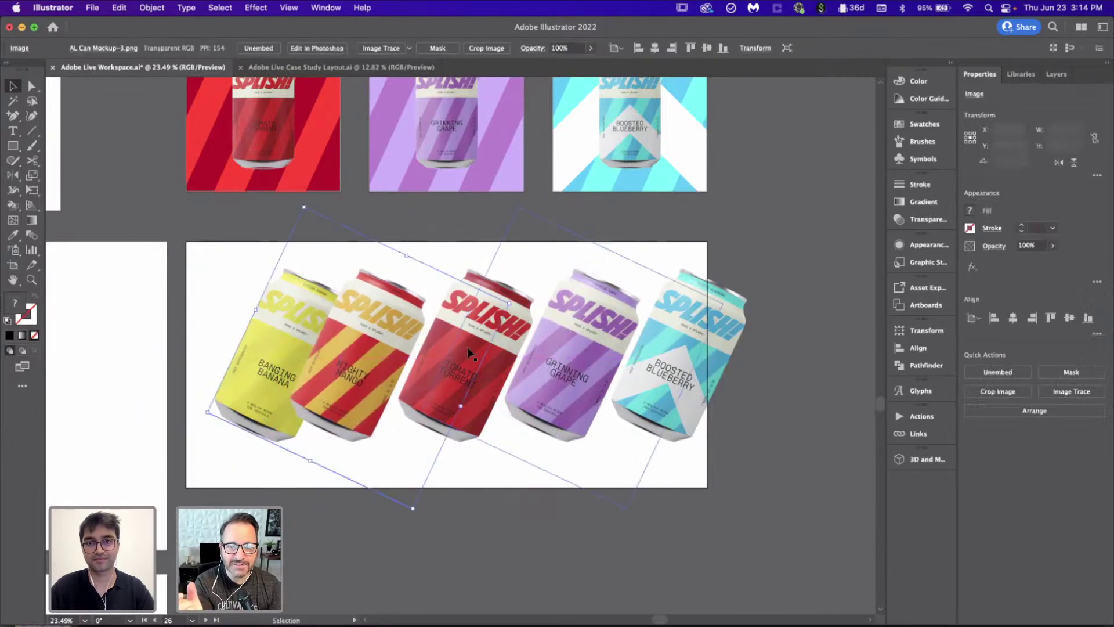
left_click(838, 343)
Step: Shift the whole can row right, slide Banging Banana over, and nudge Sweet Mint slightly left
key("super+alt+a")
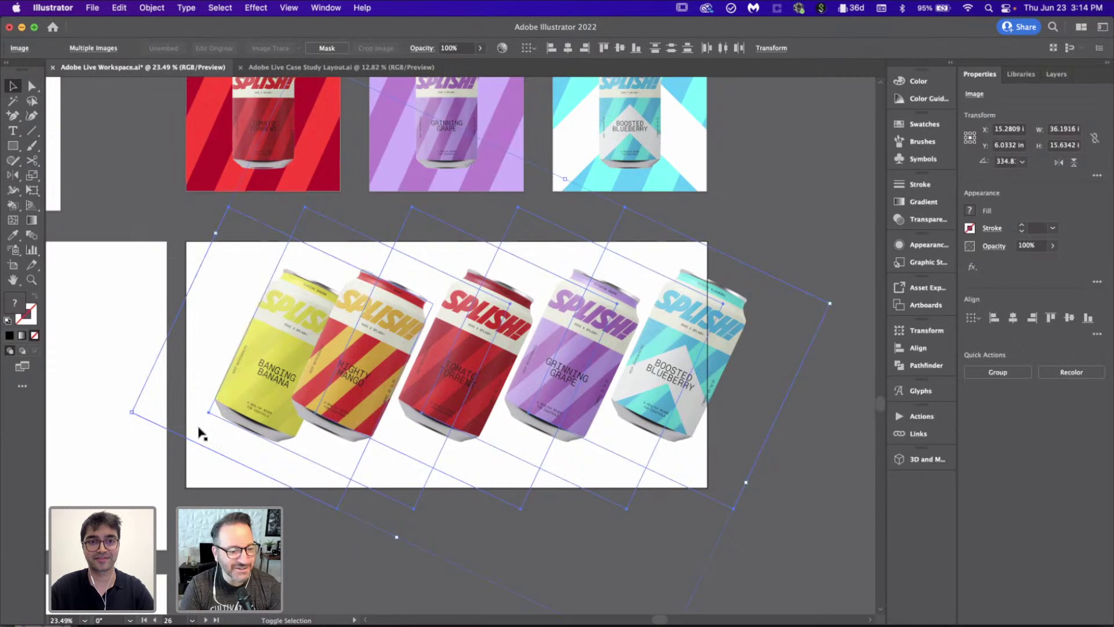
left_click_drag(628, 343, 763, 363)
left_click(351, 528)
left_click_drag(300, 330, 404, 328)
left_click(220, 365)
left_click_drag(218, 364, 216, 363)
Step: Select all six tilted cans and scale them down
scroll(215, 363, "down", 2)
scroll(651, 415, "right", 3)
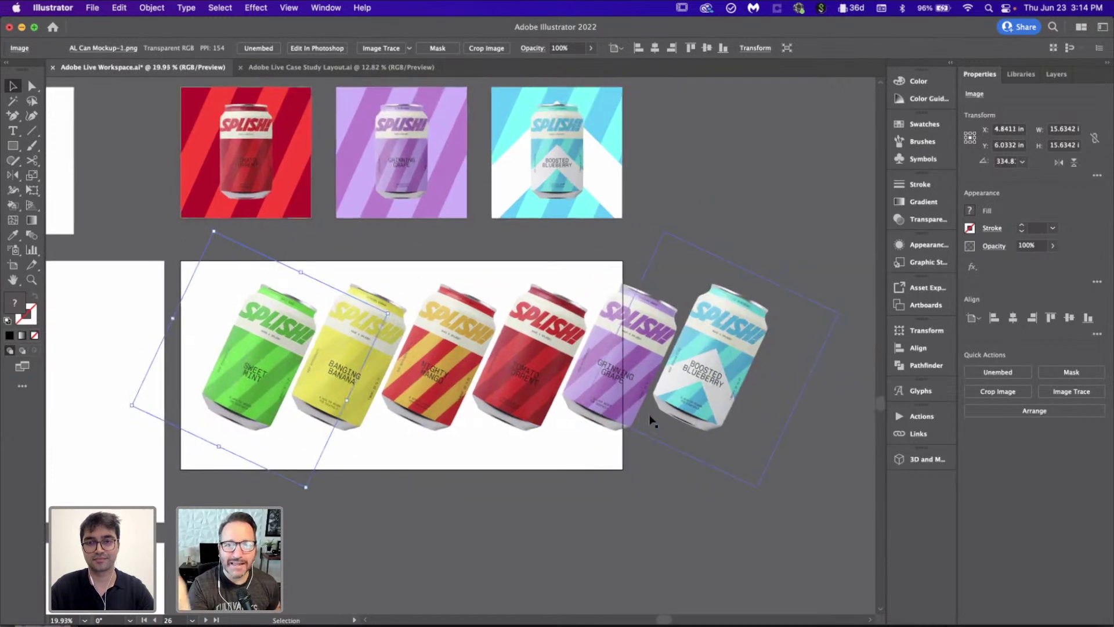
left_click(821, 348)
left_click_drag(820, 347, 184, 420)
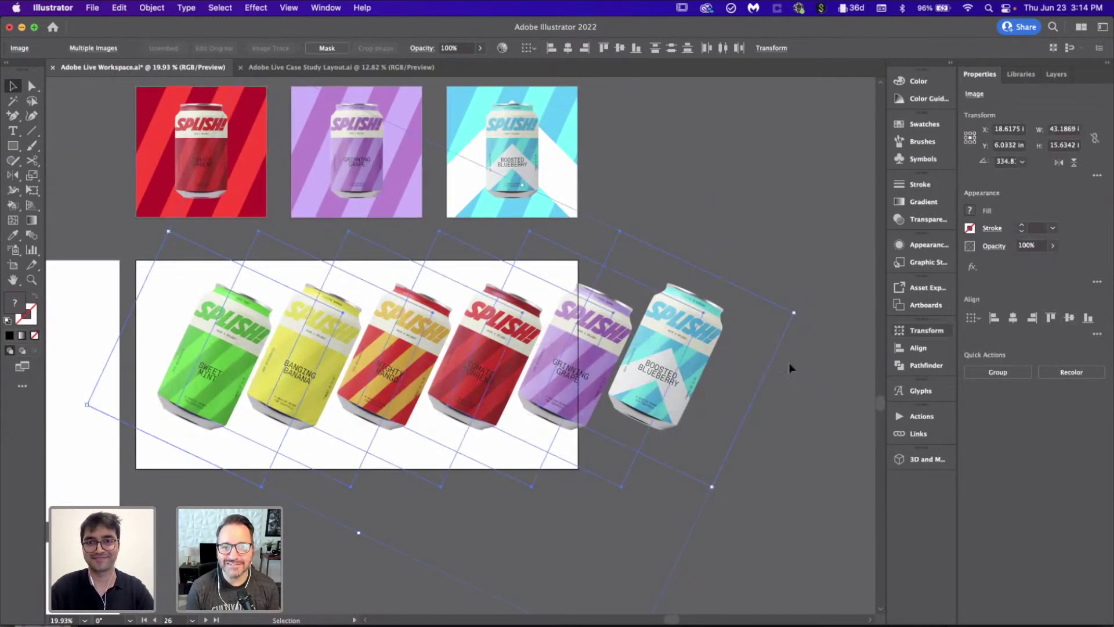
scroll(735, 392, "down", 2)
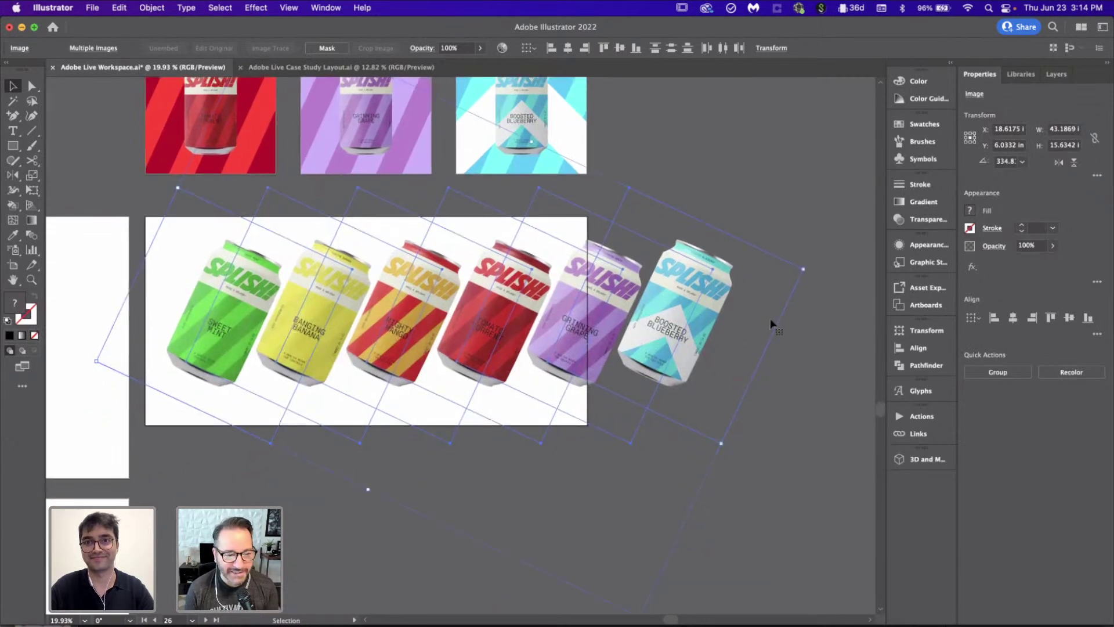
left_click_drag(806, 270, 635, 287)
Step: Group the six cans, nudge the group into place and align it on the wide artboard
scroll(635, 287, "left", 3)
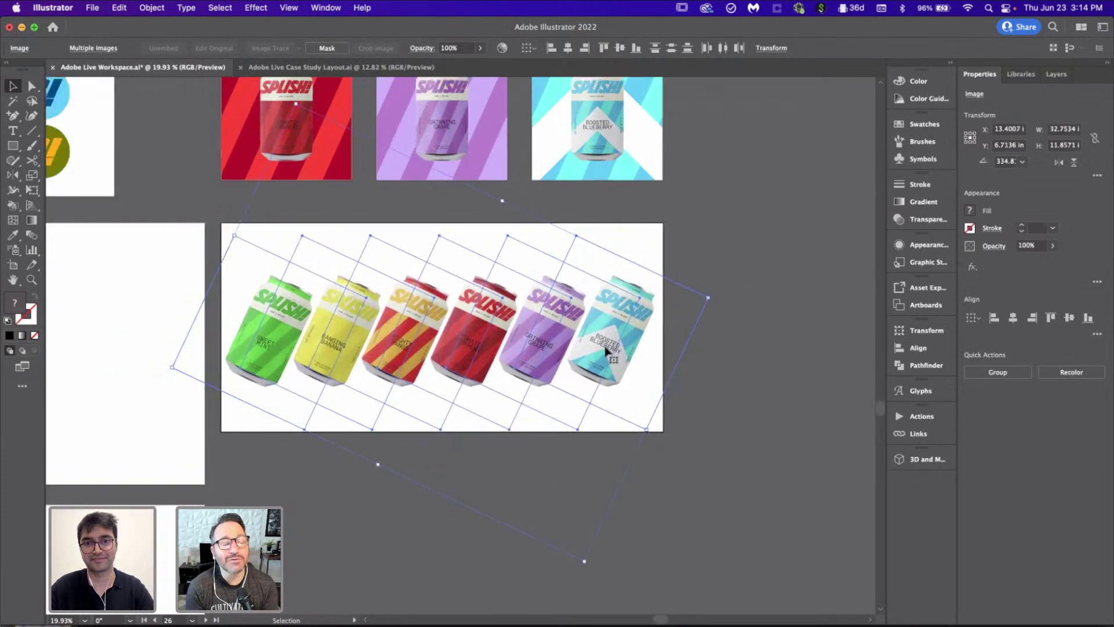
key("super+g")
left_click_drag(606, 348, 604, 341)
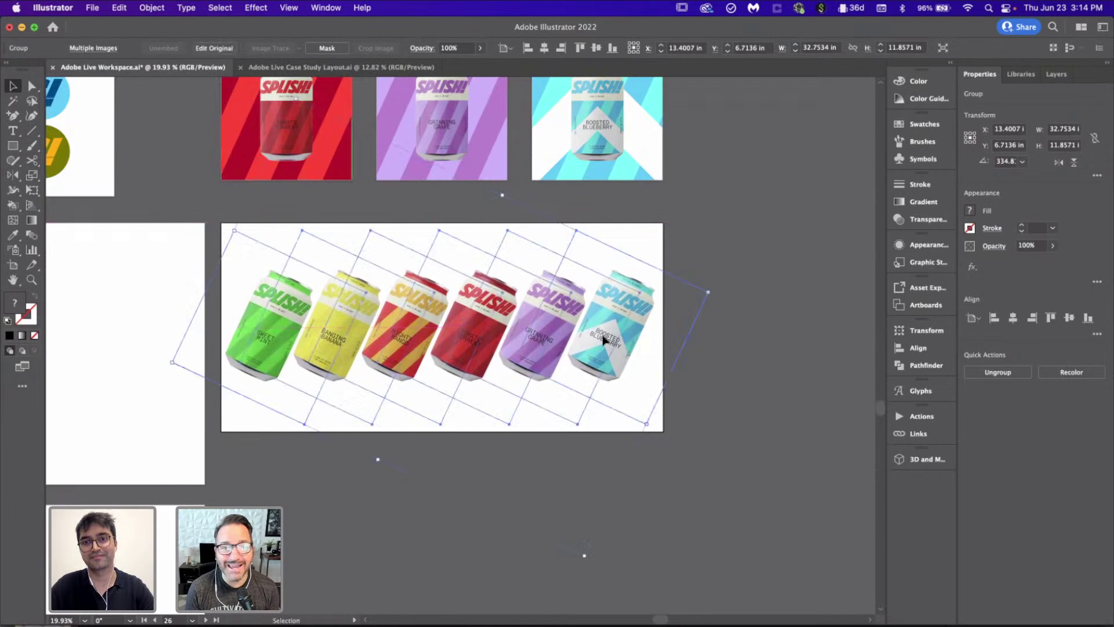
left_click(1070, 318)
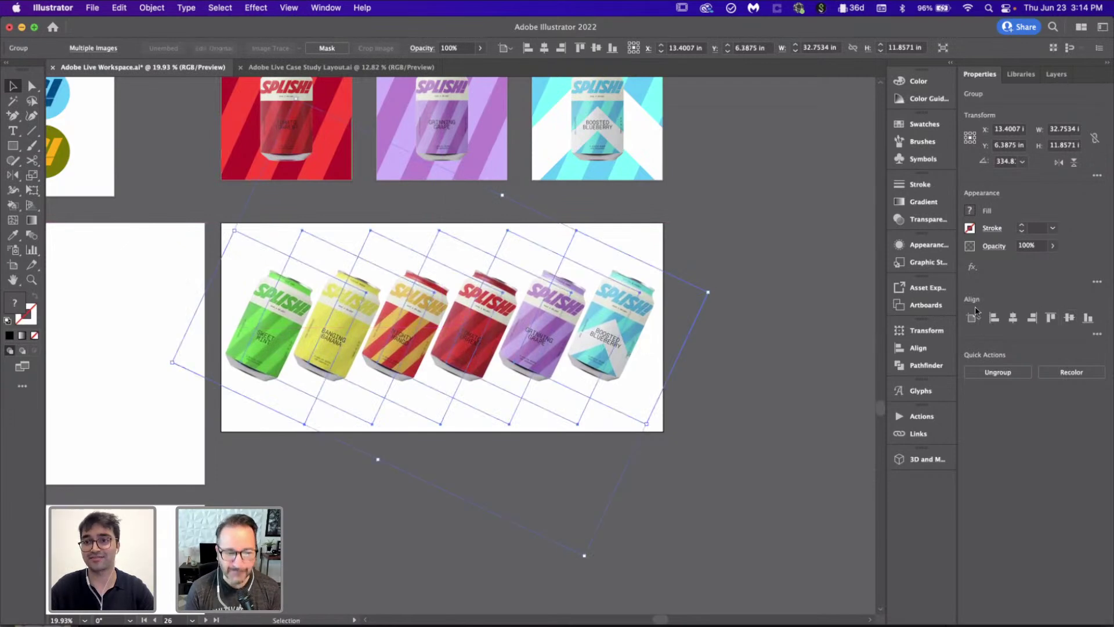
left_click(810, 314)
left_click(575, 316)
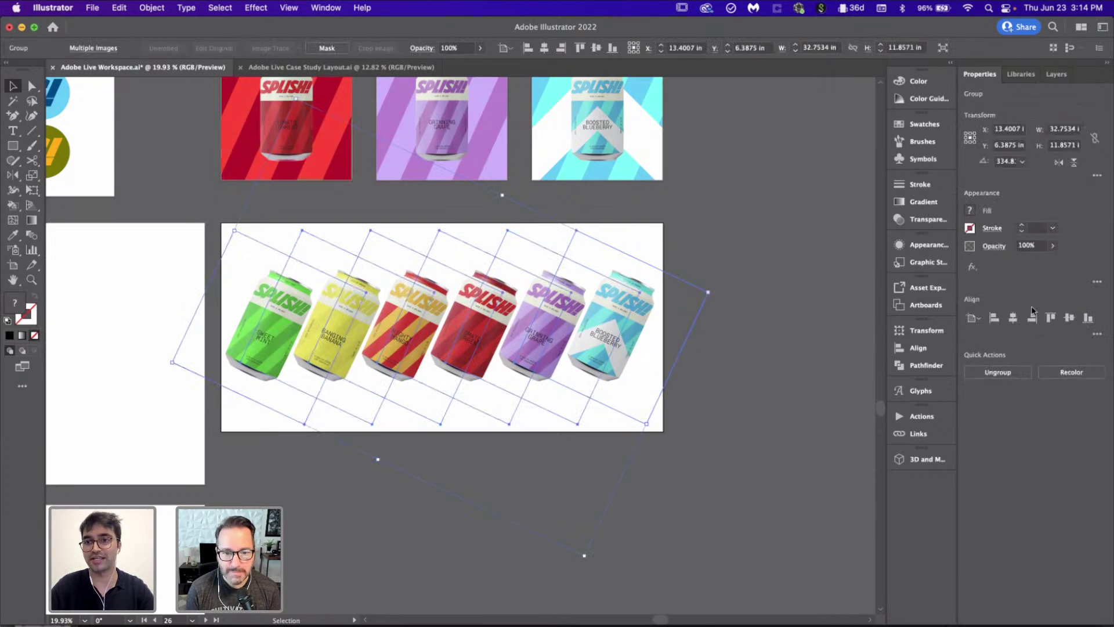
left_click(1013, 319)
left_click(824, 322)
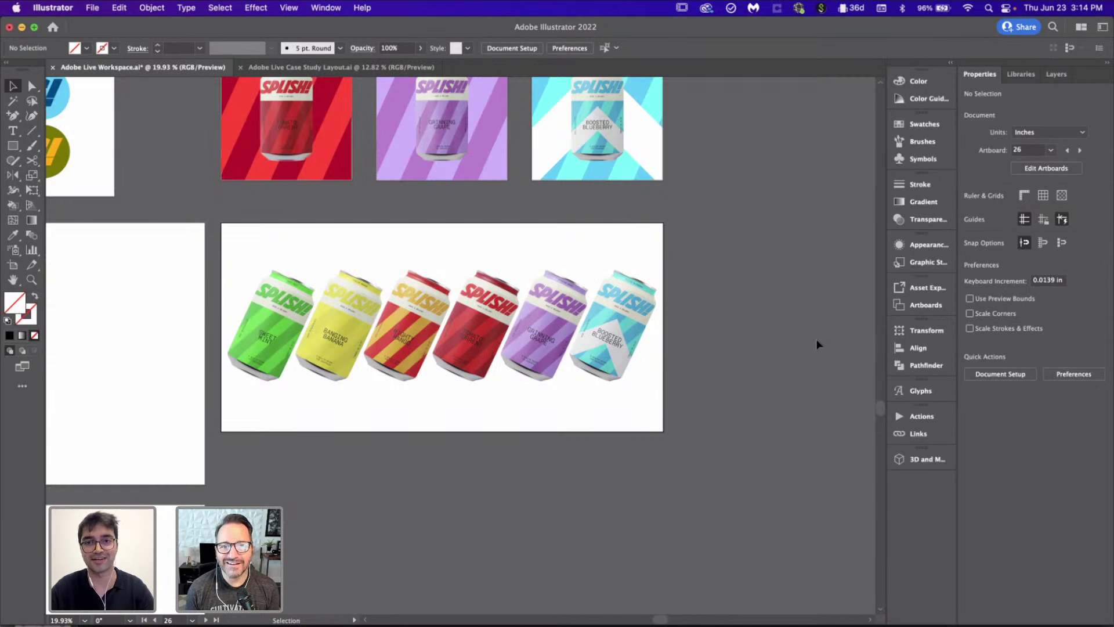
scroll(721, 308, "up", 2)
left_click(631, 370)
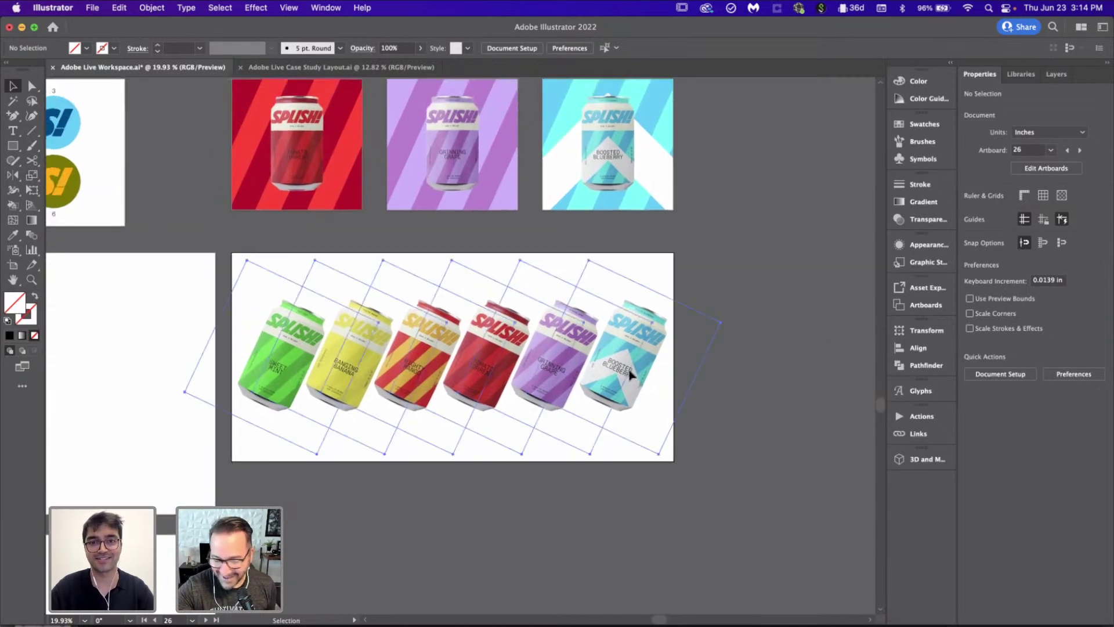
left_click(786, 318)
scroll(786, 318, "up", 3)
scroll(786, 318, "down", 1)
scroll(786, 318, "down", 2)
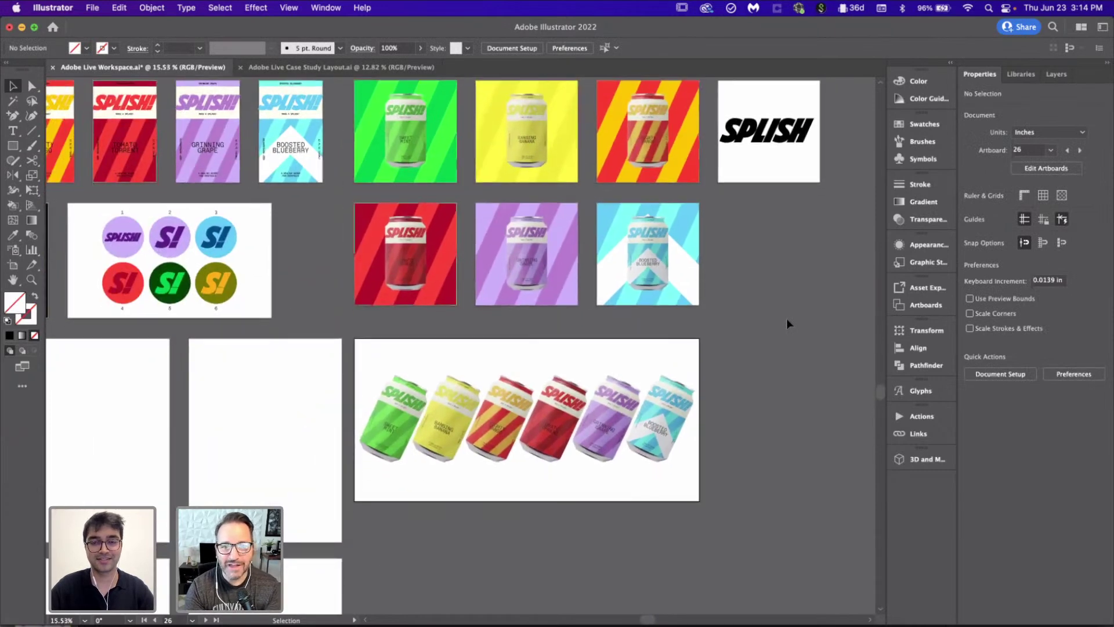
scroll(786, 318, "down", 2)
scroll(666, 350, "up", 3)
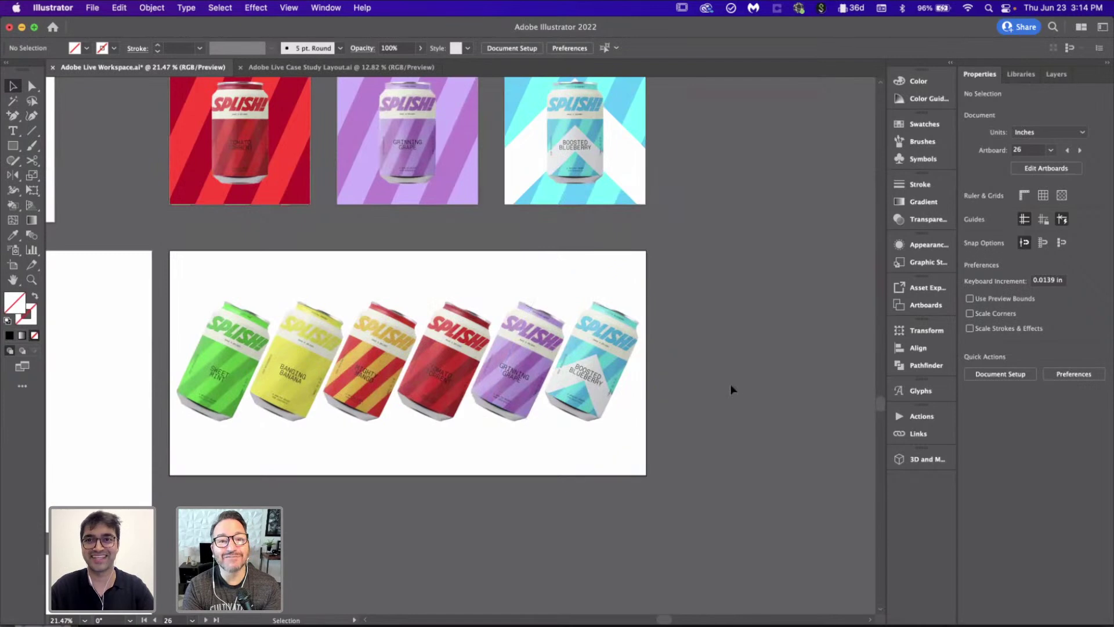
scroll(686, 367, "left", 3)
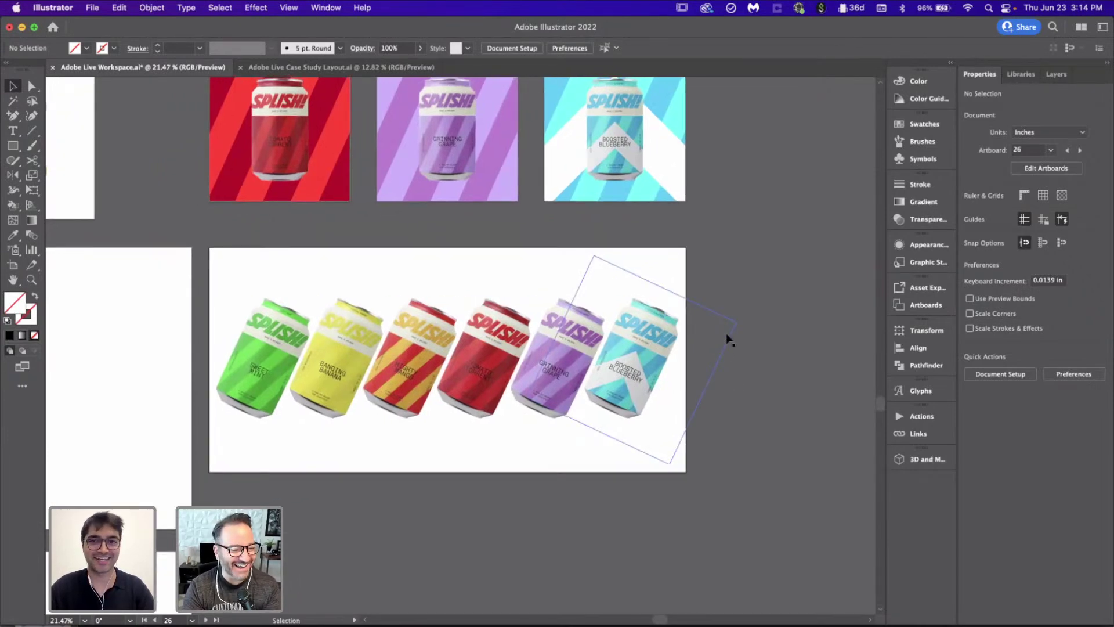
scroll(726, 333, "up", 3)
scroll(726, 333, "right", 2)
scroll(404, 327, "down", 4)
scroll(405, 327, "up", 1)
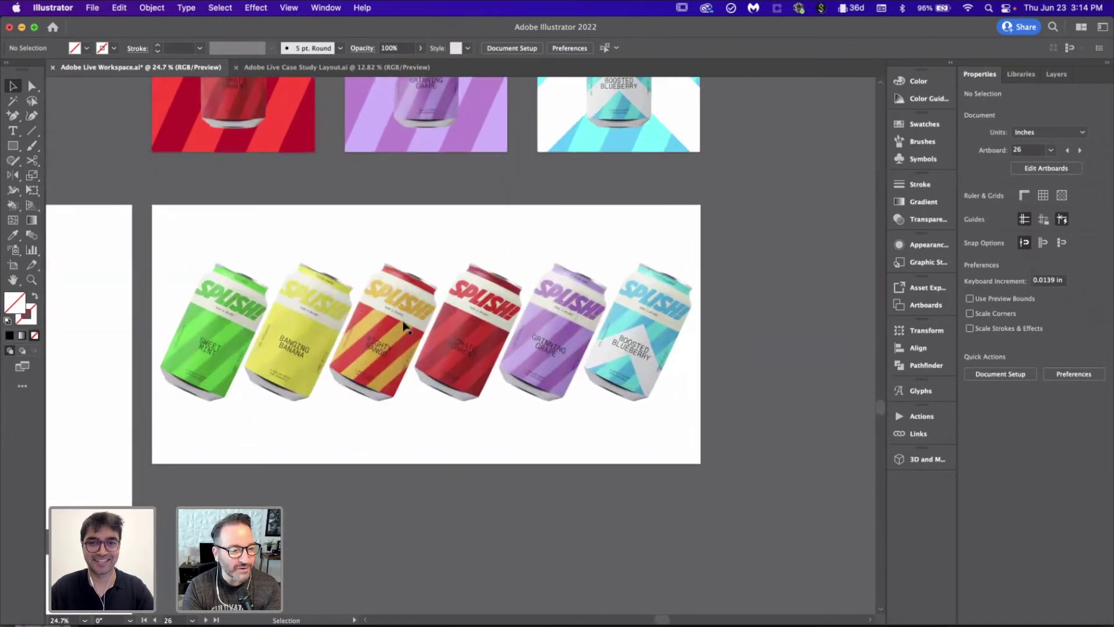
scroll(405, 327, "down", 1)
scroll(404, 326, "down", 5)
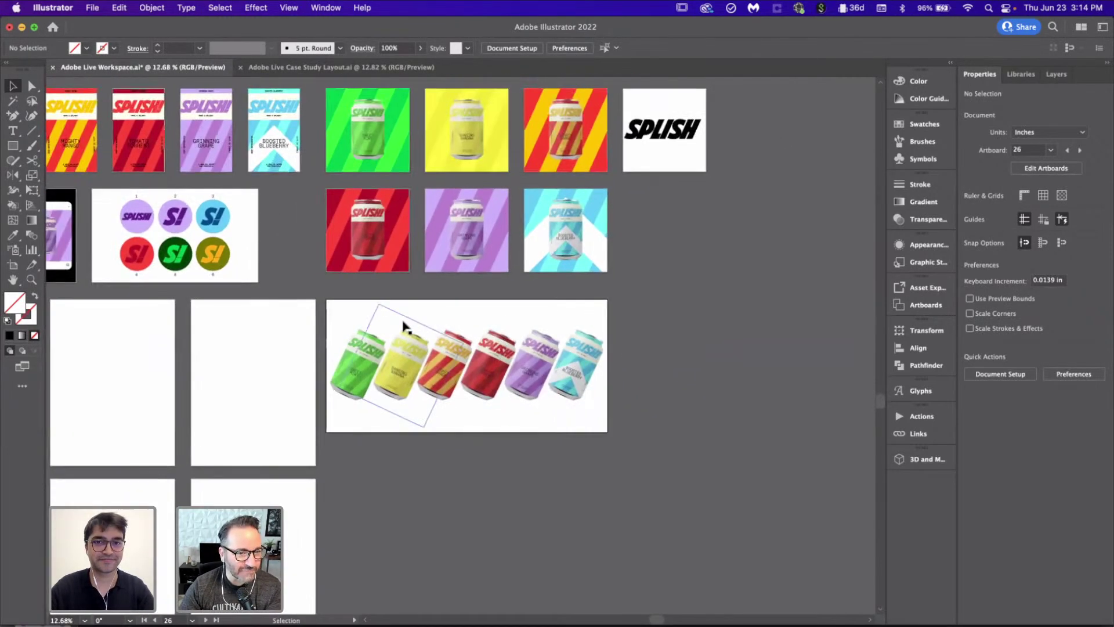
scroll(404, 327, "up", 3)
scroll(405, 327, "left", 1)
scroll(404, 327, "right", 1)
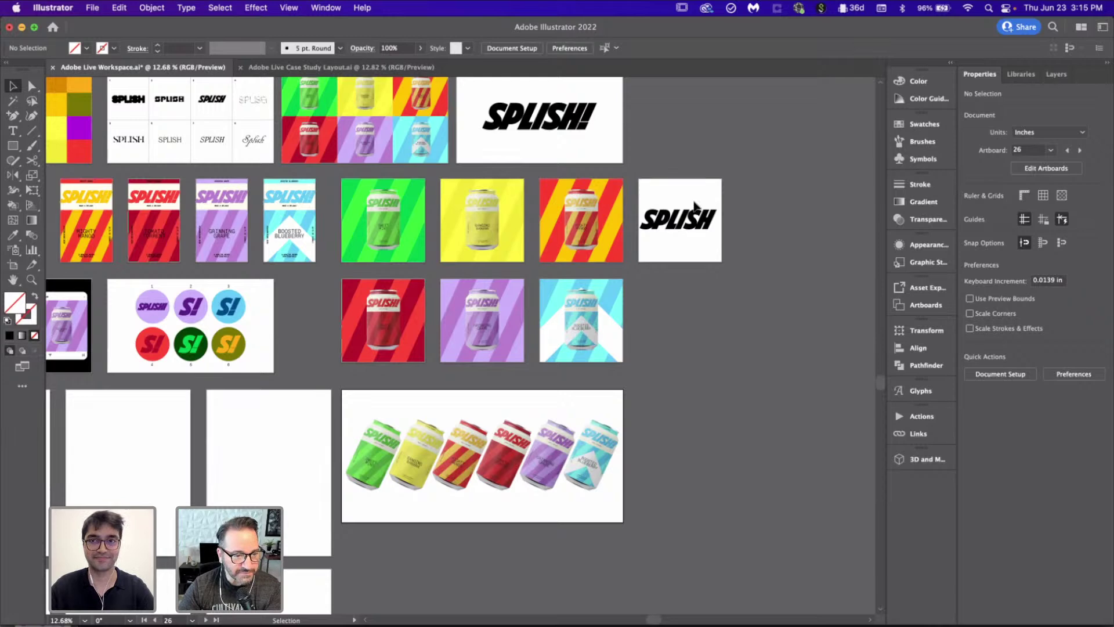
scroll(694, 206, "up", 5)
Step: Edit the wordmark to read 'A SPLISH' with a new line 'FOR EVERY FLAVOR'
left_click(552, 360)
double_click(448, 317)
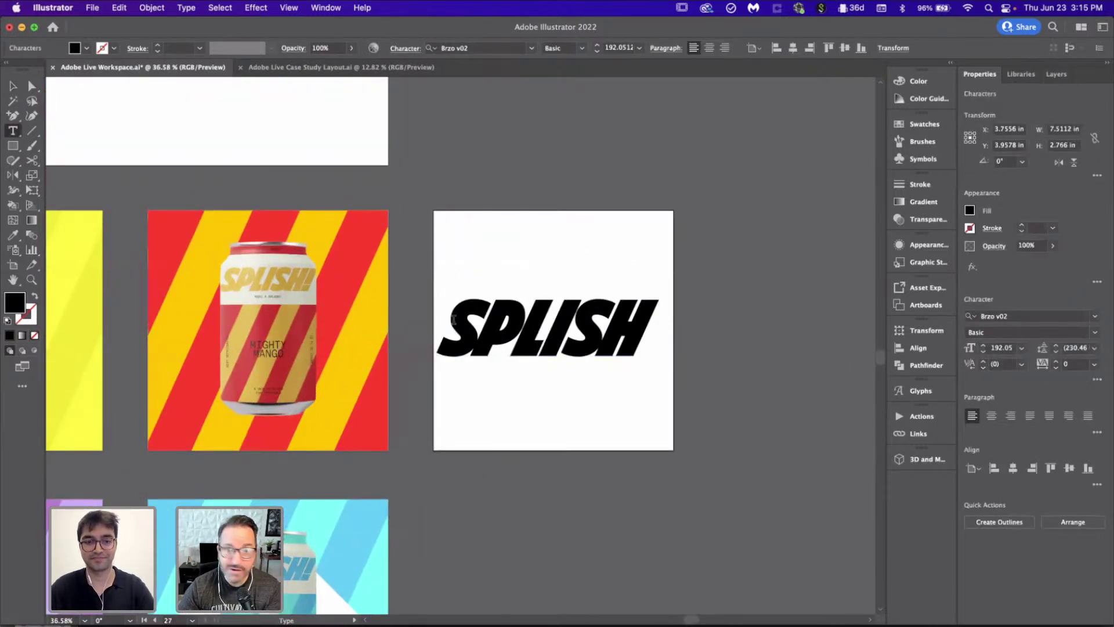
type("A")
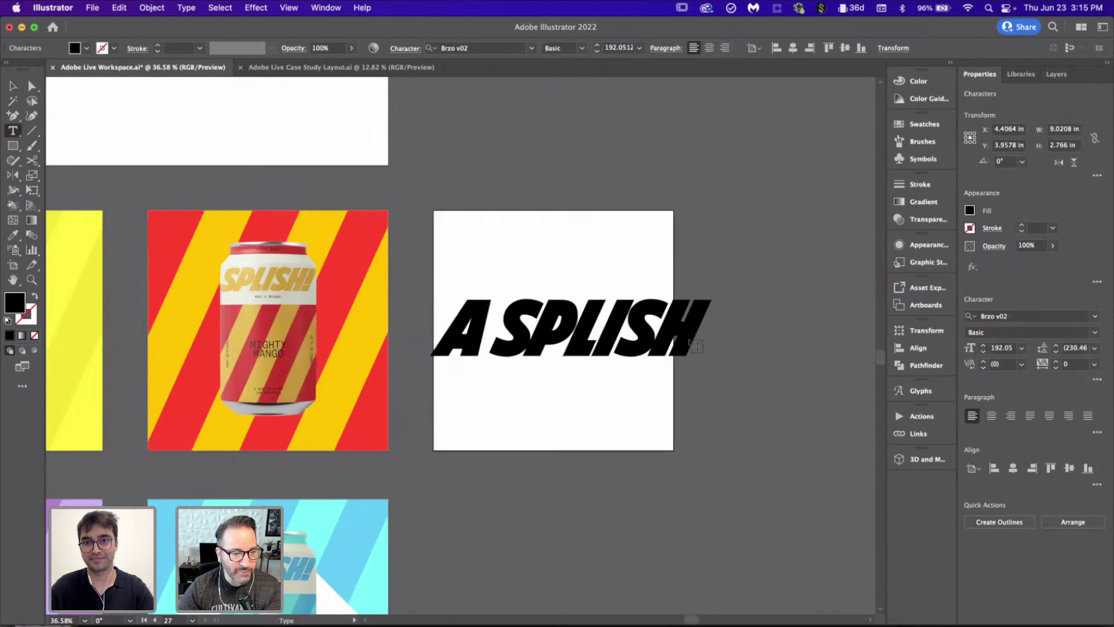
key("Return")
type("FOR EVERY ")
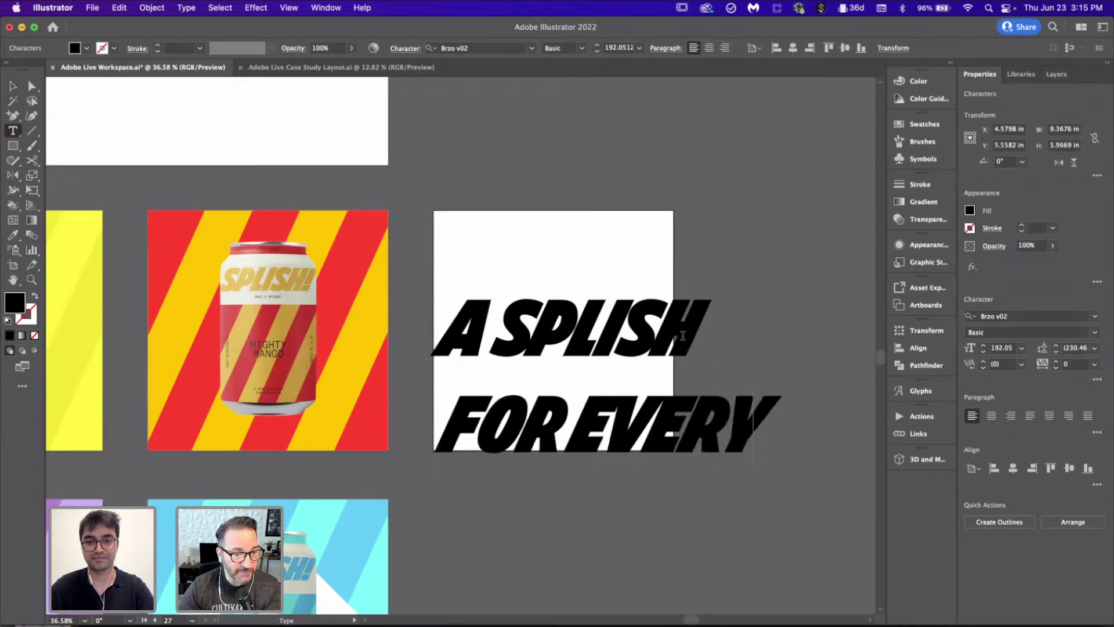
type("FLAVOR")
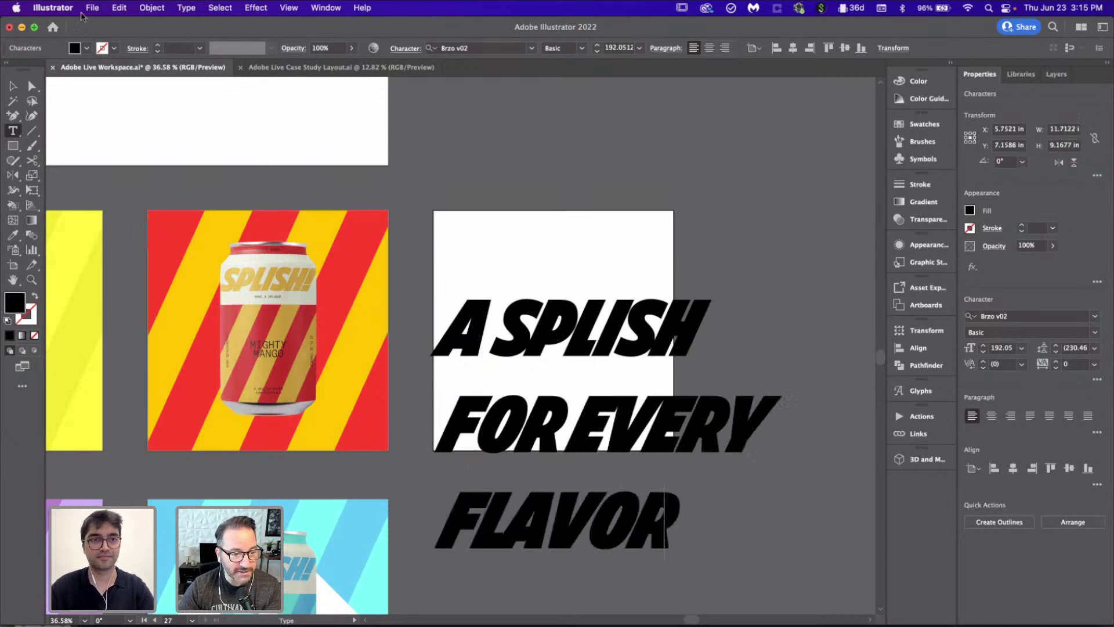
Step: Set the headline to 72 pt type with 60 pt leading
left_click(12, 87)
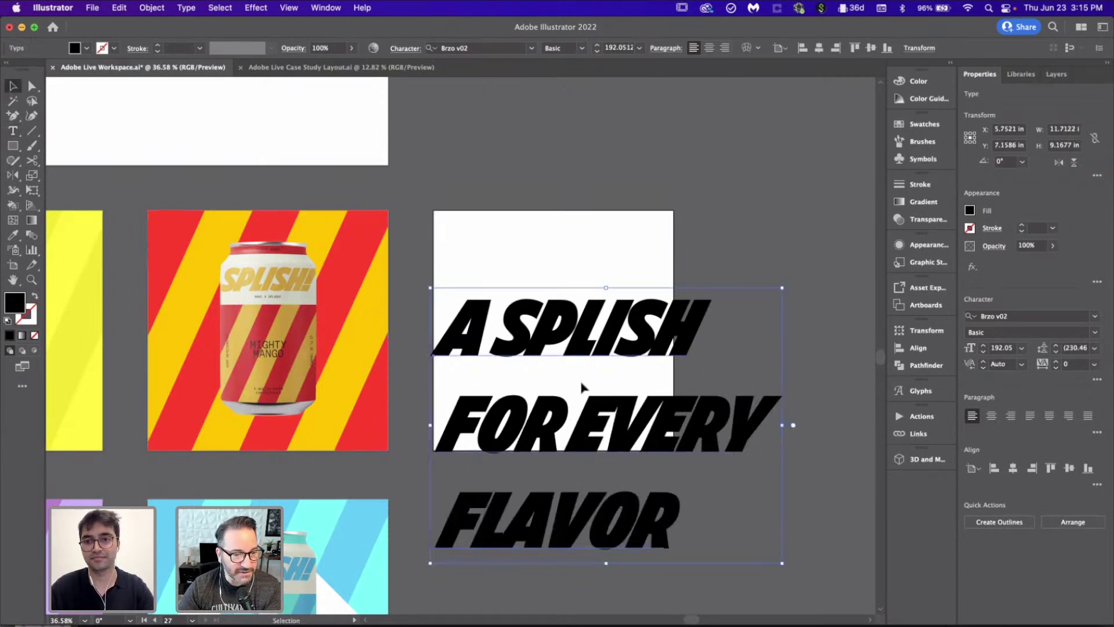
left_click(1022, 348)
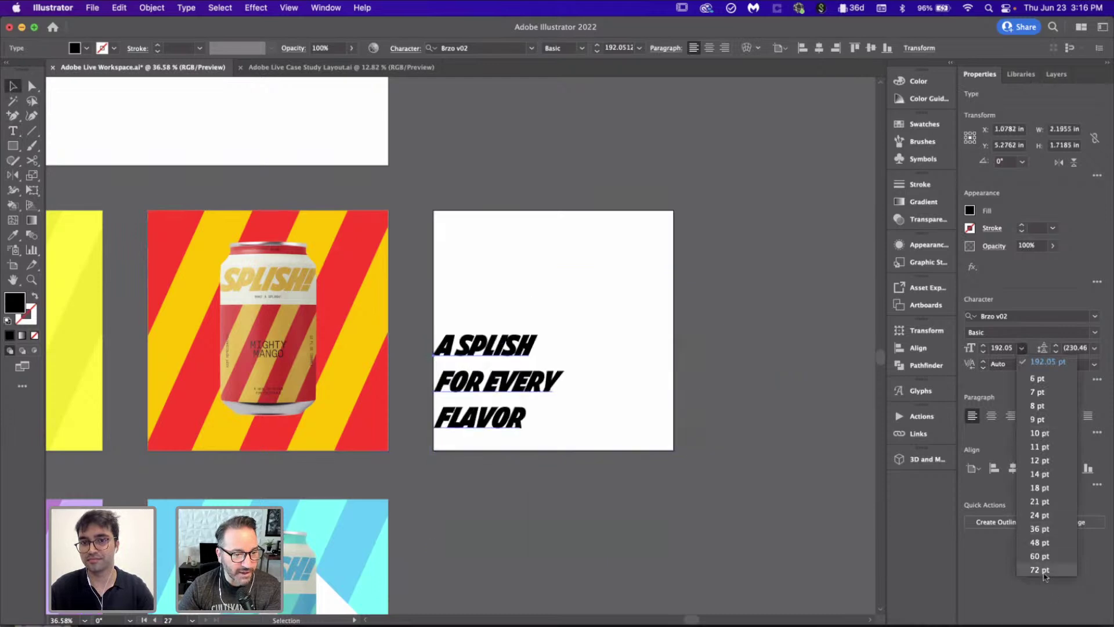
left_click(1044, 570)
left_click(1094, 348)
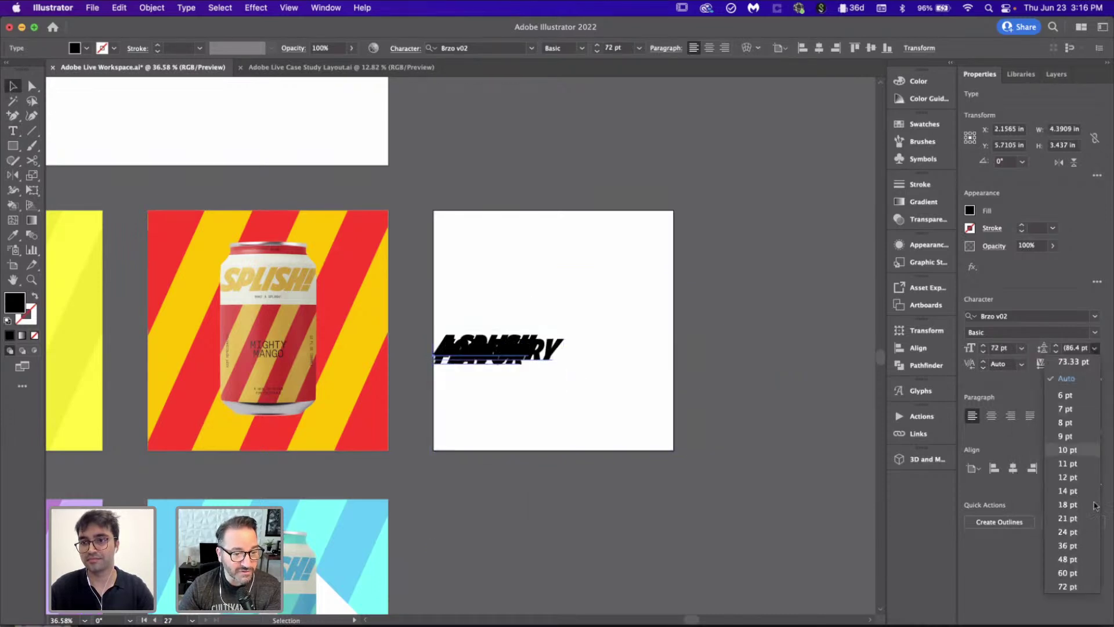
left_click(1079, 573)
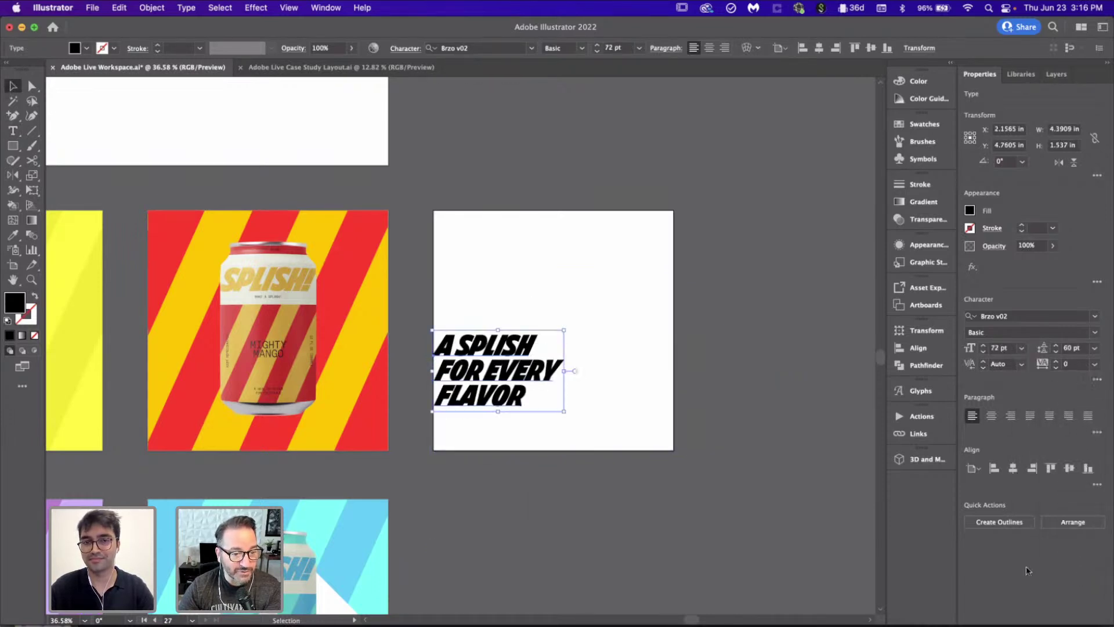
Step: Scale and reposition the headline so it fits inside the white square
left_click_drag(567, 410, 703, 475)
left_click_drag(566, 383, 563, 336)
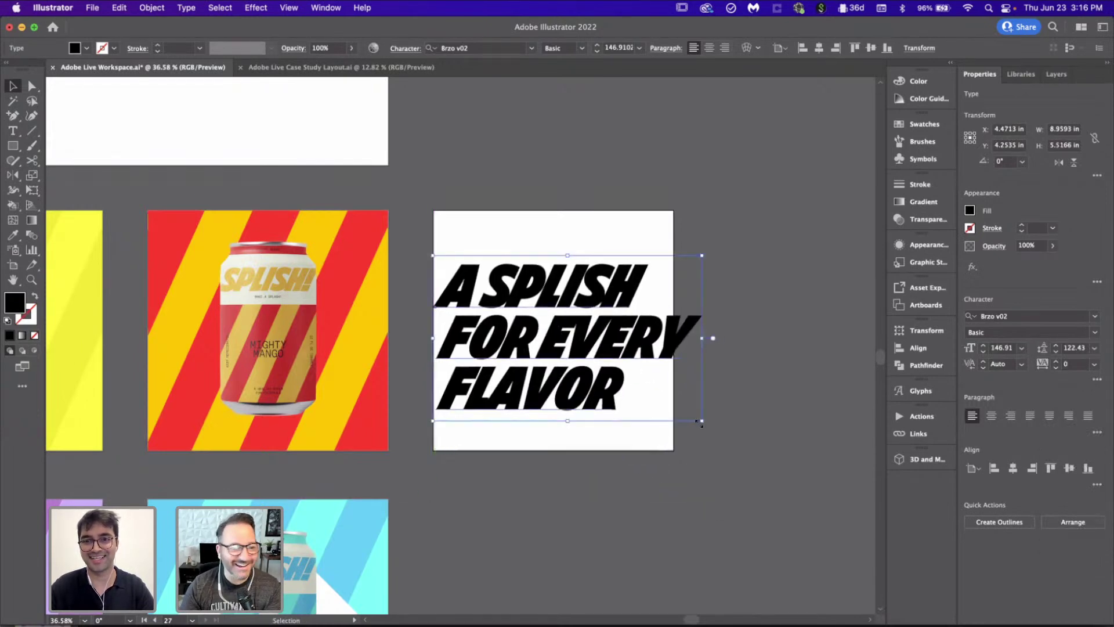
left_click_drag(704, 423, 650, 400)
left_click(691, 455)
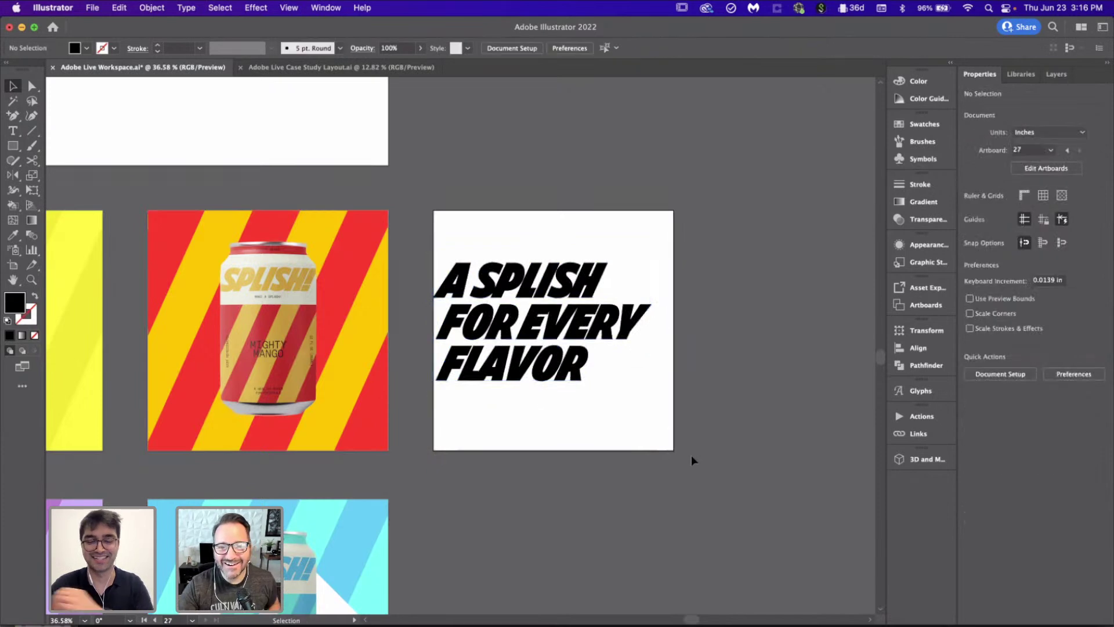
Step: Add '!' after SPLISH and move the headline up and right on the square
double_click(589, 281)
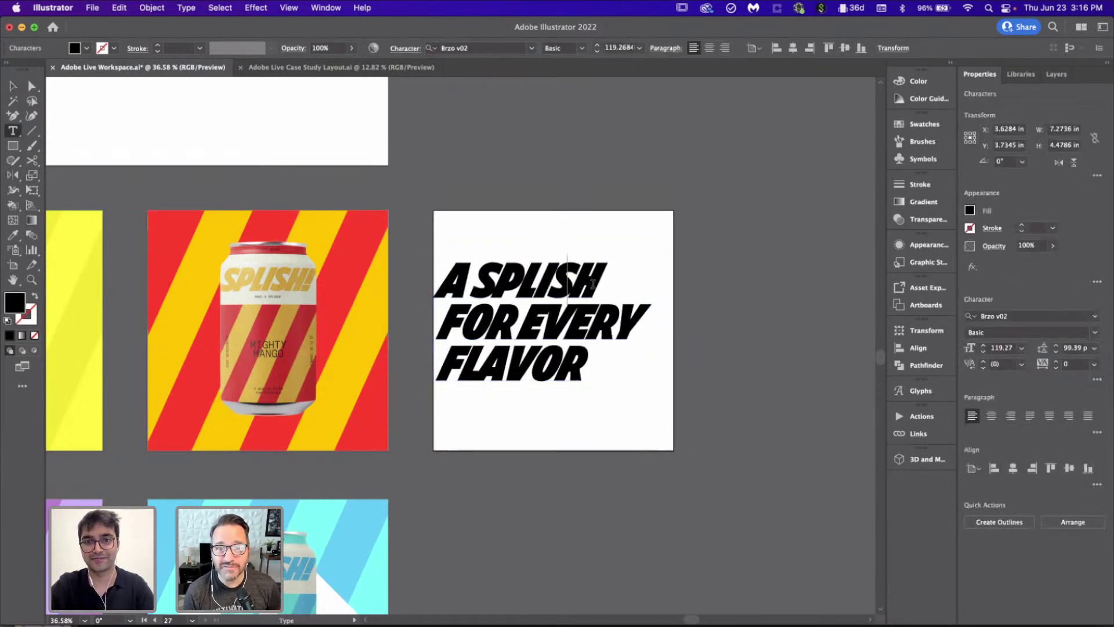
type("!")
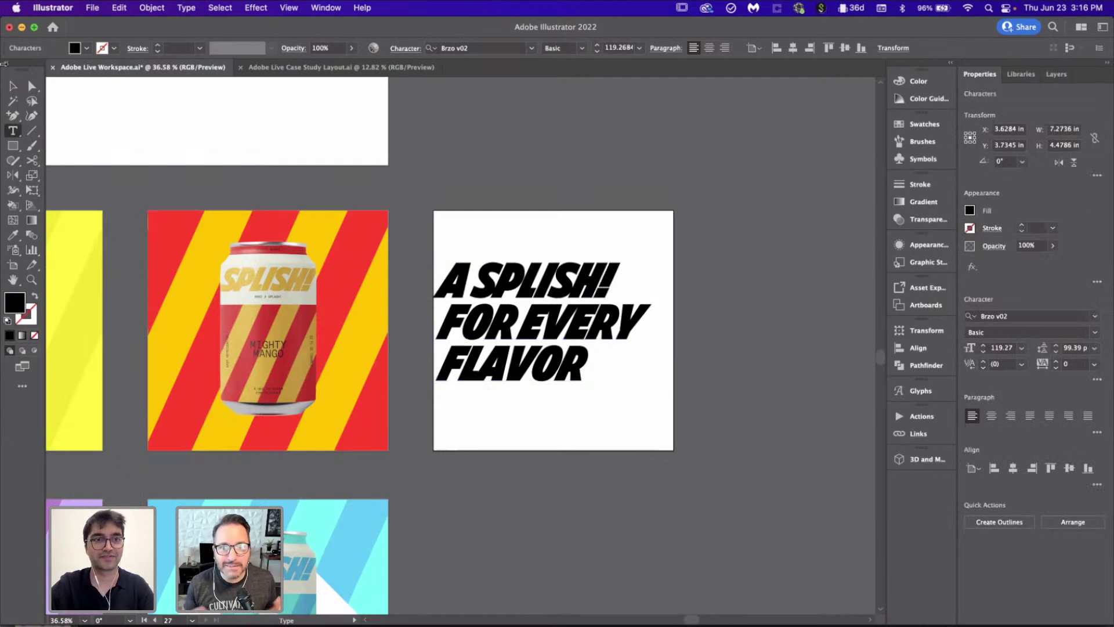
left_click(13, 87)
left_click(740, 371)
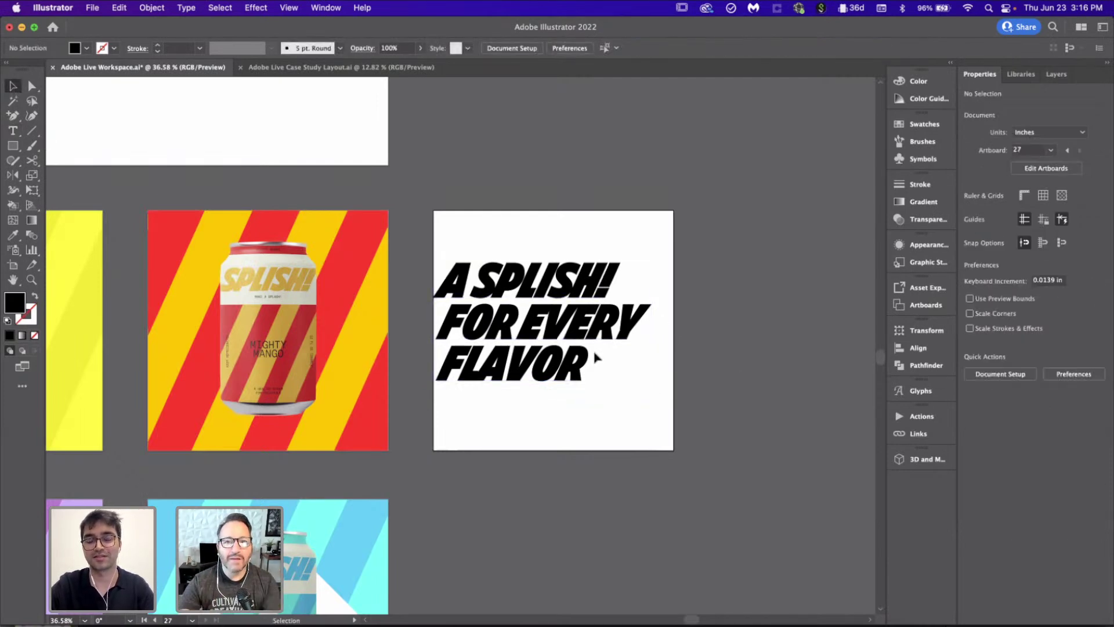
scroll(598, 357, "up", 2)
scroll(598, 357, "up", 2)
mouse_move(559, 363)
left_mouse_down()
mouse_move(562, 326)
mouse_move(566, 348)
left_mouse_up()
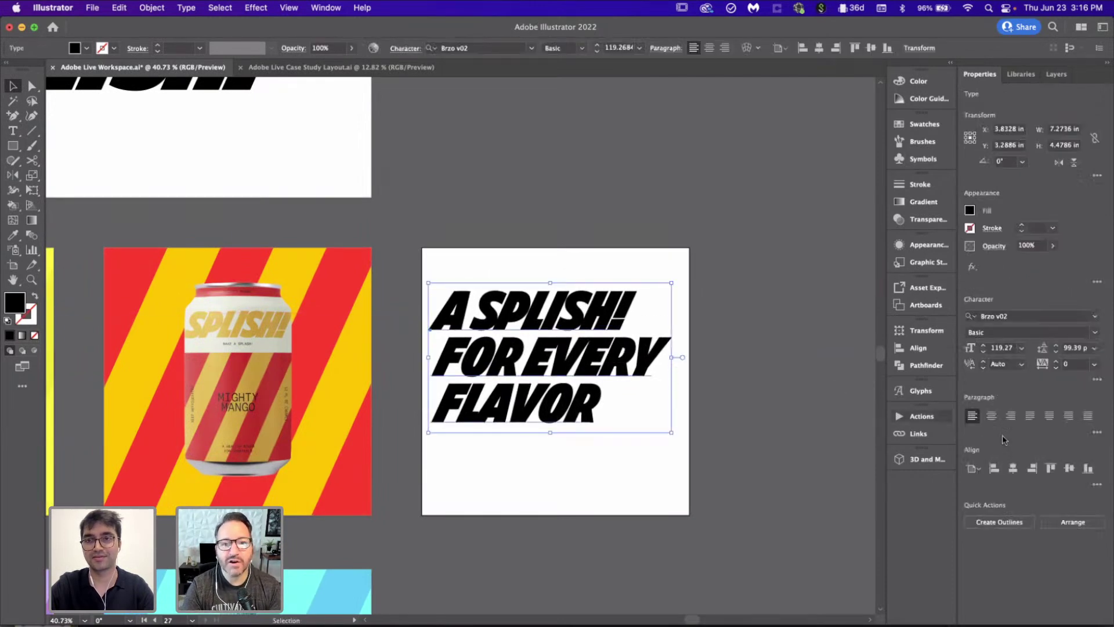
left_click(745, 341)
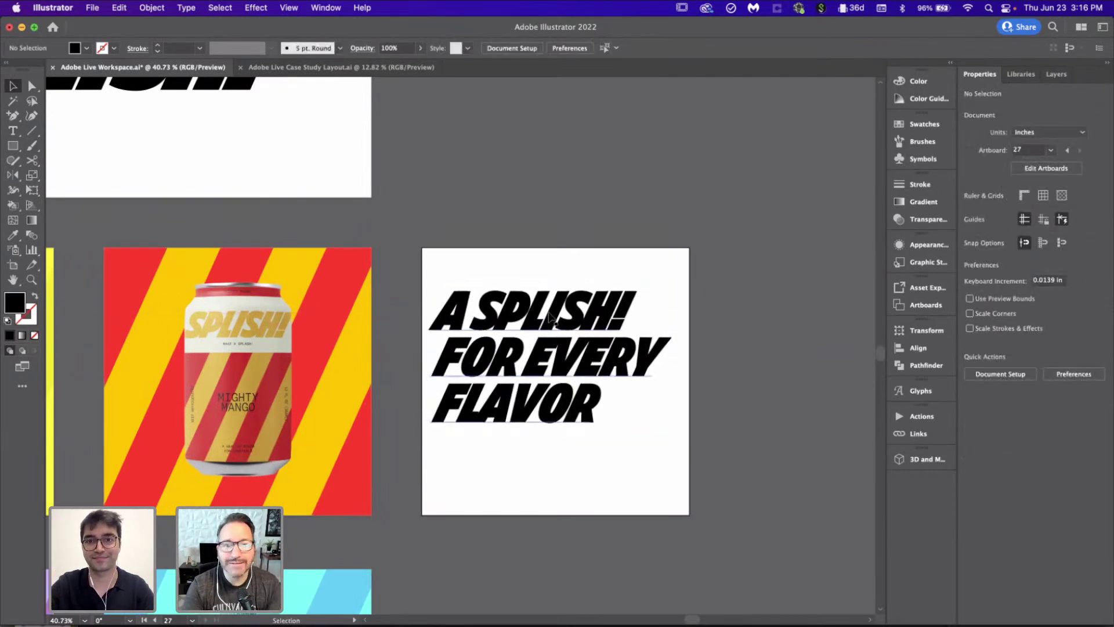
Step: Duplicate the headline beside the artboard and convert the original to outlines
scroll(551, 316, "right", 5)
scroll(551, 316, "down", 1)
left_click(450, 319)
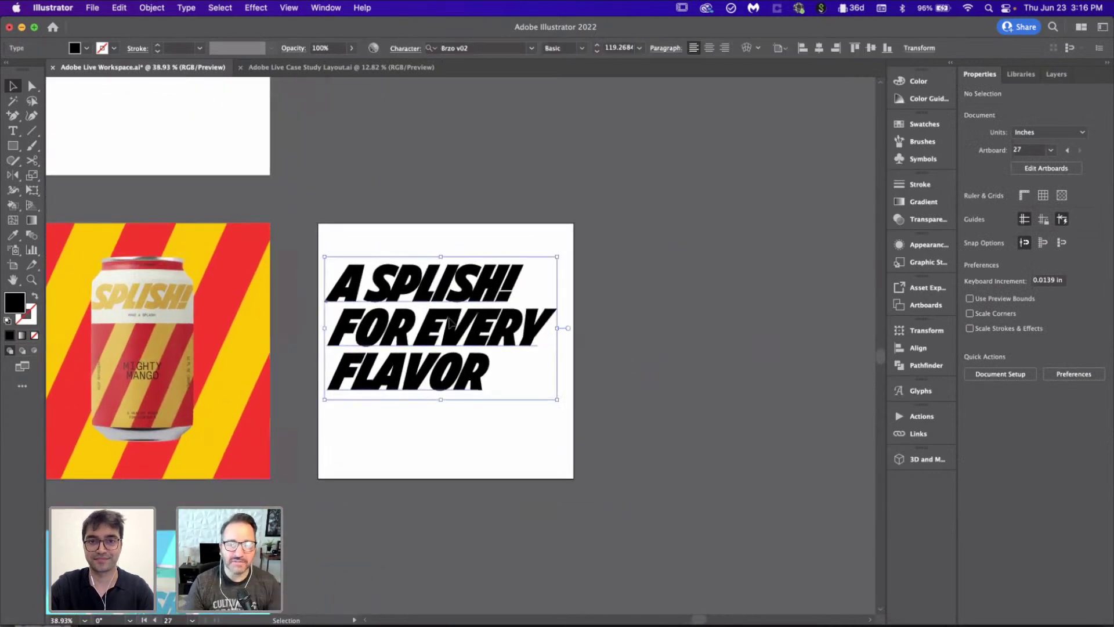
left_click_drag(449, 319, 749, 319)
scroll(406, 351, "up", 3)
left_click(406, 351)
left_click(993, 523)
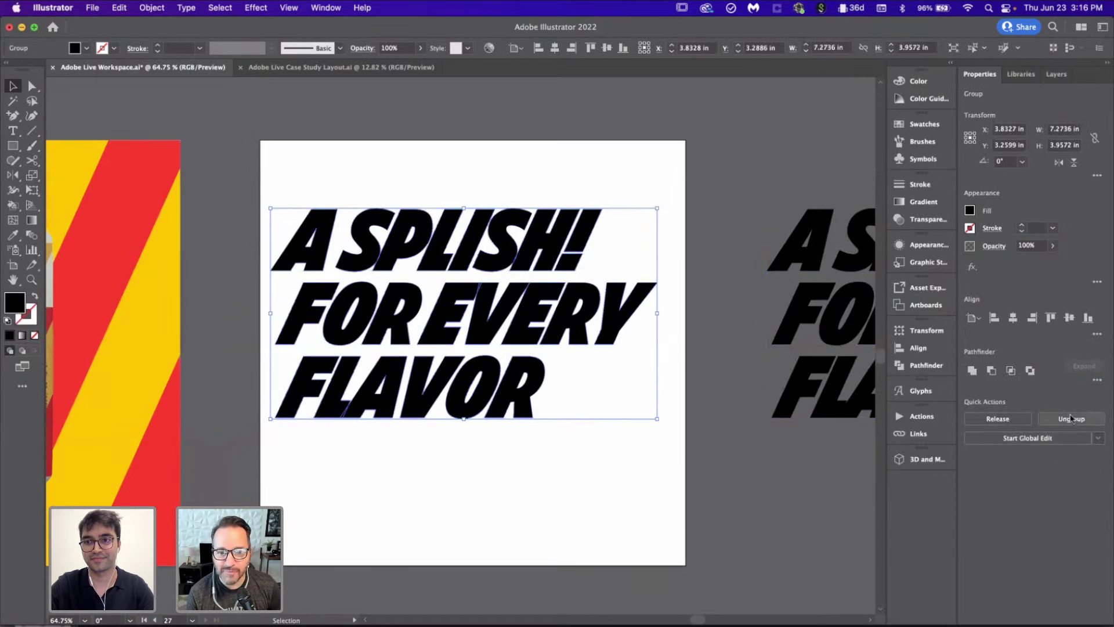
left_click(583, 469)
Step: Shift the FOR EVERY line straight to the right above FLAVOR
left_click_drag(280, 389, 249, 390)
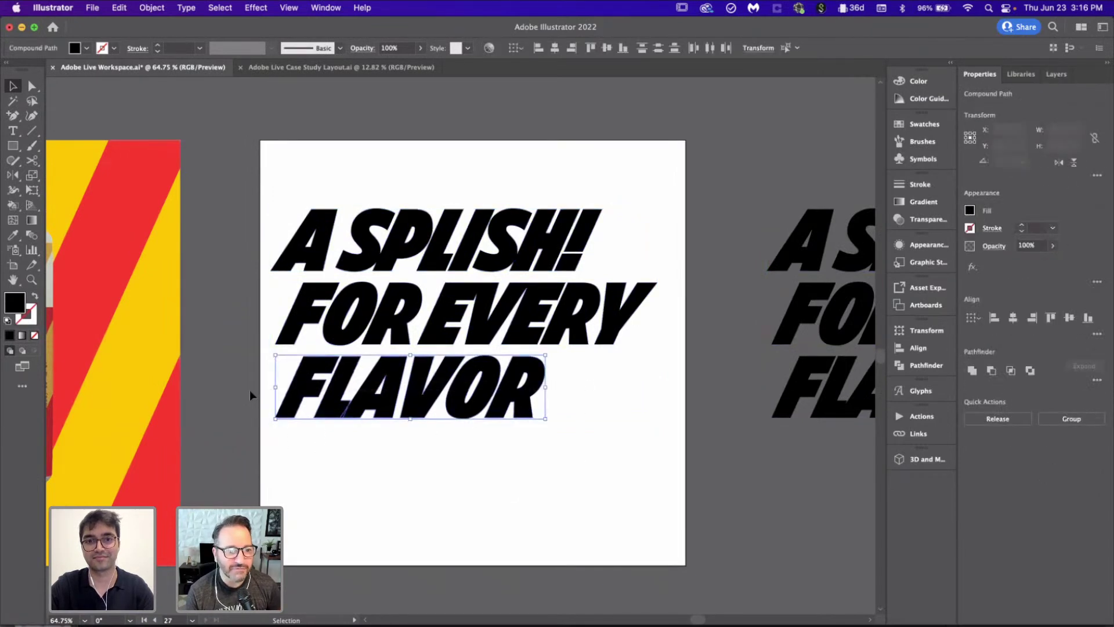
left_click(641, 311)
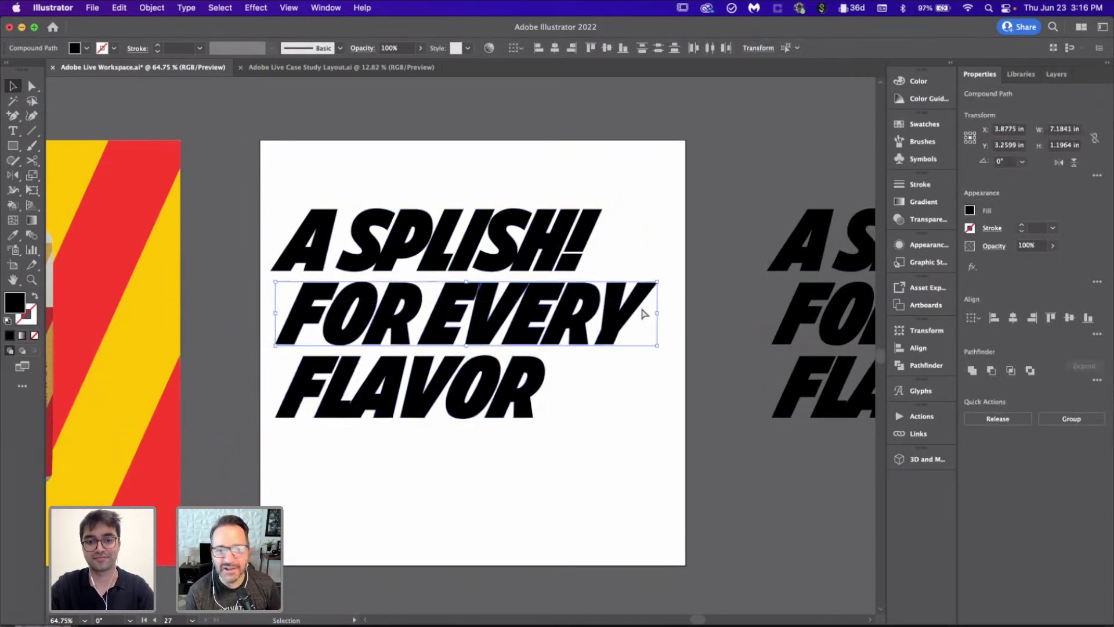
left_click_drag(267, 207, 669, 230)
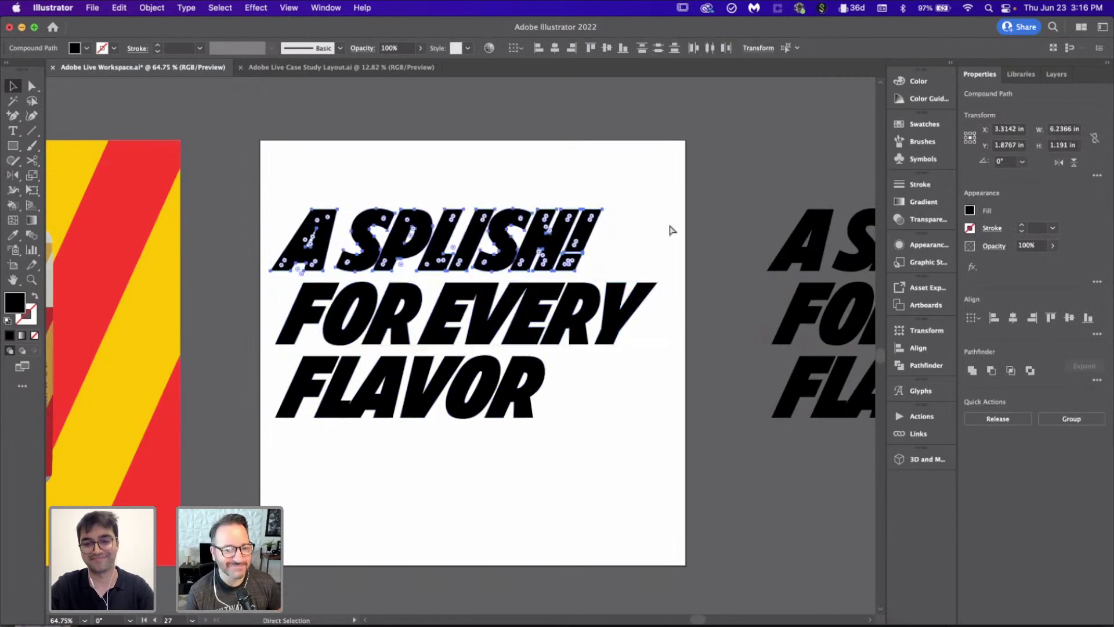
left_click(557, 420)
scroll(303, 351, "up", 1)
scroll(302, 351, "up", 3)
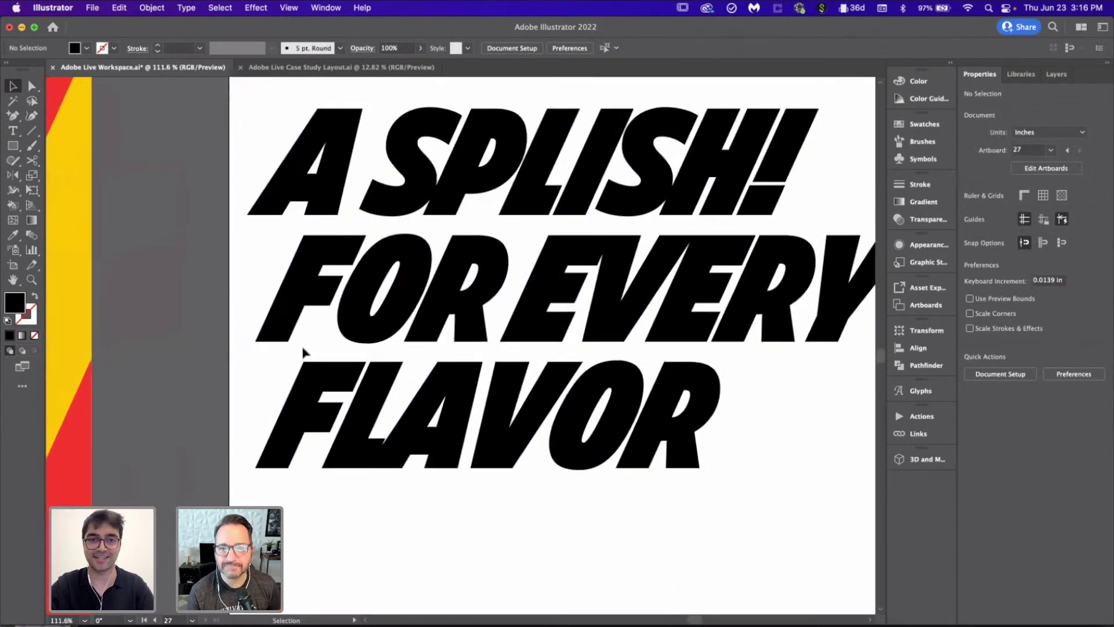
scroll(288, 319, "up", 2)
scroll(289, 319, "up", 2)
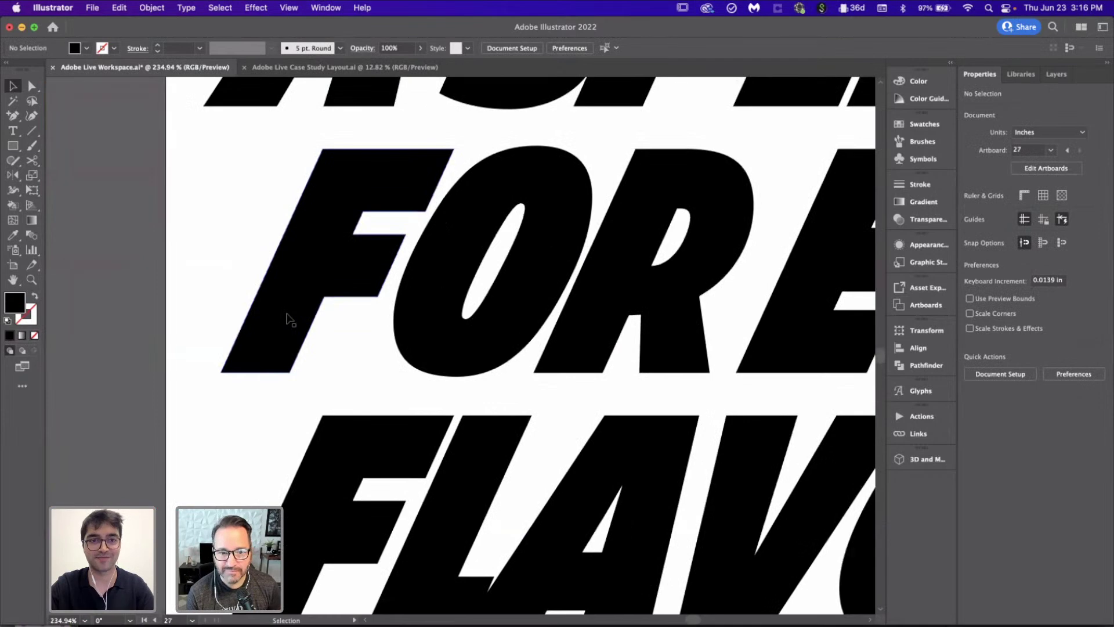
left_click_drag(288, 318, 393, 340)
left_click(241, 303)
Step: Shift A SPLISH! further right, then move the whole headline group lower
scroll(241, 305, "down", 3)
scroll(241, 303, "up", 2)
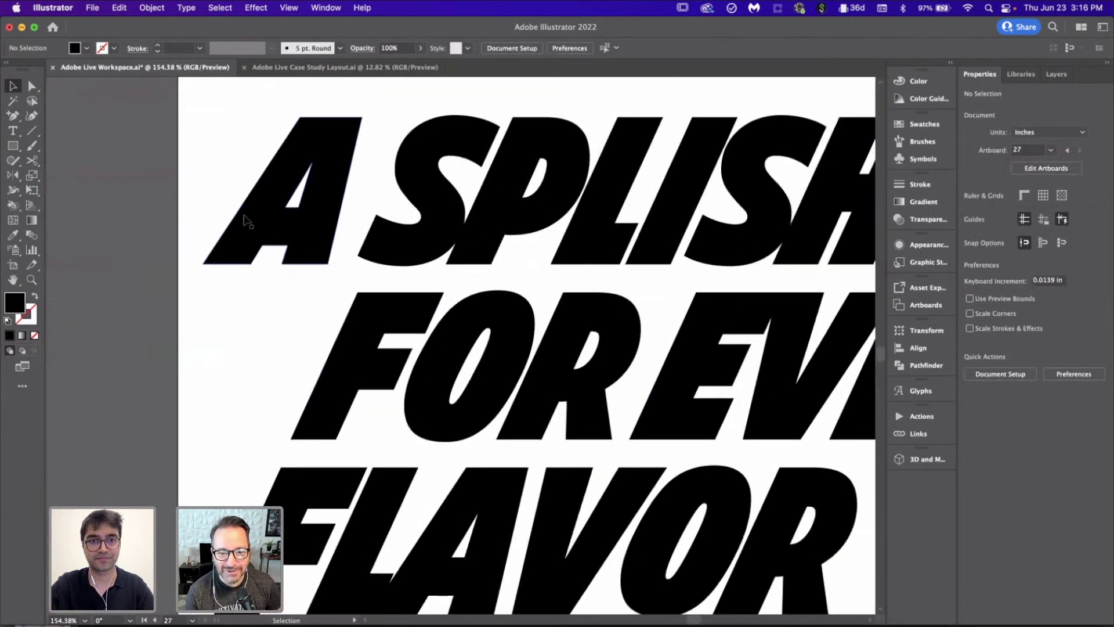
left_click_drag(249, 226, 415, 240)
left_click(236, 241)
scroll(237, 241, "down", 3)
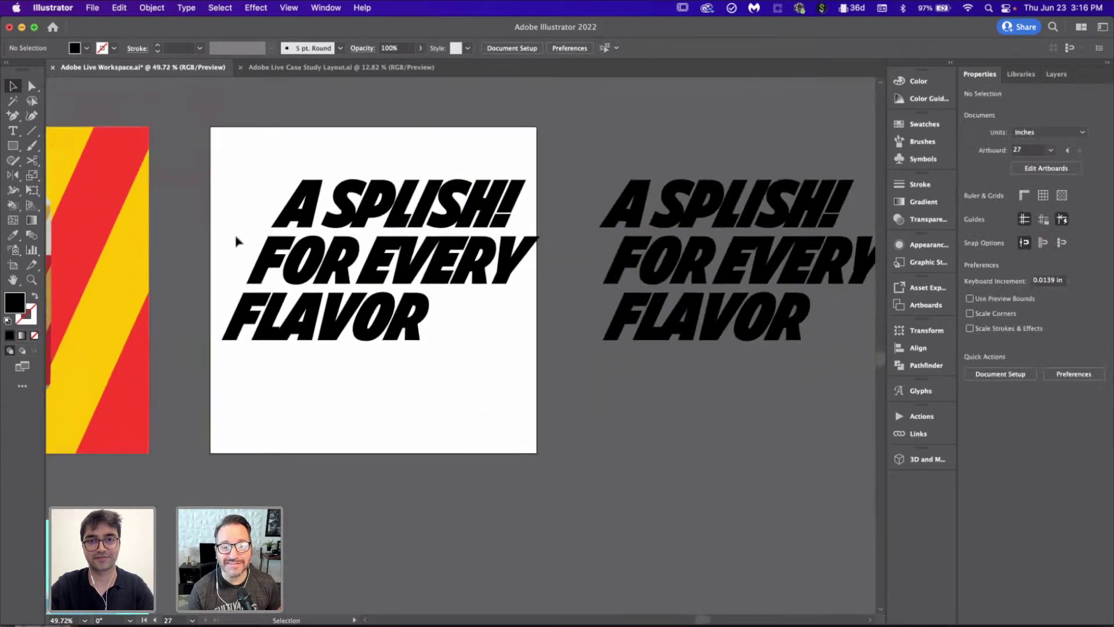
left_click_drag(243, 202, 450, 465)
scroll(451, 464, "up", 2)
left_click_drag(439, 287, 436, 240)
left_click(478, 465)
scroll(477, 465, "down", 3)
scroll(478, 464, "left", 3)
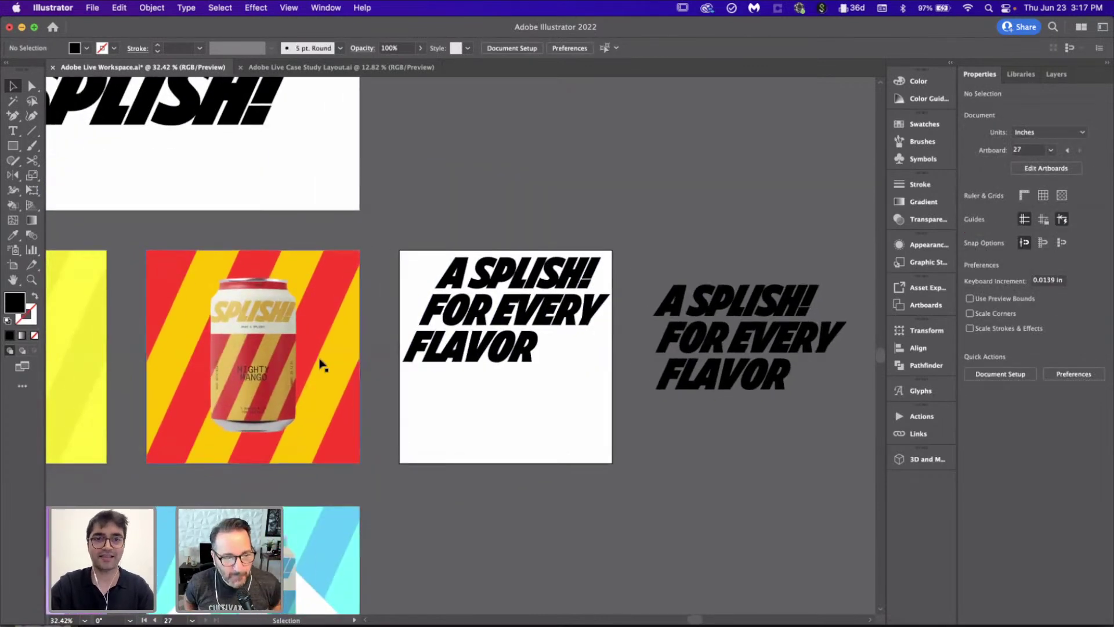
scroll(313, 360, "down", 2)
scroll(313, 360, "left", 5)
scroll(313, 360, "down", 1)
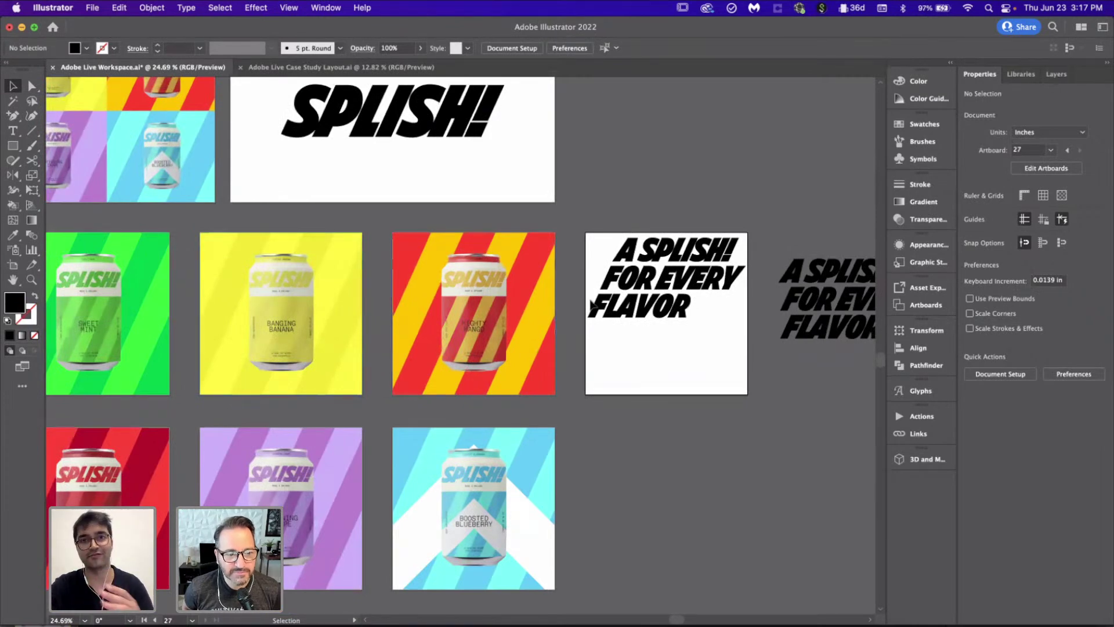
scroll(590, 305, "left", 4)
scroll(590, 304, "down", 2)
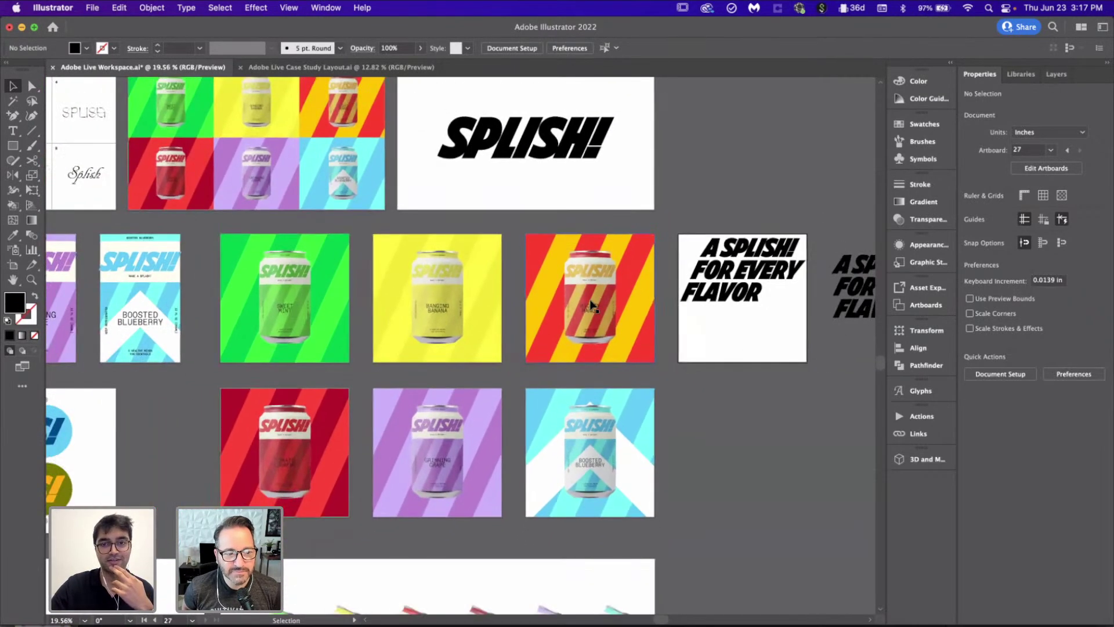
scroll(771, 387, "down", 2)
scroll(771, 386, "down", 5)
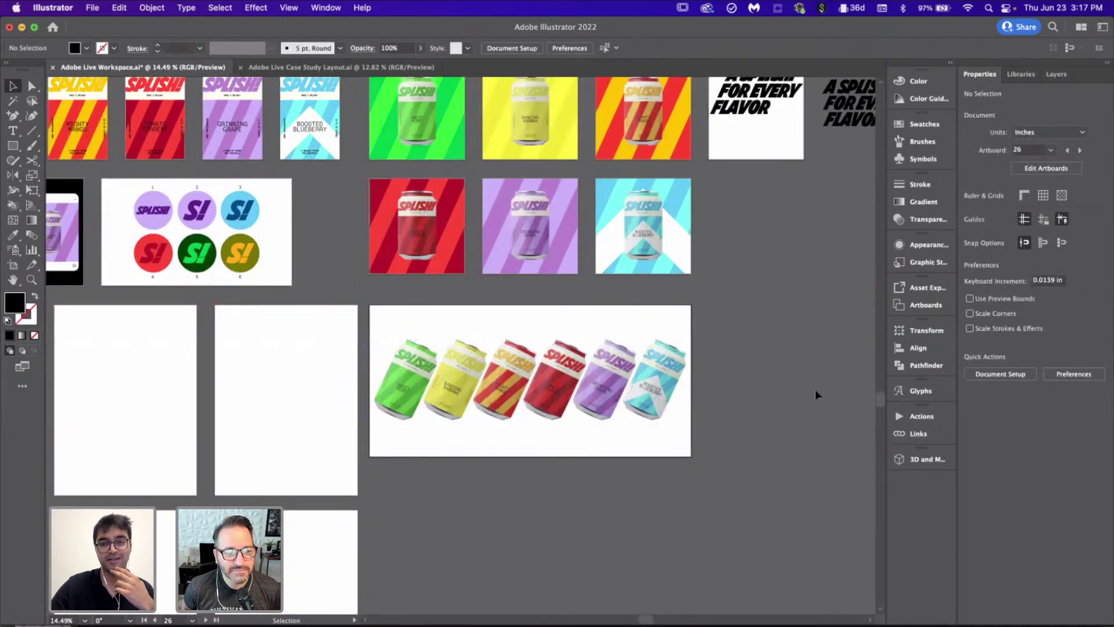
scroll(815, 391, "up", 1)
scroll(815, 395, "up", 2)
scroll(815, 395, "left", 2)
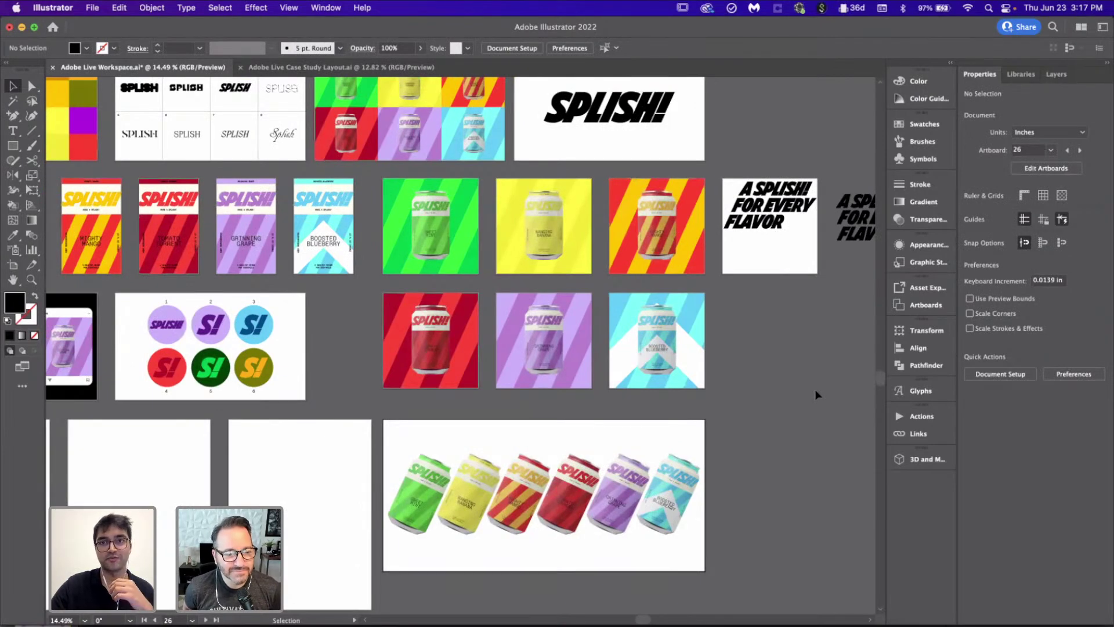
scroll(815, 391, "down", 5)
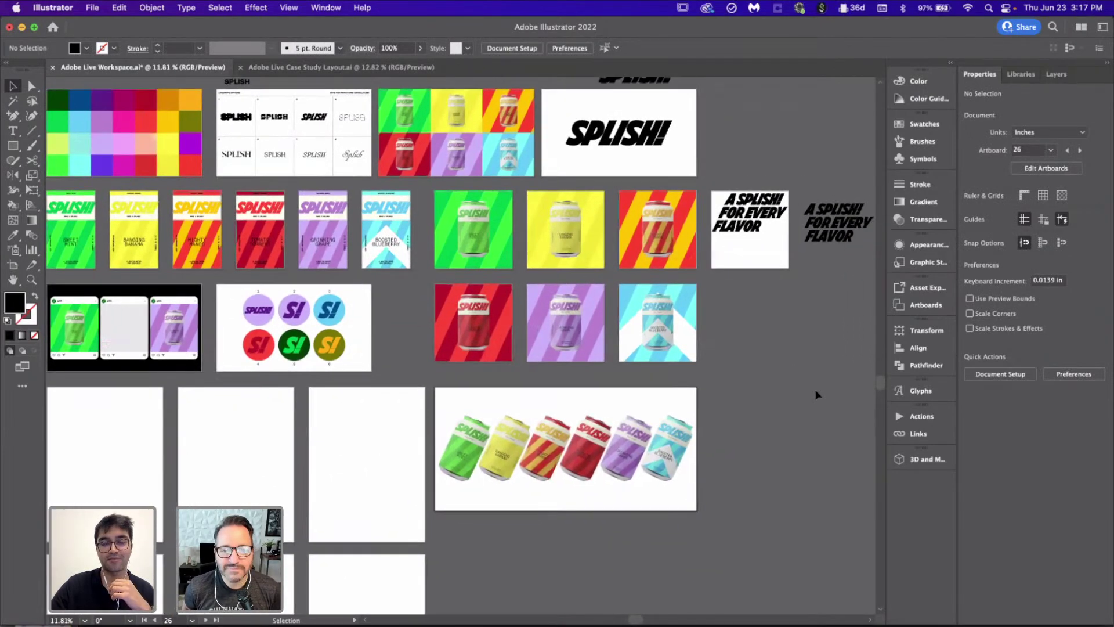
scroll(815, 389, "up", 5)
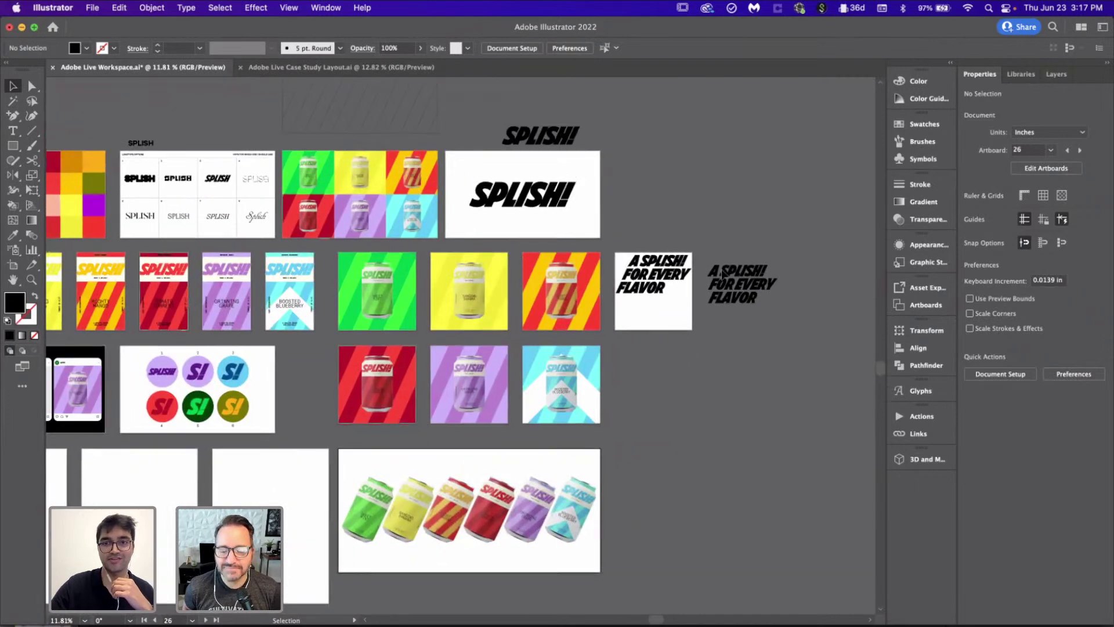
scroll(644, 335, "up", 5)
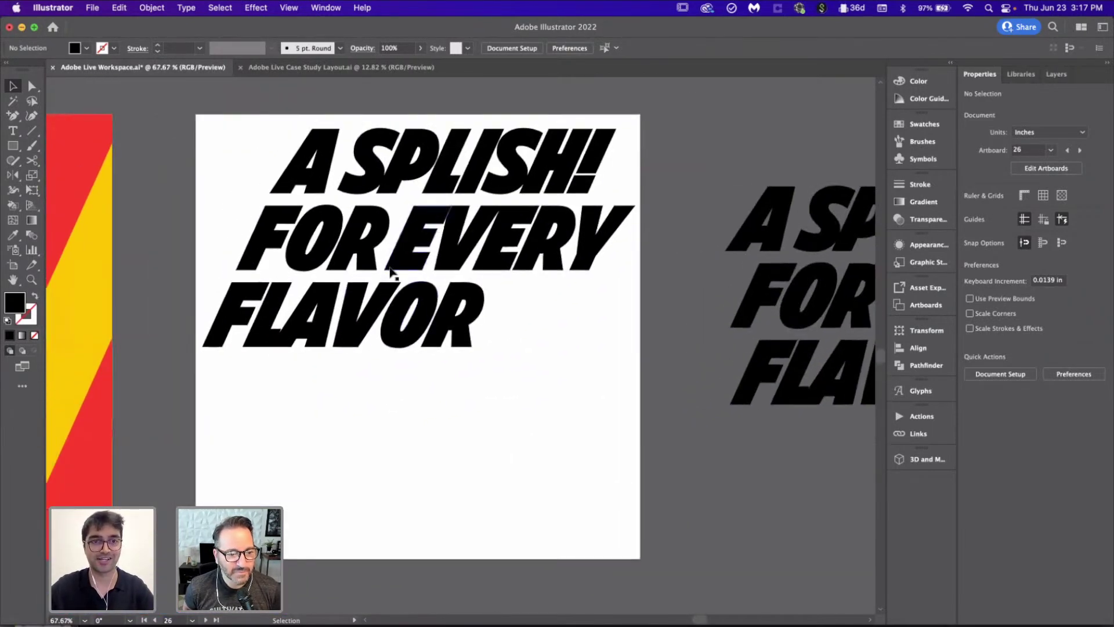
Step: Make the headline artboard active and check the staggered headline group
left_click(487, 296)
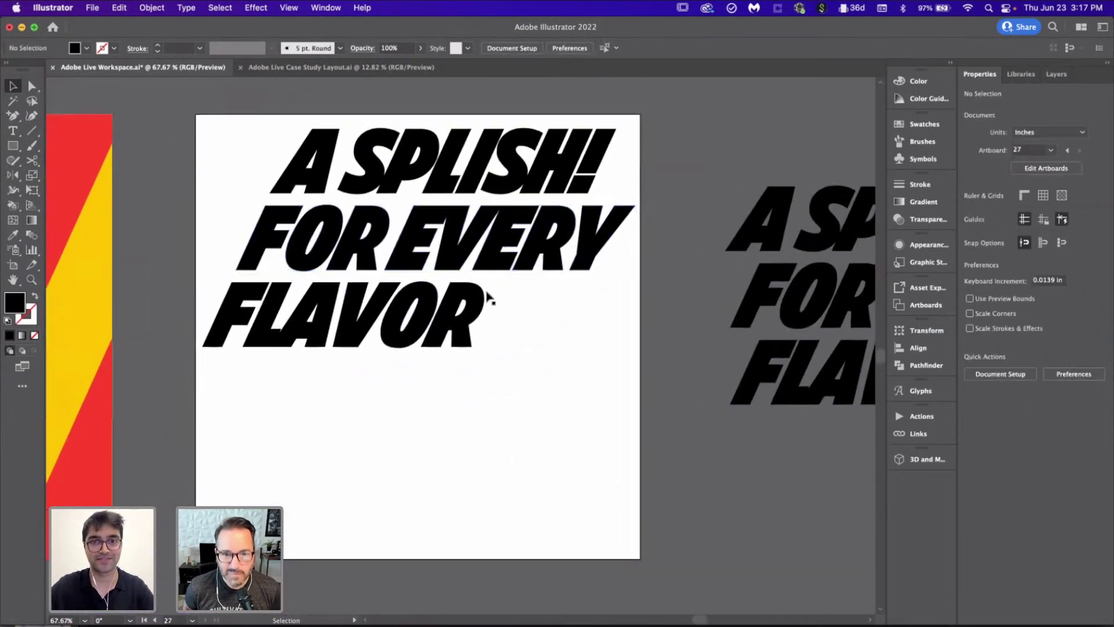
left_click_drag(228, 143, 429, 353)
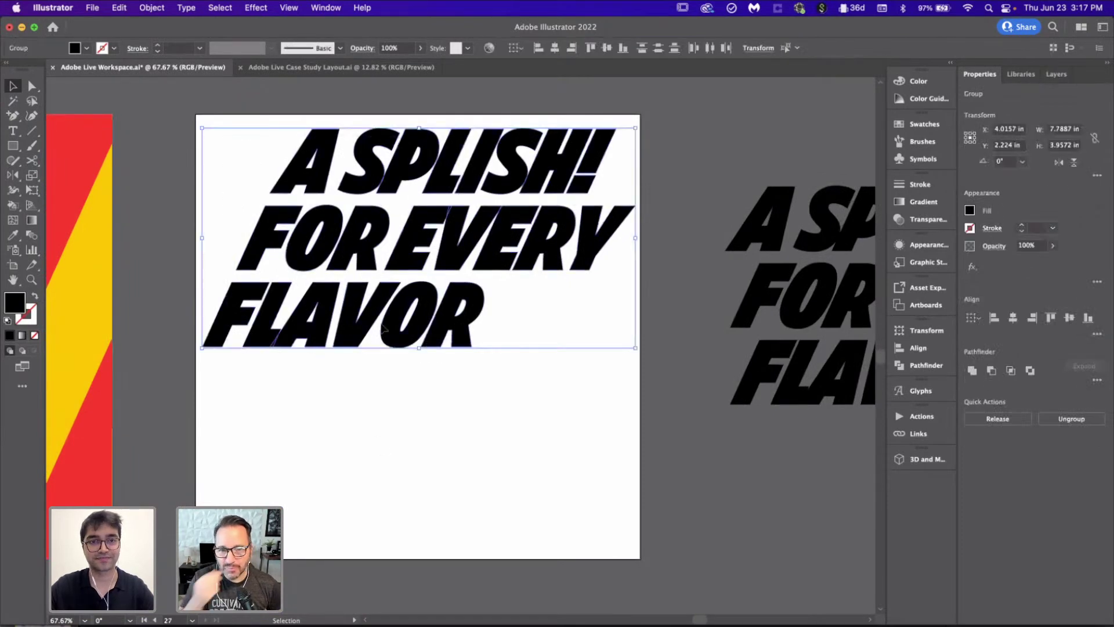
left_click(385, 458)
scroll(227, 339, "up", 2)
scroll(227, 339, "up", 3)
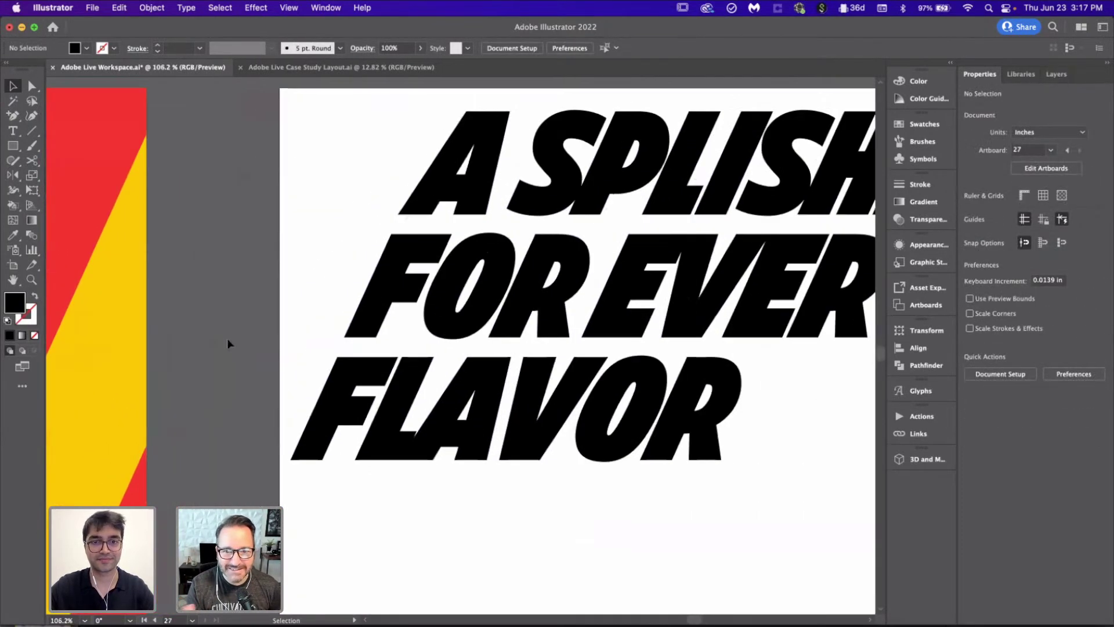
Step: Draw a straight Pen line from FLAVOR's bottom-left corner up to the artboard's top edge
key("o")
key("p")
scroll(290, 377, "down", 4)
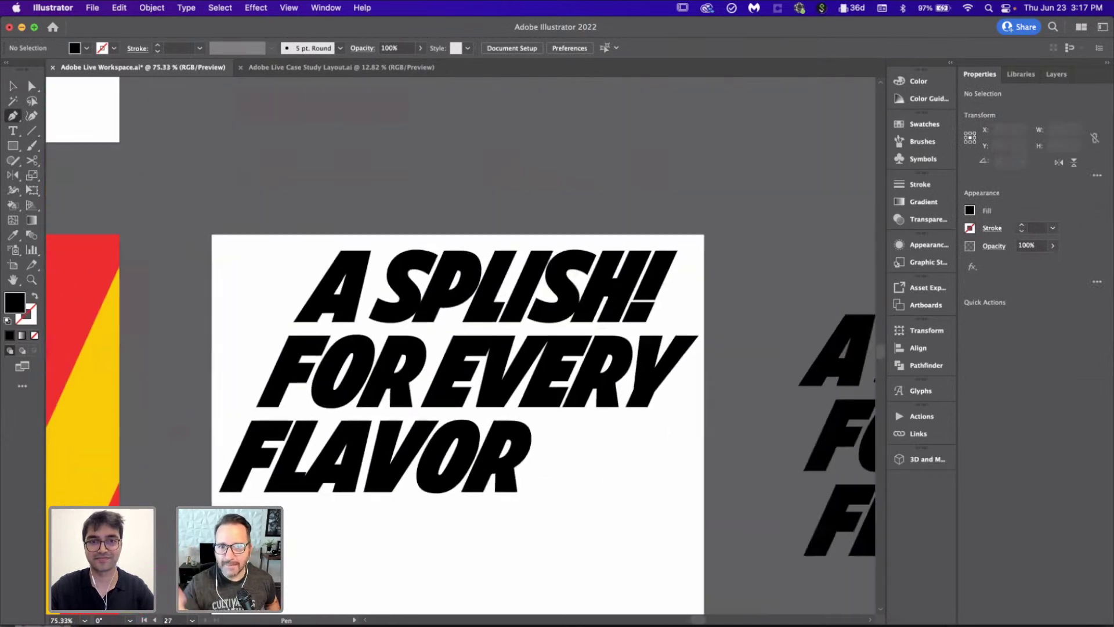
scroll(336, 410, "down", 2)
scroll(336, 409, "right", 5)
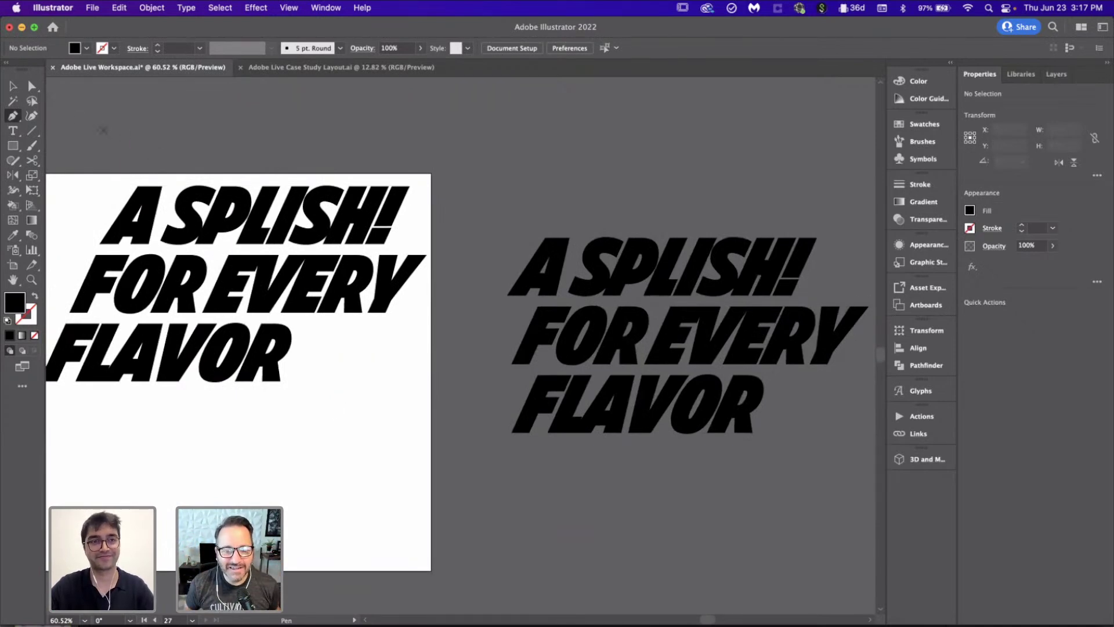
scroll(69, 116, "left", 5)
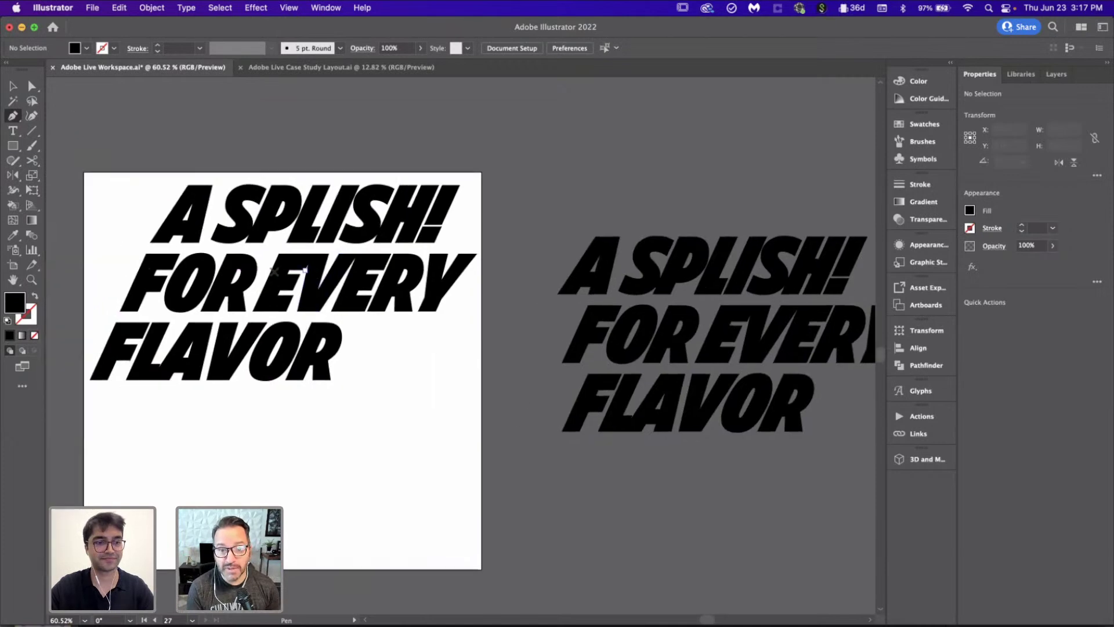
scroll(210, 362, "up", 3)
scroll(306, 406, "left", 2)
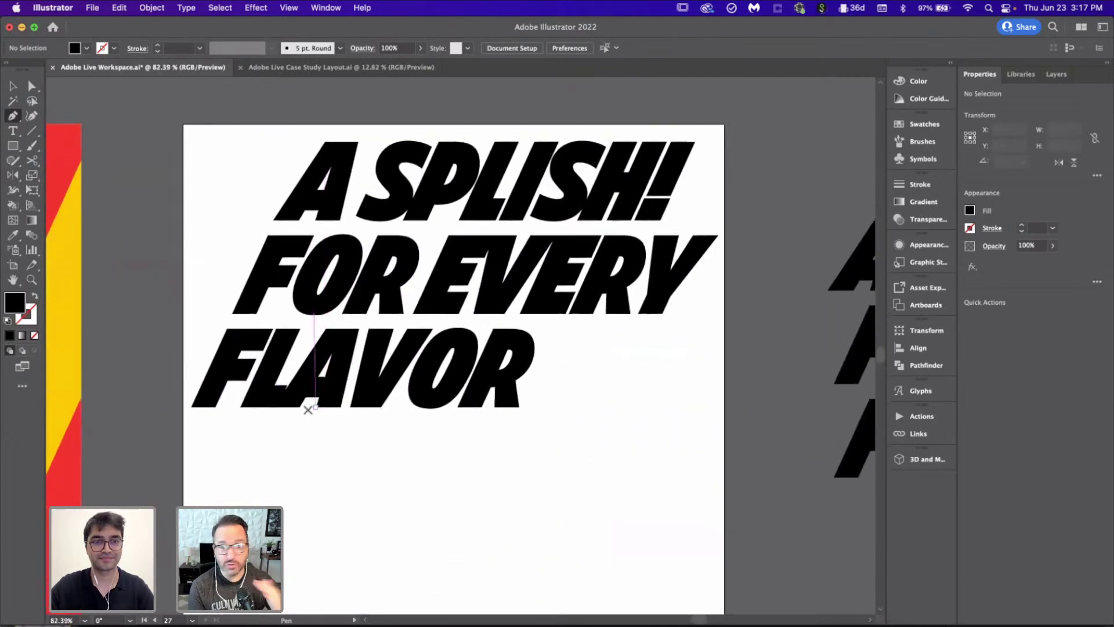
left_click(192, 408)
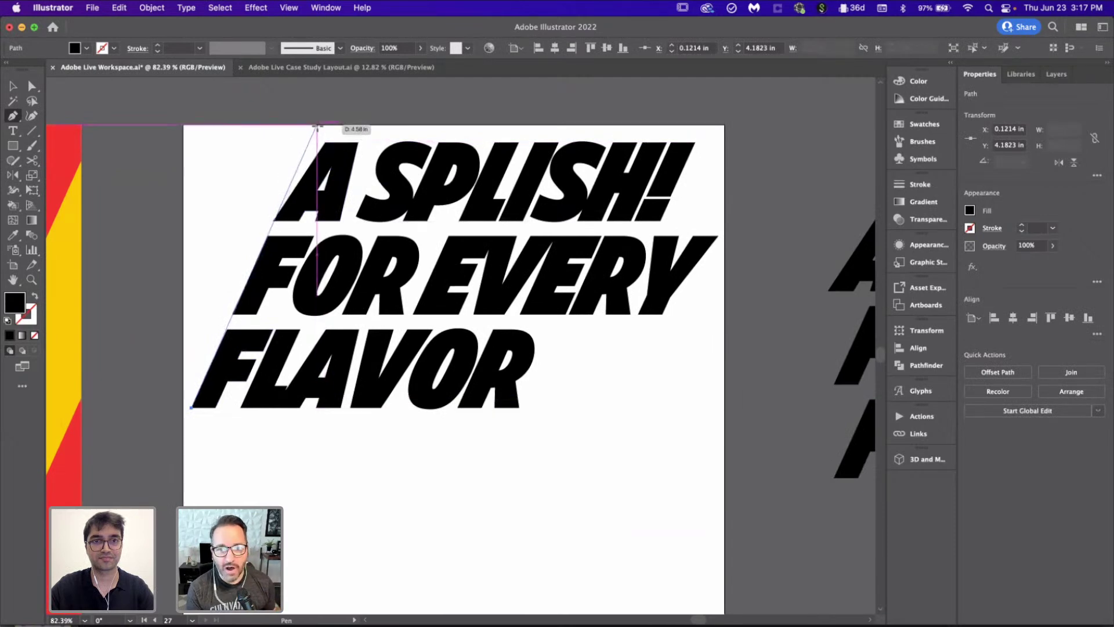
left_click(317, 126)
key("v")
left_click(231, 204)
Step: Select and deselect the A SPLISH! group to check its alignment with the line
scroll(231, 203, "up", 3)
scroll(391, 228, "up", 5)
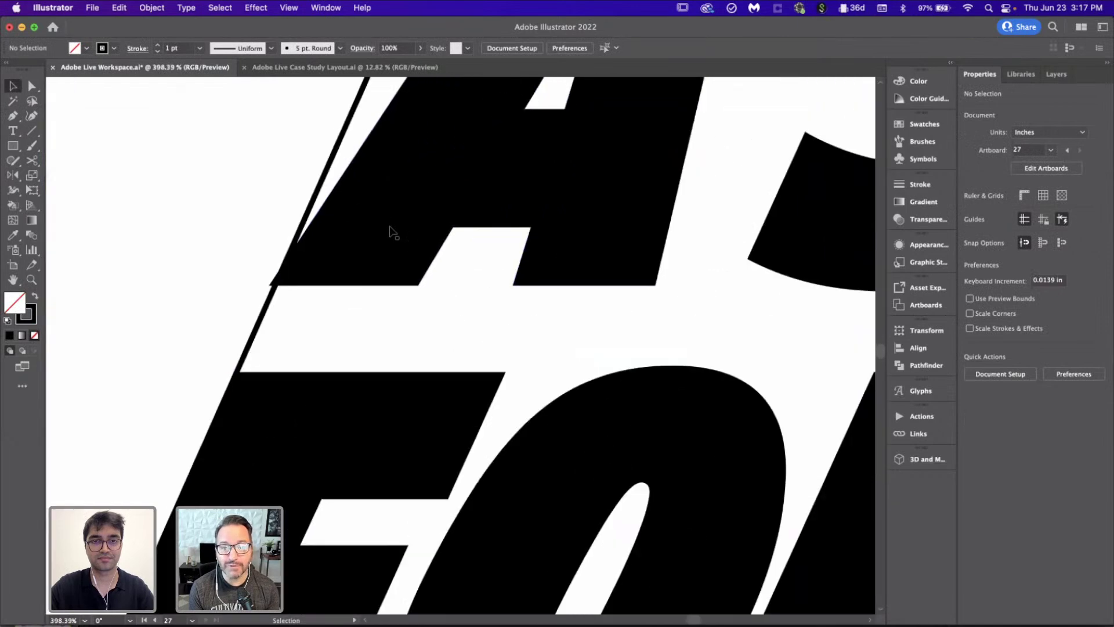
left_click(275, 287)
scroll(281, 291, "down", 8)
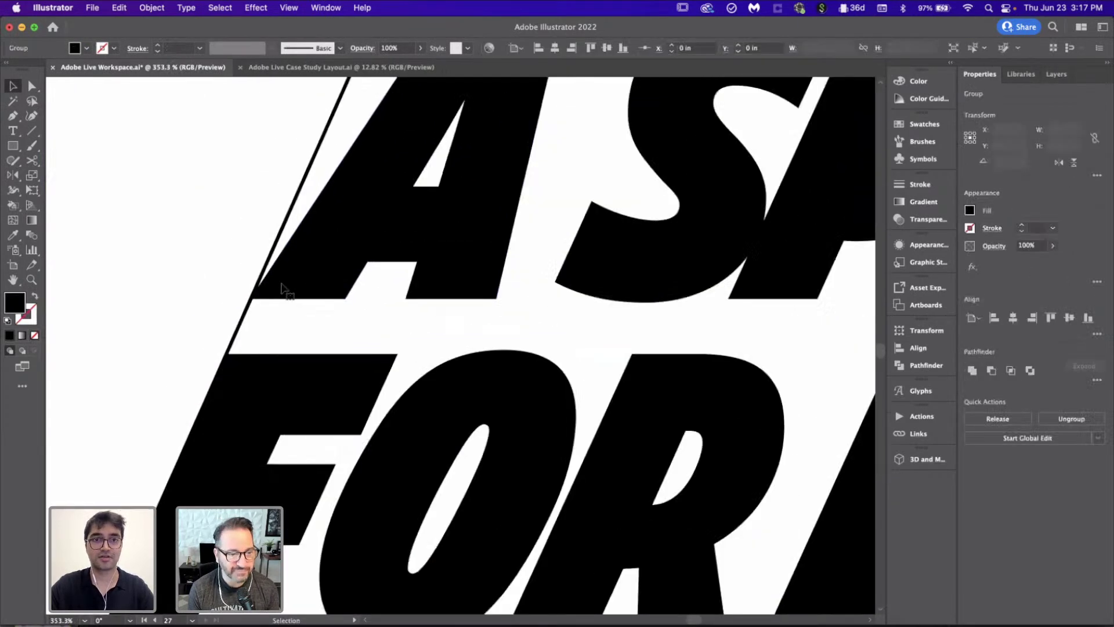
left_click(276, 186)
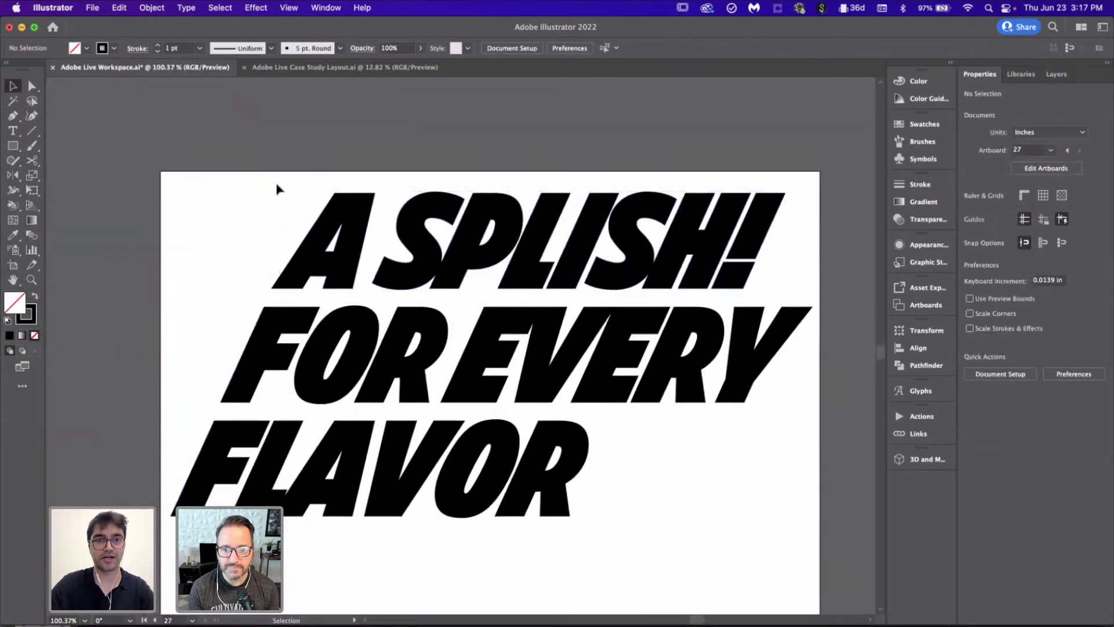
scroll(276, 187, "down", 3)
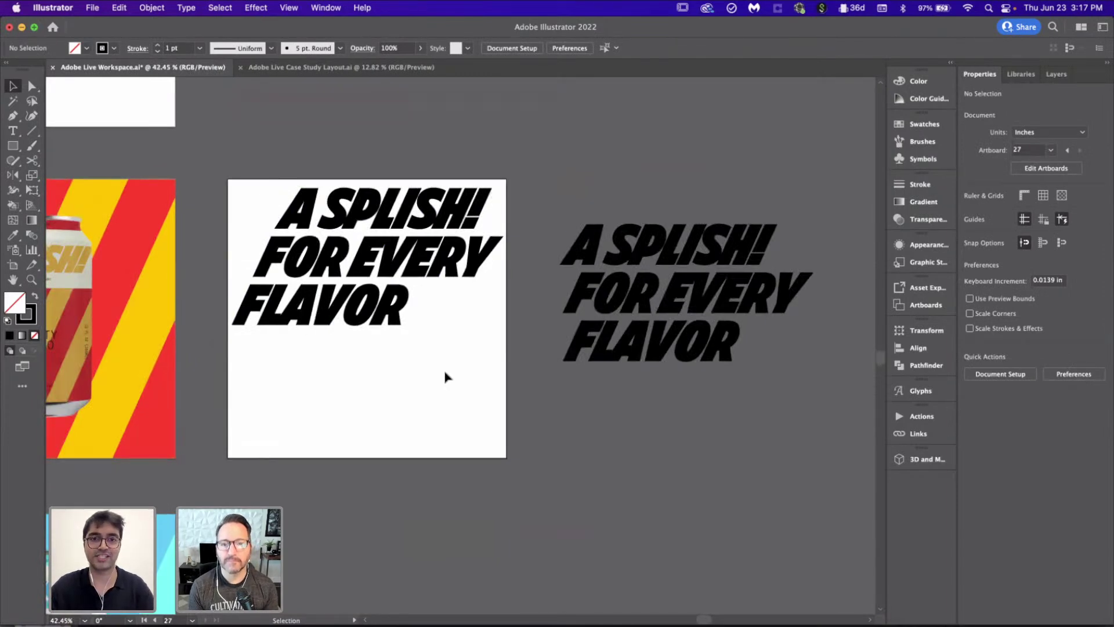
Step: Inspect the A SPLISH! FOR EVERY FLAVOR headline by selecting and deselecting it
scroll(552, 465, "down", 1)
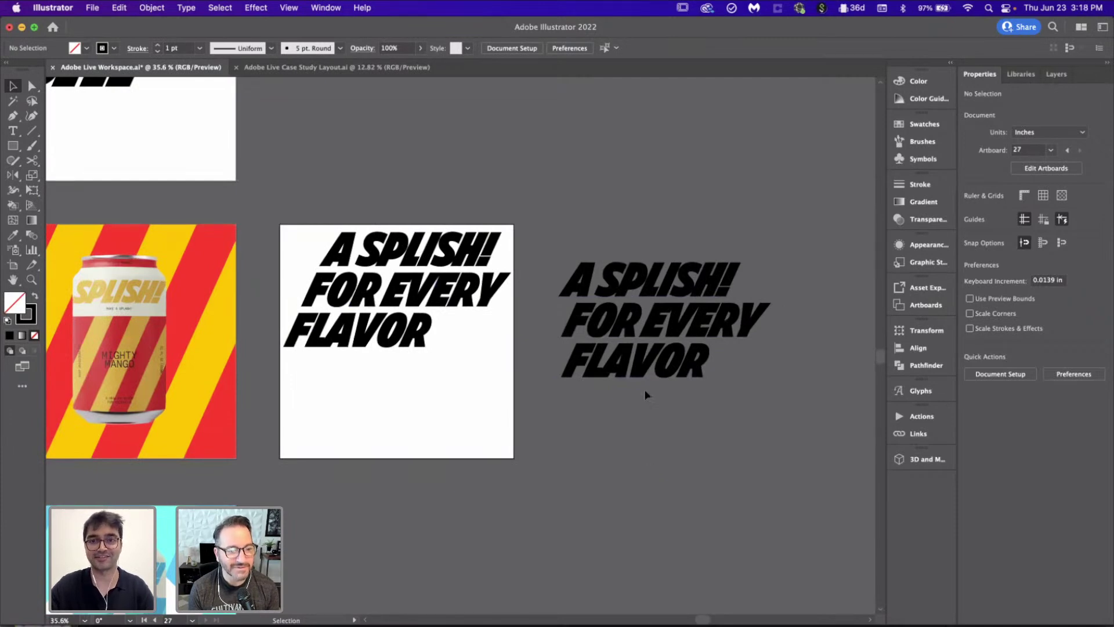
scroll(644, 389, "down", 3)
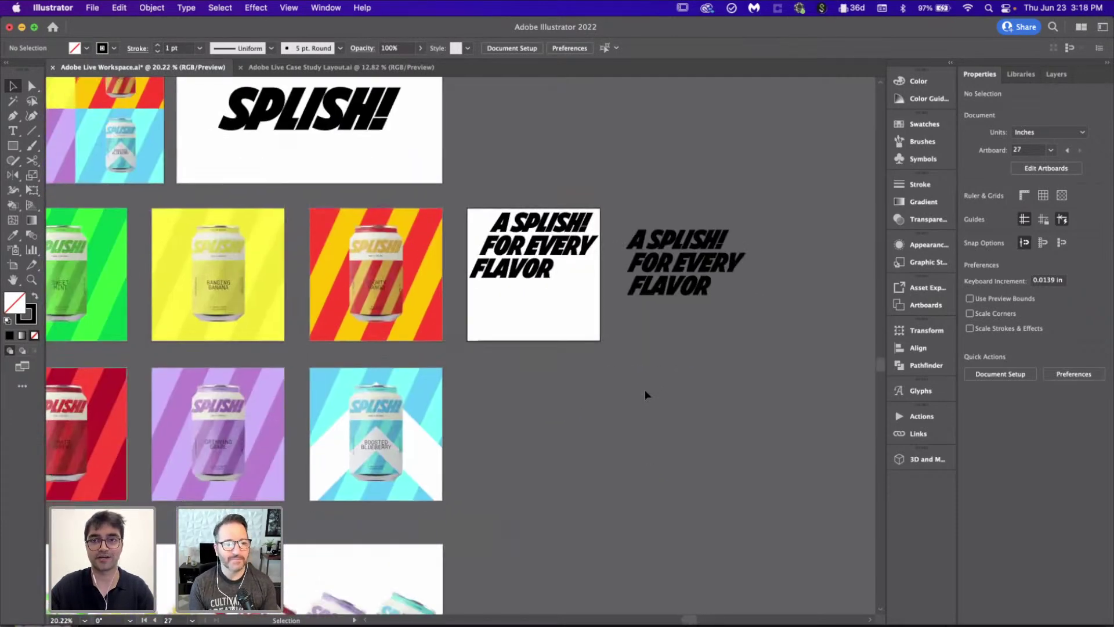
scroll(644, 395, "up", 2)
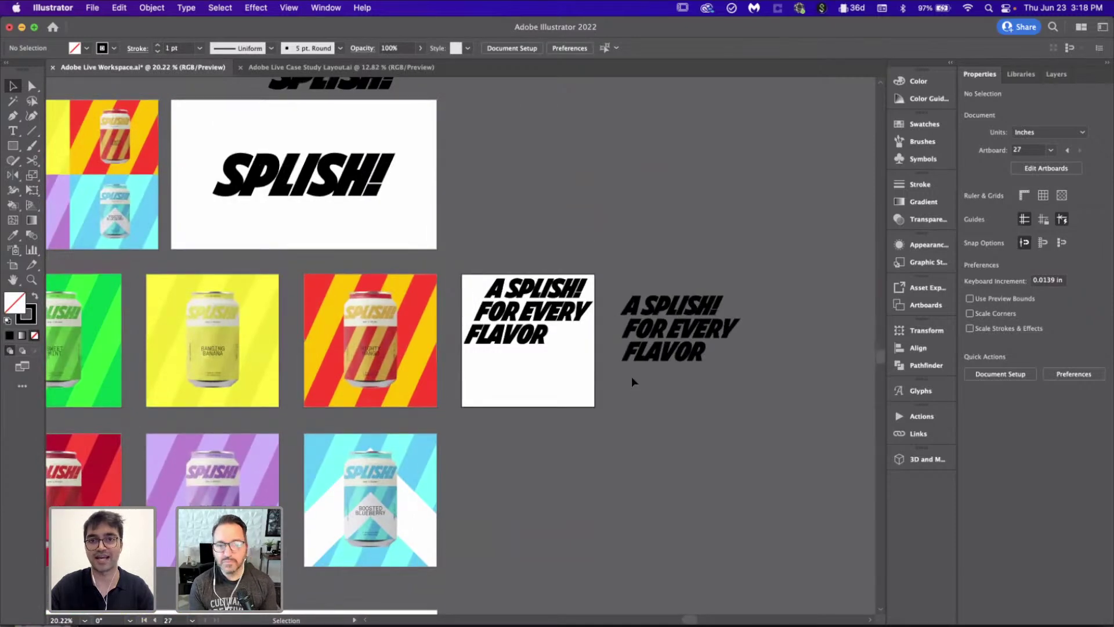
scroll(617, 346, "up", 3)
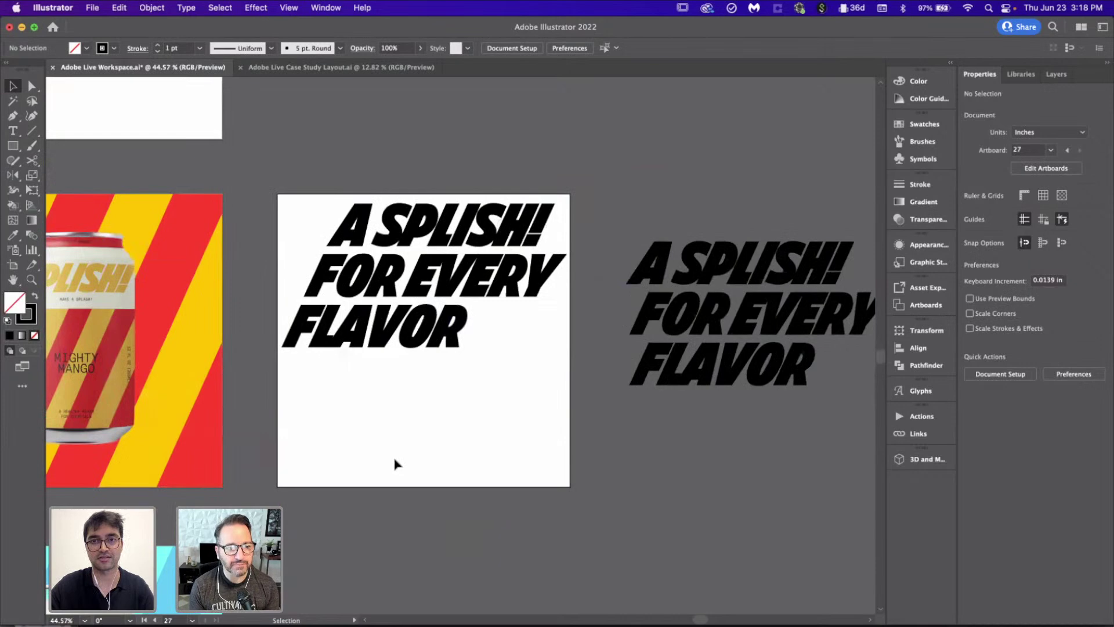
scroll(442, 489, "up", 3)
scroll(442, 489, "down", 3)
scroll(443, 488, "up", 1)
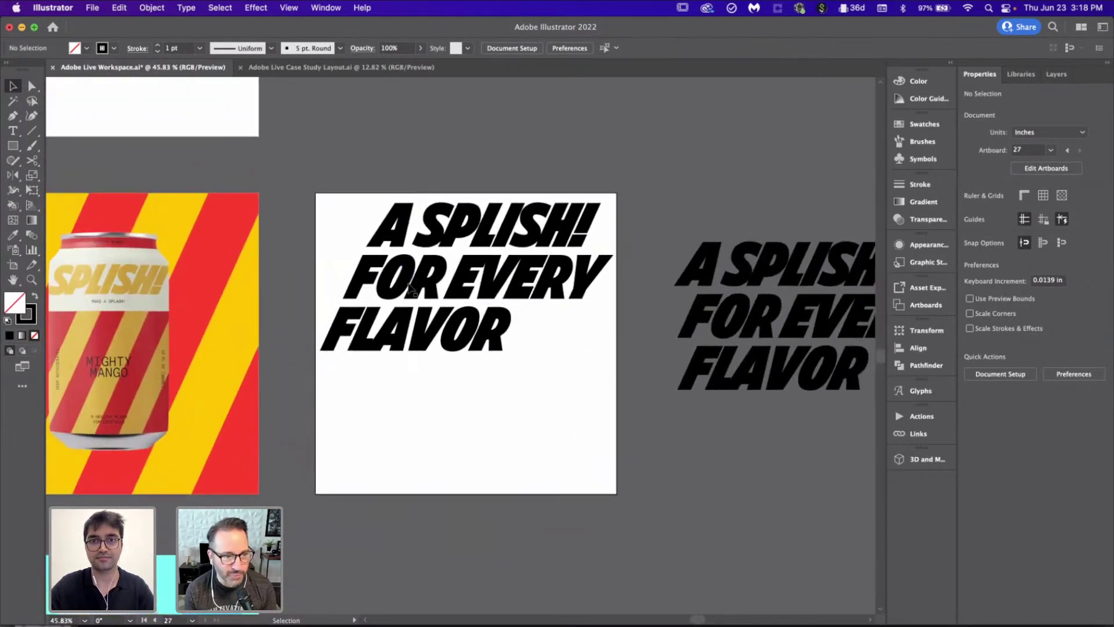
left_click(418, 328)
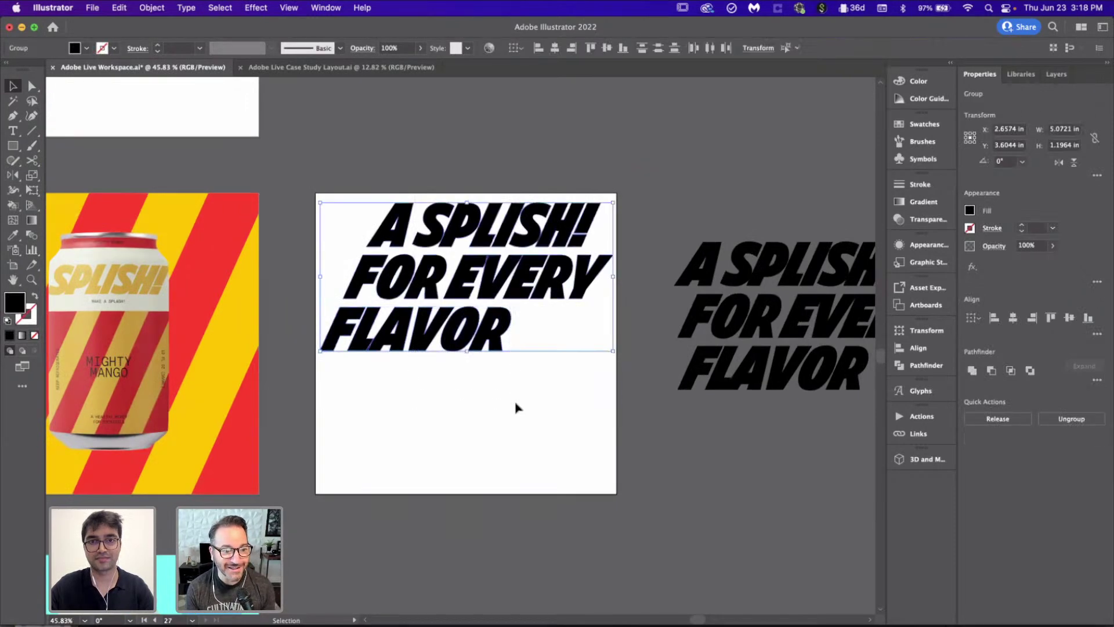
left_click(500, 296)
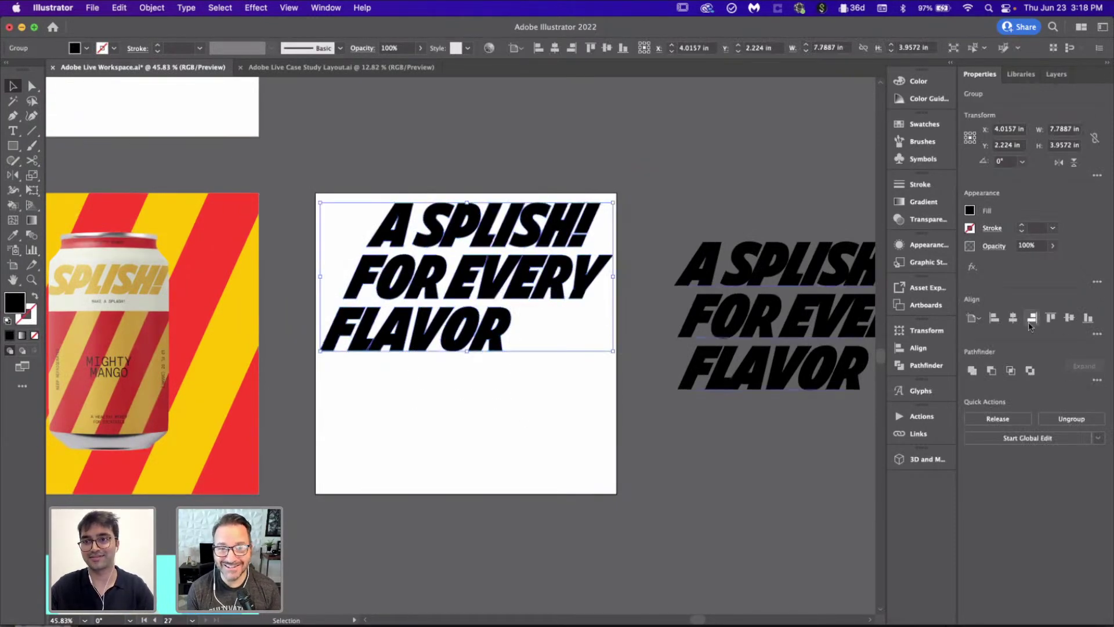
left_click(504, 452)
scroll(503, 452, "down", 2)
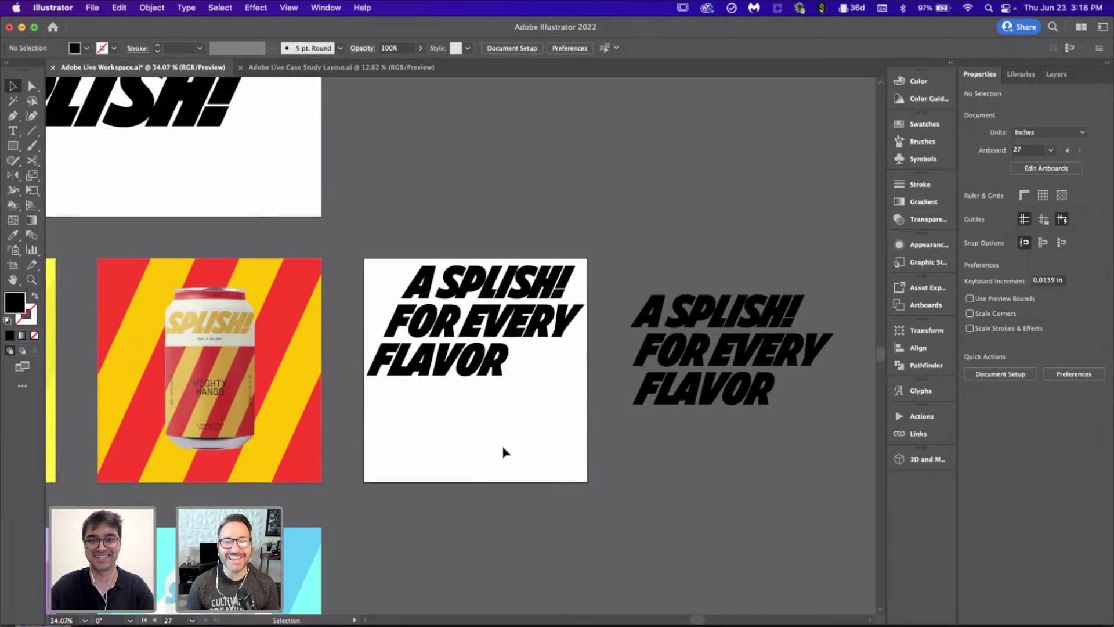
scroll(503, 452, "up", 4)
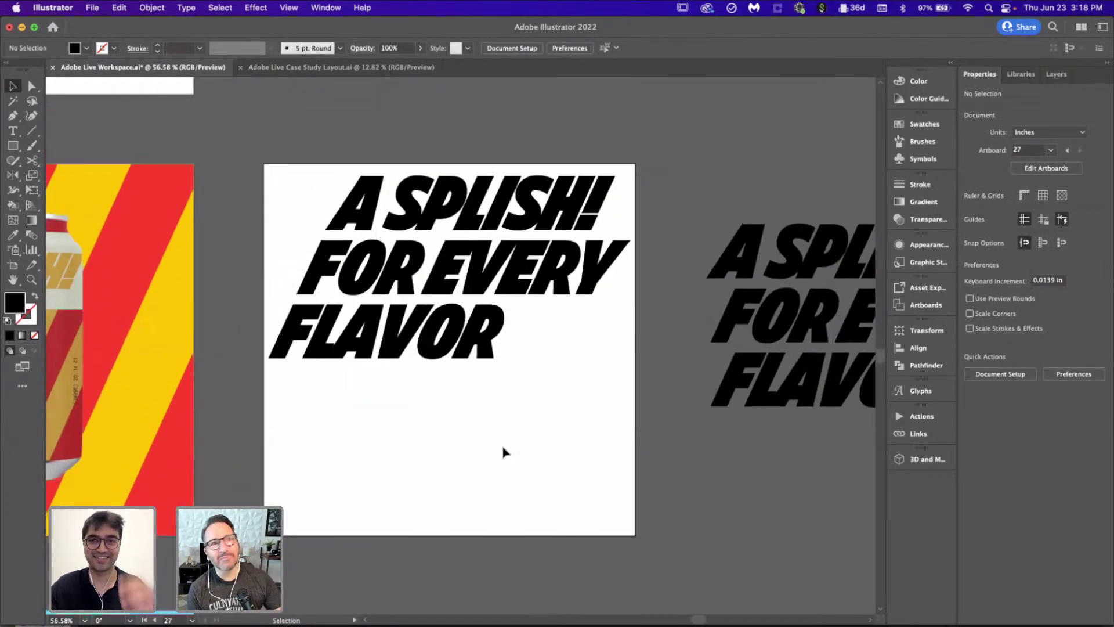
scroll(486, 425, "down", 5)
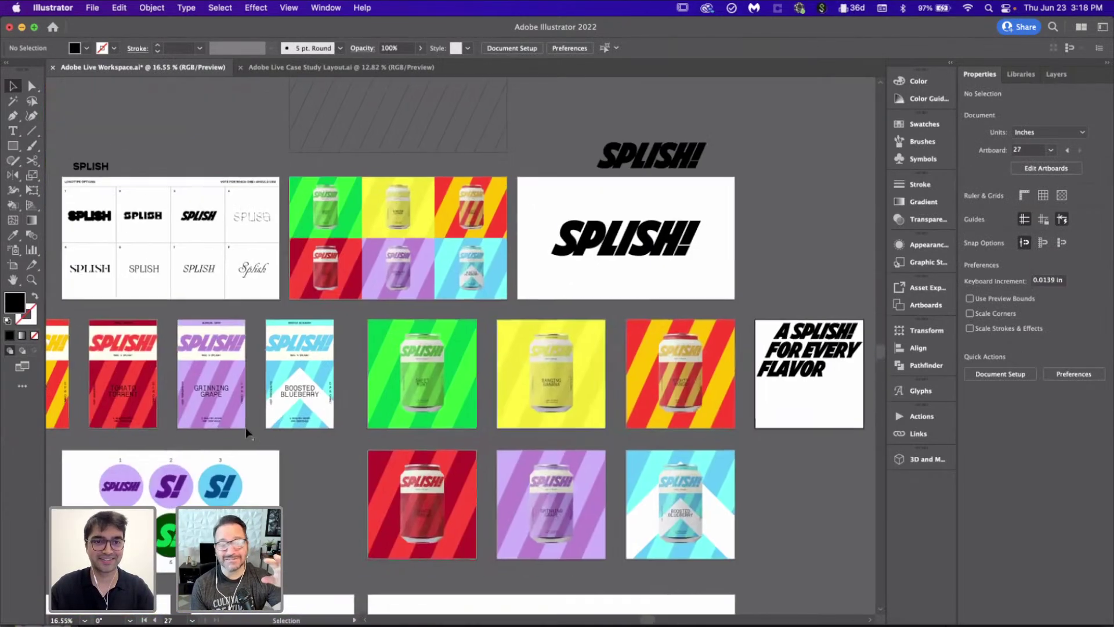
Step: Take the A HEALTHY MIXER tagline from the Grinning Grape label and paste it onto the headline artboard
left_click(215, 421)
scroll(216, 423, "up", 3)
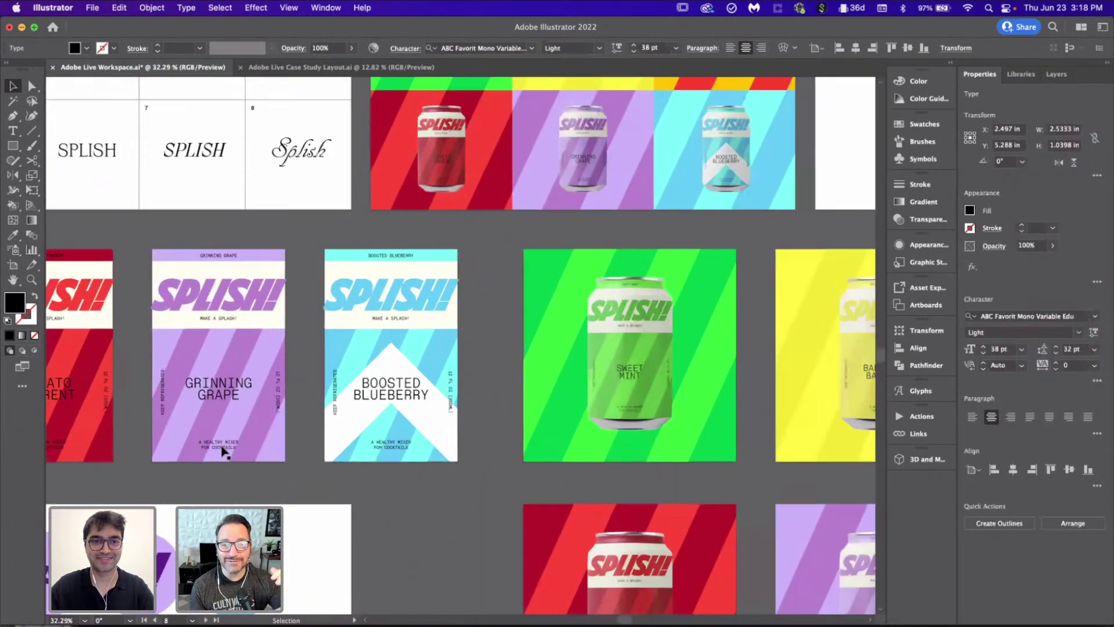
scroll(537, 454, "right", 15)
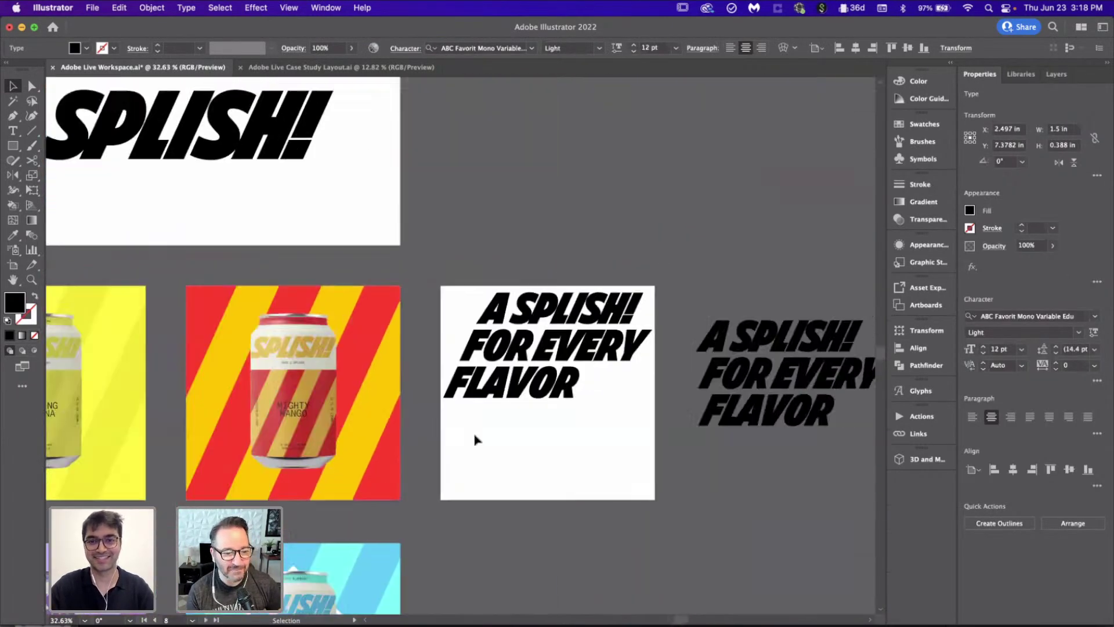
scroll(398, 409, "up", 3)
scroll(458, 552, "down", 3)
type("A HEALTHY MIXER")
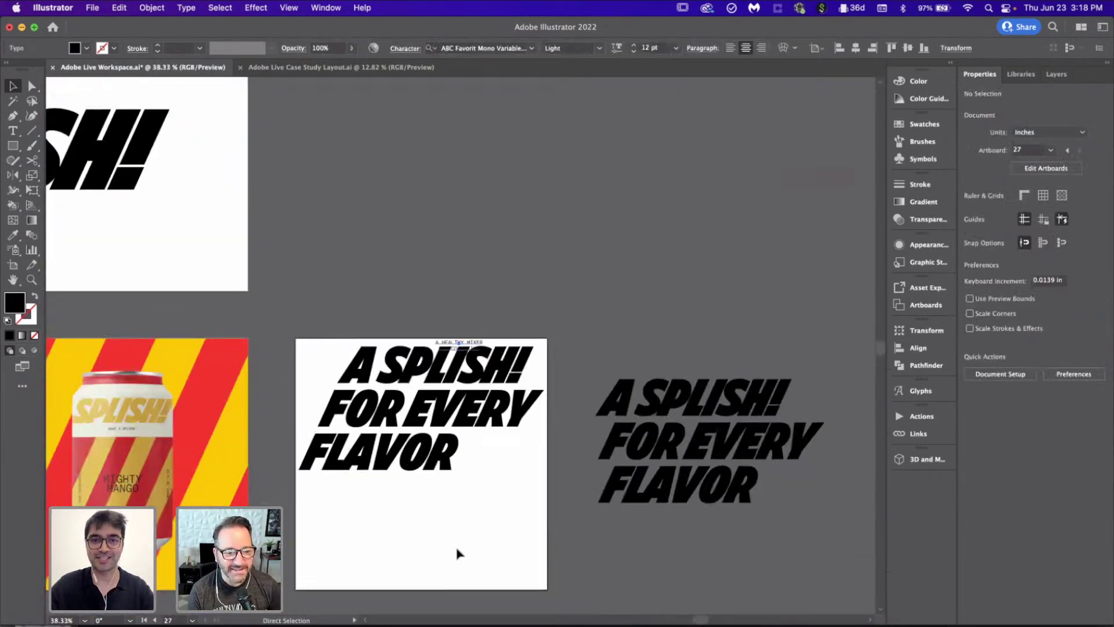
scroll(464, 511, "down", 2)
scroll(472, 471, "up", 2)
scroll(529, 356, "down", 8)
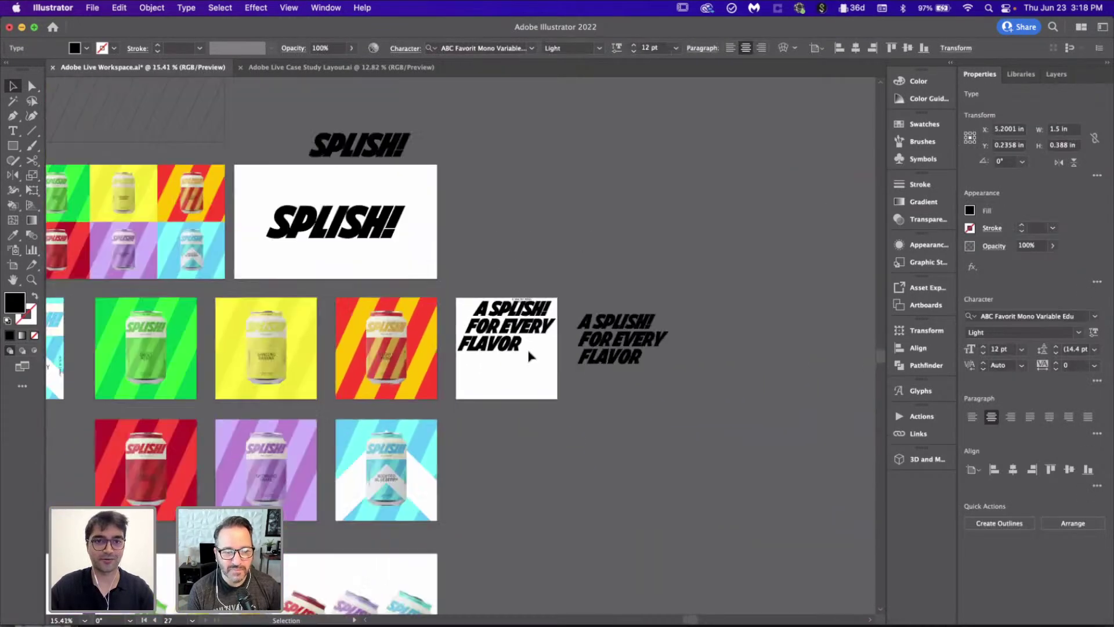
scroll(348, 371, "left", 8)
scroll(214, 396, "up", 2)
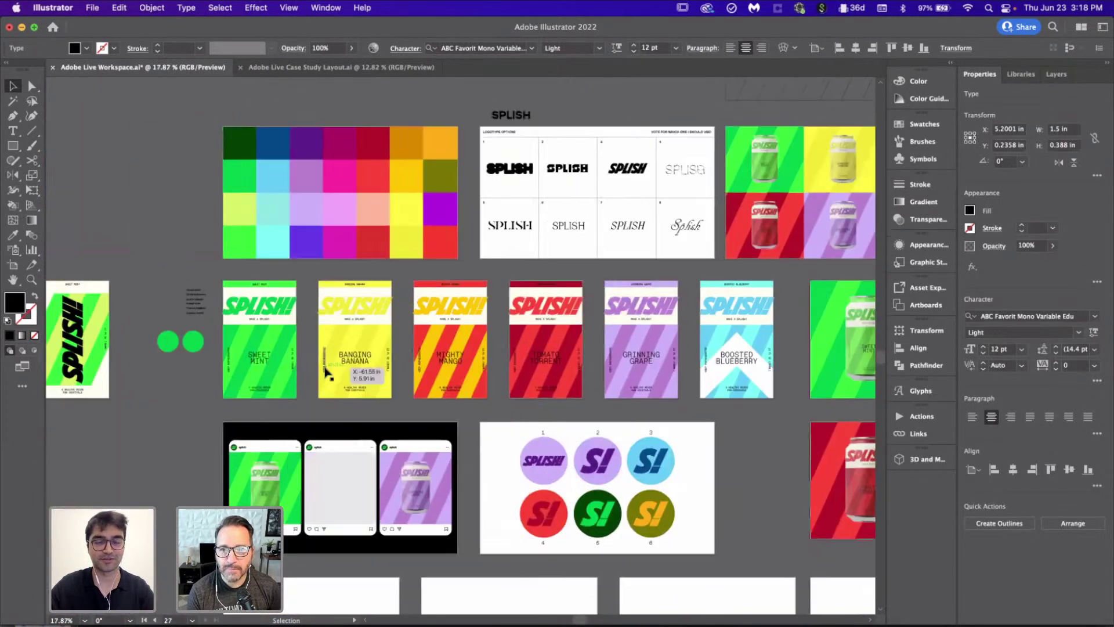
scroll(214, 397, "up", 2)
scroll(214, 396, "right", 5)
scroll(214, 397, "down", 2)
scroll(214, 397, "left", 1)
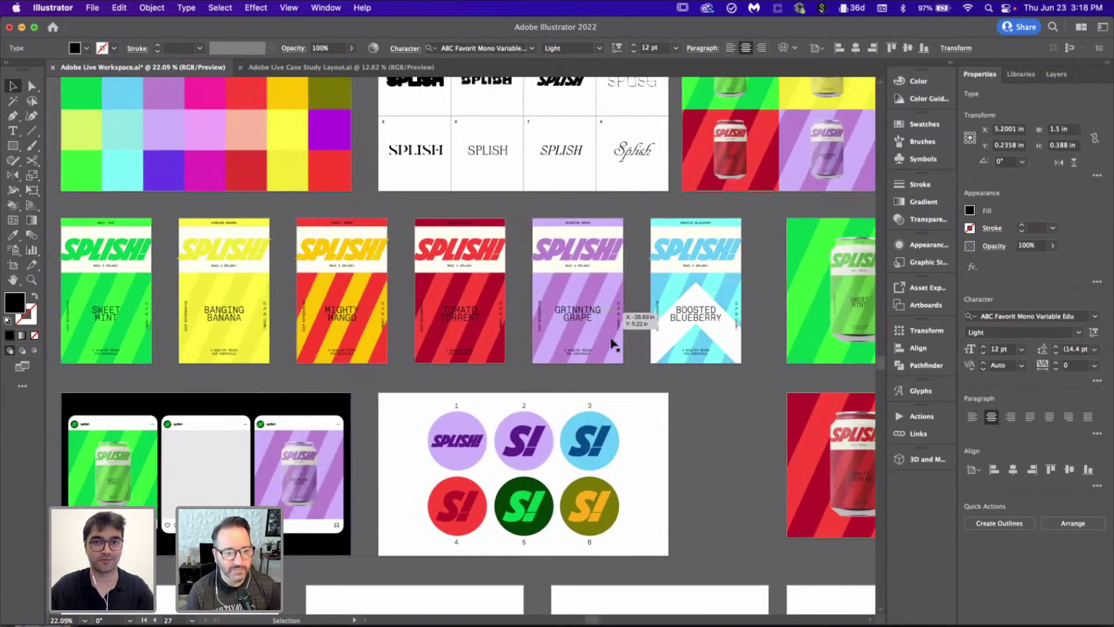
left_click(689, 480)
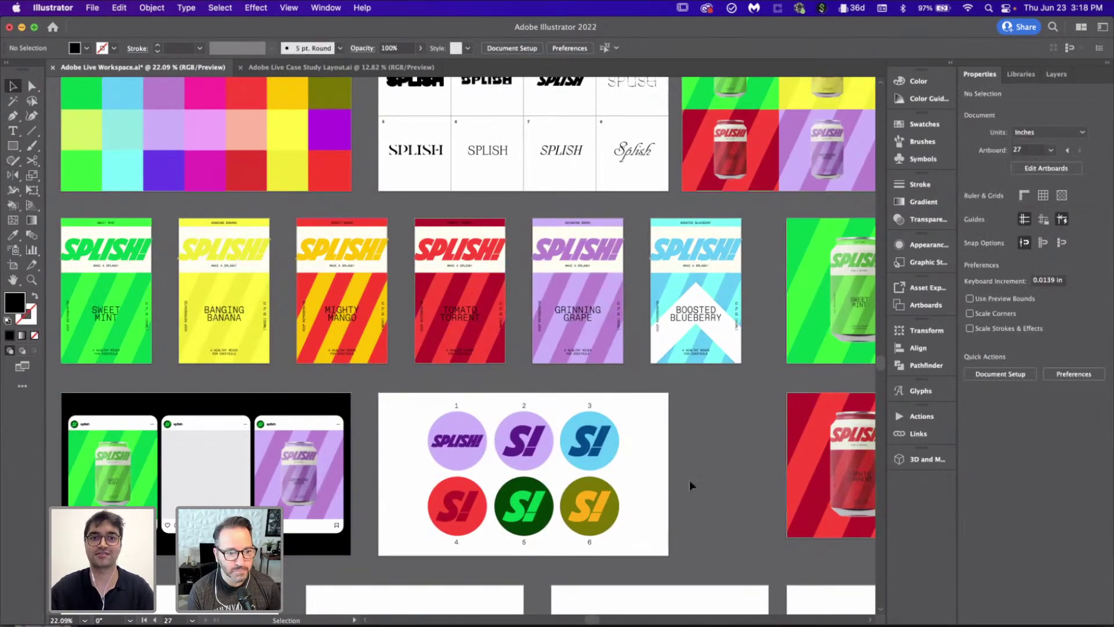
scroll(689, 479, "down", 3)
scroll(690, 479, "right", 2)
scroll(690, 480, "down", 5)
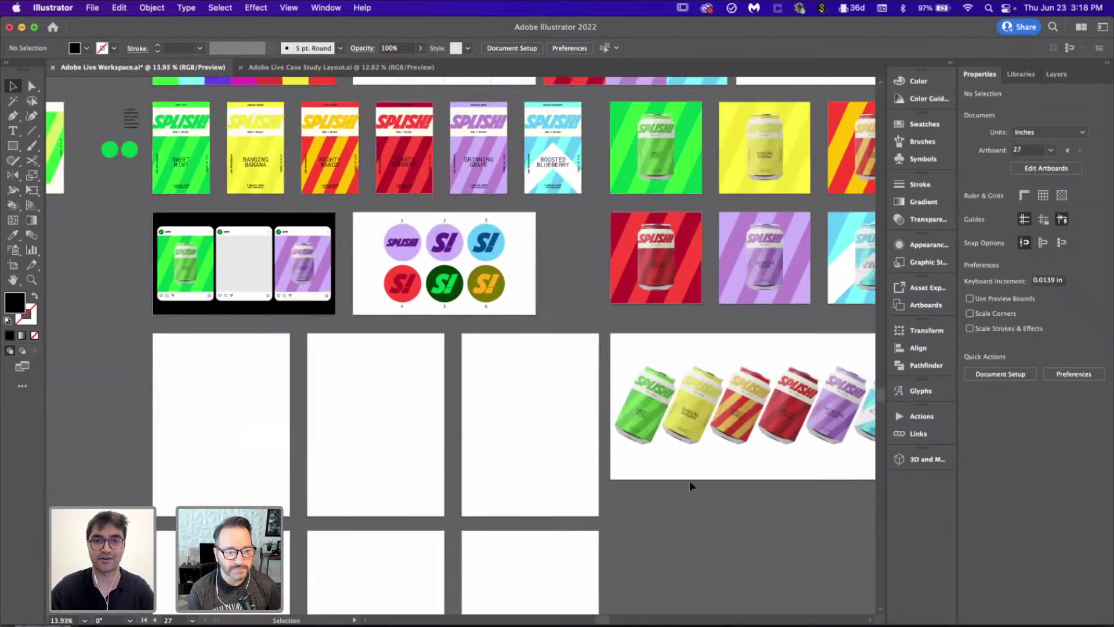
scroll(690, 481, "down", 3)
scroll(689, 481, "left", 1)
left_click(552, 325)
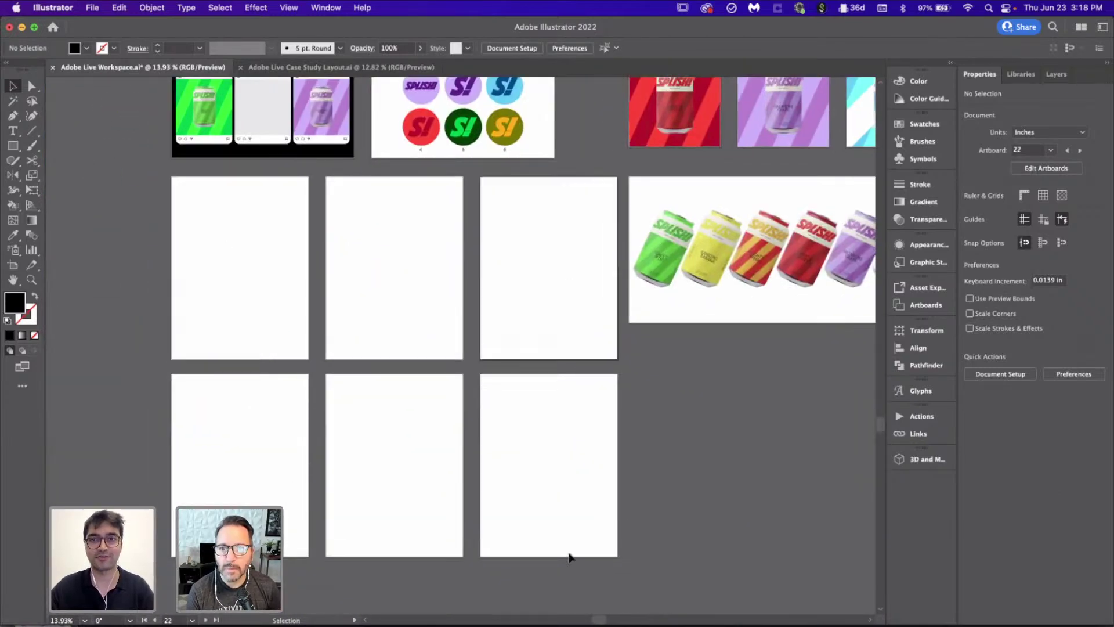
scroll(642, 430, "up", 10)
scroll(643, 431, "right", 5)
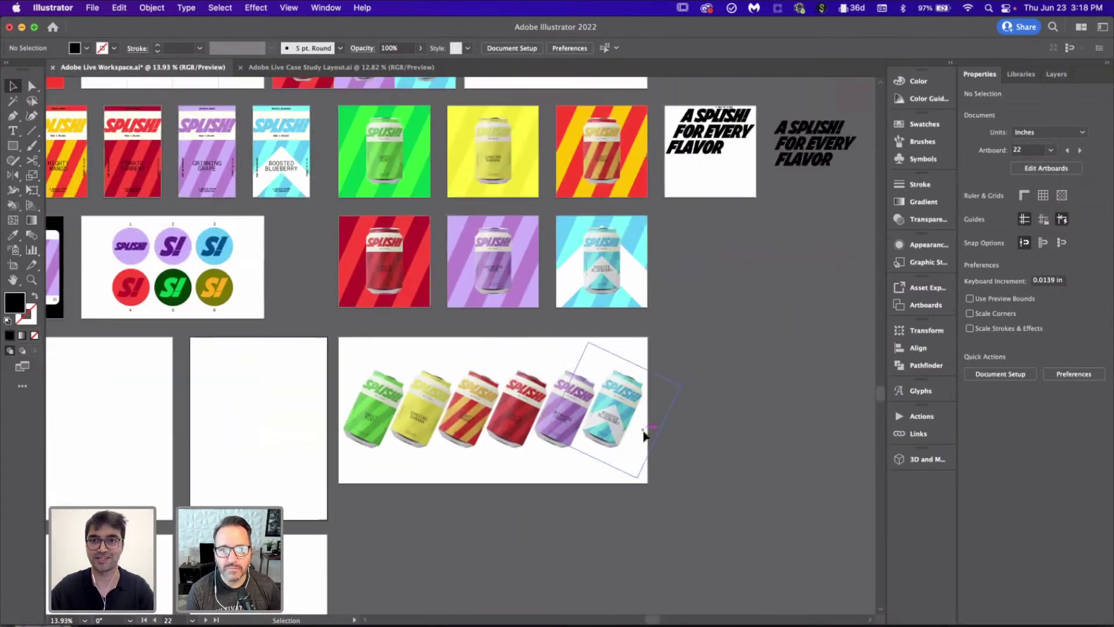
scroll(607, 316, "up", 8)
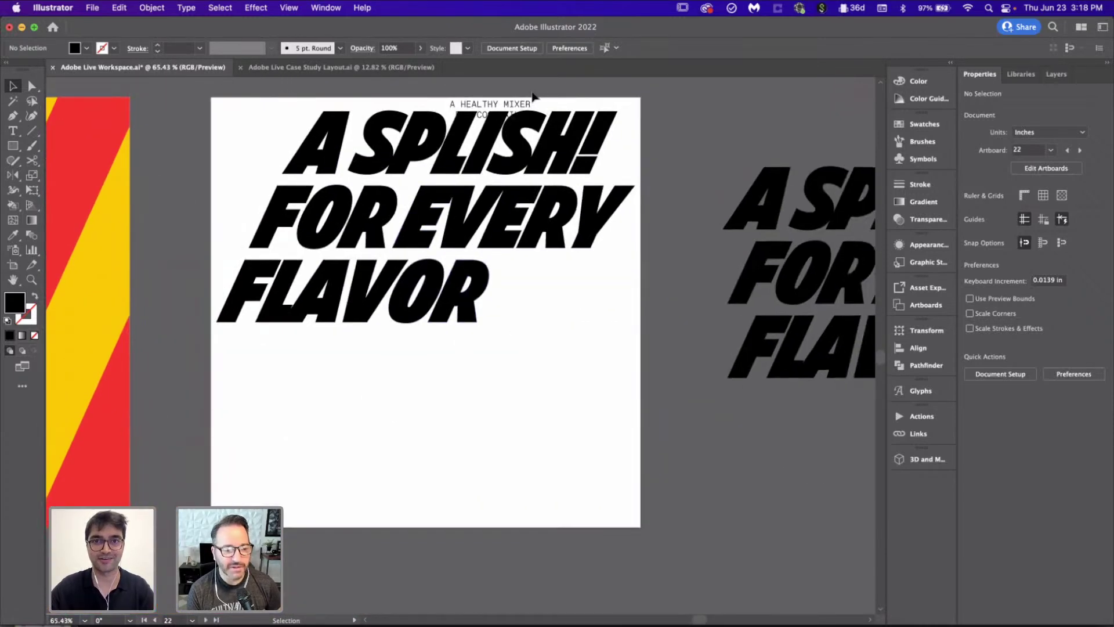
Step: Place the tagline in the artboard's bottom-left corner, trying and undoing a left alignment
mouse_move(532, 98)
left_mouse_down()
mouse_move(586, 500)
mouse_move(296, 477)
mouse_move(305, 503)
mouse_move(335, 510)
mouse_move(281, 509)
left_mouse_up()
left_click(455, 456)
left_click(246, 312, "shift")
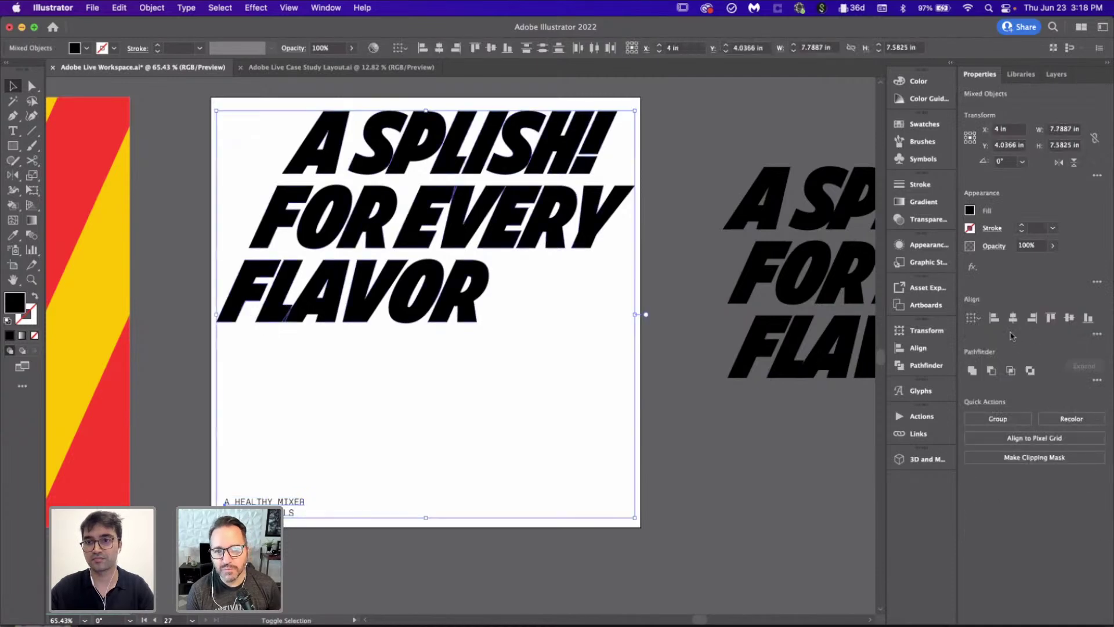
left_click(993, 318)
left_click(540, 400)
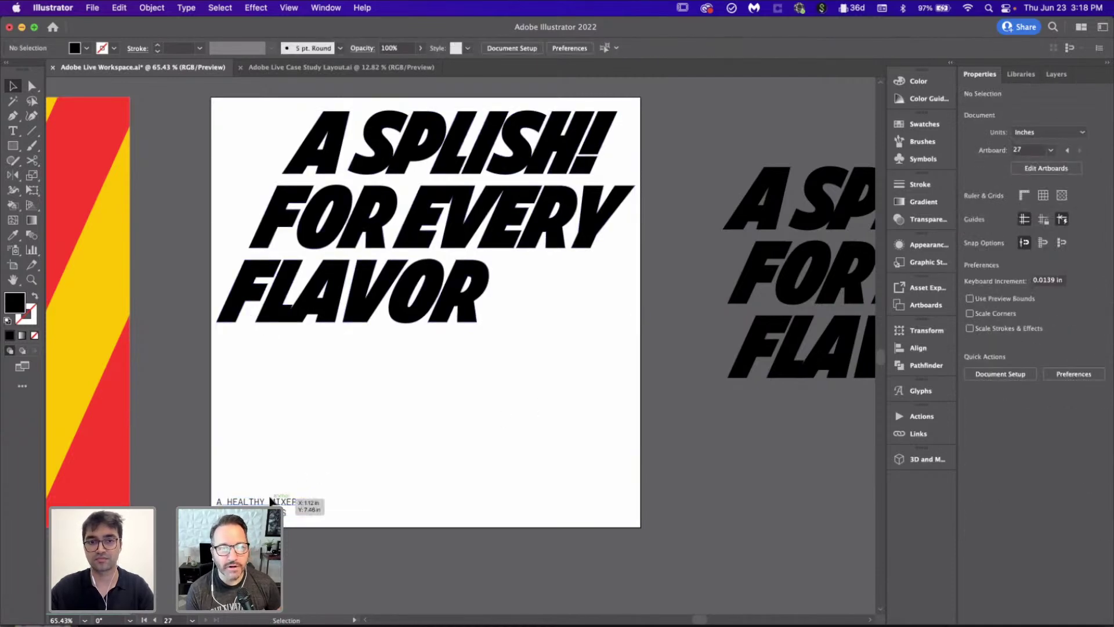
key("super+z")
Step: Duplicate the tagline into the artboard's bottom-right corner
left_click(382, 442)
left_click(456, 283)
left_click(488, 485)
left_click_drag(314, 507, 623, 507)
left_click(612, 522)
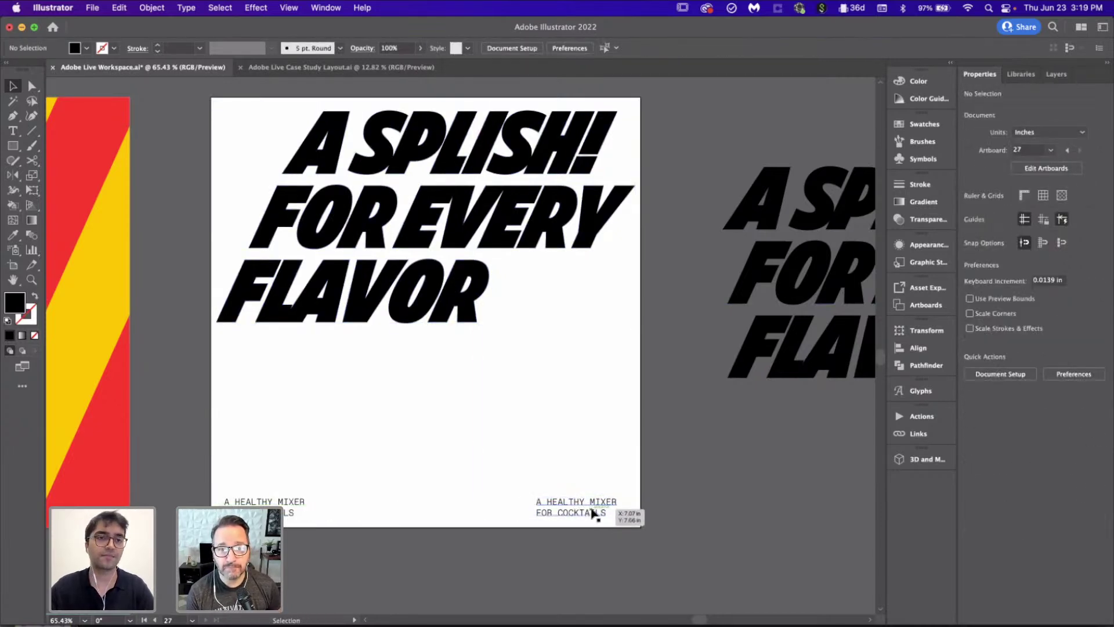
scroll(595, 512, "down", 3)
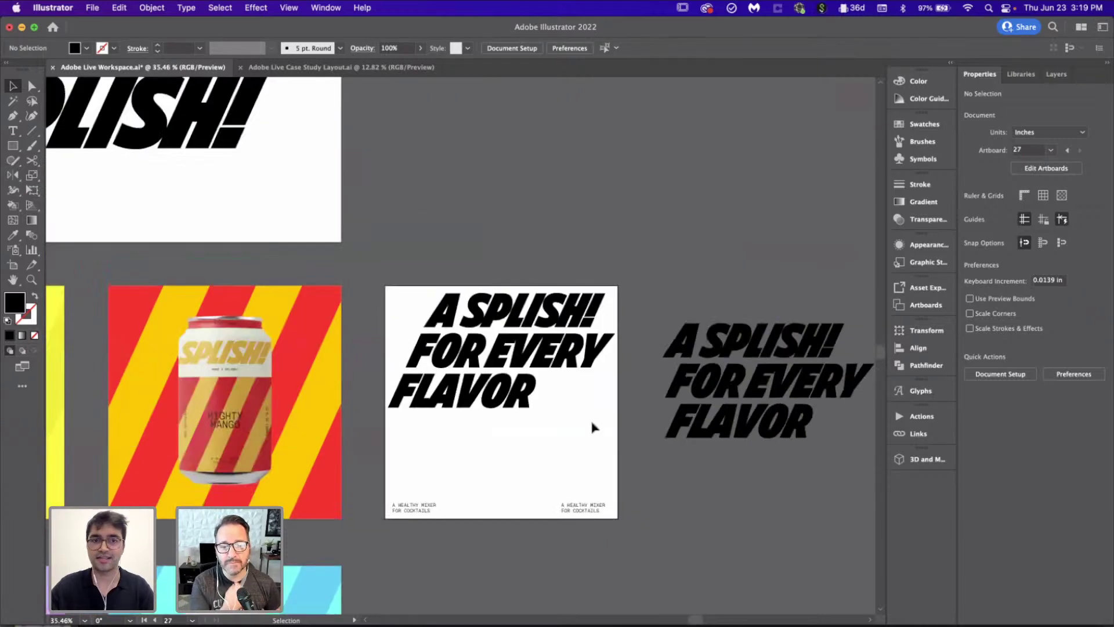
scroll(591, 427, "up", 3)
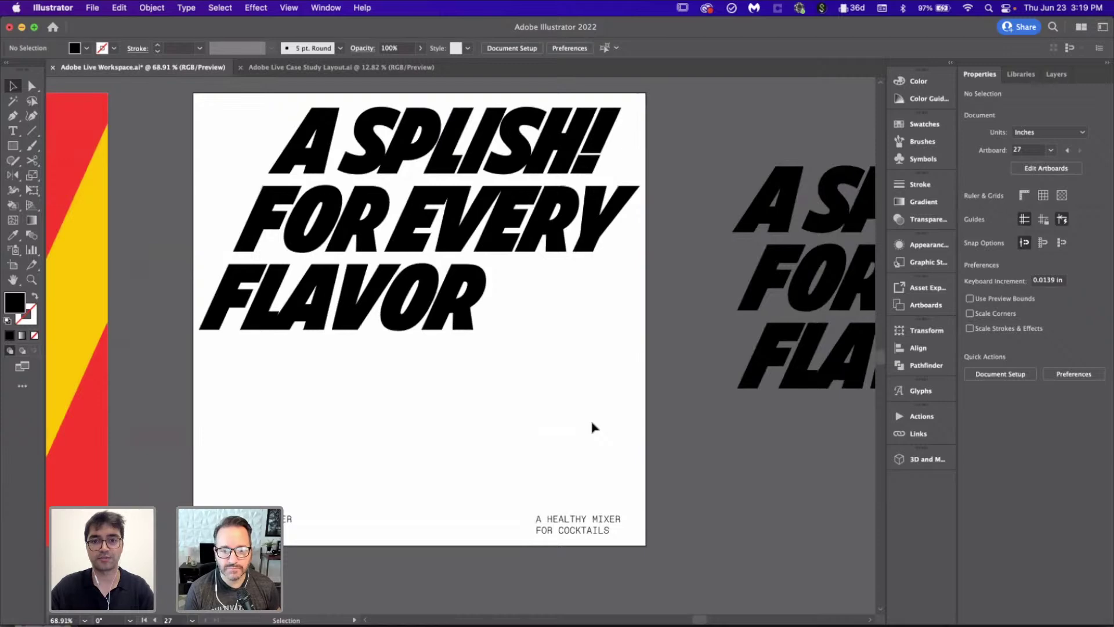
double_click(609, 529)
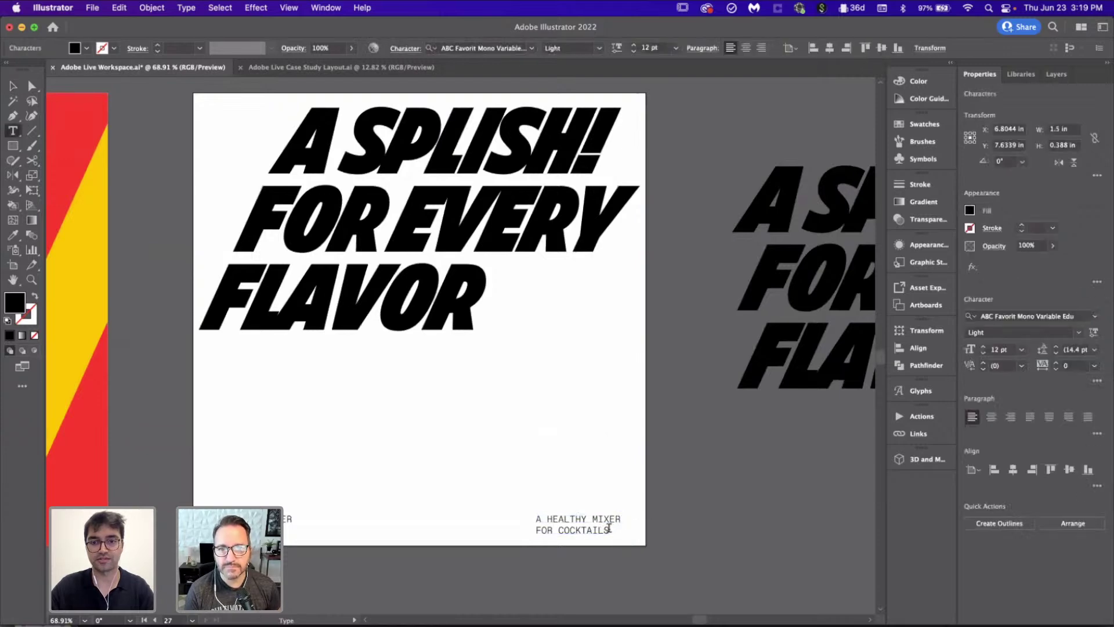
left_click_drag(610, 529, 503, 514)
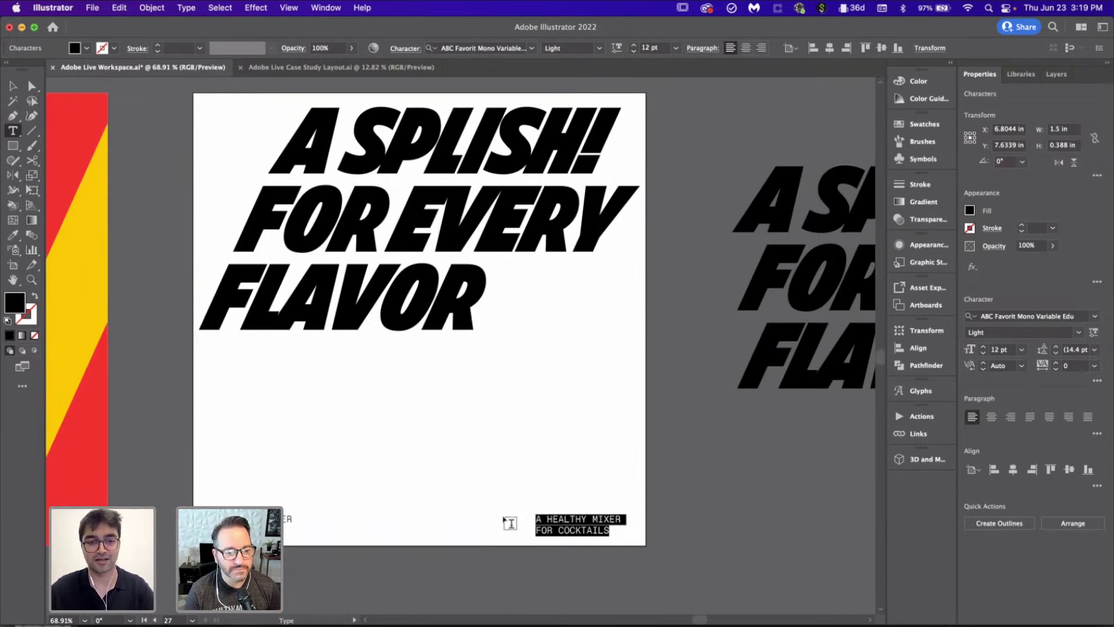
type("www.splish.com")
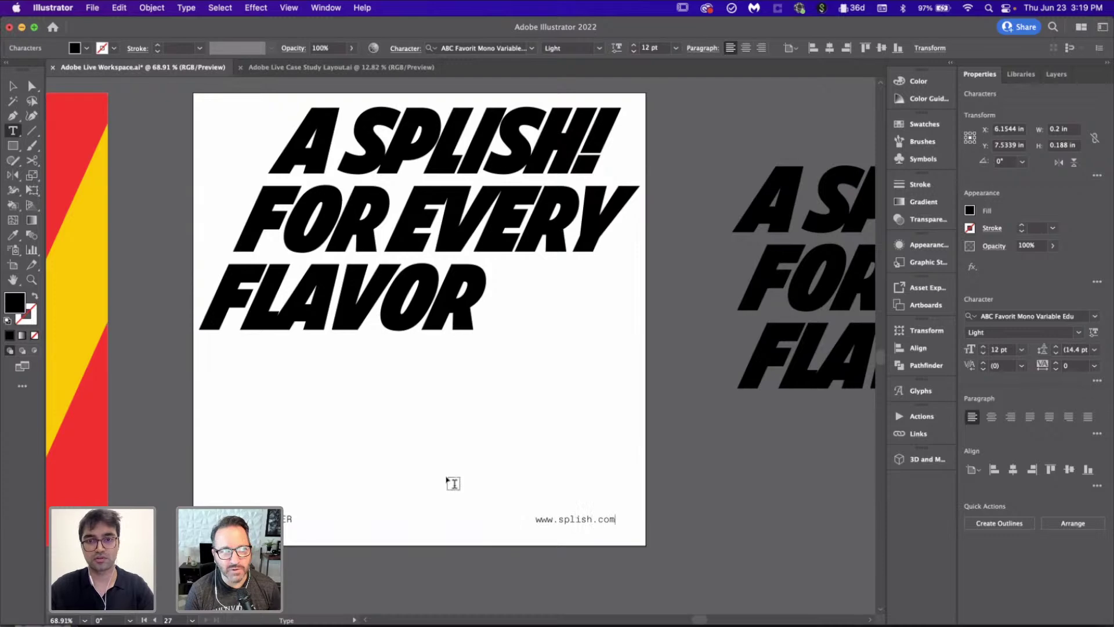
left_click(13, 86)
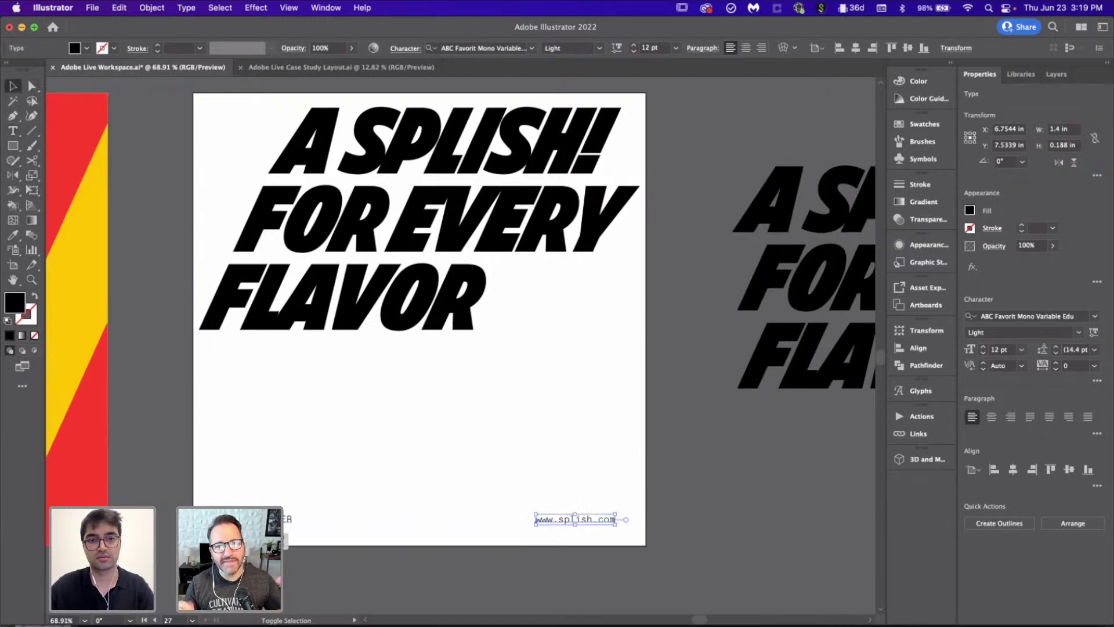
left_click(288, 518, "shift")
left_click(1088, 468)
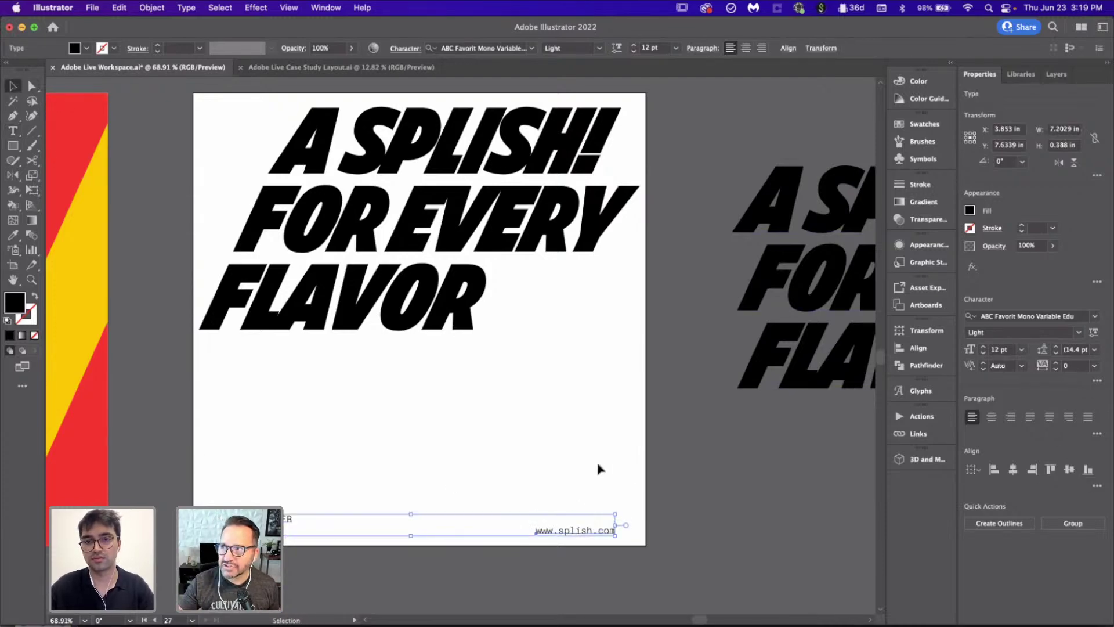
left_click(598, 491)
left_click(615, 531)
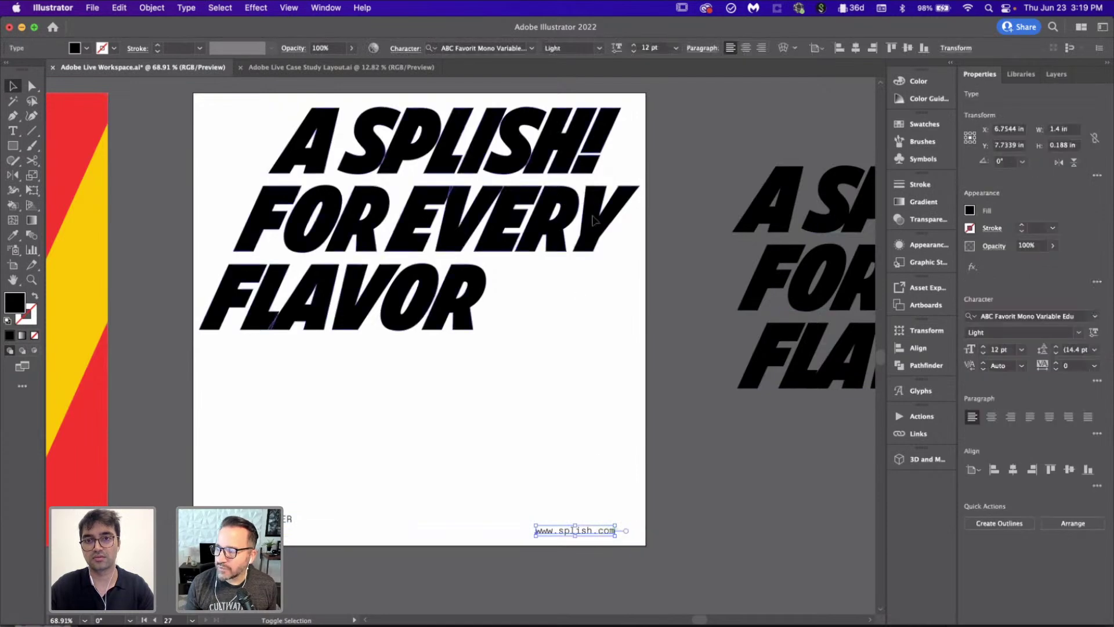
key("super+a")
left_click(1032, 317)
left_click(776, 419)
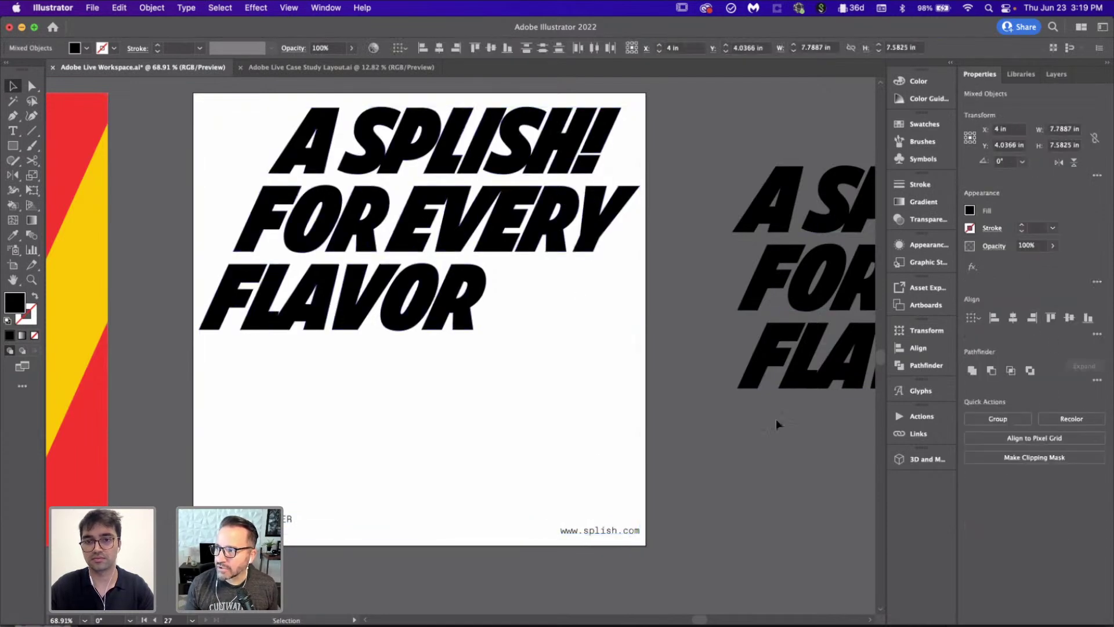
left_click(462, 218)
left_click(510, 381)
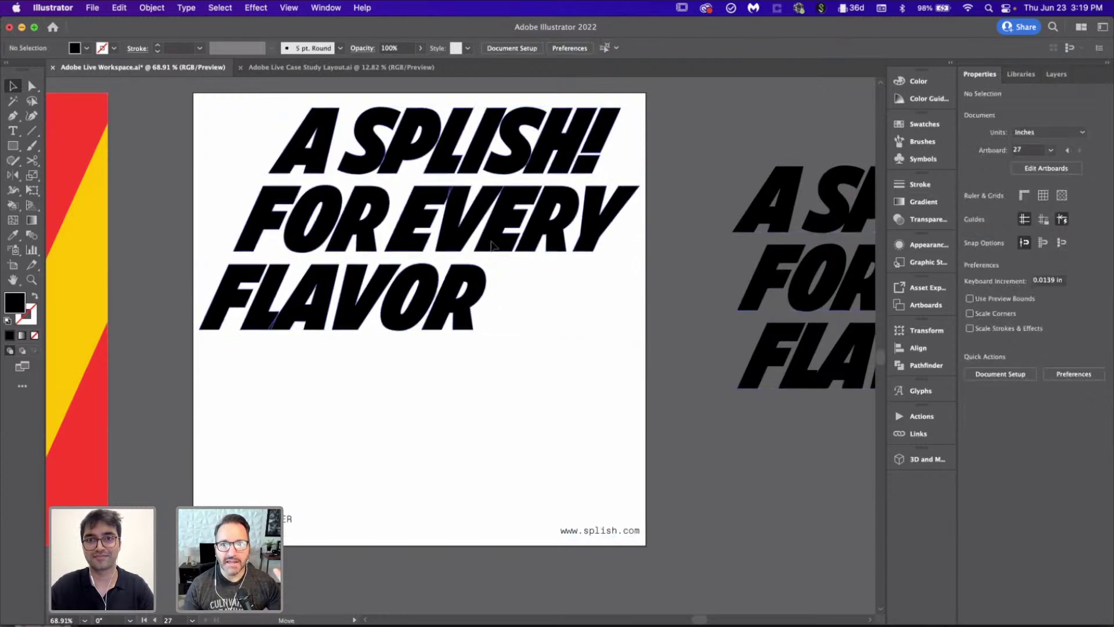
left_click_drag(492, 248, 493, 243)
left_click(543, 470)
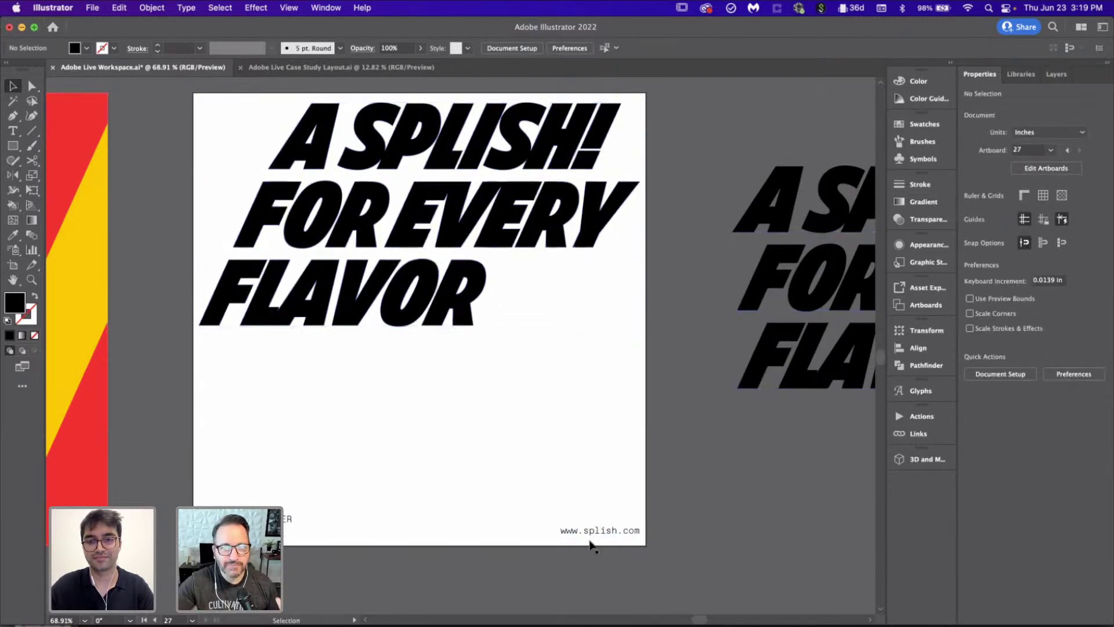
left_click_drag(584, 537, 579, 536)
left_click(517, 452)
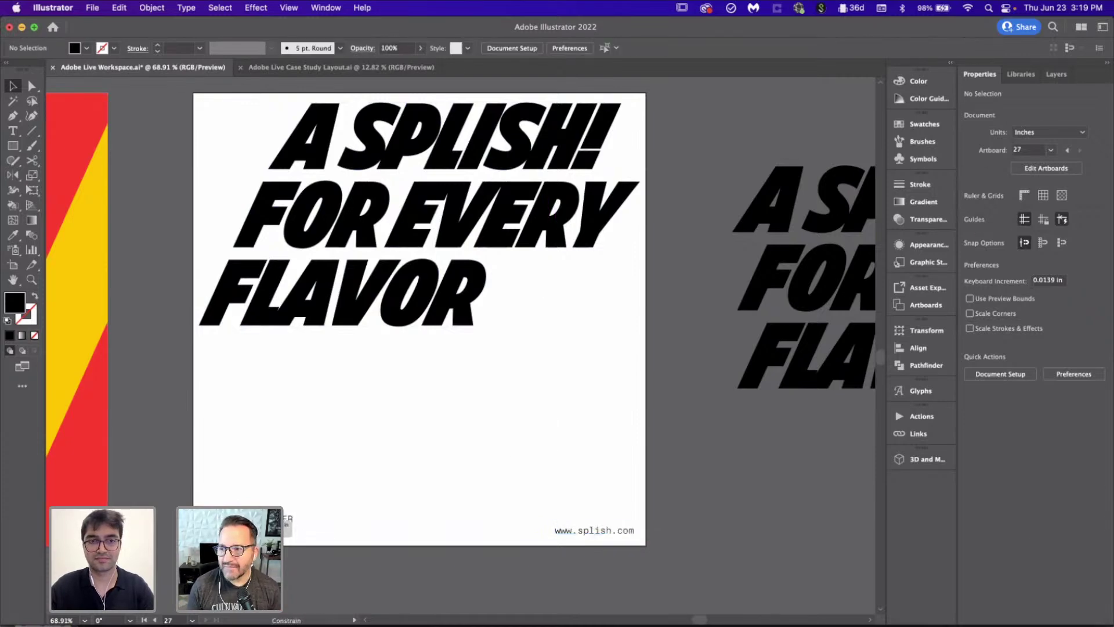
left_click_drag(285, 518, 286, 520)
left_click(338, 497)
scroll(339, 497, "down", 3)
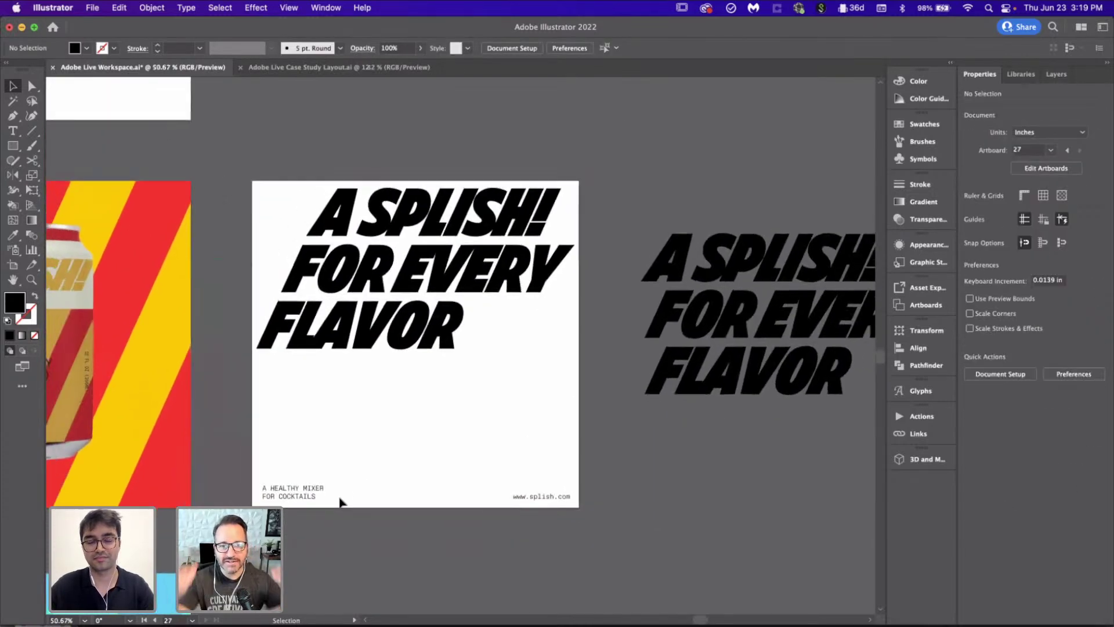
scroll(339, 497, "down", 5)
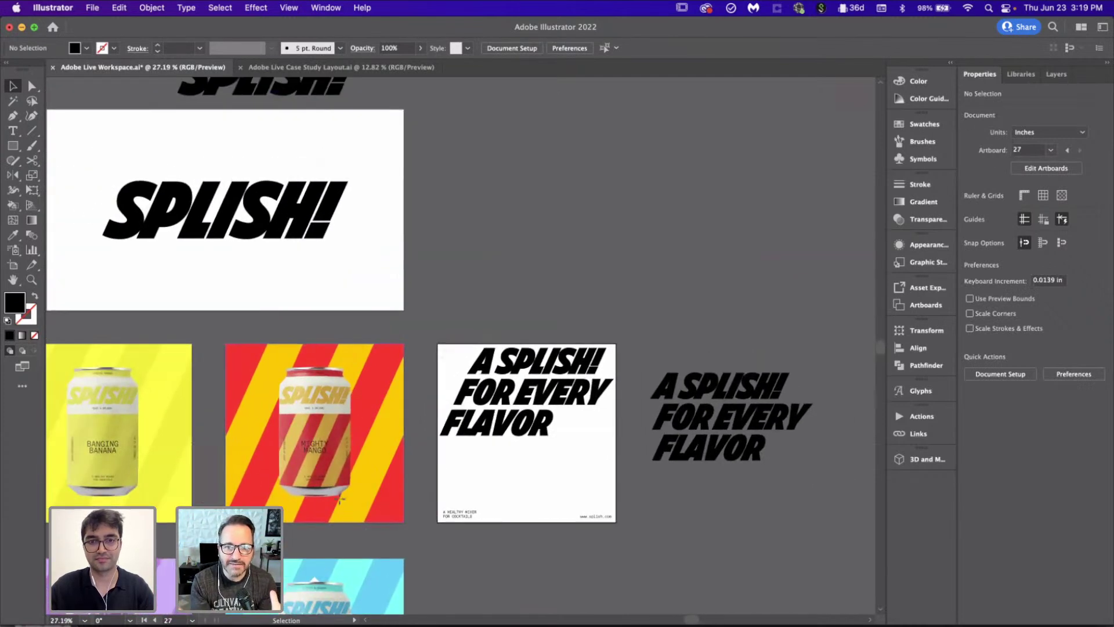
Step: Draw an 8 × 8 in square covering the headline artboard
key("m")
scroll(340, 500, "up", 4)
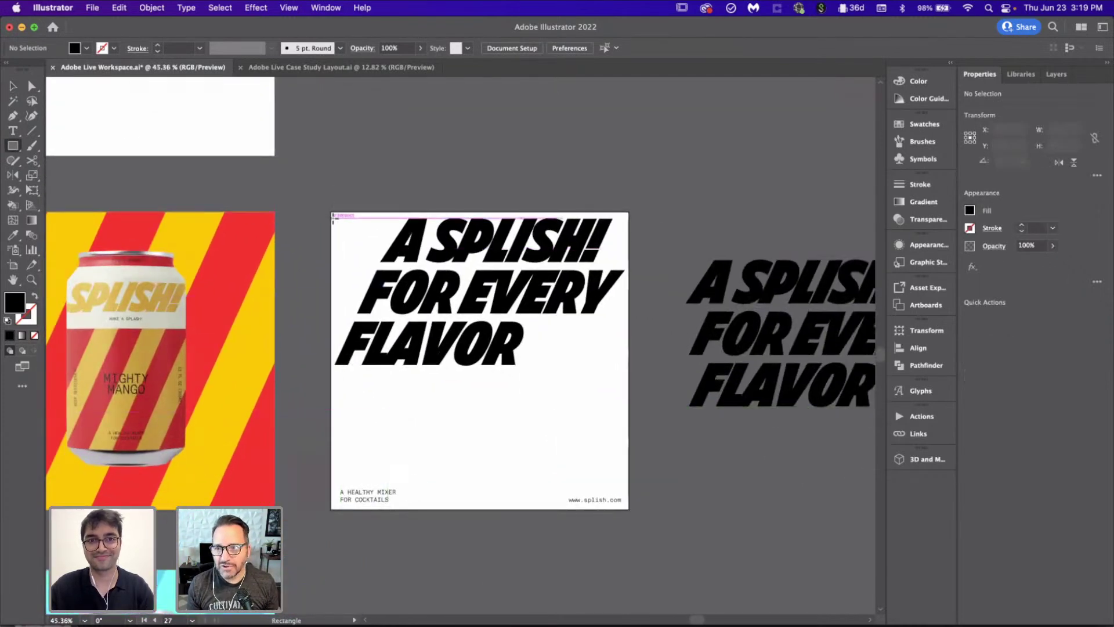
left_click_drag(331, 213, 627, 509)
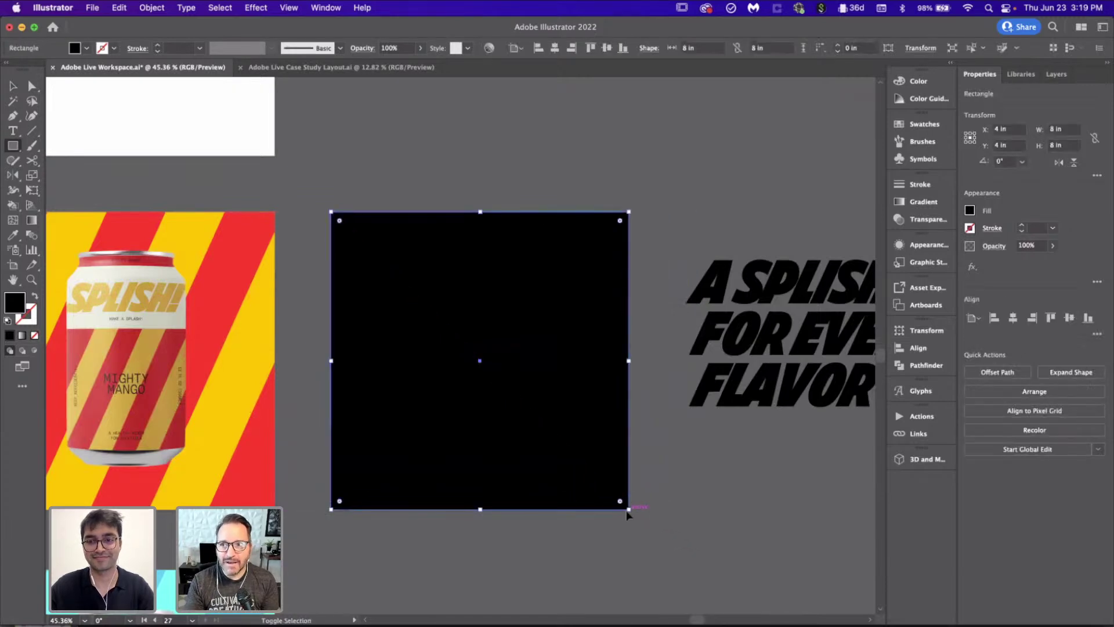
Step: Fill the square with the yellow sampled from the can palette
key("i")
left_click(275, 295)
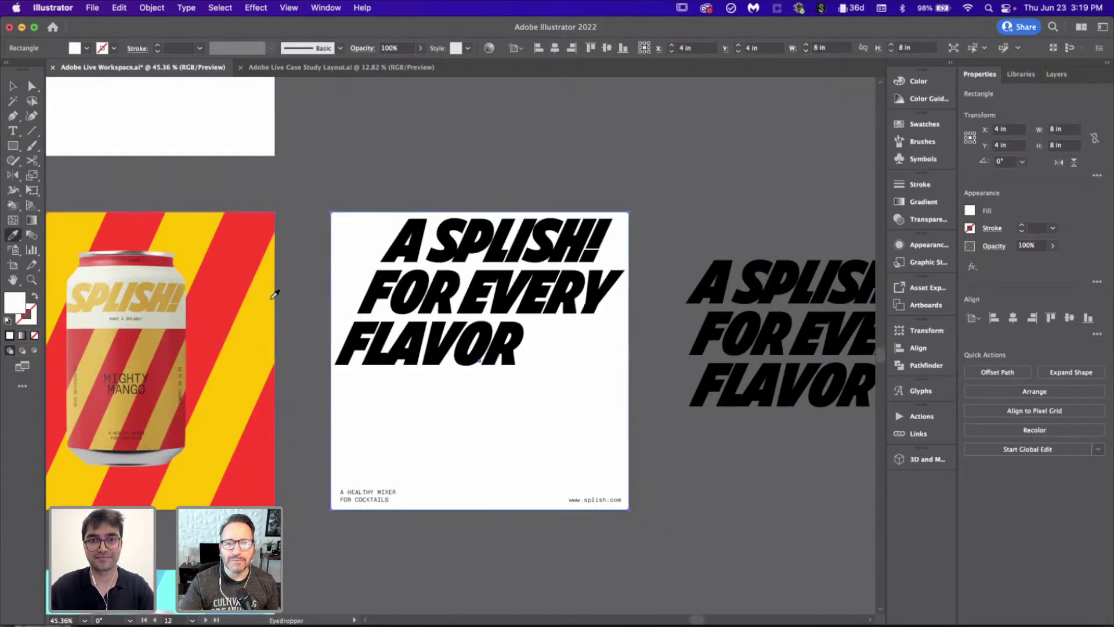
scroll(275, 294, "down", 5)
scroll(275, 294, "down", 5)
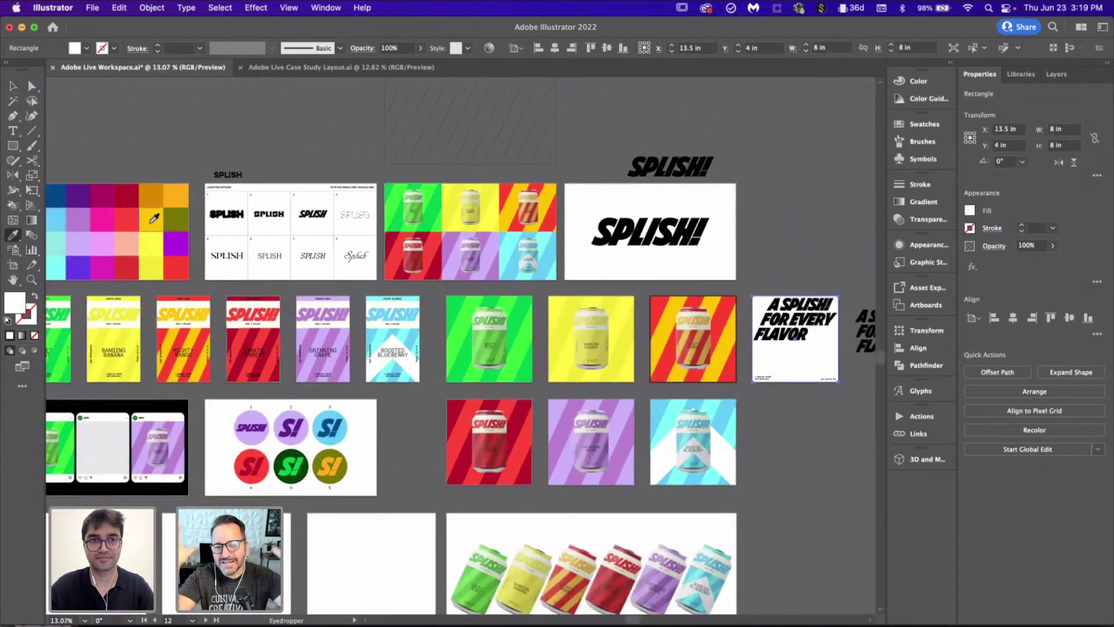
left_click(151, 222)
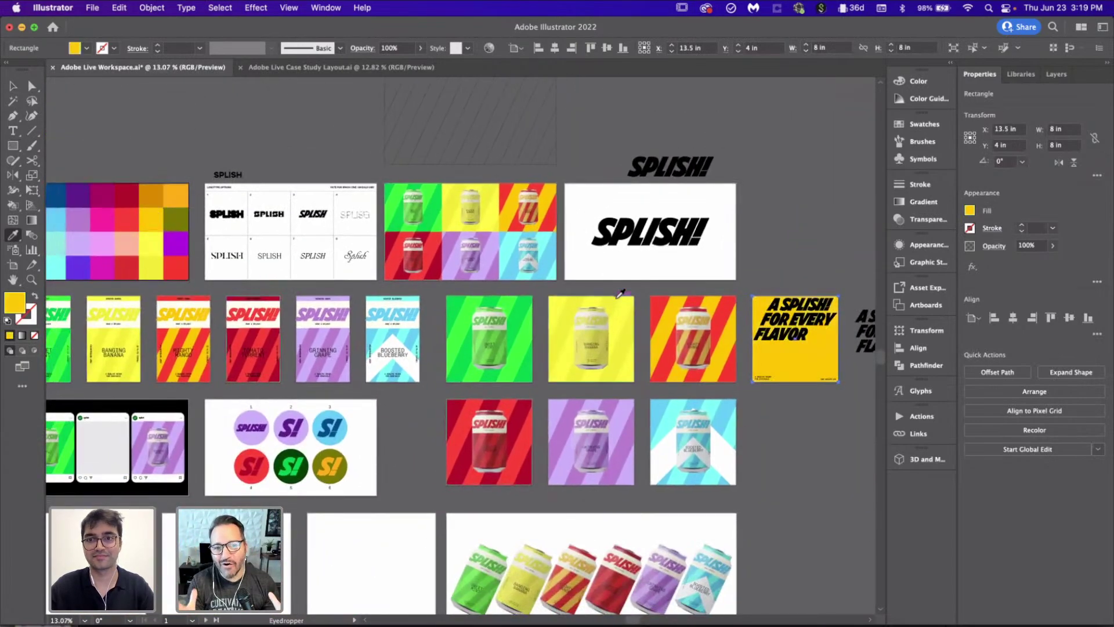
scroll(648, 448, "up", 5)
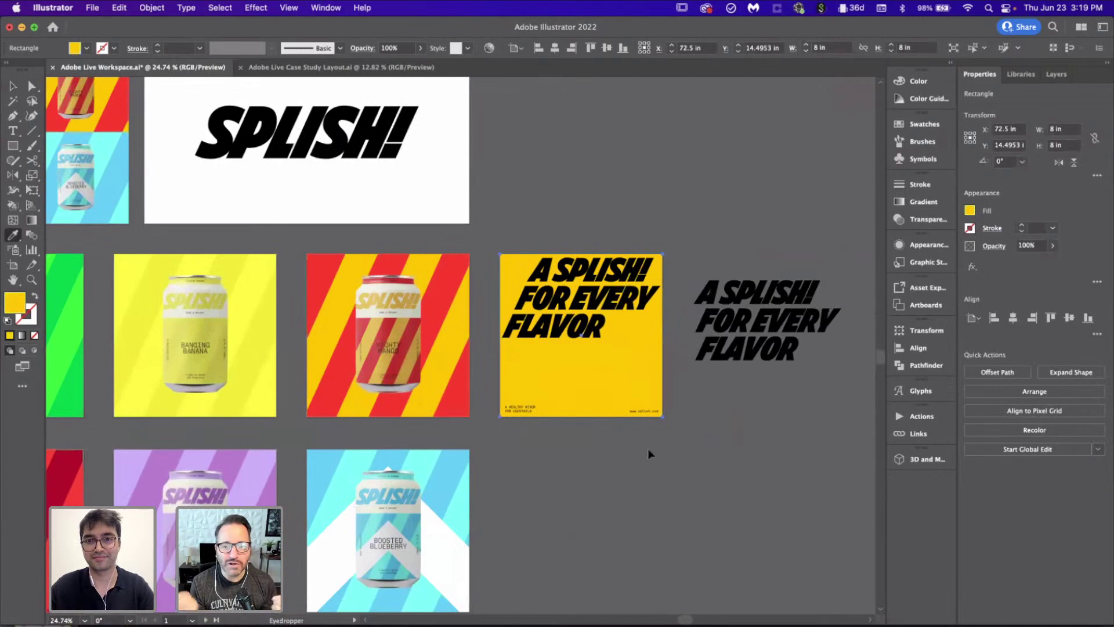
Step: Colour the A SPLISH! FOR EVERY FLAVOR headline with the palette red
key("v")
left_click(497, 194)
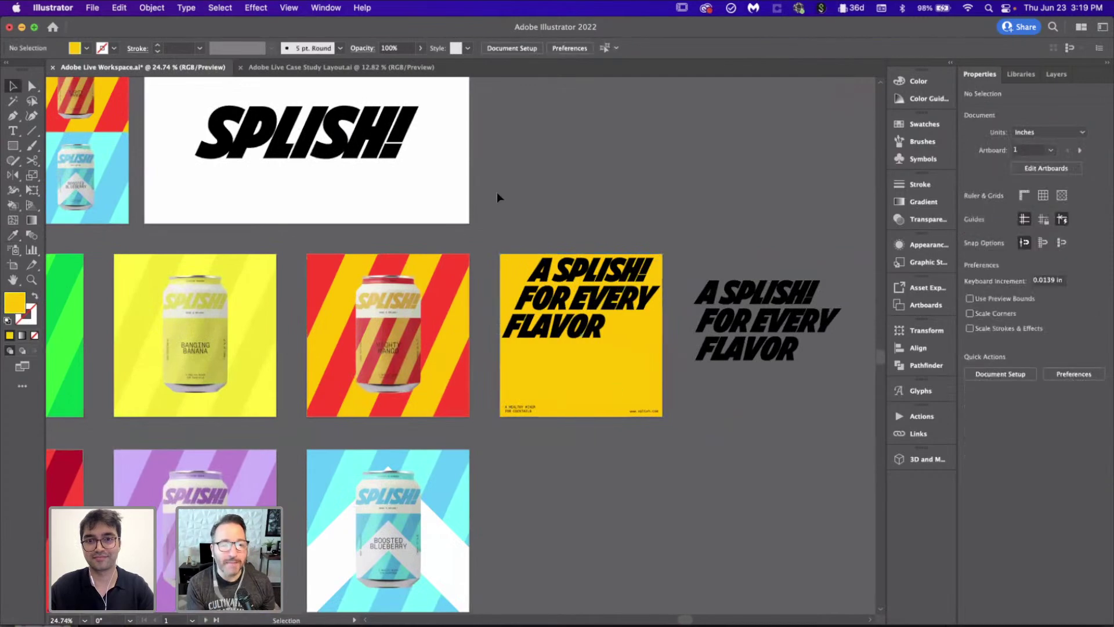
left_click(579, 297)
scroll(651, 415, "down", 4)
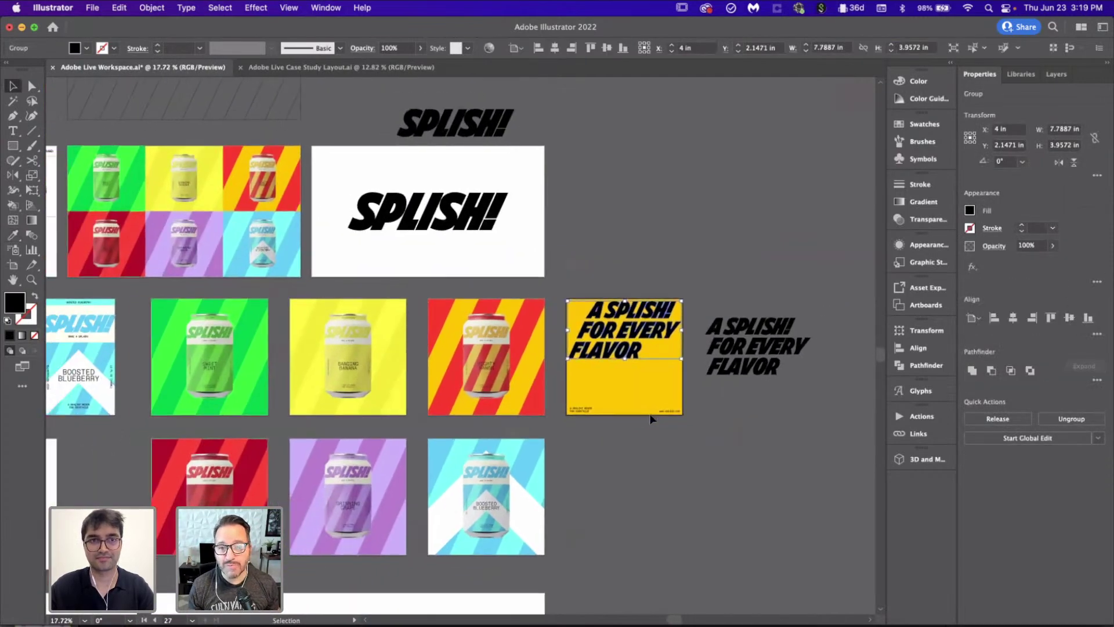
scroll(649, 432, "down", 3)
key("i")
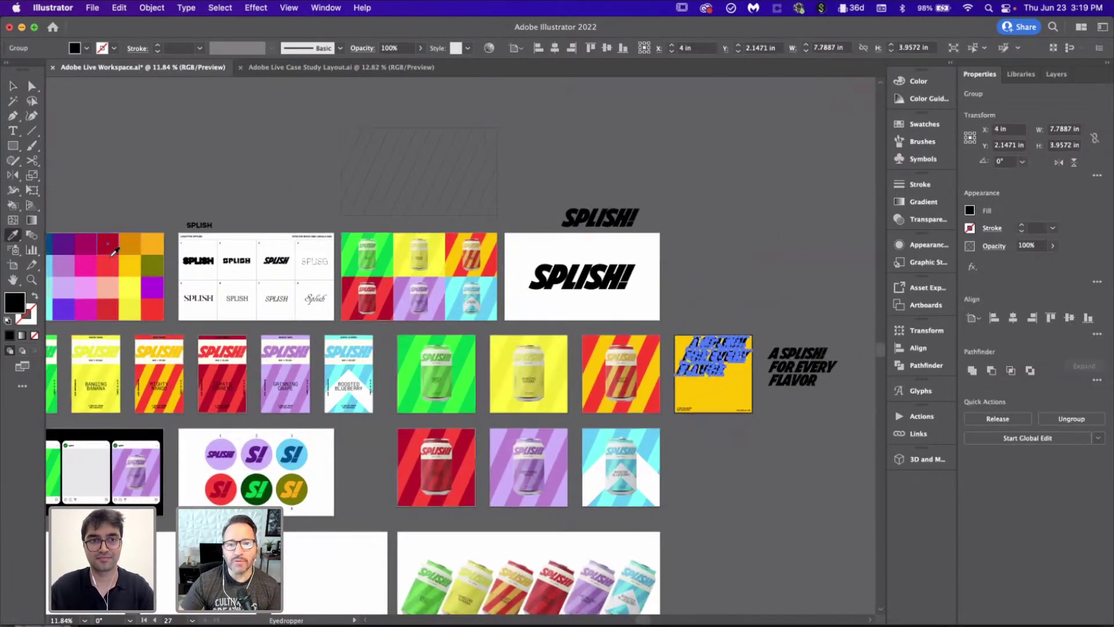
left_click(113, 255)
scroll(687, 459, "up", 3)
key("v")
left_click(687, 459)
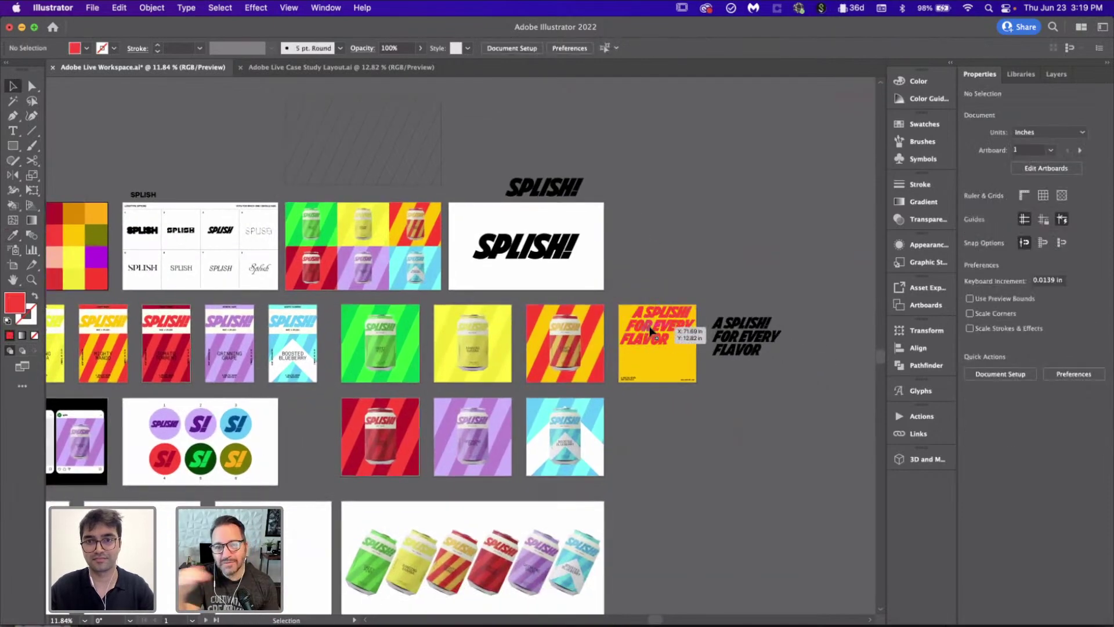
Step: Try moving the red headline down, undo it, then move the black headline copy up
scroll(651, 331, "up", 2)
scroll(651, 331, "up", 4)
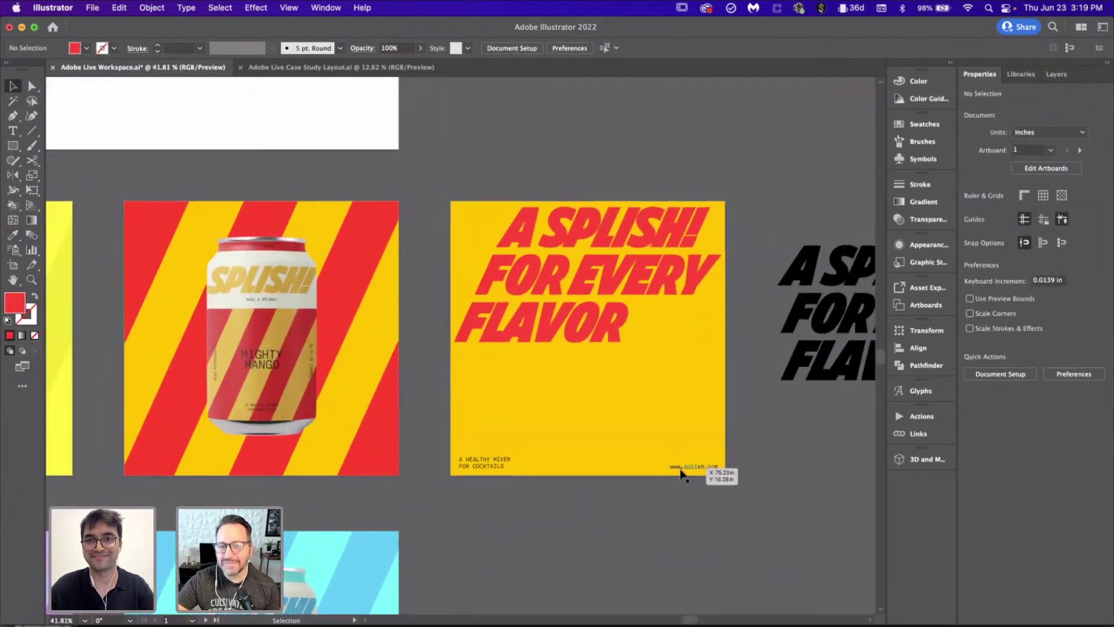
scroll(683, 474, "right", 2)
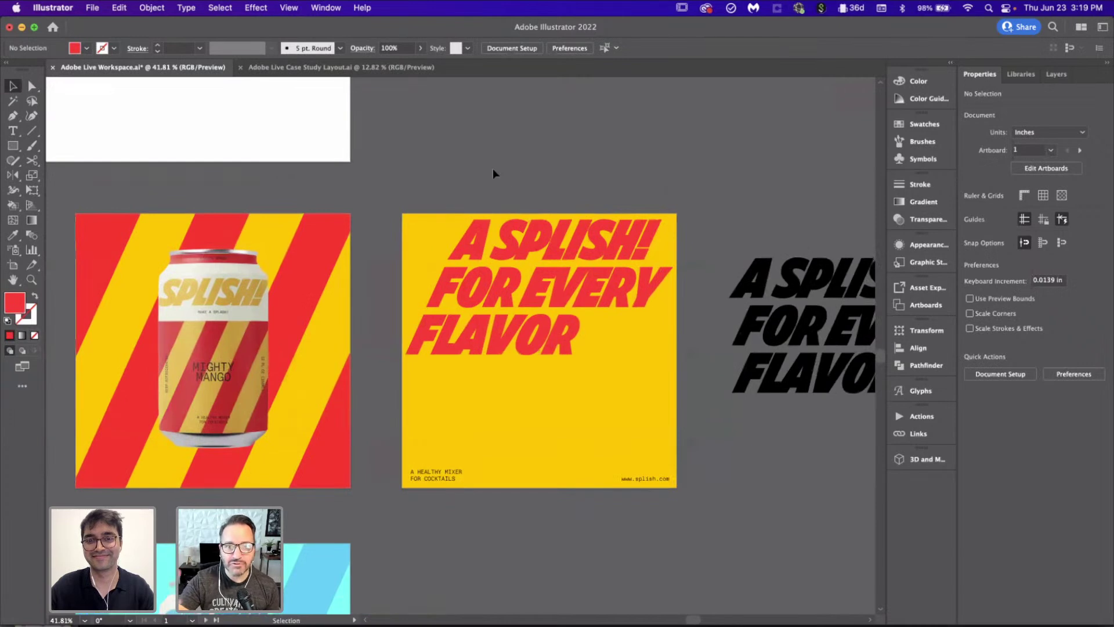
left_click_drag(582, 288, 584, 385)
left_click(743, 461)
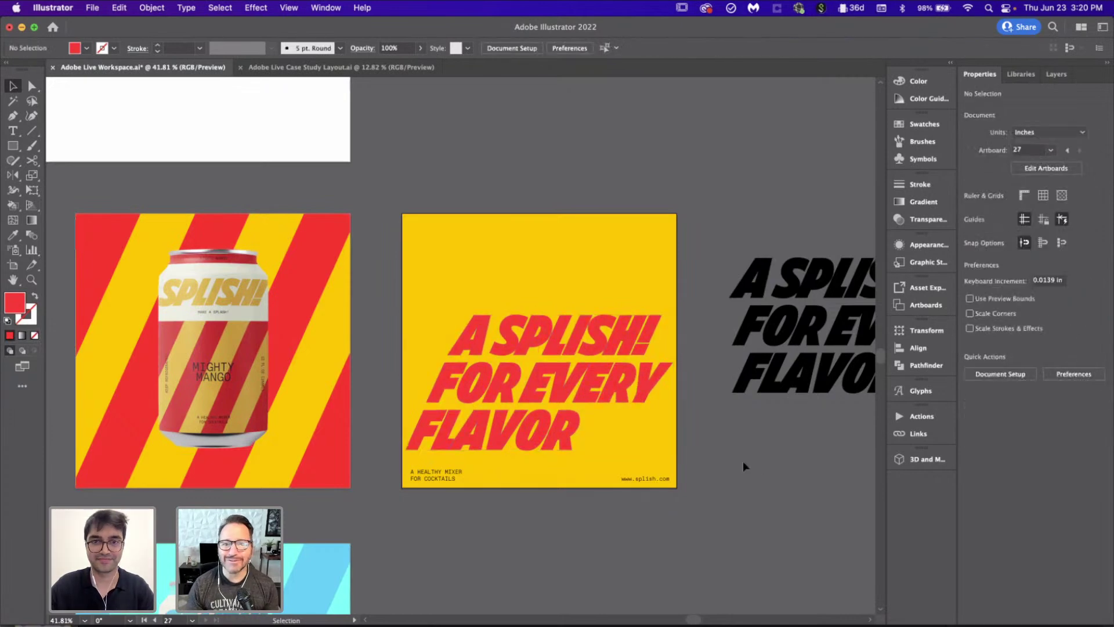
key("cmd+z")
left_click(638, 453)
scroll(749, 526, "up", 3)
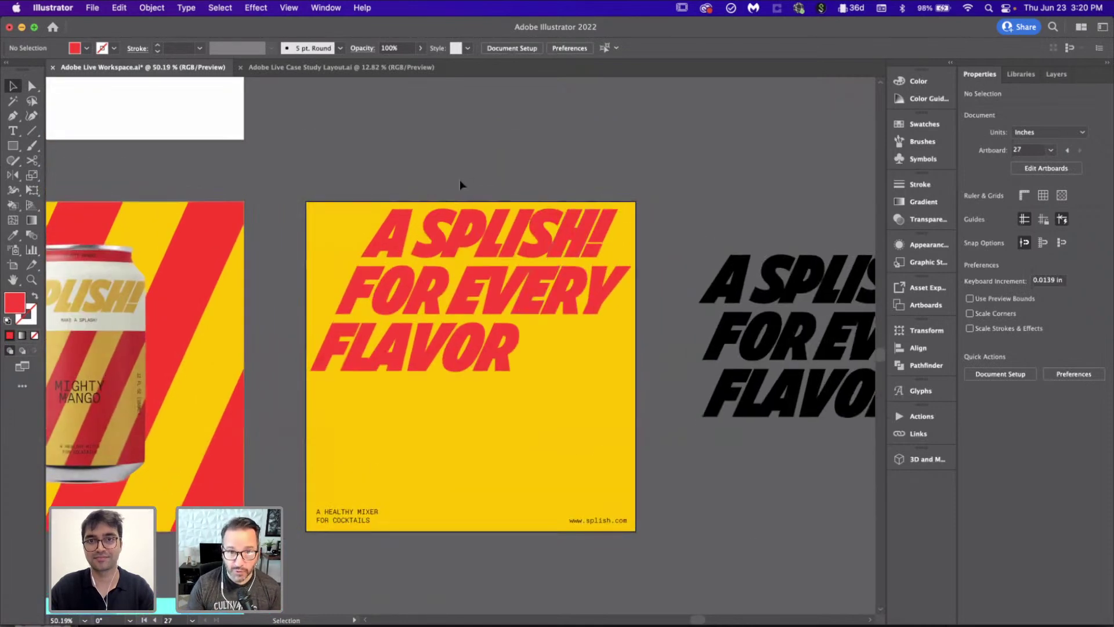
scroll(459, 185, "down", 2)
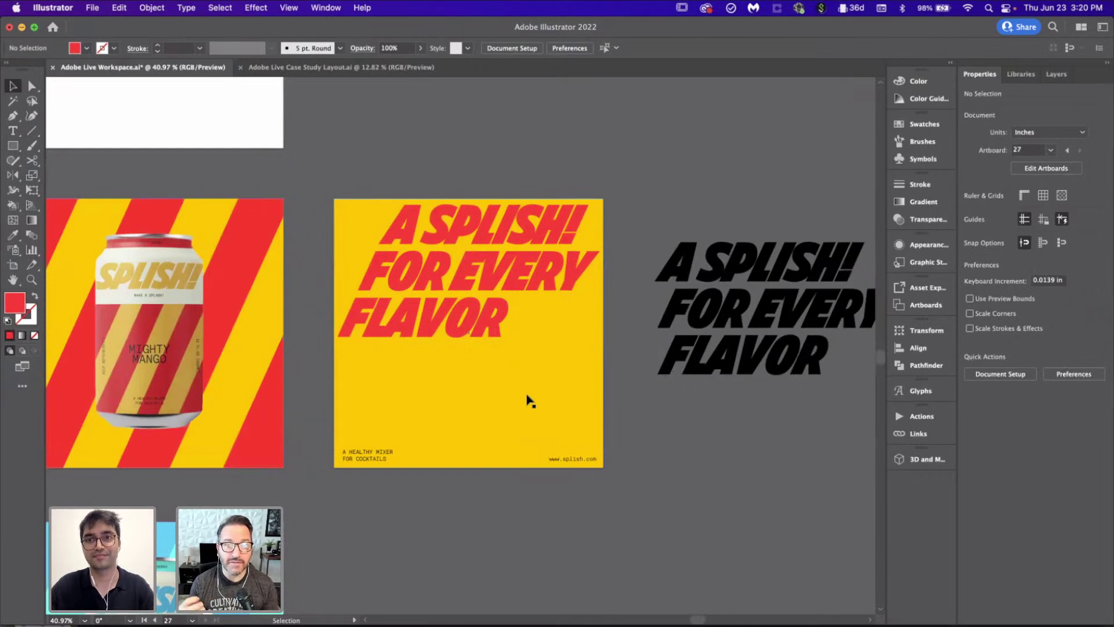
scroll(529, 400, "down", 3)
left_click_drag(529, 400, 532, 244)
Step: Add a new blank artboard beside Artboard 43
left_click(476, 392)
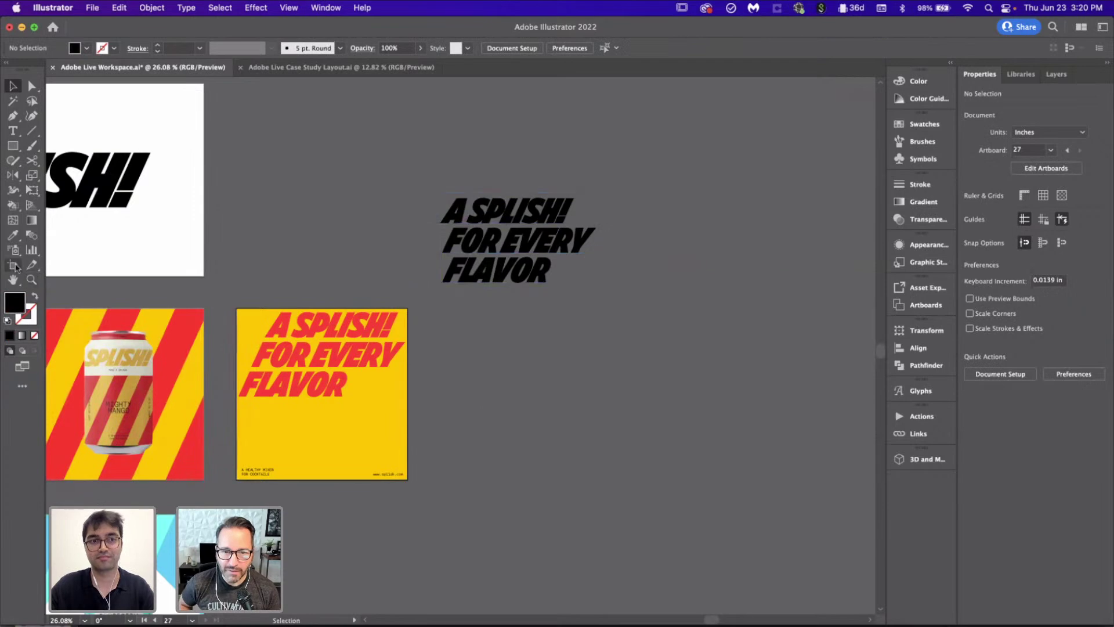
left_click(14, 265)
left_click(1068, 201)
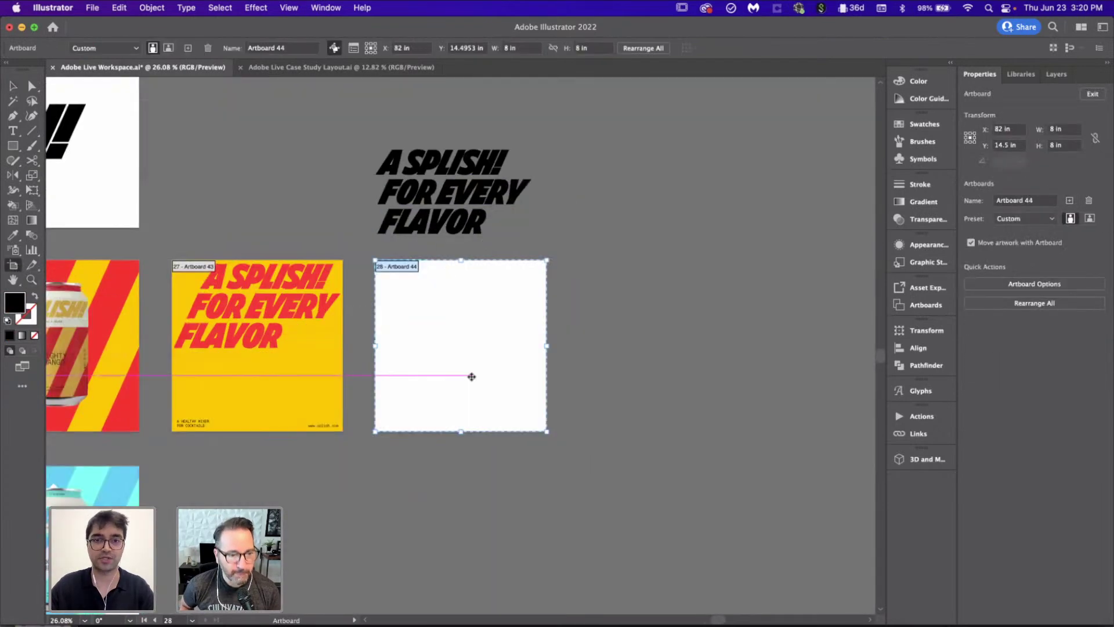
key("Escape")
scroll(471, 381, "up", 3)
scroll(471, 381, "left", 3)
scroll(471, 381, "up", 2)
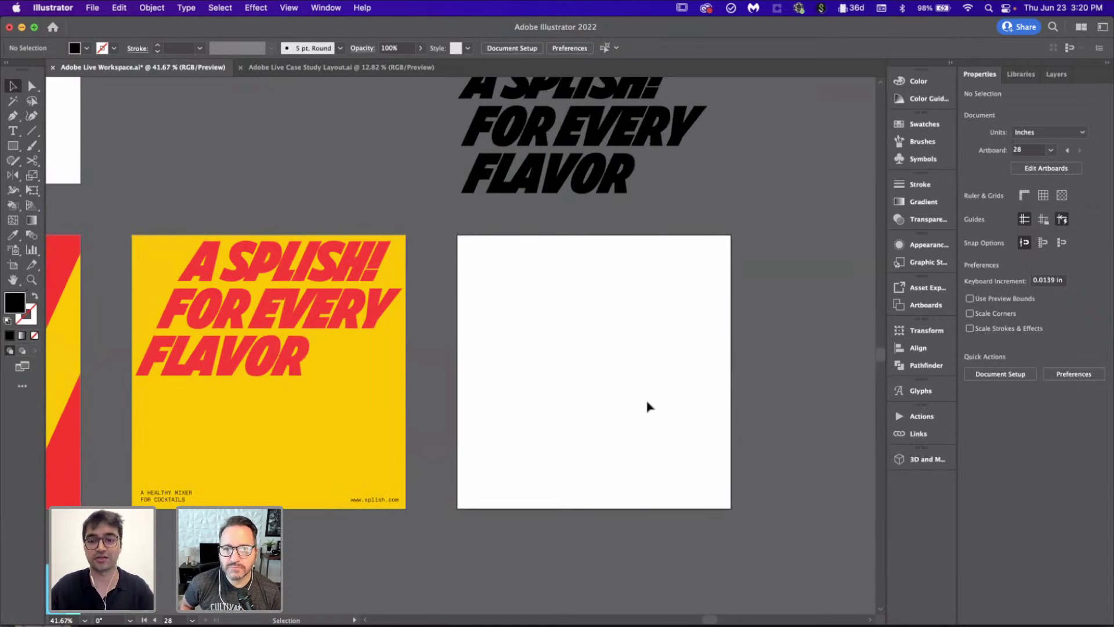
Step: Draw a seven-point star on the new artboard and swap its fill and stroke
left_click_drag(17, 150, 81, 208)
mouse_move(567, 336)
left_mouse_down()
mouse_move(631, 374)
mouse_move(641, 401)
mouse_move(684, 393)
mouse_move(604, 330)
mouse_move(567, 410)
mouse_move(472, 436)
mouse_move(469, 423)
mouse_move(586, 332)
left_mouse_up()
key("Up")
key("Up")
key("Up")
key("Up")
key("Down")
key("Down")
key("Down")
key("Down")
key("Down")
key("Down")
key("Up")
key("Up")
key("Up")
key("Up")
key("v")
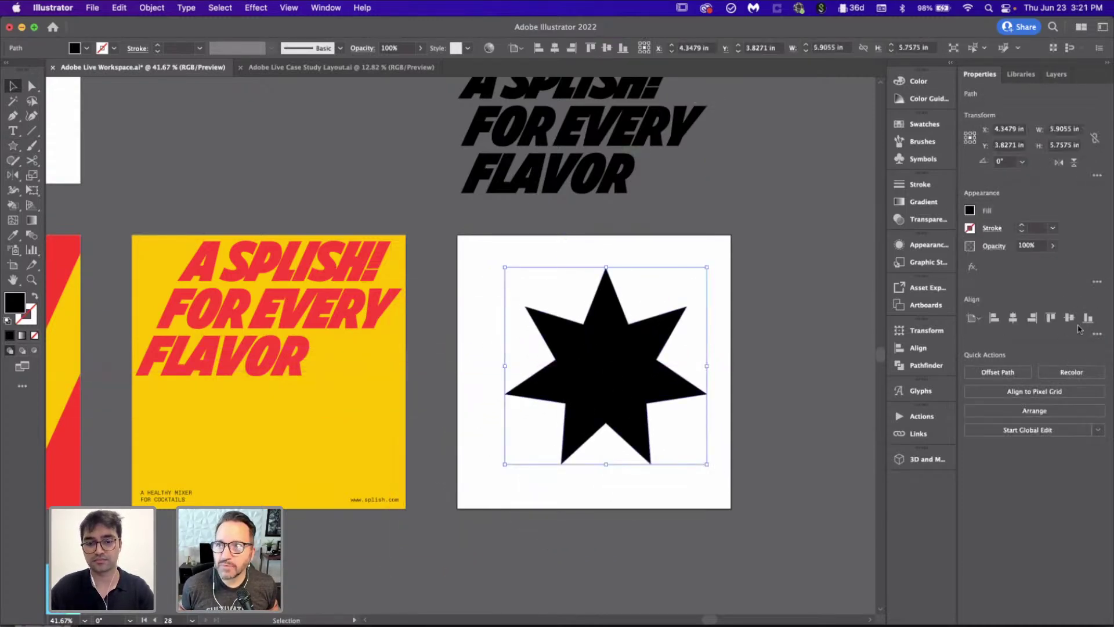
key("shift+x")
Step: Shrink the star to about 5 inches wide and centre it on the artboard
left_click(1008, 323)
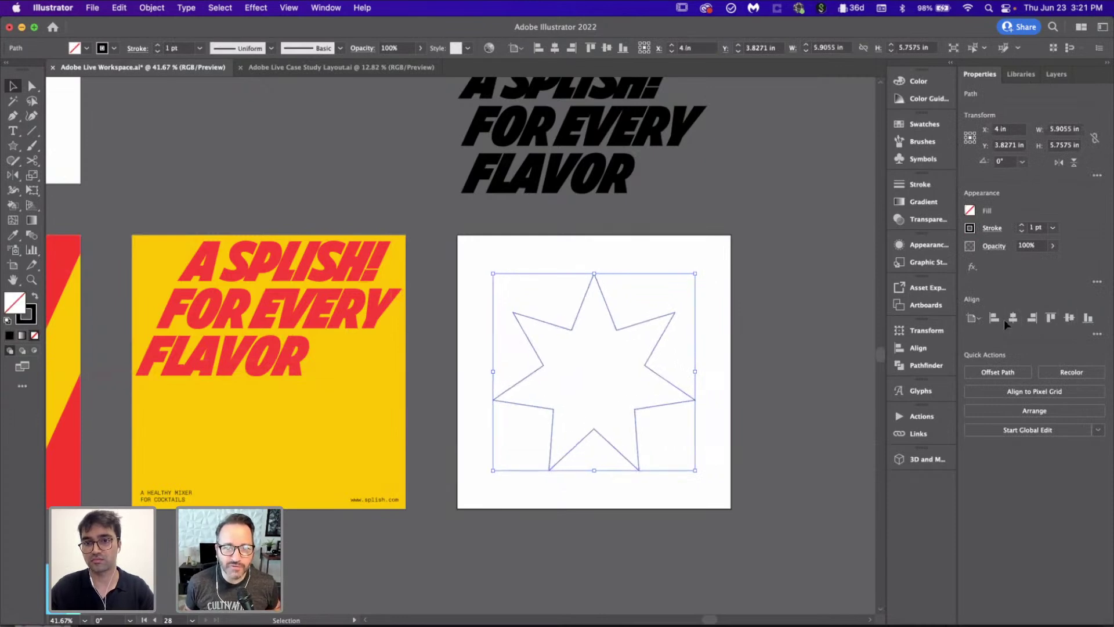
left_click_drag(695, 471, 683, 458)
key("a")
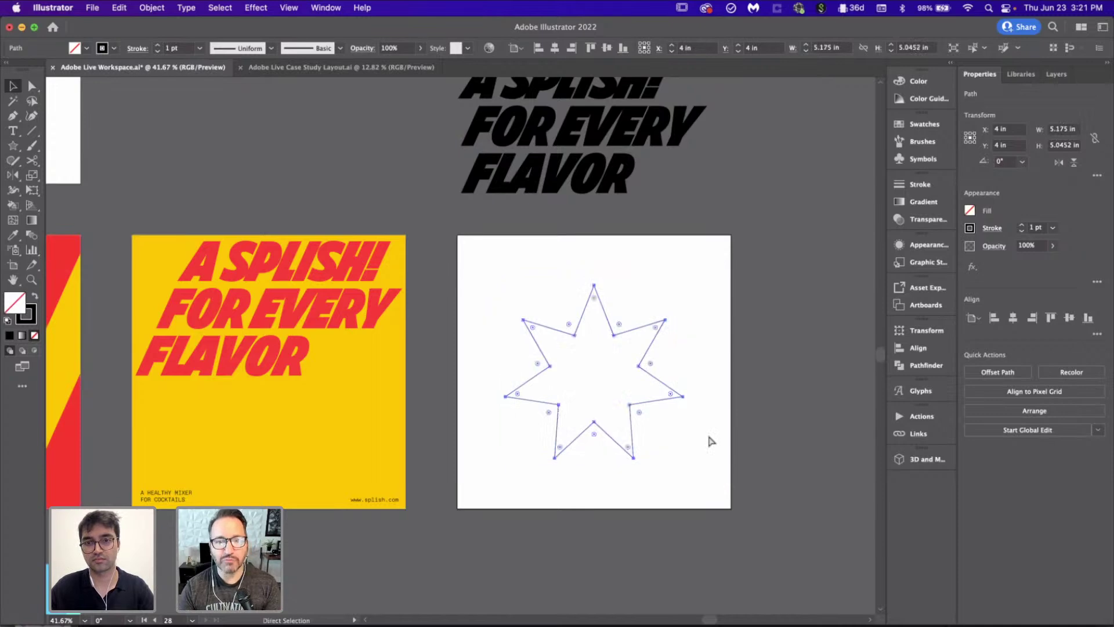
key("v")
left_click(738, 441)
left_click(644, 370)
left_click(1076, 319)
Step: Enlarge the star well beyond the artboard edges
key("a")
key("v")
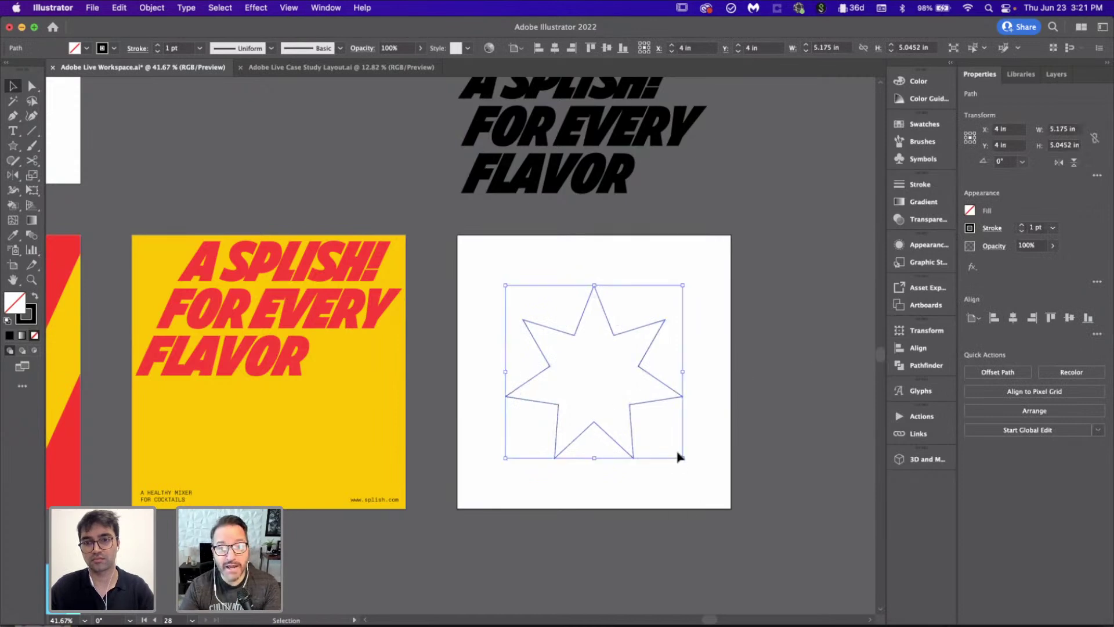
left_click_drag(685, 459, 788, 577)
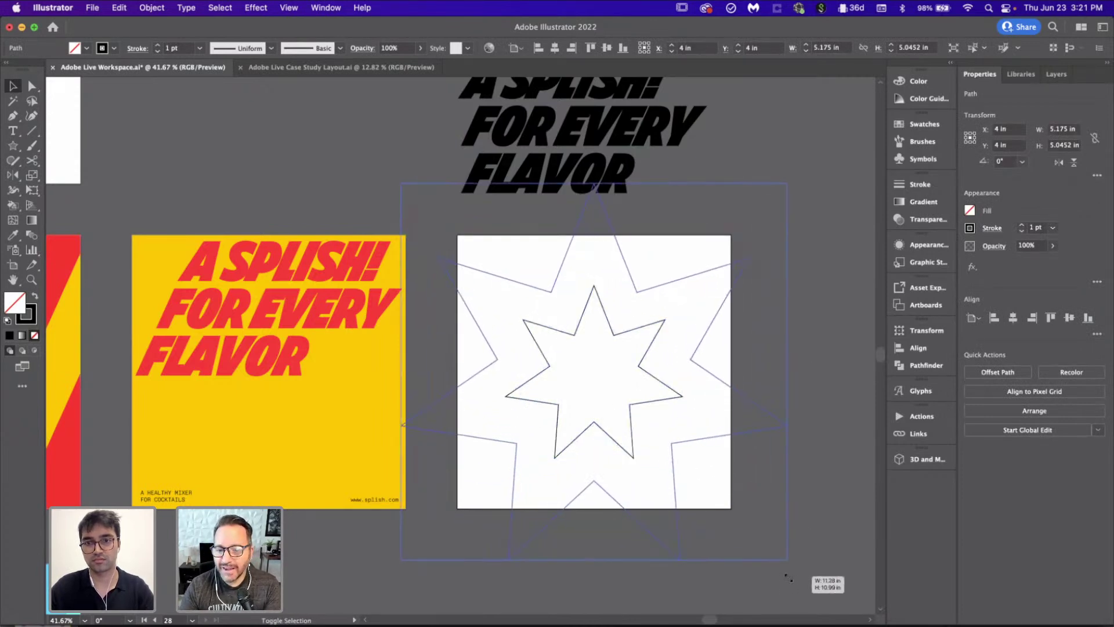
left_click(823, 453)
scroll(771, 361, "right", 2)
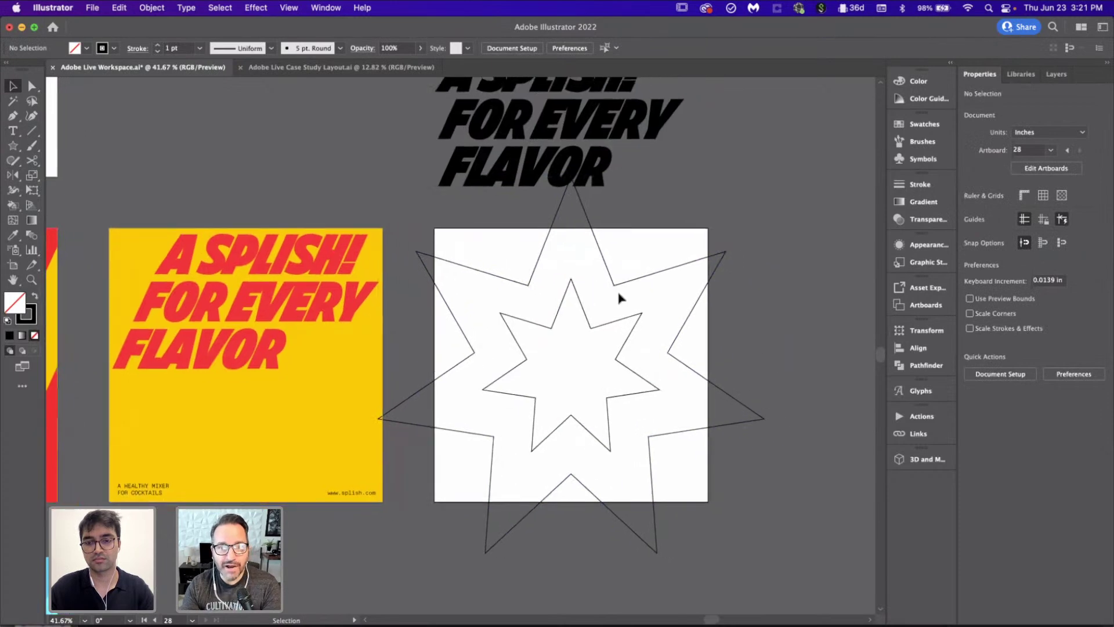
Step: Draw a rectangle covering the whole starburst artboard
key("m")
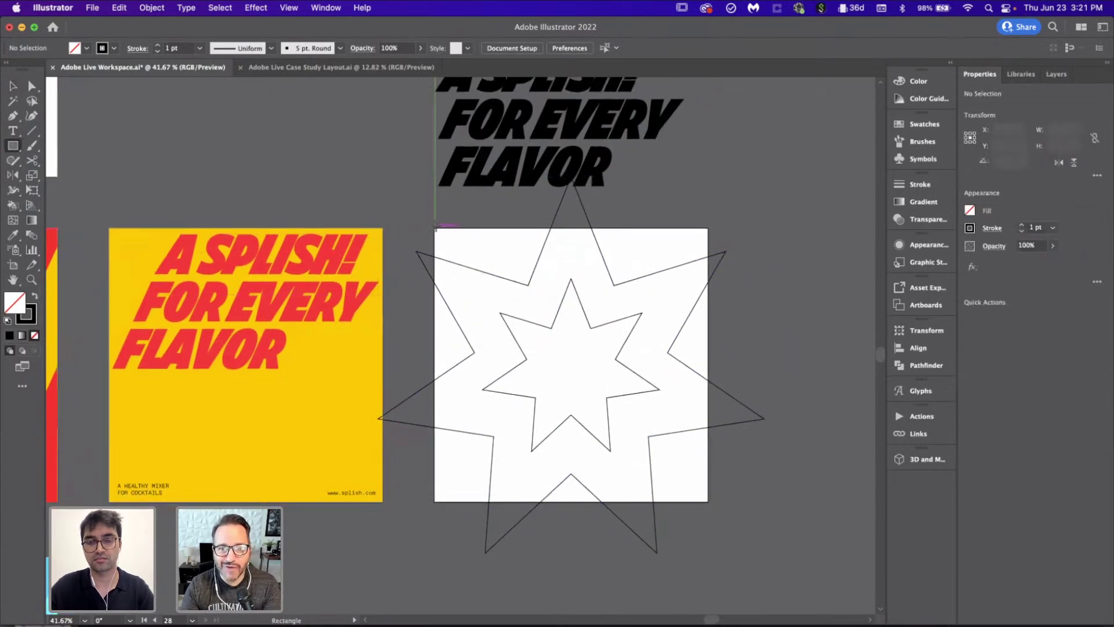
left_click_drag(435, 227, 708, 500)
scroll(708, 502, "down", 5)
key("v")
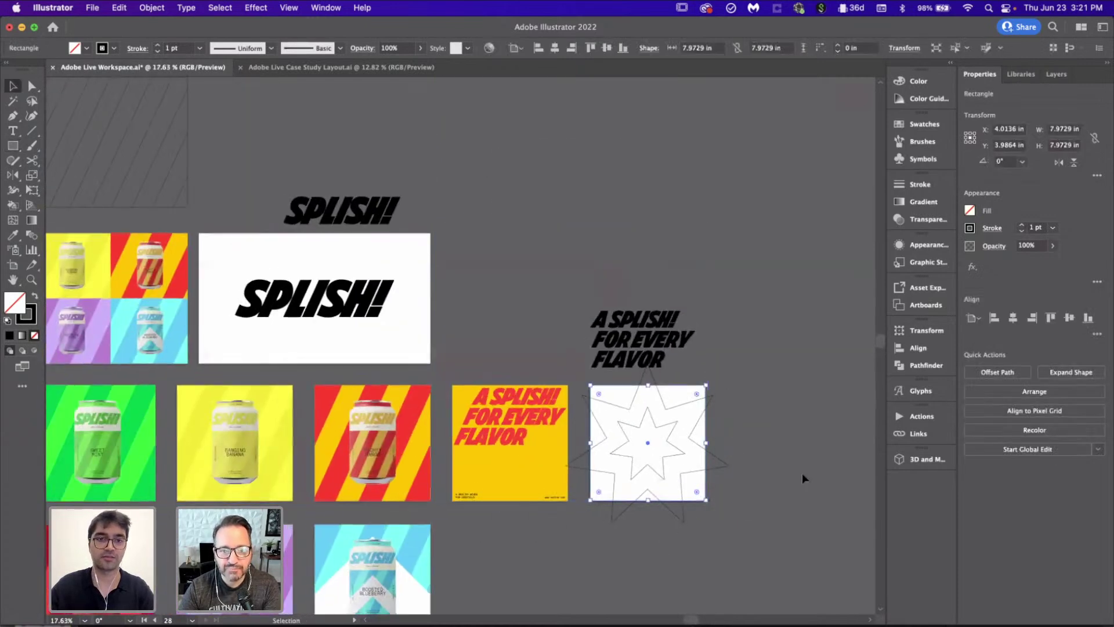
left_click(802, 472)
scroll(800, 471, "left", 6)
scroll(800, 472, "down", 2)
scroll(799, 472, "down", 2)
scroll(799, 471, "down", 2)
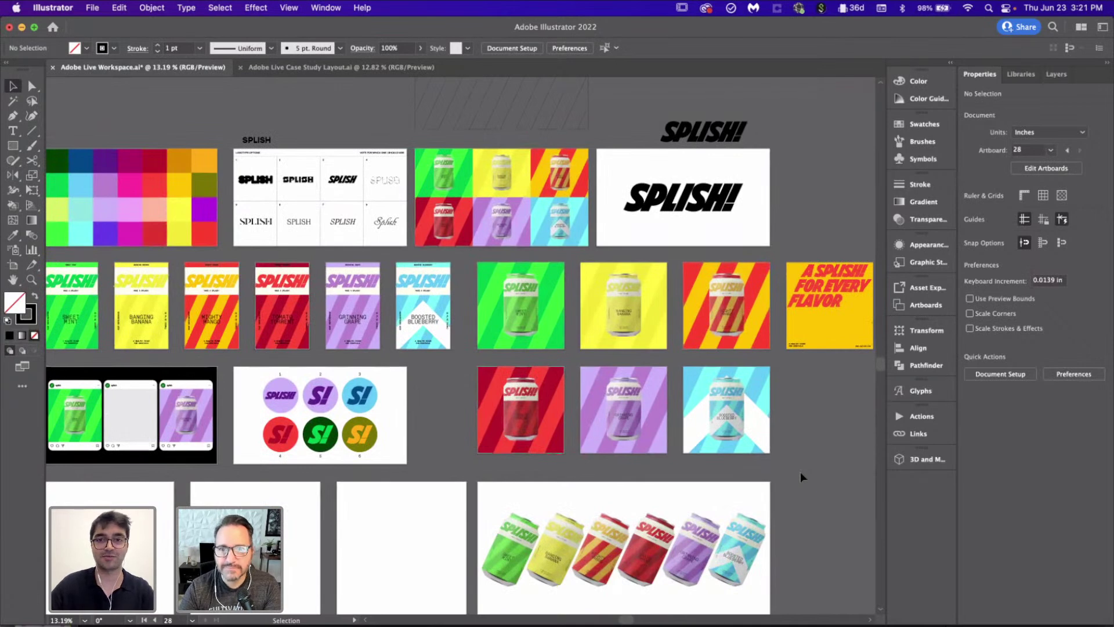
scroll(800, 472, "down", 2)
scroll(800, 471, "left", 1)
scroll(802, 477, "left", 4)
scroll(801, 477, "down", 1)
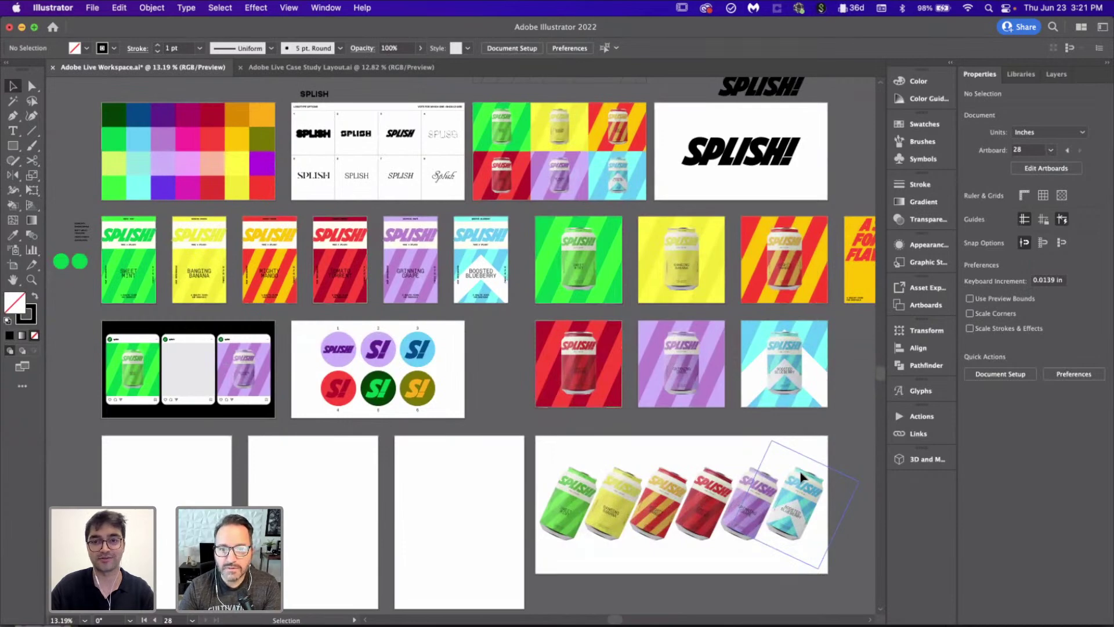
scroll(801, 476, "right", 4)
scroll(800, 475, "down", 2)
scroll(801, 475, "right", 14)
scroll(800, 475, "up", 3)
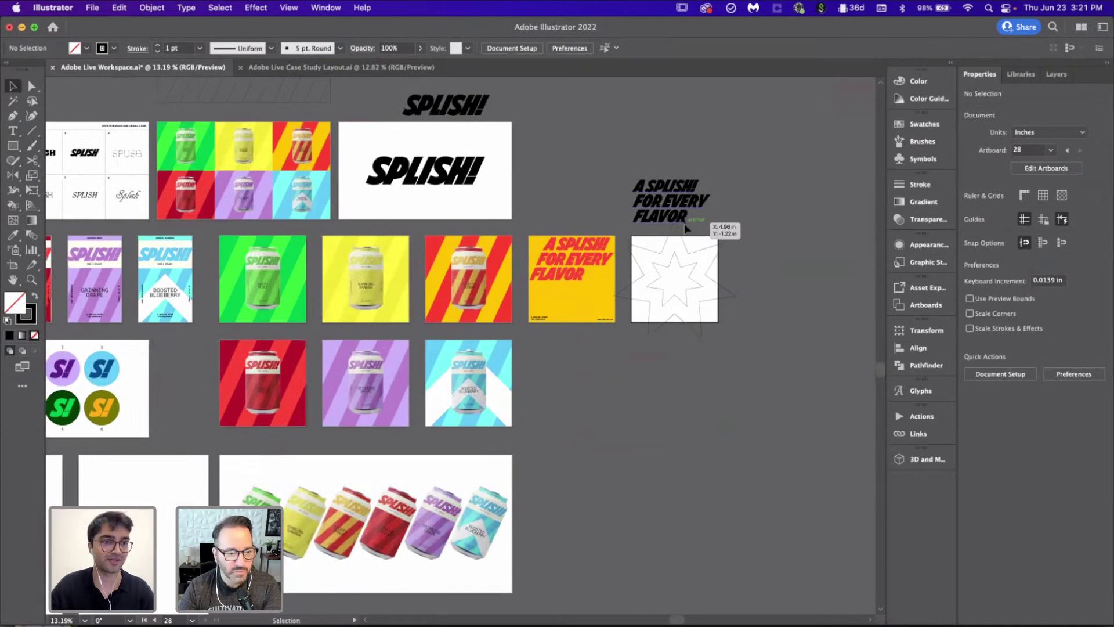
scroll(545, 472, "up", 10)
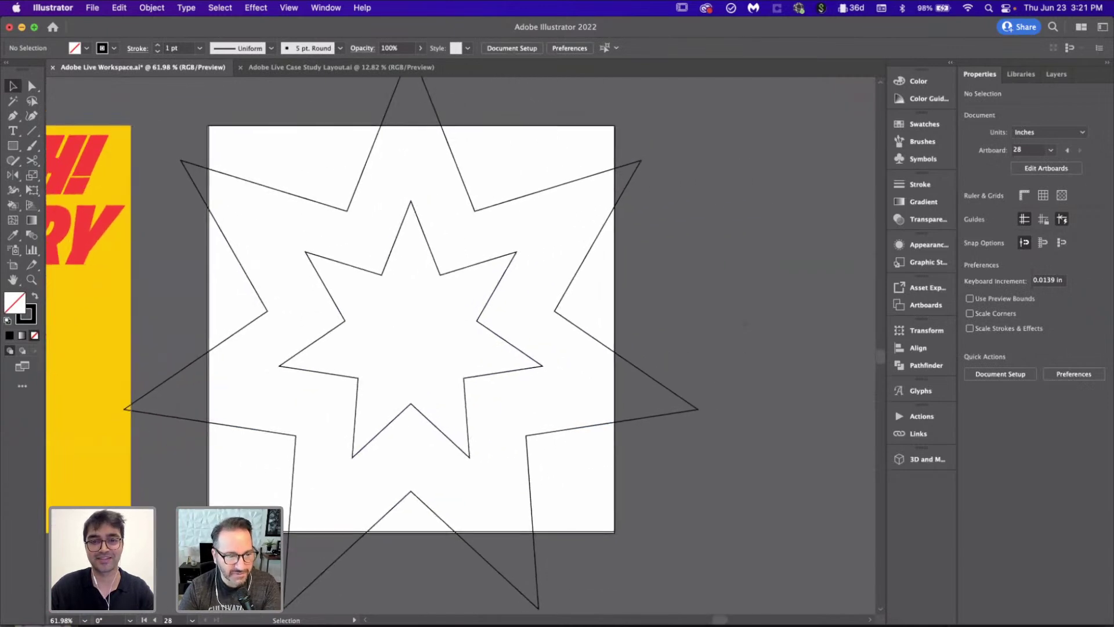
Step: Select the large outer star
key("m")
scroll(520, 377, "down", 3)
scroll(520, 377, "up", 3)
key("v")
left_click(641, 410)
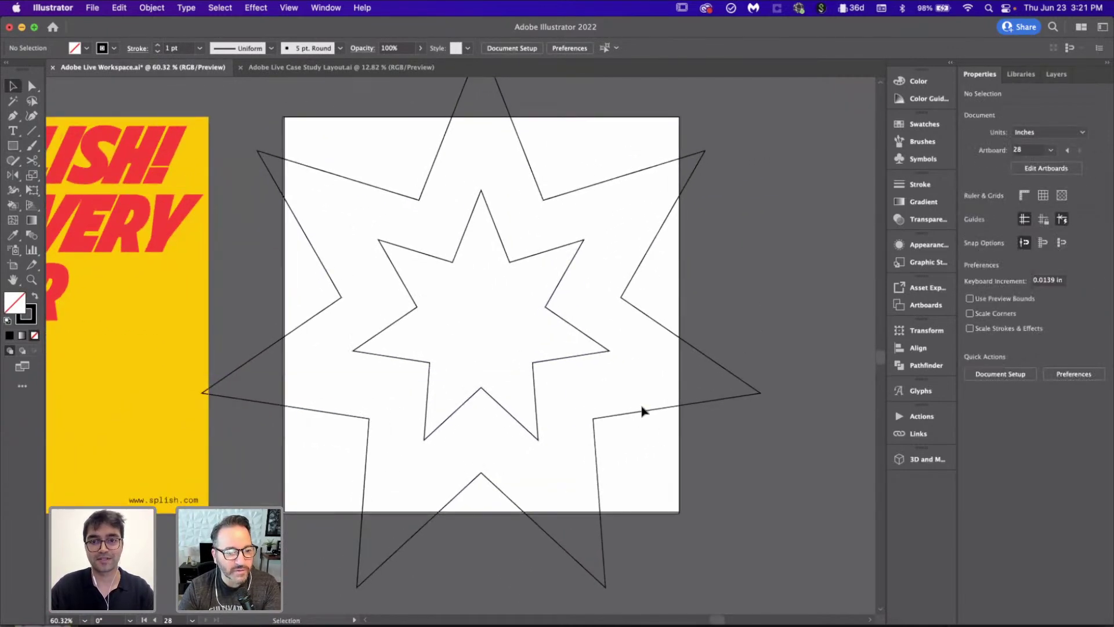
scroll(644, 413, "down", 5)
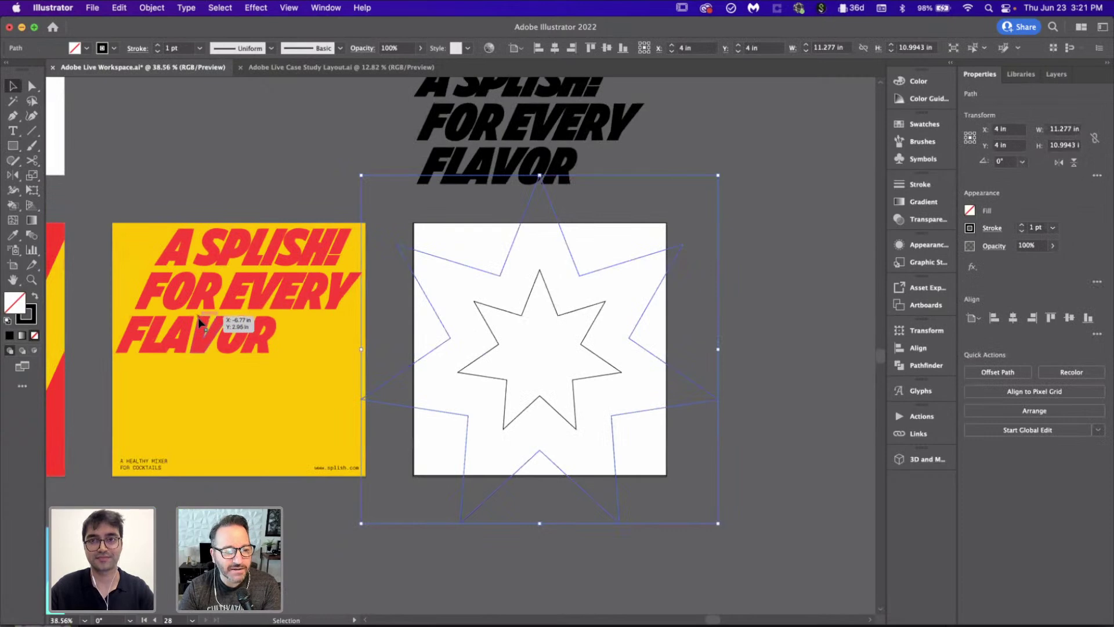
scroll(199, 323, "down", 8)
scroll(198, 318, "down", 2)
scroll(198, 318, "left", 2)
Step: Fill the large star with the palette yellow and the inner star with the yellow tile's colour
key("i")
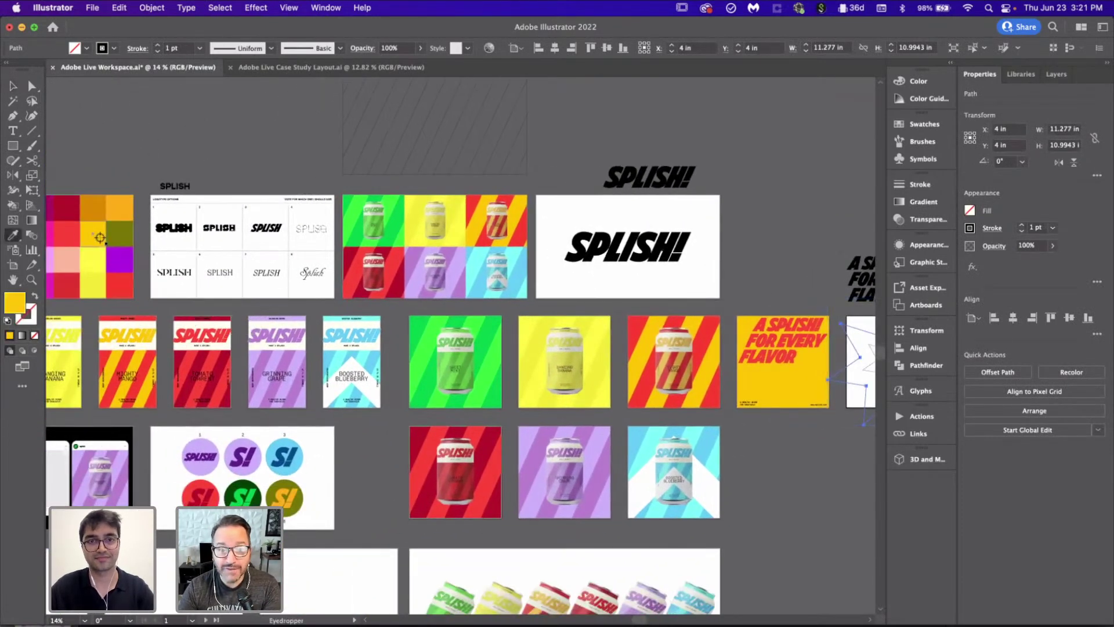
left_click(100, 237)
scroll(100, 238, "right", 3)
key("v")
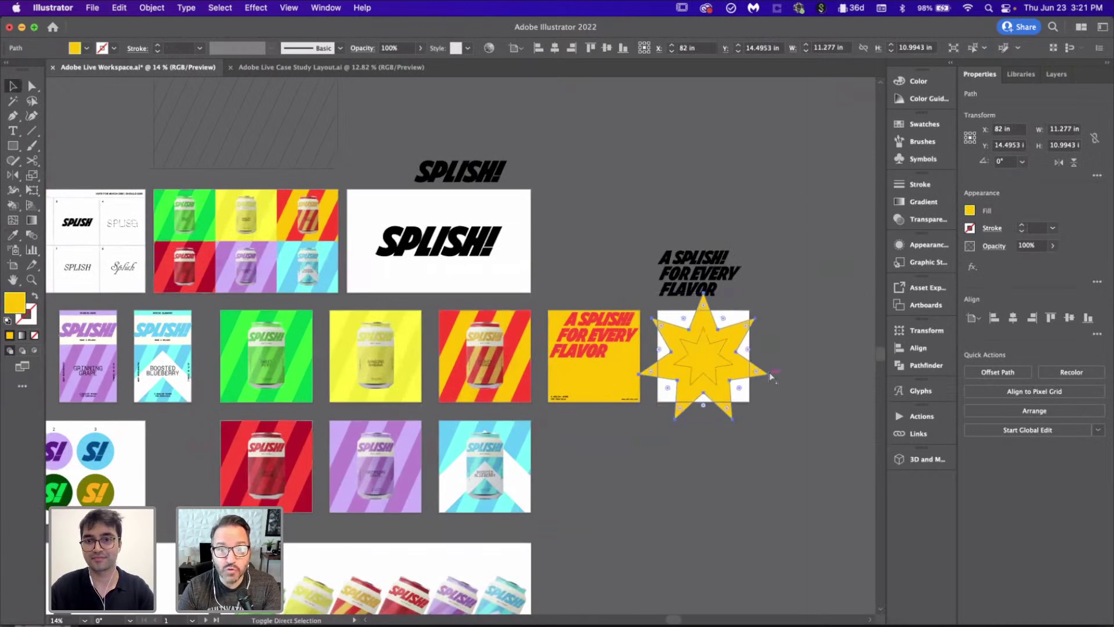
left_click(719, 374)
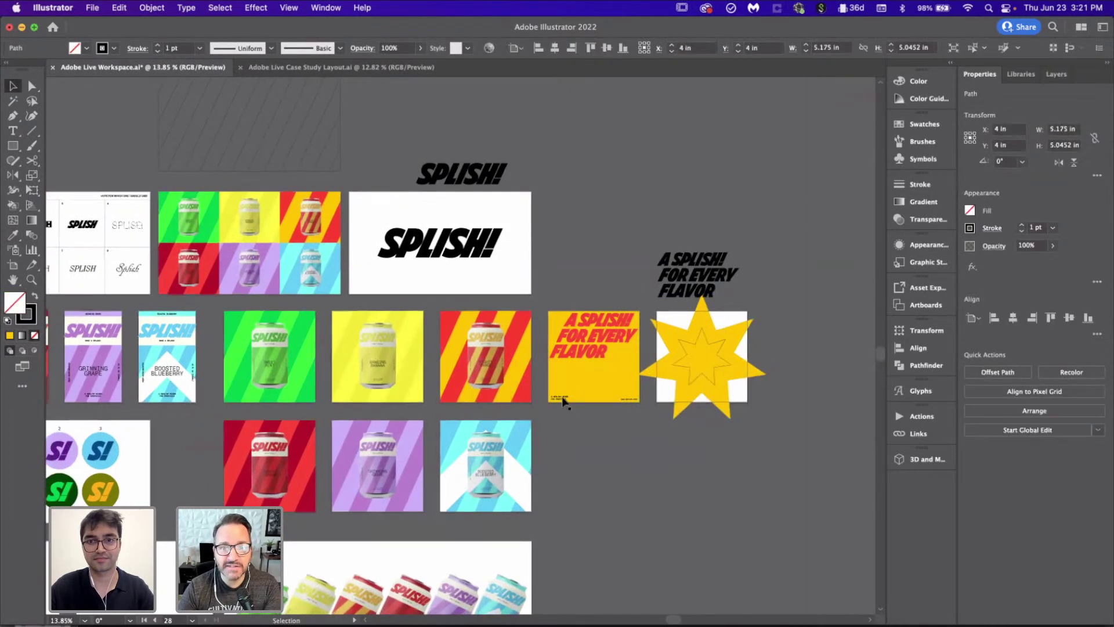
scroll(562, 400, "down", 2)
key("i")
left_click(561, 390)
Step: Select the rectangle framing the starburst square and nudge it slightly
scroll(478, 370, "right", 4)
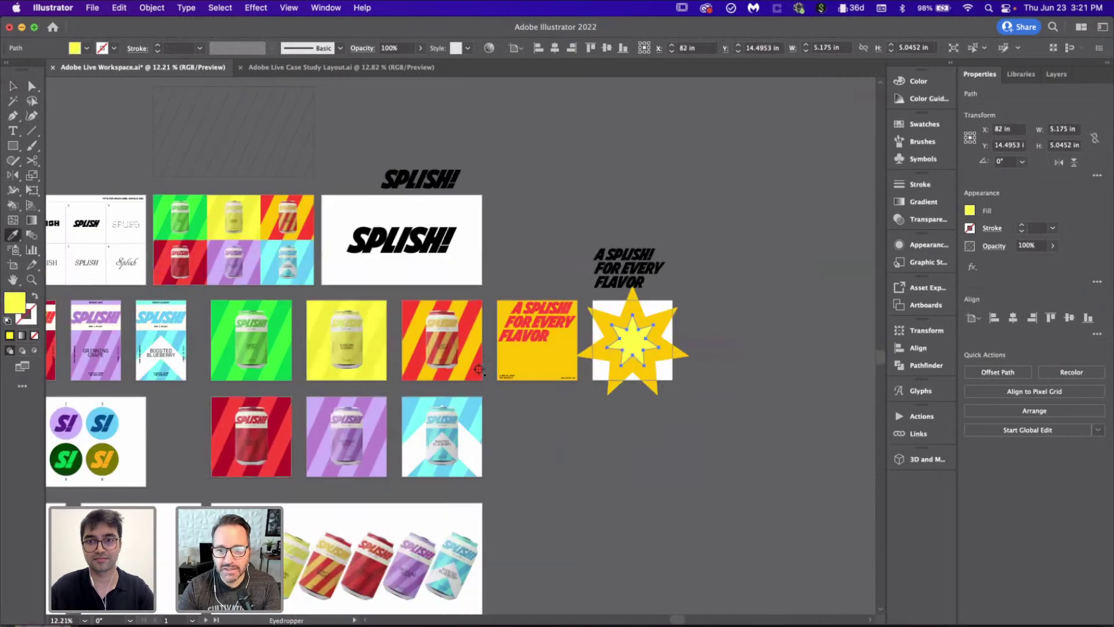
key("v")
scroll(643, 471, "up", 3)
left_click(727, 392)
scroll(726, 392, "up", 3)
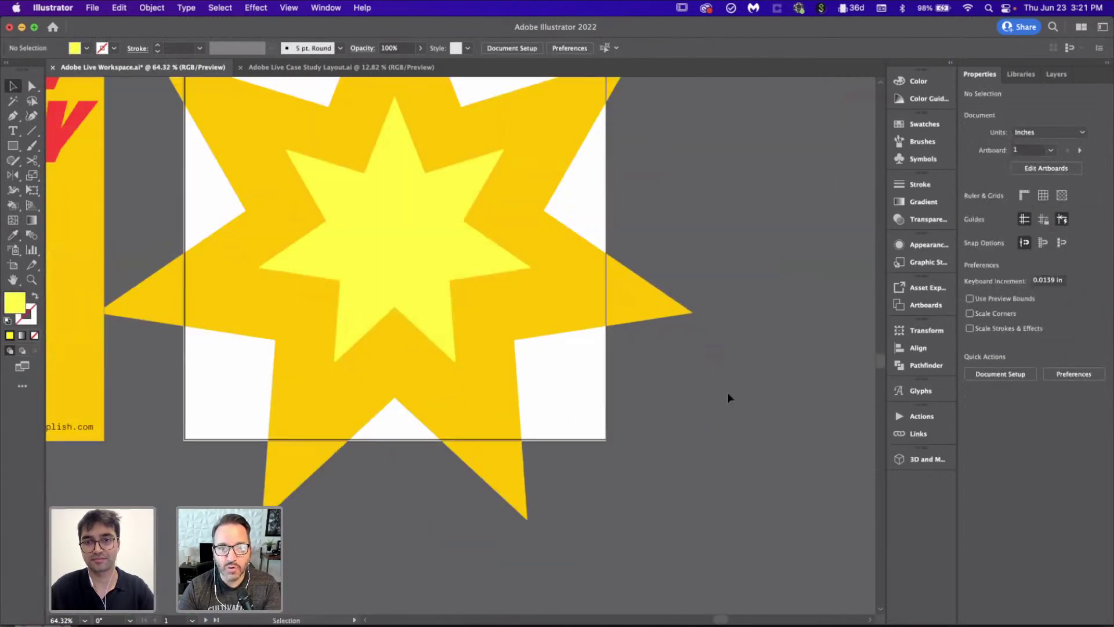
scroll(591, 483, "up", 1)
left_click(615, 479)
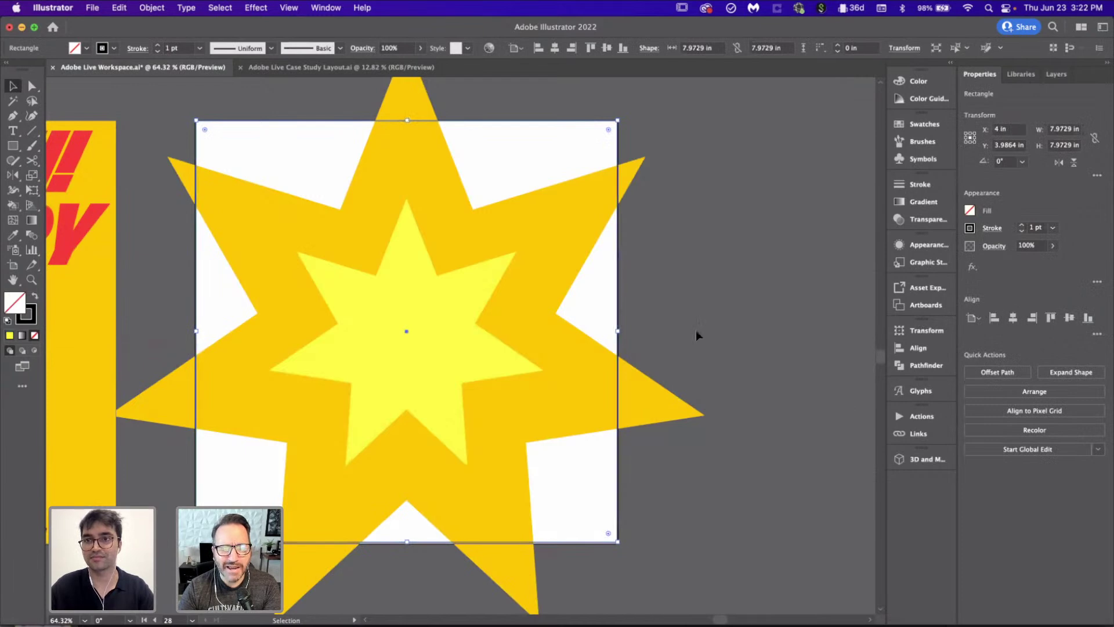
scroll(695, 329, "down", 2)
left_click_drag(612, 503, 619, 505)
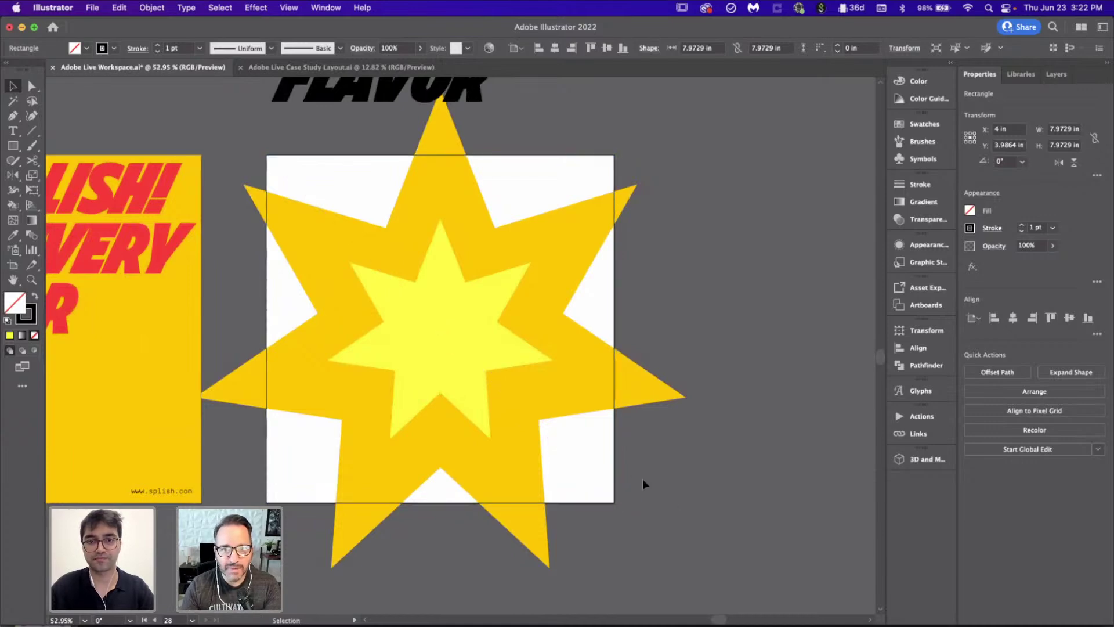
left_click(643, 481)
Step: Copy the yellow headline background onto the starburst square, recolour it light yellow, and centre it
left_click(129, 396)
left_click_drag(129, 394, 557, 432)
key("i")
left_click(488, 323)
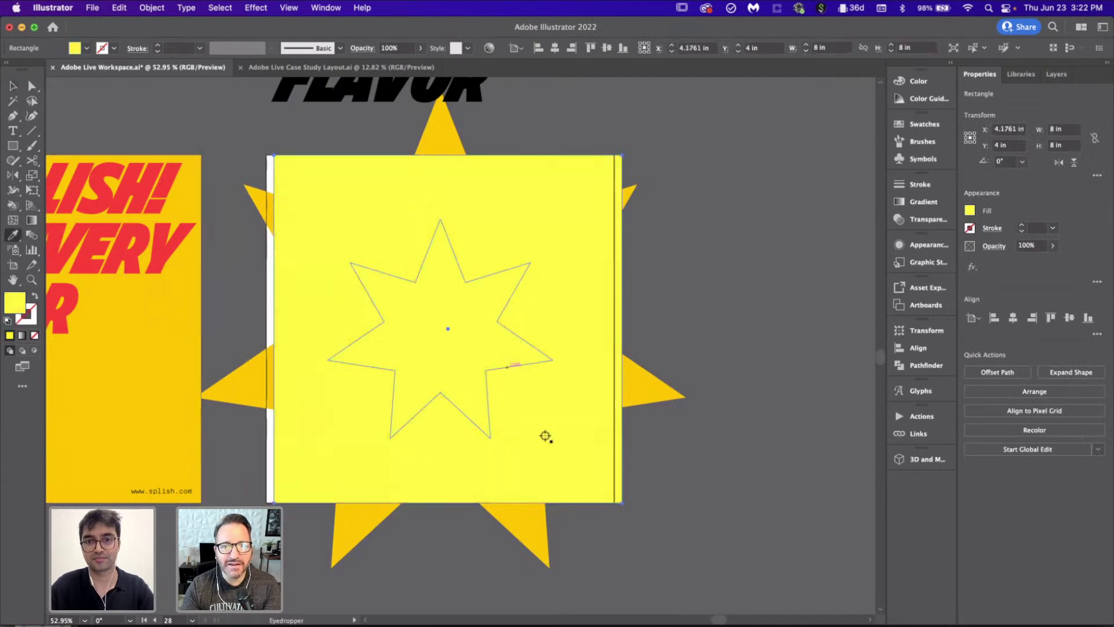
key("super+shift+bracketleft")
key("v")
left_click(731, 462)
left_click(581, 453)
left_click(1013, 316)
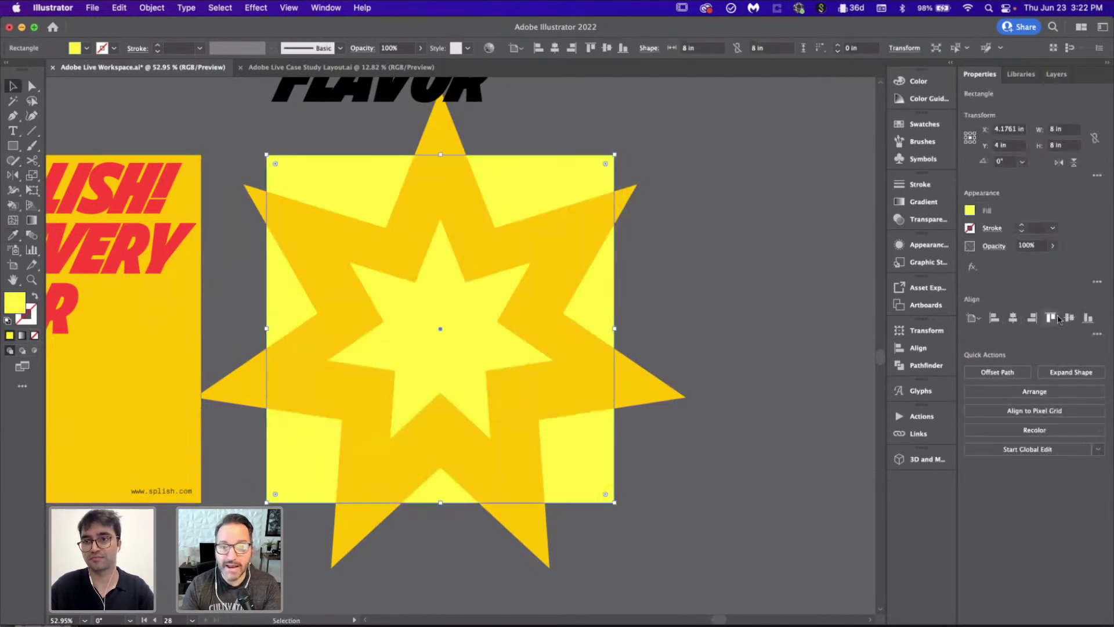
left_click(778, 415)
Step: Bring the background square to the front and clip all starburst artwork to it
scroll(777, 416, "down", 1)
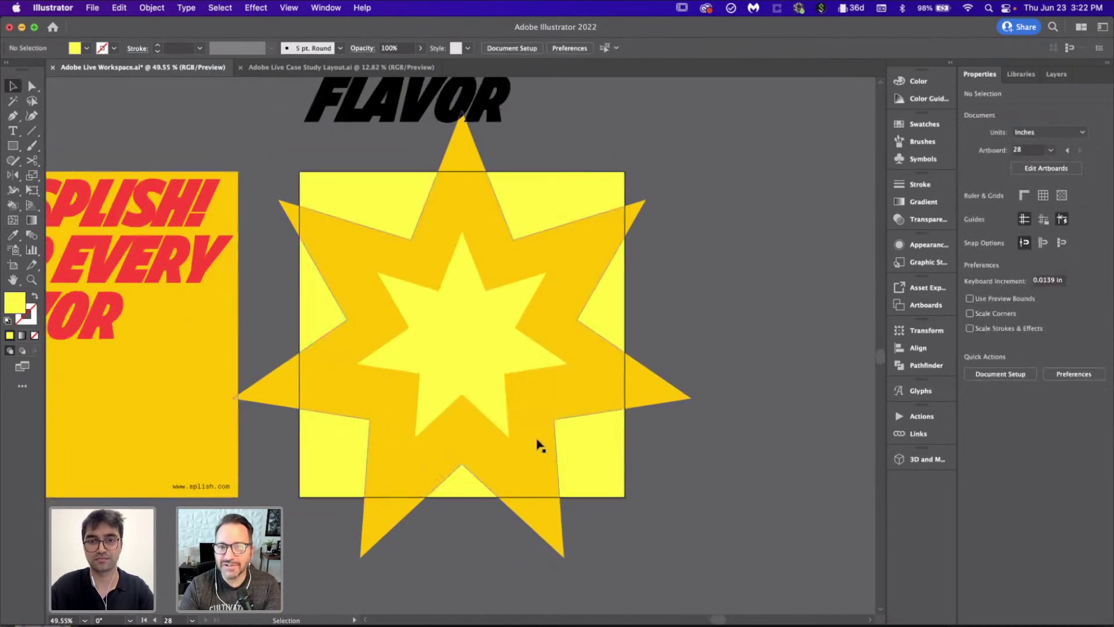
key("a")
key("super+shift+bracketright")
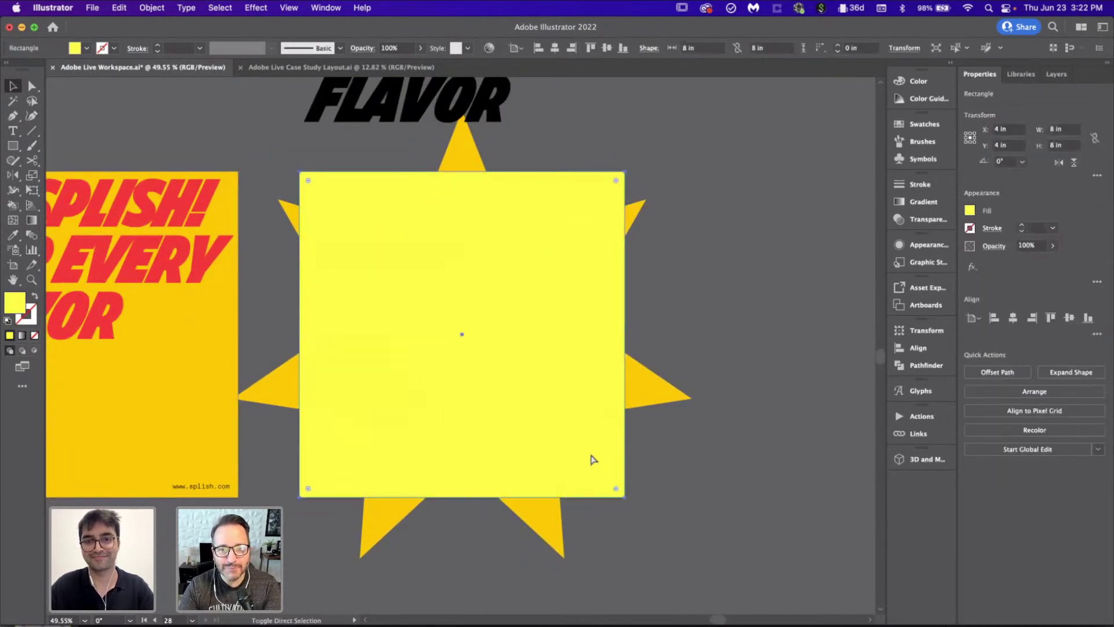
left_click(700, 304)
key("super+a")
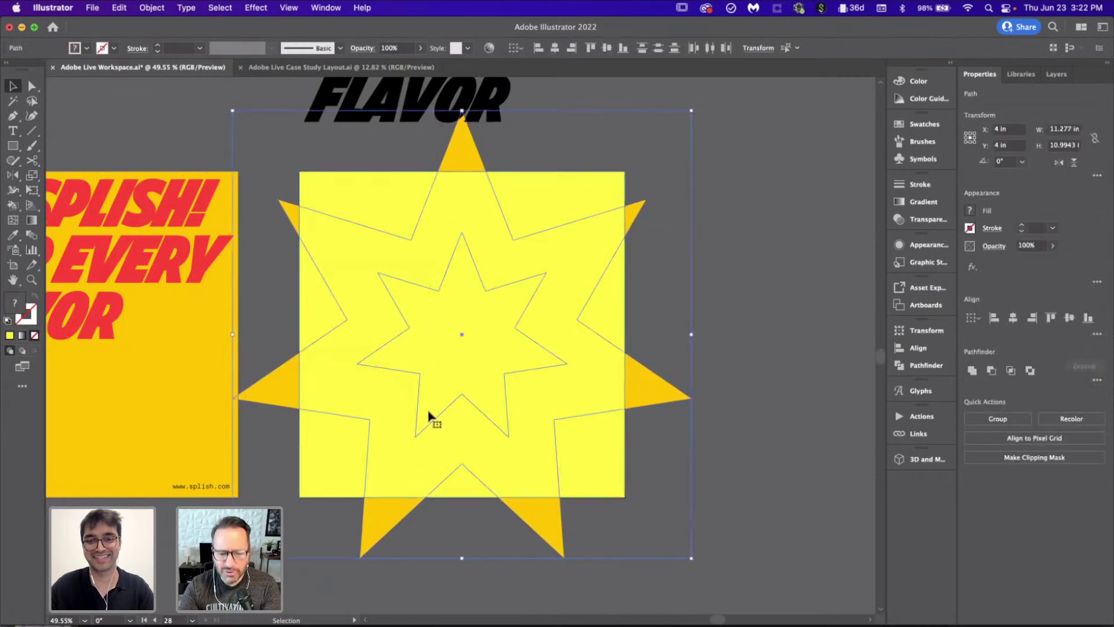
key("super+7")
left_click(781, 398)
scroll(376, 365, "left", 5)
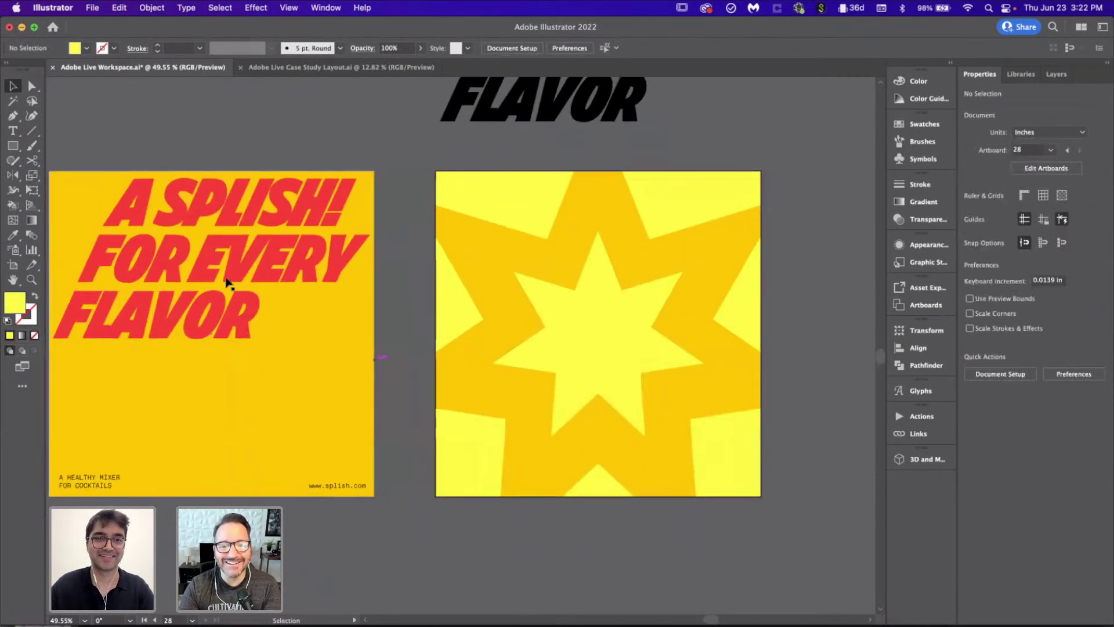
left_click(110, 473)
key("a")
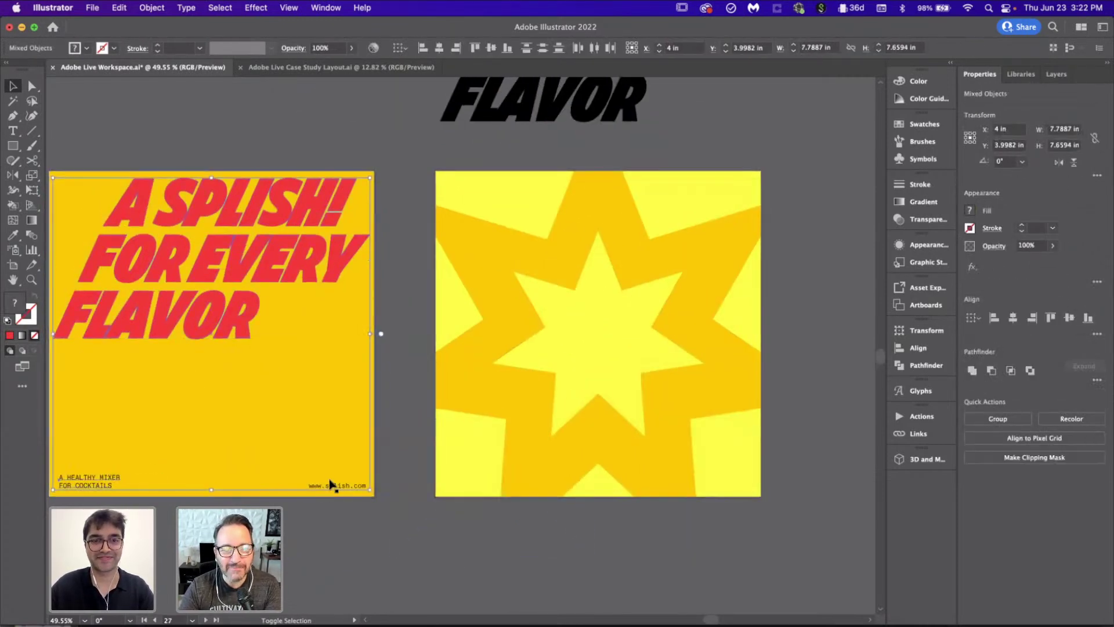
left_click(640, 397, "shift")
scroll(640, 397, "right", 5)
key("v")
Step: Paste the copied text in place onto the starburst square and deselect it
key("super+shift+v")
left_click(796, 372)
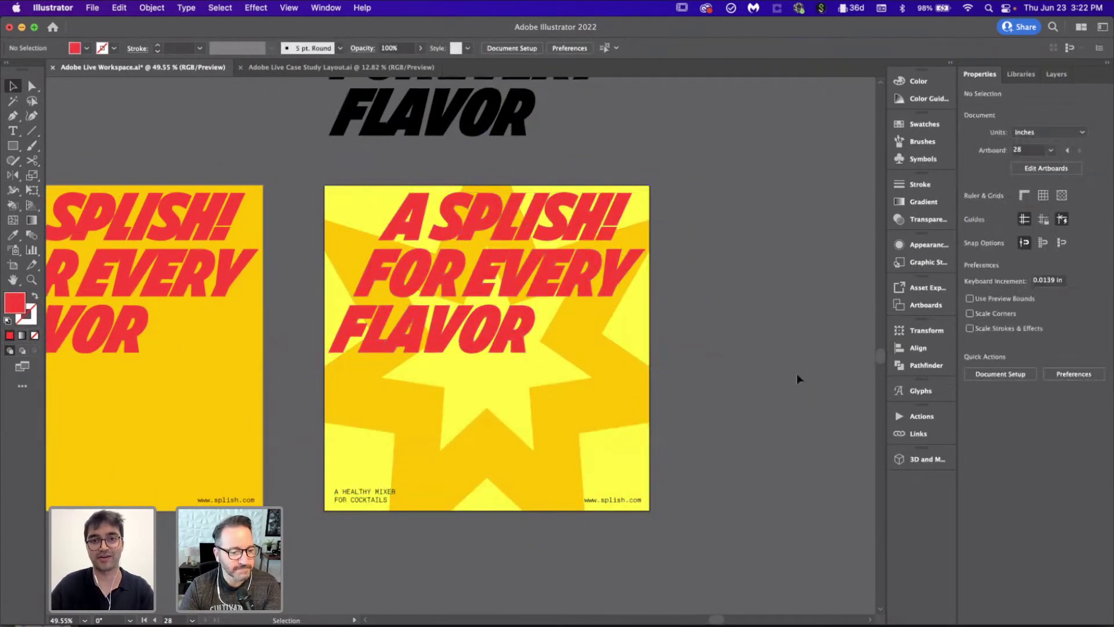
scroll(796, 374, "down", 2)
scroll(711, 364, "left", 5)
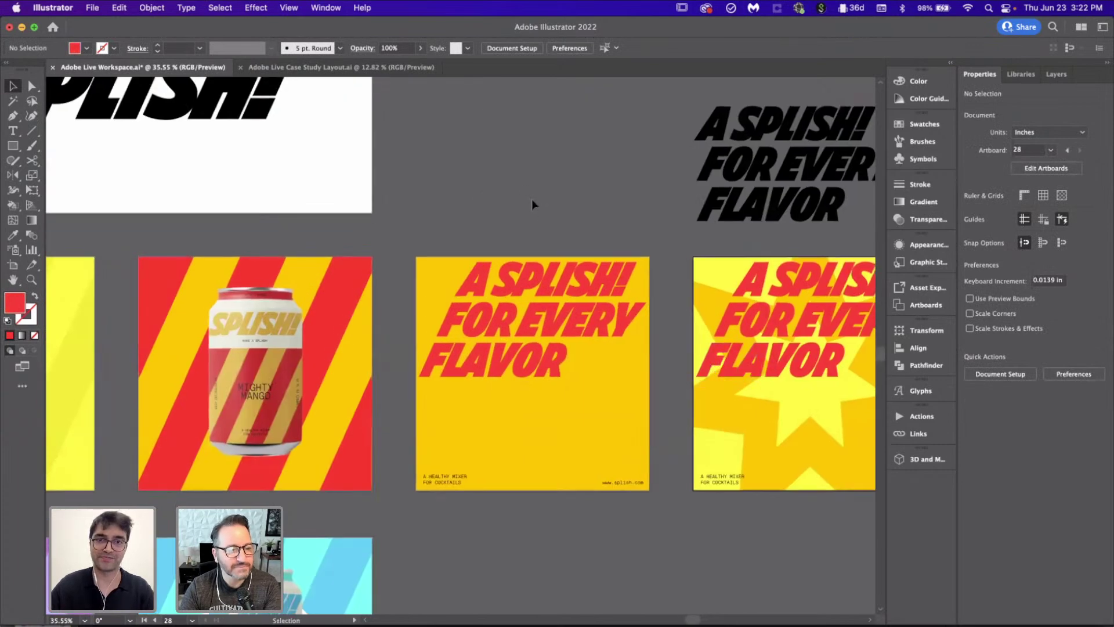
scroll(531, 200, "down", 1)
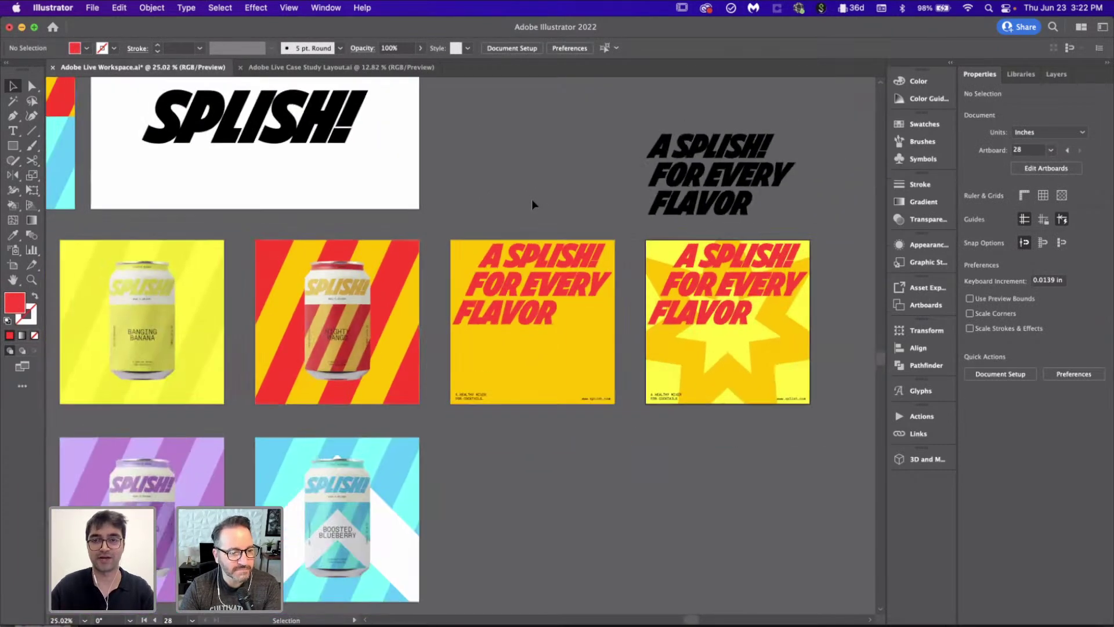
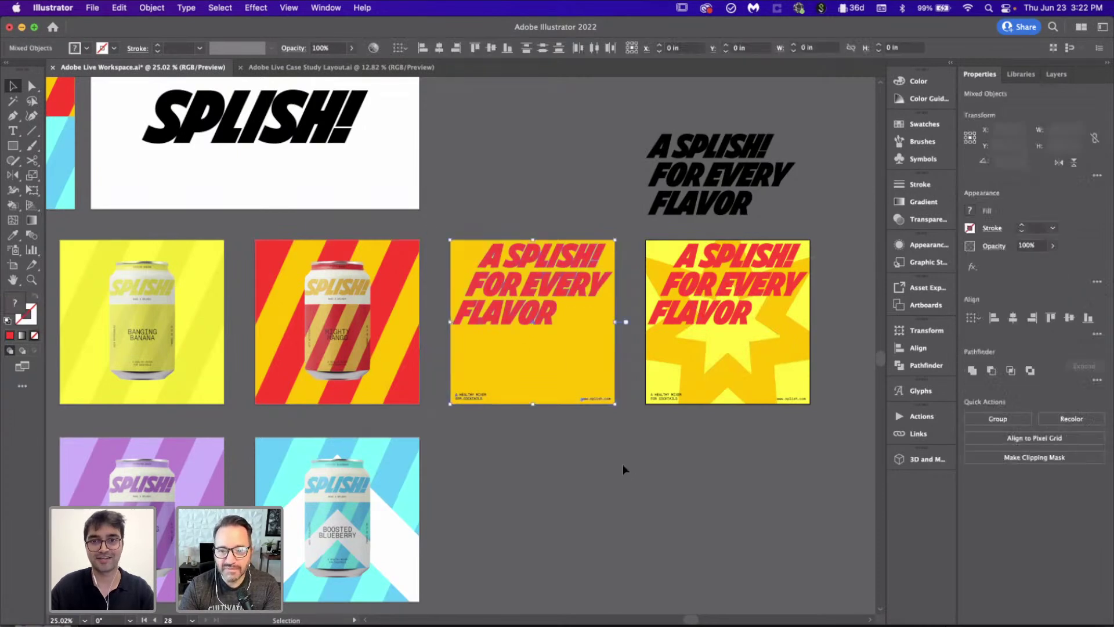
Step: Paste the yellow 'A SPLISH! FOR EVERY FLAVOR' artwork and move it toward the empty middle post
scroll(573, 485, "down", 2)
scroll(329, 395, "left", 5)
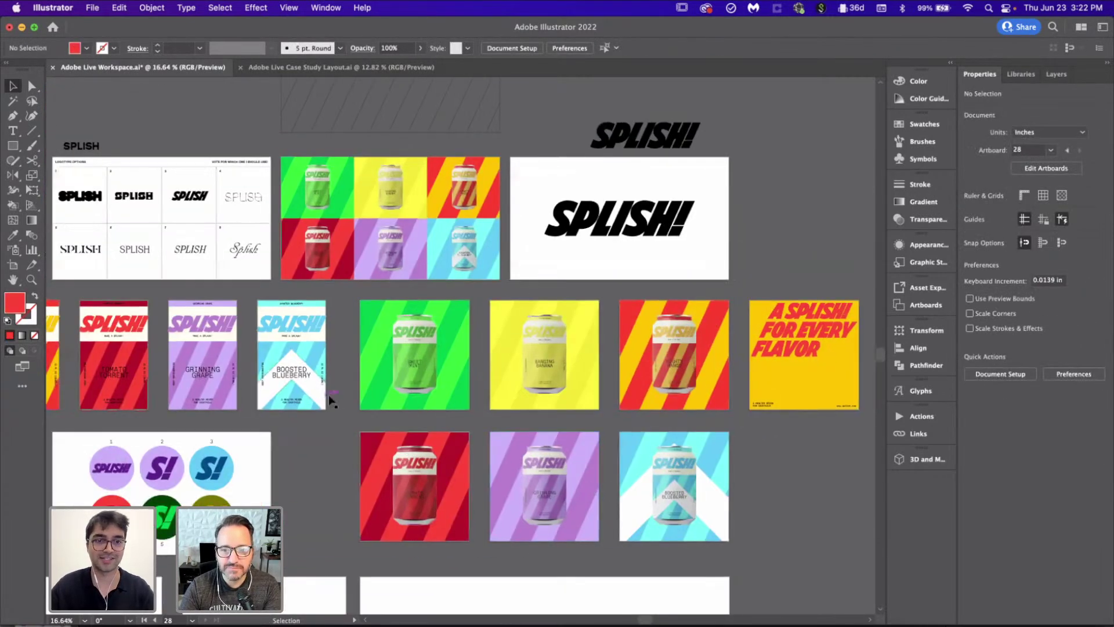
scroll(328, 395, "down", 3)
scroll(329, 399, "up", 3)
scroll(445, 353, "up", 2)
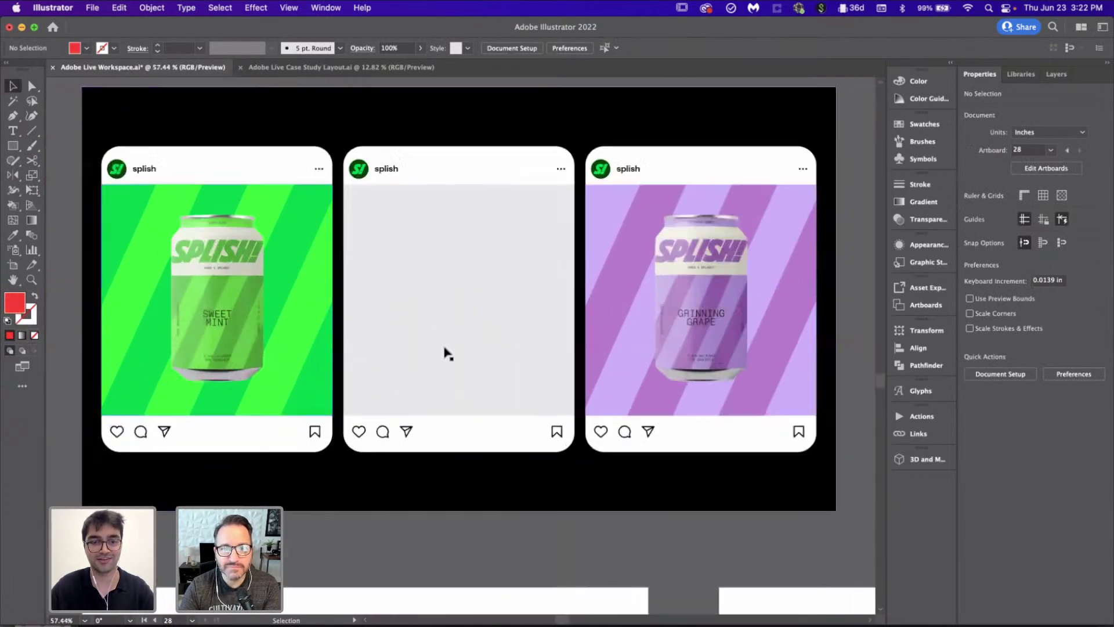
key("cmd+v")
scroll(534, 404, "down", 1)
scroll(534, 401, "down", 3)
left_click_drag(534, 400, 533, 401)
scroll(534, 401, "up", 5)
Step: Scale the yellow artwork down and snap its corners to the middle post's edges
scroll(533, 405, "right", 2)
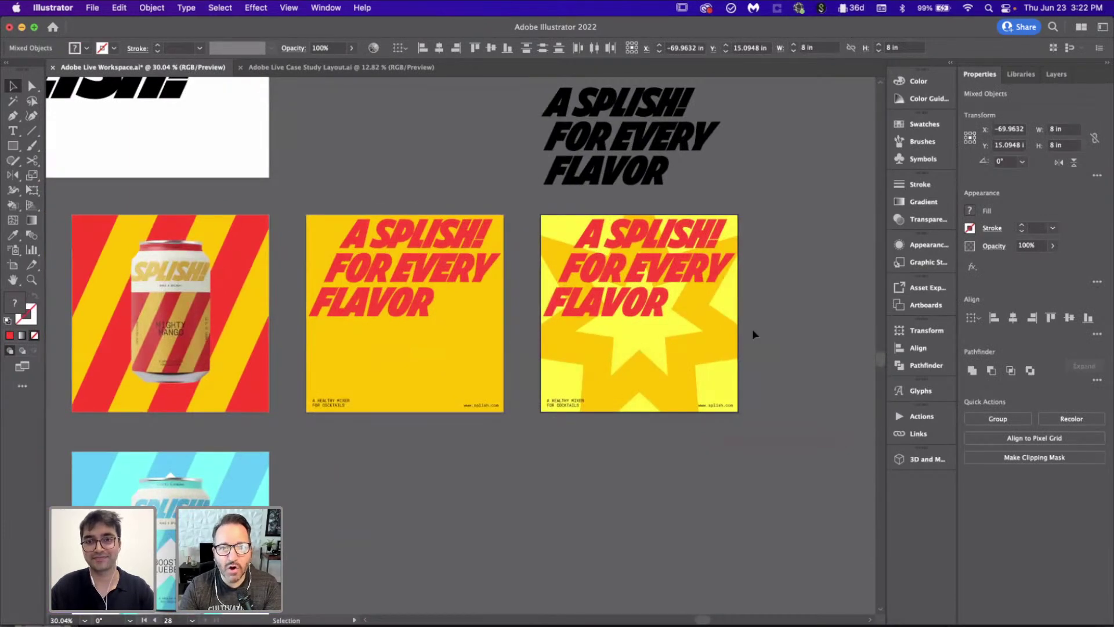
scroll(654, 350, "down", 3)
scroll(654, 351, "left", 5)
scroll(653, 351, "up", 1)
scroll(391, 412, "left", 3)
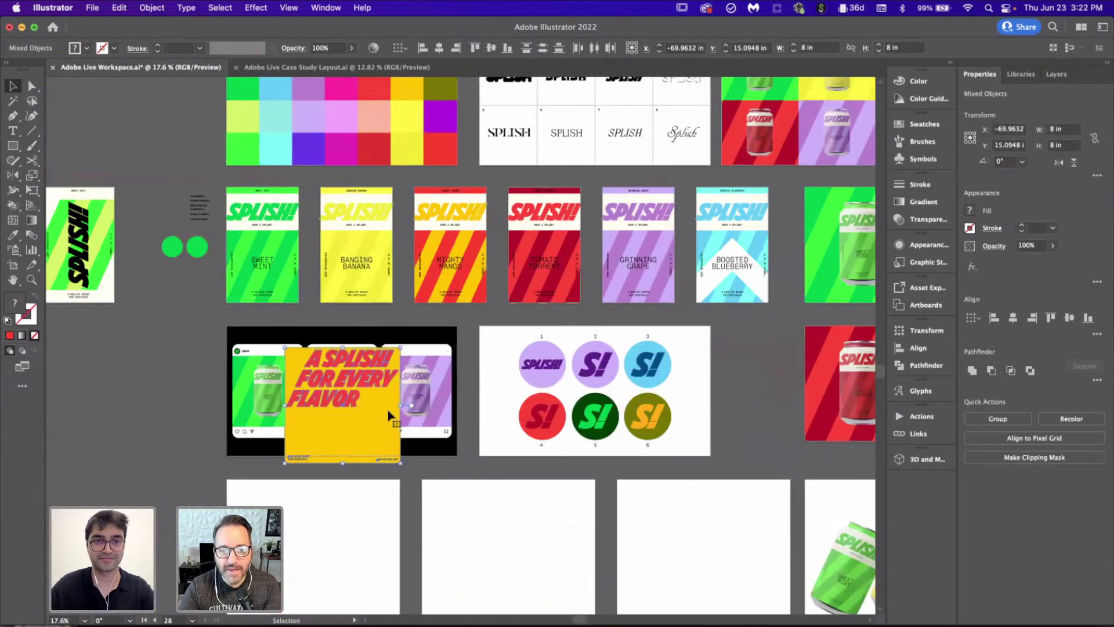
scroll(391, 413, "up", 6)
left_click_drag(607, 568, 472, 479)
left_click_drag(196, 159, 225, 186)
scroll(338, 203, "up", 10)
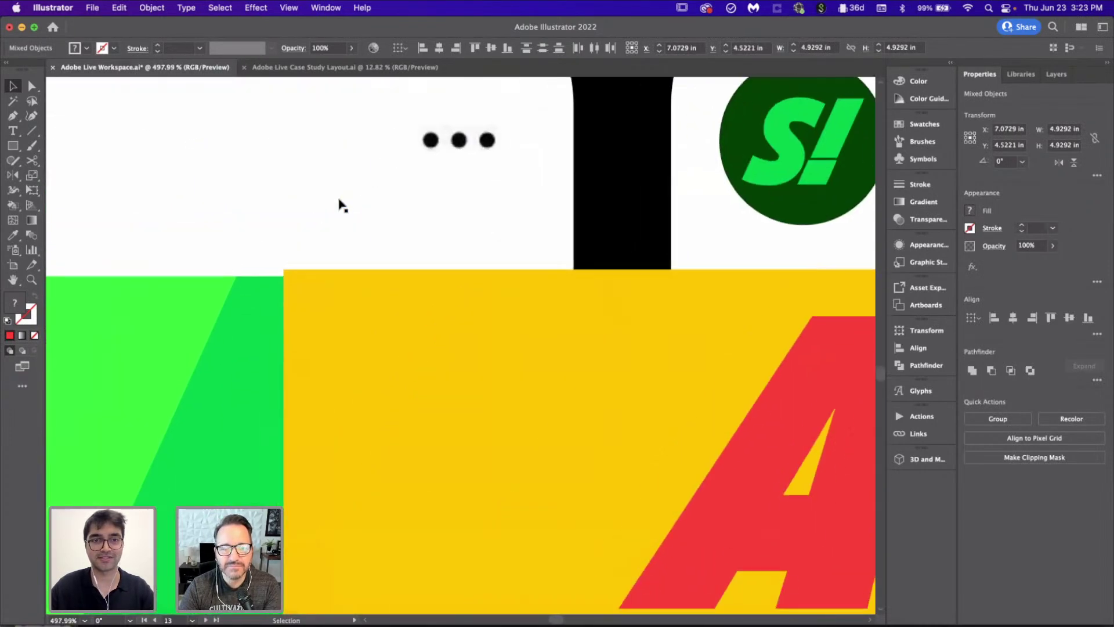
scroll(339, 200, "up", 5)
left_click_drag(286, 274, 301, 293)
scroll(300, 293, "down", 14)
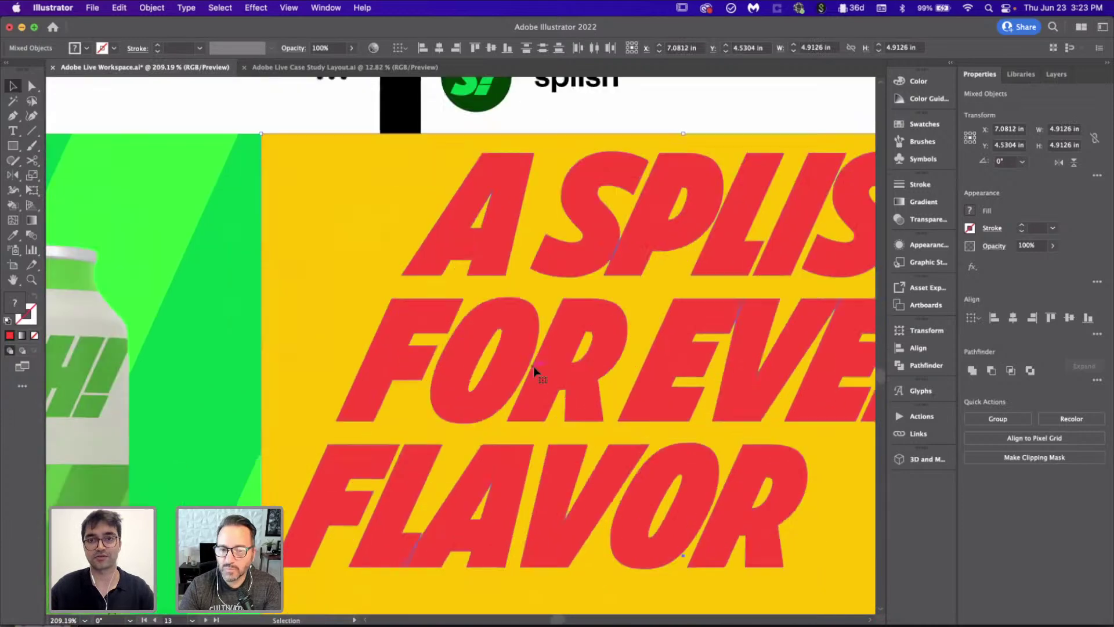
scroll(534, 367, "down", 5)
scroll(534, 366, "right", 3)
scroll(649, 402, "up", 10)
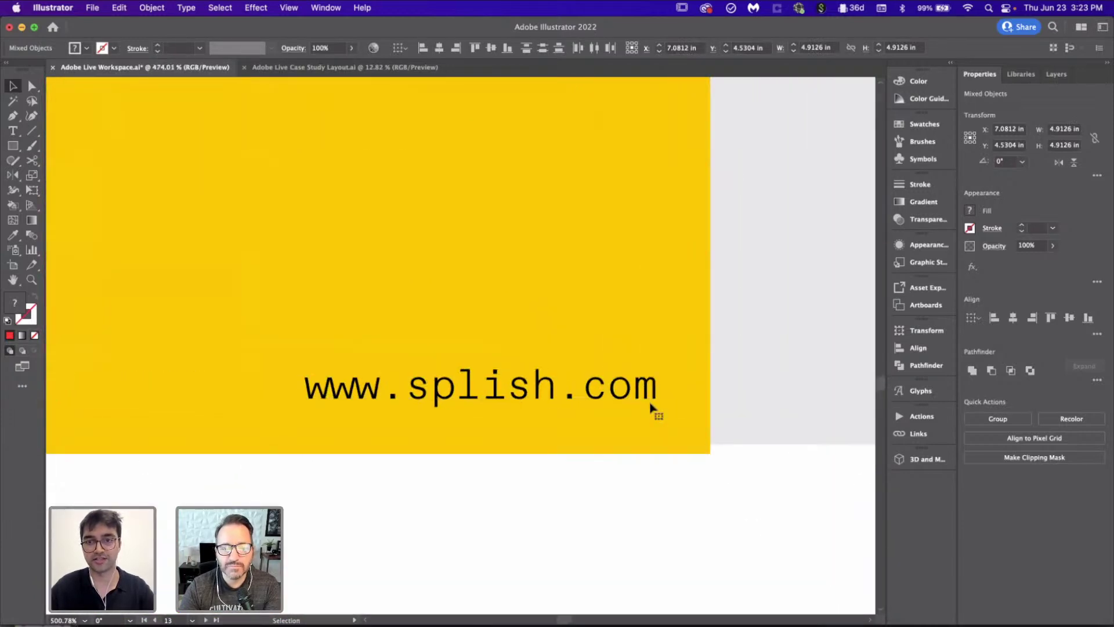
left_click_drag(699, 475, 684, 471)
scroll(683, 472, "down", 8)
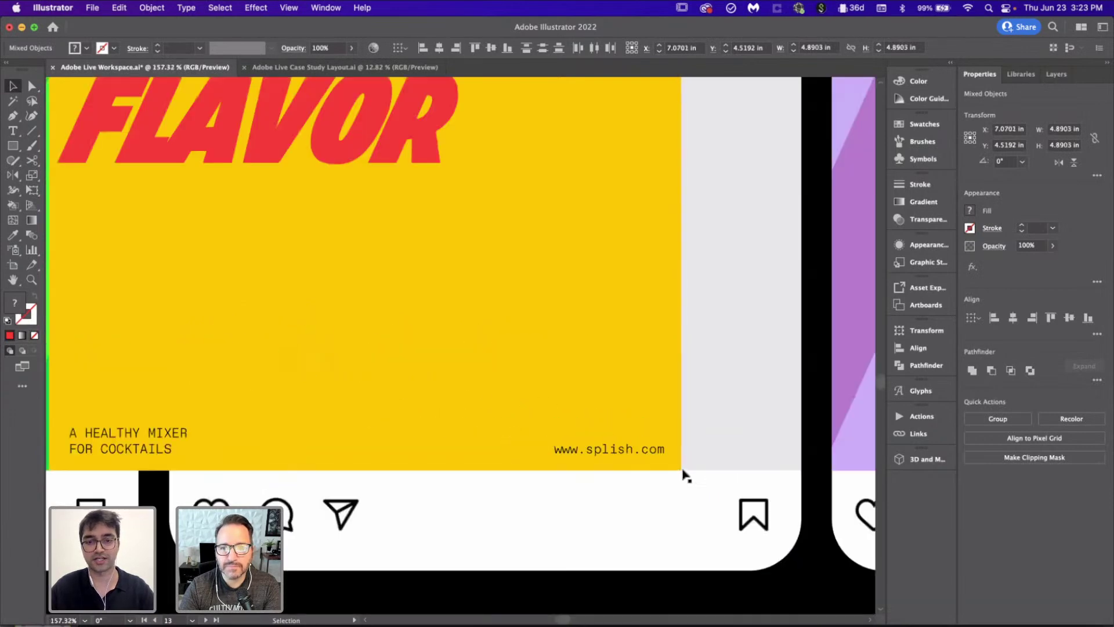
Step: Deselect the artwork and select the social mockup's black background rectangle
key("v")
scroll(572, 386, "down", 3)
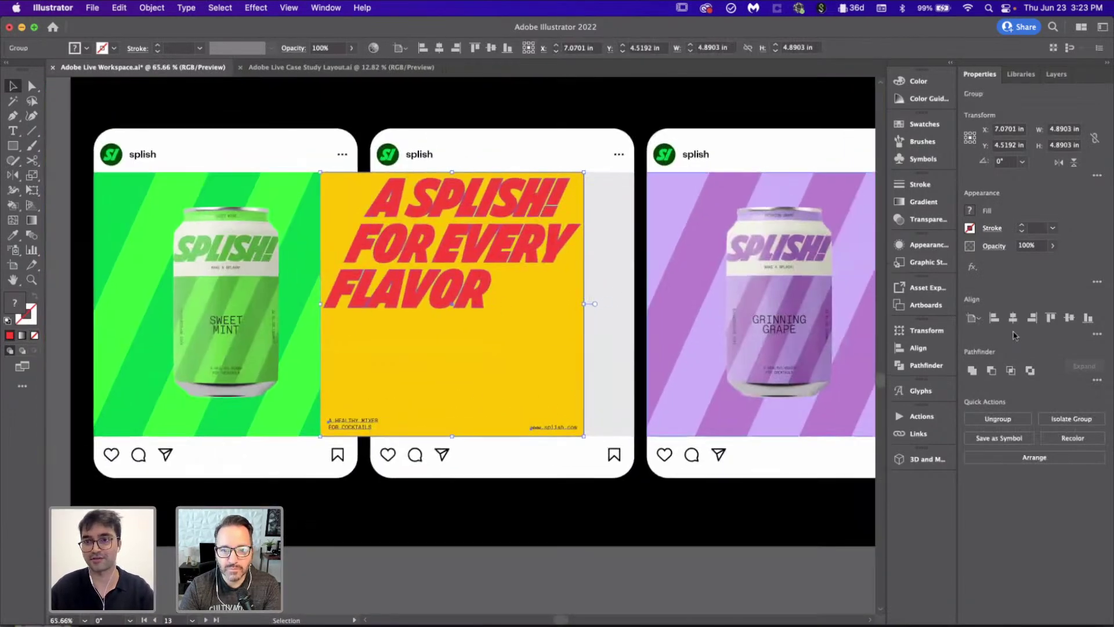
scroll(601, 459, "down", 2)
left_click(603, 460)
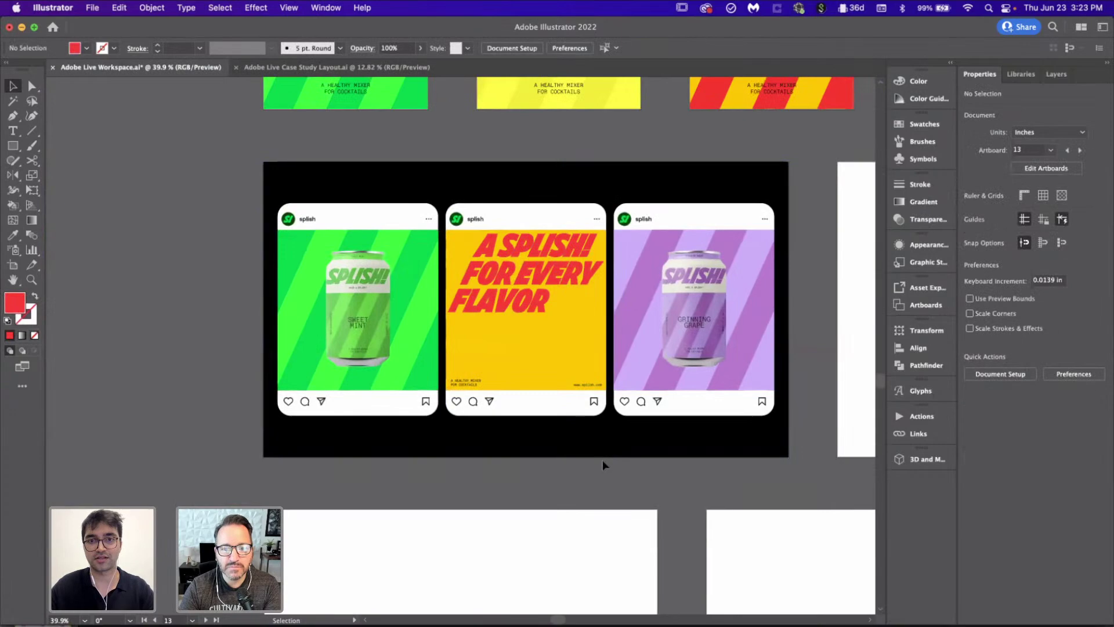
scroll(602, 460, "down", 2)
scroll(603, 460, "right", 3)
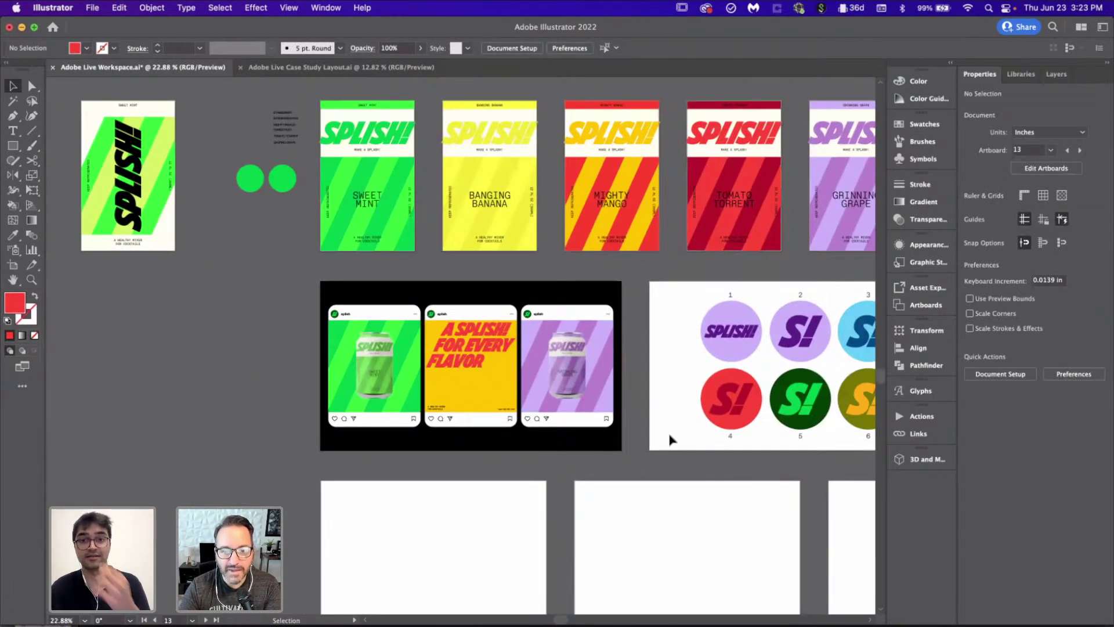
scroll(670, 439, "right", 3)
scroll(670, 439, "up", 2)
scroll(424, 322, "up", 2)
left_click(423, 322)
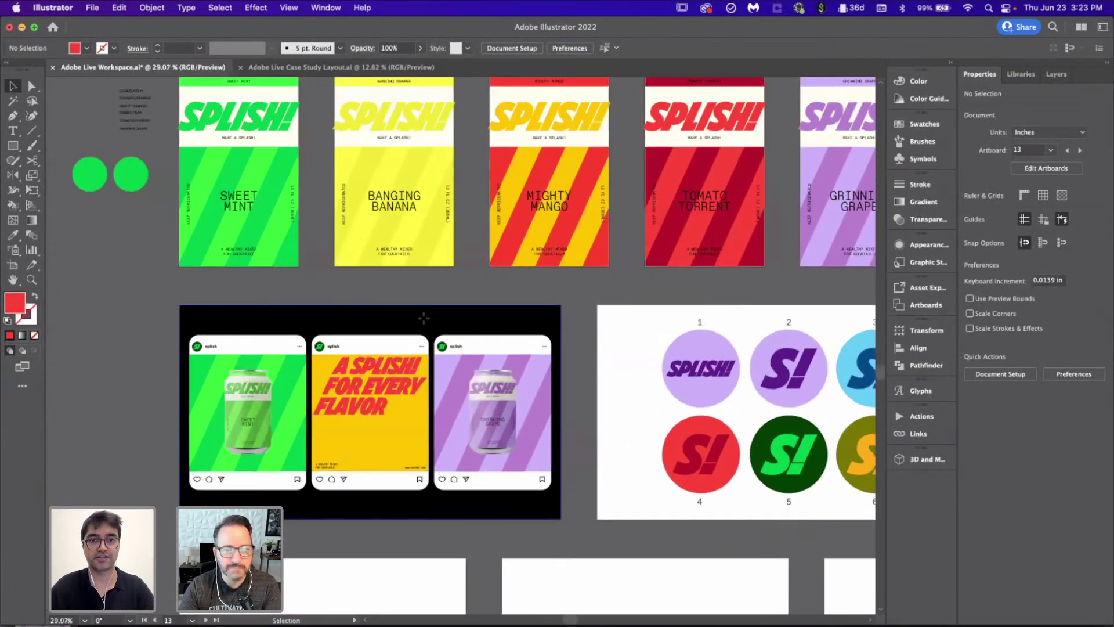
scroll(424, 322, "down", 2)
scroll(429, 319, "up", 2)
Step: Try magenta, lavender, light blue, pale green, bright green and purple fills on the mockup background
key("i")
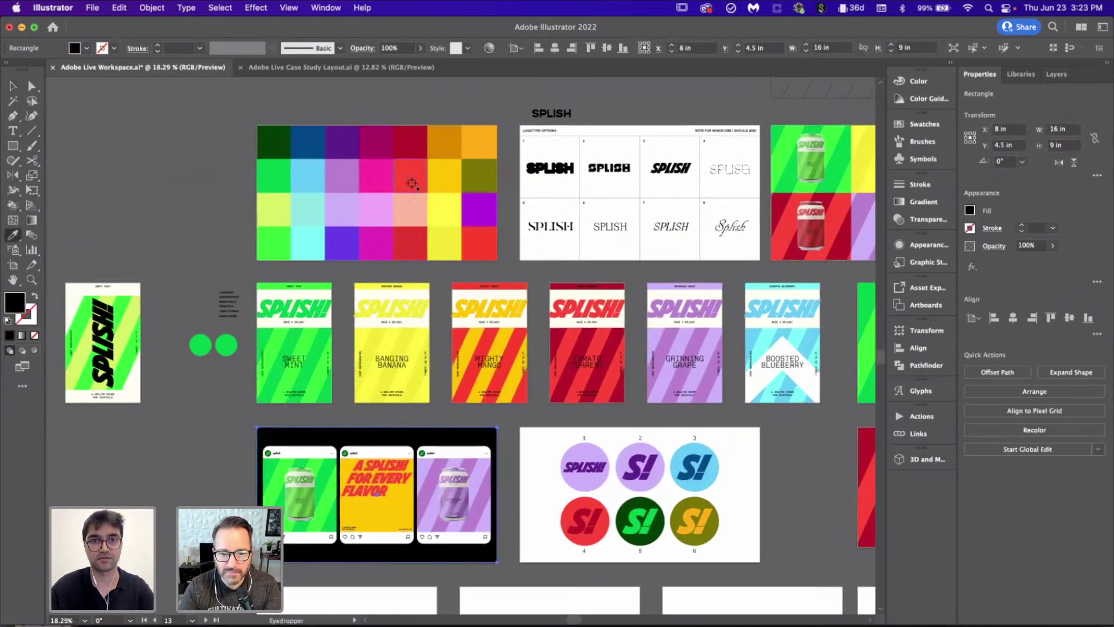
left_click(412, 148)
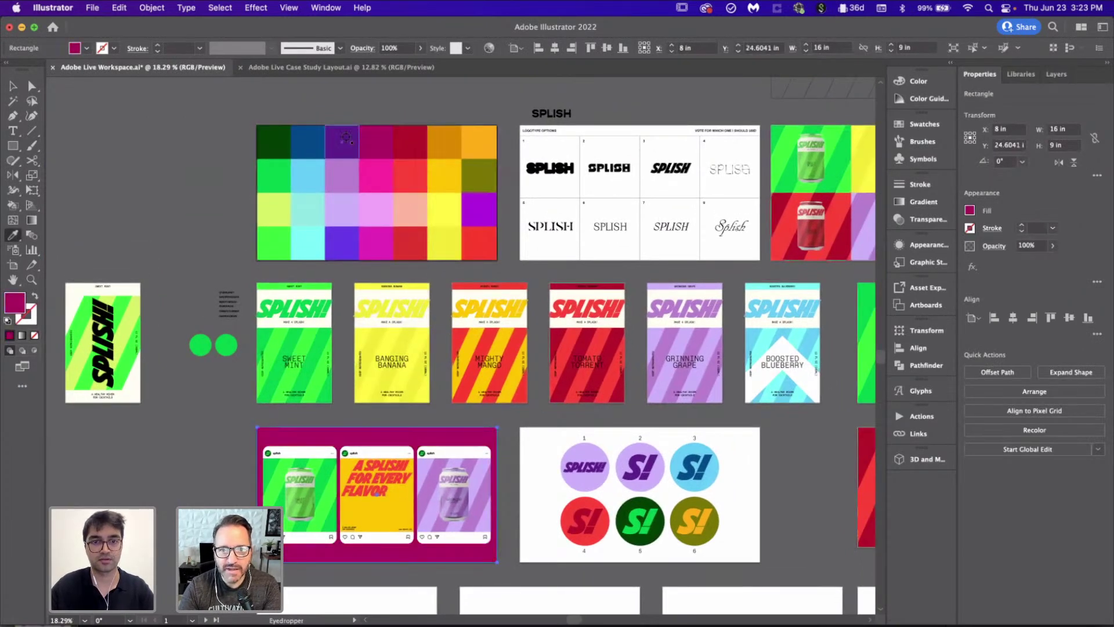
left_click(350, 170)
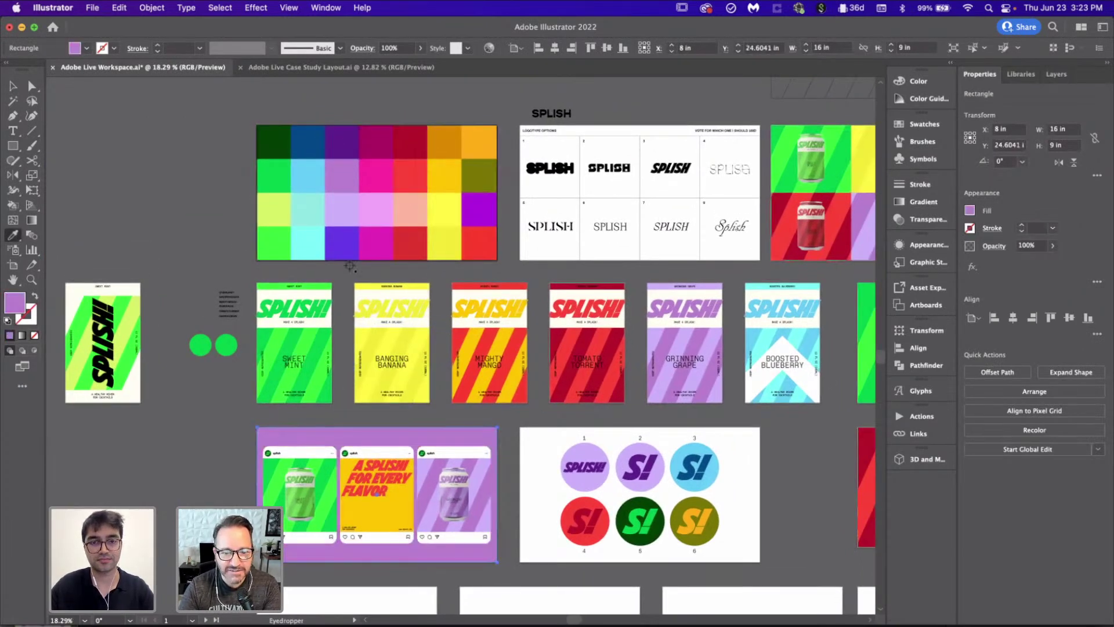
left_click(318, 177)
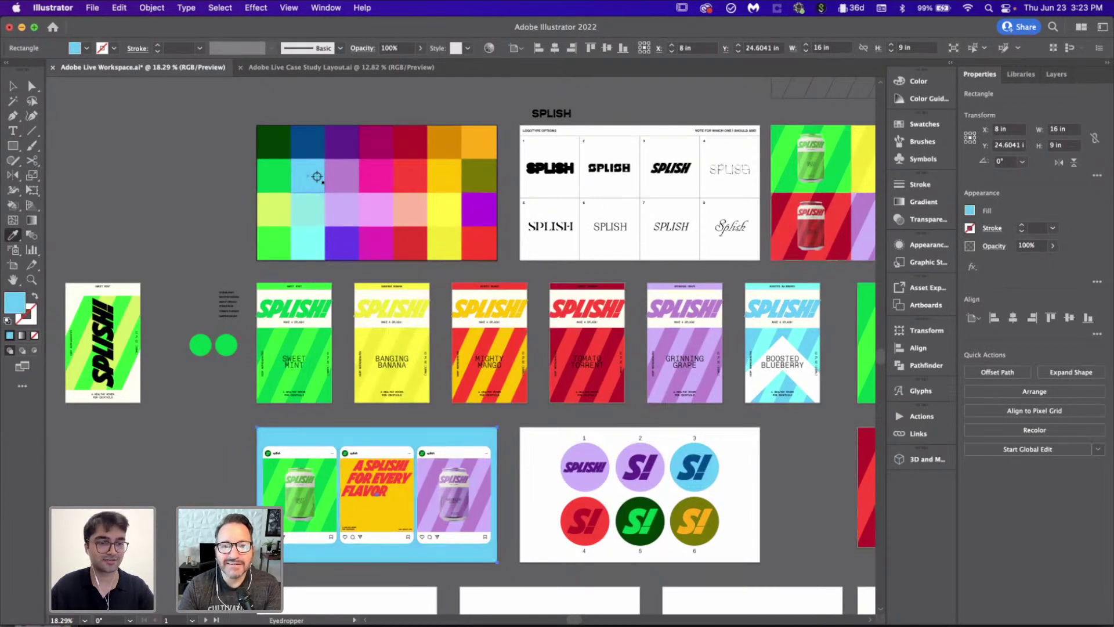
left_click(278, 206)
scroll(281, 194, "down", 3)
scroll(282, 190, "up", 2)
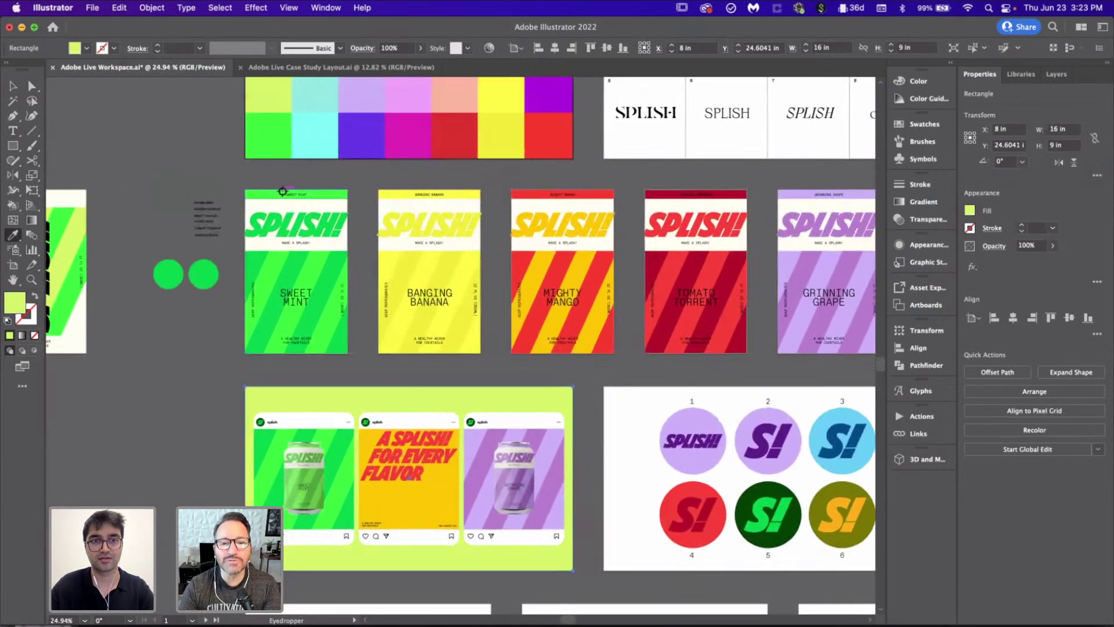
scroll(283, 190, "down", 3)
left_click(243, 180)
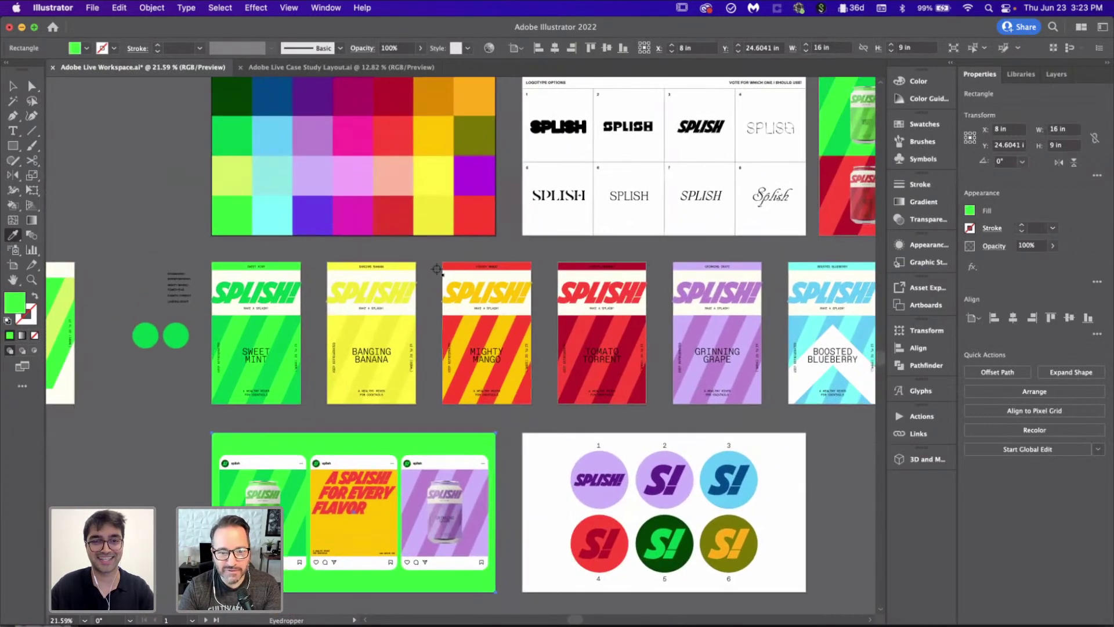
left_click(480, 175)
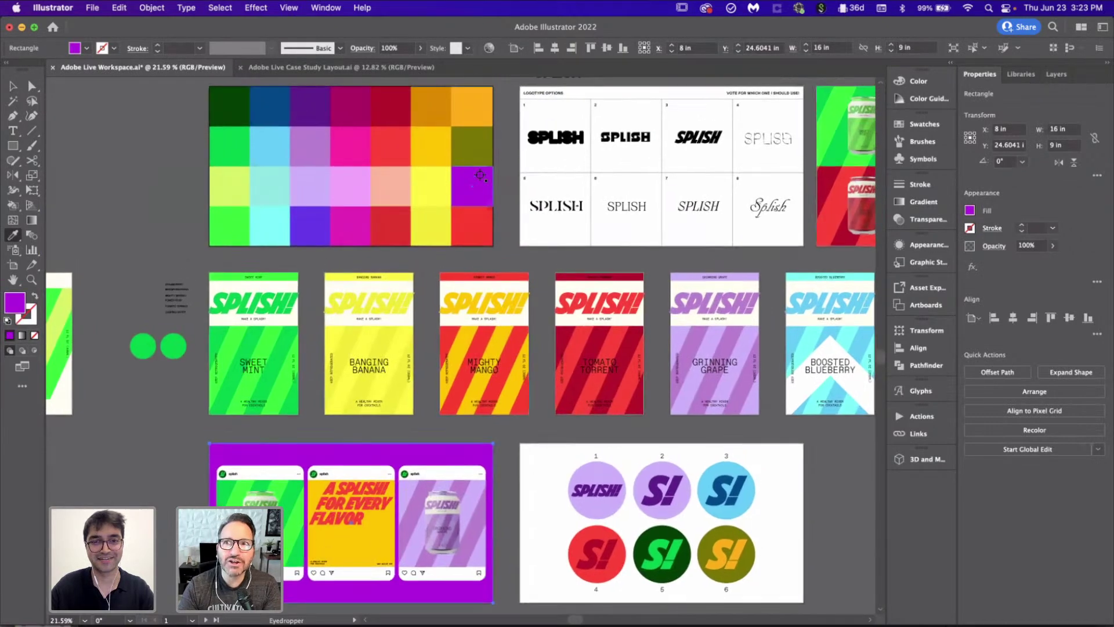
scroll(480, 175, "down", 2)
Step: Deselect and reselect the purple background rectangle behind the posts
key("v")
left_click(527, 578)
scroll(522, 492, "down", 3)
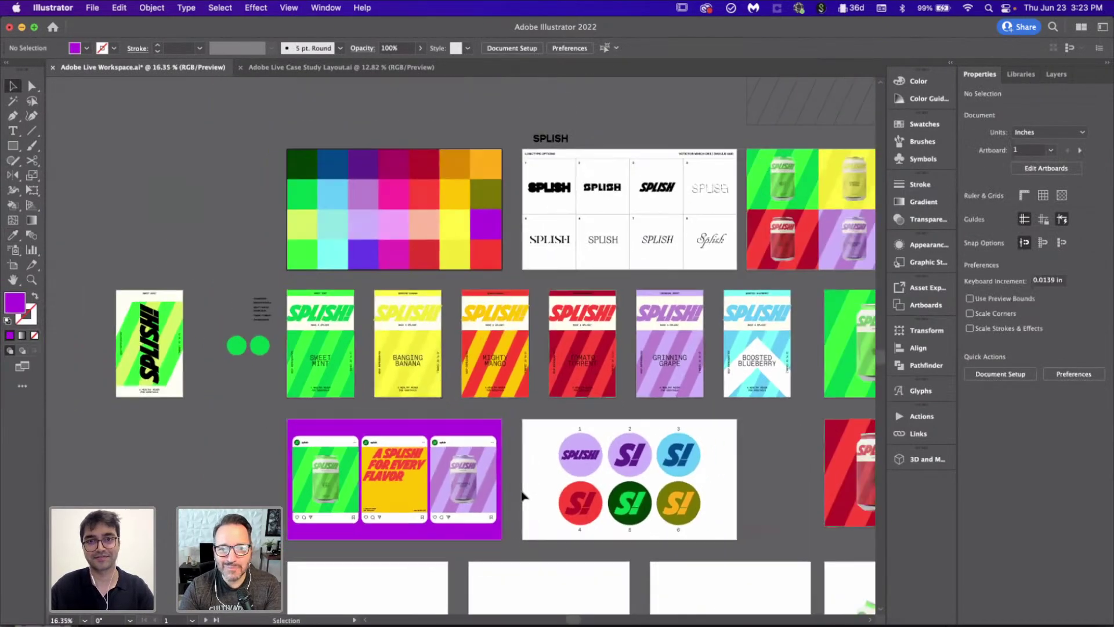
scroll(335, 398, "up", 2)
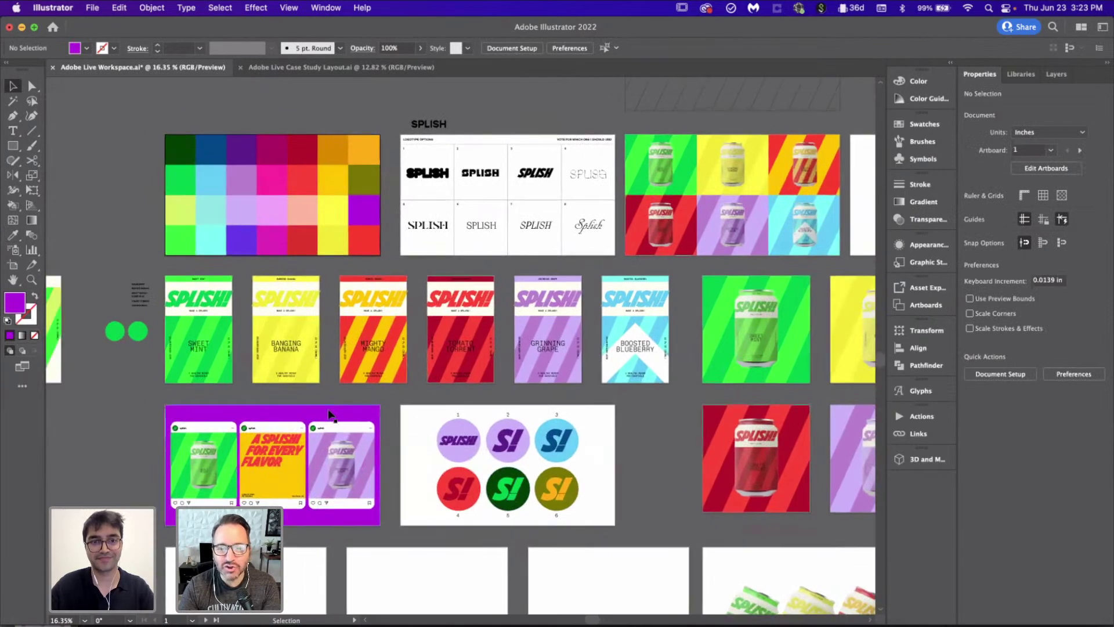
scroll(336, 398, "left", 3)
scroll(364, 362, "up", 3)
scroll(381, 353, "right", 3)
scroll(381, 353, "down", 1)
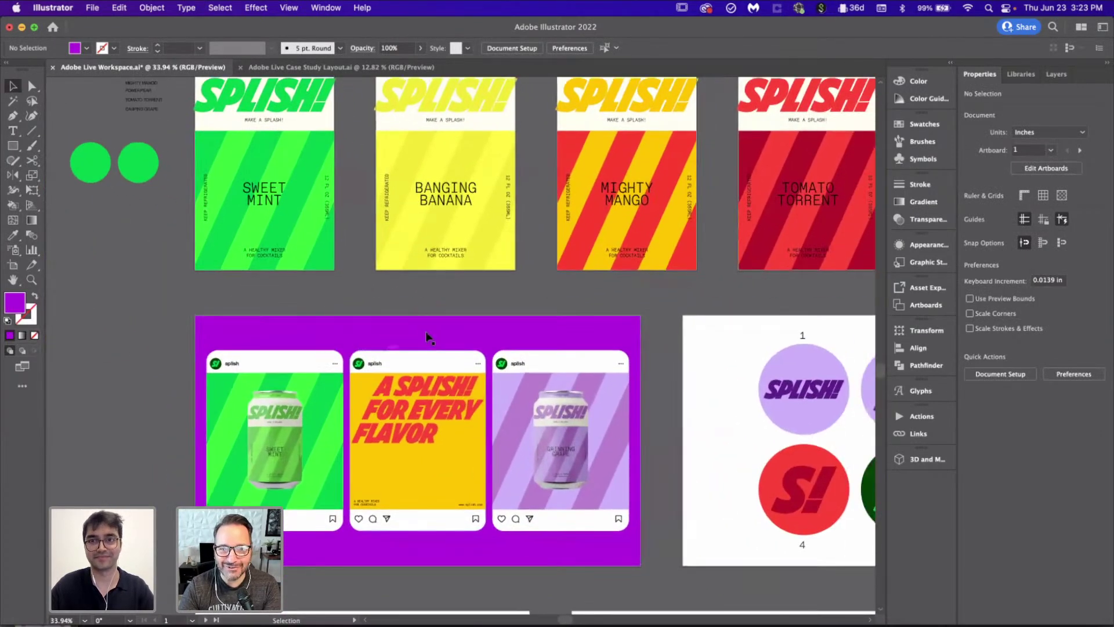
left_click(430, 346)
scroll(430, 345, "down", 2)
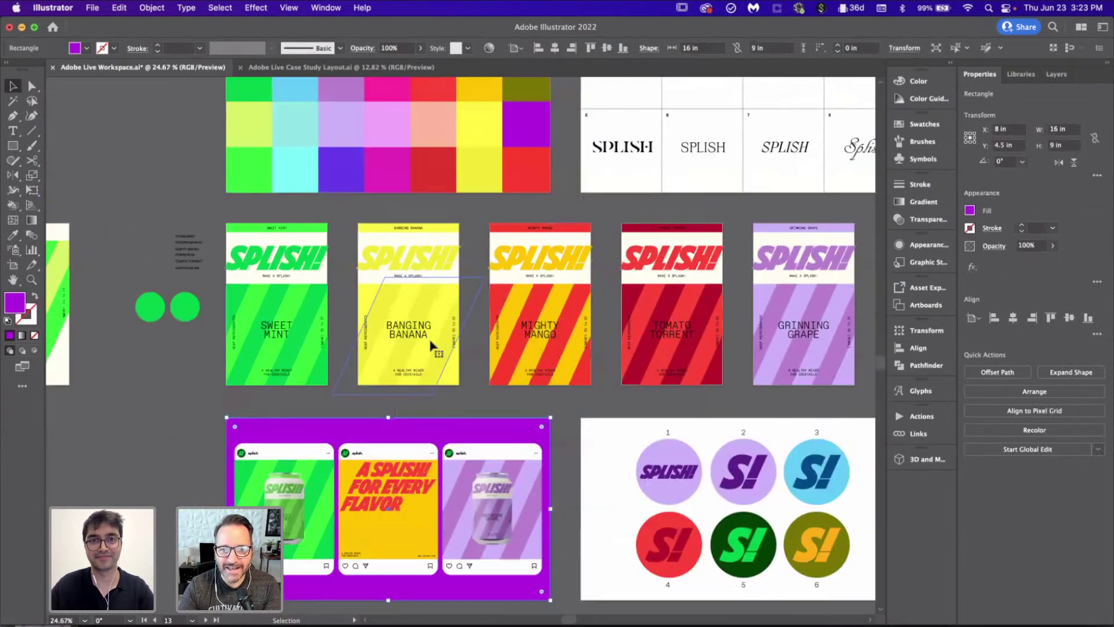
scroll(430, 344, "up", 1)
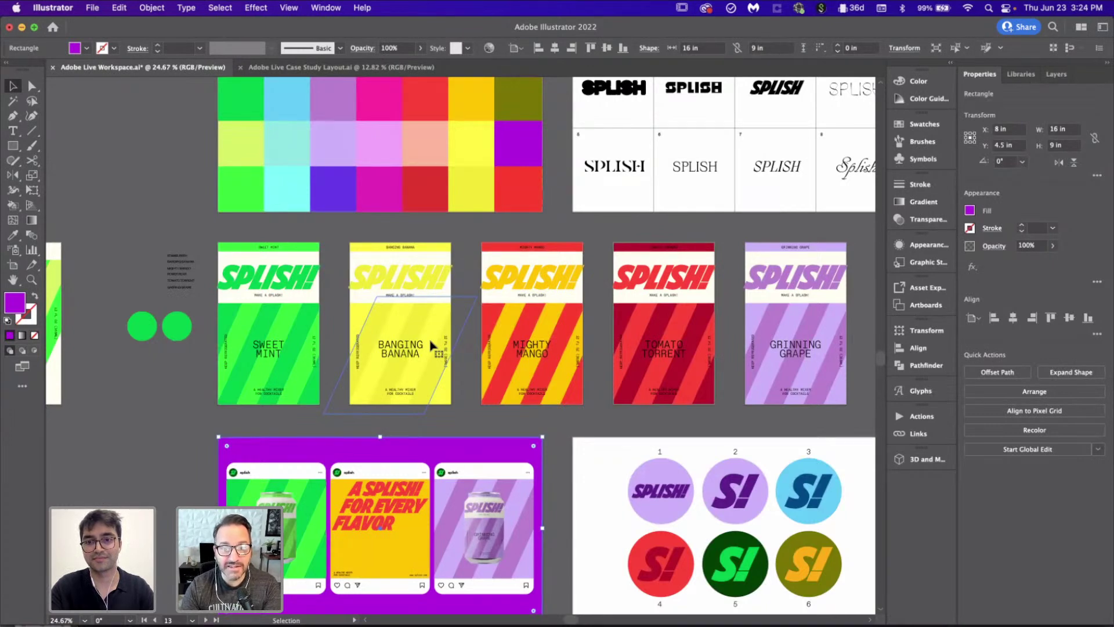
scroll(430, 345, "down", 1)
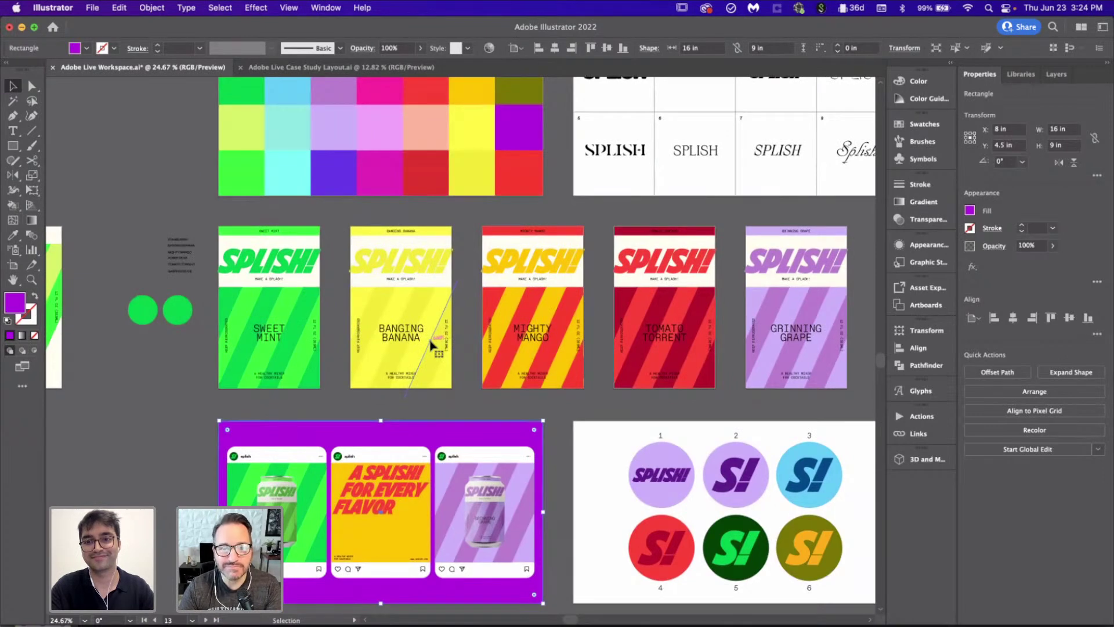
left_click(172, 461)
scroll(172, 460, "down", 3)
scroll(482, 432, "down", 1)
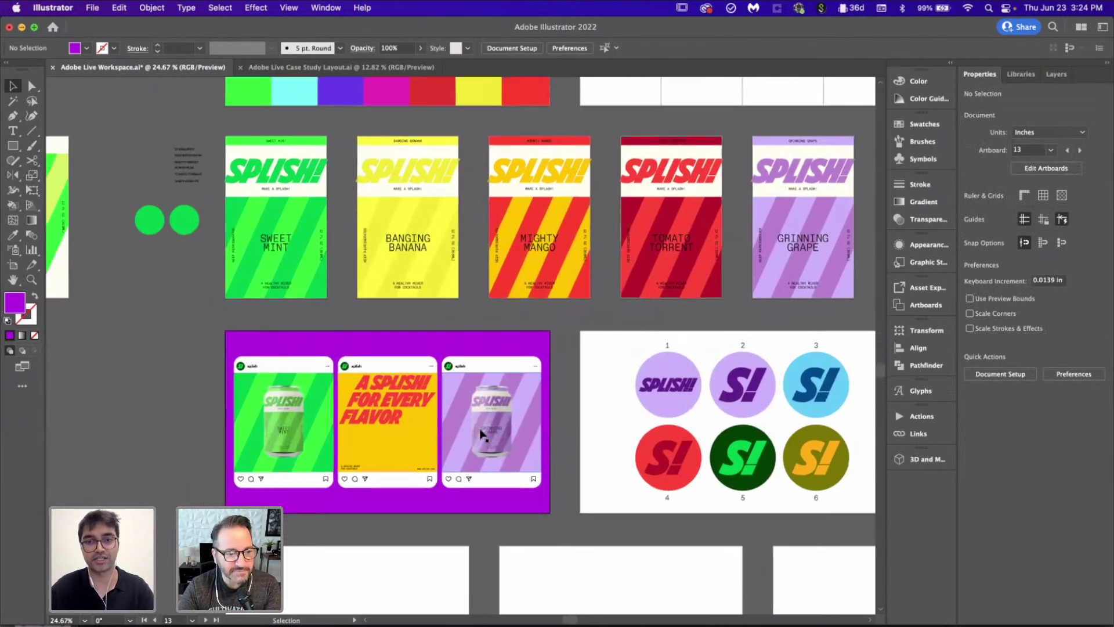
left_click(434, 348)
scroll(434, 348, "up", 3)
scroll(434, 348, "down", 1)
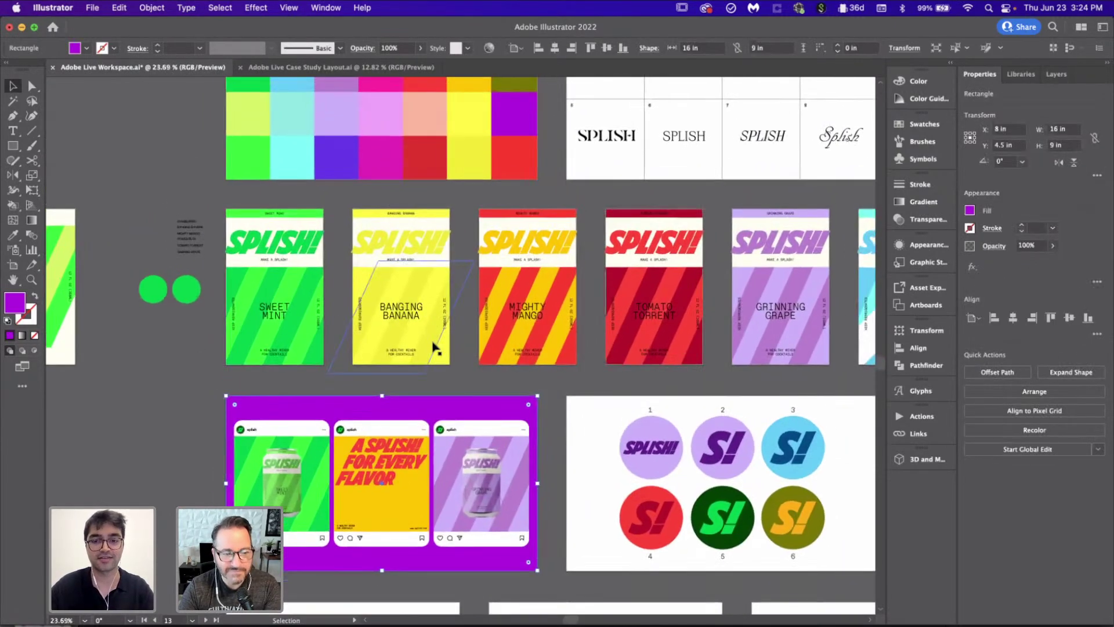
Step: Sample lavender, hot pink, purple and olive until the posts' background ends up red, then deselect
key("i")
left_click(346, 116)
scroll(346, 116, "up", 1)
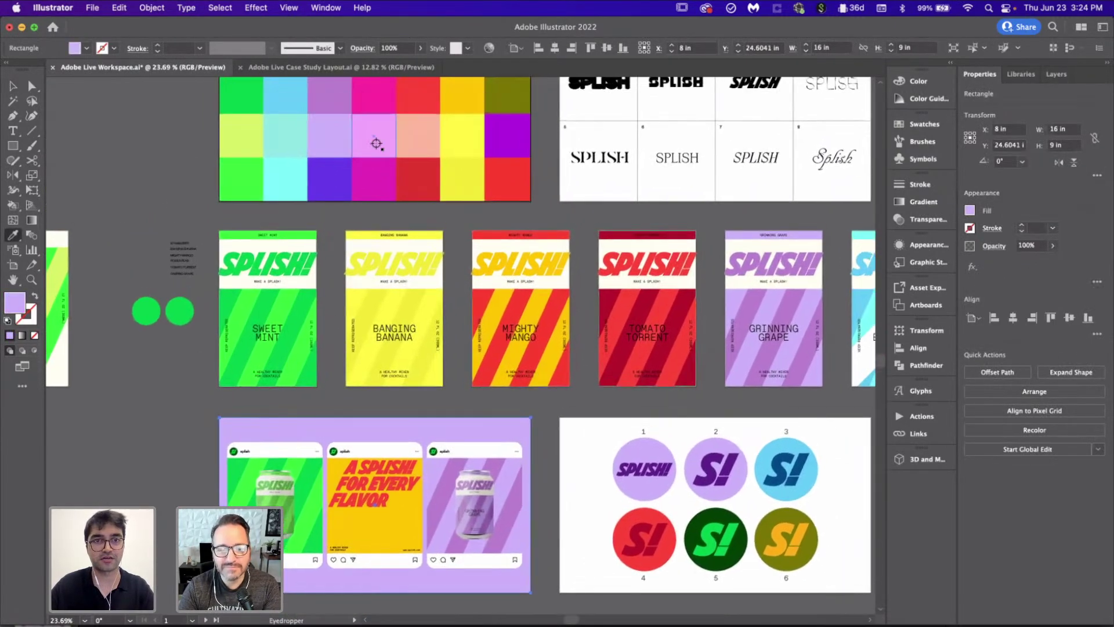
scroll(377, 144, "up", 2)
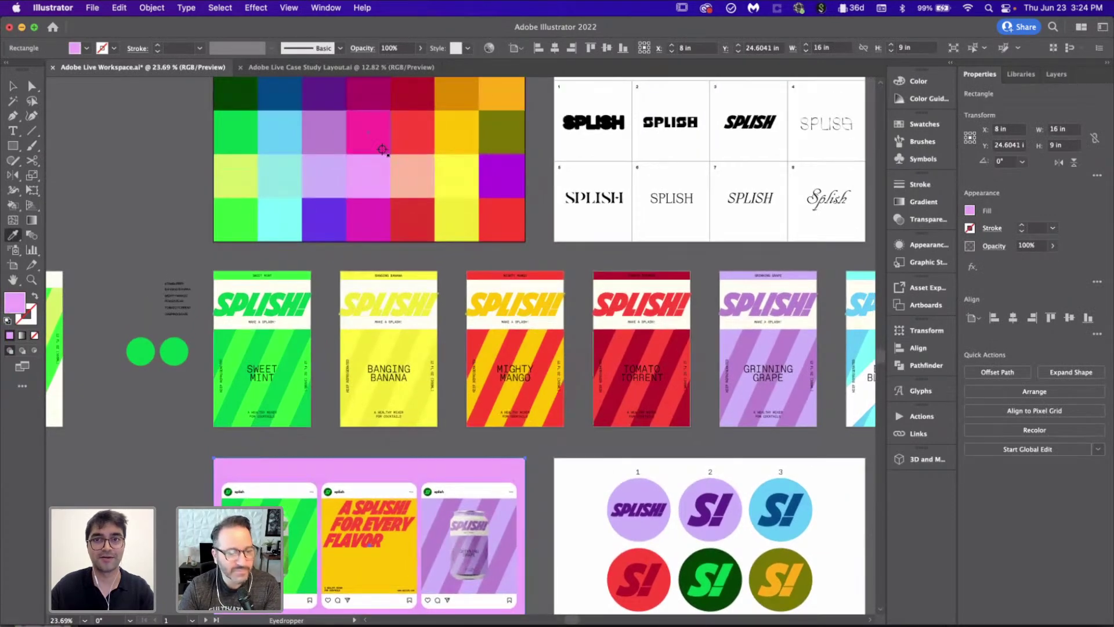
left_click(381, 148)
scroll(382, 148, "down", 3)
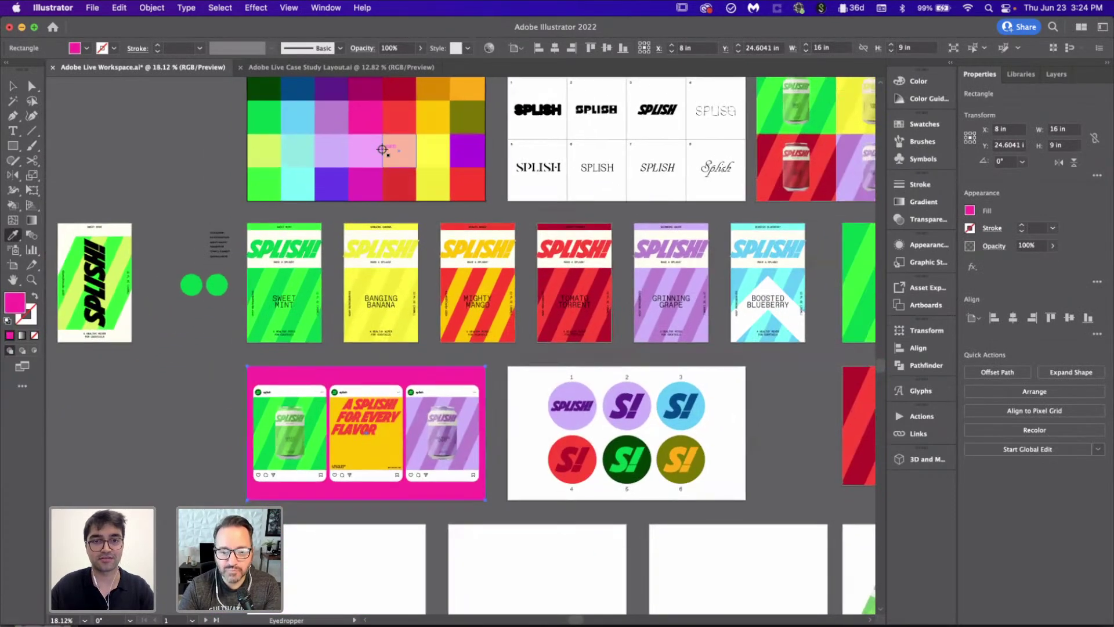
key("v")
scroll(497, 375, "up", 2)
key("i")
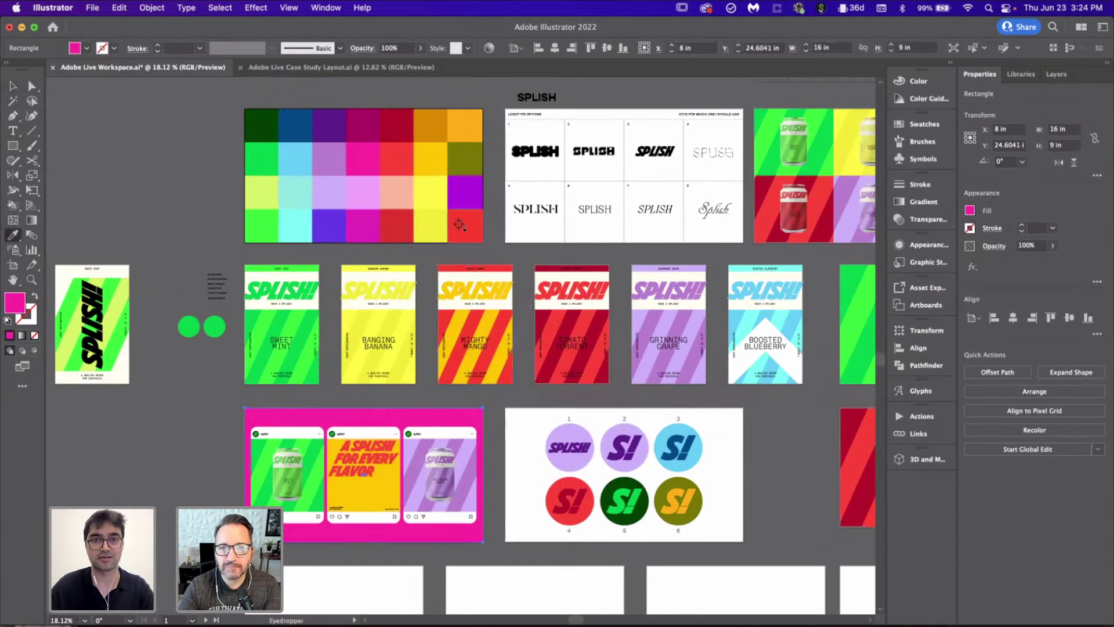
left_click(467, 147)
left_click(470, 156)
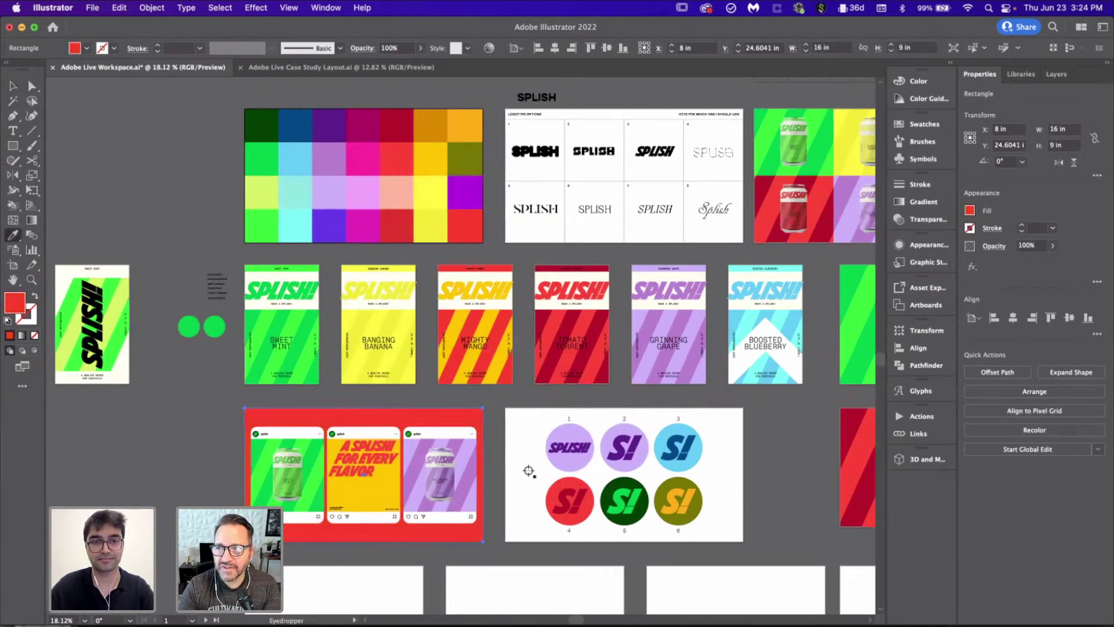
key("v")
left_click(193, 384)
scroll(192, 384, "down", 2)
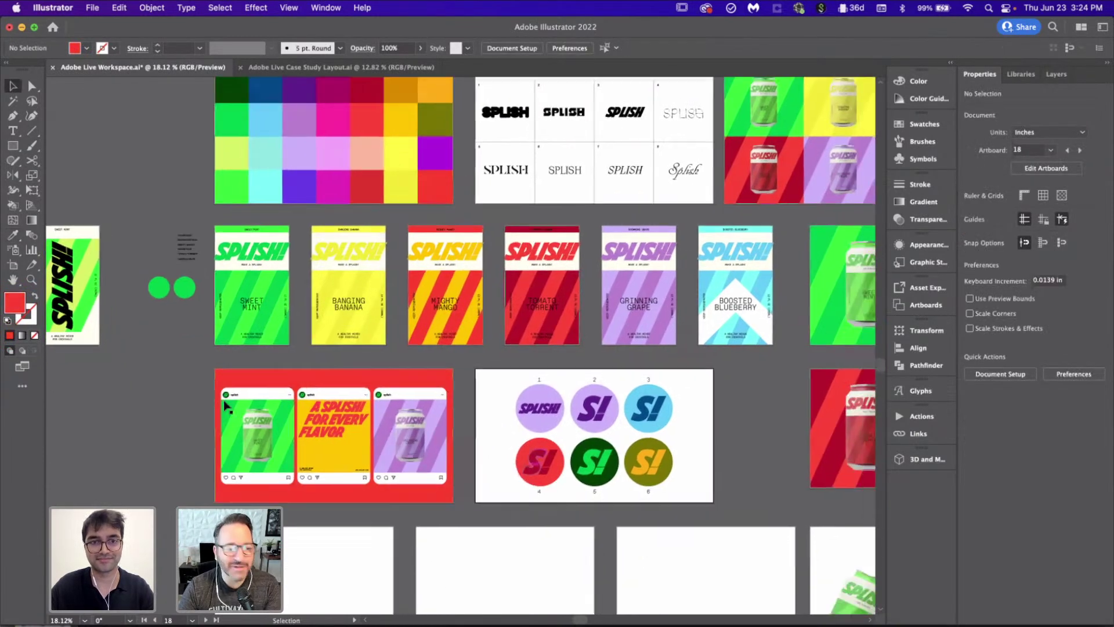
Step: Select all the Instagram-posts artboard contents and switch to the Case Study Layout document
key("super+alt+a")
scroll(480, 527, "right", 3)
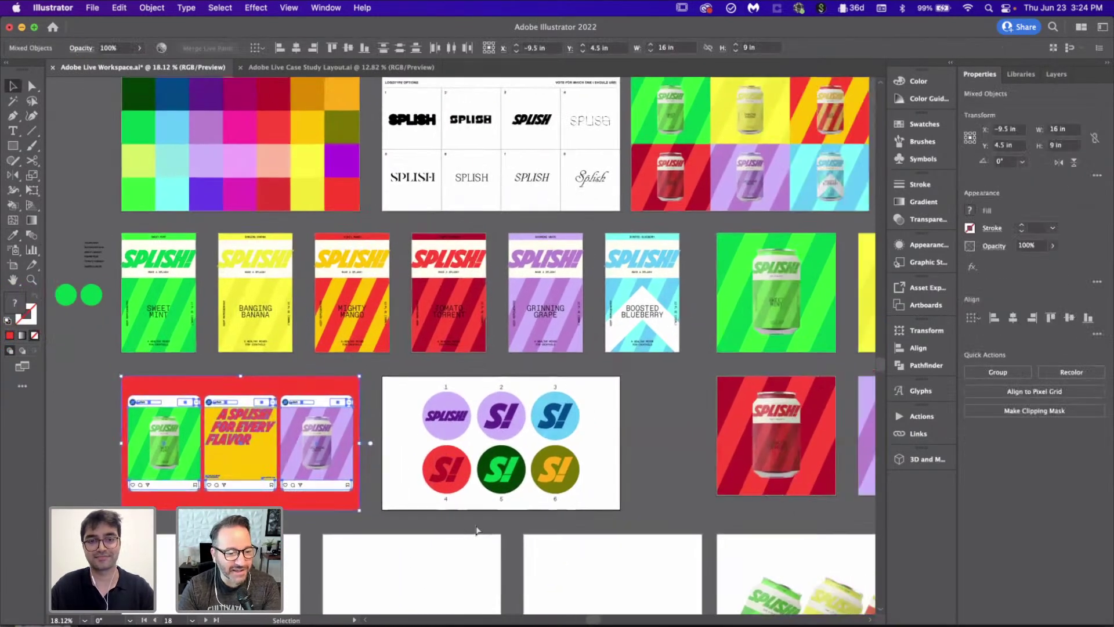
left_click(308, 68)
scroll(261, 362, "down", 2)
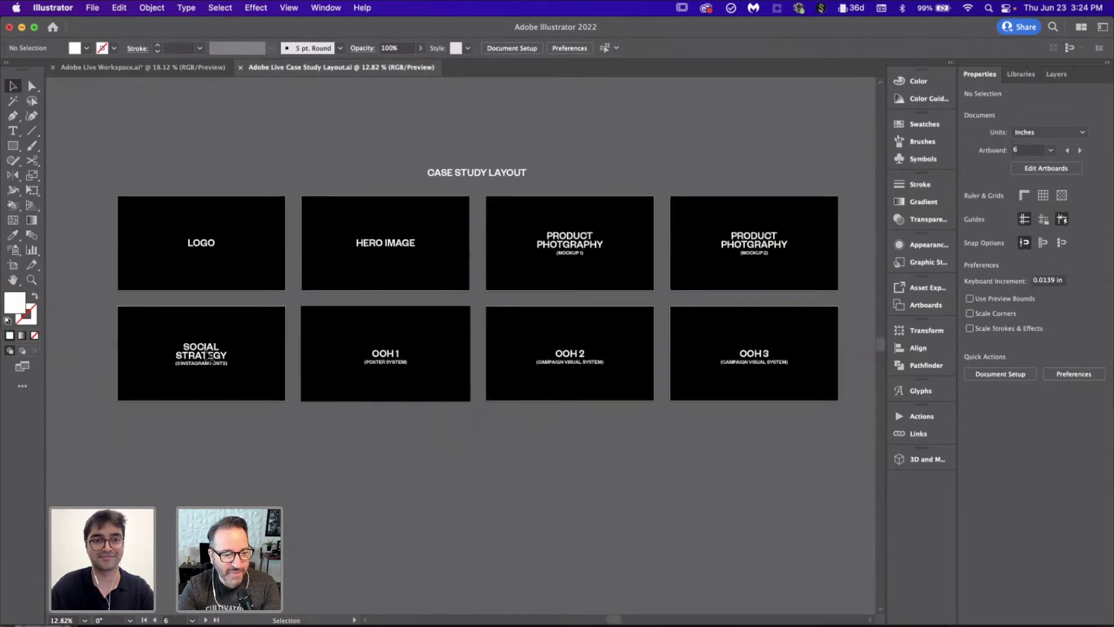
Step: Lock the Description layer and add a new top layer named 'cASE'
left_click(1056, 73)
left_click(983, 94)
left_click(1077, 617)
double_click(1036, 94)
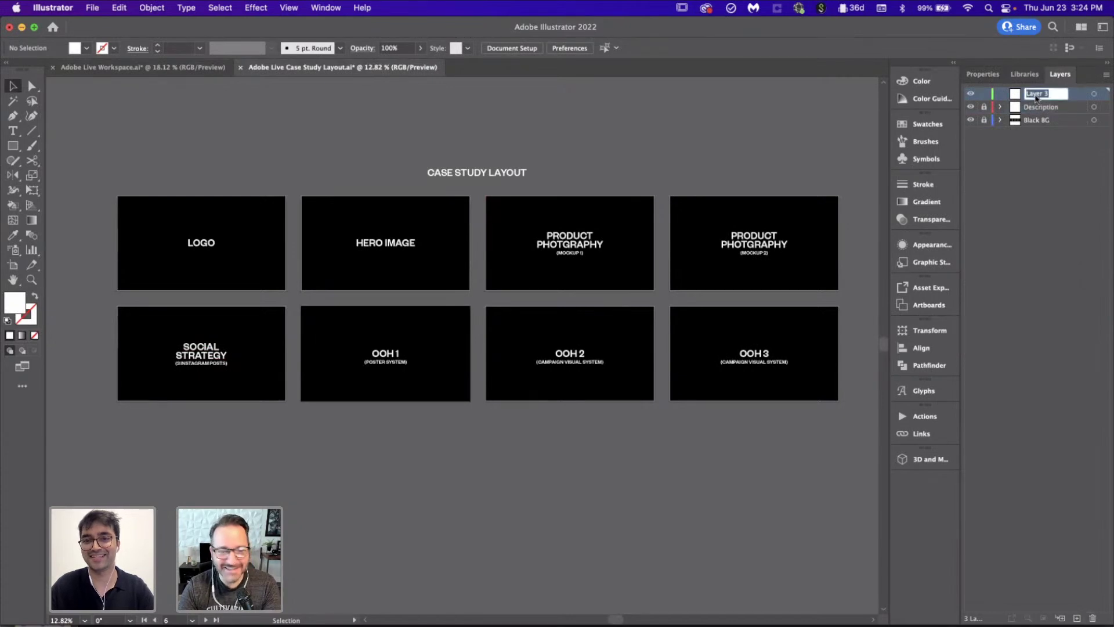
type("cASE")
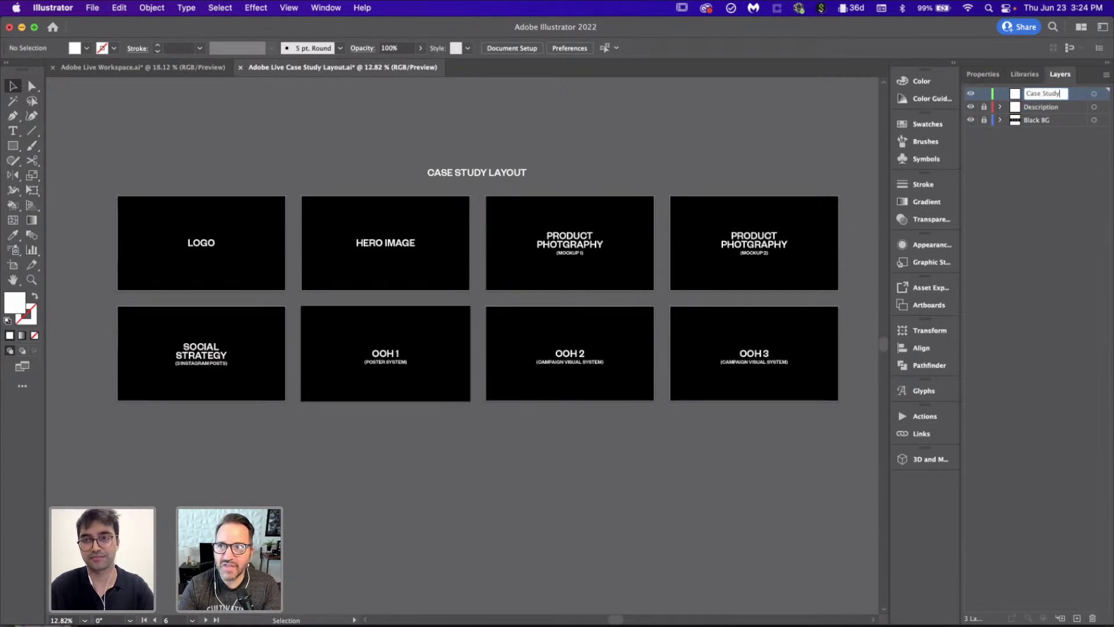
key("Return")
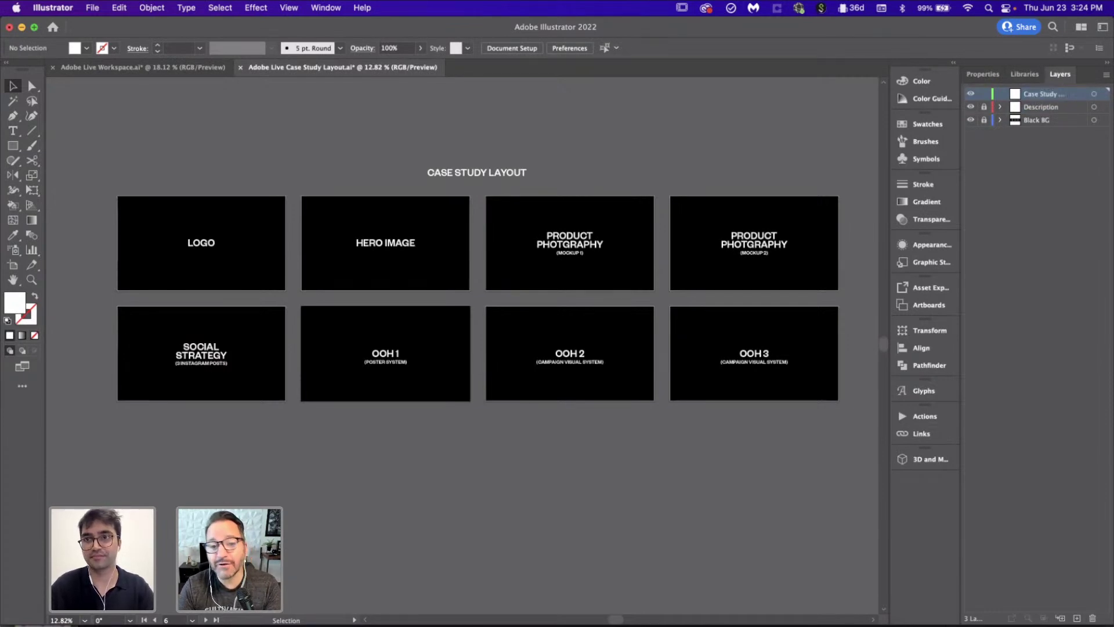
Step: Paste the posts artwork centred on the Social Strategy artboard, then return to the Workspace document
scroll(202, 383, "up", 5)
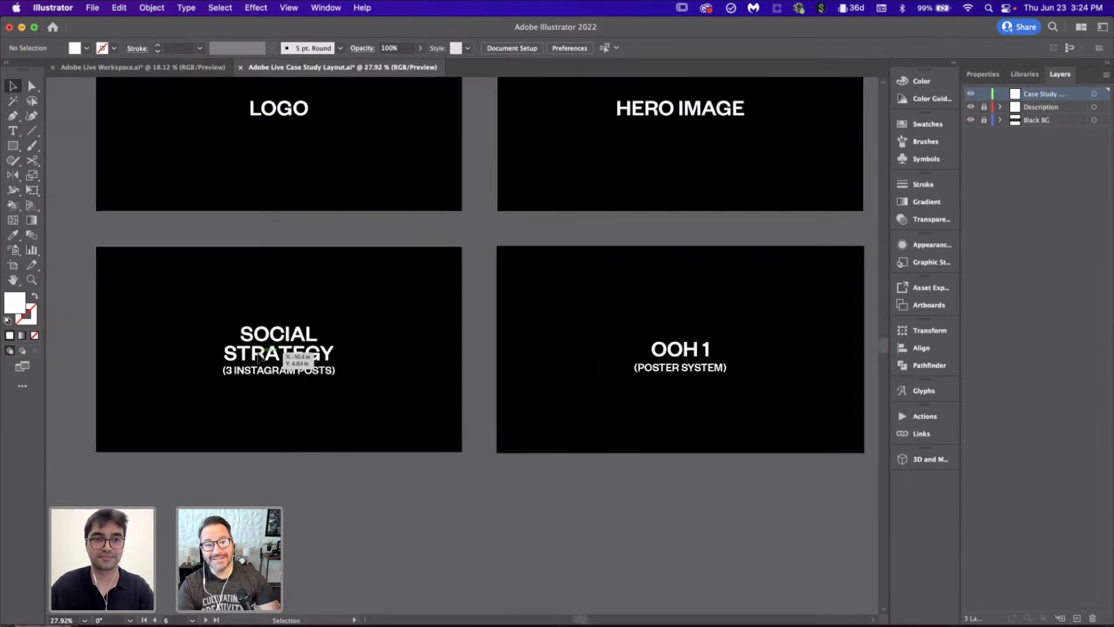
scroll(261, 354, "left", 2)
key("super+shift+v")
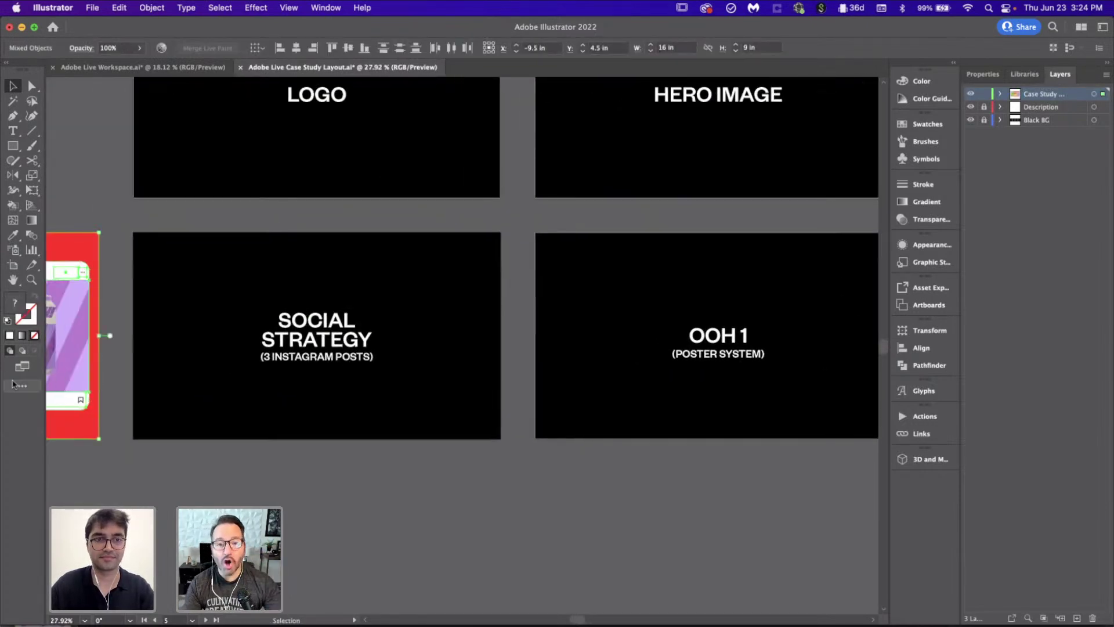
left_click(273, 47)
left_click(385, 503)
scroll(385, 503, "down", 3)
scroll(385, 502, "right", 3)
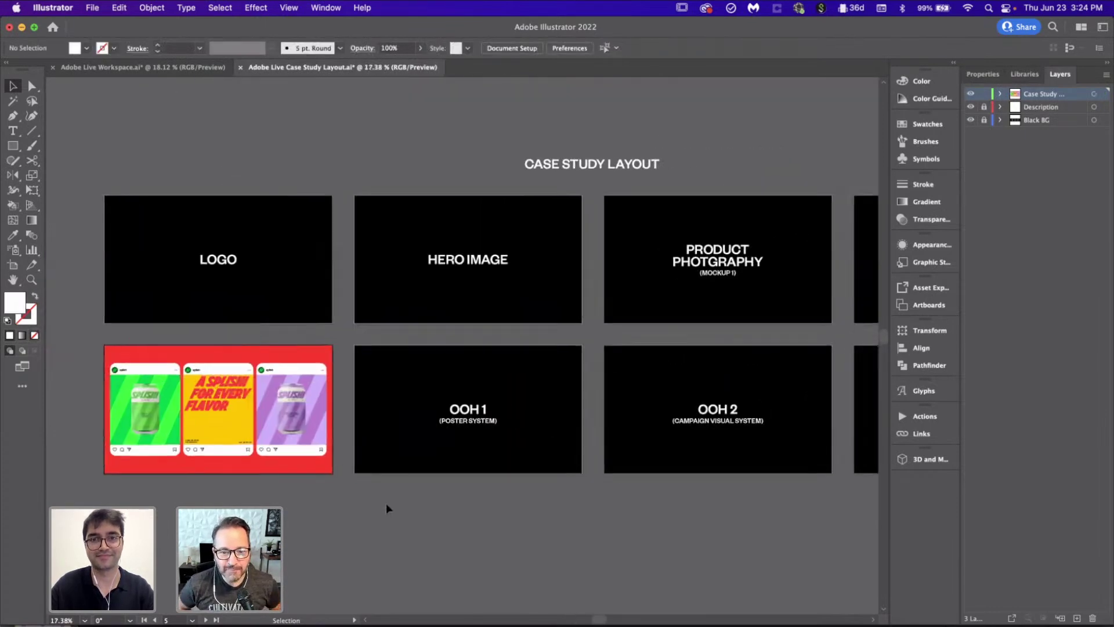
scroll(385, 503, "down", 3)
left_click(142, 67)
scroll(503, 309, "right", 8)
scroll(504, 308, "up", 2)
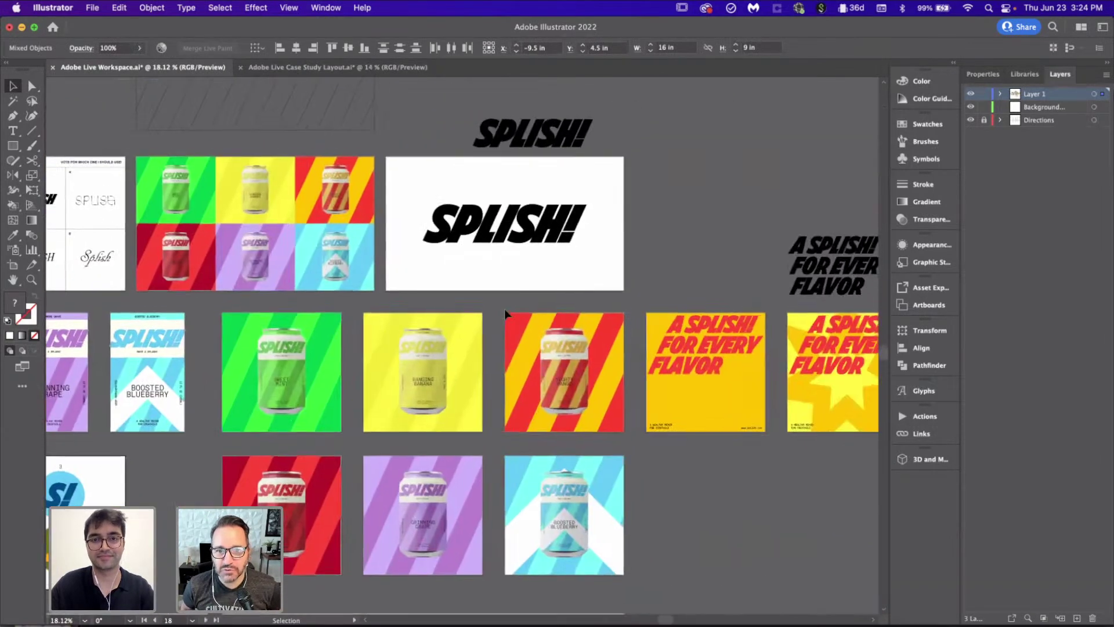
Step: Draw a red rectangle covering the SPLISH! logo artboard and send it behind the logo
left_click(616, 297)
scroll(616, 298, "up", 3)
key("m")
left_click_drag(246, 210, 650, 436)
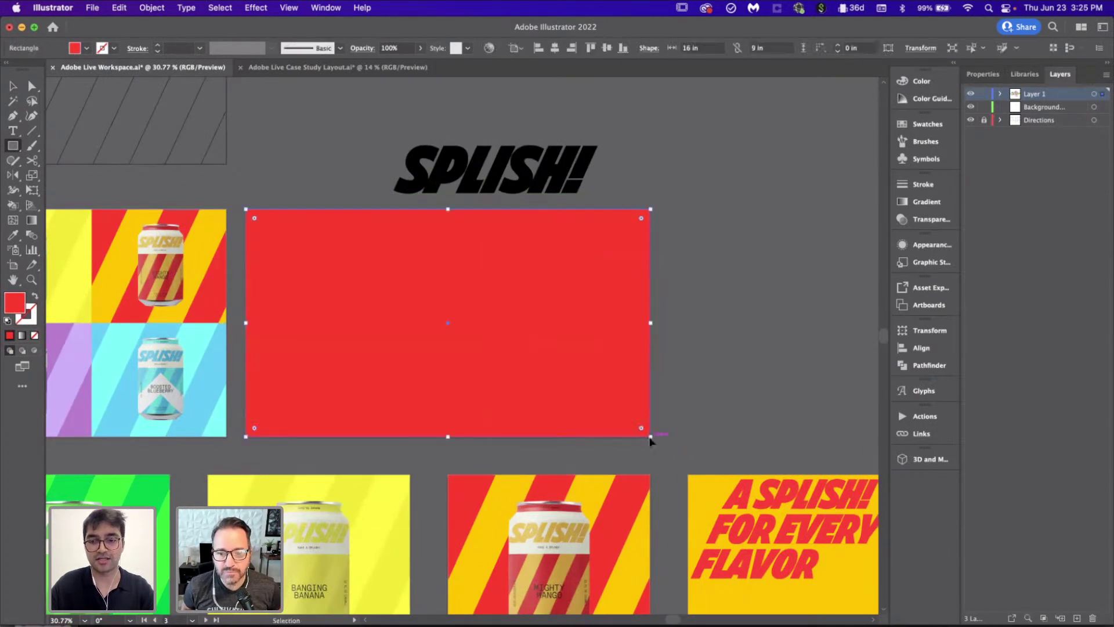
key("super+shift+bracketleft")
key("v")
left_click(793, 386)
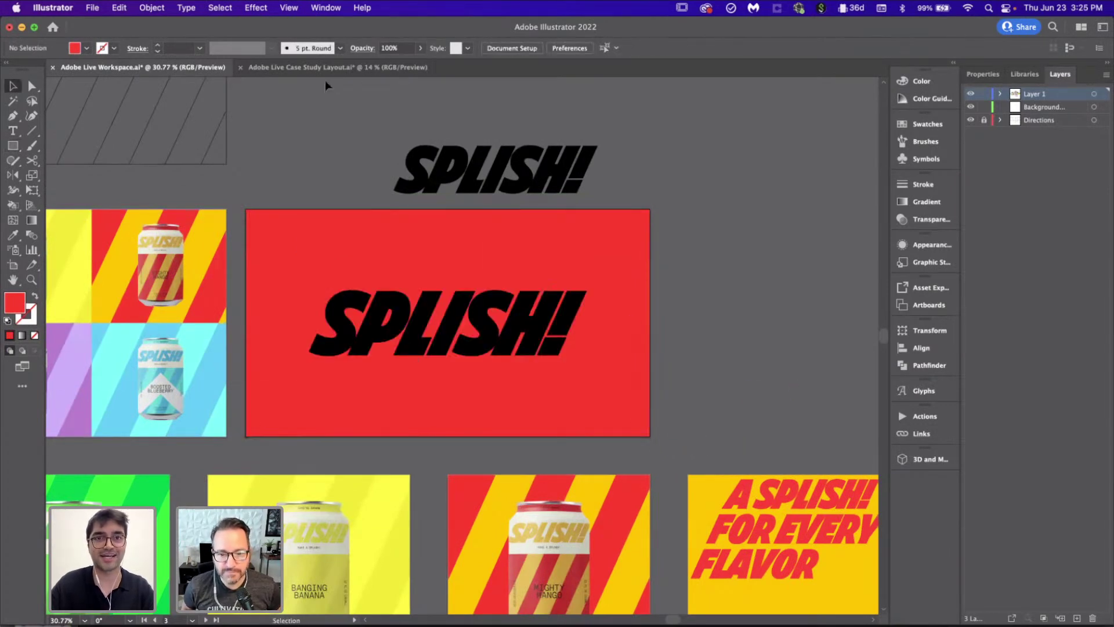
scroll(416, 357, "down", 4)
scroll(416, 357, "down", 3)
scroll(416, 357, "up", 3)
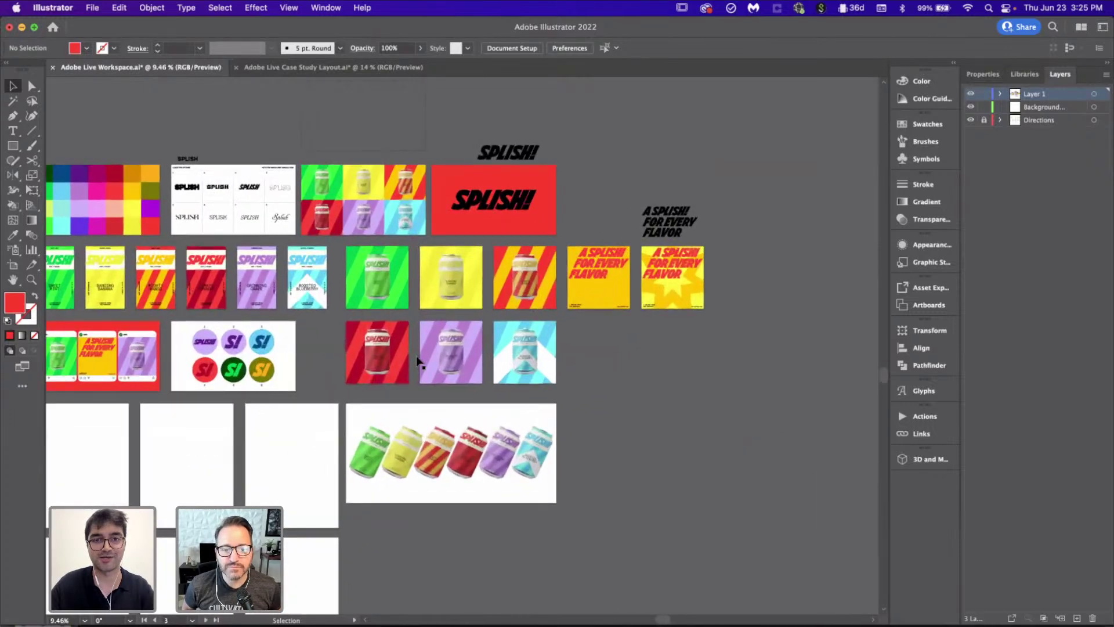
scroll(416, 356, "left", 3)
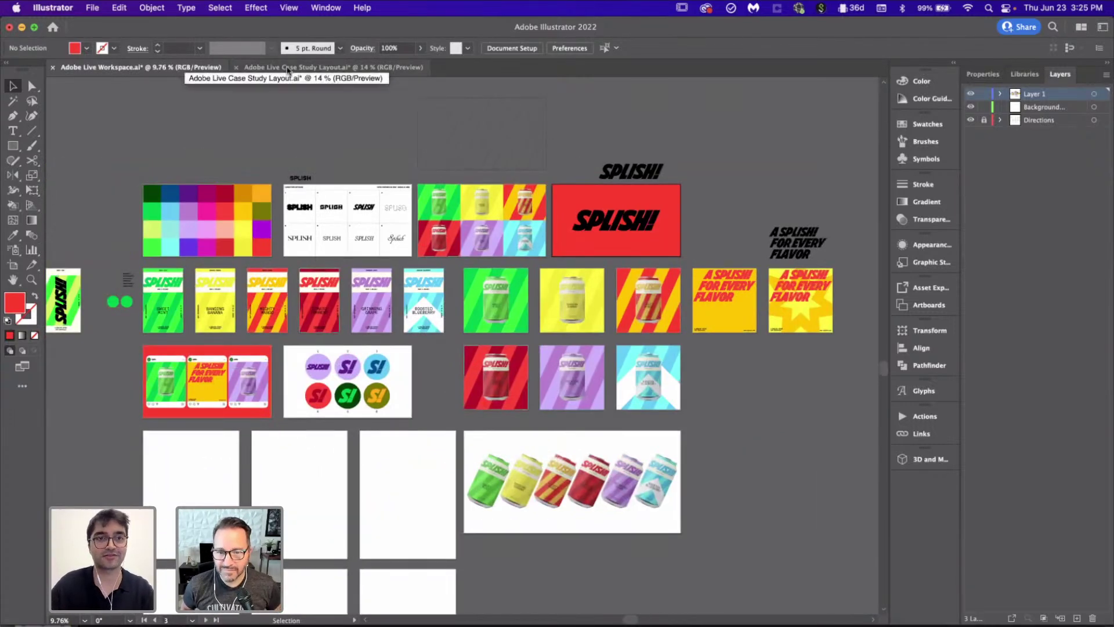
left_click(287, 68)
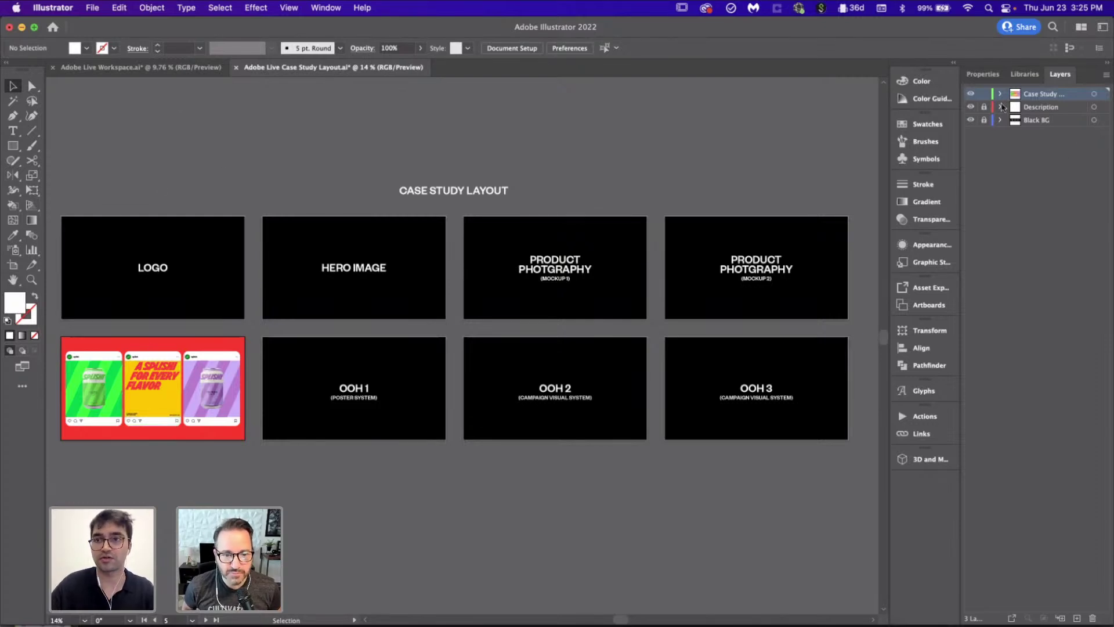
left_click(970, 95)
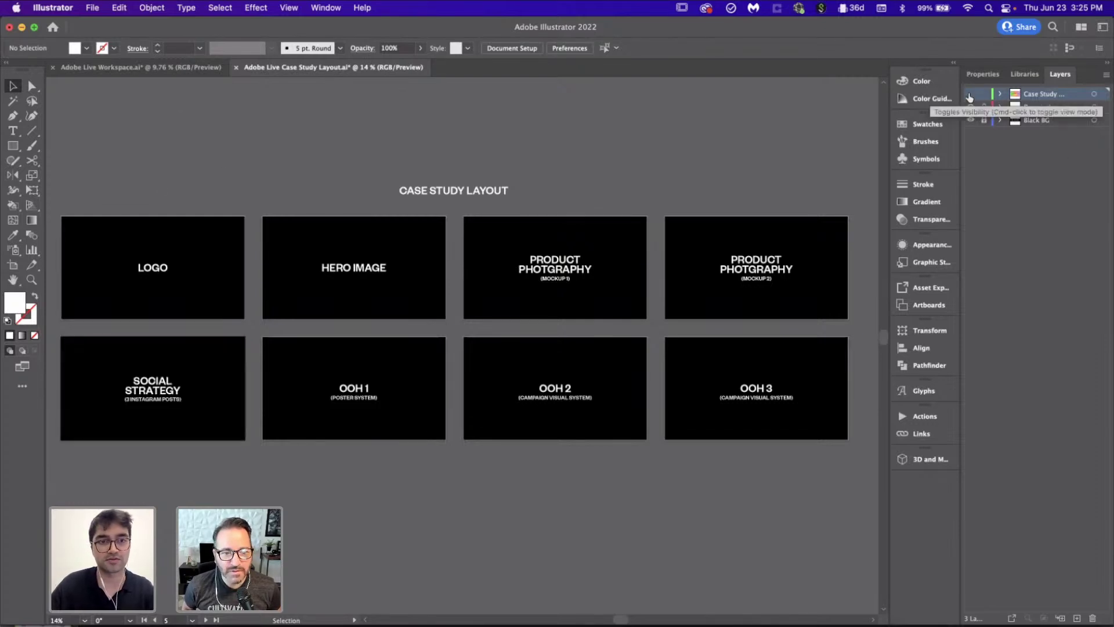
left_click(970, 95)
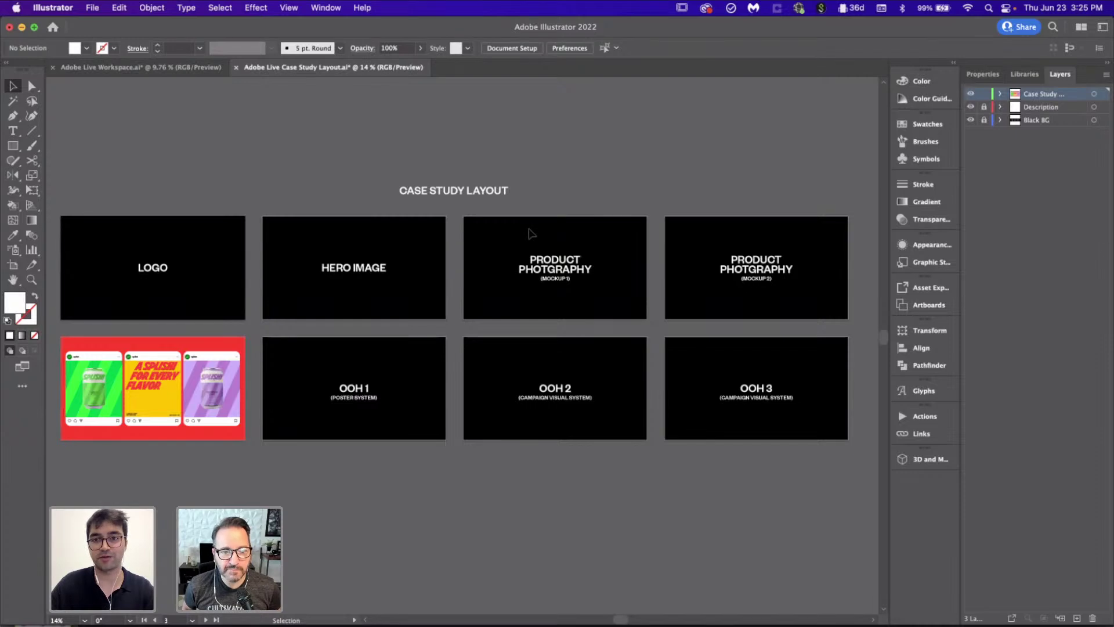
left_click(746, 264)
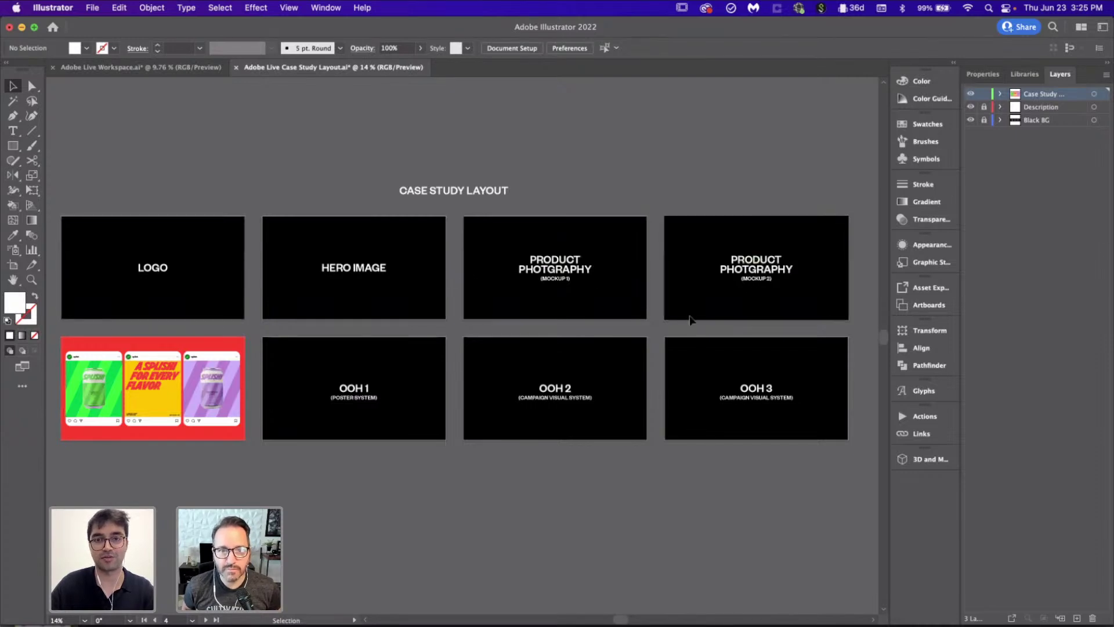
left_click(328, 272)
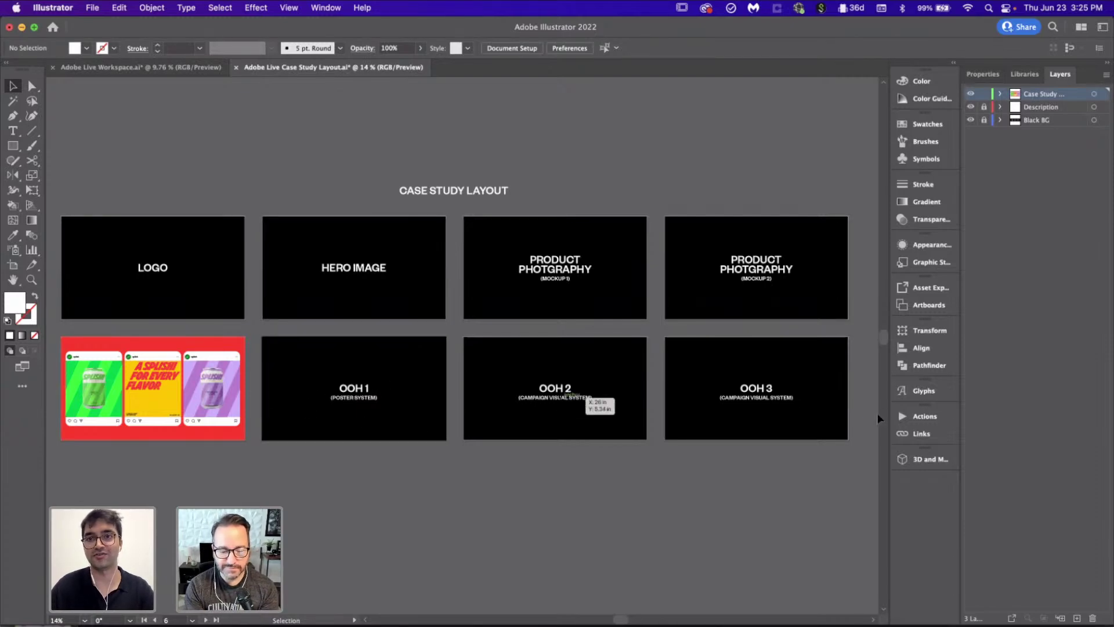
left_click(184, 68)
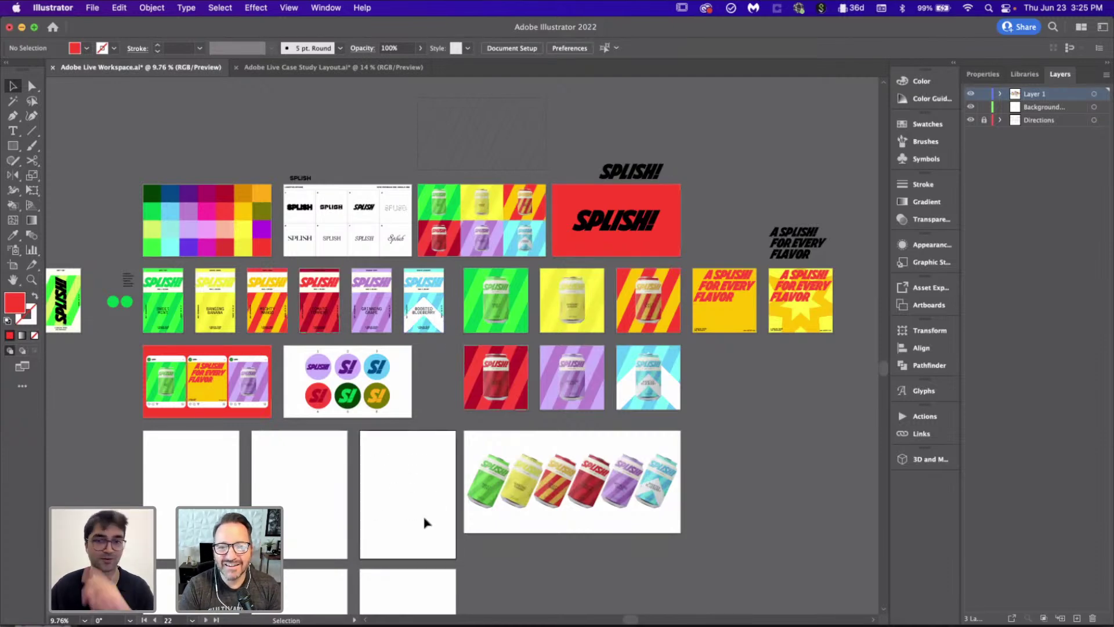
Step: Give the SPLISH! logo group on the red artboard a dark red fill sampled with the Eyedropper
scroll(420, 338, "up", 5)
scroll(453, 398, "down", 5)
scroll(418, 374, "down", 5)
scroll(380, 351, "down", 3)
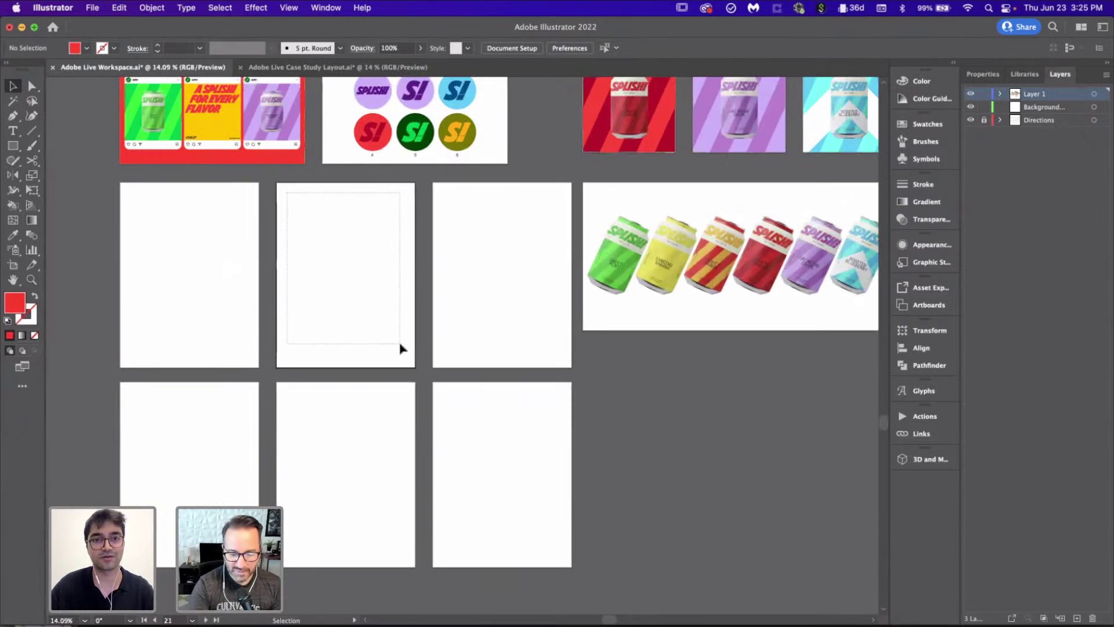
scroll(401, 347, "up", 5)
scroll(402, 348, "up", 3)
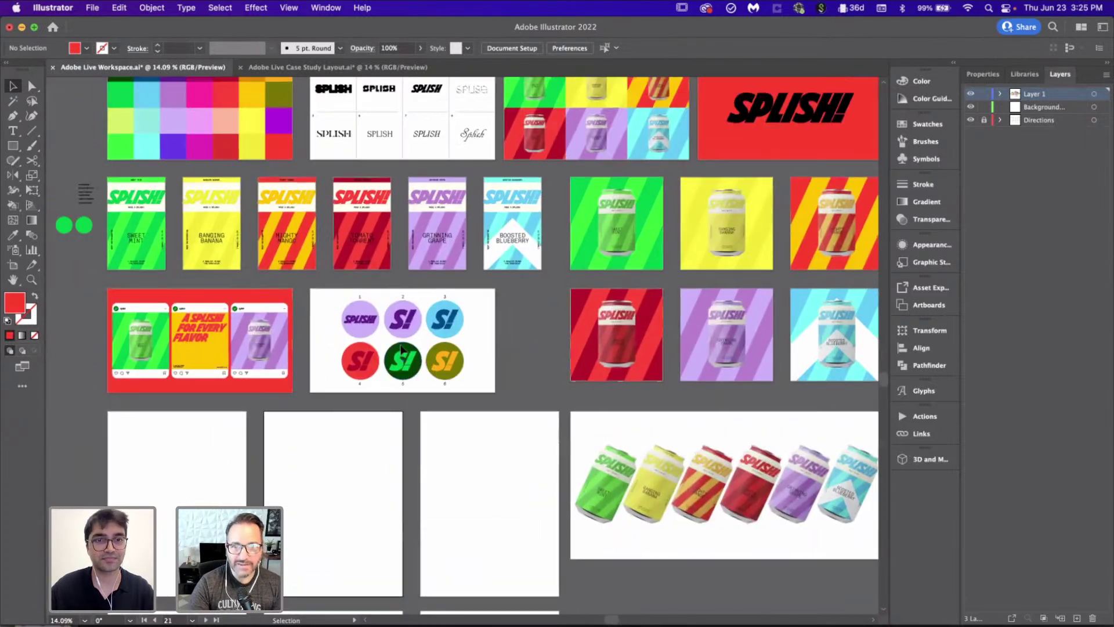
scroll(522, 221, "right", 4)
scroll(659, 275, "up", 3)
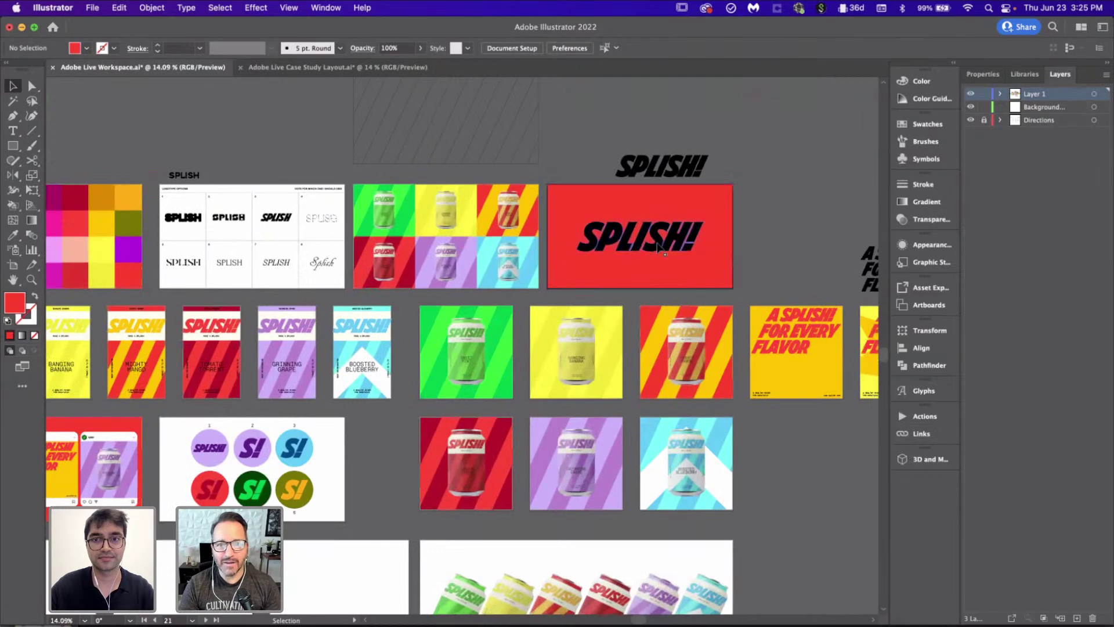
left_click(659, 246)
scroll(464, 232, "left", 4)
key("i")
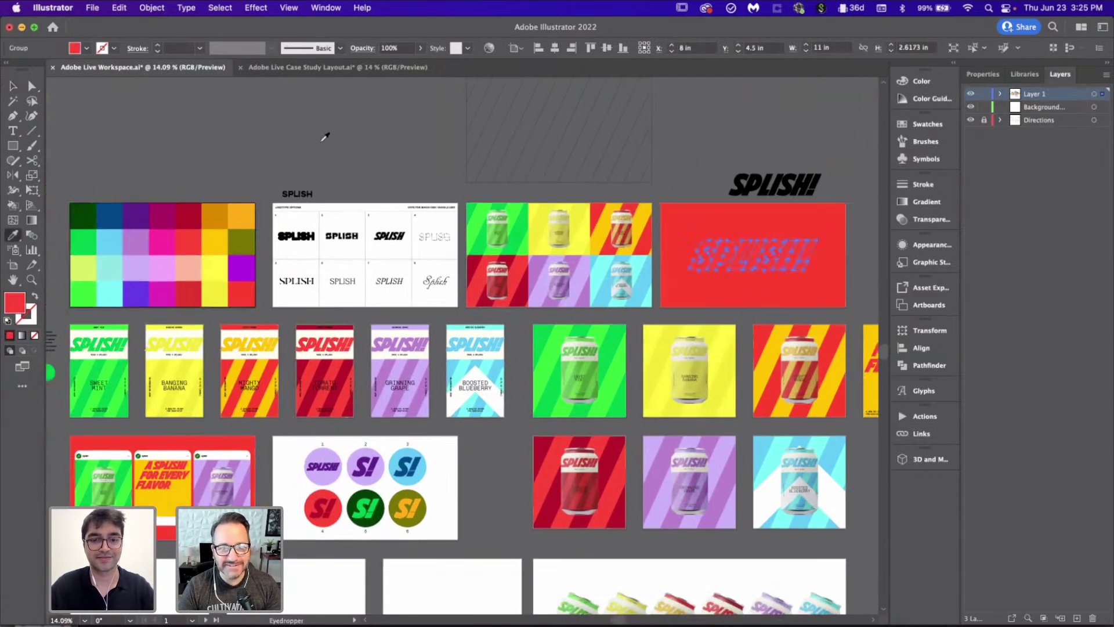
key("v")
left_click(767, 248)
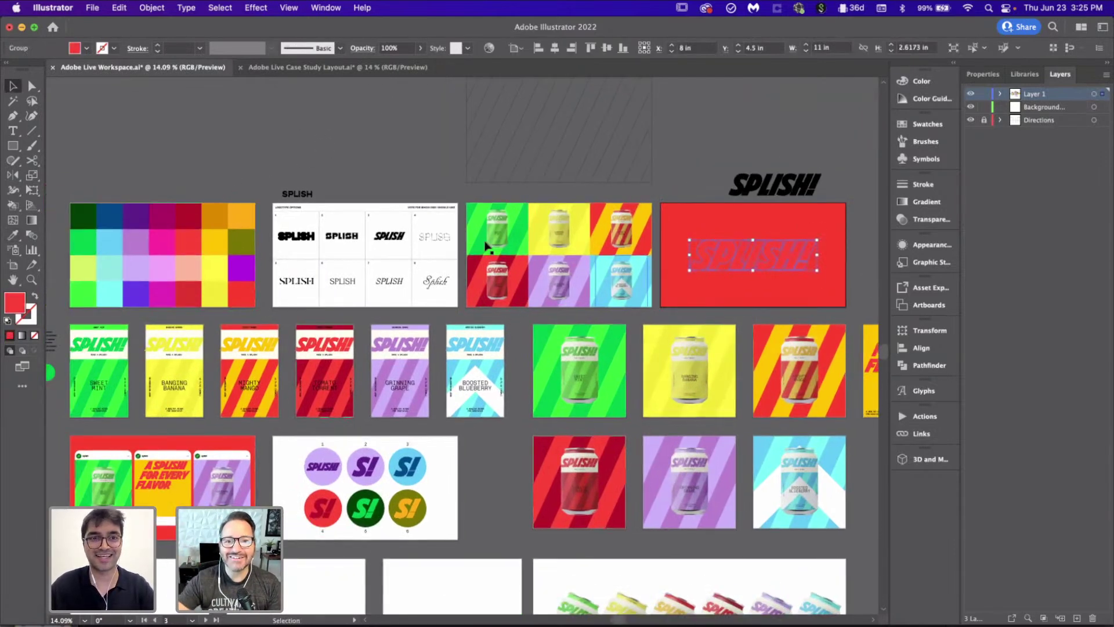
key("i")
left_click(189, 217)
key("v")
left_click(299, 148)
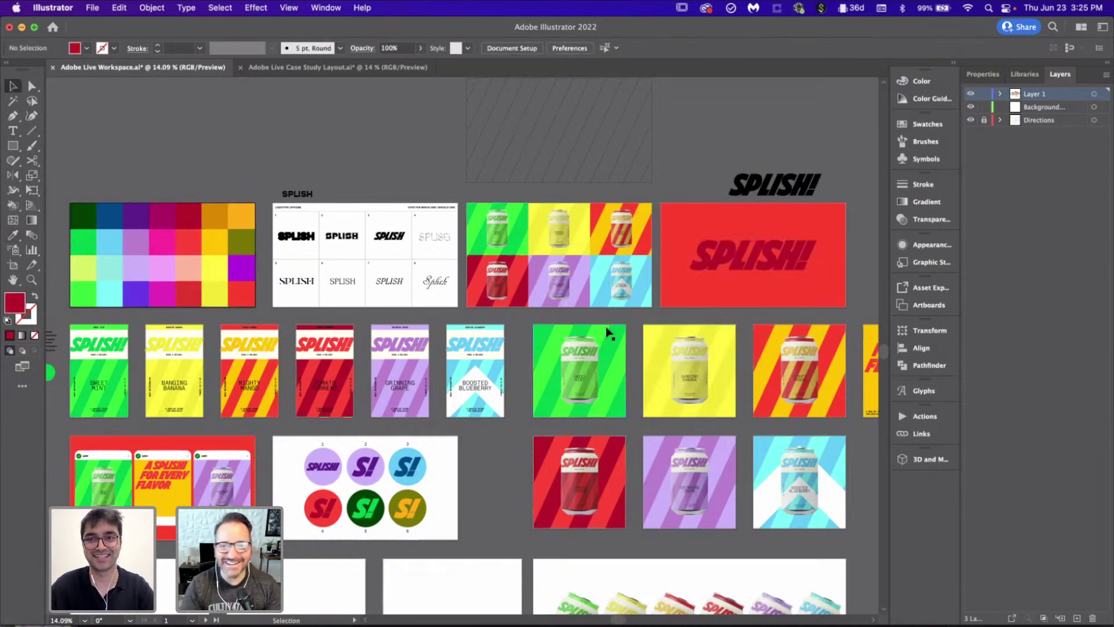
Step: Enlarge the SPLISH! logo about its centre to roughly 13.82 in wide
scroll(608, 331, "right", 5)
scroll(607, 328, "up", 6)
left_click(529, 441)
left_click(529, 438)
left_click_drag(601, 453, 652, 478)
left_click(694, 463)
Step: Select the small tagline on the Grinning Grape card
scroll(694, 463, "down", 5)
scroll(694, 463, "down", 5)
scroll(694, 463, "up", 2)
scroll(724, 337, "up", 2)
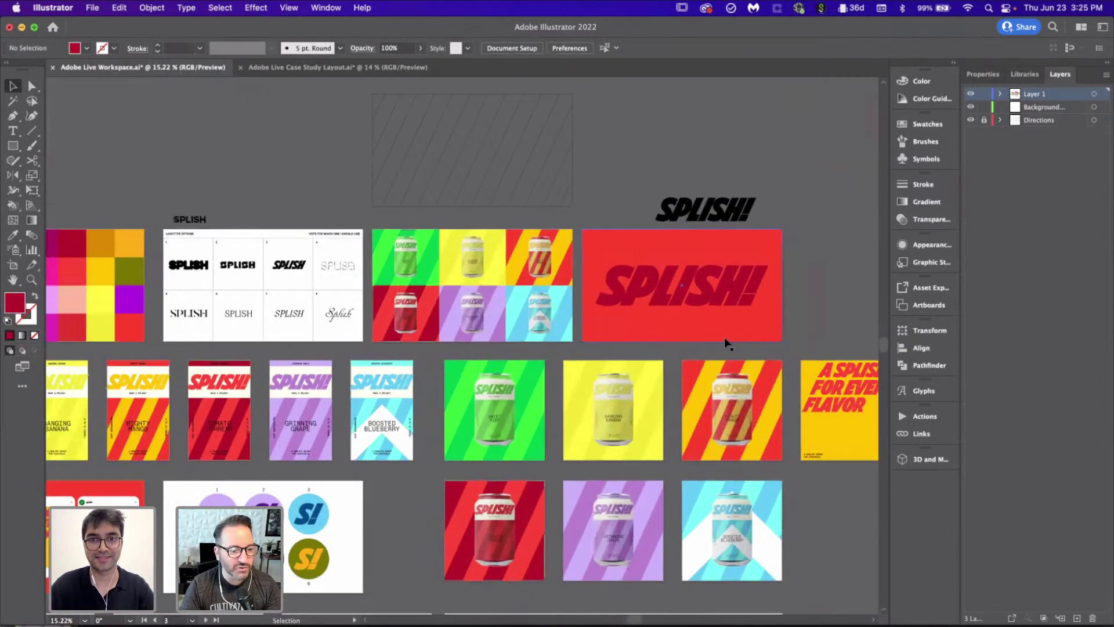
scroll(499, 434, "down", 1)
scroll(498, 434, "up", 3)
scroll(475, 385, "up", 5)
left_click(458, 413)
scroll(611, 392, "down", 10)
scroll(611, 395, "up", 2)
scroll(611, 392, "left", 5)
Step: Scale the dark red SPLISH! logo down slightly
left_click(587, 317)
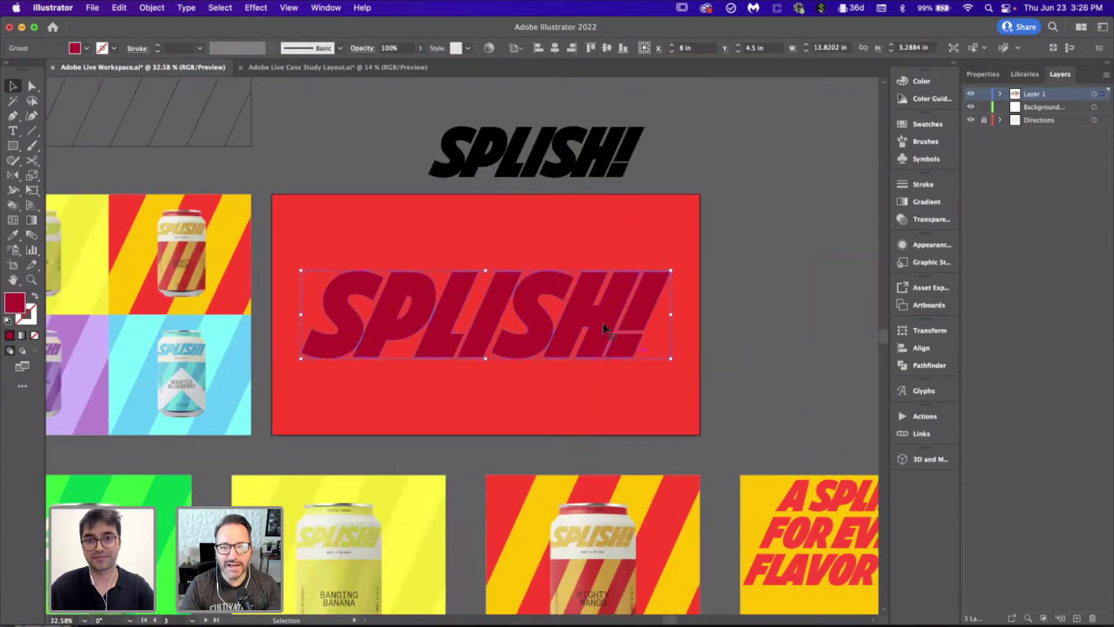
mouse_move(662, 361)
left_mouse_down()
mouse_move(644, 361)
mouse_move(653, 365)
left_mouse_up()
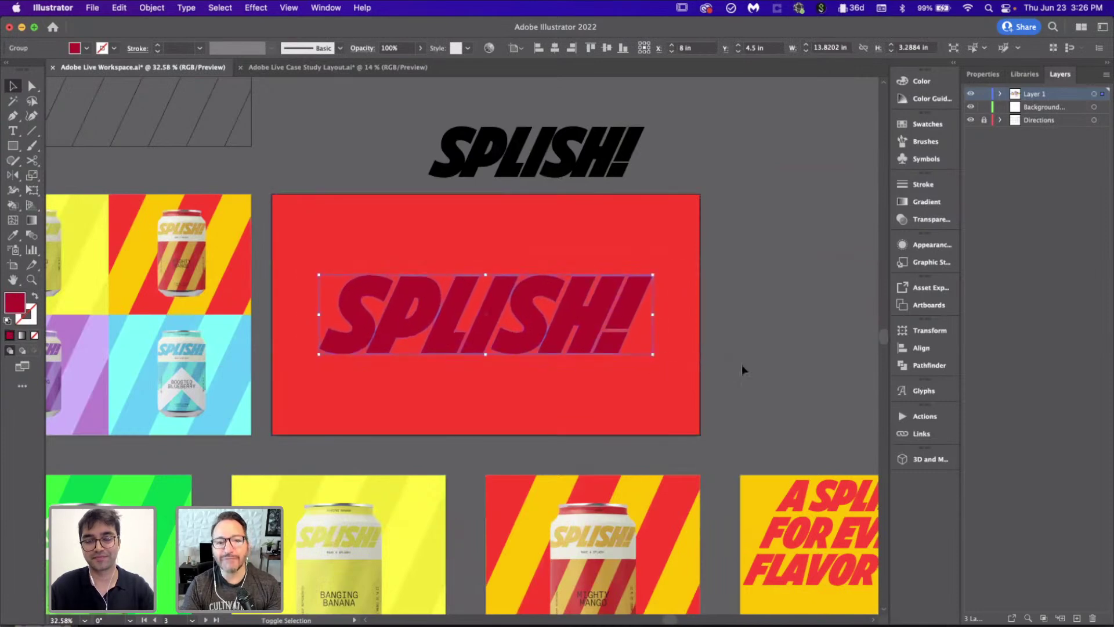
left_click(741, 368)
scroll(537, 427, "up", 2)
Step: Paste the MAKE A SPLASH! line, set it to 21 pt, and centre it below the logo
key("super+v")
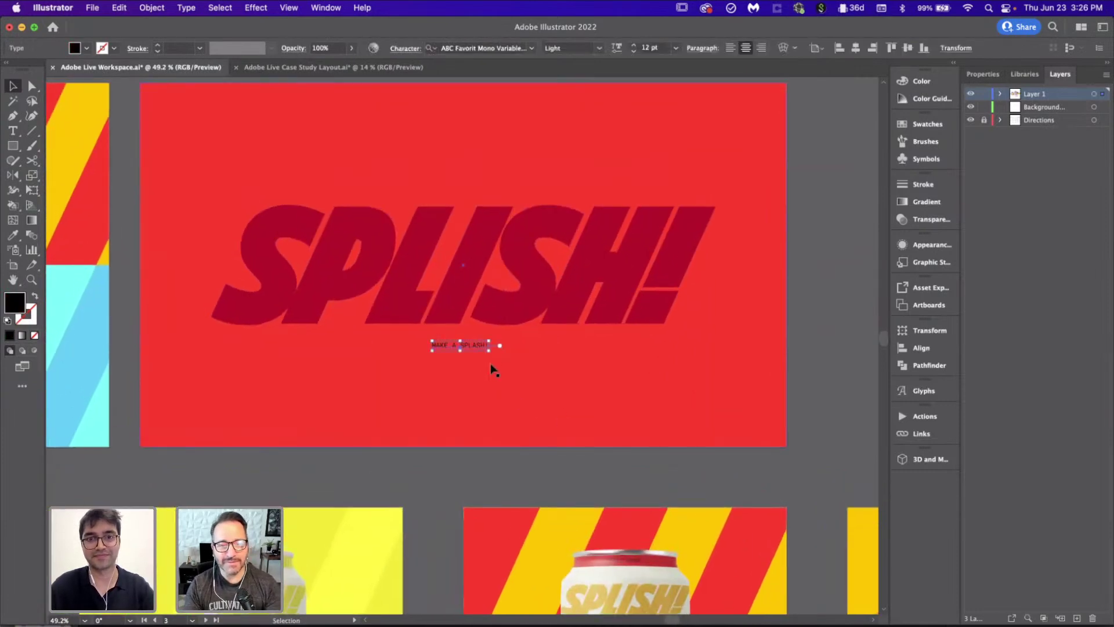
left_click(983, 74)
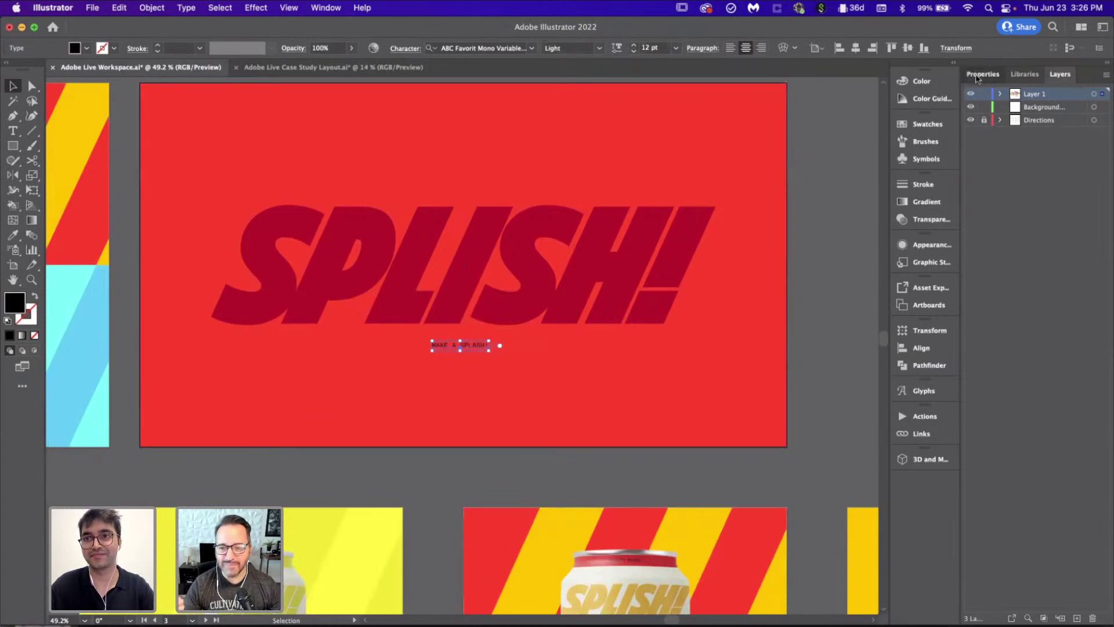
left_click(1021, 349)
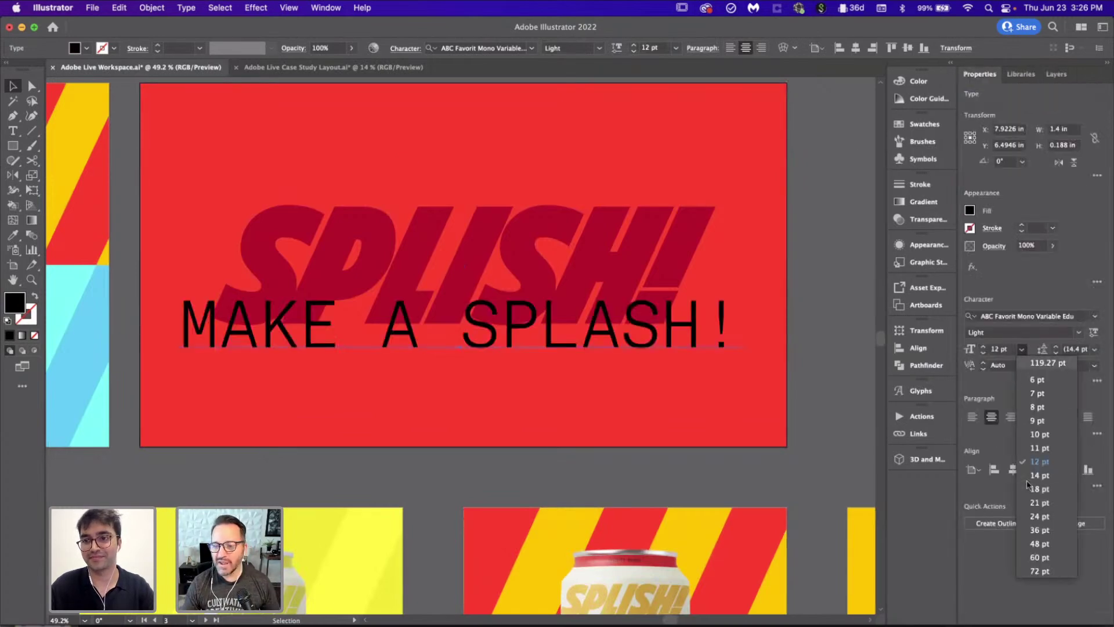
left_click(1038, 509)
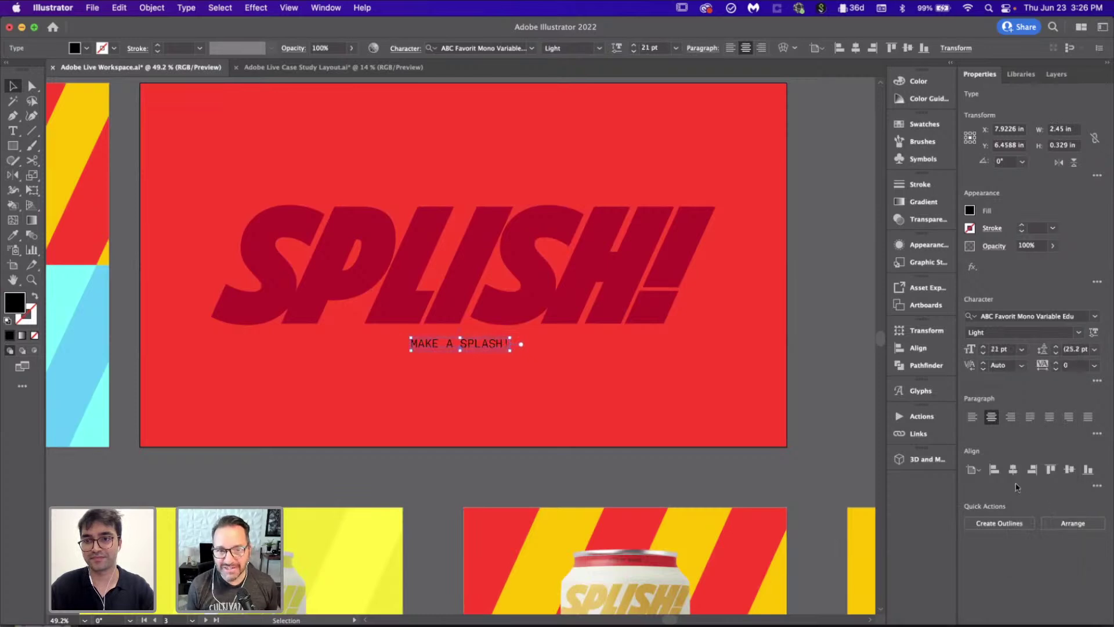
left_click(824, 325)
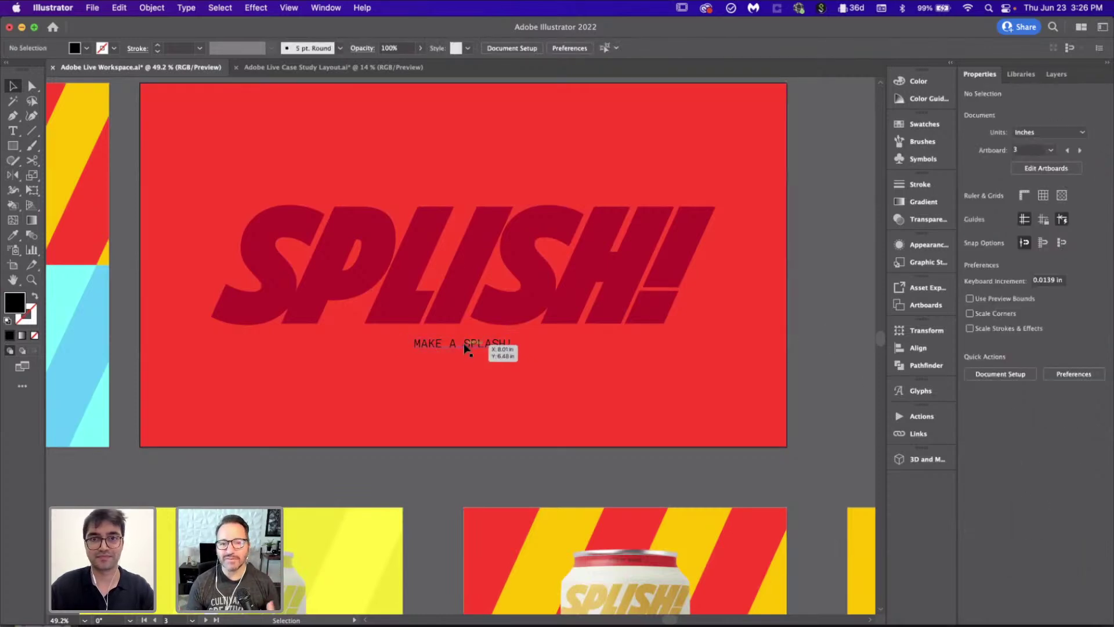
left_click_drag(464, 354, 465, 355)
left_click(813, 312)
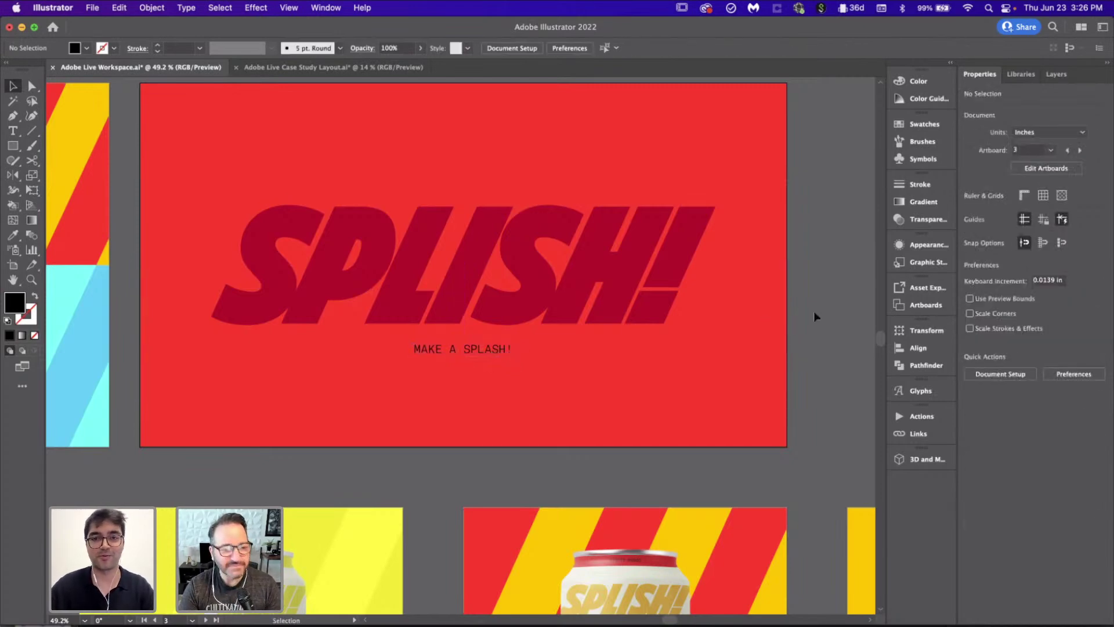
Step: Survey the artboards, then select the Mighty Mango can's A HEALTHY MIXER FOR COCKTAILS text
scroll(813, 311, "down", 5)
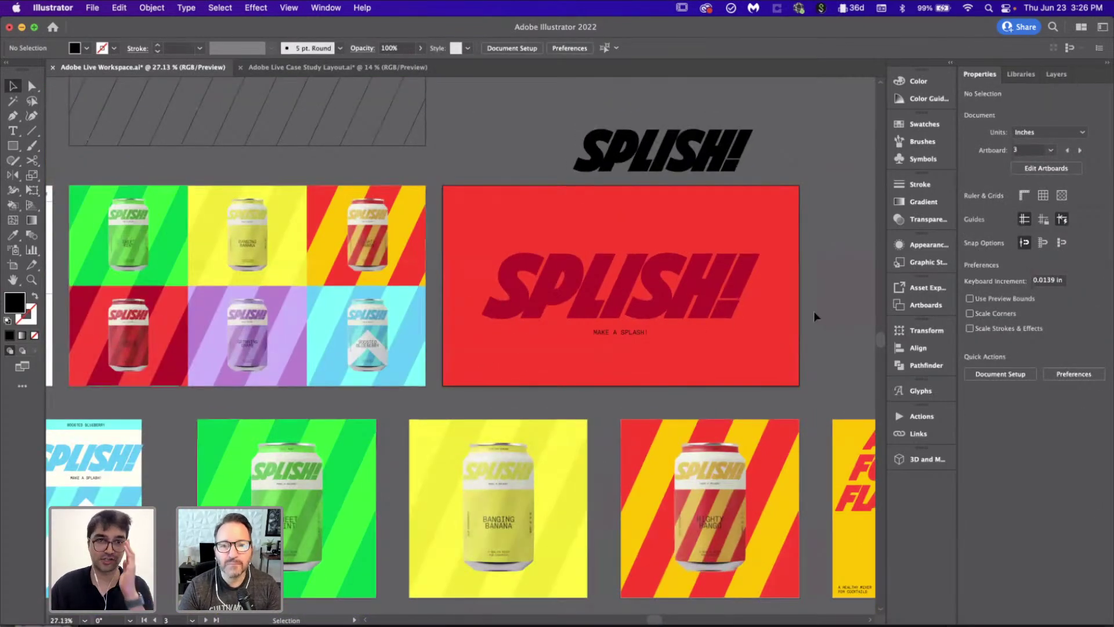
scroll(500, 325, "down", 2)
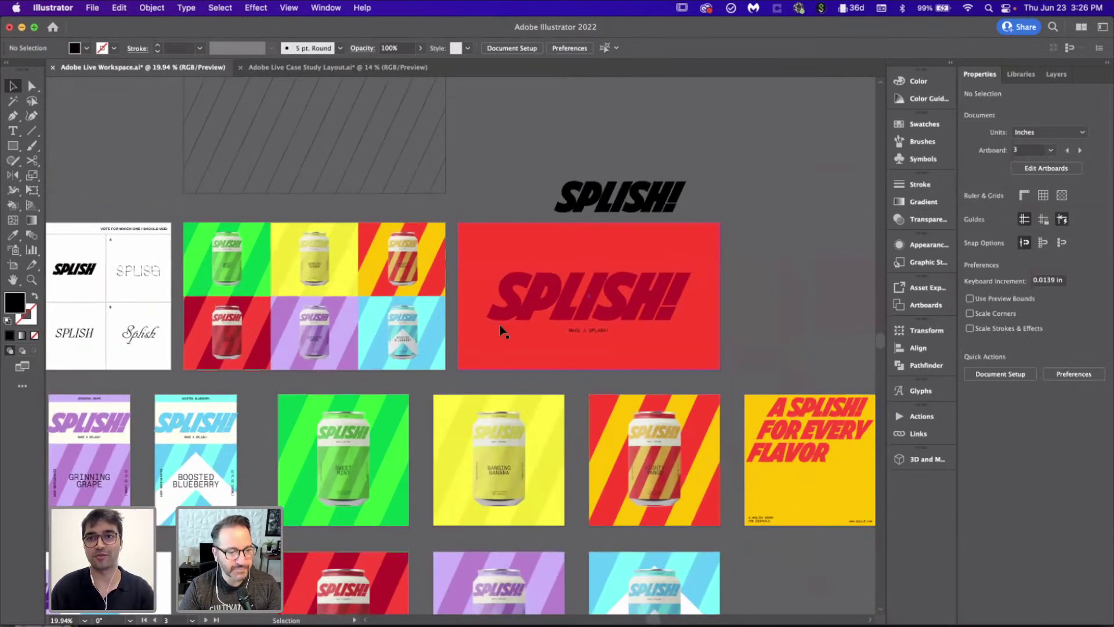
scroll(500, 325, "down", 1)
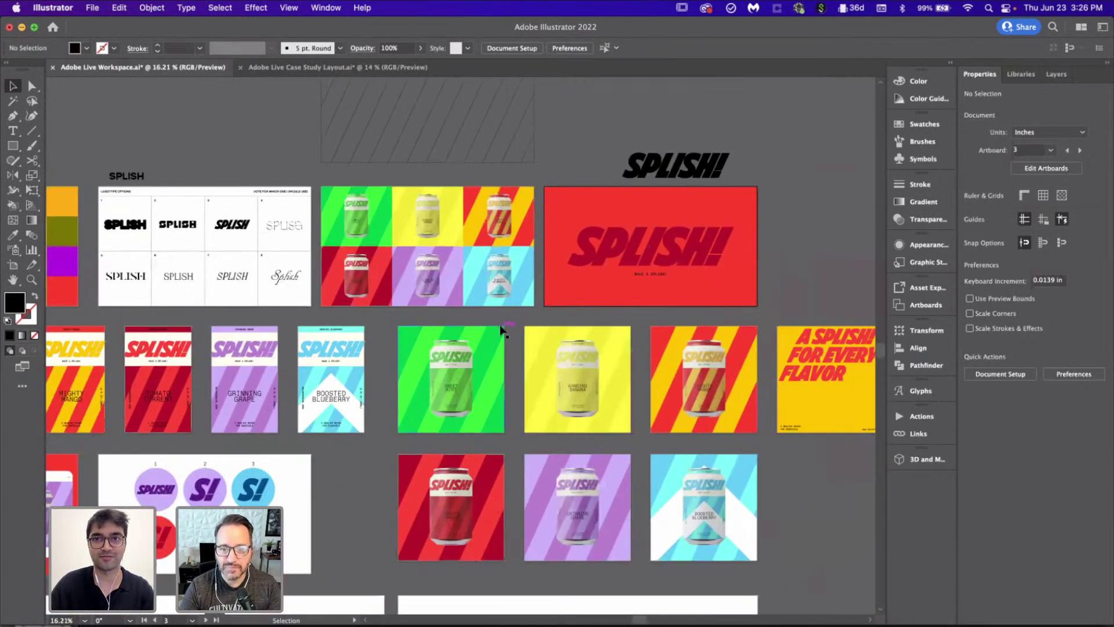
scroll(736, 181, "right", 4)
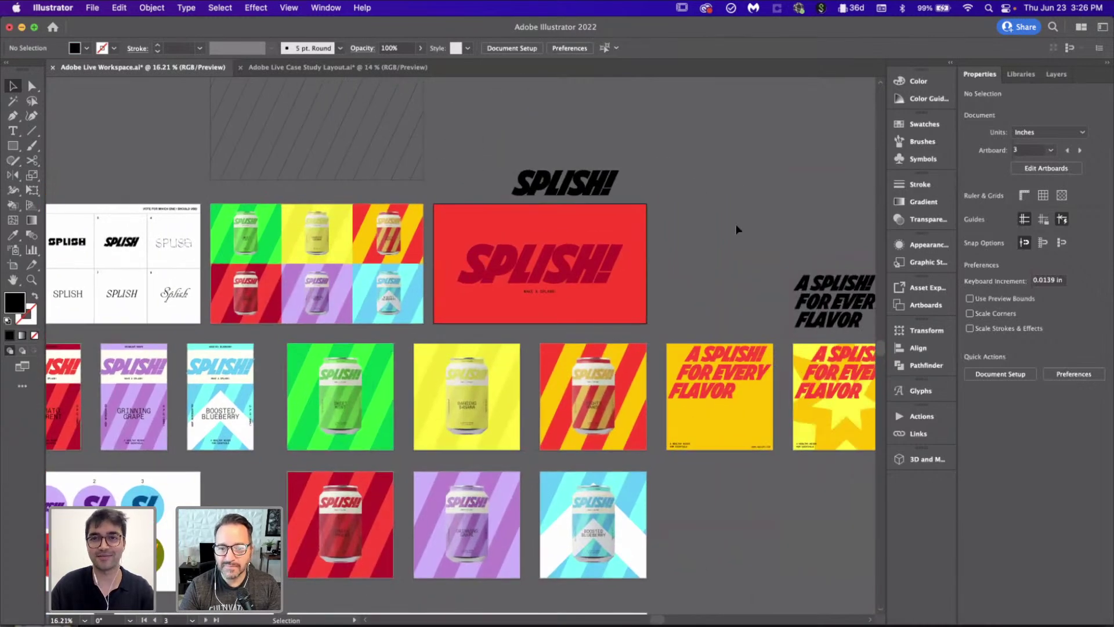
scroll(543, 238, "up", 5)
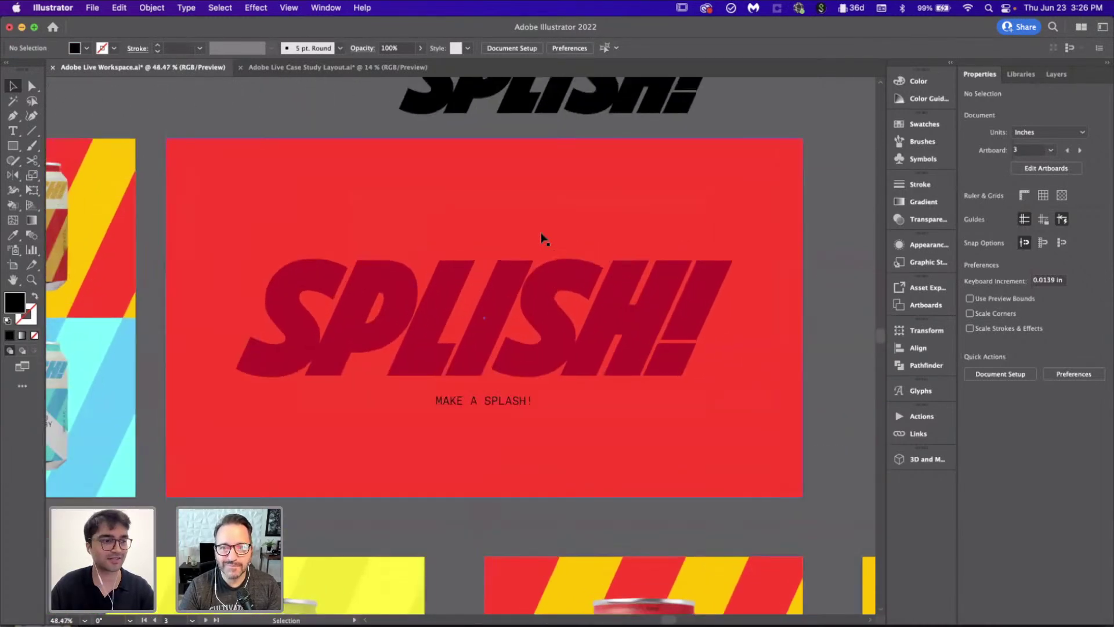
scroll(576, 405, "down", 4)
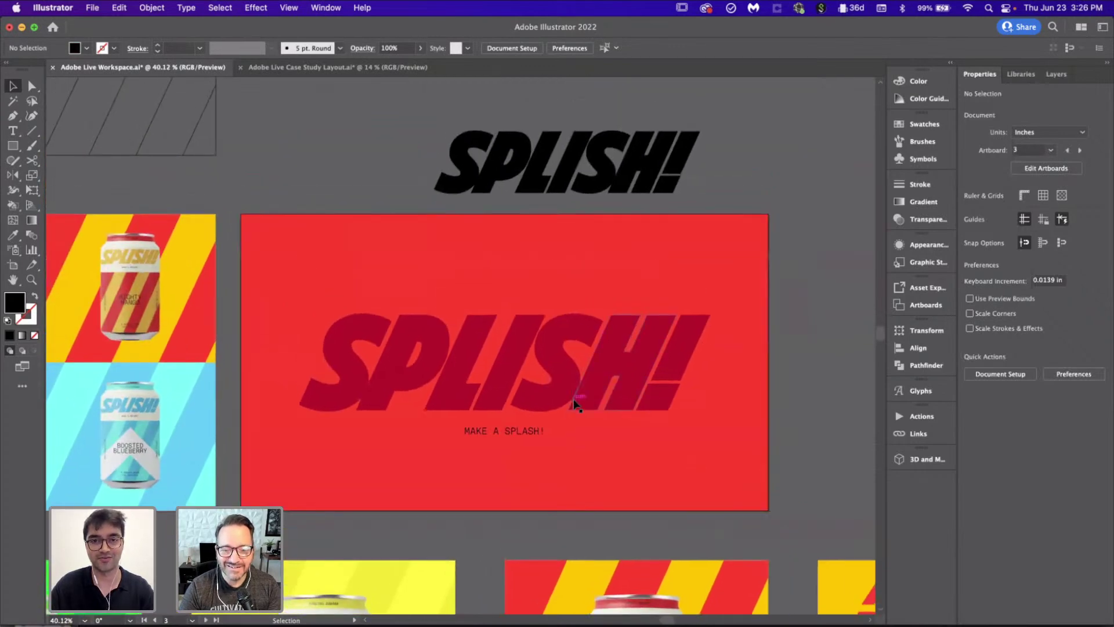
scroll(576, 405, "down", 2)
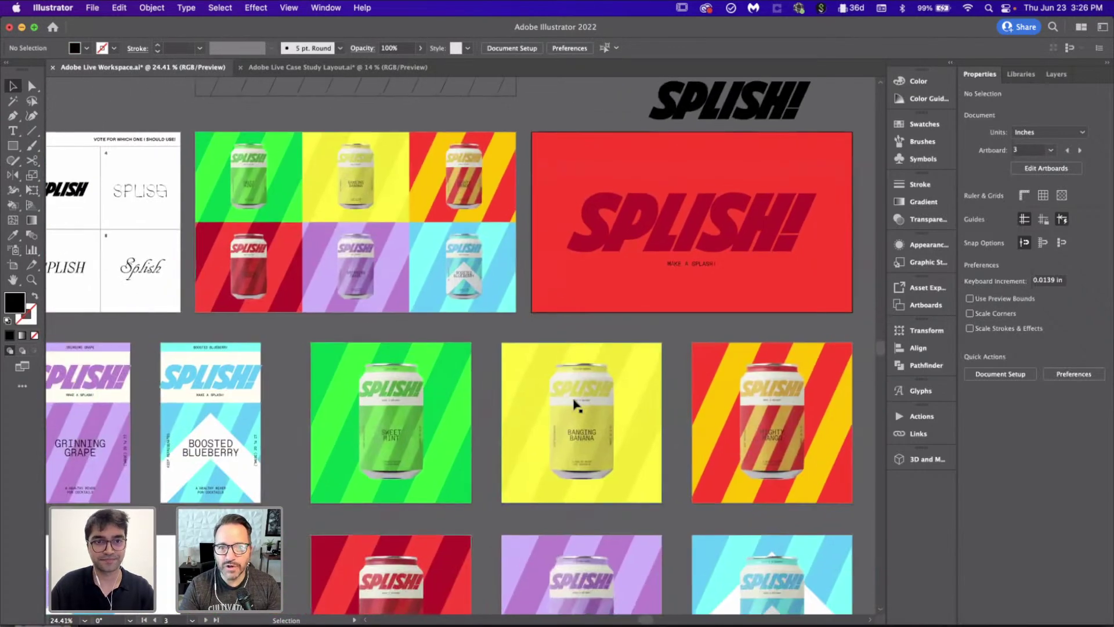
scroll(576, 405, "down", 3)
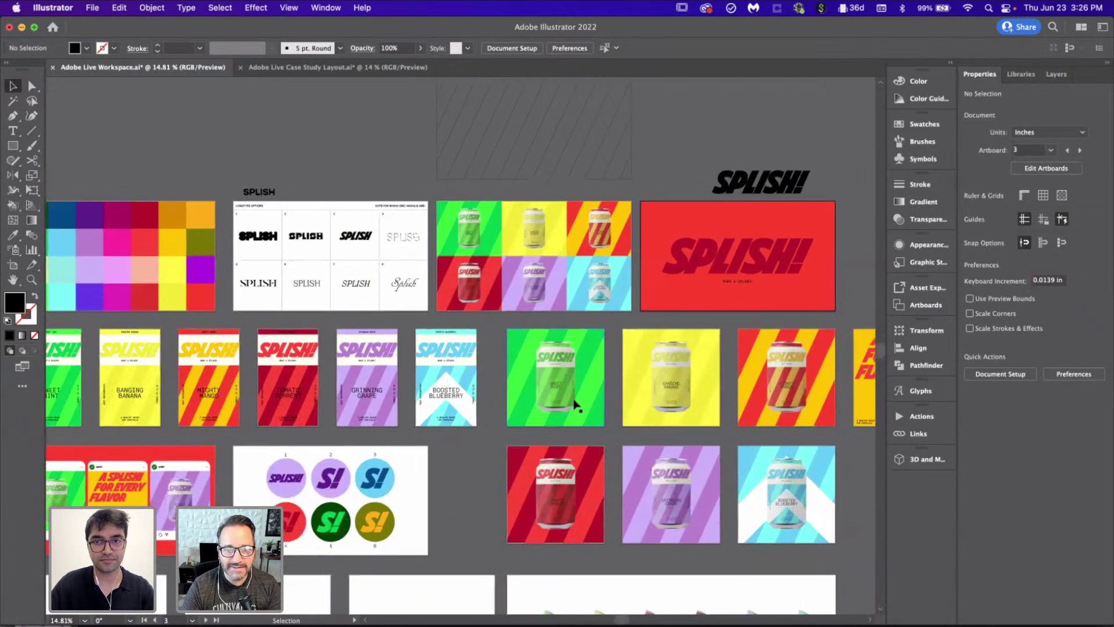
scroll(576, 405, "left", 4)
scroll(576, 405, "down", 1)
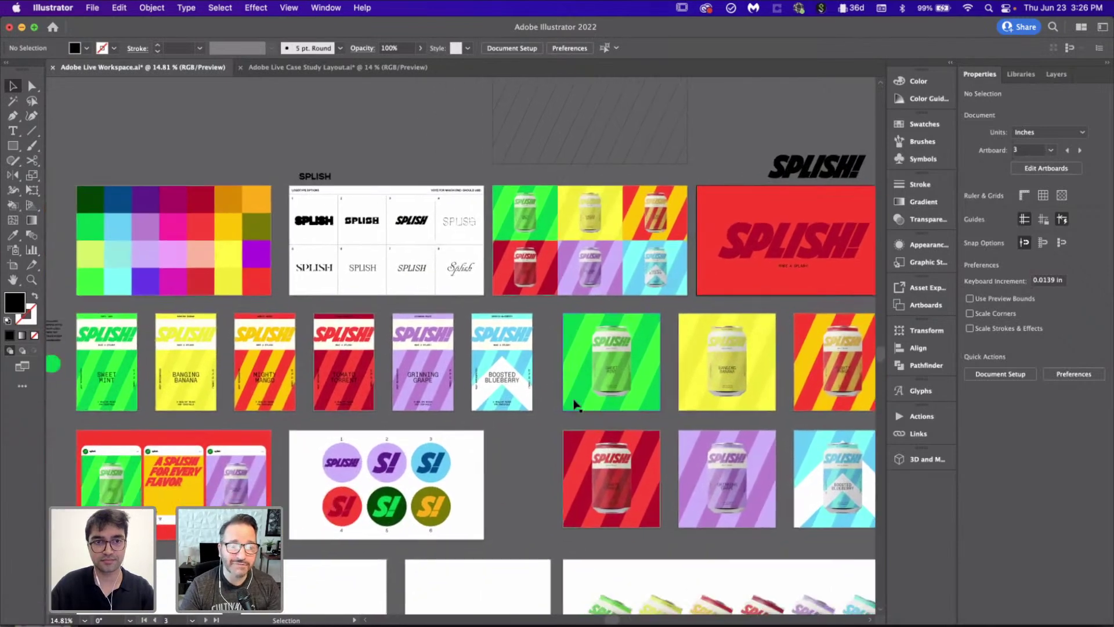
scroll(305, 385, "up", 5)
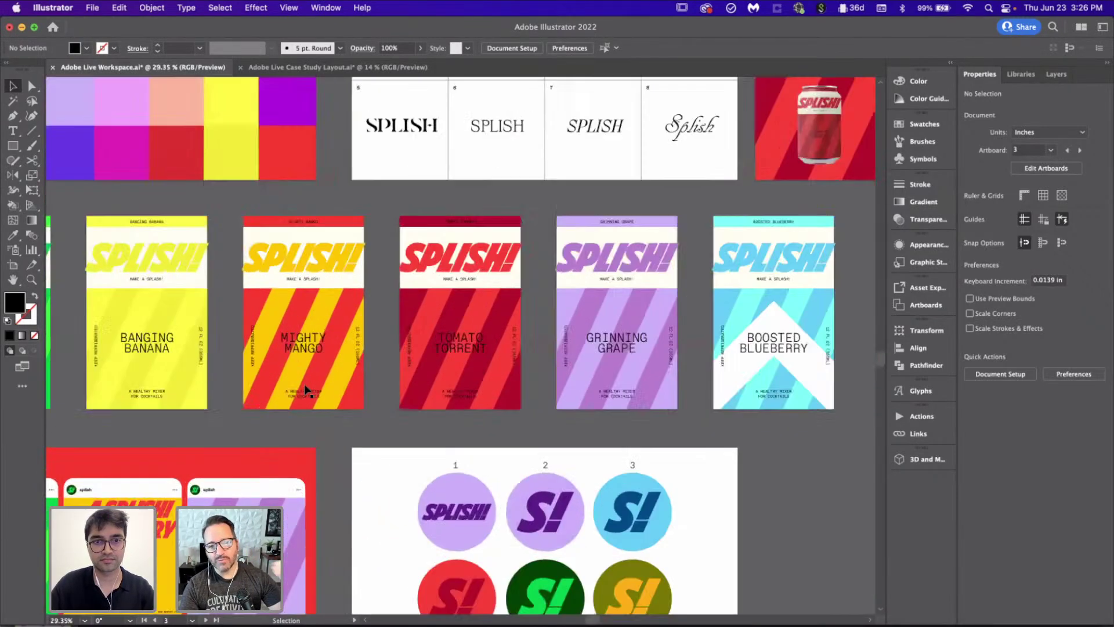
left_click(319, 410)
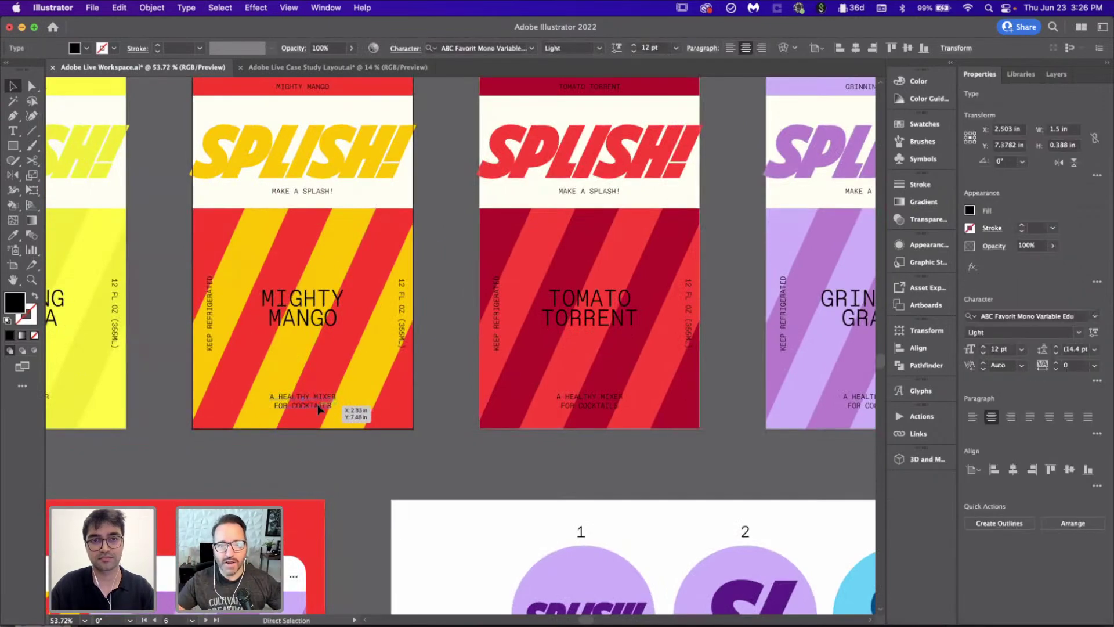
Step: Move the tagline onto the red artboard with MAKE A SPLASH!'s 21 pt styling, joined into one line
scroll(318, 409, "down", 5)
scroll(319, 409, "right", 4)
scroll(319, 409, "up", 2)
scroll(318, 409, "up", 5)
mouse_move(319, 409)
left_mouse_down()
mouse_move(318, 281)
mouse_move(493, 345)
mouse_move(420, 284)
mouse_move(343, 246)
left_mouse_up()
key("i")
left_click(323, 461)
key("v")
double_click(276, 257)
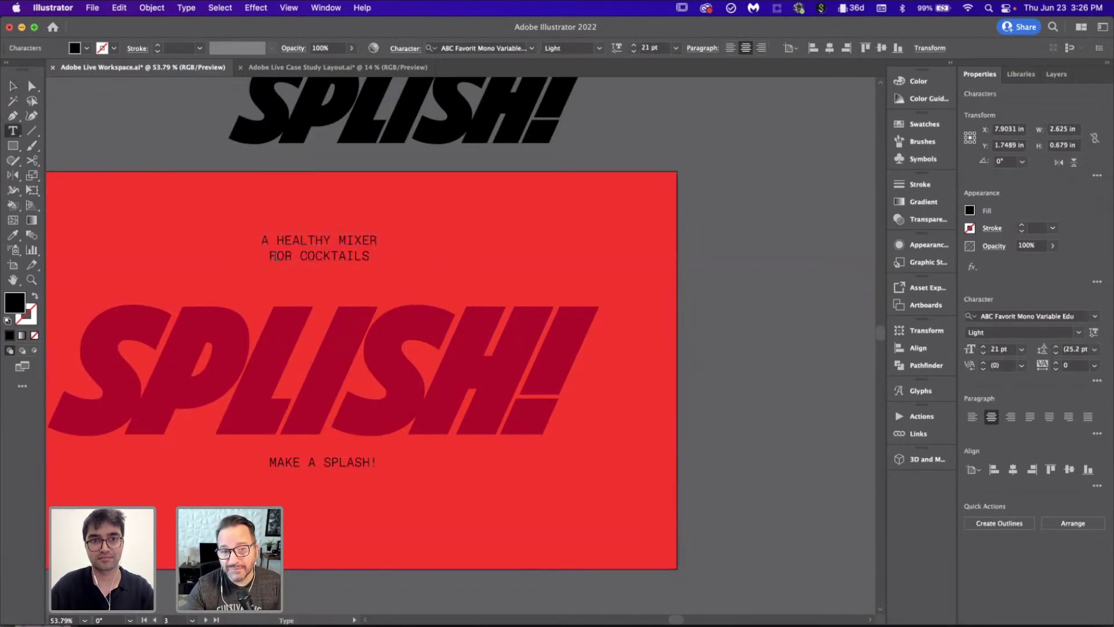
key("BackSpace")
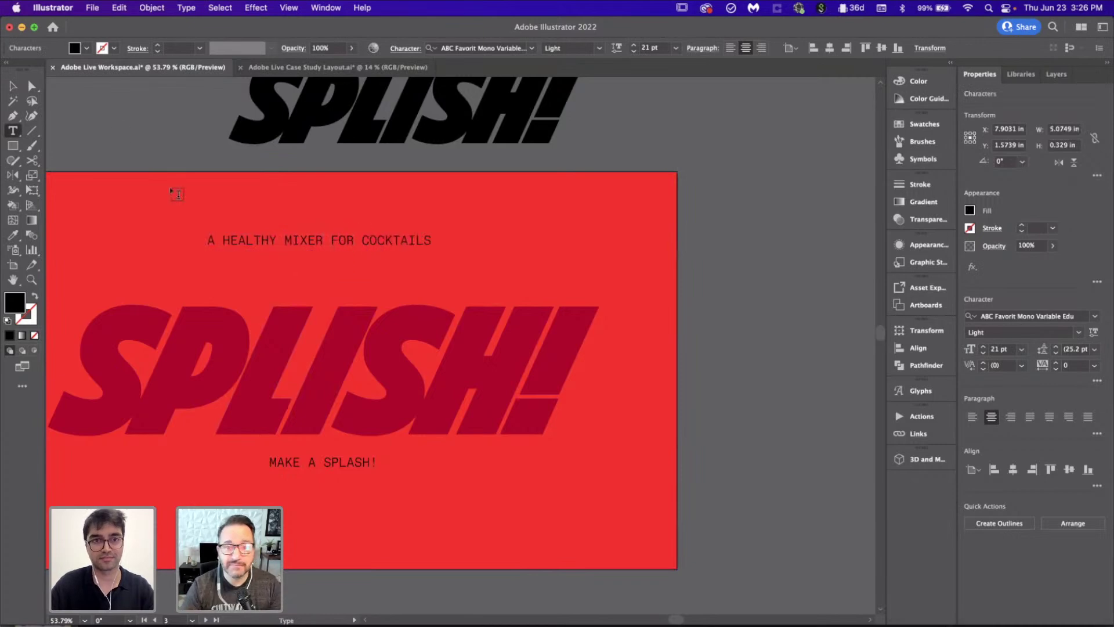
key("Escape")
left_click_drag(409, 238, 413, 271)
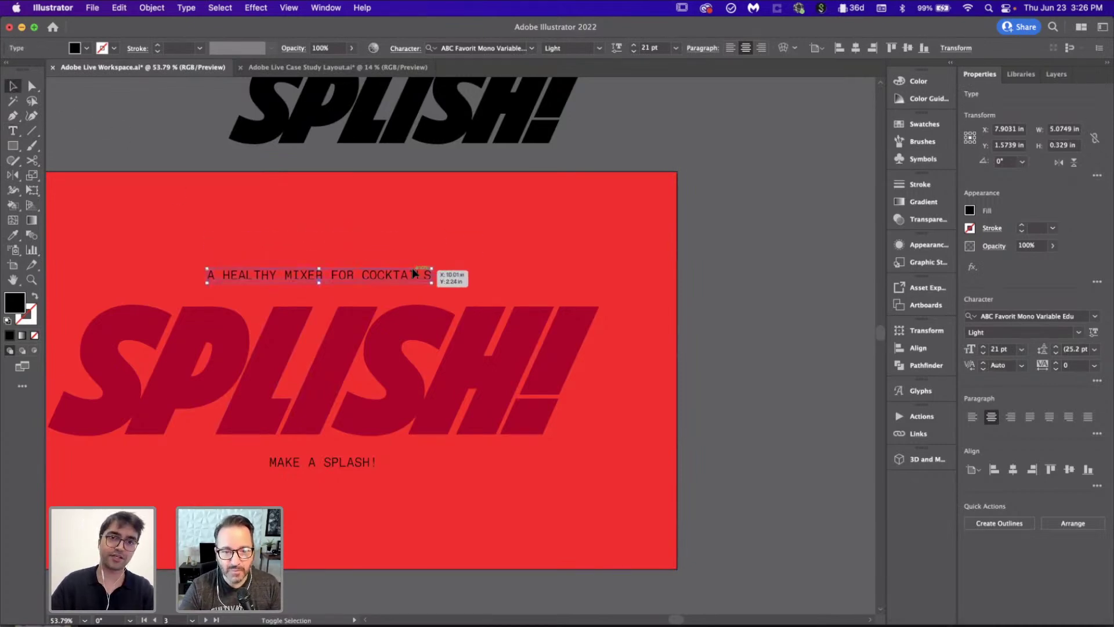
left_click(773, 291)
Step: Place MAKE A SPLASH! in the bottom-right corner and the tagline in the bottom-left corner
scroll(774, 291, "down", 2)
left_click_drag(460, 407, 705, 471)
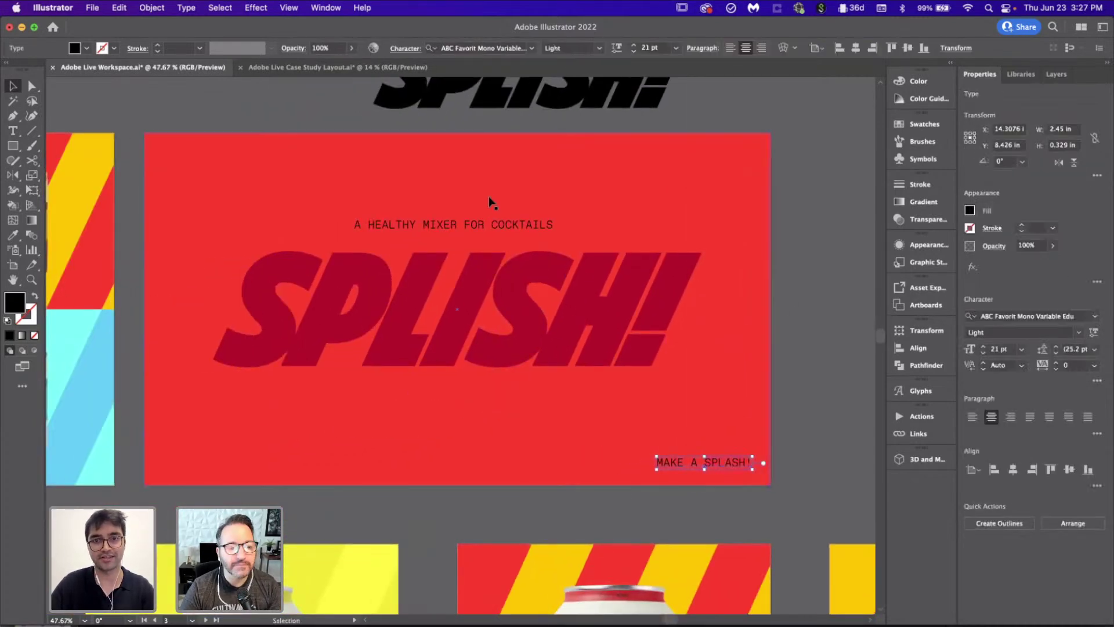
mouse_move(502, 225)
left_mouse_down()
mouse_move(368, 455)
mouse_move(315, 465)
left_mouse_up()
left_click(660, 324)
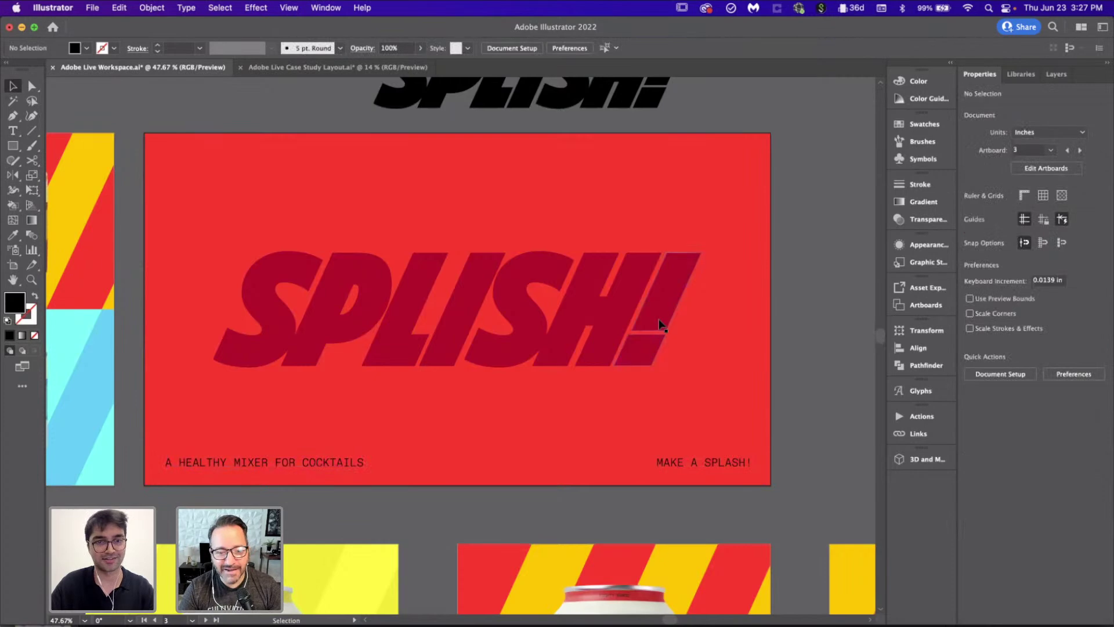
left_click(723, 466)
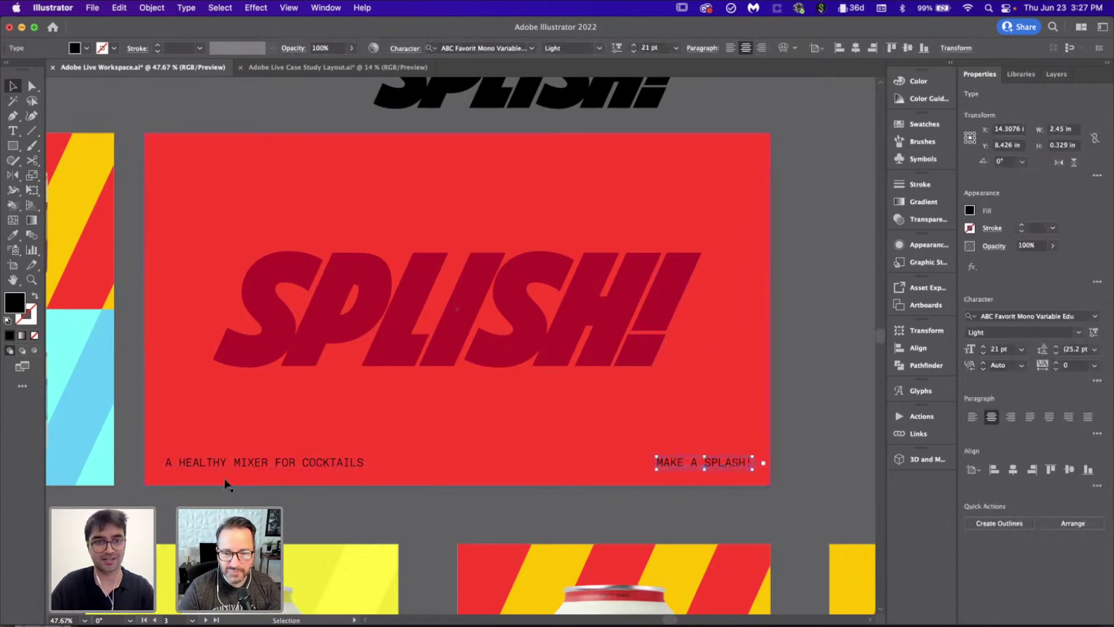
left_click(791, 455)
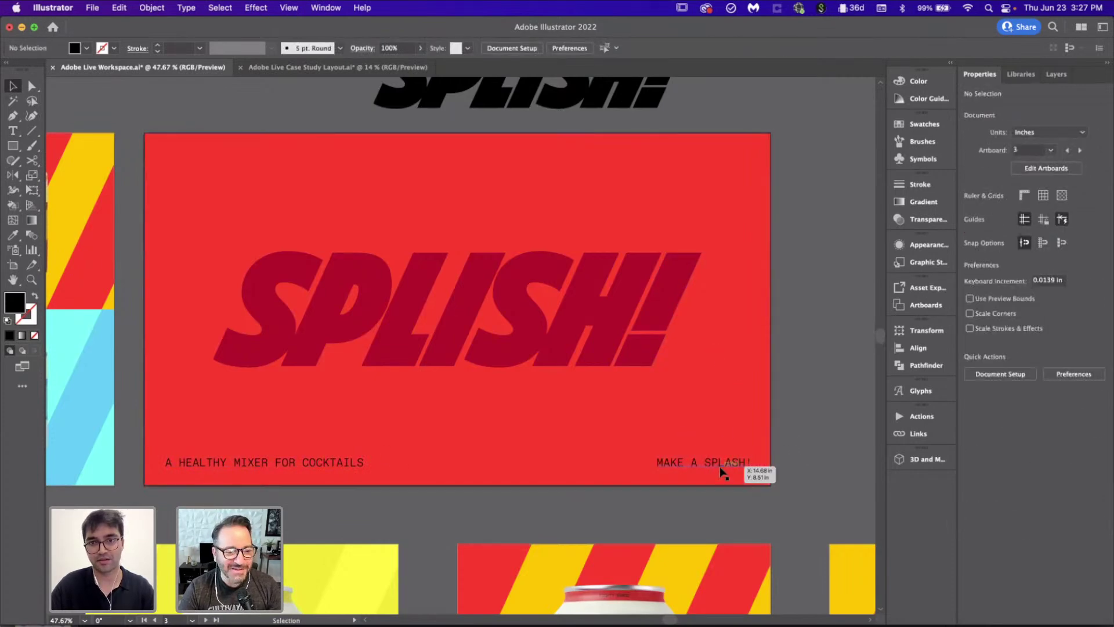
left_click_drag(719, 464, 726, 469)
left_click(825, 432)
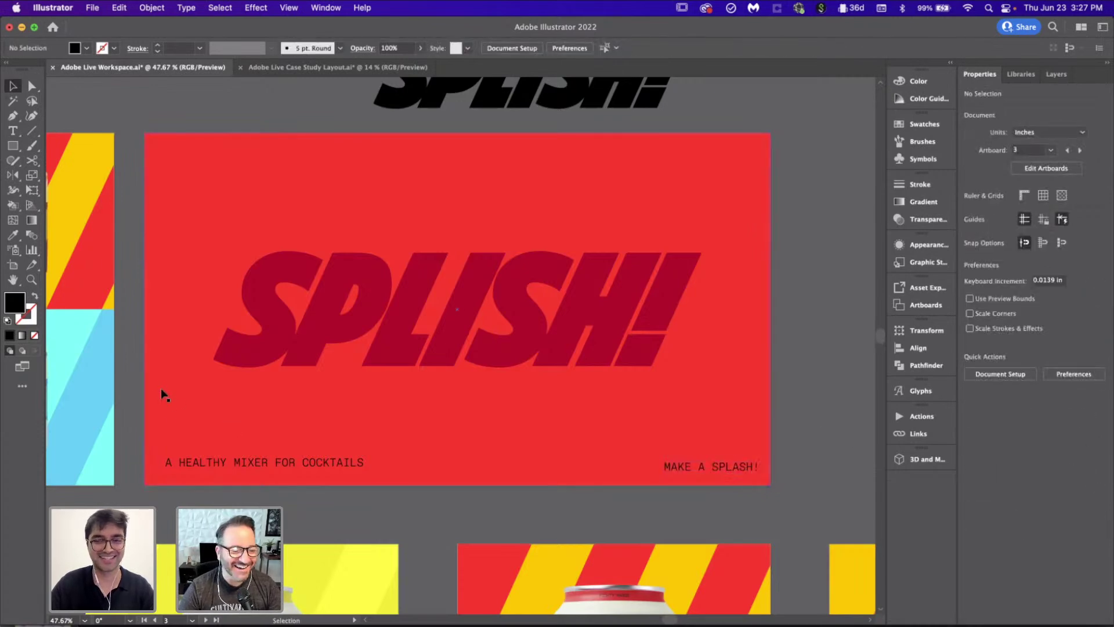
Step: Draw a small black spacer square at the lower right of the artboard
scroll(268, 472, "up", 3)
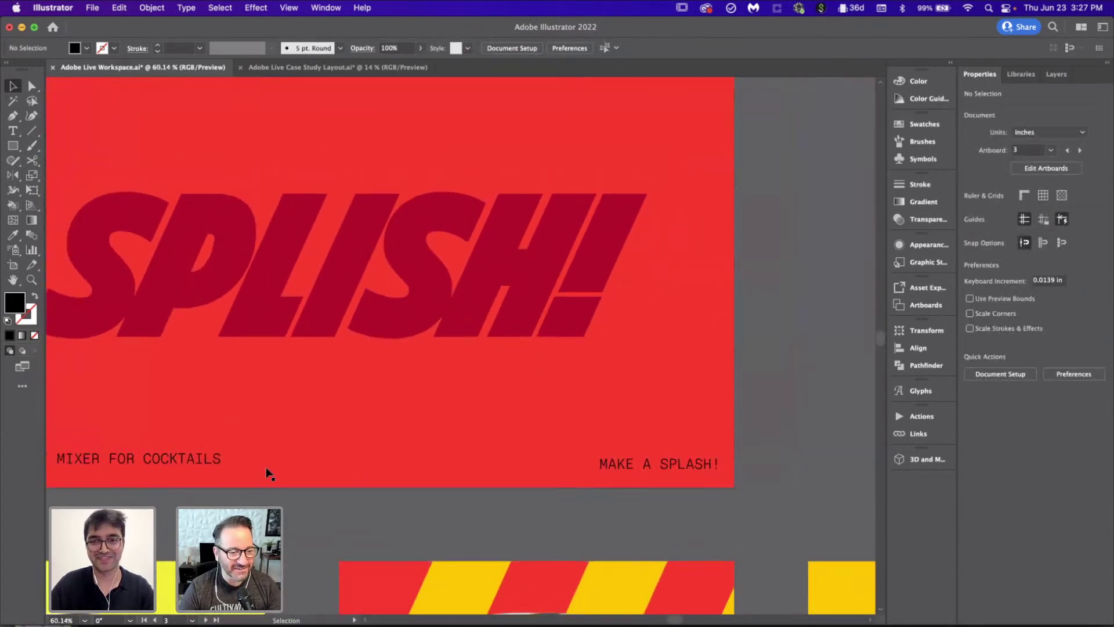
scroll(503, 471, "right", 5)
scroll(502, 472, "up", 5)
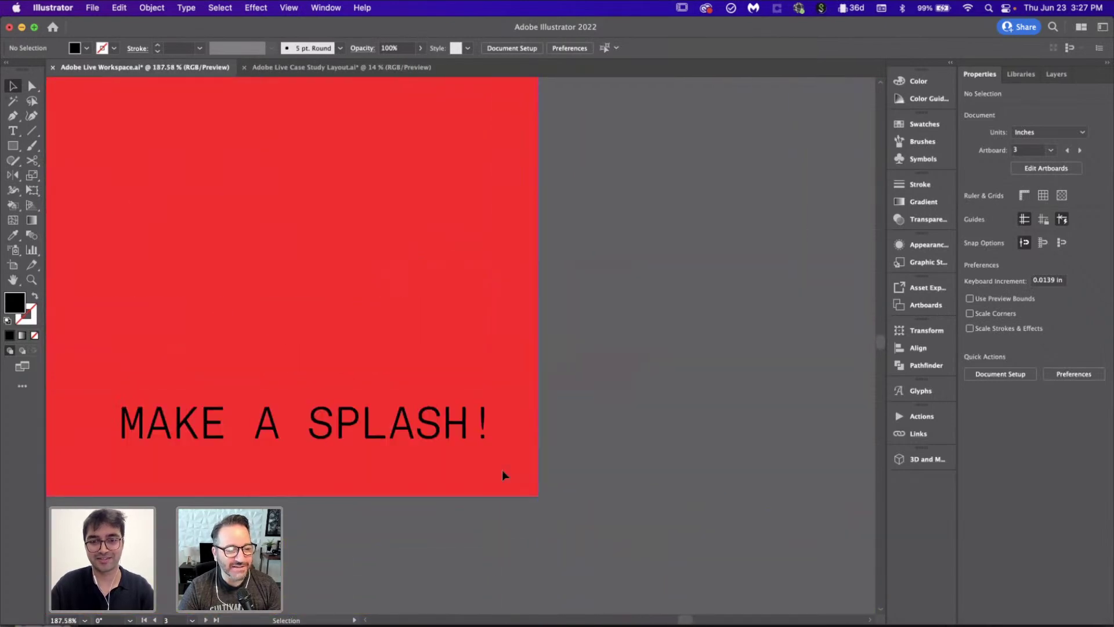
key("F6")
key("m")
left_click_drag(484, 441, 538, 496)
key("v")
left_click(617, 486)
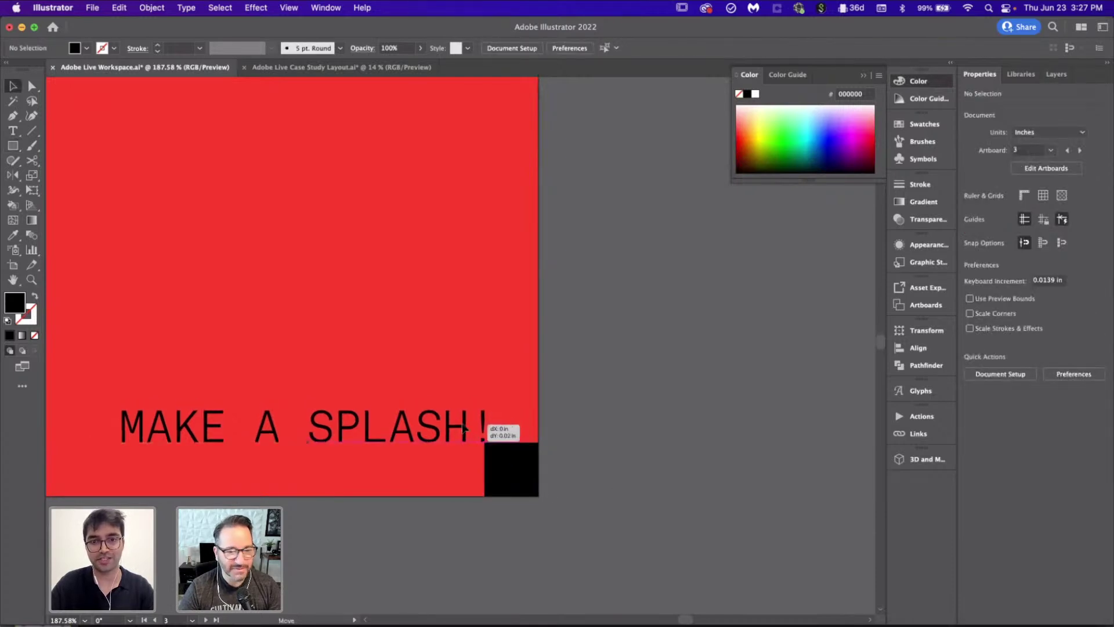
Step: Align the spacer square to the artboard's left edge
left_click(486, 424)
left_click(622, 438)
scroll(621, 441, "down", 5)
scroll(622, 443, "down", 5)
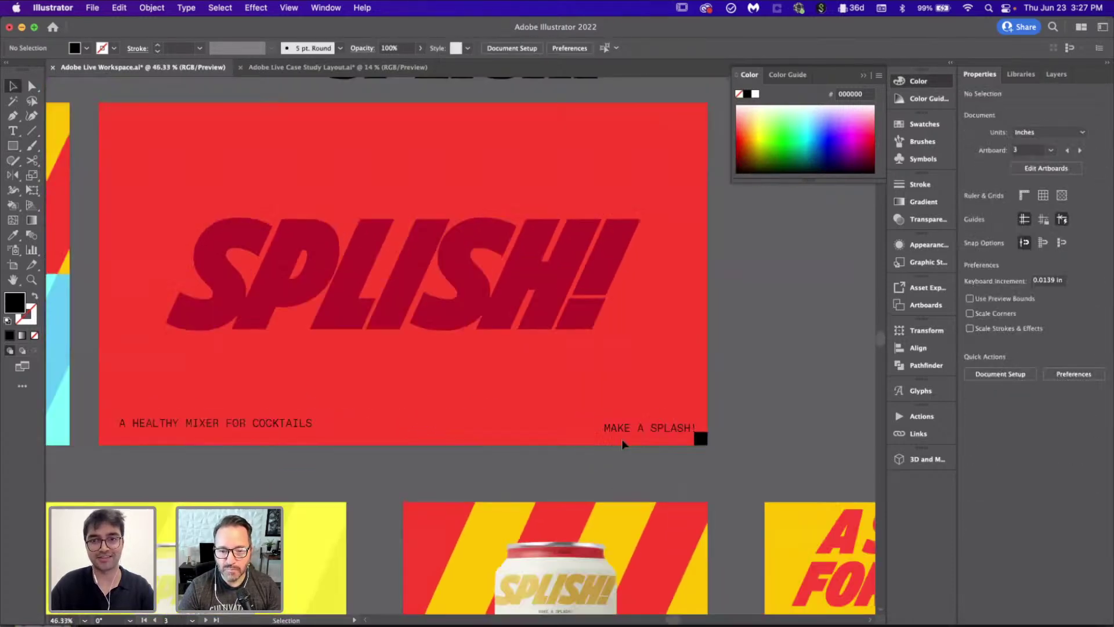
left_click(720, 444)
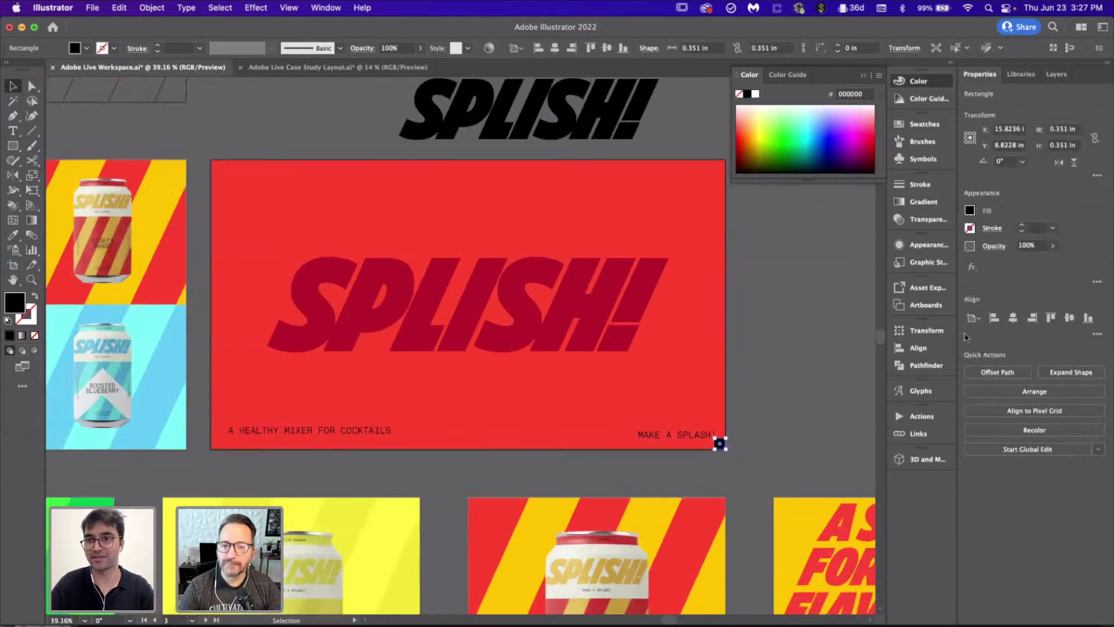
left_click(993, 320)
left_click(225, 464)
Step: Set the tagline against the spacer square, delete the spacer, and select all artboard contents
scroll(225, 464, "up", 10)
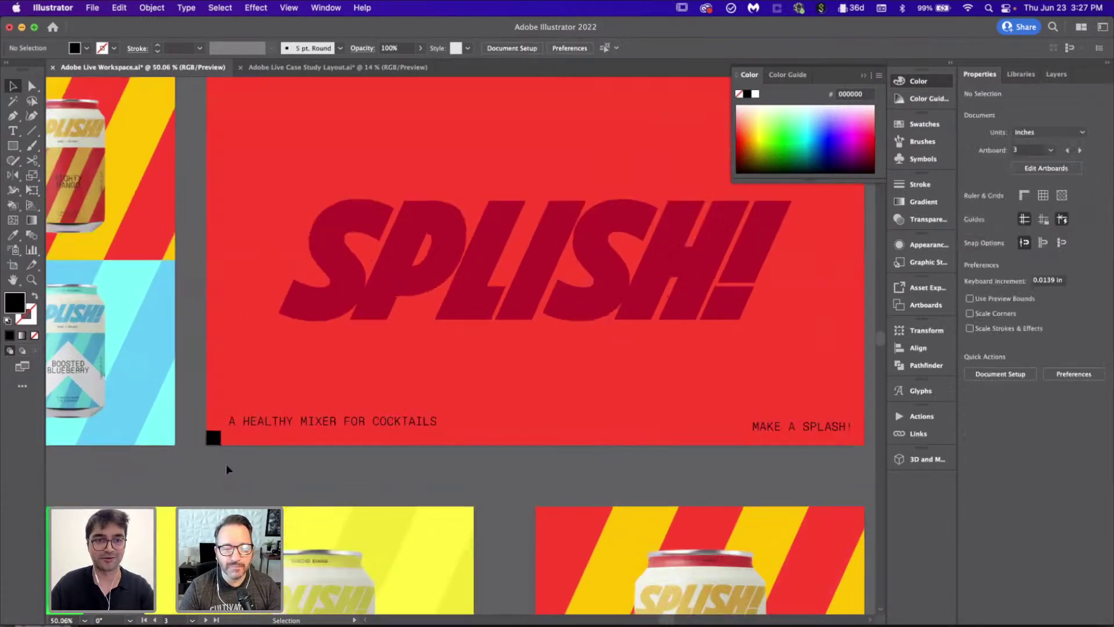
scroll(225, 464, "up", 5)
mouse_move(446, 216)
left_mouse_down()
mouse_move(378, 279)
mouse_move(361, 274)
left_mouse_up()
left_click(168, 379)
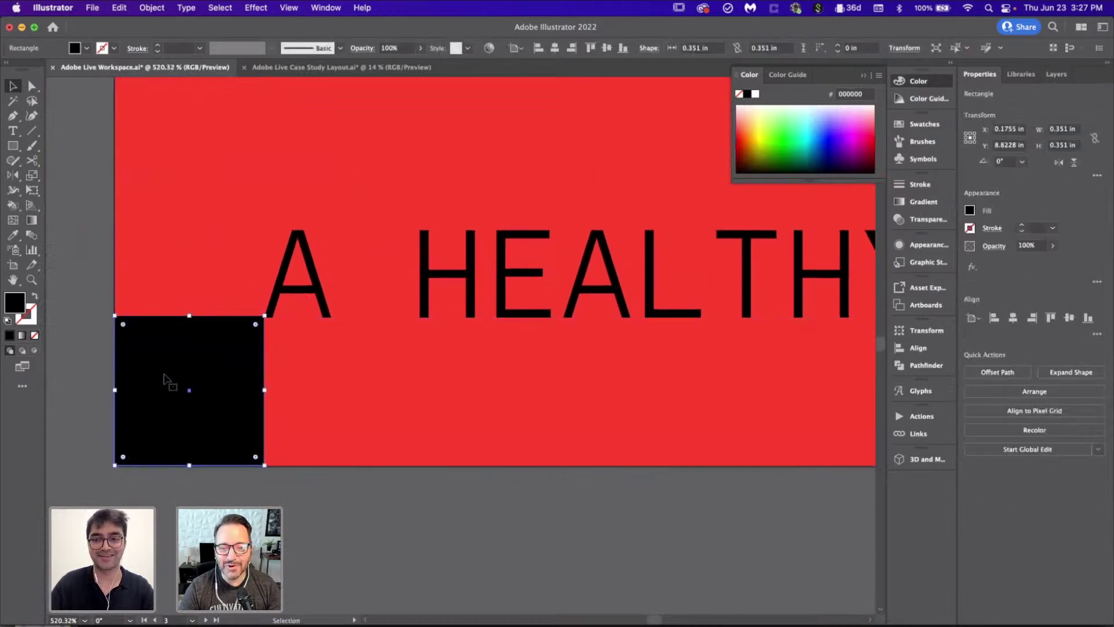
key("Delete")
scroll(165, 374, "down", 12)
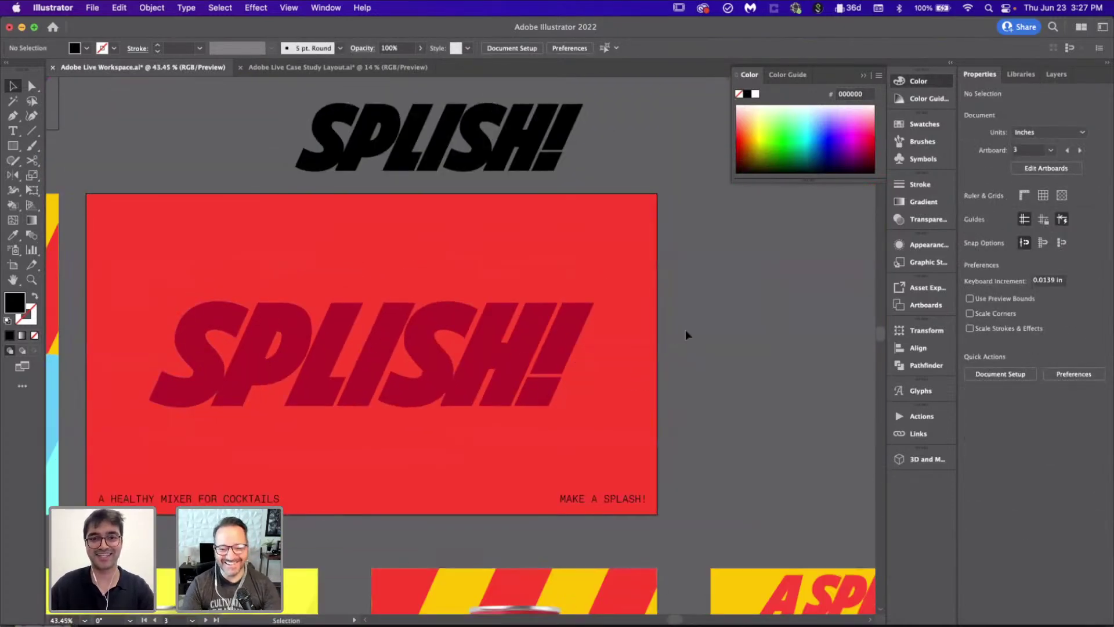
key("super+alt+a")
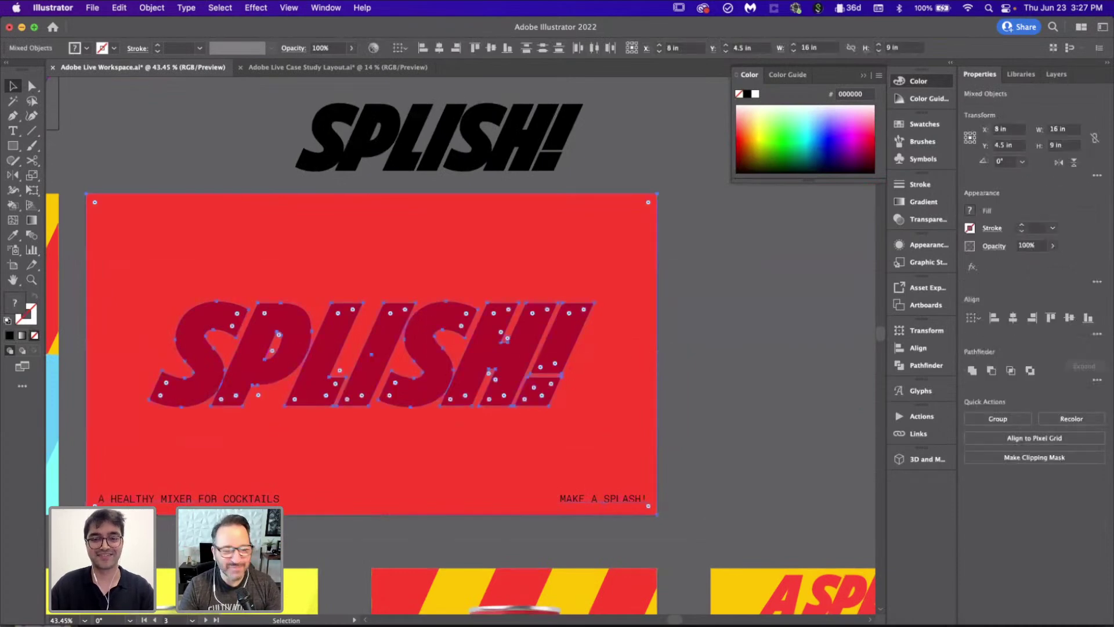
left_click(688, 314)
Step: Paste the SPLISH artwork in place onto the Case Study Layout's LOGO artboard
left_click(325, 69)
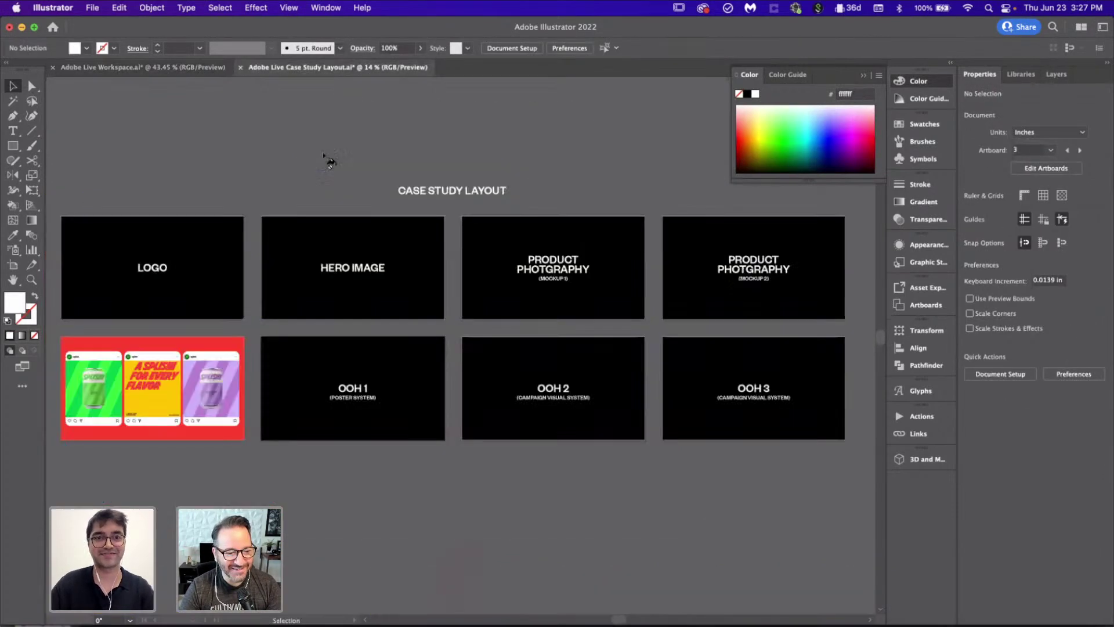
scroll(331, 301, "left", 5)
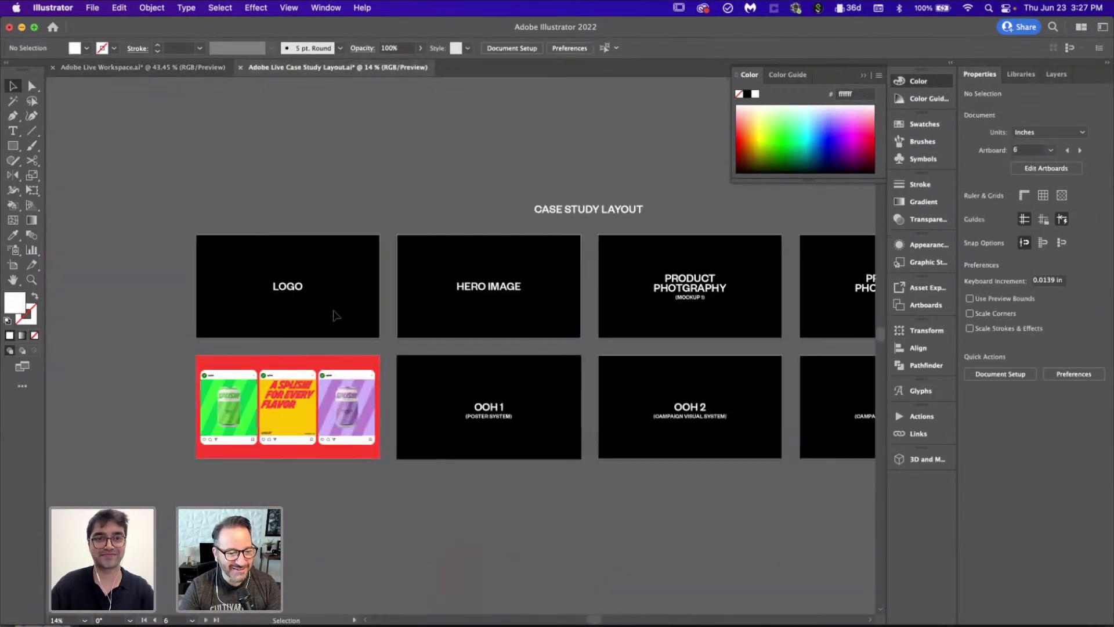
left_click(1055, 74)
scroll(290, 306, "up", 5)
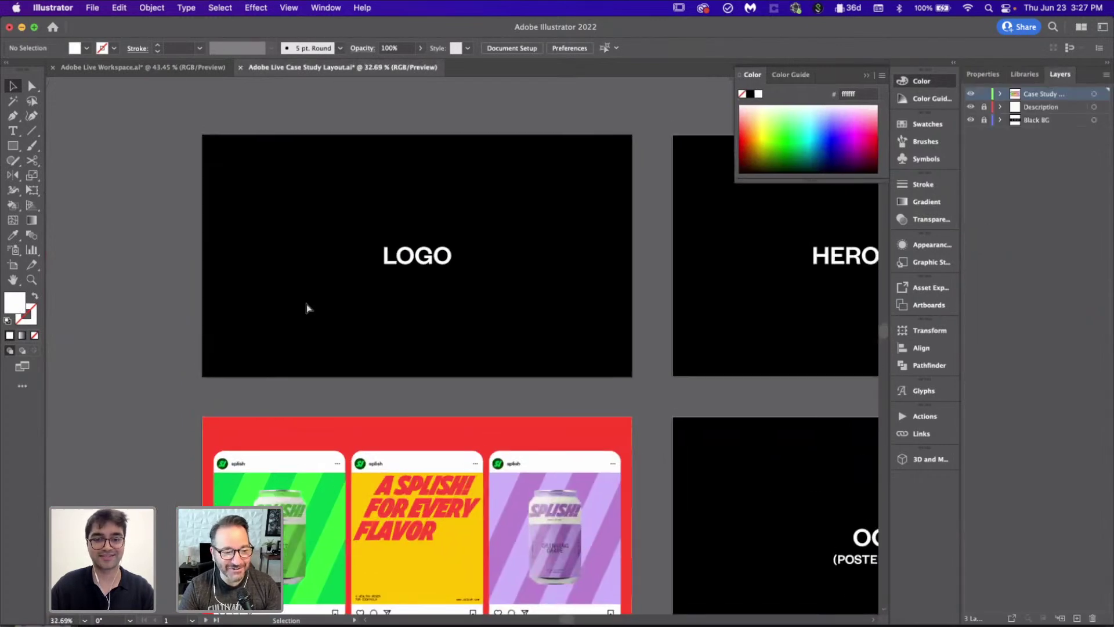
key("super+shift+v")
left_click(163, 278)
scroll(163, 278, "down", 5)
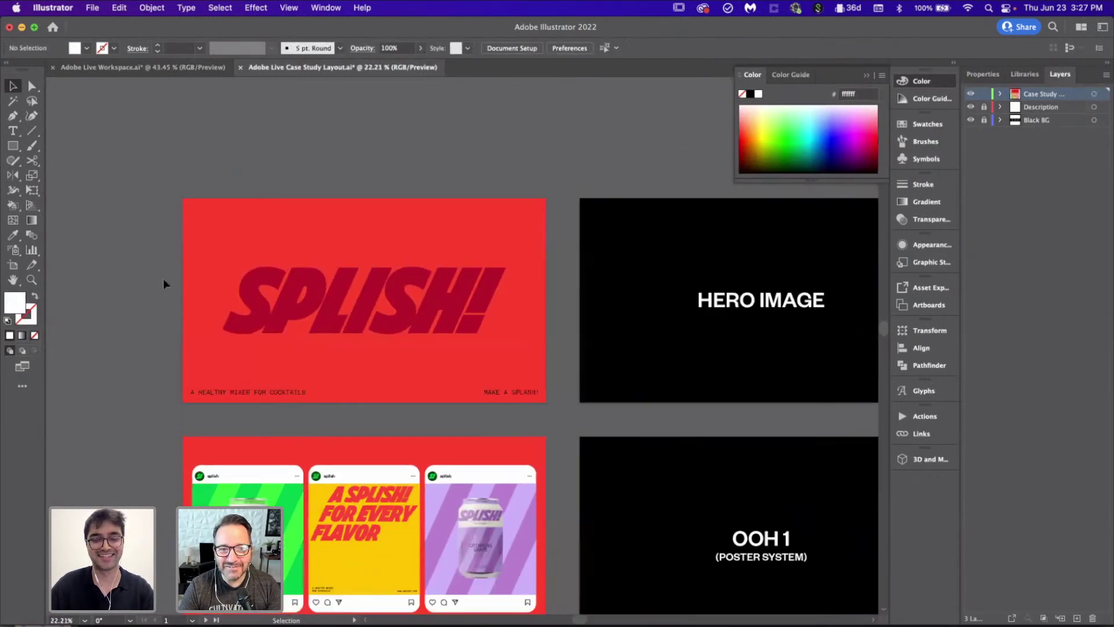
scroll(502, 352, "up", 2)
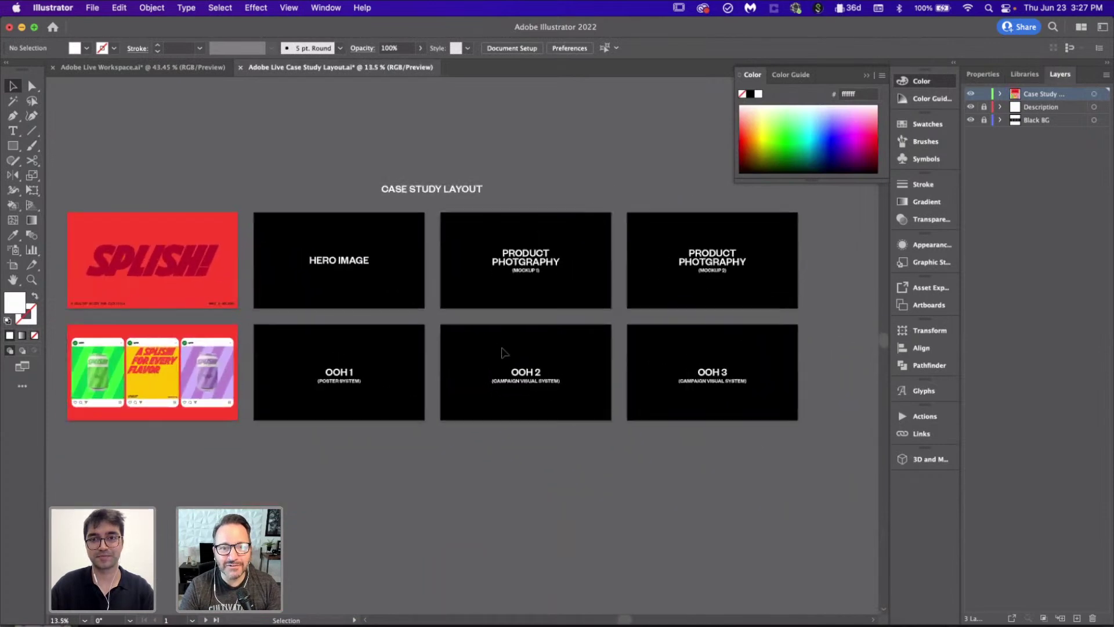
Step: In the Workspace document, move the A SPLISH FOR EVERY FLAVOR text above SPLISH!
left_click(166, 66)
scroll(530, 353, "down", 6)
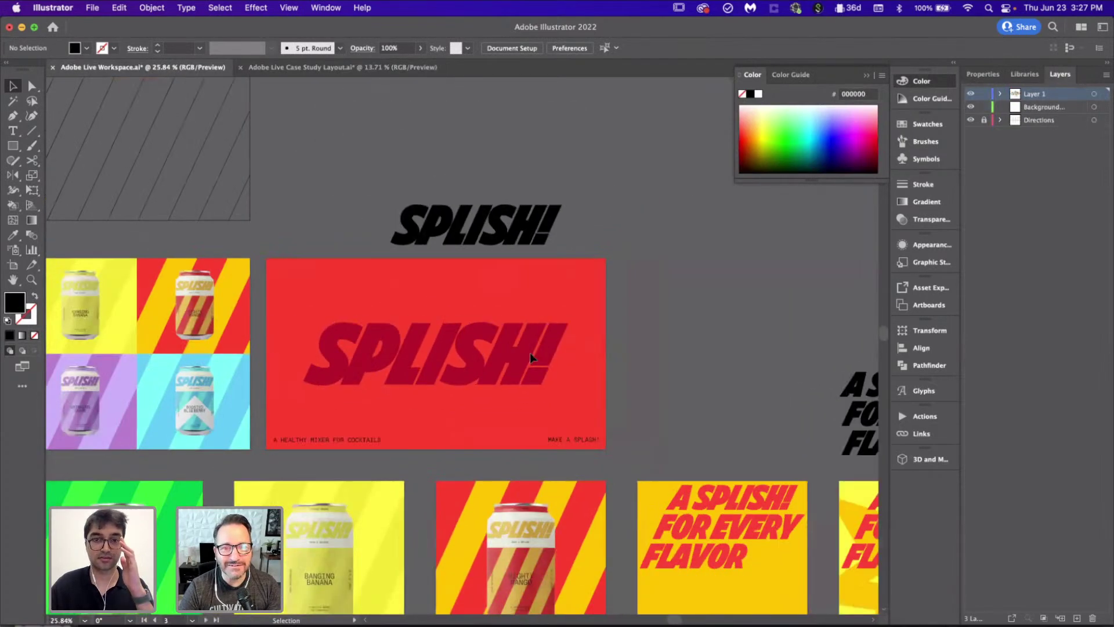
scroll(530, 353, "down", 2)
left_click_drag(609, 330, 444, 219)
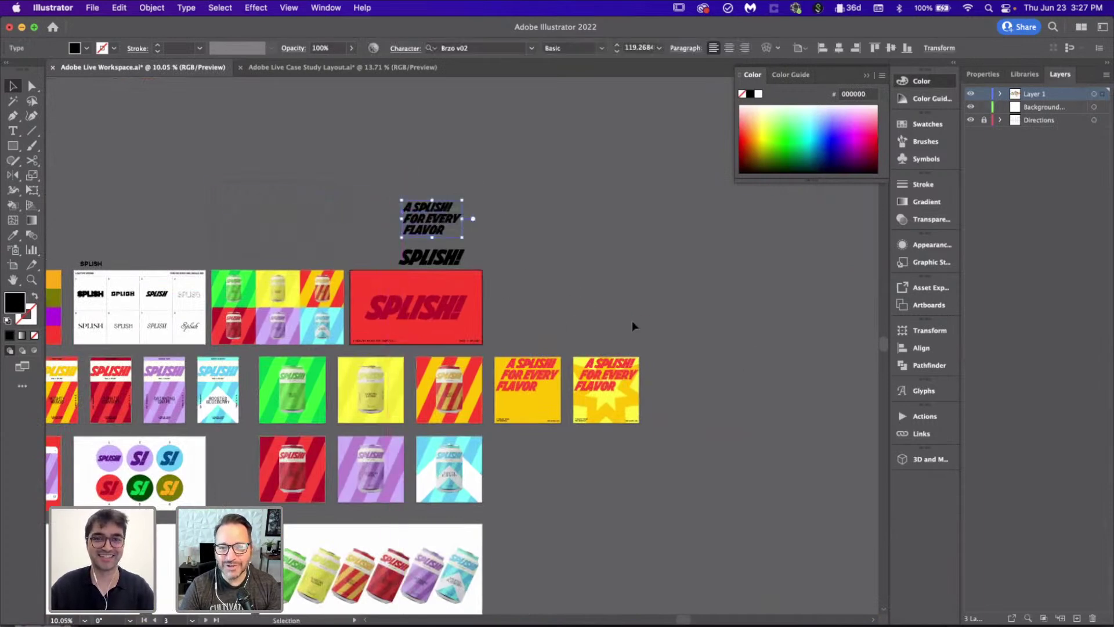
left_click(632, 320)
scroll(632, 320, "up", 3)
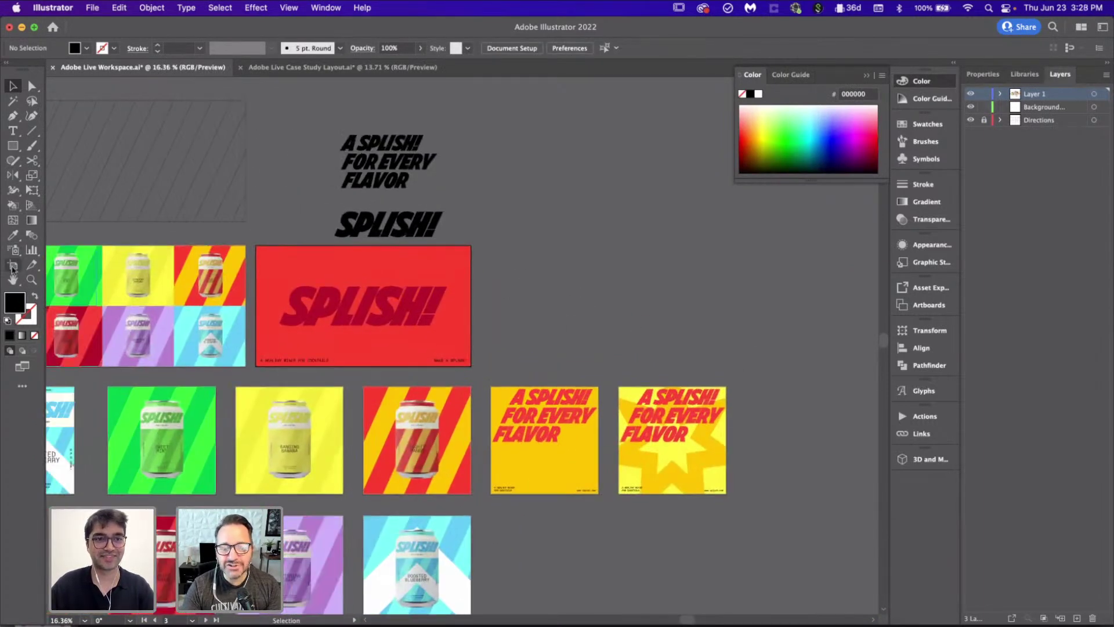
Step: Add two new blank 16 × 9 in artboards beside the red SPLISH! artboard
left_click(11, 266)
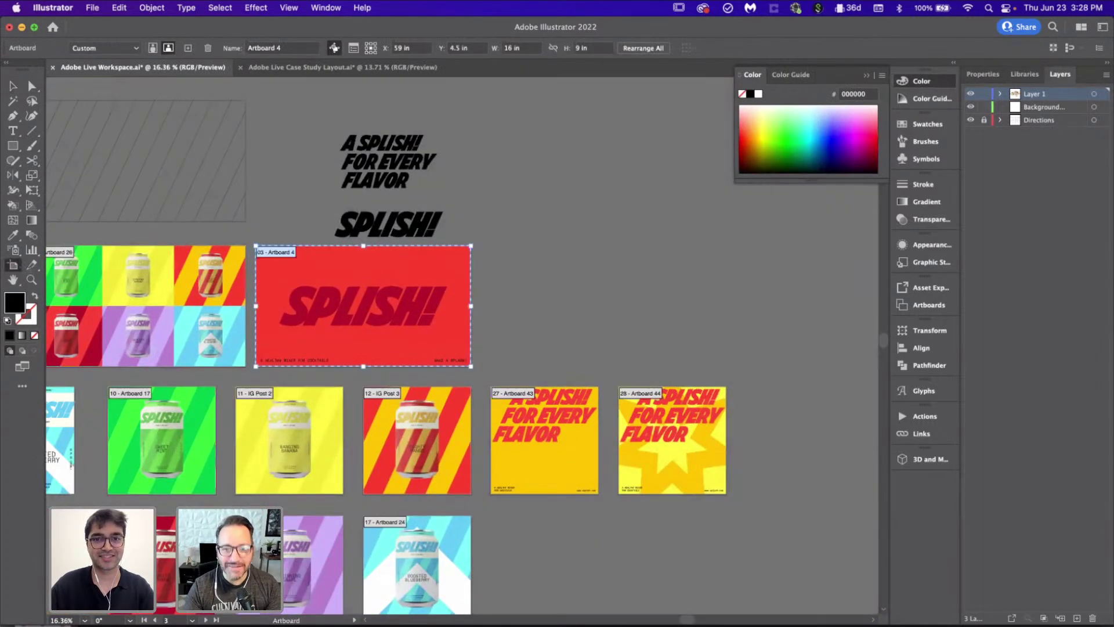
left_click(977, 75)
scroll(587, 284, "left", 5)
scroll(588, 283, "left", 2)
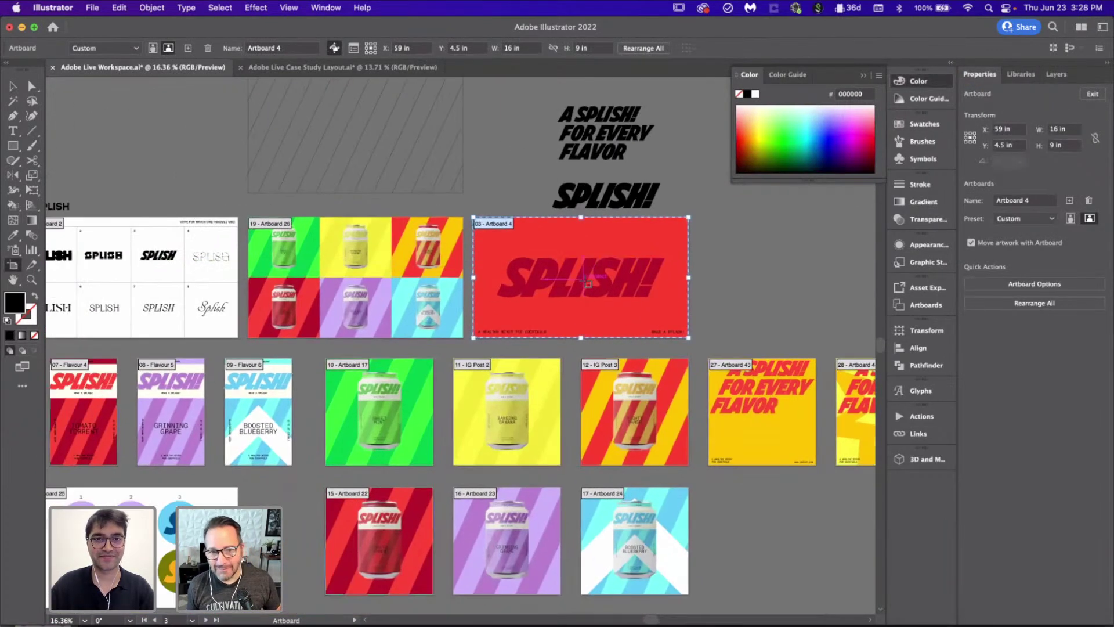
scroll(588, 283, "right", 3)
left_click(1069, 201)
left_click(1069, 201)
scroll(534, 373, "left", 4)
key("Escape")
scroll(499, 347, "left", 5)
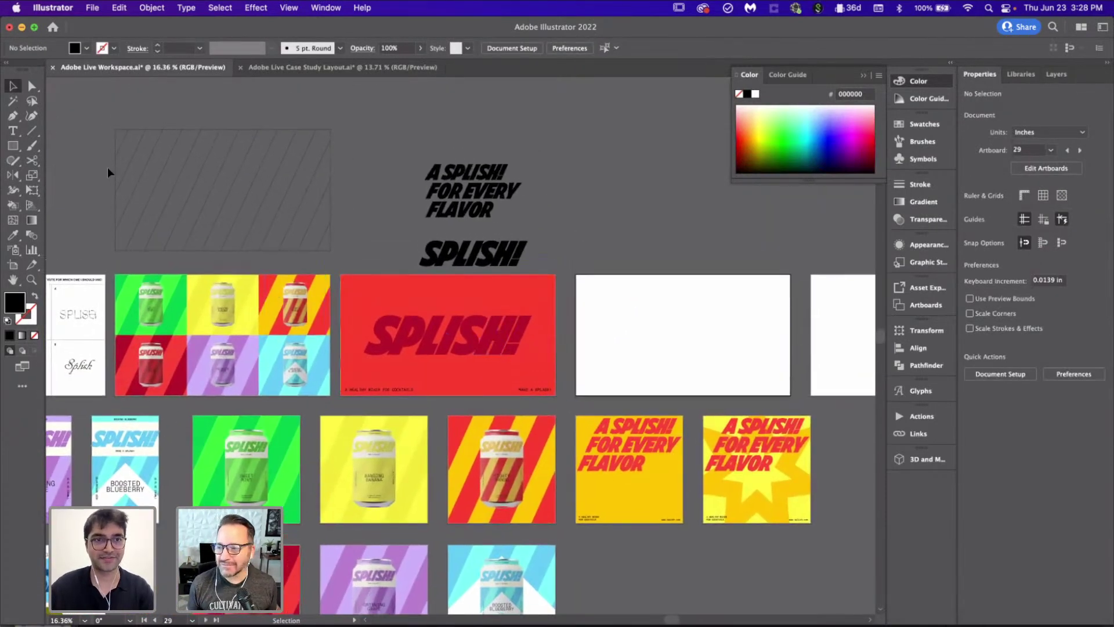
Step: Move the hatched stripe rectangle onto the first blank artboard, centred horizontally and vertically
left_click_drag(355, 242, 328, 237)
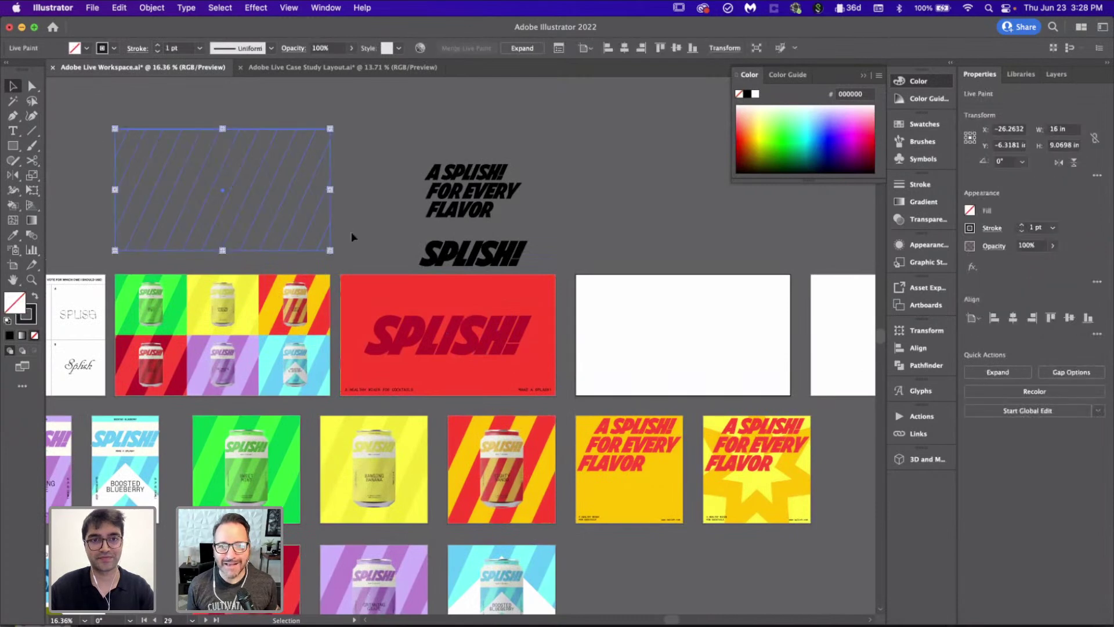
scroll(350, 234, "right", 2)
mouse_move(248, 213)
left_mouse_down()
mouse_move(686, 366)
mouse_move(761, 354)
mouse_move(692, 348)
left_mouse_up()
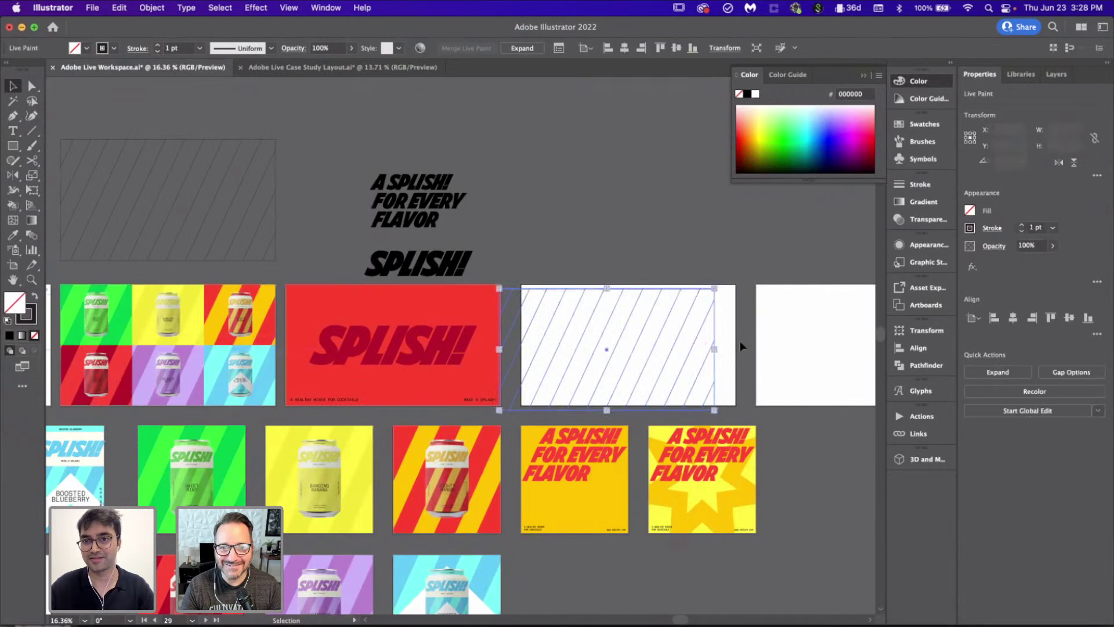
left_click(1012, 318)
left_click(1069, 318)
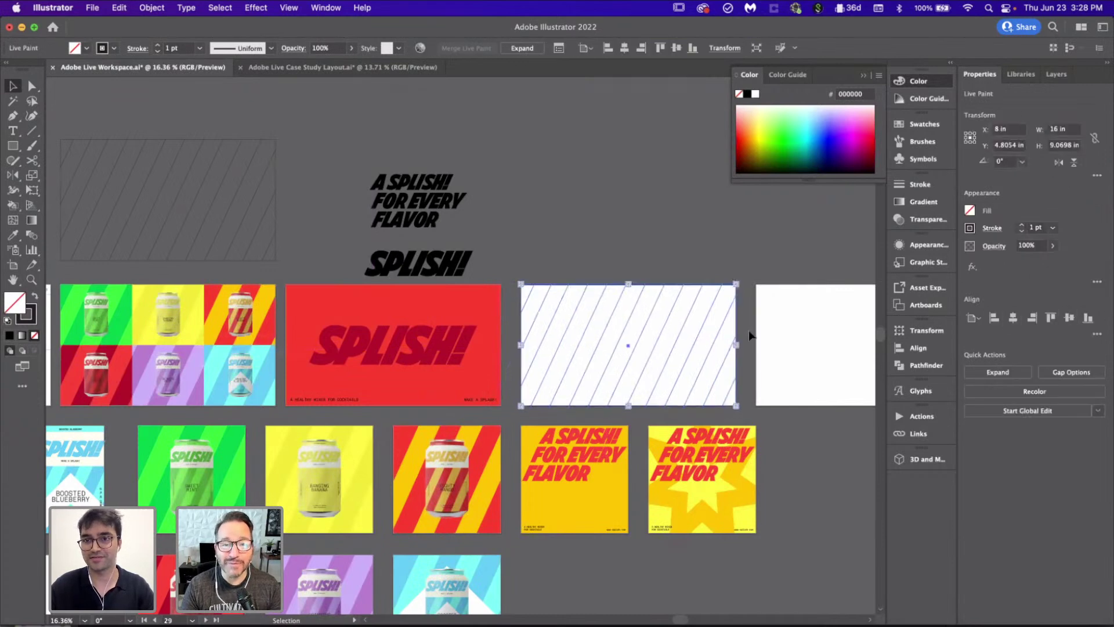
left_click(752, 335)
scroll(750, 332, "up", 5)
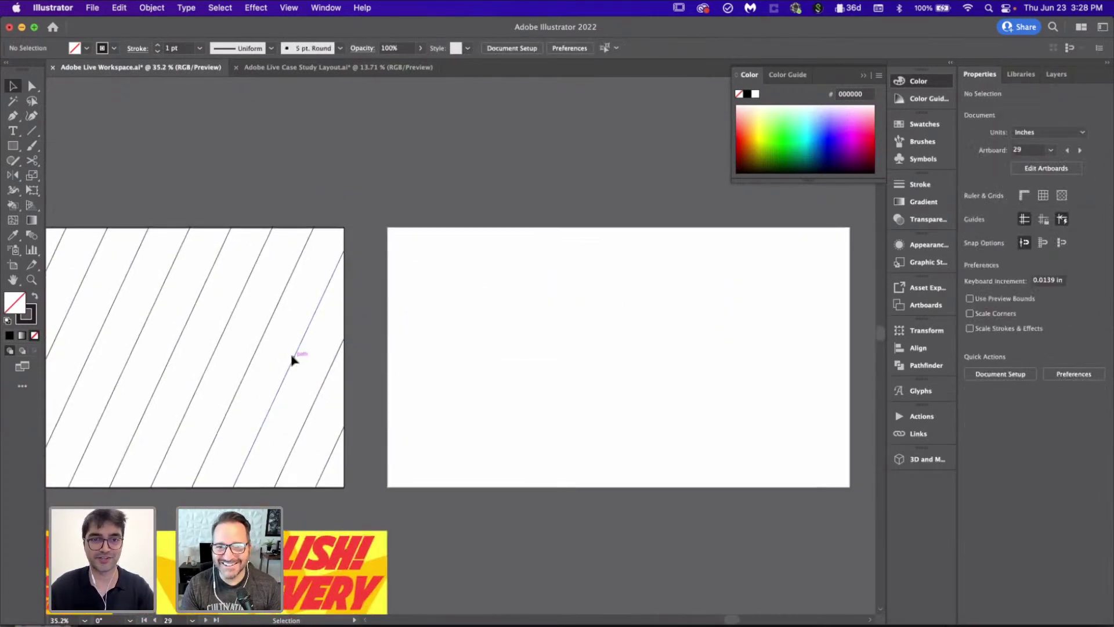
Step: Copy the hatched pattern onto the right artboard and centre it horizontally
left_click_drag(296, 363, 847, 362)
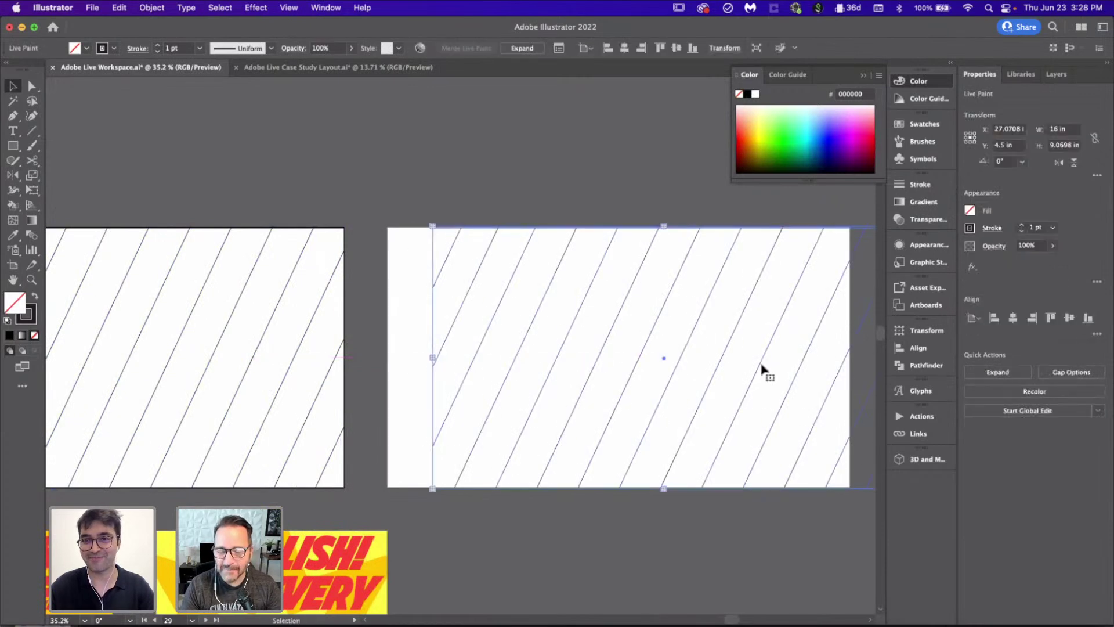
left_click(1013, 318)
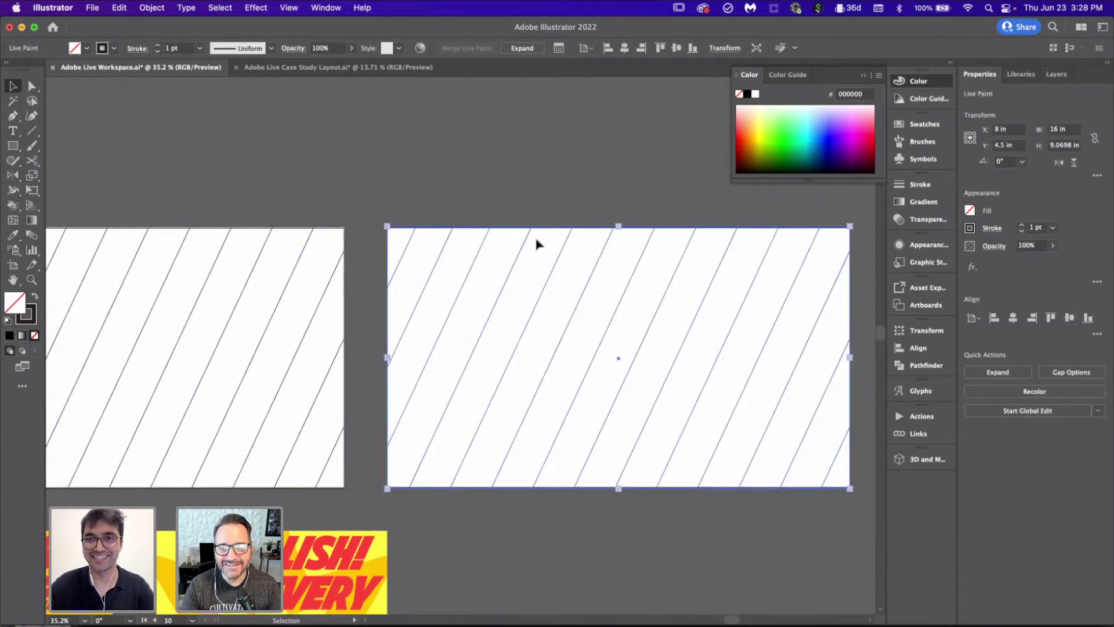
left_click(437, 181)
scroll(438, 181, "down", 3)
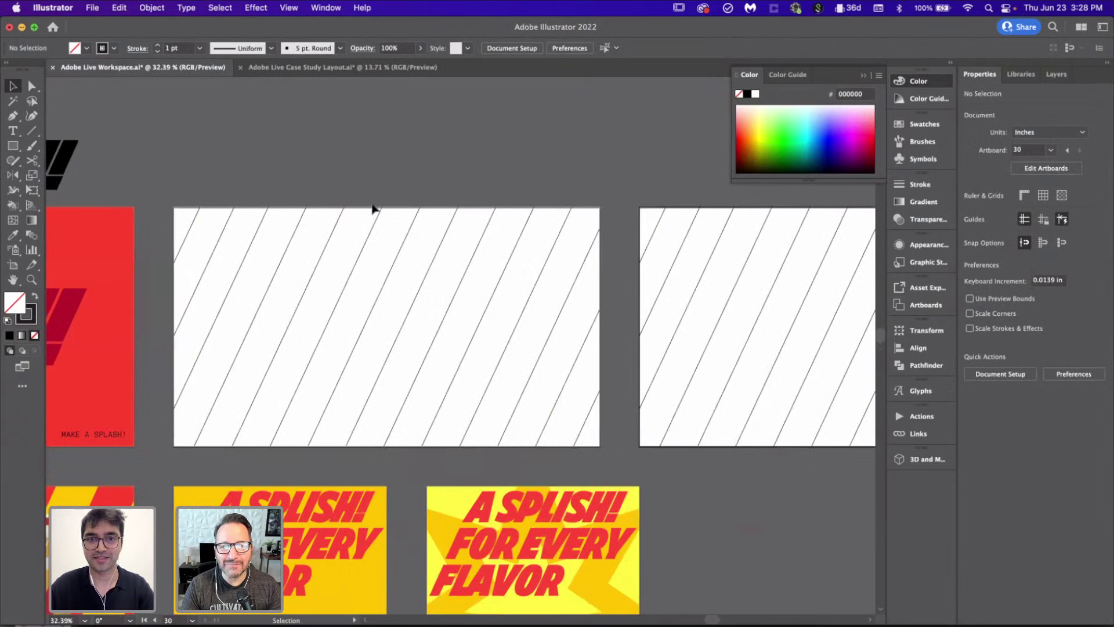
scroll(356, 217, "up", 3)
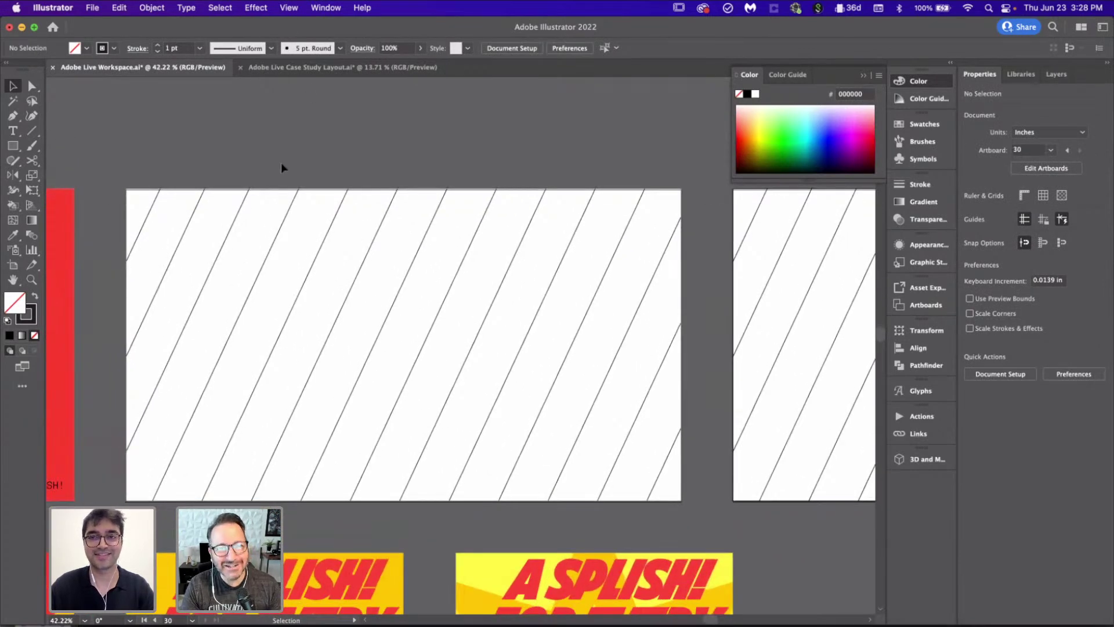
Step: Draw a dark-filled rectangle from the striped artboard's top-left corner, undoing a trial Live Paint merge
key("m")
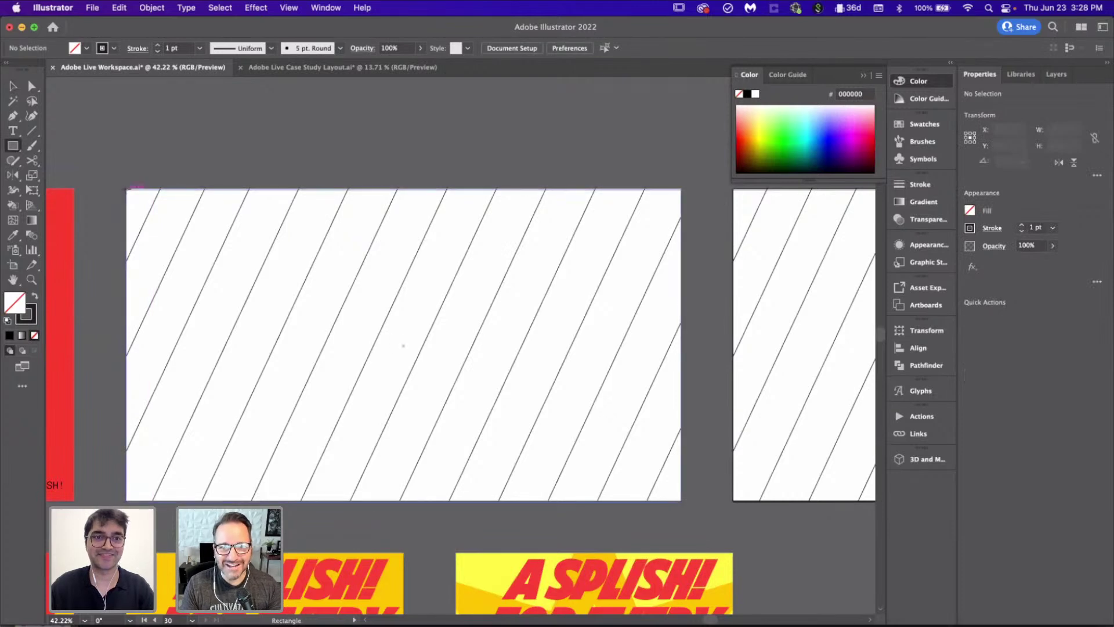
left_click_drag(127, 189, 324, 500)
key("shift+x")
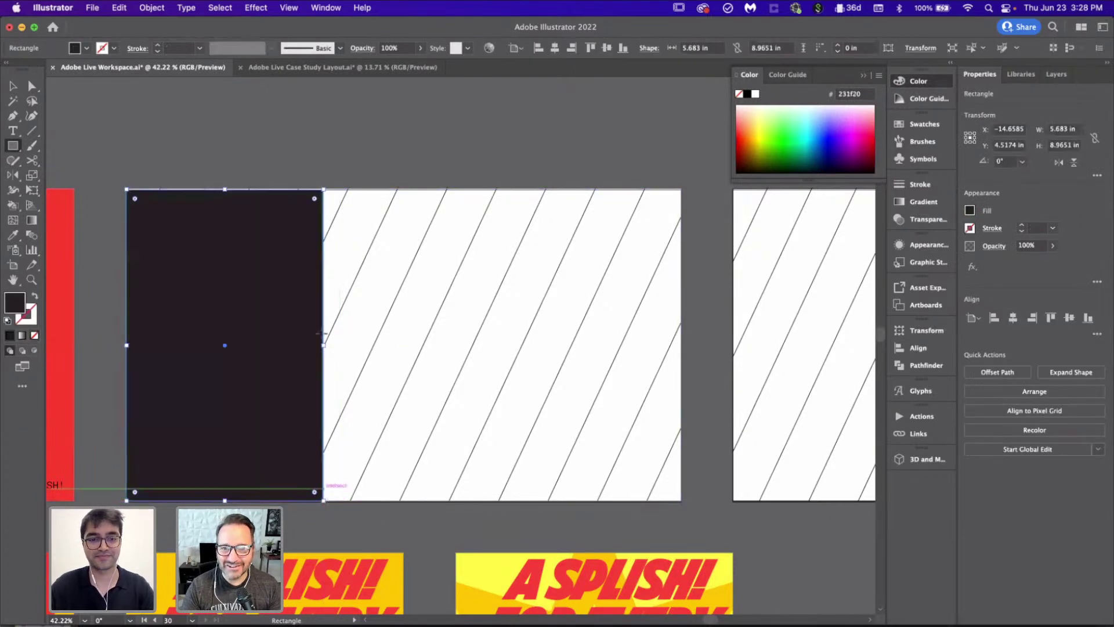
scroll(279, 151, "up", 5)
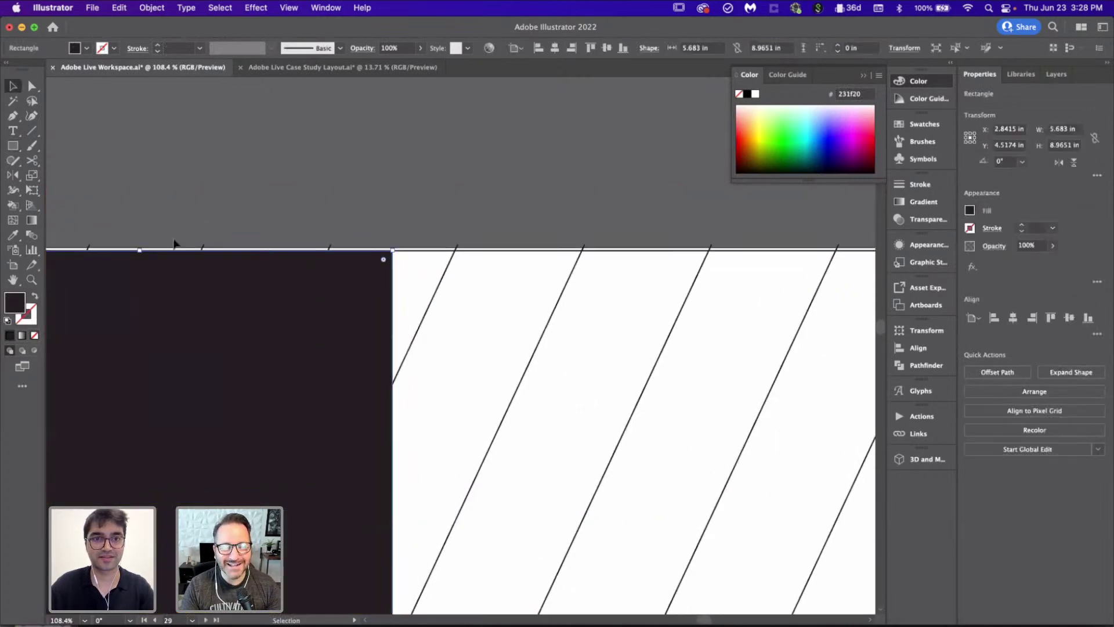
key("super+a")
key("super+alt+x")
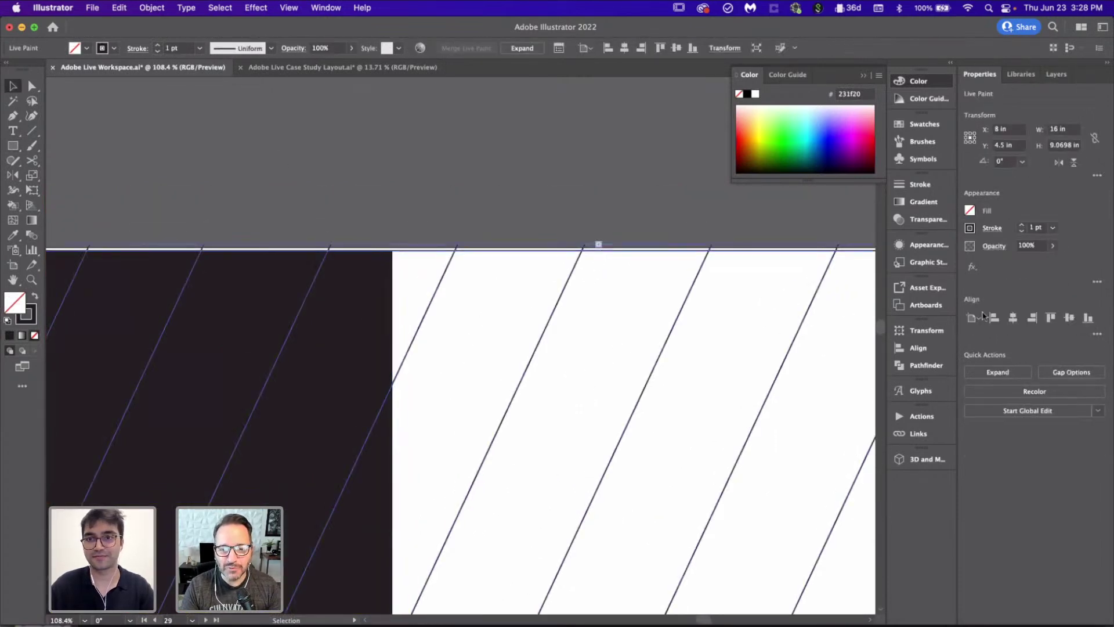
key("super+z")
Step: Copy the dark rectangle sideways twice to make three side-by-side panels
scroll(611, 219, "down", 3)
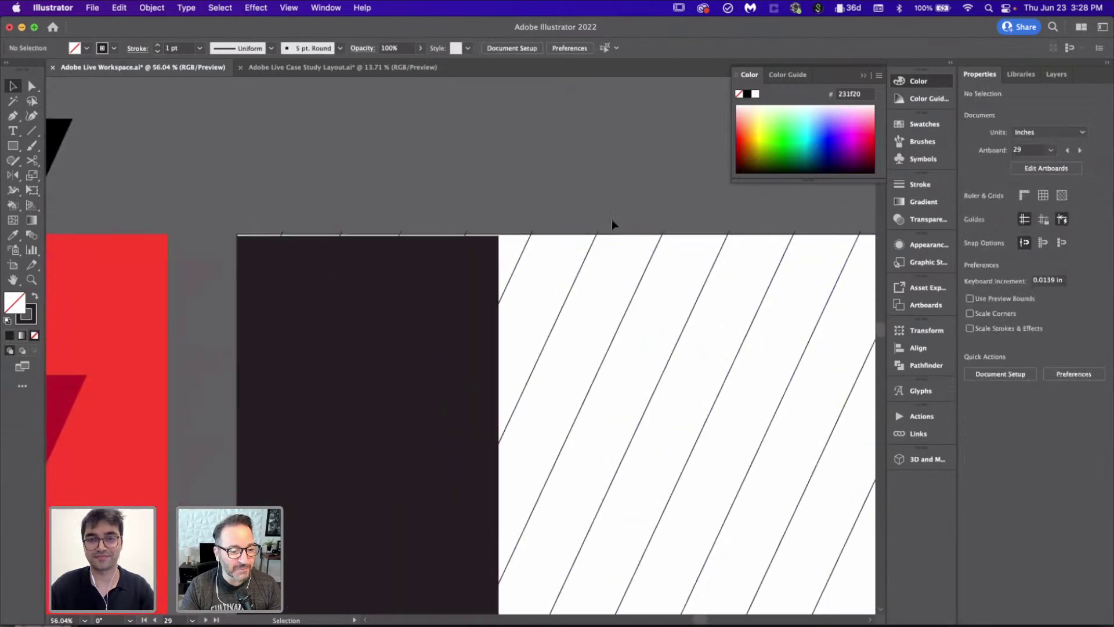
left_click(435, 291)
scroll(435, 291, "up", 2)
scroll(432, 287, "up", 3)
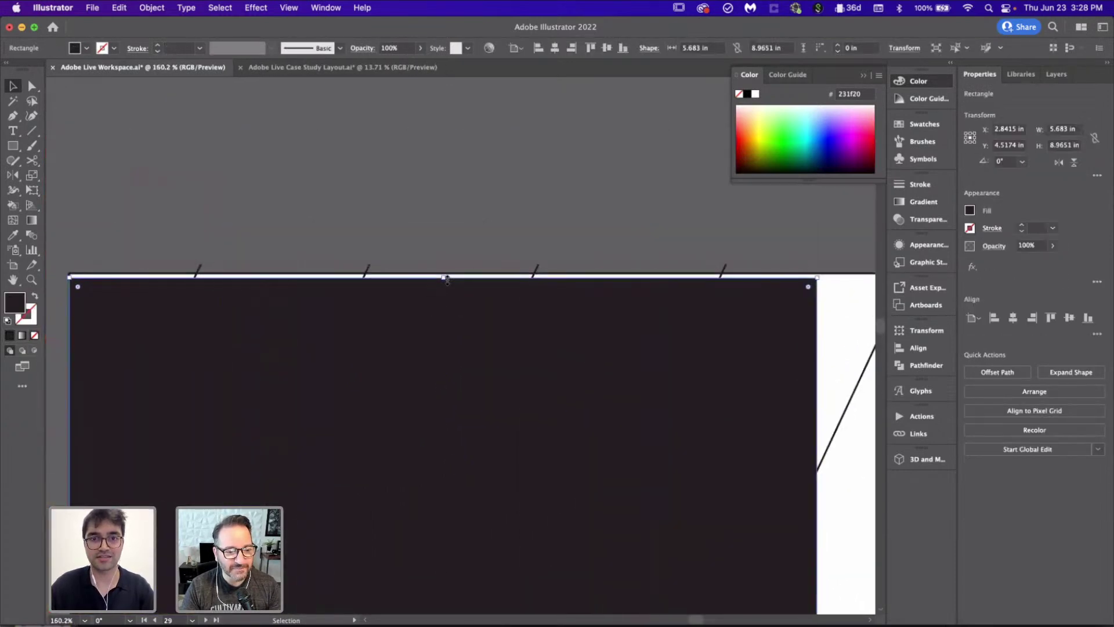
left_click(452, 157)
scroll(450, 154, "down", 8)
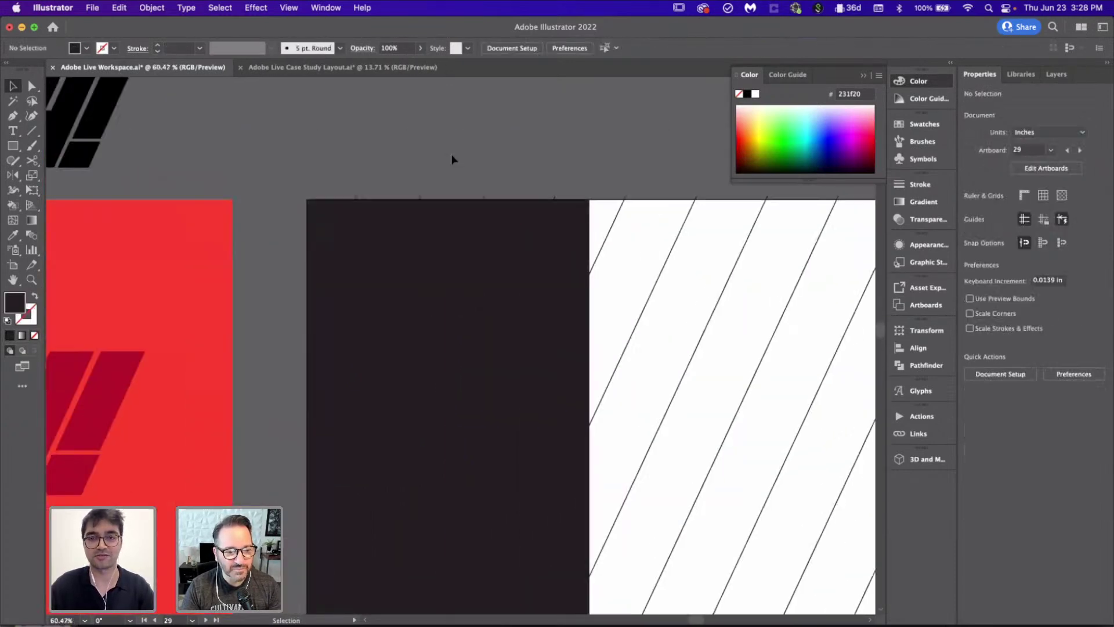
scroll(450, 154, "right", 3)
scroll(450, 155, "up", 2)
left_click(257, 273)
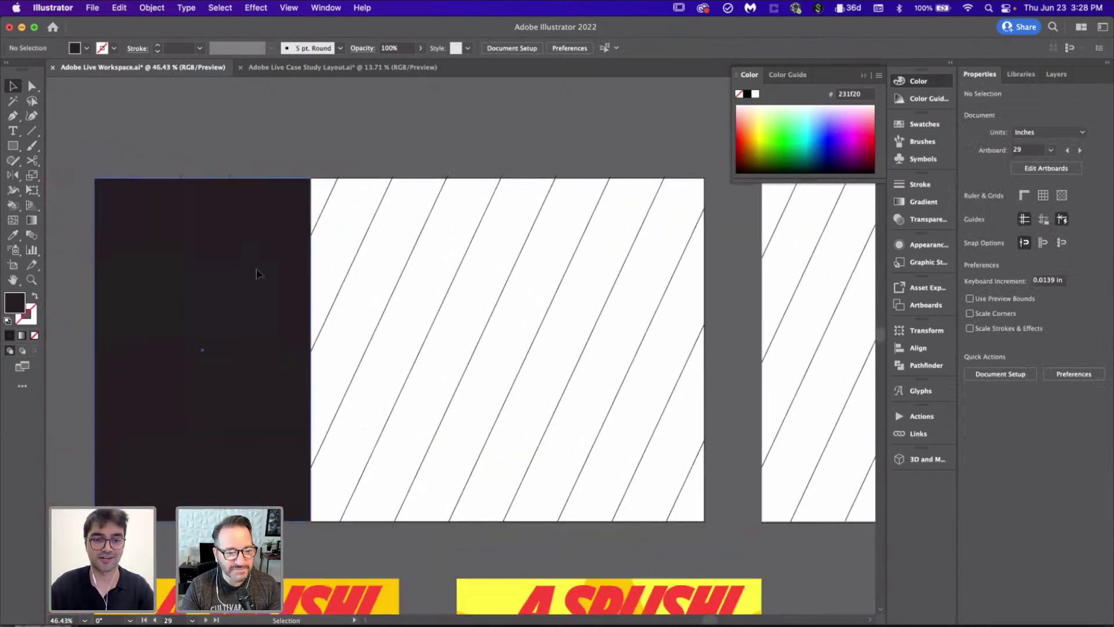
left_click_drag(257, 272, 471, 268)
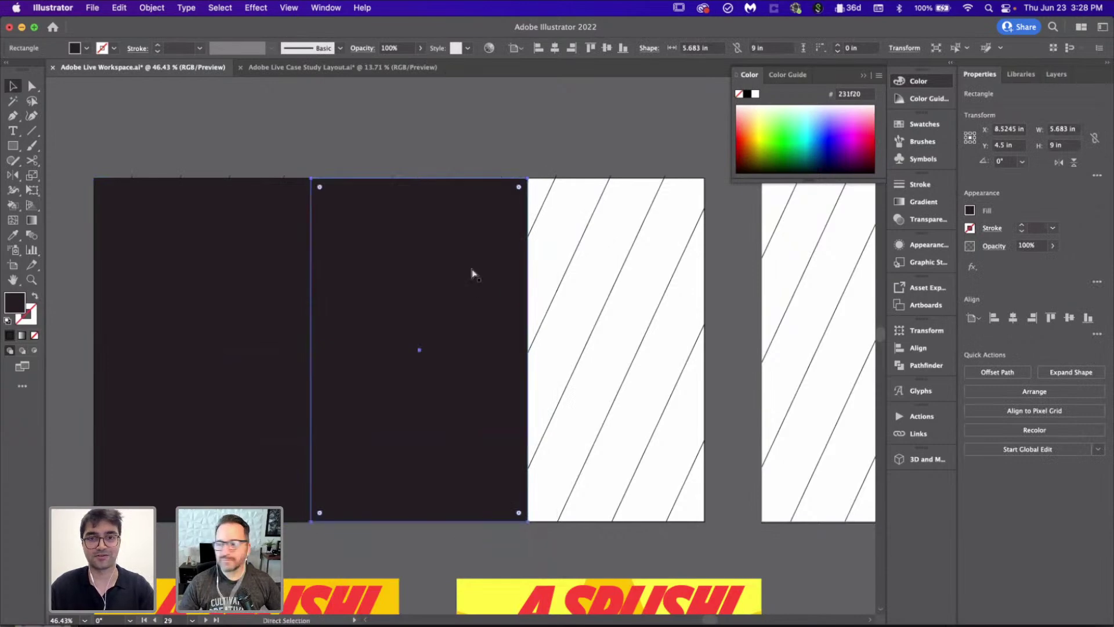
key("super+d")
Step: Fit the three rectangles to the 16 in artboard width and turn them into unfilled outlines
scroll(471, 272, "right", 1)
scroll(471, 272, "up", 1)
left_click(297, 370, "shift")
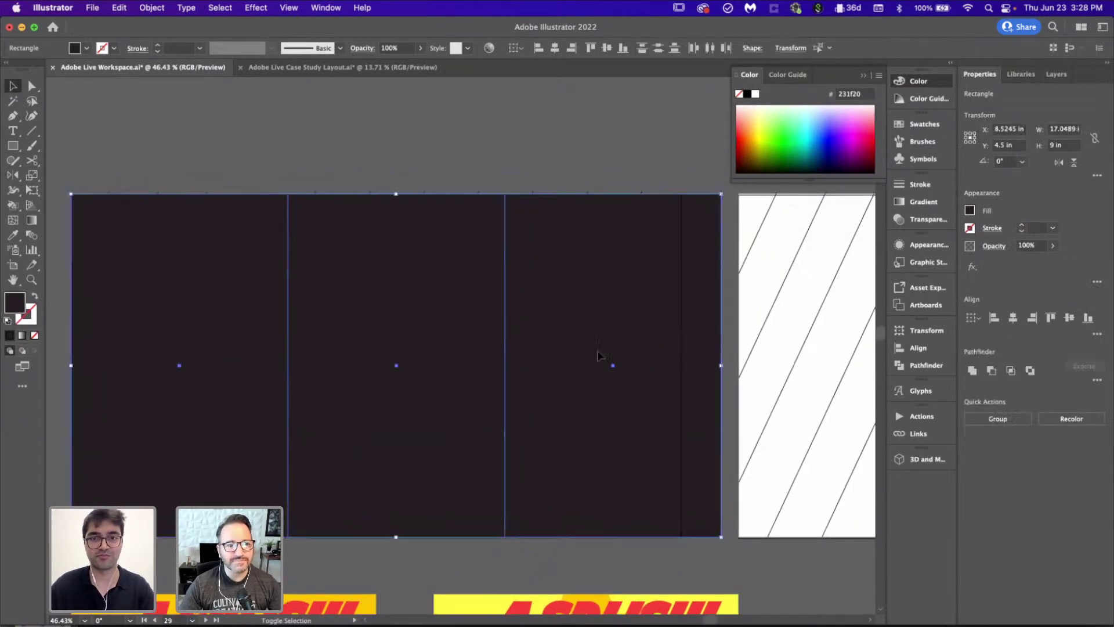
left_click_drag(720, 365, 681, 370)
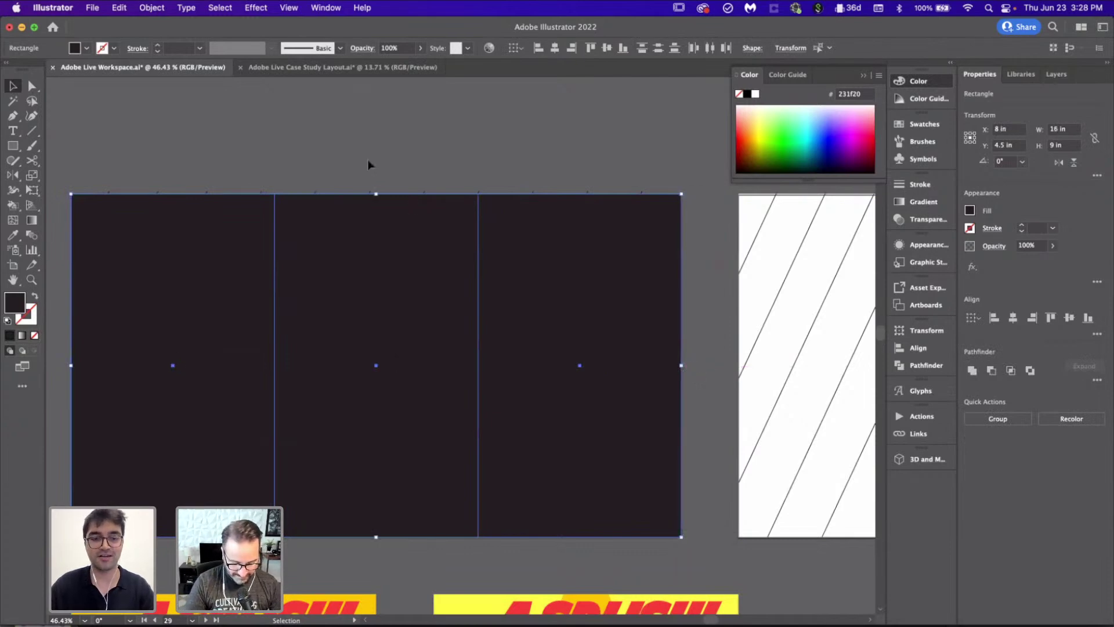
key("super+7")
left_click(333, 164)
scroll(333, 165, "down", 2)
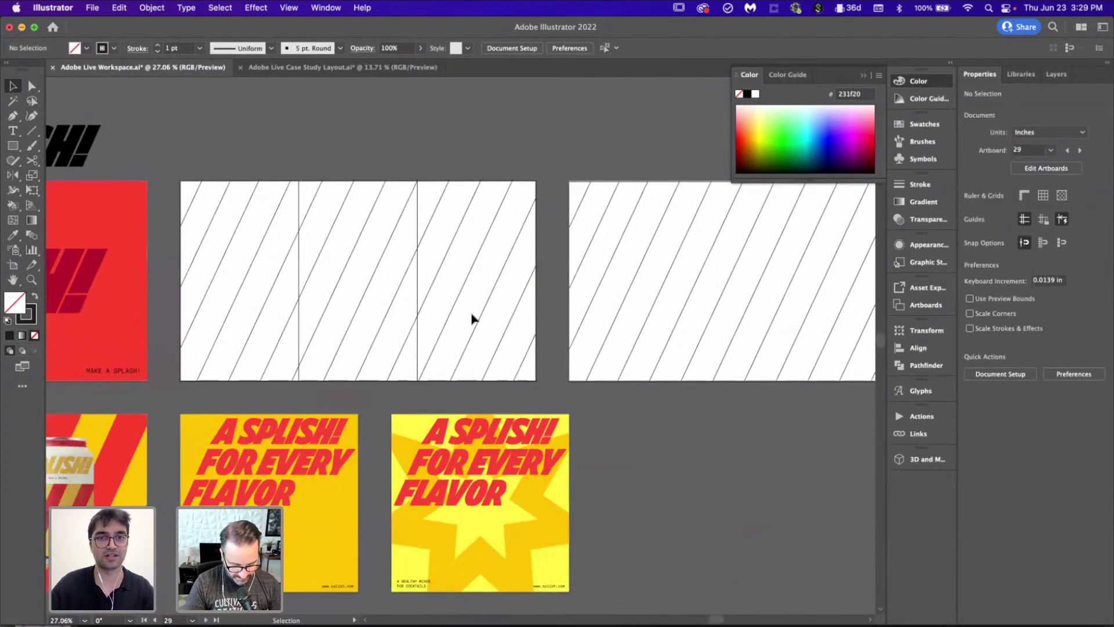
Step: Draw a vertical Pen line from the artboard's top edge to its bottom edge
scroll(471, 318, "left", 5)
scroll(471, 318, "up", 2)
scroll(471, 318, "right", 1)
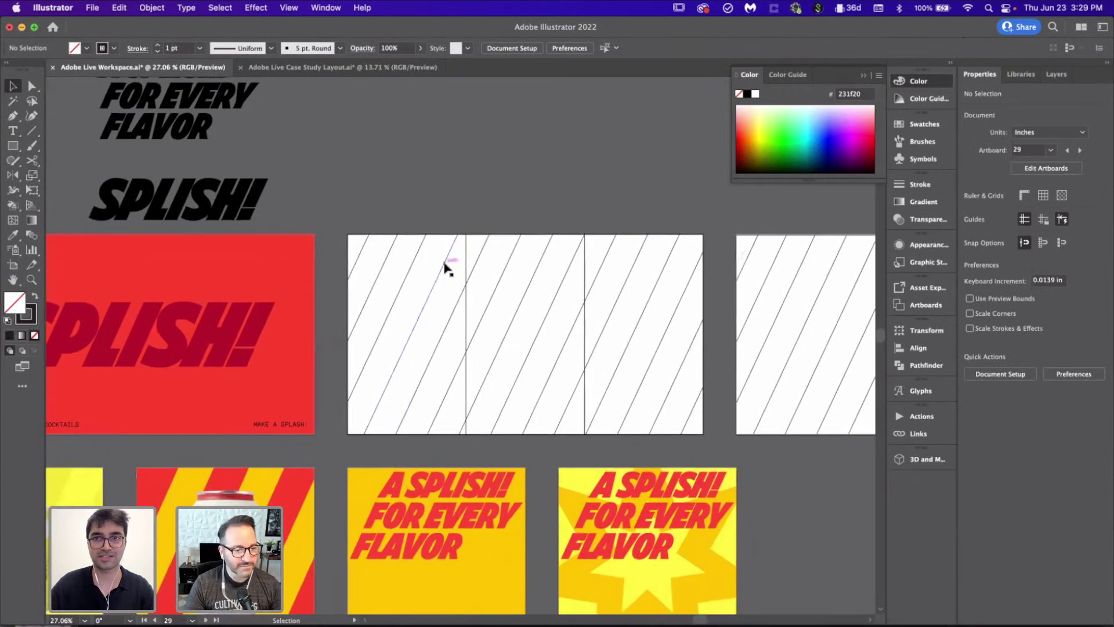
scroll(446, 268, "right", 4)
scroll(245, 287, "up", 3)
scroll(243, 238, "down", 1)
scroll(241, 179, "up", 2)
scroll(241, 179, "down", 1)
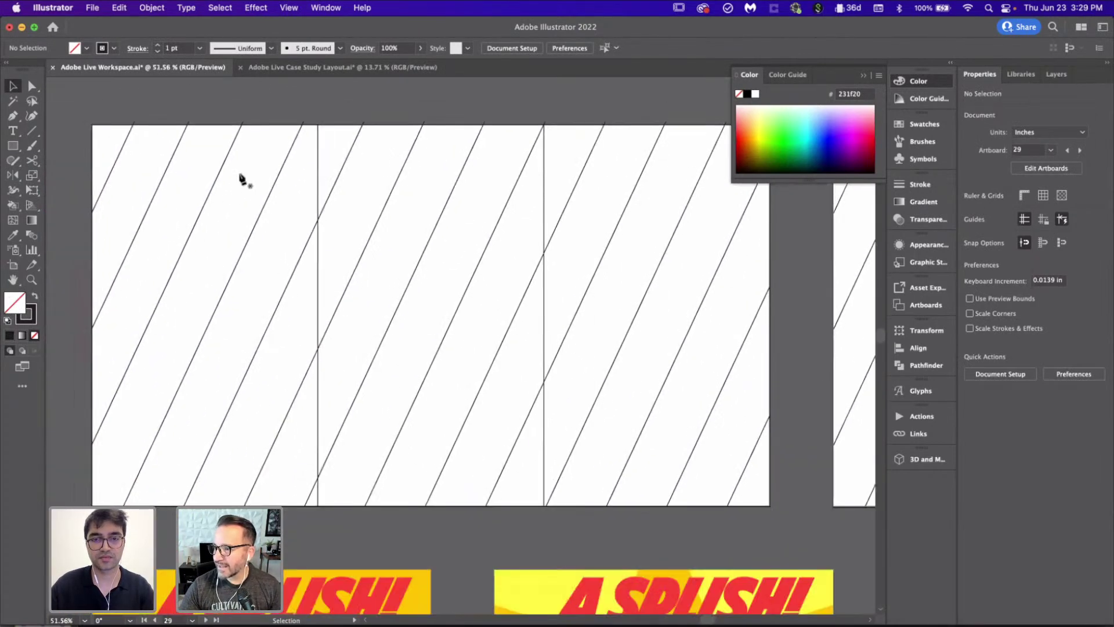
key("p")
left_click(317, 125)
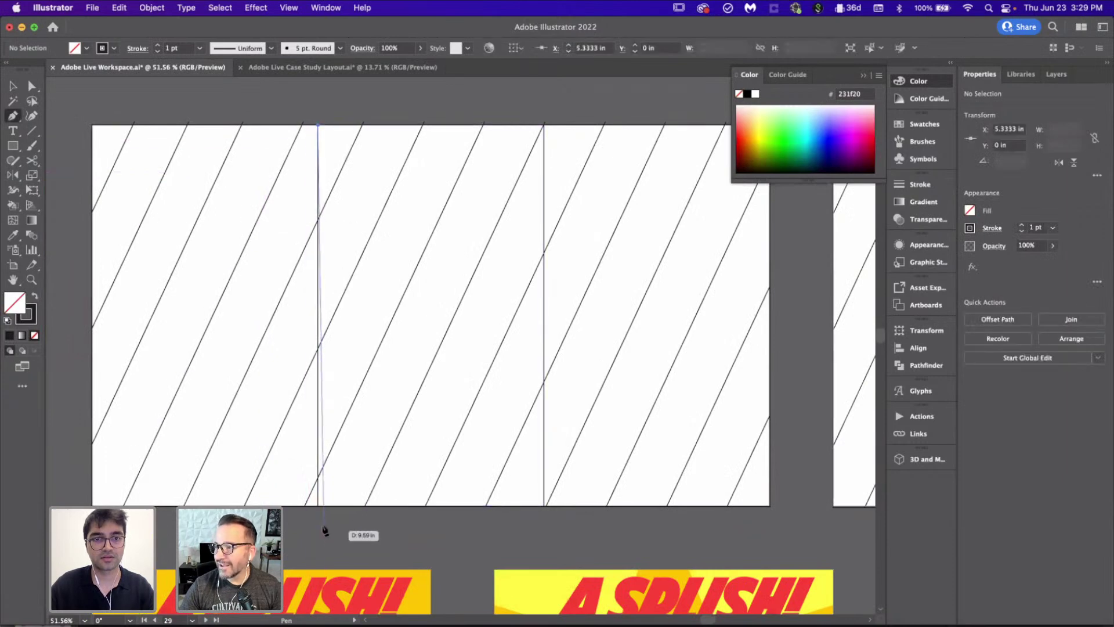
left_click(317, 505)
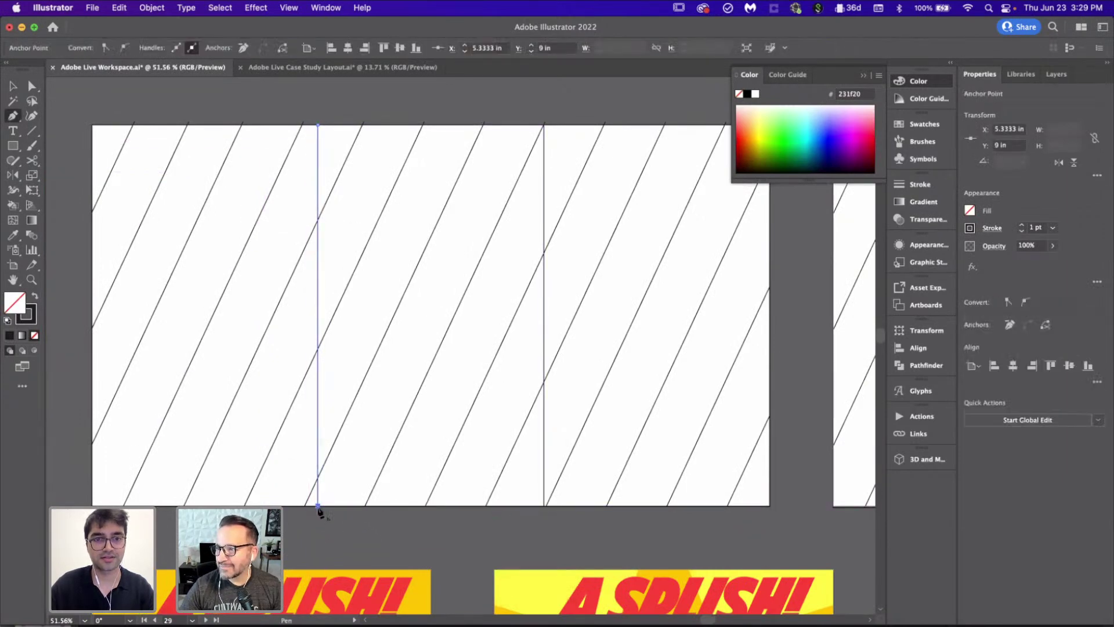
key("v")
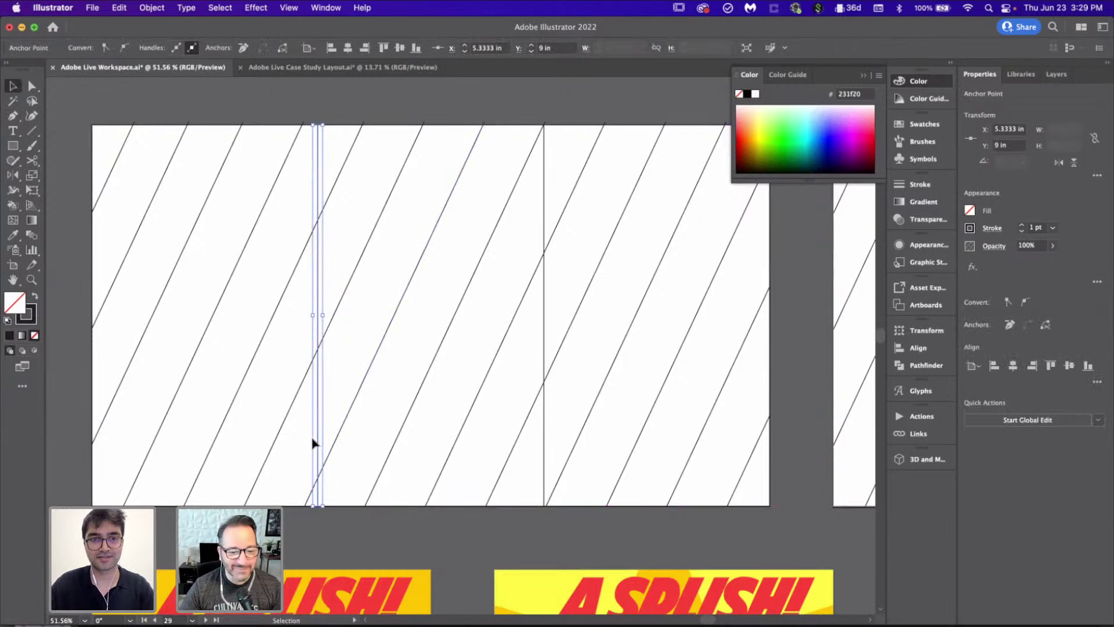
Step: Copy the line one third over, join both into a closed middle panel, and duplicate it
left_click_drag(317, 444, 545, 439)
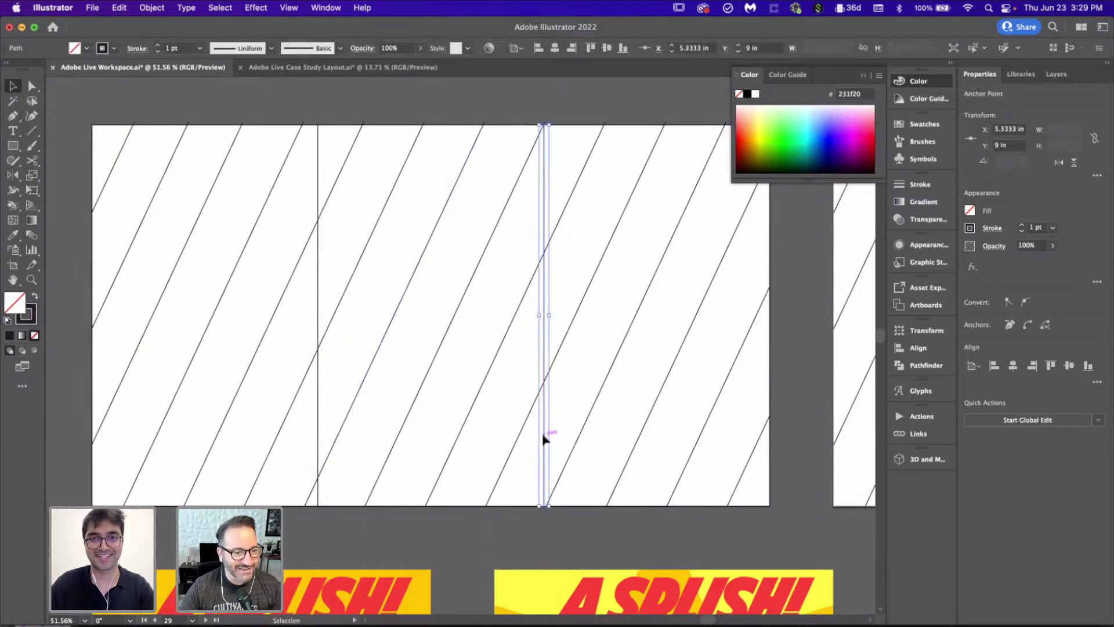
left_click(318, 405, "shift")
key("super+j")
key("v")
key("super+d")
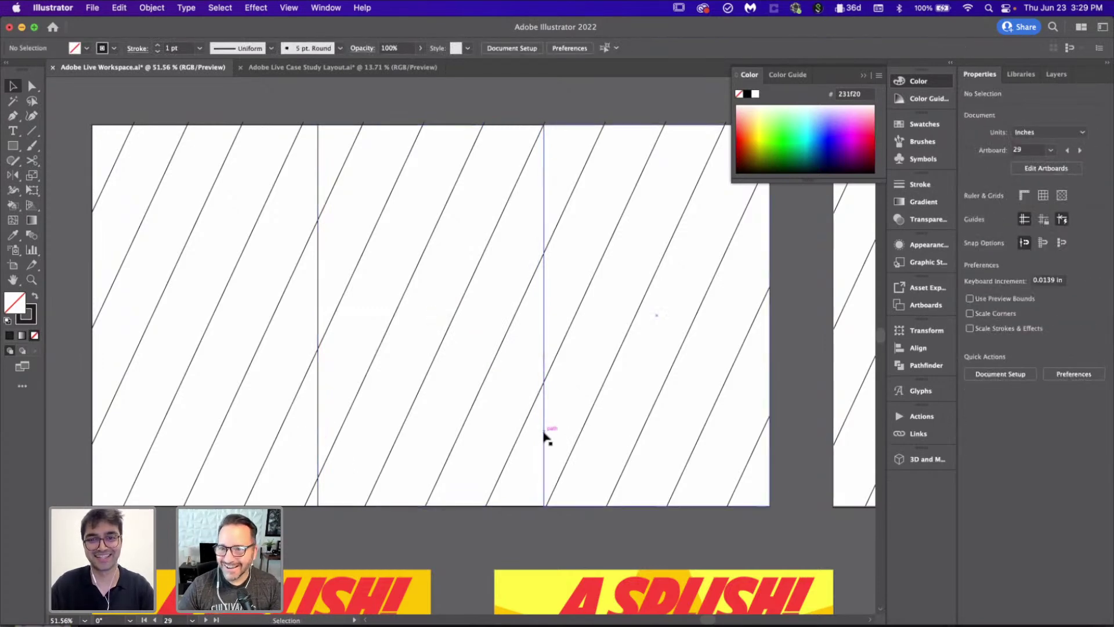
key("super+shift+a")
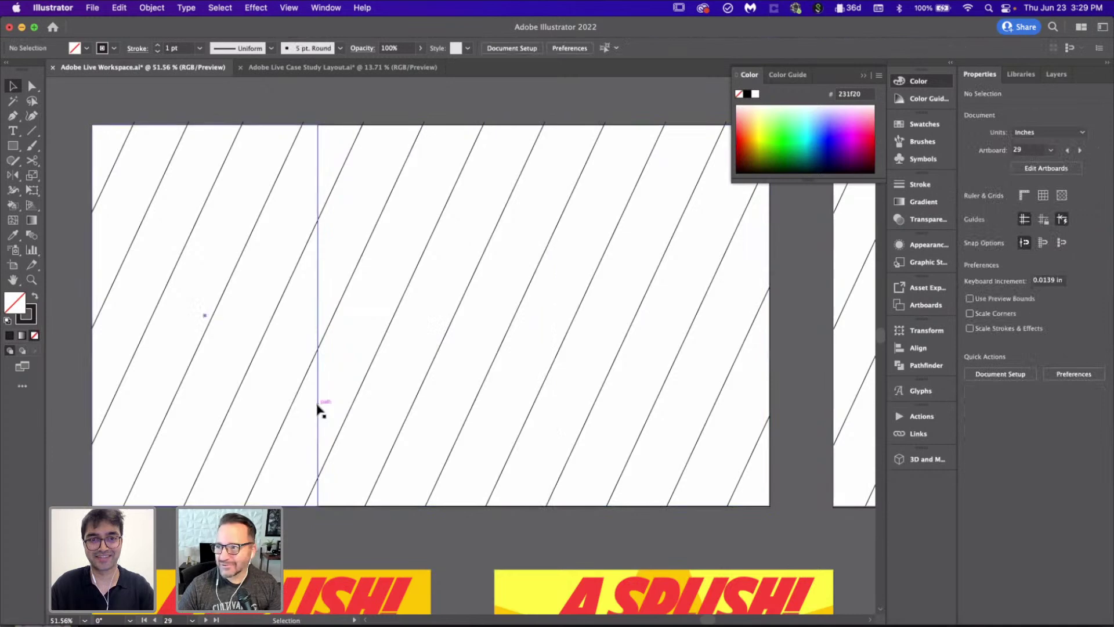
key("a")
Step: Select the right striped artboard's artwork, then deselect it
scroll(318, 409, "down", 6)
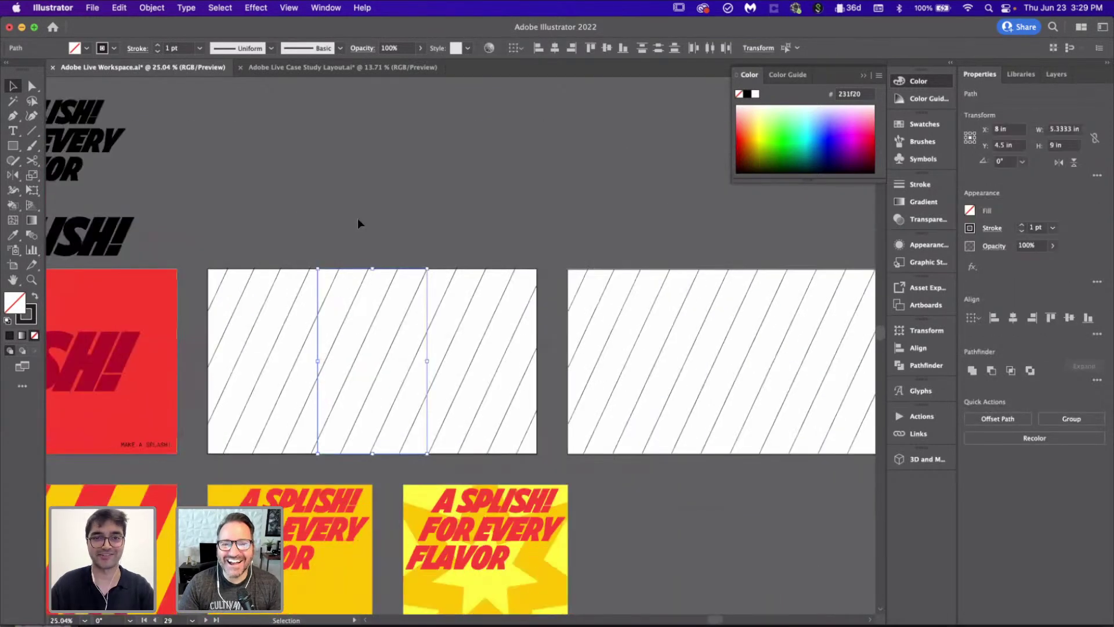
key("v")
scroll(664, 226, "up", 3)
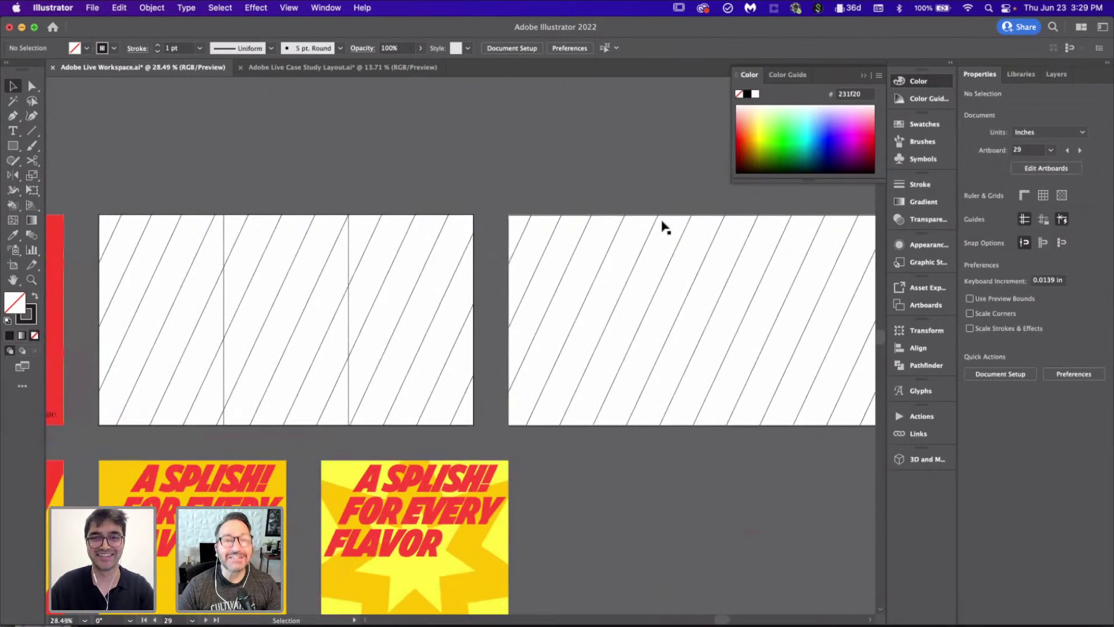
left_click(617, 300)
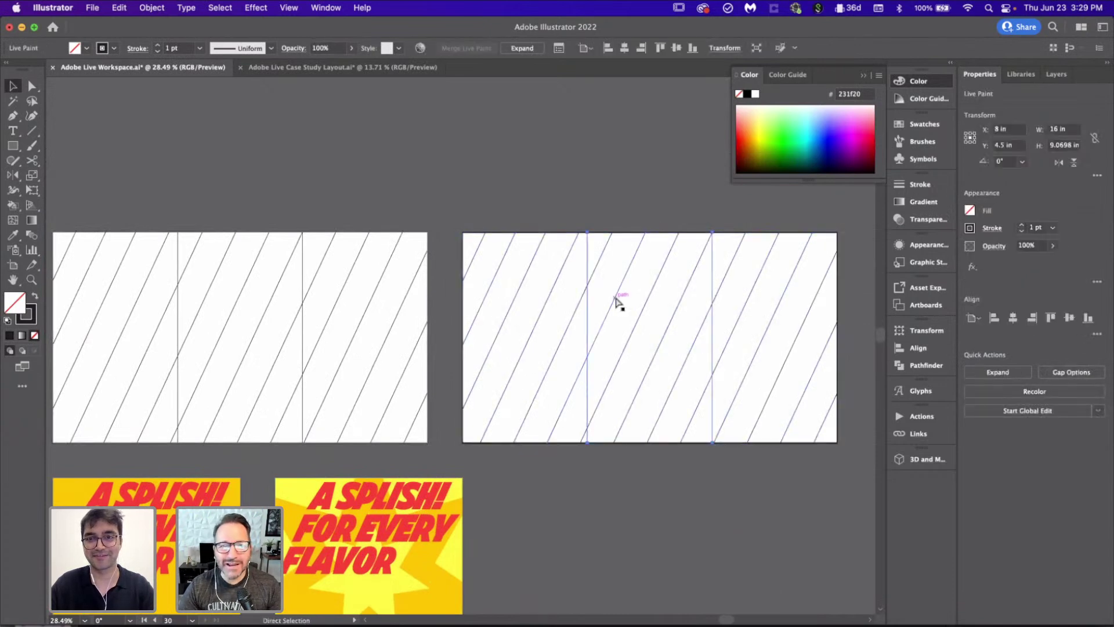
left_click(684, 504)
scroll(505, 397, "down", 2)
scroll(505, 398, "up", 2)
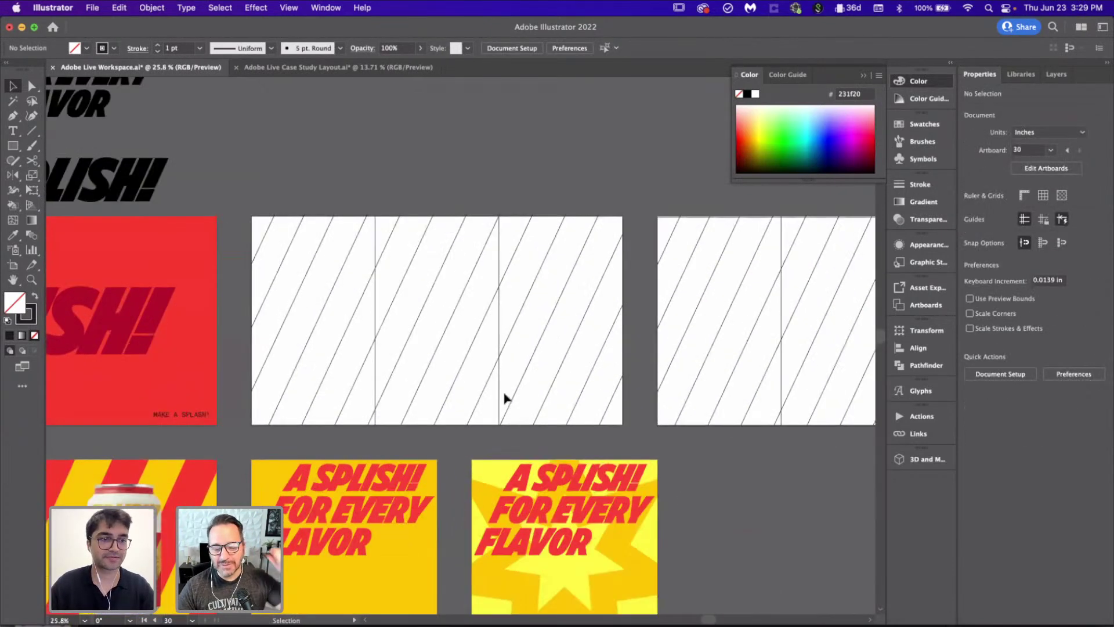
scroll(428, 335, "down", 2)
scroll(432, 313, "up", 1)
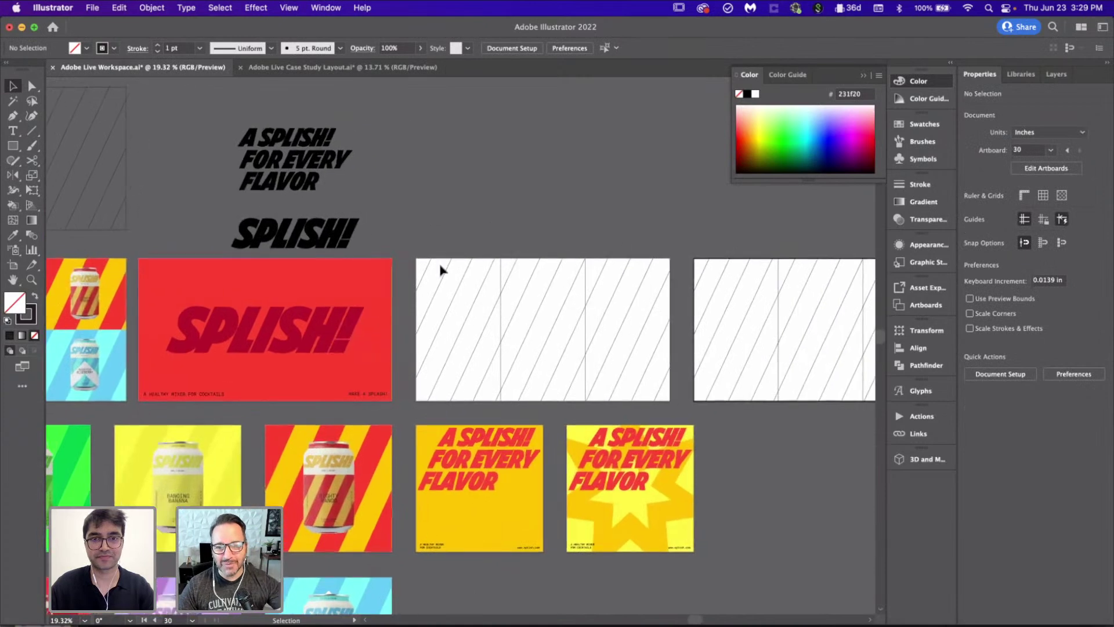
Step: Merge the new panel outlines into the stripes' Live Paint group
left_click(665, 396)
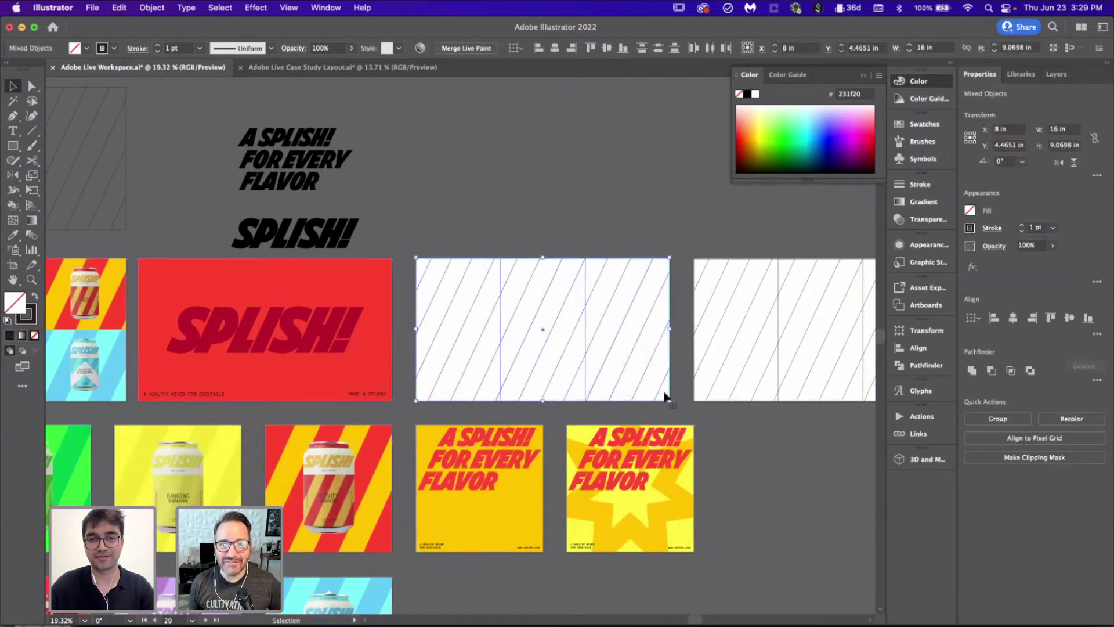
left_click(442, 307)
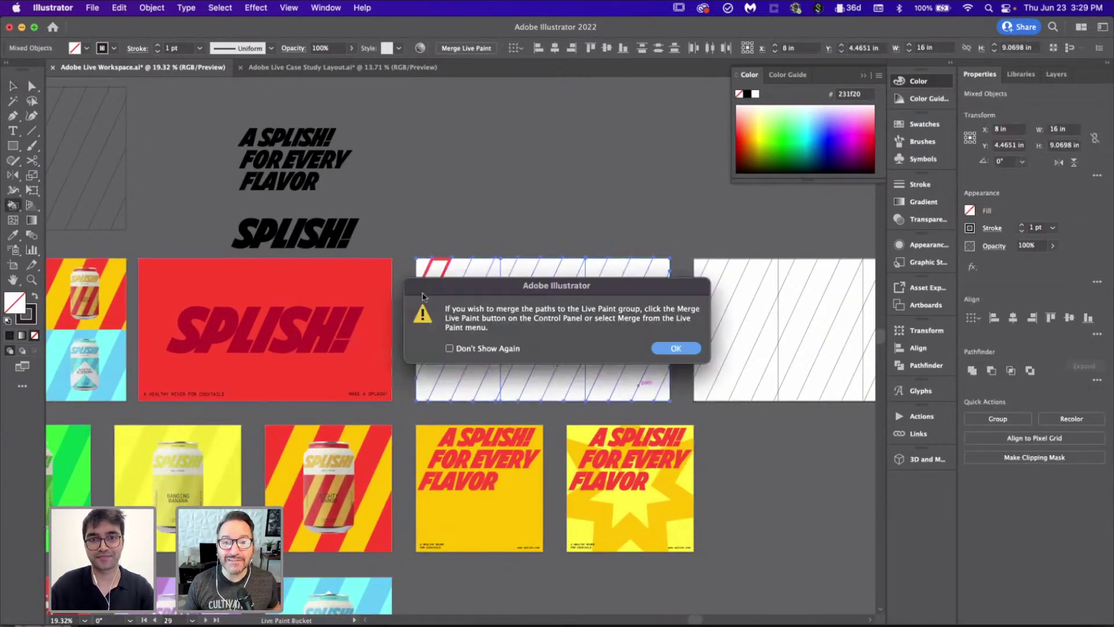
left_click(684, 352)
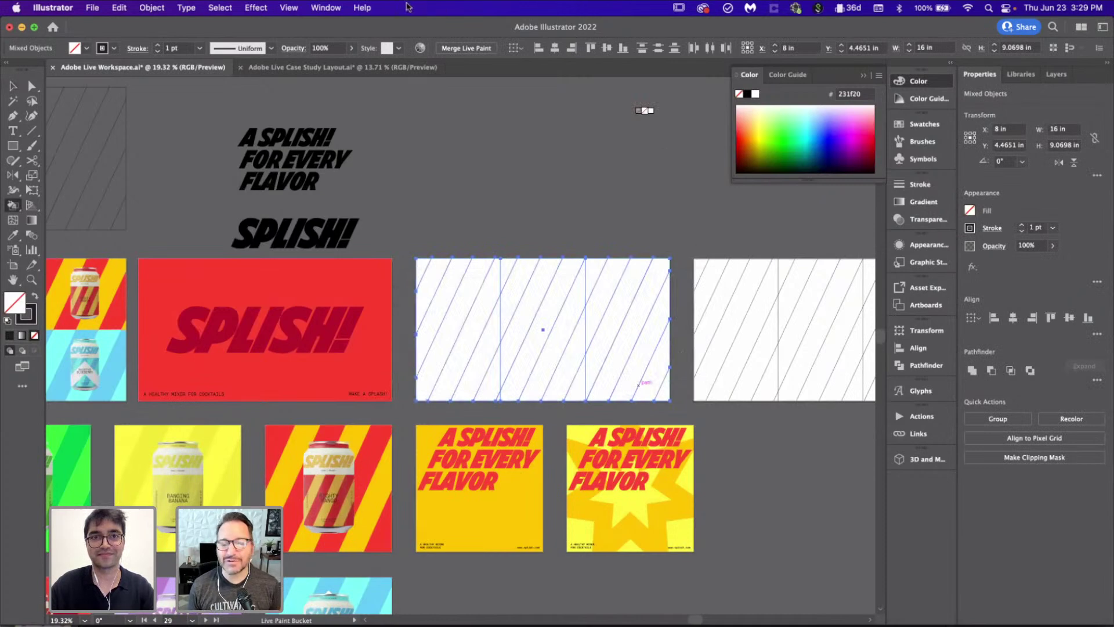
left_click(490, 47)
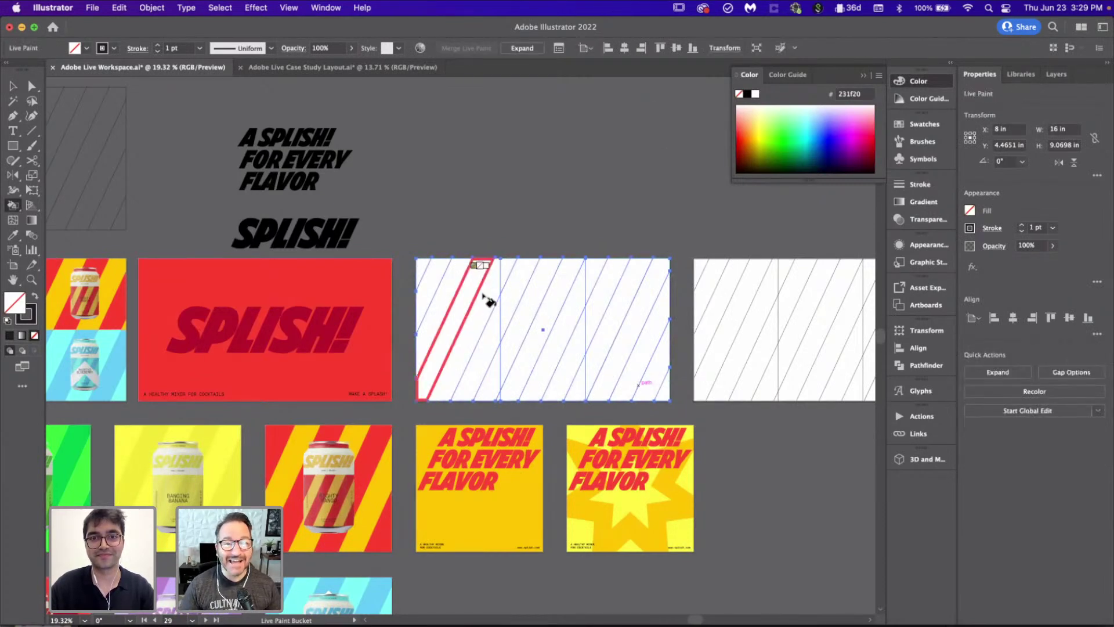
key("v")
left_click(497, 211)
scroll(332, 343, "left", 5)
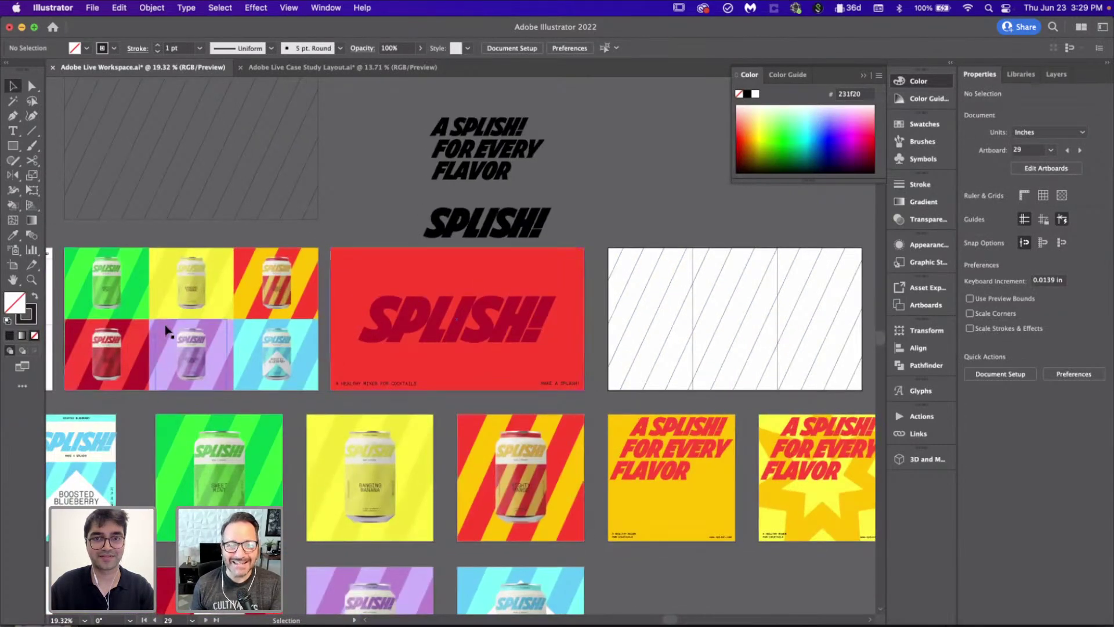
scroll(169, 326, "down", 2)
scroll(168, 332, "down", 3)
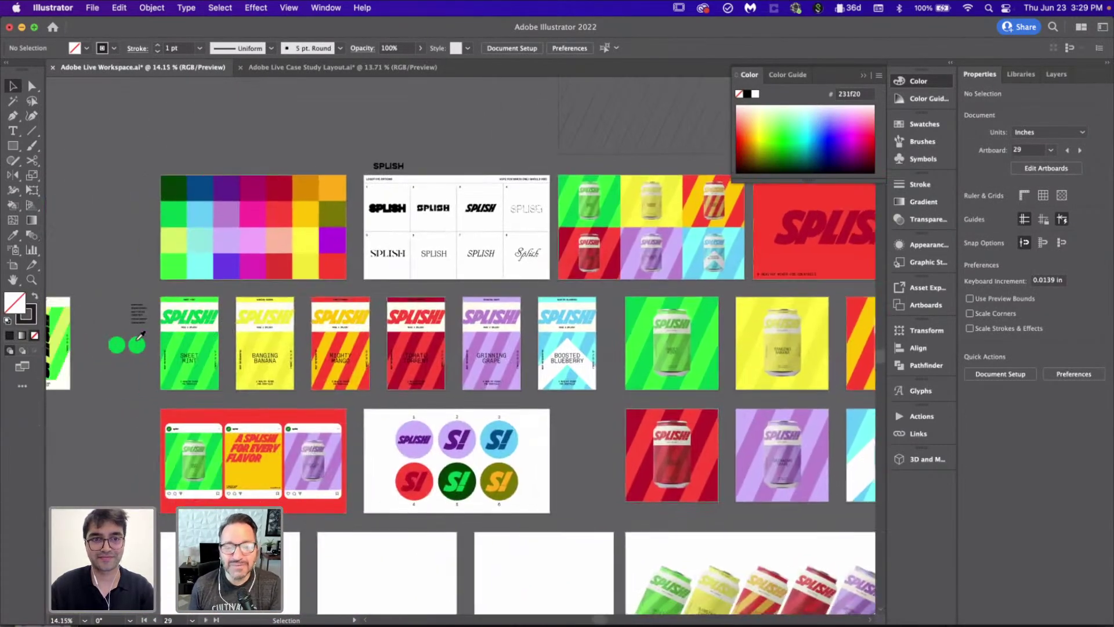
Step: Sample Sweet Mint green and fill the first three left-section stripes with it
key("i")
left_click(168, 332)
scroll(169, 332, "up", 10)
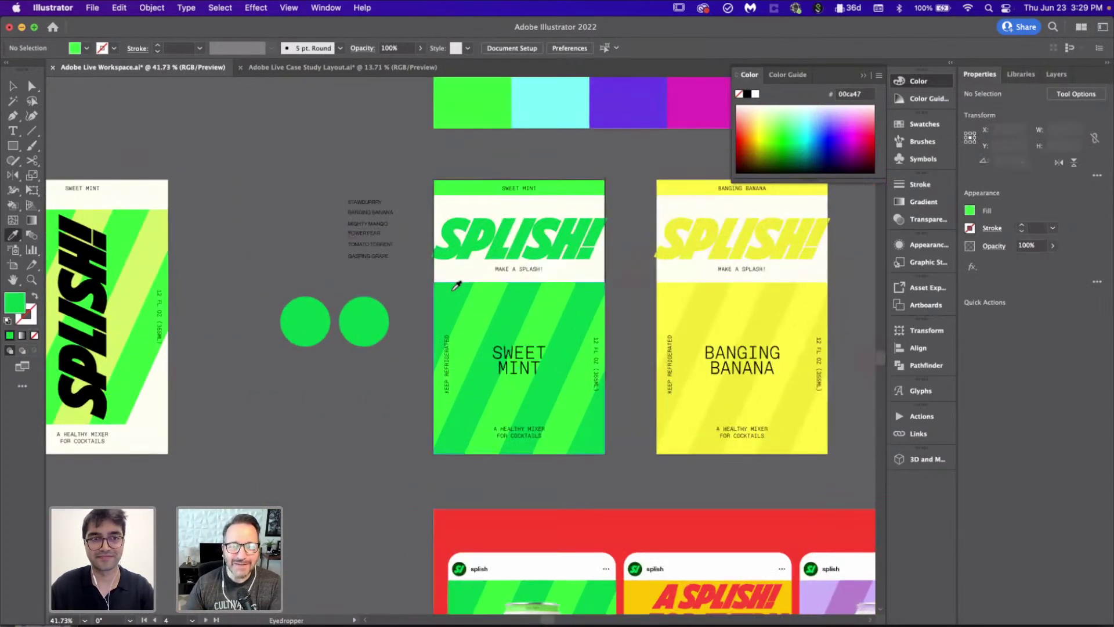
scroll(456, 285, "down", 5)
scroll(456, 286, "up", 5)
key("k")
left_click(325, 249)
left_click(374, 302)
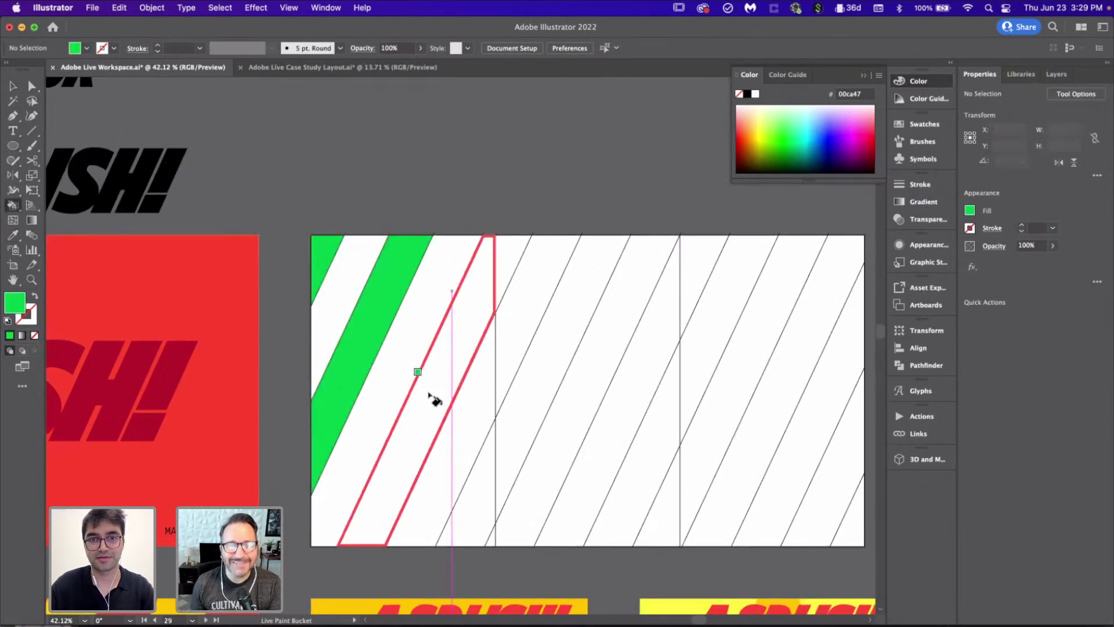
left_click(432, 397)
Step: Paint the remaining left-section stripes bright green
scroll(492, 486, "down", 8)
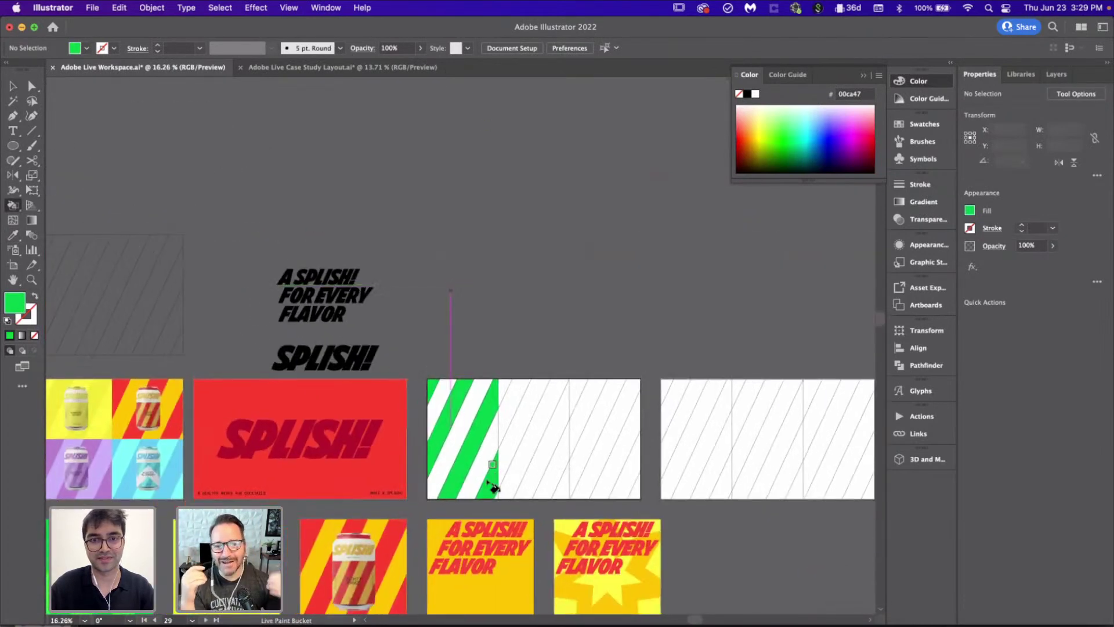
scroll(88, 371, "left", 3)
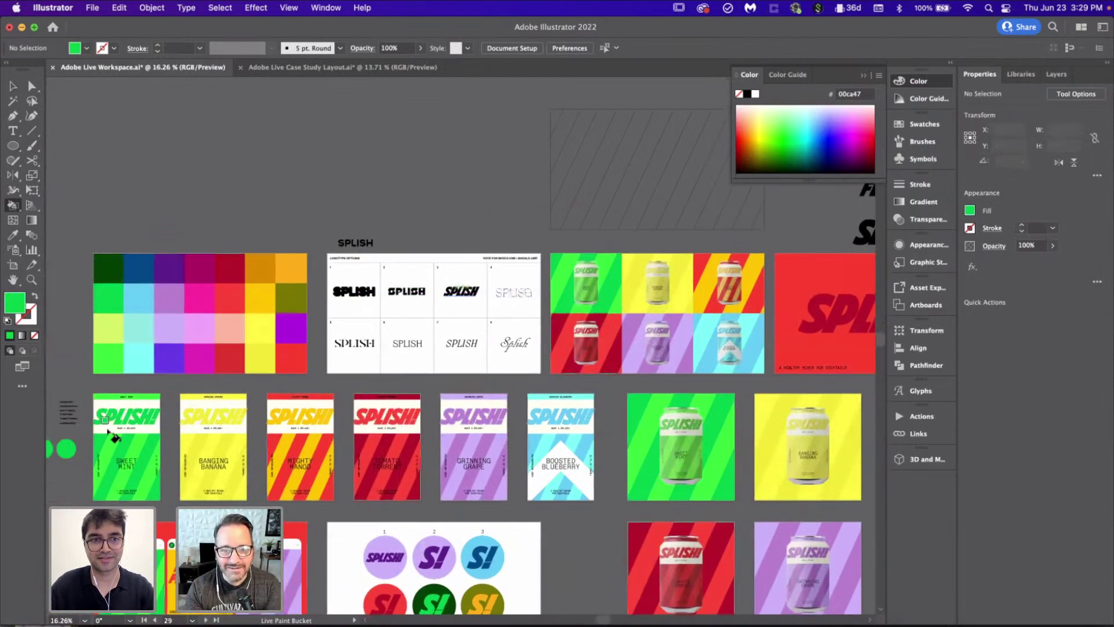
scroll(401, 348, "right", 10)
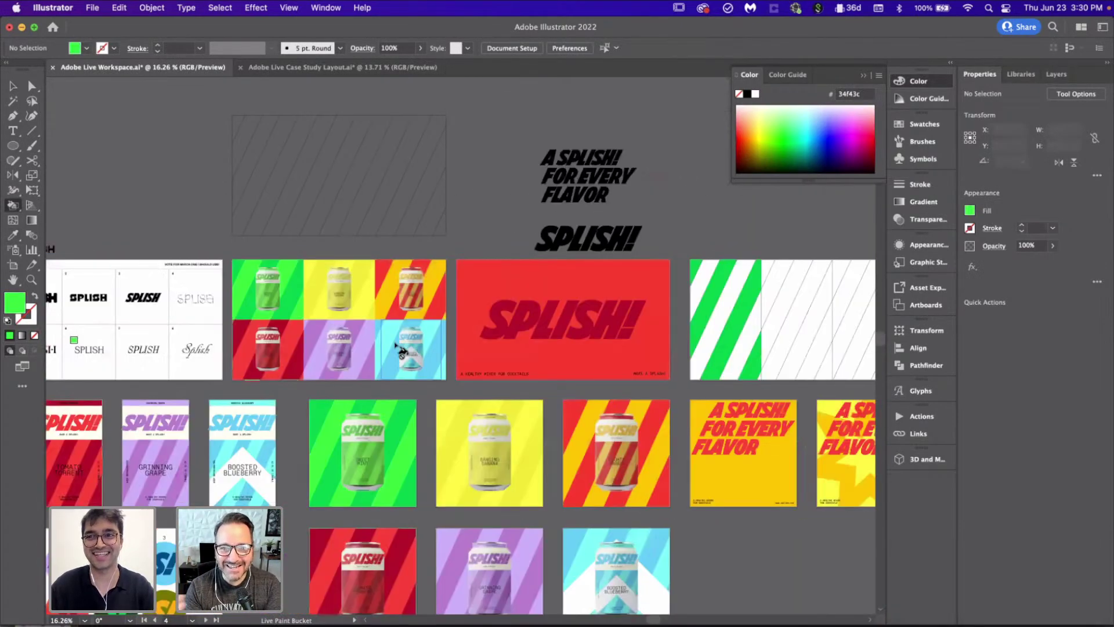
scroll(540, 311, "up", 5)
mouse_move(221, 307)
left_mouse_down()
mouse_move(261, 373)
mouse_move(323, 428)
mouse_move(362, 486)
left_mouse_up()
scroll(372, 511, "down", 5)
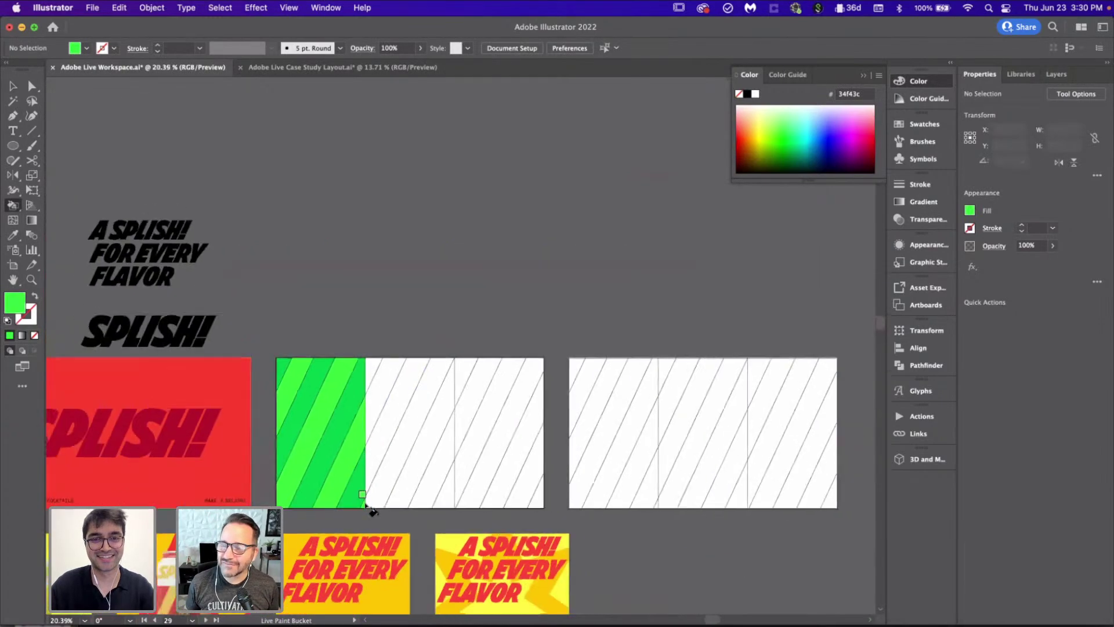
scroll(372, 511, "left", 3)
scroll(367, 506, "left", 15)
scroll(367, 506, "down", 2)
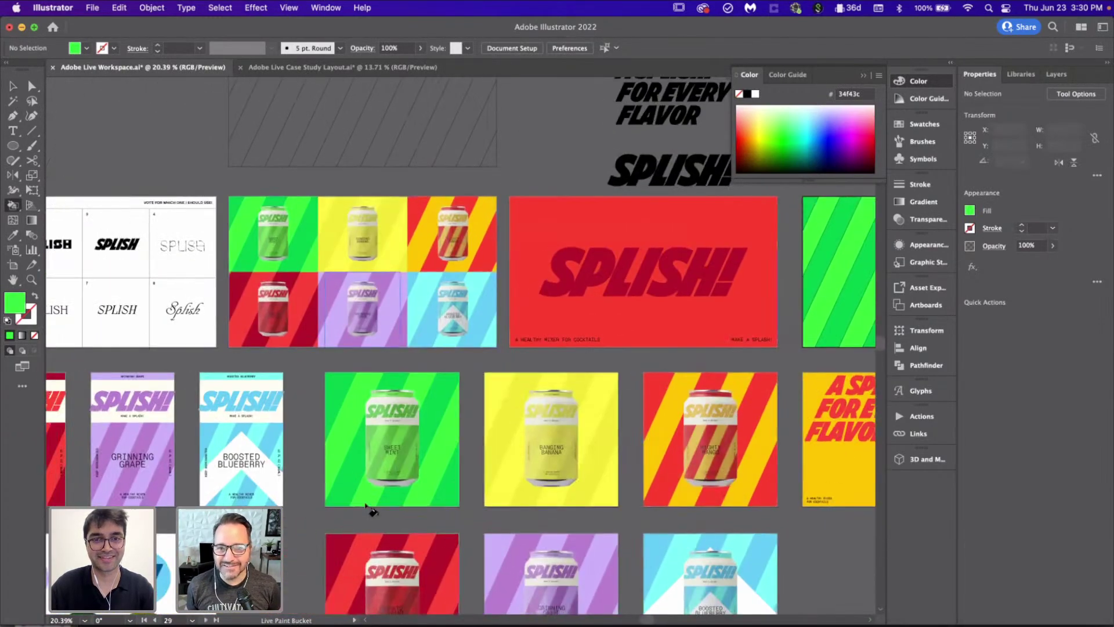
Step: Fill the middle-third sliver, diagonal band and edge triangle with Banging Banana yellow
key("i")
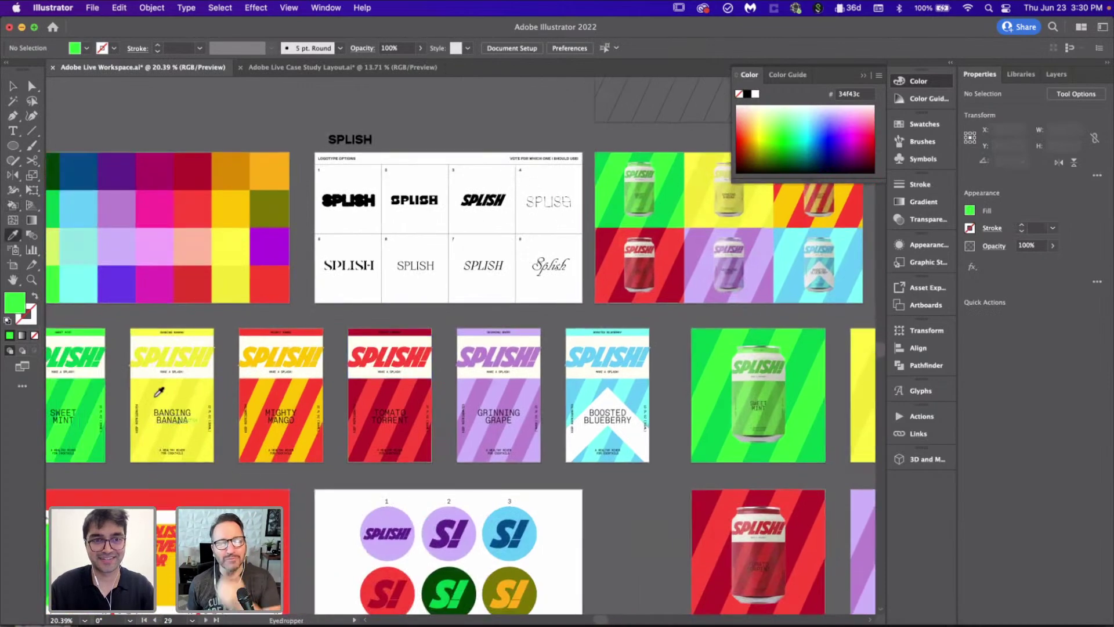
scroll(352, 341, "right", 20)
scroll(352, 341, "up", 2)
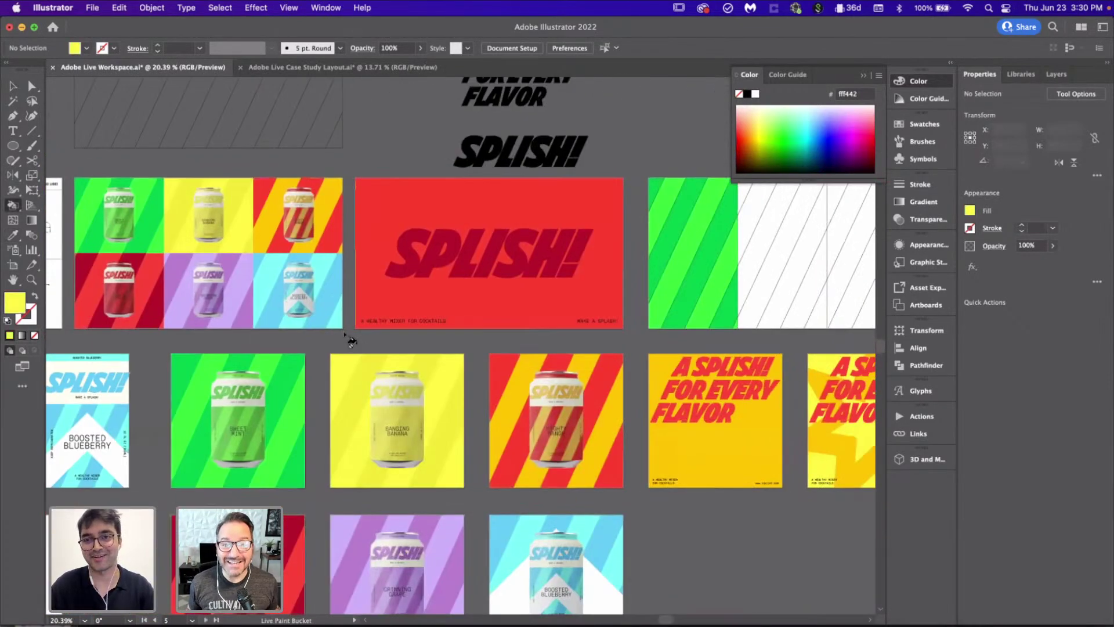
left_click(441, 222)
scroll(440, 220, "up", 3)
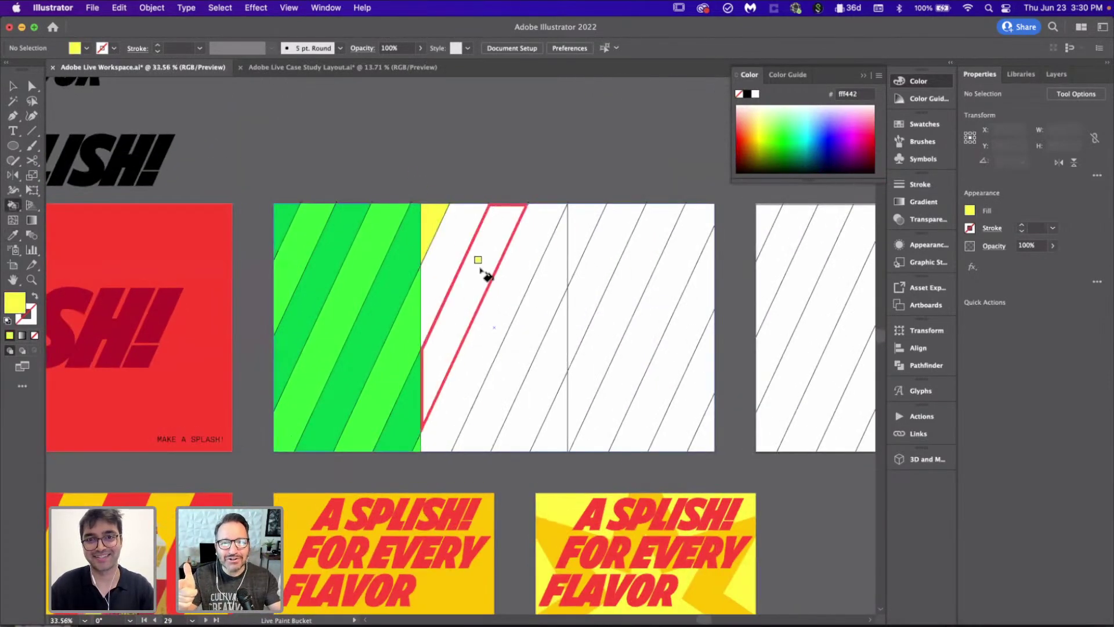
left_click(522, 342)
scroll(560, 416, "down", 3)
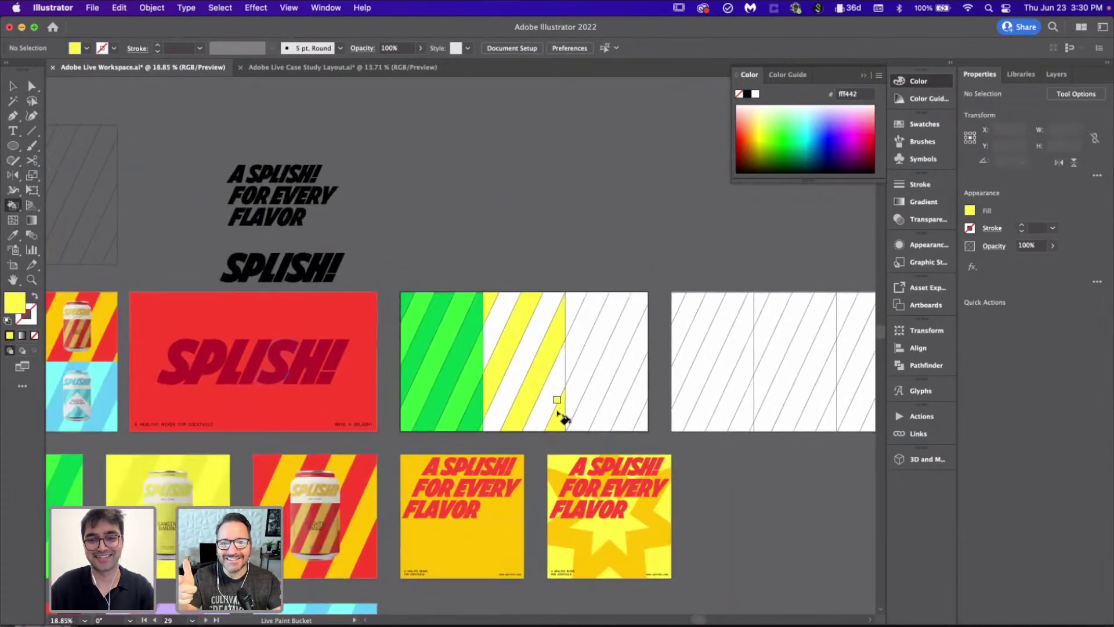
scroll(560, 415, "left", 10)
scroll(560, 416, "down", 2)
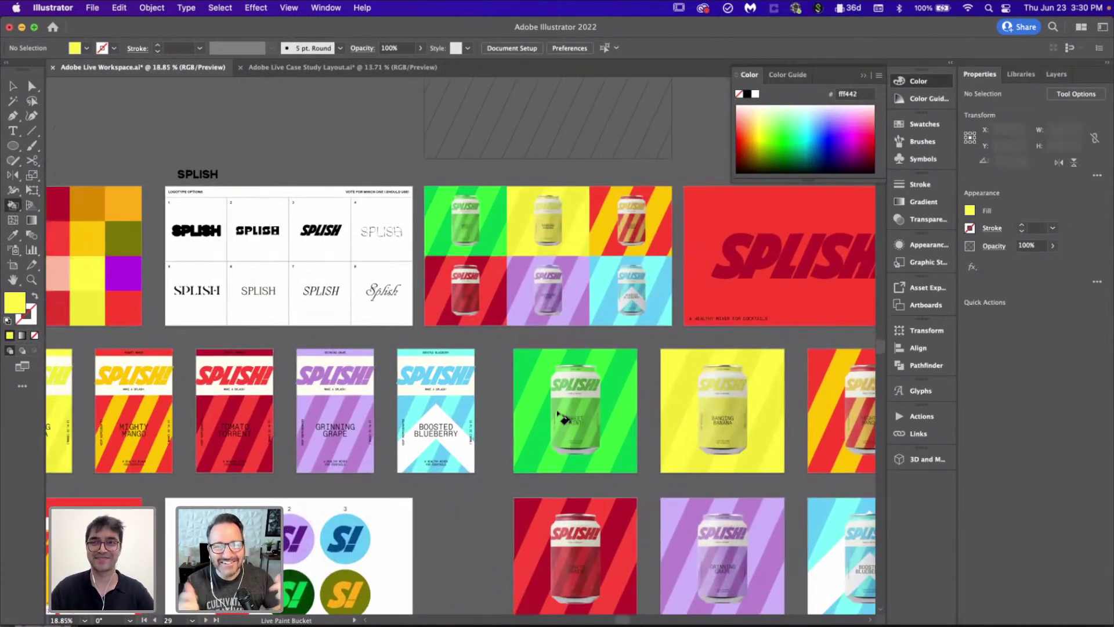
scroll(106, 413, "left", 3)
scroll(106, 413, "down", 1)
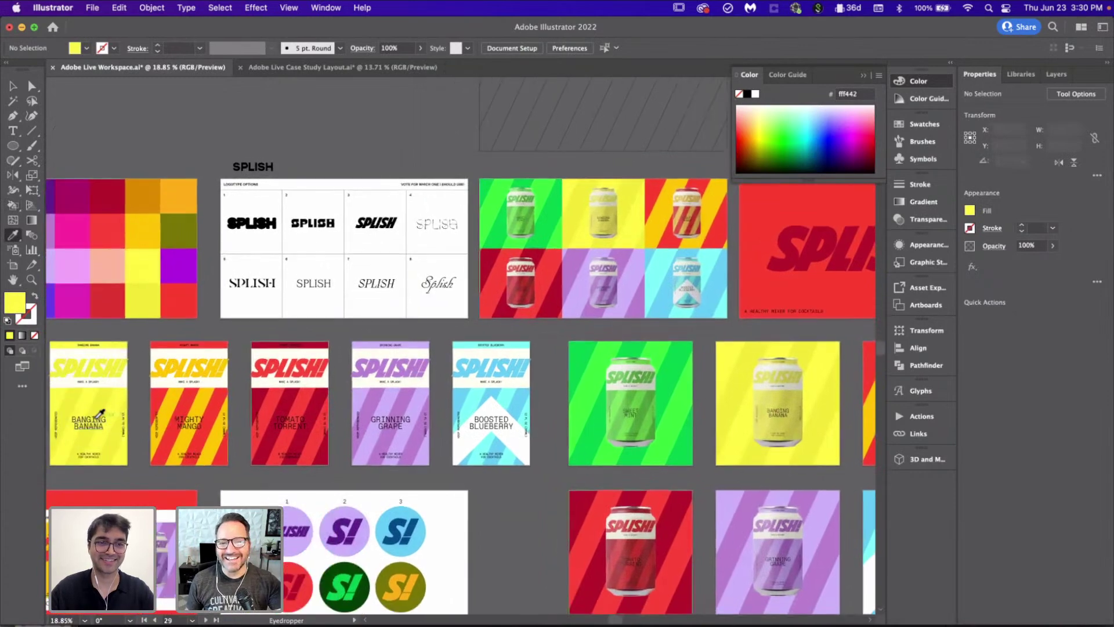
scroll(381, 348, "right", 10)
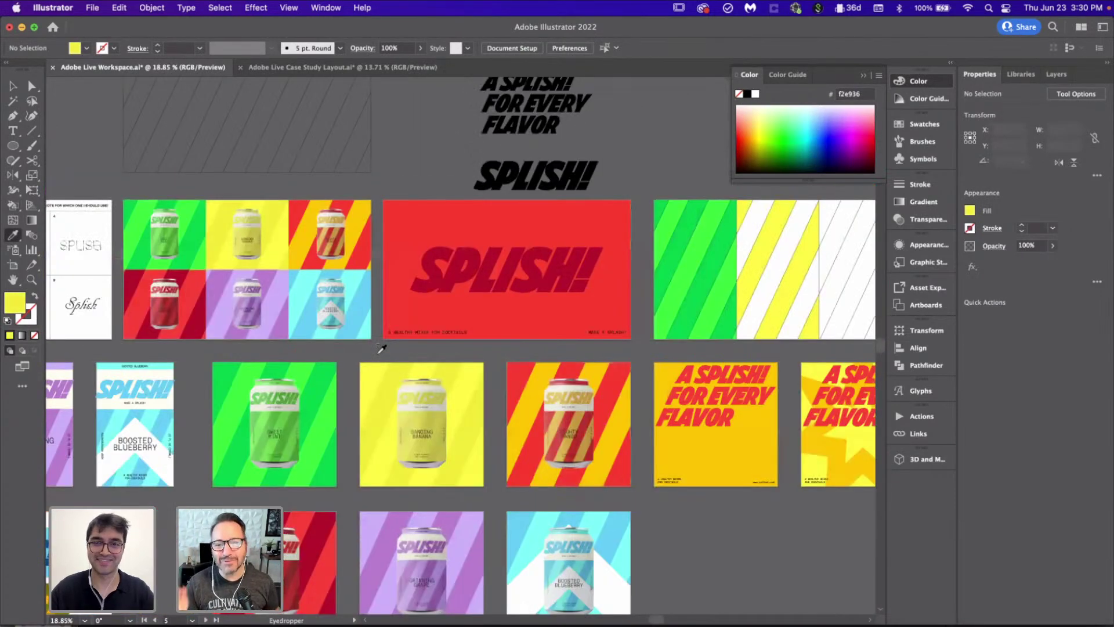
scroll(381, 348, "up", 5)
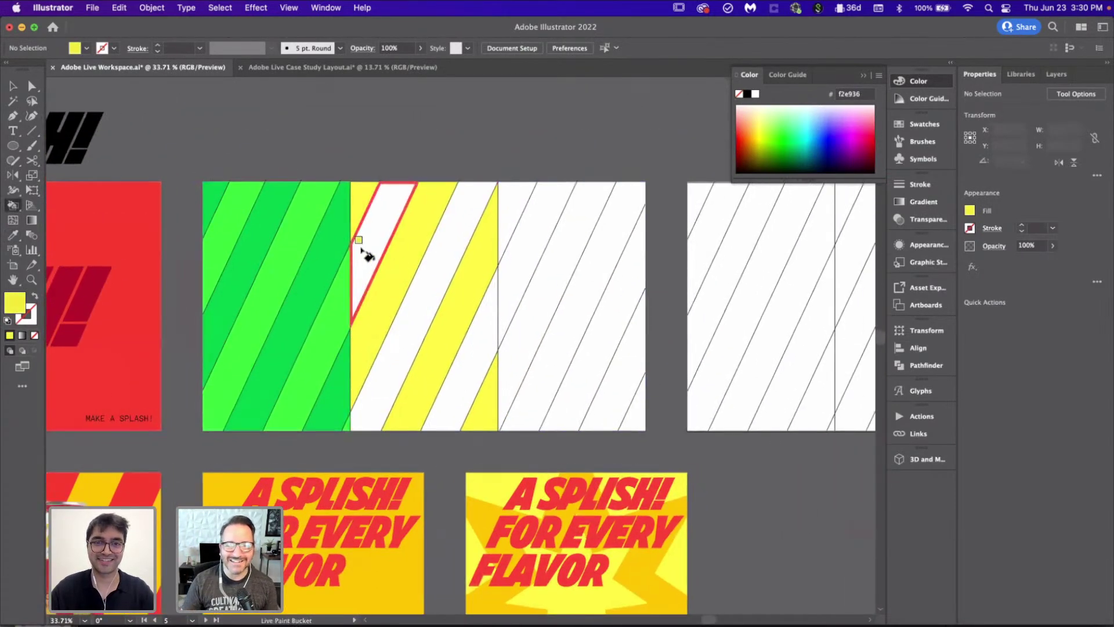
left_click(362, 249)
scroll(456, 398, "down", 3)
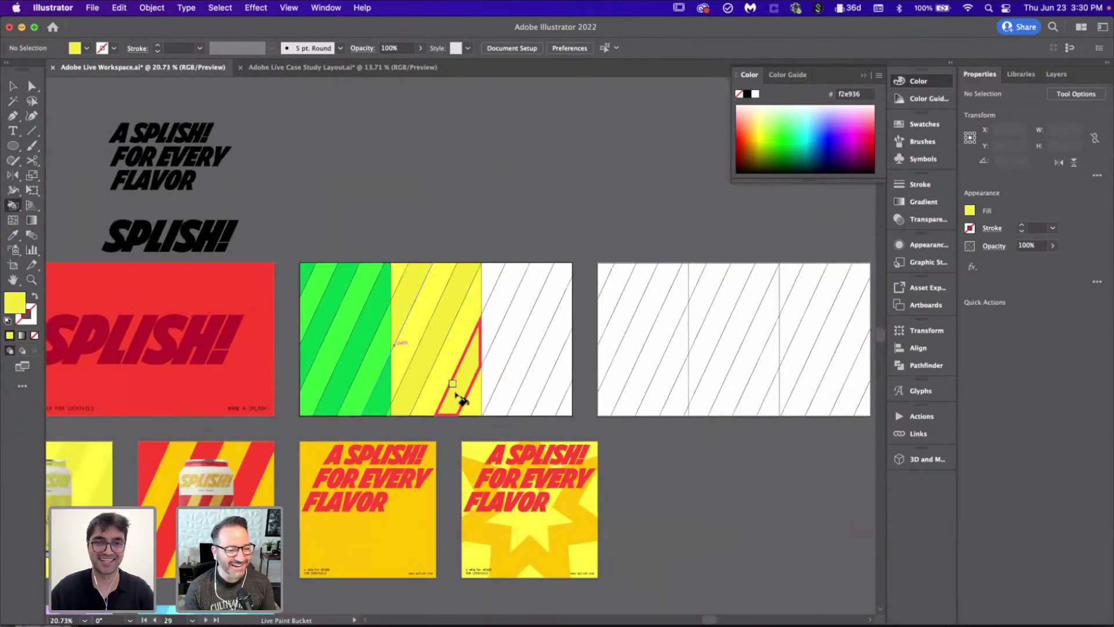
scroll(456, 397, "left", 10)
scroll(456, 397, "down", 2)
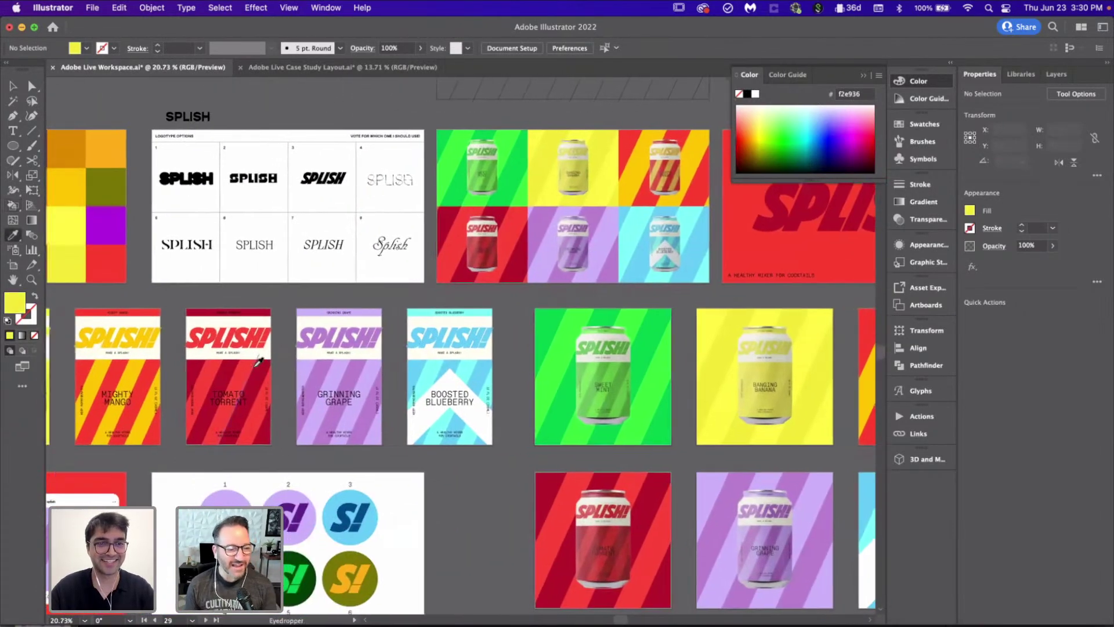
scroll(400, 398, "left", 8)
Step: Sample the Mighty Mango orange-yellow with the Eyedropper
key("i")
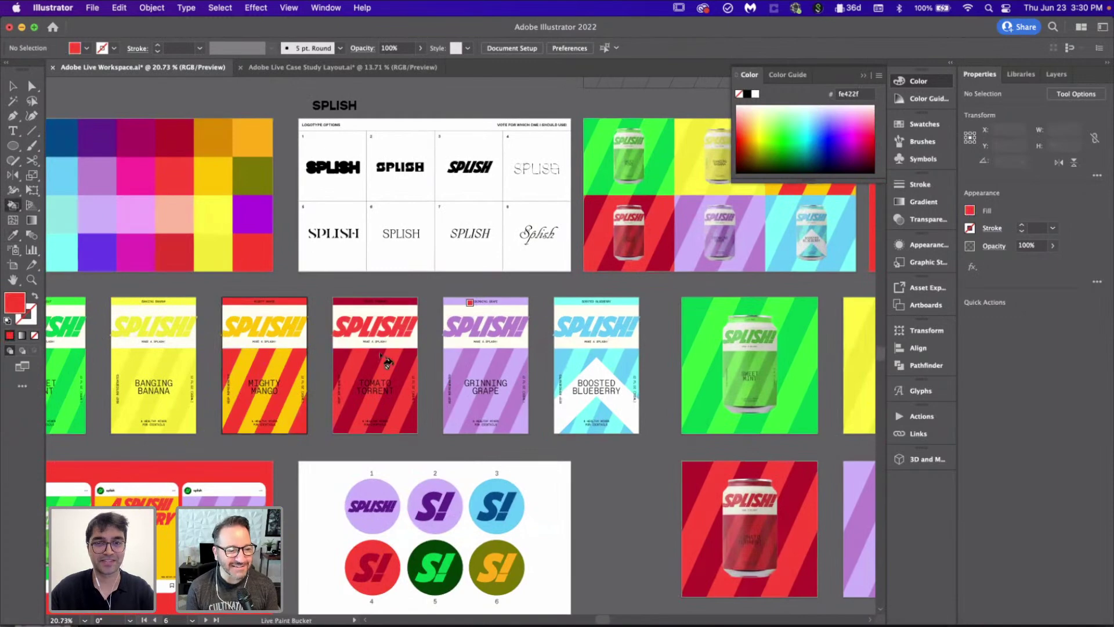
scroll(386, 361, "down", 2)
scroll(386, 361, "up", 6)
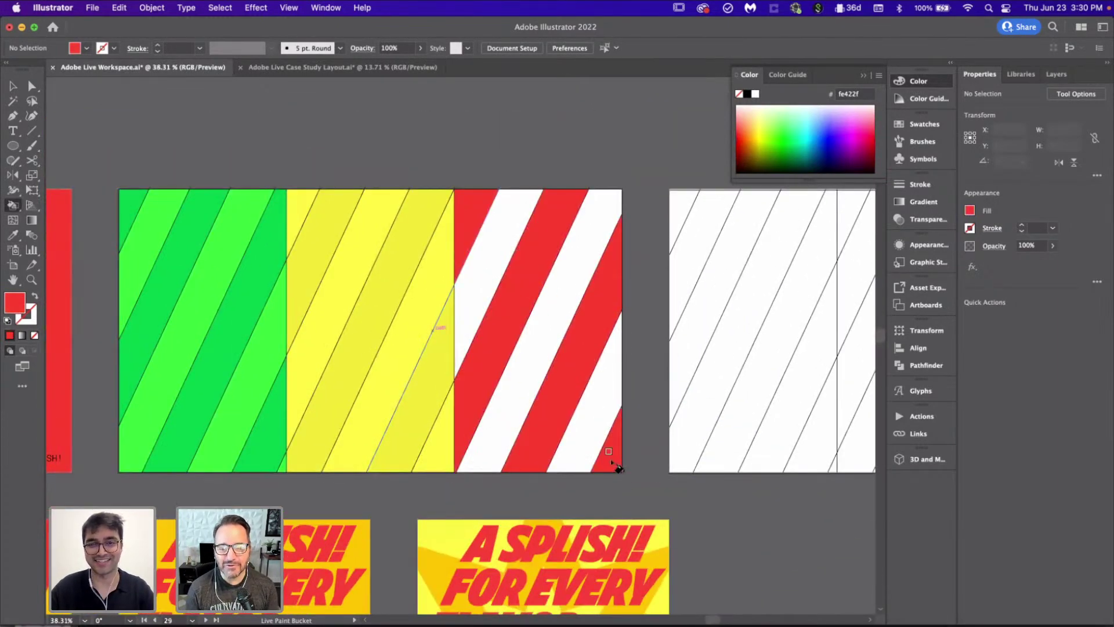
scroll(615, 466, "down", 5)
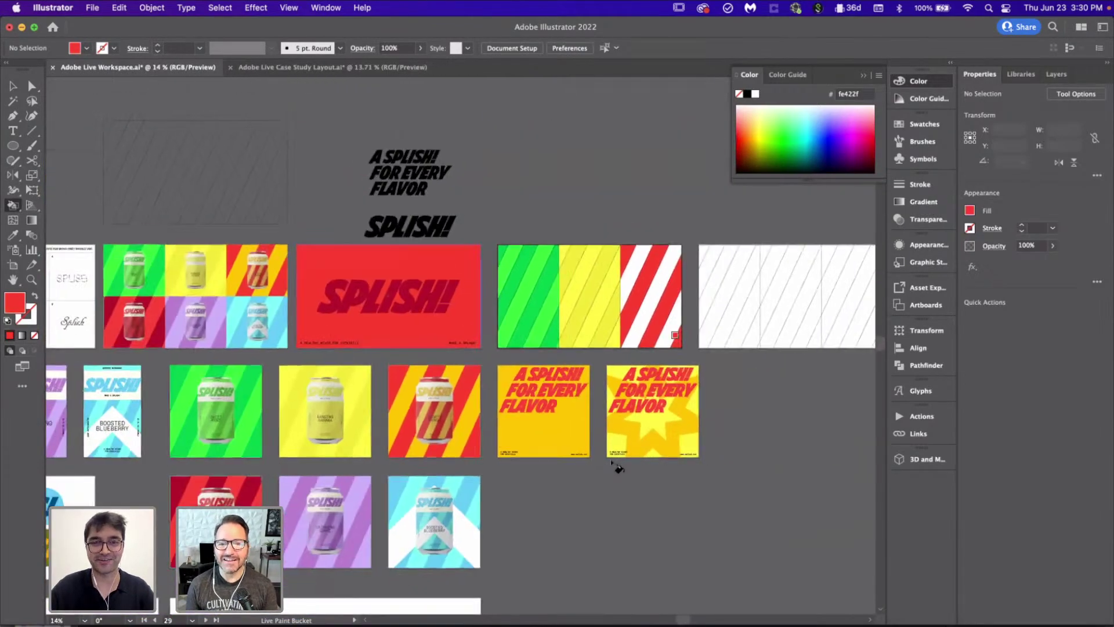
scroll(614, 463, "left", 10)
scroll(219, 394, "up", 4)
key("i")
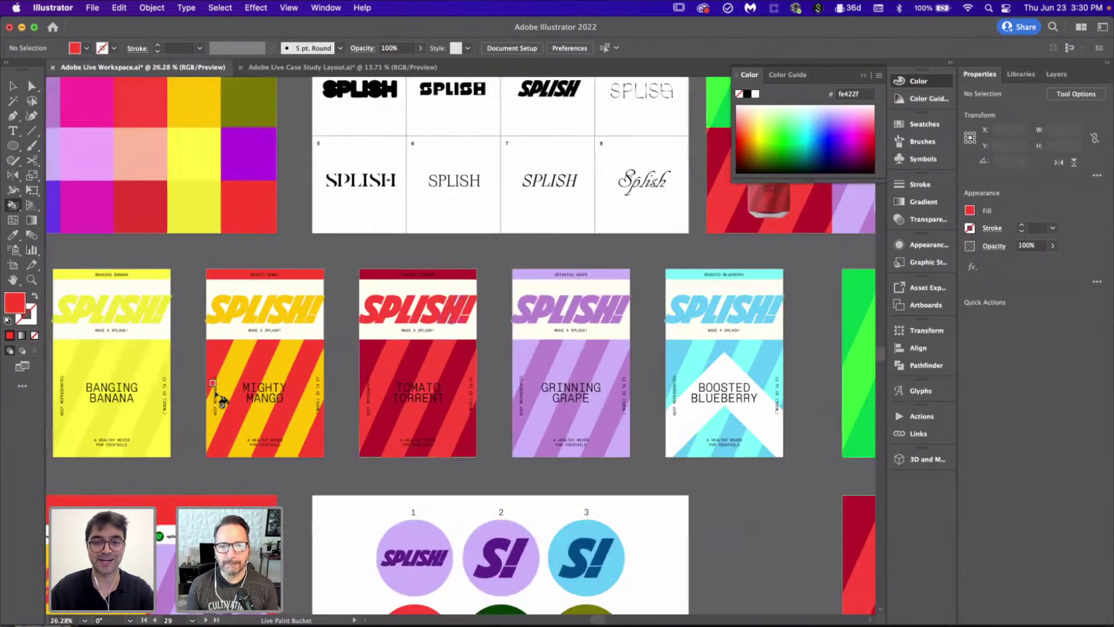
left_click(246, 351)
Step: Fill three white right-section stripes orange-yellow and select the finished striped artwork
scroll(473, 328, "down", 4)
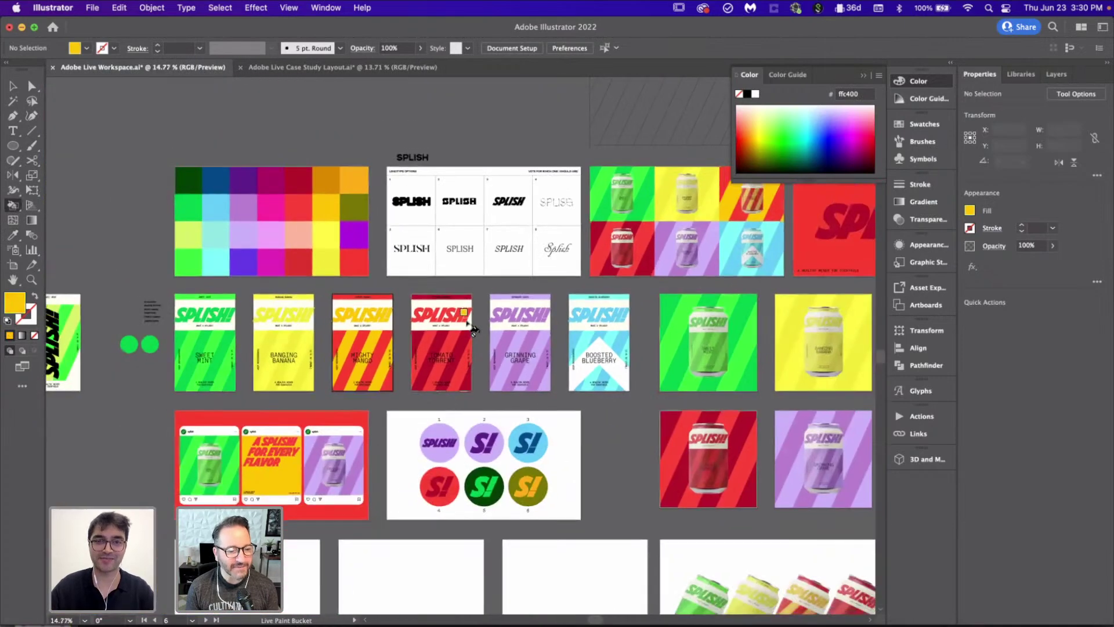
scroll(522, 324, "right", 5)
scroll(603, 307, "up", 6)
left_click(374, 264)
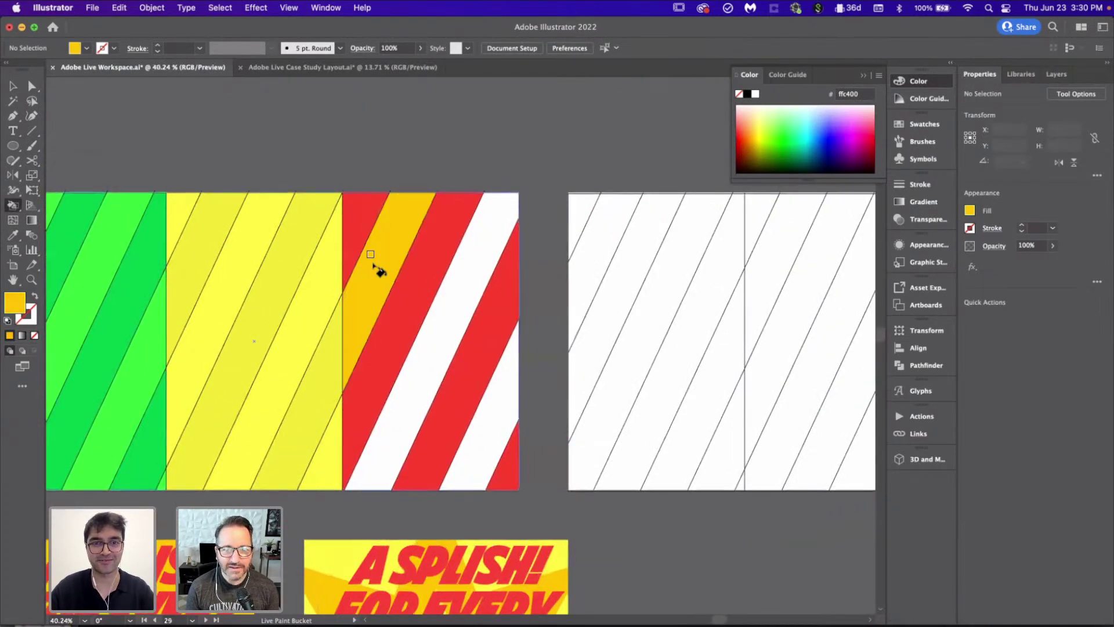
left_click(461, 360)
left_click(492, 403)
scroll(494, 408, "down", 3)
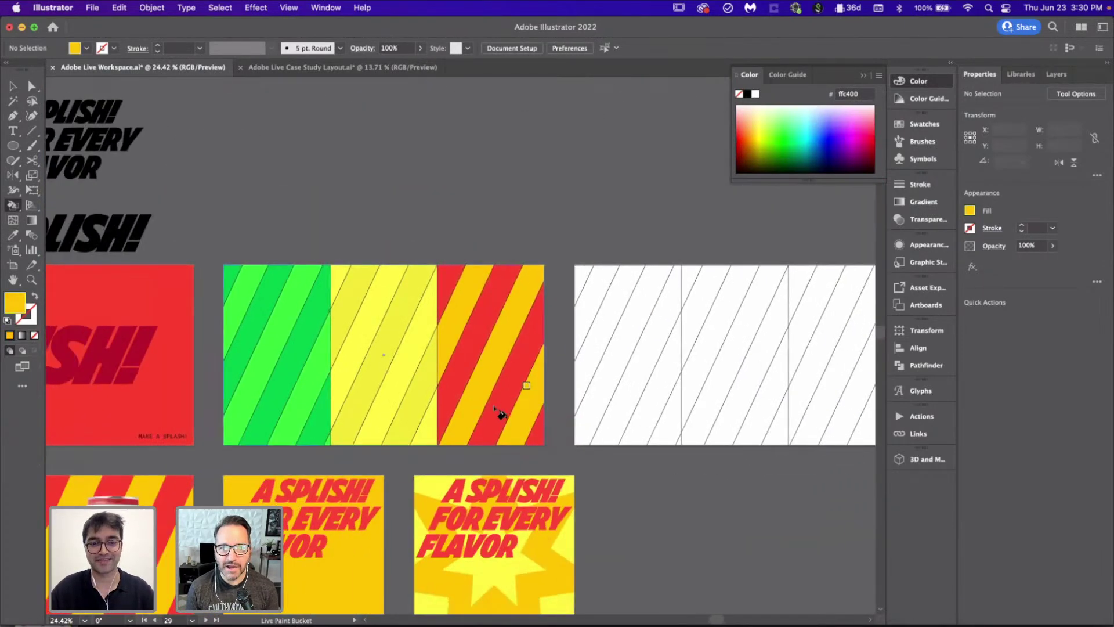
key("v")
left_click(482, 399)
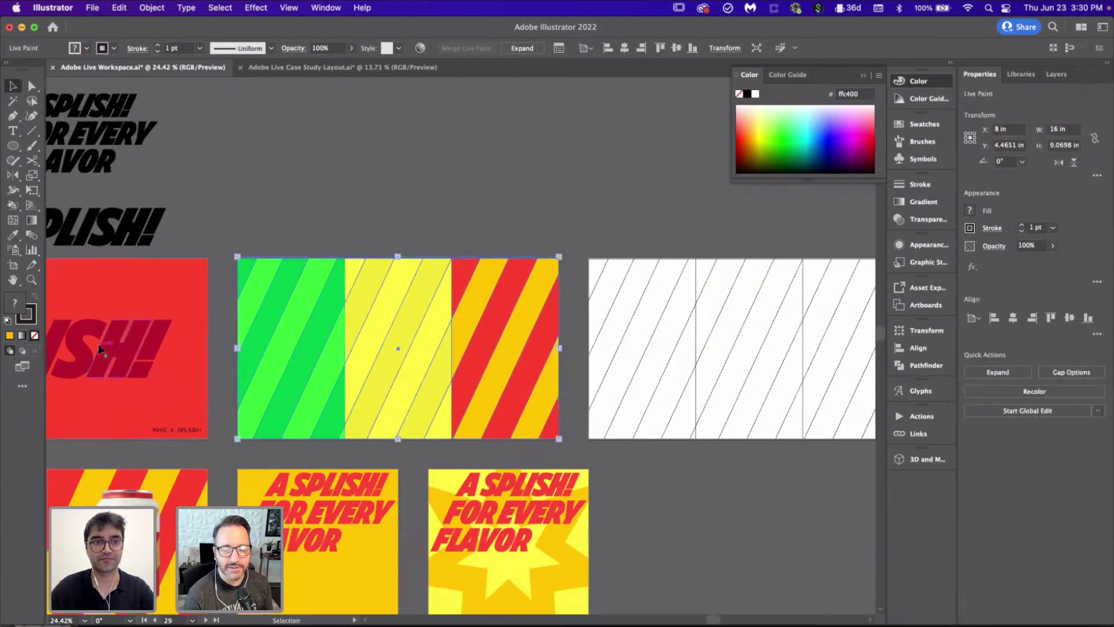
Step: Align the white striped Live Paint group's bottom edge to the artboard
left_click(283, 197)
scroll(358, 172, "left", 5)
scroll(357, 172, "down", 2)
scroll(357, 172, "down", 3)
scroll(357, 173, "up", 2)
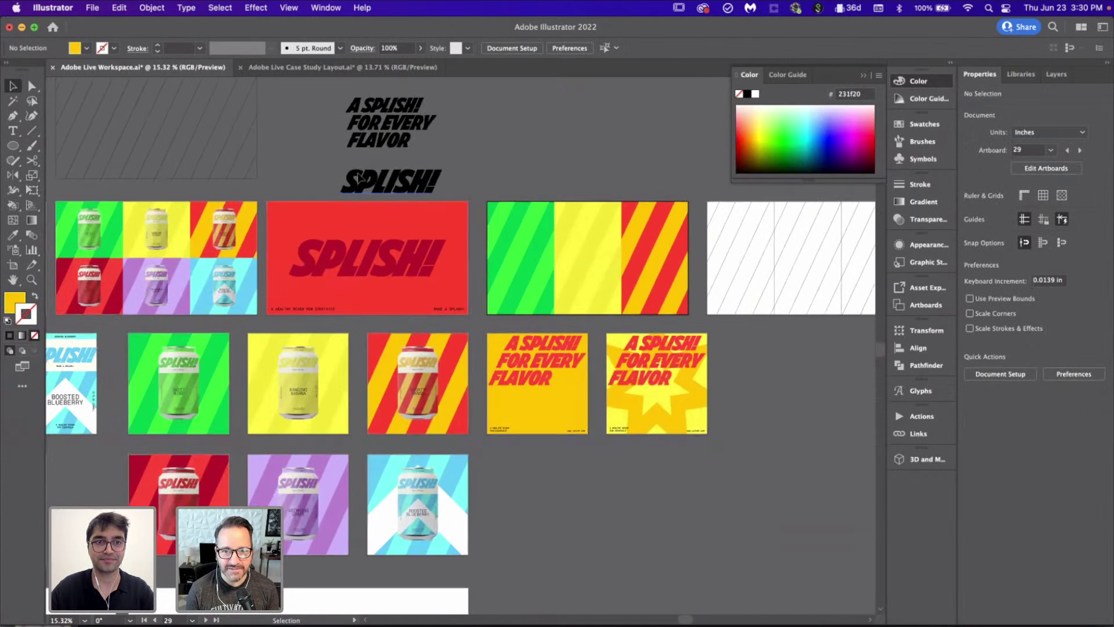
scroll(358, 173, "left", 1)
scroll(358, 172, "right", 4)
scroll(357, 173, "right", 3)
scroll(358, 173, "up", 3)
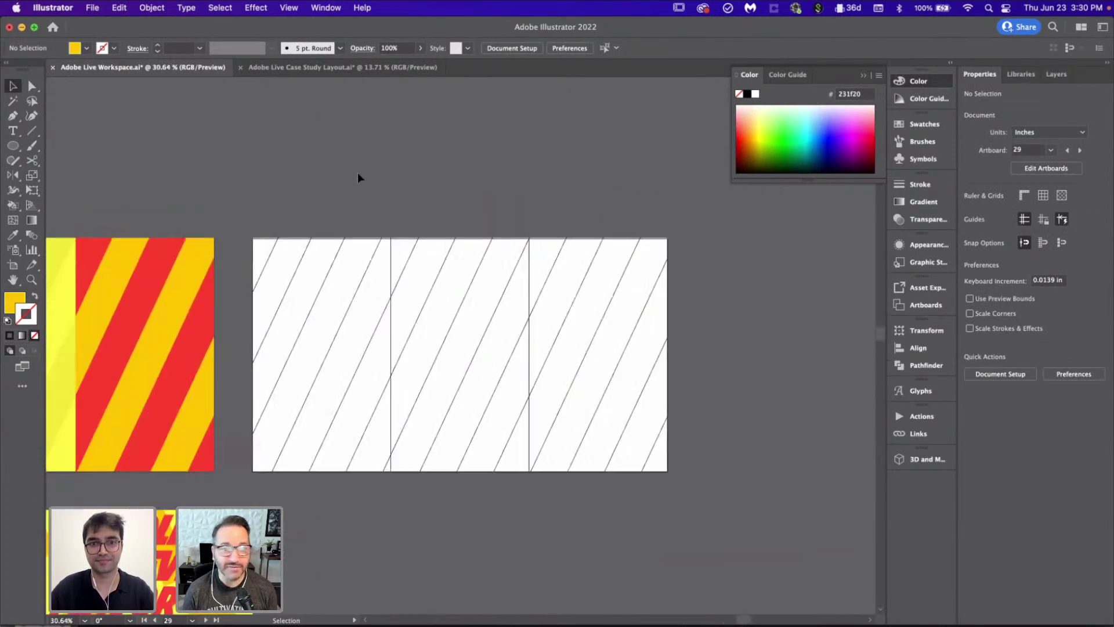
scroll(470, 274, "up", 3)
left_click(500, 220)
left_click(1087, 318)
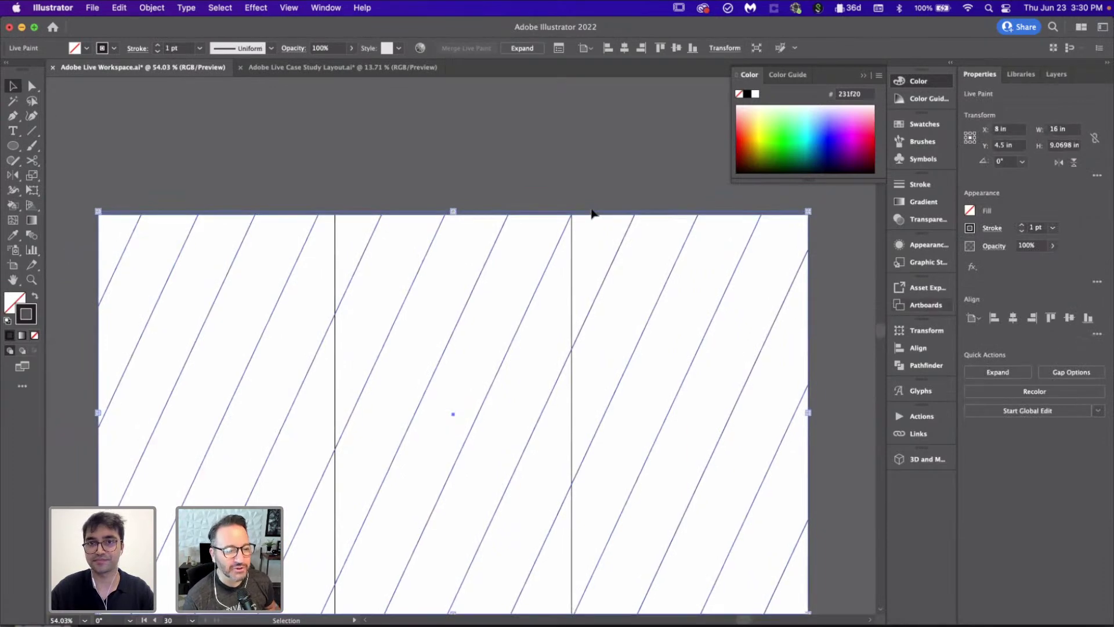
left_click(485, 151)
scroll(418, 150, "down", 3)
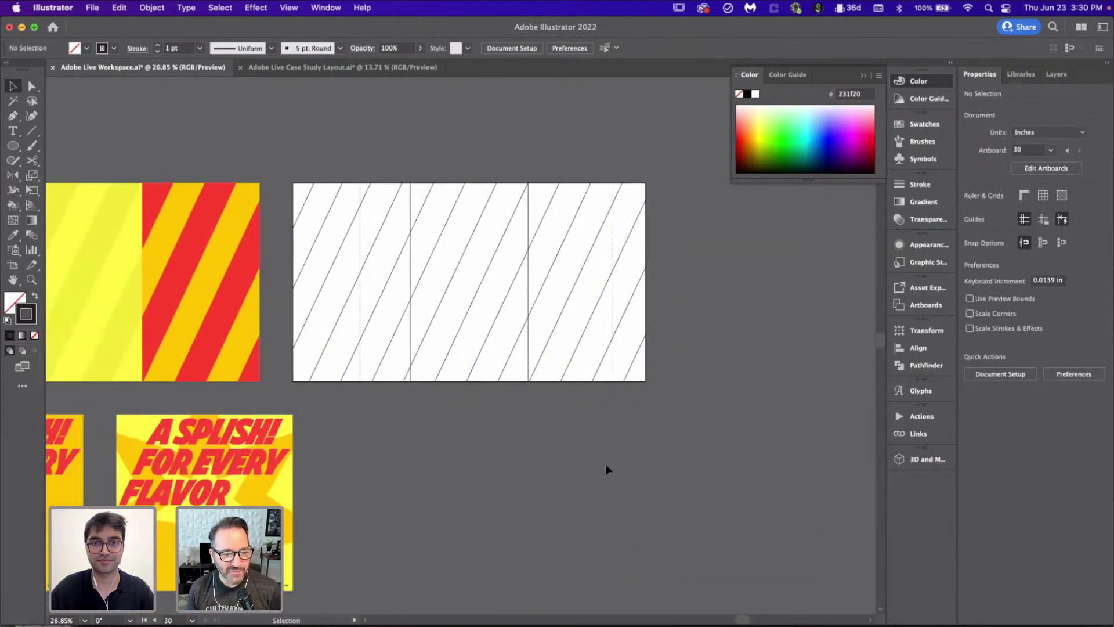
Step: Select the hatched line artwork and convert it into a Live Paint group
key("super+a")
scroll(609, 467, "up", 1)
scroll(609, 467, "left", 1)
left_click(479, 48)
key("k")
key("v")
left_click(413, 193)
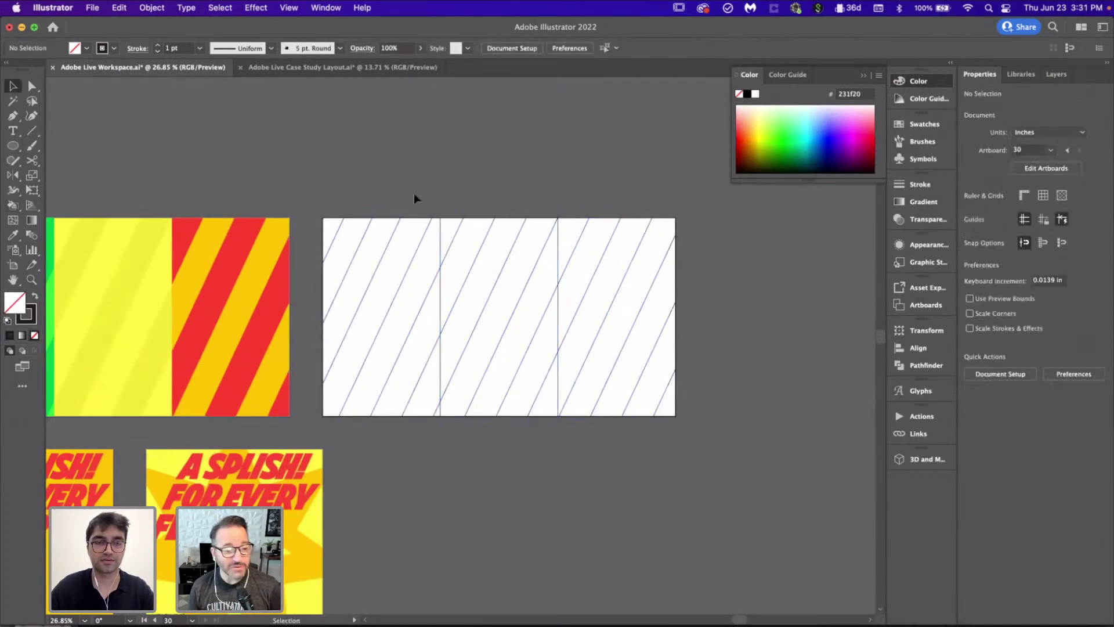
scroll(413, 193, "down", 3)
scroll(413, 193, "left", 3)
scroll(414, 194, "left", 3)
Step: Sample the Tomato Torrent dark red and fill the first third's corner, diagonal stripes and bottom sliver
scroll(413, 193, "up", 3)
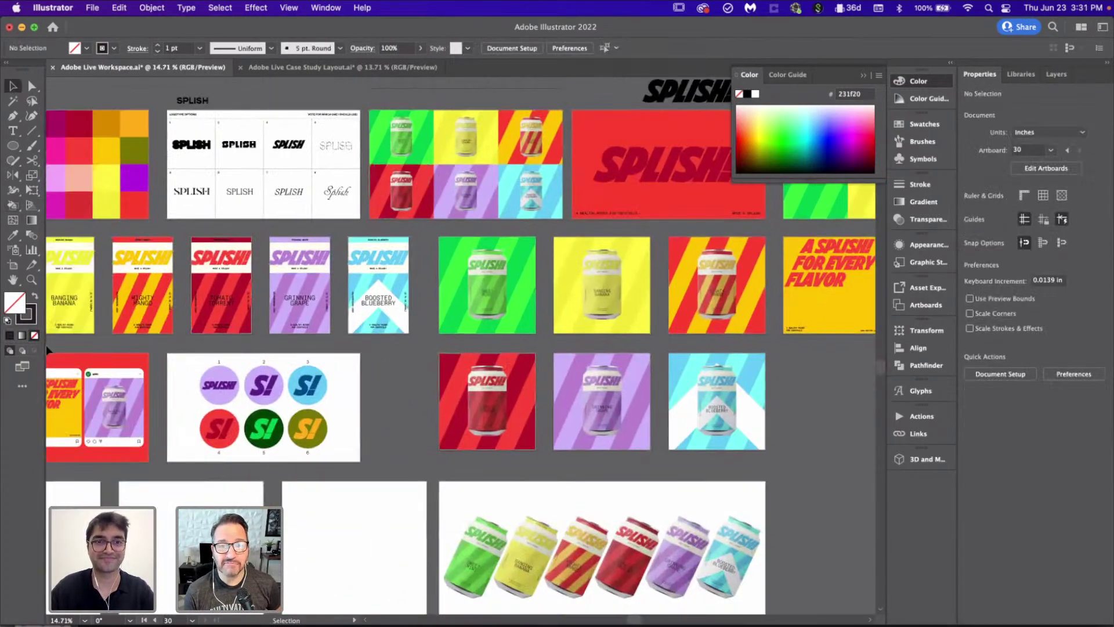
scroll(355, 219, "up", 3)
key("i")
left_click(286, 232)
key("k")
scroll(286, 232, "down", 3)
scroll(409, 278, "right", 5)
scroll(409, 278, "up", 2)
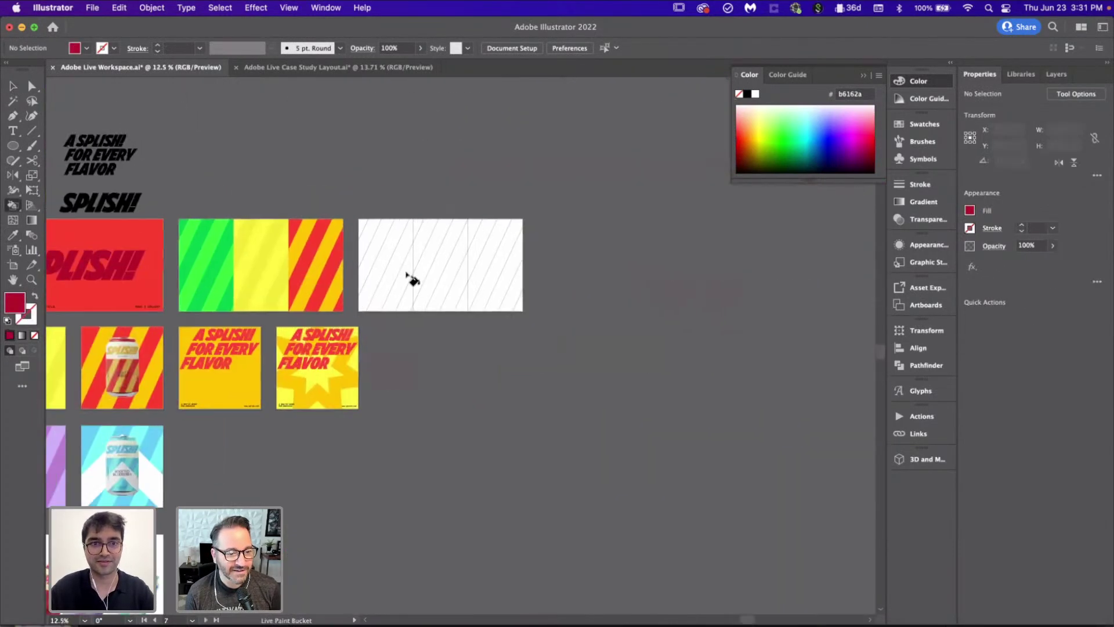
scroll(409, 278, "up", 3)
left_click(209, 199)
left_click(276, 307)
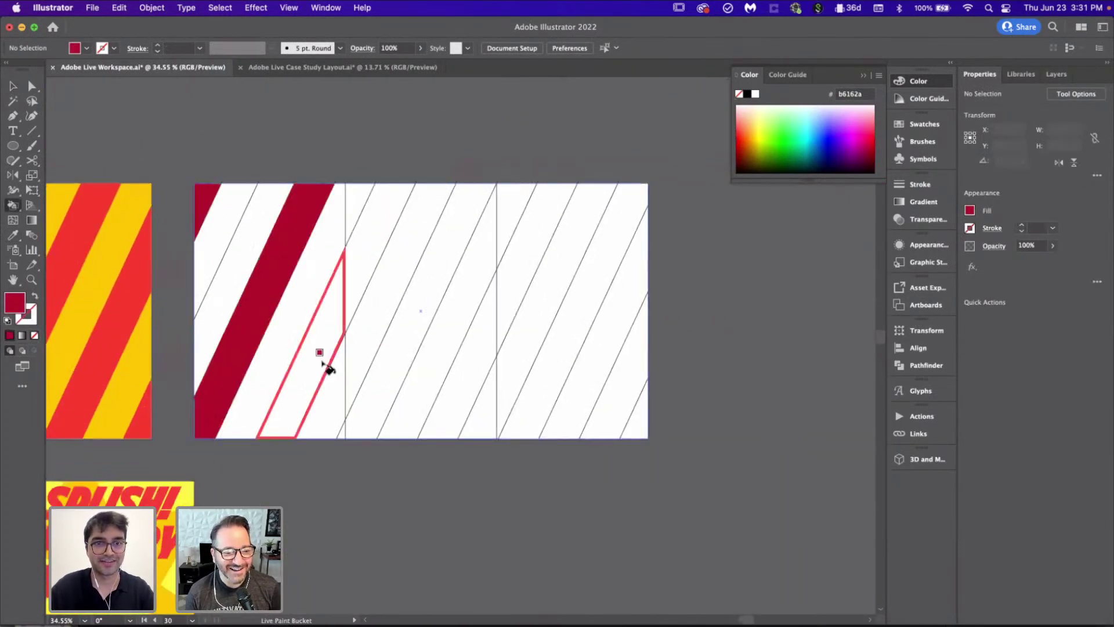
left_click(323, 363)
left_click(344, 436)
scroll(348, 446, "down", 2)
scroll(348, 446, "left", 5)
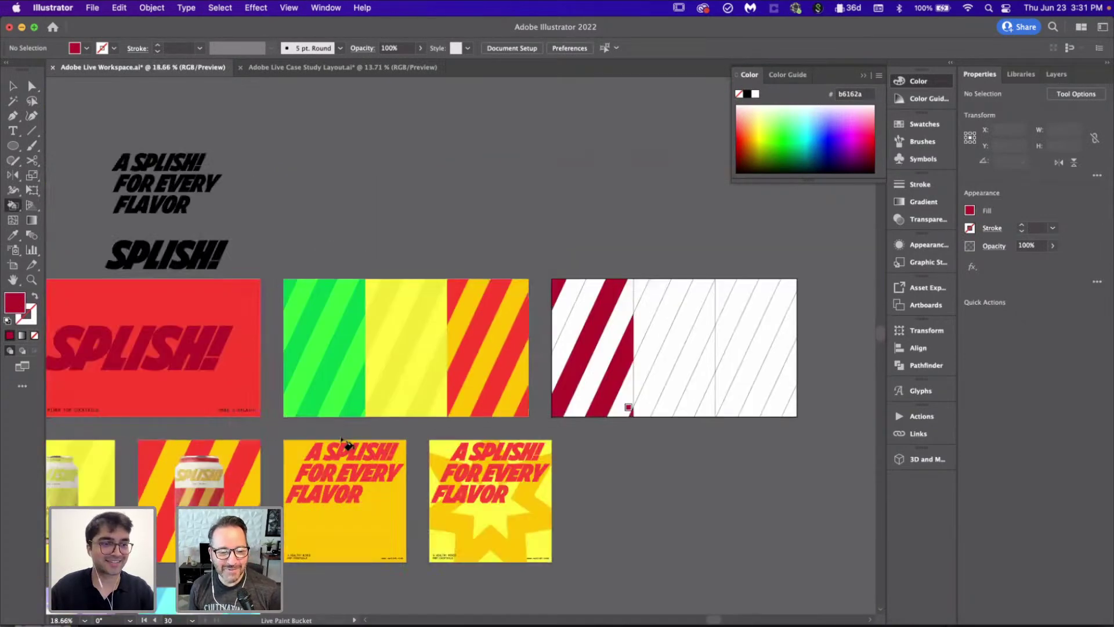
scroll(342, 444, "left", 6)
scroll(342, 443, "down", 2)
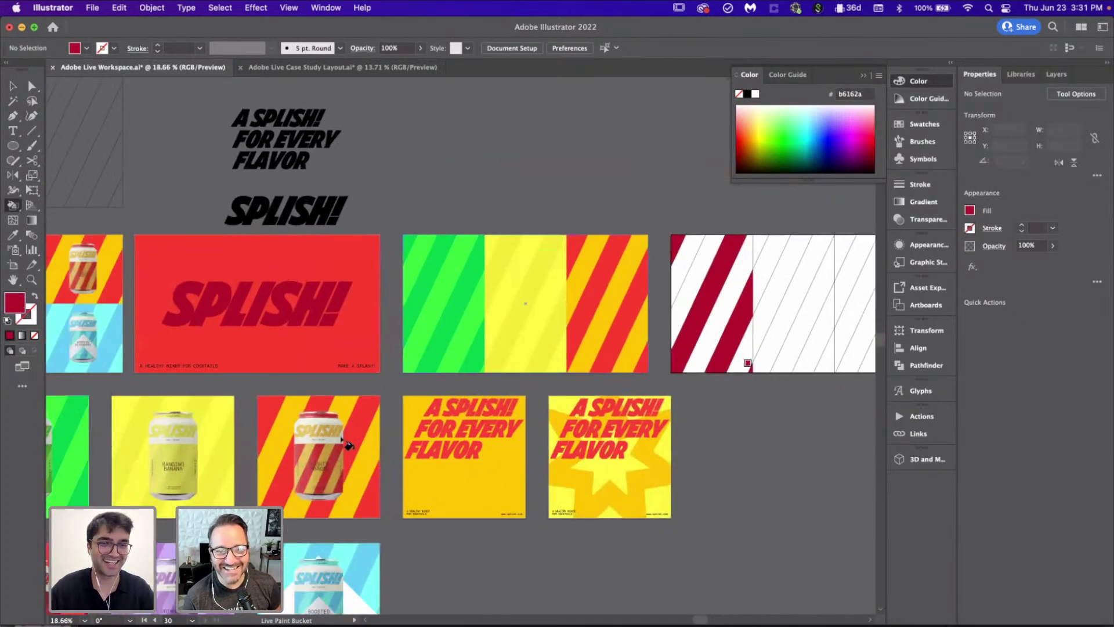
scroll(343, 443, "right", 3)
Step: Undo the misplaced dark-red fills and refill two diagonal stripes dark red
key("v")
key("super+z")
key("super+z")
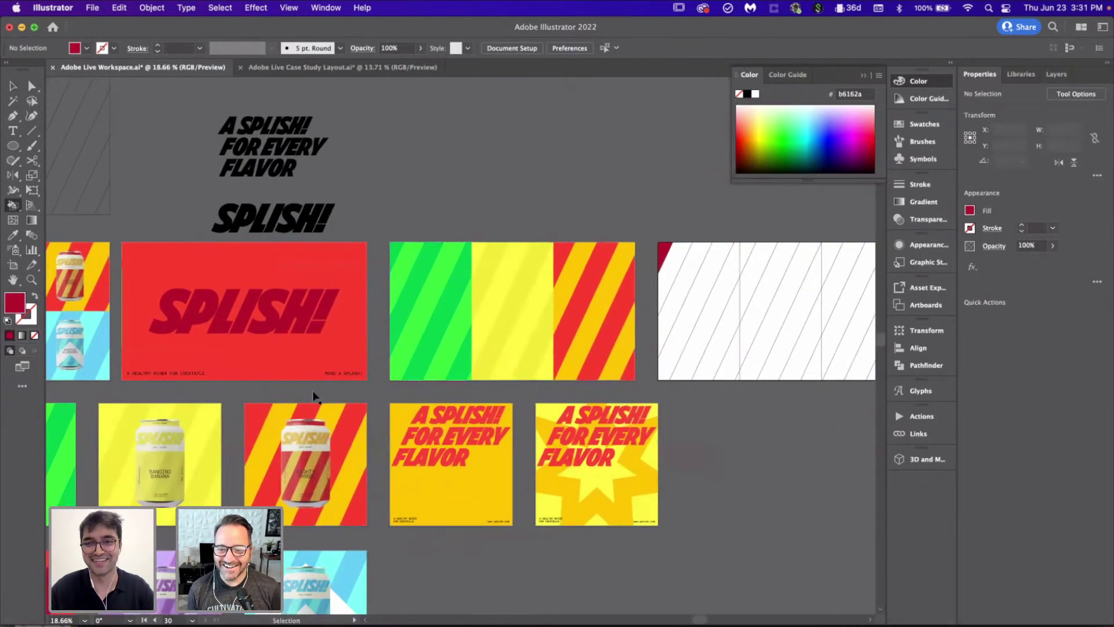
left_click(676, 307)
left_click(714, 338)
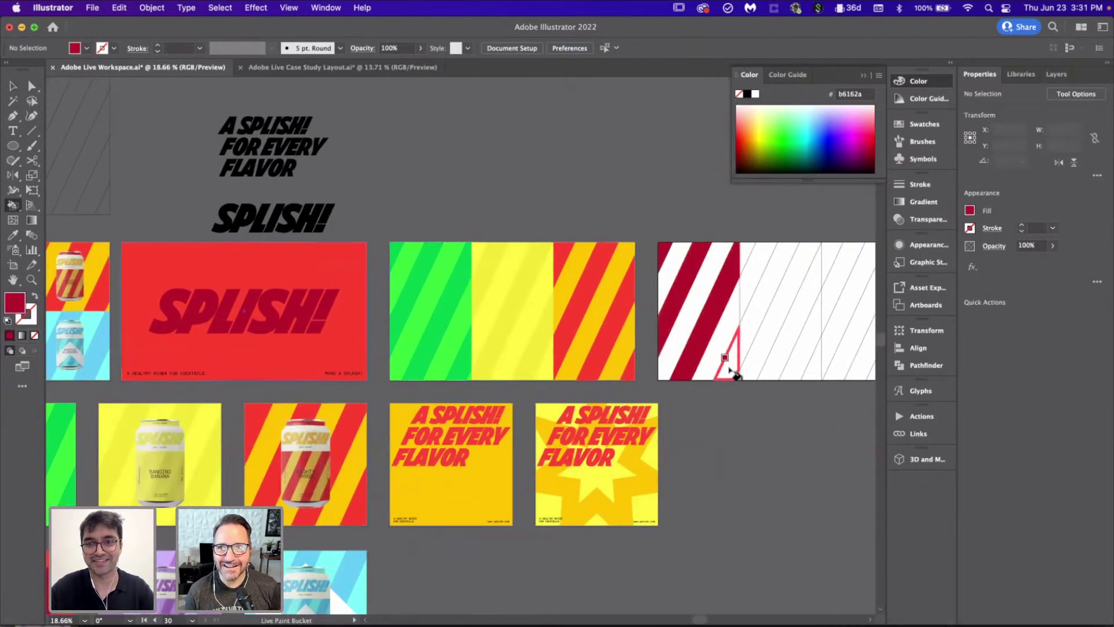
scroll(666, 363, "down", 5)
scroll(304, 363, "up", 8)
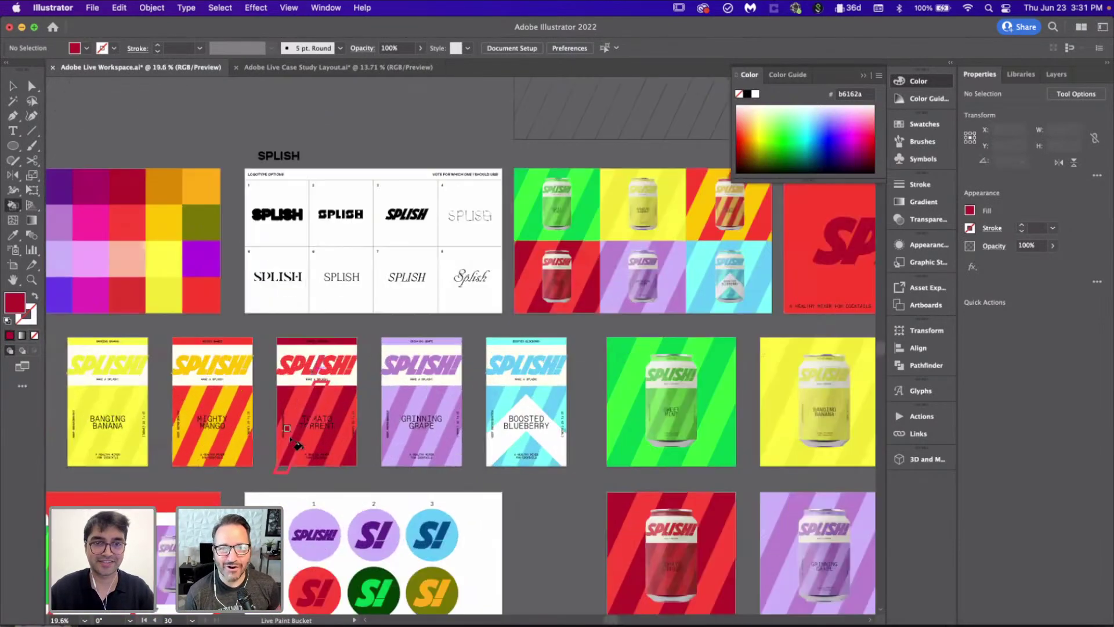
Step: Sample the lighter Tomato Torrent red and fill the first third's white stripes and bottom sliver
left_click(306, 373)
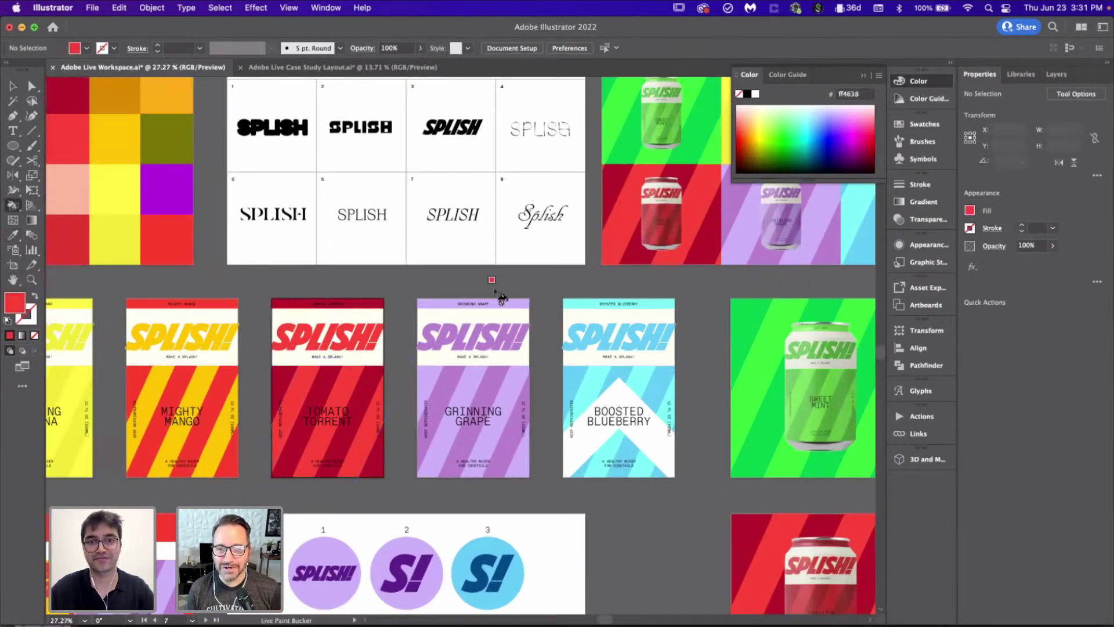
scroll(501, 297, "down", 4)
scroll(709, 203, "up", 2)
scroll(709, 203, "up", 3)
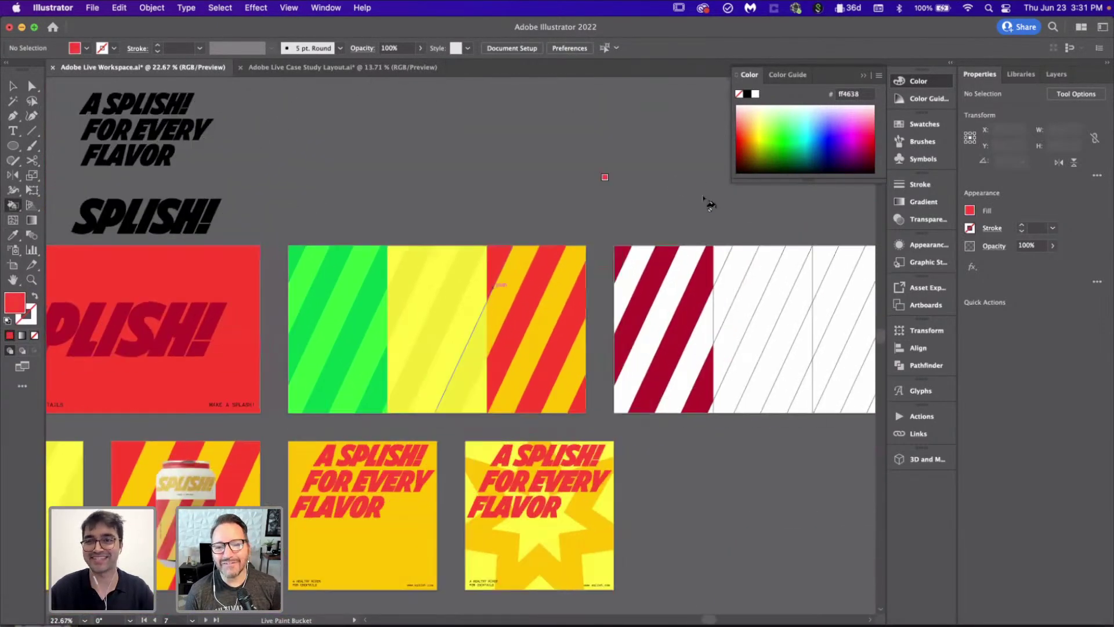
left_click(586, 301)
left_click(632, 296)
left_click(668, 354)
left_click(683, 455)
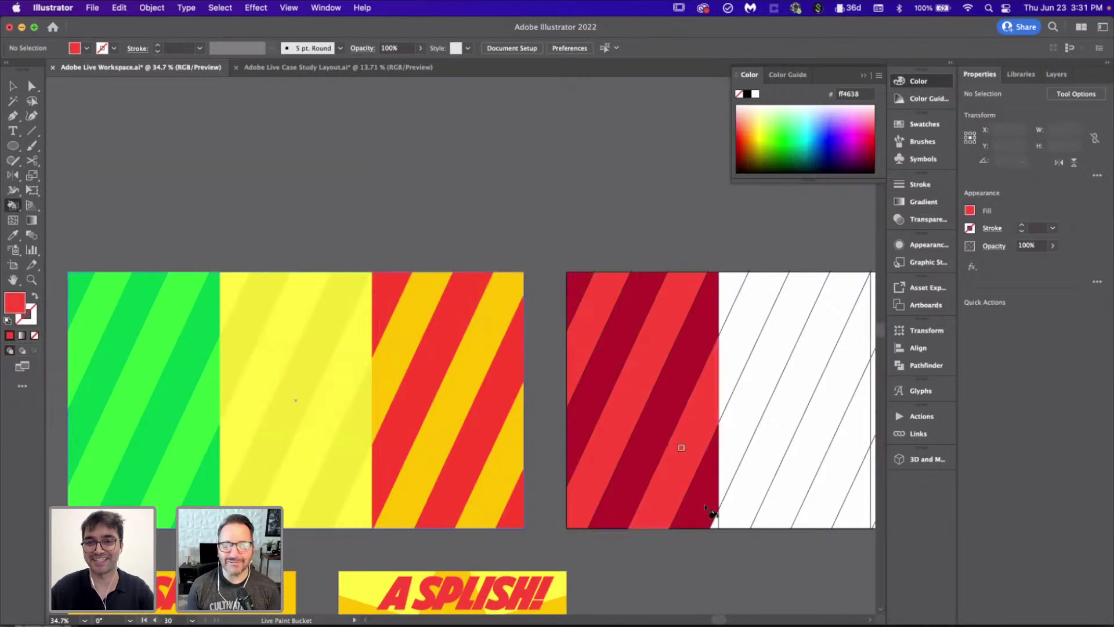
left_click(716, 523)
scroll(591, 352, "down", 5)
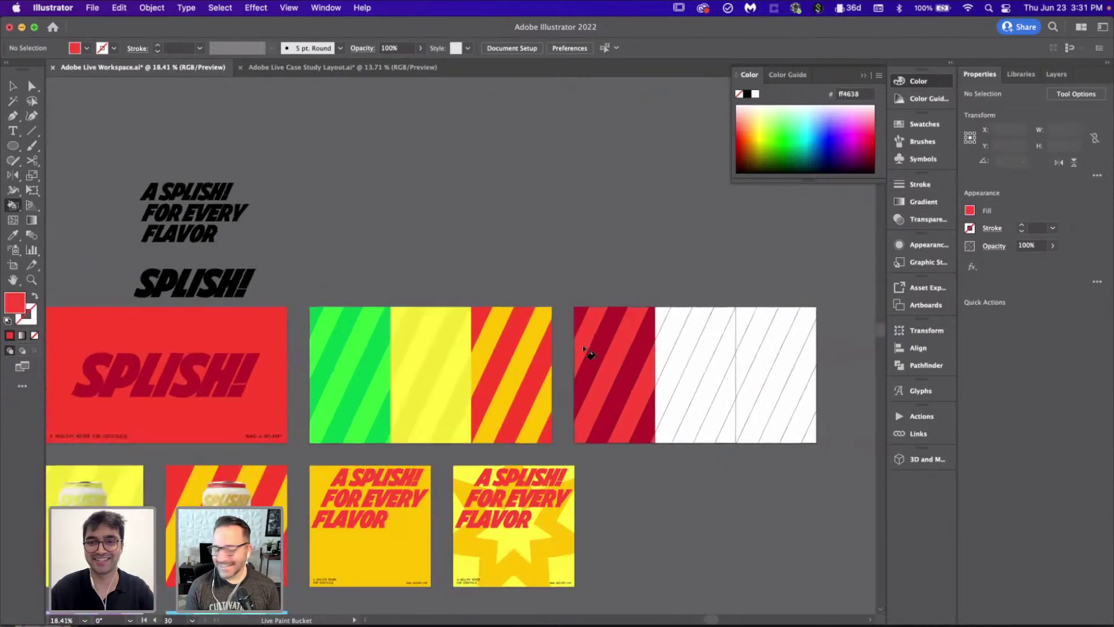
scroll(293, 402, "up", 4)
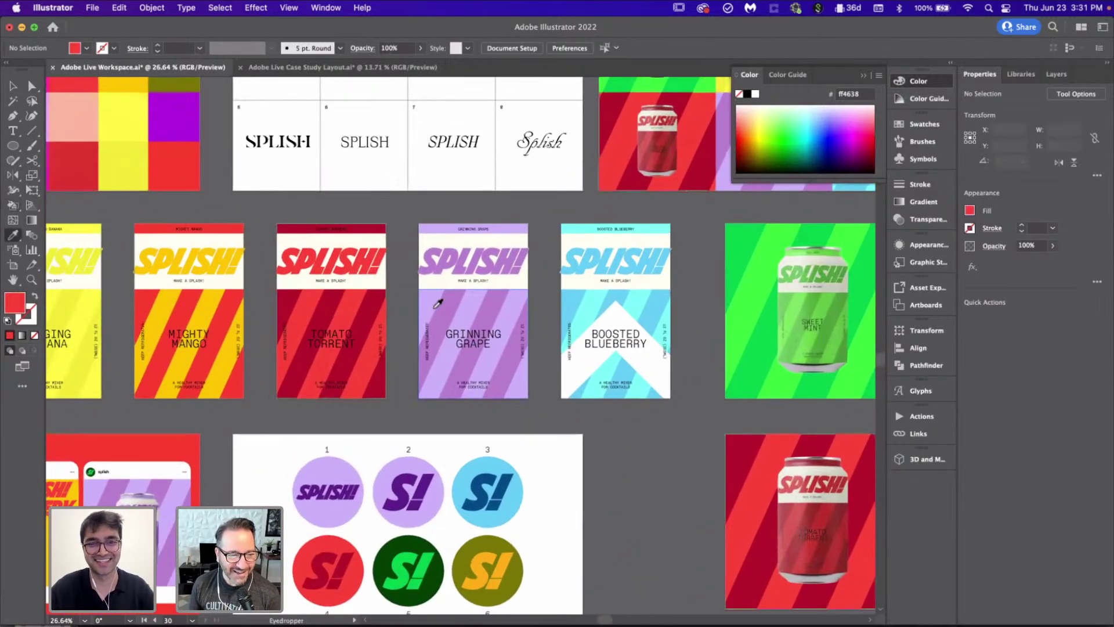
scroll(432, 312, "down", 3)
Step: Fill the middle third's top-left triangle, diagonal stripes and bottom triangle lavender
scroll(435, 311, "up", 4)
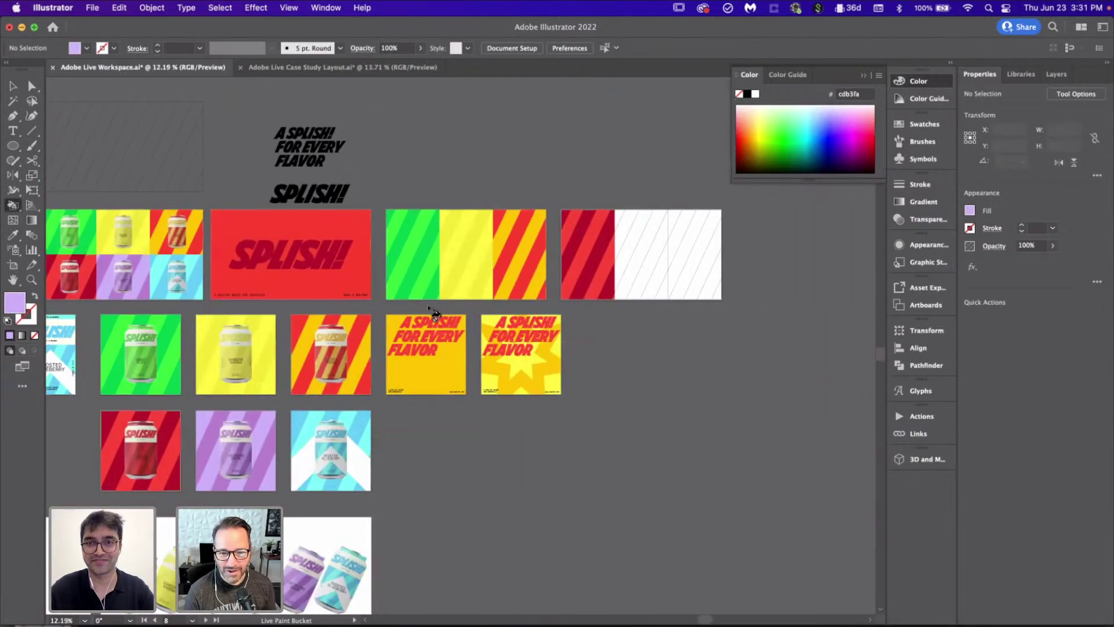
left_click(409, 183)
left_click(455, 249)
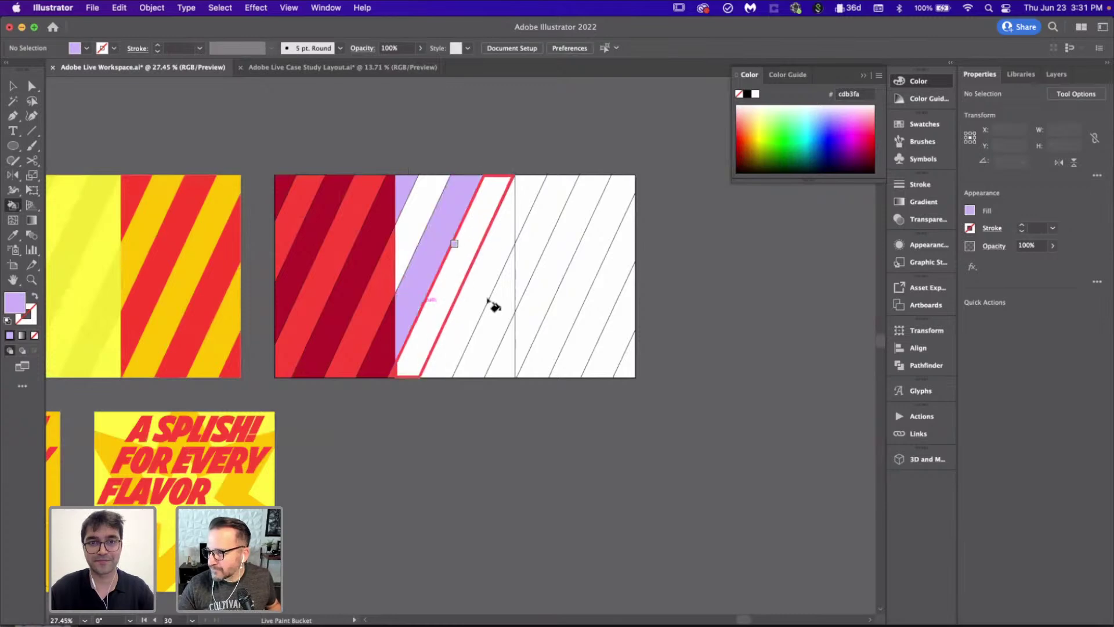
left_click(485, 296)
left_click(506, 367)
scroll(511, 372, "down", 3)
scroll(160, 502, "up", 4)
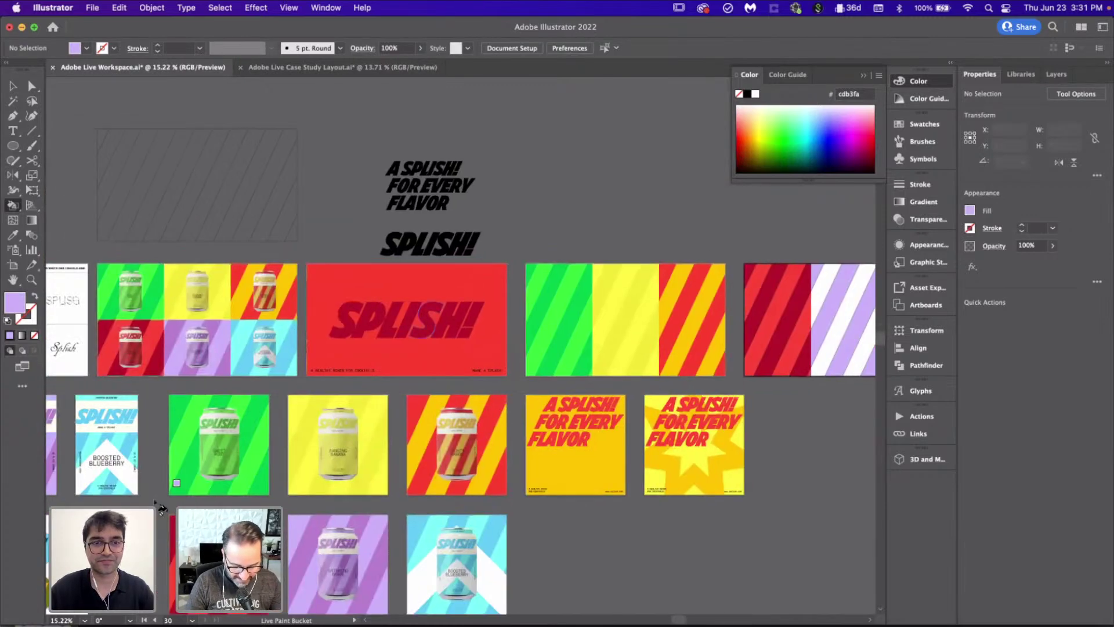
scroll(161, 502, "up", 3)
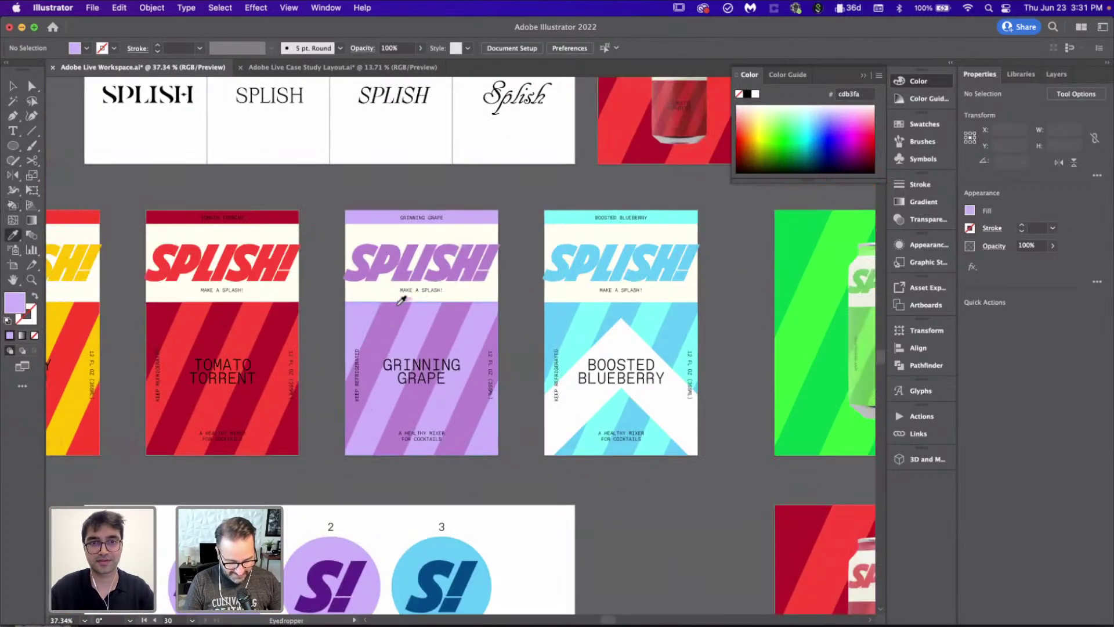
Step: Sample the Grinning Grape purple and fill the middle third's two white stripes with it
left_click(393, 321, "alt")
scroll(394, 324, "down", 2)
scroll(393, 321, "down", 3)
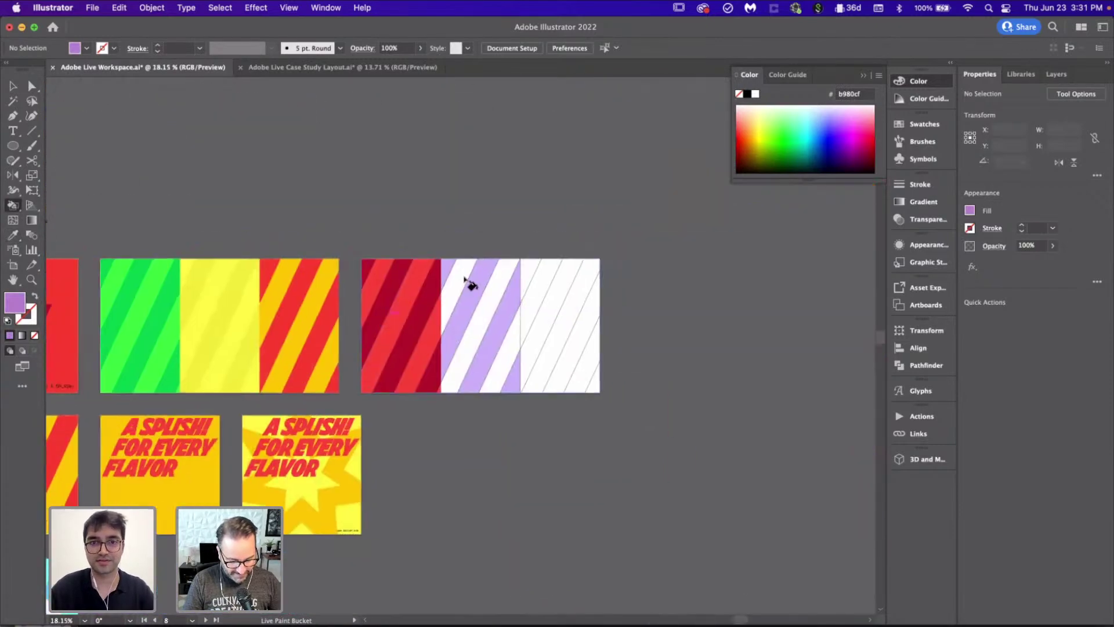
left_click(469, 283)
left_click(505, 302)
scroll(510, 373, "down", 1)
scroll(395, 360, "left", 4)
scroll(277, 347, "down", 3)
scroll(273, 342, "left", 4)
scroll(267, 330, "up", 3)
Step: Fill the last third's top-left triangle and diagonal stripes cyan, correcting one misplaced fill
key("i")
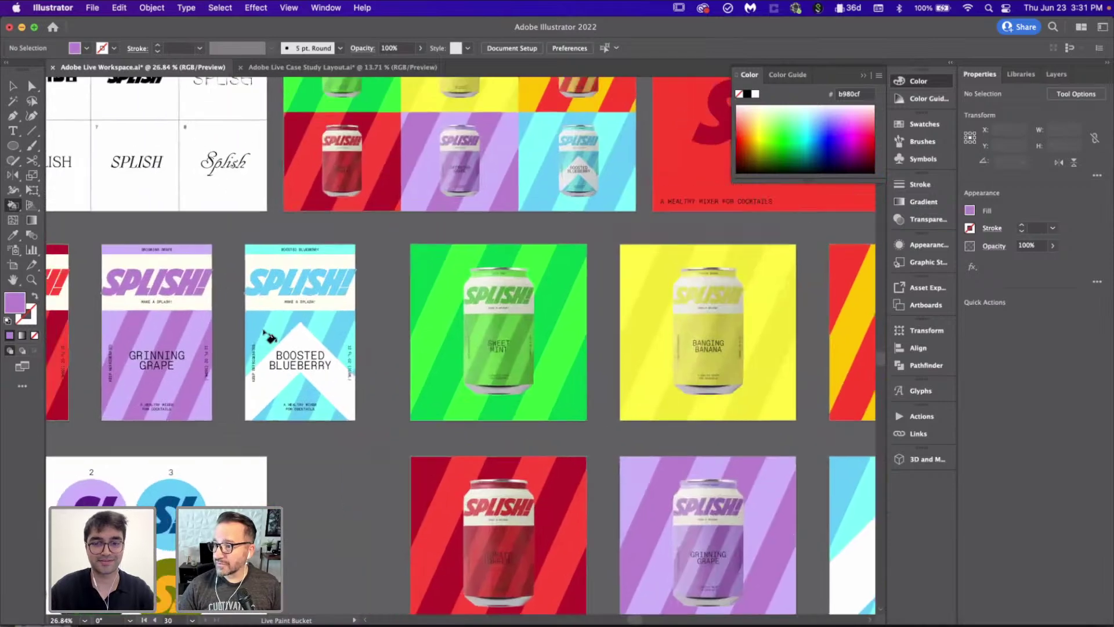
scroll(450, 310, "down", 3)
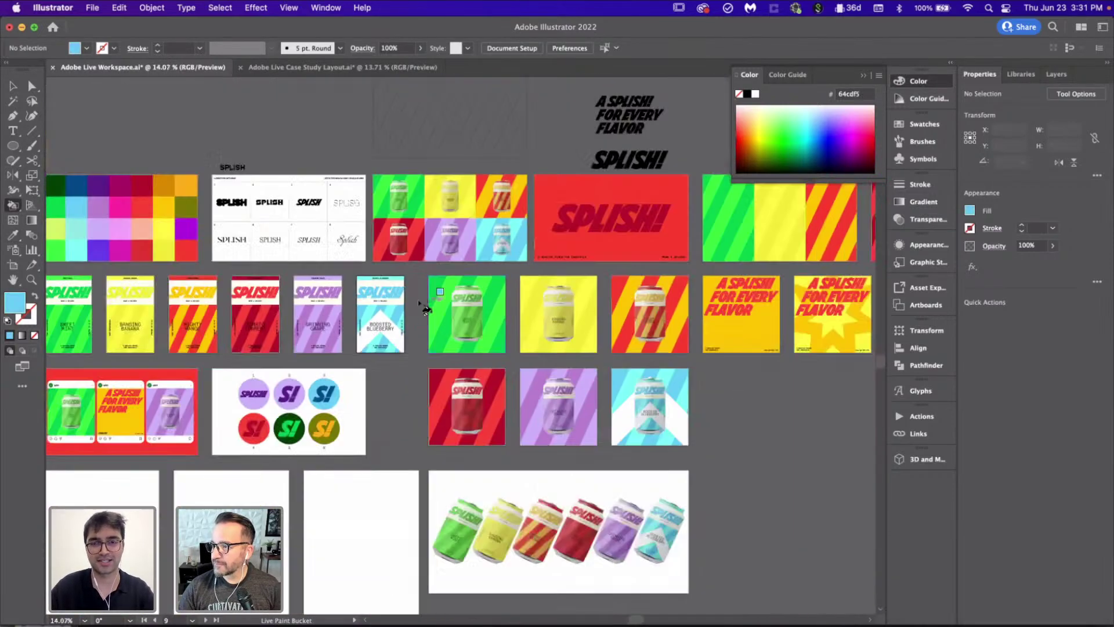
scroll(417, 300, "up", 3)
scroll(423, 308, "up", 3)
scroll(423, 308, "right", 4)
left_click(581, 249)
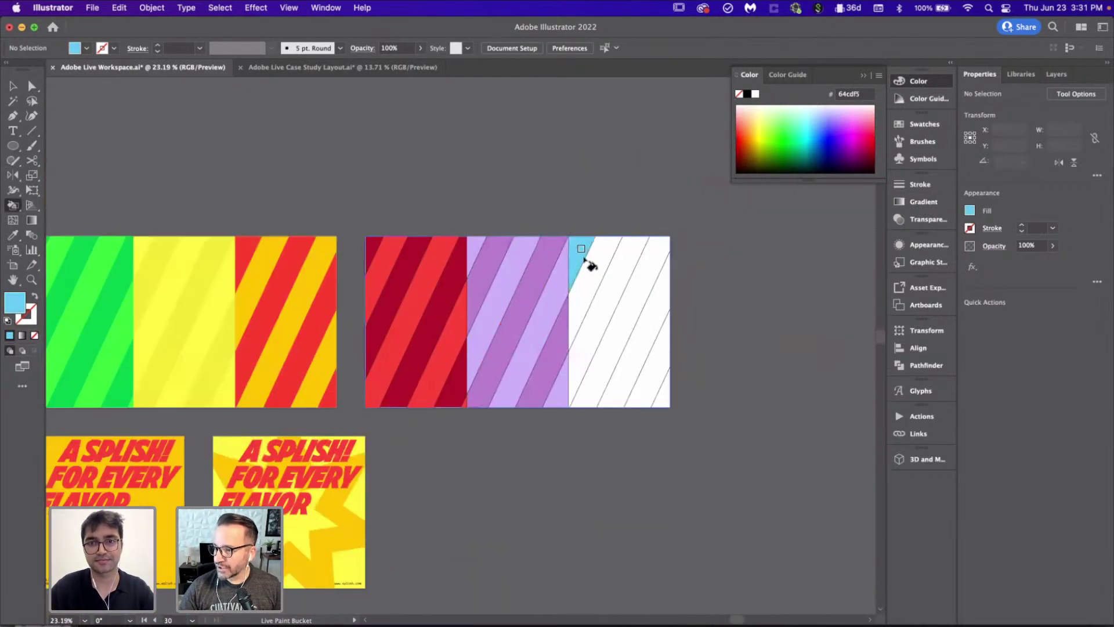
left_click(615, 287)
left_click(637, 313)
key("super+z")
left_click(644, 321)
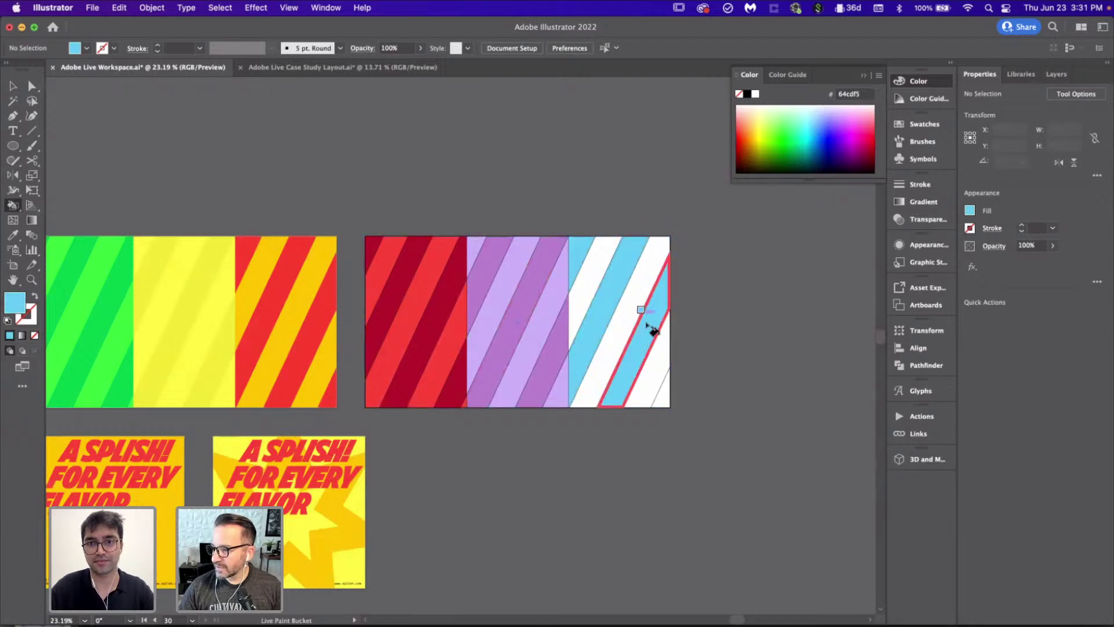
scroll(668, 396, "down", 3)
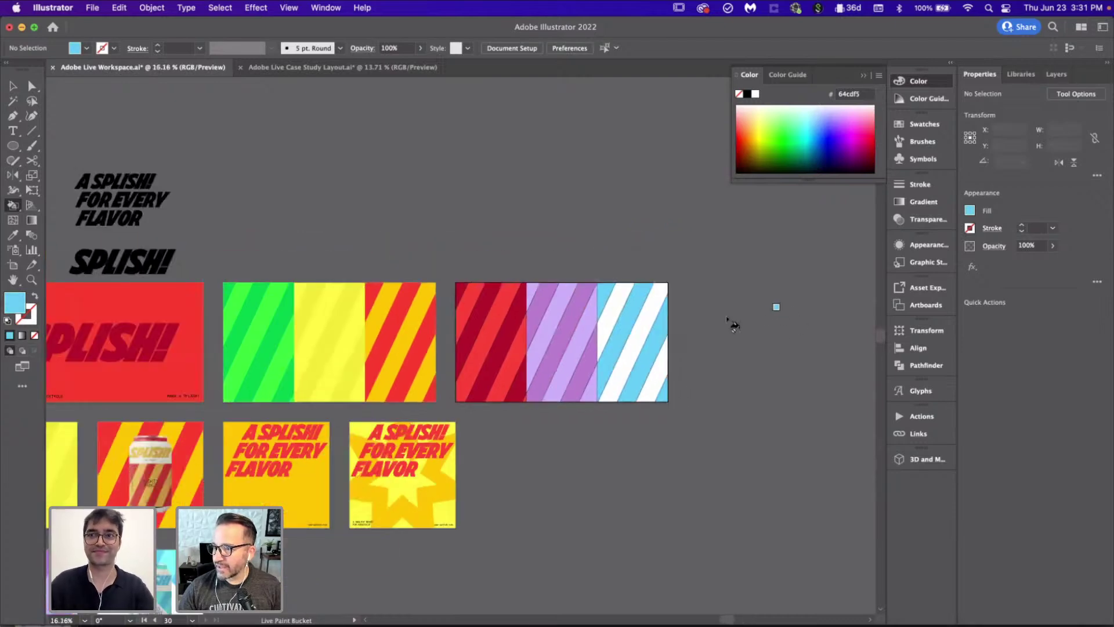
scroll(634, 314, "down", 5)
scroll(634, 313, "left", 5)
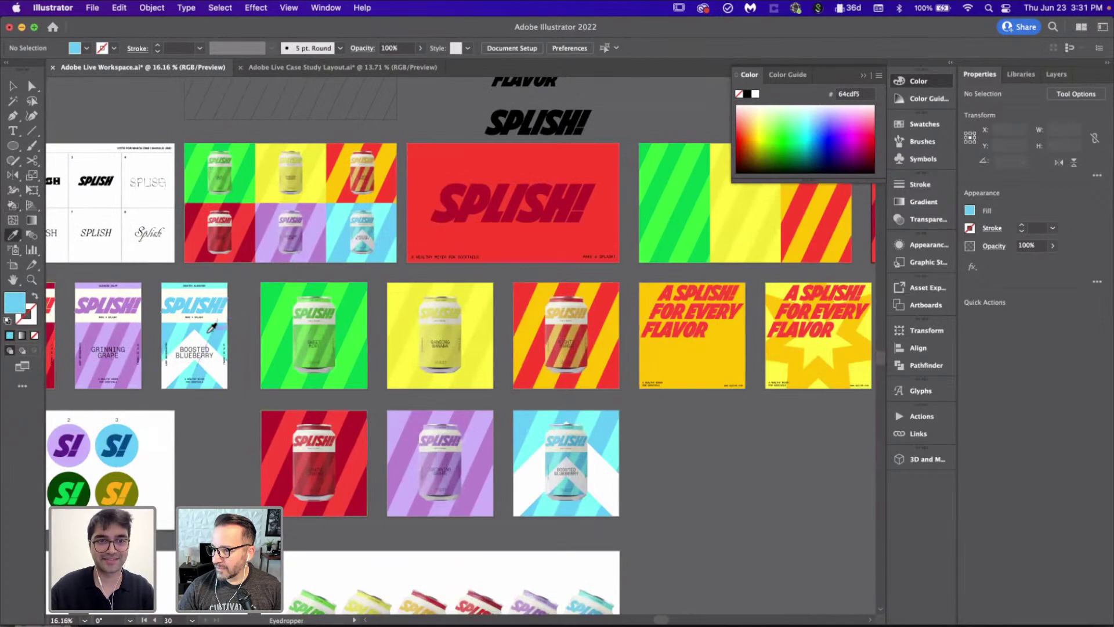
scroll(212, 328, "up", 5)
scroll(216, 318, "down", 5)
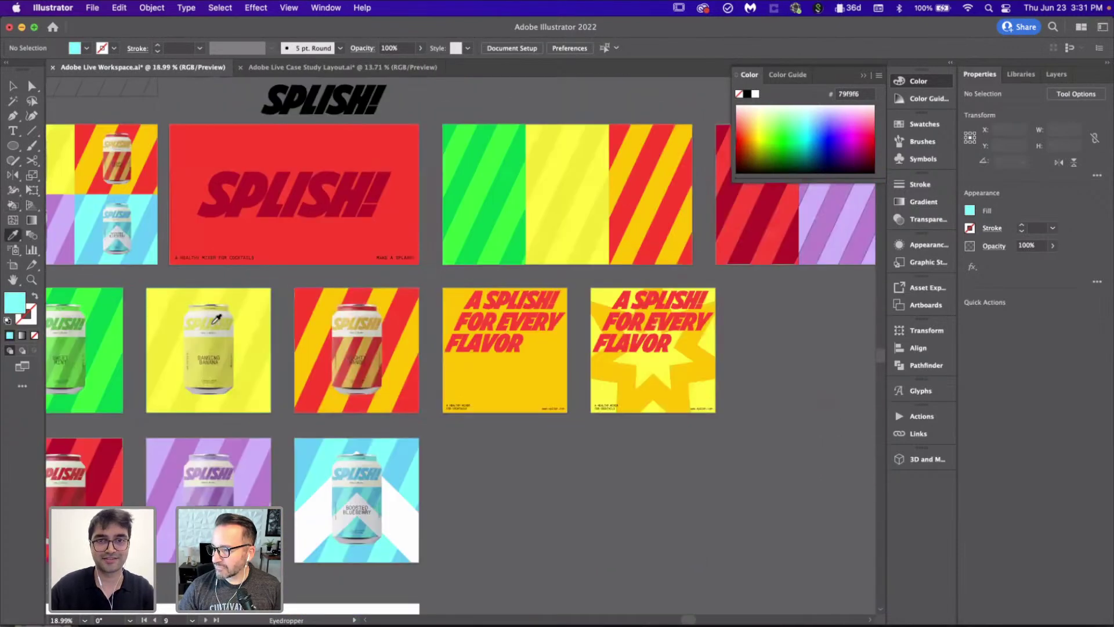
scroll(219, 316, "up", 5)
Step: Fill the last third's three white stripes light cyan
key("k")
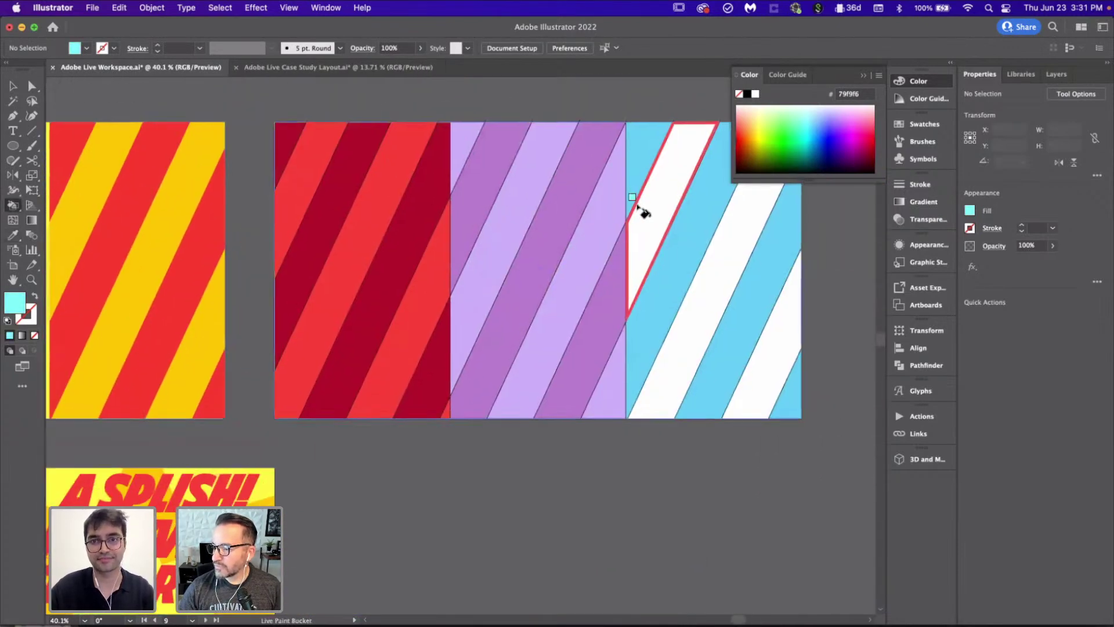
left_click(642, 211)
scroll(642, 232, "right", 3)
left_click(667, 294)
left_click(732, 351)
Step: Set the Live Paint stripe group's stroke to None, deselect it, and zoom out to all artboards
key("v")
left_click(594, 300)
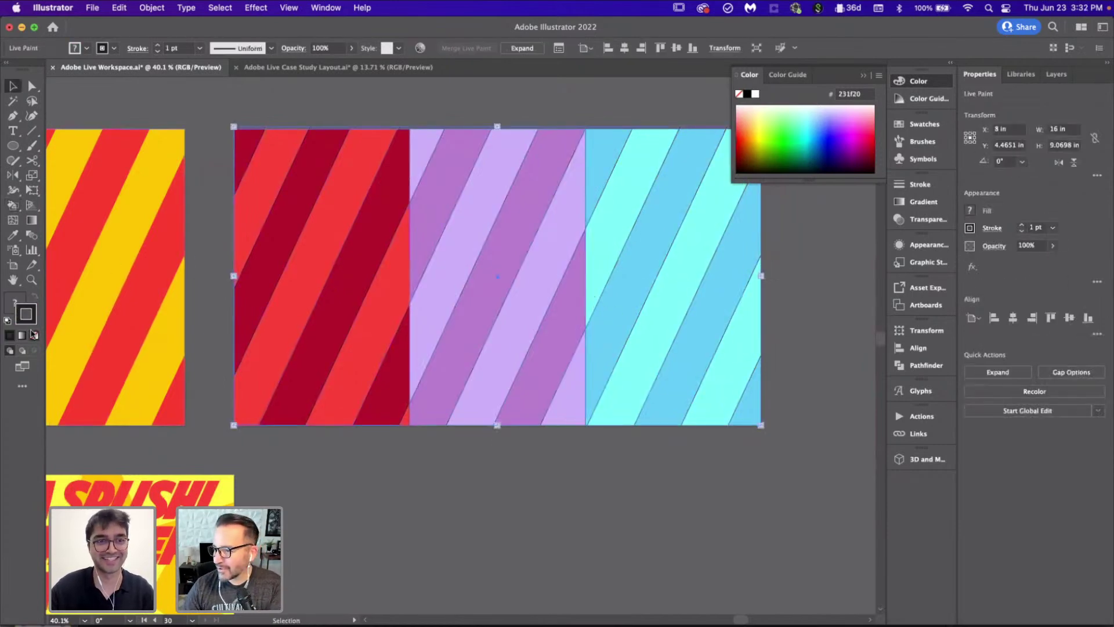
left_click(33, 335)
left_click(385, 458)
scroll(385, 459, "down", 3)
scroll(385, 458, "left", 3)
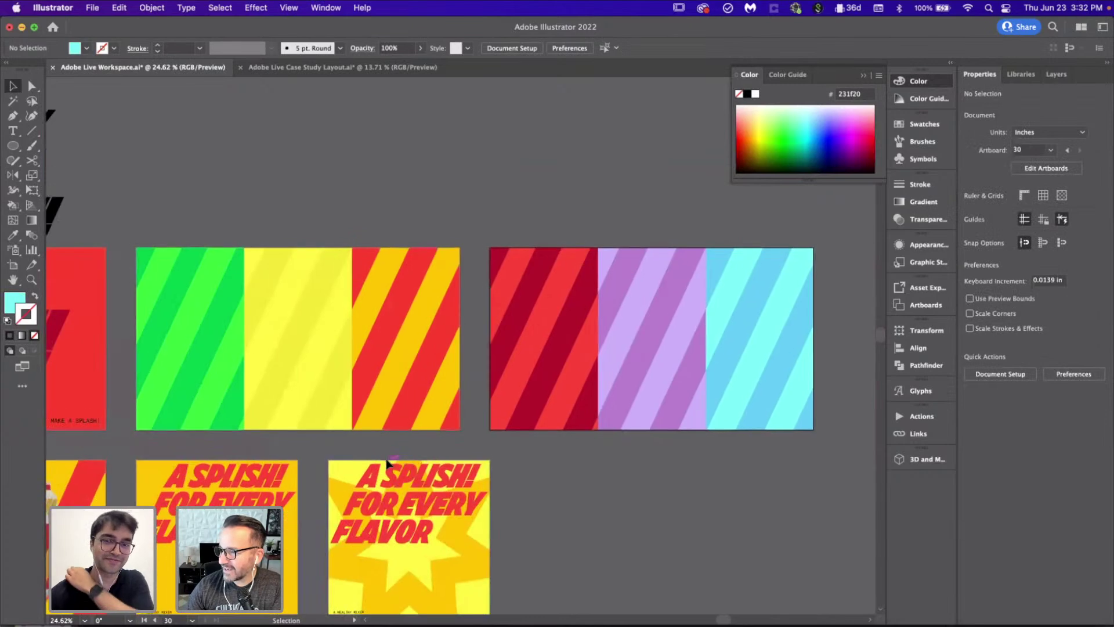
scroll(385, 458, "down", 3)
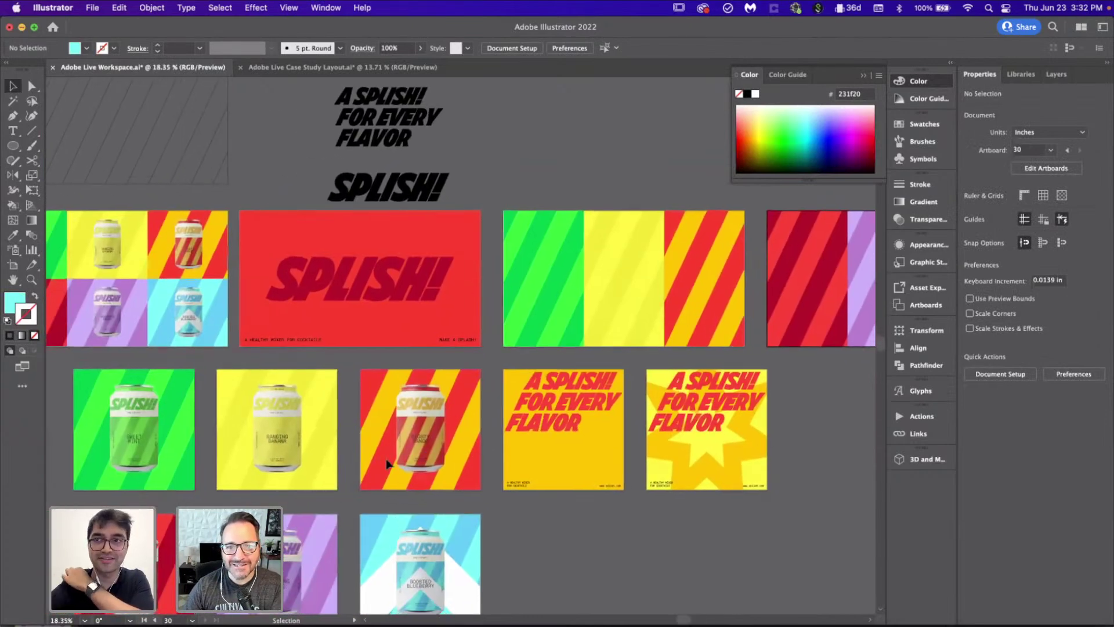
scroll(387, 463, "down", 3)
scroll(386, 463, "right", 2)
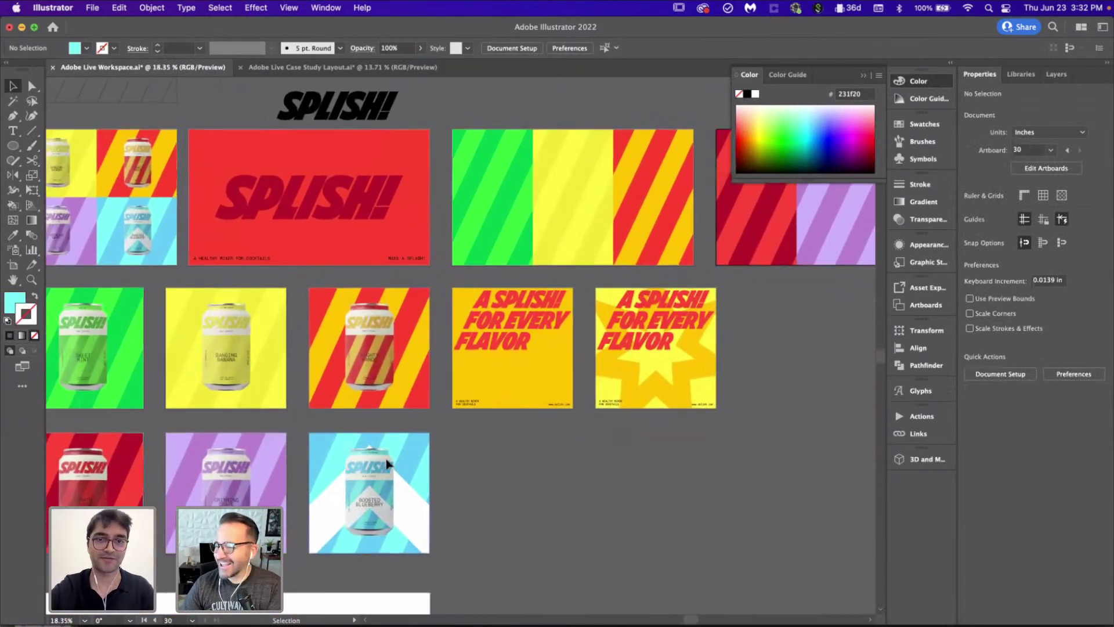
scroll(387, 463, "down", 2)
Step: Duplicate the Sweet Mint can onto the green stripe, in front of the stripes
left_click(101, 381)
left_click_drag(103, 386, 163, 350)
key("super+z")
left_click_drag(117, 381, 533, 254)
left_click(567, 268)
key("super+shift+bracketleft")
left_click(727, 391)
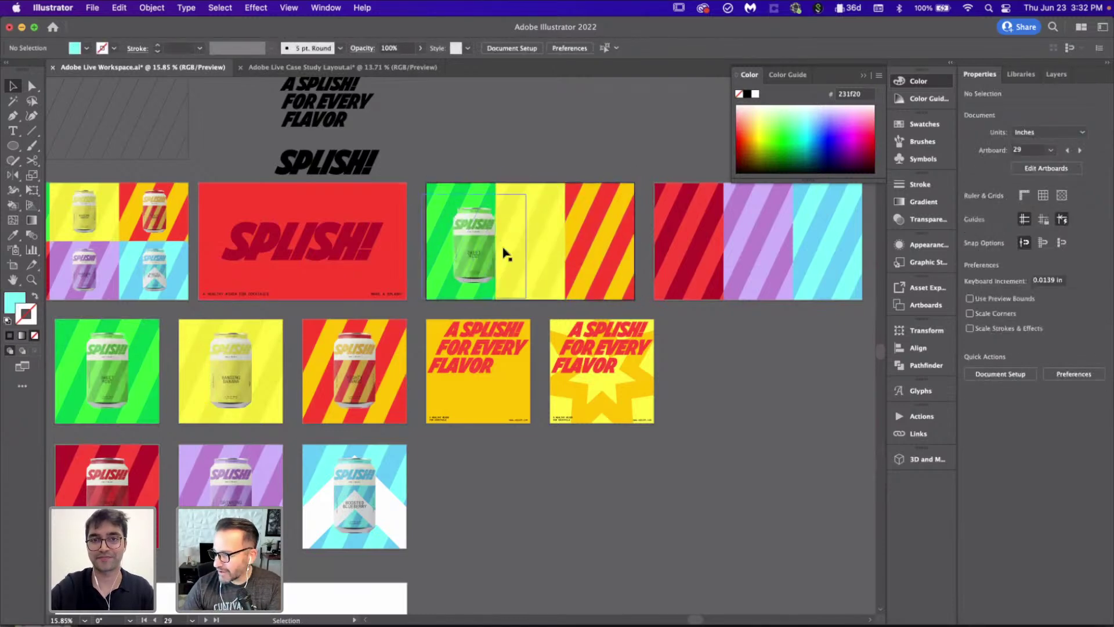
scroll(504, 249, "up", 3)
left_click_drag(425, 259, 411, 251)
scroll(411, 251, "down", 6)
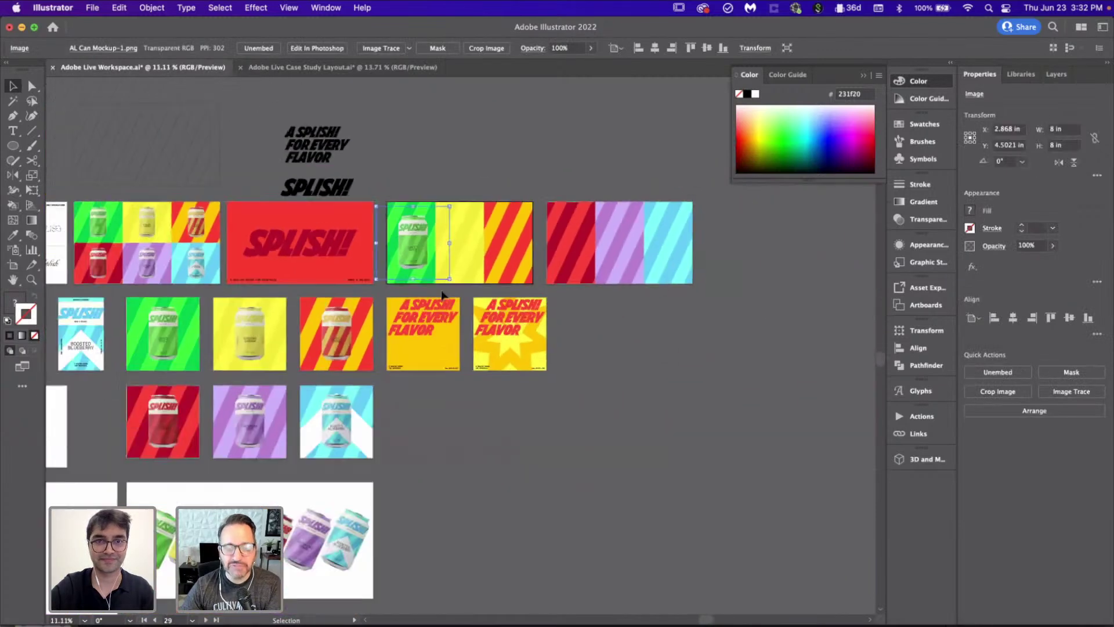
Step: Copy the Banging Banana and Mighty Mango cans onto their stripes and align the cans
left_click_drag(260, 349, 462, 260)
left_click_drag(342, 348, 508, 259)
scroll(481, 232, "up", 5)
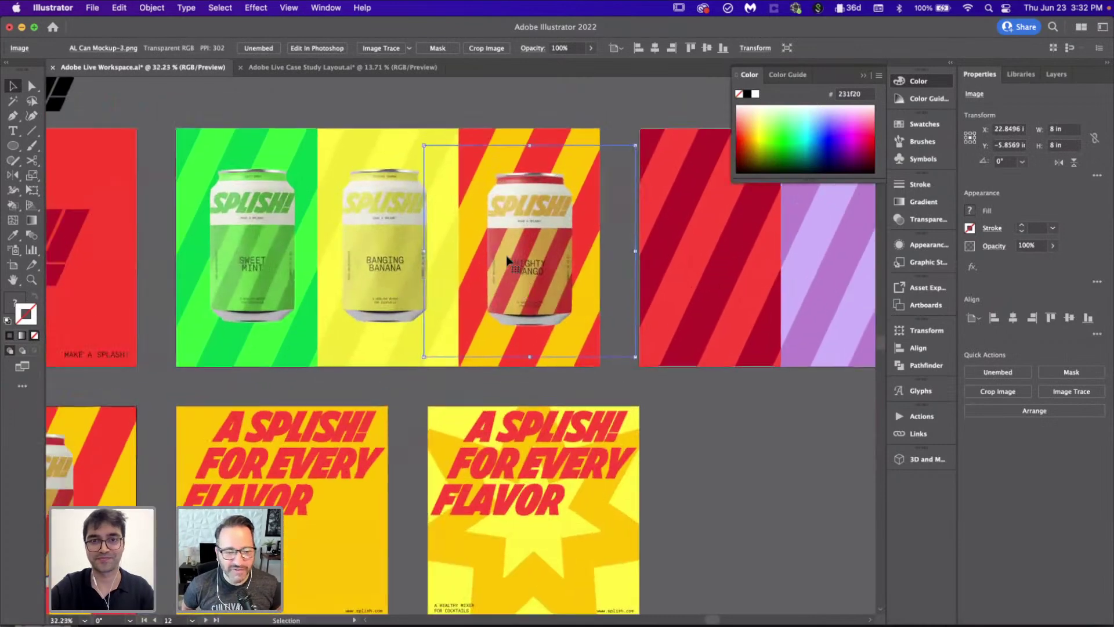
left_click(1014, 319)
scroll(572, 280, "up", 1)
left_click_drag(573, 280, 579, 277)
left_click(201, 270)
left_click_drag(201, 271, 201, 273)
left_click(1070, 319)
scroll(443, 330, "down", 3)
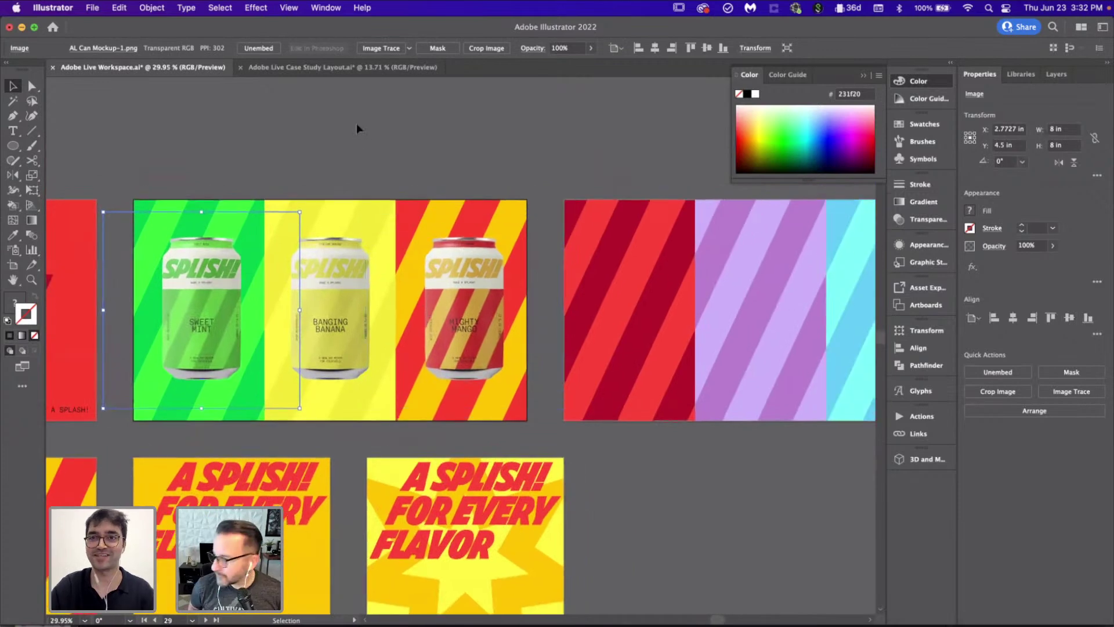
Step: Select the Sweet Mint, Banging Banana and Mighty Mango cans and group them
left_click(323, 140)
left_click(479, 341)
left_click(347, 334, "shift")
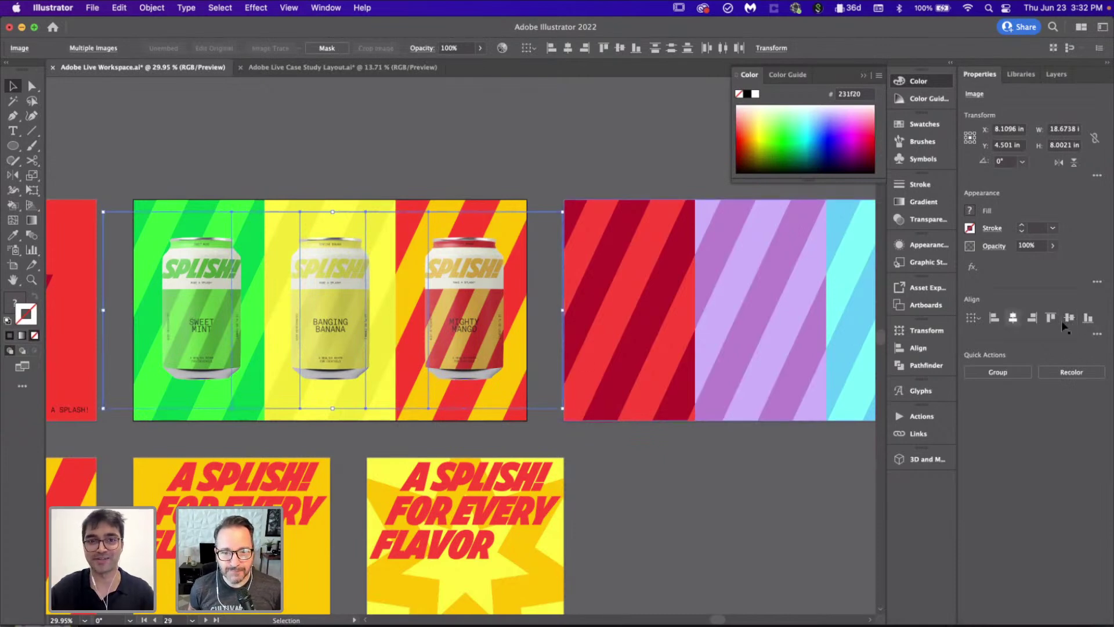
key("super+g")
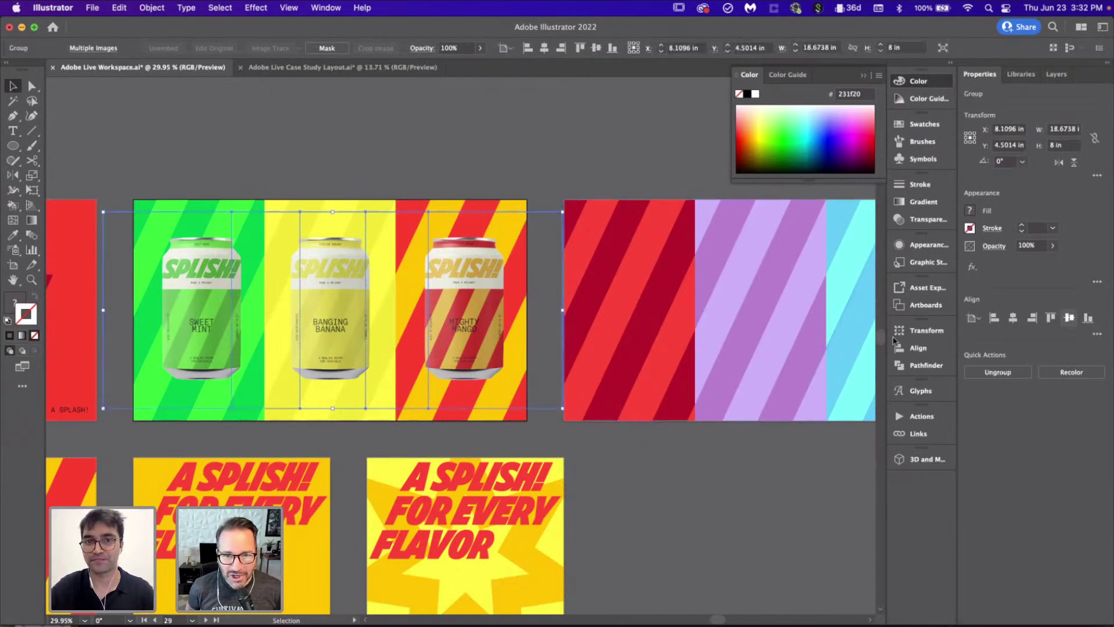
left_click(718, 499)
scroll(718, 499, "down", 4)
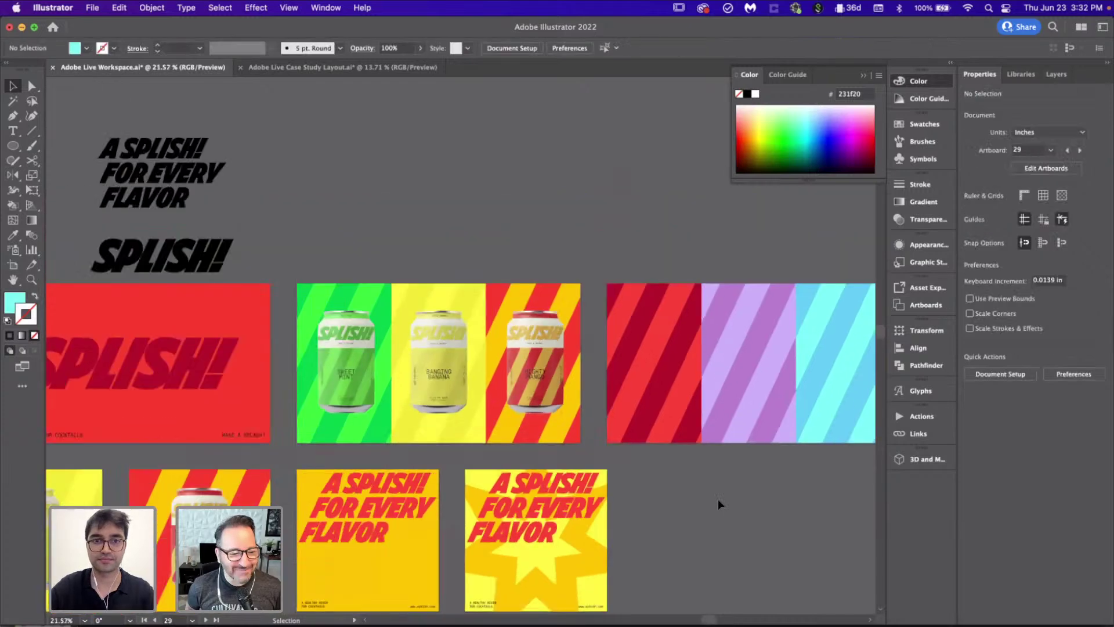
scroll(718, 500, "up", 2)
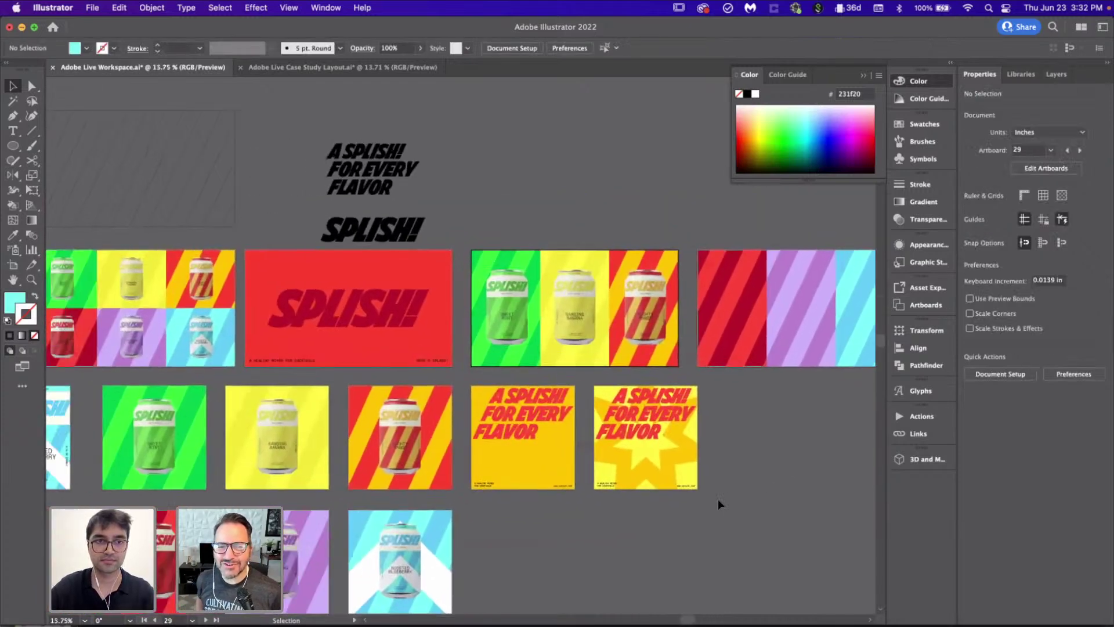
scroll(280, 483, "down", 3)
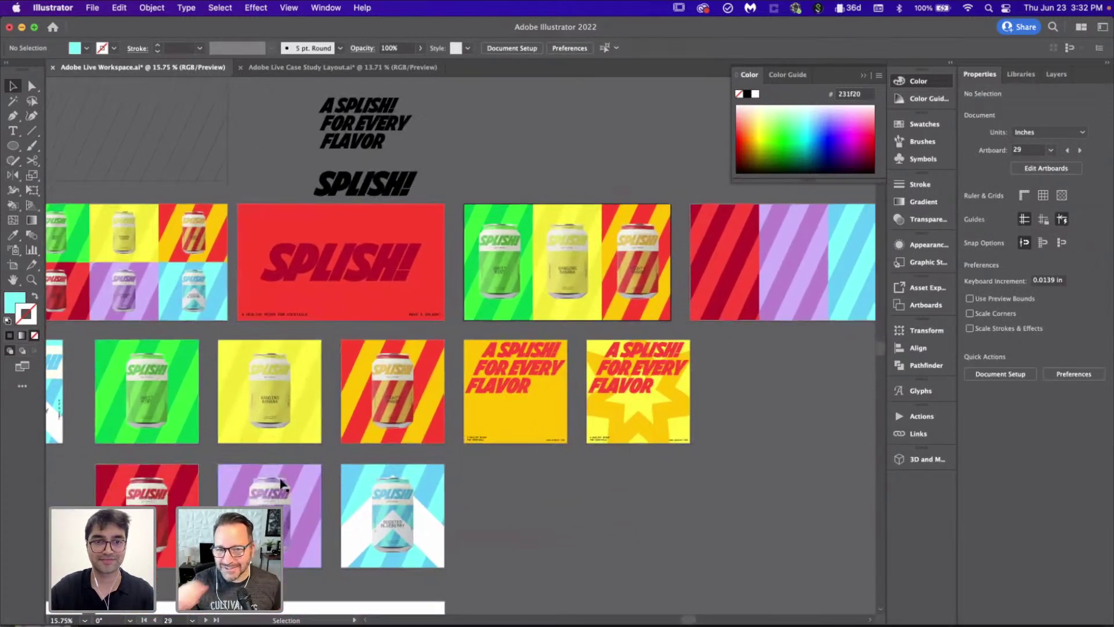
Step: Copy the Tomato Torrent can onto the red stripe and move it up into place
left_click(137, 481)
scroll(259, 487, "right", 2)
scroll(115, 475, "up", 2)
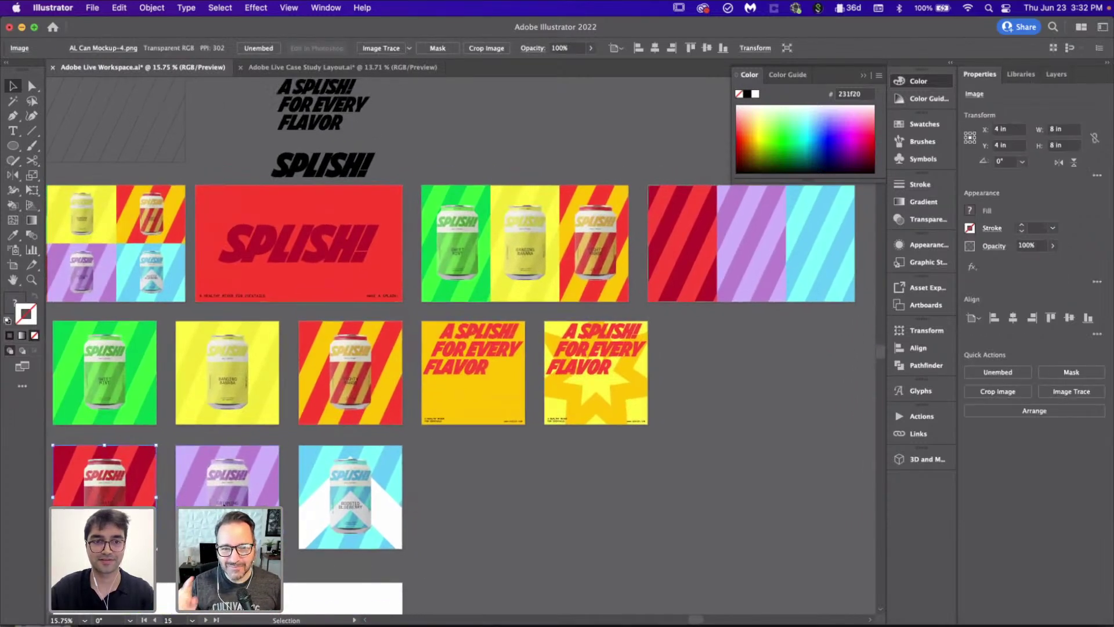
left_click_drag(102, 500, 682, 256)
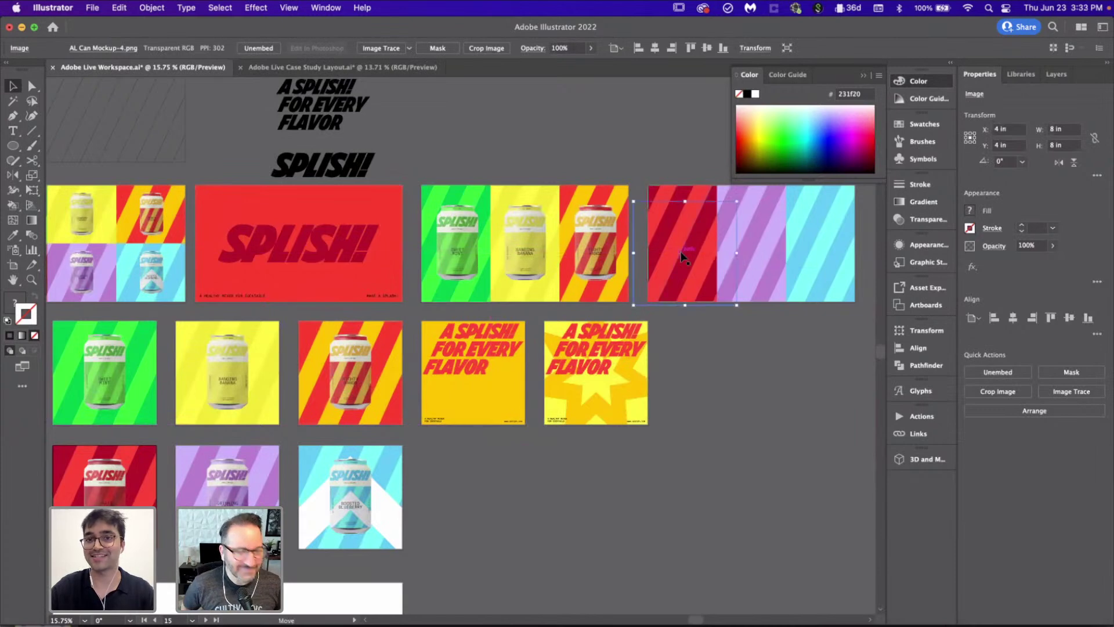
left_click(751, 382)
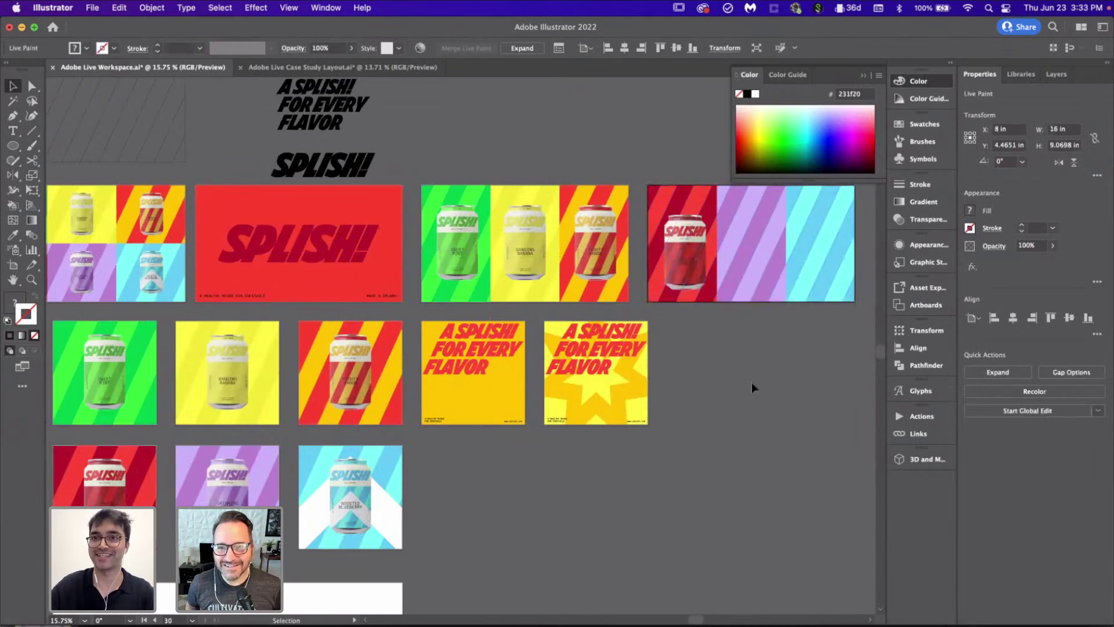
scroll(751, 381, "right", 3)
scroll(750, 382, "up", 2)
scroll(752, 384, "up", 3)
left_click_drag(461, 267, 463, 255)
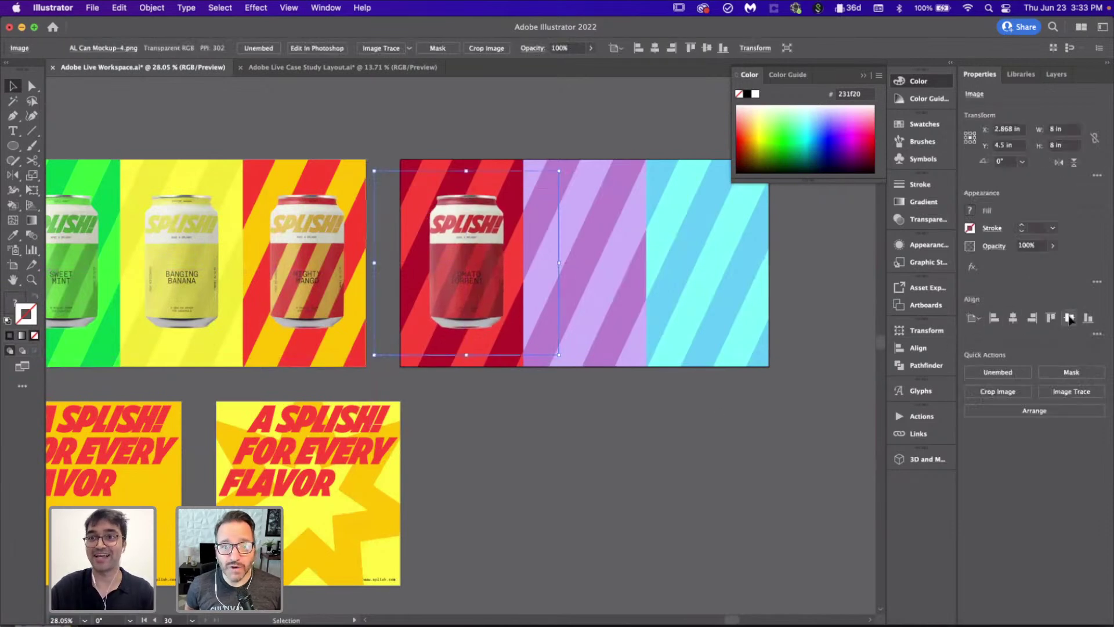
left_click(566, 423)
scroll(566, 423, "down", 5)
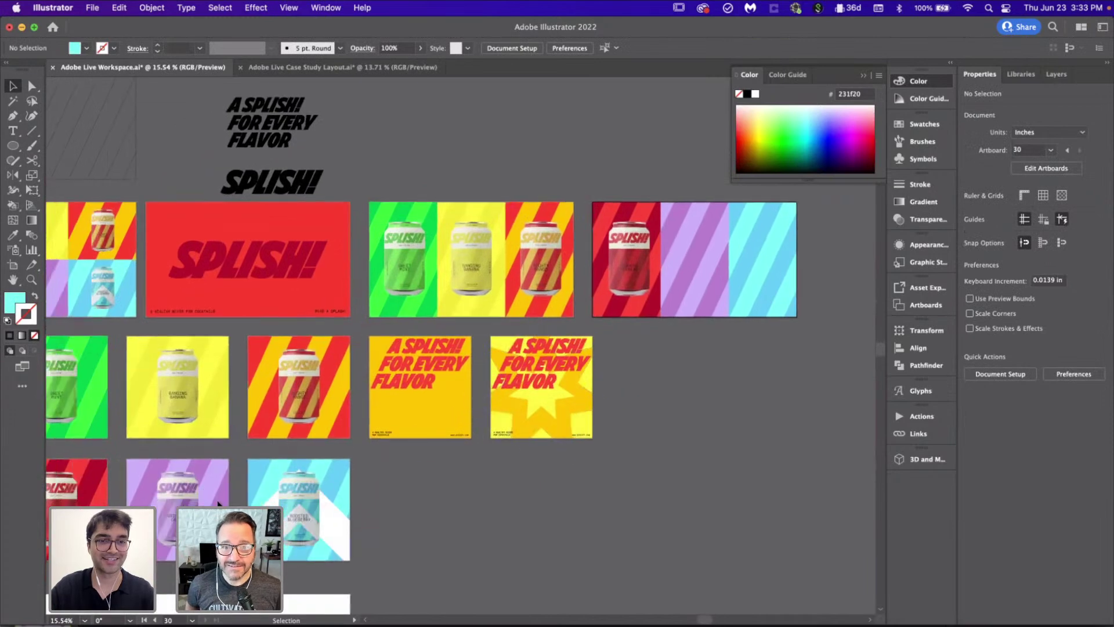
Step: Copy the Grinning Grape and Boosted Blueberry cans onto their stripes and align vertical centers
left_click_drag(177, 510, 697, 264)
left_click(689, 444)
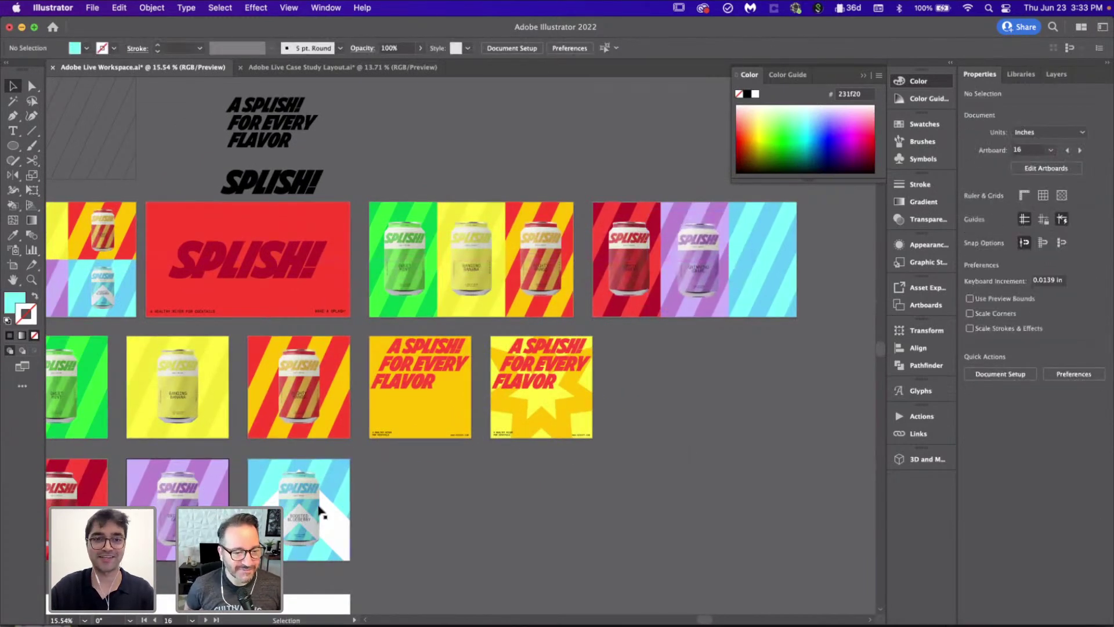
left_click_drag(295, 521, 763, 269)
scroll(763, 269, "up", 5)
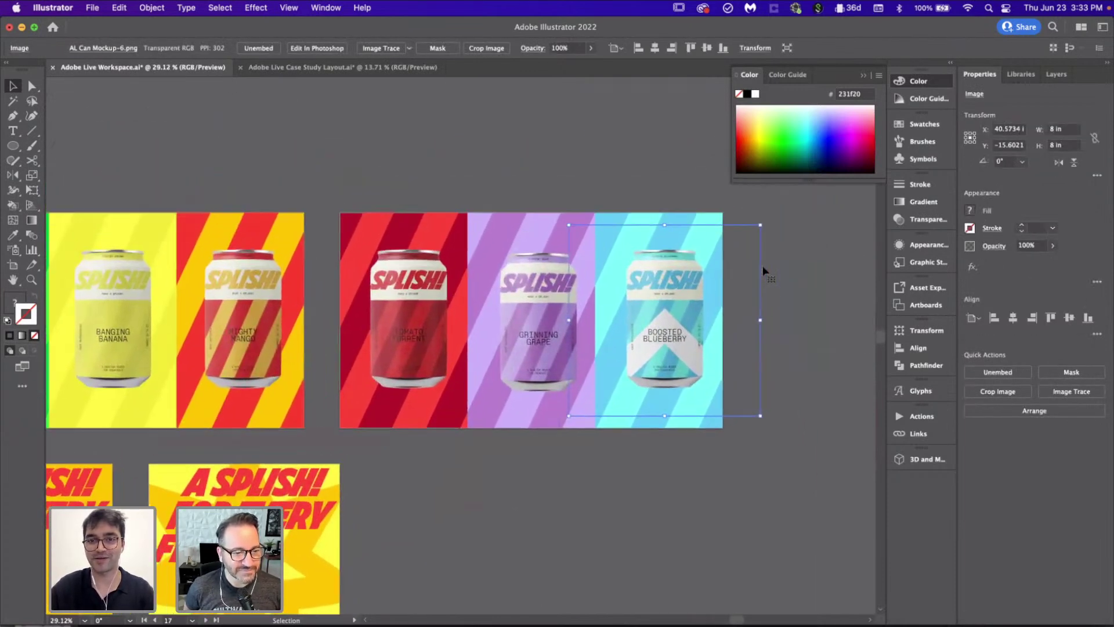
left_click(421, 321, "shift")
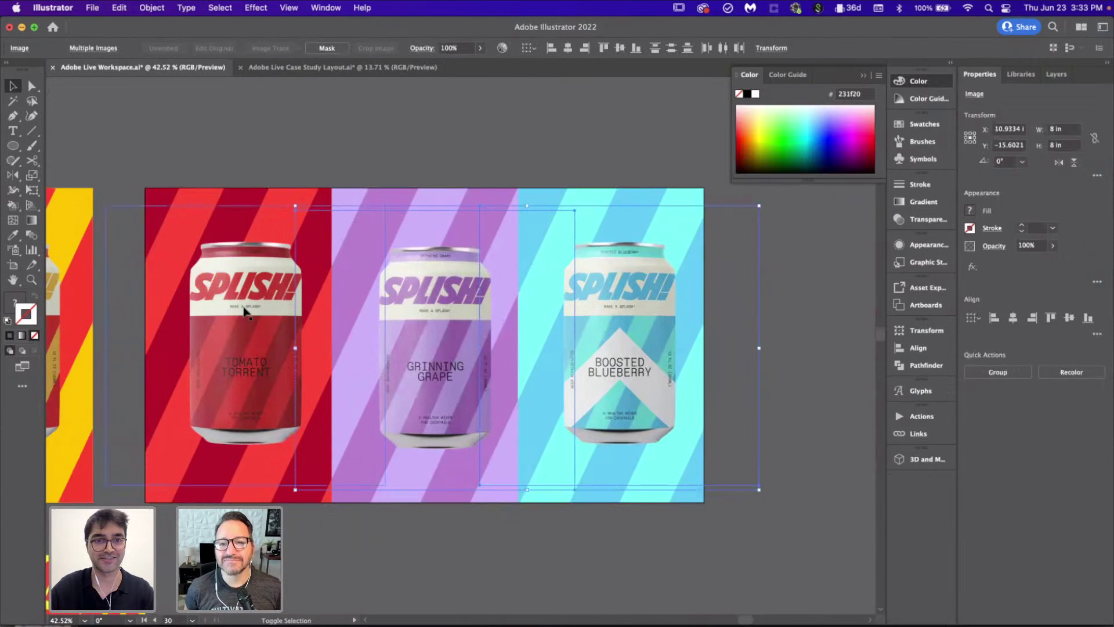
left_click(1071, 319)
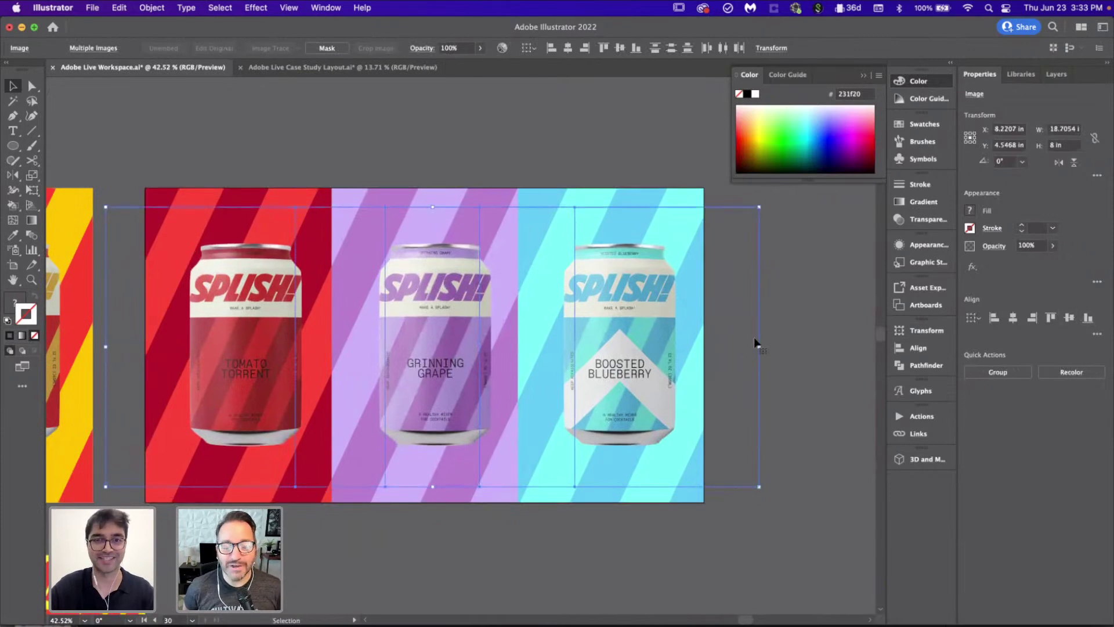
left_click(869, 323)
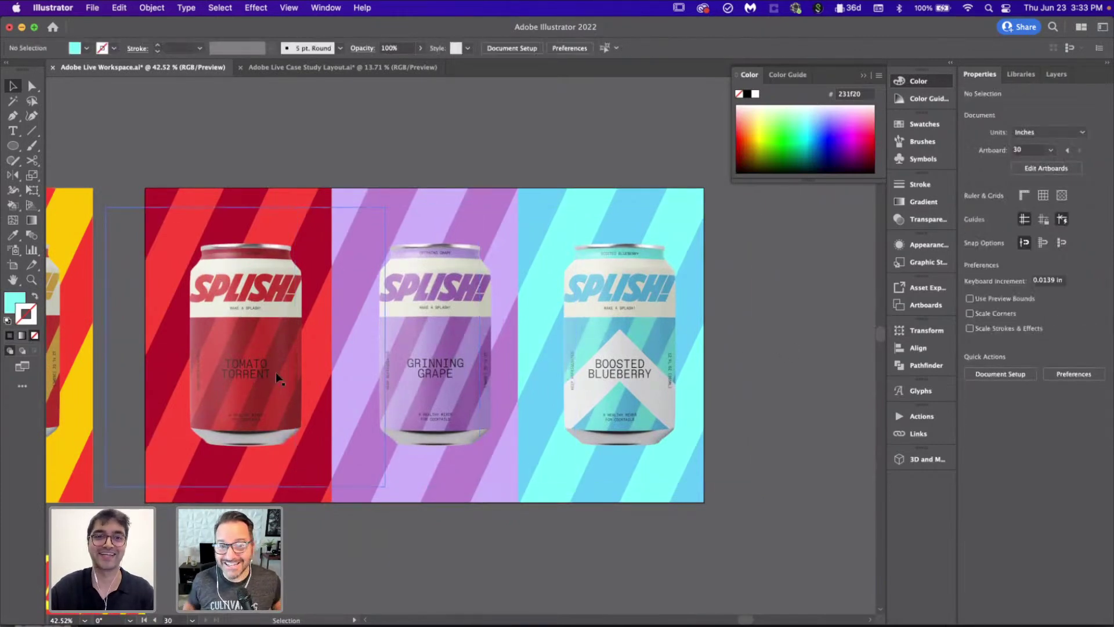
Step: Nudge the three cans slightly left and group them together
left_click_drag(270, 372, 264, 371)
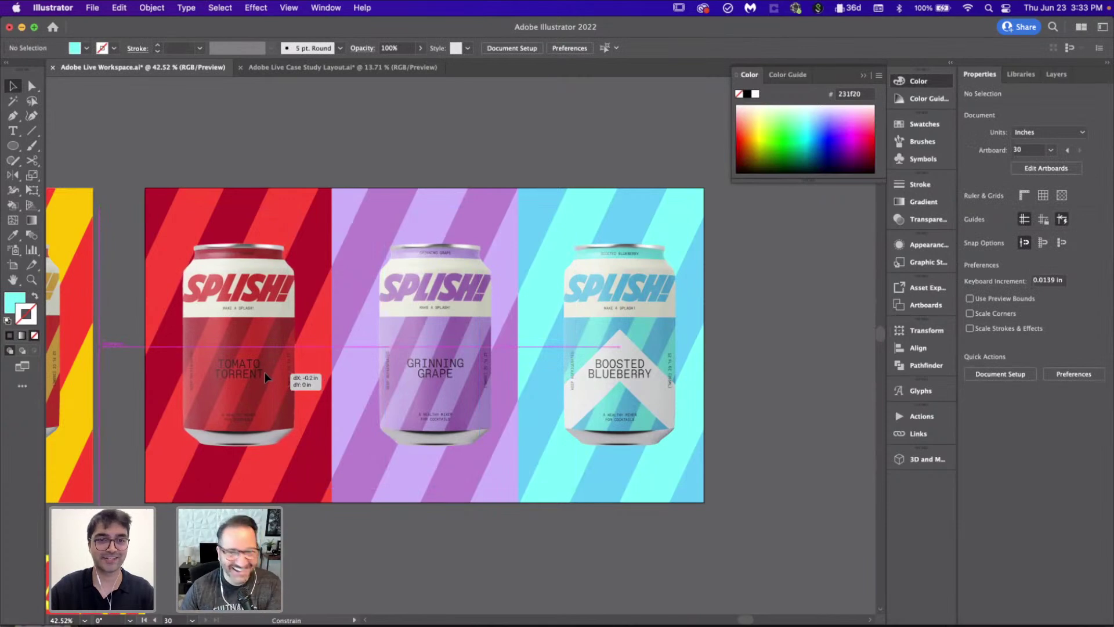
left_click_drag(451, 364, 445, 363)
left_click_drag(601, 364, 594, 364)
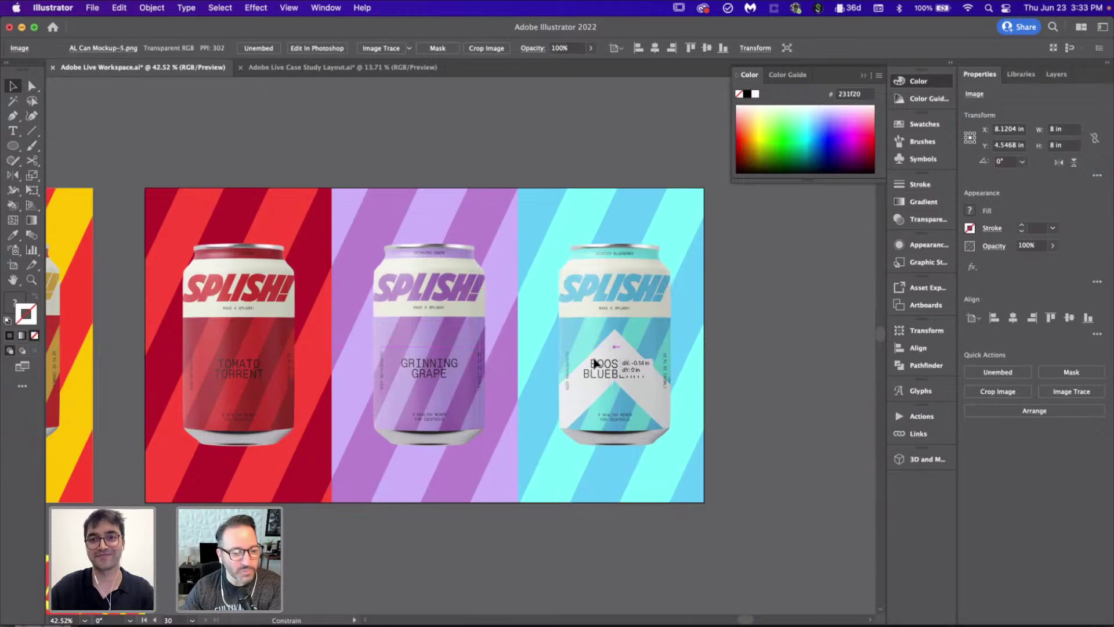
left_click(228, 343, "shift")
scroll(447, 353, "down", 2)
key("super+g")
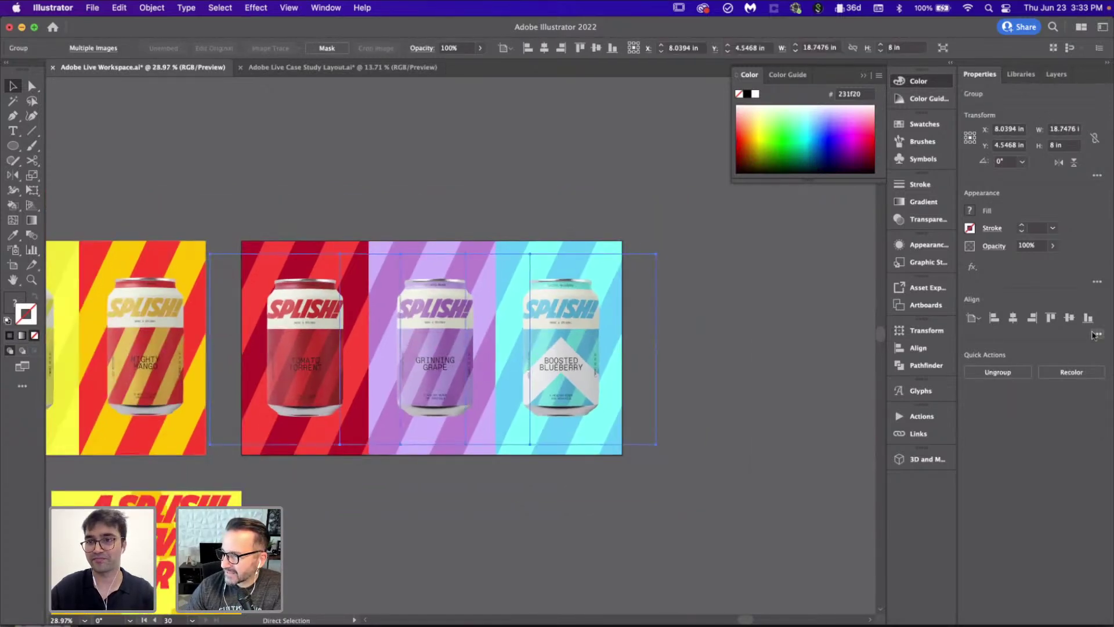
left_click(775, 311)
scroll(775, 311, "down", 2)
Step: Copy the green, yellow and mango three-can artwork from the Workspace into the Case Study Layout
scroll(775, 311, "left", 3)
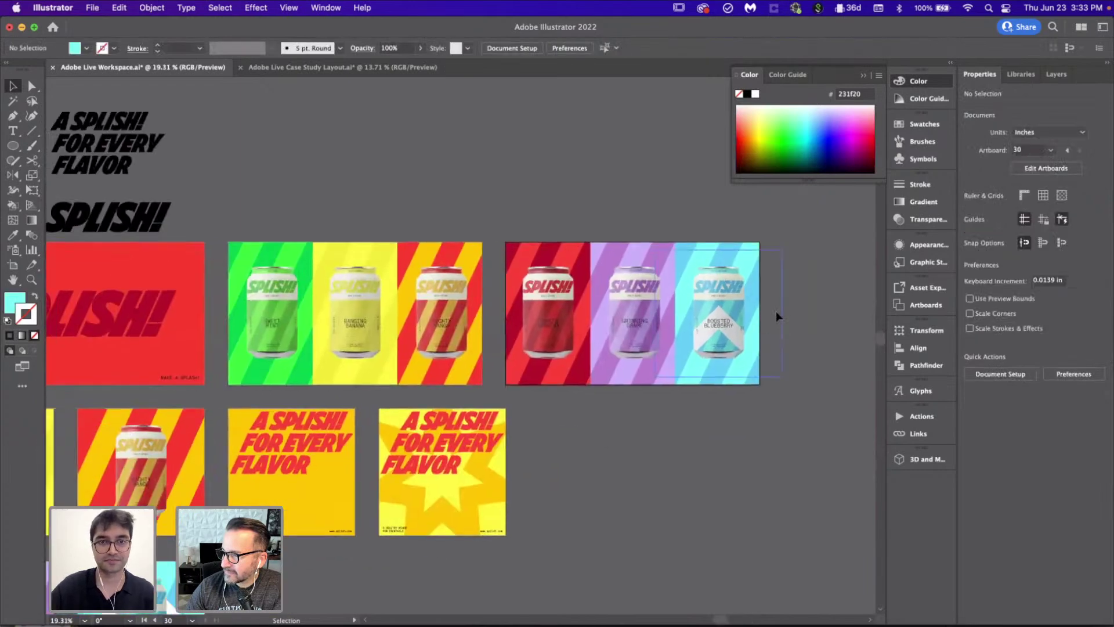
scroll(413, 238, "up", 1)
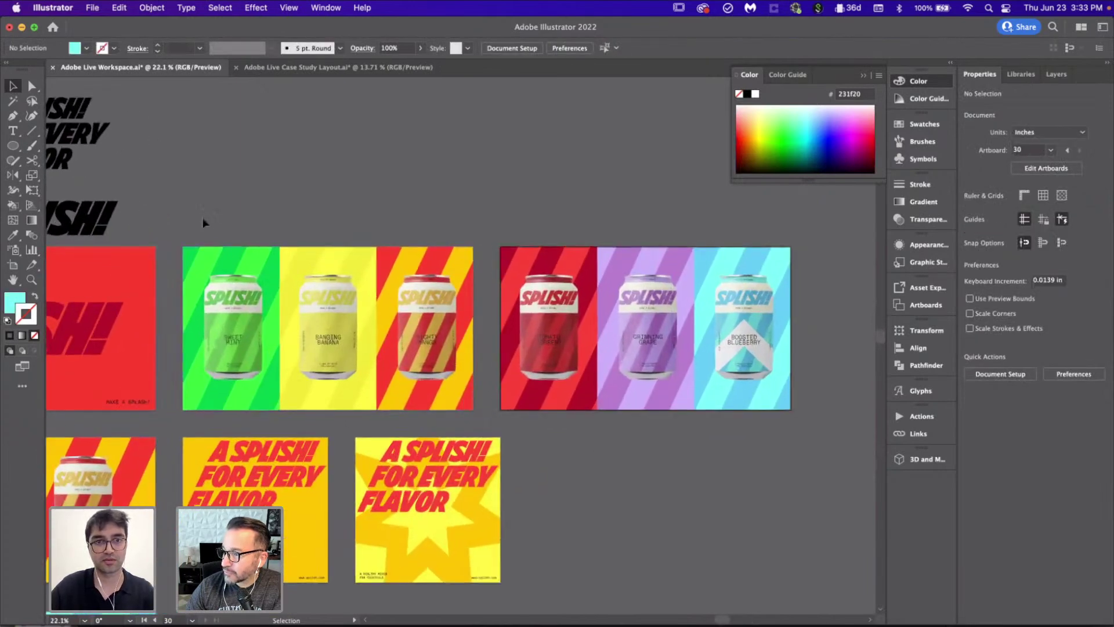
left_click(446, 376)
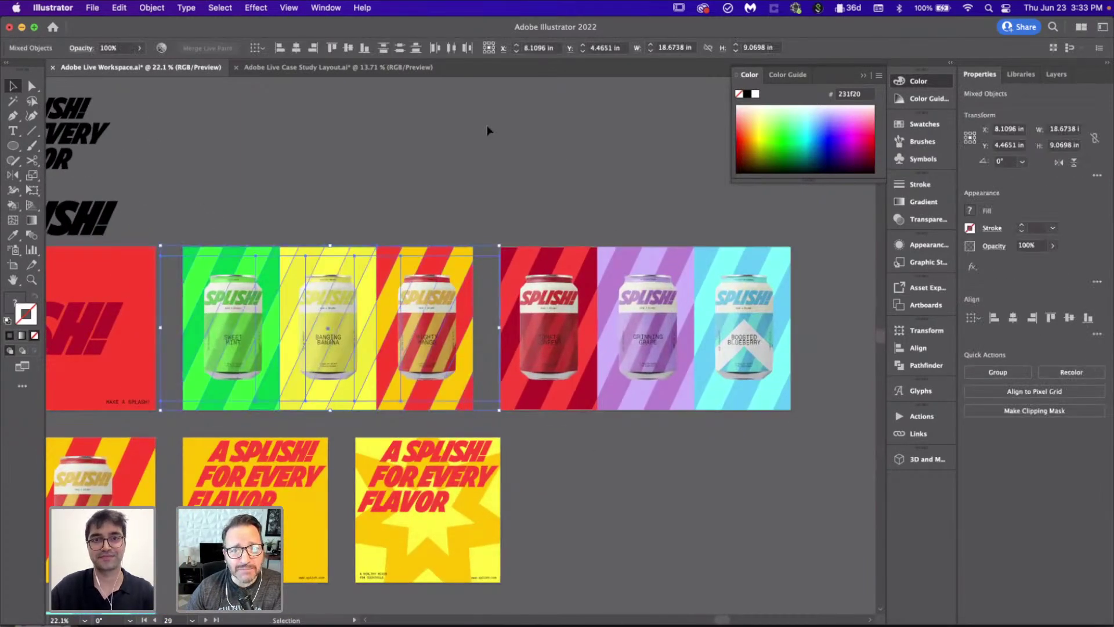
left_click(391, 74)
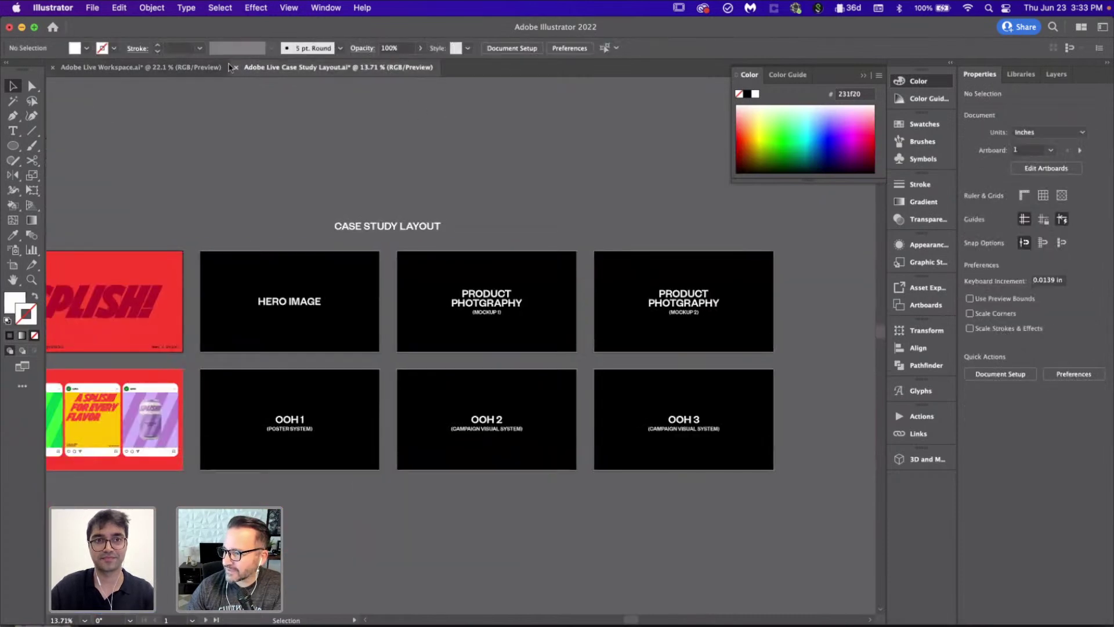
scroll(552, 289, "up", 5)
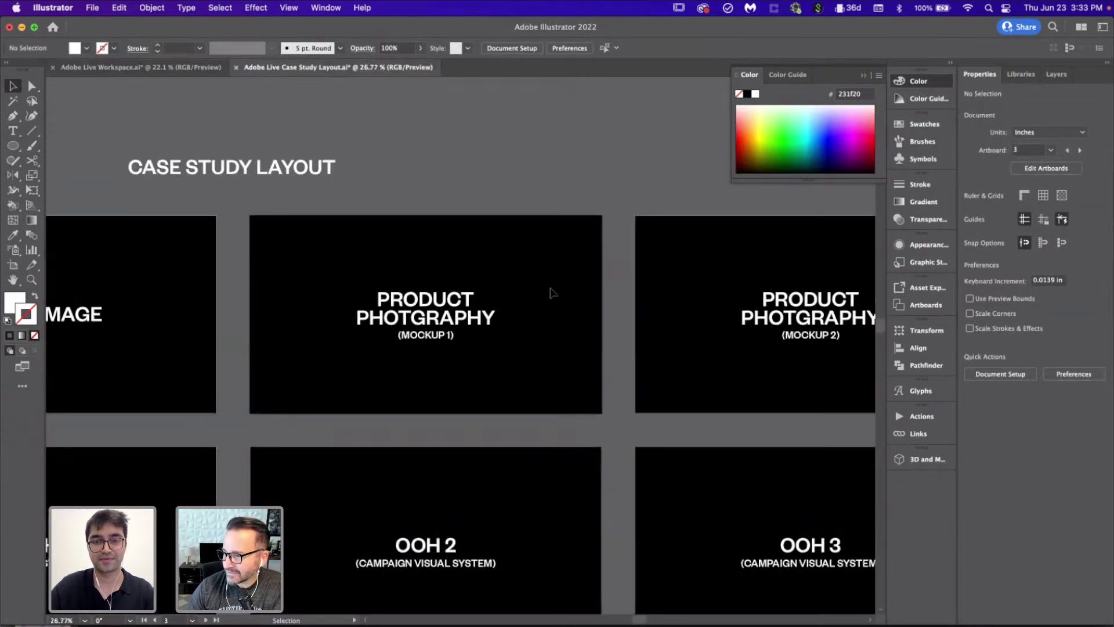
key("super+v")
Step: Move the pasted cans onto the Mockup 1 artboard with its corner aligned to the artboard corner
scroll(551, 292, "up", 3)
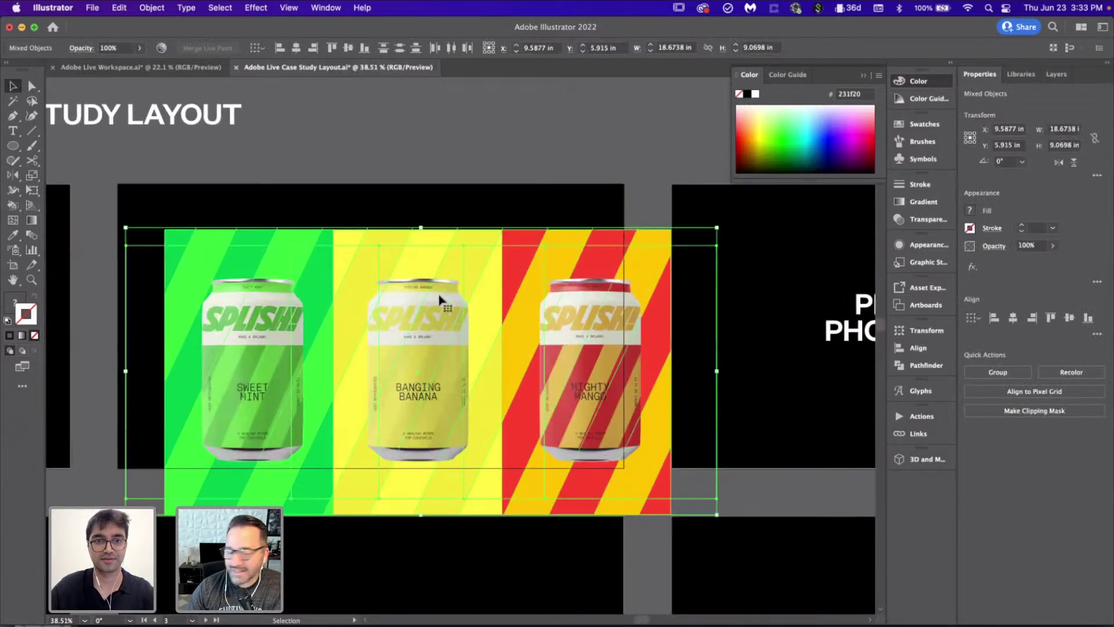
left_click_drag(439, 299, 405, 264)
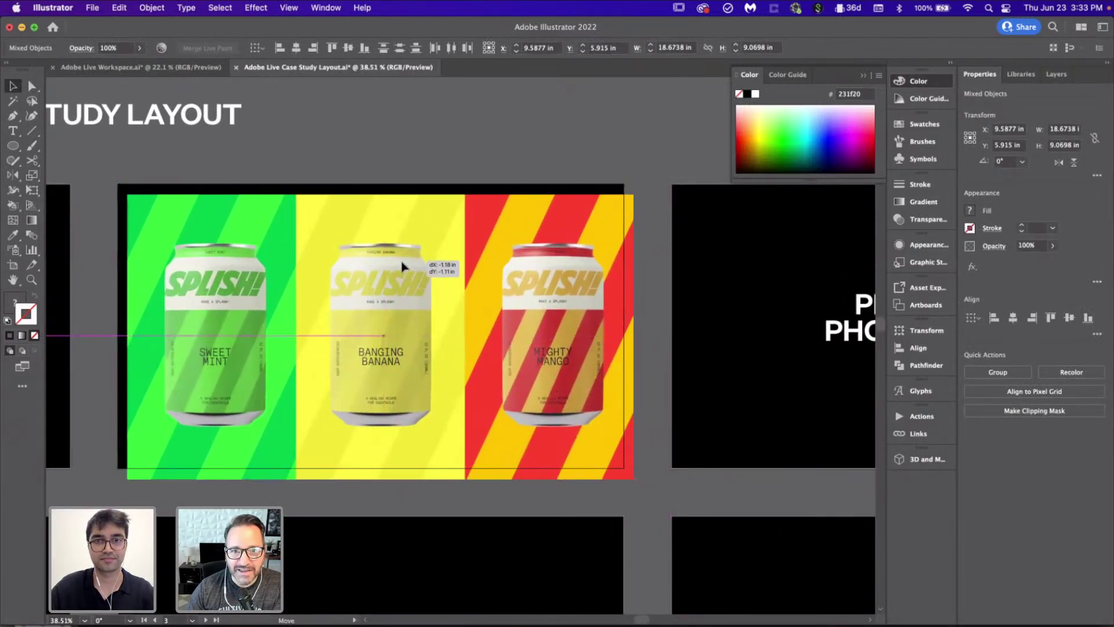
scroll(116, 215, "up", 3)
scroll(113, 208, "up", 5)
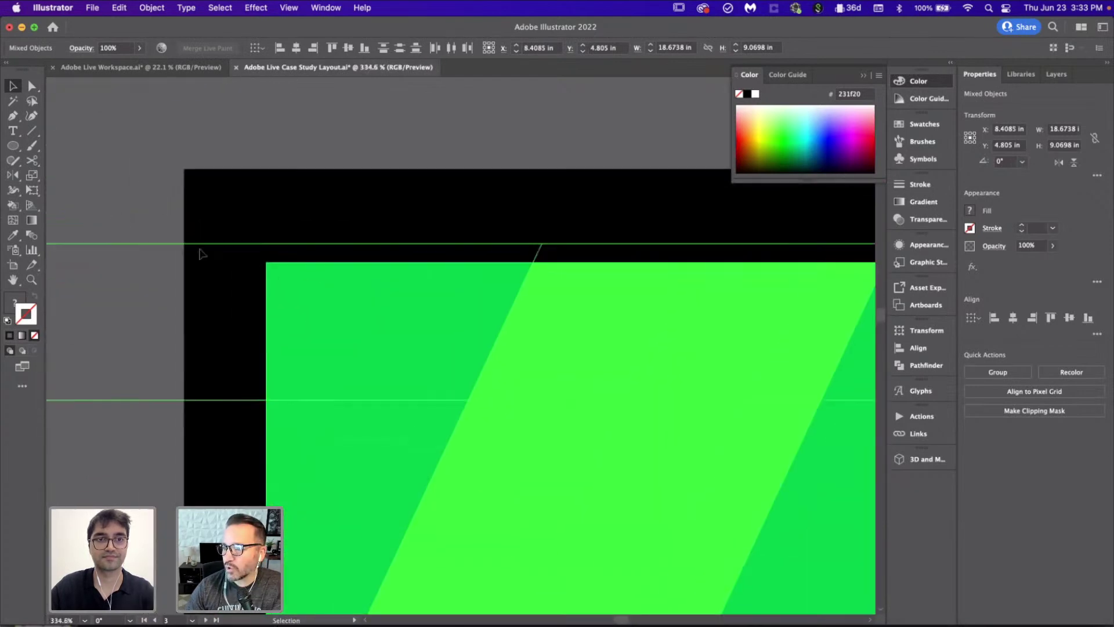
left_click_drag(297, 308, 217, 213)
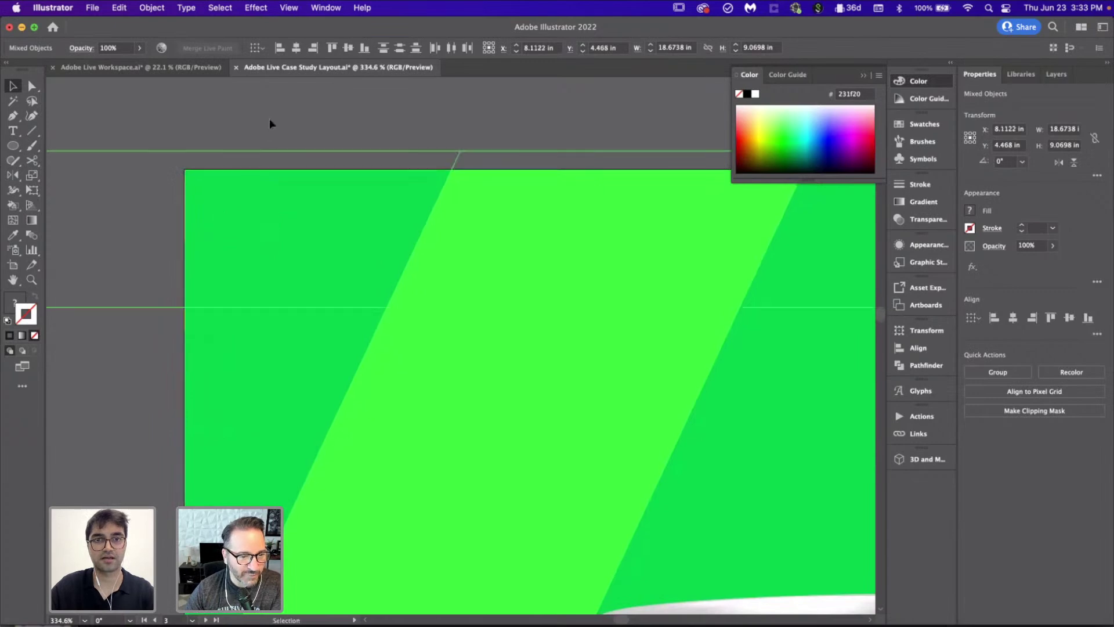
left_click(269, 118)
scroll(271, 116, "down", 10)
scroll(369, 236, "up", 2)
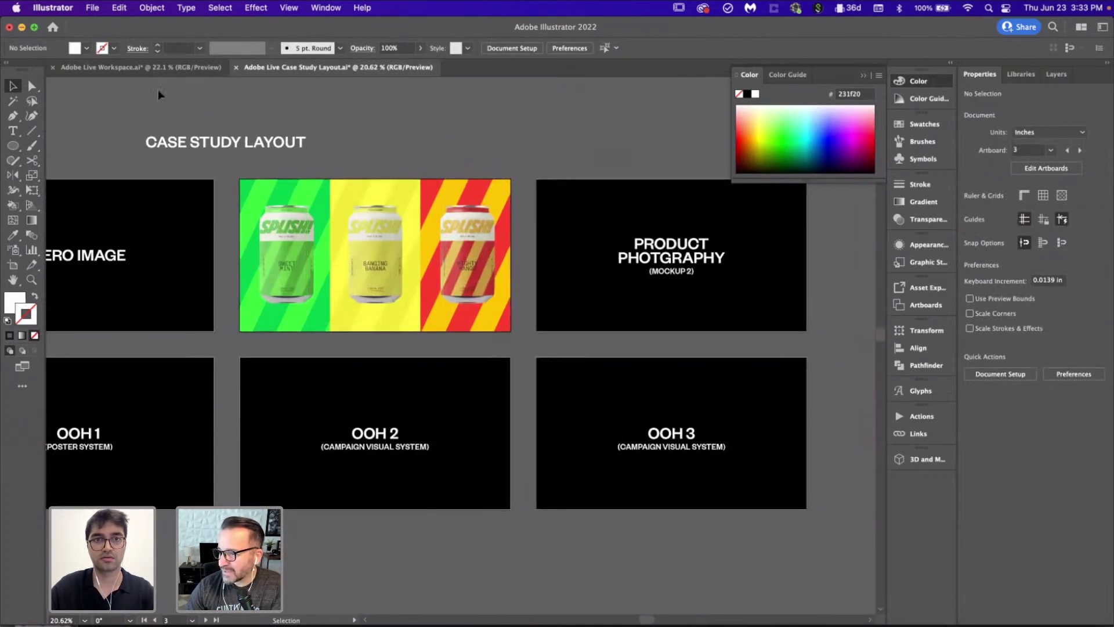
Step: In the Workspace file, marquee-select the red, purple and blue can mockup
key("ctrl+Tab")
key("a")
left_click_drag(434, 238, 655, 411)
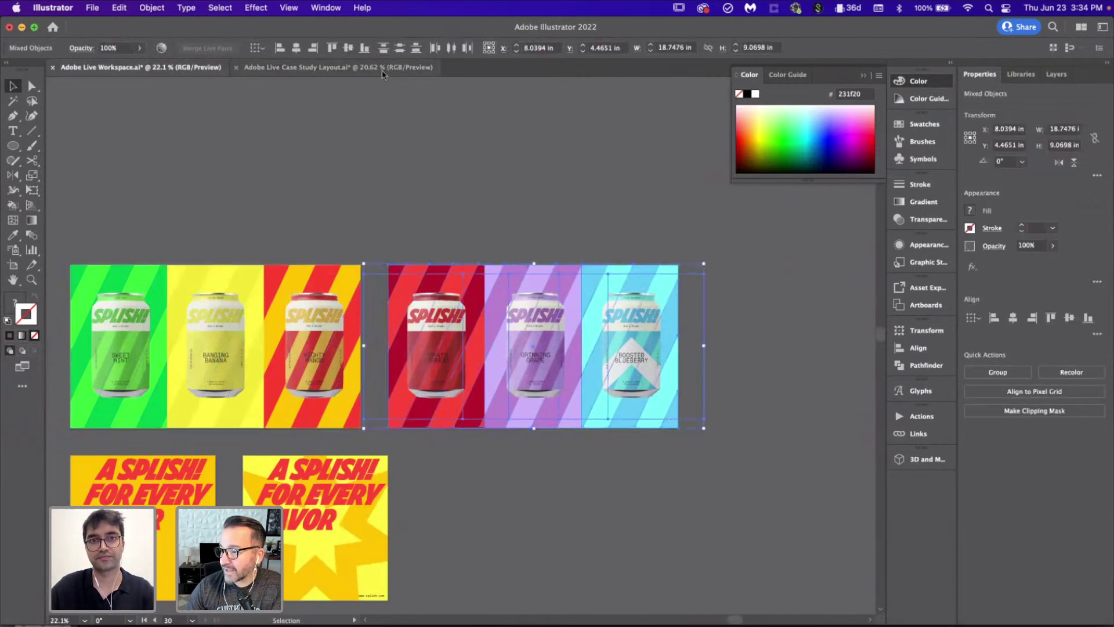
Step: Paste the red, purple and blue cans into the layout and place them on the Mockup 2 artboard
key("ctrl+Tab")
scroll(566, 299, "up", 3)
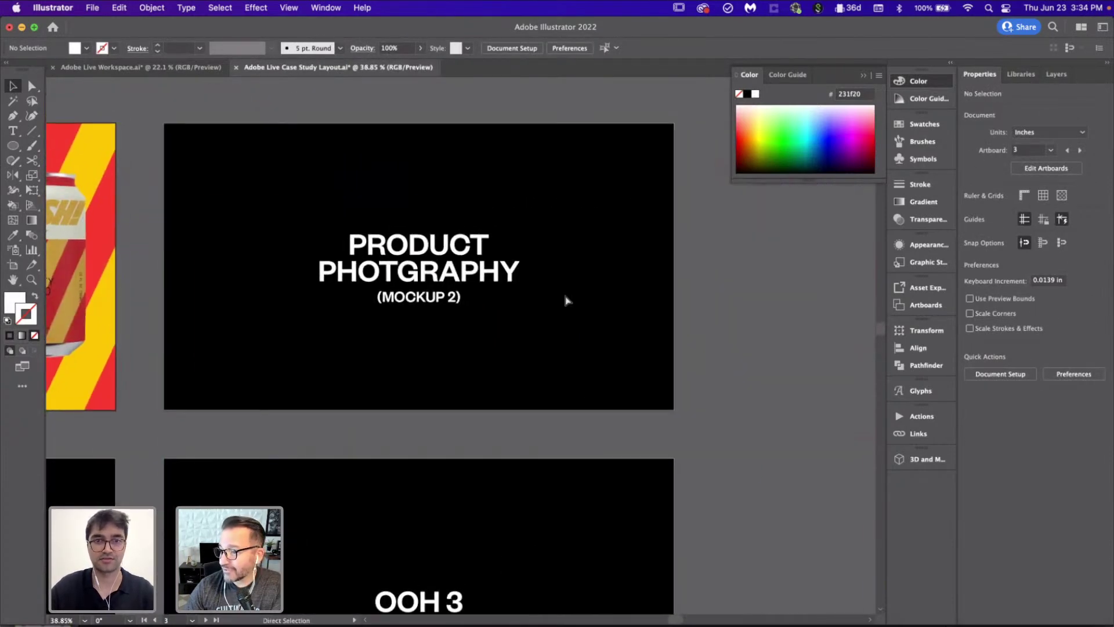
key("ctrl+v")
scroll(378, 220, "up", 5)
scroll(377, 220, "up", 3)
scroll(380, 249, "up", 3)
left_click_drag(315, 405, 242, 182)
left_click(280, 103)
scroll(280, 103, "down", 10)
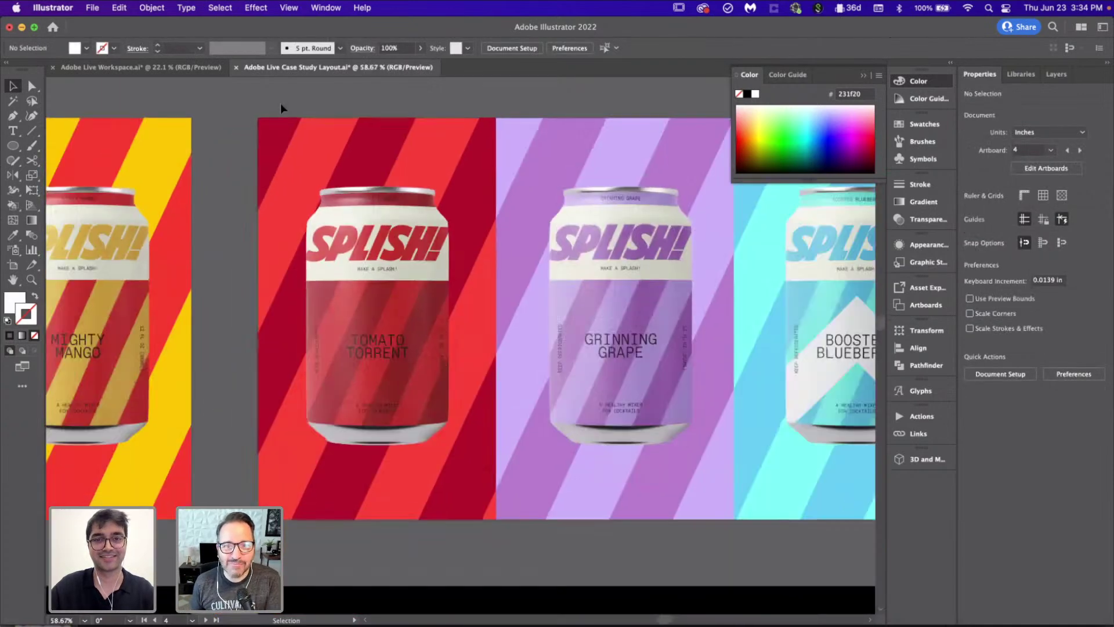
scroll(280, 103, "left", 2)
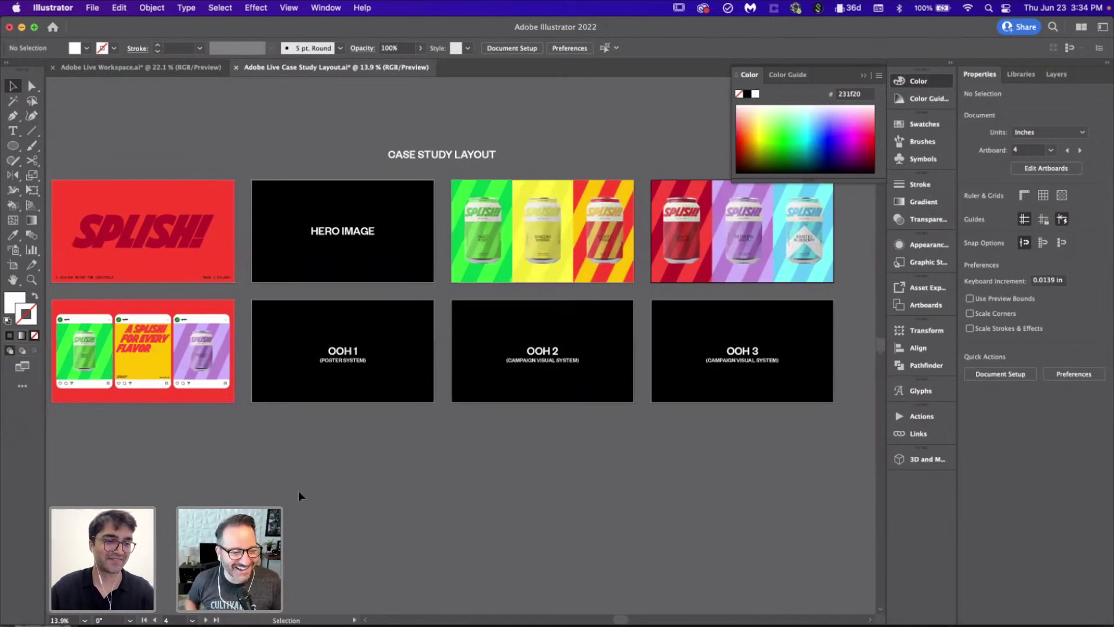
Step: Compare the Workspace artboards with the layout, then save the Case Study Layout file
left_click(152, 67)
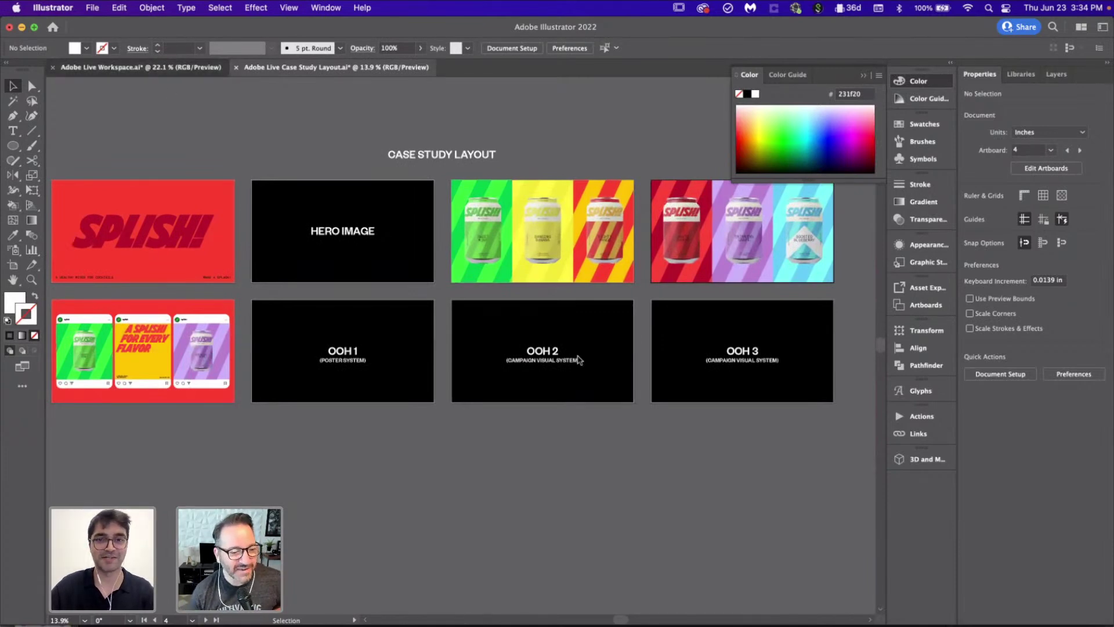
scroll(618, 452, "down", 1)
scroll(618, 452, "down", 3)
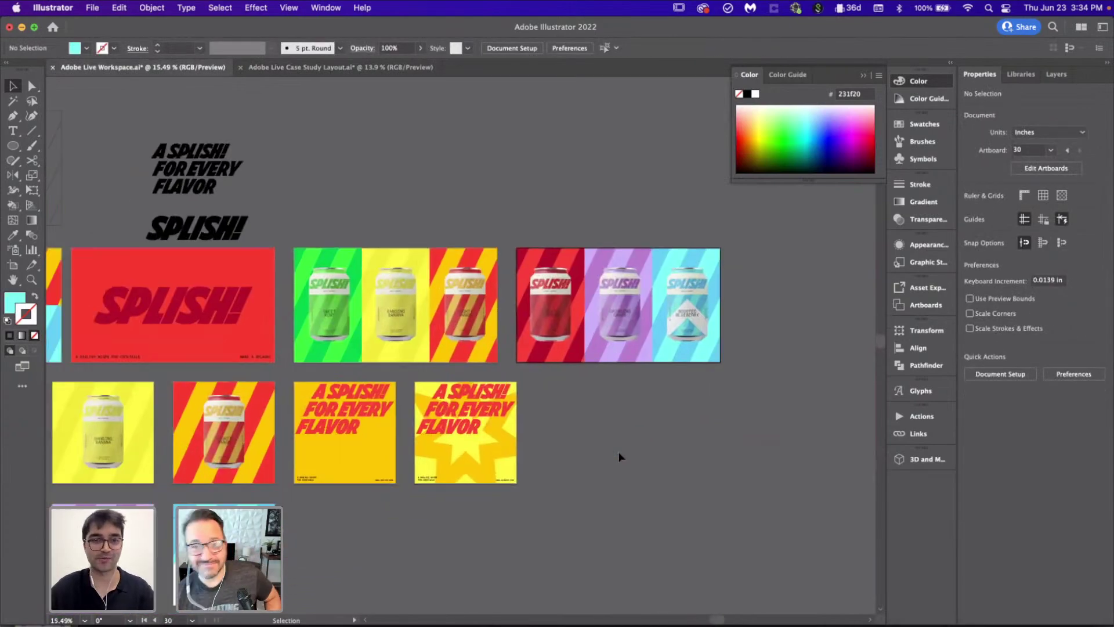
scroll(618, 452, "up", 3)
scroll(618, 451, "right", 3)
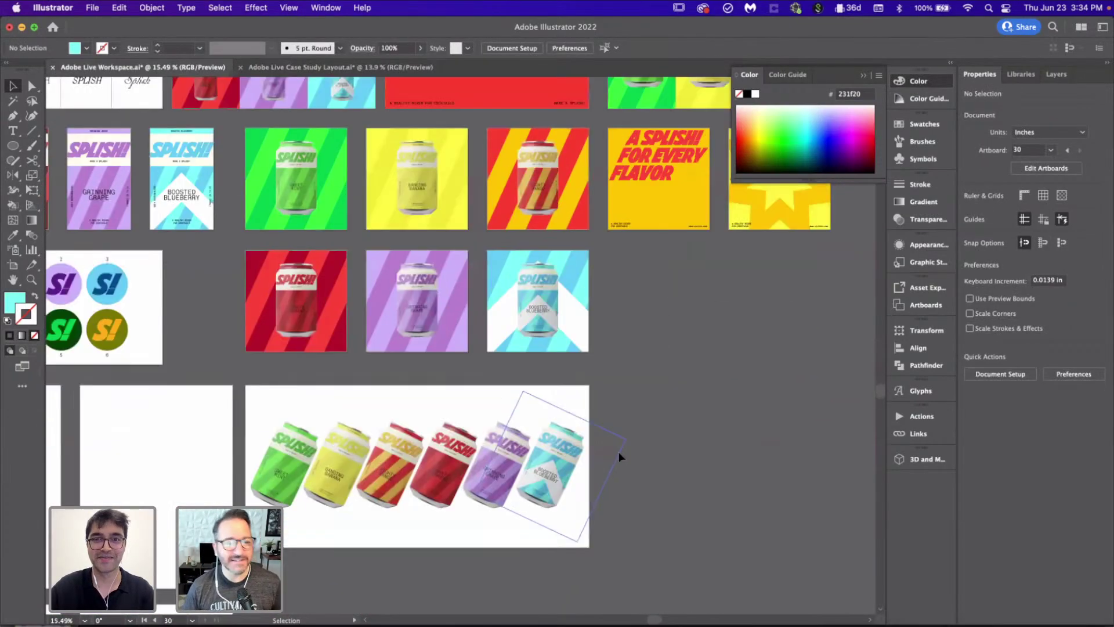
key("ctrl+Tab")
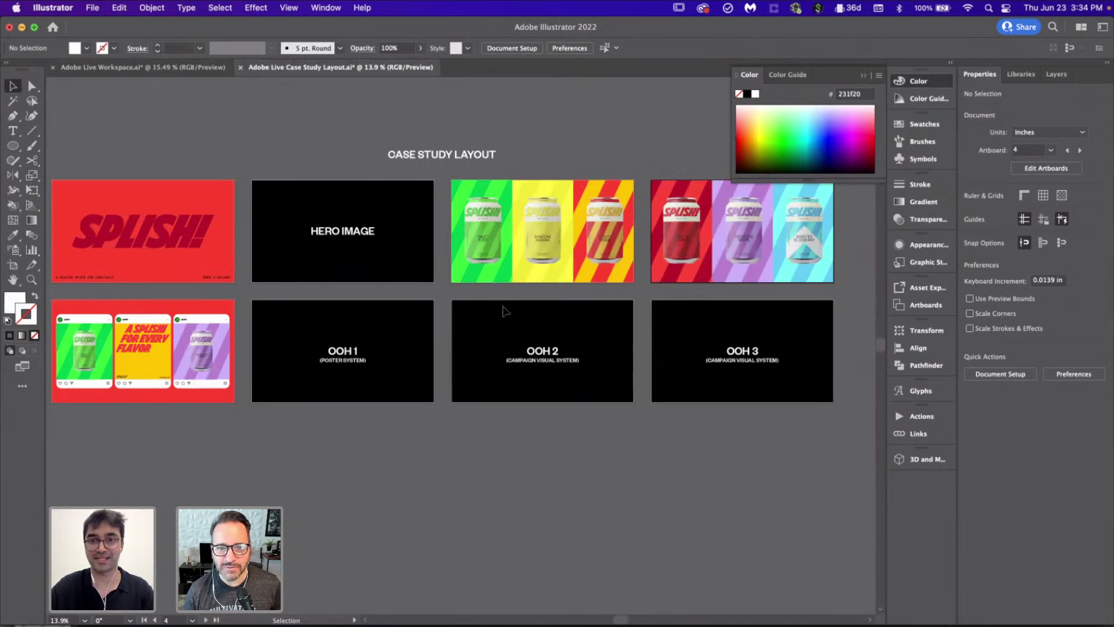
left_click(145, 68)
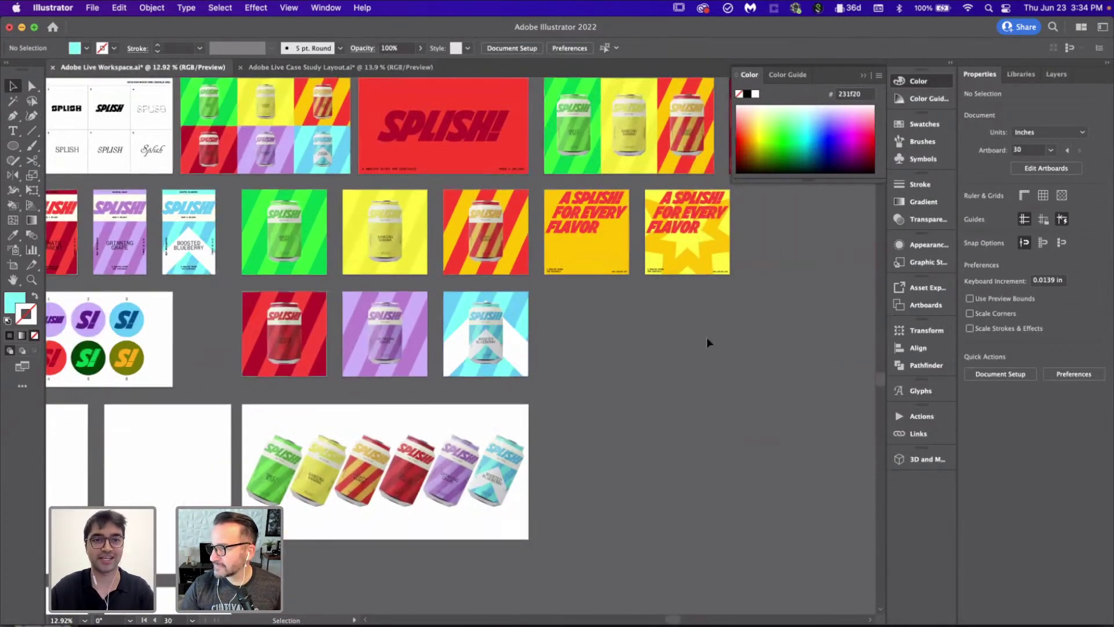
scroll(339, 315, "left", 6)
scroll(339, 315, "down", 3)
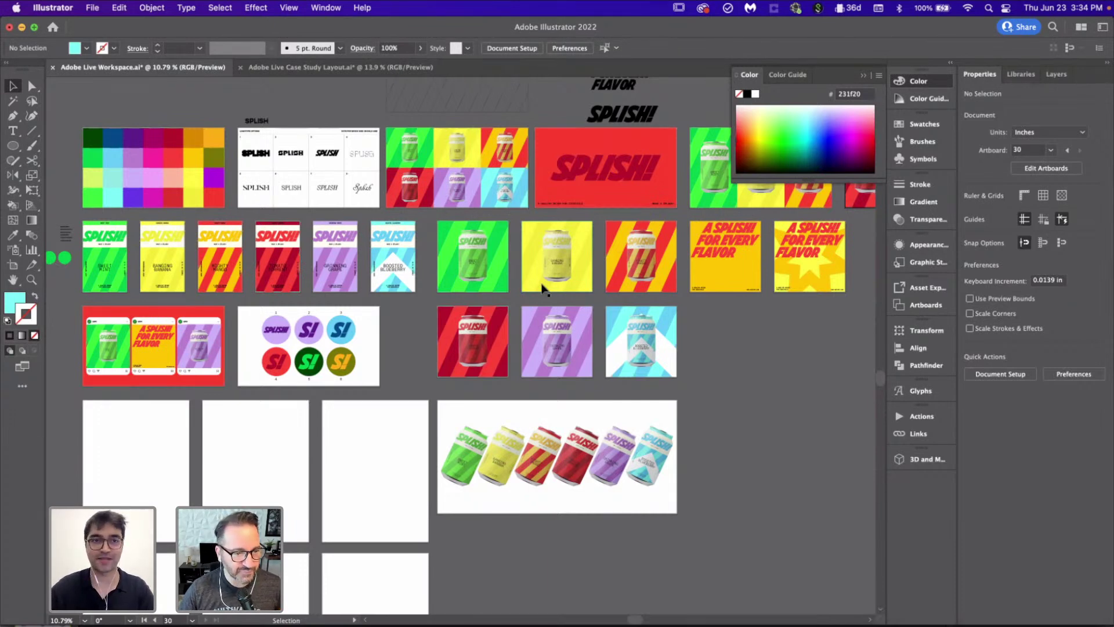
left_click(340, 67)
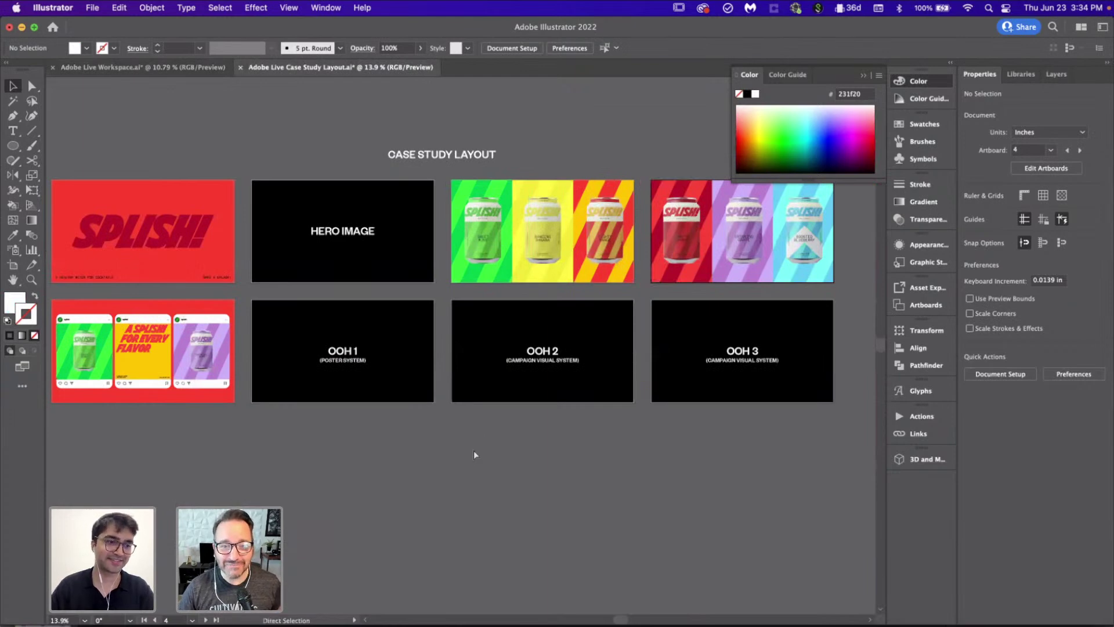
key("super+s")
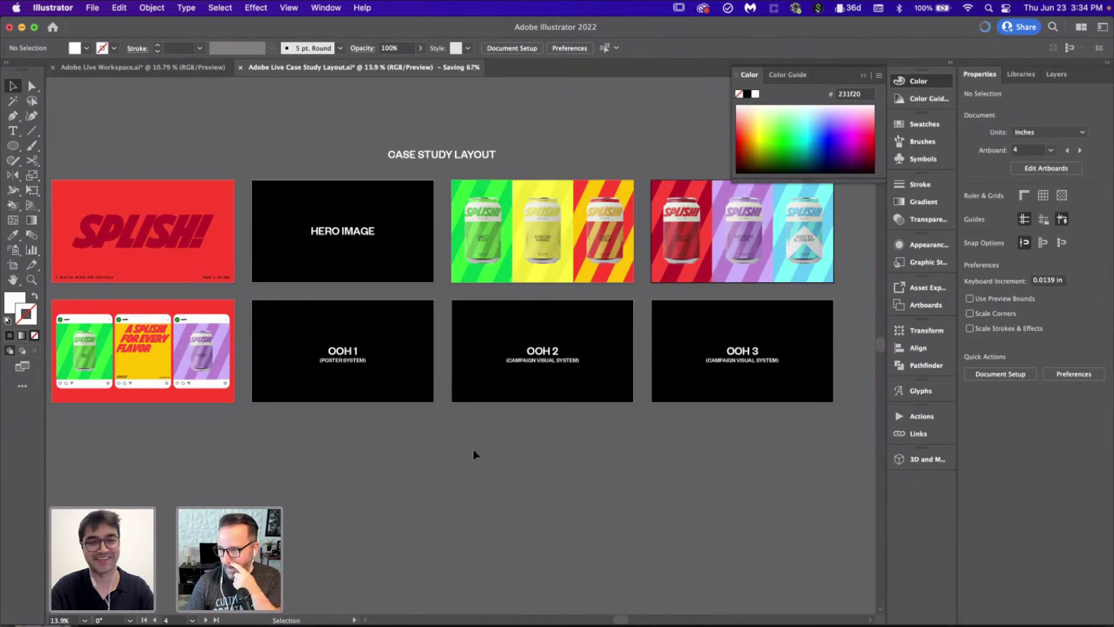
Step: Review both documents again, making OOH 1 the active artboard in the Case Study Layout
left_click(178, 70)
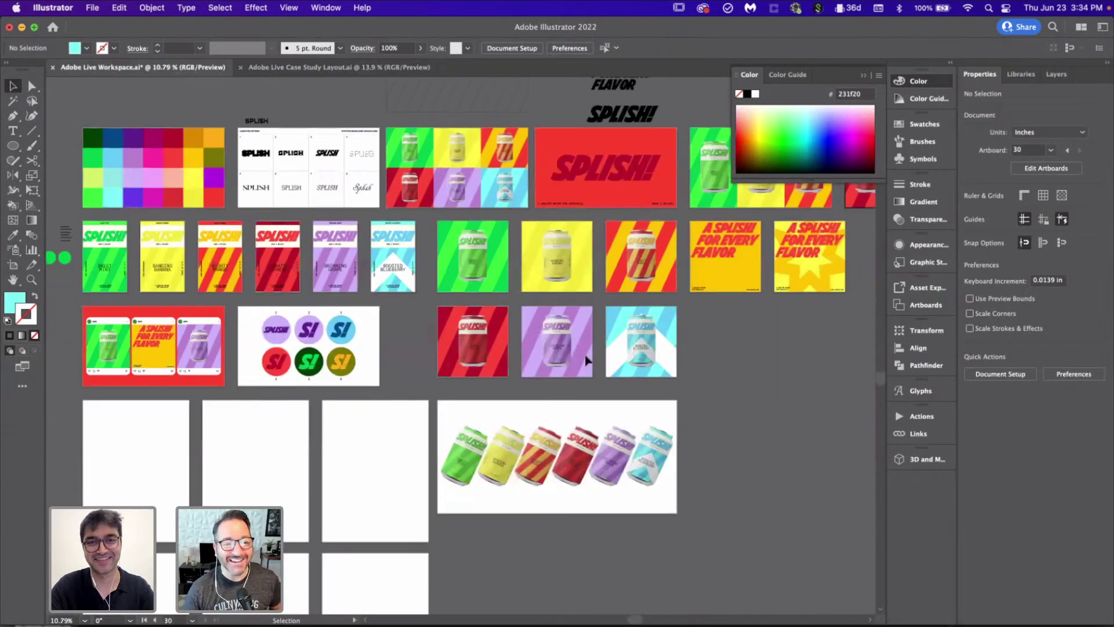
scroll(738, 397, "down", 1)
scroll(738, 397, "up", 1)
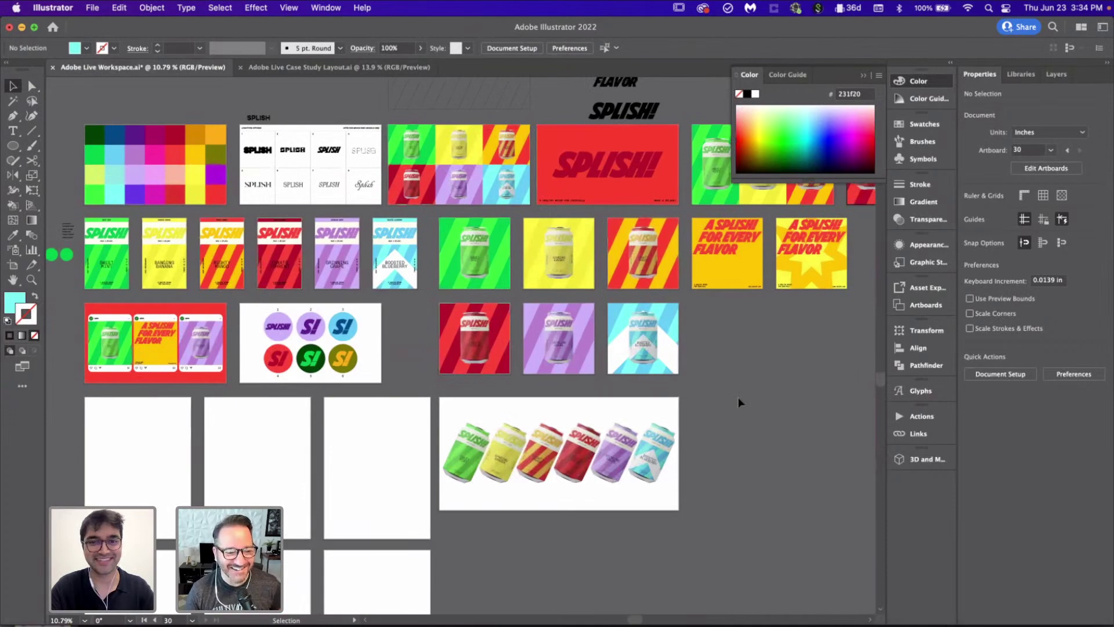
scroll(738, 397, "up", 1)
scroll(738, 397, "down", 2)
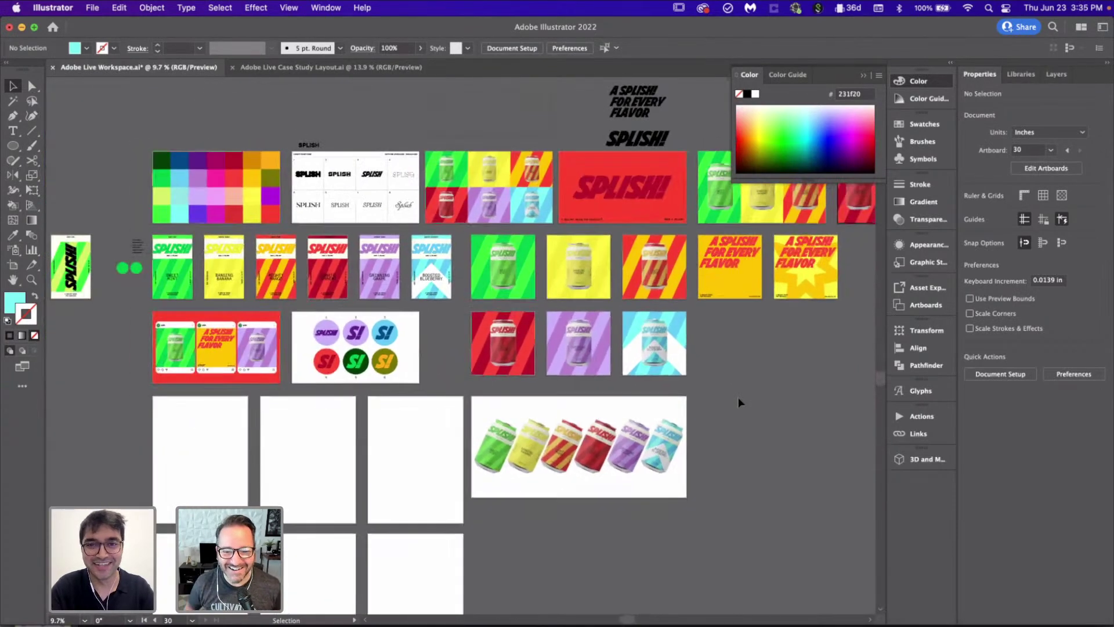
scroll(738, 397, "up", 3)
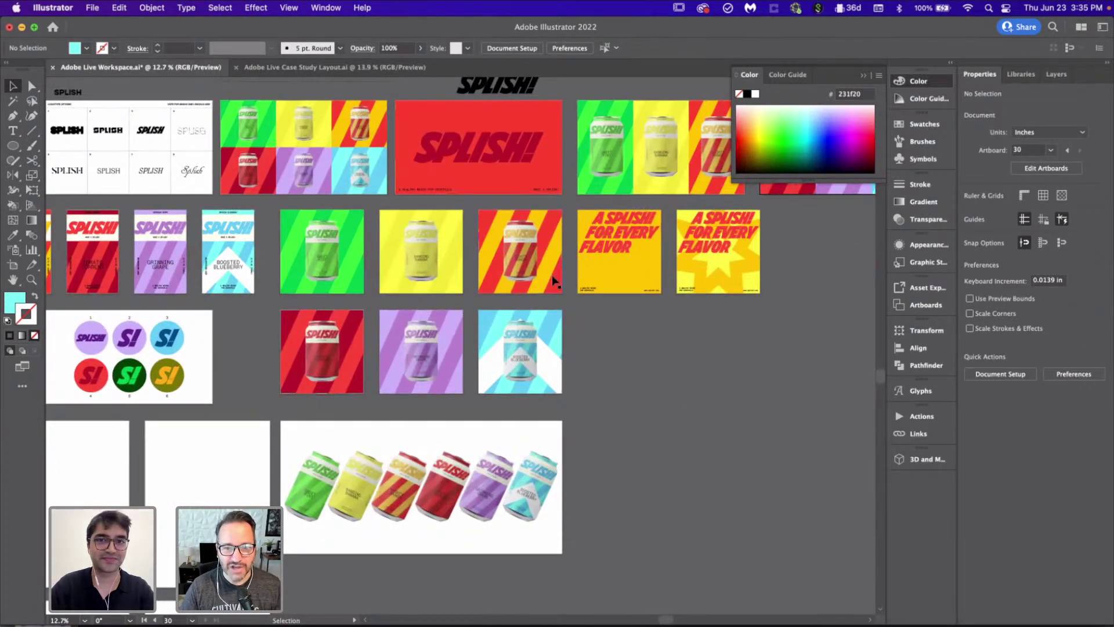
left_click(373, 68)
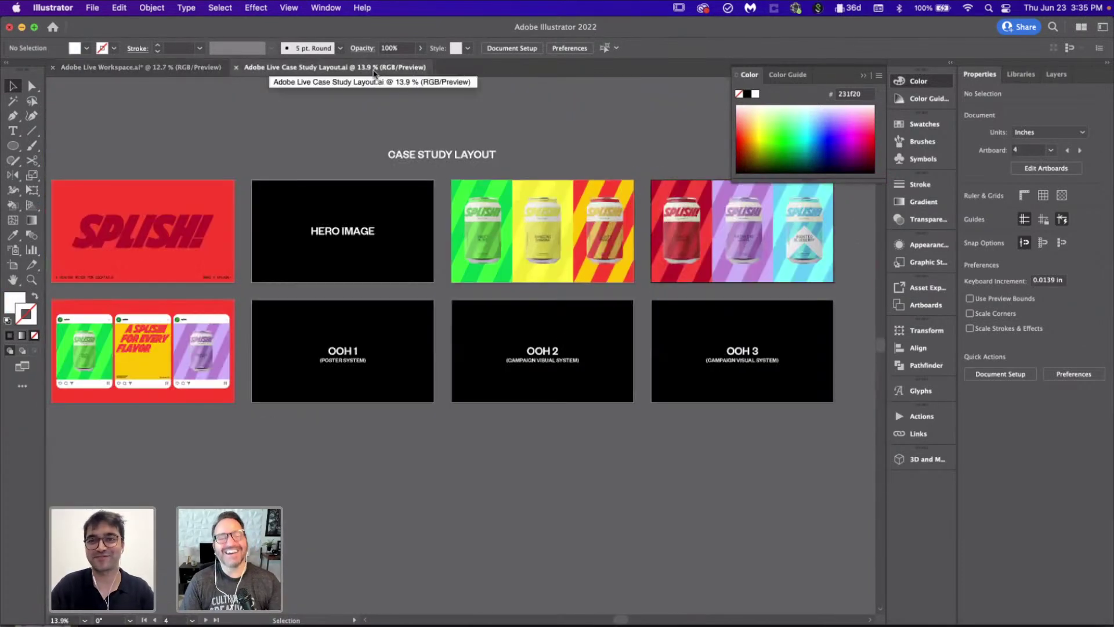
left_click(394, 349)
scroll(393, 348, "up", 2)
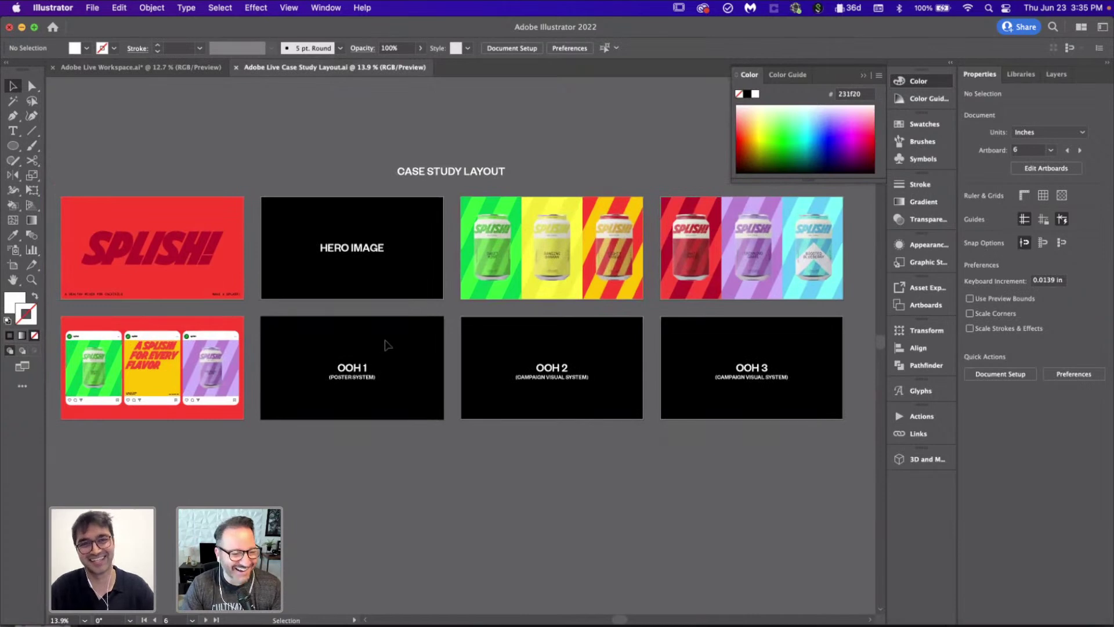
left_click(152, 67)
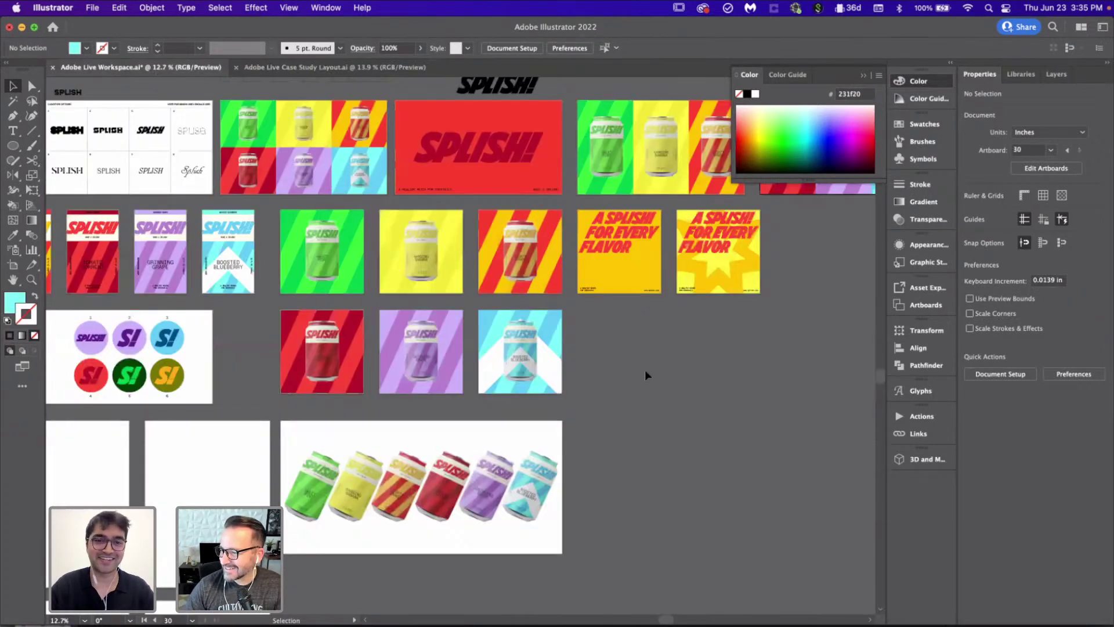
scroll(645, 370, "left", 5)
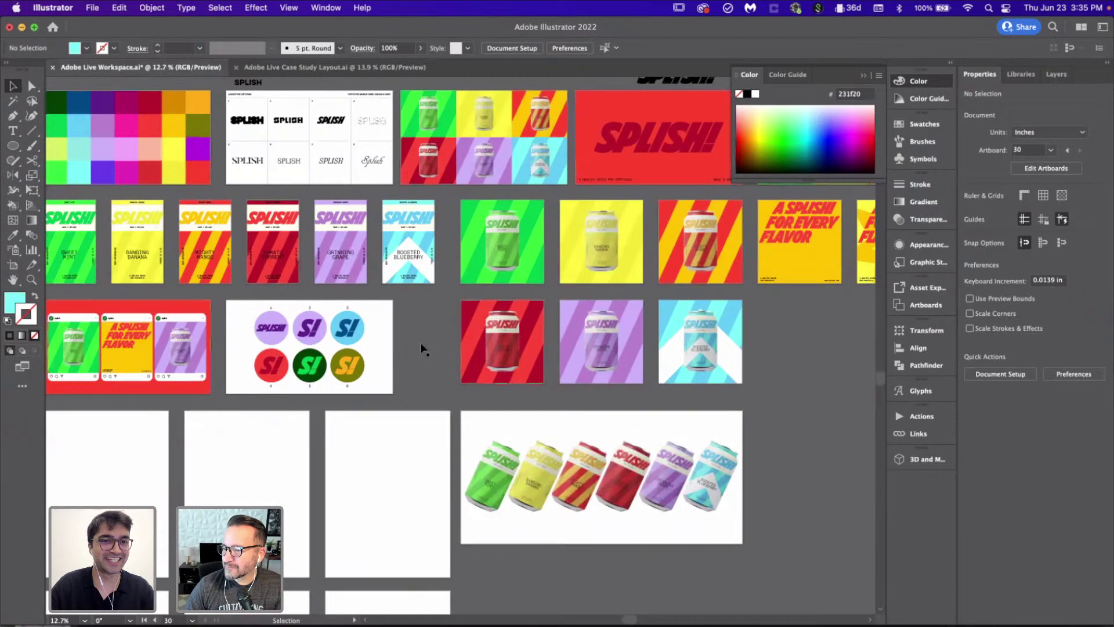
key("ctrl+Tab")
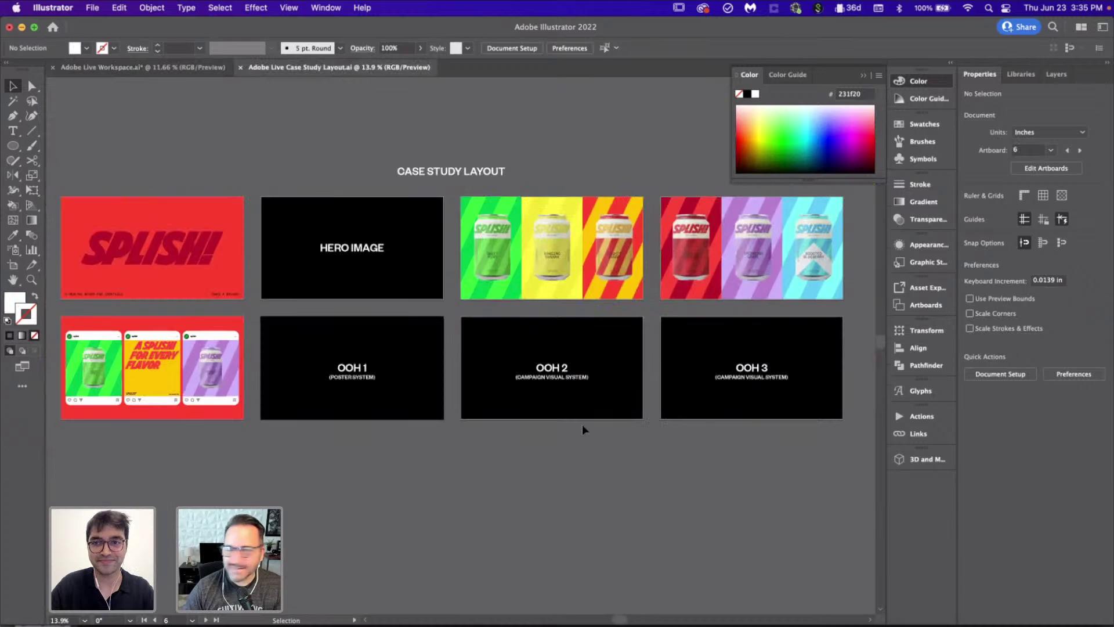
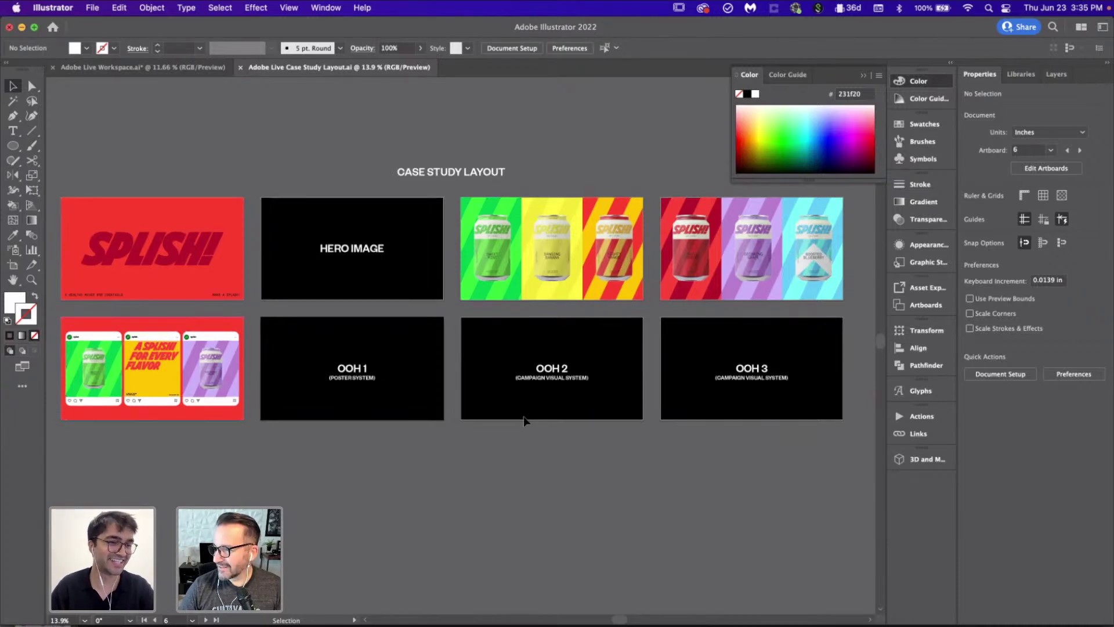
Step: Glance at the Live Workspace, then fit the Case Study Layout view to the red, purple and blue can artboard
left_click(172, 70)
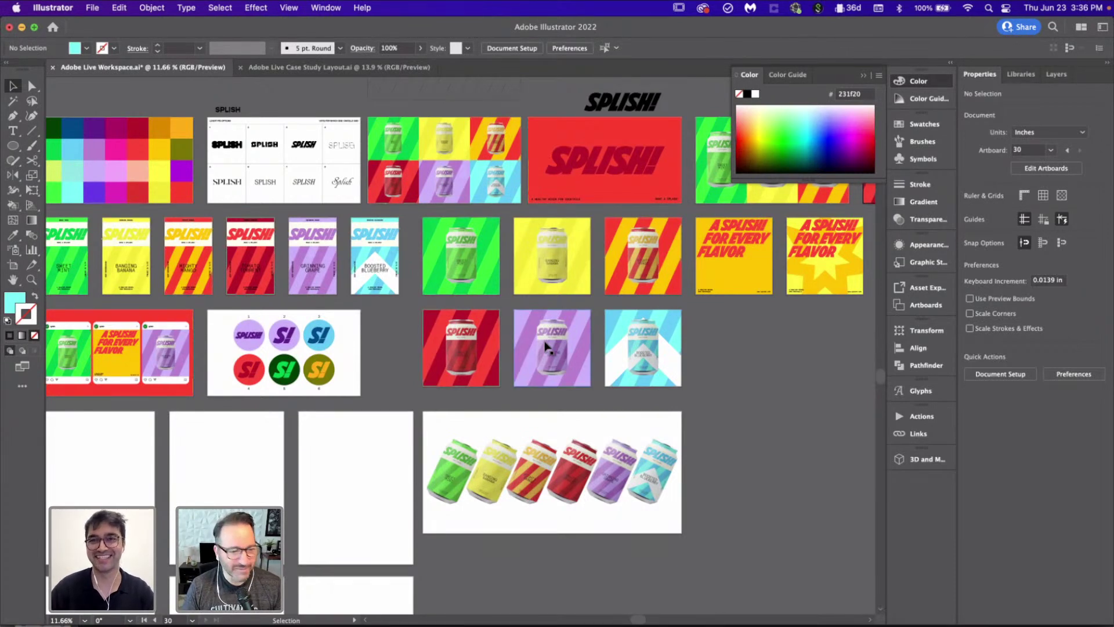
scroll(545, 346, "right", 5)
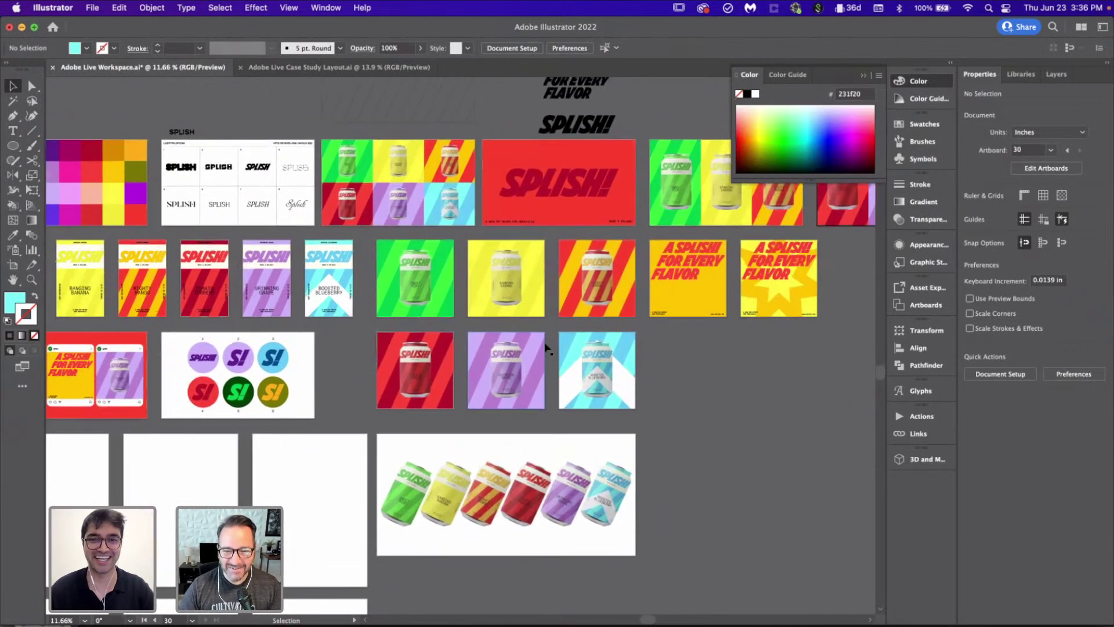
key("super+grave")
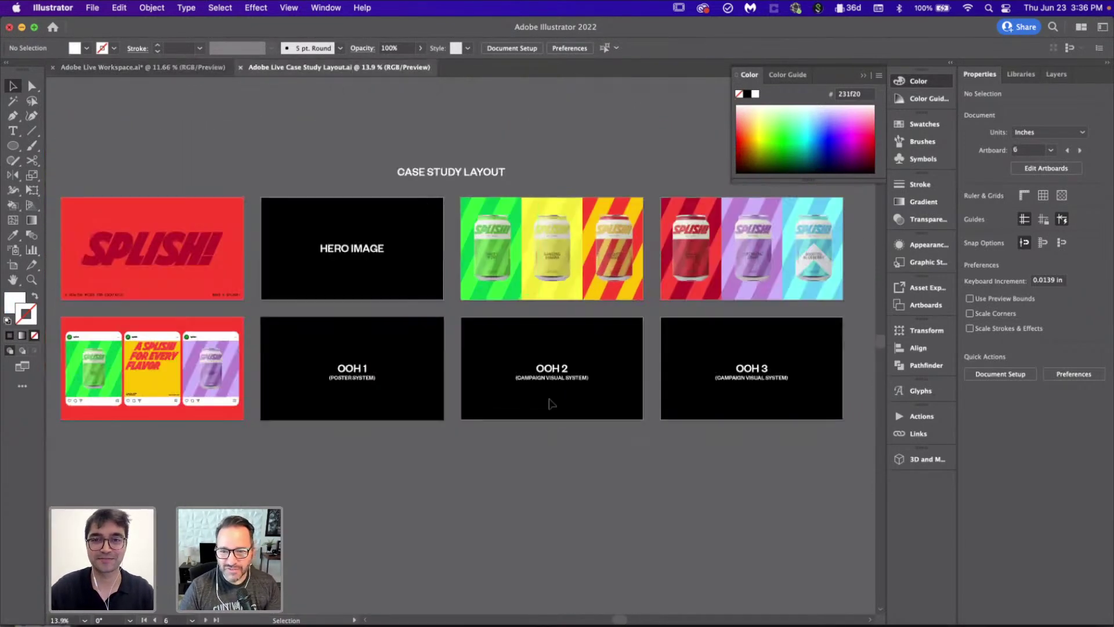
scroll(557, 425, "down", 2)
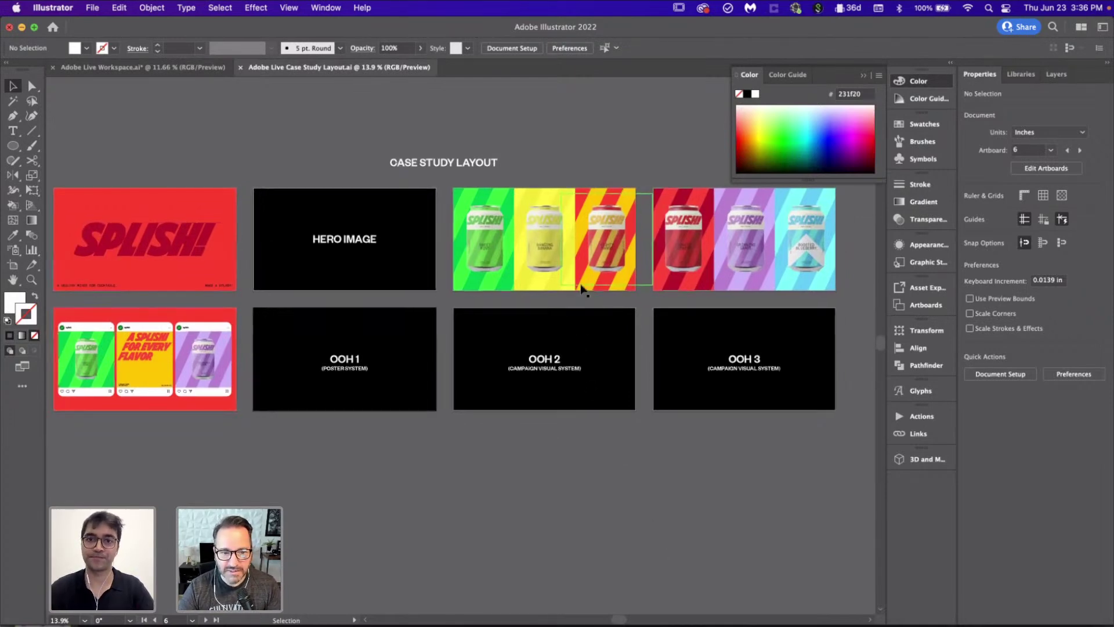
scroll(579, 276, "right", 5)
scroll(579, 278, "up", 3)
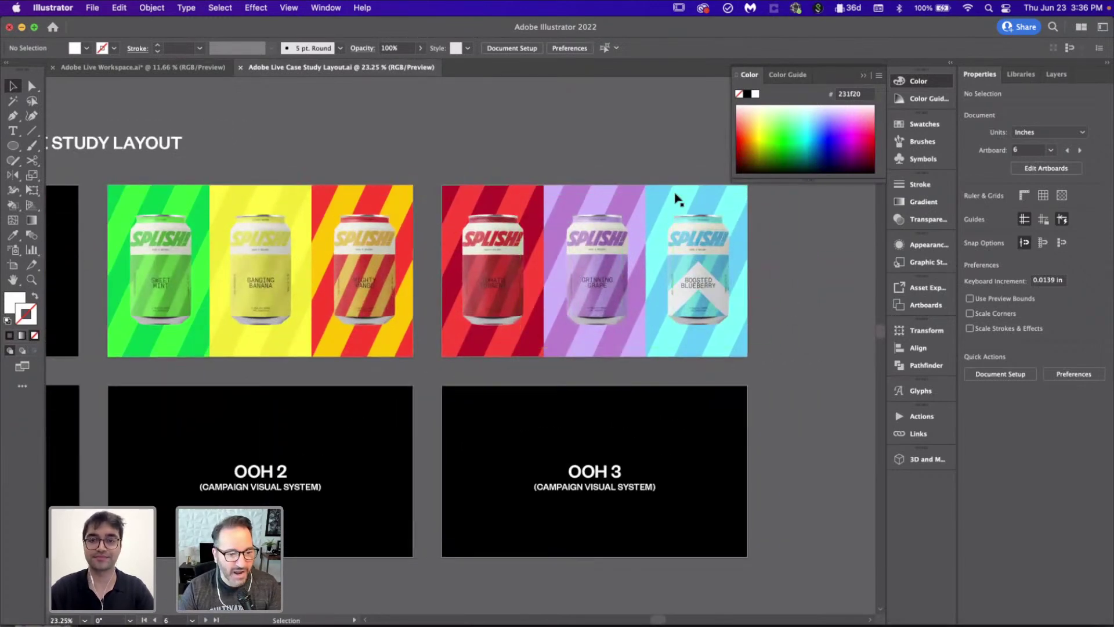
scroll(795, 286, "up", 2)
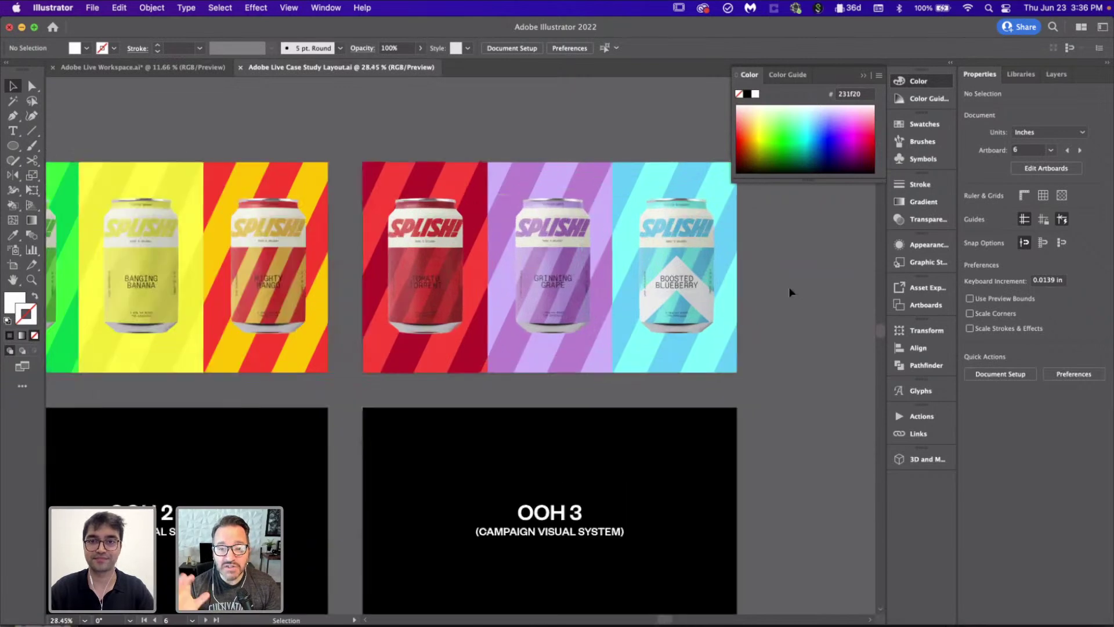
left_click(657, 309)
key("super+0")
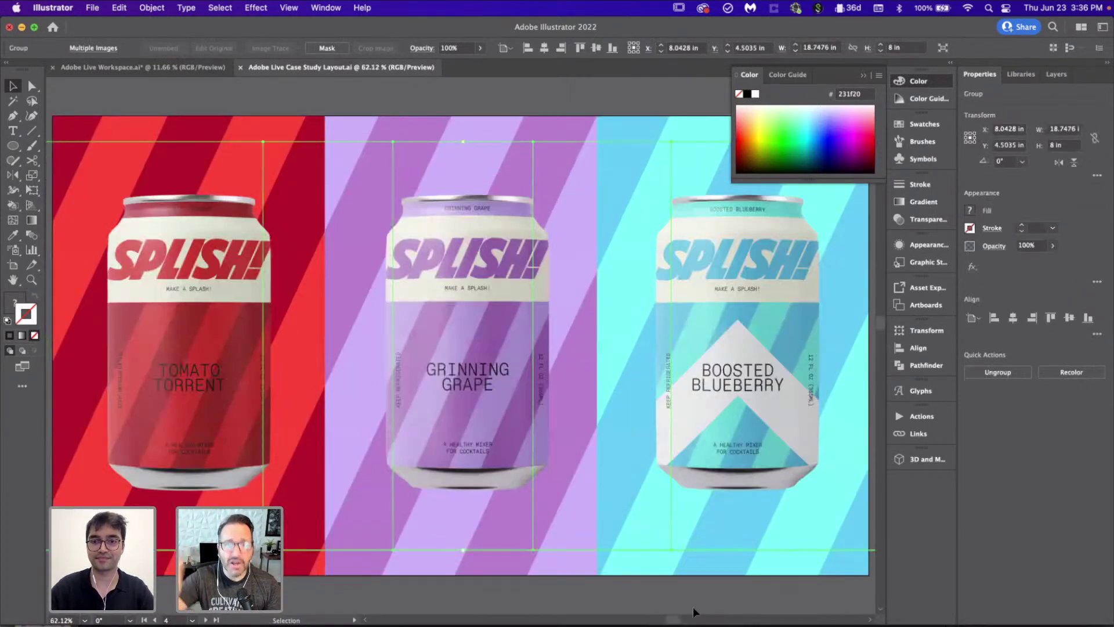
Step: Deselect the cans, pan around the layout, then switch to the Live Workspace document
left_click(692, 607)
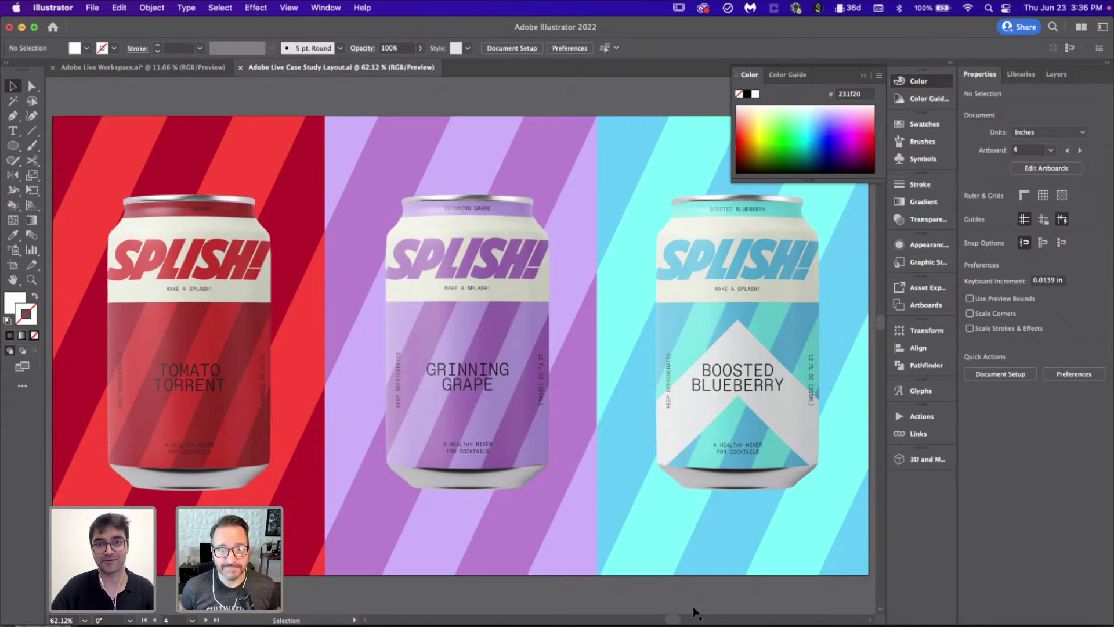
scroll(520, 390, "down", 5)
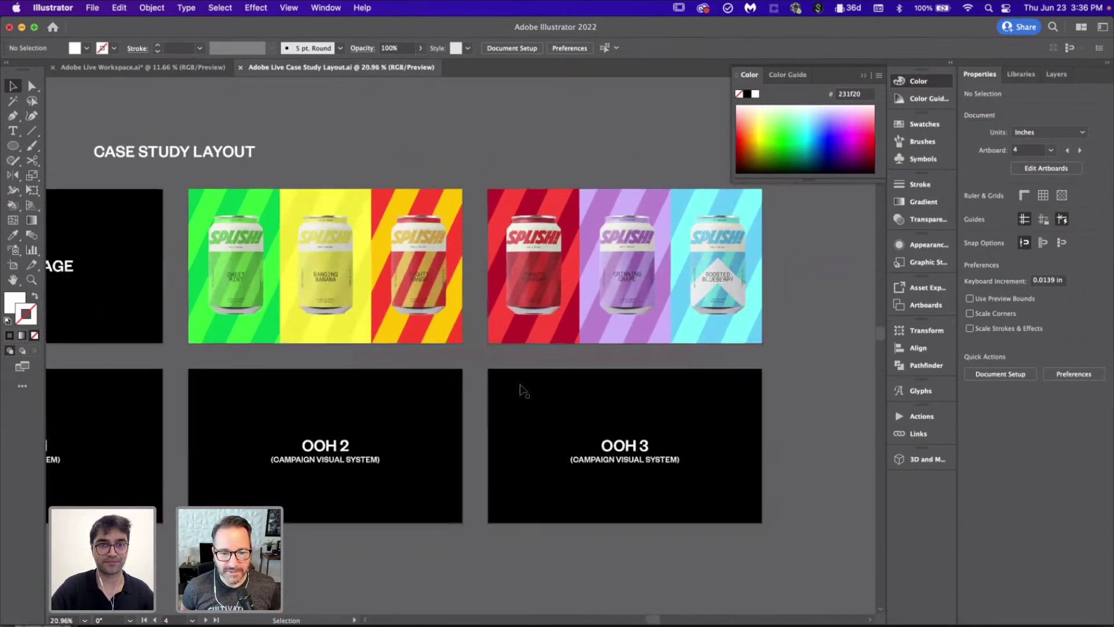
scroll(409, 304, "left", 5)
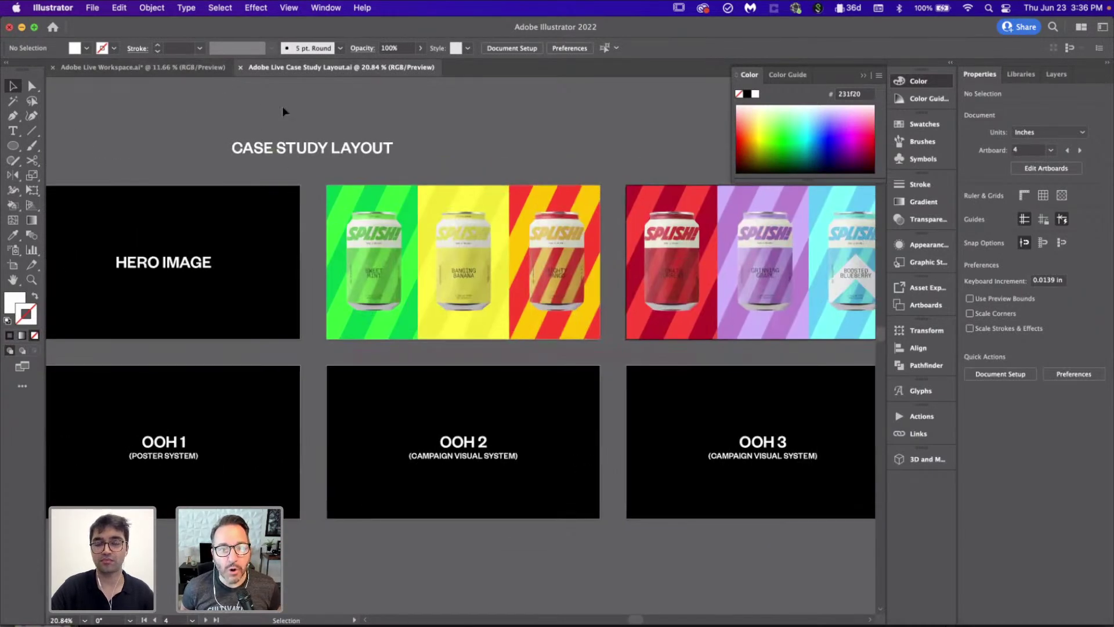
scroll(282, 106, "right", 5)
scroll(282, 106, "up", 1)
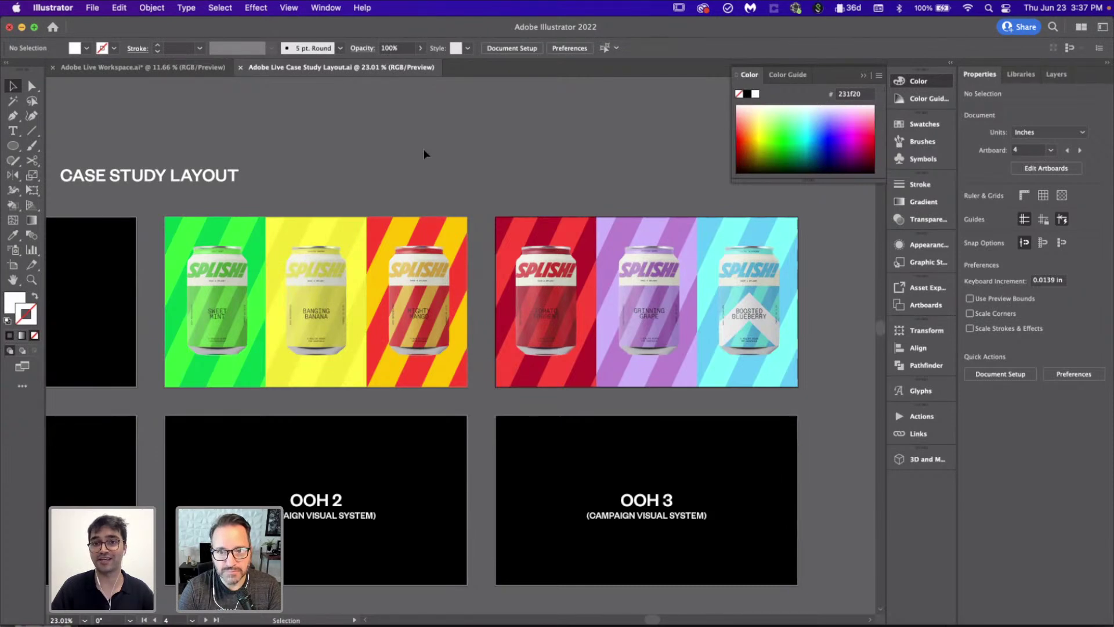
scroll(423, 149, "up", 2)
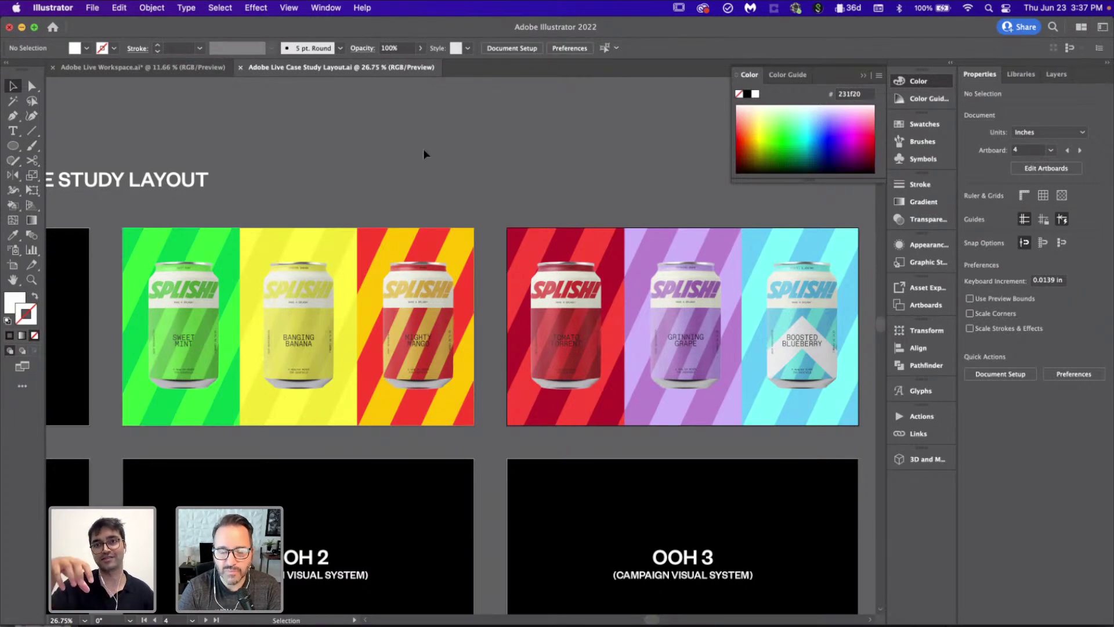
key("ctrl+Tab")
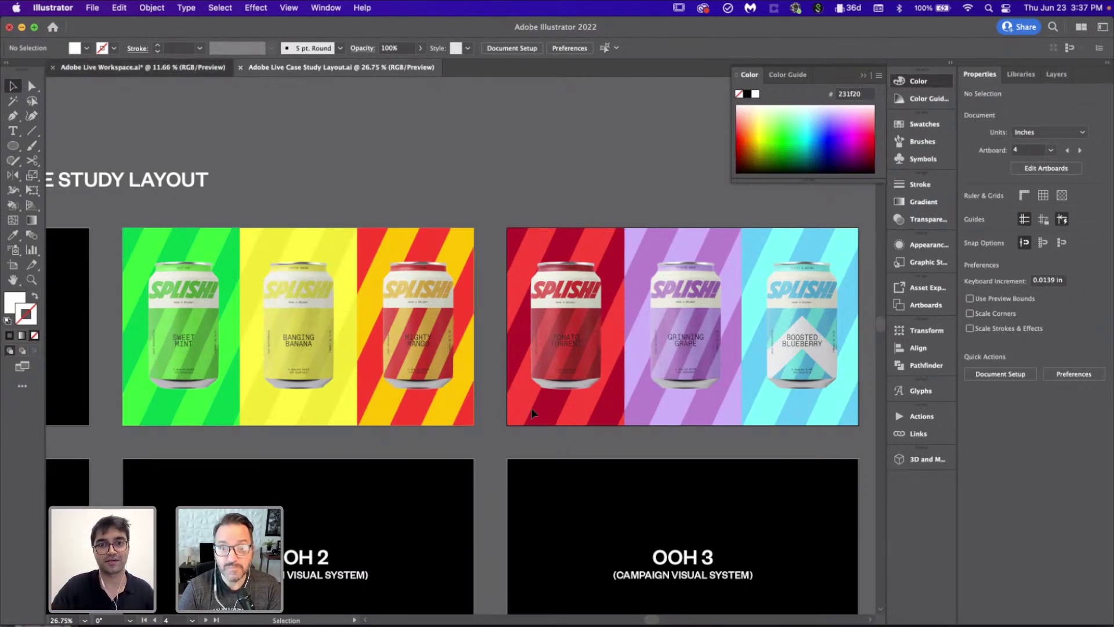
scroll(546, 426, "down", 5)
scroll(545, 427, "left", 5)
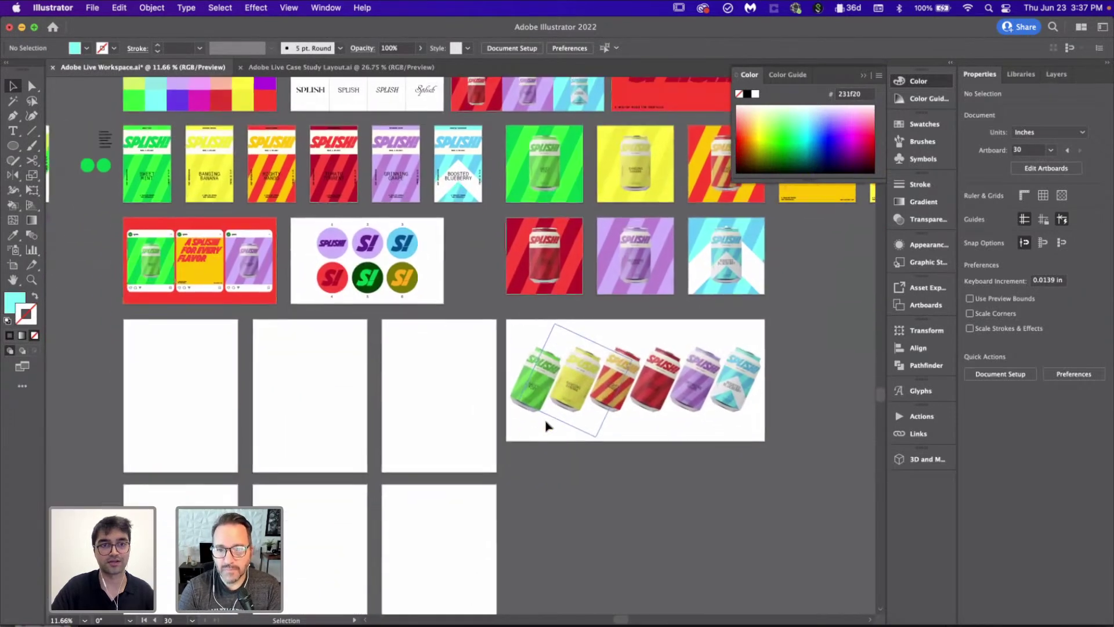
scroll(348, 420, "up", 1)
scroll(348, 419, "right", 2)
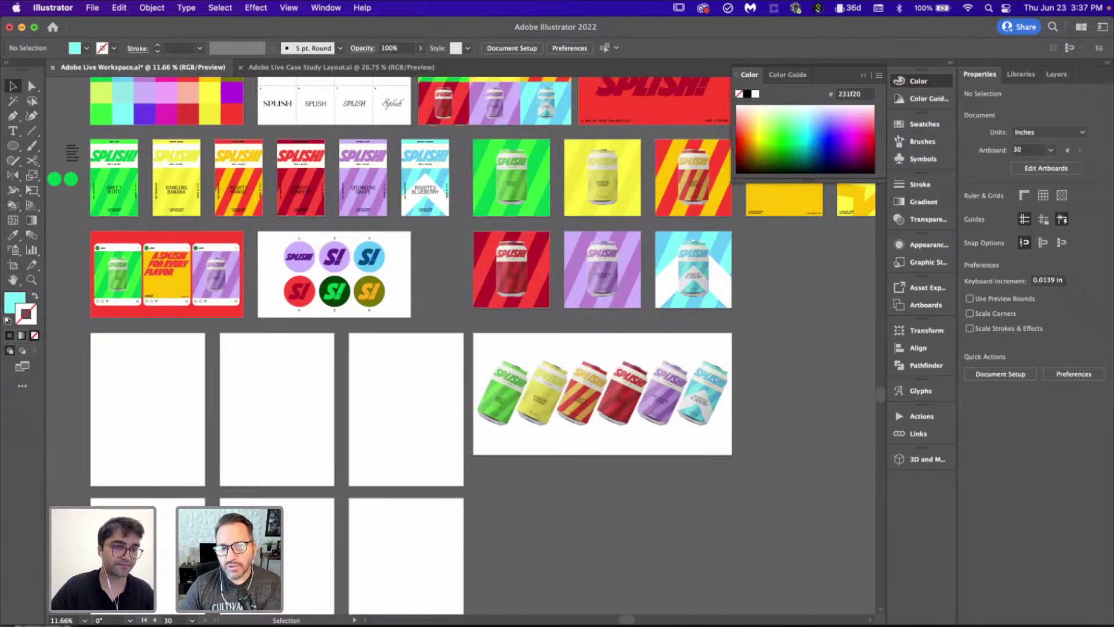
scroll(455, 455, "right", 2)
scroll(455, 455, "up", 4)
scroll(455, 460, "down", 1)
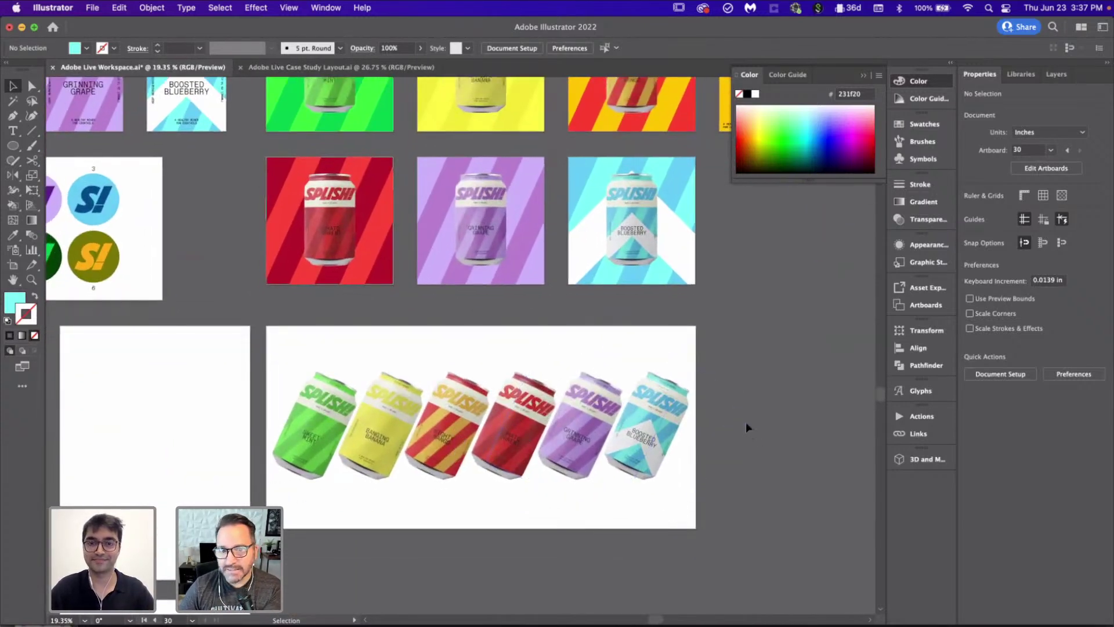
scroll(721, 418, "up", 1)
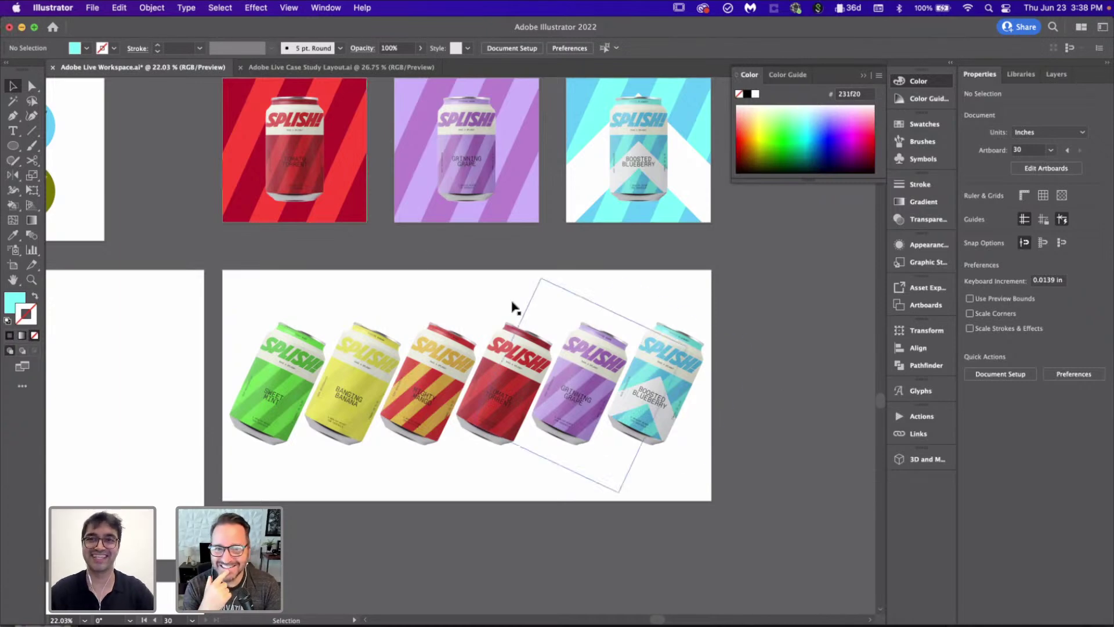
scroll(415, 267, "down", 2)
scroll(415, 267, "left", 2)
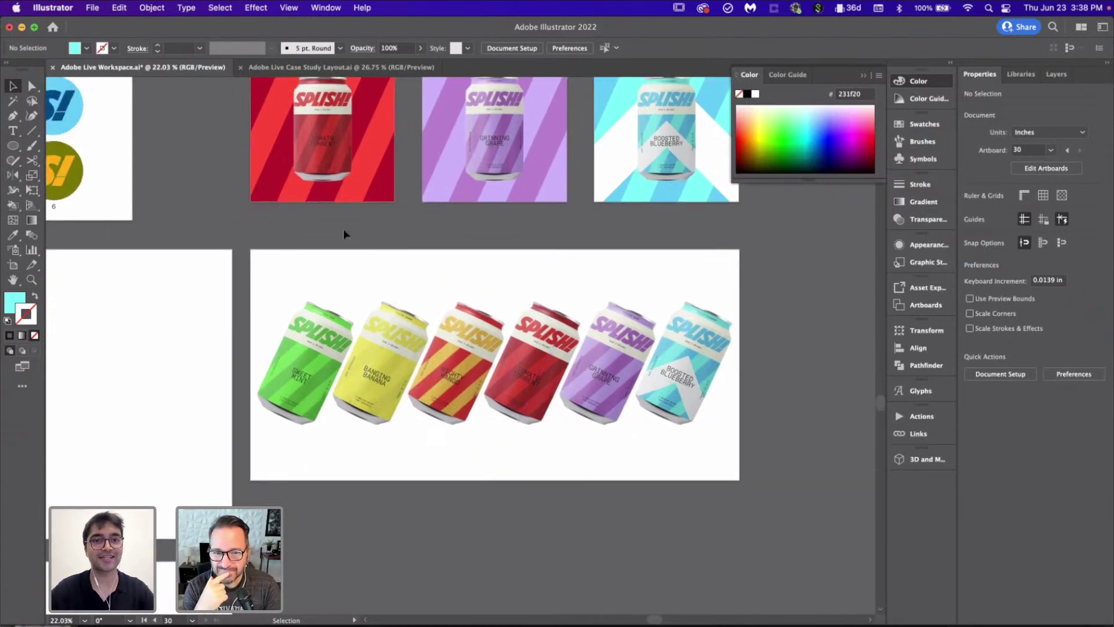
scroll(343, 228, "up", 3)
scroll(342, 228, "right", 1)
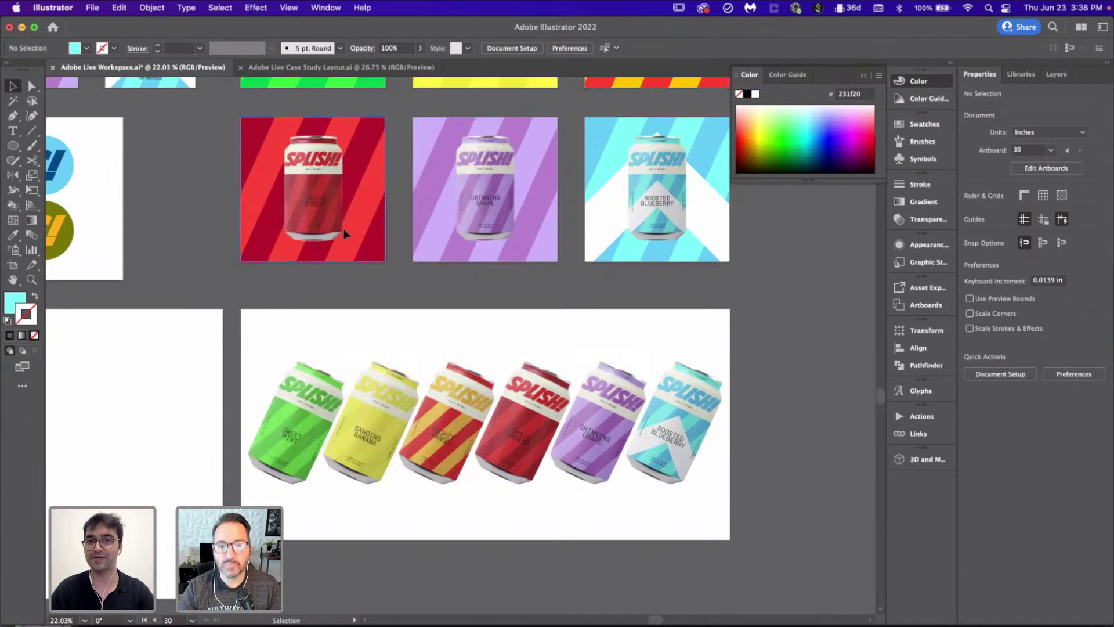
scroll(343, 229, "down", 5)
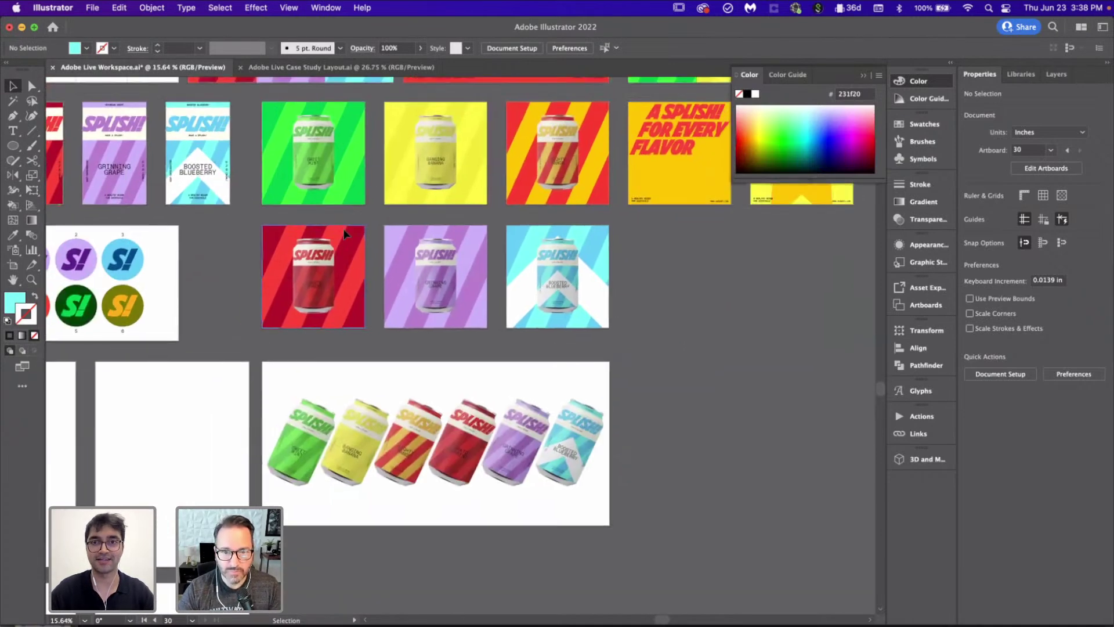
scroll(344, 233, "up", 2)
scroll(344, 233, "right", 1)
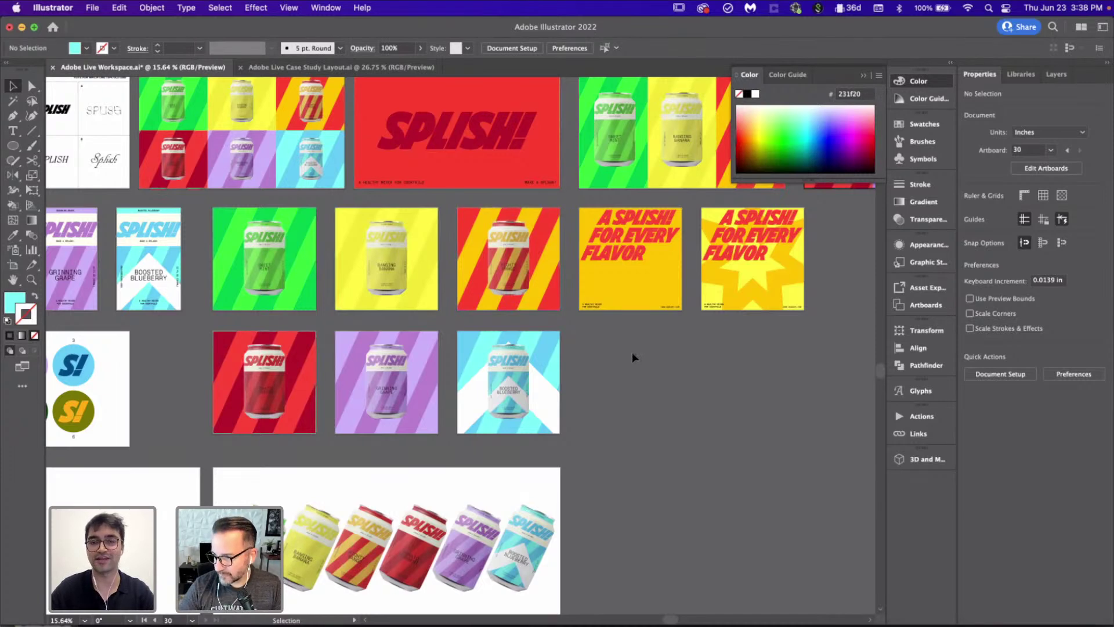
scroll(632, 353, "down", 2)
scroll(632, 354, "left", 3)
scroll(273, 410, "left", 5)
scroll(274, 410, "down", 1)
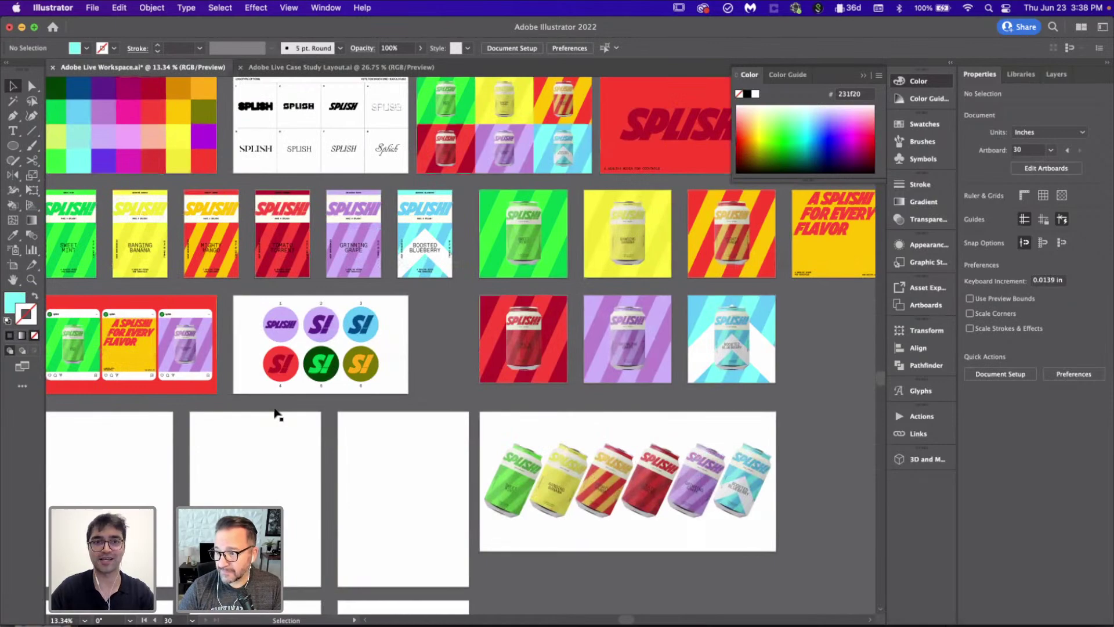
scroll(275, 413, "down", 2)
scroll(275, 413, "right", 3)
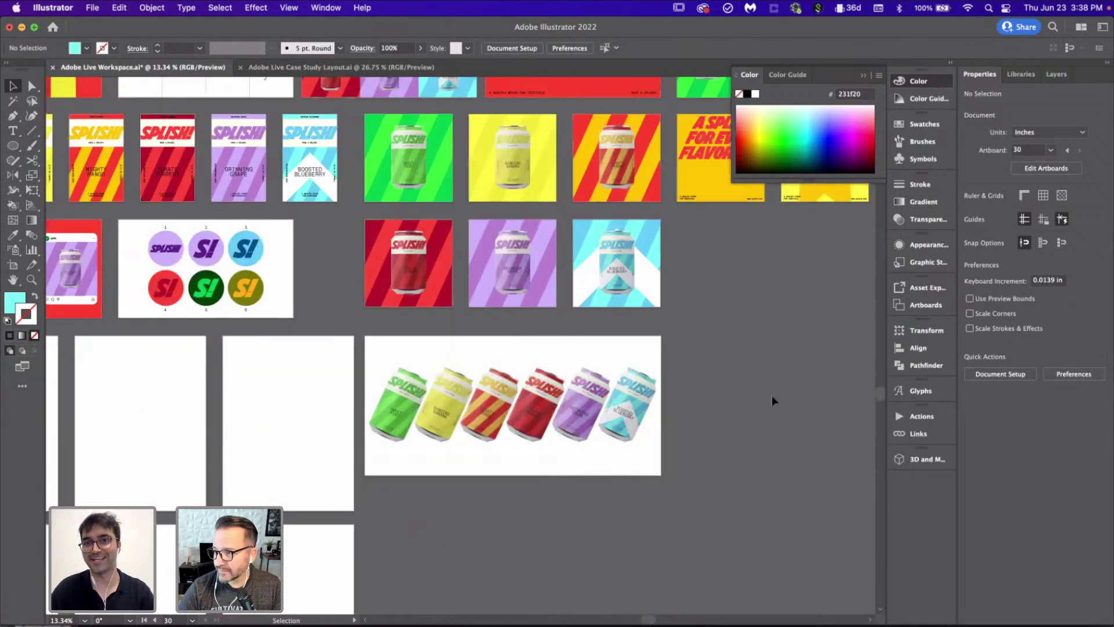
scroll(598, 351, "up", 3)
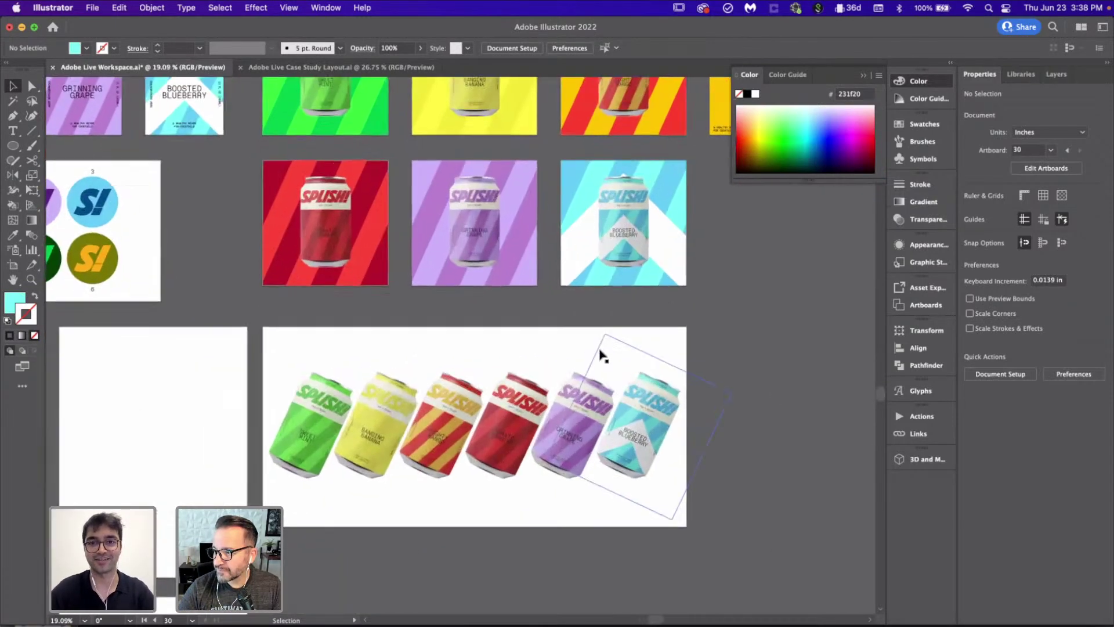
scroll(601, 351, "up", 1)
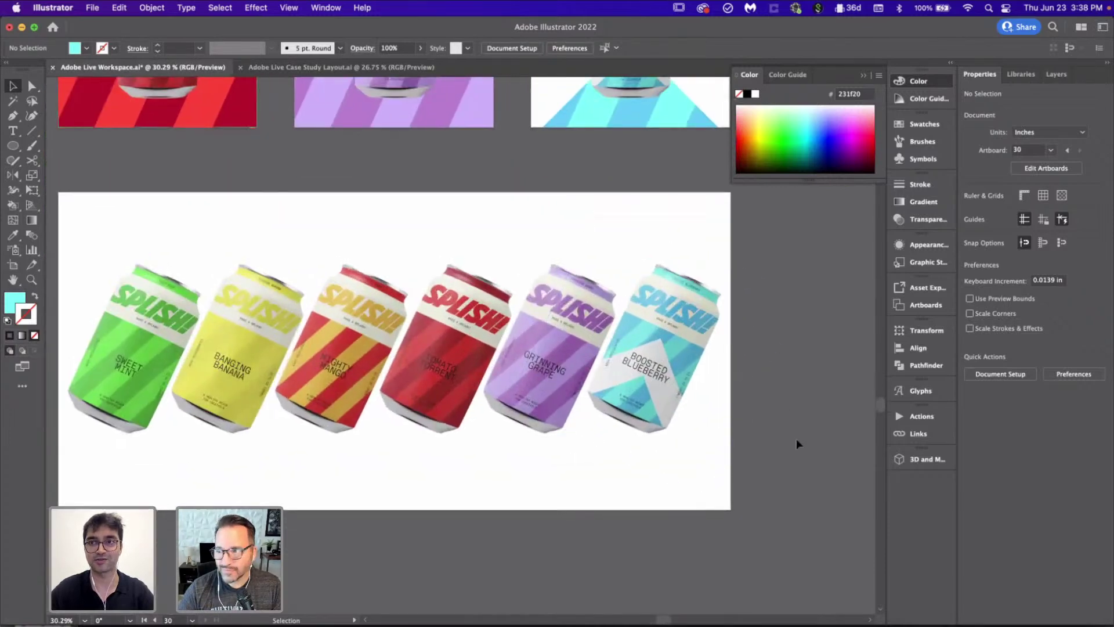
scroll(796, 444, "left", 2)
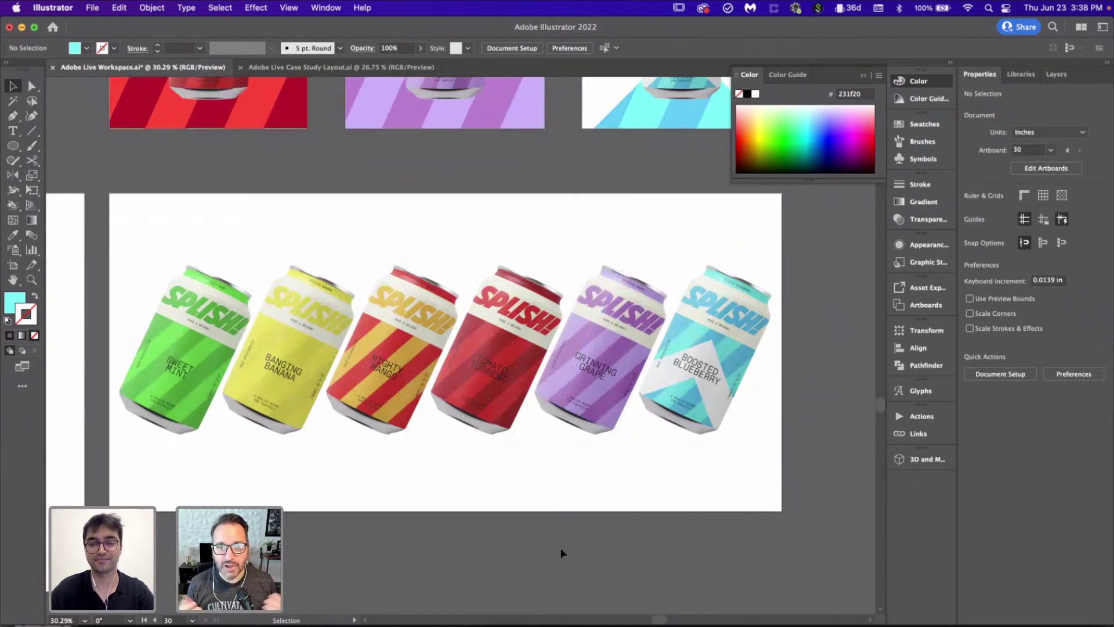
scroll(560, 548, "down", 2)
key("m")
left_click_drag(236, 293, 718, 521)
key("super+shift+bracketleft")
scroll(718, 520, "down", 2)
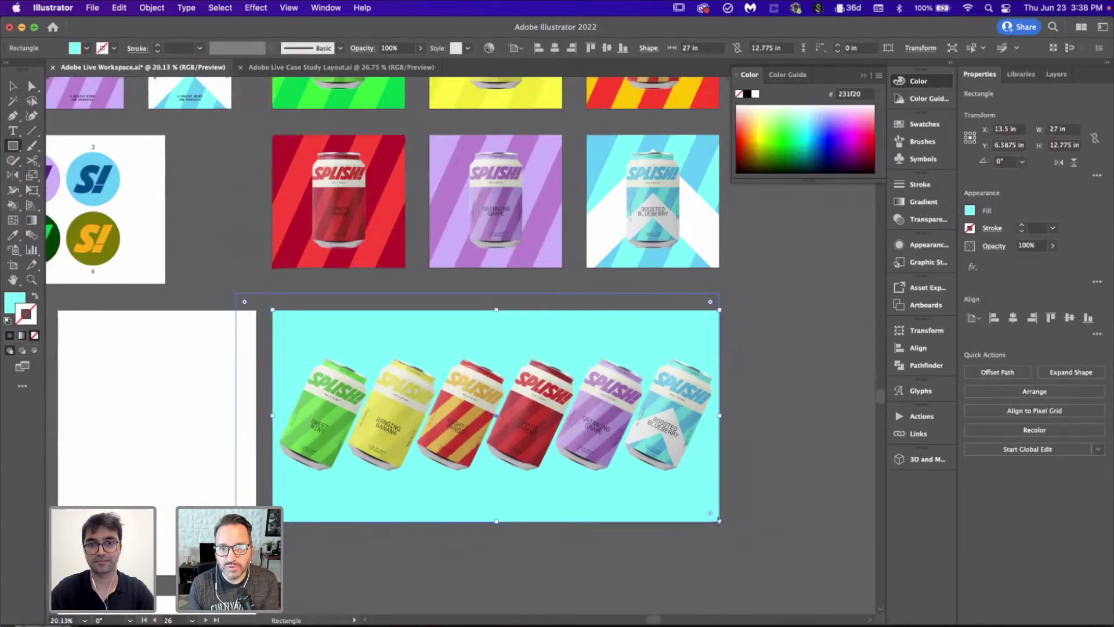
key("i")
scroll(251, 192, "up", 3)
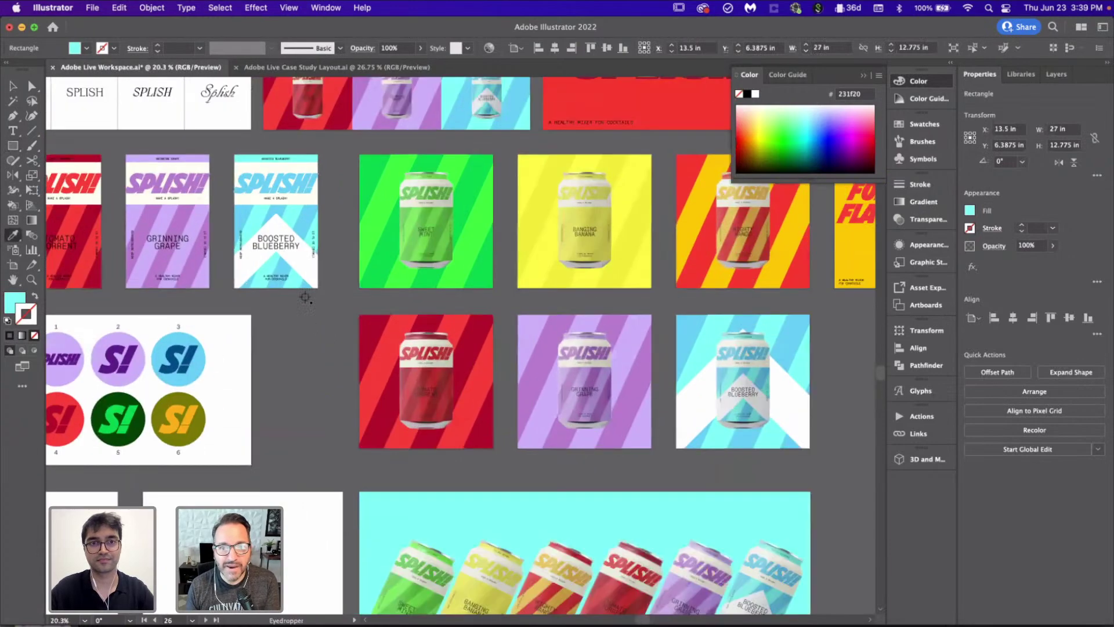
left_click(322, 134)
scroll(381, 271, "down", 3)
scroll(603, 297, "down", 5)
scroll(603, 297, "up", 2)
key("v")
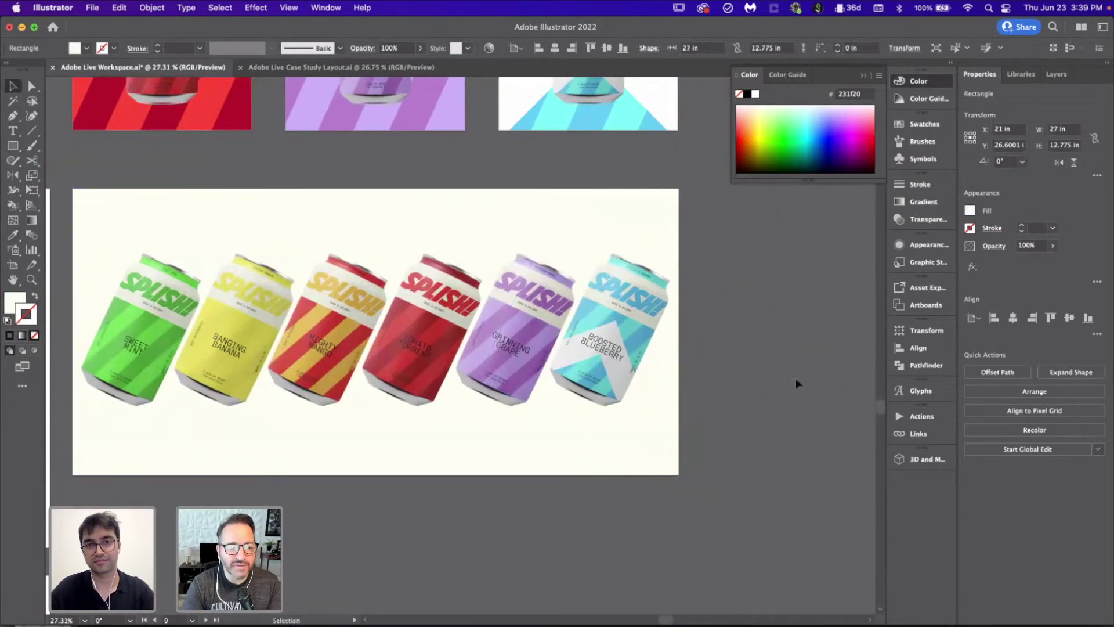
left_click(795, 378)
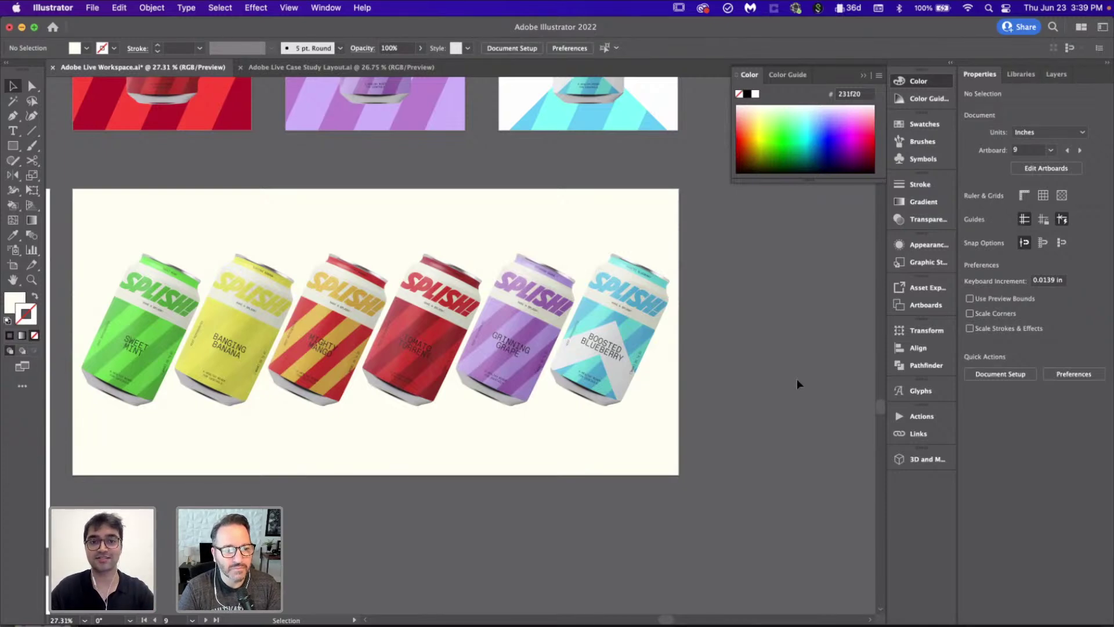
scroll(796, 382, "left", 3)
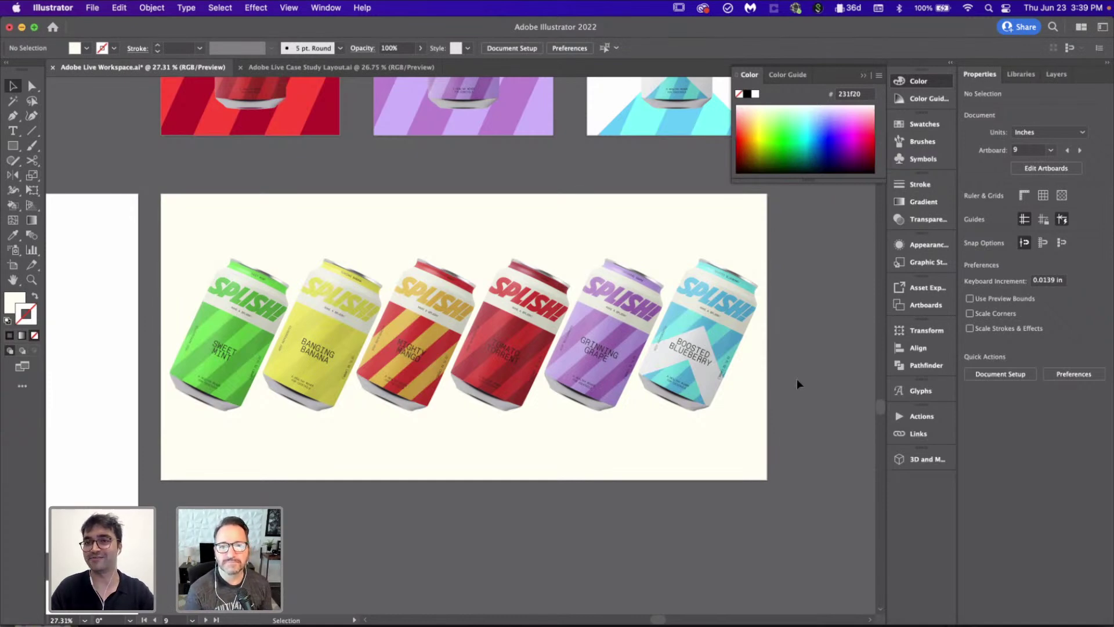
scroll(796, 378, "up", 2)
scroll(796, 379, "left", 1)
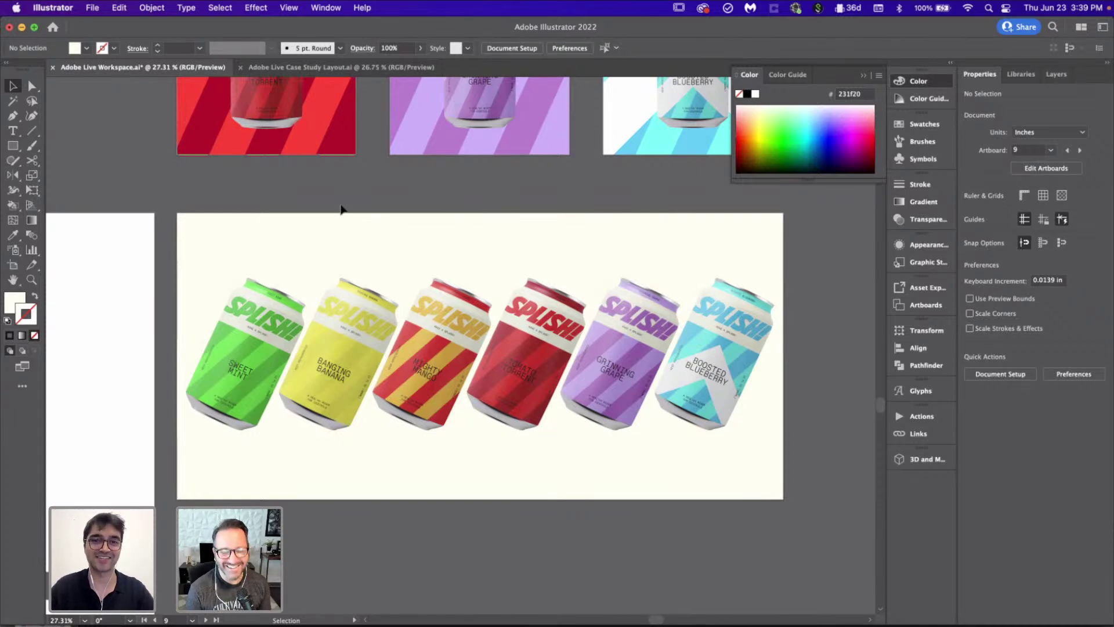
scroll(454, 506, "left", 2)
scroll(453, 506, "up", 2)
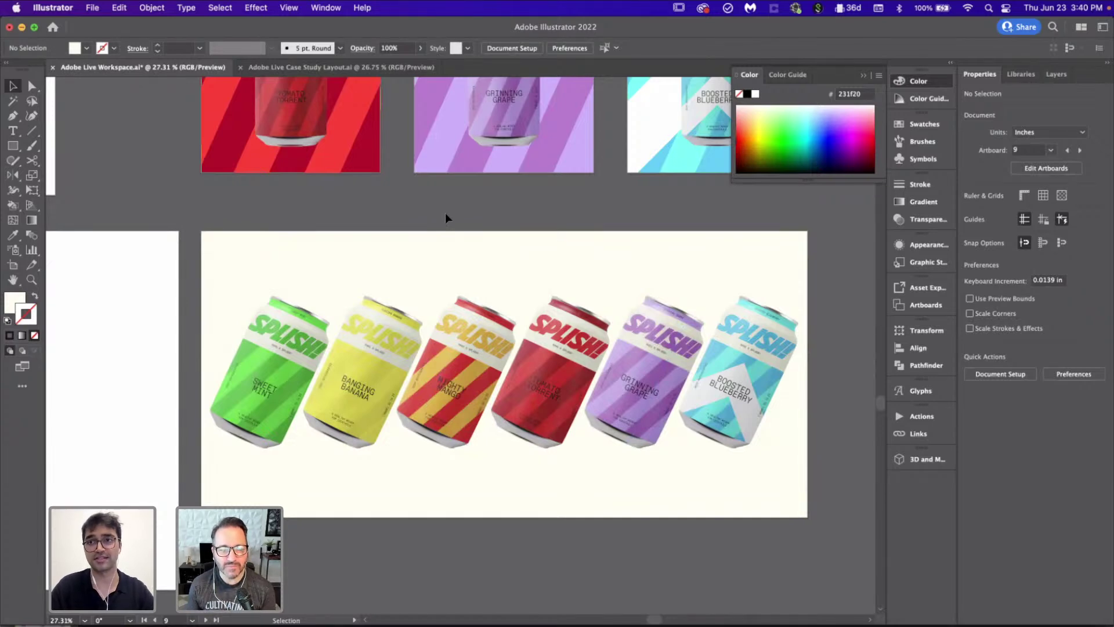
scroll(445, 218, "down", 3)
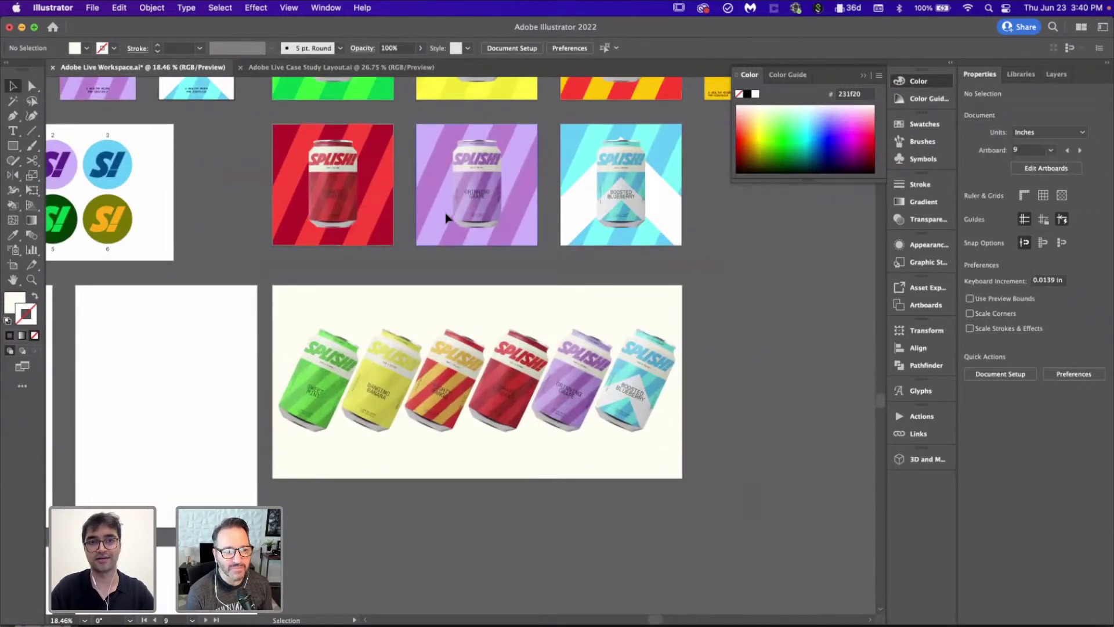
scroll(445, 212, "up", 5)
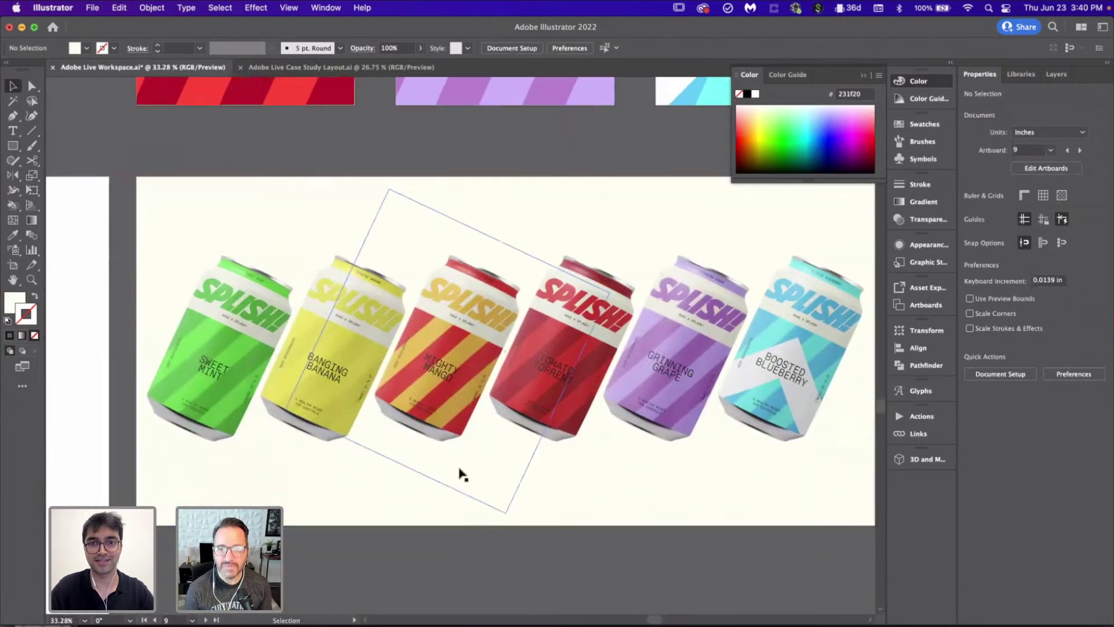
scroll(524, 556, "down", 4)
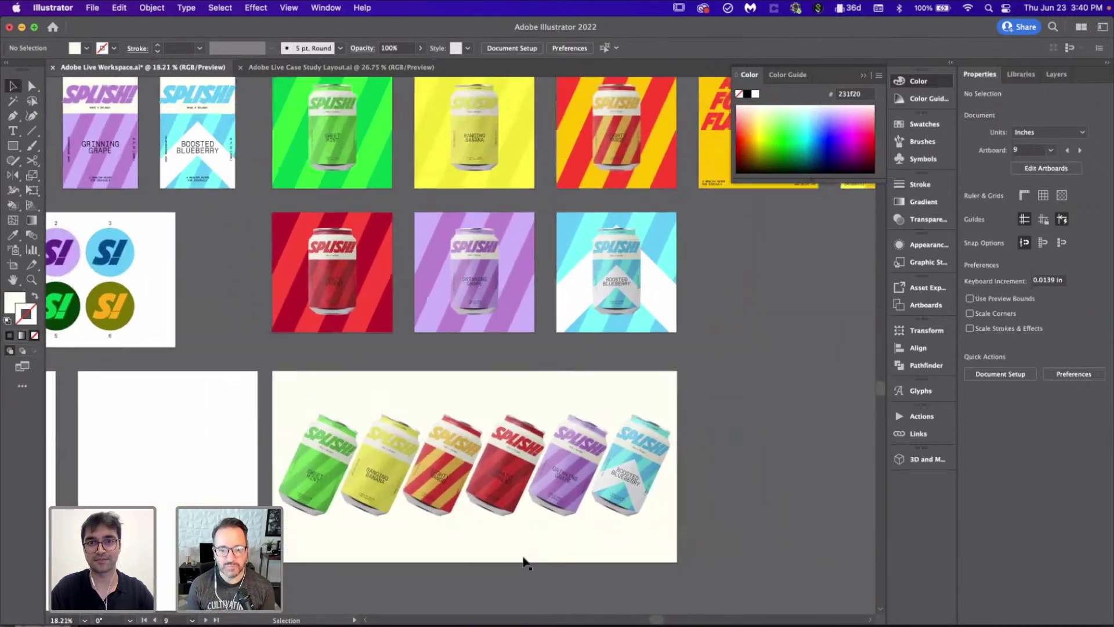
scroll(523, 561, "up", 2)
scroll(515, 532, "down", 3)
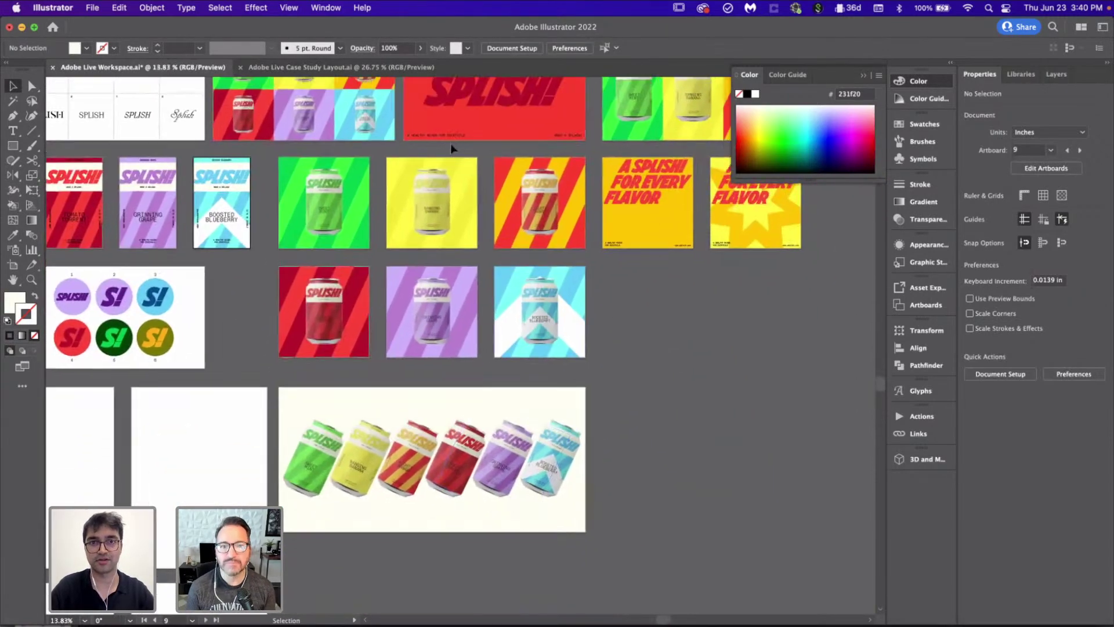
Step: Move the tagline over the cans down to the cans poster's bottom edge
left_click(441, 135)
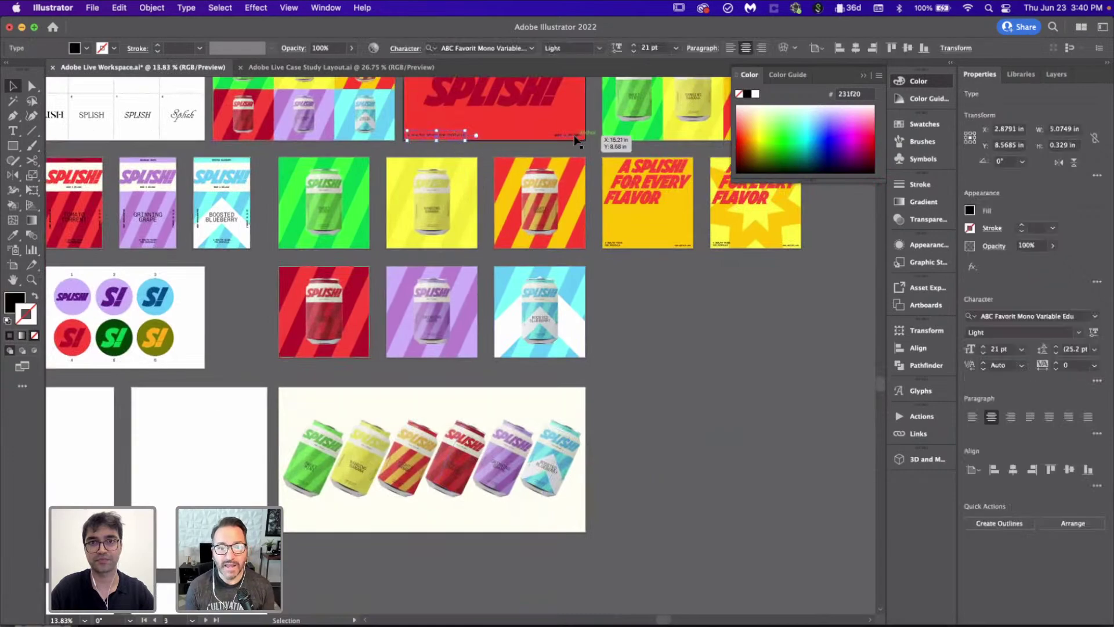
left_click(443, 445)
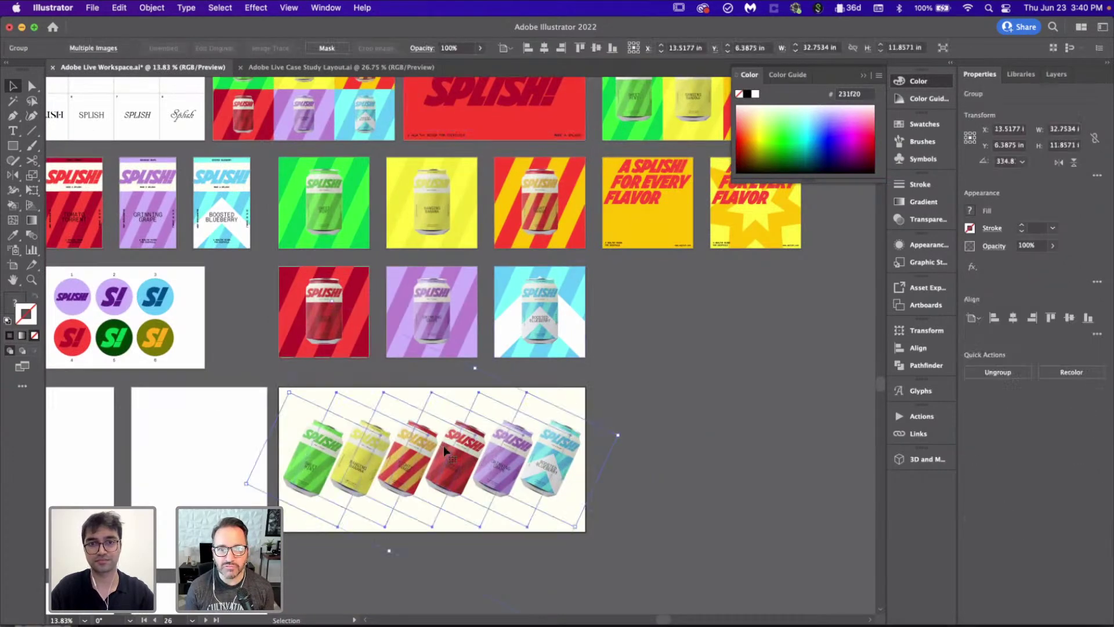
scroll(444, 445, "up", 3)
scroll(444, 445, "down", 3)
left_click(449, 385)
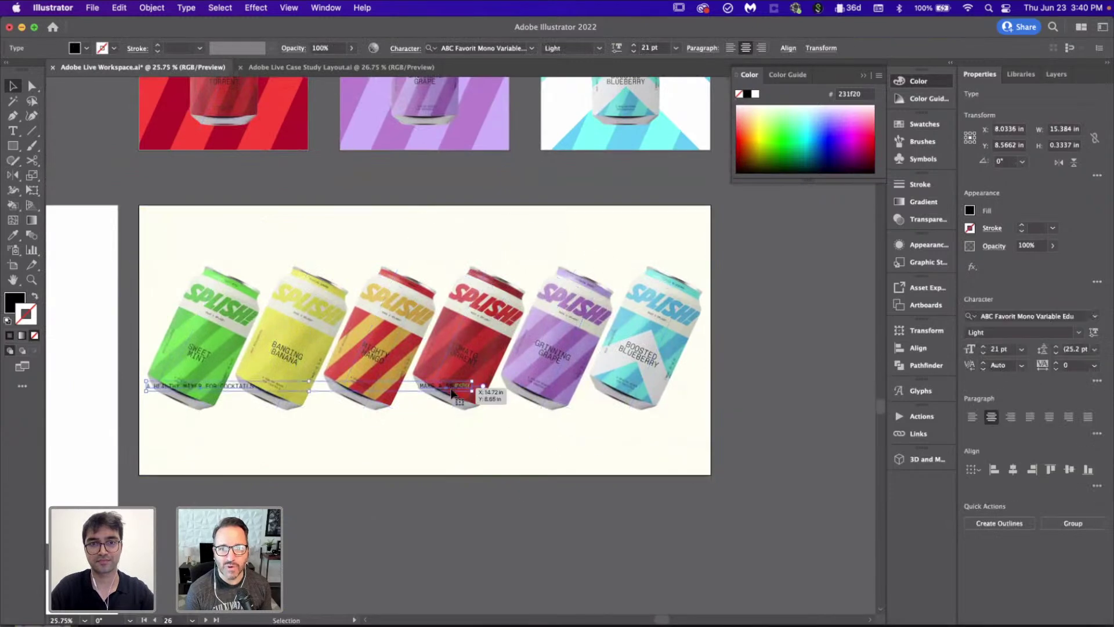
left_click_drag(448, 387, 458, 461)
left_click(469, 521)
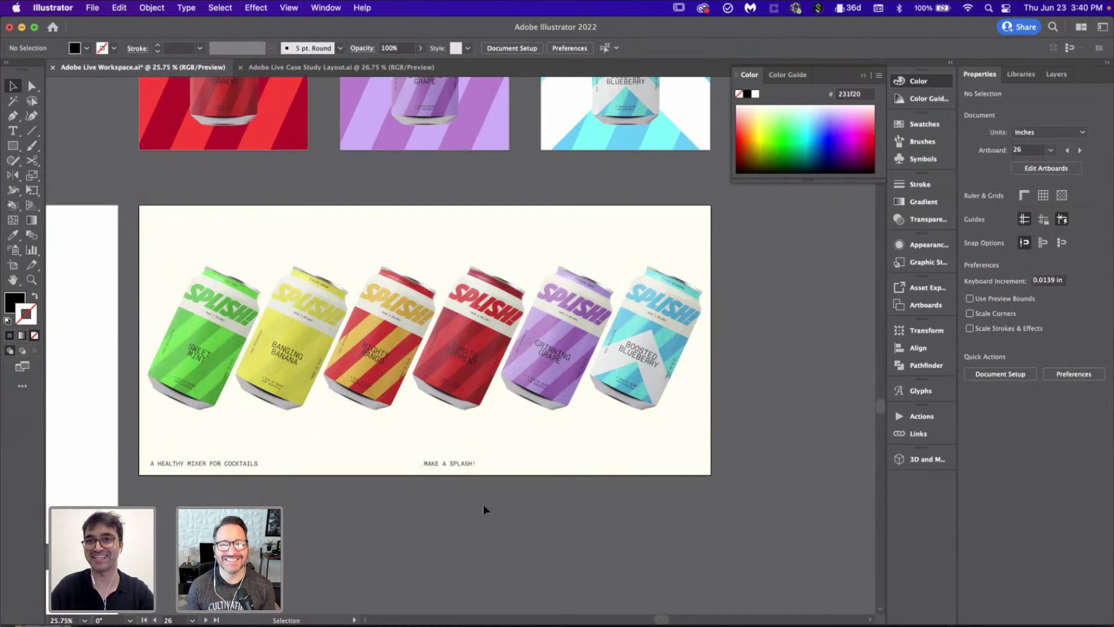
Step: Slide MAKE A SPLASH! along the bottom to the poster's right edge
scroll(483, 508, "up", 3)
left_click(453, 447)
left_click_drag(454, 448, 772, 459)
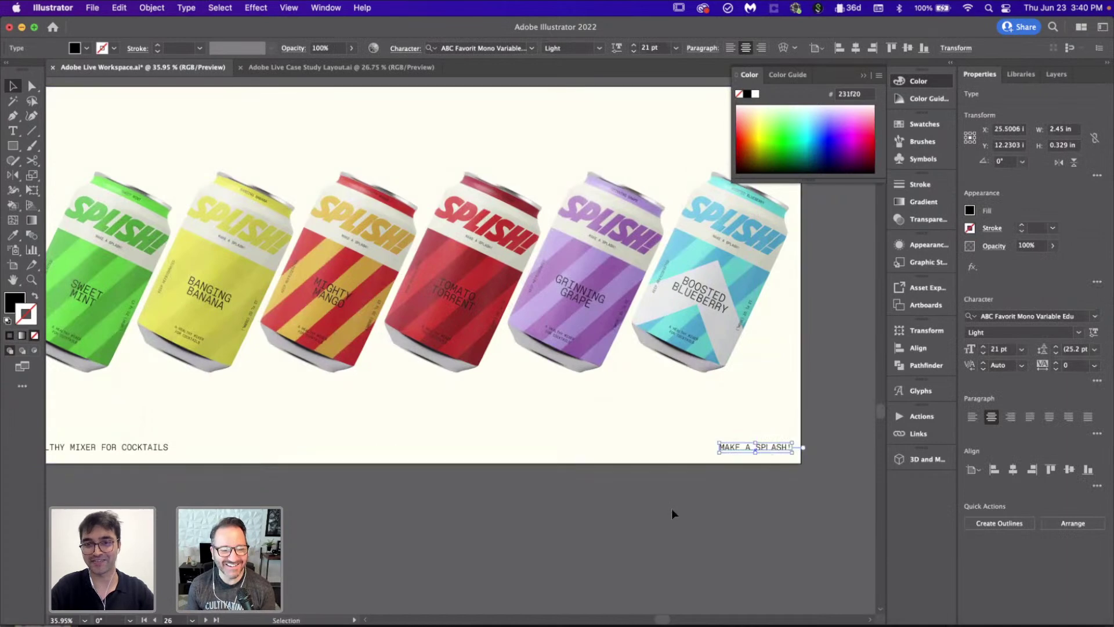
left_click(670, 508)
scroll(671, 509, "down", 3)
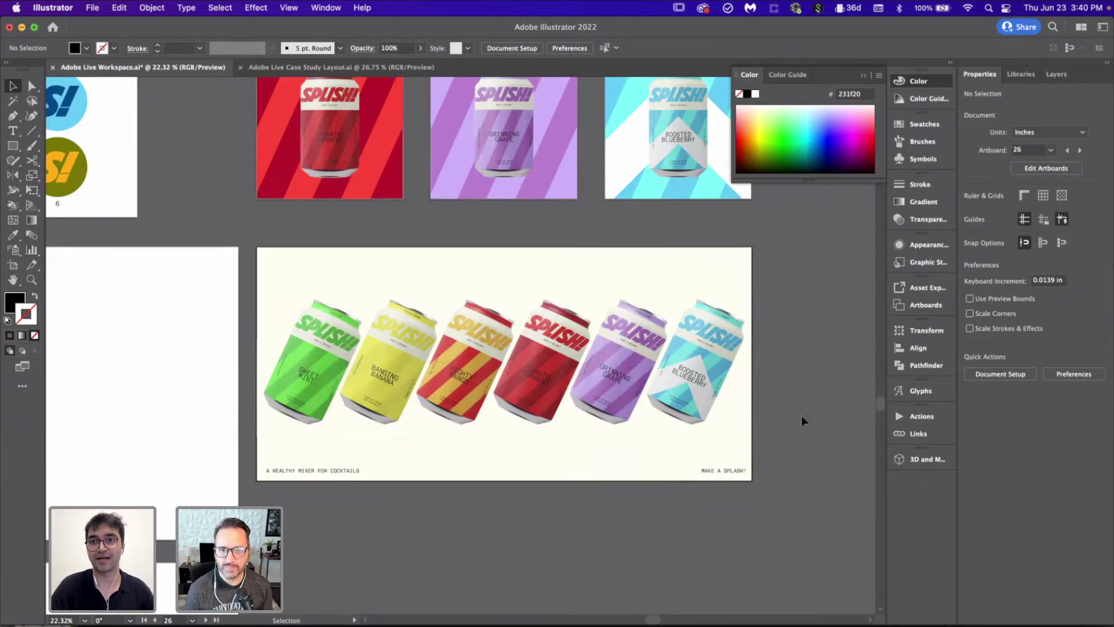
scroll(648, 421, "up", 3)
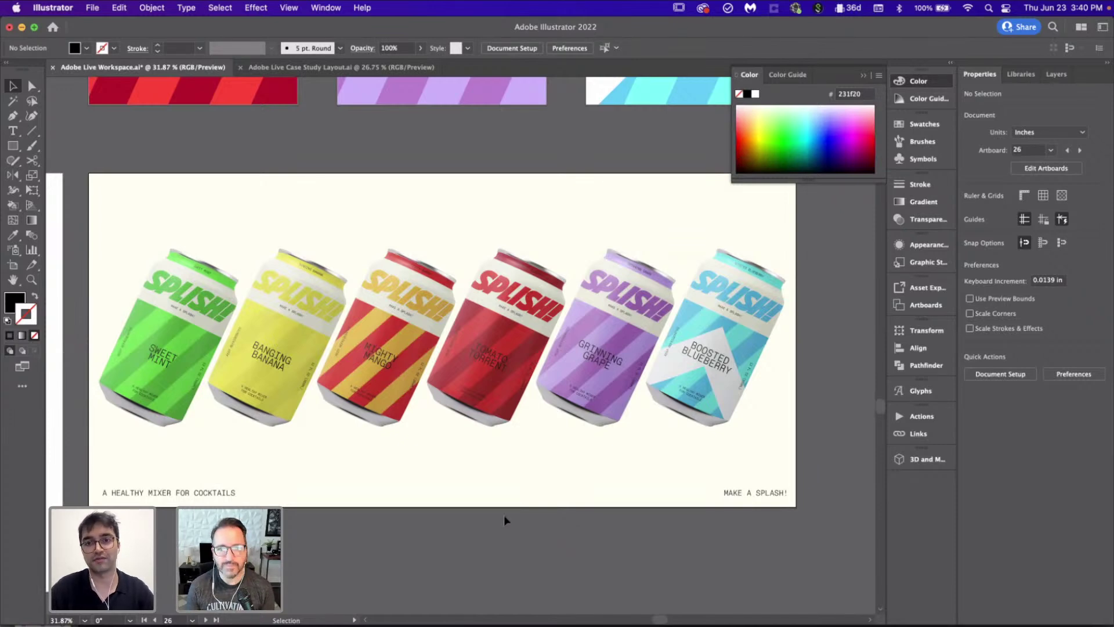
scroll(385, 390, "left", 3)
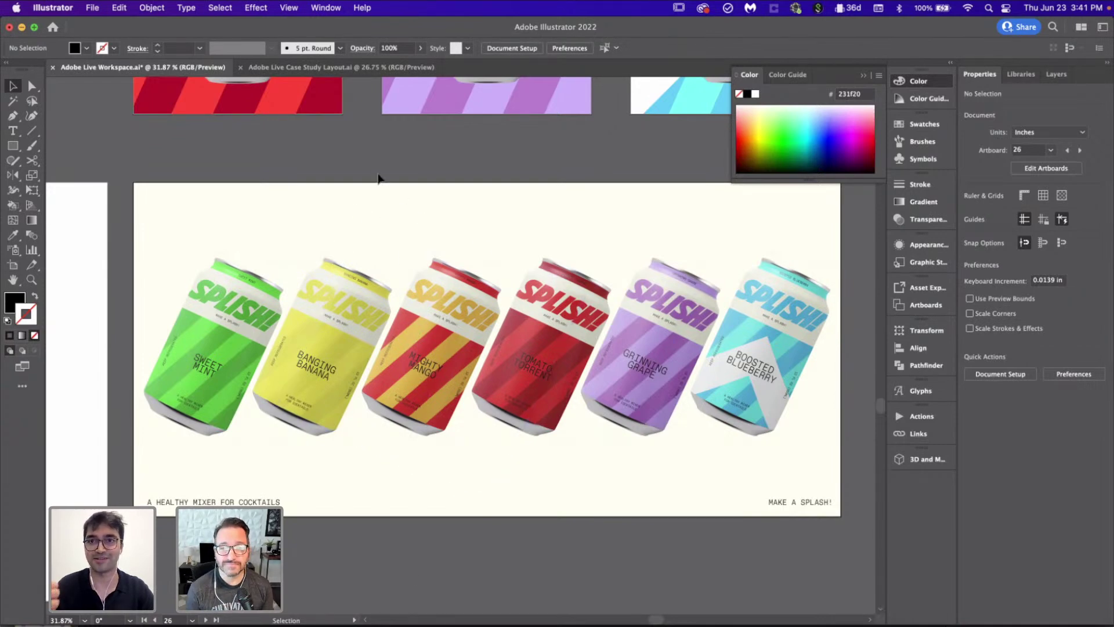
Step: Select and inspect the rotated cans group on the poster
left_click(739, 300)
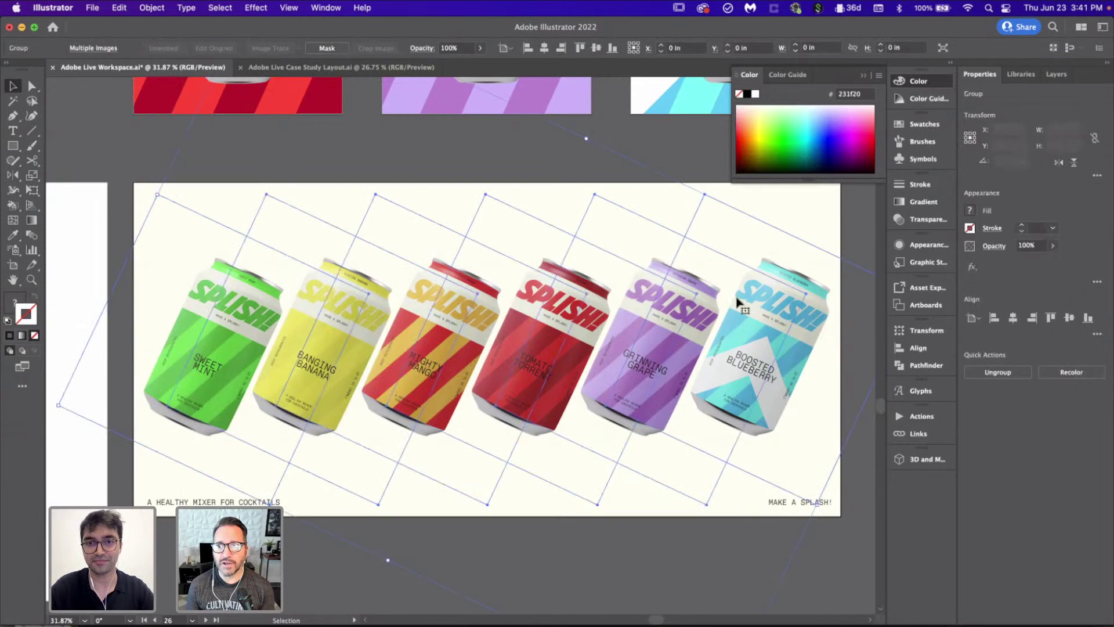
scroll(737, 302, "right", 1)
scroll(738, 300, "down", 2)
left_click(840, 534)
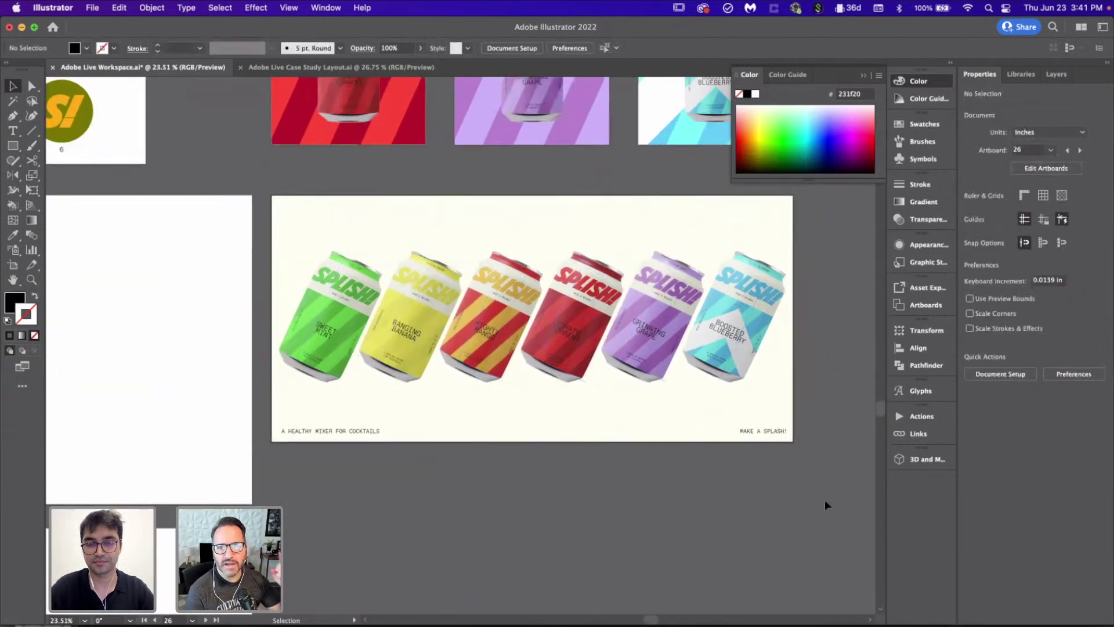
scroll(830, 517, "right", 1)
scroll(824, 499, "up", 1)
scroll(823, 499, "right", 1)
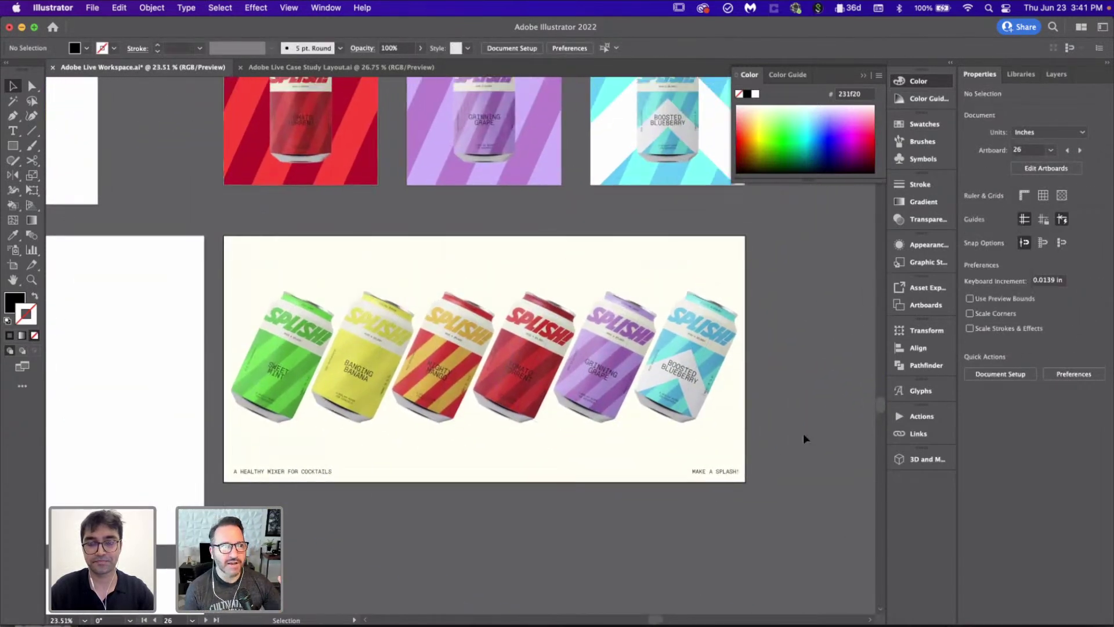
scroll(745, 426, "down", 4)
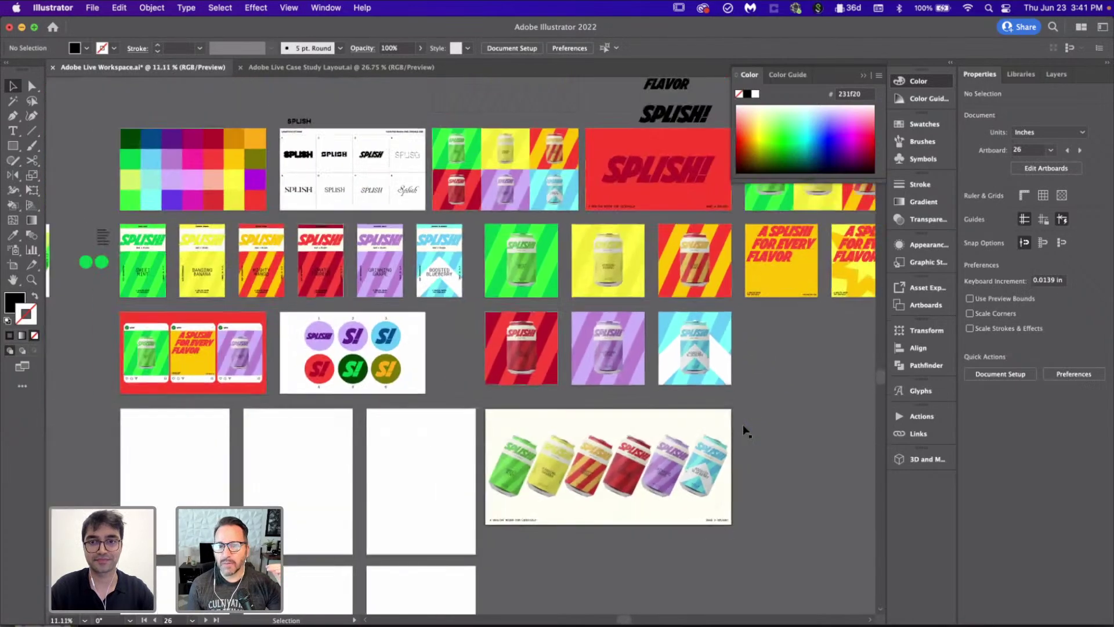
scroll(742, 424, "right", 6)
scroll(743, 424, "up", 2)
Step: Copy the SPLISH! lettering onto the cans poster and eyedrop a black fill
left_click(492, 204)
left_click_drag(493, 204, 434, 473)
scroll(437, 473, "left", 5)
scroll(436, 474, "down", 2)
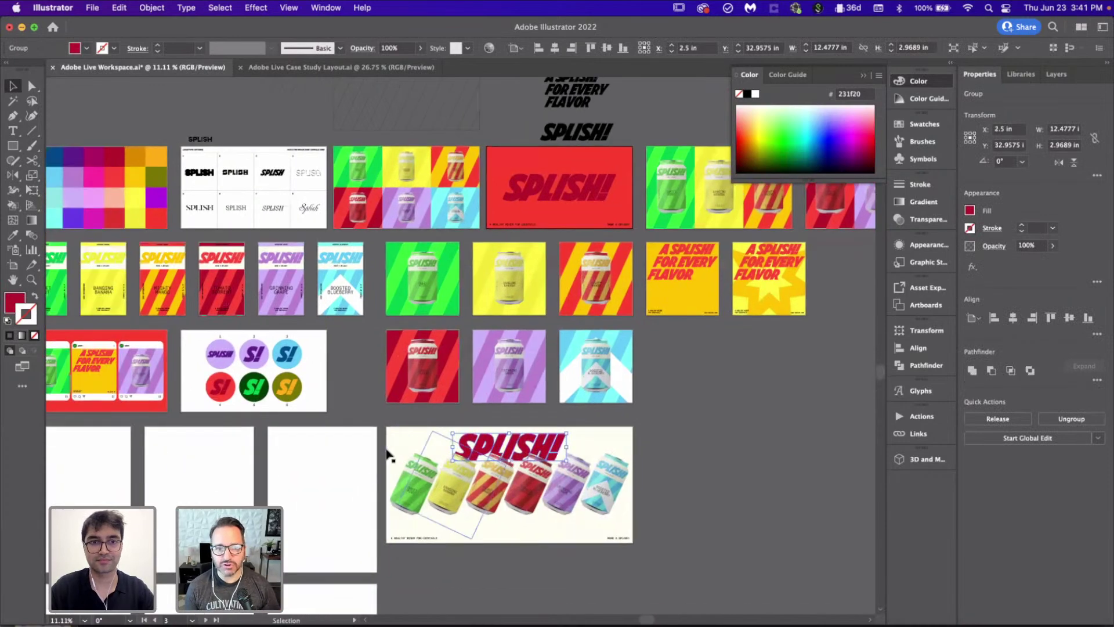
key("i")
left_click(198, 171)
key("v")
Step: Scale the black SPLISH! up across the poster and place it above the cans
scroll(559, 427, "up", 5)
scroll(560, 427, "down", 3)
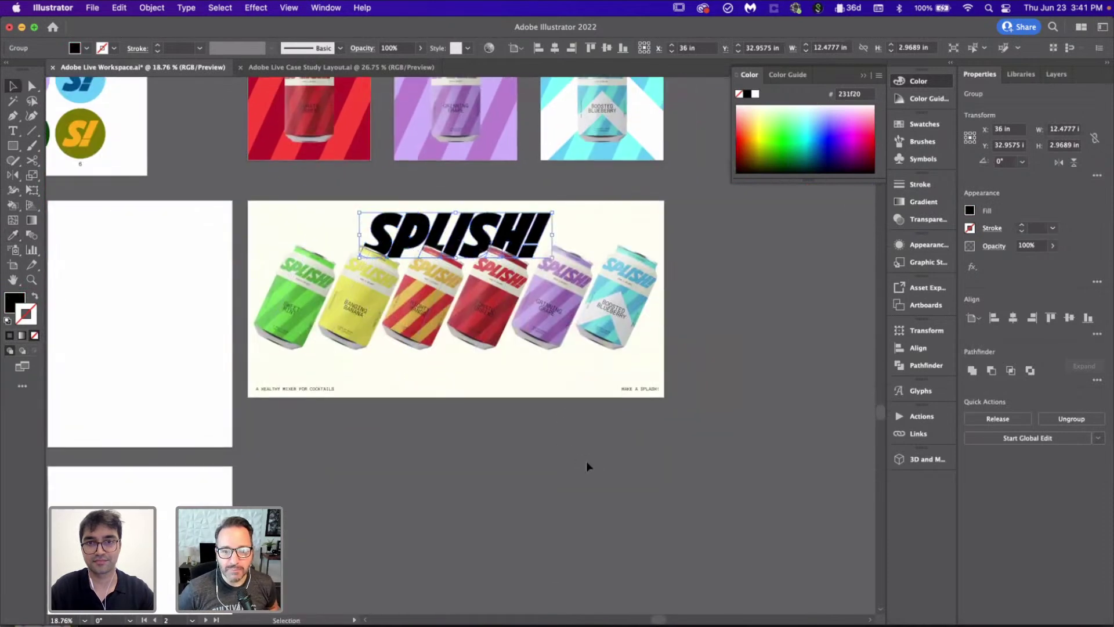
scroll(566, 390, "up", 2)
left_click_drag(560, 300, 690, 329)
left_click_drag(630, 229, 626, 253)
left_click(749, 350)
Step: Move the cans image 2 inches down on the poster
left_click_drag(667, 357, 664, 386)
left_click(768, 377)
scroll(769, 378, "down", 3)
scroll(769, 382, "up", 3)
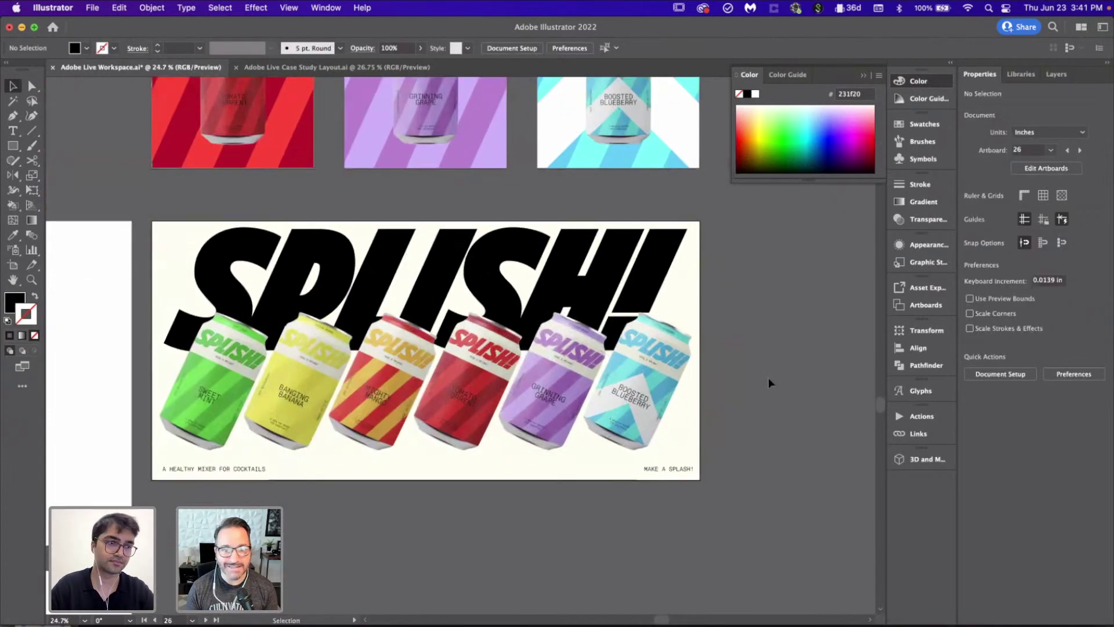
scroll(768, 380, "up", 3)
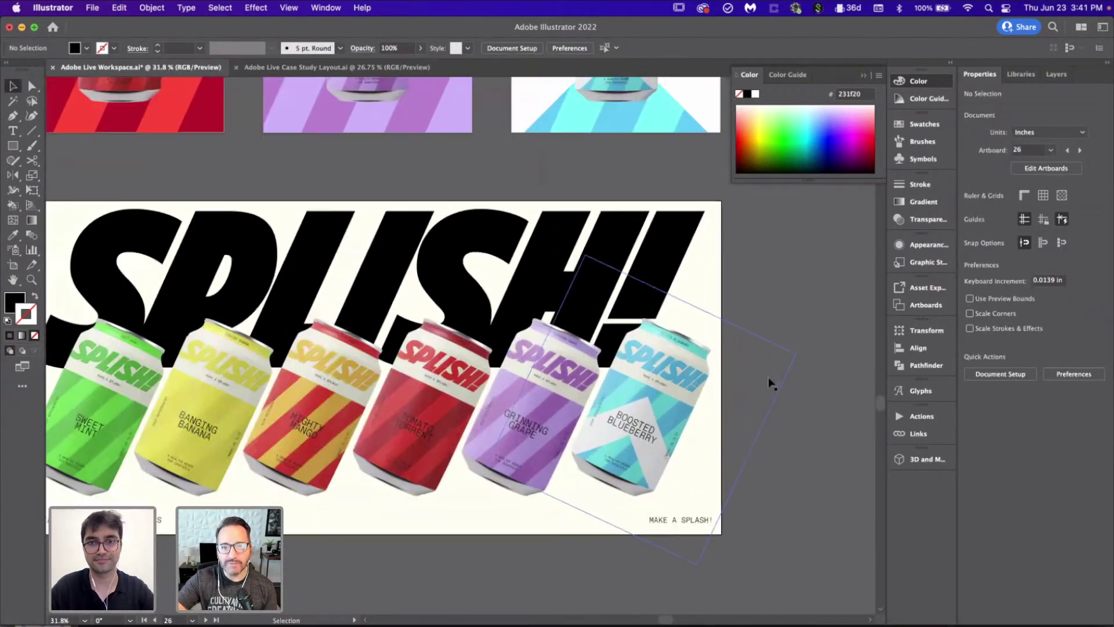
Step: Delete the SPLISH! headline, centre the cans vertically and enlarge them to 32.91 × 11.91 in
left_click(659, 261)
key("Delete")
left_click(659, 349)
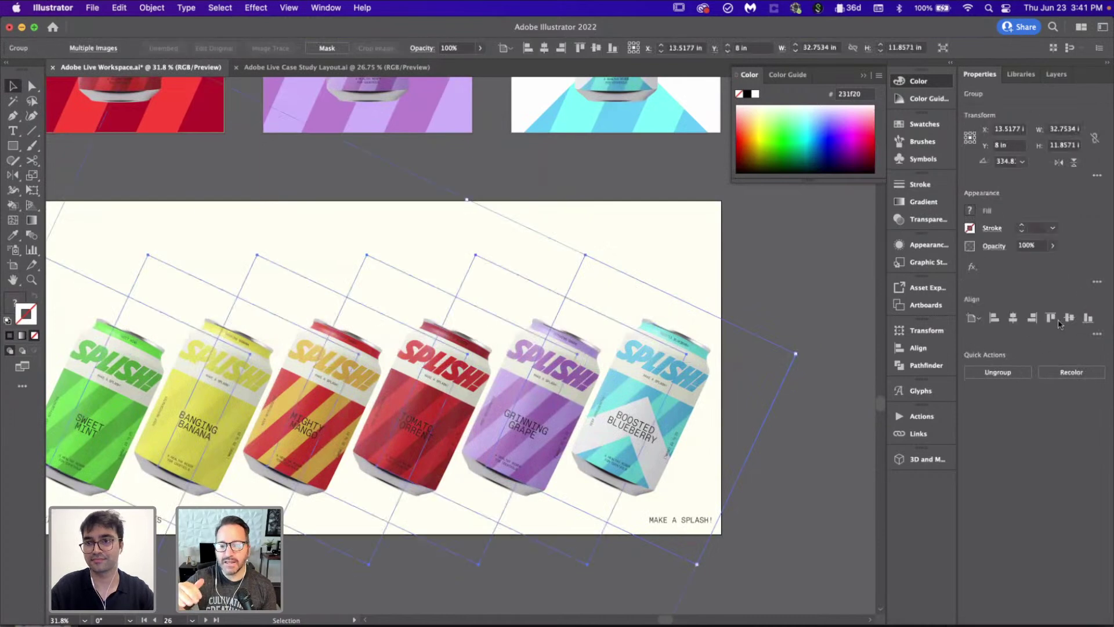
left_click(1070, 317)
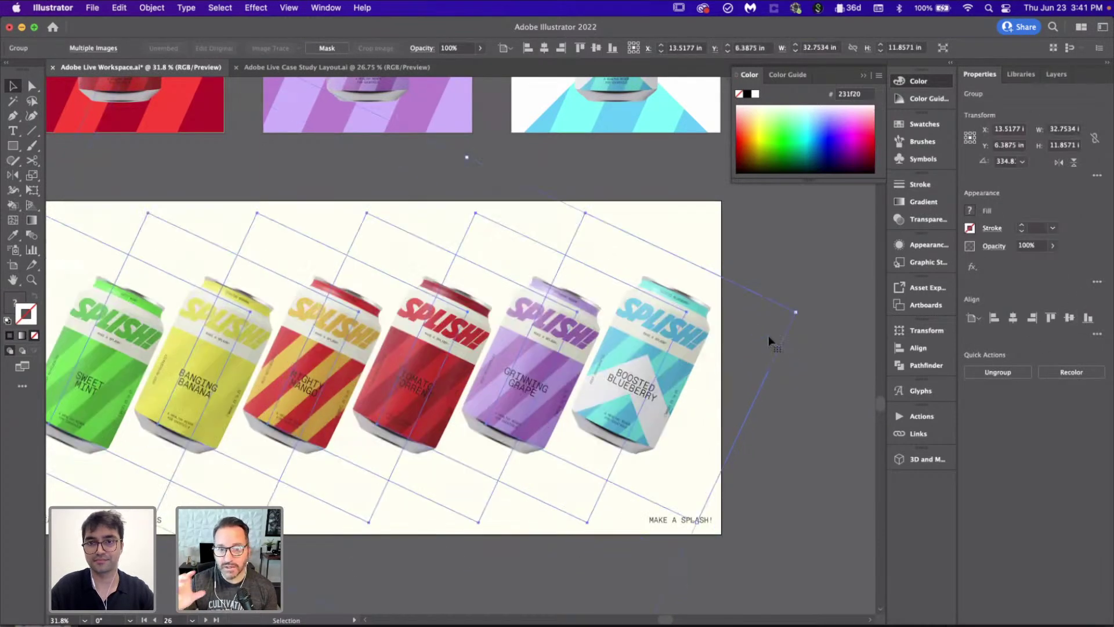
scroll(768, 335, "down", 3)
mouse_move(639, 547)
left_mouse_down()
mouse_move(647, 556)
mouse_move(642, 548)
left_mouse_up()
left_click(730, 503)
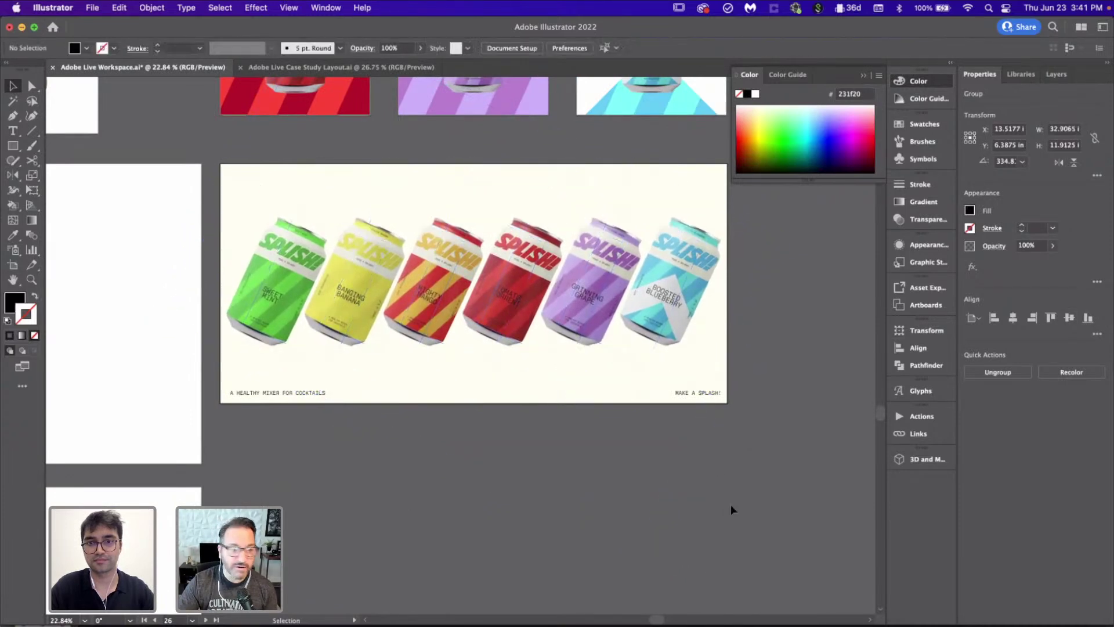
scroll(731, 273, "up", 3)
scroll(731, 276, "down", 2)
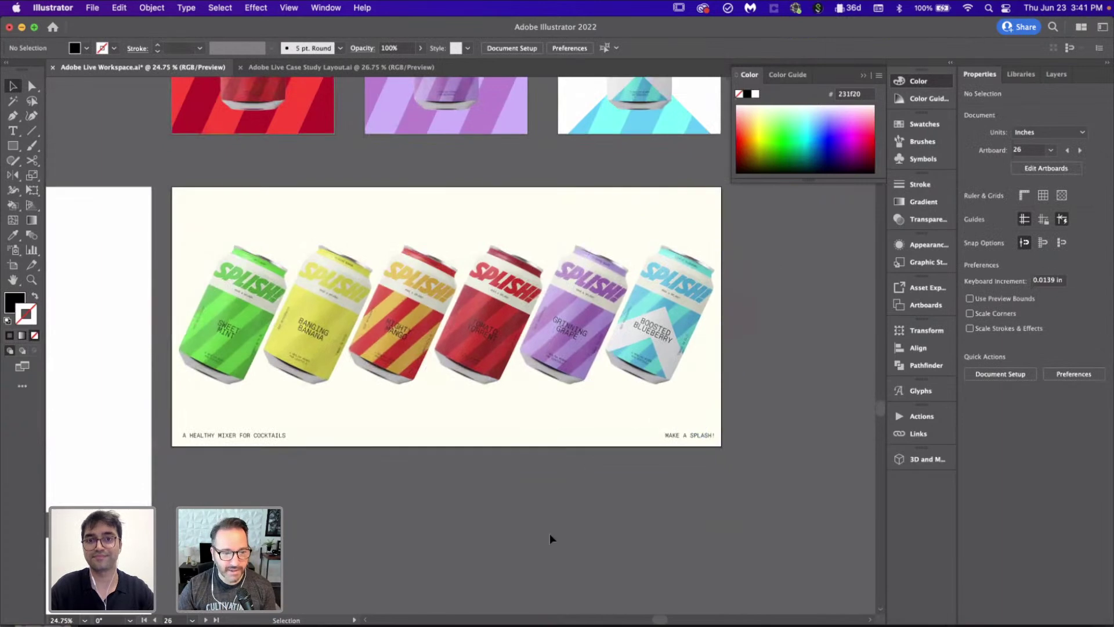
scroll(545, 528, "up", 2)
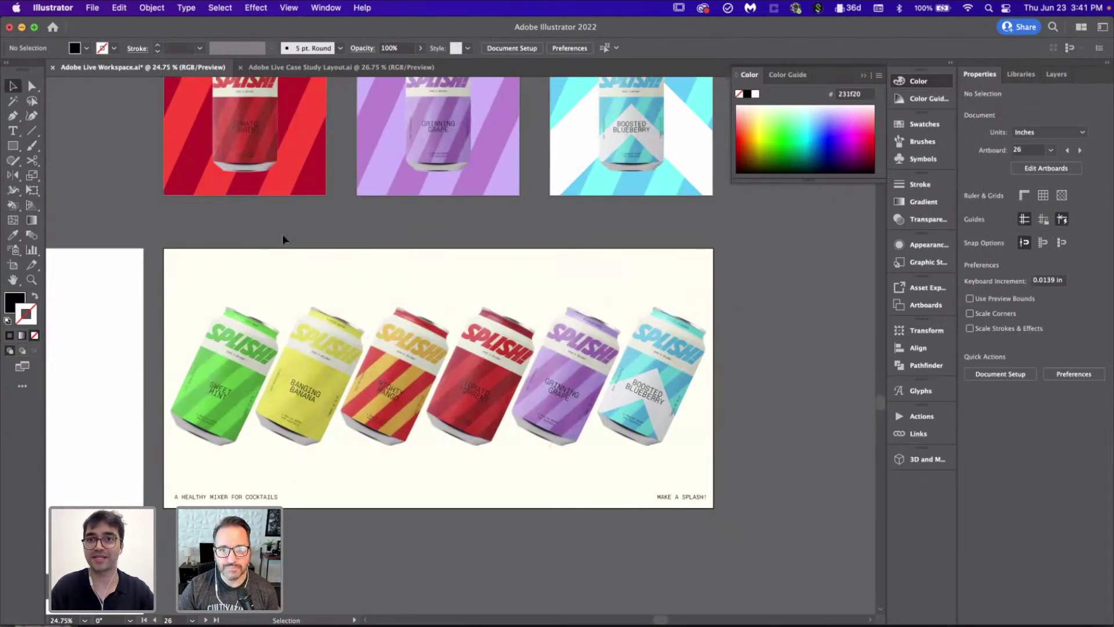
scroll(253, 442, "left", 3)
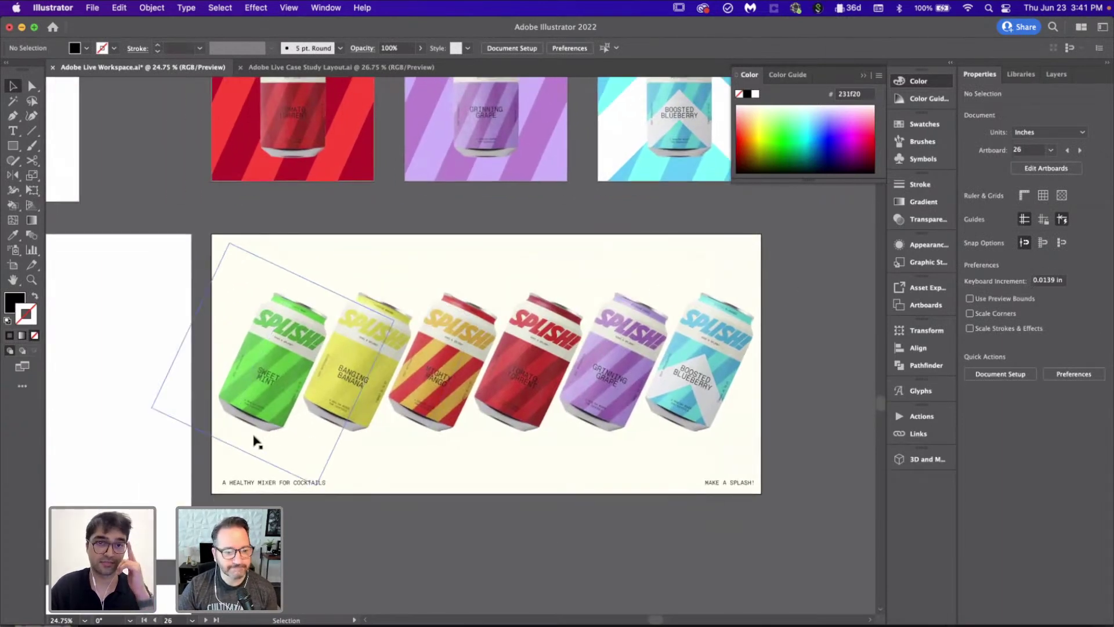
left_click(169, 368)
left_click(214, 380)
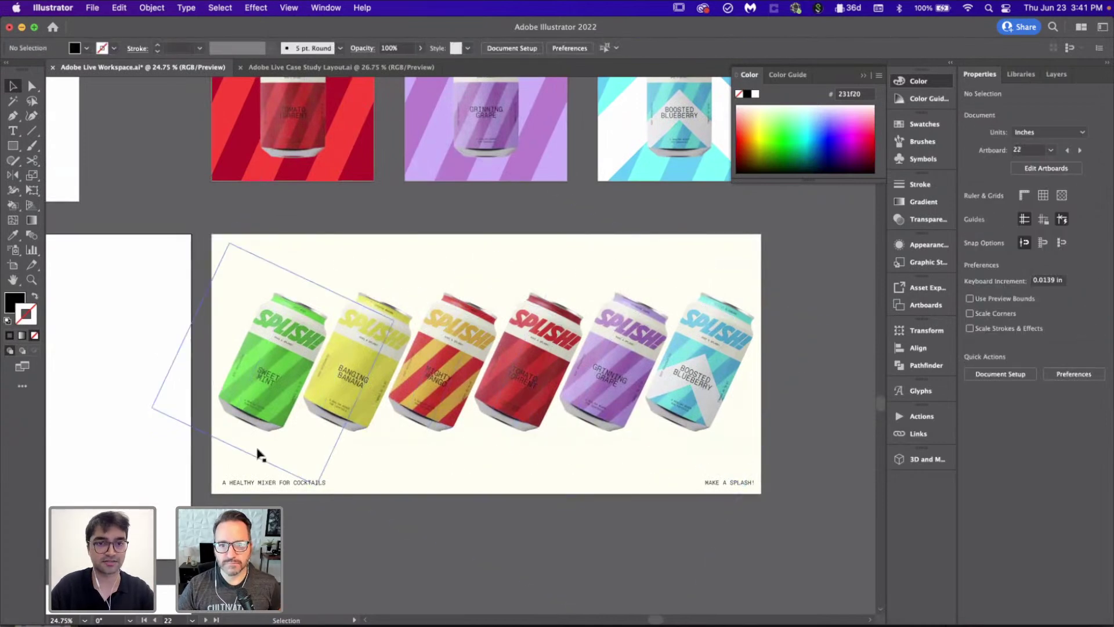
scroll(260, 454, "up", 3)
left_click(298, 522)
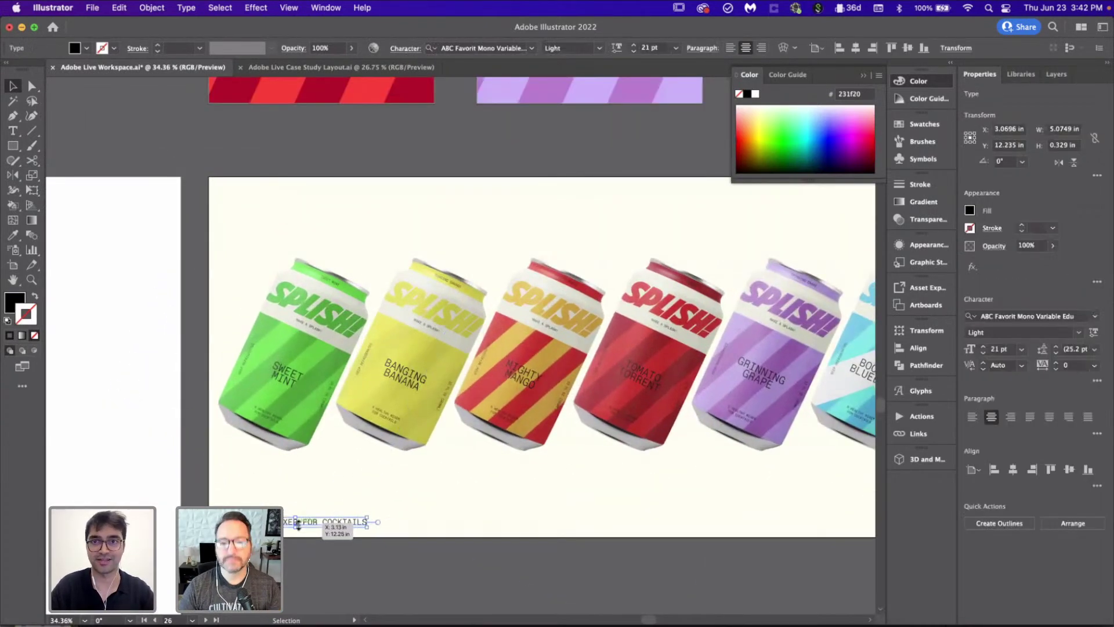
left_click(94, 342)
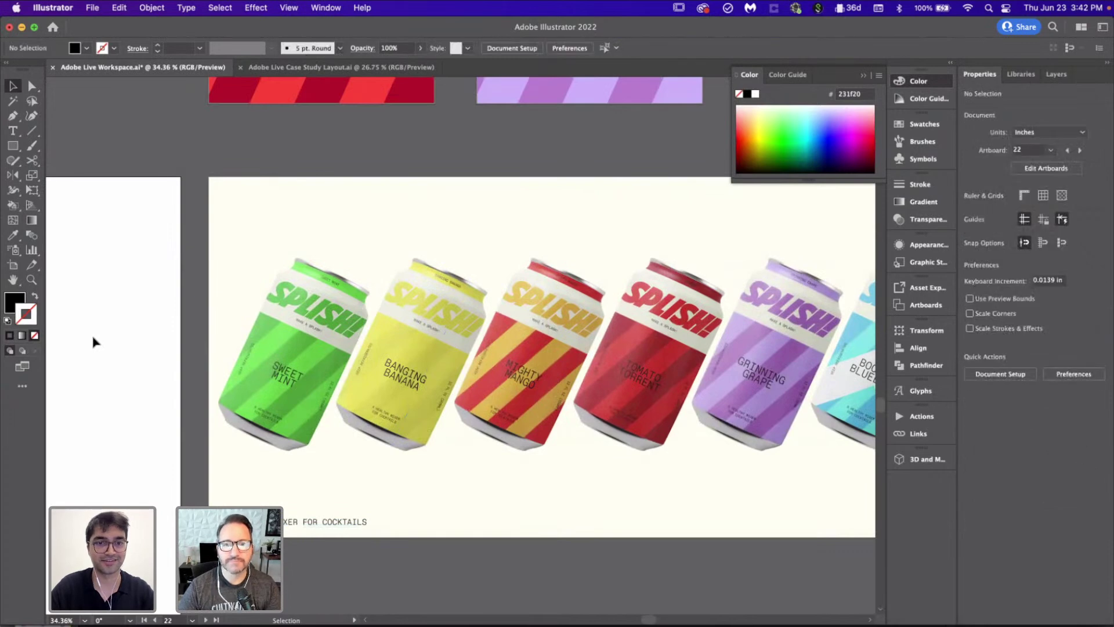
scroll(94, 341, "down", 2)
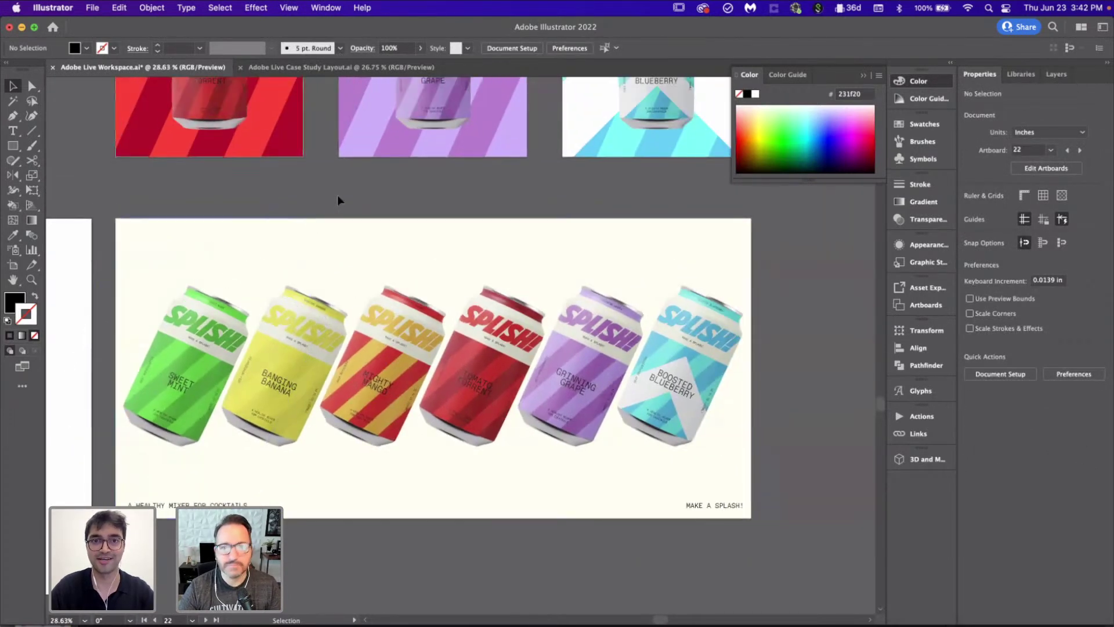
scroll(338, 200, "up", 2)
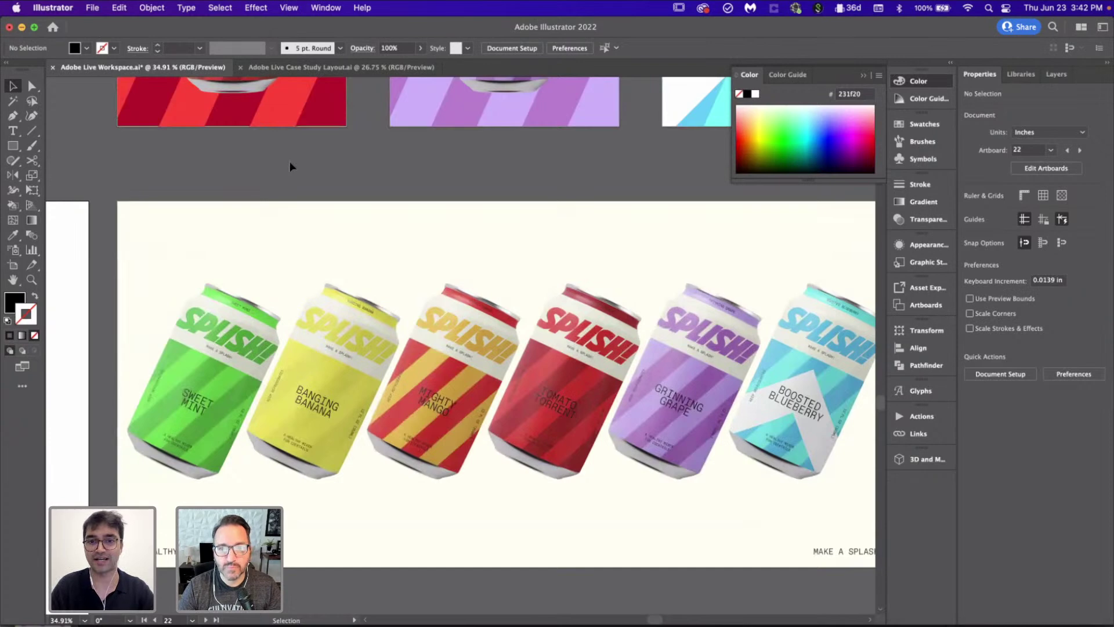
left_click(284, 552)
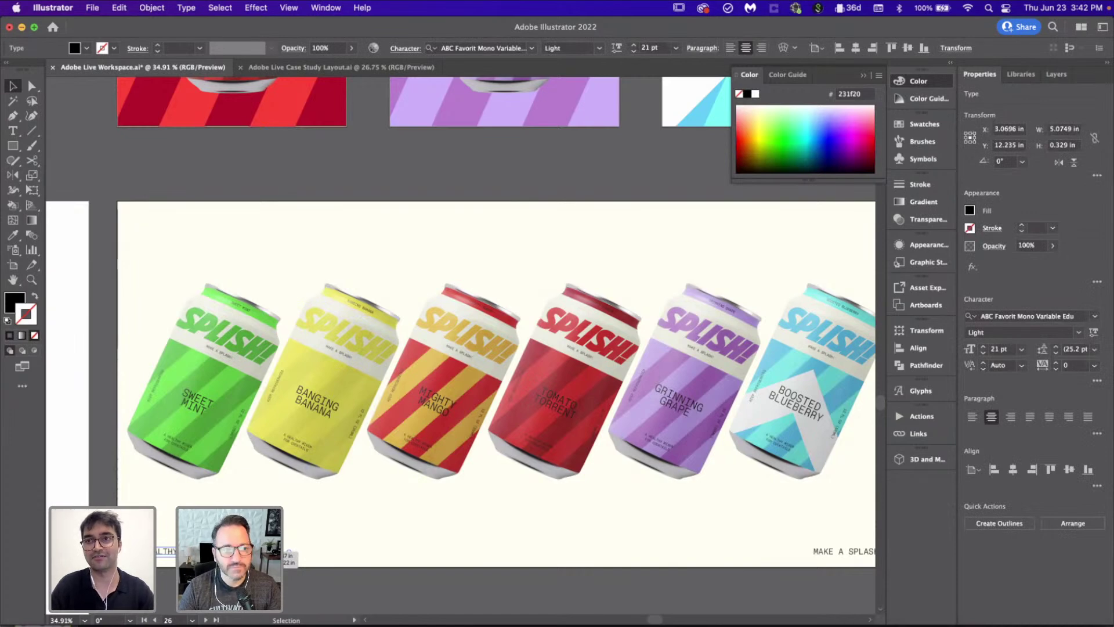
left_click(316, 167)
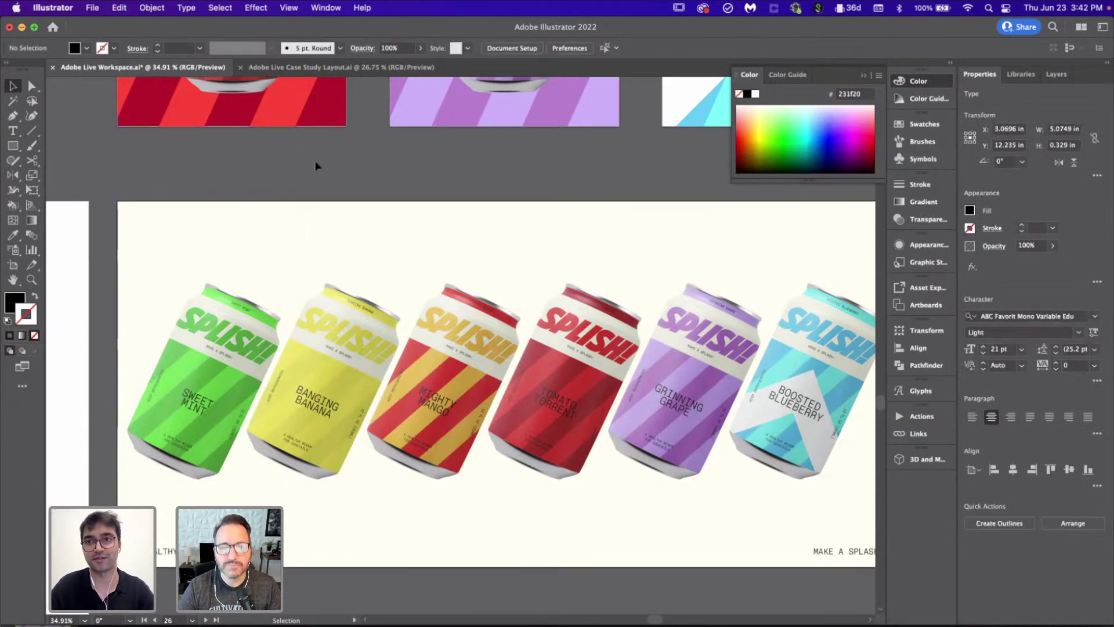
Step: Copy the bottom-left tagline up to the poster's top and nudge it slightly higher
left_click(286, 551)
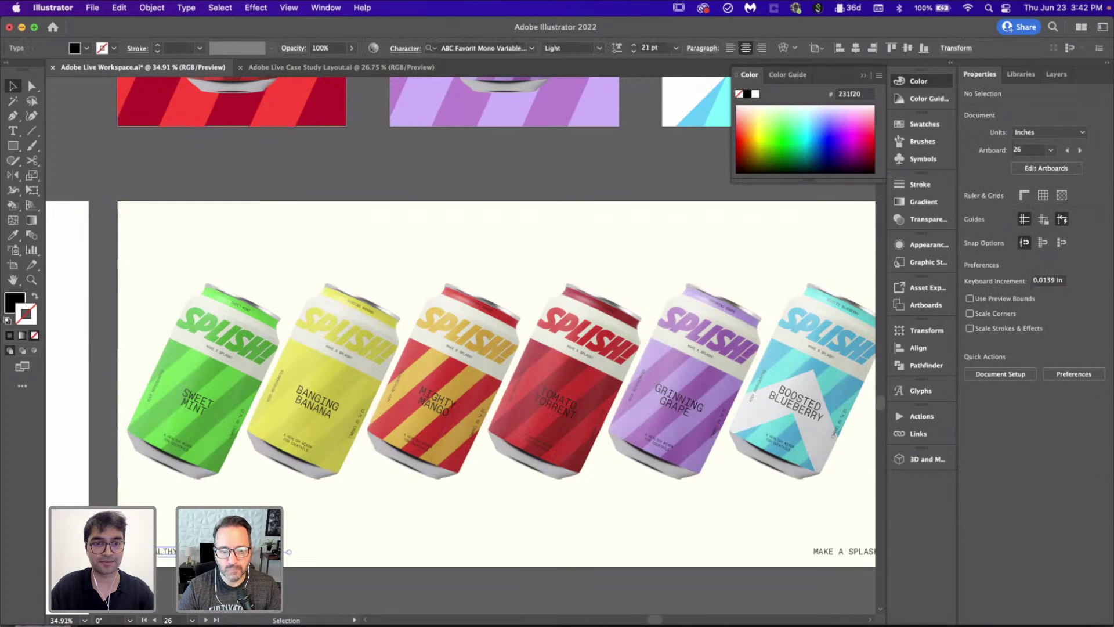
mouse_move(215, 556)
left_mouse_down()
mouse_move(215, 212)
mouse_move(216, 222)
left_mouse_up()
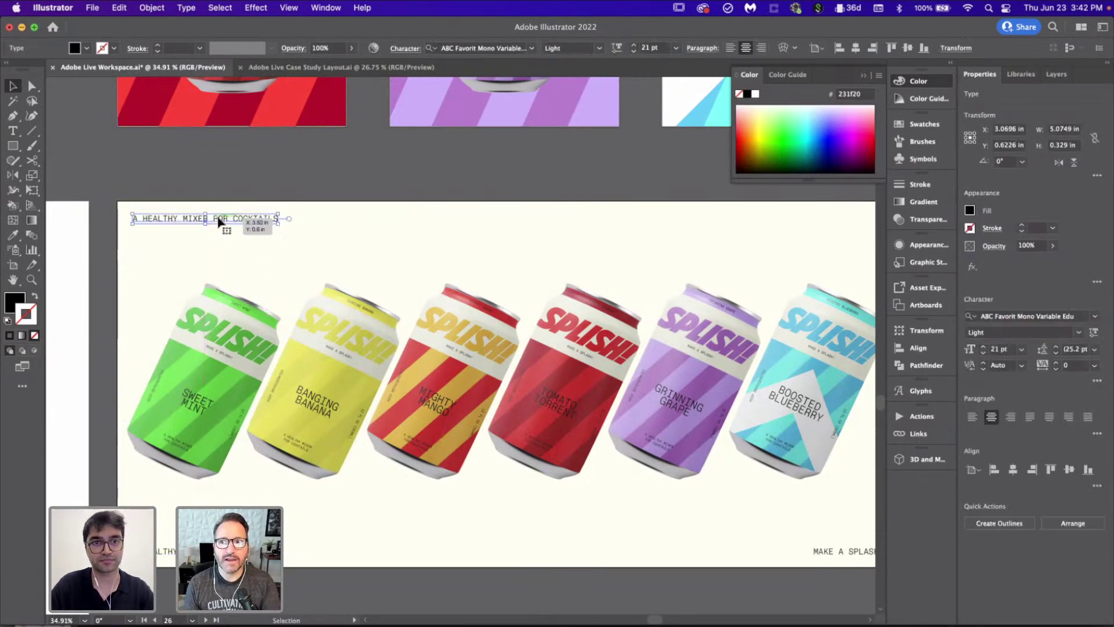
key("Up")
key("Up")
key("Up")
key("Up")
key("Up")
scroll(217, 223, "down", 3)
scroll(217, 222, "up", 10)
scroll(218, 223, "right", 4)
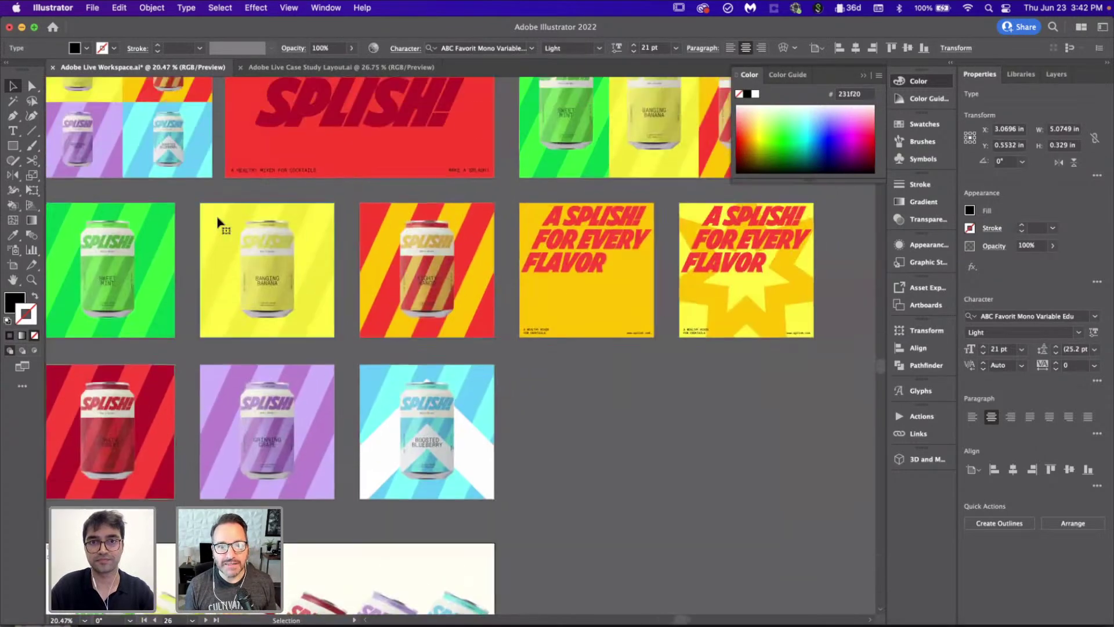
scroll(218, 222, "right", 3)
scroll(566, 341, "up", 5)
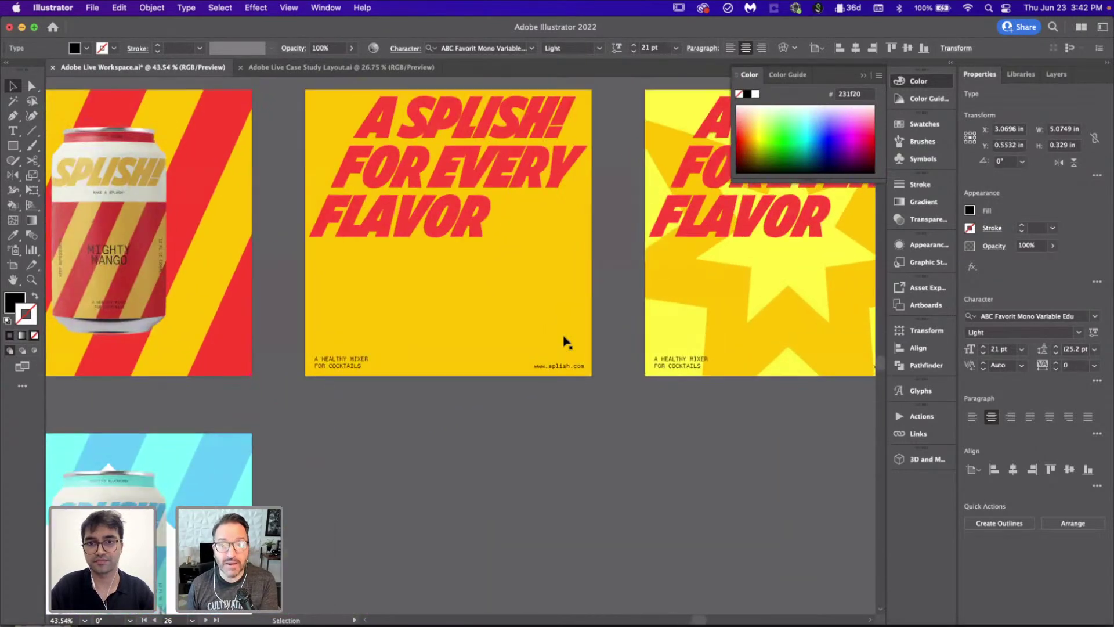
scroll(567, 340, "down", 5)
scroll(168, 507, "left", 4)
scroll(435, 423, "left", 3)
scroll(435, 423, "up", 5)
scroll(435, 424, "down", 4)
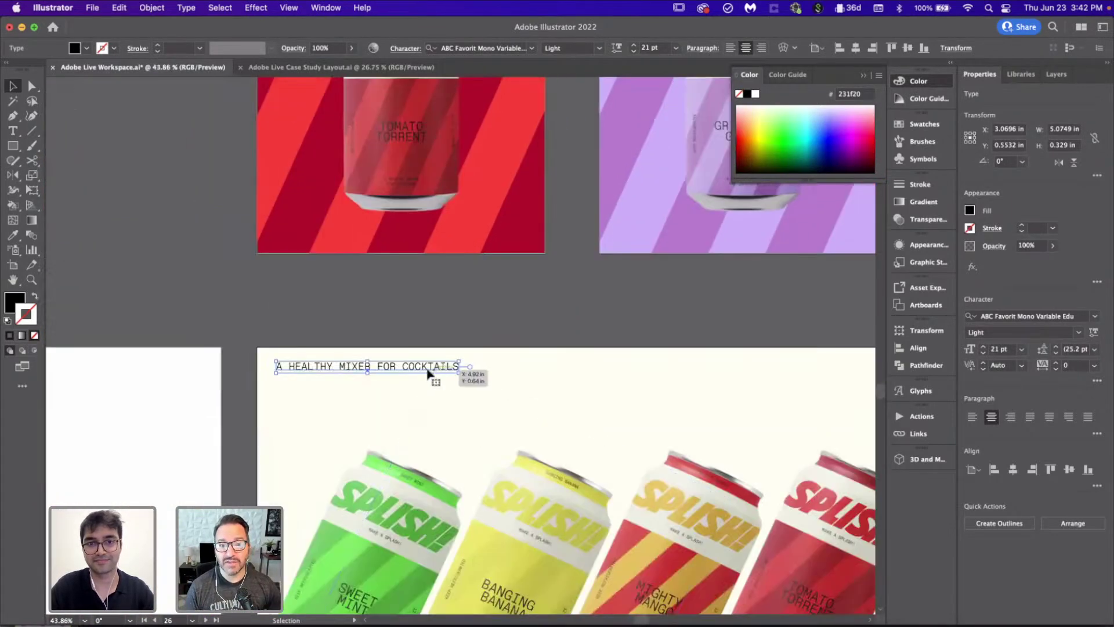
triple_click(426, 371)
type("WW")
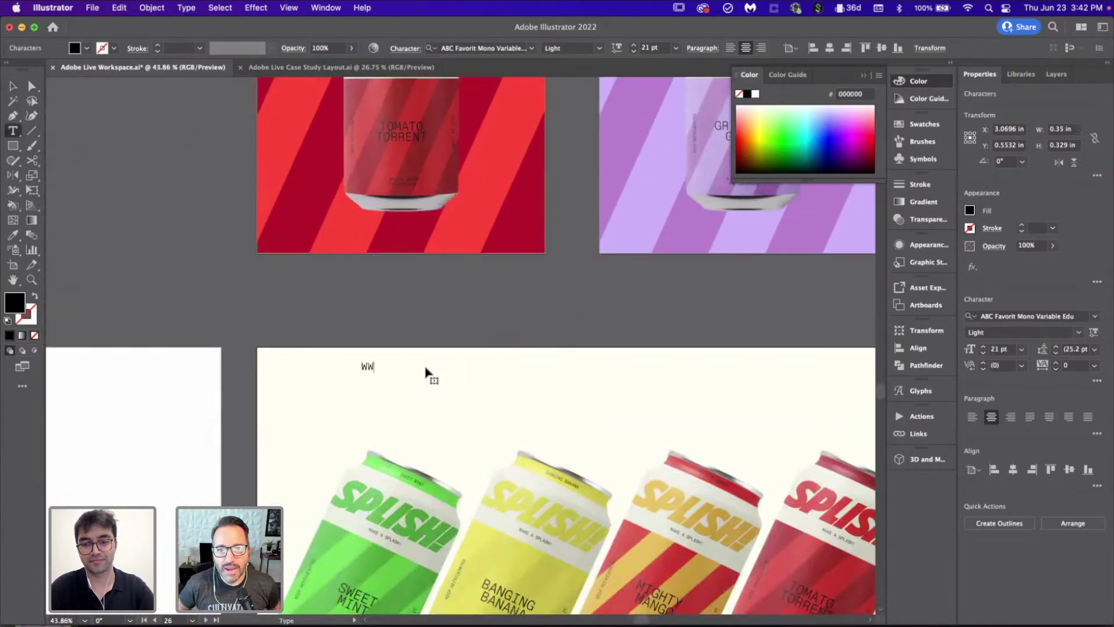
type("W.SPLISH.CP")
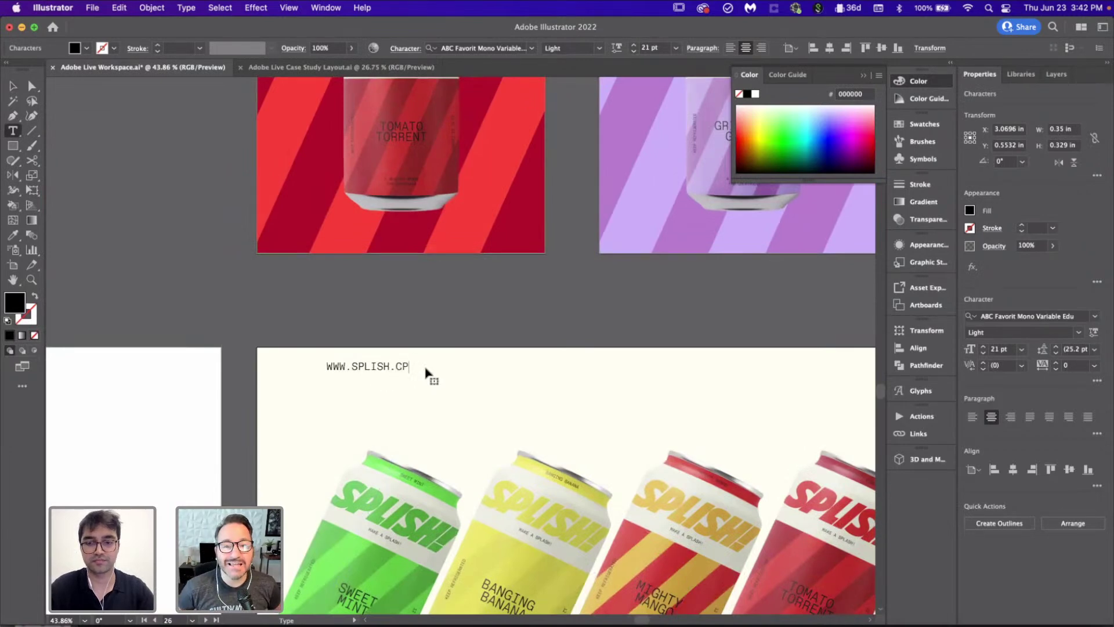
key("BackSpace")
type("OM")
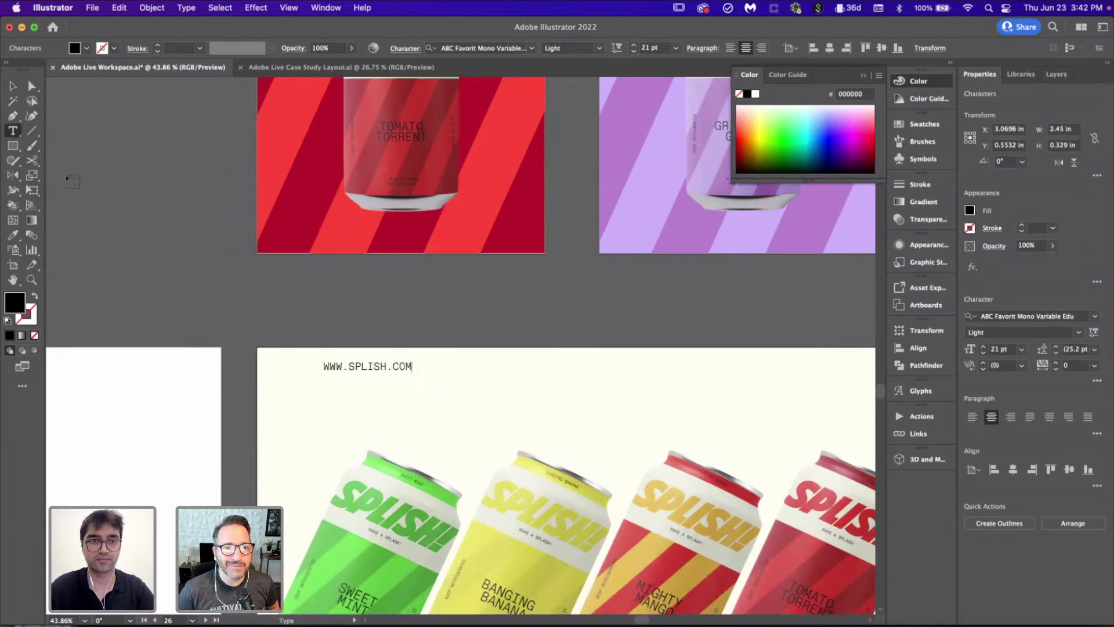
left_click(12, 86)
scroll(341, 301, "down", 3)
scroll(522, 389, "down", 3)
scroll(522, 389, "right", 5)
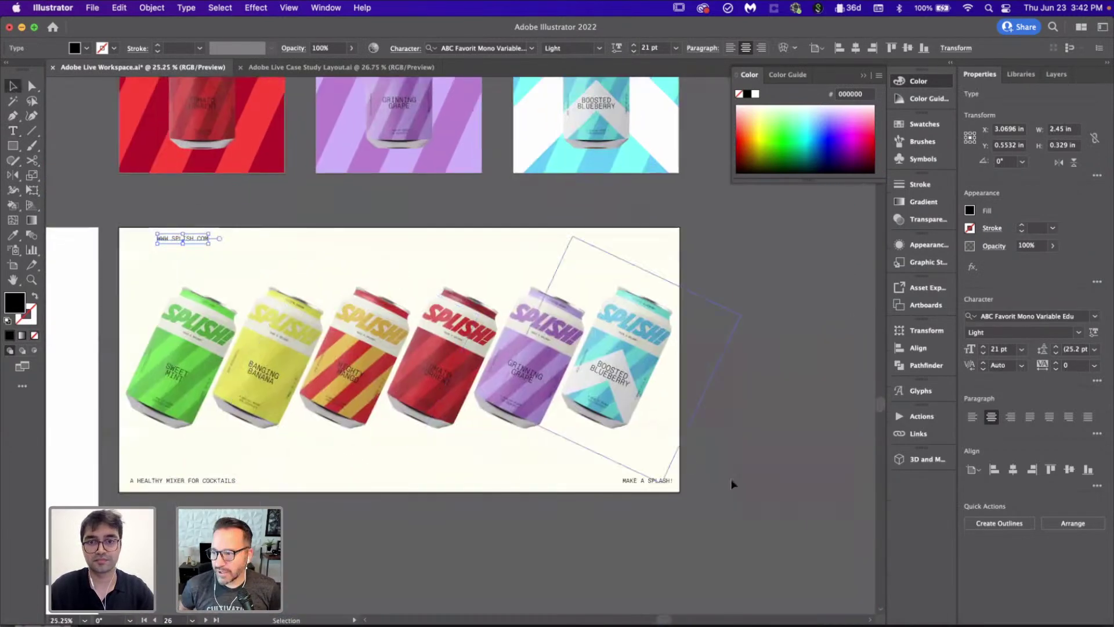
left_click(667, 481, "shift")
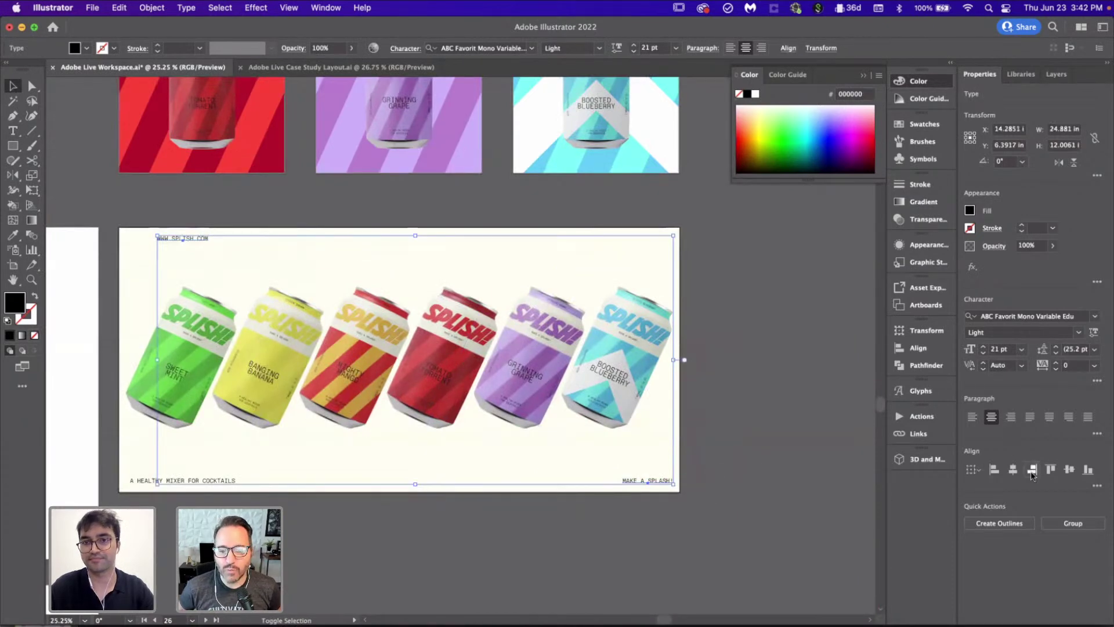
left_click(1032, 470)
left_click(651, 232)
left_click(658, 238)
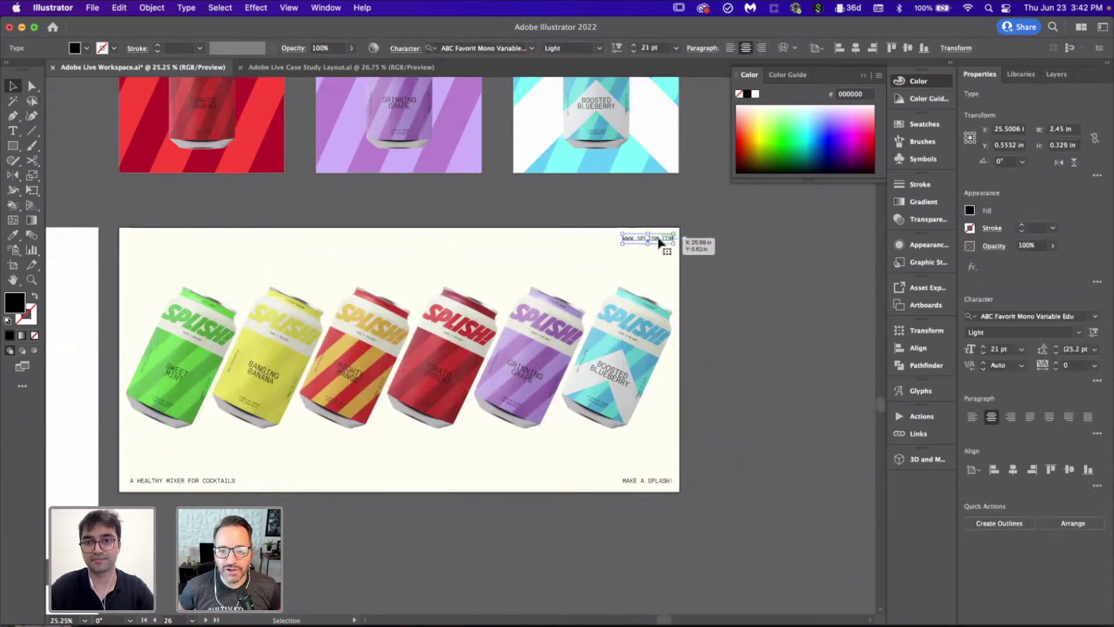
left_click(777, 323)
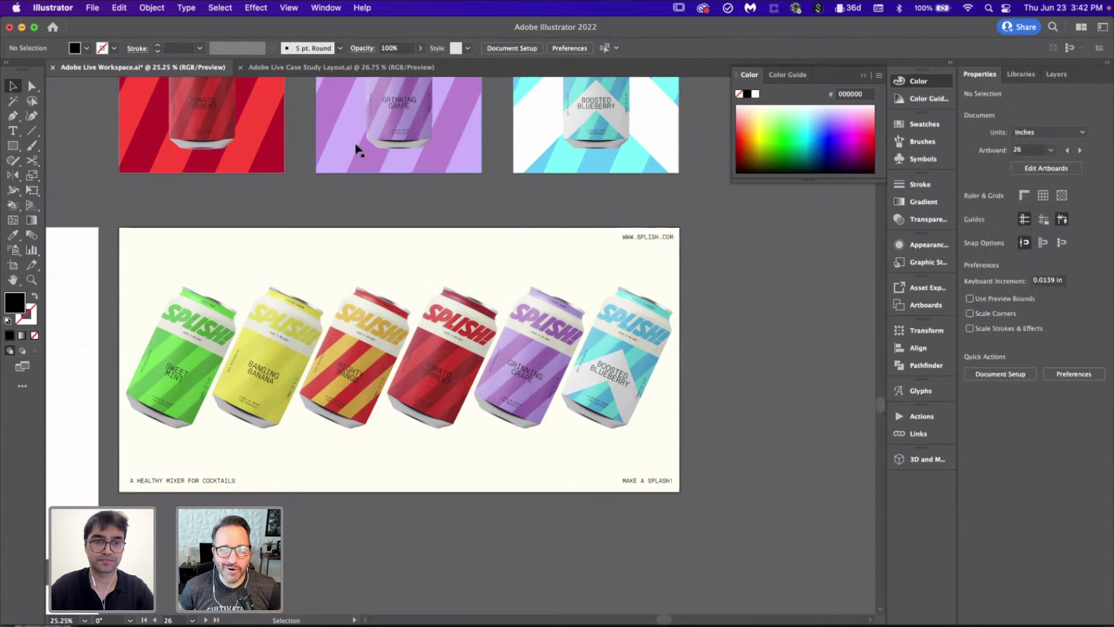
scroll(358, 149, "down", 5)
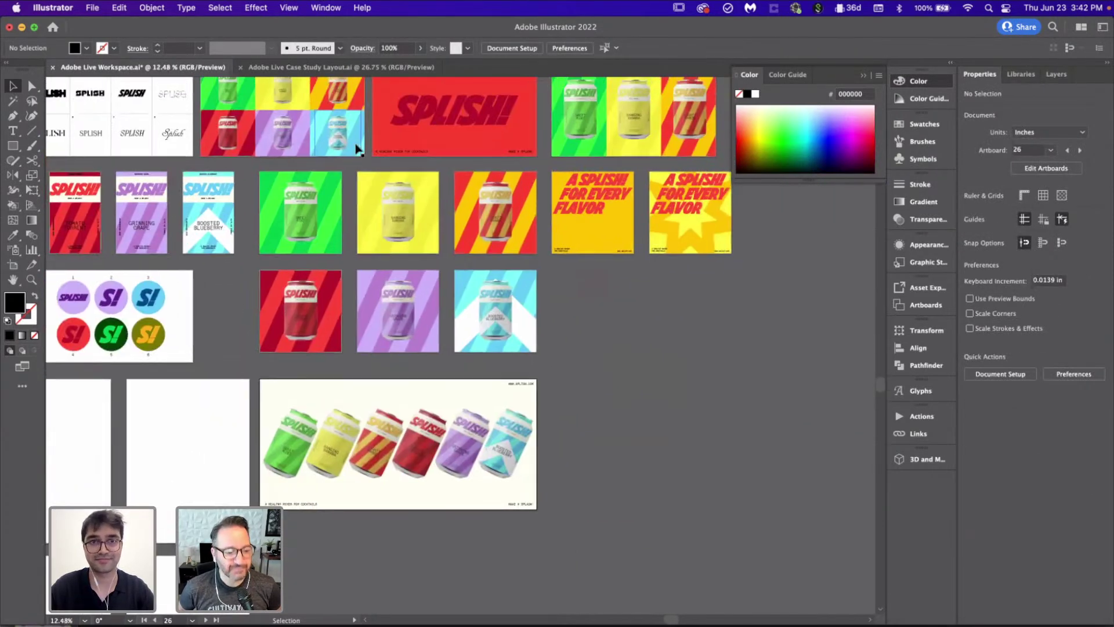
scroll(358, 149, "up", 2)
Step: Copy the red SPLISH! logo onto the cans poster and shrink it
left_click(465, 145)
left_click_drag(465, 145, 316, 426, "alt")
scroll(316, 426, "up", 3)
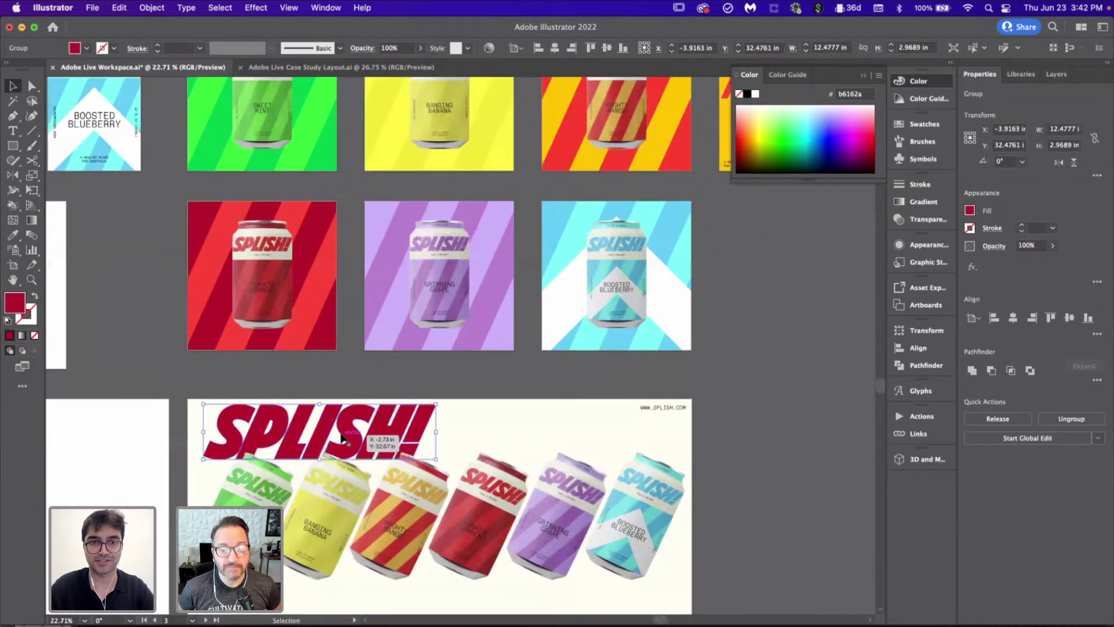
scroll(342, 438, "up", 2)
left_click_drag(518, 345, 320, 298)
scroll(330, 235, "down", 3)
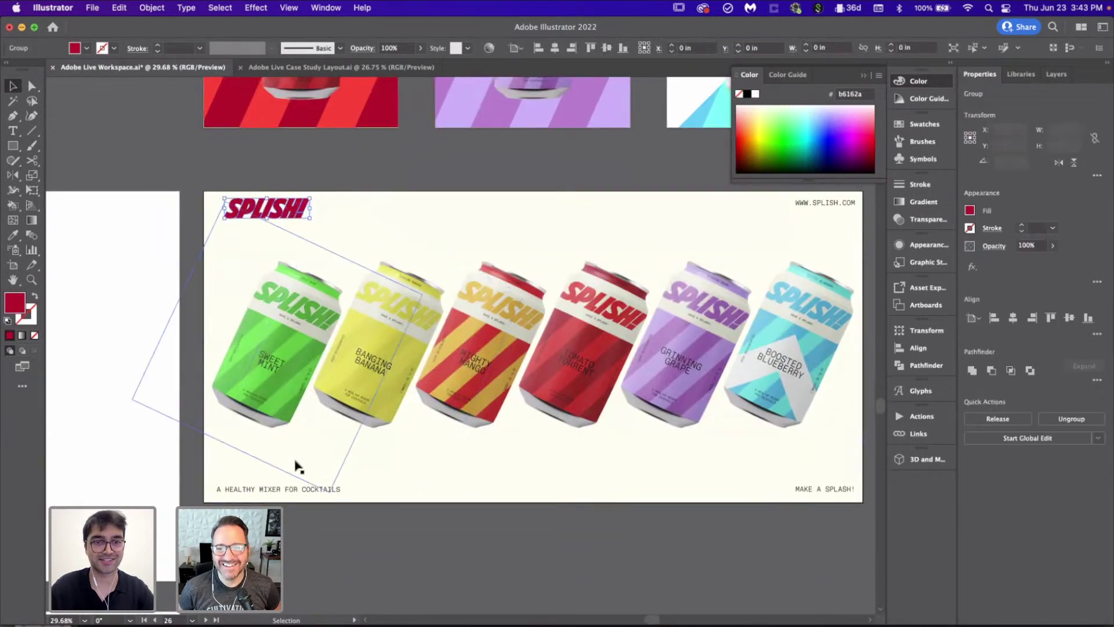
left_click(308, 489, "shift")
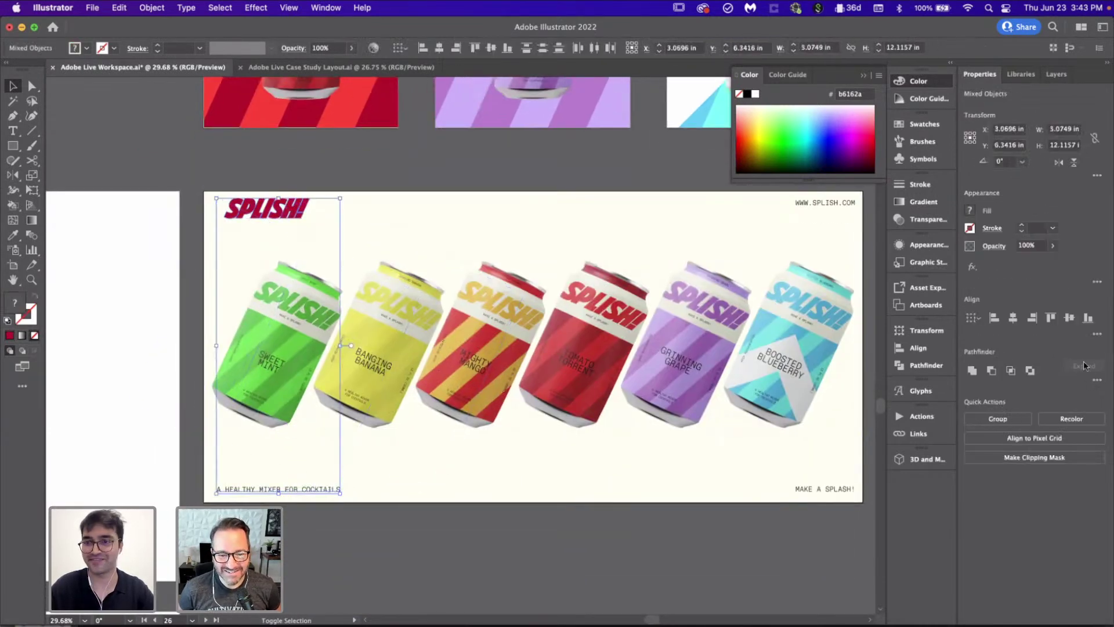
left_click(470, 167)
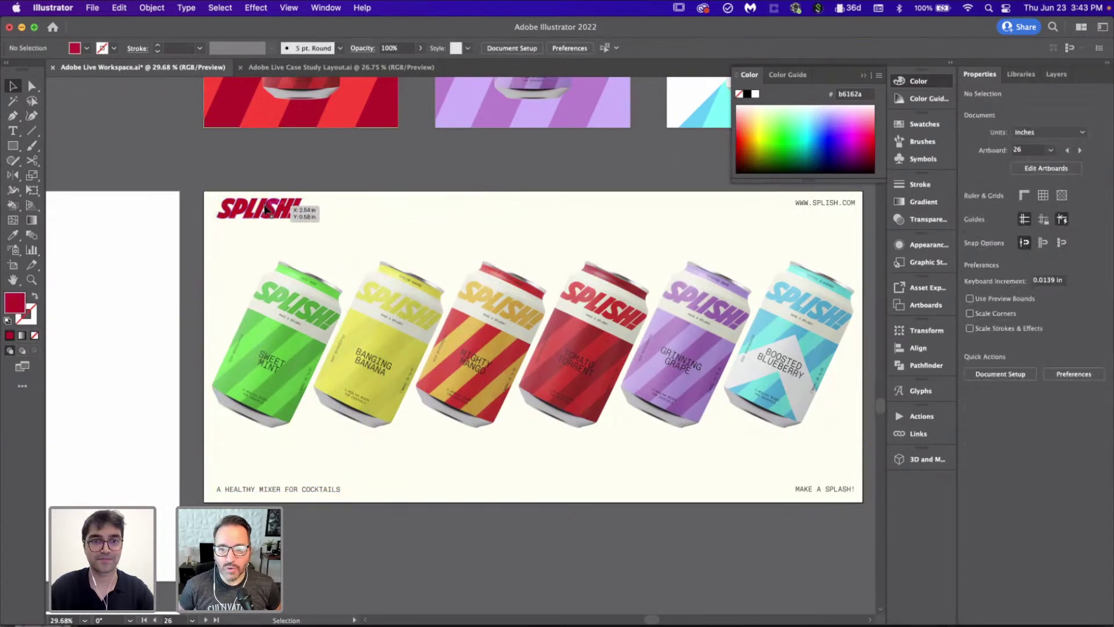
left_click(266, 225)
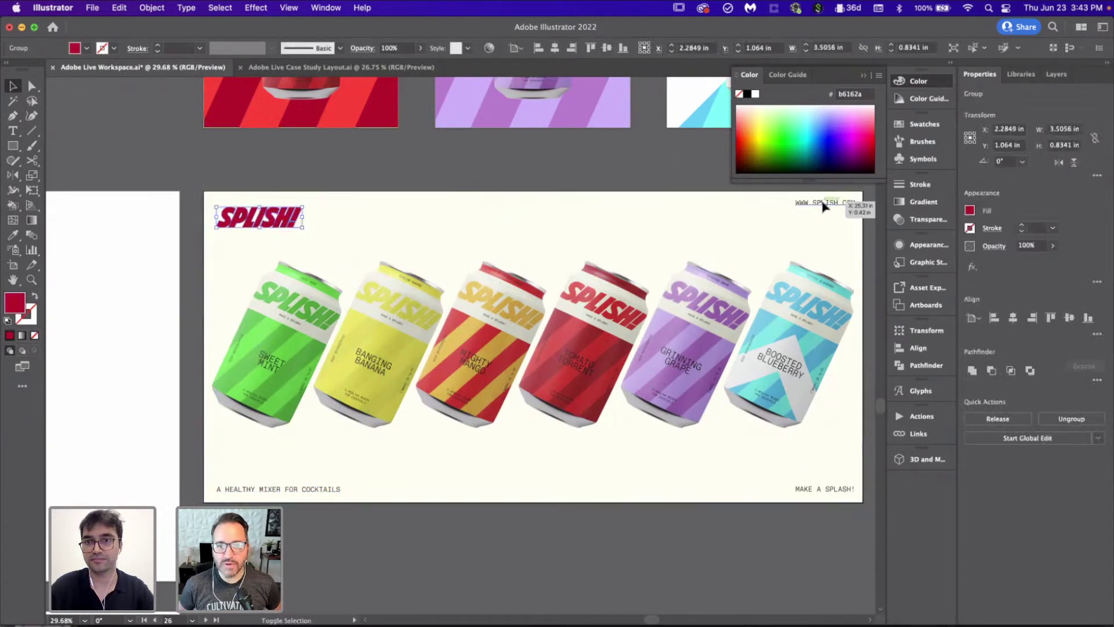
left_click(823, 203, "shift")
left_click(1069, 318)
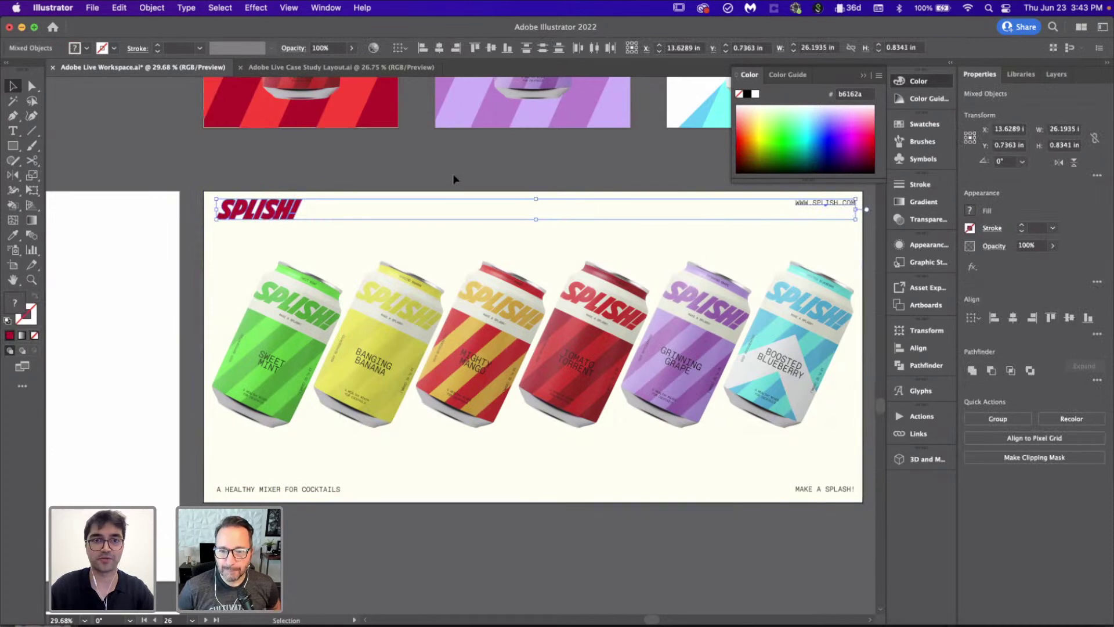
left_click(452, 173)
scroll(453, 173, "down", 2)
scroll(452, 172, "up", 2)
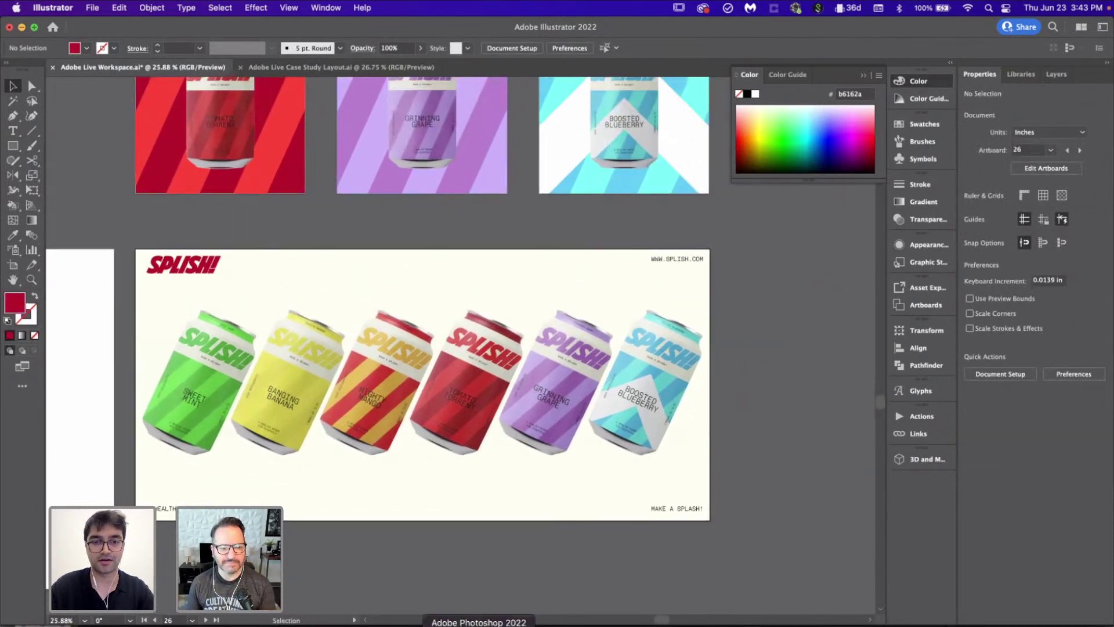
left_click(479, 624)
left_click(107, 60)
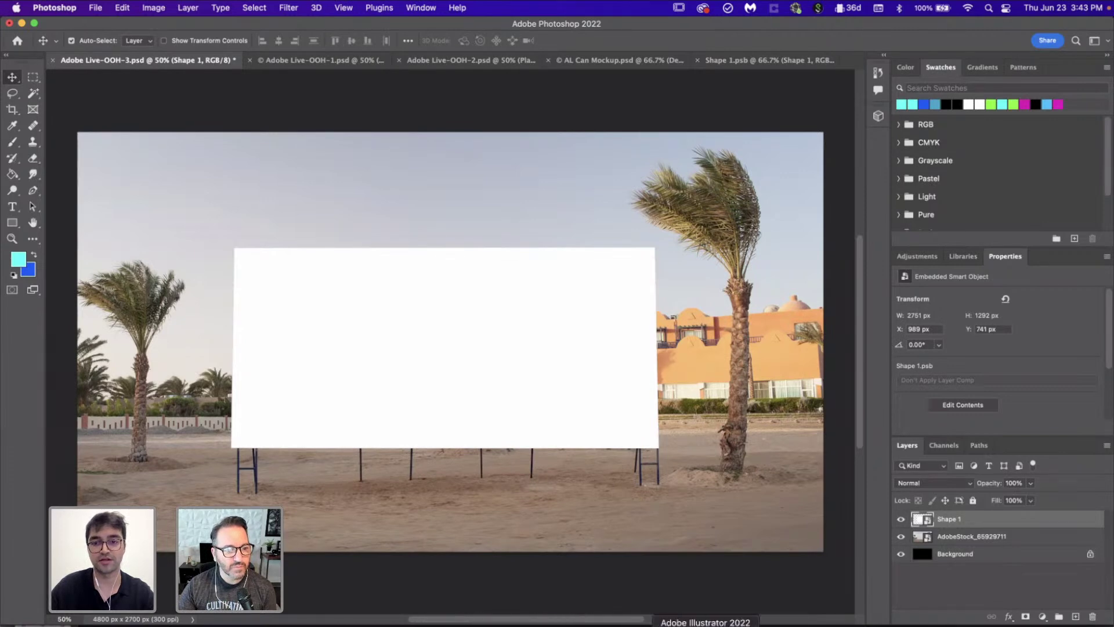
Step: Switch from the Photoshop billboard mockup back to Illustrator
left_click(706, 620)
Step: Look over the whole Case Study Layout, then return to the Adobe Live Workspace document
key("ctrl+Tab")
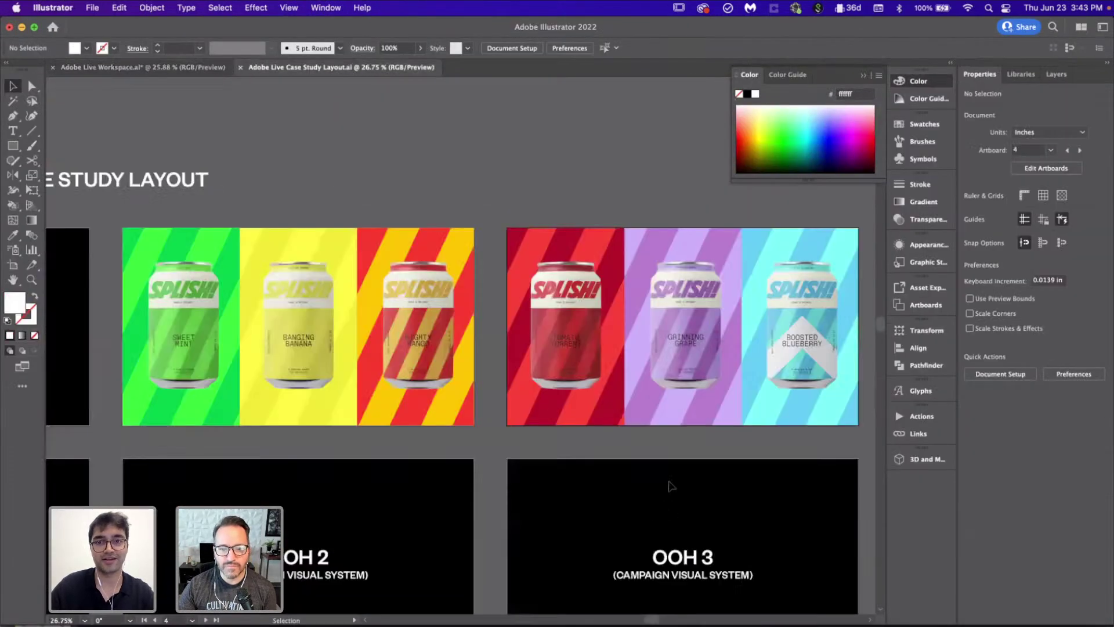
scroll(686, 340, "down", 1)
scroll(688, 341, "down", 3)
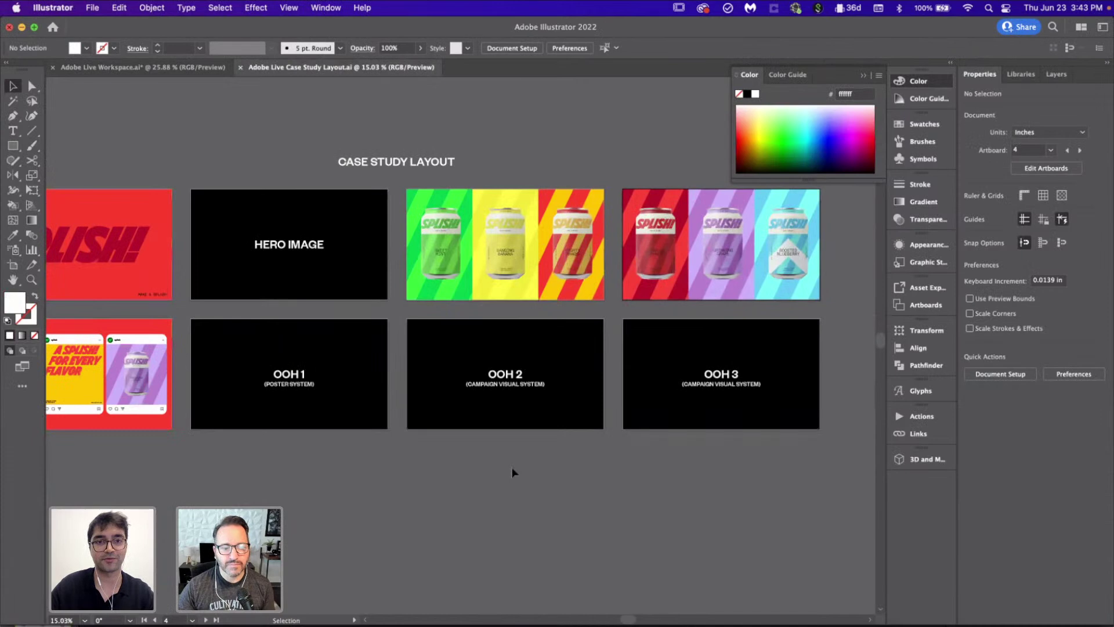
scroll(464, 435, "left", 2)
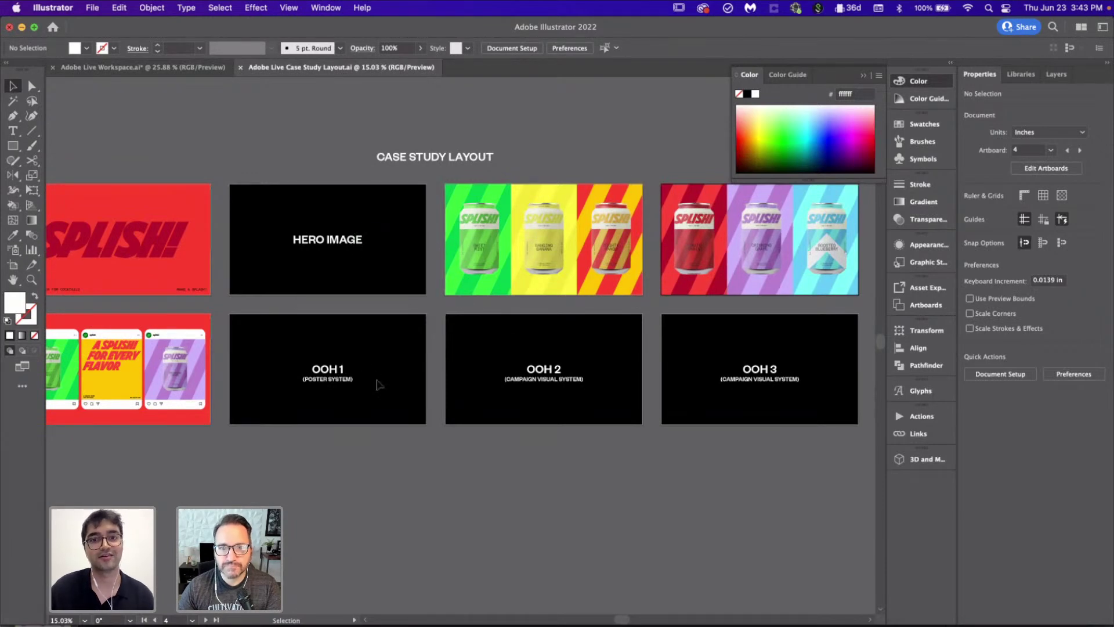
left_click(102, 67)
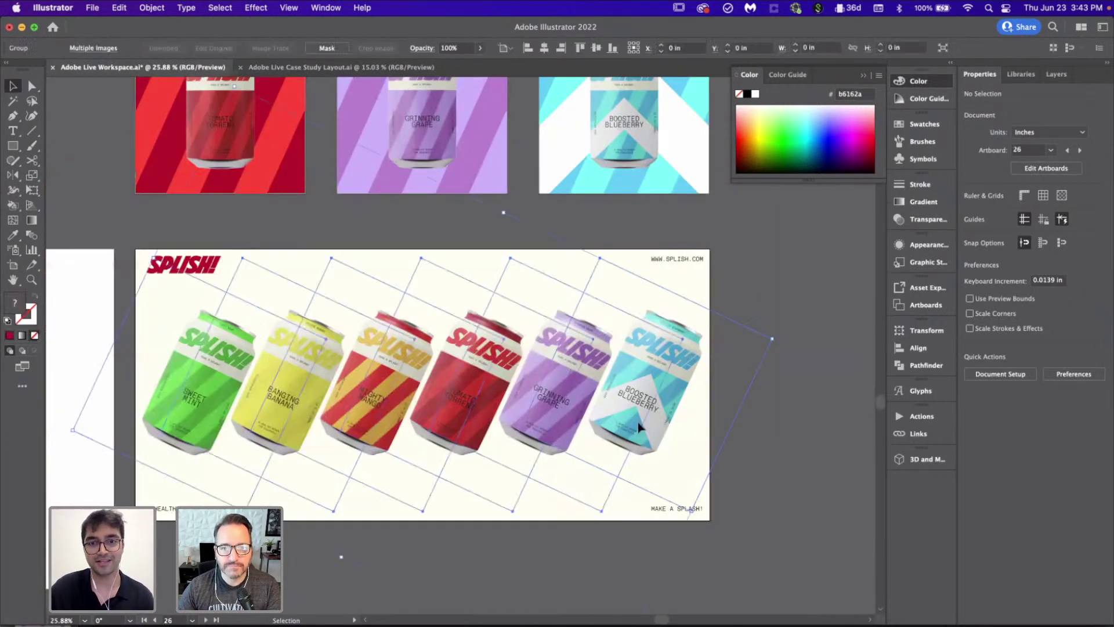
Step: Recolour the SPLISH logo on the cans poster black with the Eyedropper
left_click(797, 415)
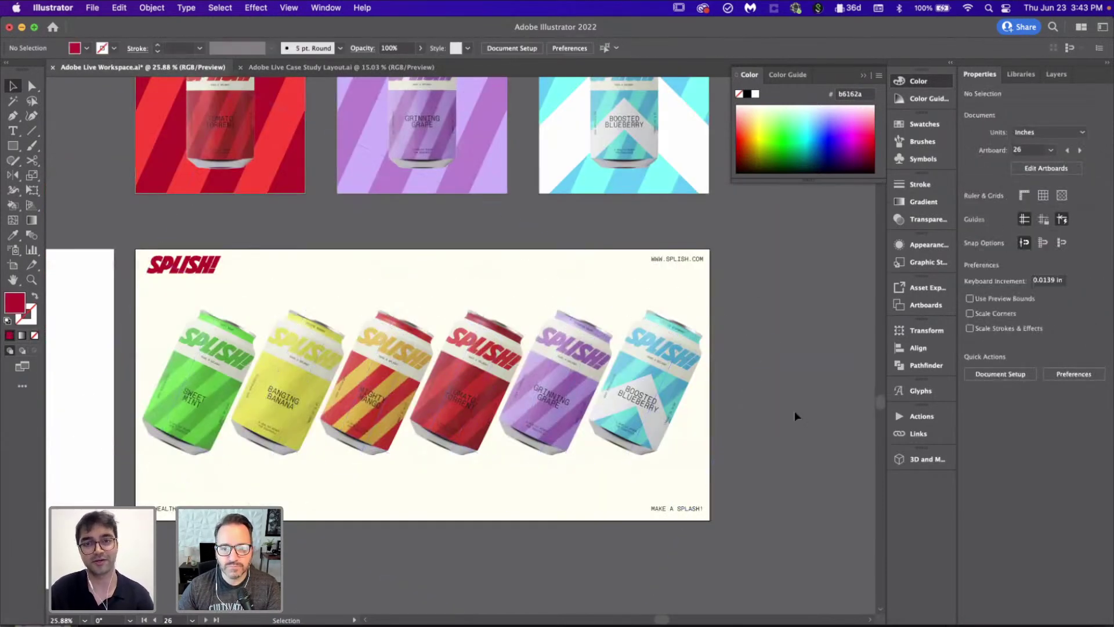
scroll(795, 411, "down", 2)
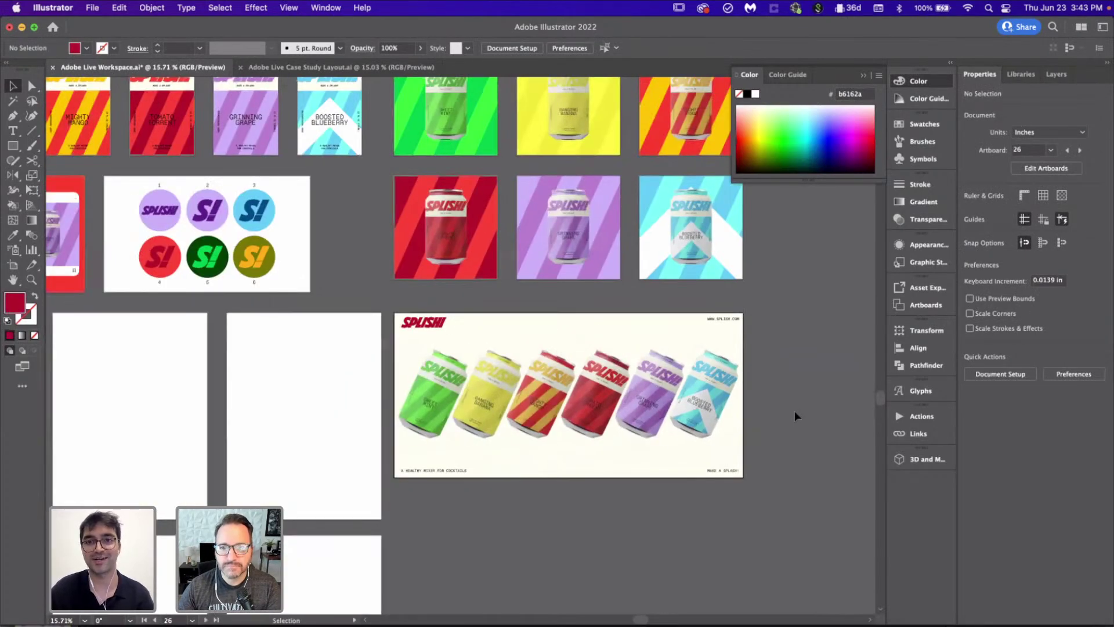
scroll(794, 414, "down", 2)
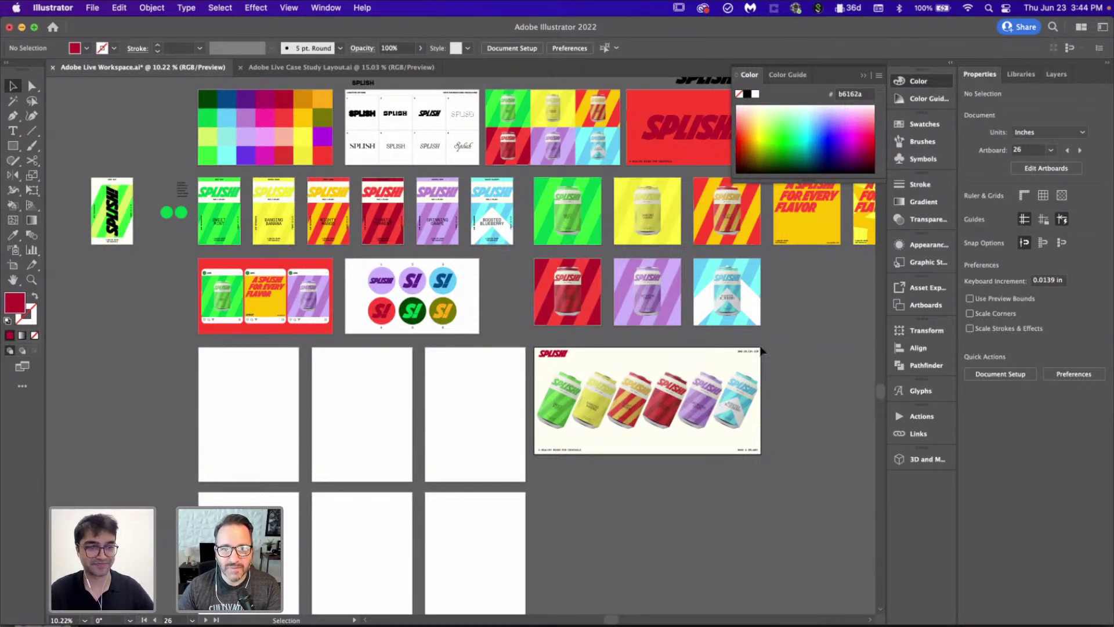
scroll(778, 401, "up", 3)
scroll(760, 346, "up", 3)
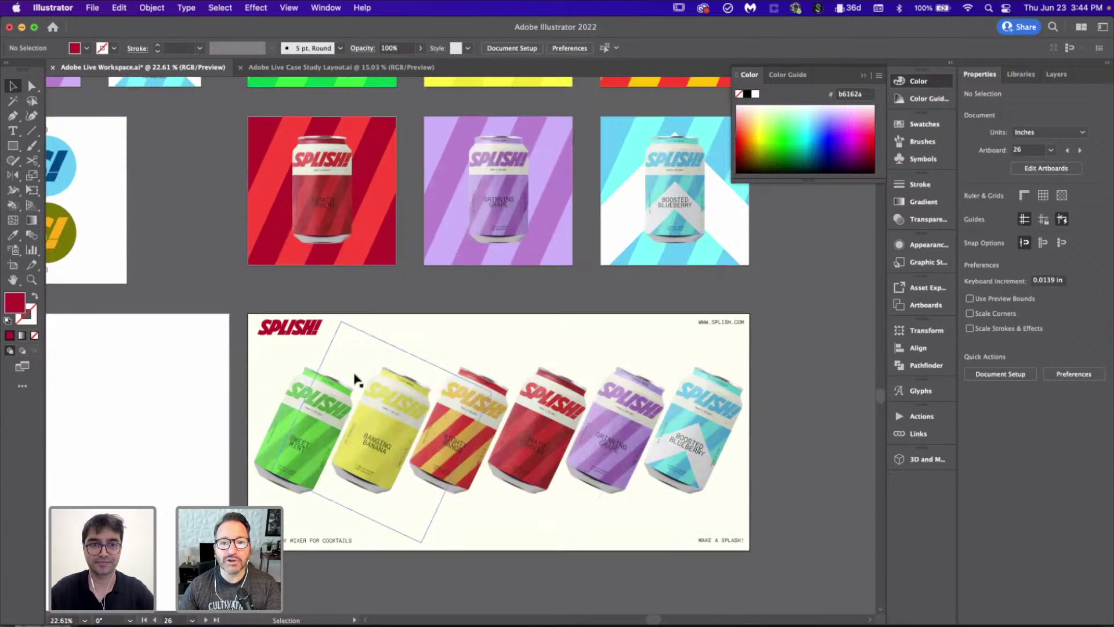
left_click(308, 320)
scroll(388, 387, "down", 3)
scroll(387, 388, "down", 3)
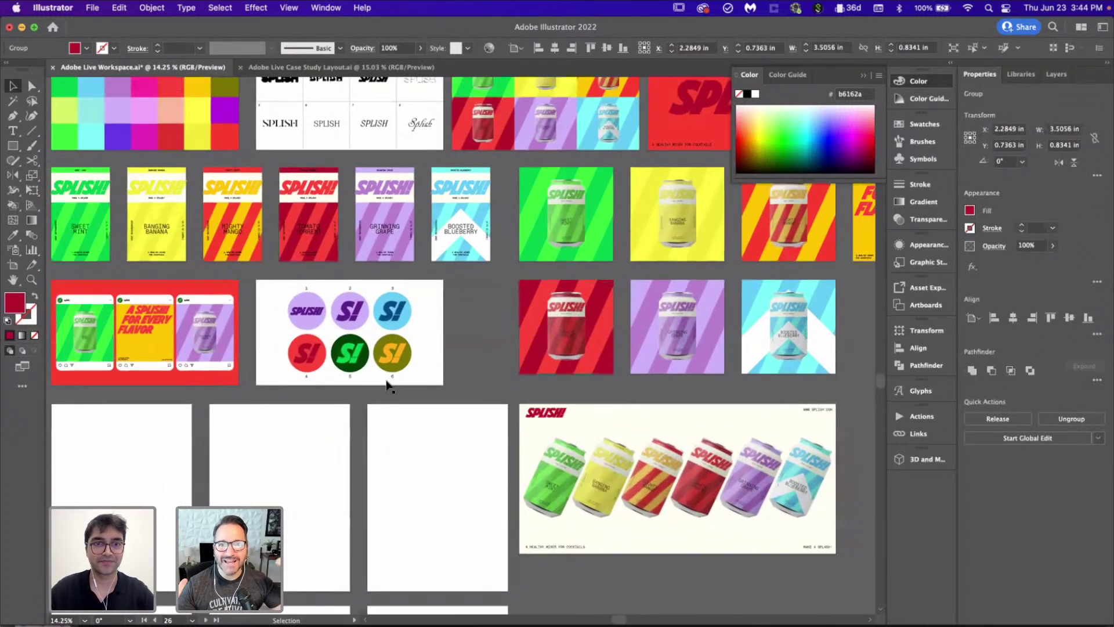
key("i")
key("v")
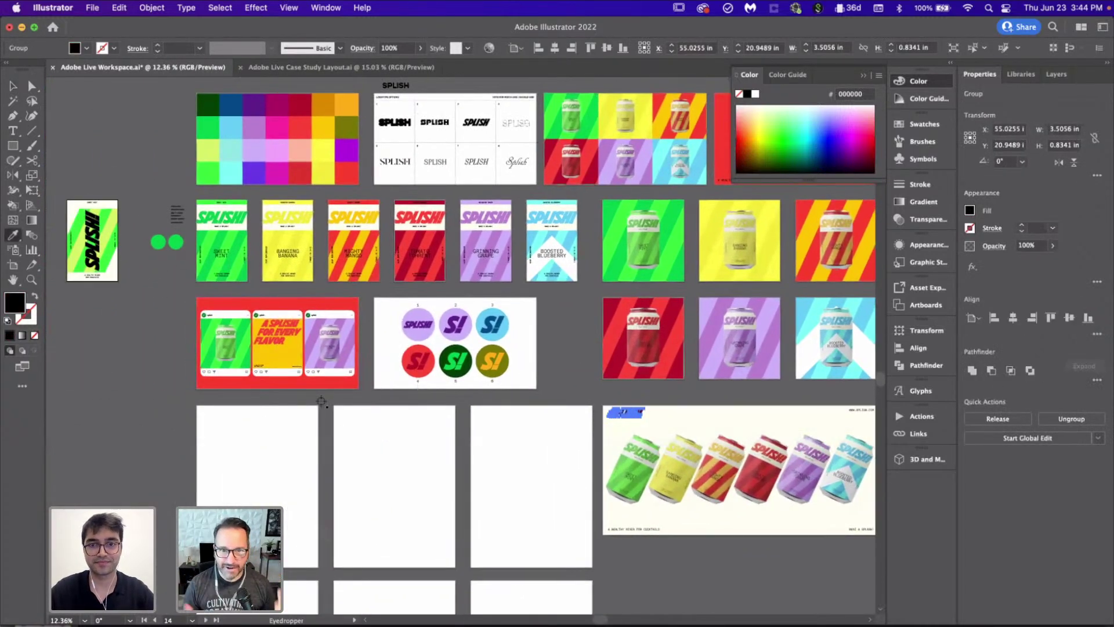
scroll(385, 405, "down", 4)
scroll(386, 405, "right", 5)
left_click(385, 406)
scroll(385, 406, "up", 5)
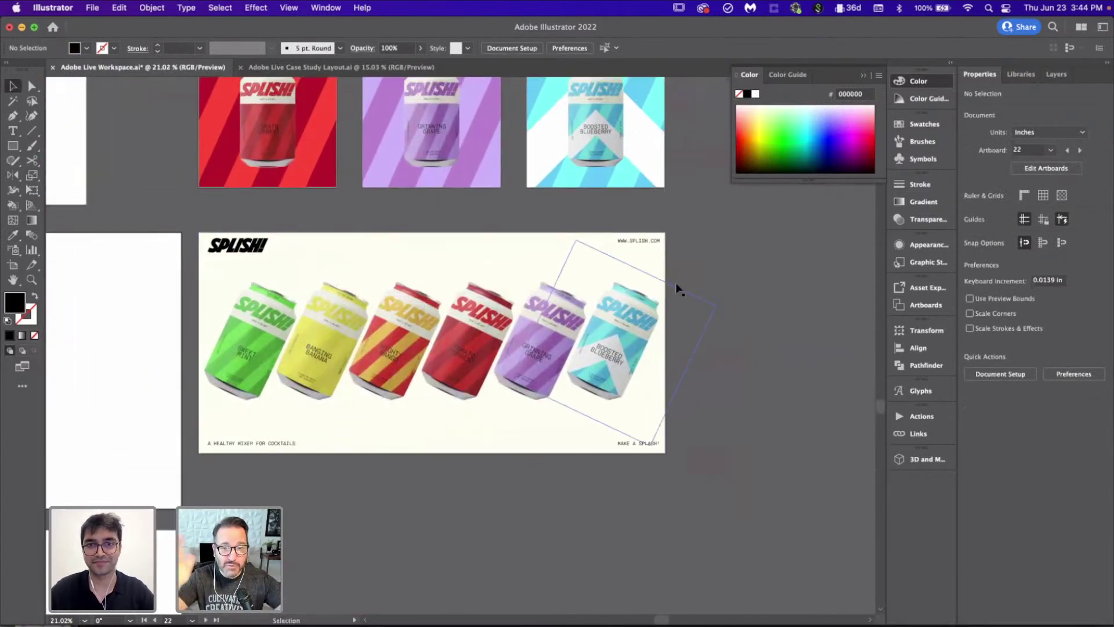
Step: Inspect the tilted cans artwork and review the finished cream poster
left_click_drag(210, 467, 382, 525)
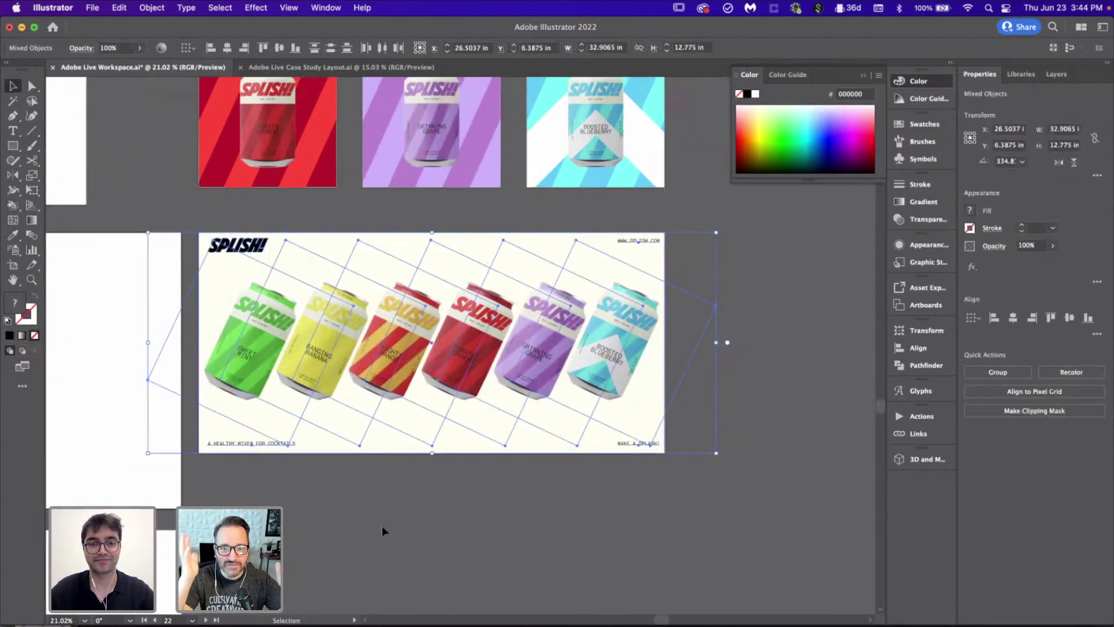
left_click(420, 521)
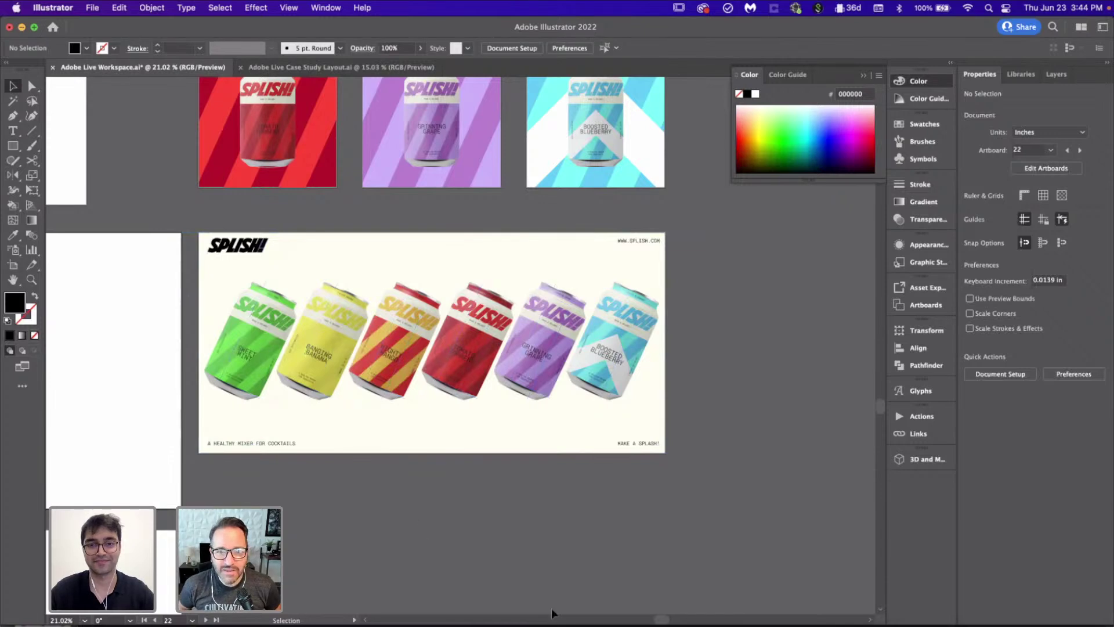
scroll(642, 506, "down", 2)
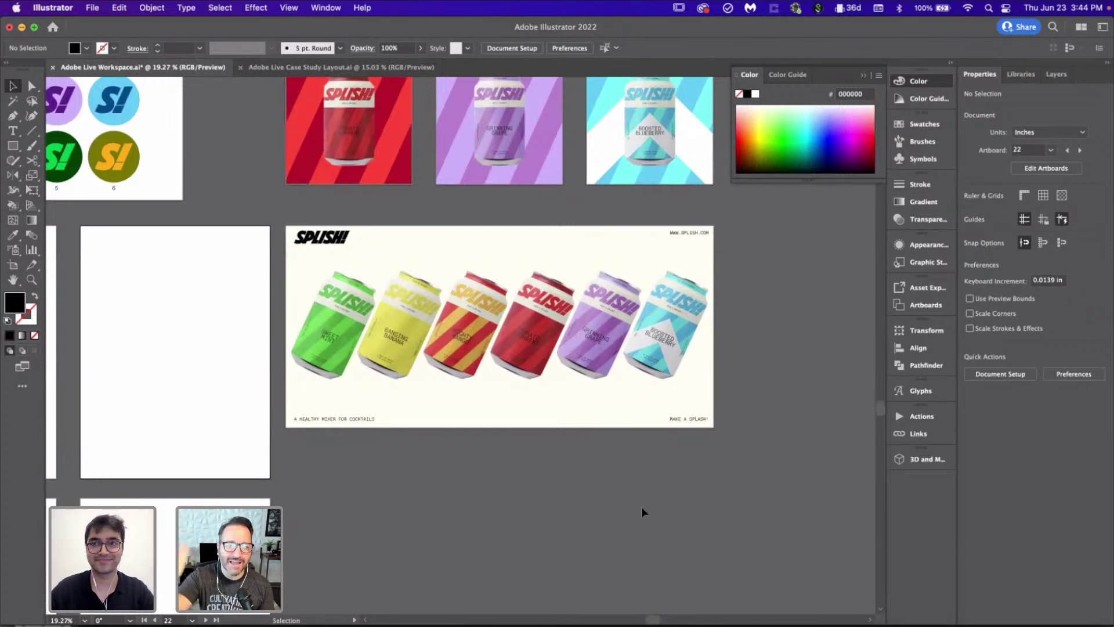
scroll(641, 507, "down", 5)
scroll(642, 506, "up", 2)
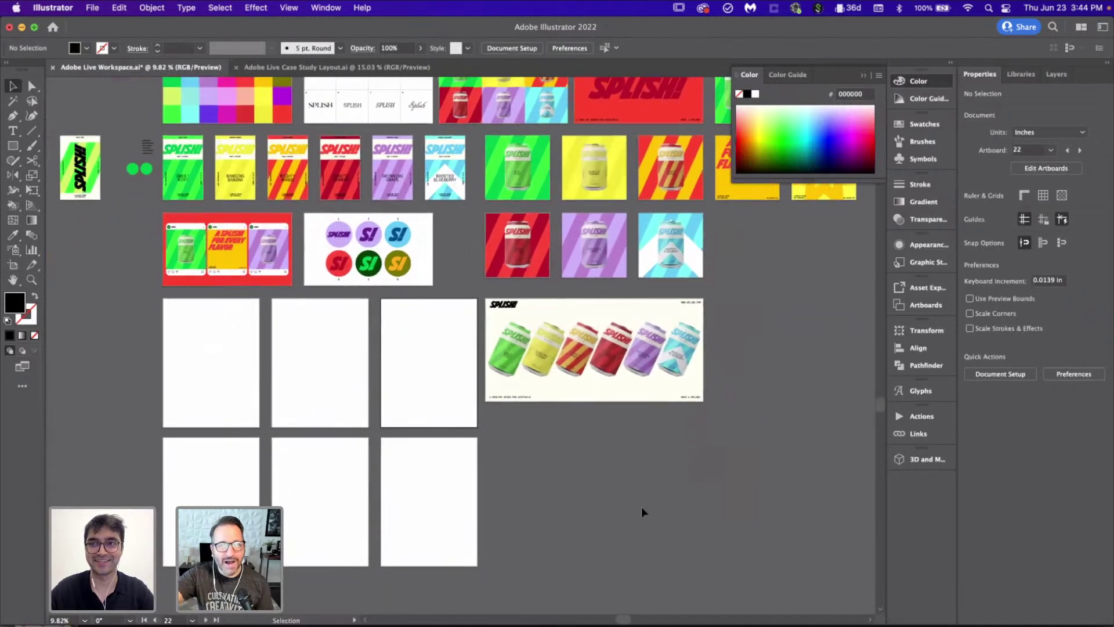
scroll(749, 433, "up", 2)
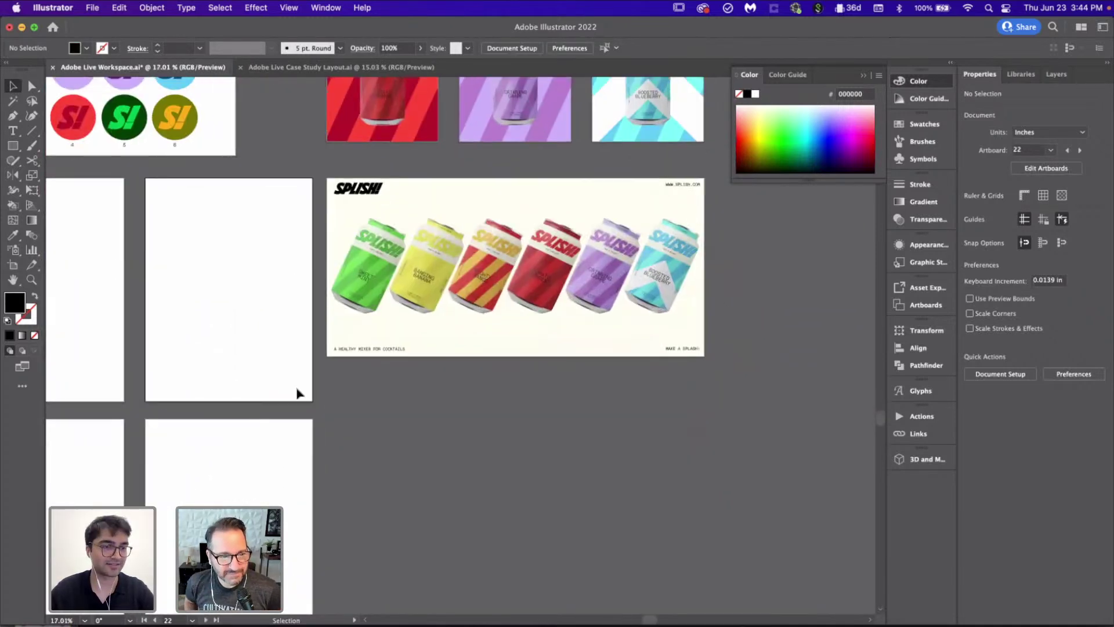
scroll(440, 542, "down", 4)
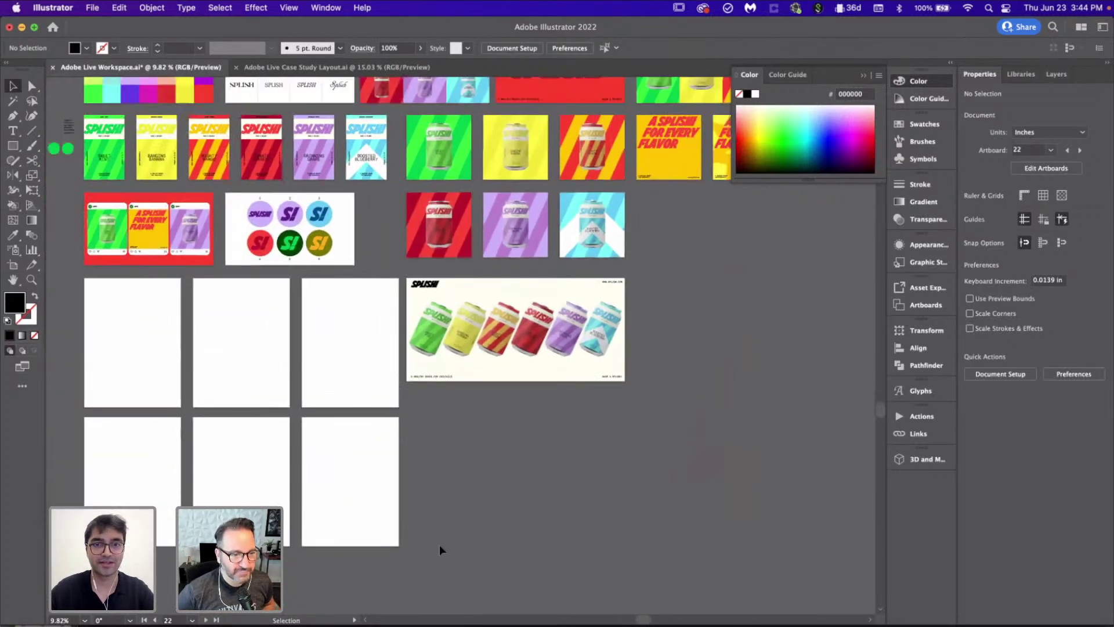
scroll(328, 461, "up", 1)
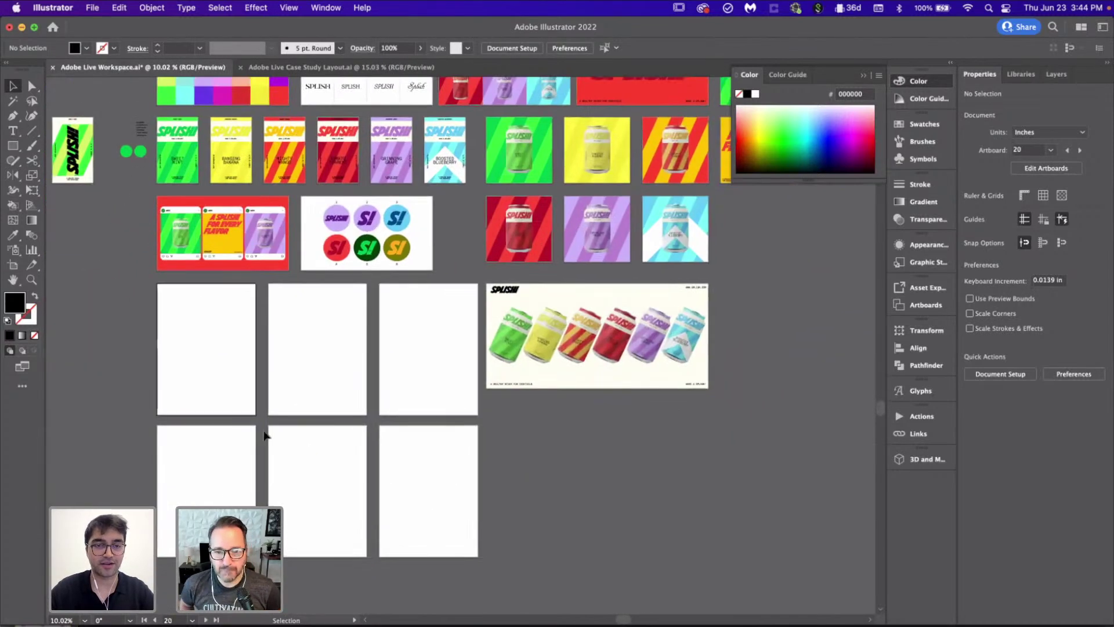
scroll(264, 435, "up", 1)
scroll(232, 325, "down", 2)
scroll(206, 215, "up", 1)
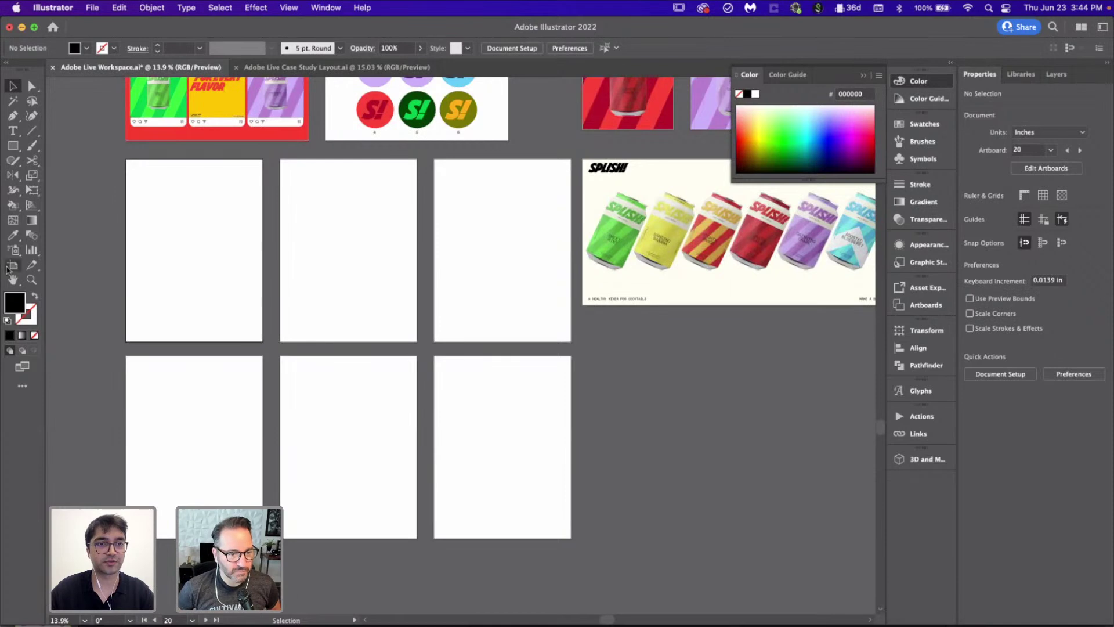
left_click(9, 267)
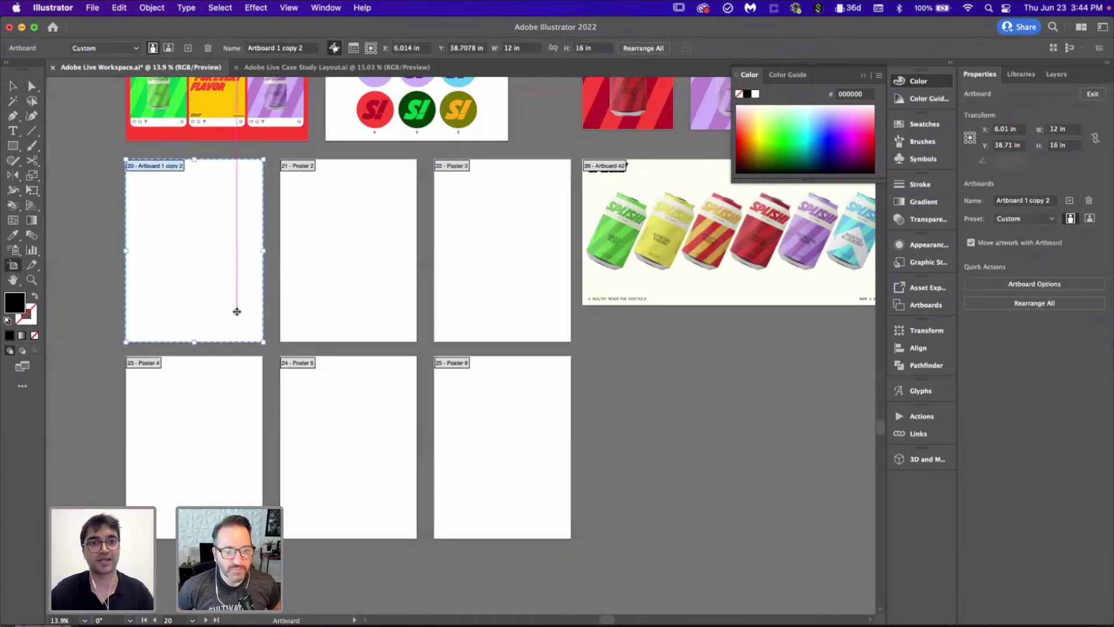
scroll(237, 312, "up", 2)
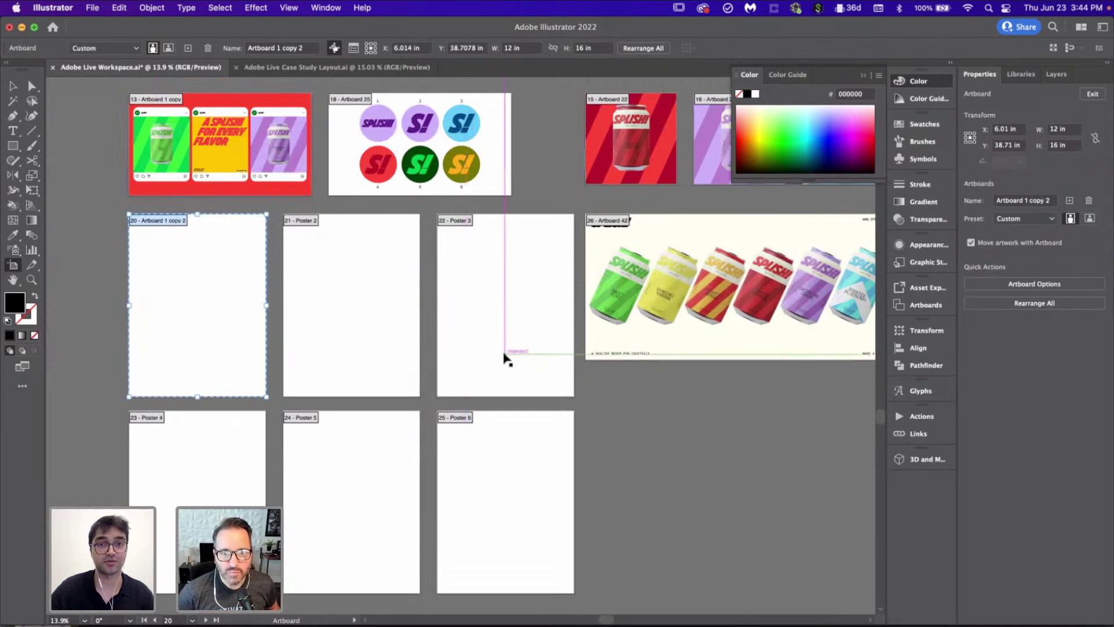
scroll(279, 360, "down", 3)
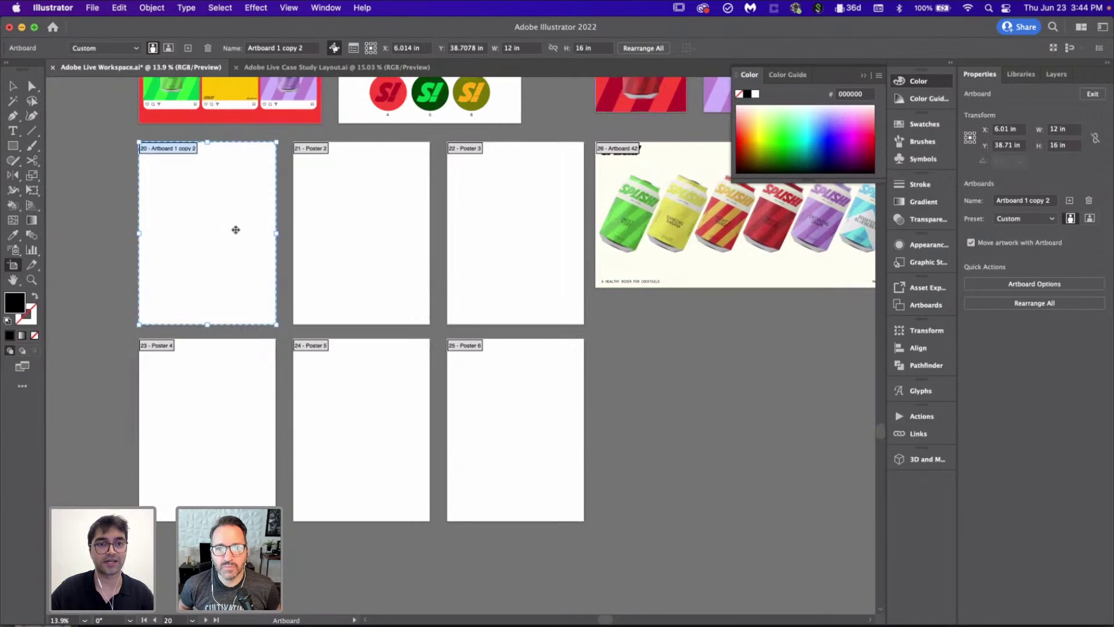
left_click(351, 410)
left_click(531, 207)
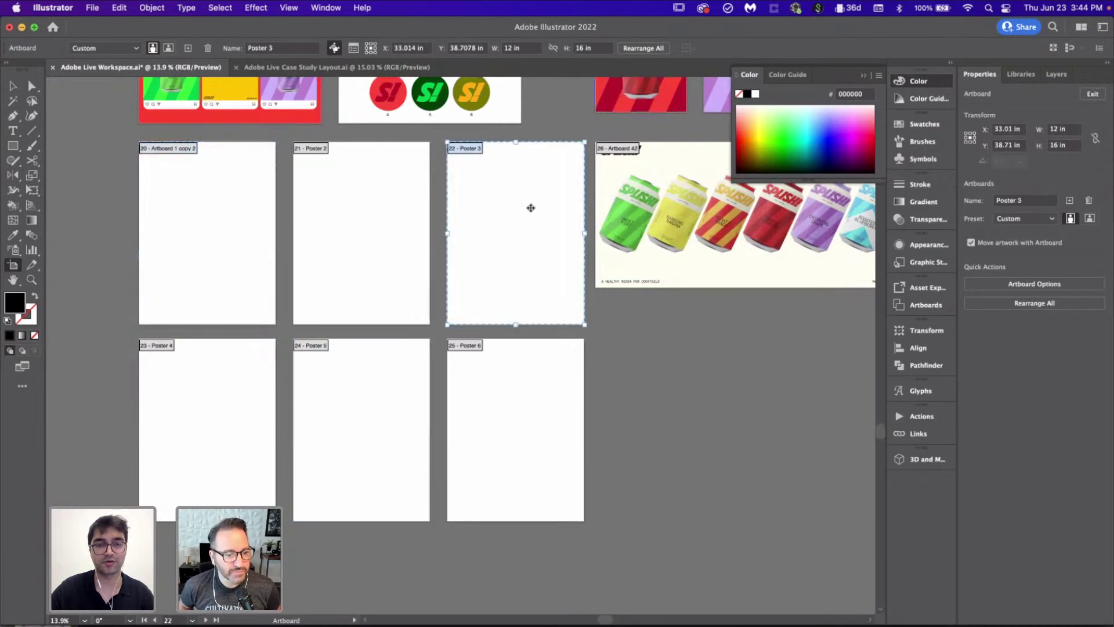
left_click(485, 366)
left_click(203, 366)
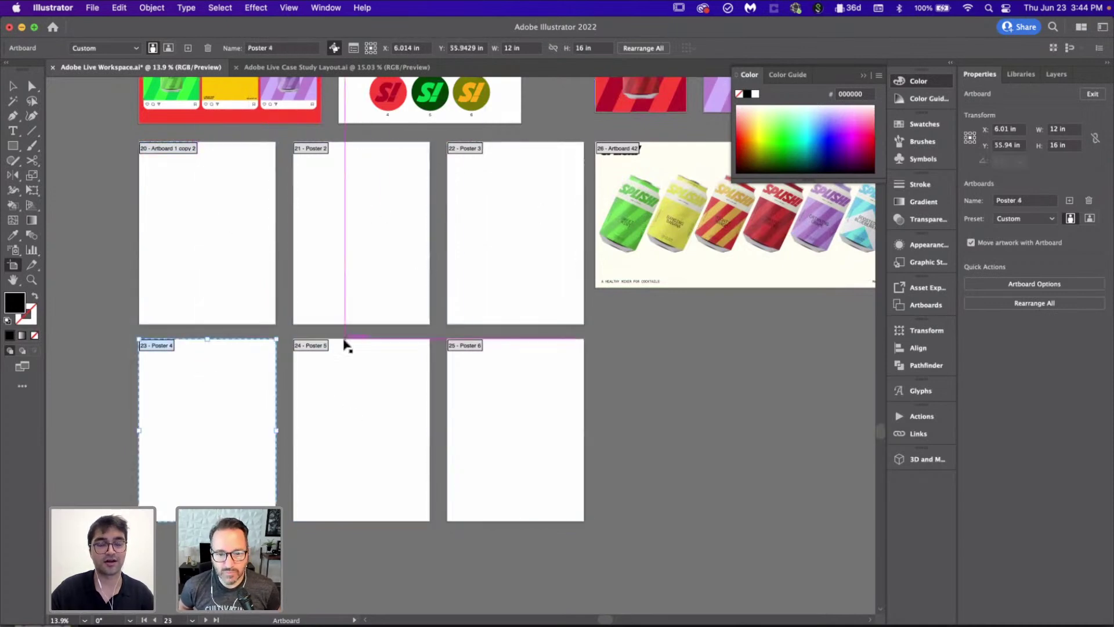
left_click(12, 87)
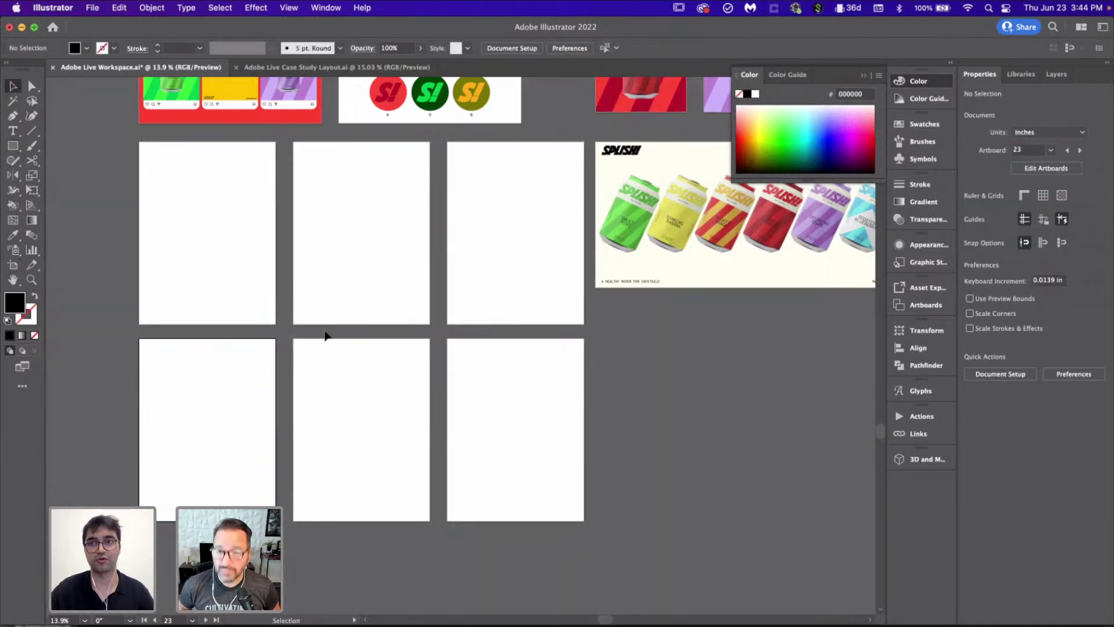
scroll(325, 335, "down", 4)
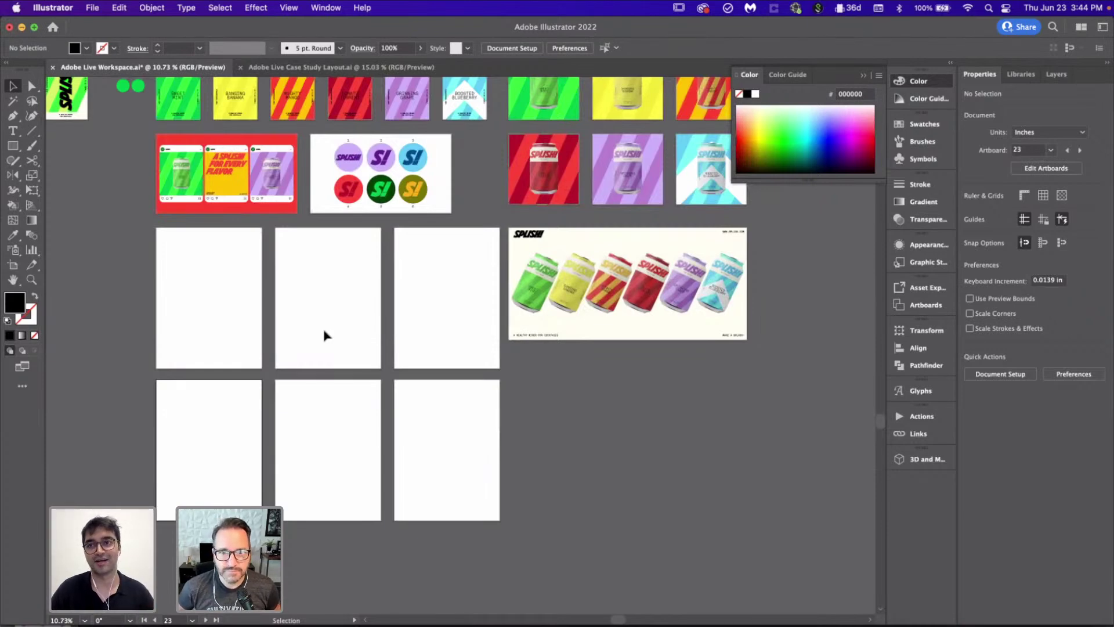
Step: Move the red diagonal stripe artwork onto the blank middle poster's top-left corner
scroll(325, 335, "up", 1)
scroll(325, 335, "right", 1)
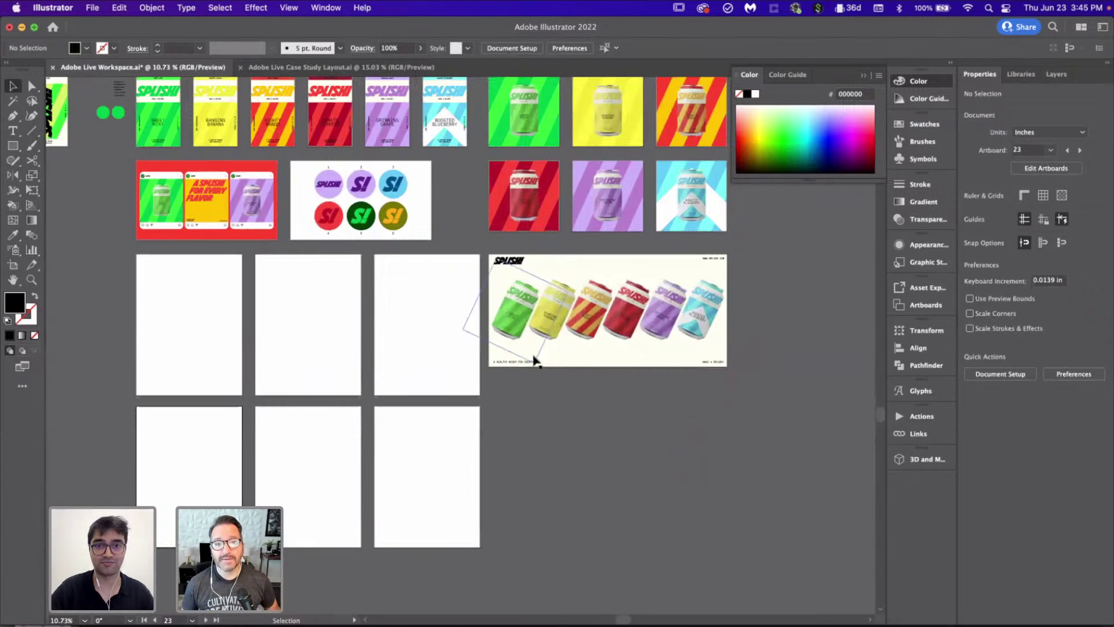
scroll(537, 362, "up", 4)
scroll(536, 362, "right", 5)
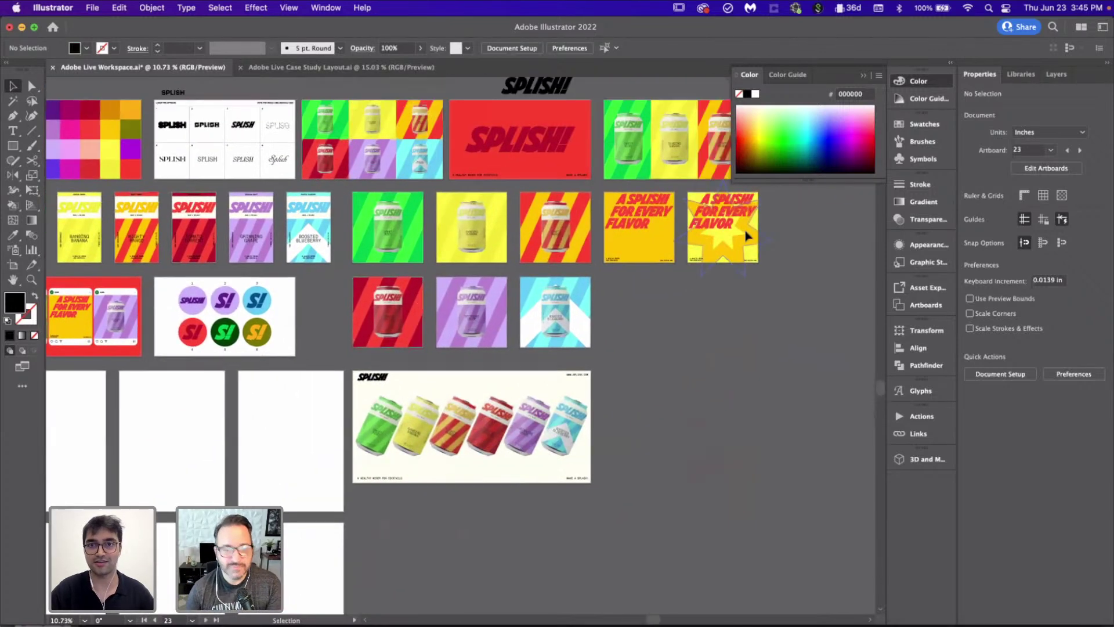
scroll(597, 316, "left", 4)
scroll(597, 315, "down", 2)
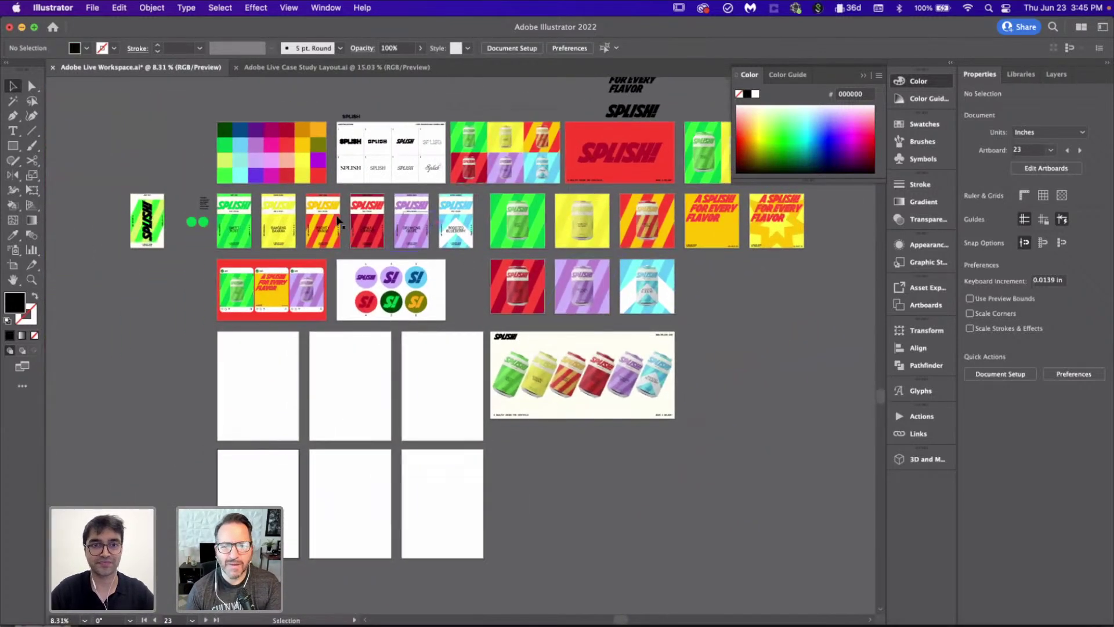
scroll(264, 311, "up", 1)
scroll(264, 310, "down", 2)
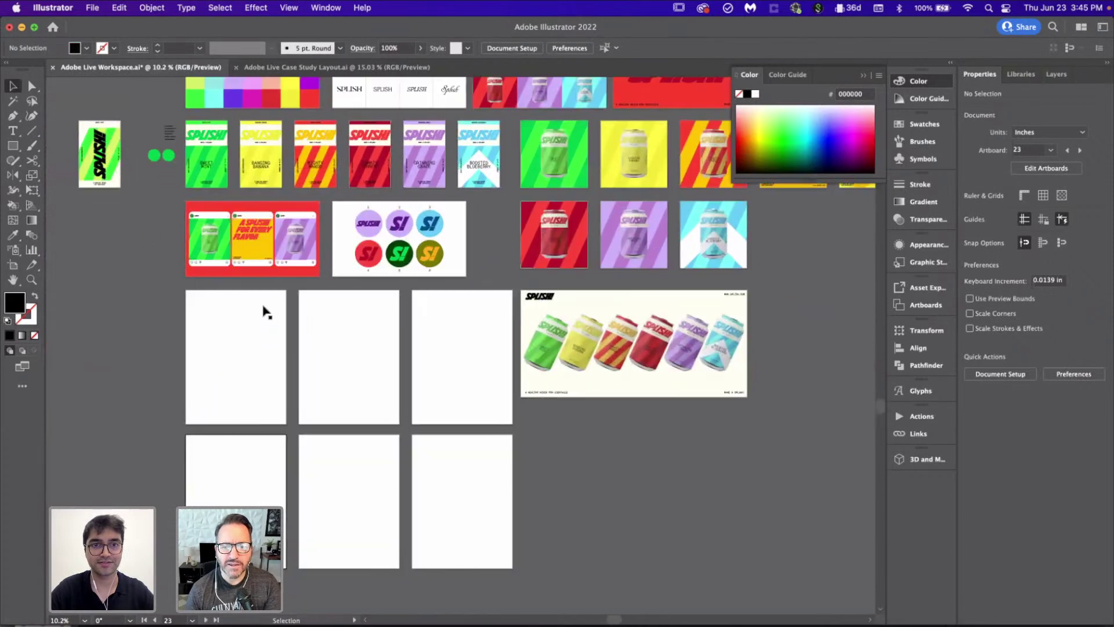
left_click(383, 157)
left_click_drag(380, 150, 324, 243)
Step: Scale the red stripes up so they cover the whole artboard
scroll(336, 306, "up", 5)
scroll(336, 305, "up", 5)
scroll(324, 243, "down", 5)
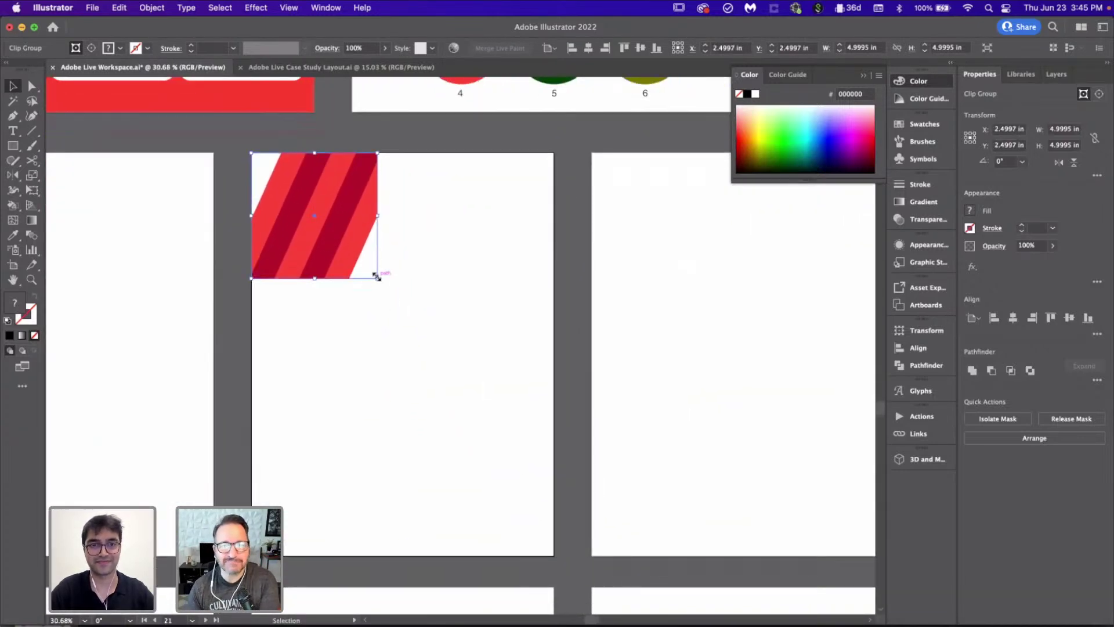
left_click_drag(474, 368, 674, 558)
left_click(727, 483)
Step: Select the A SPLISH! FOR EVERY FLAVOR headline on the first poster
scroll(727, 482, "down", 3)
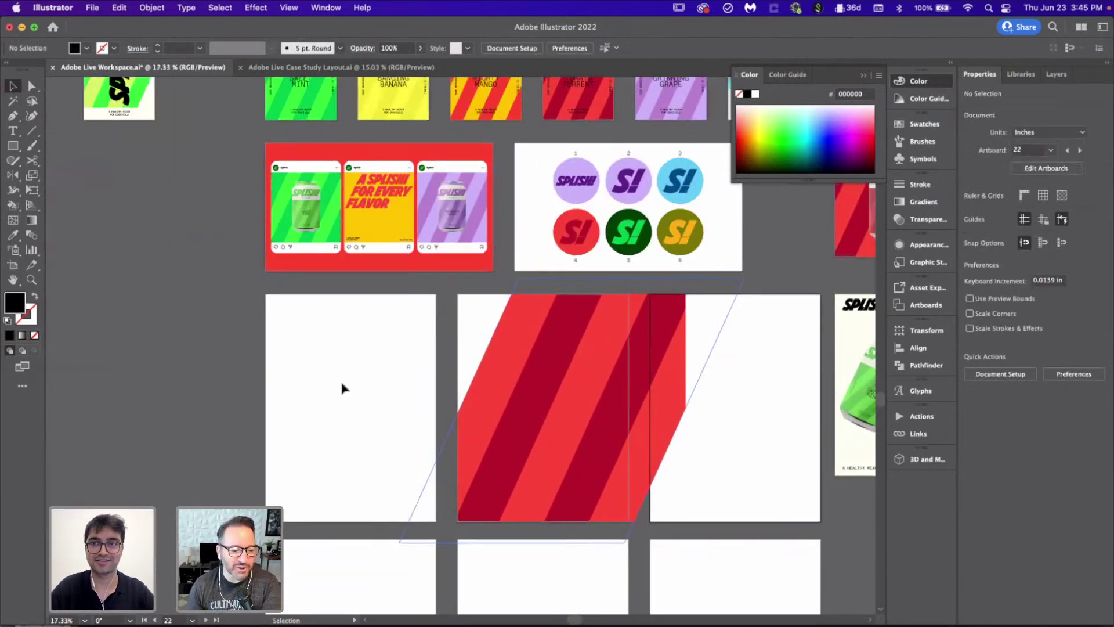
scroll(342, 386, "down", 2)
scroll(343, 386, "left", 3)
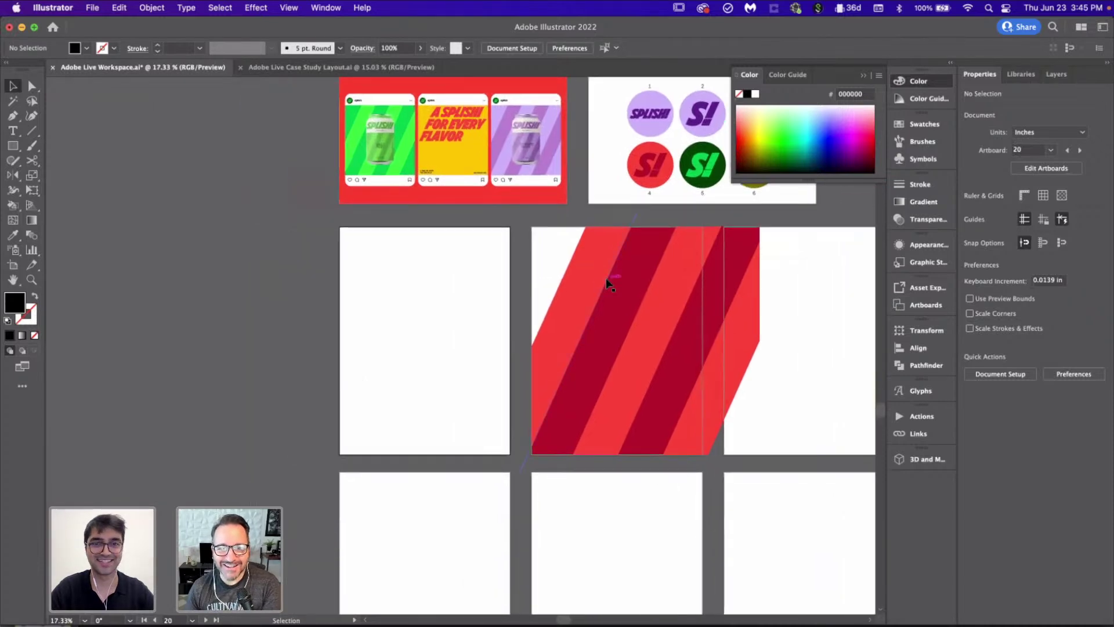
scroll(606, 277, "down", 5)
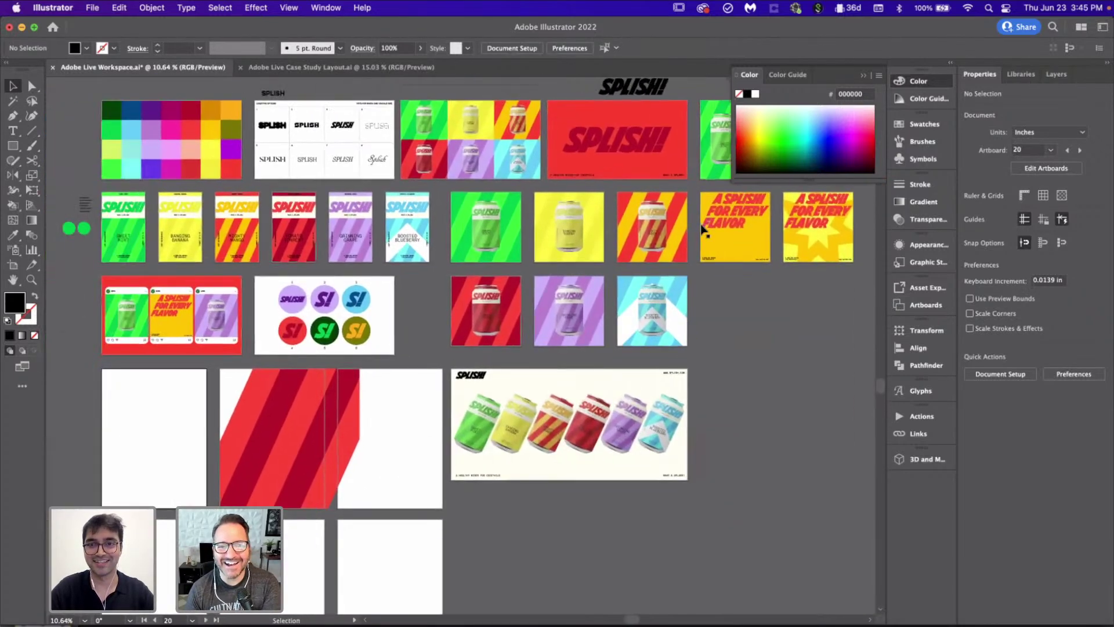
left_click(738, 225)
scroll(738, 225, "down", 3)
scroll(745, 250, "up", 2)
scroll(745, 250, "left", 2)
Step: Copy the headline onto a blank poster
left_click(753, 277)
scroll(745, 351, "right", 4)
scroll(745, 351, "up", 1)
left_click_drag(500, 191, 130, 464)
Step: Copy the headline again onto the poster below it
scroll(131, 462, "up", 6)
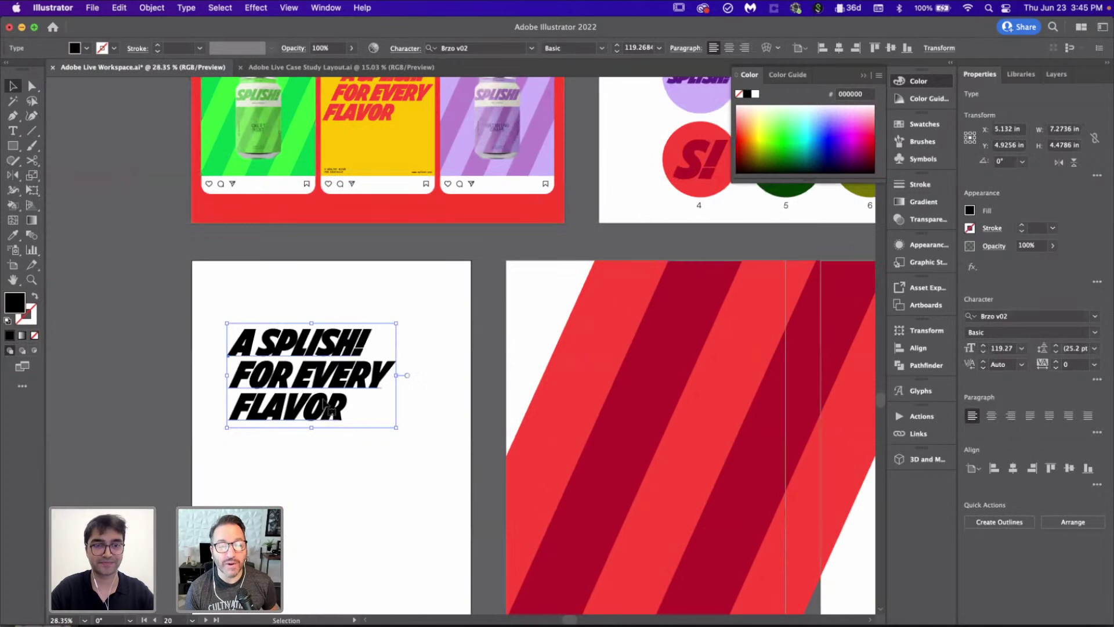
scroll(342, 392, "down", 2)
left_click(355, 373)
scroll(356, 373, "down", 3)
left_click_drag(353, 170, 353, 426)
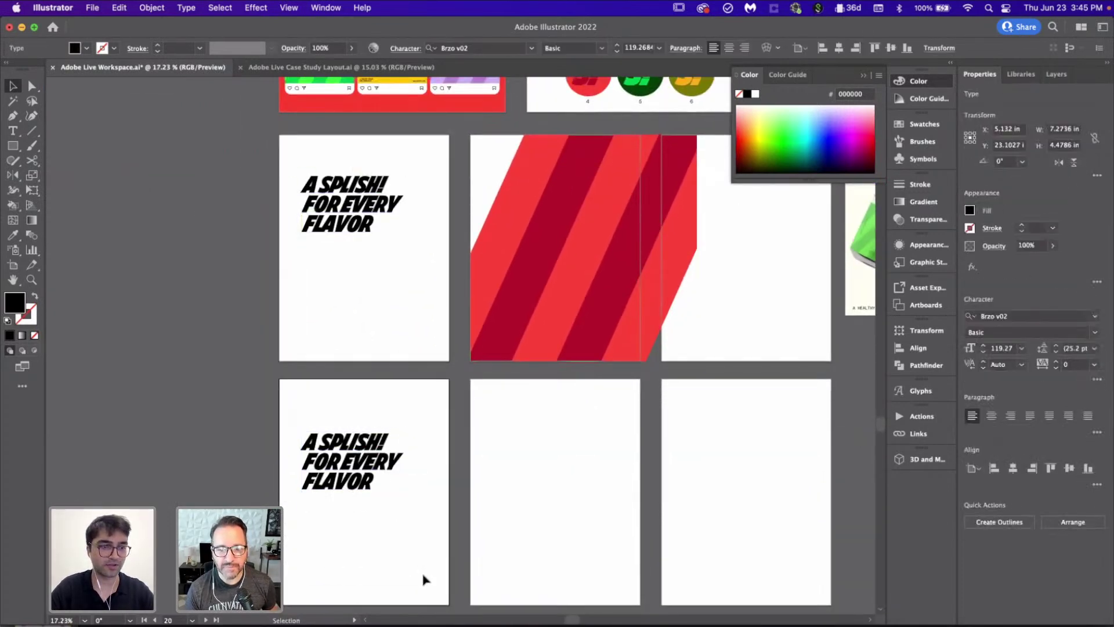
Step: Replace the lower headline's text with SPLASH INTO / SUMMER WITH / SPLISH
scroll(424, 579, "up", 3)
scroll(406, 493, "left", 2)
double_click(393, 405)
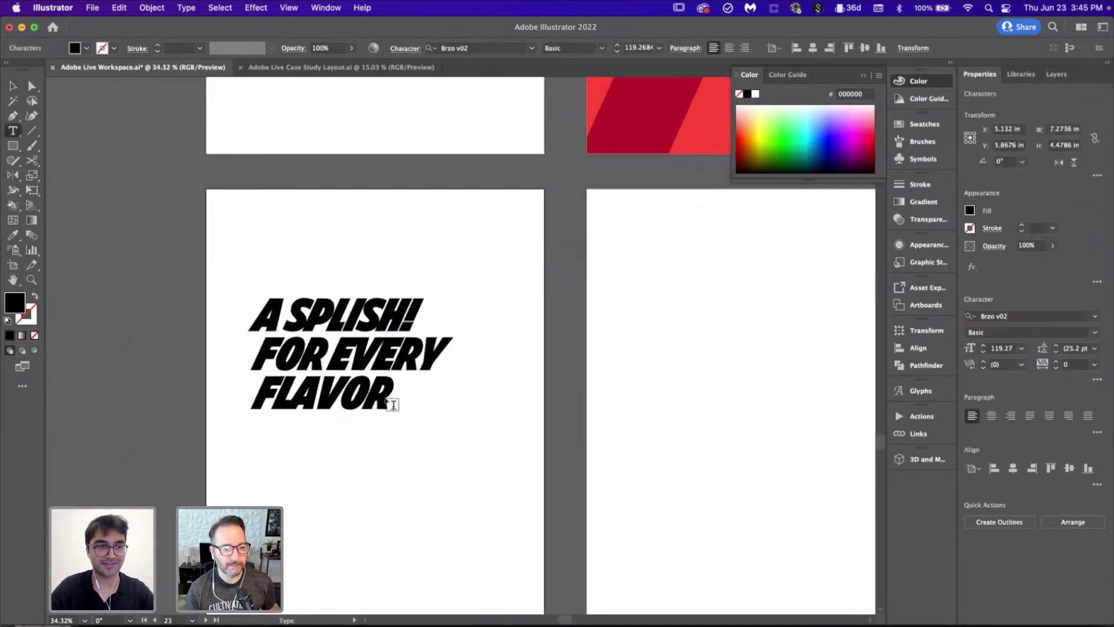
left_click_drag(392, 404, 238, 322)
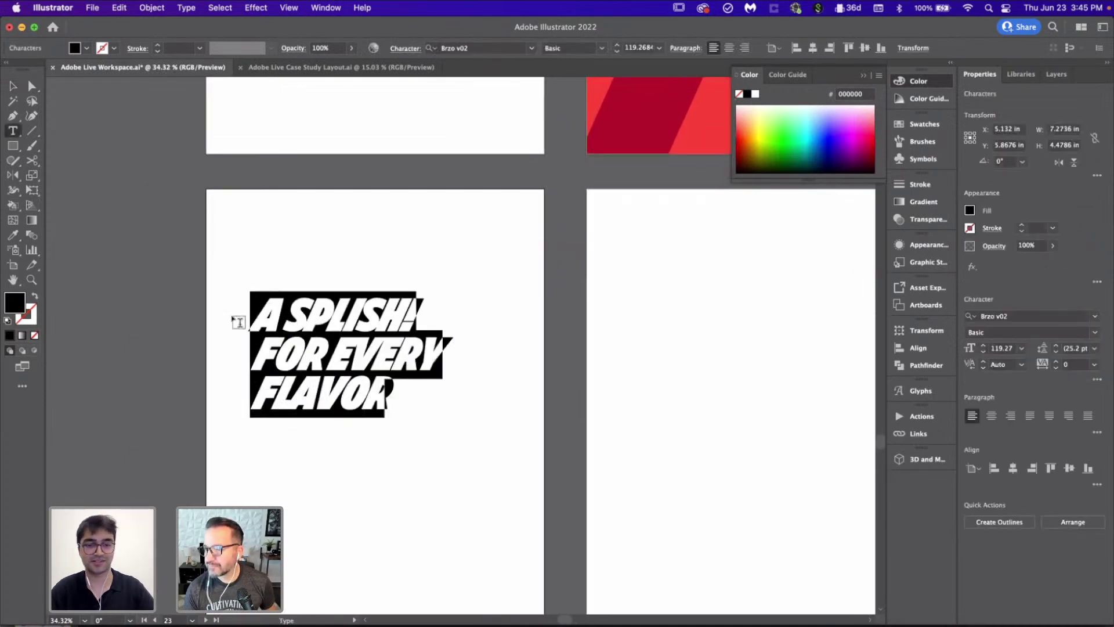
type("SPLASH")
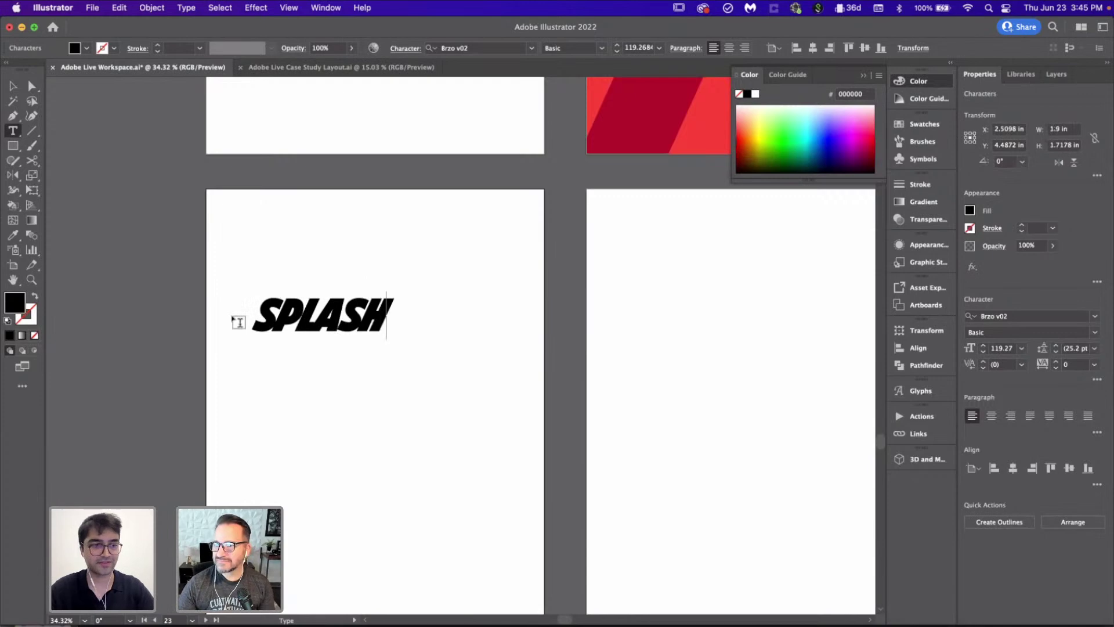
type(" INTO")
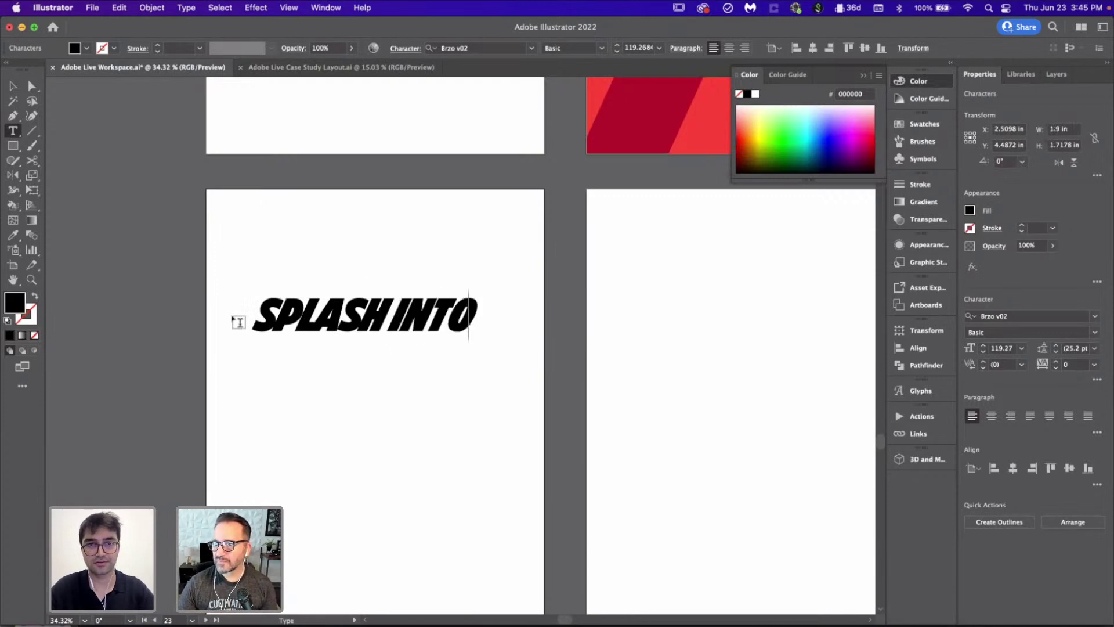
key("Return")
type("SUMMER WITH")
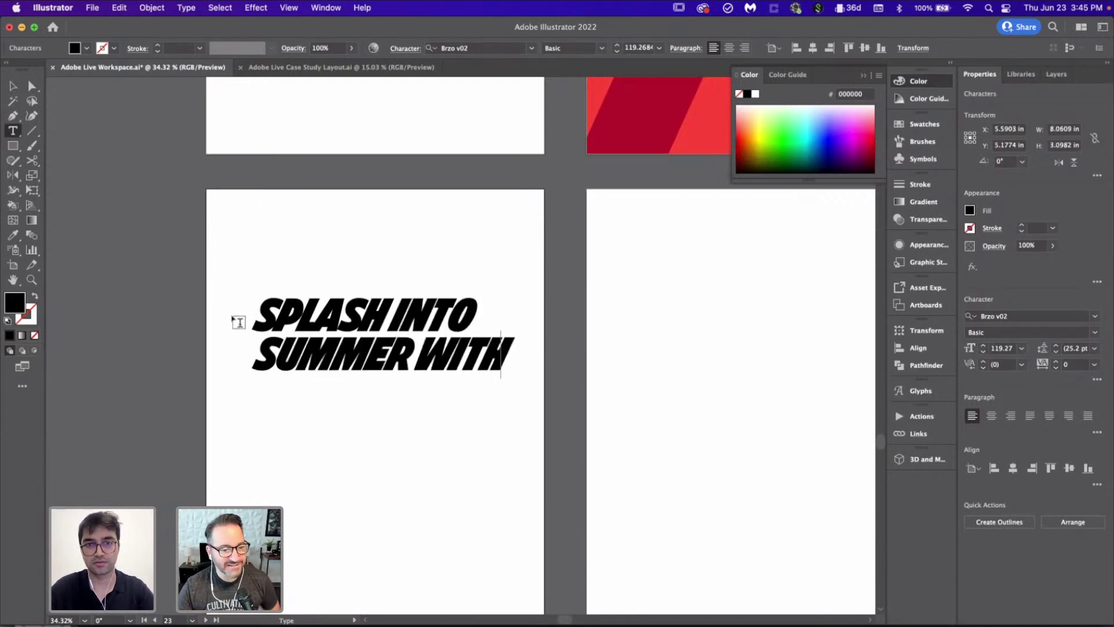
key("Return")
type("SP")
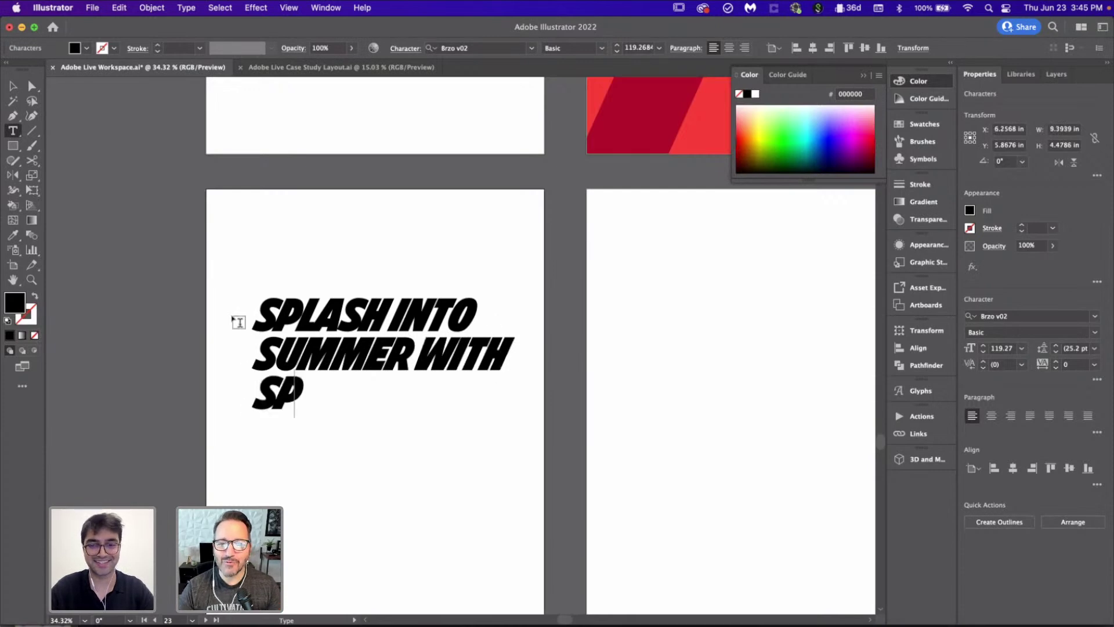
type("LISH!")
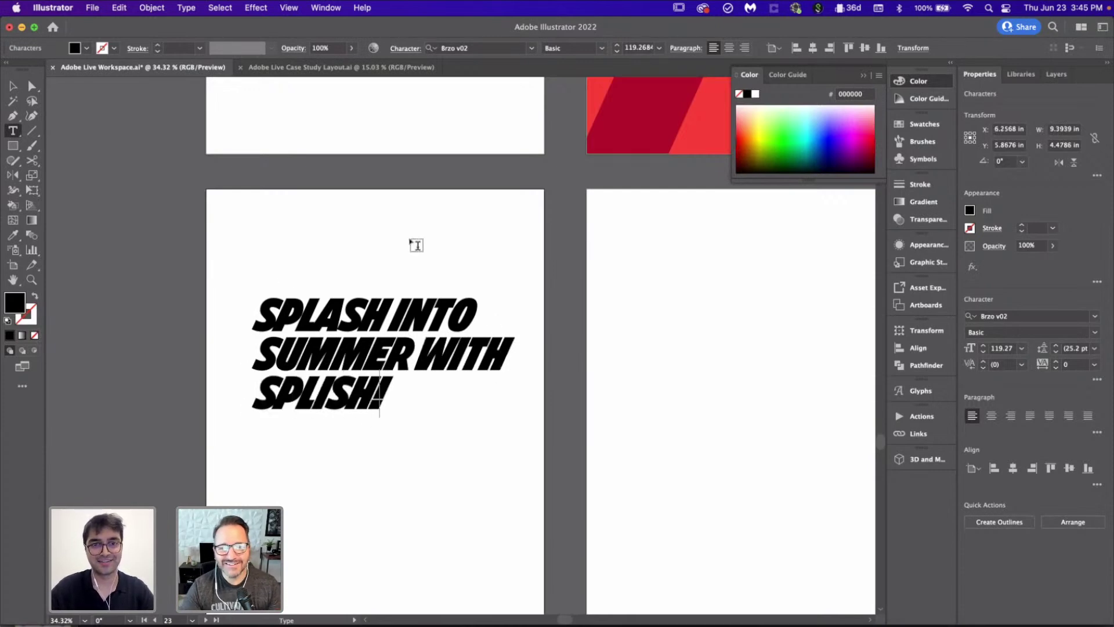
Step: Break the headline into five lines: SPLASH, INTO, SUMMER, WITH, SPLISH
left_click(398, 303)
key("Return")
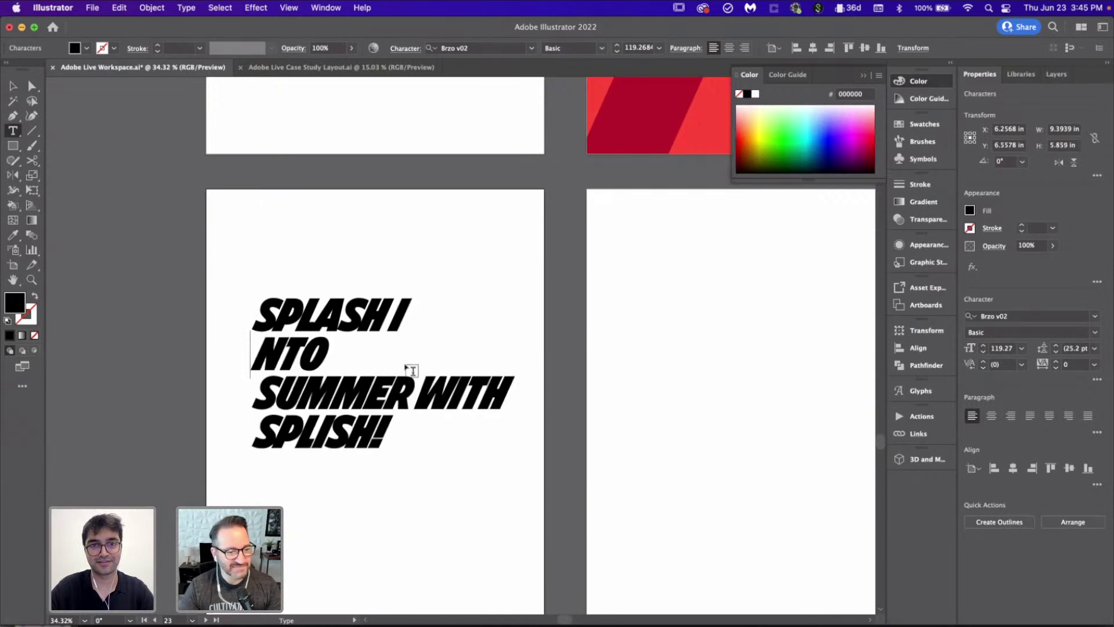
key("BackSpace")
key("Left")
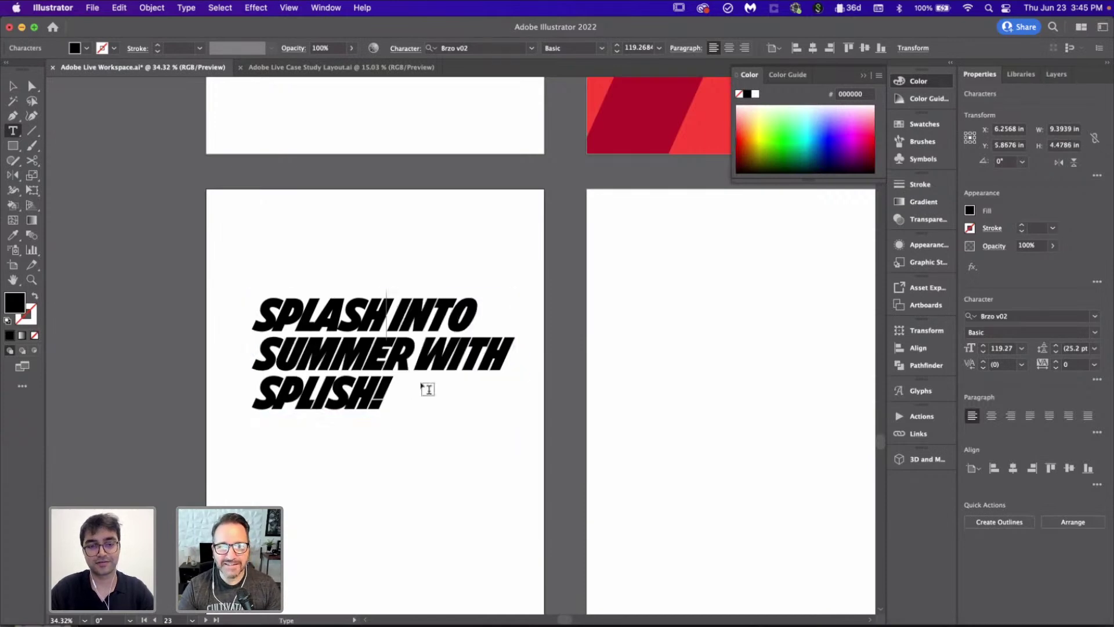
key("Return")
left_click(421, 398)
key("Return")
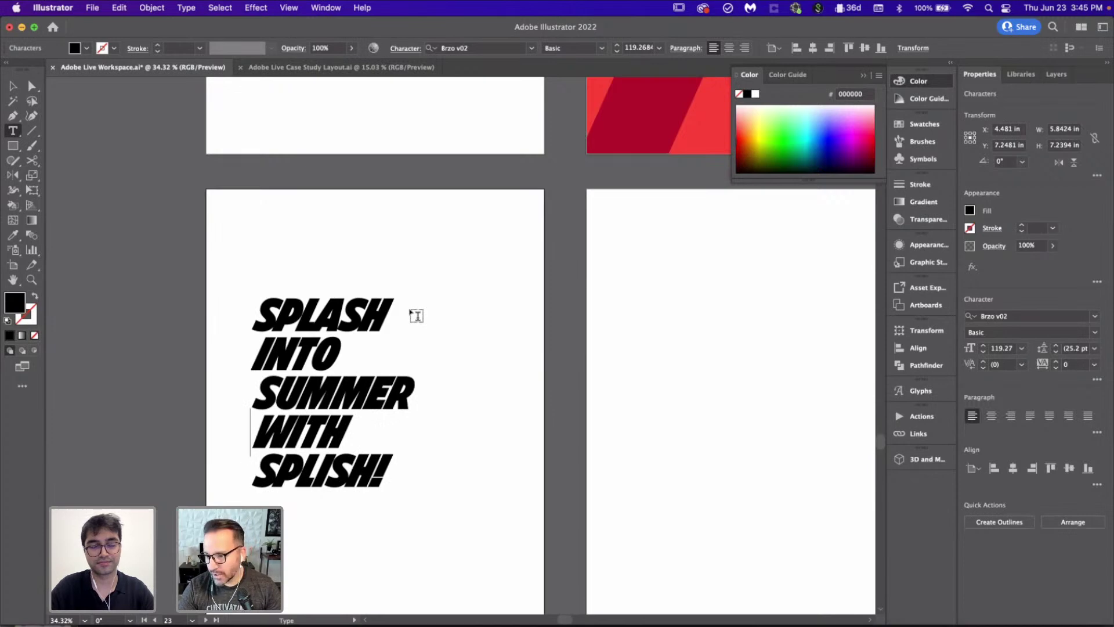
left_click(13, 86)
left_click(485, 422)
scroll(485, 423, "down", 3)
scroll(486, 425, "up", 1)
scroll(485, 425, "down", 2)
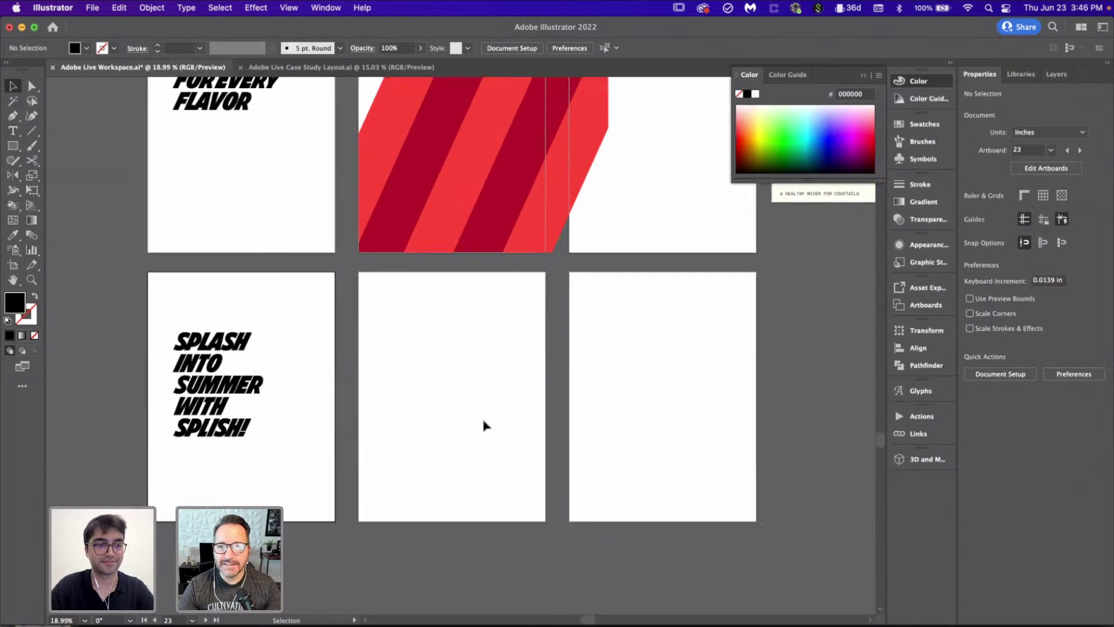
scroll(485, 425, "up", 1)
Step: Copy the SPLASH INTO SUMMER headline straight across to the bottom-right poster
left_click_drag(262, 395, 560, 393)
scroll(244, 386, "down", 3)
scroll(560, 393, "up", 5)
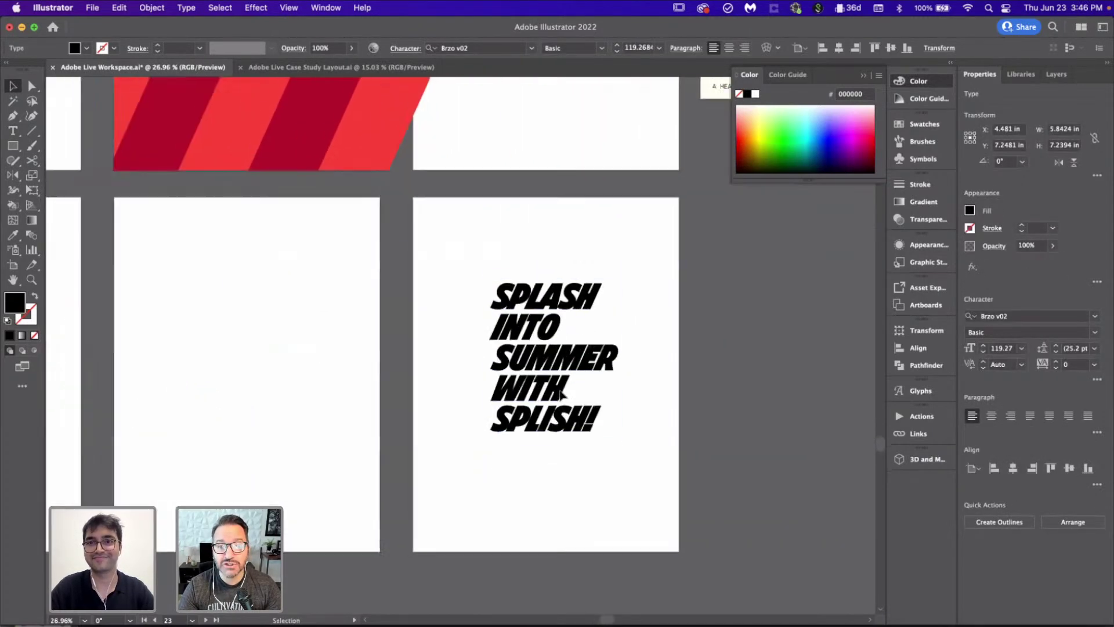
left_click(646, 515)
scroll(579, 450, "down", 2)
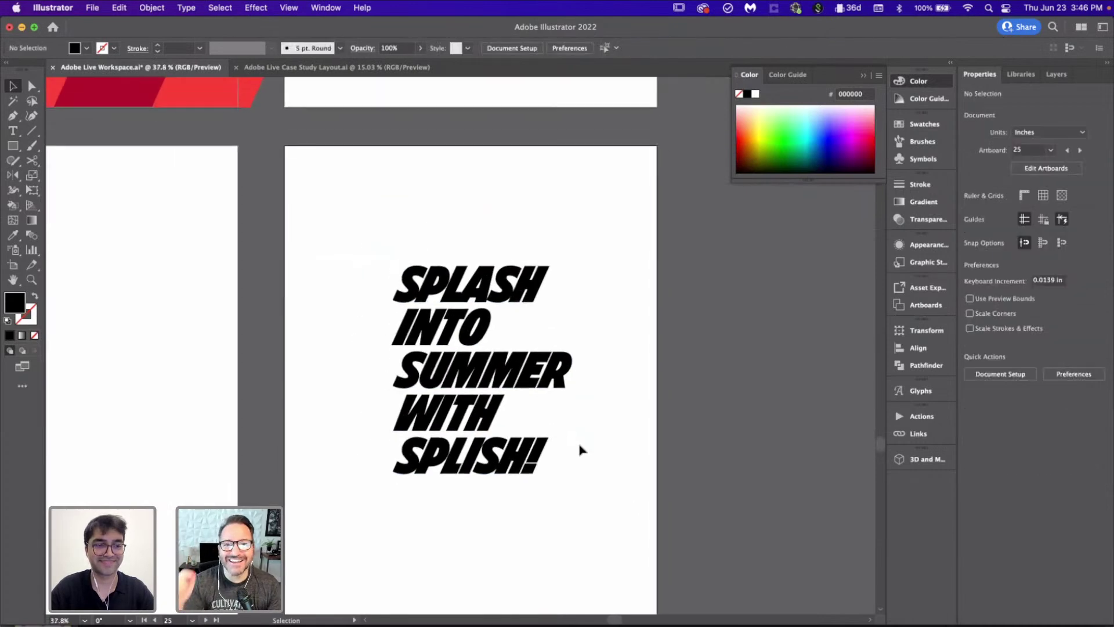
double_click(550, 468)
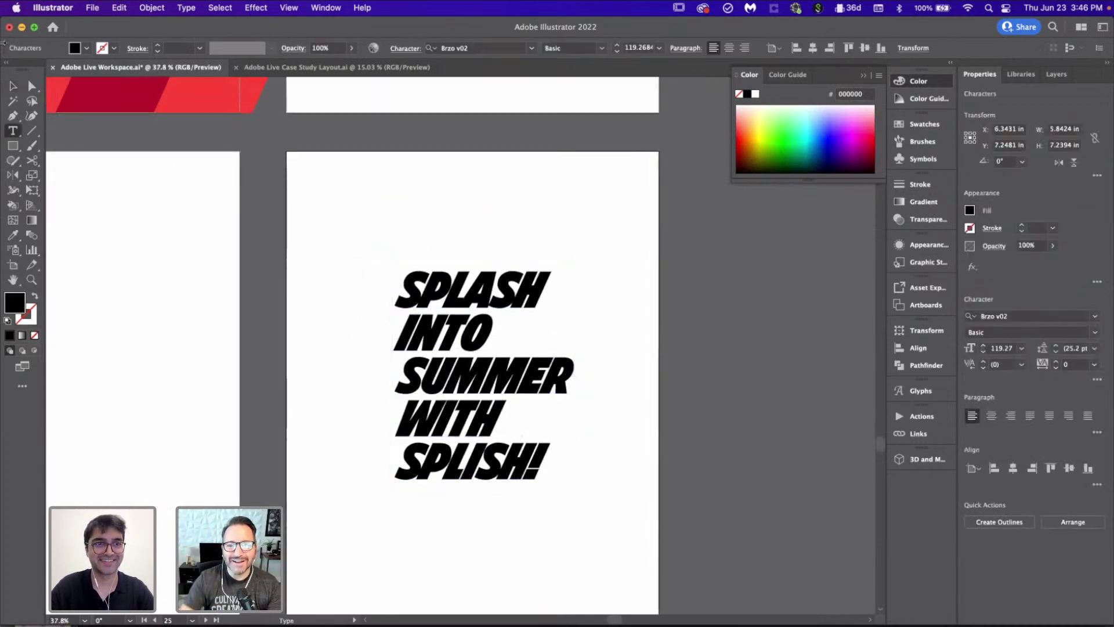
left_click(13, 87)
left_click(231, 391)
Step: Copy the A HEALTHY MIXER FOR COCKTAILS tagline onto the lower-left poster
scroll(232, 390, "down", 5)
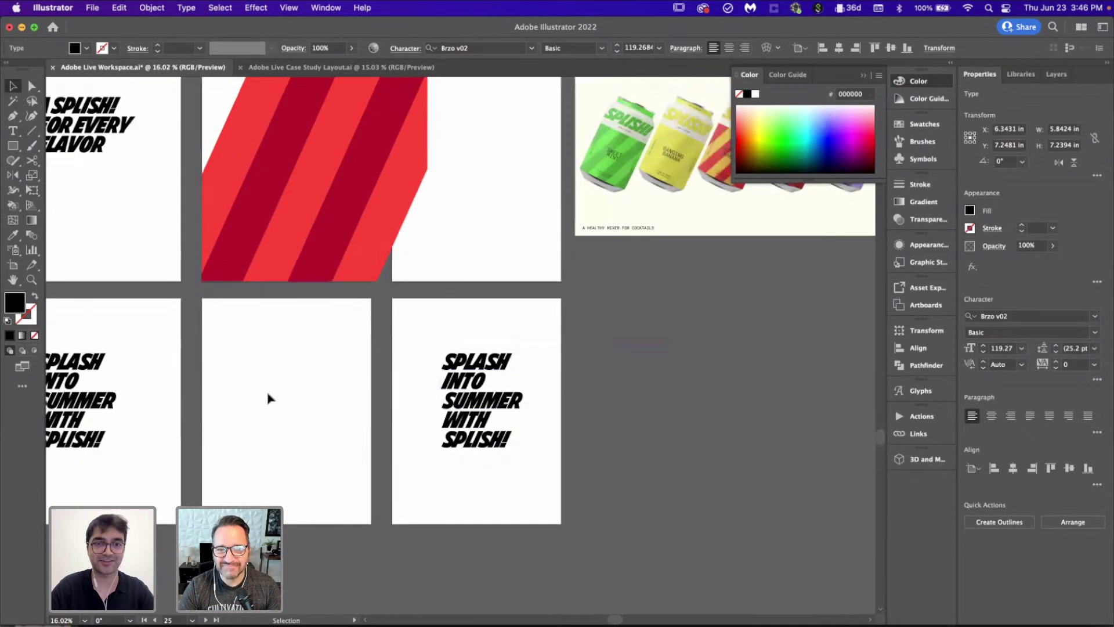
scroll(292, 410, "up", 3)
scroll(291, 410, "left", 3)
scroll(666, 403, "down", 1)
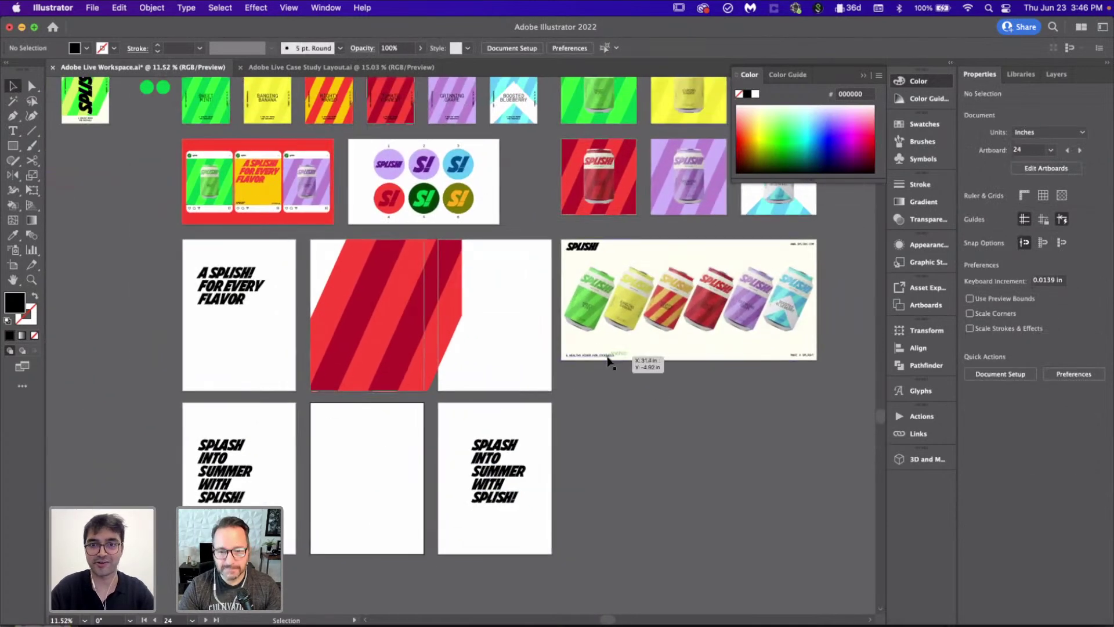
mouse_move(608, 362)
left_mouse_down()
mouse_move(401, 426)
mouse_move(234, 421)
mouse_move(244, 413)
left_mouse_up()
scroll(438, 410, "up", 5)
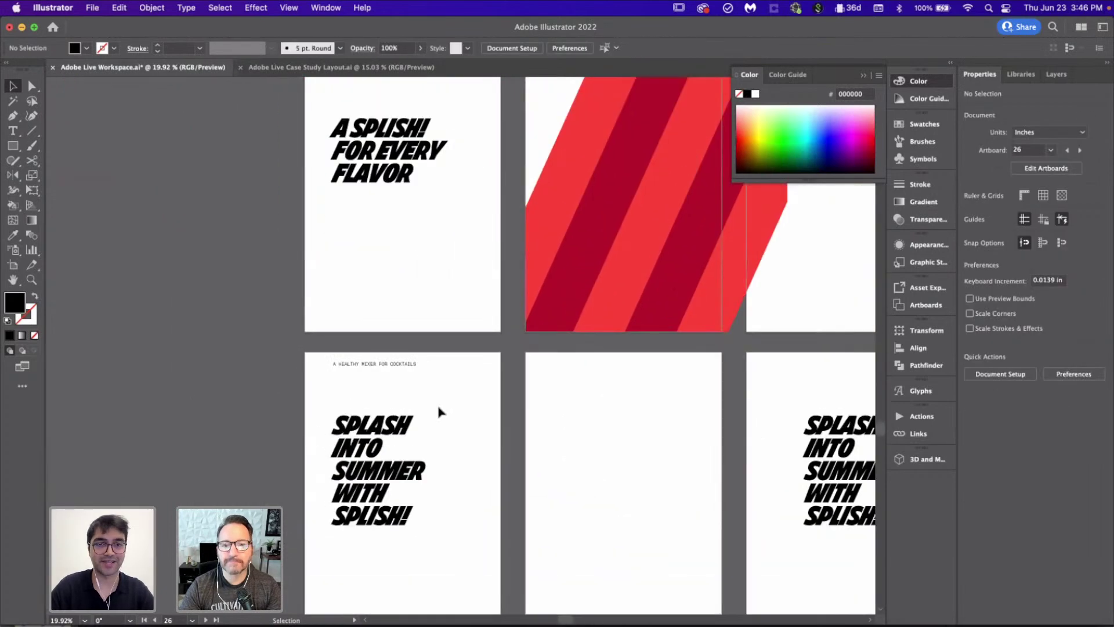
scroll(445, 256, "up", 4)
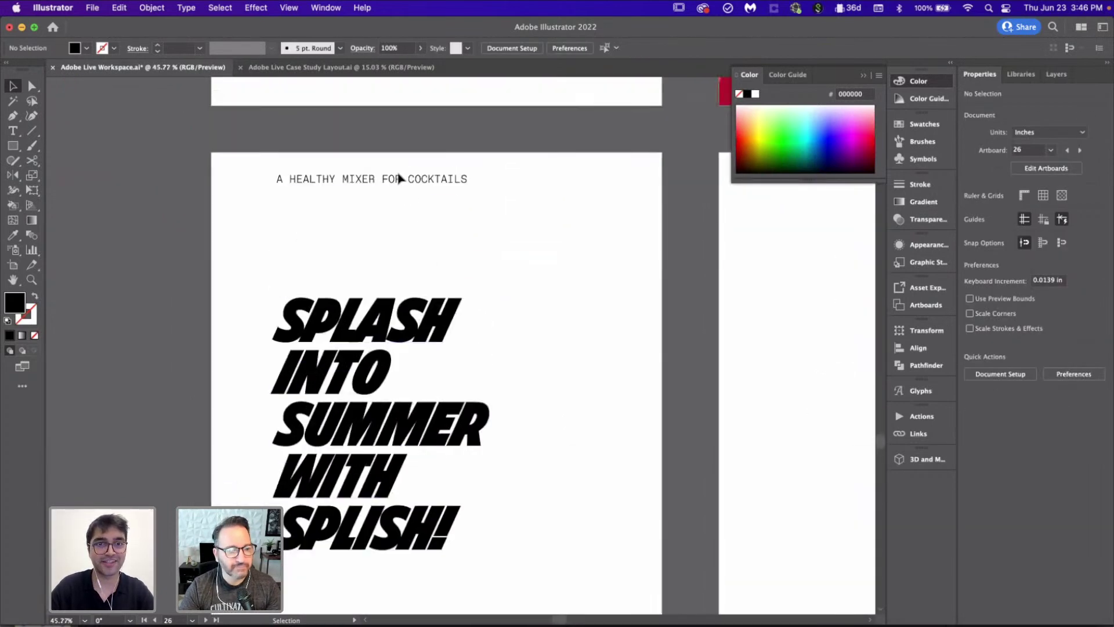
Step: Rewrite the copied tagline as a BY byline with the author's name, placed top-left
double_click(447, 181)
key("super+a")
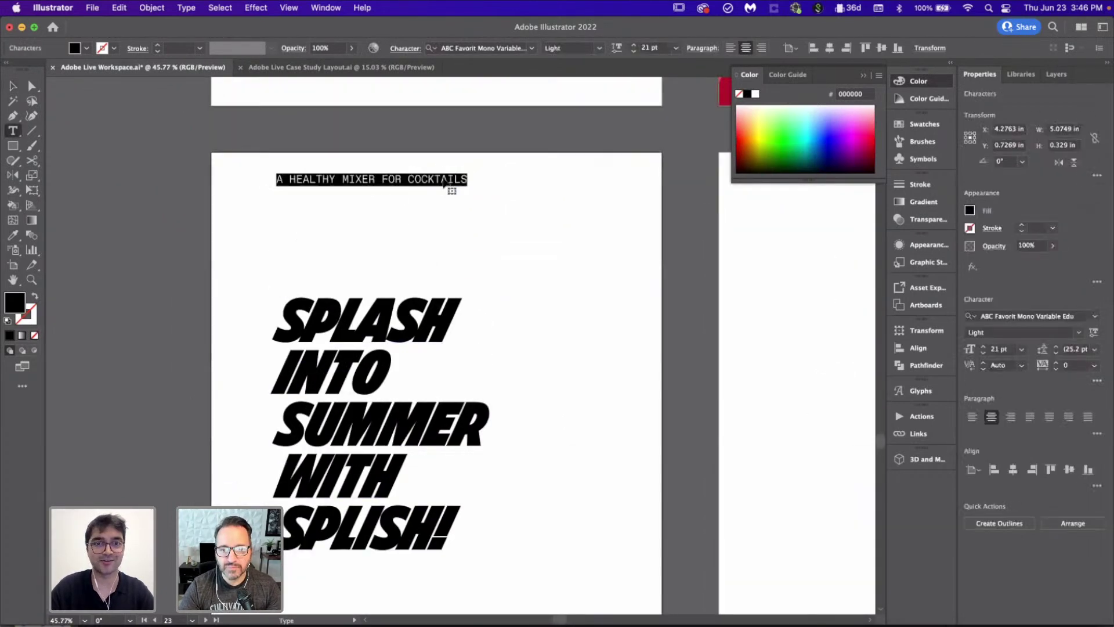
scroll(444, 183, "up", 1)
scroll(444, 183, "up", 2)
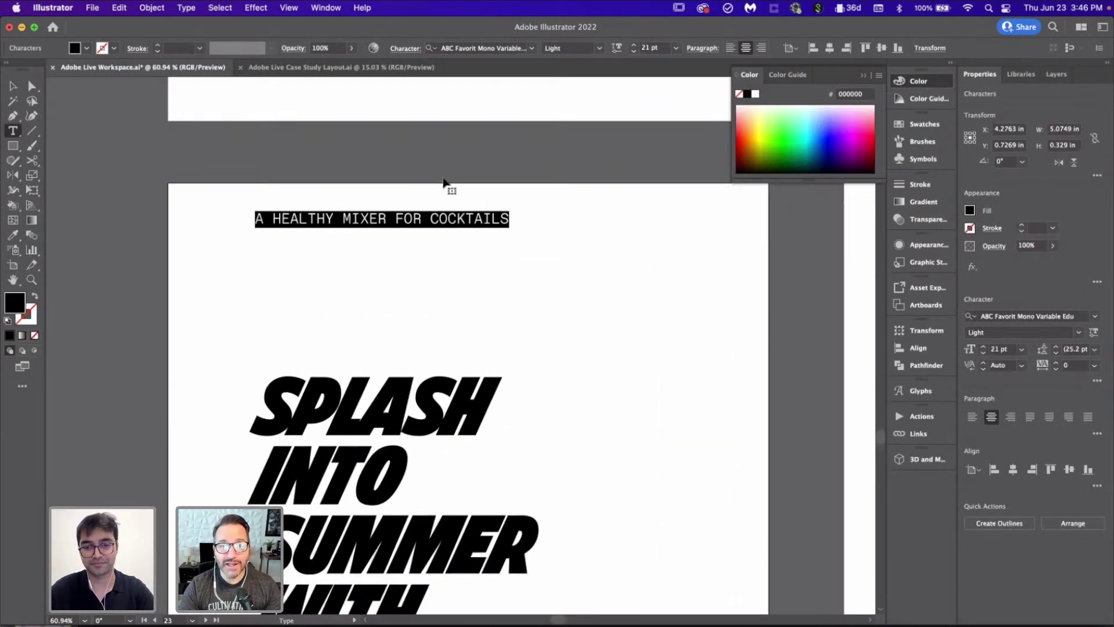
type("BY VOODOO VAL")
left_click(11, 86)
left_click_drag(371, 220, 244, 213)
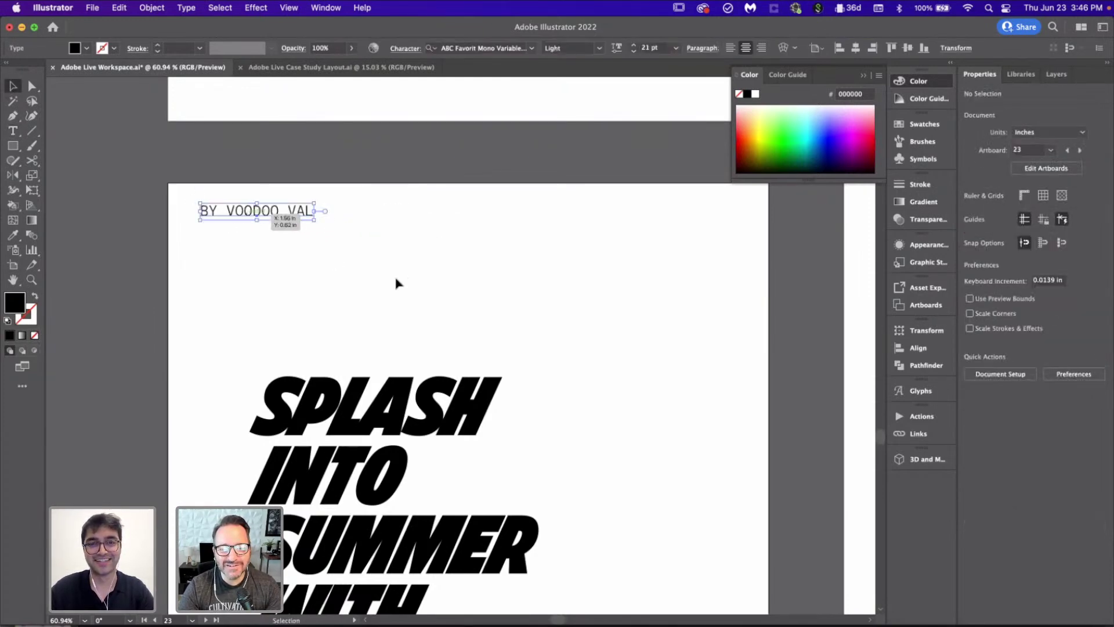
left_click(397, 283)
scroll(396, 283, "down", 6)
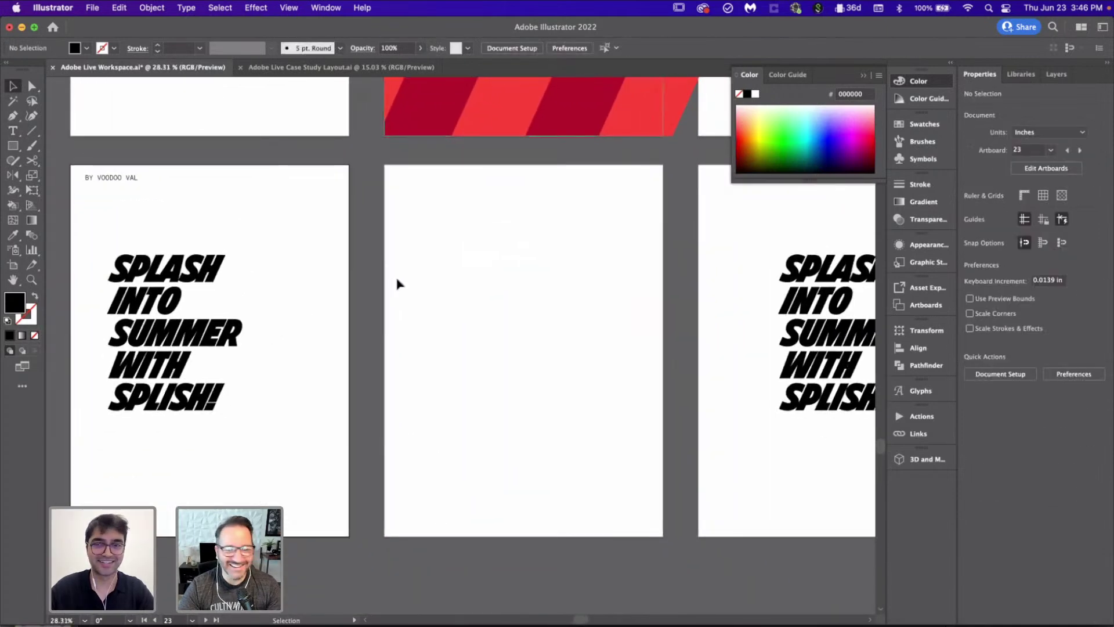
scroll(396, 283, "down", 1)
Step: Copy the byline to the right poster and replace the name with a second author's initials
left_click_drag(116, 218, 610, 221)
left_click(652, 238)
scroll(651, 239, "up", 2)
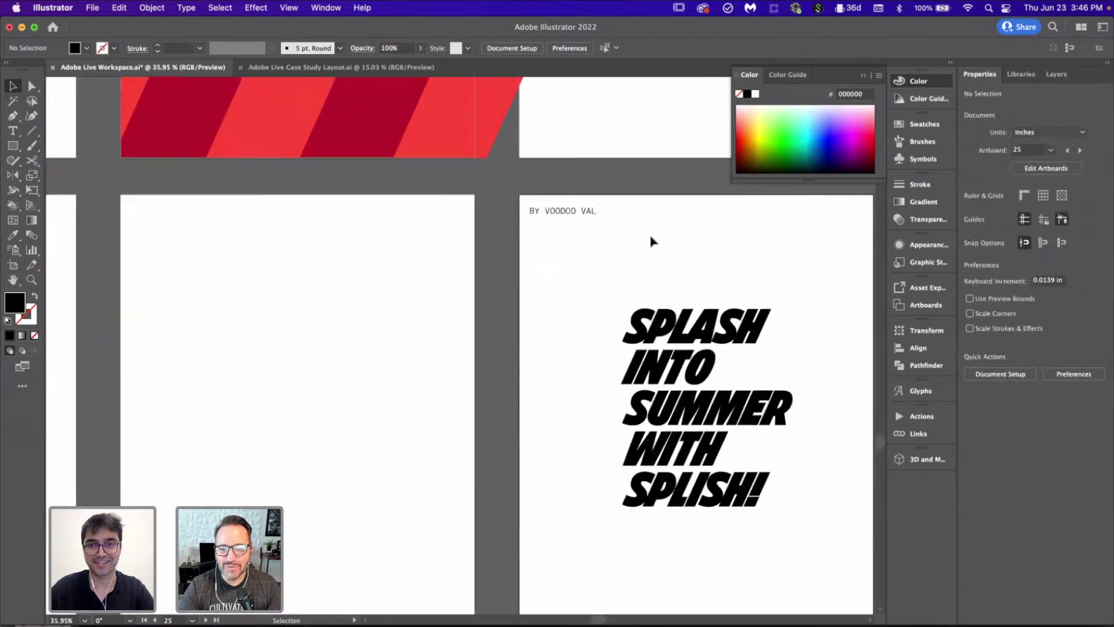
scroll(651, 240, "up", 4)
double_click(480, 179)
key("super+a")
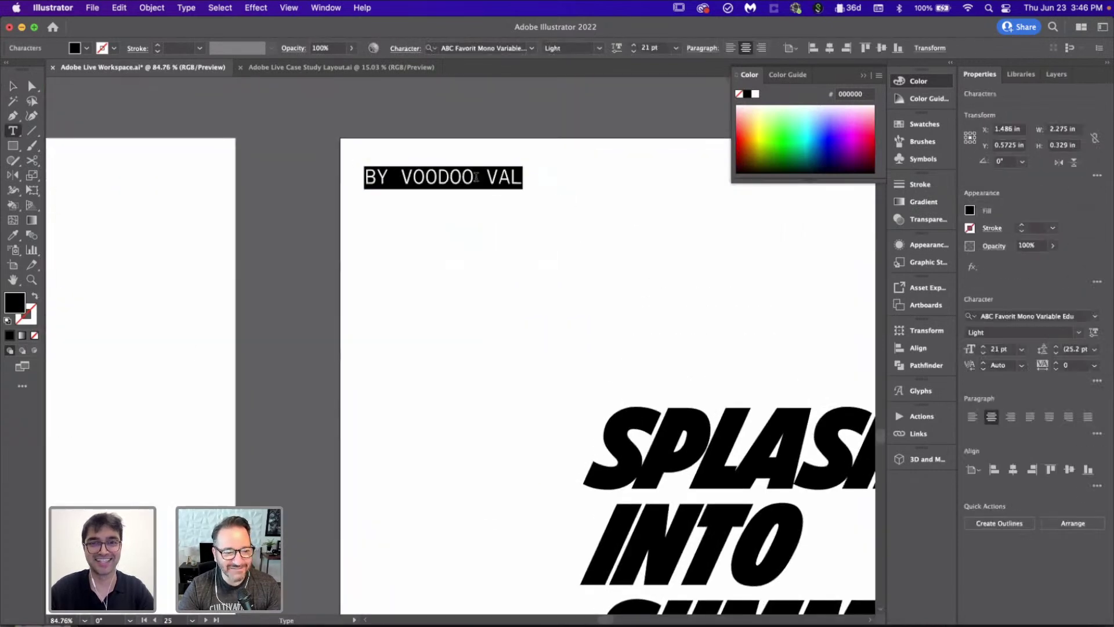
left_click_drag(408, 172, 585, 176)
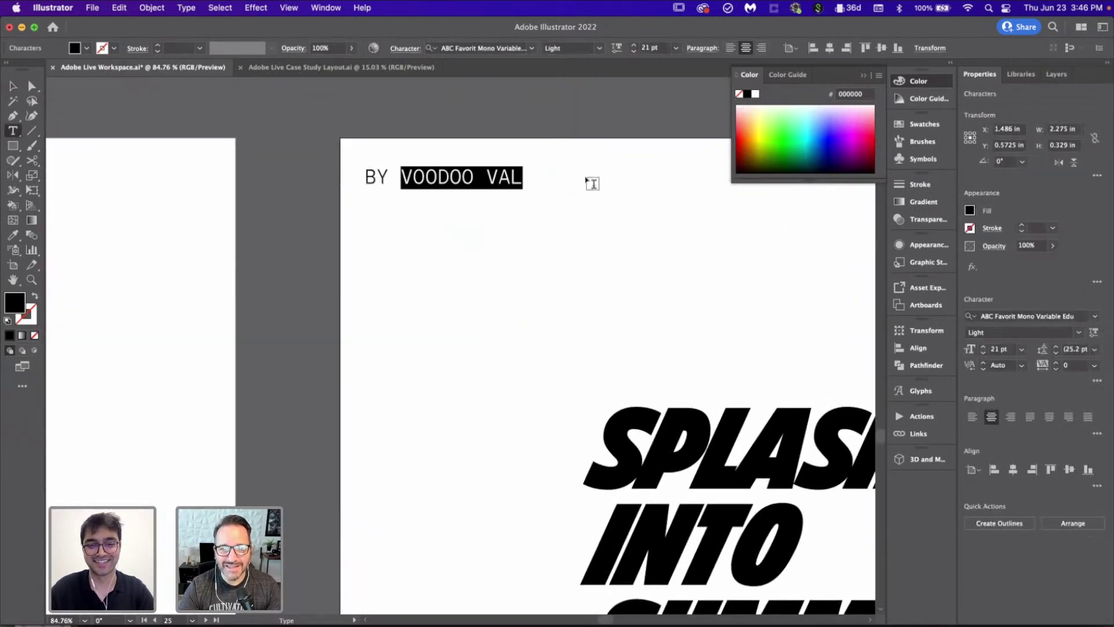
type("CJ")
left_click(14, 86)
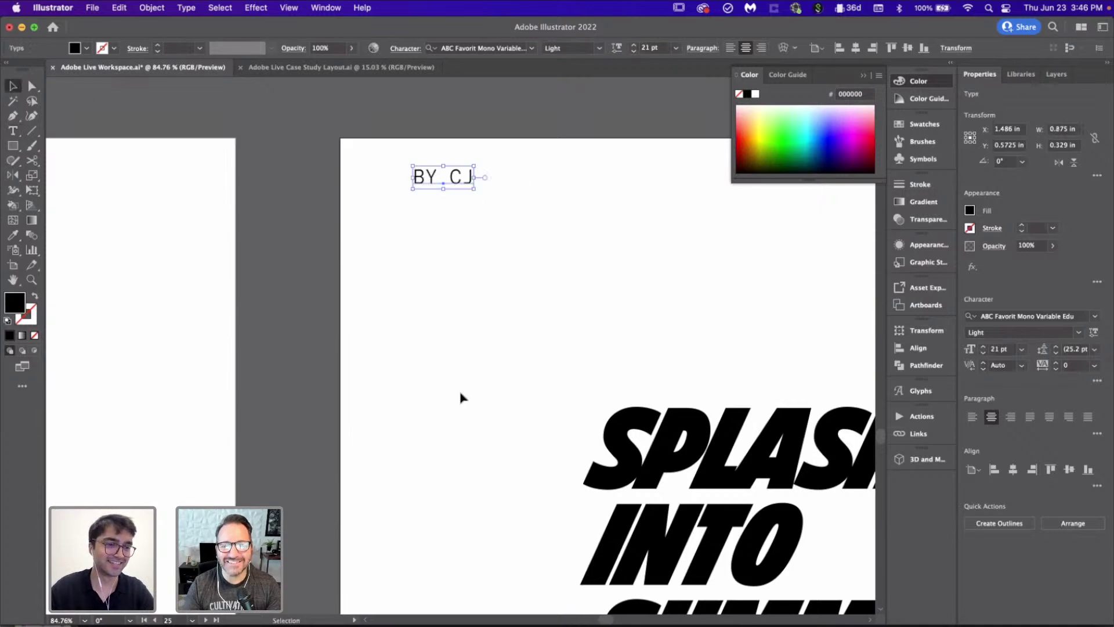
left_click(460, 395)
Step: Select the right poster's headline
scroll(460, 397, "down", 6)
scroll(461, 398, "down", 4)
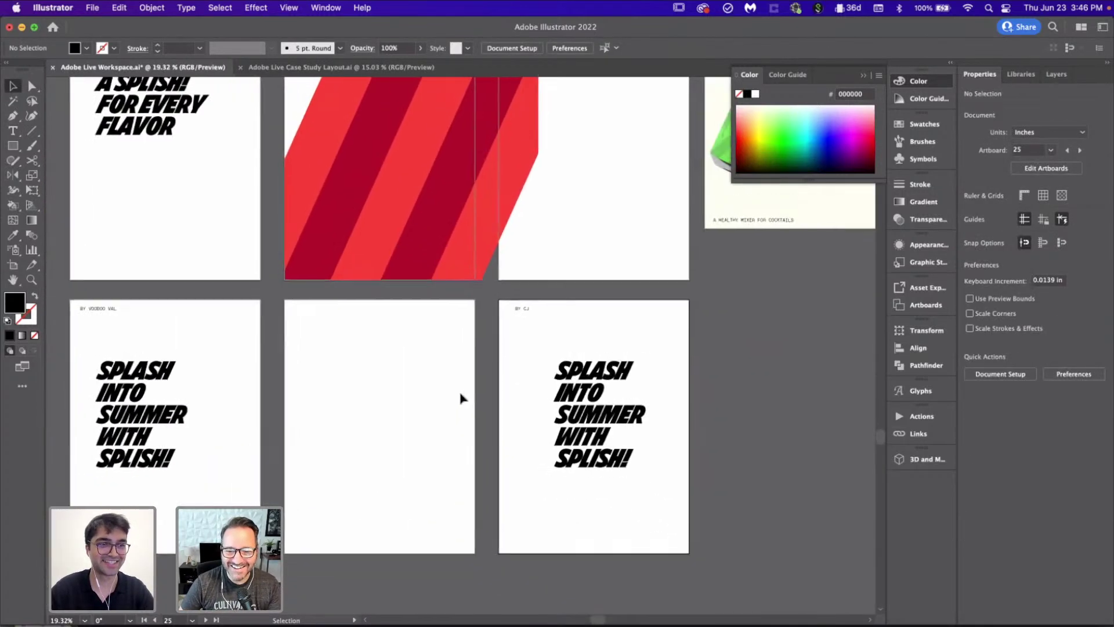
scroll(460, 398, "down", 3)
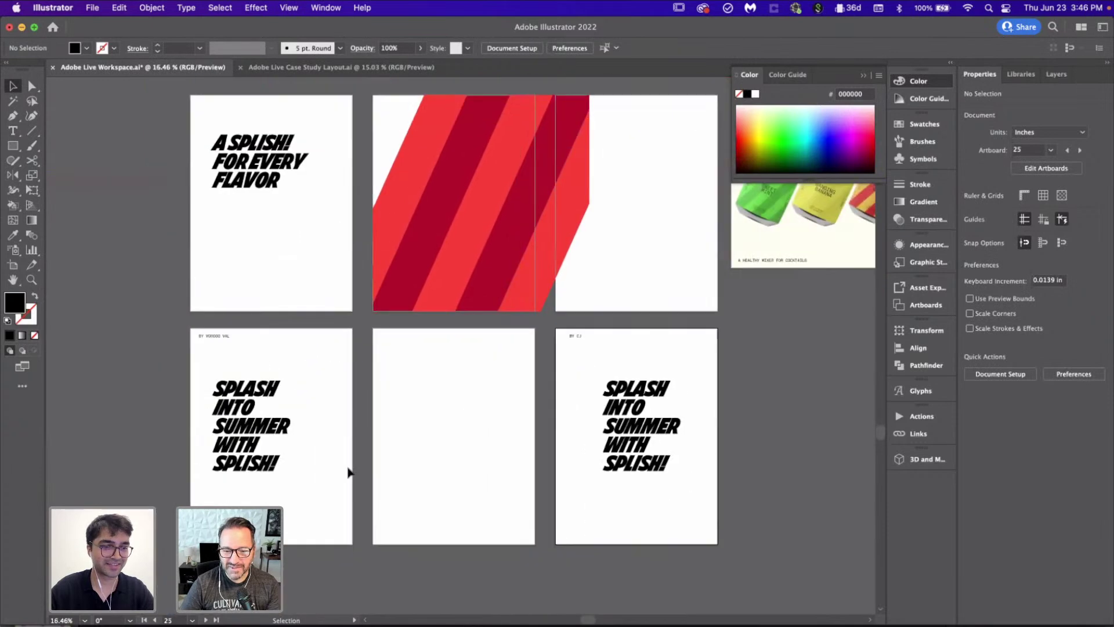
scroll(447, 501, "up", 2)
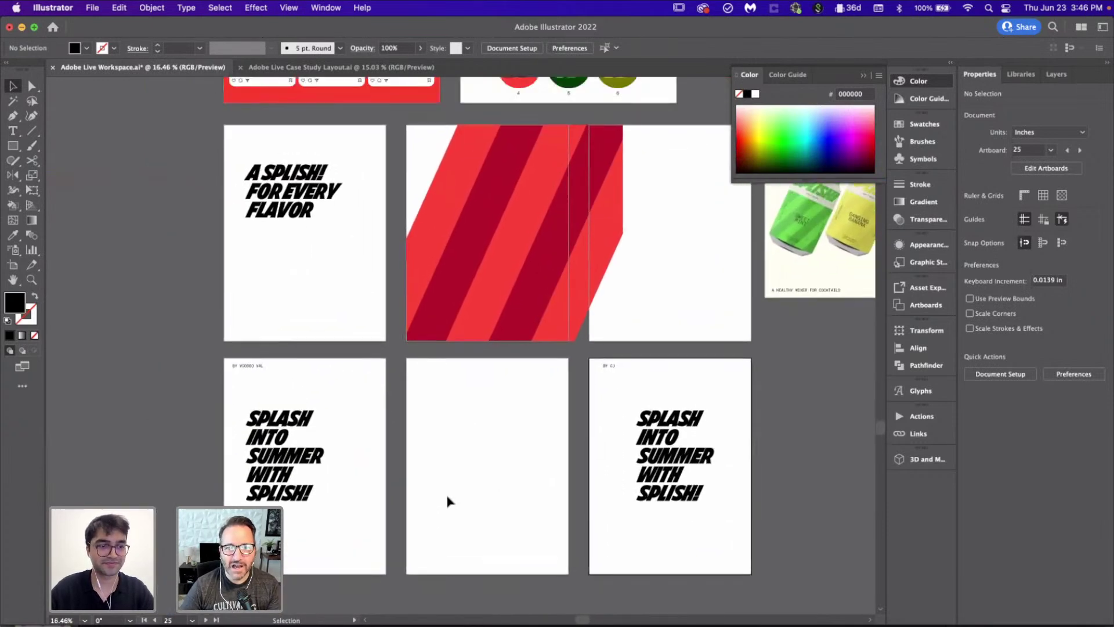
scroll(447, 500, "right", 2)
left_click(661, 467)
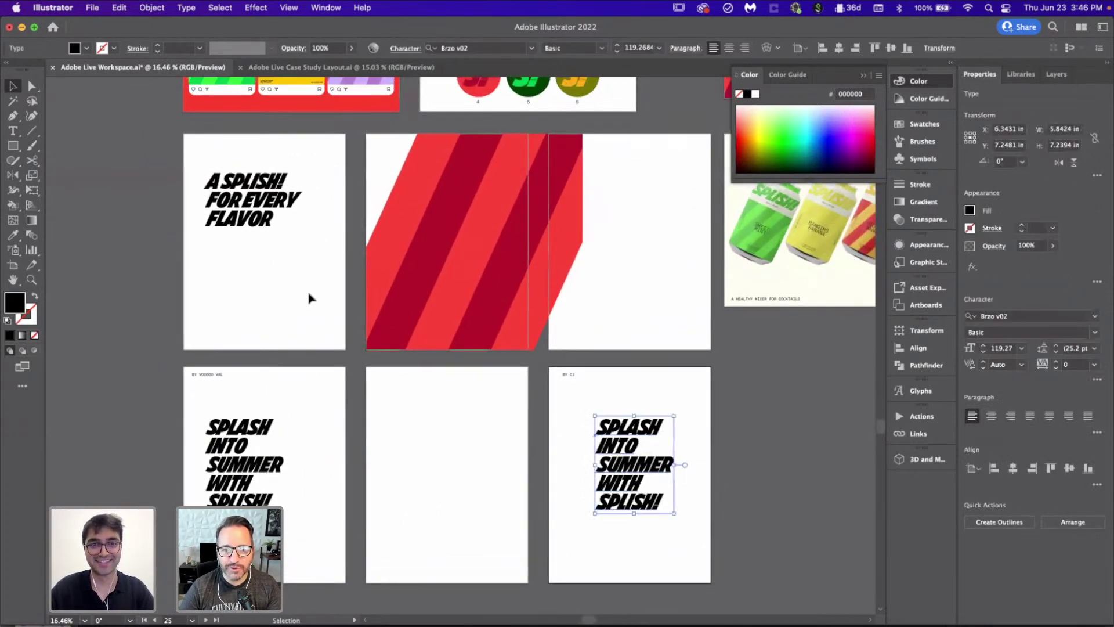
Step: Retype the right headline as SPLISH SPLASH IT'S A SUMMERTIME BASH!
left_click(497, 450)
scroll(497, 450, "down", 2)
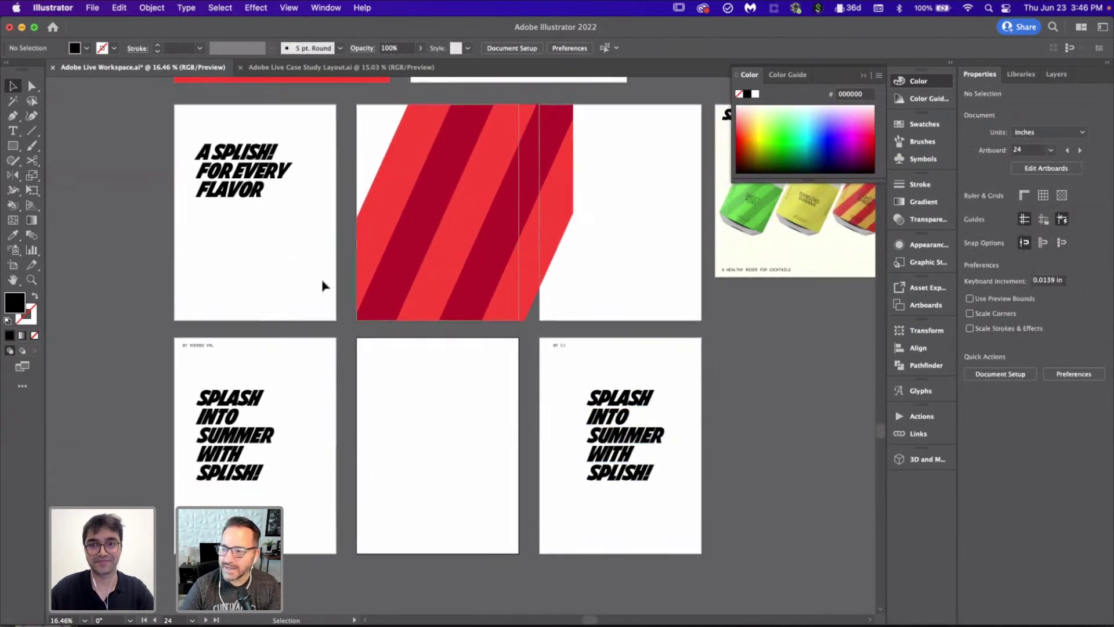
scroll(564, 393, "right", 4)
scroll(564, 393, "down", 2)
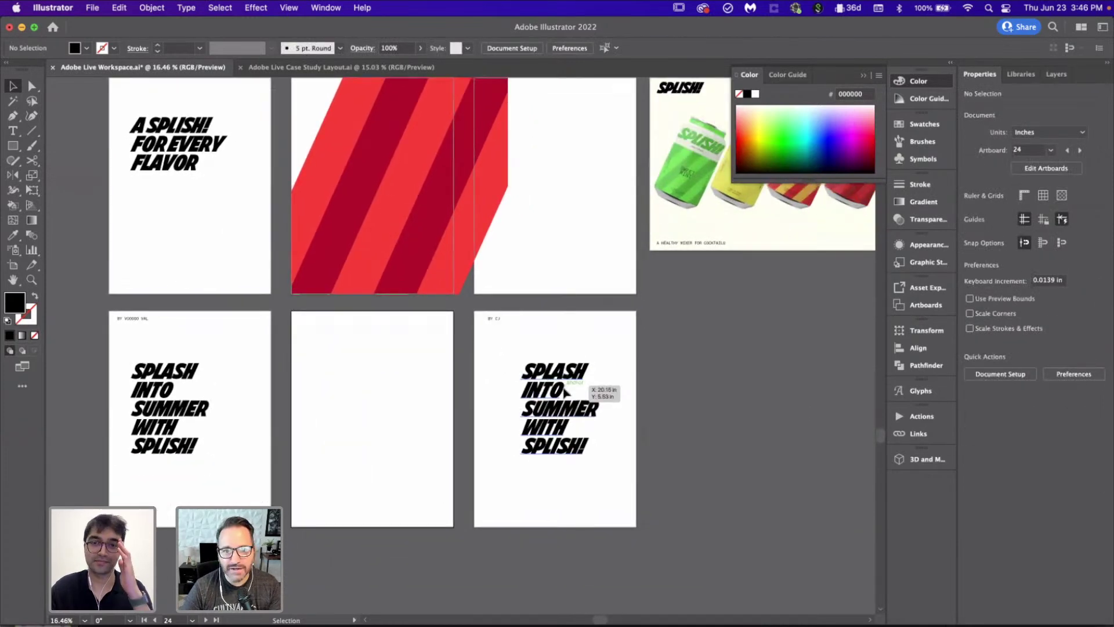
scroll(572, 453, "up", 3)
scroll(524, 416, "down", 2)
scroll(525, 429, "up", 4)
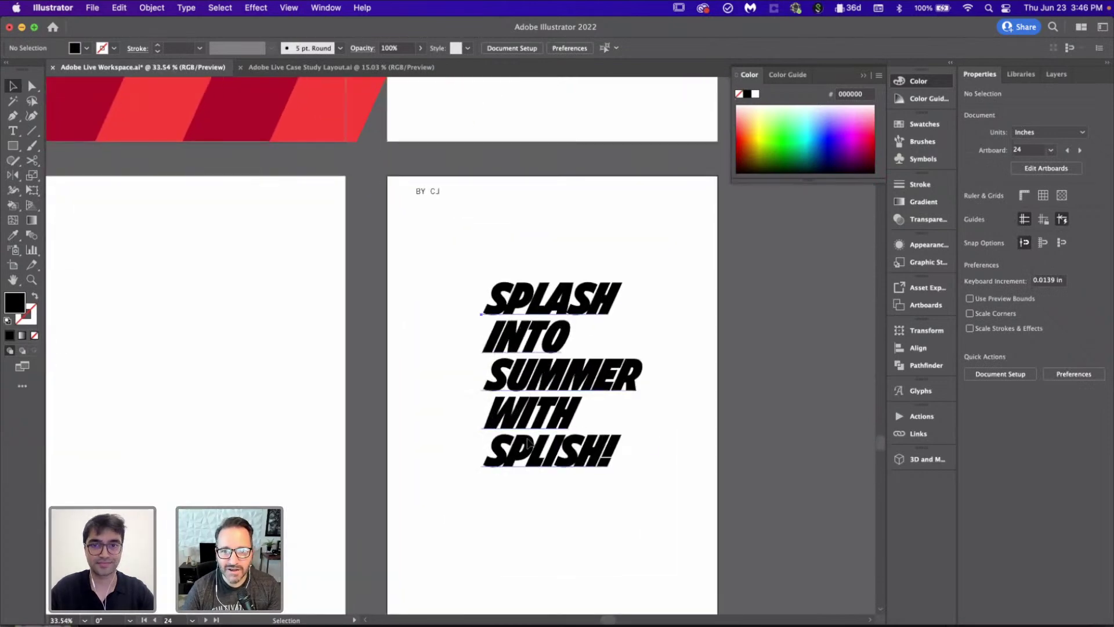
double_click(603, 447)
left_click_drag(607, 448, 539, 299)
type("ISH")
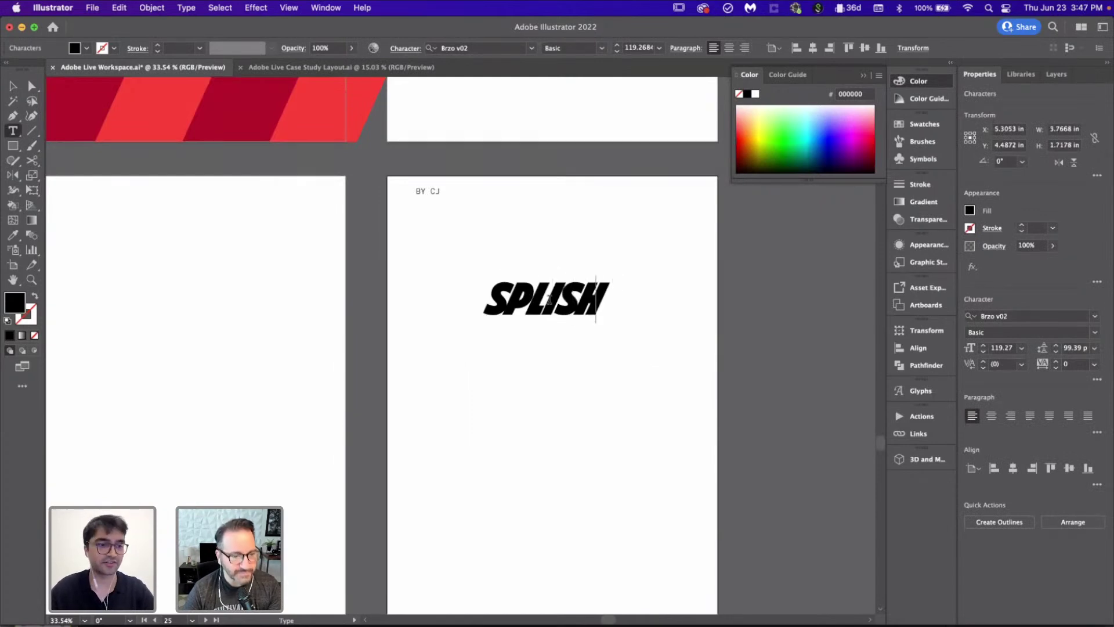
type(" SPLASH,")
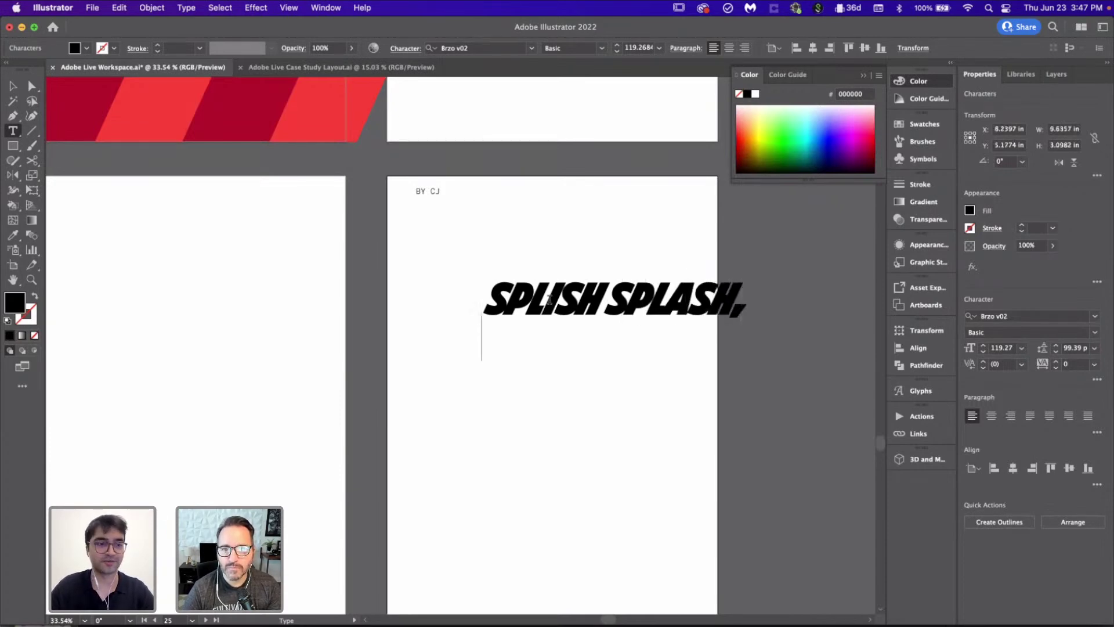
type("IT'")
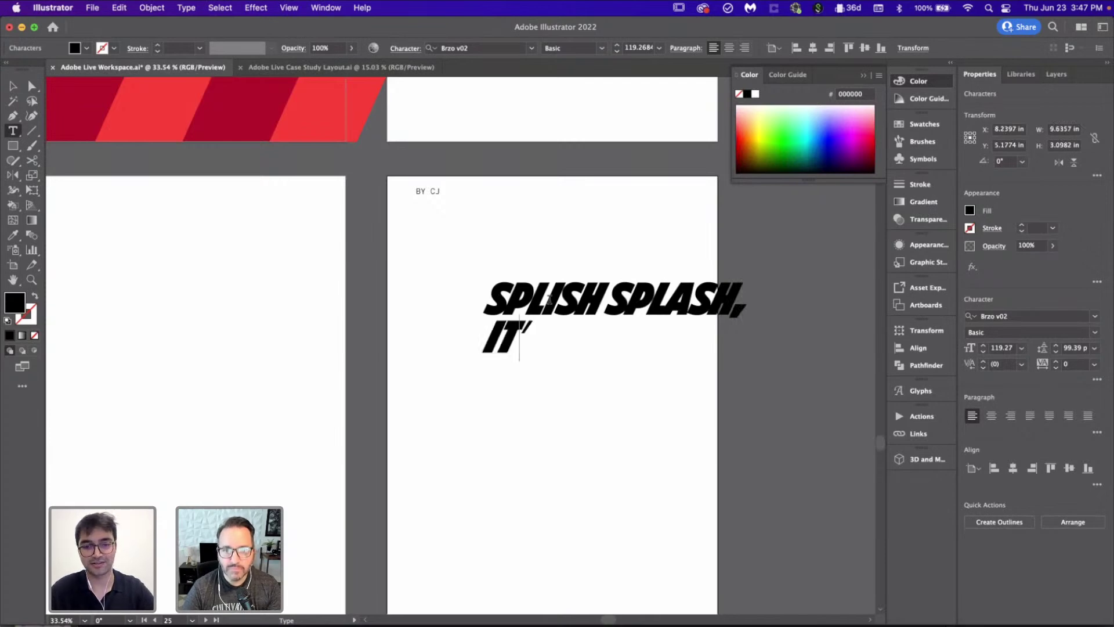
type("S A SUMMET")
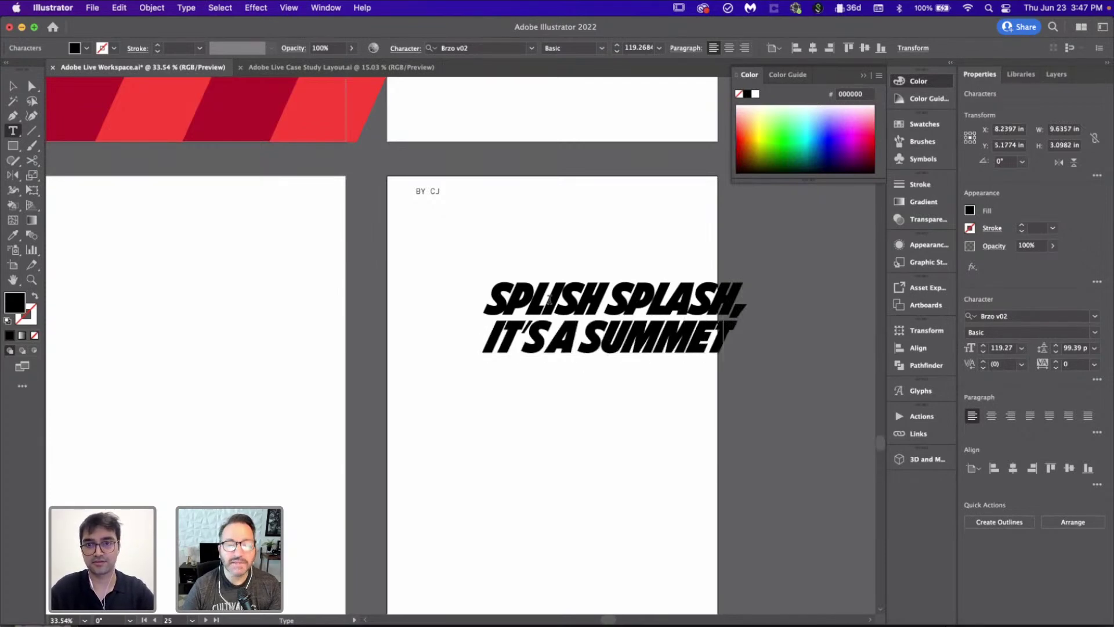
key("BackSpace")
type("RTIME ")
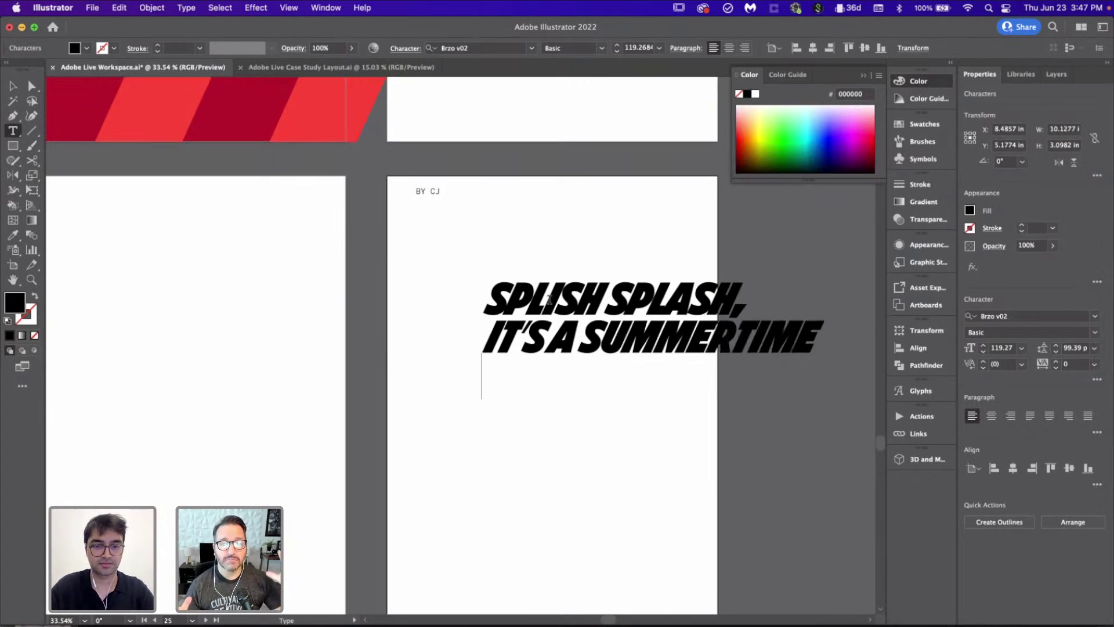
type("BASH!")
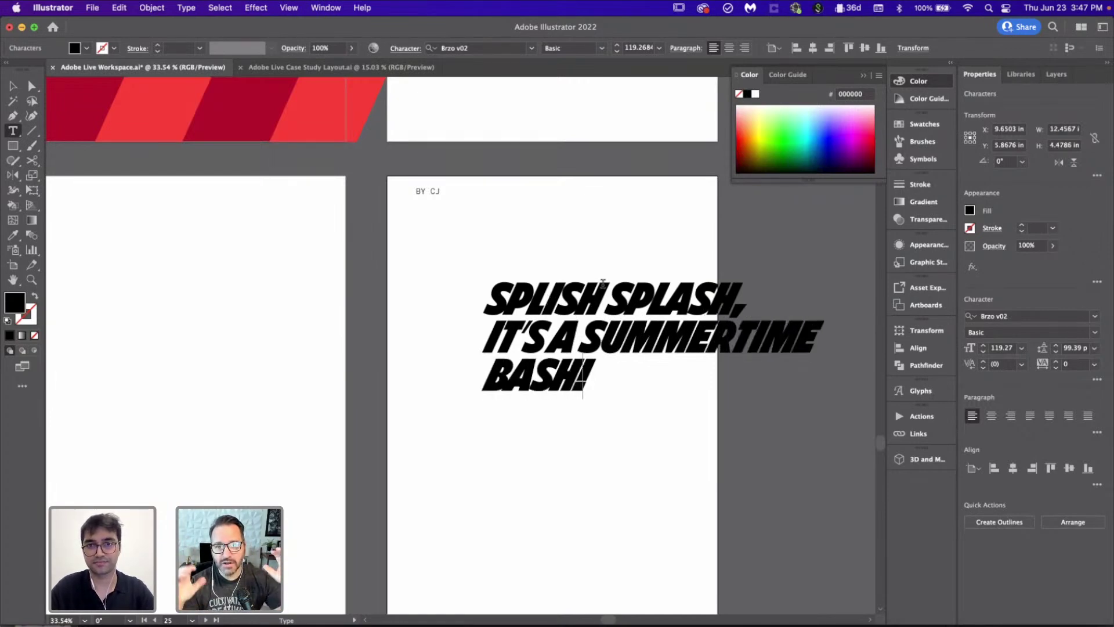
Step: Arrange the headline on three lines ending with BASH! and move it up and left
left_click(582, 335)
key("Return")
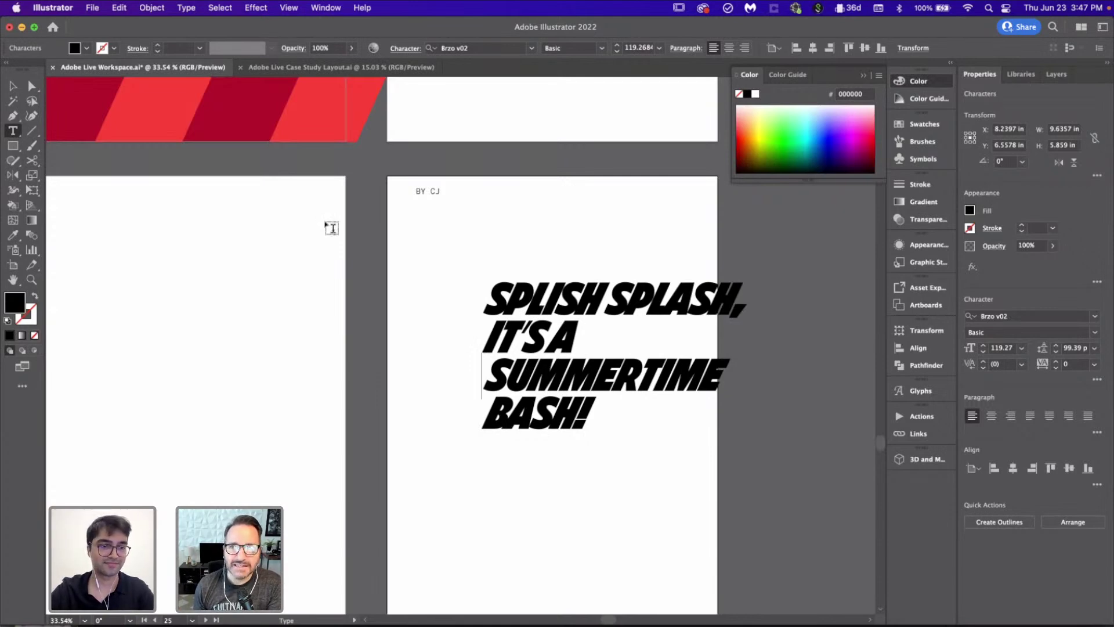
left_click(490, 413)
key("BackSpace")
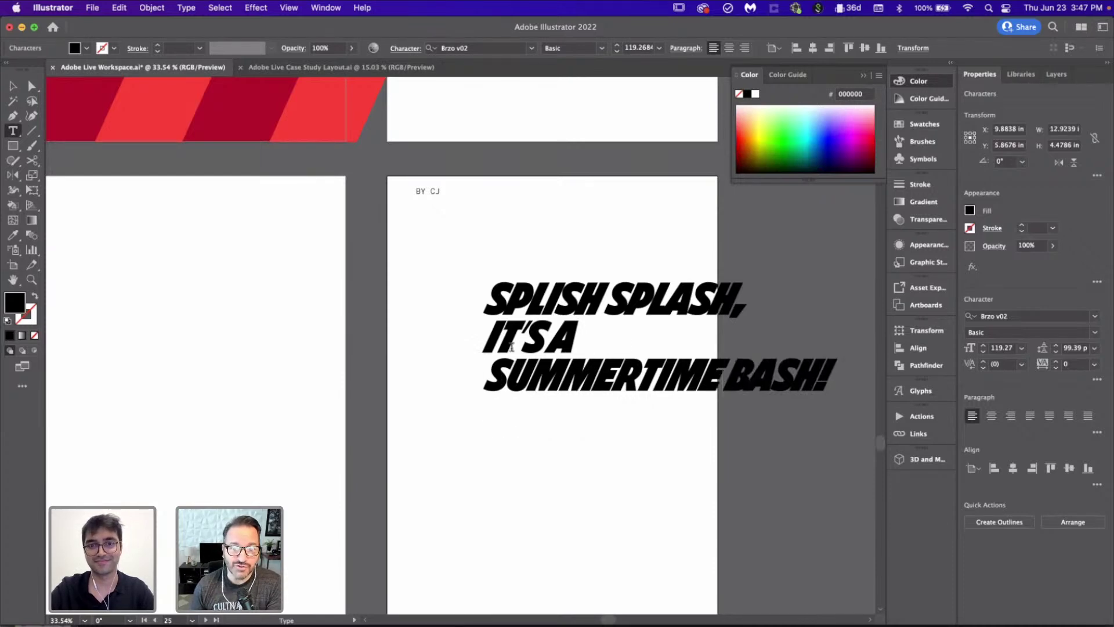
left_click(498, 367)
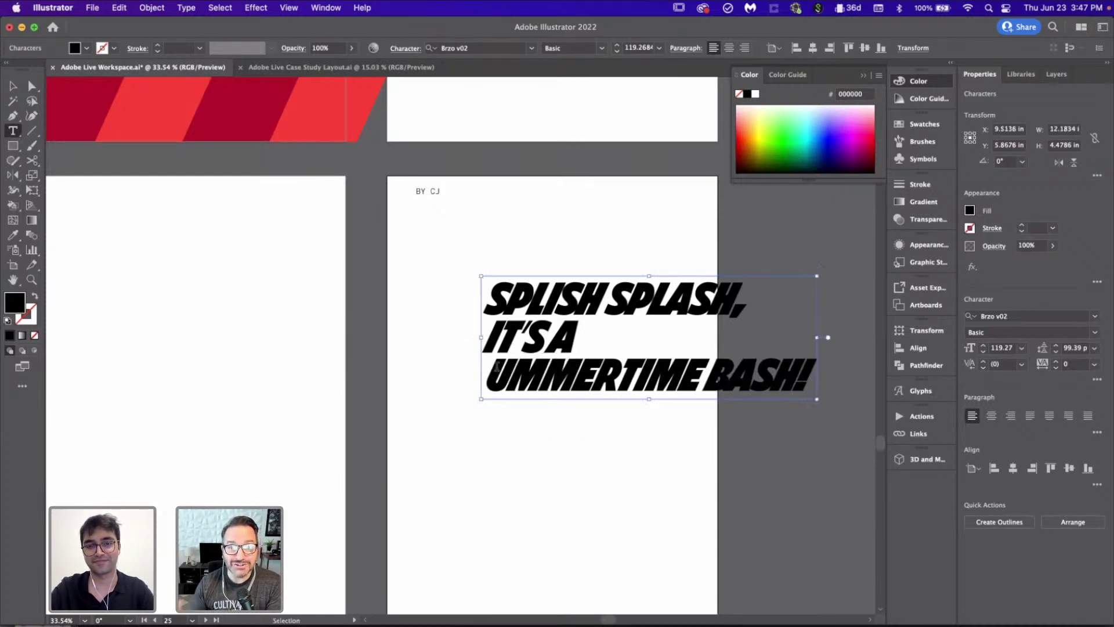
key("BackSpace")
scroll(496, 367, "down", 3)
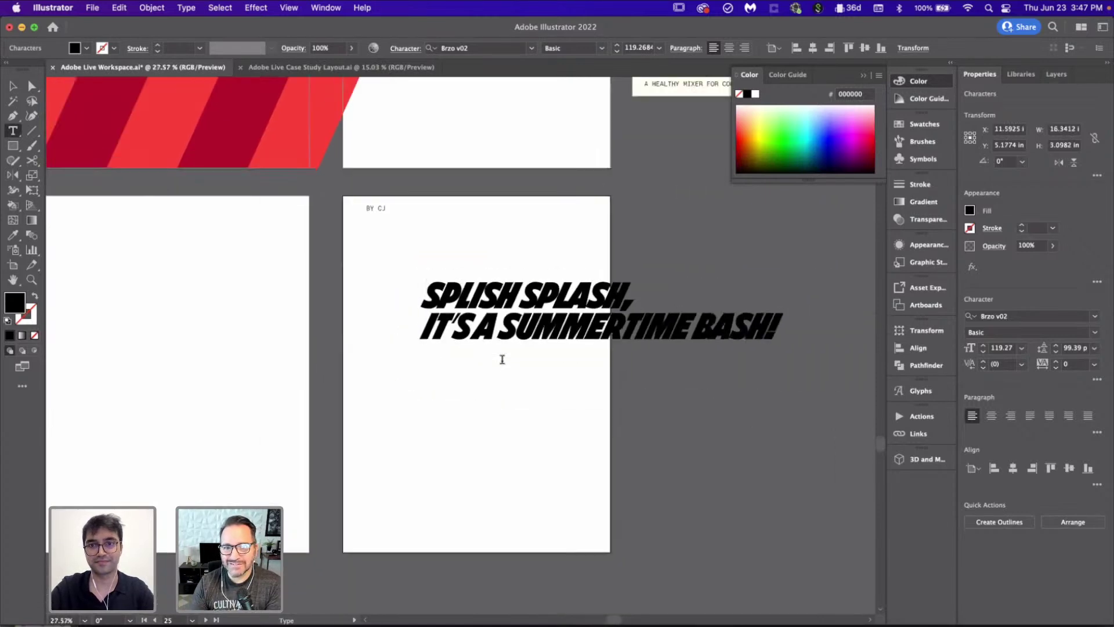
left_click(699, 322)
key("Return")
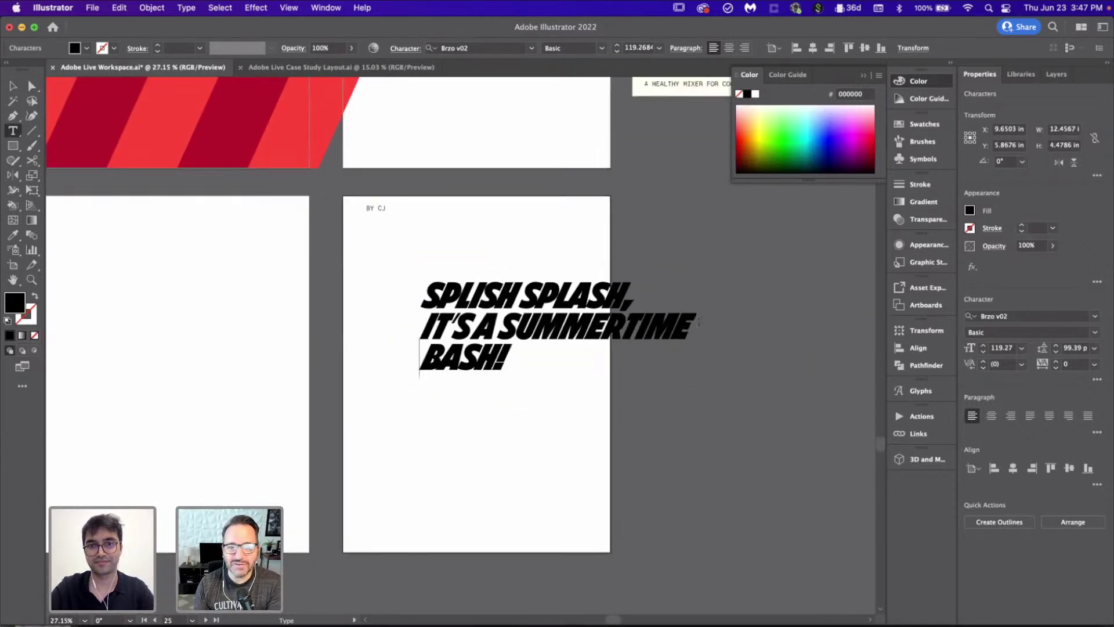
key("BackSpace")
key("BackSpace")
key("Return")
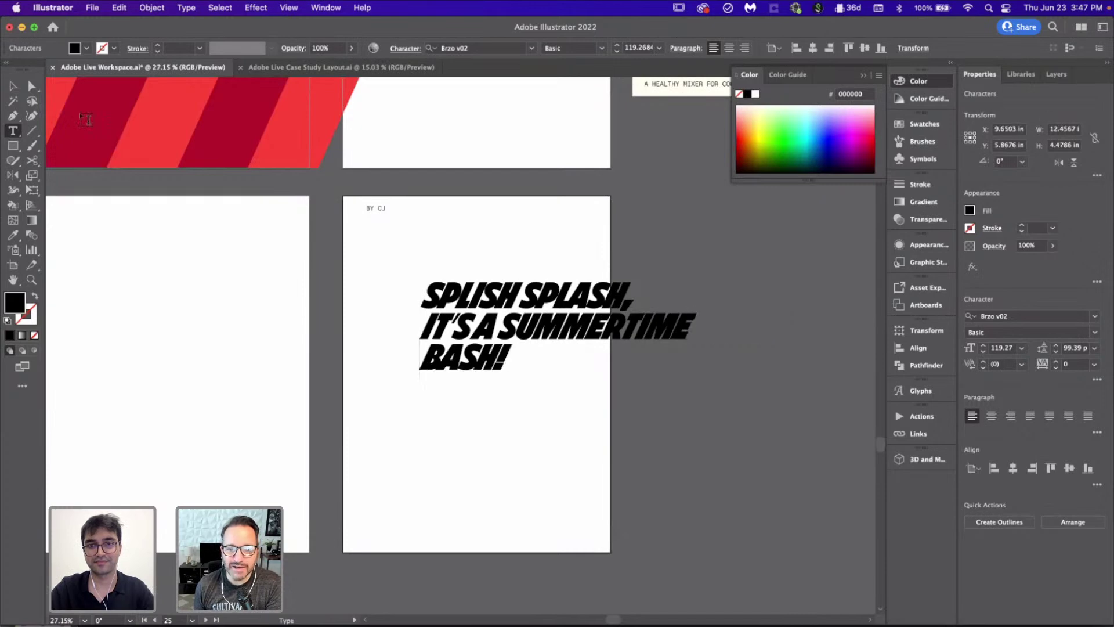
left_click(12, 86)
left_click(428, 468)
left_click_drag(481, 286, 404, 241)
Step: Switch to the Direct Selection tool and save the Illustrator document
left_click(507, 460)
scroll(507, 460, "down", 5)
scroll(443, 315, "left", 3)
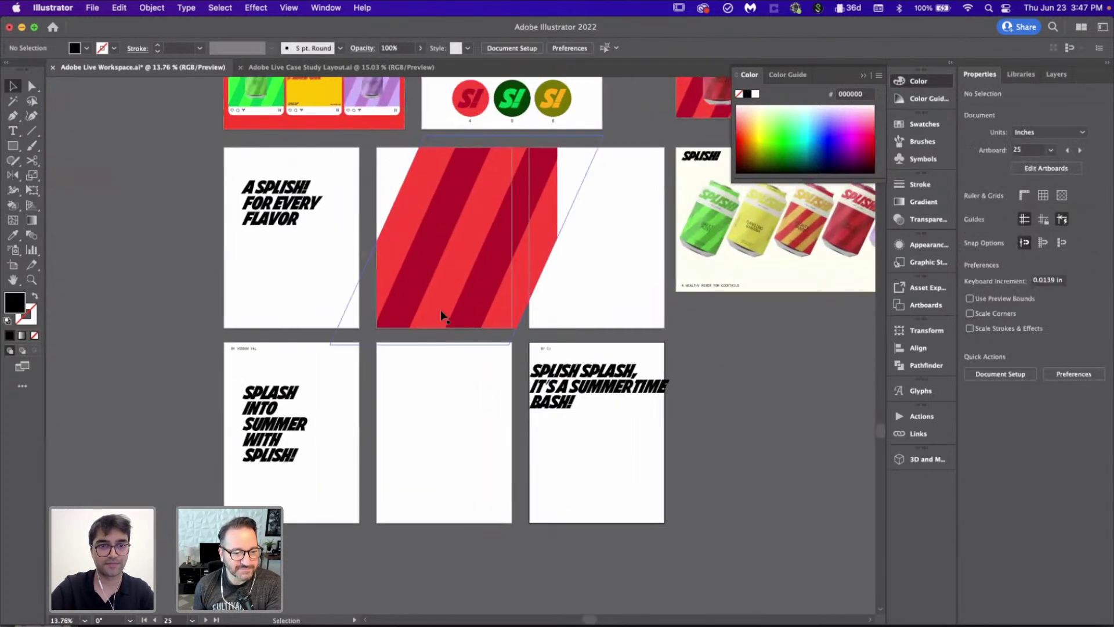
scroll(440, 310, "up", 5)
scroll(441, 310, "right", 3)
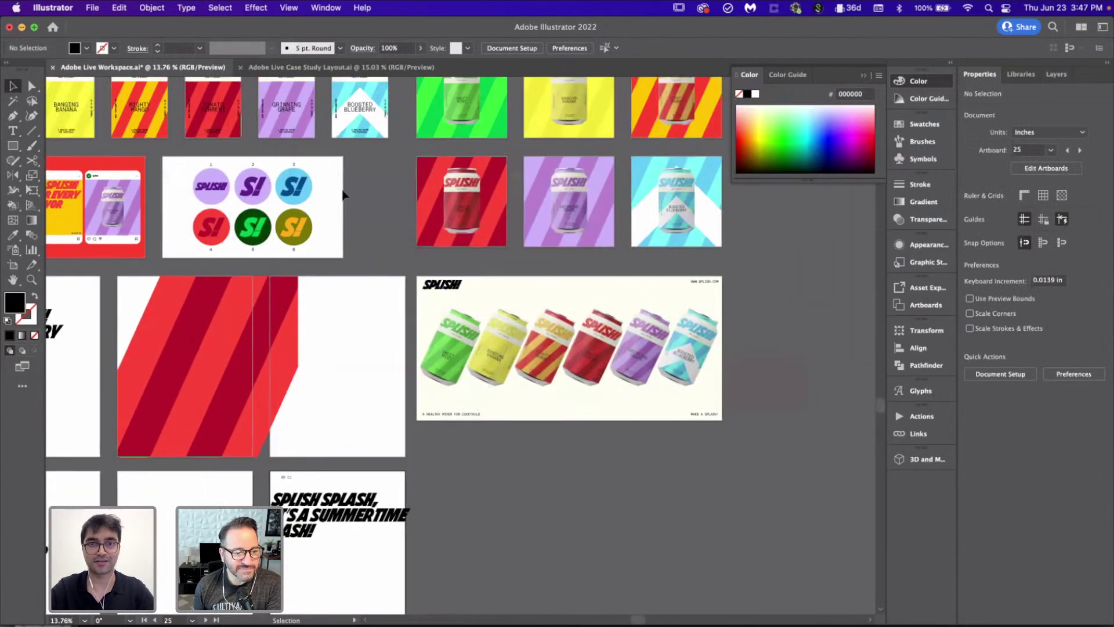
scroll(344, 196, "down", 2)
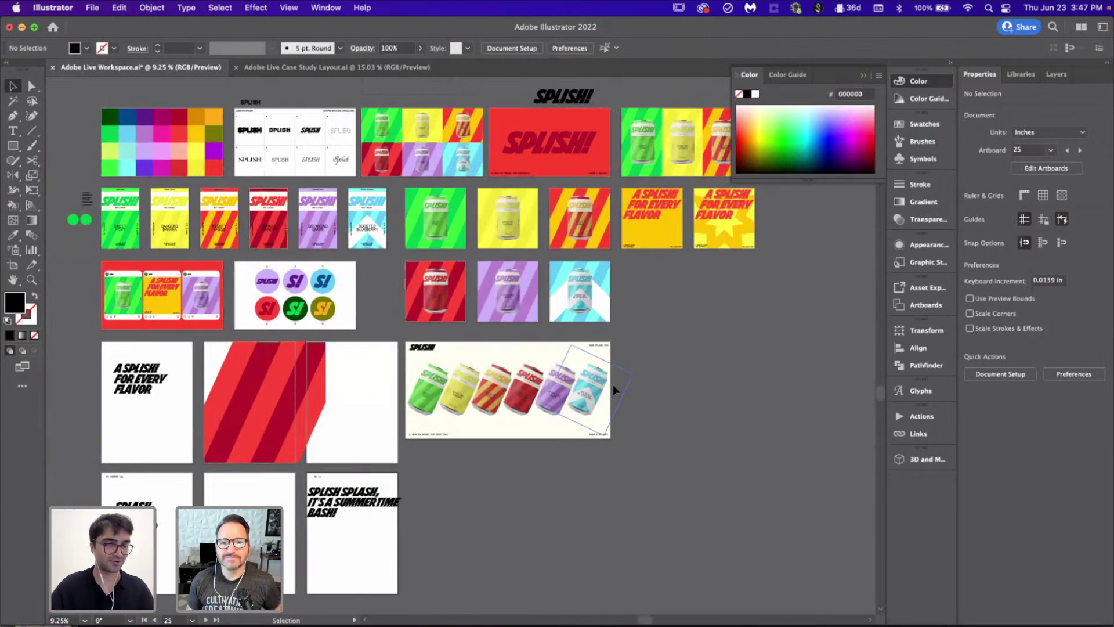
scroll(567, 503, "down", 3)
scroll(567, 503, "left", 2)
scroll(414, 418, "left", 4)
scroll(415, 417, "up", 2)
key("a")
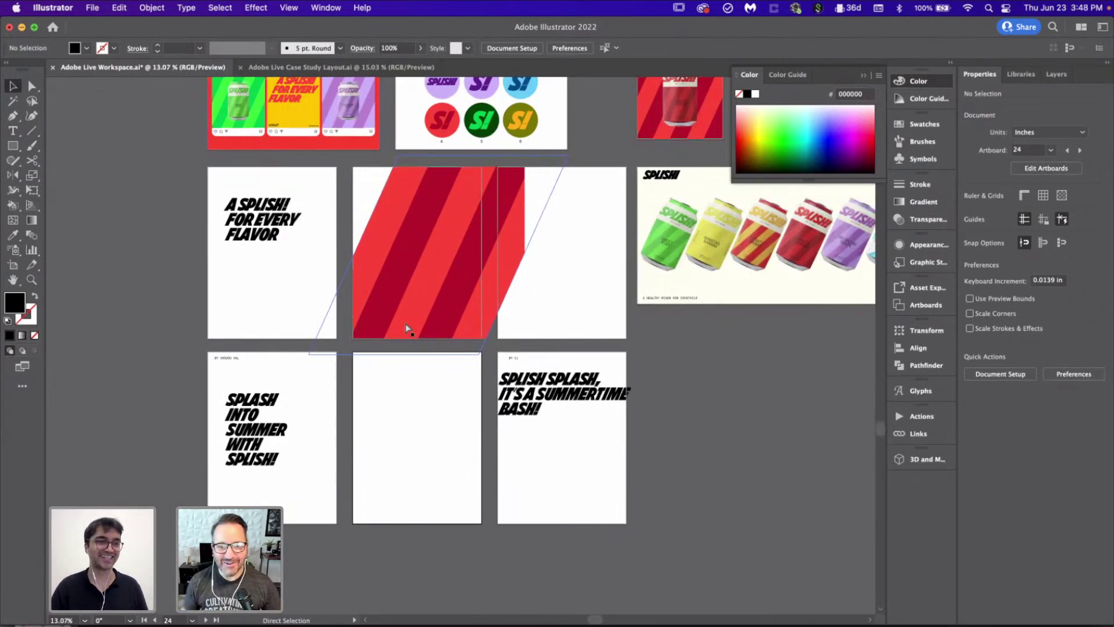
key("super+s")
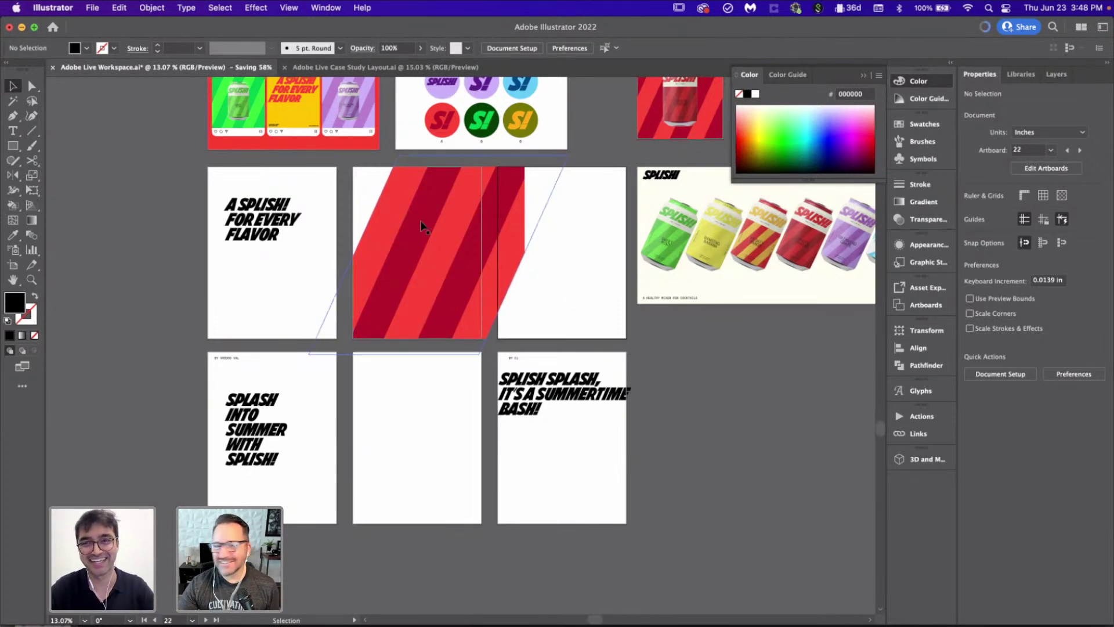
Step: Bring up the Adobe Live-OOH-3.psd beach billboard mockup in Photoshop
scroll(421, 223, "up", 3)
scroll(420, 225, "right", 10)
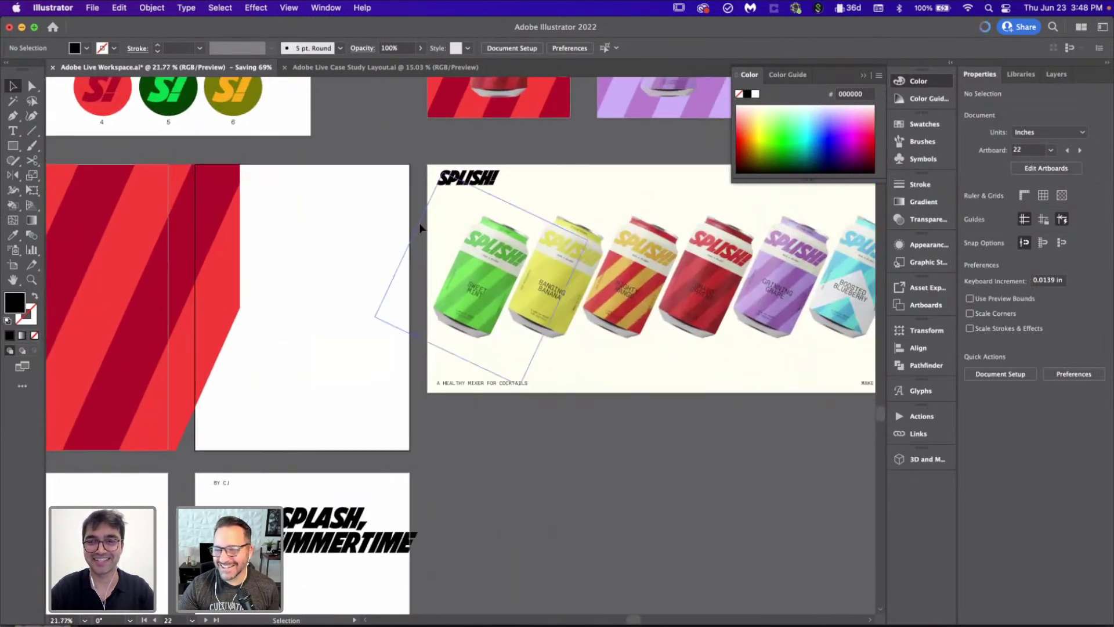
scroll(420, 226, "up", 3)
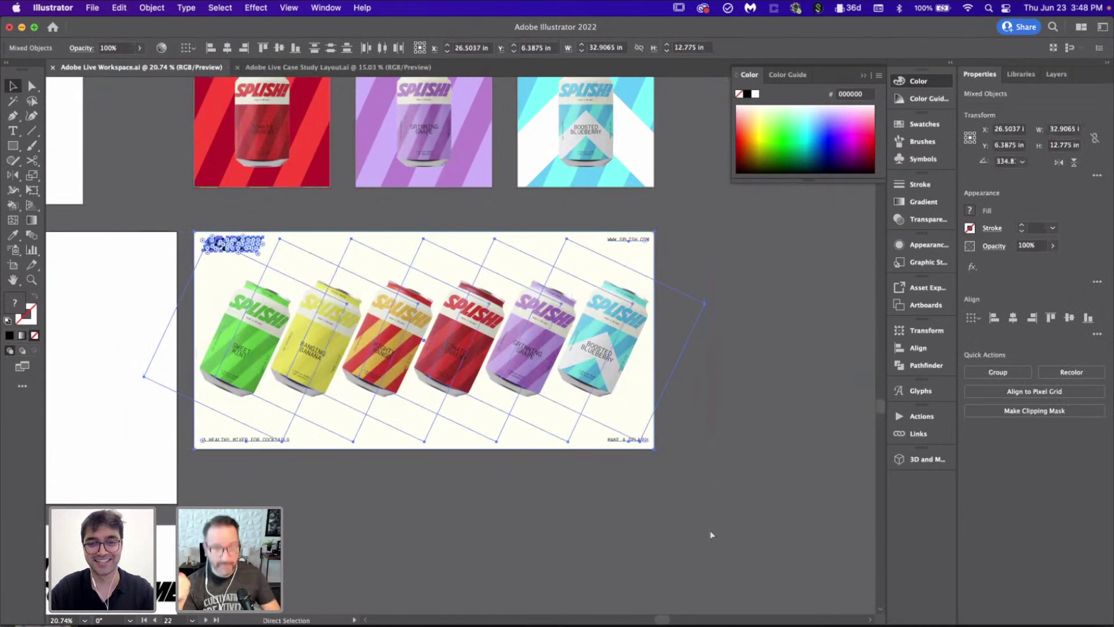
left_click(479, 625)
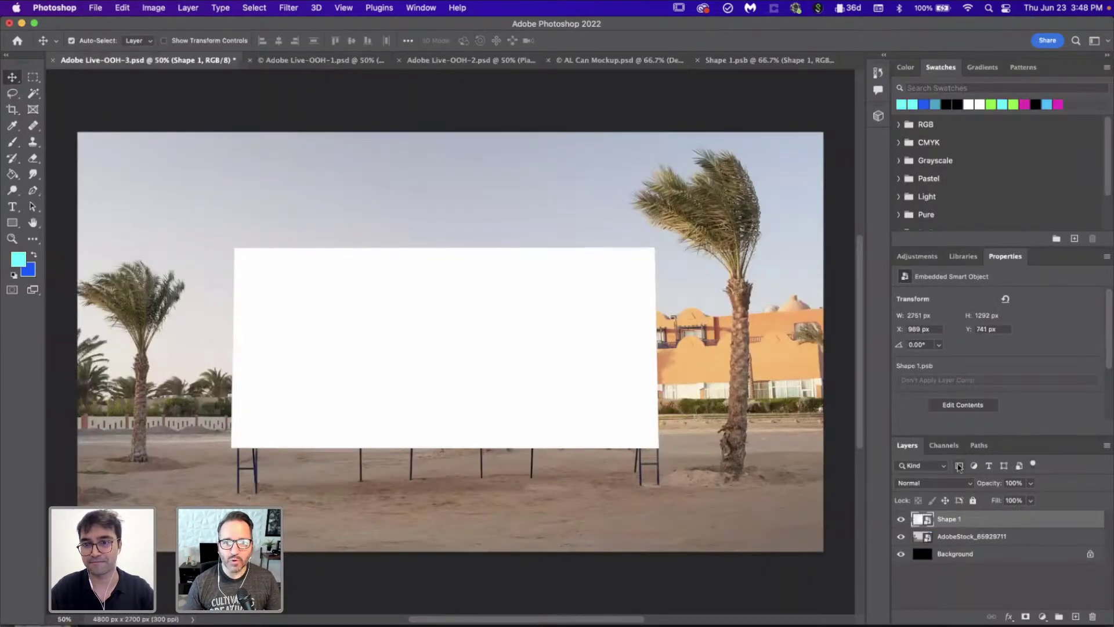
Step: Paste the SPLISH cans artwork as a Smart Object into Shape 1, scale it to fill, then save and close
double_click(927, 520)
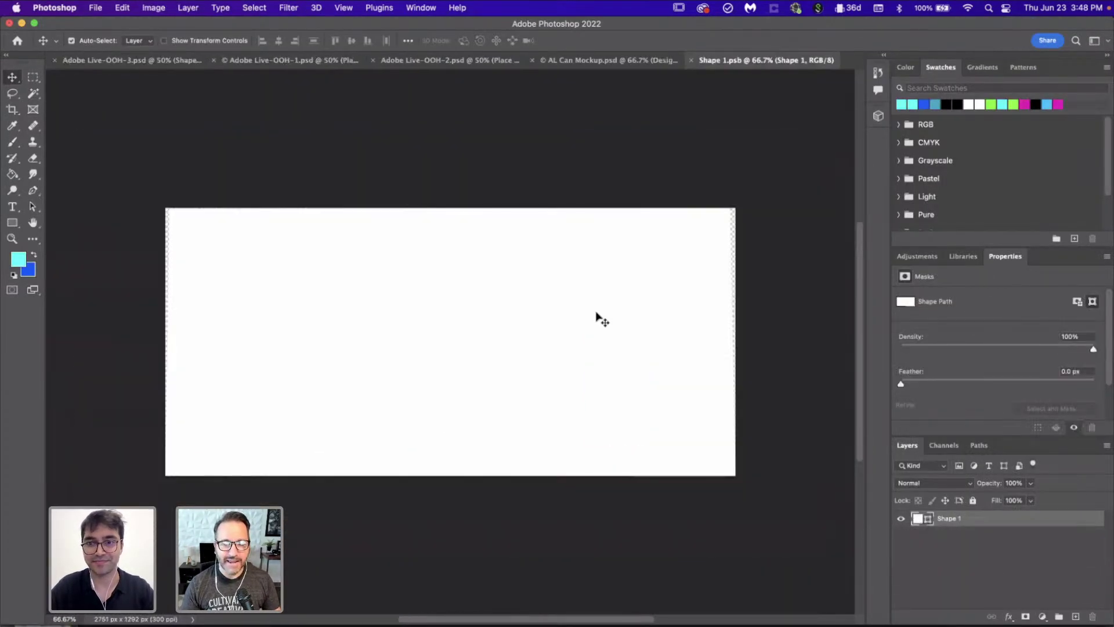
key("super+v")
left_click(490, 310)
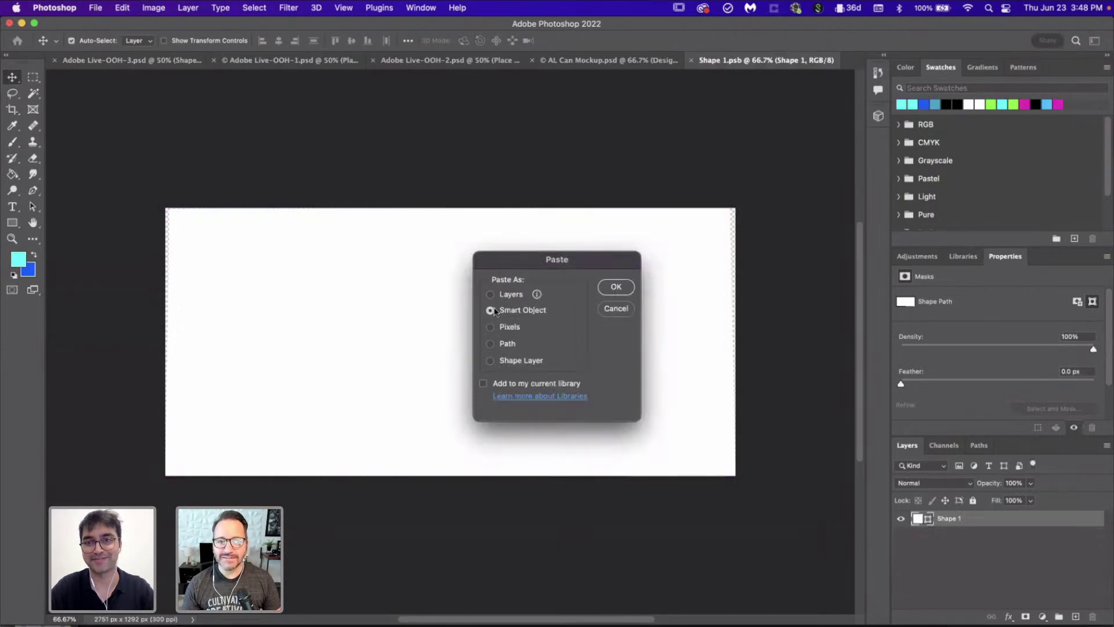
left_click(616, 287)
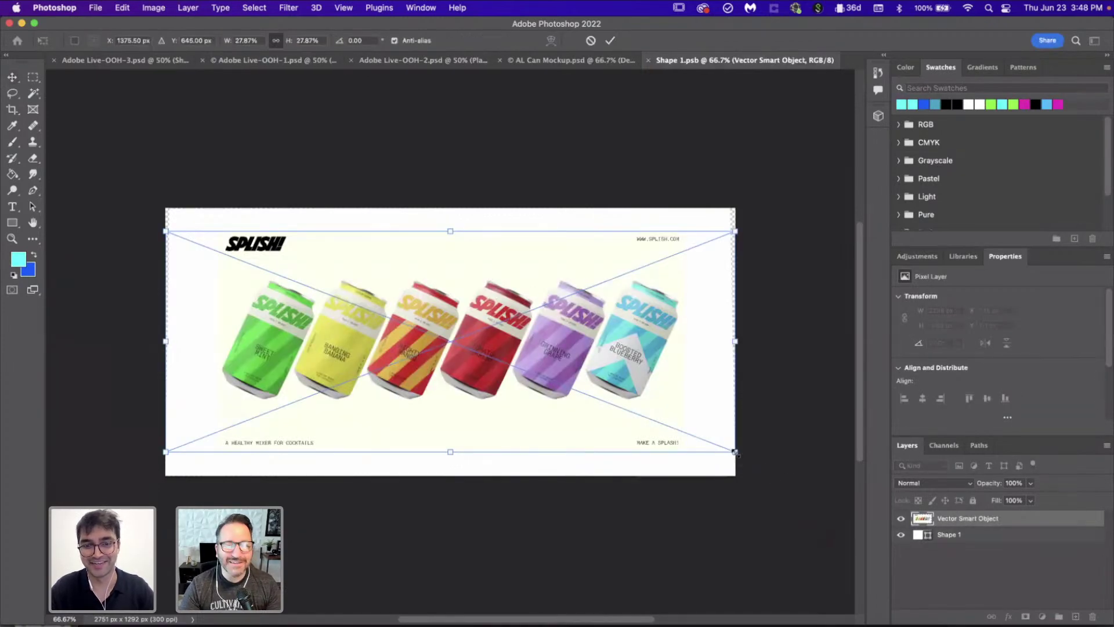
left_click_drag(782, 491, 789, 497)
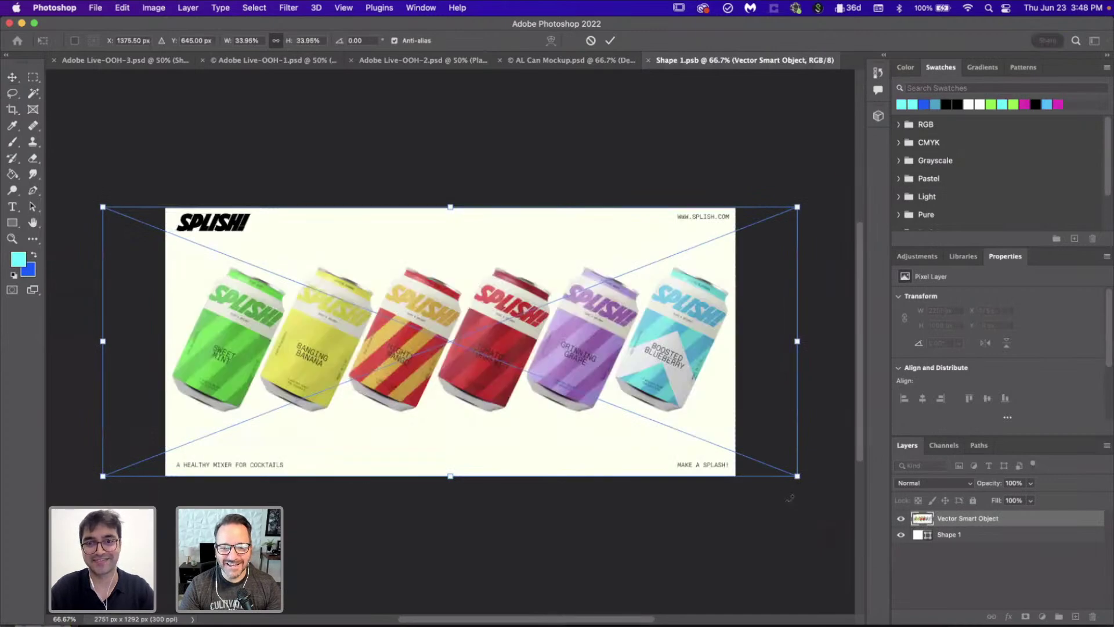
key("Return")
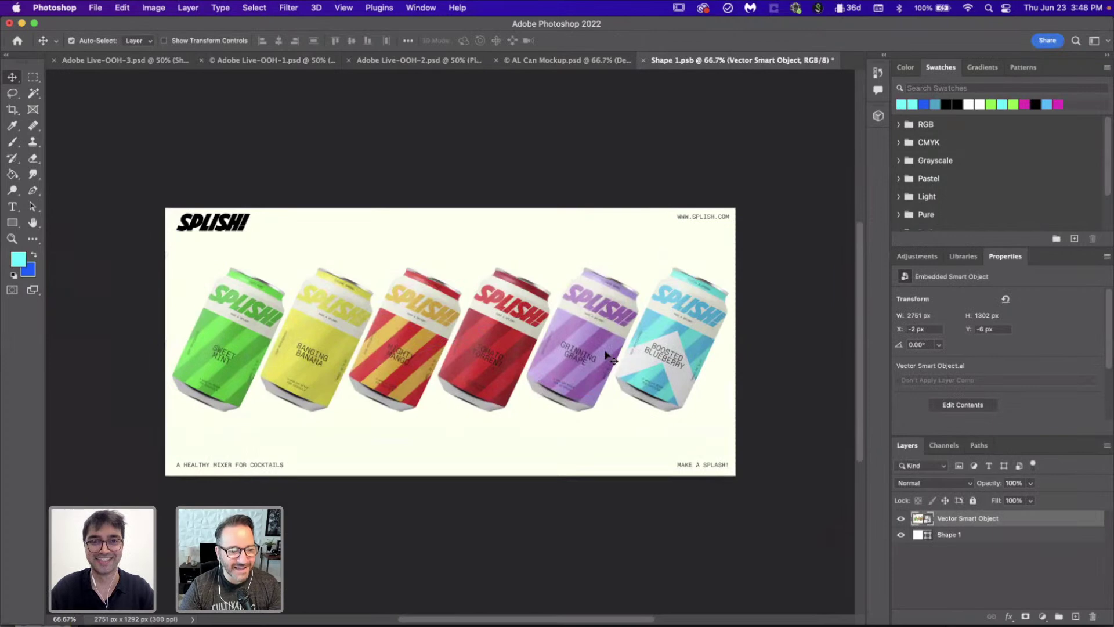
key("super+s")
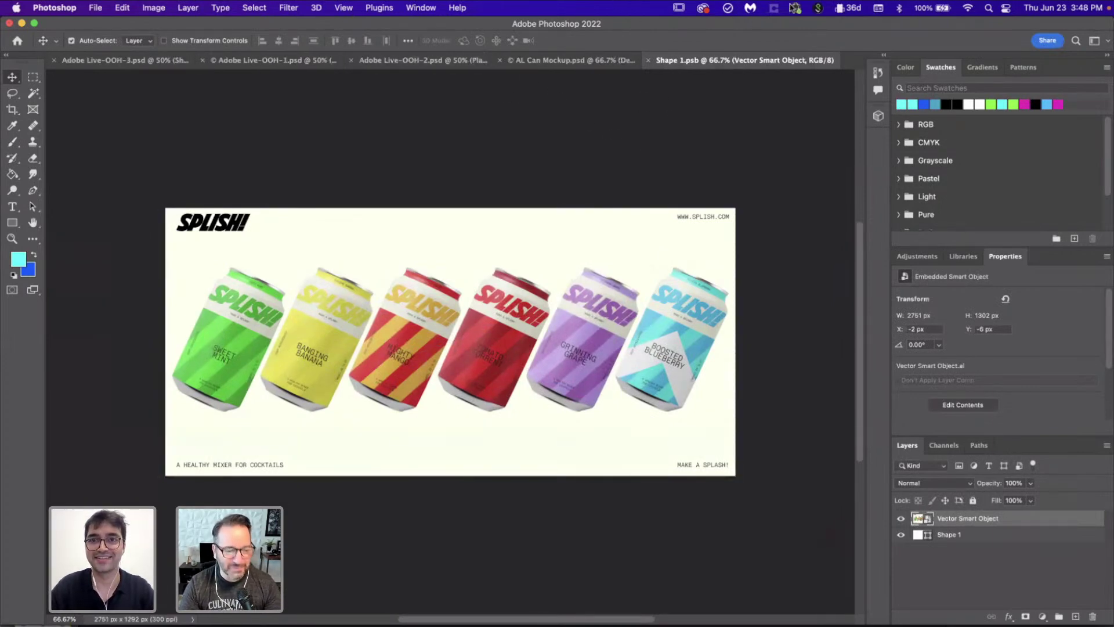
left_click(648, 61)
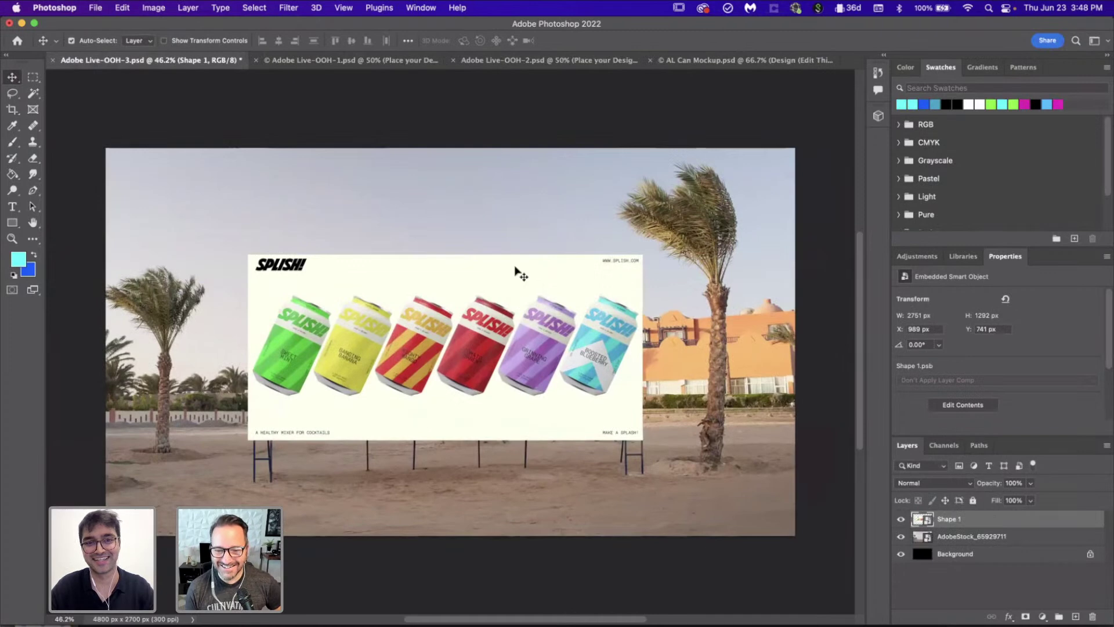
Step: Open the Shape 1 layer's blend-mode dropdown in the Layers panel
scroll(515, 270, "up", 2)
scroll(514, 273, "down", 5)
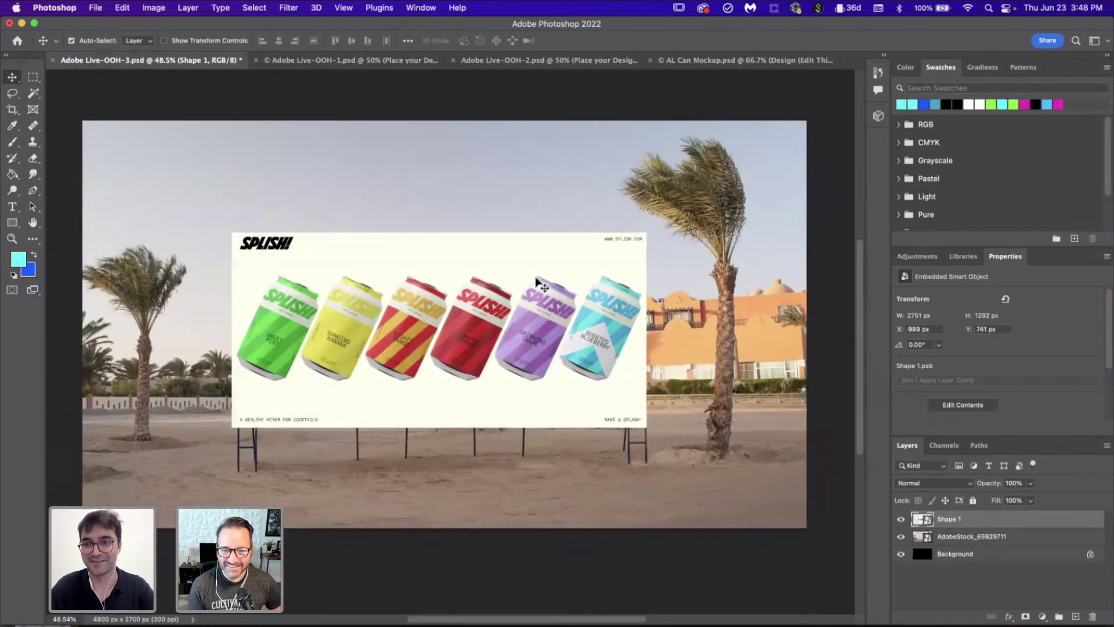
left_click(944, 485)
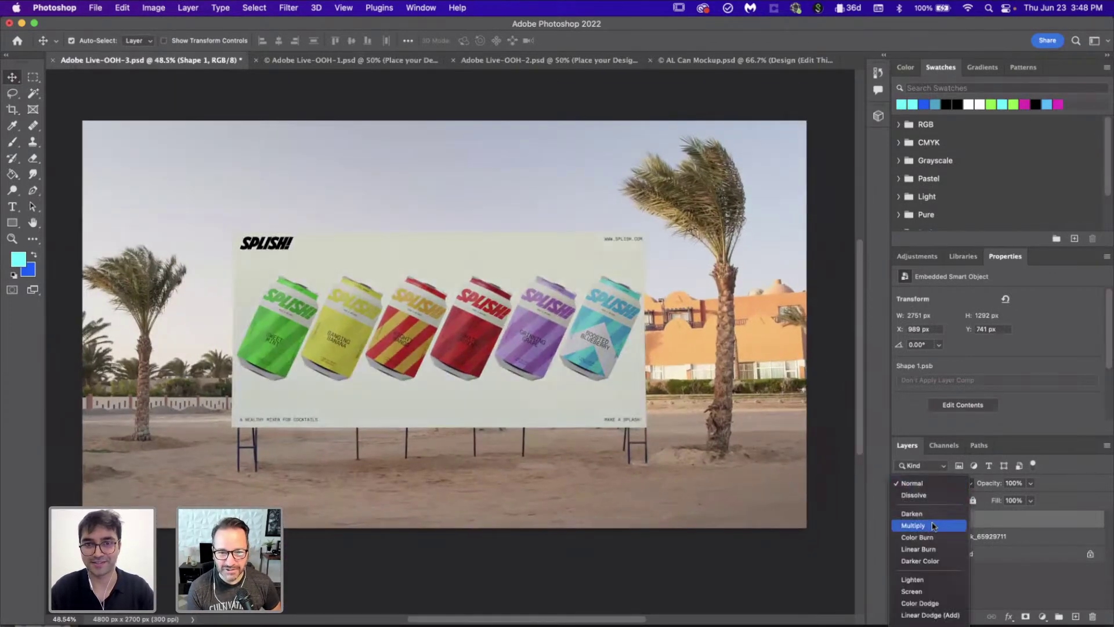
left_click(954, 484)
left_click(956, 484)
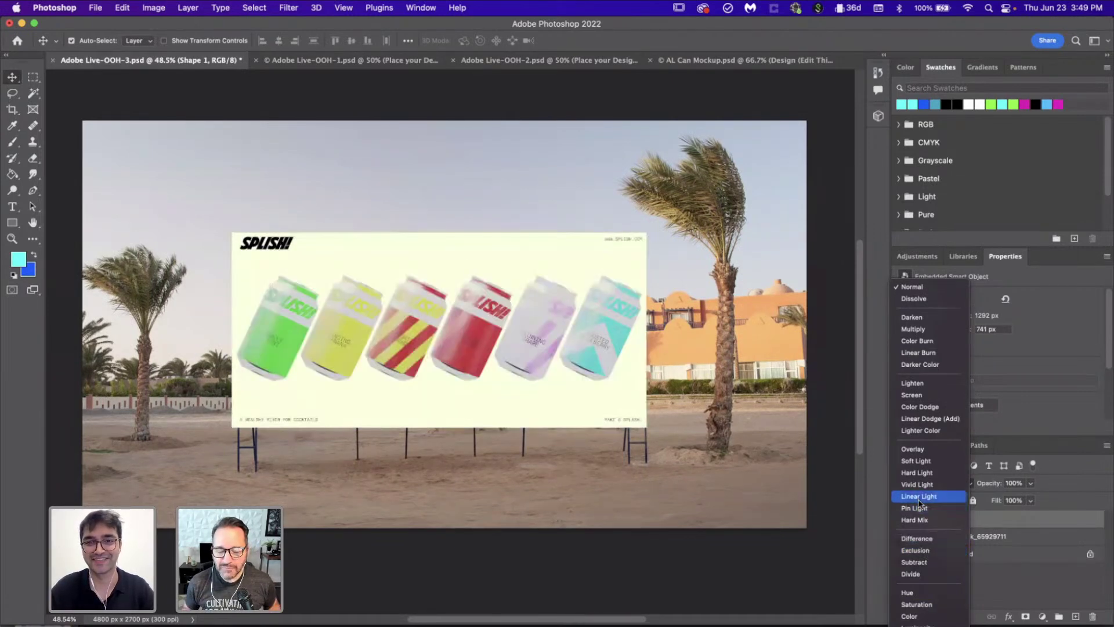
Step: Set the Shape 1 billboard layer's blend mode to Multiply
left_click(923, 329)
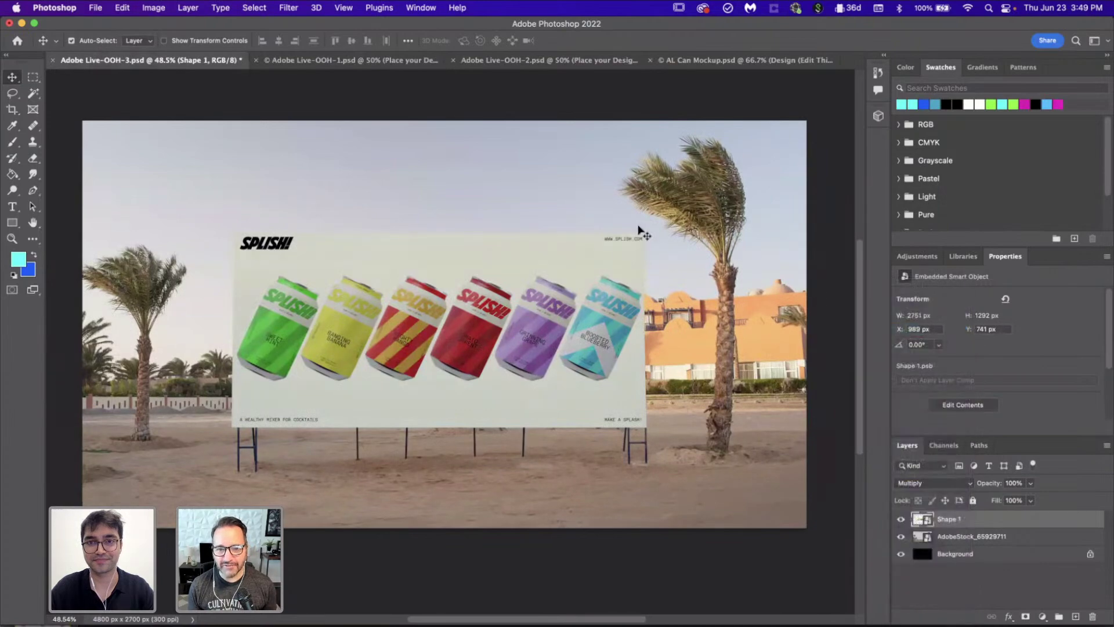
scroll(629, 293, "up", 3)
scroll(630, 293, "up", 5)
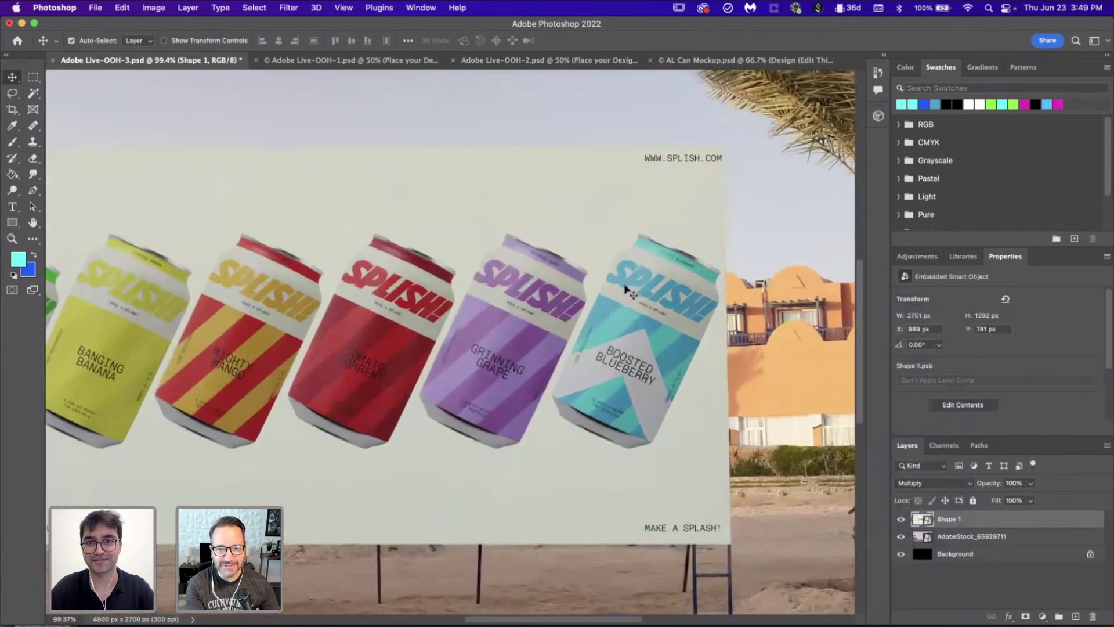
Step: Distort the billboard artwork, pulling its top-right corner onto the board edge
key("super+t")
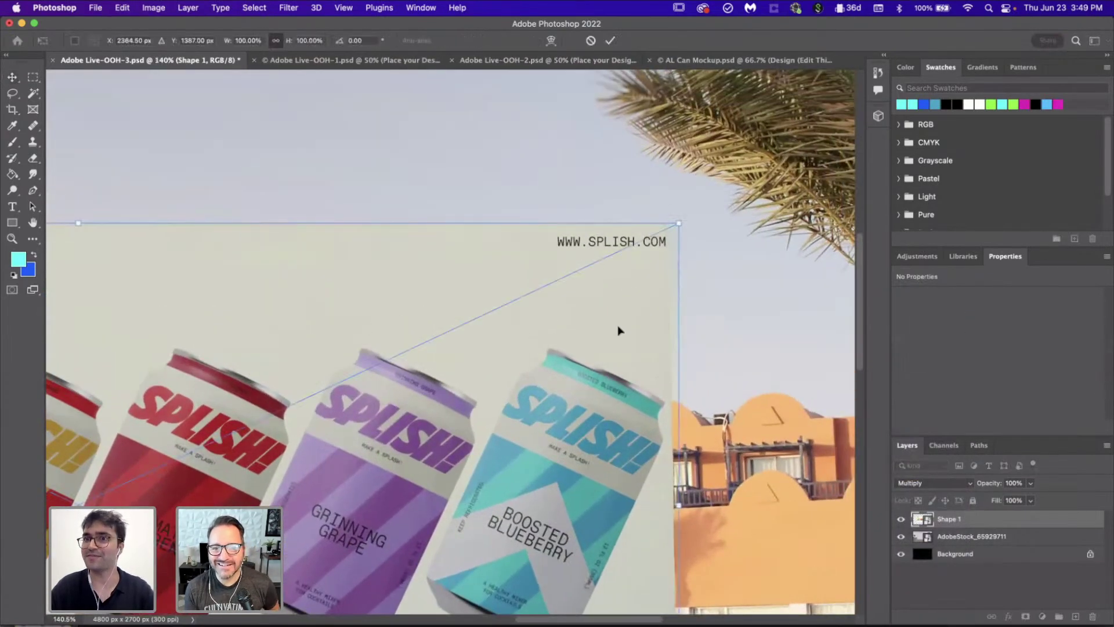
right_click(619, 331)
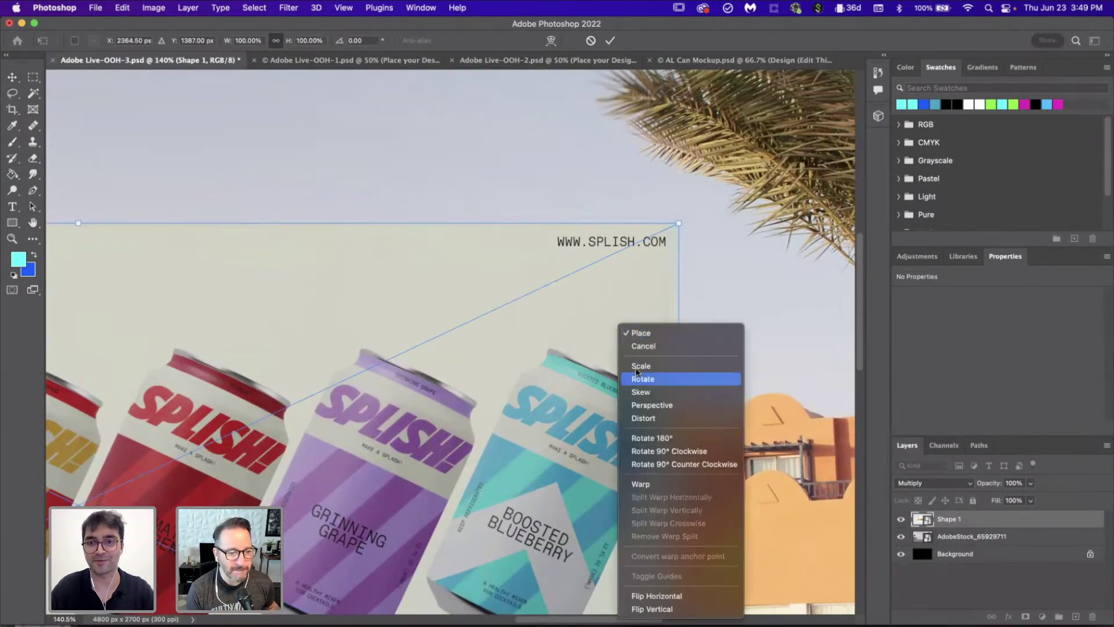
left_click(648, 420)
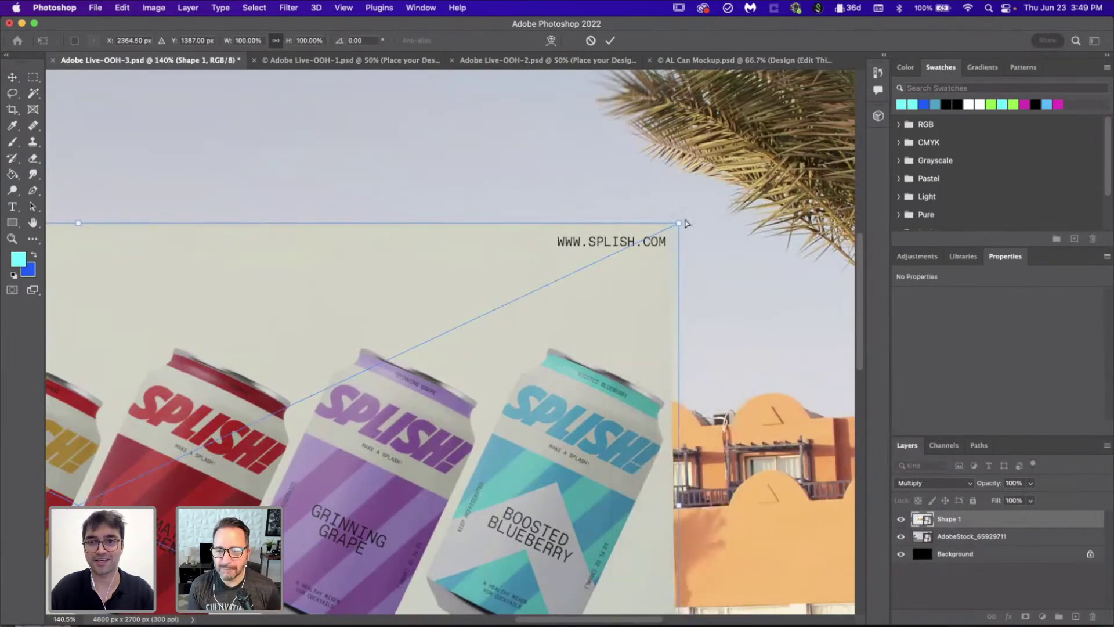
left_click_drag(680, 225, 667, 225)
Step: Move the top-left corner onto the board edge and apply the distortion
scroll(670, 232, "down", 13)
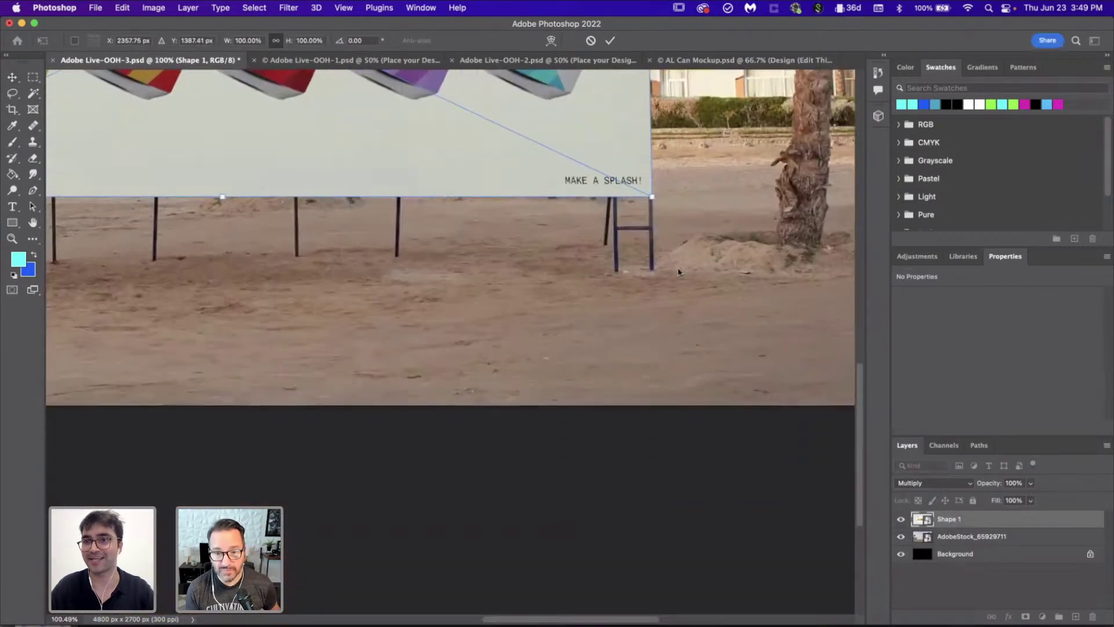
scroll(678, 272, "up", 3)
scroll(684, 285, "up", 8)
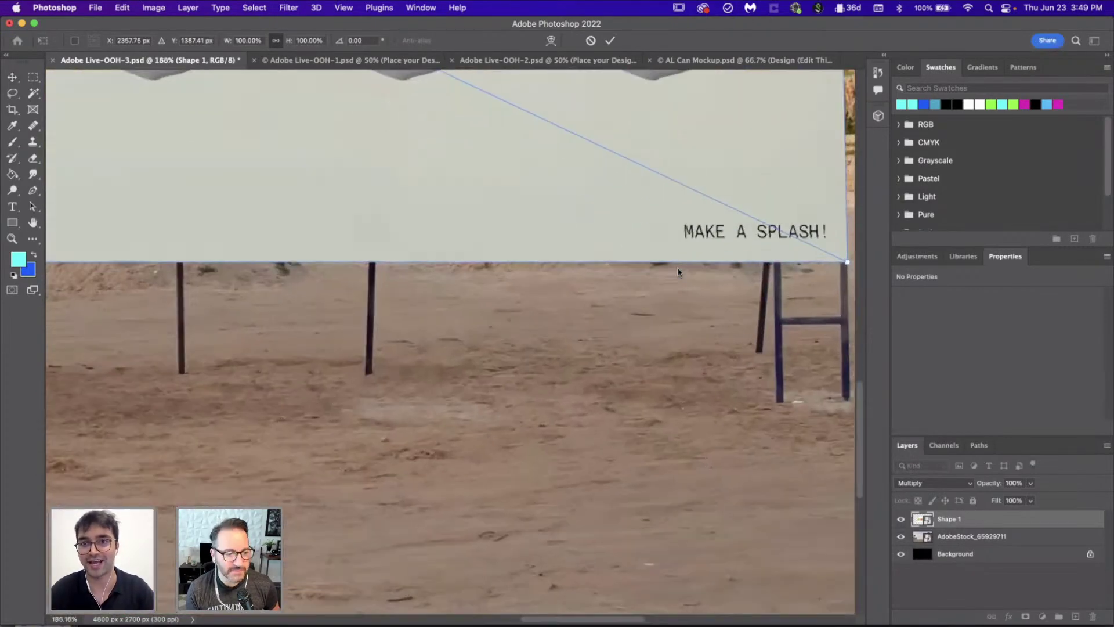
scroll(699, 315, "right", 4)
scroll(699, 315, "up", 2)
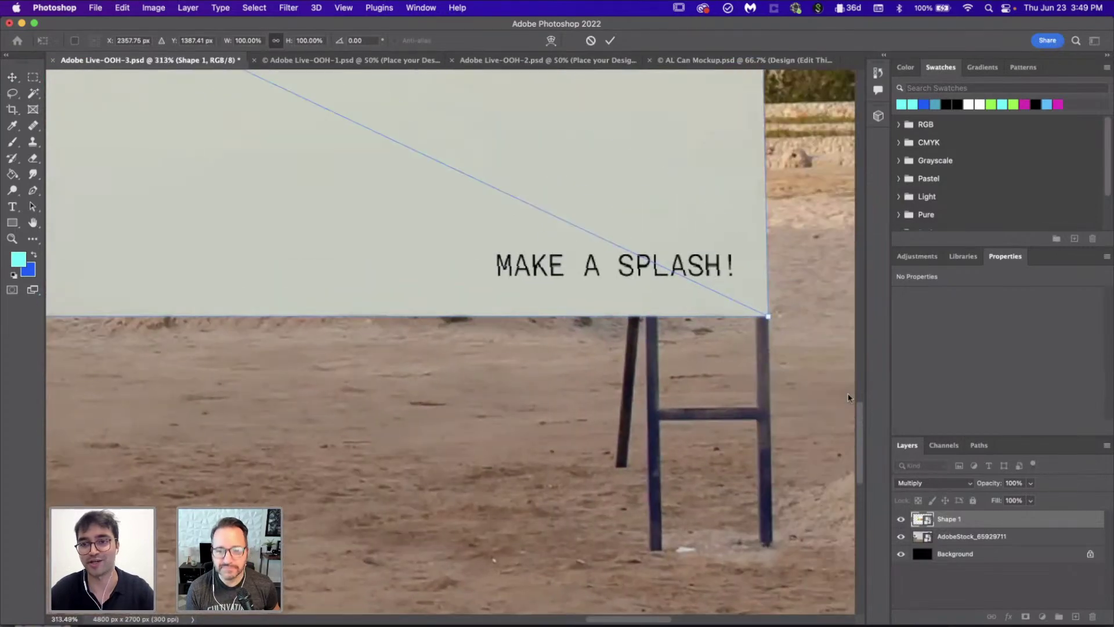
scroll(721, 301, "down", 3)
scroll(721, 301, "left", 6)
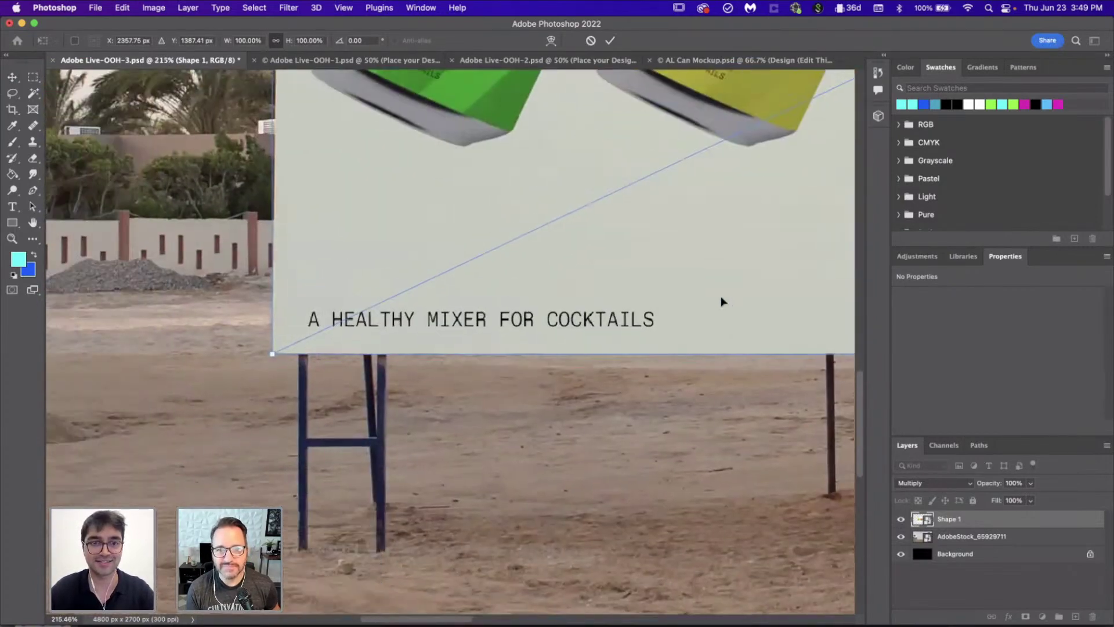
scroll(338, 300, "up", 10)
scroll(125, 206, "up", 5)
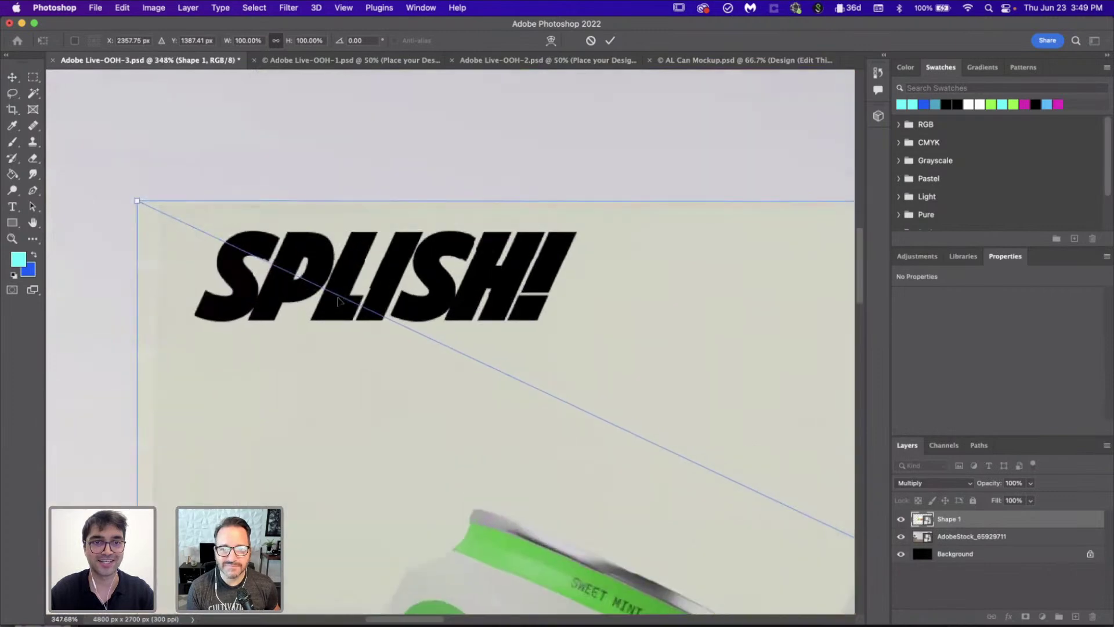
left_click_drag(126, 199, 149, 204)
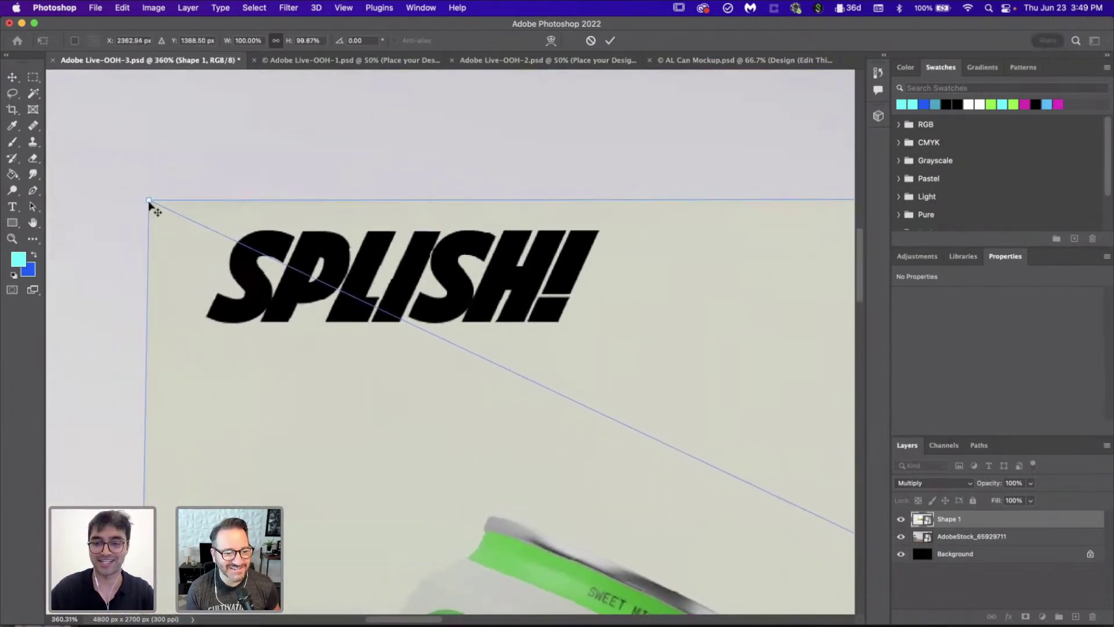
key("Return")
scroll(149, 204, "down", 10)
Step: Add a Brightness/Contrast layer limited to the billboard at Brightness 18, Contrast 27, and save
left_click(922, 519, "super")
left_click(1042, 616)
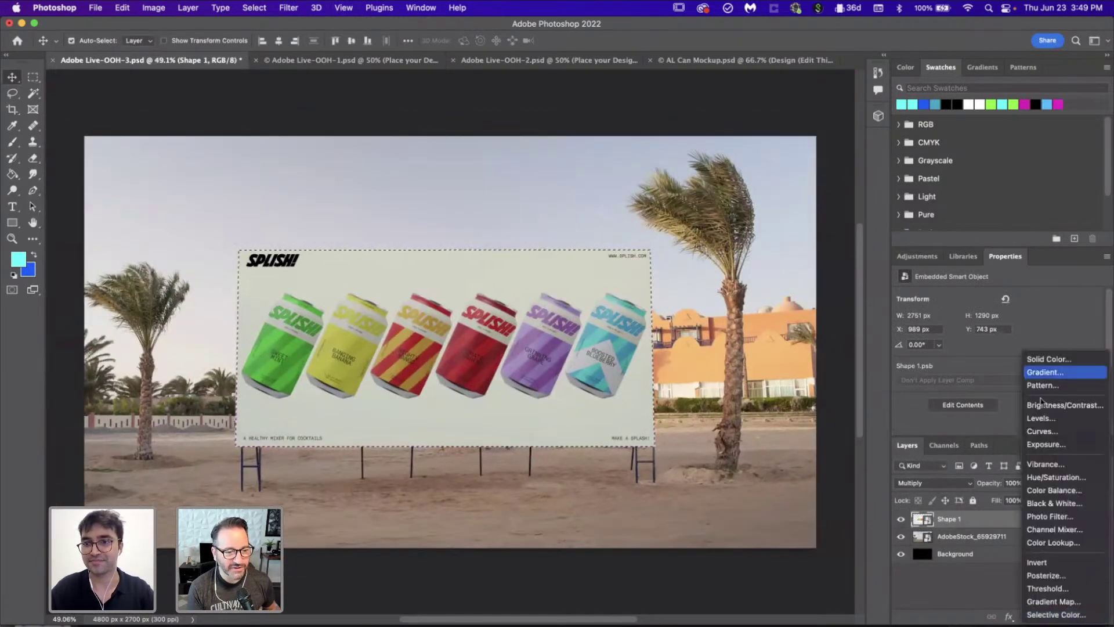
left_click(1053, 406)
left_click_drag(996, 333, 1027, 356)
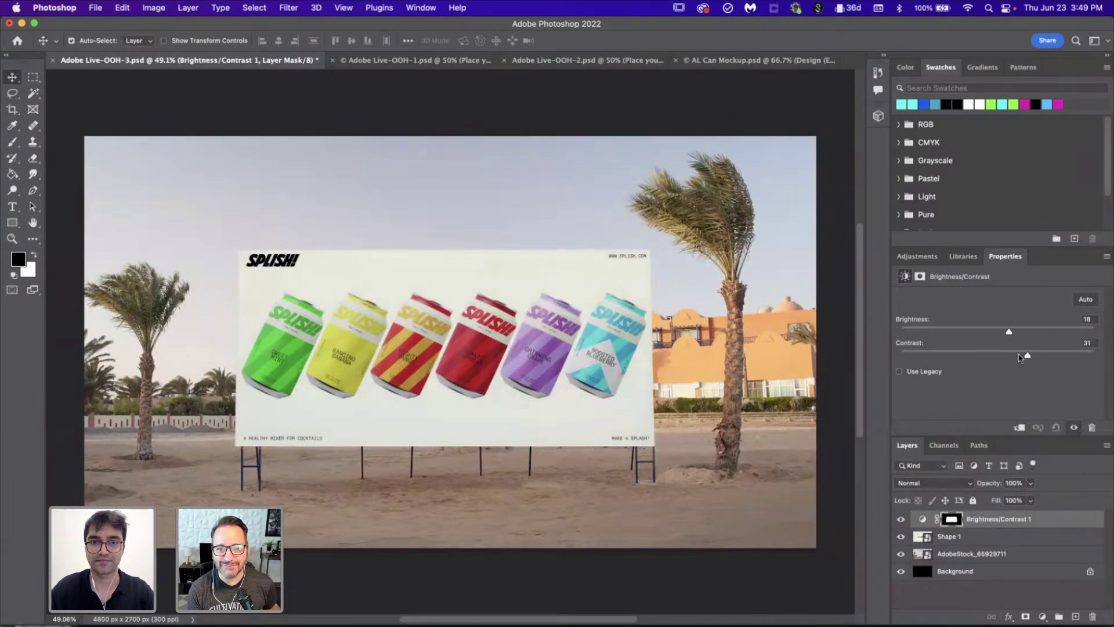
scroll(415, 359, "down", 5)
scroll(416, 359, "up", 6)
scroll(415, 359, "down", 1)
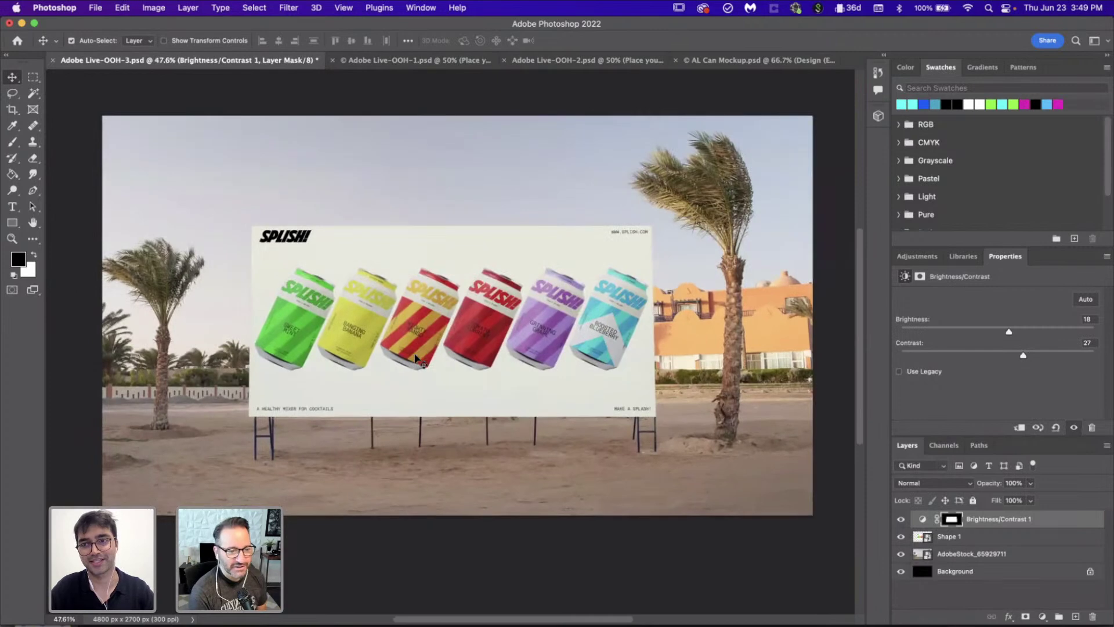
scroll(416, 359, "right", 1)
key("super+s")
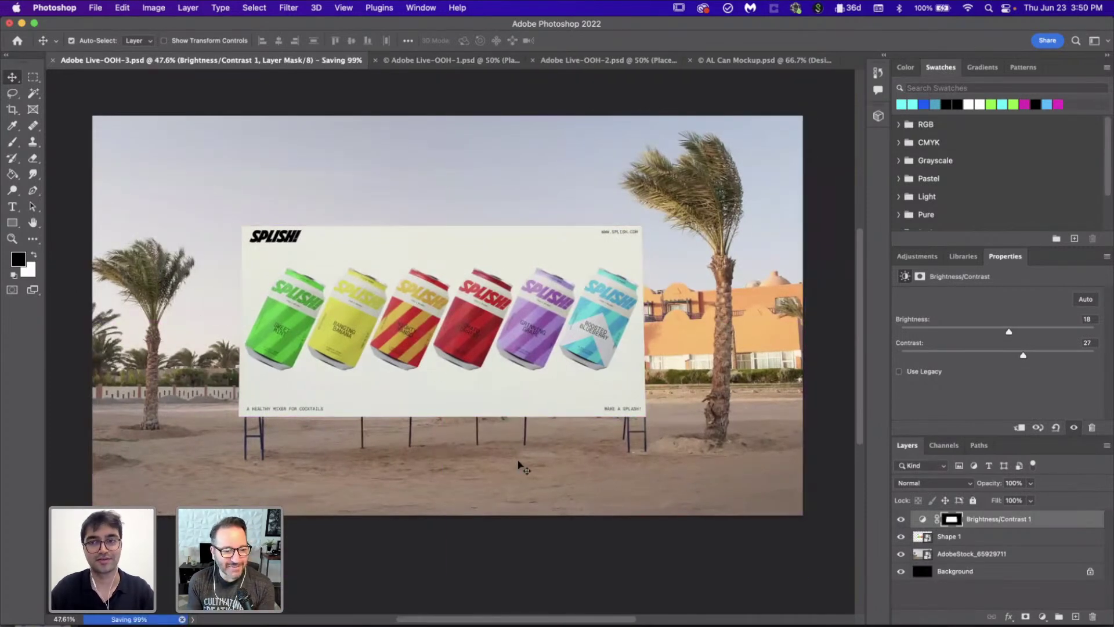
Step: Quick-export the billboard mockup as Adobe Live-OOH-3.png into the Images folder
left_click(94, 7)
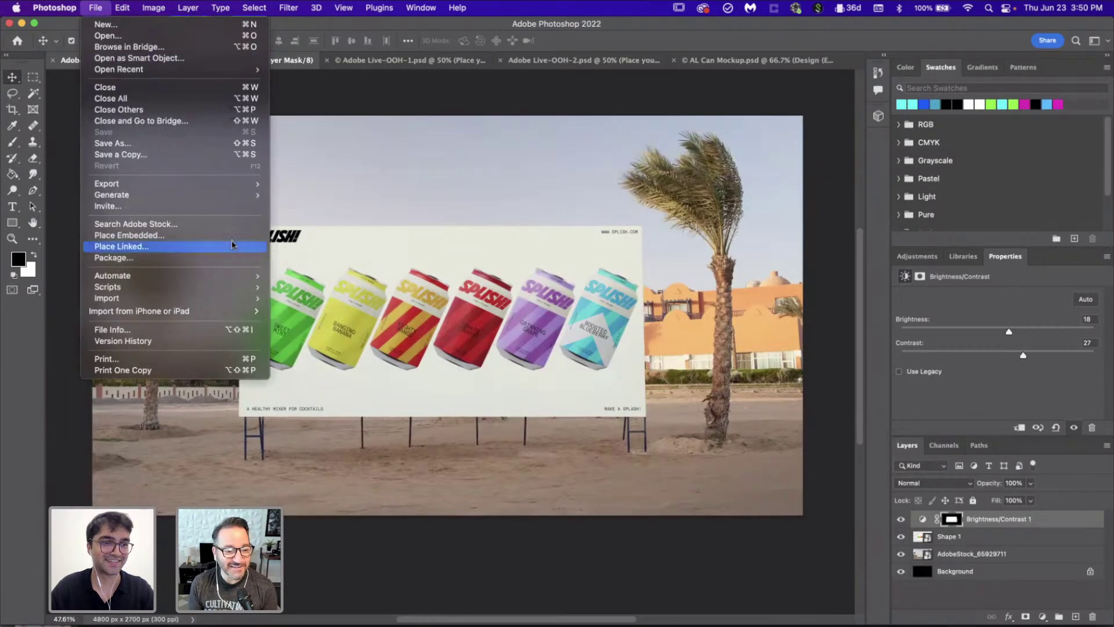
mouse_move(234, 183)
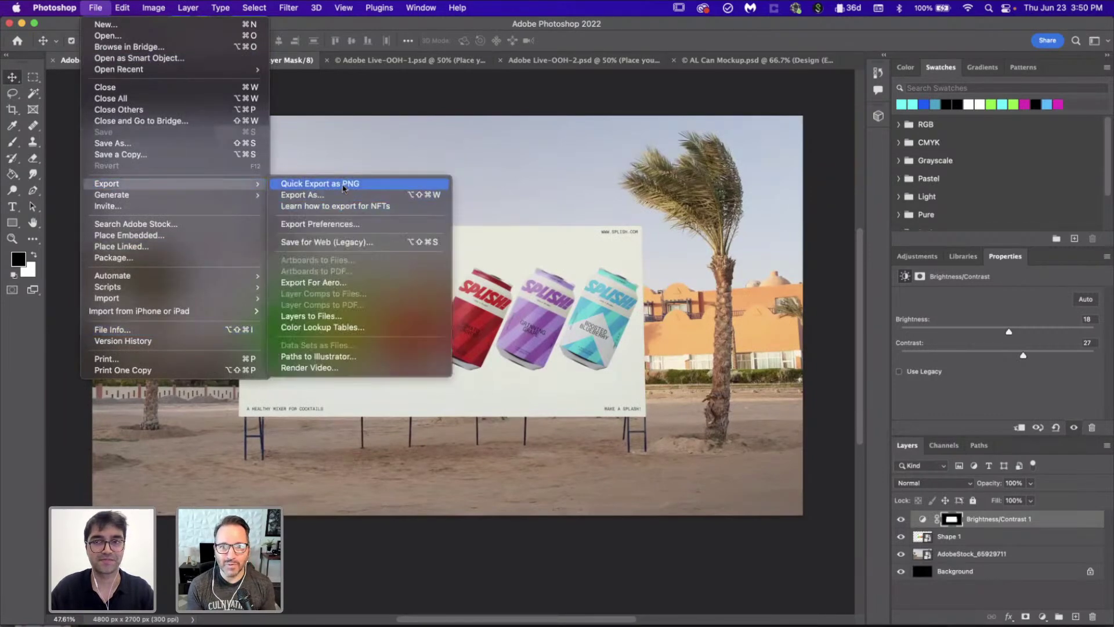
left_click(343, 184)
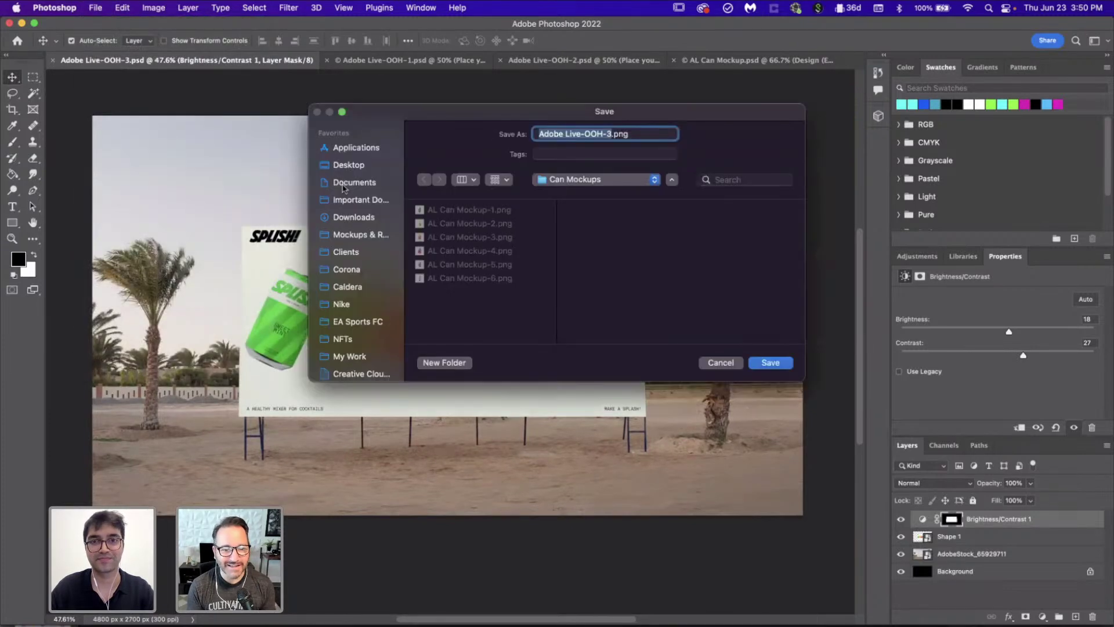
left_click(597, 187)
left_click(578, 198)
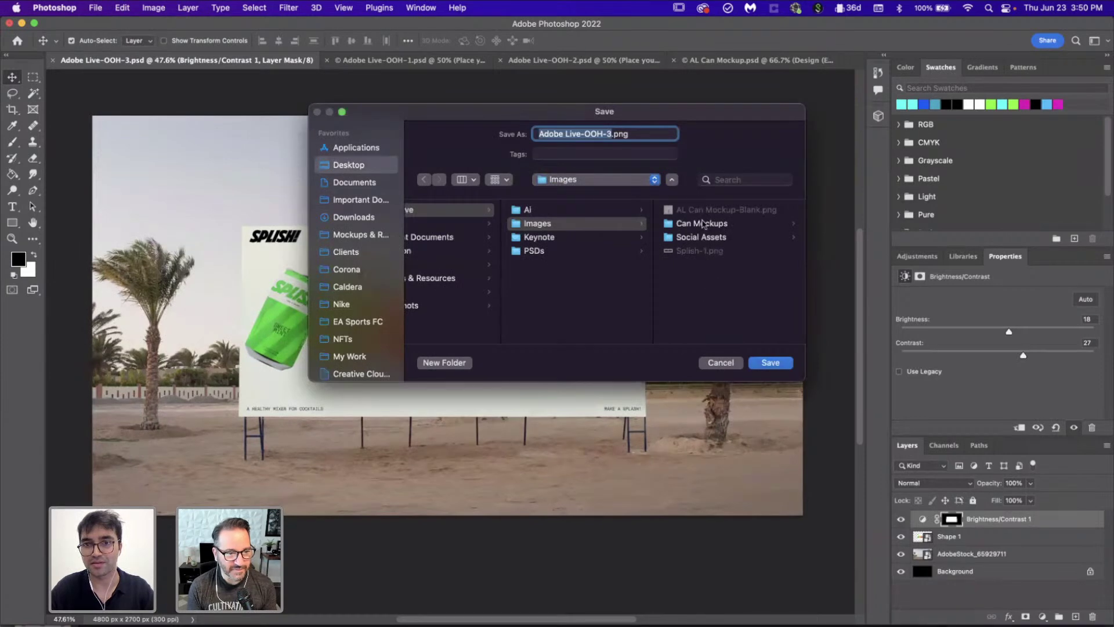
left_click(702, 224)
scroll(584, 296, "left", 5)
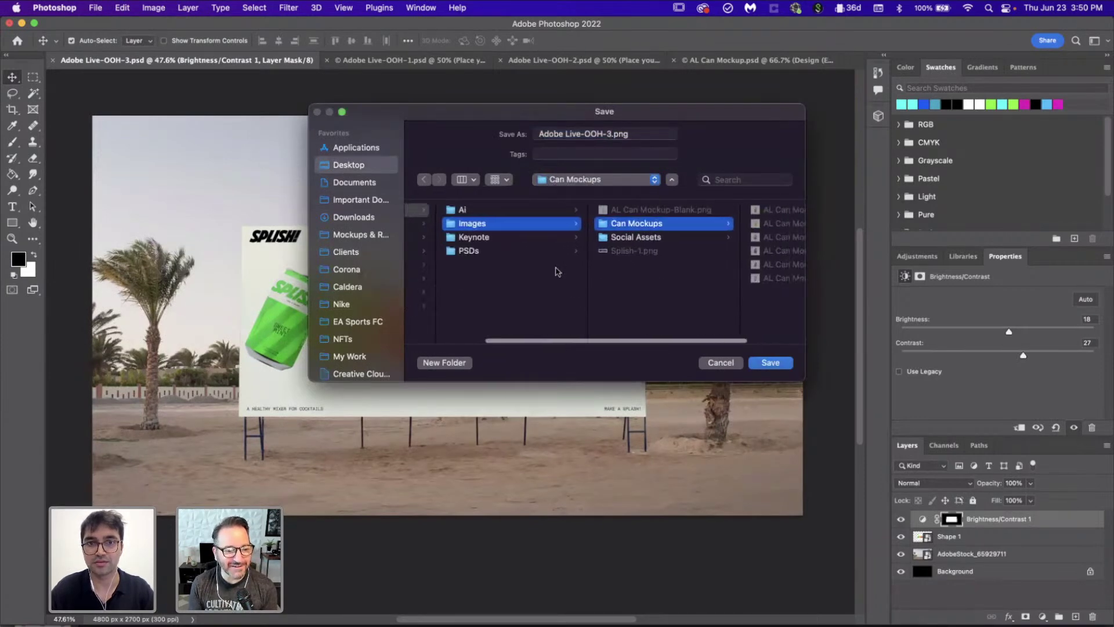
left_click(515, 225)
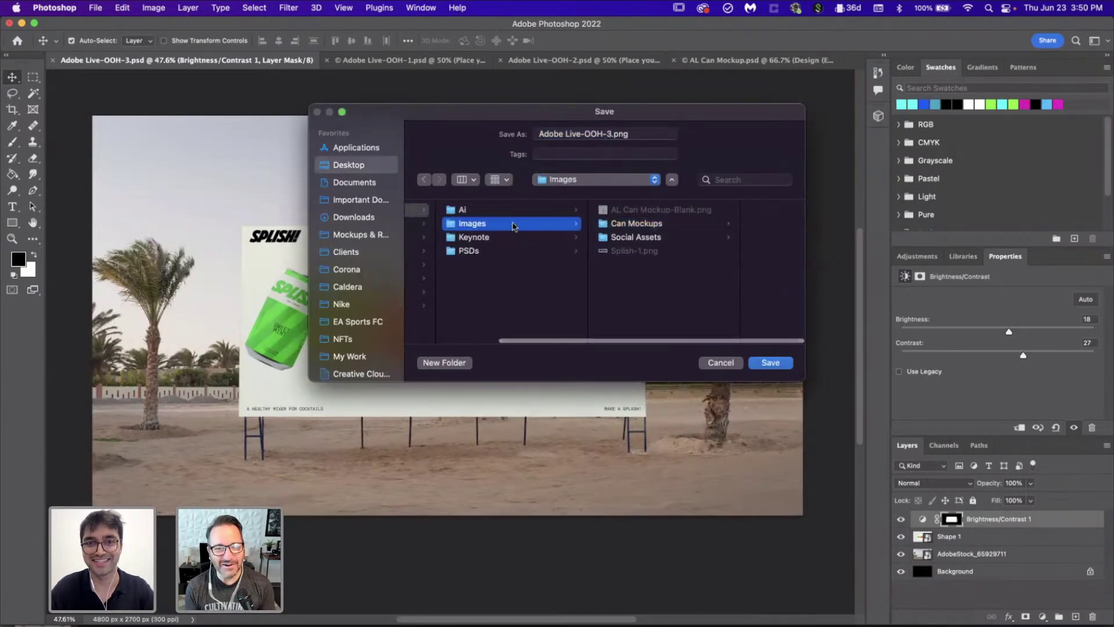
left_click(770, 362)
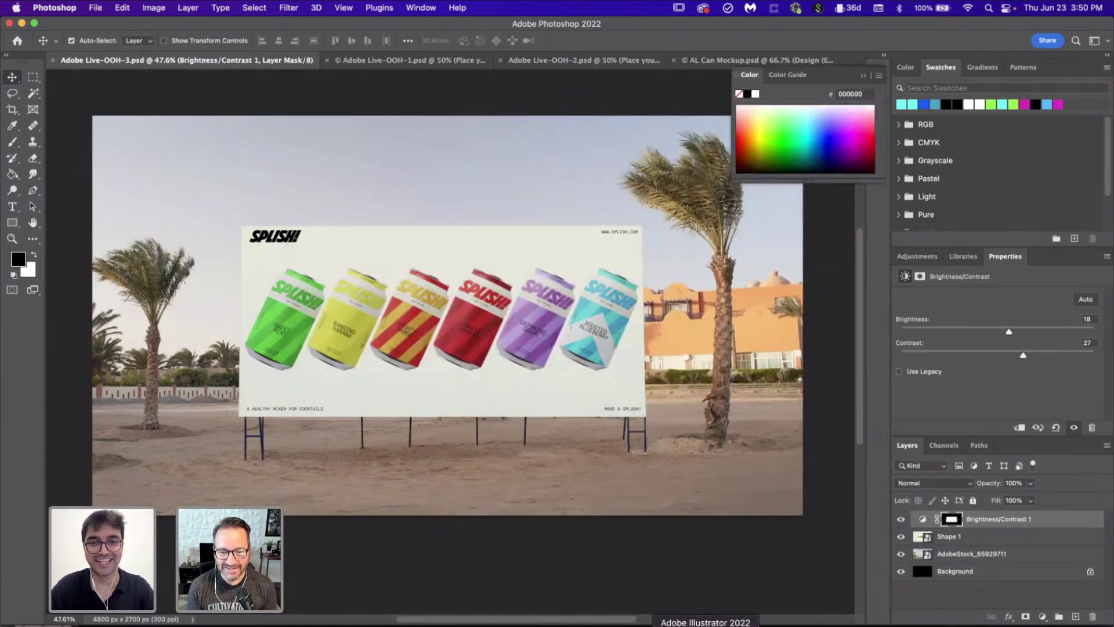
left_click(705, 624)
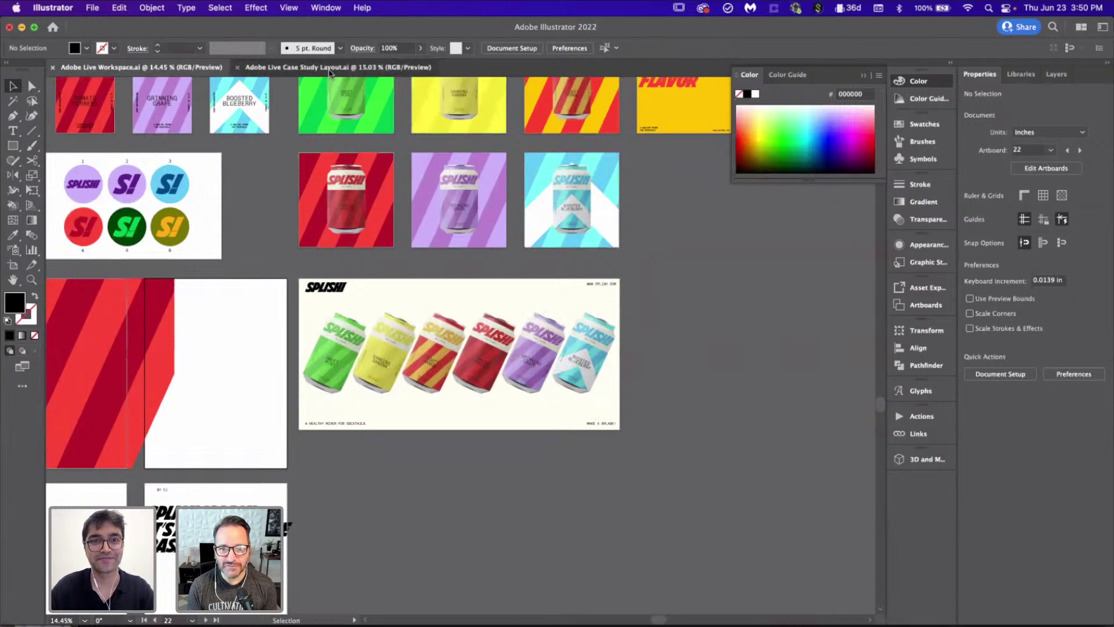
Step: Place Adobe Live-OOH-3.png from Images across the OOH 1 artboard in Case Study Layout
left_click(329, 67)
scroll(406, 390, "right", 2)
scroll(318, 392, "up", 3)
scroll(318, 392, "left", 3)
key("super+shift+p")
left_click(568, 123)
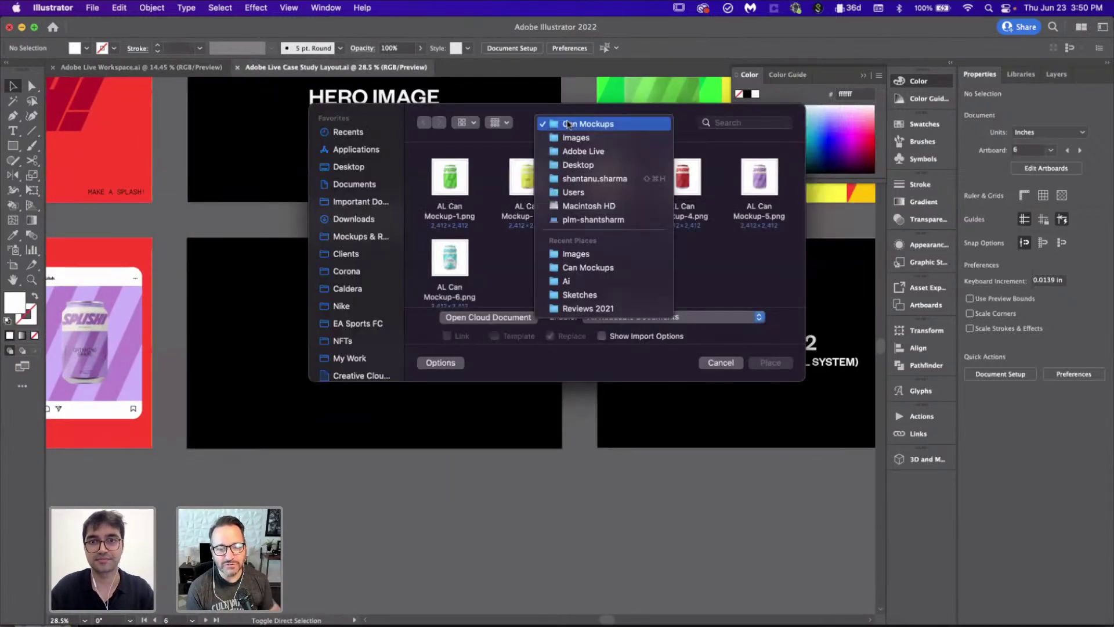
left_click(570, 138)
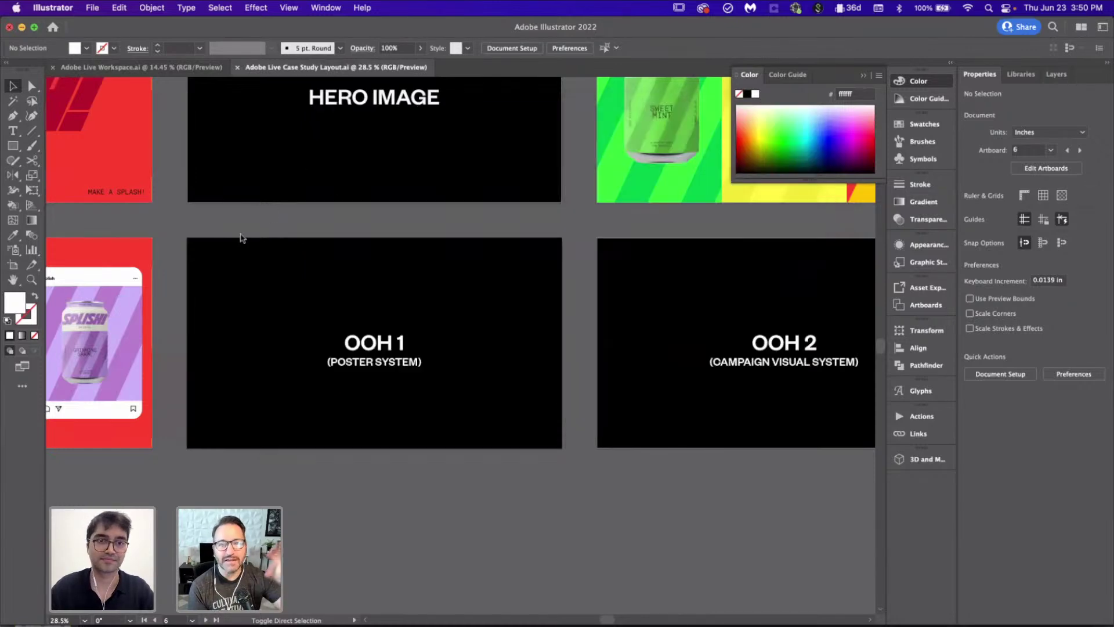
left_click_drag(186, 238, 567, 466)
left_click(608, 511)
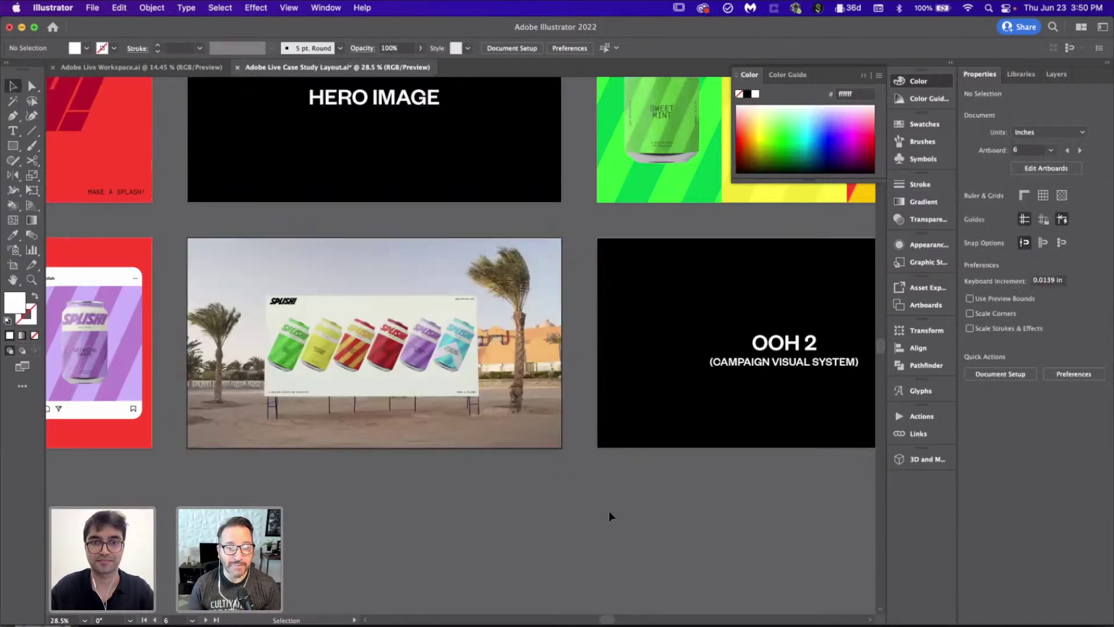
scroll(608, 510, "down", 5)
scroll(608, 511, "down", 3)
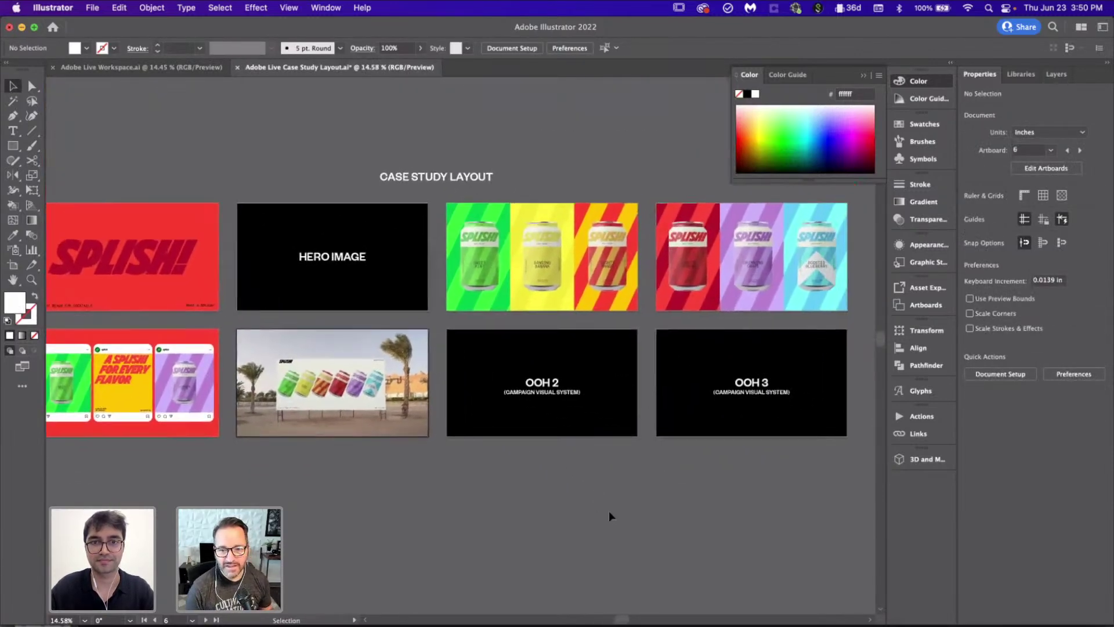
scroll(608, 510, "up", 2)
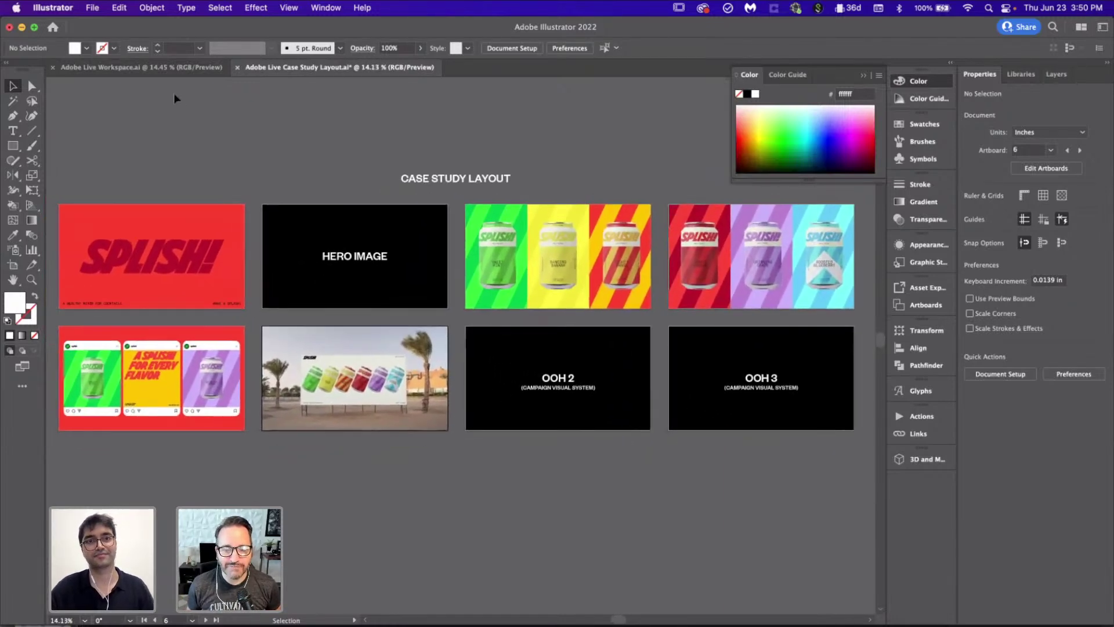
Step: Save Case Study Layout and go back to the red striped poster in Adobe Live Workspace
key("a")
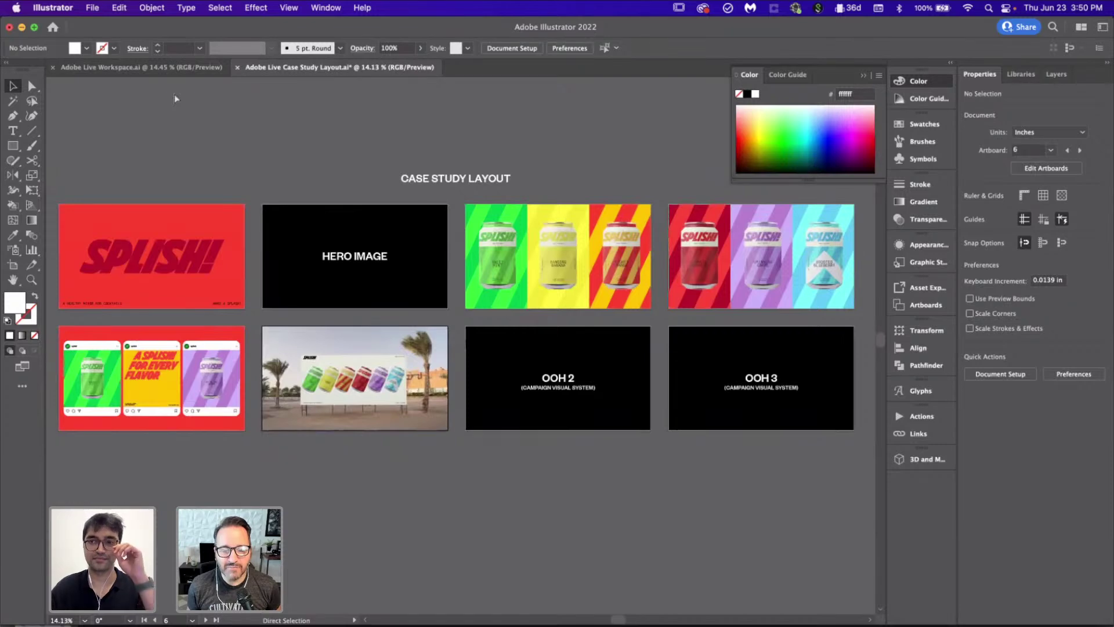
key("super+s")
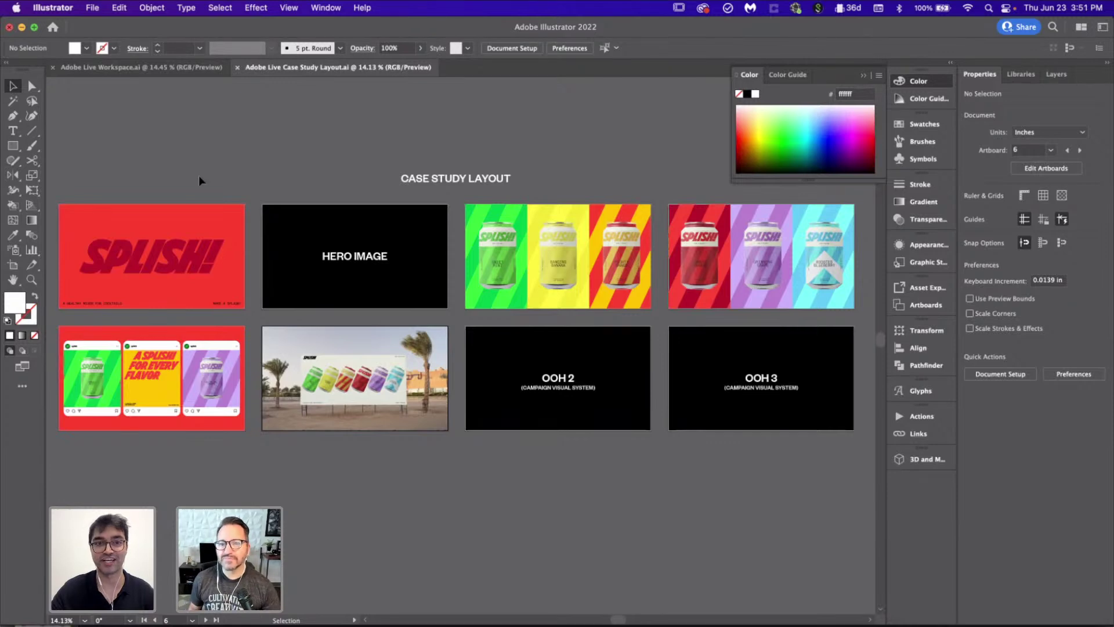
left_click(140, 67)
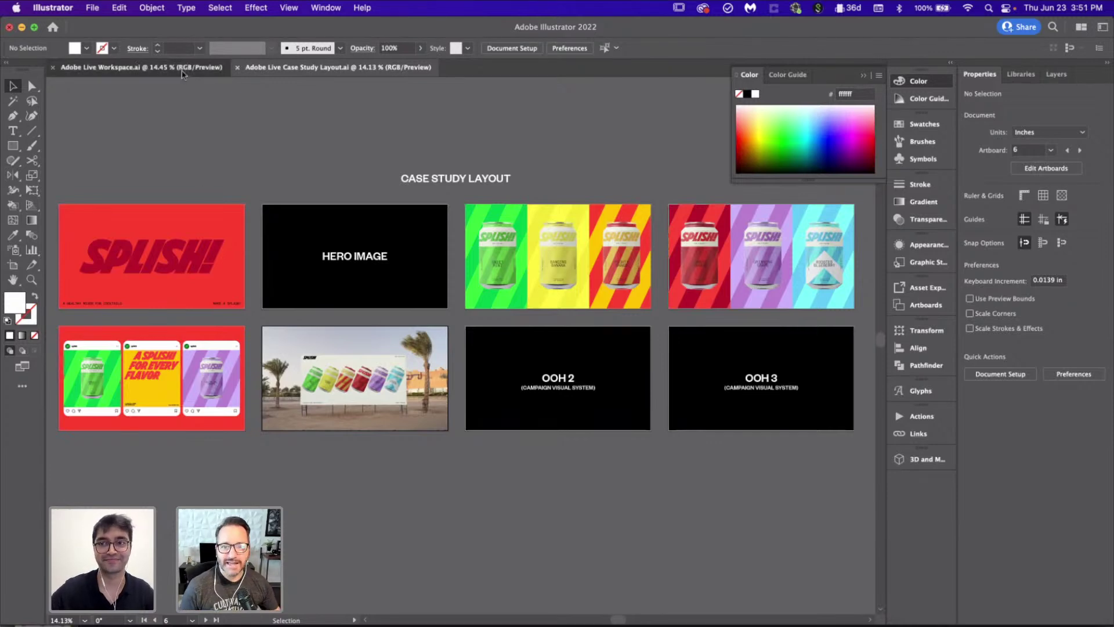
scroll(443, 412, "down", 5)
scroll(443, 412, "up", 2)
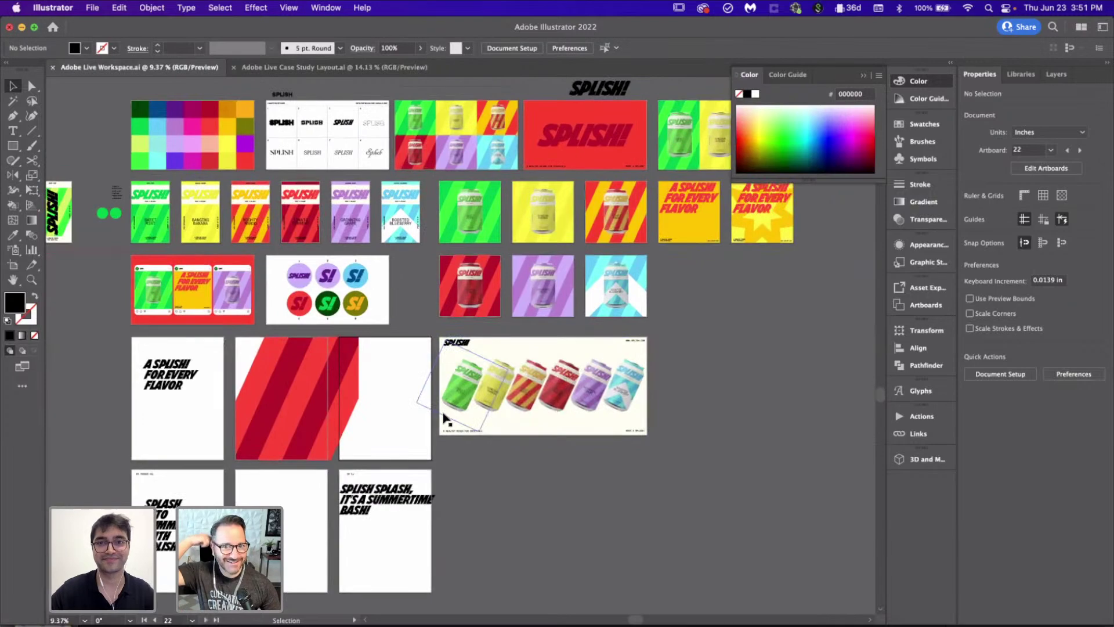
scroll(234, 442, "up", 5)
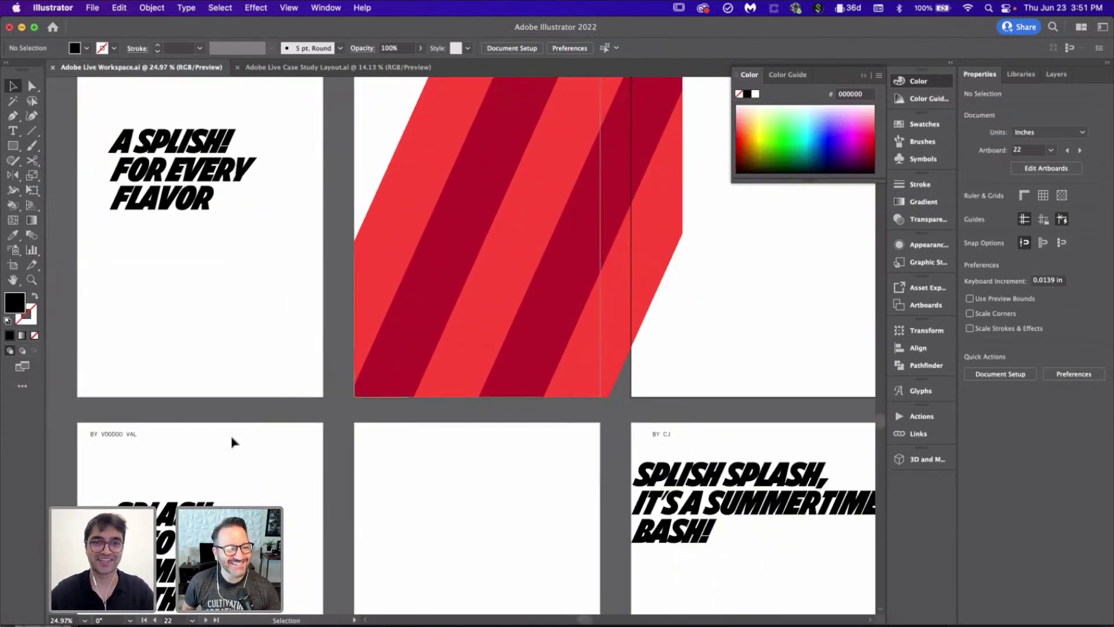
scroll(421, 285, "up", 2)
scroll(420, 284, "right", 2)
Step: Centre the red stripe clip group on its artboard and narrow its clipping rectangle to fit
left_click(420, 284)
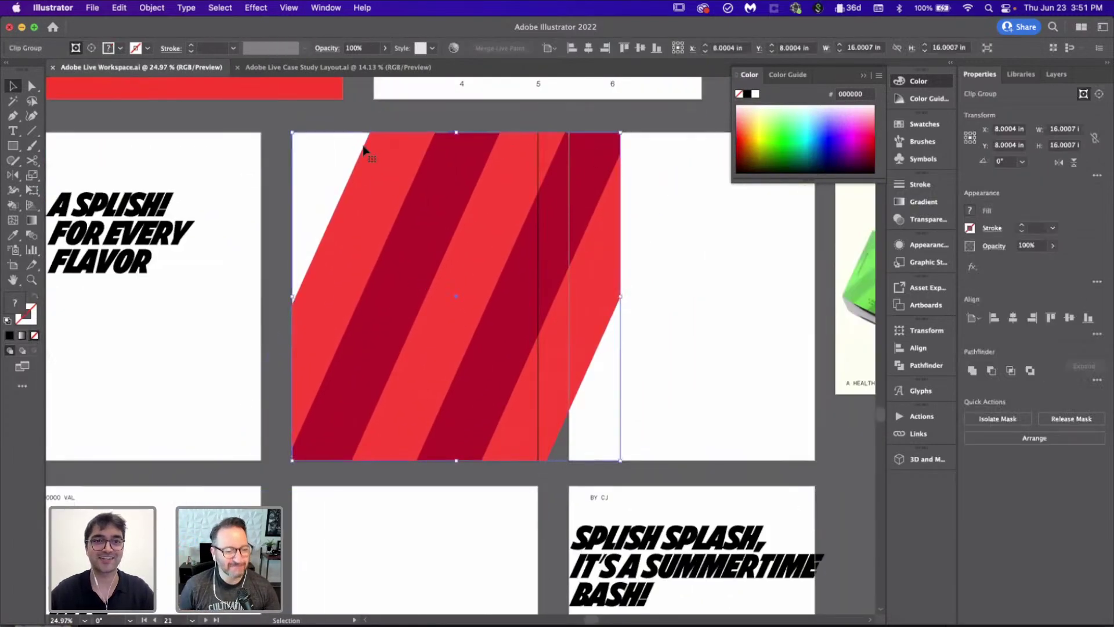
left_click(1014, 318)
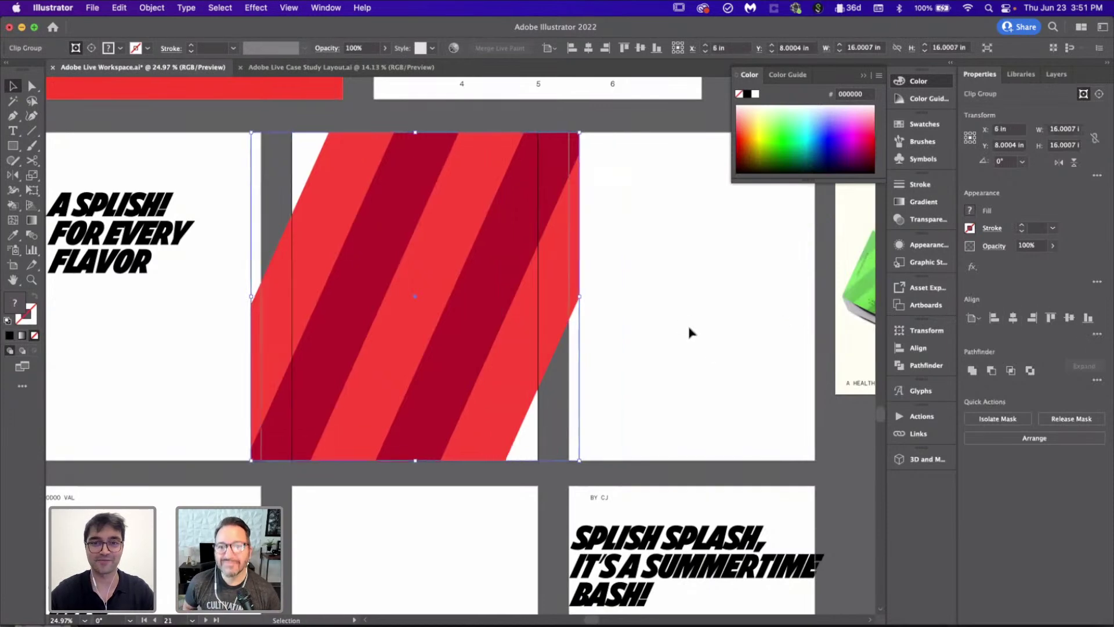
left_click(706, 354)
scroll(667, 365, "up", 3)
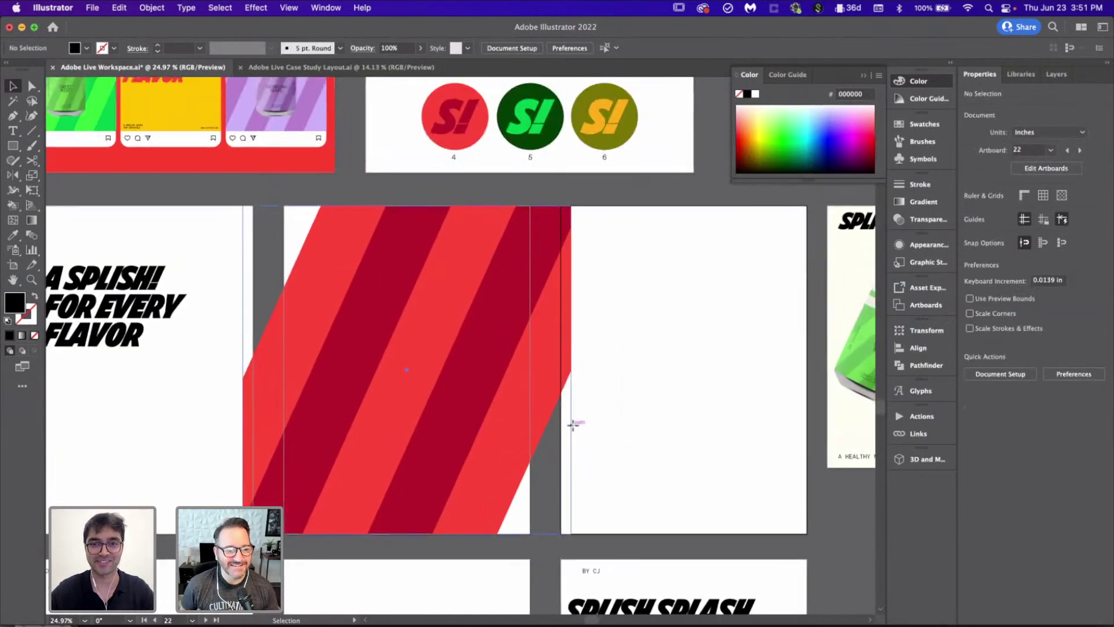
double_click(574, 426)
left_click_drag(571, 372, 531, 377)
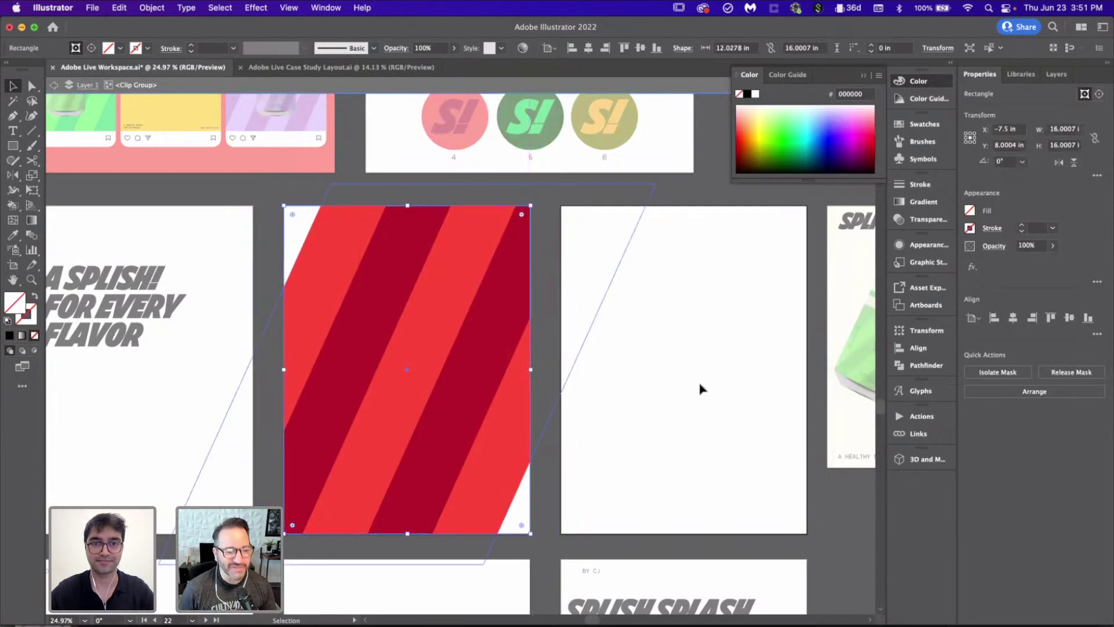
double_click(700, 388)
scroll(704, 391, "down", 3)
scroll(604, 352, "up", 2)
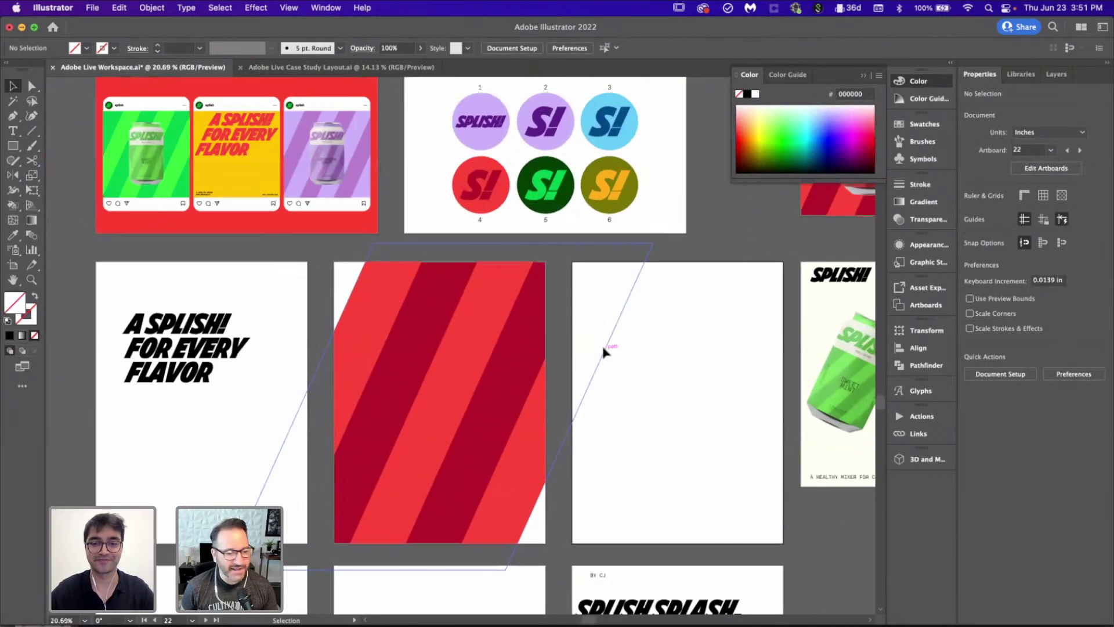
Step: Draw an artboard-sized rectangle filled with the eyedropped dark red stripe colour
key("m")
left_click_drag(335, 262, 548, 545)
key("i")
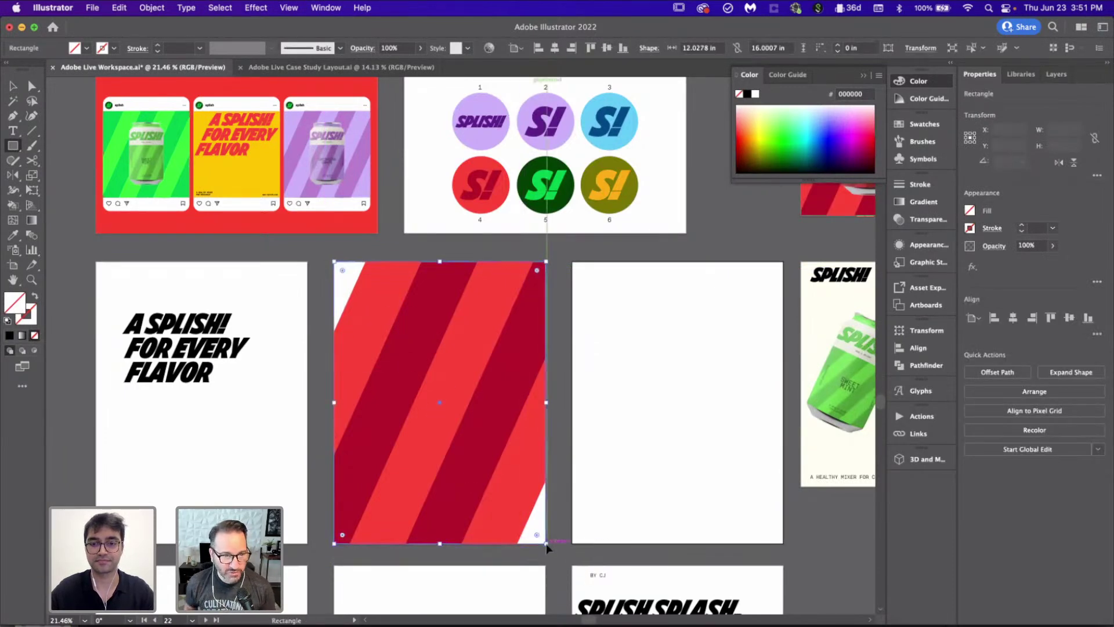
left_click(531, 441)
key("v")
left_click(676, 475)
scroll(676, 475, "down", 5)
scroll(559, 372, "up", 3)
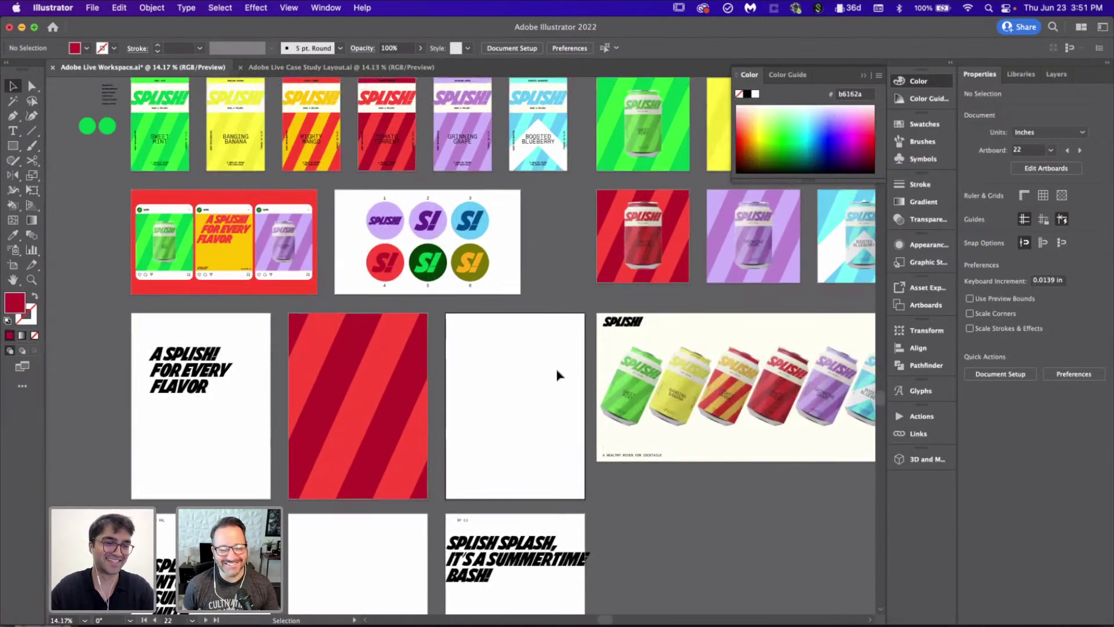
Step: Move the summertime bash headline up one artboard and SPLASH INTO SUMMER to the middle bottom artboard
scroll(557, 375, "up", 2)
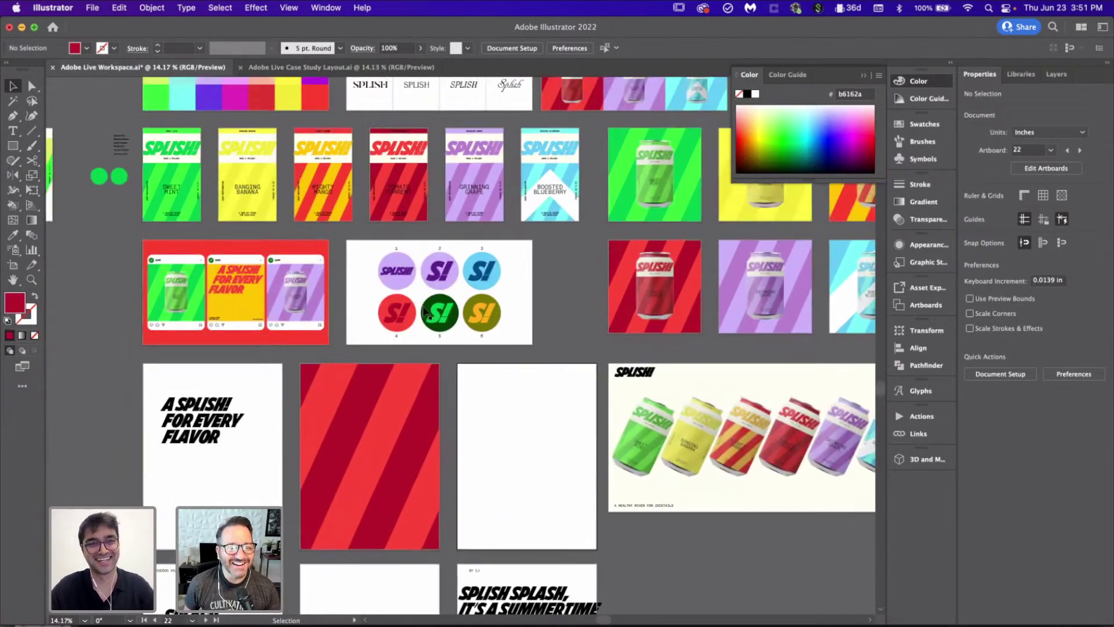
left_click(334, 181)
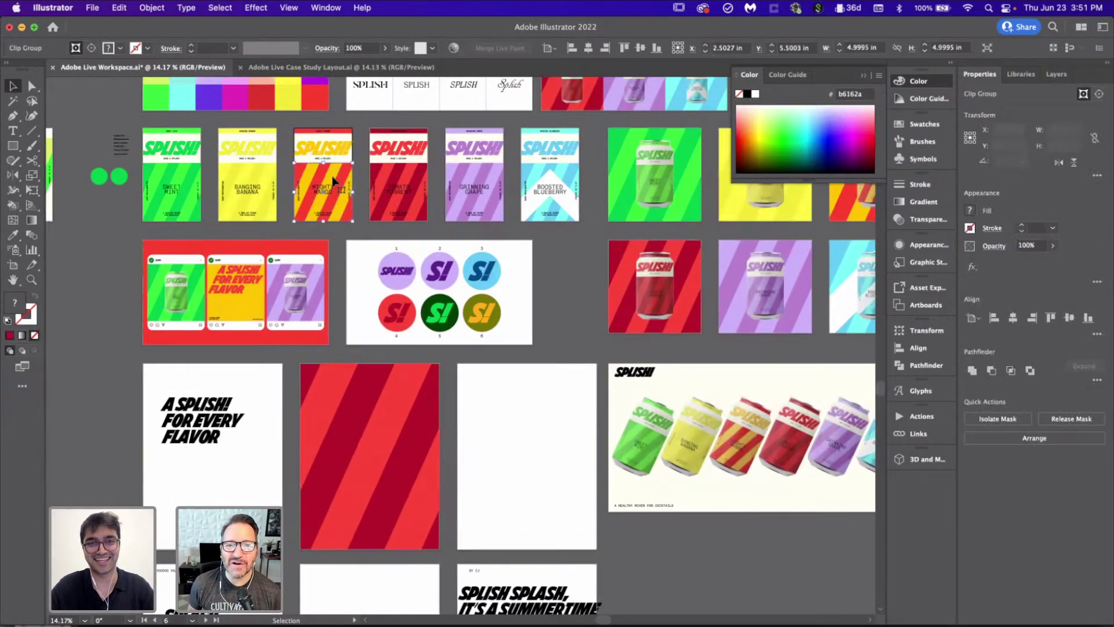
left_click(475, 174)
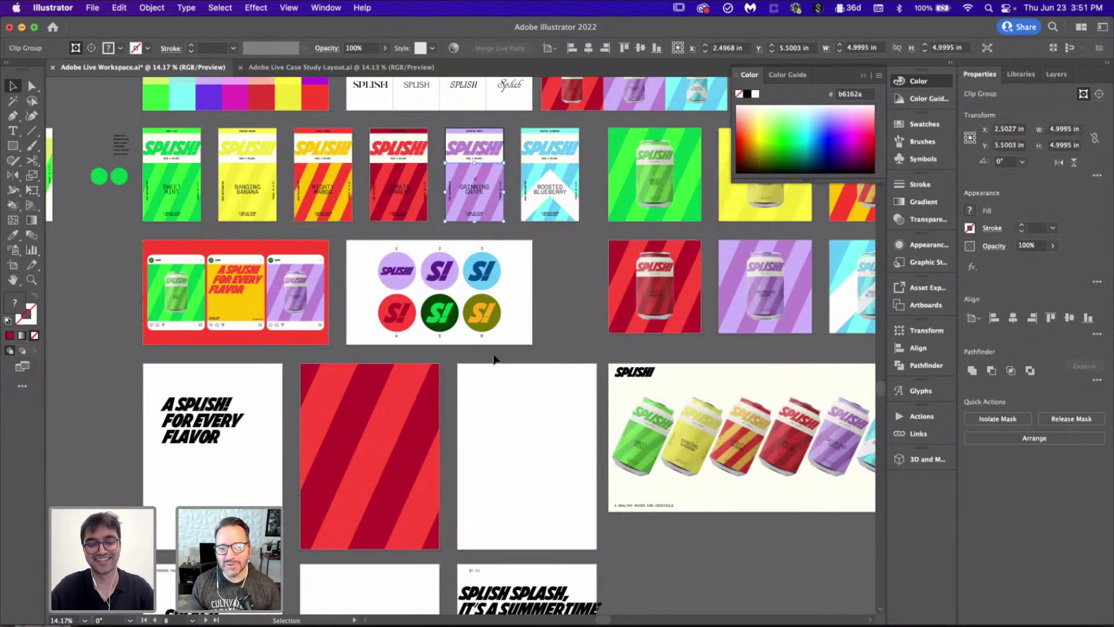
scroll(502, 408, "down", 5)
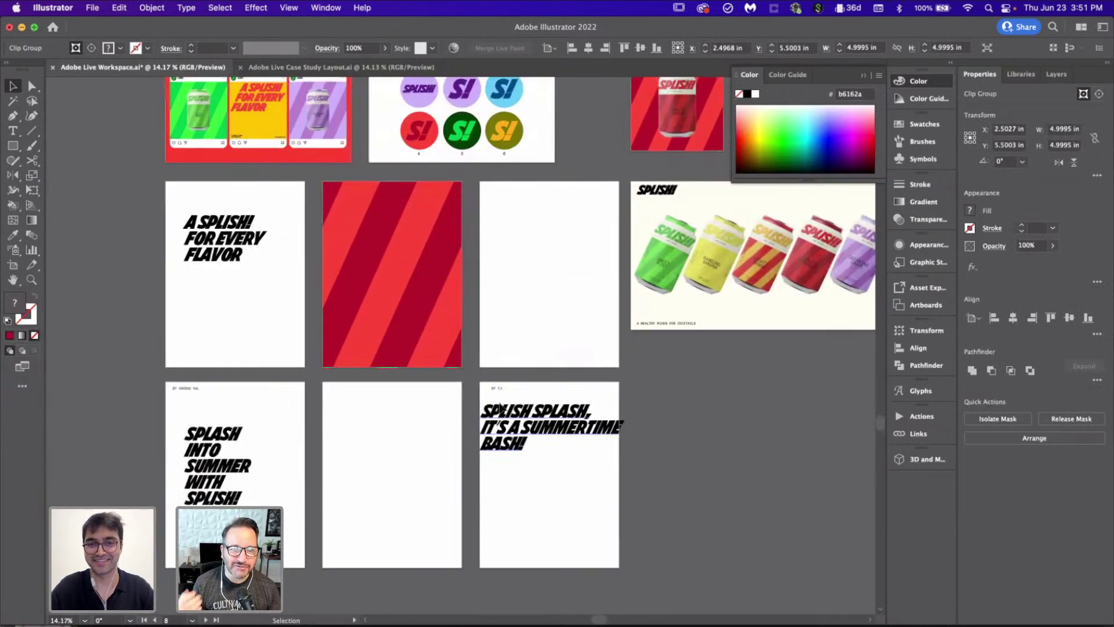
left_click_drag(513, 431, 520, 239)
left_click(505, 398)
left_click_drag(145, 375, 177, 388)
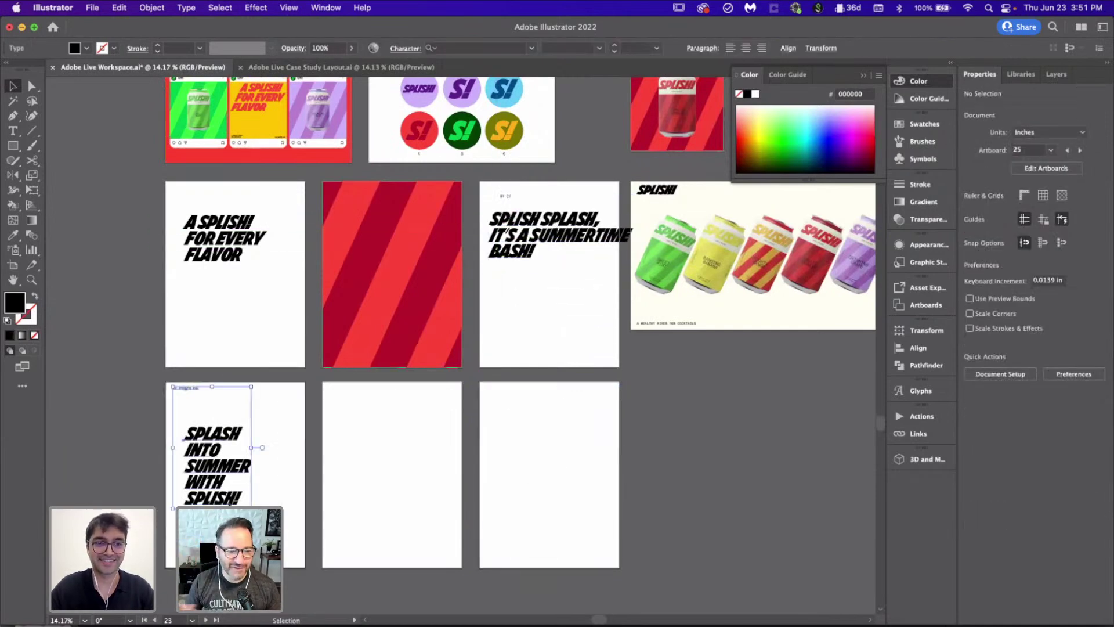
left_click_drag(209, 464, 375, 473)
left_click(490, 497)
scroll(490, 497, "down", 2)
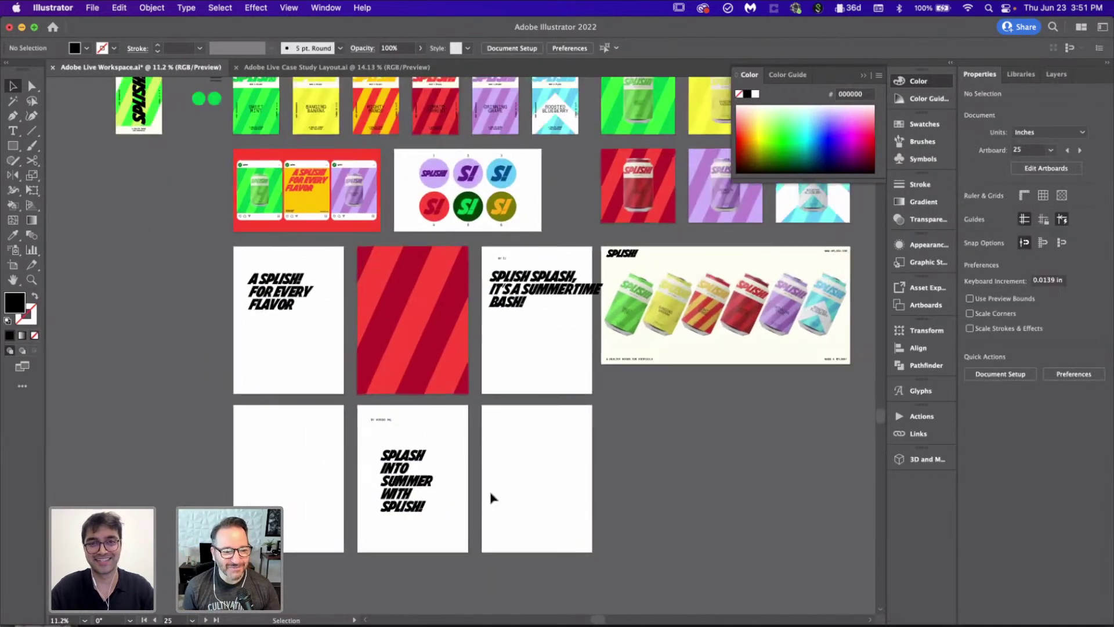
scroll(491, 498, "up", 3)
Step: Paste the purple striped grape artwork, align it to the poster and scale it to overfill
left_click(480, 174)
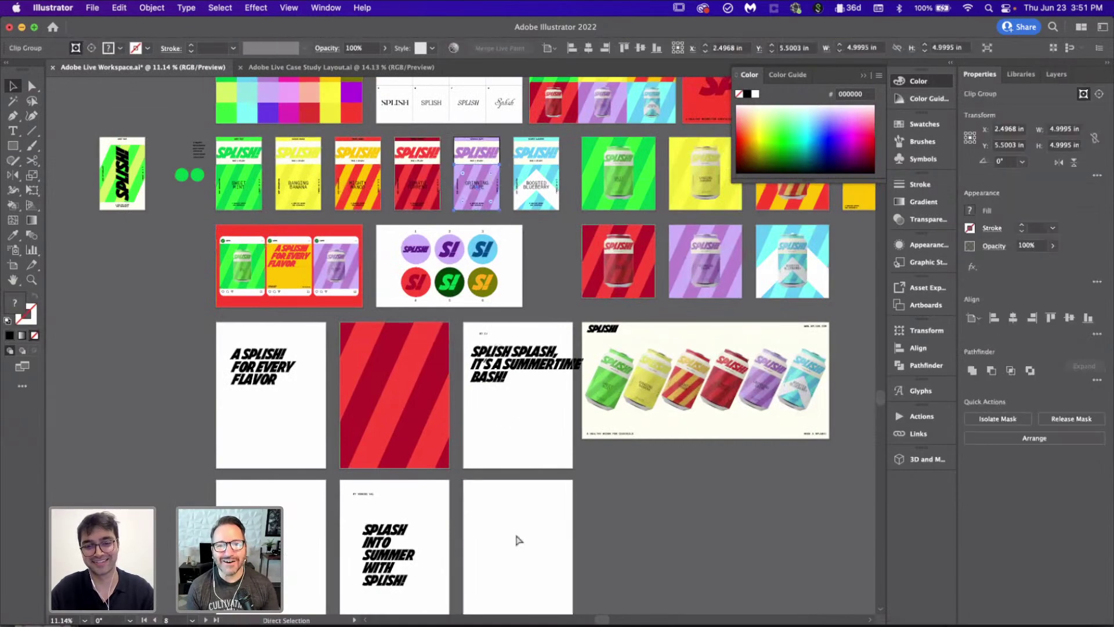
left_click(518, 539)
scroll(518, 540, "up", 3)
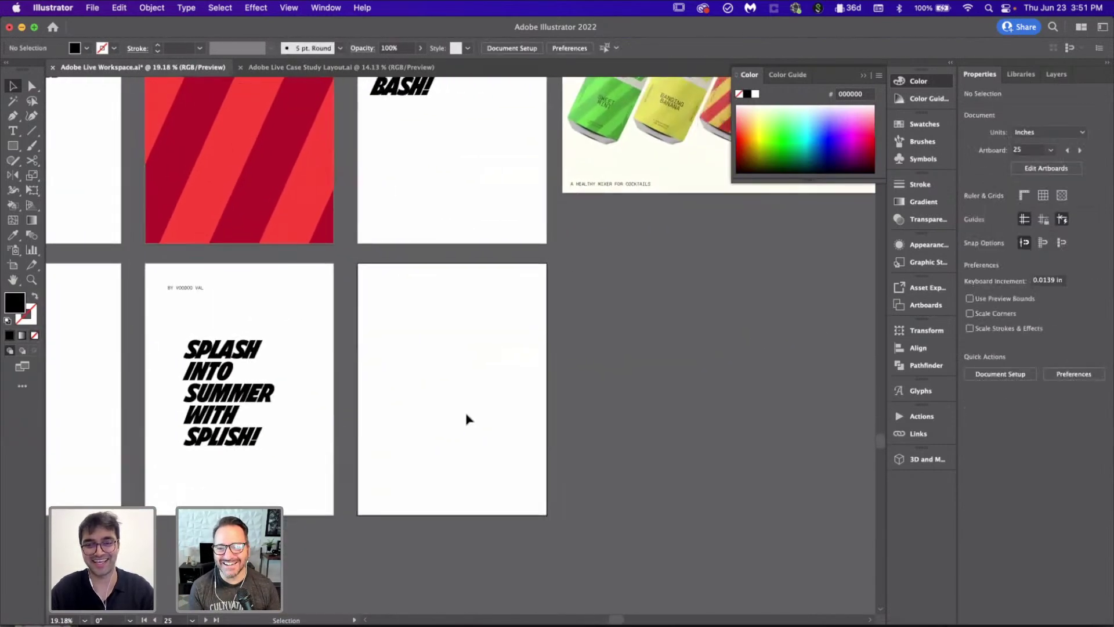
scroll(467, 419, "up", 1)
key("super+v")
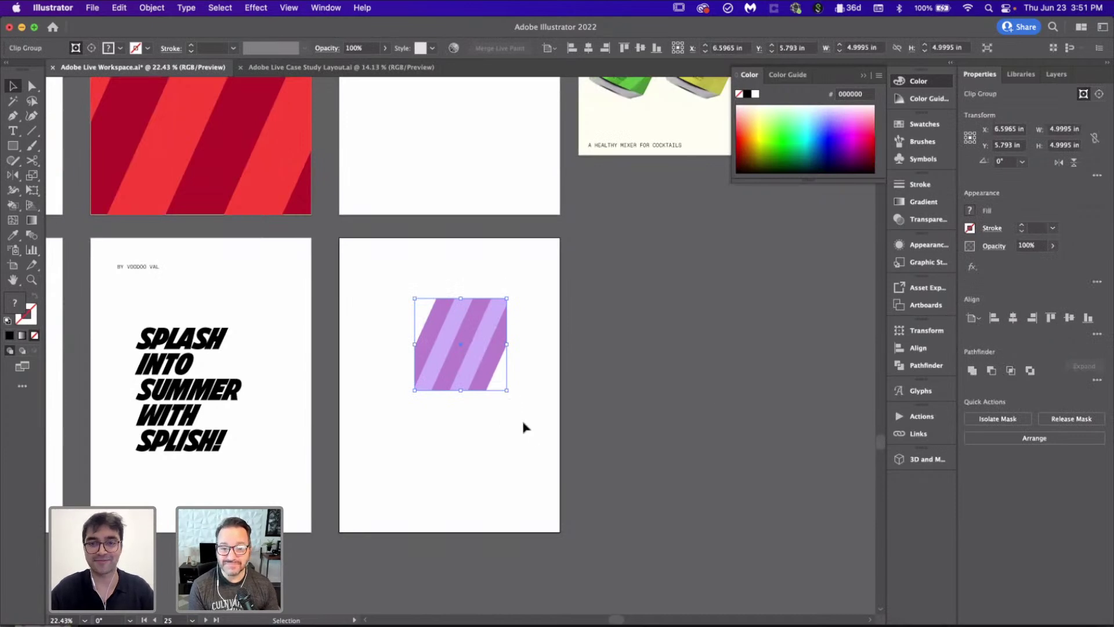
left_click(995, 317)
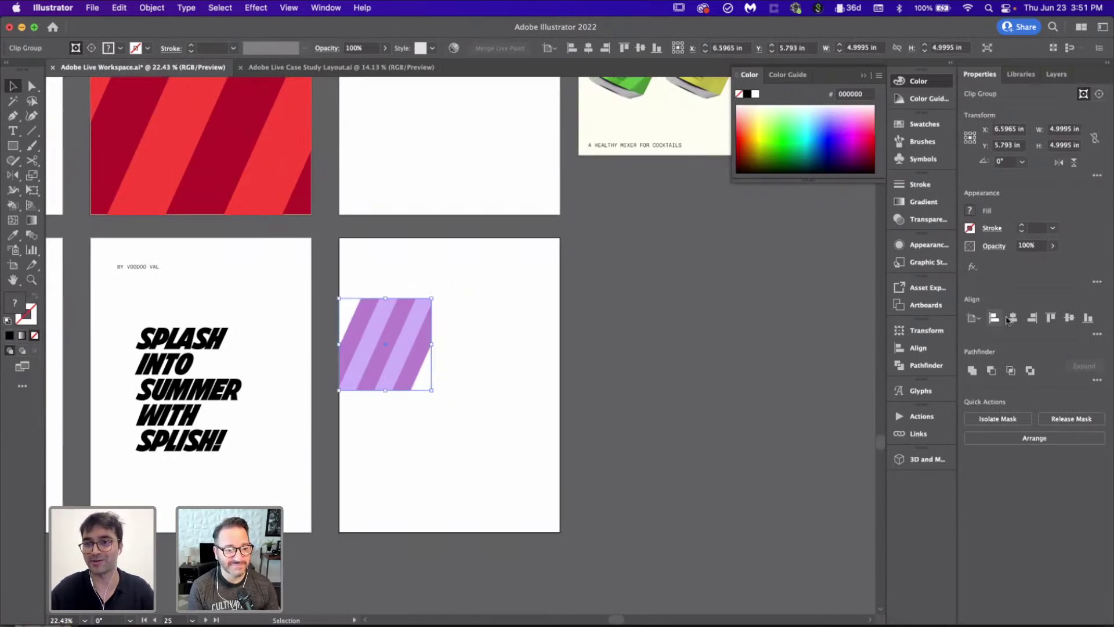
left_click(1050, 317)
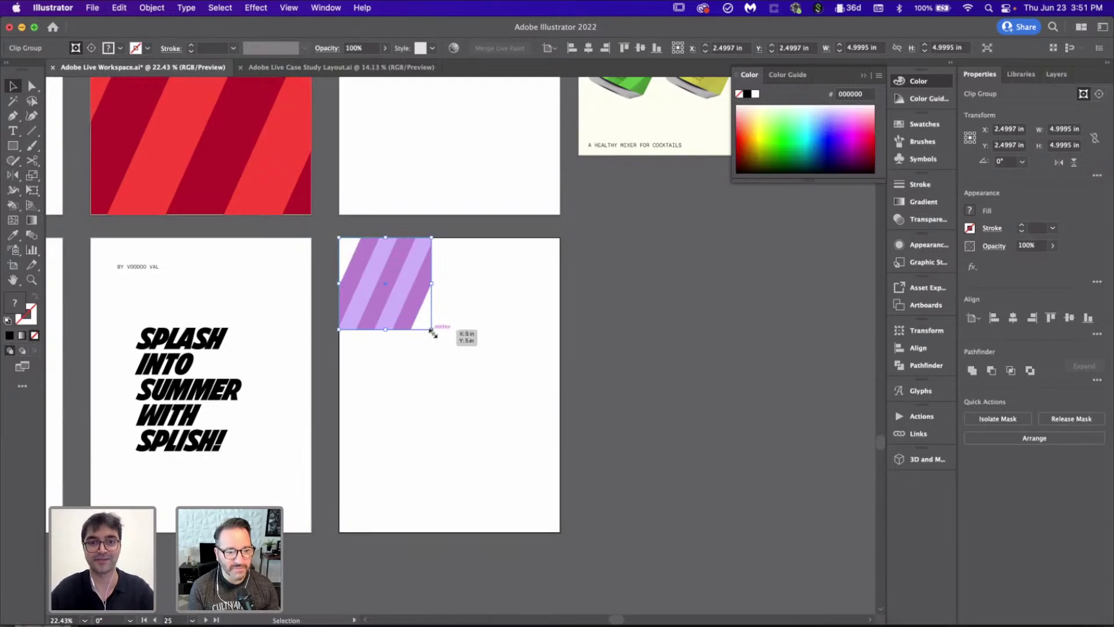
left_click_drag(432, 331, 686, 534)
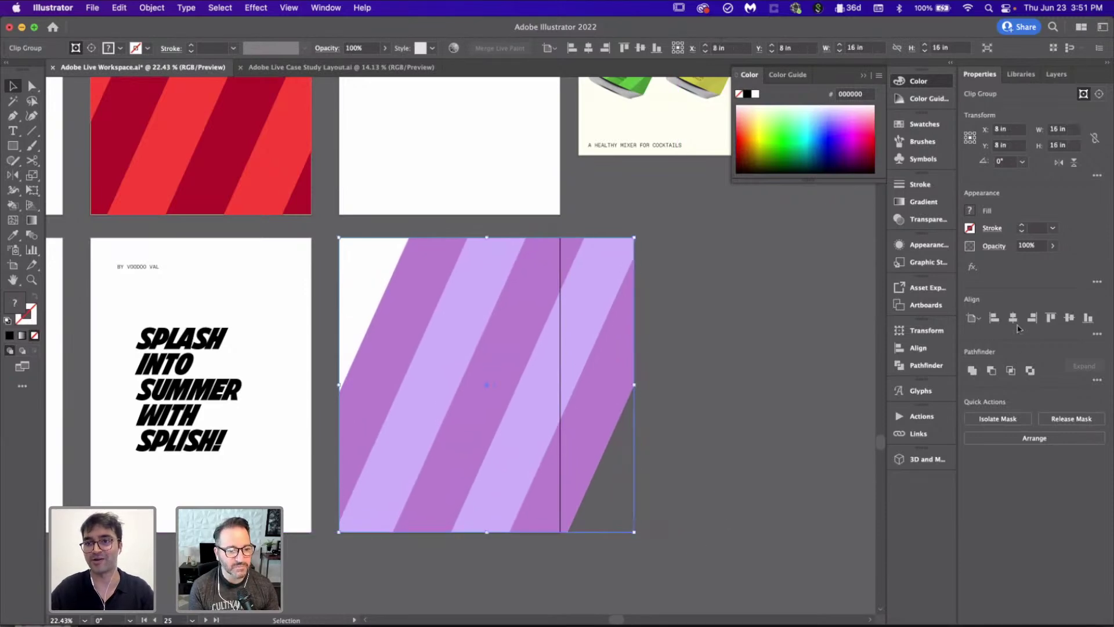
left_click(1013, 317)
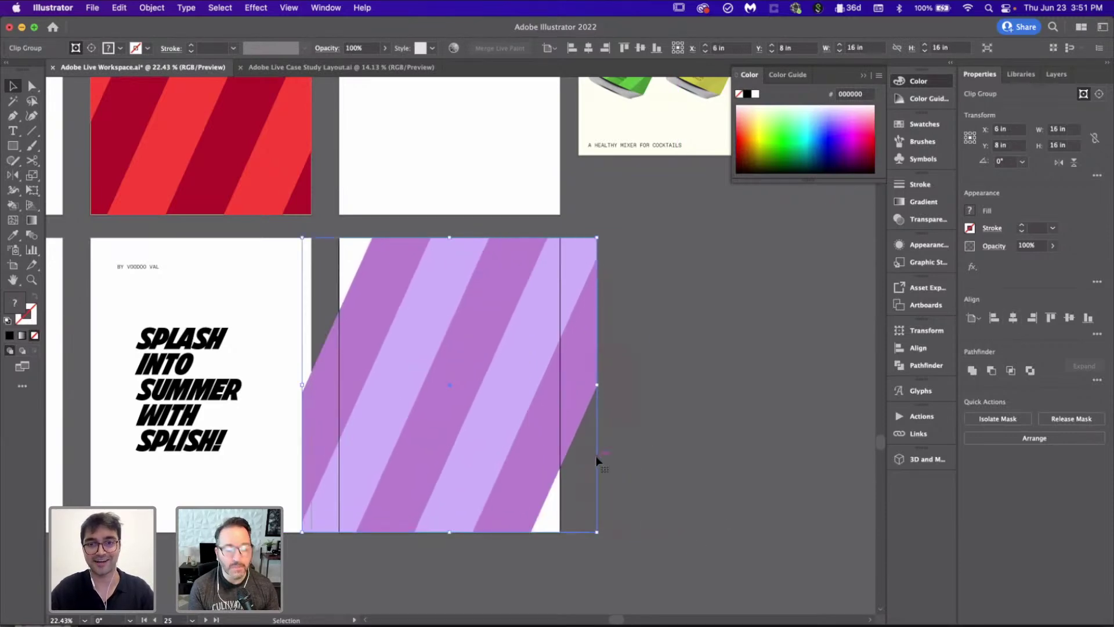
Step: Trim the purple stripes' clipping rectangle so its right edge meets the poster edge
scroll(598, 456, "up", 3)
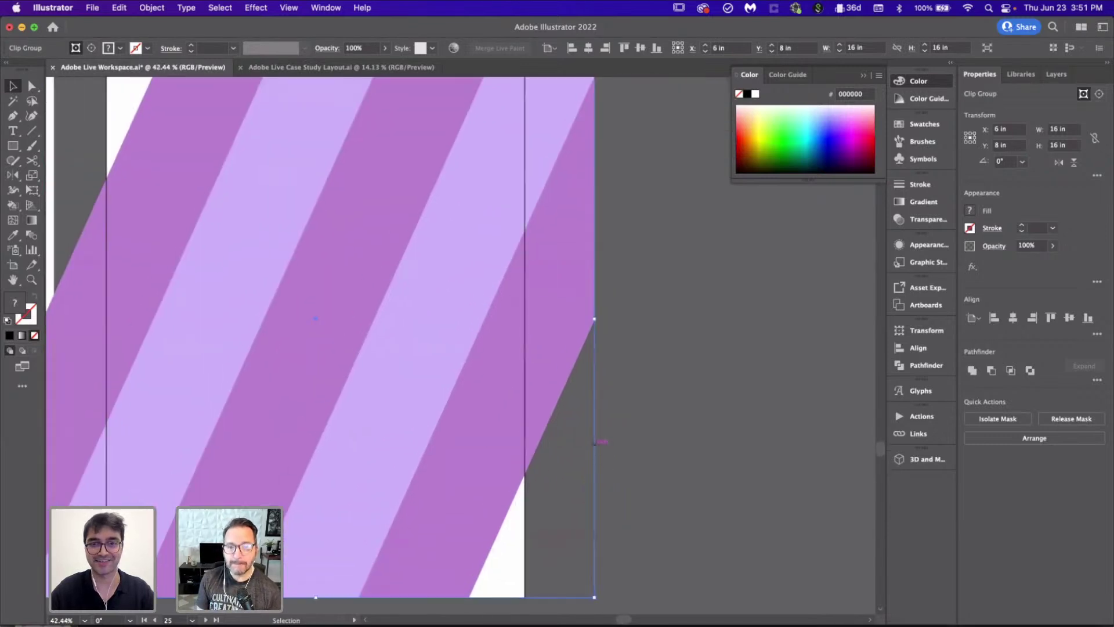
double_click(598, 452)
left_click(598, 311)
left_click_drag(595, 318, 525, 321)
double_click(659, 400)
scroll(659, 400, "down", 3)
Step: Add a poster-sized rectangle in the eyedropped darker purple behind the stripes
key("m")
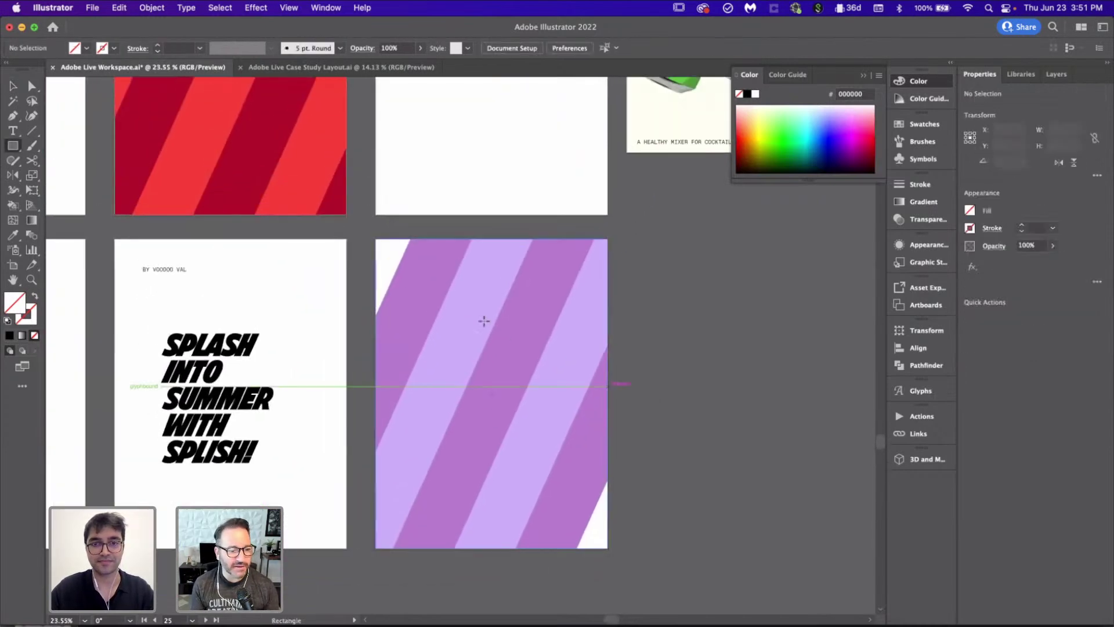
left_click_drag(377, 240, 608, 548)
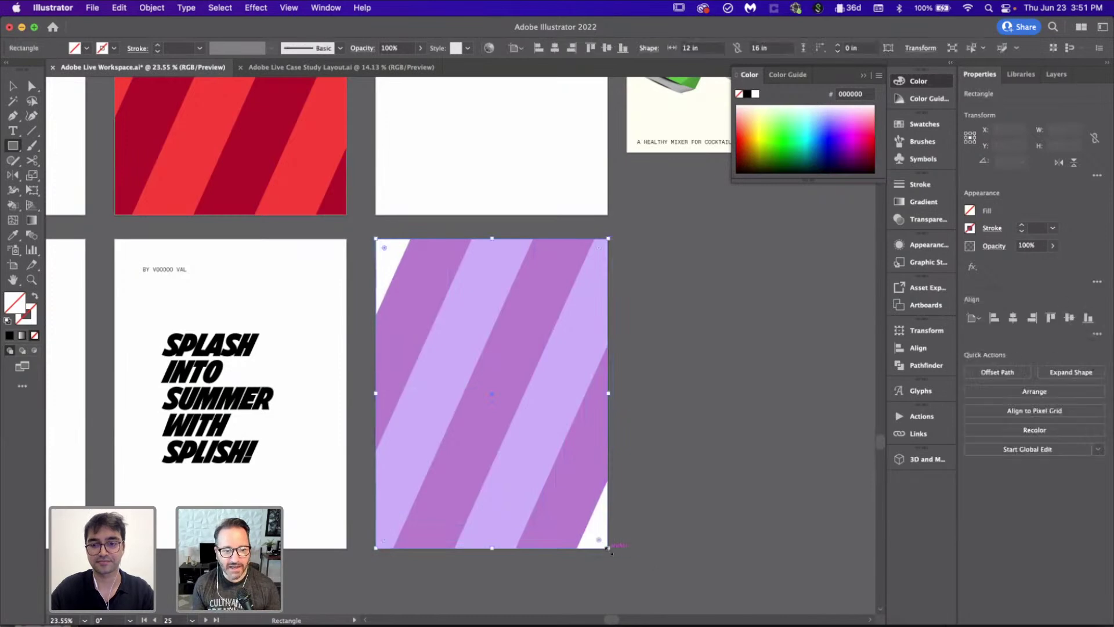
key("i")
left_click(490, 399)
key("super+shift+bracketleft")
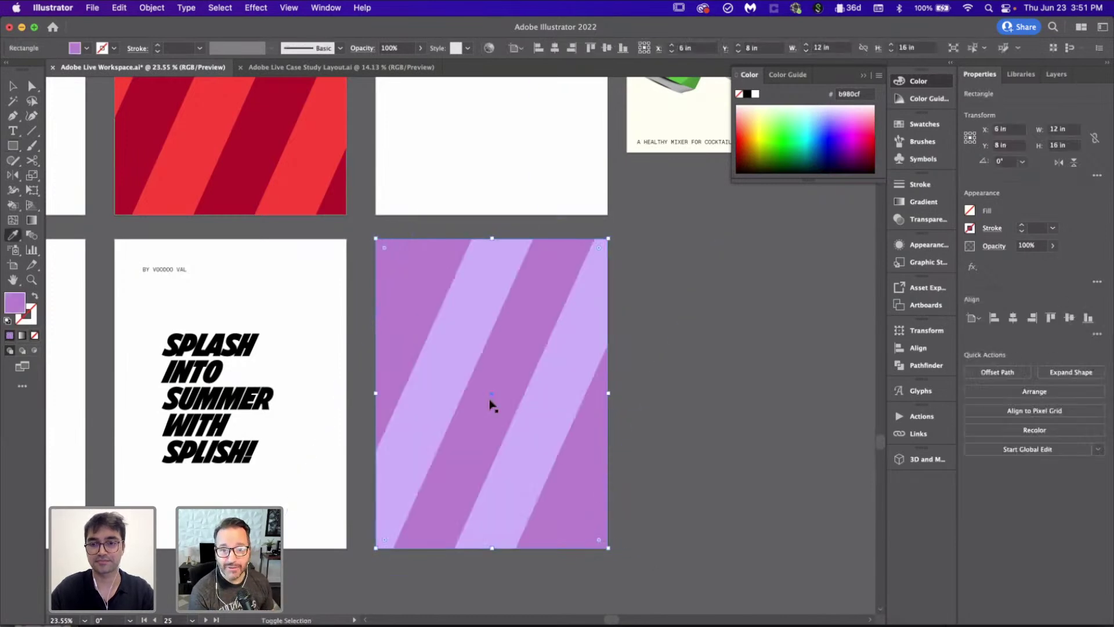
key("v")
left_click(730, 461)
scroll(730, 461, "down", 3)
scroll(730, 460, "up", 5)
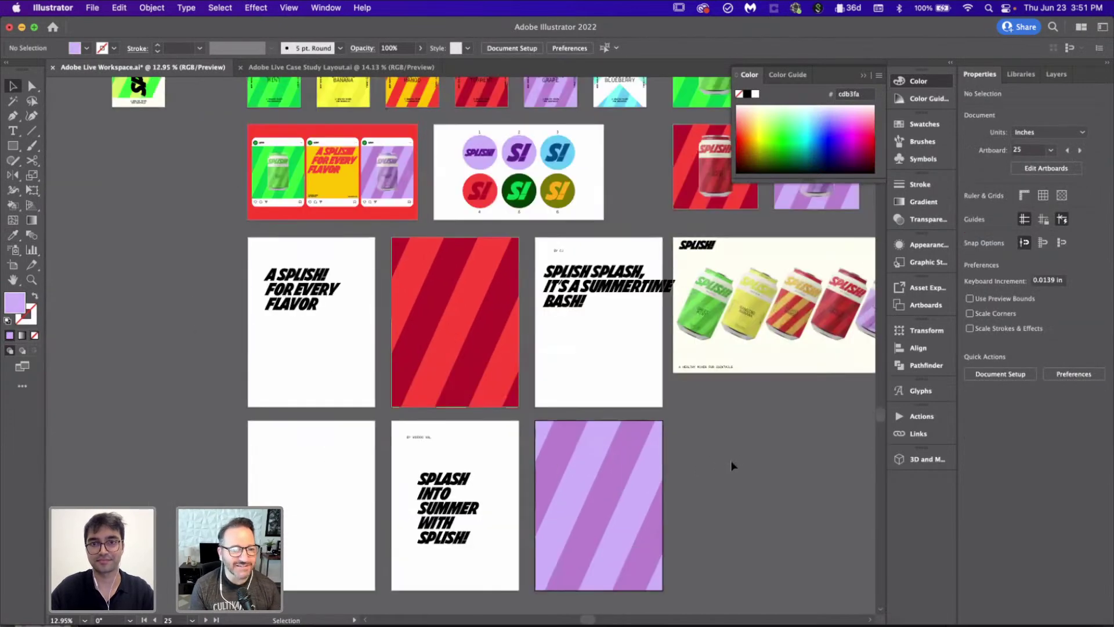
scroll(733, 466, "down", 2)
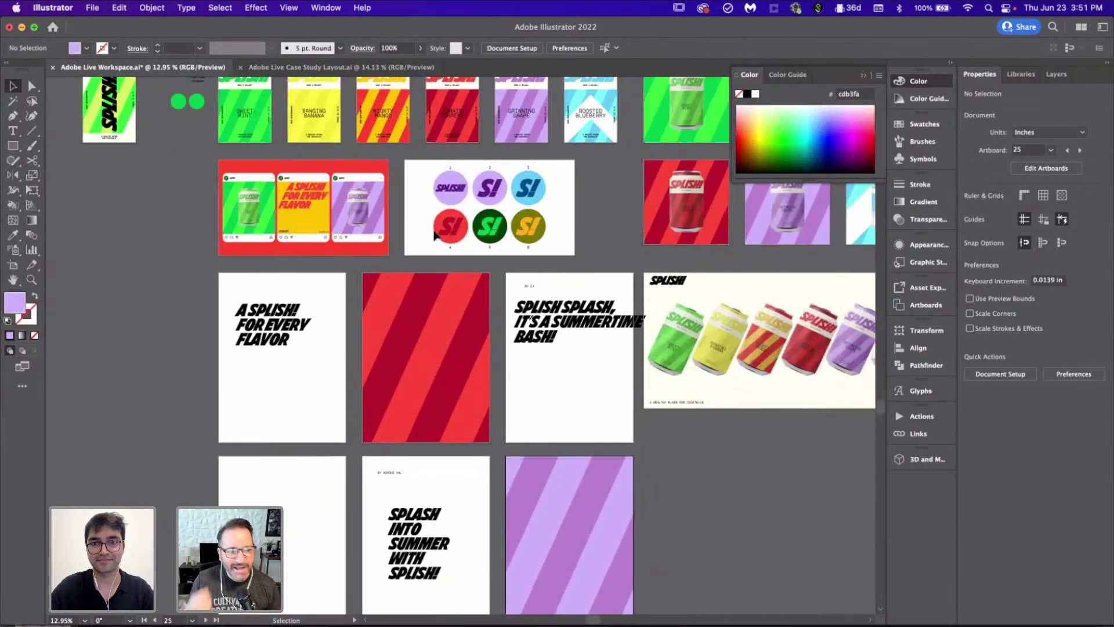
Step: Paste a copy of the green striped card artwork onto the bottom-left poster, centred and enlarged to cover it
left_click(260, 102)
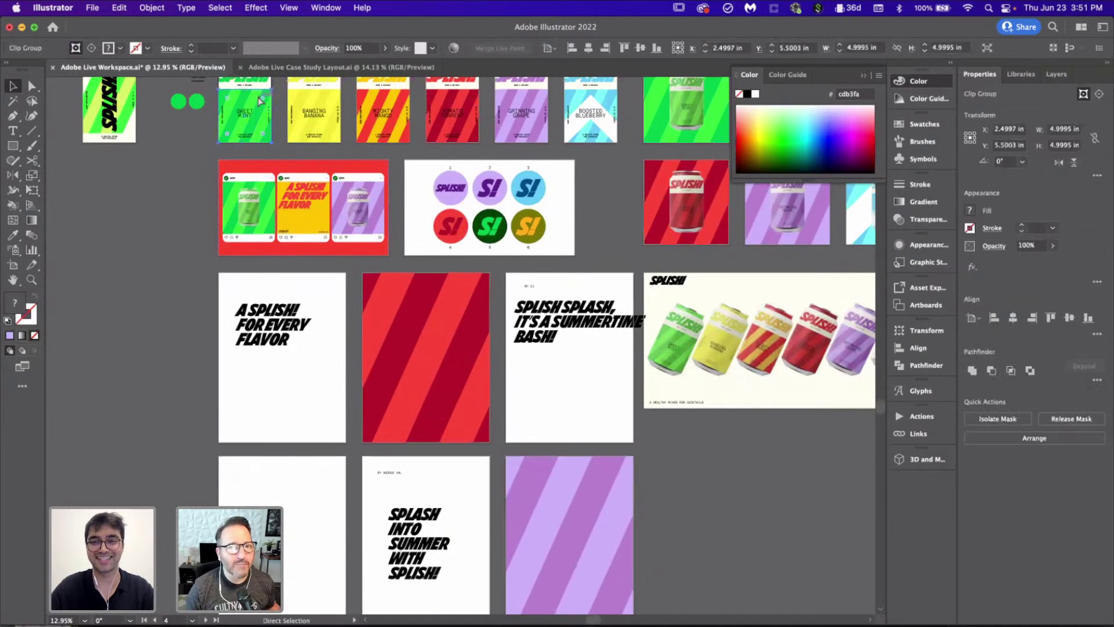
scroll(299, 464, "down", 3)
scroll(260, 442, "up", 5)
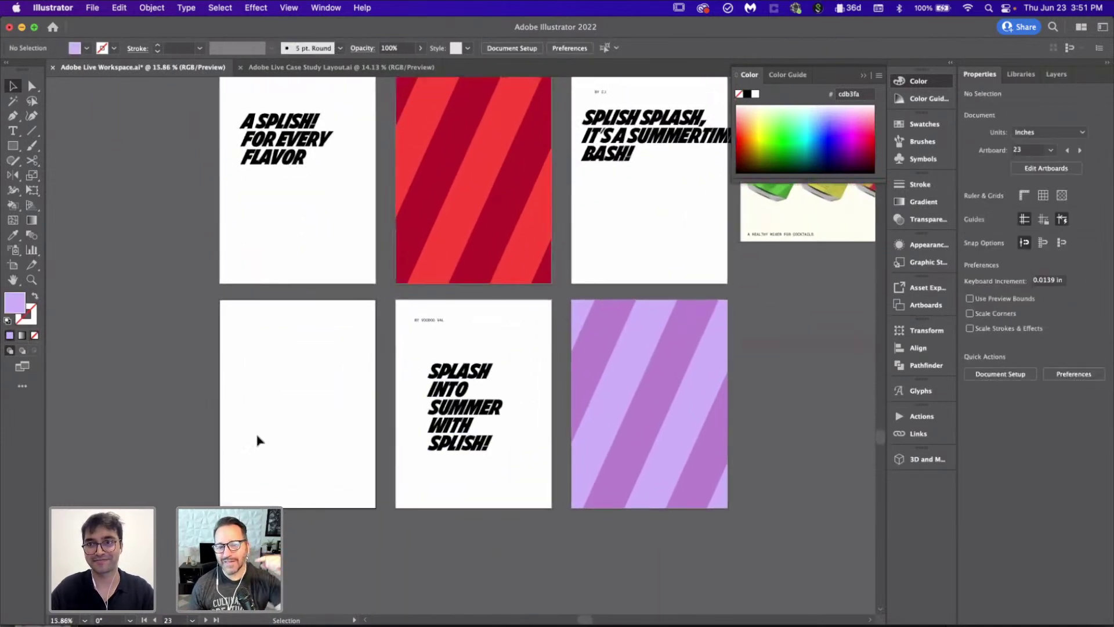
key("super+v")
left_click_drag(444, 377, 328, 391)
left_click(1014, 319)
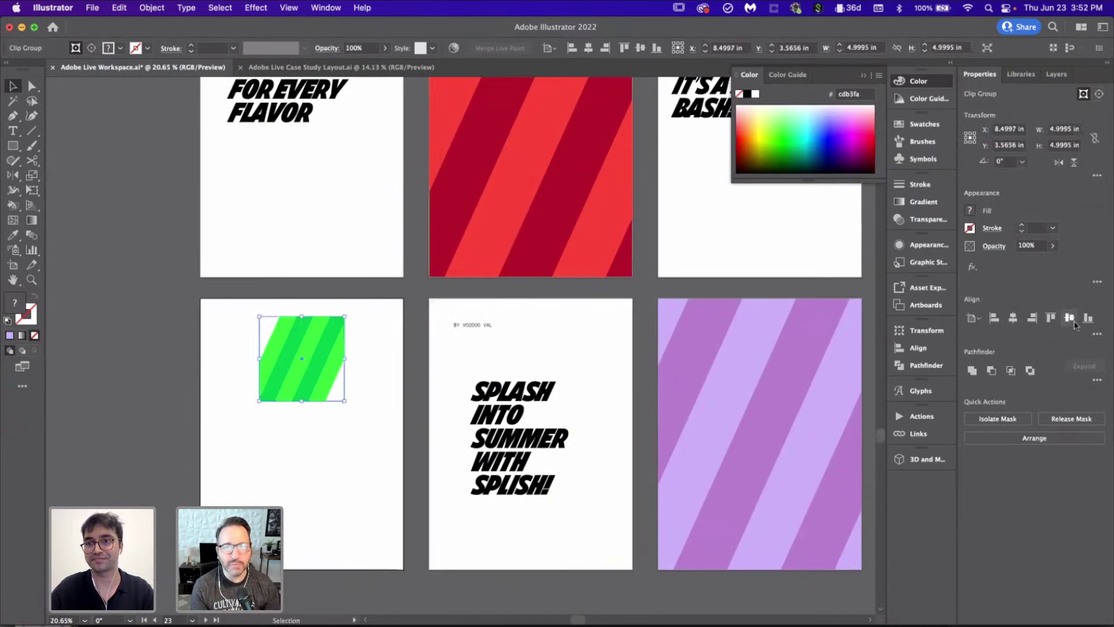
left_click(1069, 318)
left_click_drag(347, 475, 449, 551)
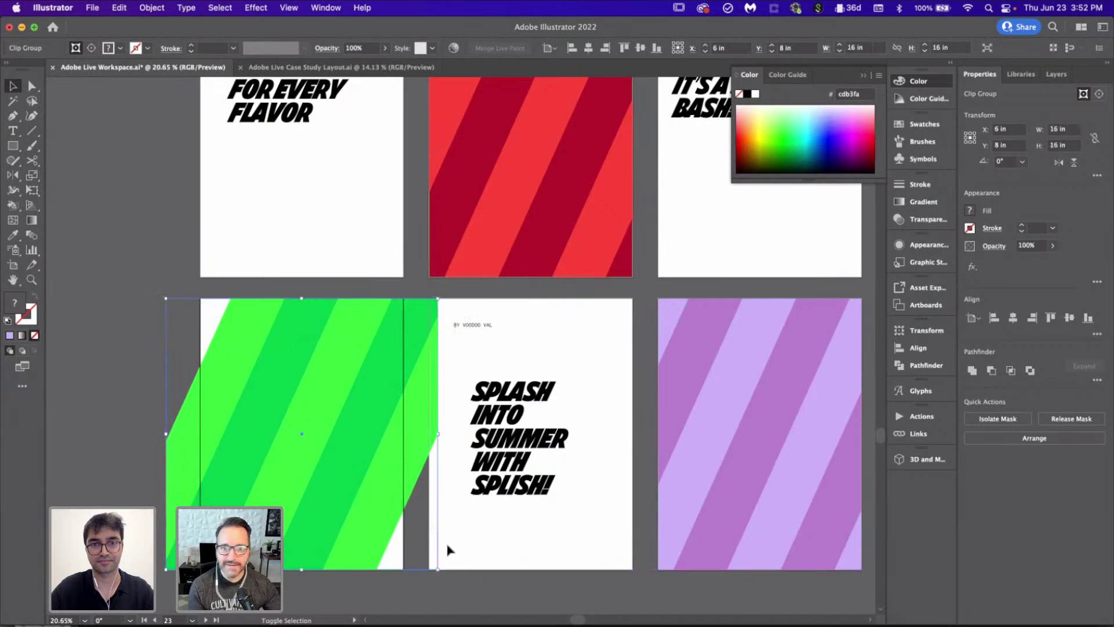
Step: Trim the green stripe group's clipping mask so its right edge meets the poster edge
double_click(436, 534)
scroll(436, 535, "up", 3)
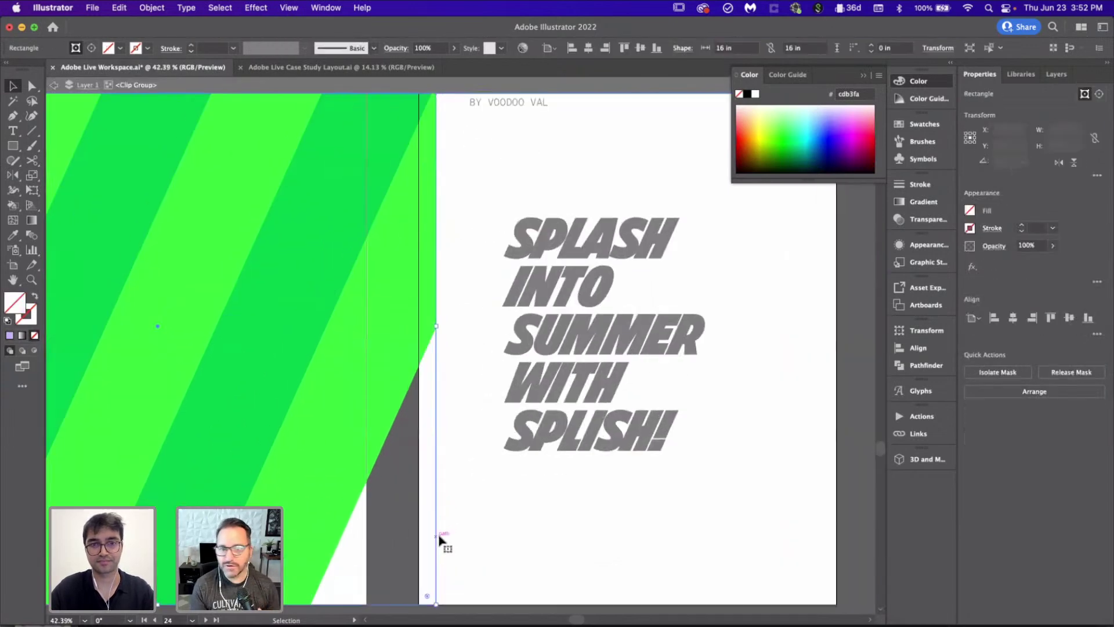
left_click_drag(441, 318, 369, 333)
left_click(610, 491)
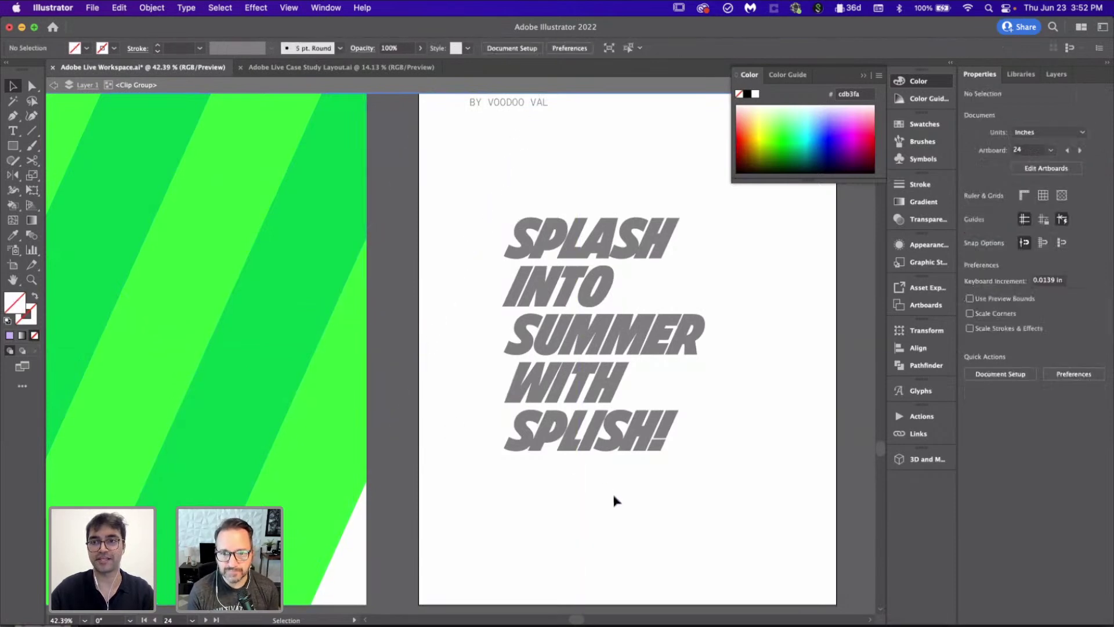
scroll(611, 492, "down", 3)
scroll(611, 492, "right", 3)
double_click(574, 505)
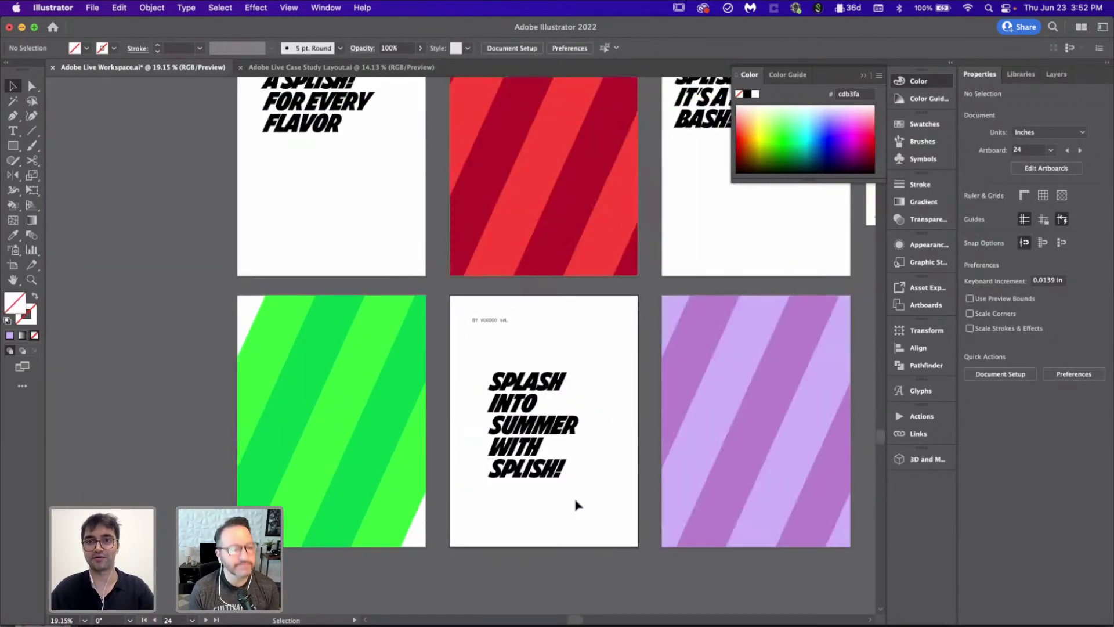
Step: Add a poster-sized rectangle in the darker stripe green and send it behind the stripes
scroll(575, 505, "up", 3)
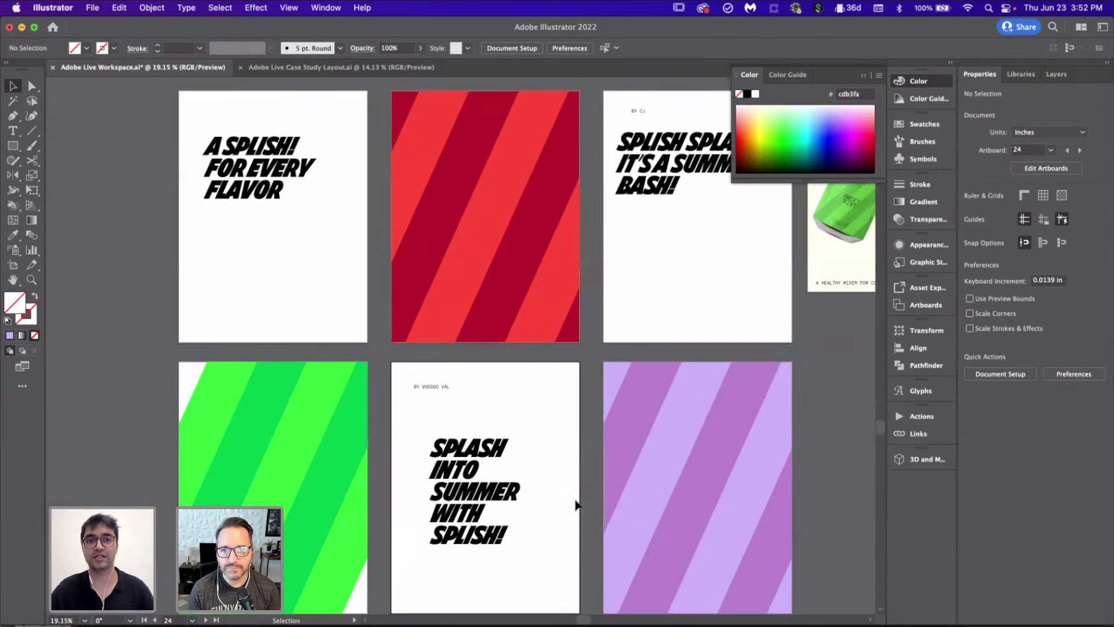
scroll(576, 504, "down", 2)
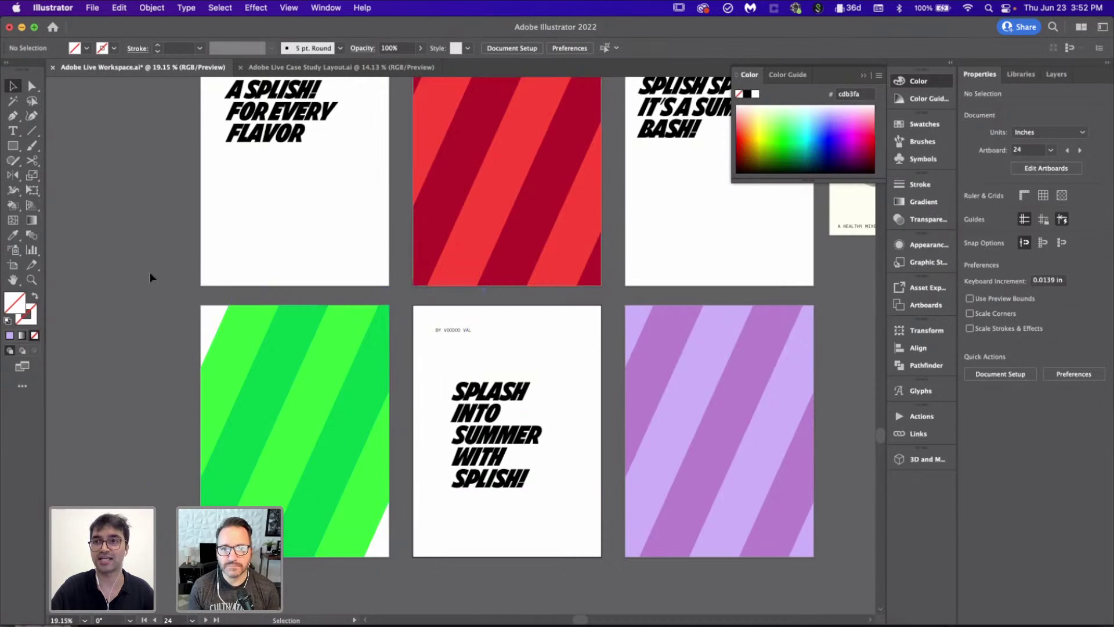
scroll(150, 278, "up", 3)
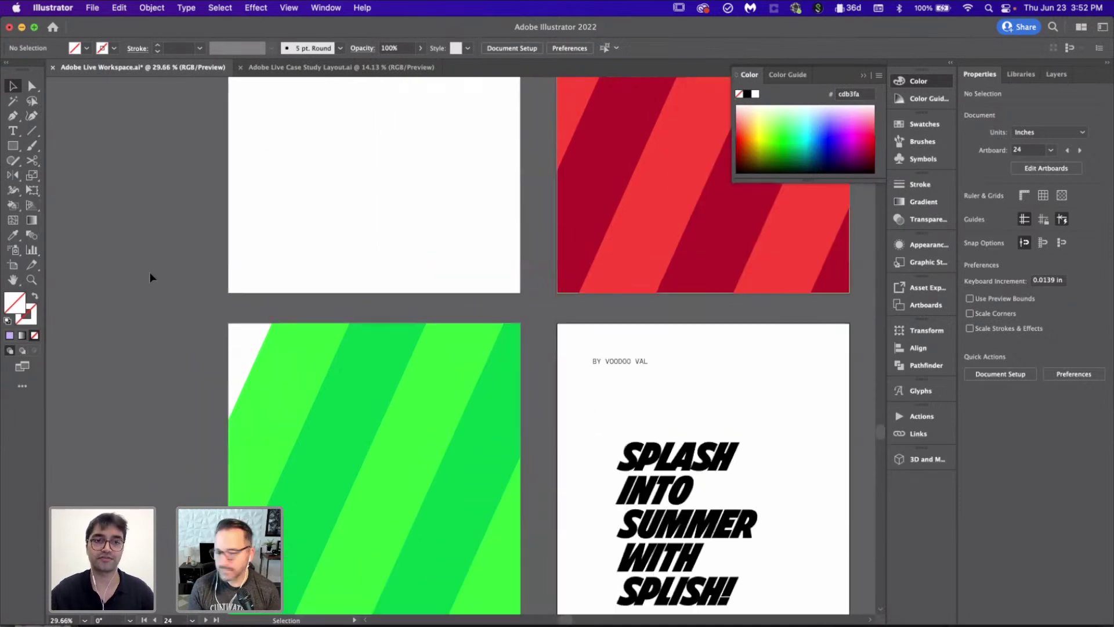
scroll(150, 277, "down", 5)
key("m")
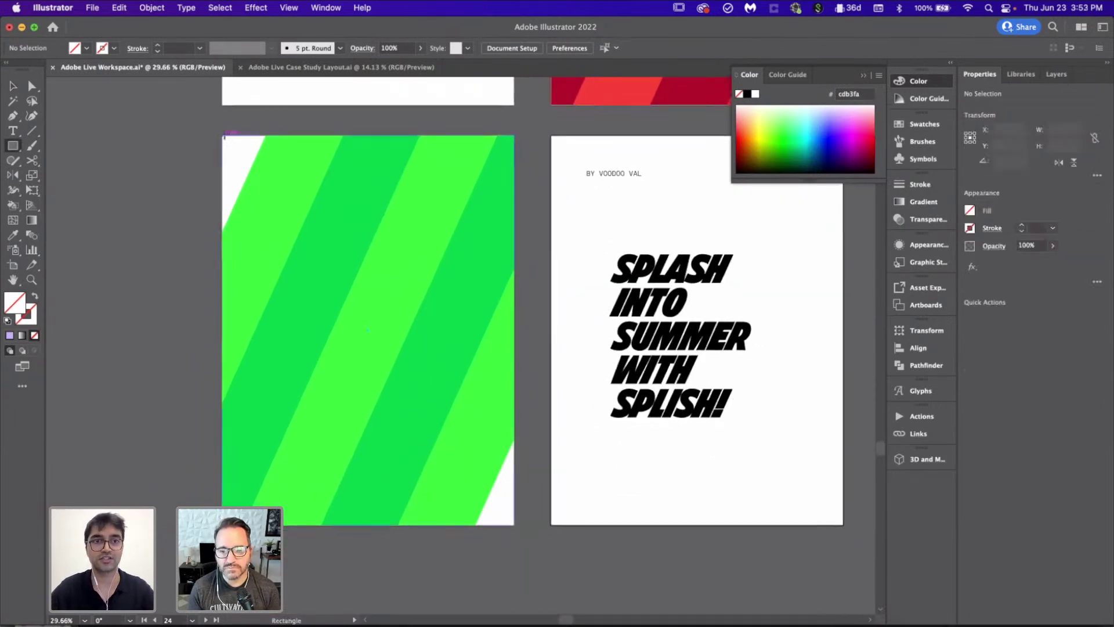
left_click_drag(224, 136, 515, 524)
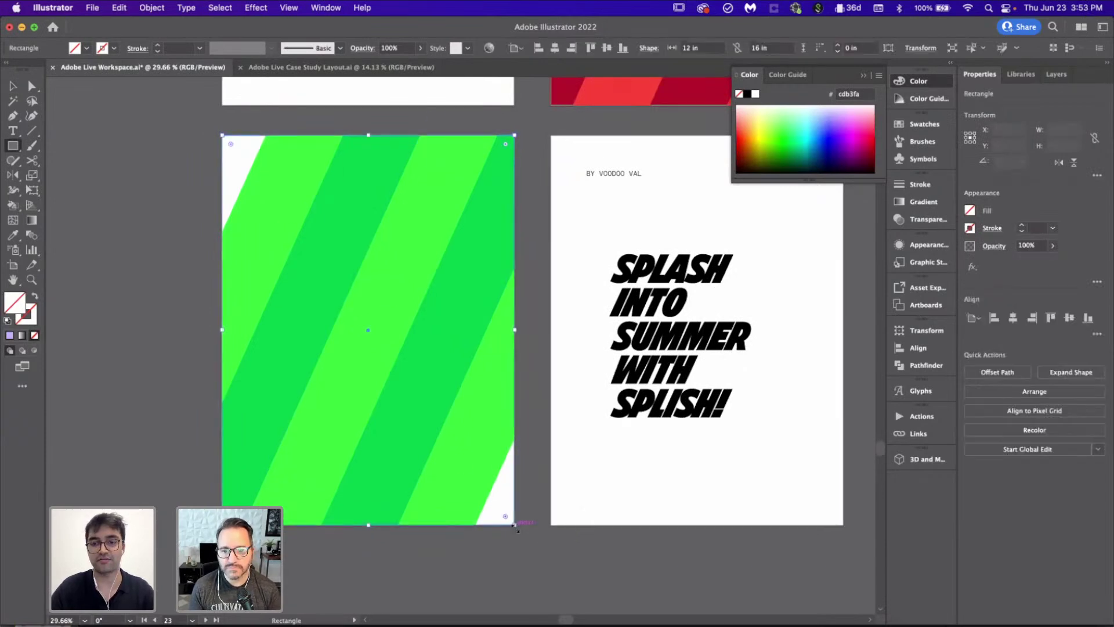
key("i")
left_click(422, 332)
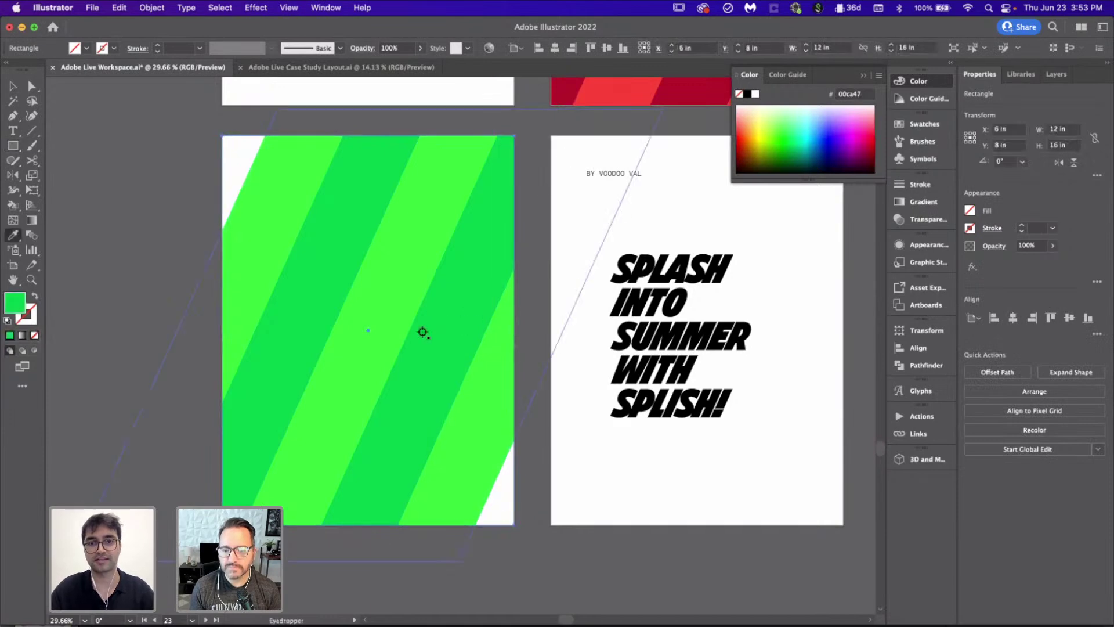
key("super+shift+bracketleft")
key("v")
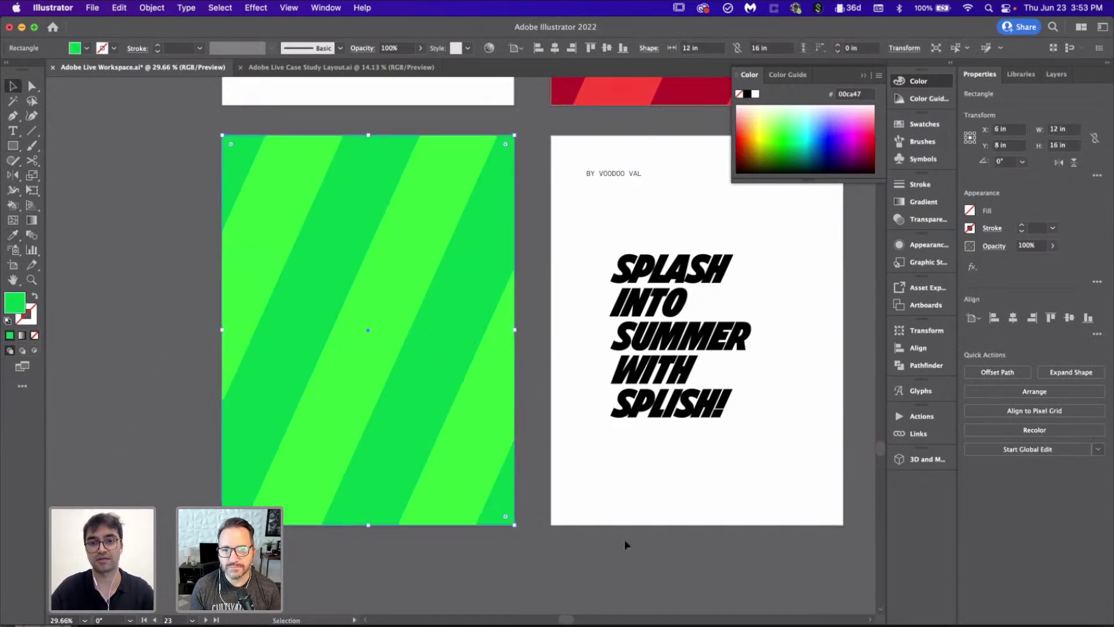
left_click(624, 541)
scroll(625, 542, "down", 2)
scroll(624, 542, "down", 2)
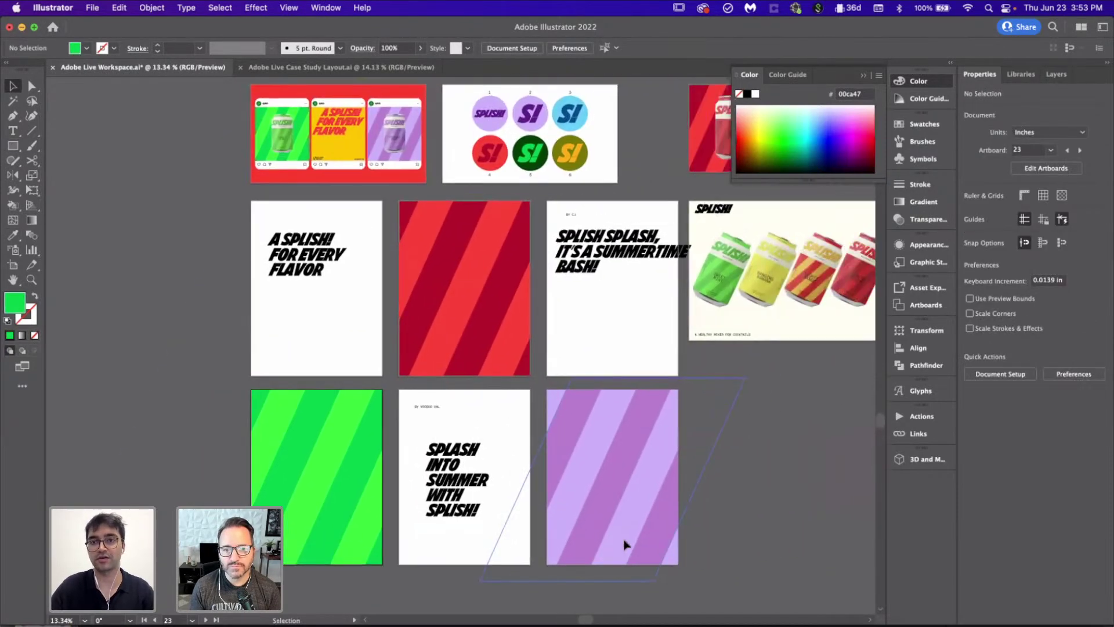
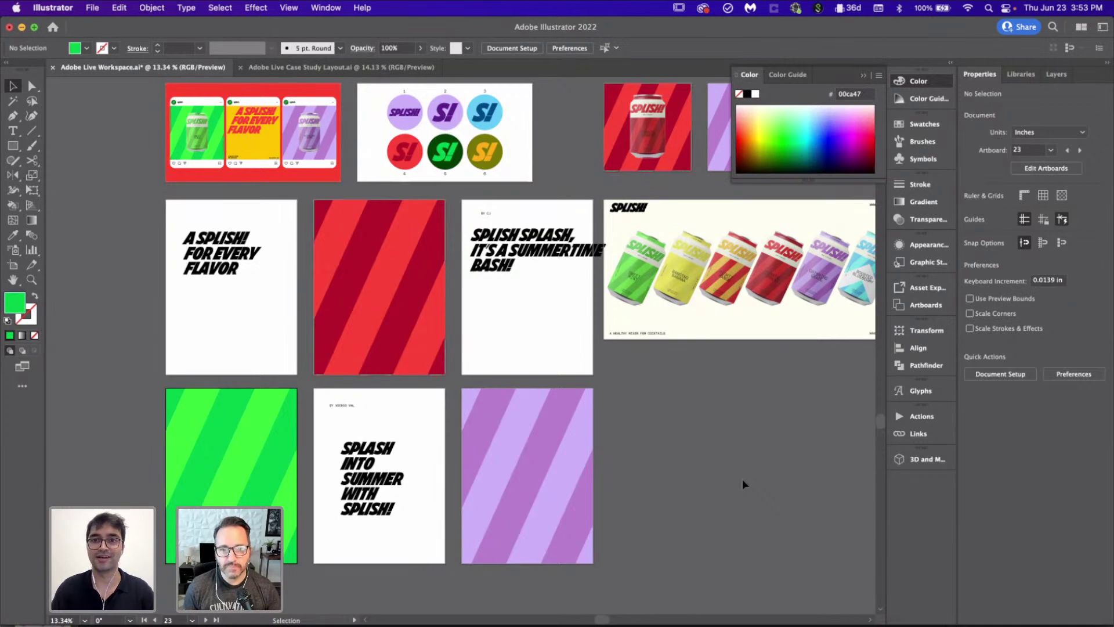
Step: Zoom out on the workspace file and bring up the Adobe Live Case Study Layout.ai document
scroll(742, 479, "down", 5)
scroll(742, 480, "right", 3)
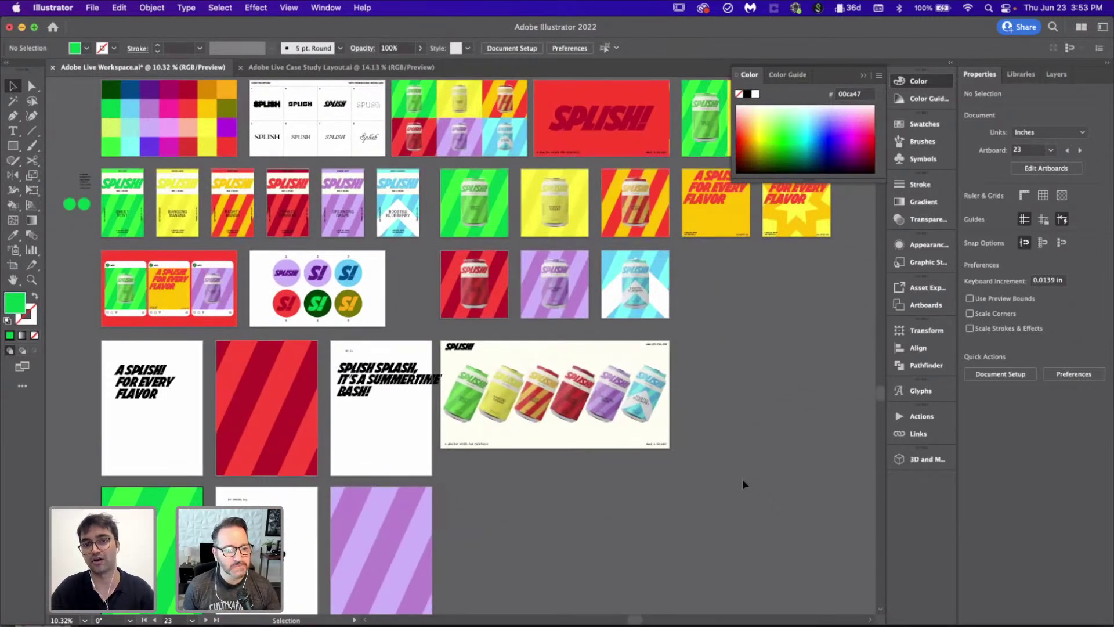
scroll(742, 485, "down", 1)
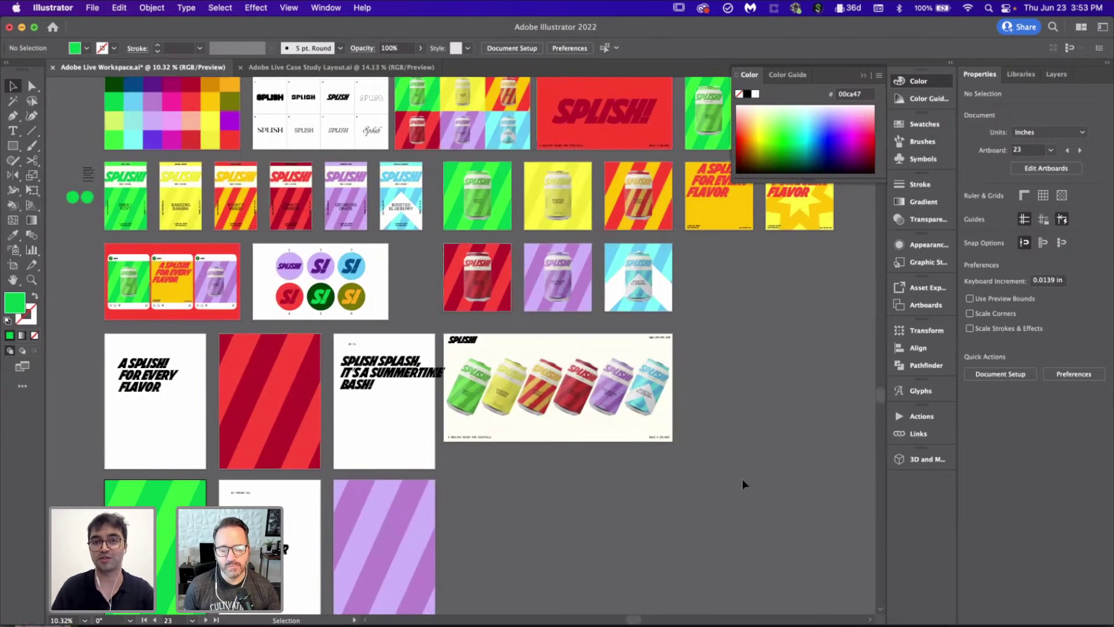
left_click(392, 67)
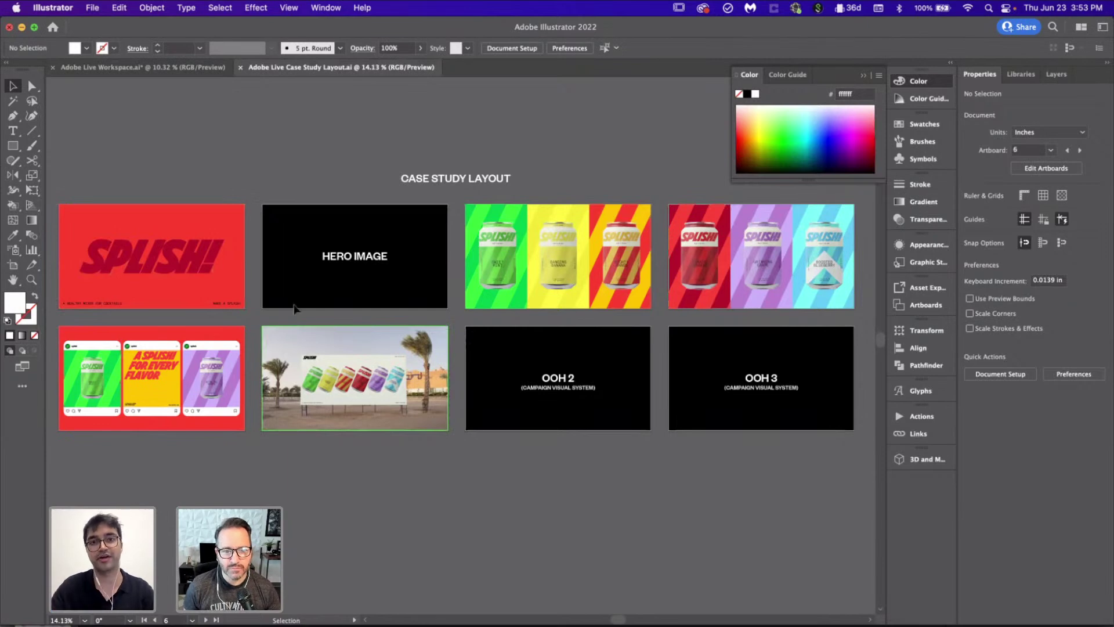
Step: Inspect the HERO IMAGE, OOH 3 and billboard artboards, fitting the billboard artboard in view
left_click(398, 305)
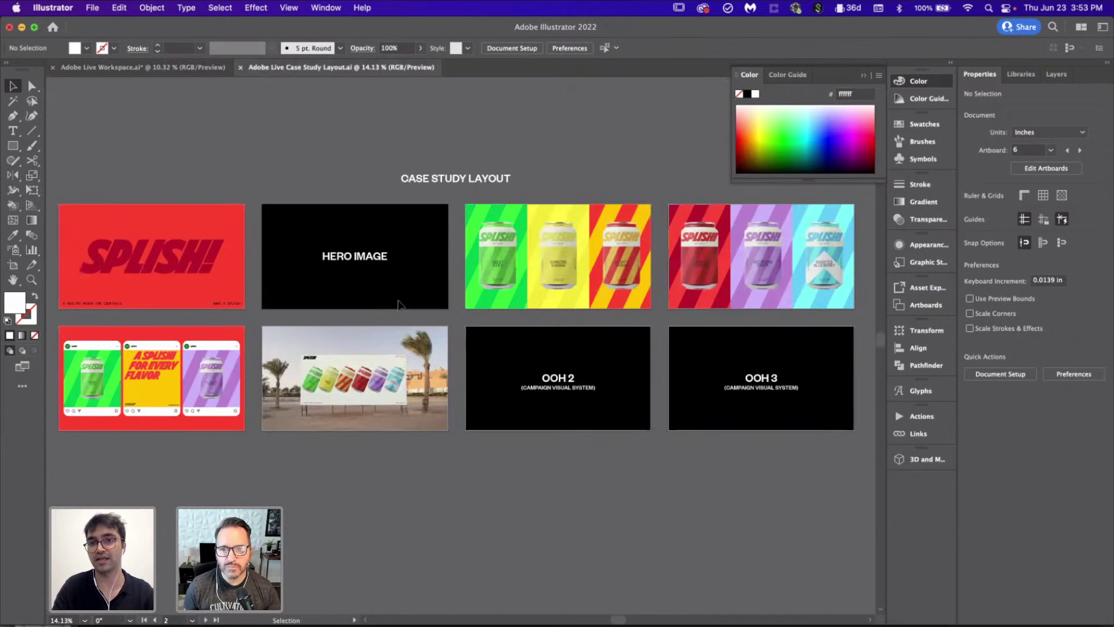
left_click(557, 279)
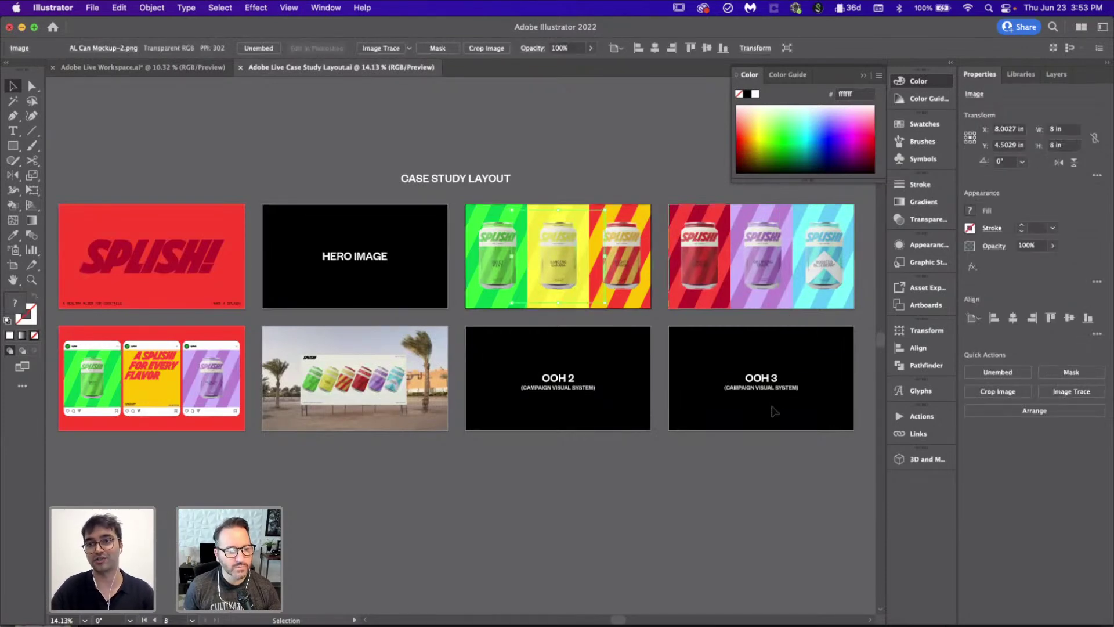
left_click(714, 410)
left_click(193, 388)
key("super+0")
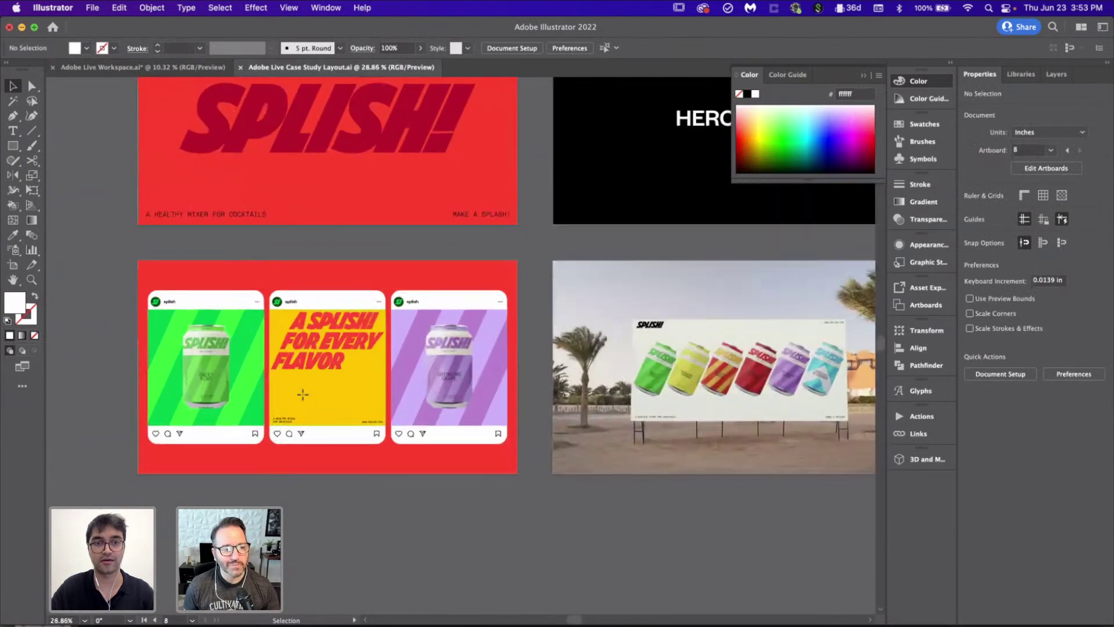
left_click(427, 597)
Step: Return to the Adobe Live Workspace.ai document
scroll(427, 597, "down", 5)
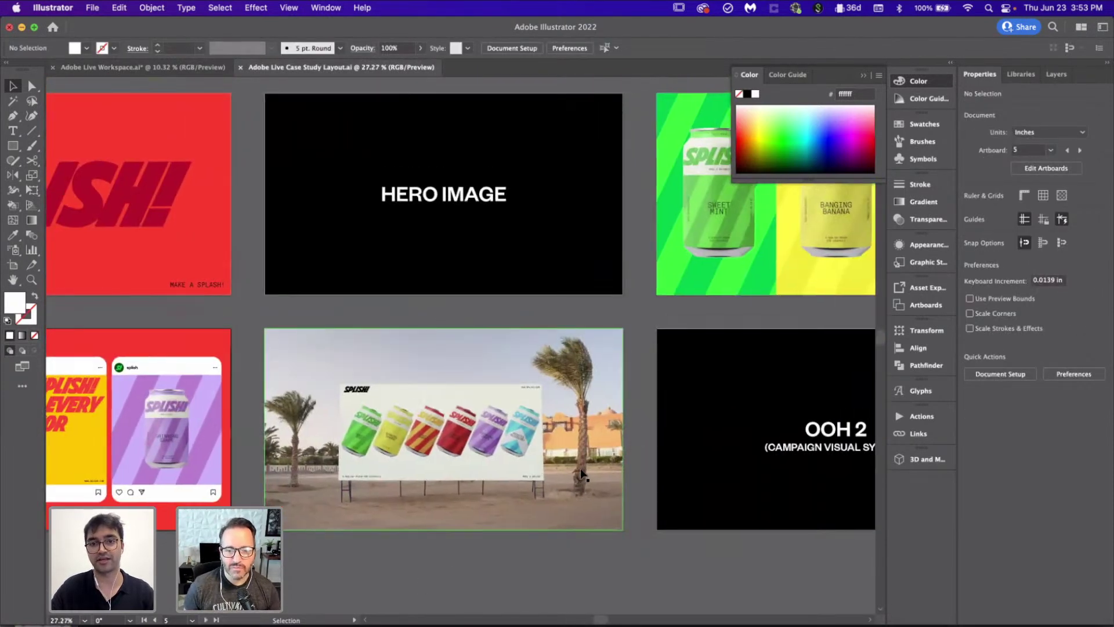
scroll(582, 474, "right", 10)
scroll(580, 468, "down", 5)
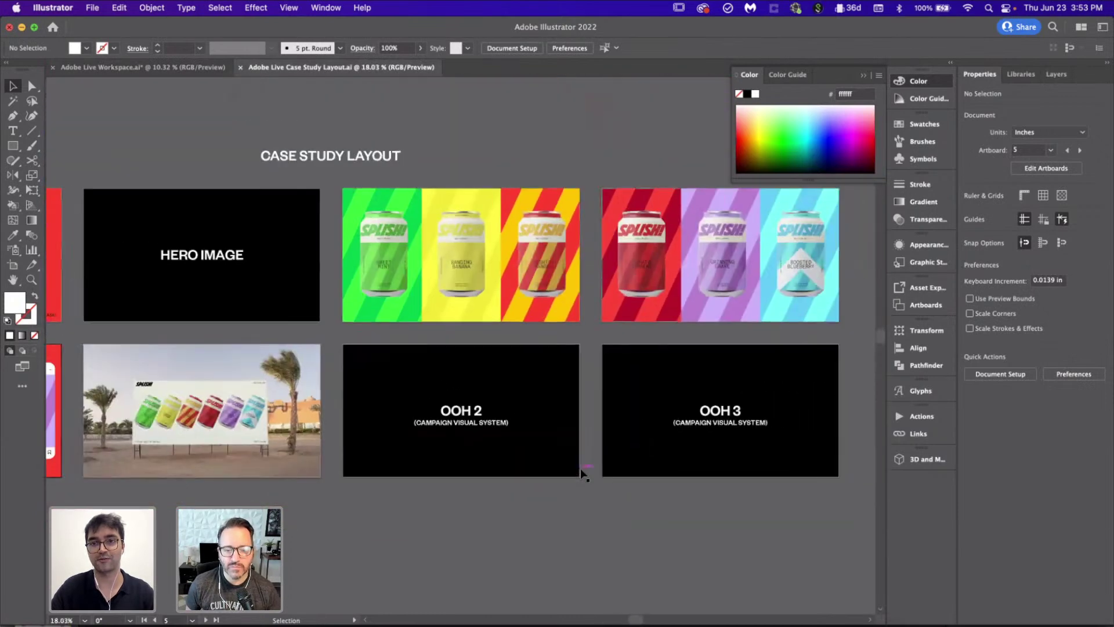
scroll(580, 468, "left", 5)
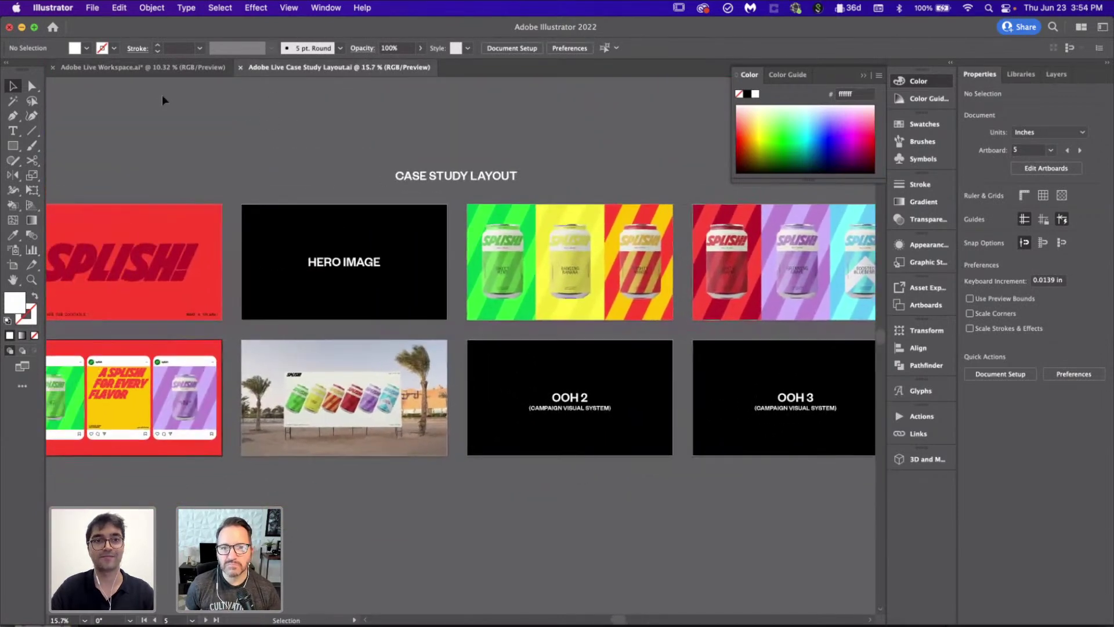
left_click(143, 67)
scroll(581, 464, "down", 1)
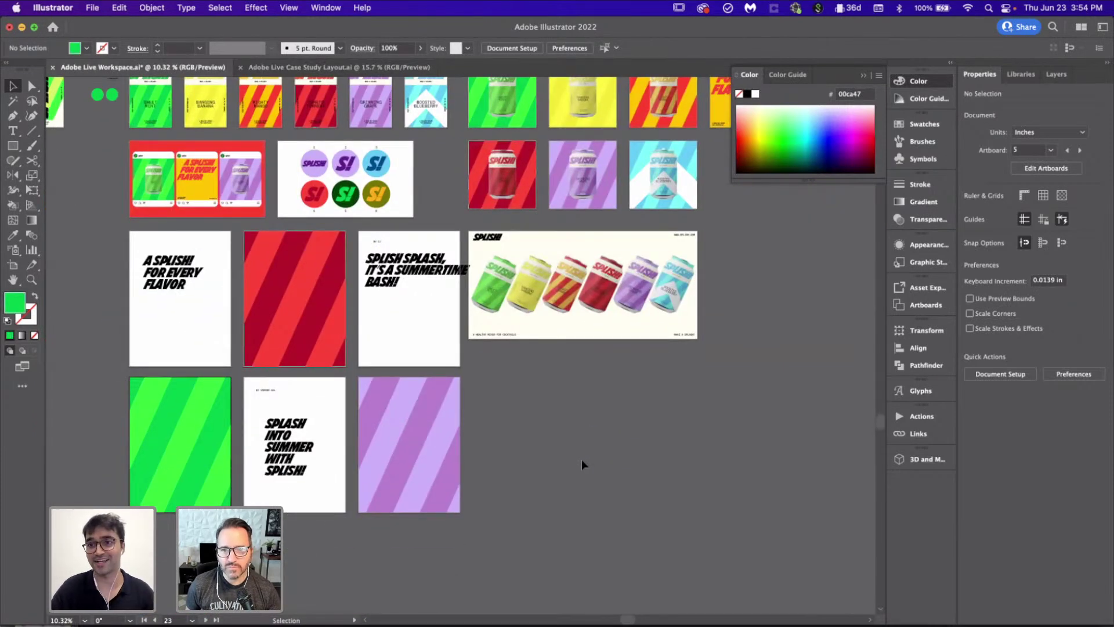
Step: Alt-drag copies of the green, red and purple cans onto their matching posters
scroll(582, 462, "up", 3)
scroll(581, 462, "left", 1)
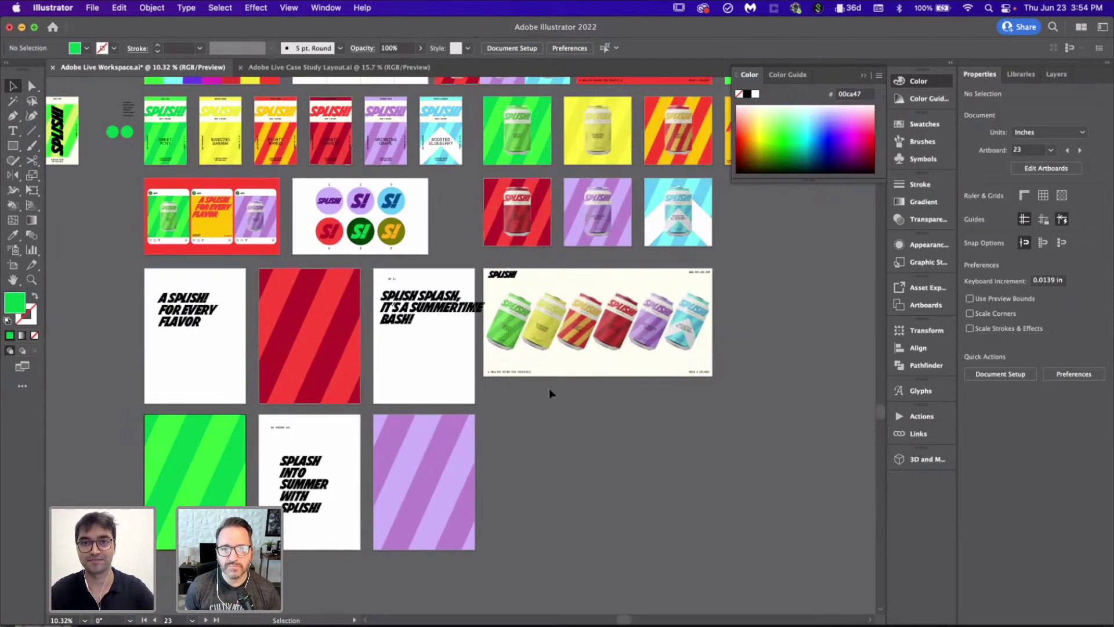
scroll(550, 390, "up", 2)
scroll(550, 390, "down", 3)
left_click_drag(488, 144, 193, 480)
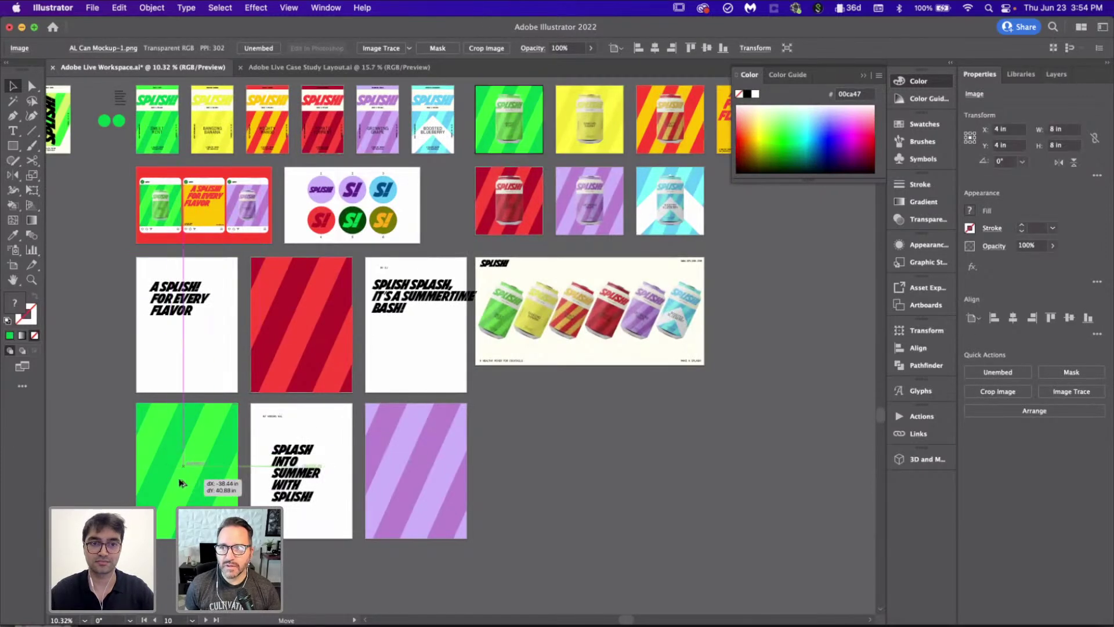
left_click(522, 477)
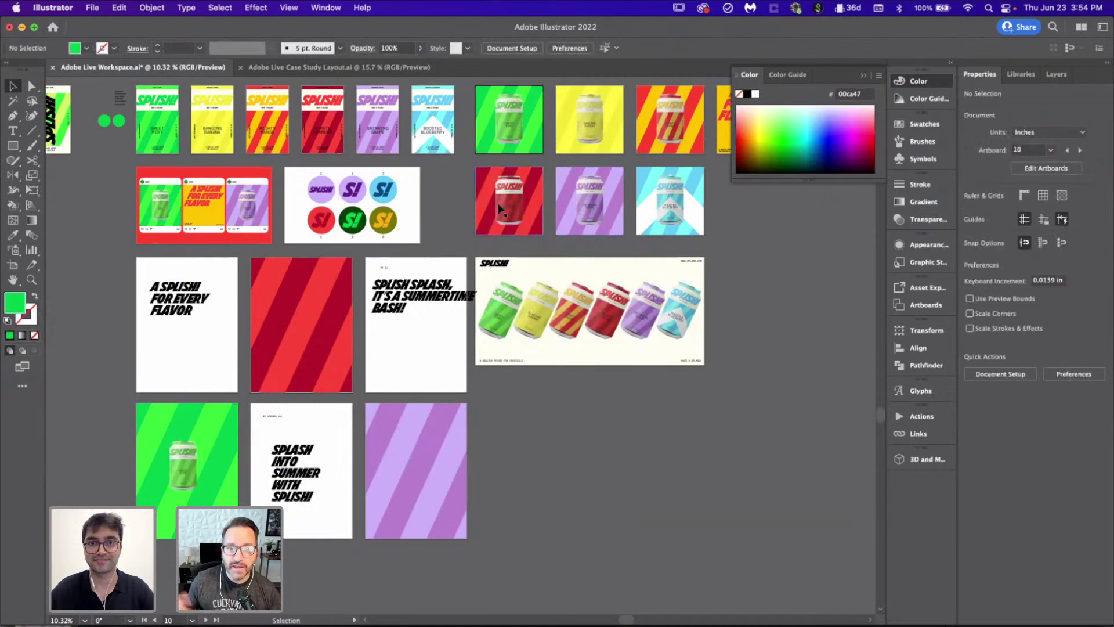
left_click_drag(503, 205, 290, 332)
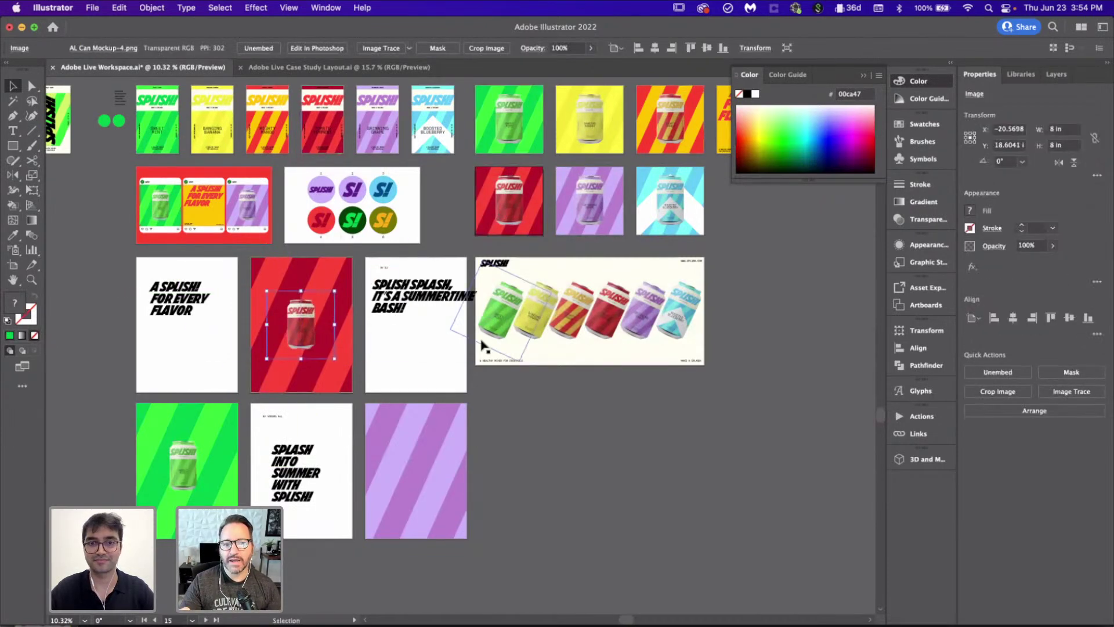
scroll(301, 337, "right", 3)
left_click_drag(492, 231, 320, 515)
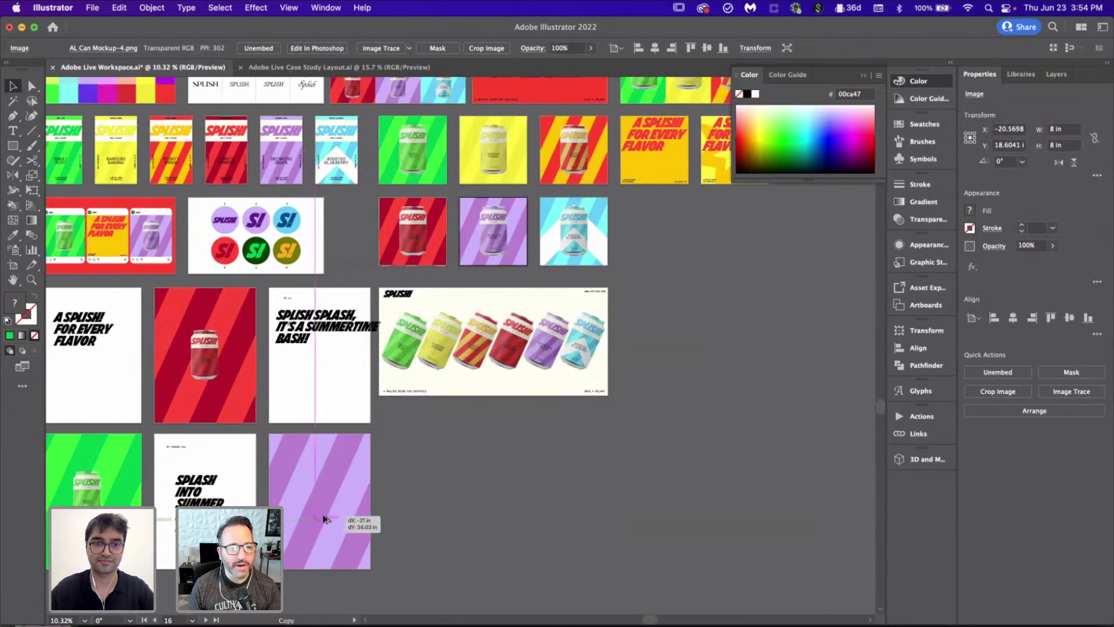
Step: Select all three copied cans, move them into place and scale them up together
scroll(322, 514, "left", 3)
scroll(323, 515, "up", 3)
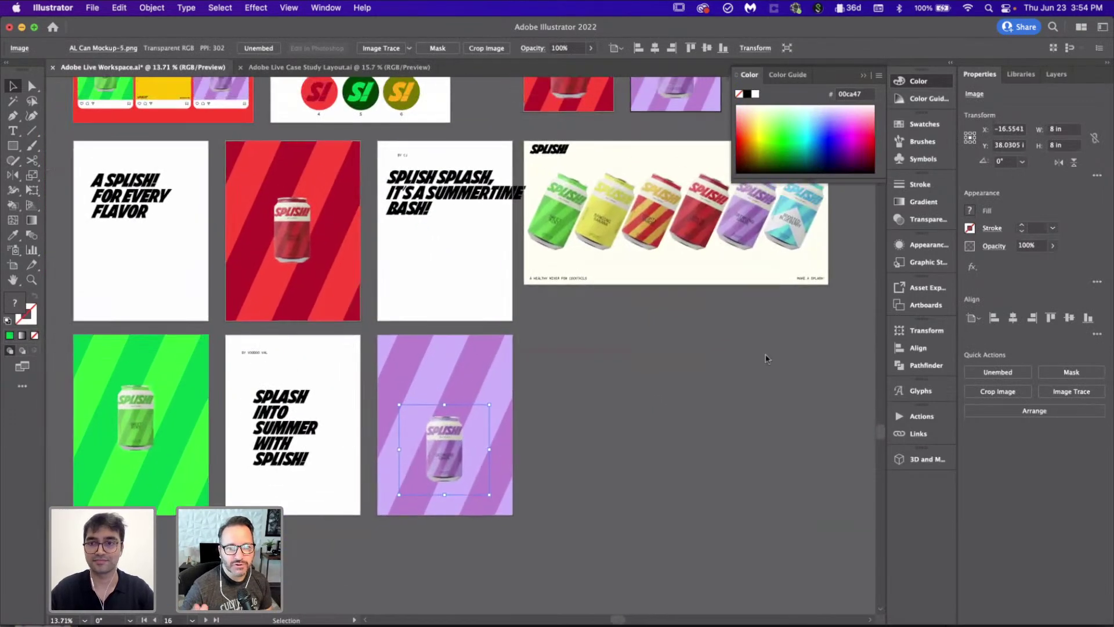
scroll(687, 405, "up", 2)
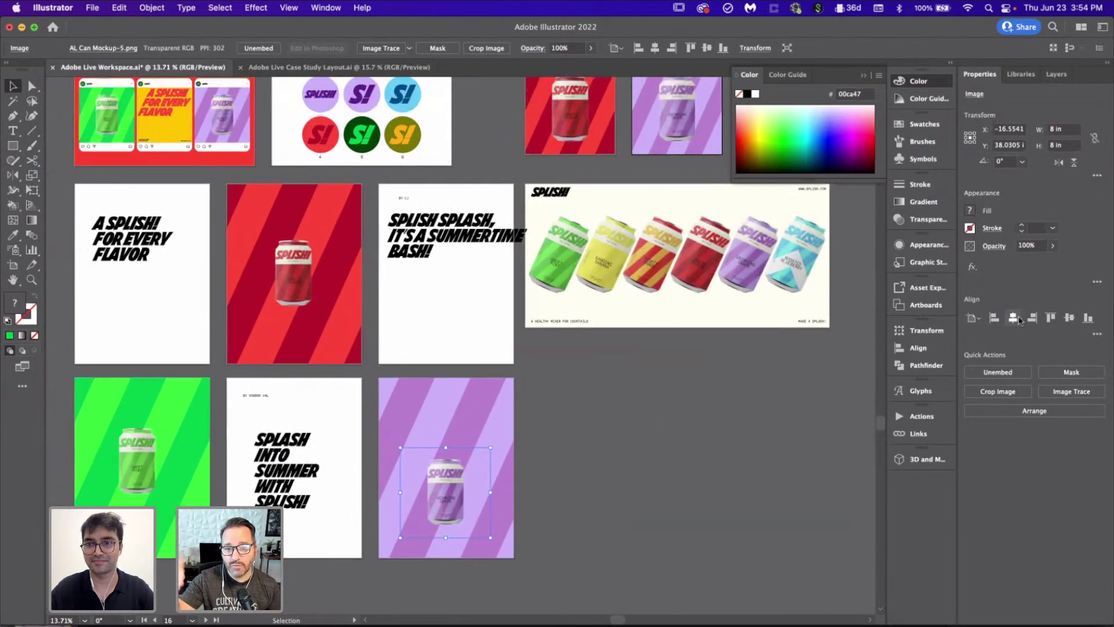
left_click(148, 441, "shift")
left_click(293, 273, "shift")
left_click_drag(490, 537, 621, 558)
left_click_drag(541, 489, 442, 399)
left_click_drag(522, 470, 572, 516)
left_click_drag(461, 451, 426, 416)
left_click(602, 467)
Step: Centre the red, purple and green cans on their posters using Align
scroll(602, 468, "down", 3)
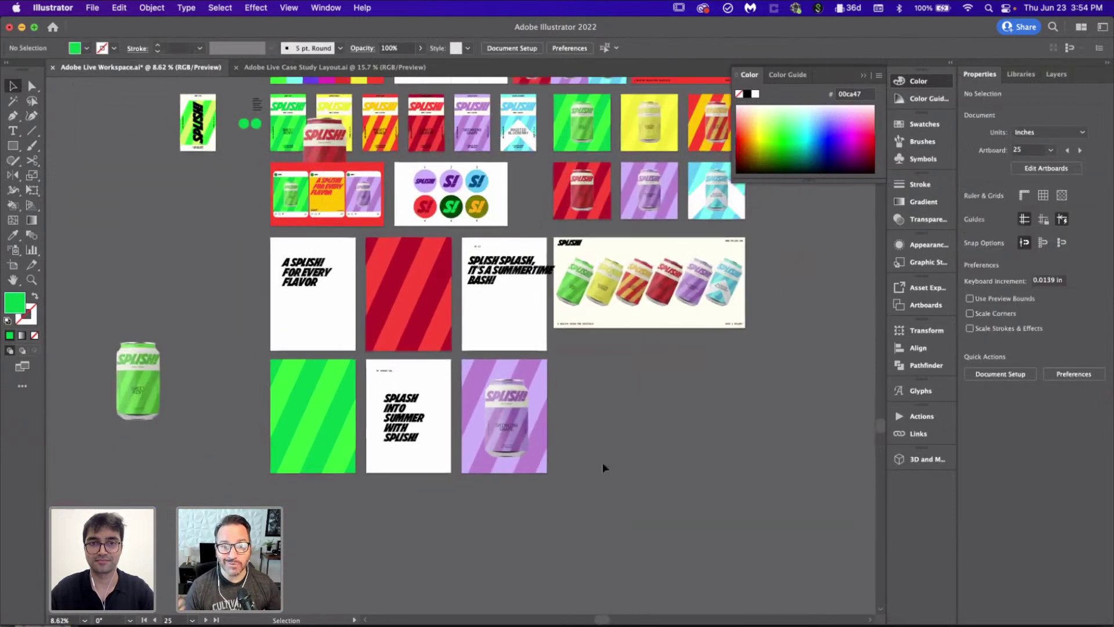
left_click_drag(437, 287, 425, 333)
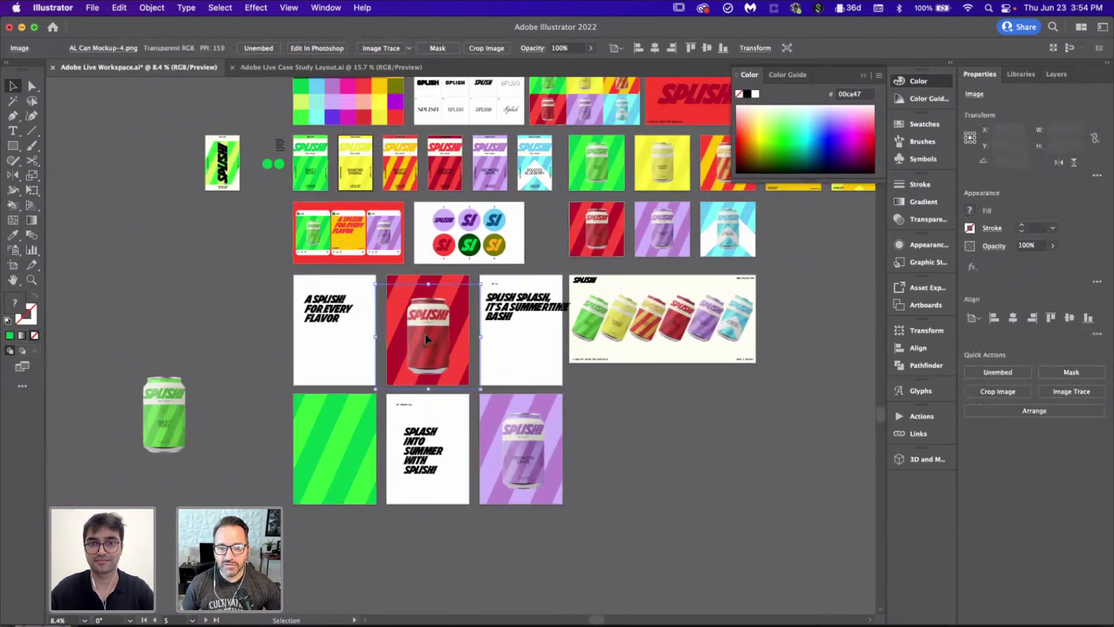
left_click(1069, 318)
left_click(538, 451)
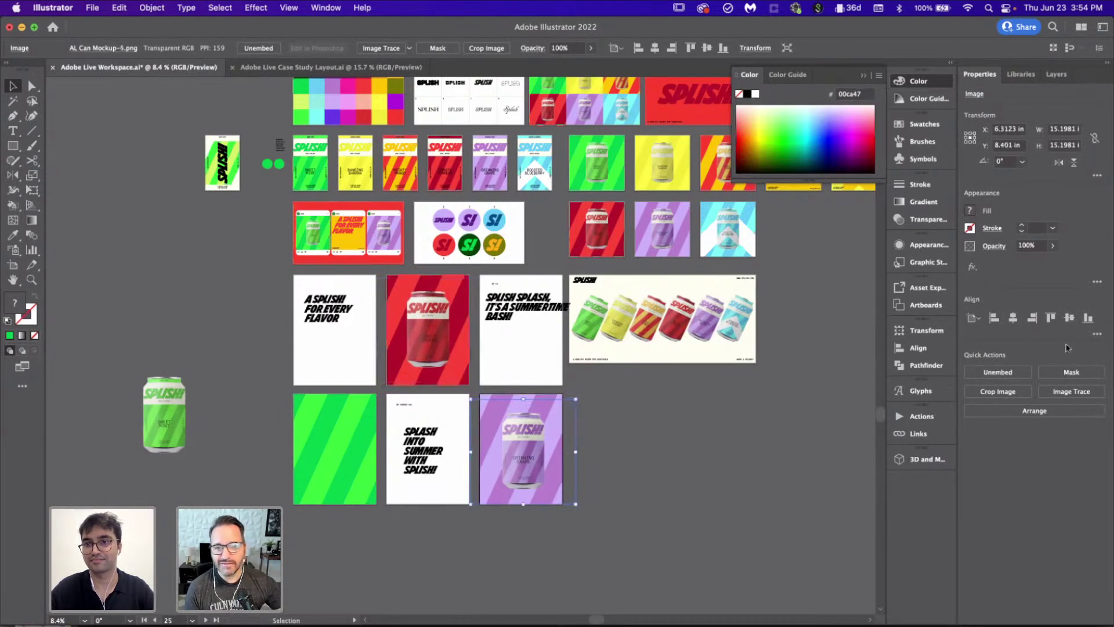
left_click(1012, 318)
left_click(1070, 318)
left_click(797, 405)
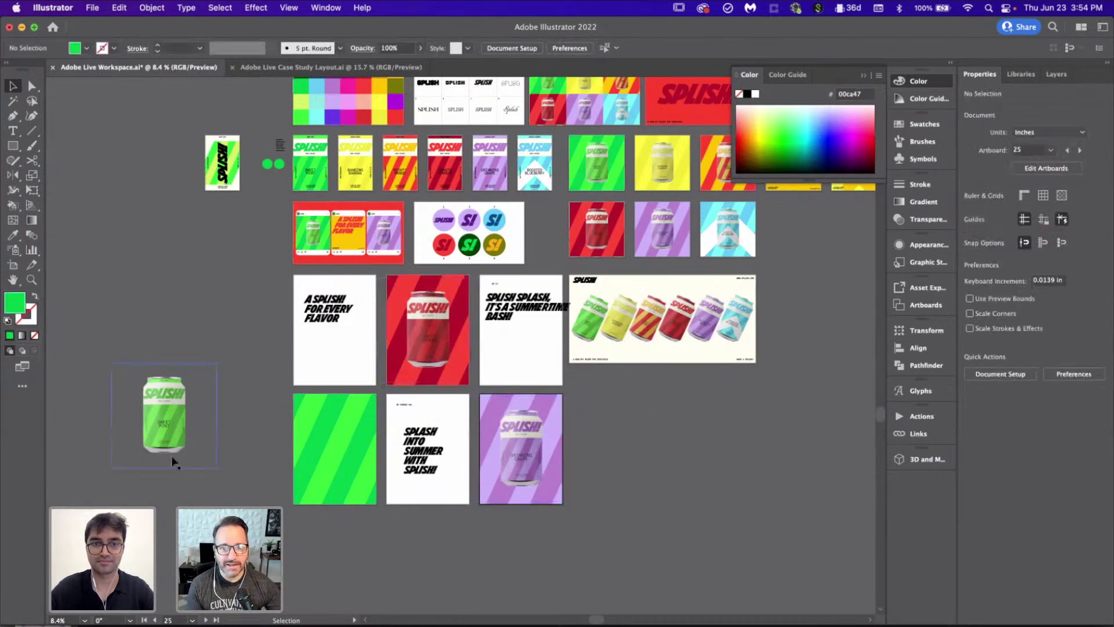
left_click_drag(174, 455, 336, 482)
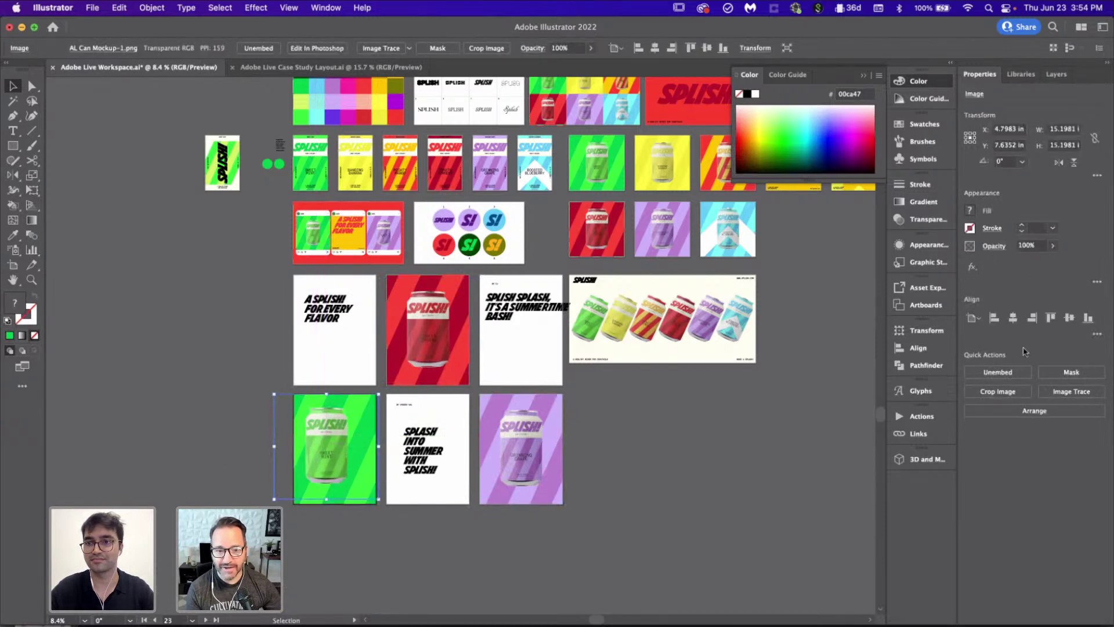
left_click(1013, 318)
left_click(618, 454)
Step: Select the purple Grinning Grape can image and start Crop Image
scroll(618, 455, "up", 3)
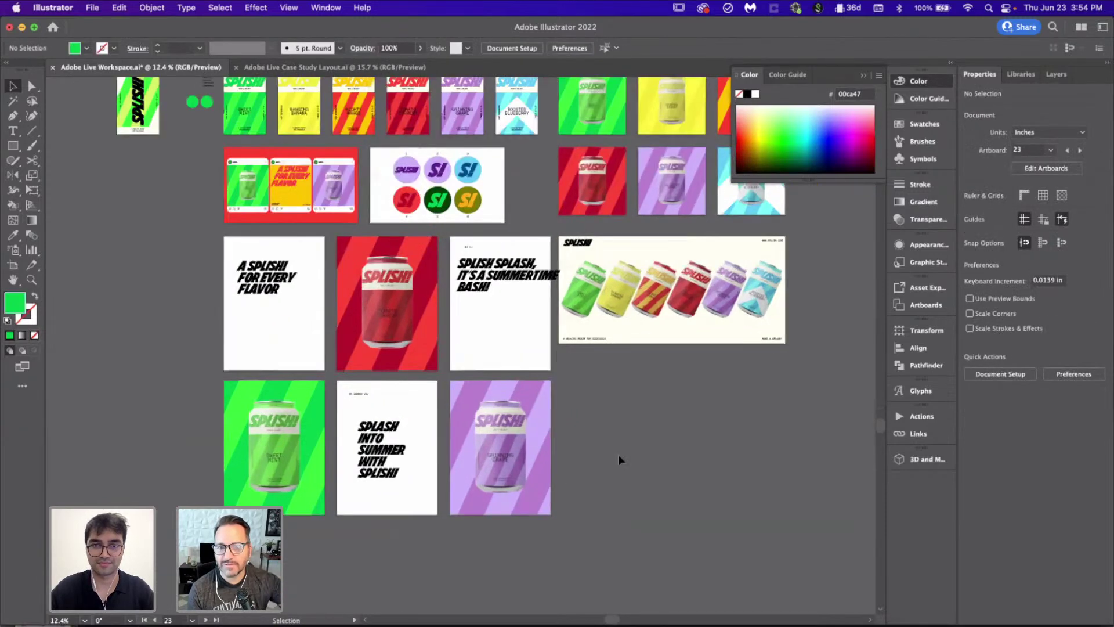
scroll(619, 459, "up", 5)
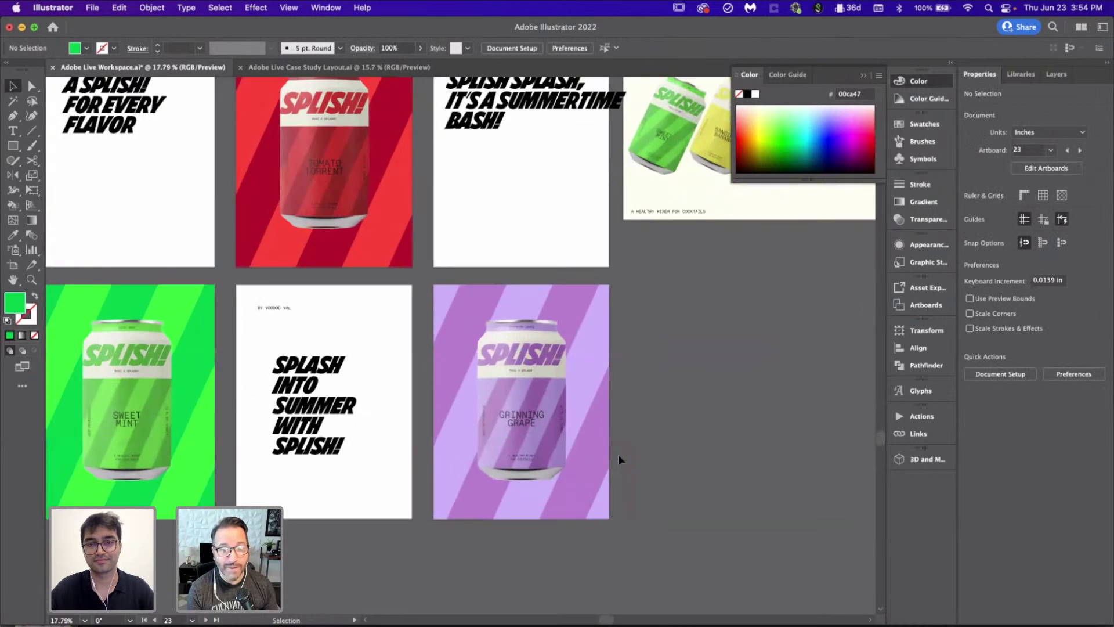
left_click(618, 454)
left_click(998, 390)
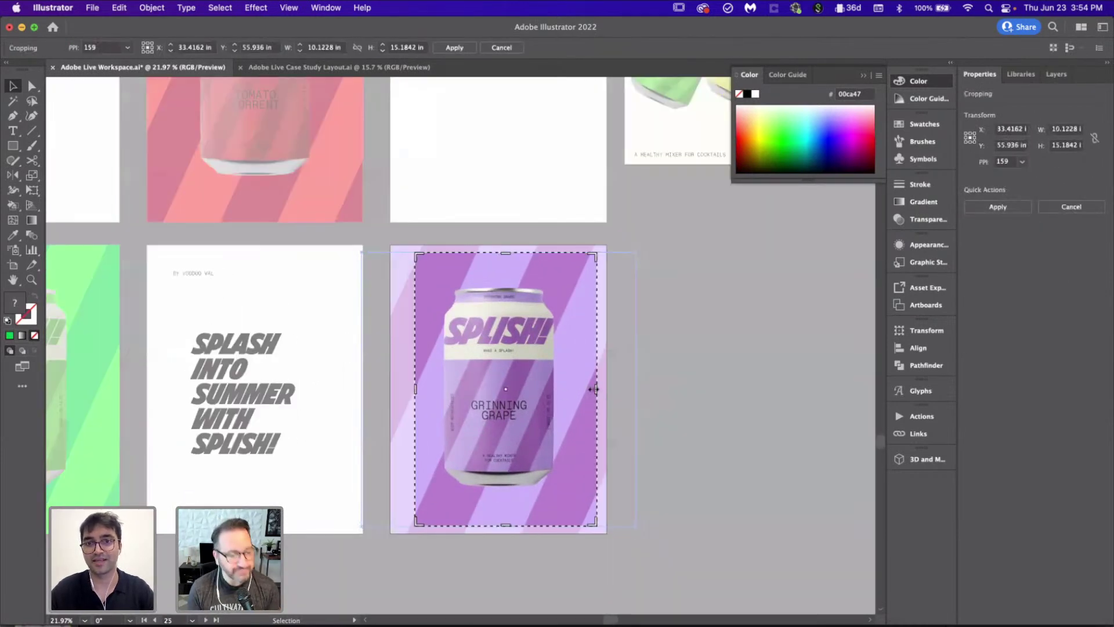
Step: Crop the purple can image to the poster's left and right edges
left_click_drag(594, 389, 605, 389)
left_click_drag(416, 390, 393, 390)
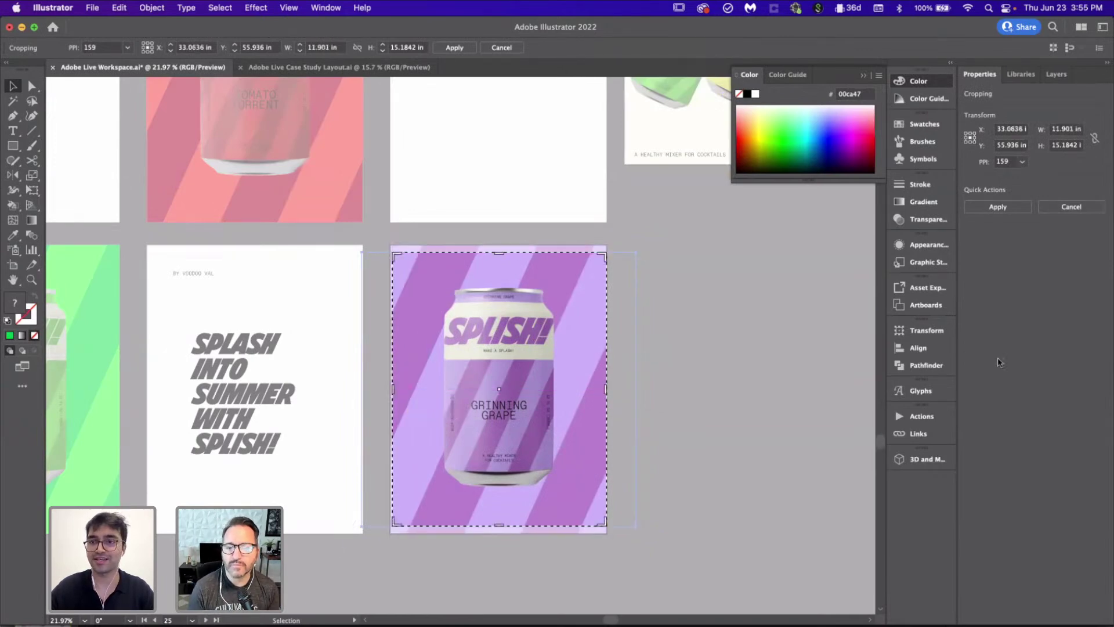
key("Return")
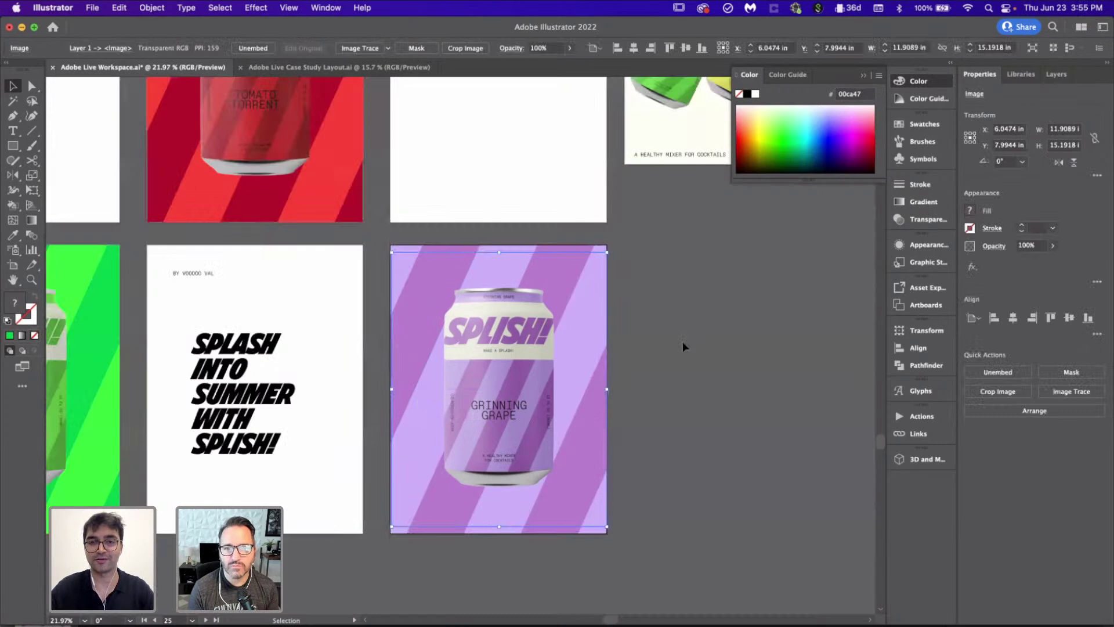
left_click(682, 347)
Step: Crop the green can image so it spans its poster edge to edge
scroll(683, 347, "left", 10)
left_click(392, 347)
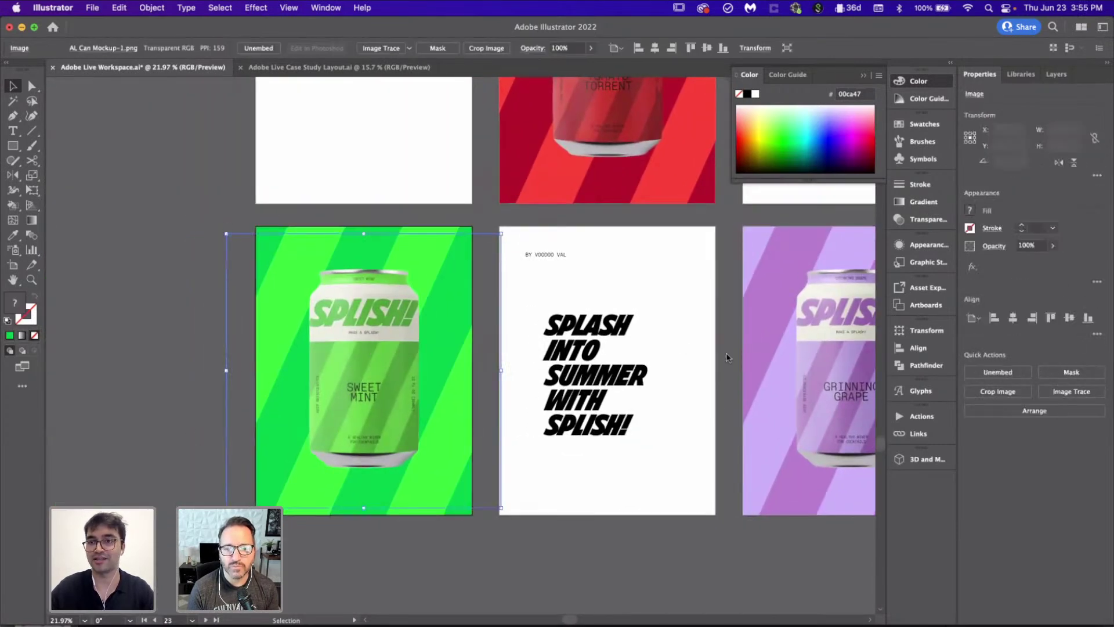
left_click(1014, 393)
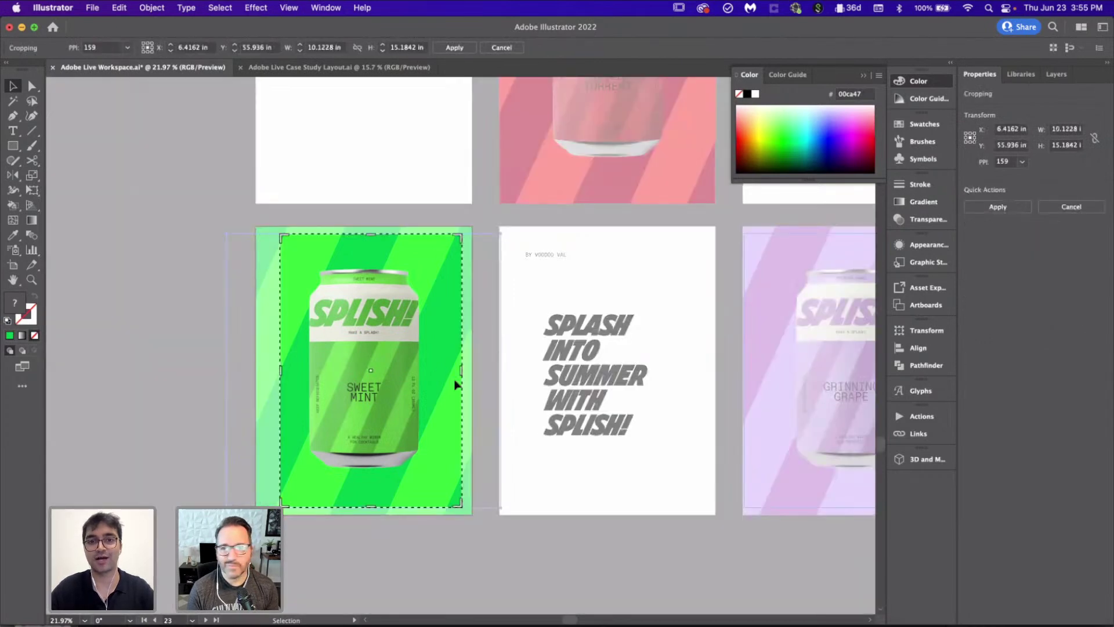
left_click_drag(462, 374, 470, 374)
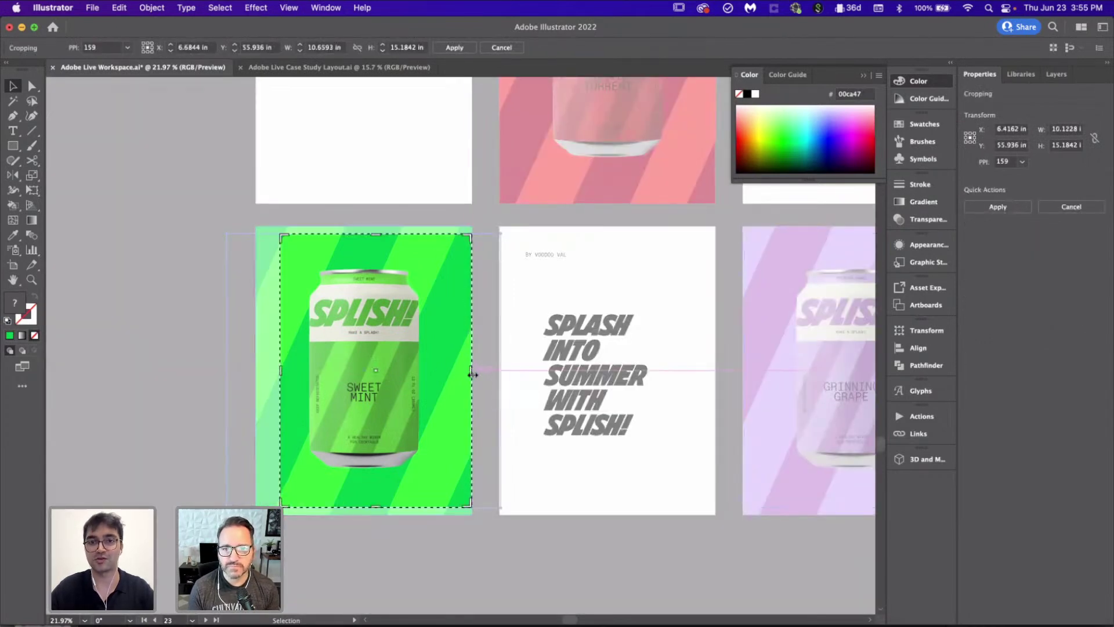
left_click_drag(283, 372, 257, 370)
key("Return")
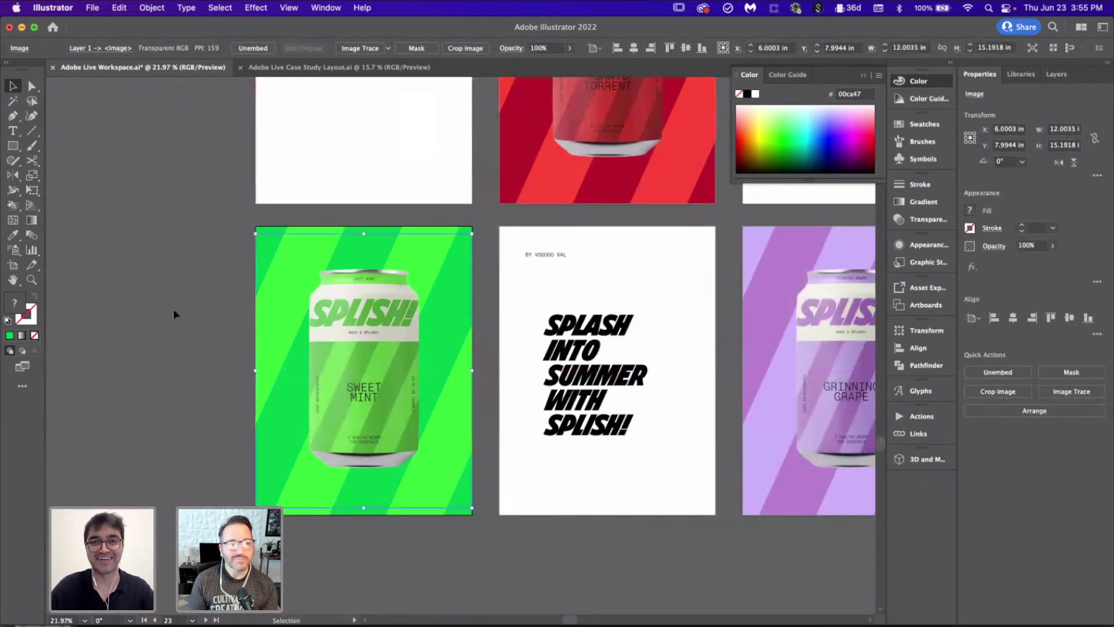
left_click(176, 310)
Step: Crop the red Tomato Torrent image to about 12.02 × 15.19 in, filling its poster
scroll(290, 351, "down", 3)
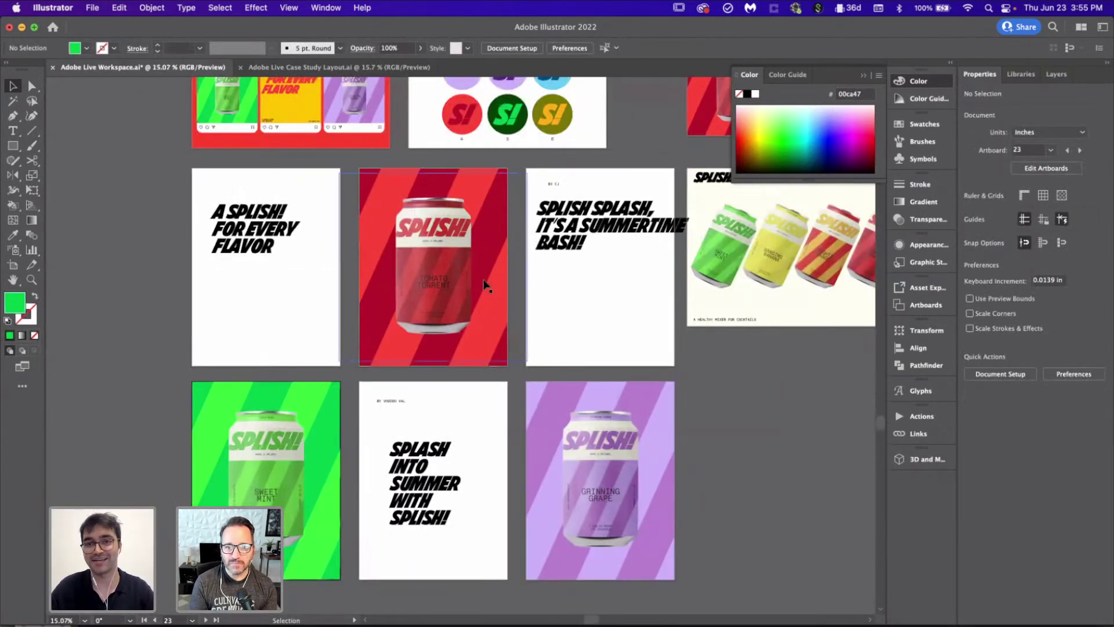
left_click(412, 256)
scroll(412, 257, "up", 3)
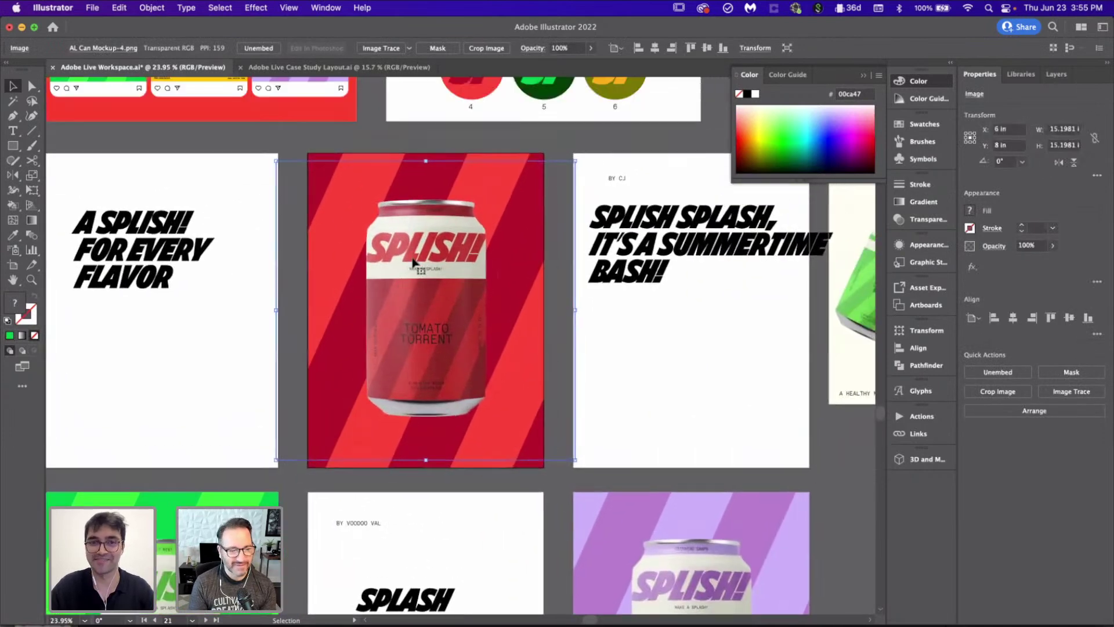
left_click(997, 392)
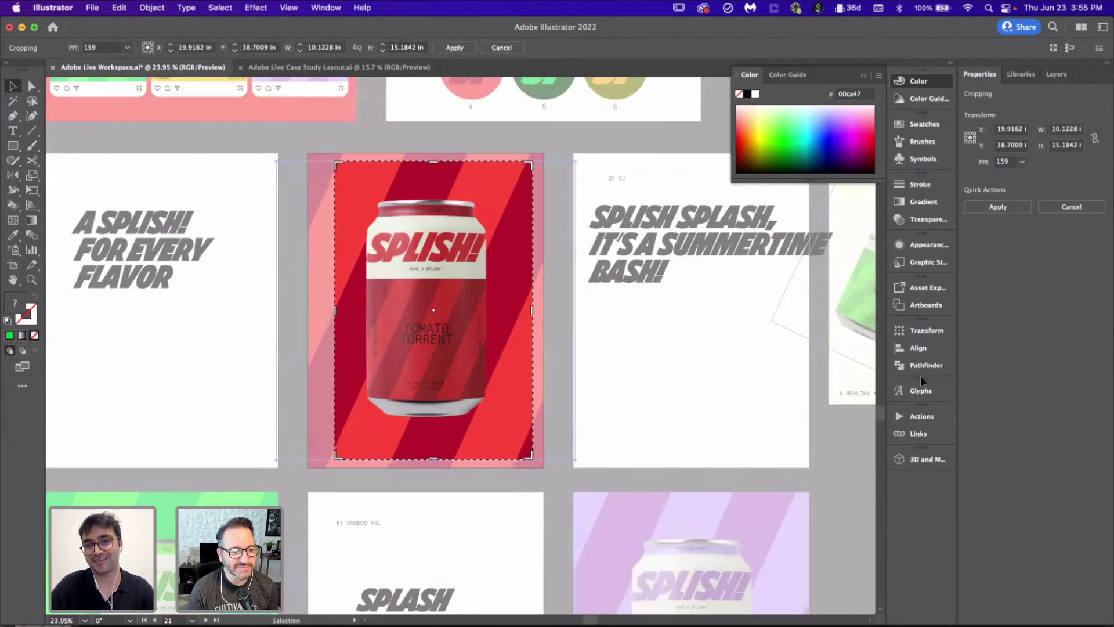
left_click_drag(534, 312, 544, 311)
left_click_drag(336, 311, 308, 313)
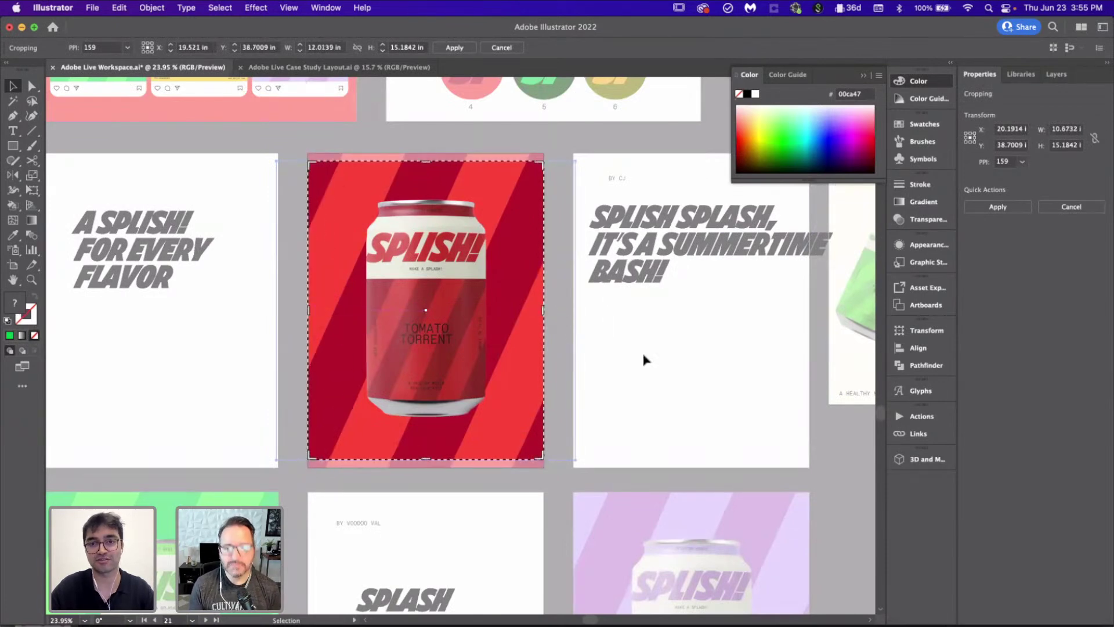
key("Return")
scroll(648, 362, "down", 5)
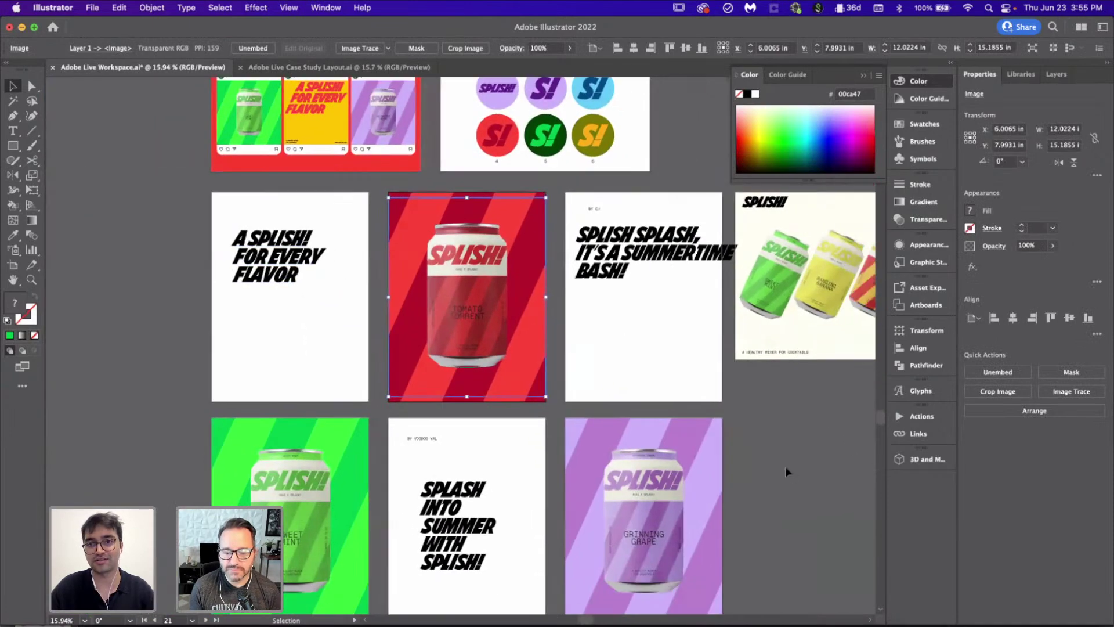
Step: Review the finished can posters and save the workspace with Cmd+S
scroll(793, 477, "down", 5)
scroll(793, 477, "right", 2)
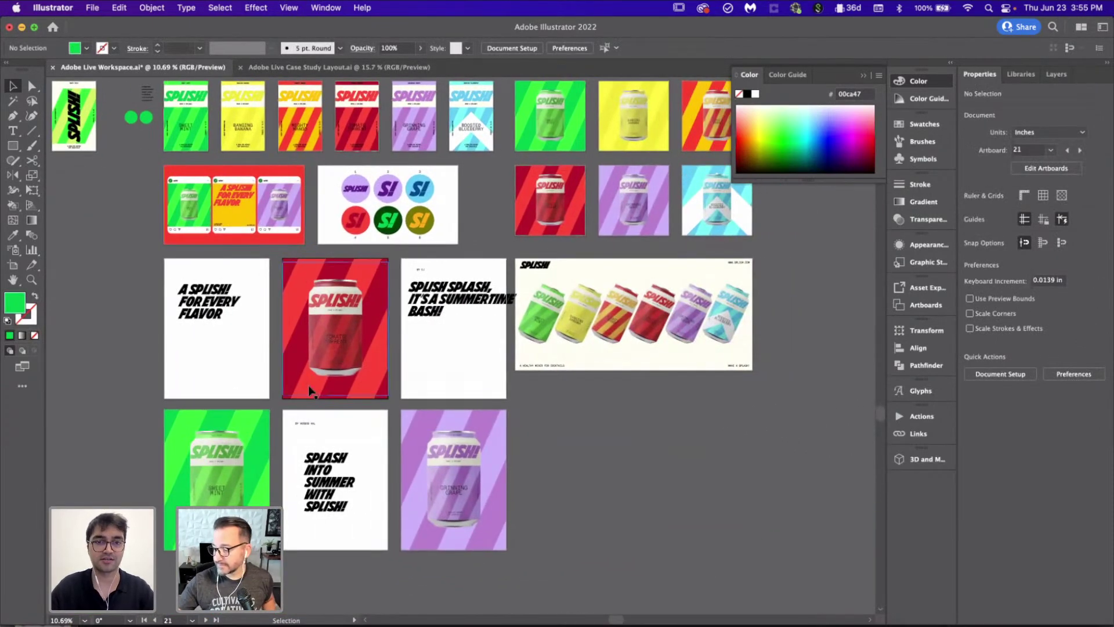
scroll(308, 385, "down", 3)
scroll(308, 386, "left", 1)
scroll(308, 385, "up", 3)
scroll(309, 389, "down", 2)
scroll(310, 390, "left", 2)
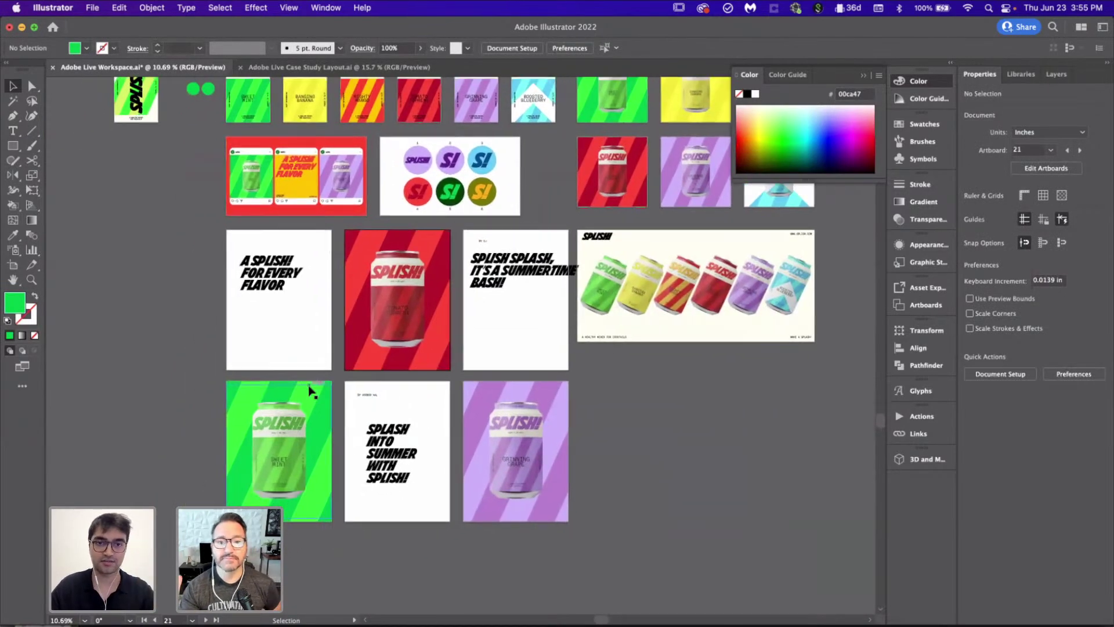
scroll(409, 404, "left", 2)
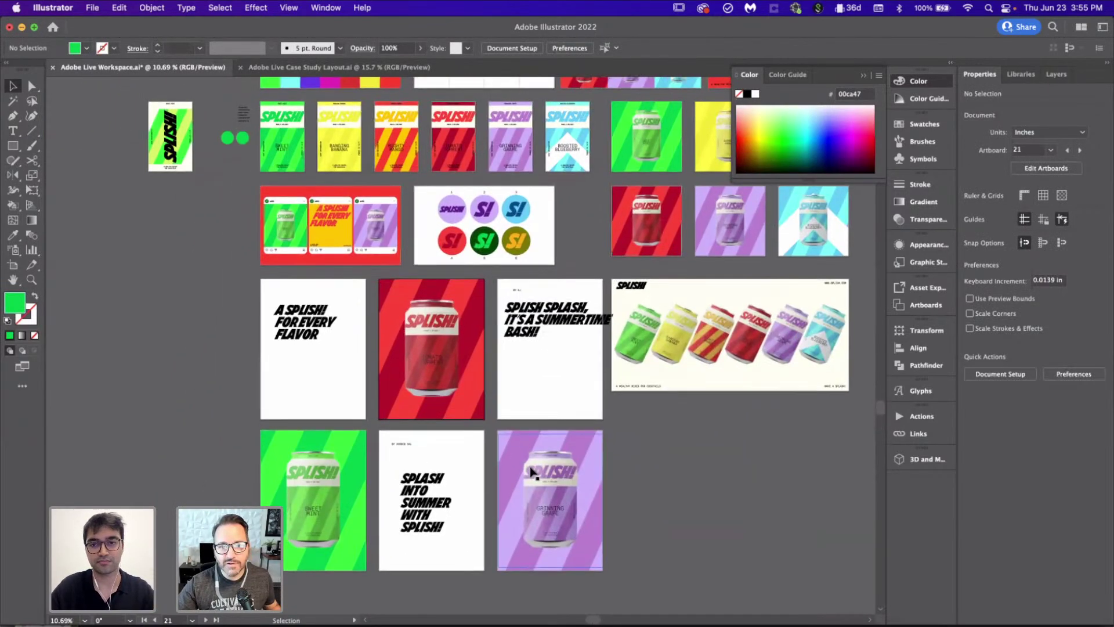
scroll(466, 193, "up", 2)
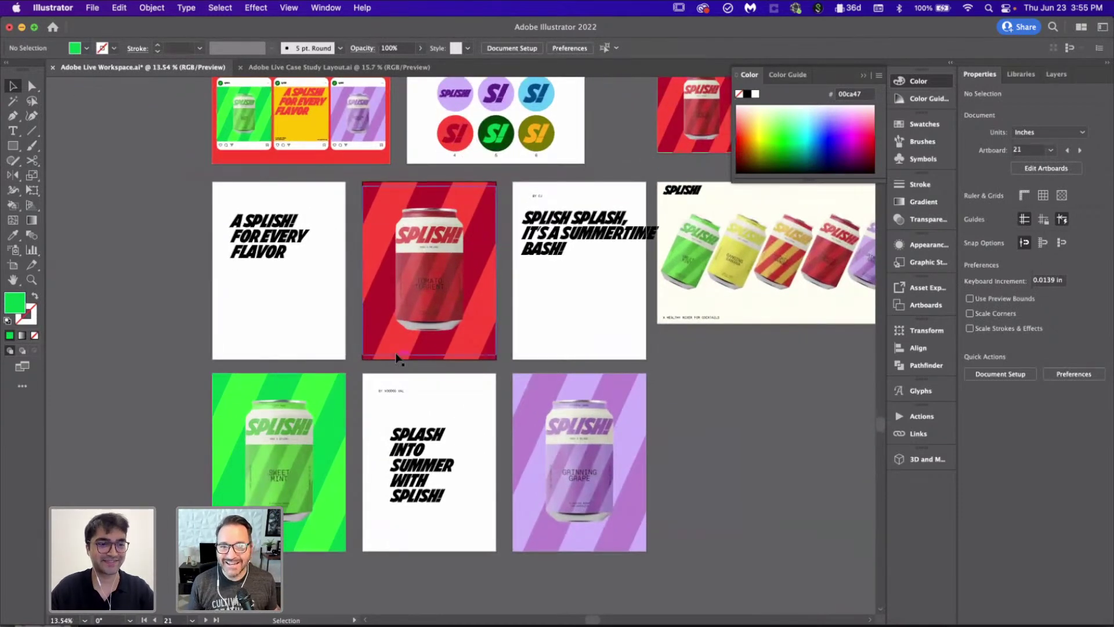
scroll(547, 341, "up", 2)
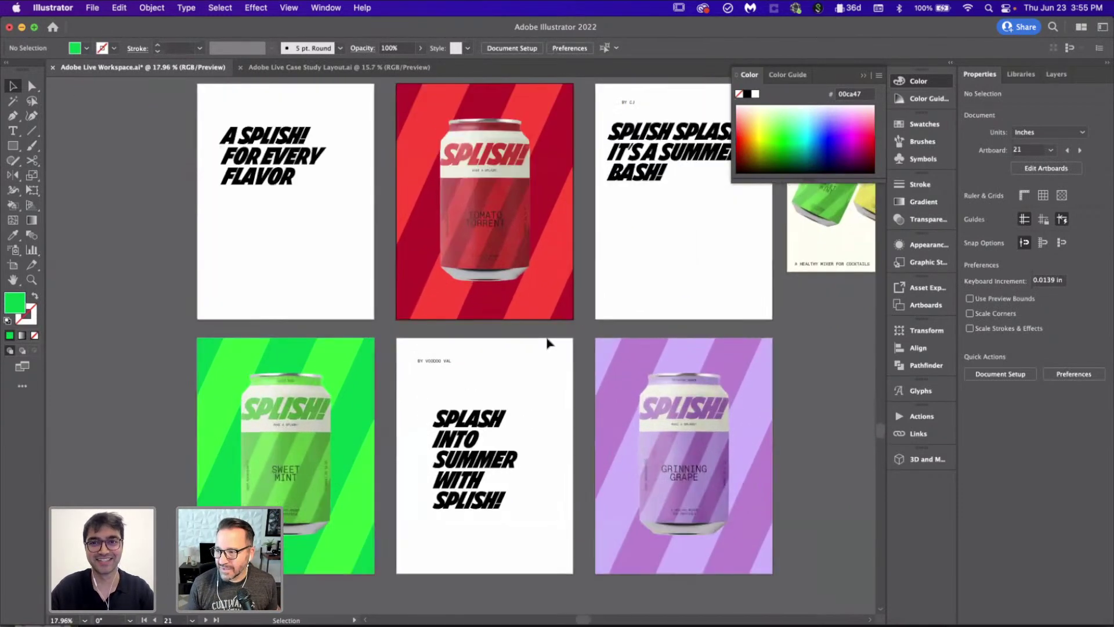
scroll(547, 342, "up", 1)
scroll(547, 343, "down", 2)
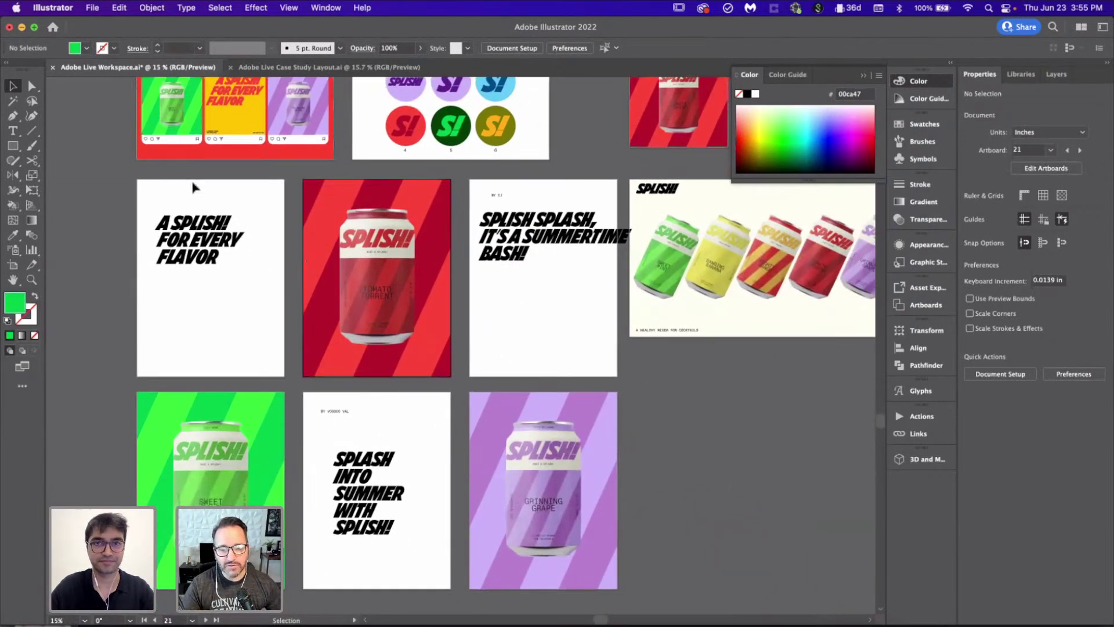
scroll(231, 361, "up", 2)
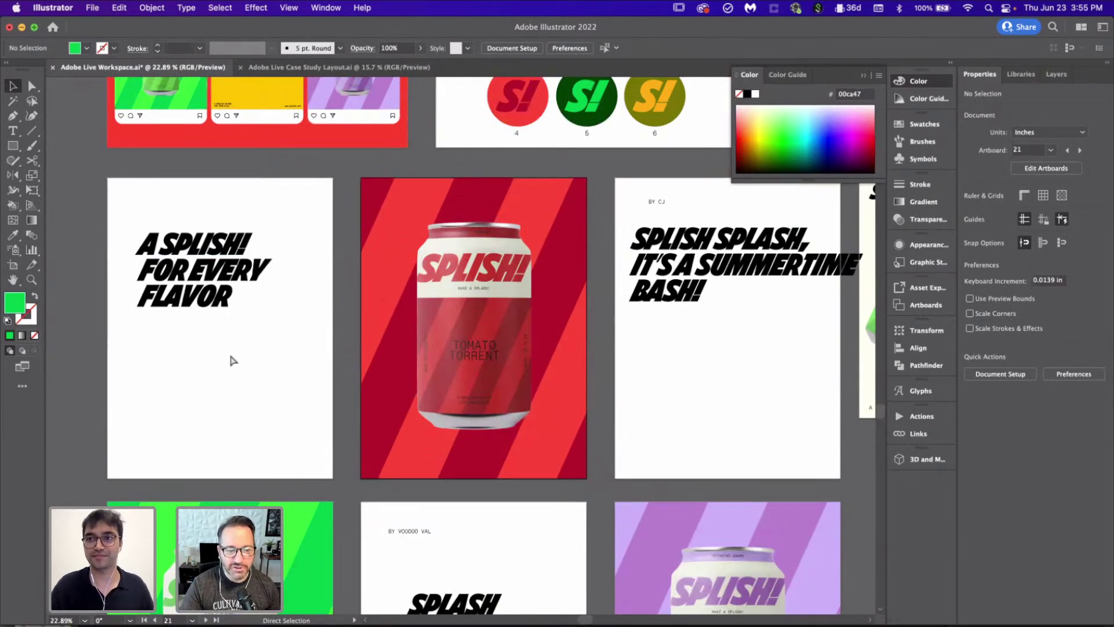
key("super+s")
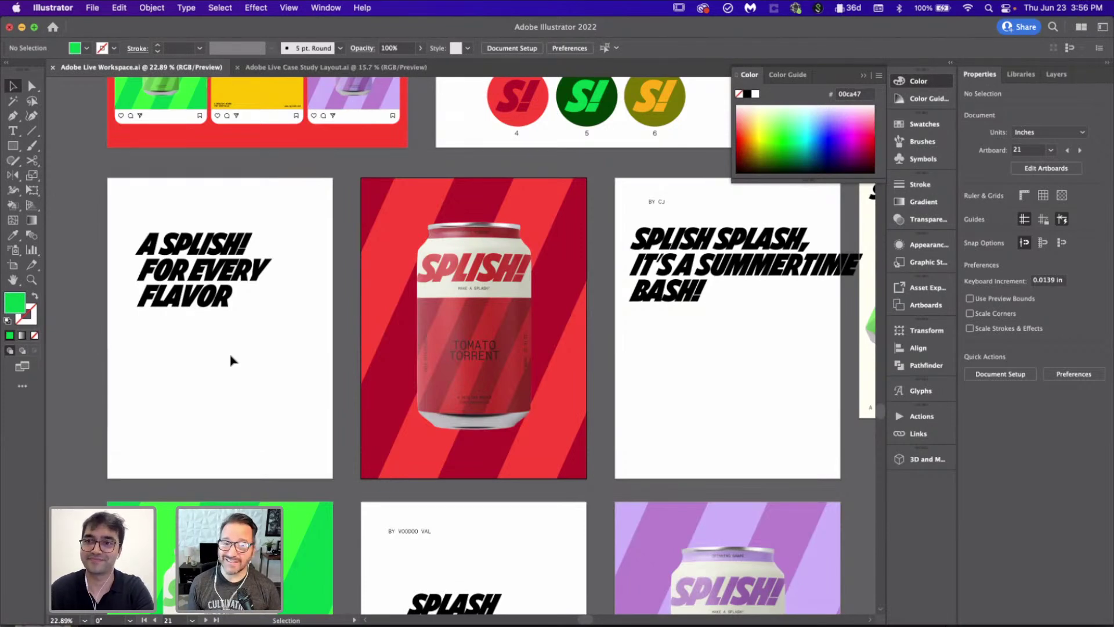
Step: Pan across the artboards to the white headline posters like 'SPLASH INTO SUMMER WITH SPLISH!'
scroll(231, 360, "down", 3)
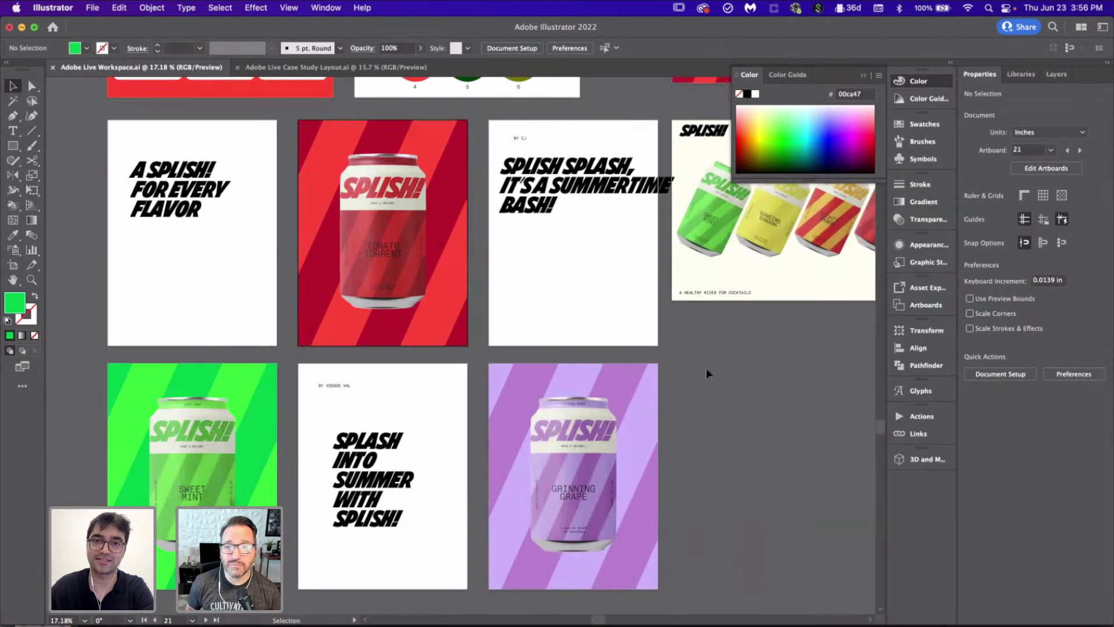
scroll(705, 368, "down", 2)
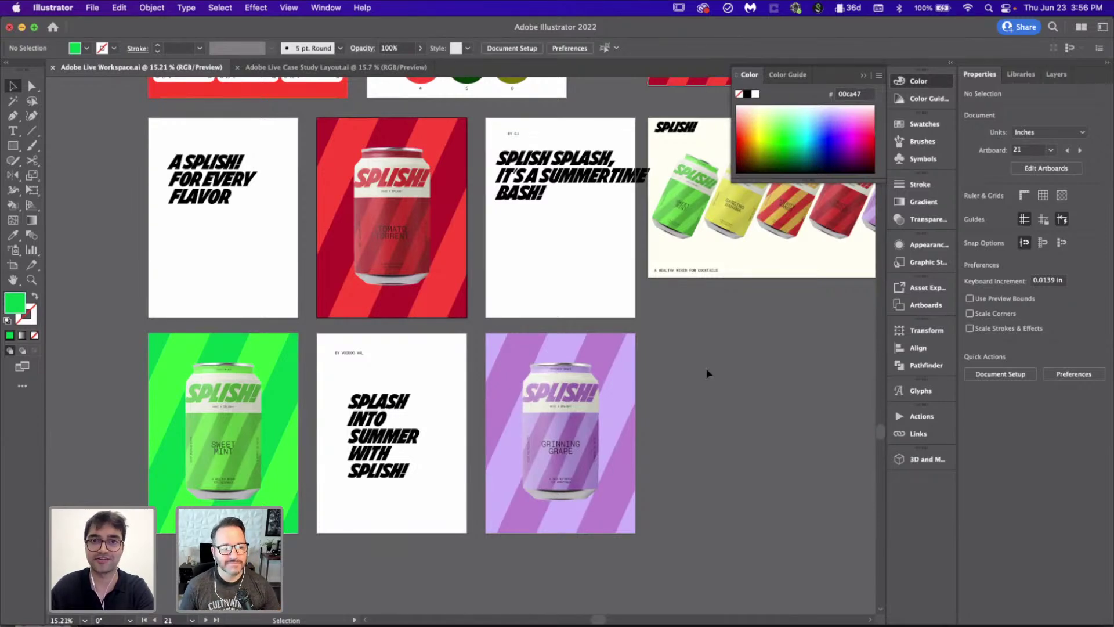
scroll(705, 368, "down", 3)
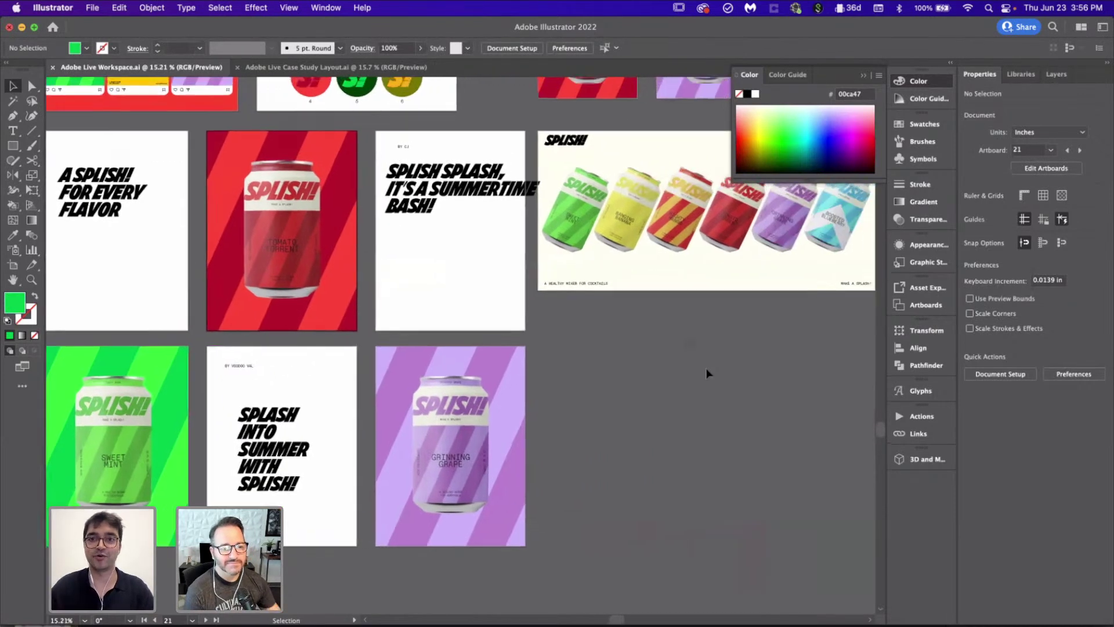
scroll(705, 368, "up", 2)
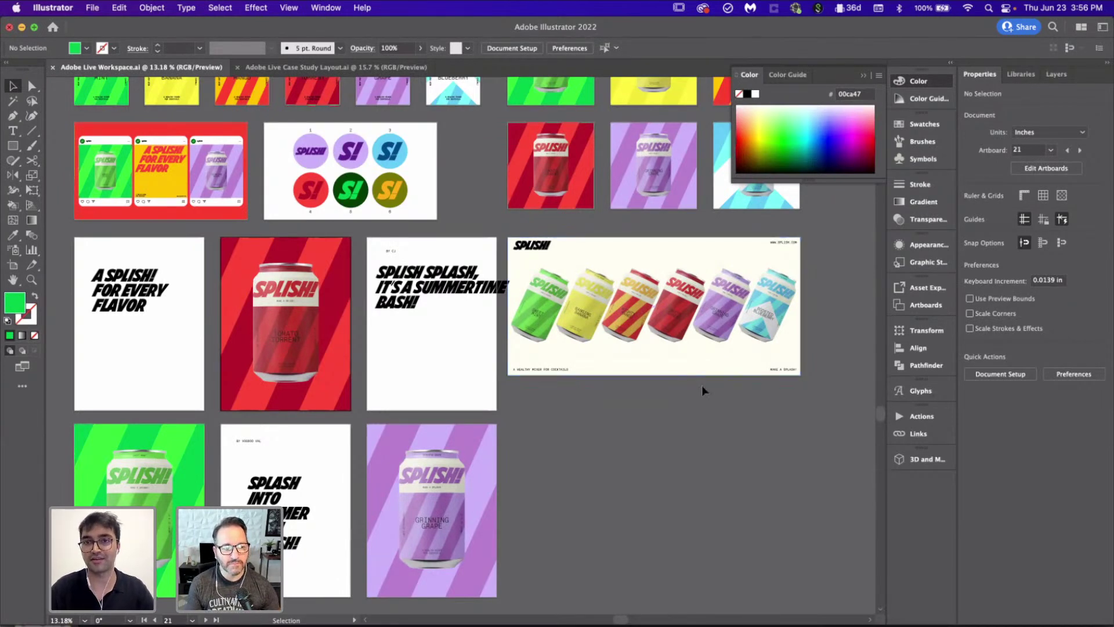
scroll(703, 386, "down", 3)
scroll(702, 388, "right", 5)
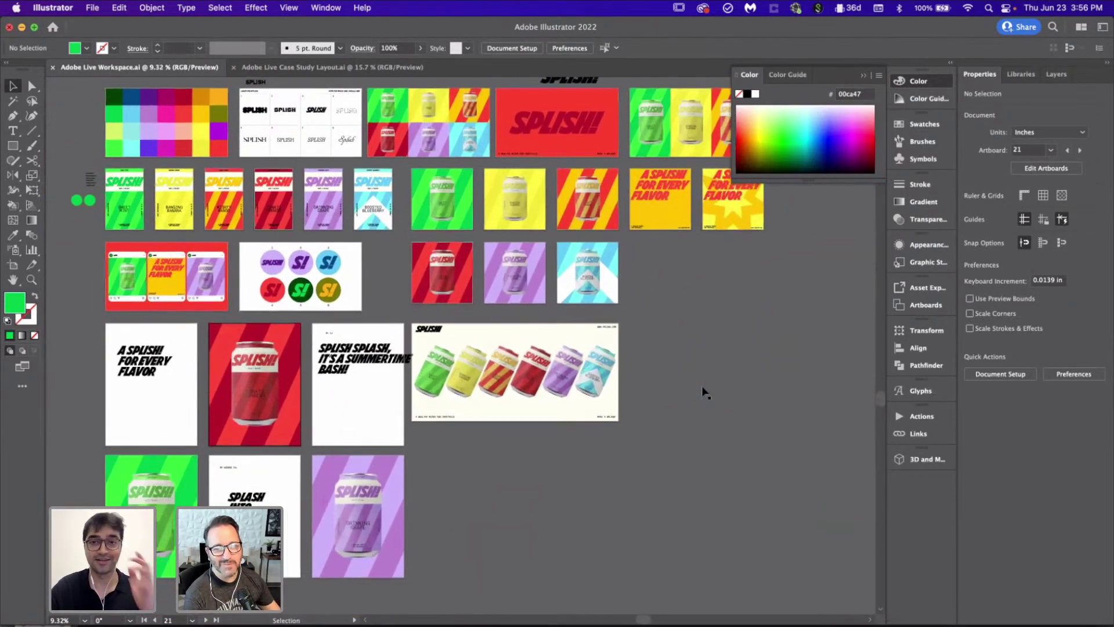
scroll(334, 407, "up", 10)
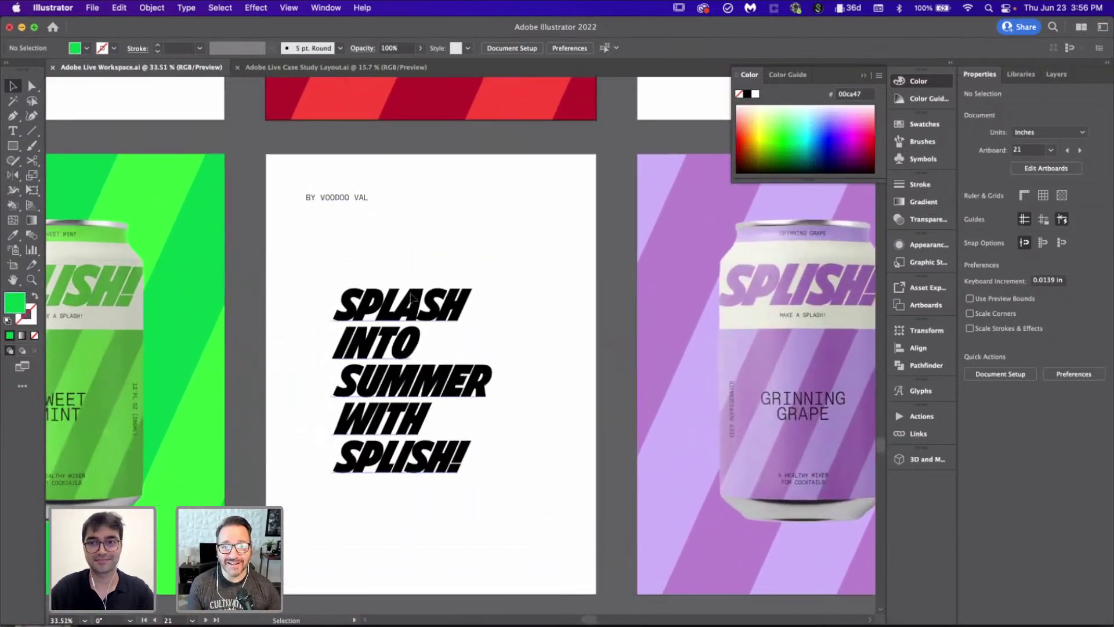
scroll(511, 524, "down", 3)
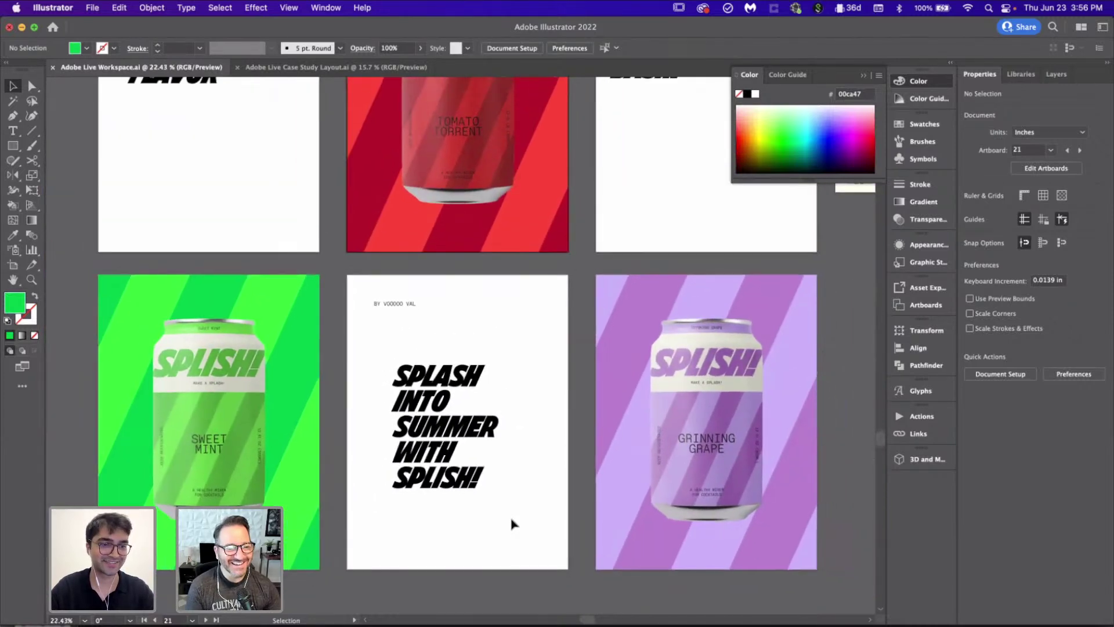
scroll(511, 524, "down", 1)
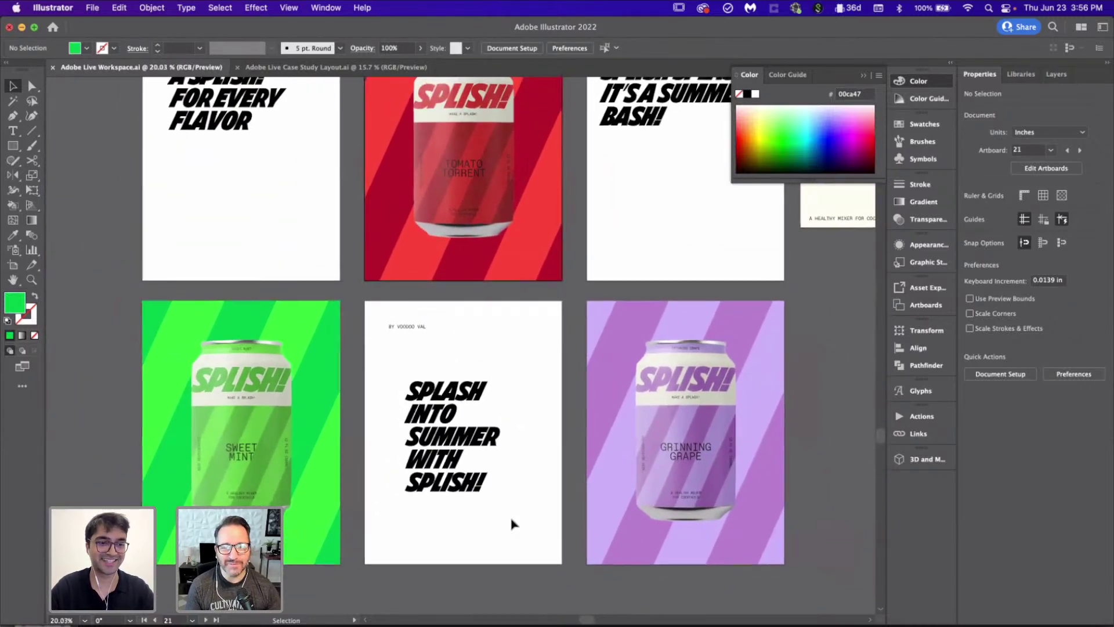
scroll(532, 430, "down", 2)
scroll(532, 430, "up", 2)
scroll(532, 430, "right", 2)
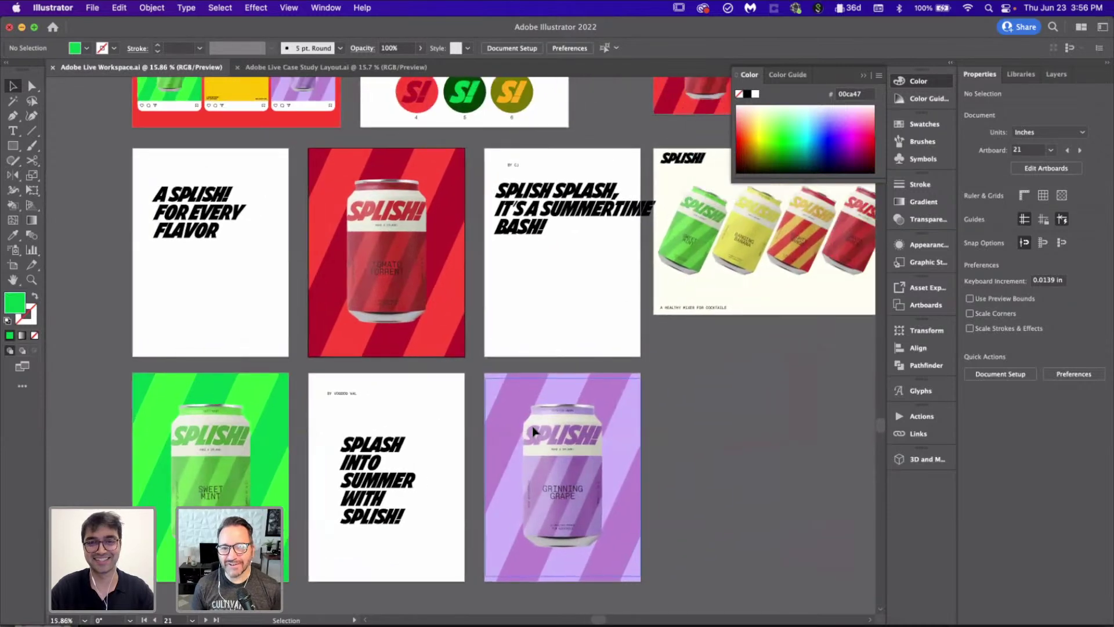
scroll(225, 310, "up", 3)
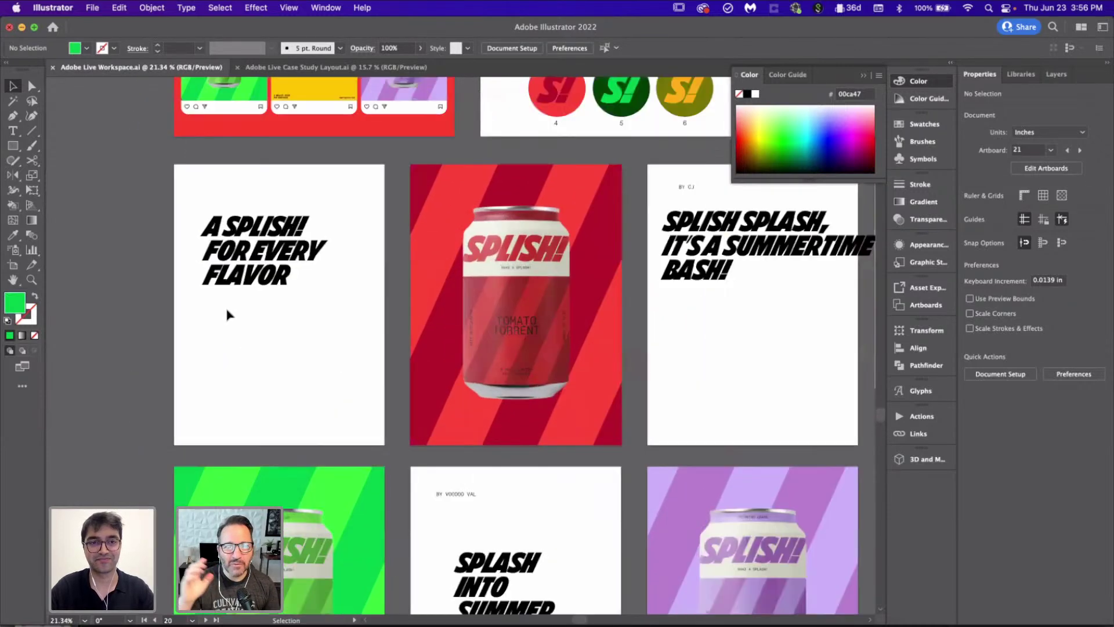
scroll(227, 312, "down", 2)
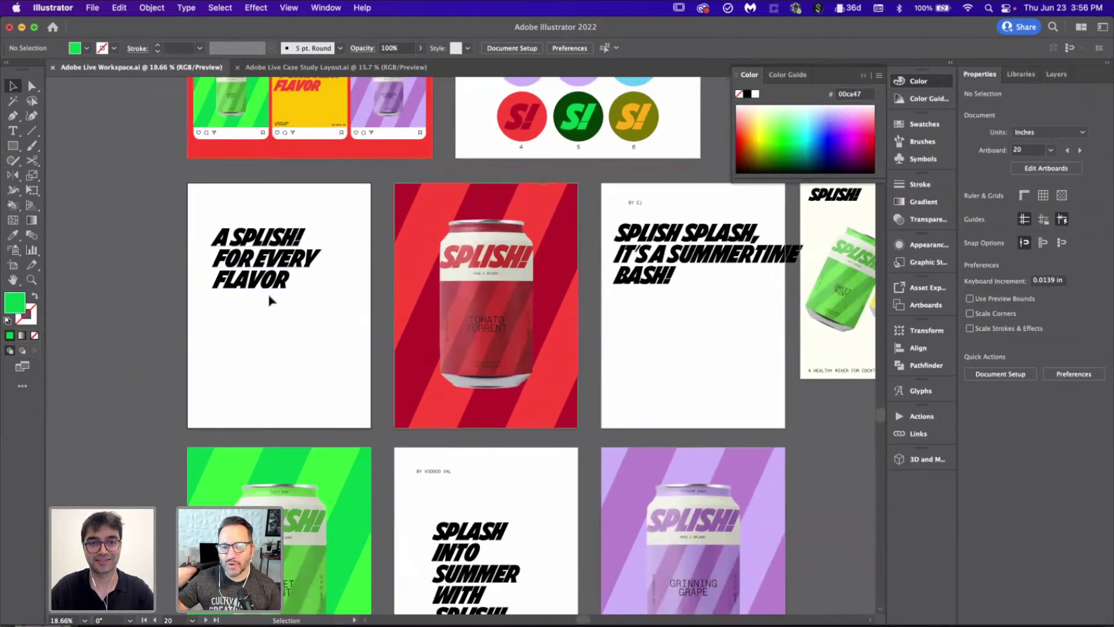
scroll(268, 301, "down", 3)
Step: Move the BY VOODOO VAL byline to the bottom and the SPLASH headline to the top-left
left_click_drag(428, 316, 418, 529)
left_click_drag(462, 413, 431, 349)
left_click_drag(483, 417, 520, 457)
scroll(522, 458, "up", 2)
scroll(523, 456, "up", 2)
key("super+z")
Step: Eyedropper the SPLASH style onto 'A SPLISH! FOR EVERY FLAVOR' and place it top-left
left_click(305, 213)
key("i")
left_click(454, 454)
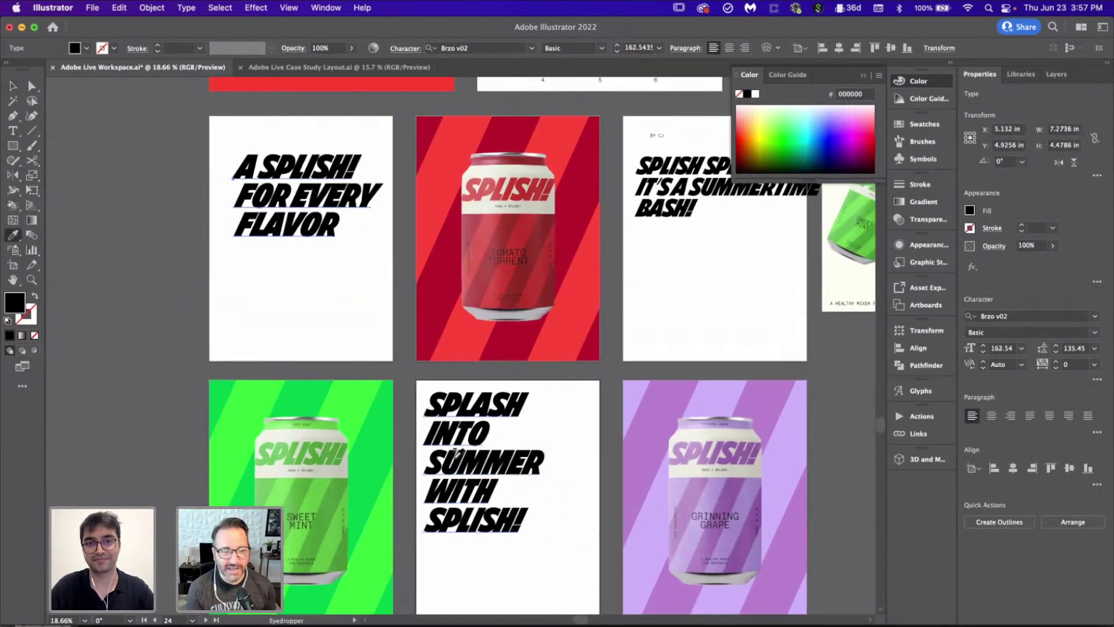
key("v")
left_click(562, 510)
left_click_drag(273, 193, 266, 180)
left_click_drag(265, 181, 266, 181)
left_click(597, 488)
scroll(586, 407, "right", 5)
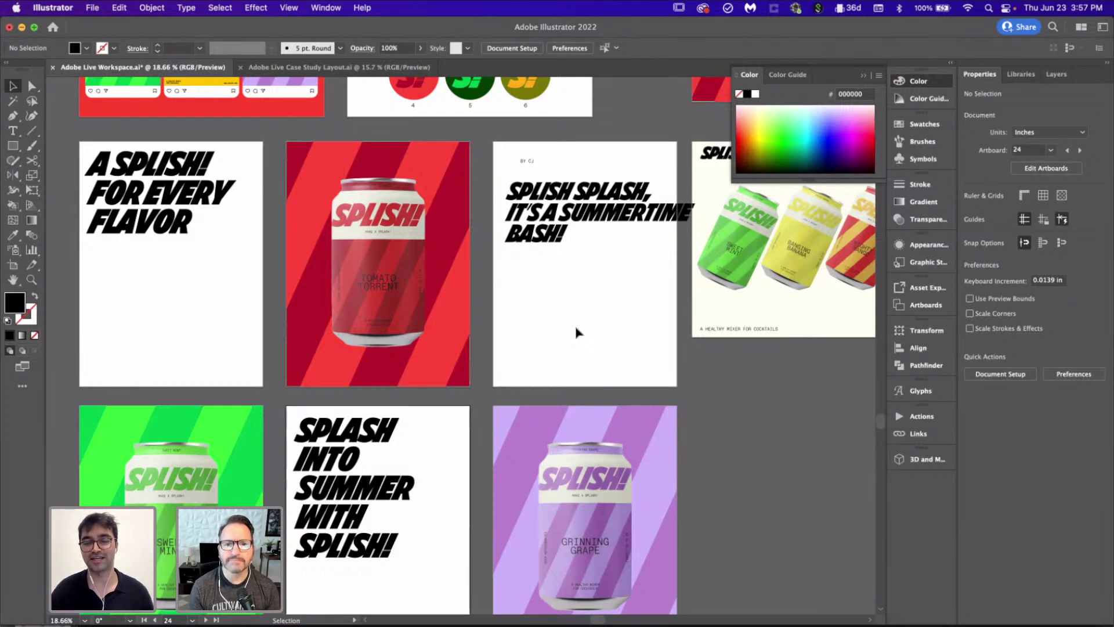
scroll(575, 332, "down", 3)
scroll(574, 331, "right", 5)
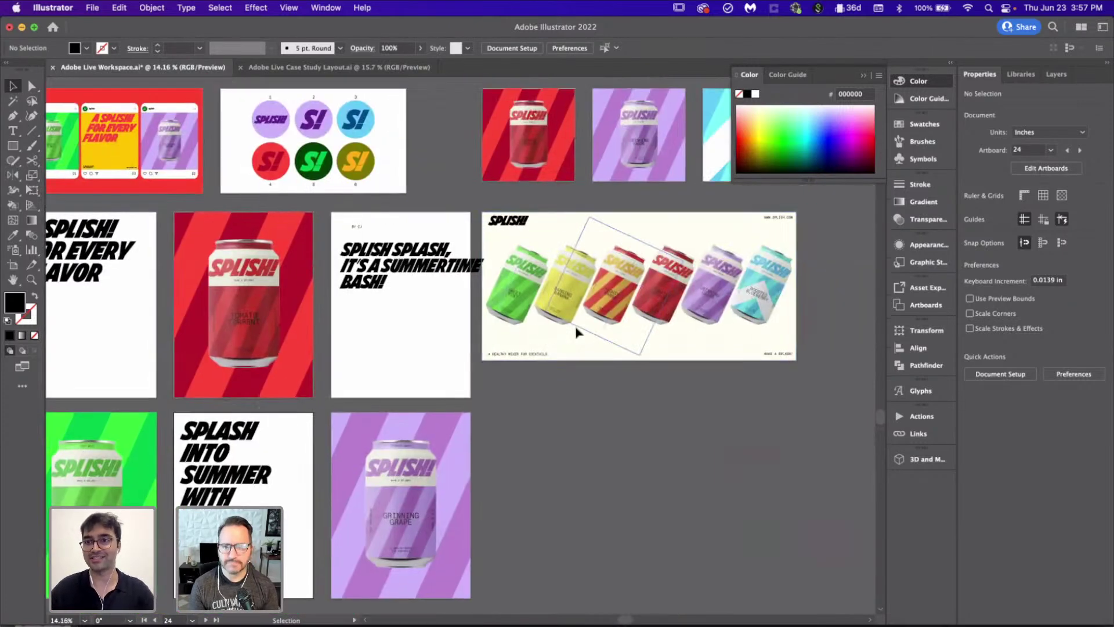
scroll(552, 535, "down", 1)
scroll(553, 534, "up", 3)
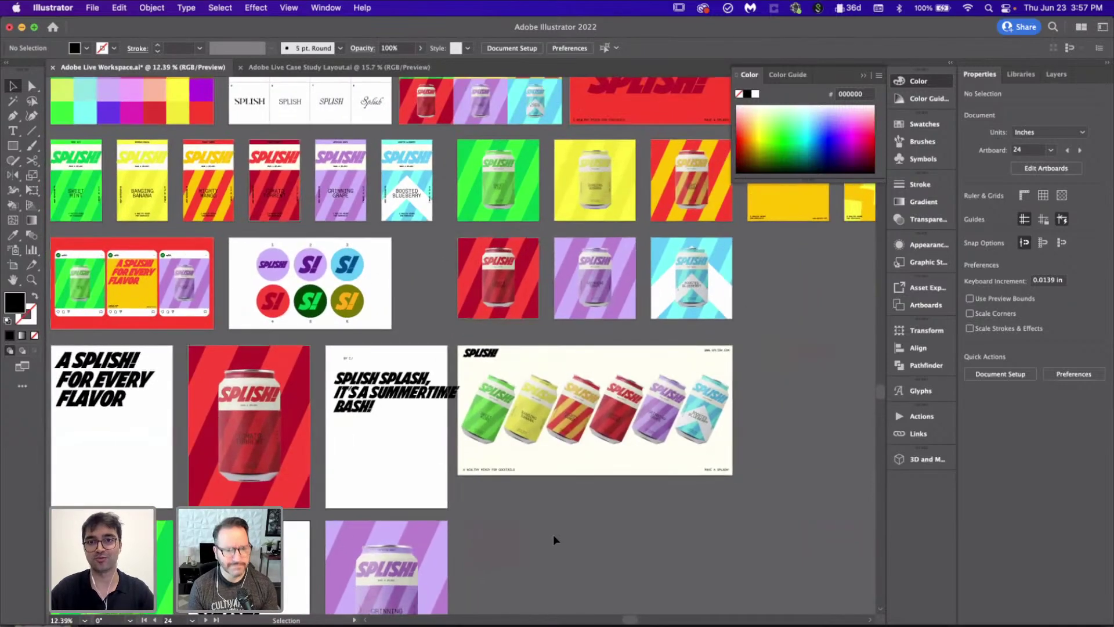
scroll(553, 534, "down", 1)
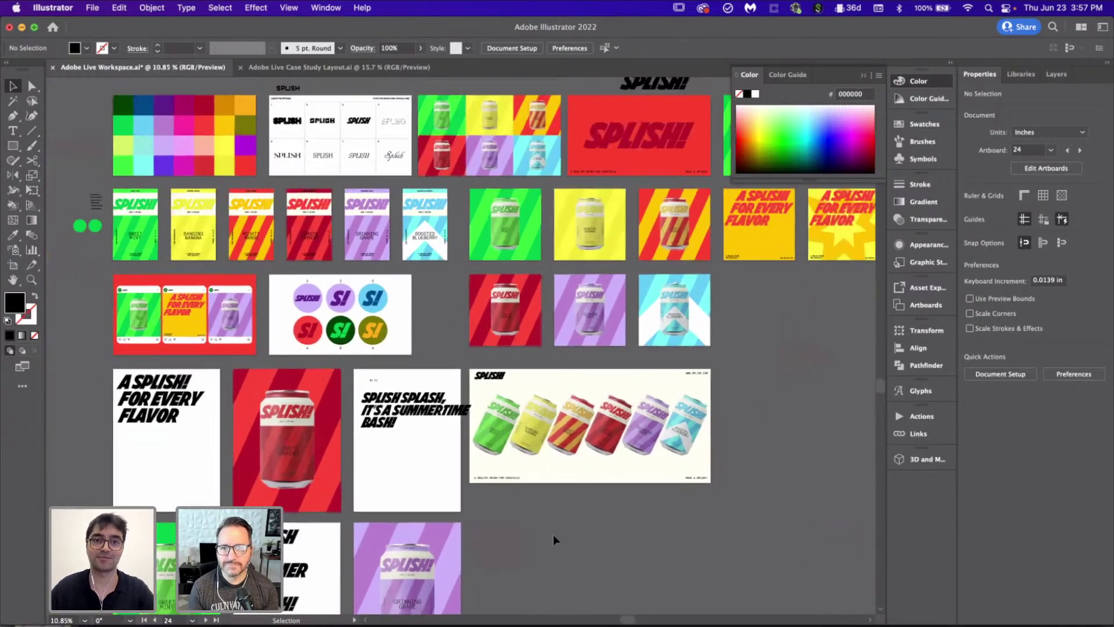
scroll(552, 534, "right", 3)
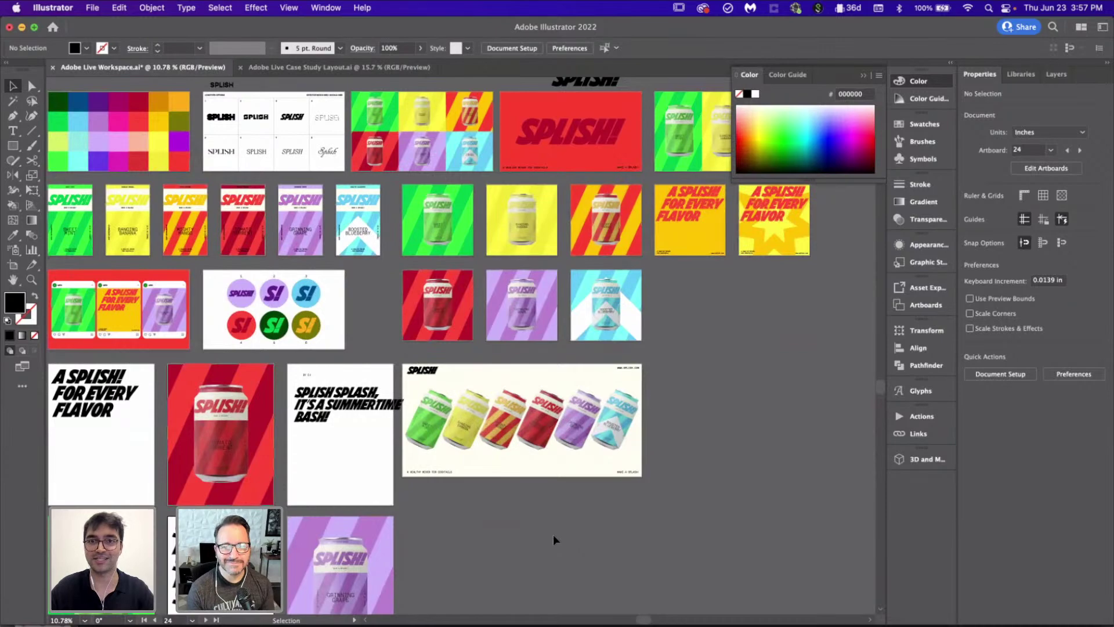
scroll(553, 535, "down", 2)
scroll(552, 535, "down", 1)
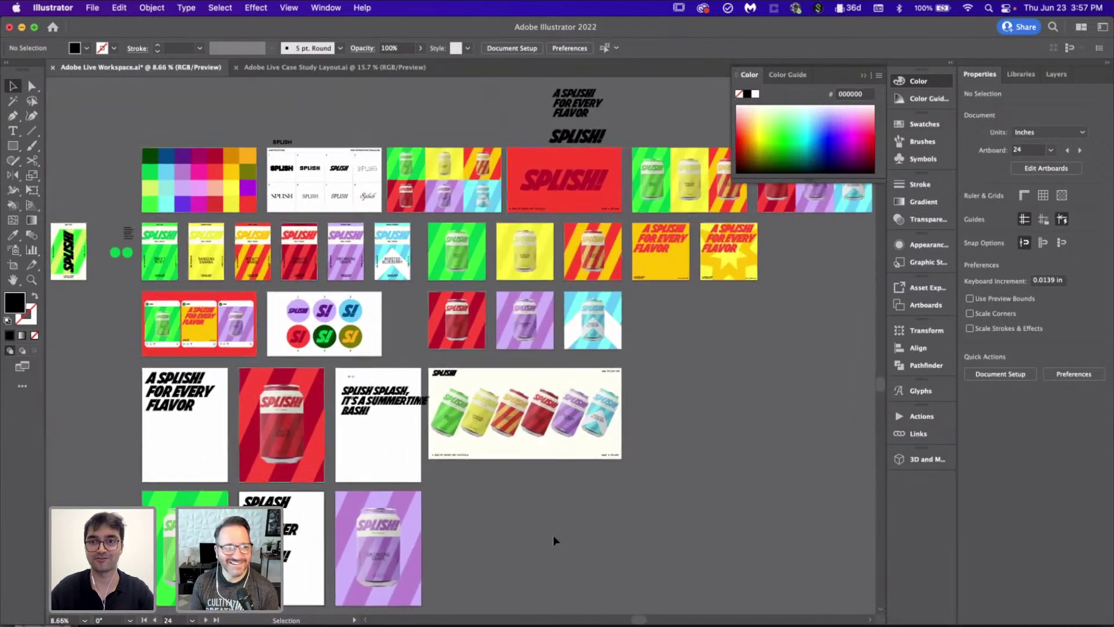
scroll(552, 535, "right", 1)
scroll(552, 535, "right", 1)
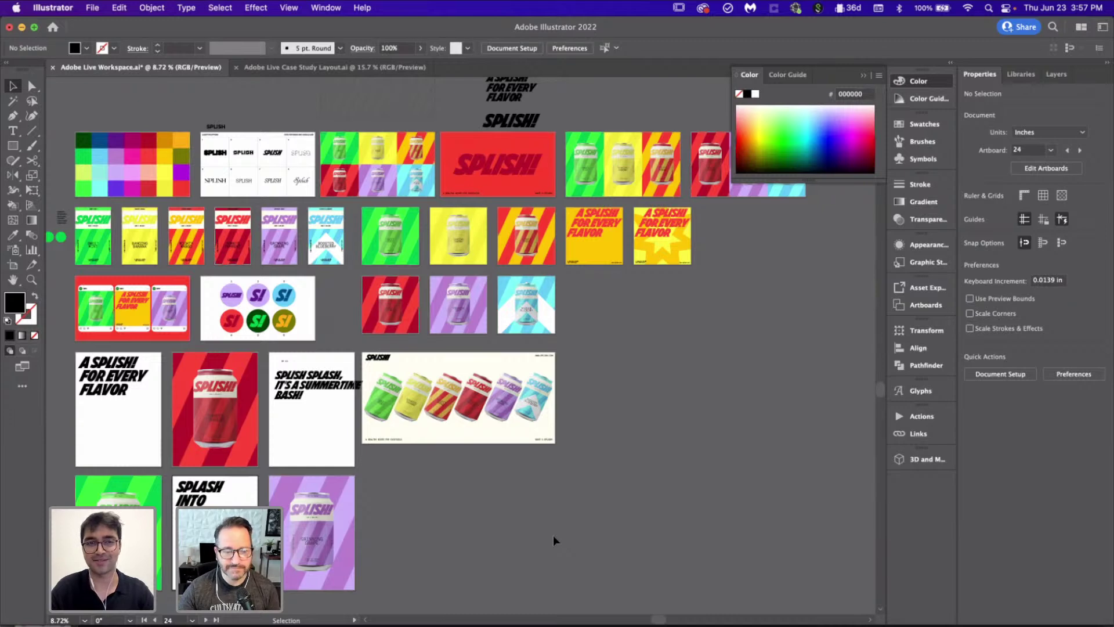
scroll(318, 418, "down", 3)
scroll(318, 418, "left", 2)
scroll(318, 418, "up", 5)
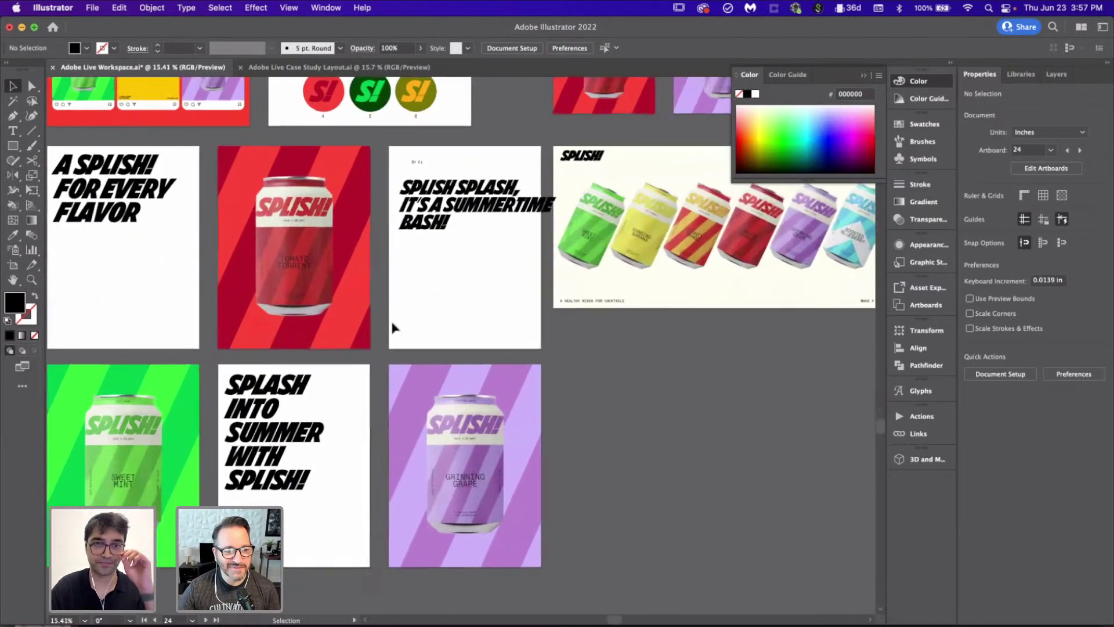
scroll(461, 264, "down", 4)
scroll(461, 264, "left", 3)
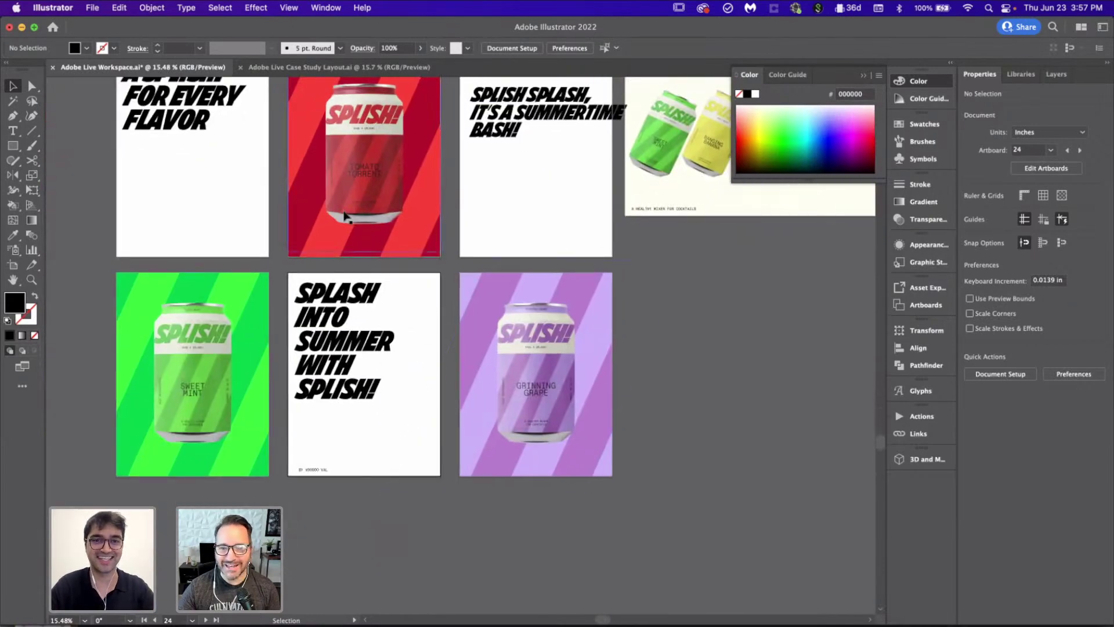
scroll(281, 167, "up", 2)
scroll(278, 162, "up", 3)
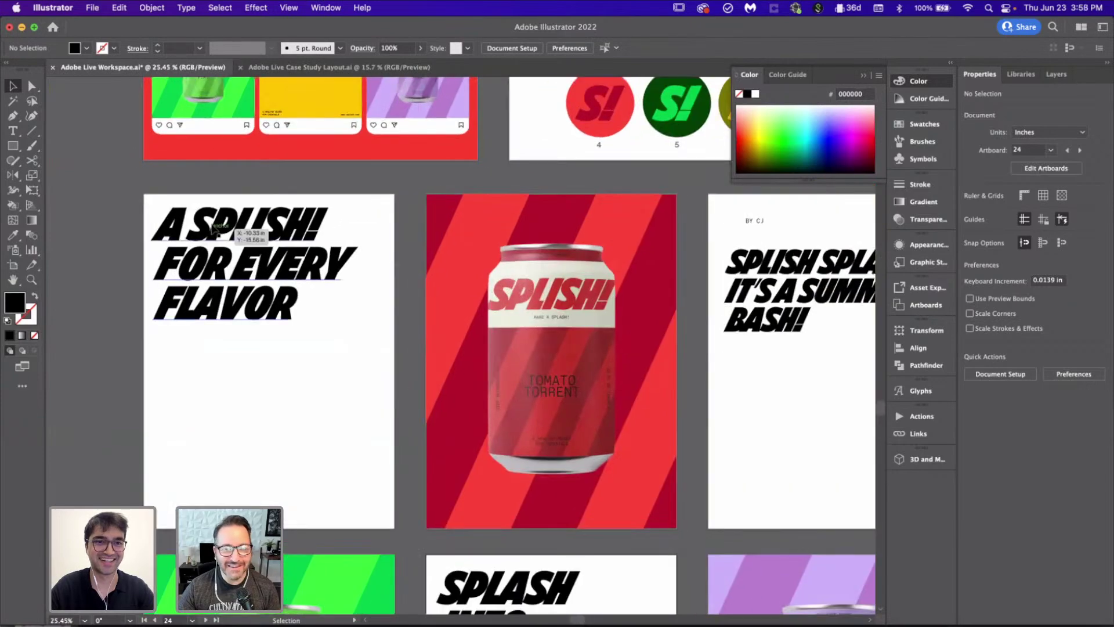
scroll(212, 228, "up", 3)
left_click_drag(201, 232, 198, 232)
left_click(387, 475)
scroll(388, 474, "down", 5)
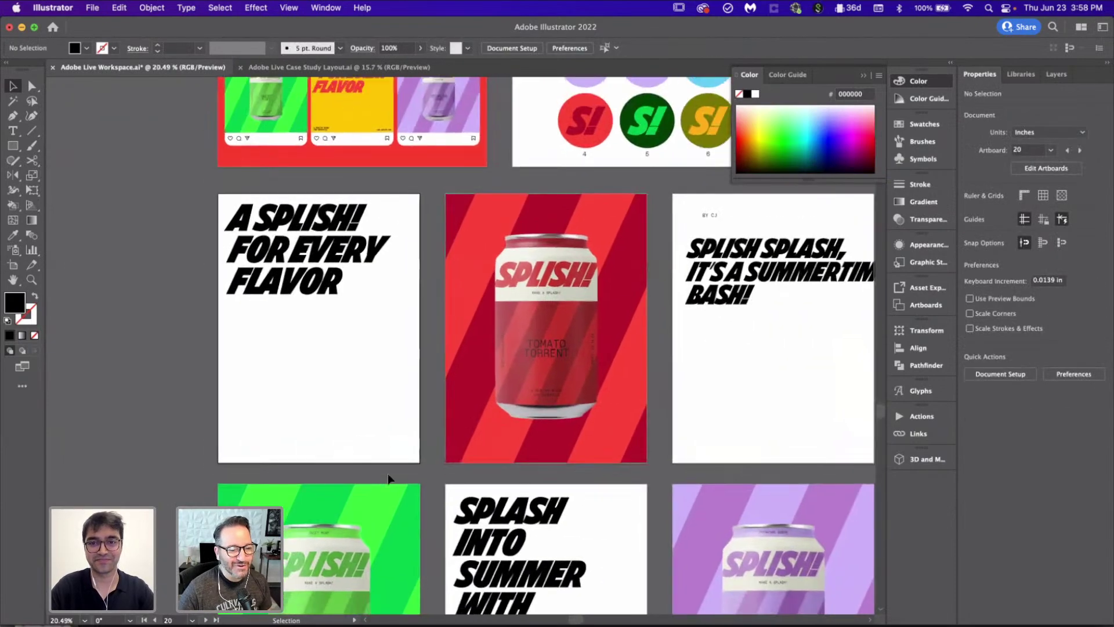
scroll(388, 476, "down", 5)
scroll(388, 475, "right", 2)
scroll(387, 476, "up", 1)
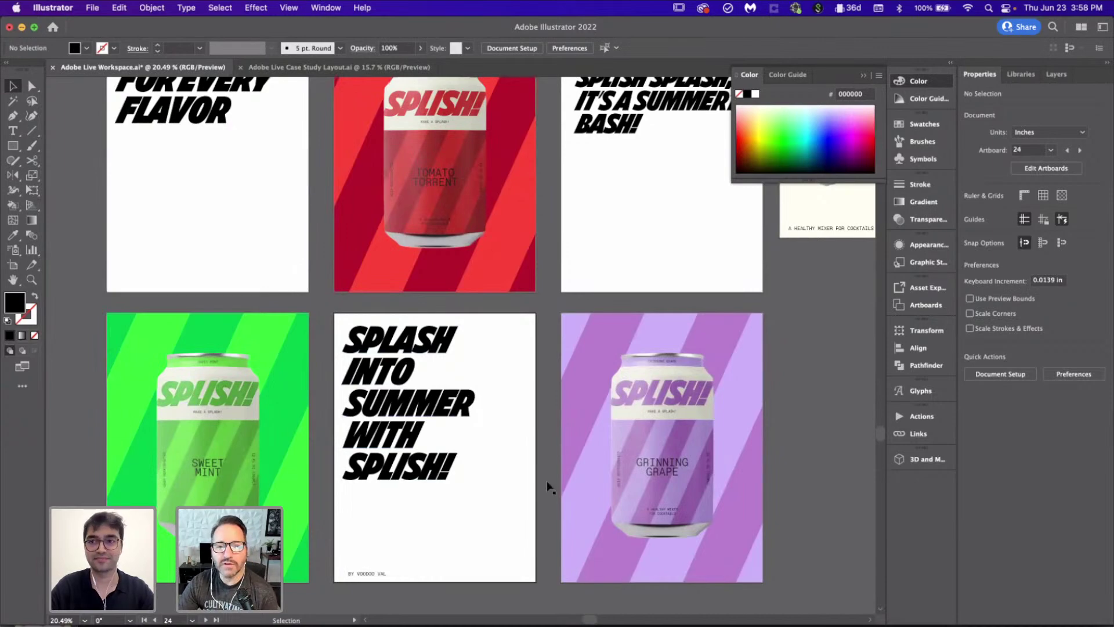
scroll(548, 487, "down", 3)
scroll(567, 481, "down", 3)
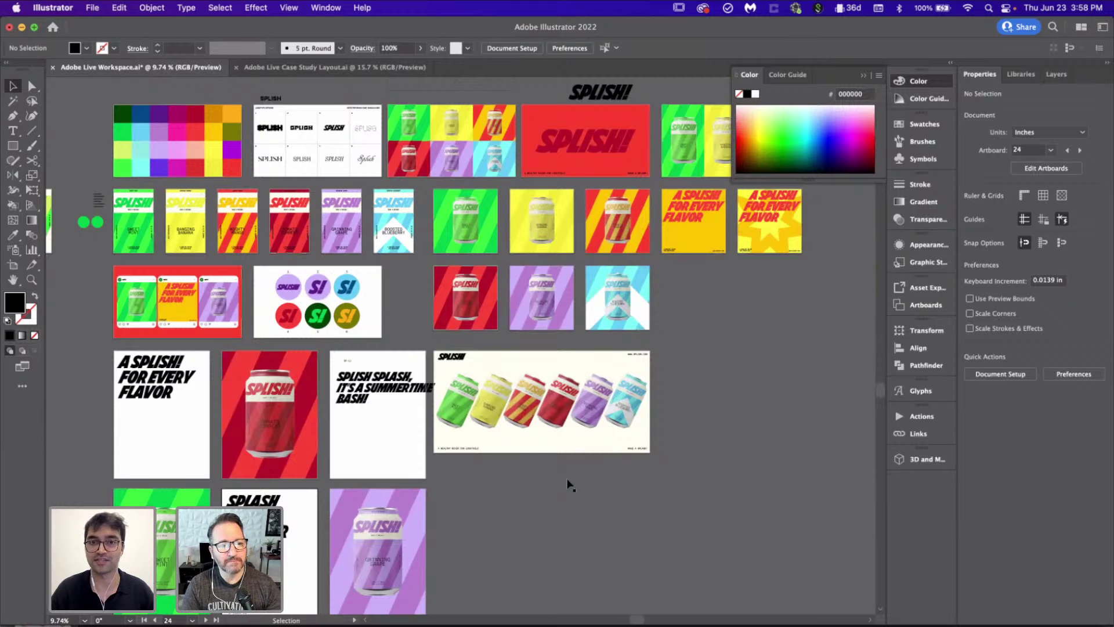
scroll(569, 485, "down", 1)
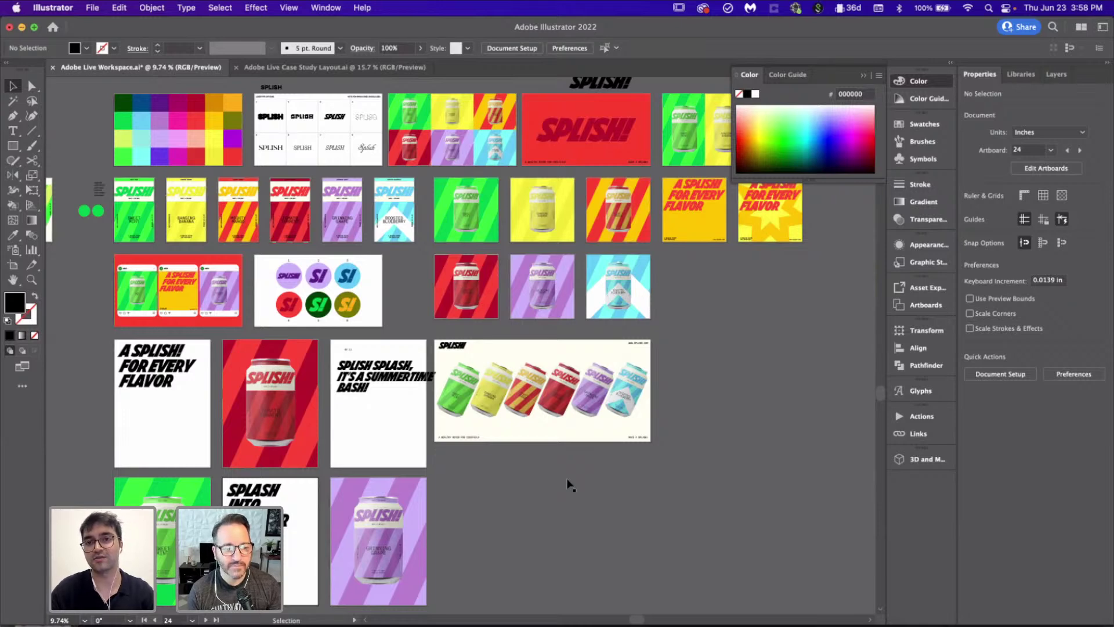
left_click(295, 67)
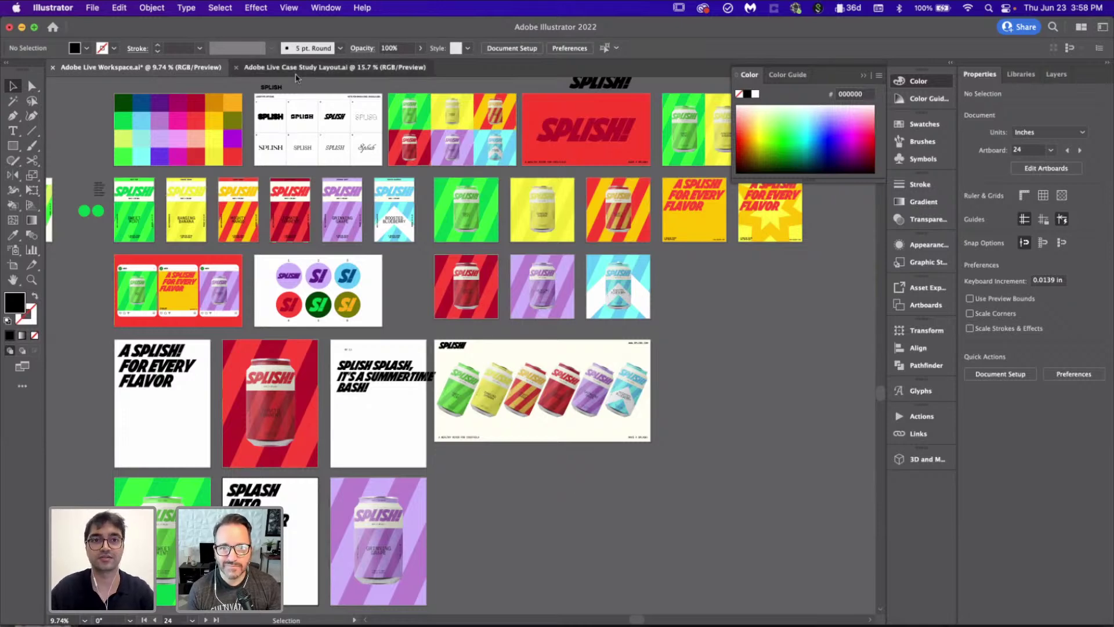
scroll(446, 310, "down", 1)
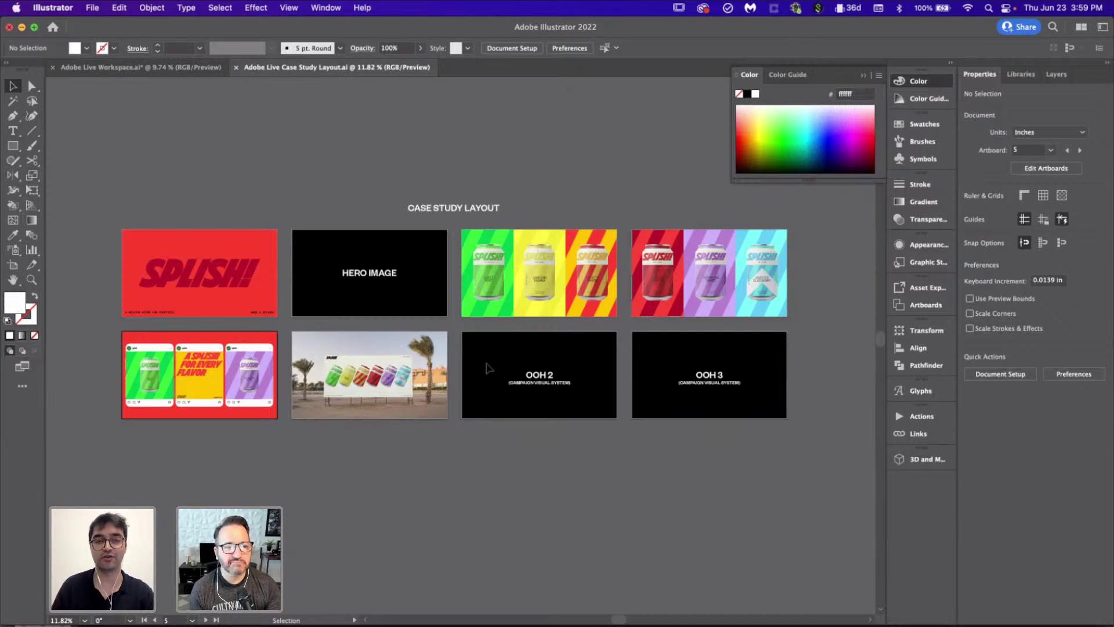
left_click(183, 68)
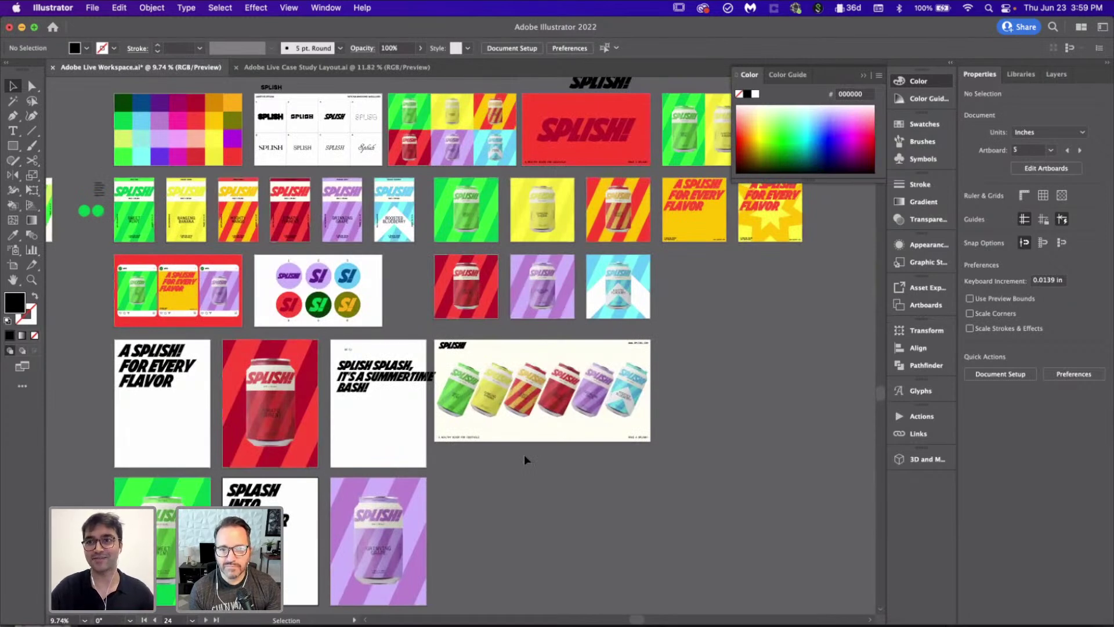
Step: Draw a rectangle over the SPLASH INTO SUMMER poster and fill it with the palette yellow
scroll(524, 454, "down", 1)
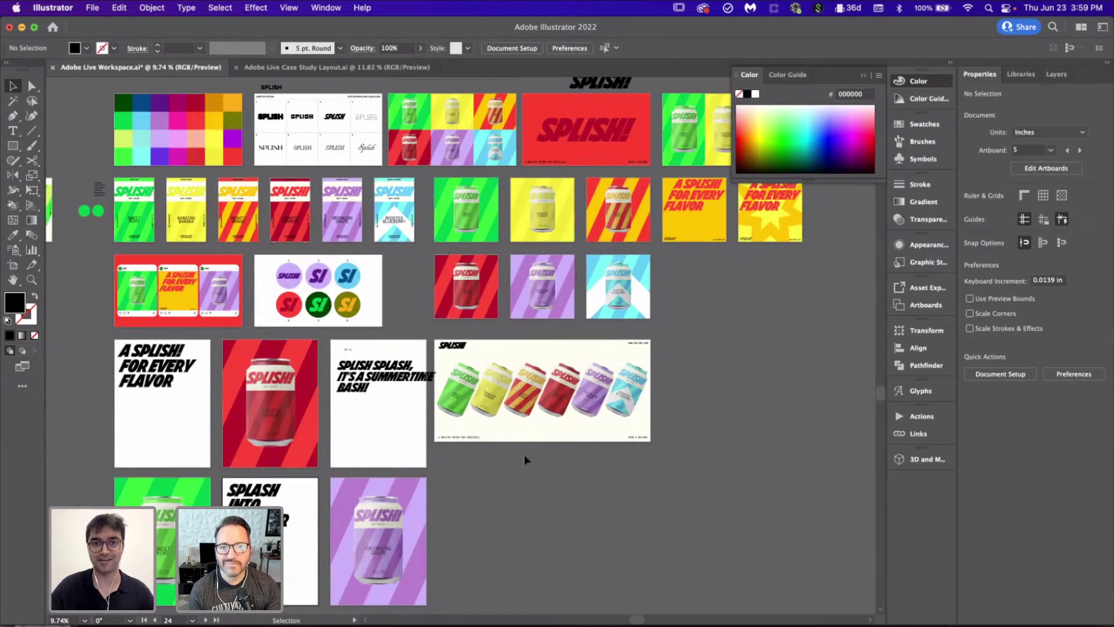
scroll(406, 406, "up", 5)
scroll(353, 387, "up", 5)
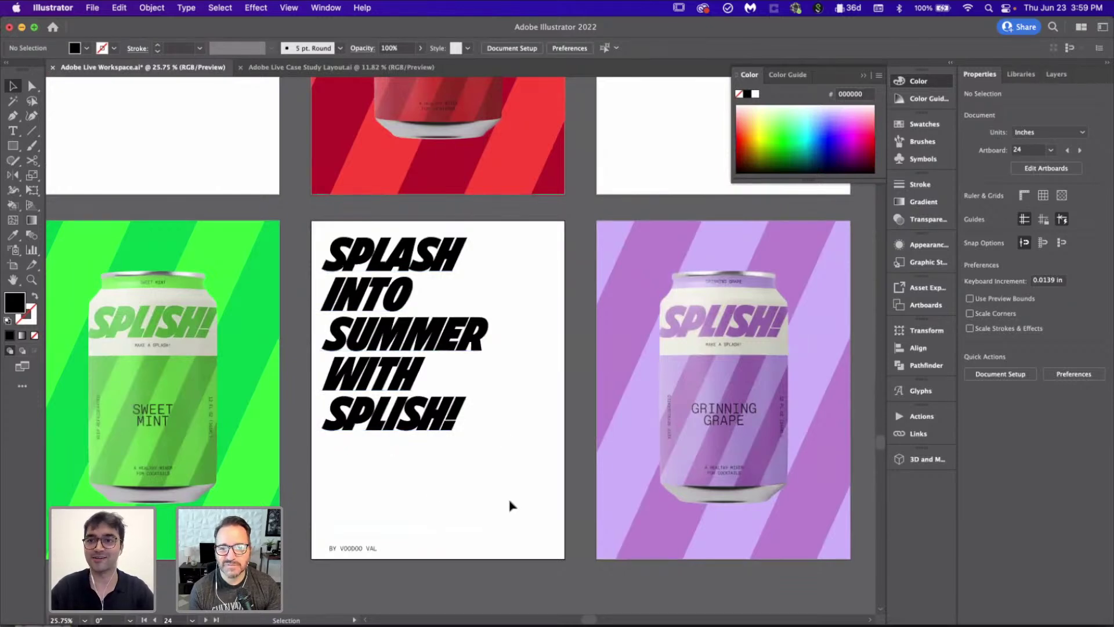
scroll(510, 504, "down", 1)
scroll(510, 505, "left", 1)
scroll(511, 505, "up", 1)
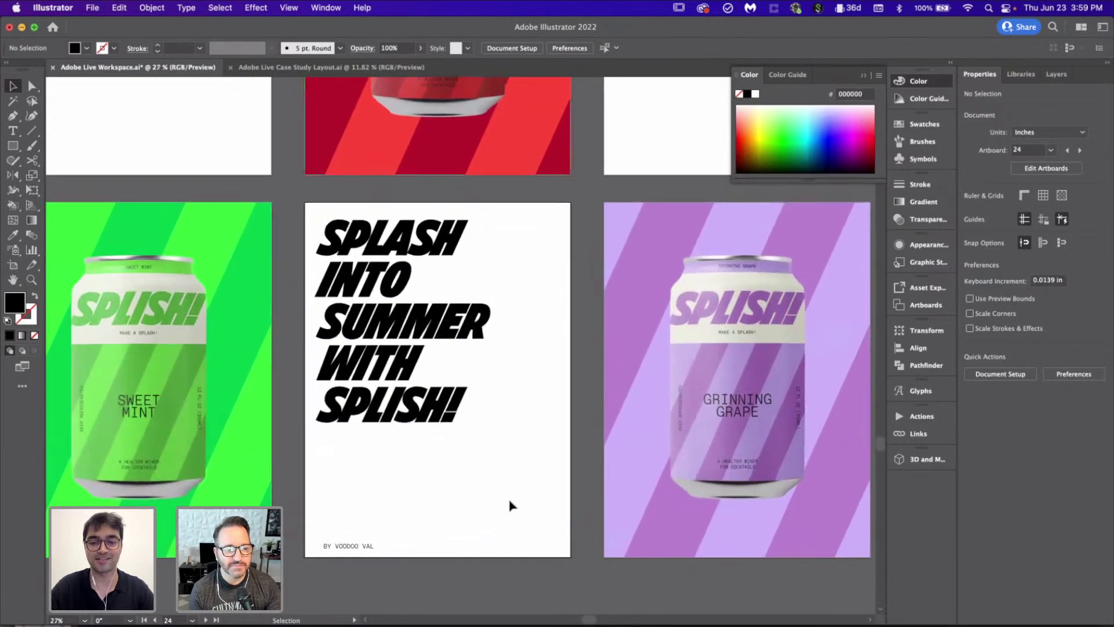
key("m")
left_click_drag(306, 203, 570, 558)
scroll(509, 436, "down", 2)
scroll(508, 436, "down", 3)
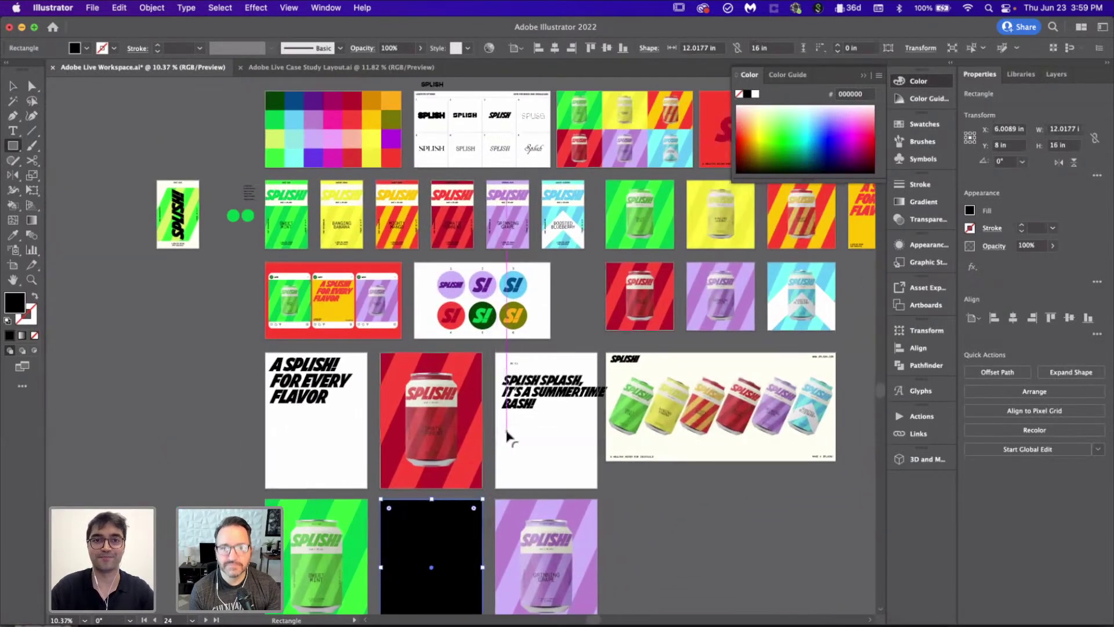
key("i")
left_click(373, 119)
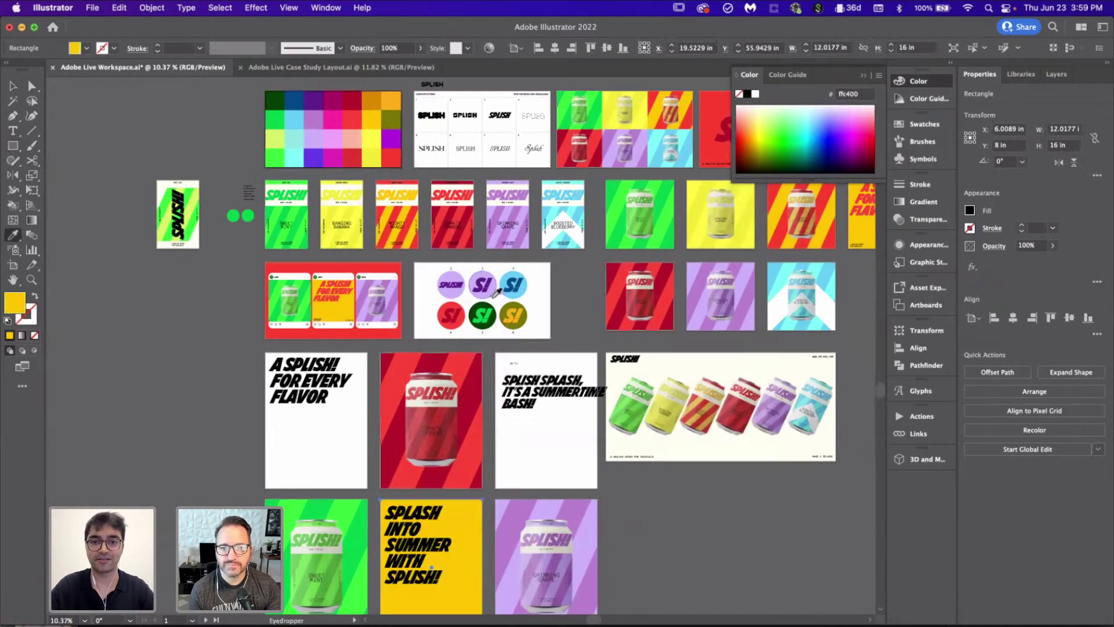
Step: Duplicate the yellow rectangle onto the Splish Splash poster and center it there
scroll(496, 291, "down", 5)
key("v")
left_click(674, 441)
scroll(675, 441, "up", 3)
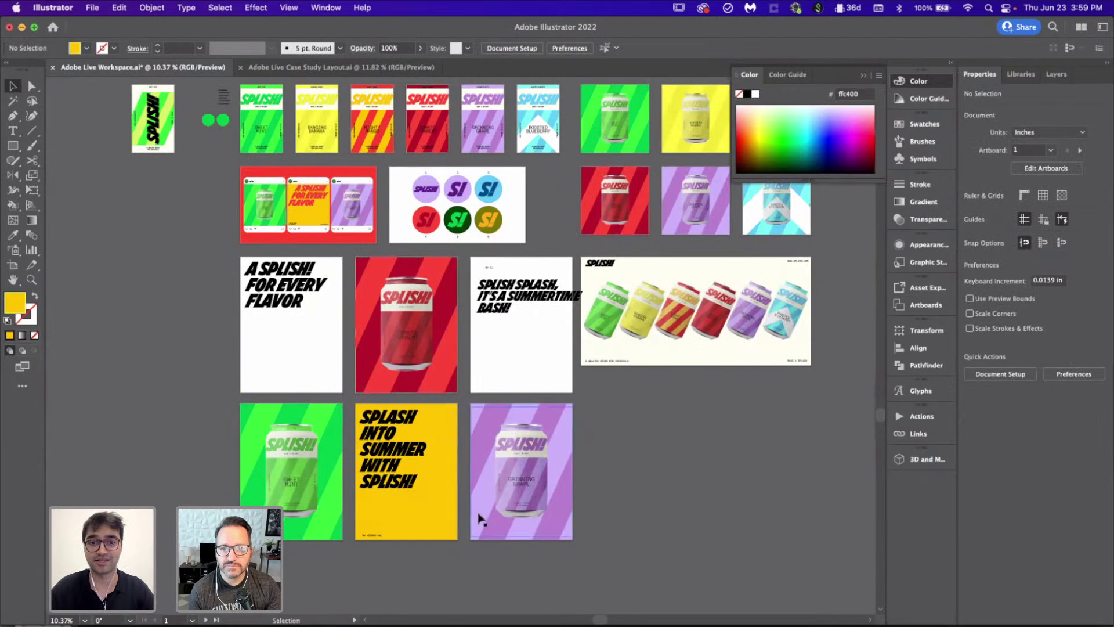
left_click_drag(444, 493, 540, 362)
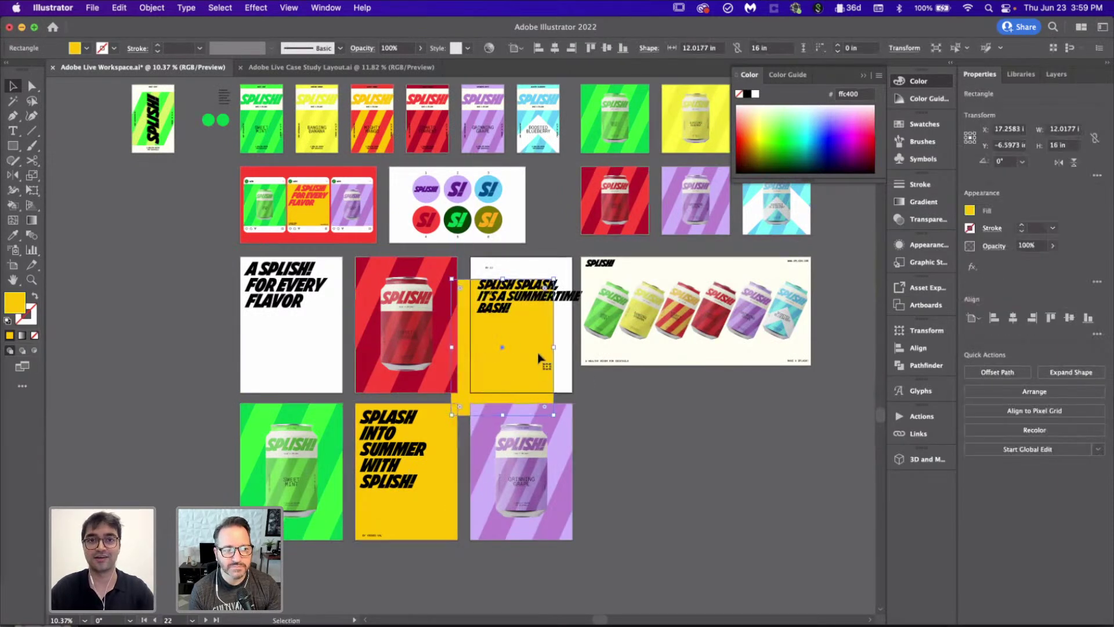
left_click(555, 48)
left_click(607, 48)
Step: Change the duplicated rectangle's fill to hot pink with the Eyedropper
scroll(604, 371, "up", 3)
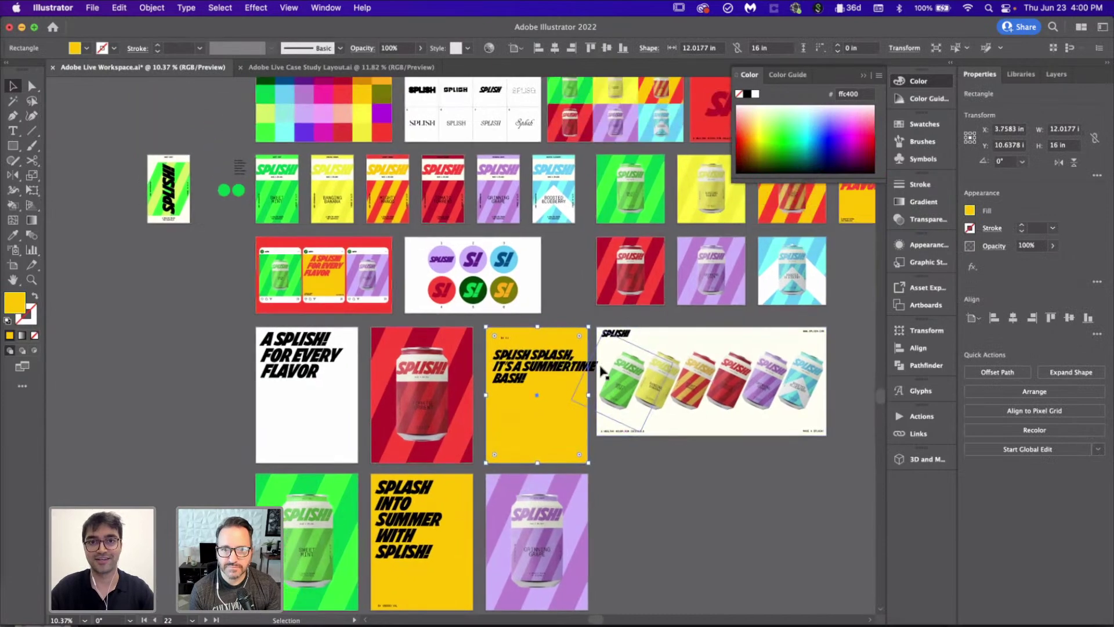
scroll(421, 232, "up", 3)
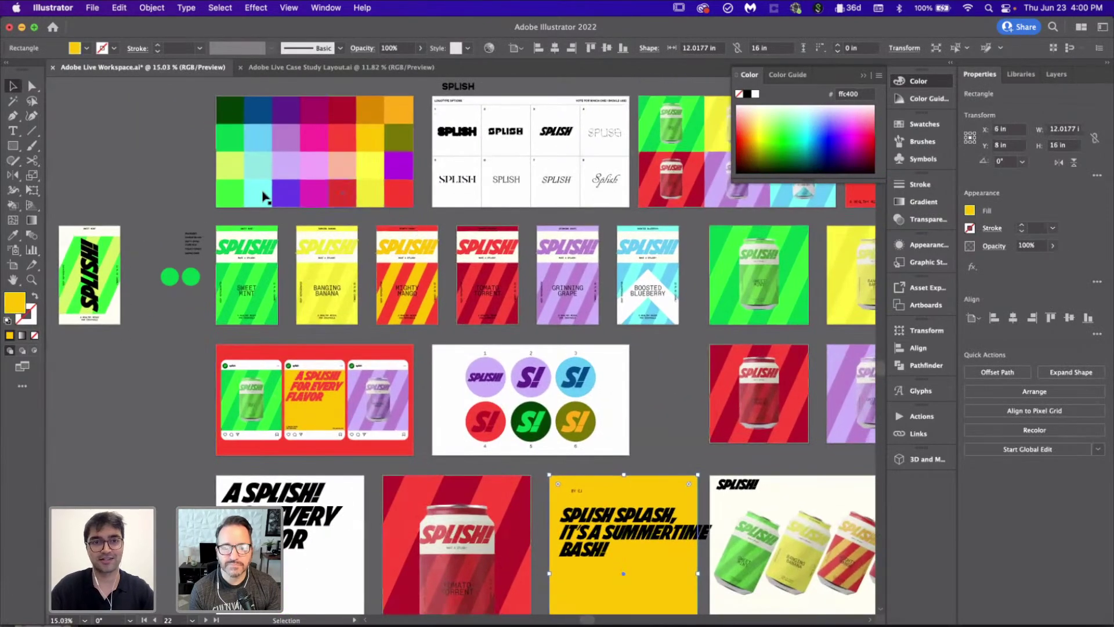
key("i")
left_click(314, 131)
scroll(314, 131, "down", 5)
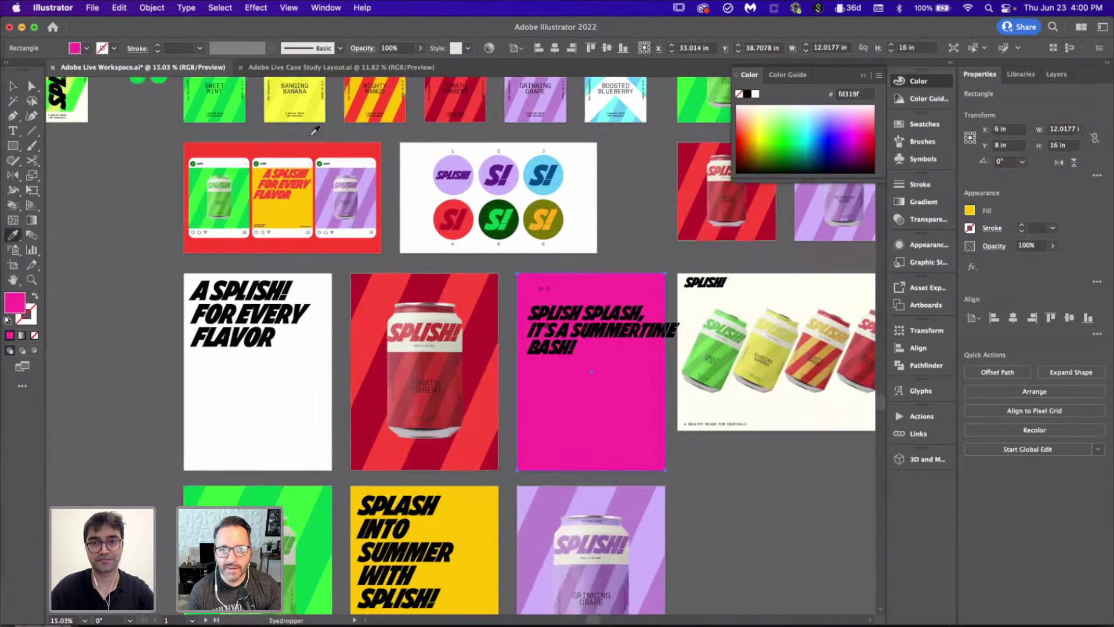
key("v")
left_click(810, 517)
Step: Duplicate the pink rectangle onto the A SPLISH! poster, center it, and make it light blue
scroll(587, 371, "up", 2)
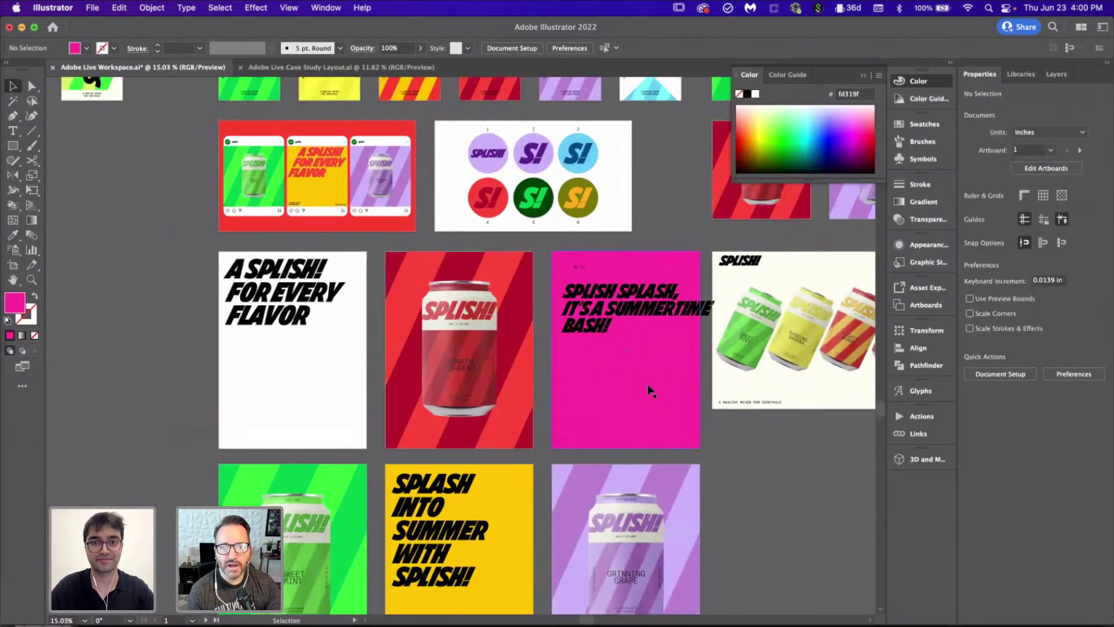
left_click_drag(646, 383, 343, 383)
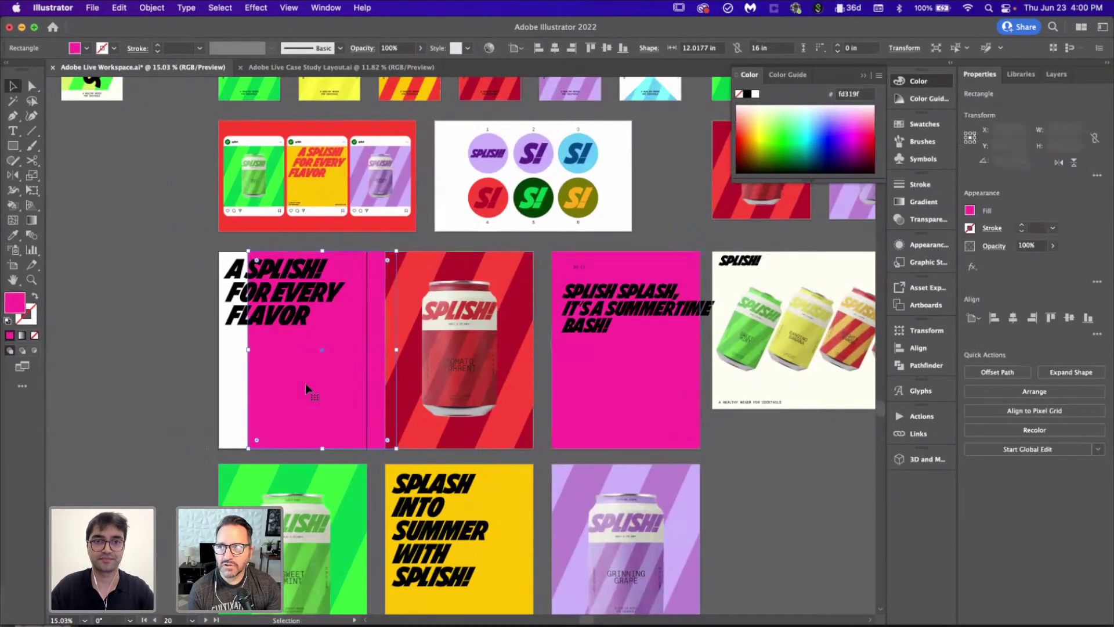
left_click(554, 48)
scroll(358, 306, "up", 3)
key("i")
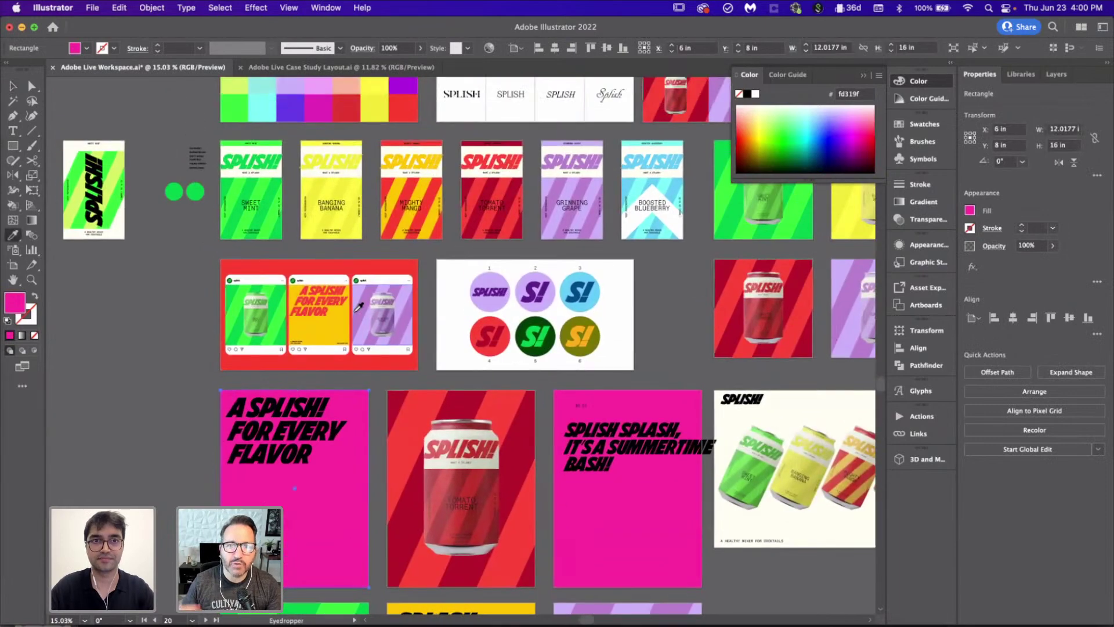
scroll(358, 306, "up", 2)
left_click(293, 110)
scroll(293, 110, "down", 3)
scroll(293, 110, "down", 1)
scroll(279, 125, "up", 4)
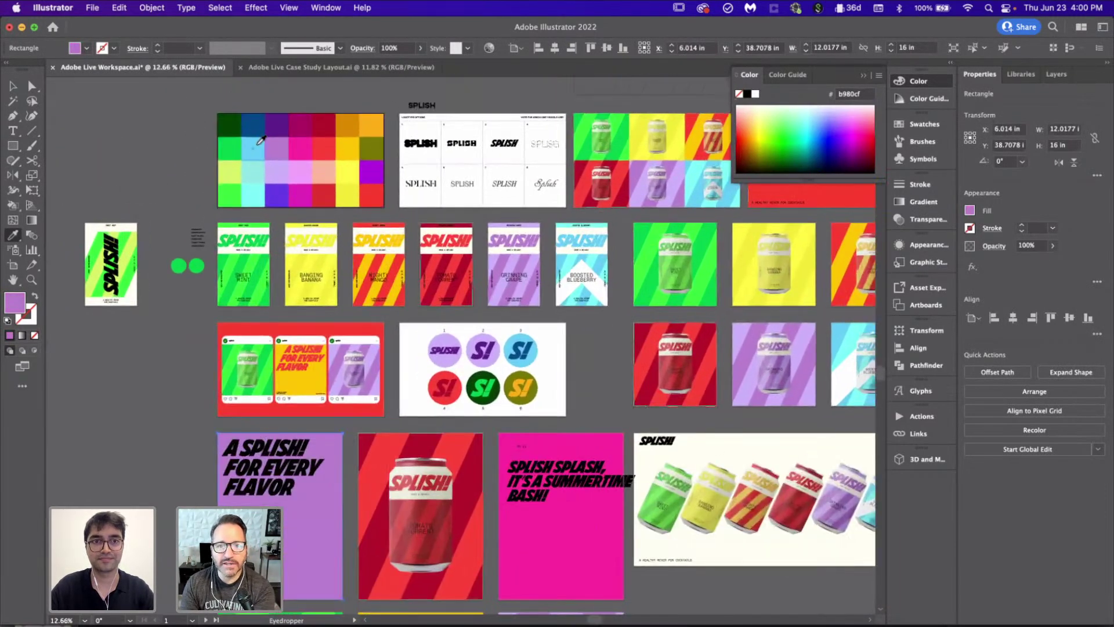
left_click(258, 142)
scroll(455, 330, "down", 5)
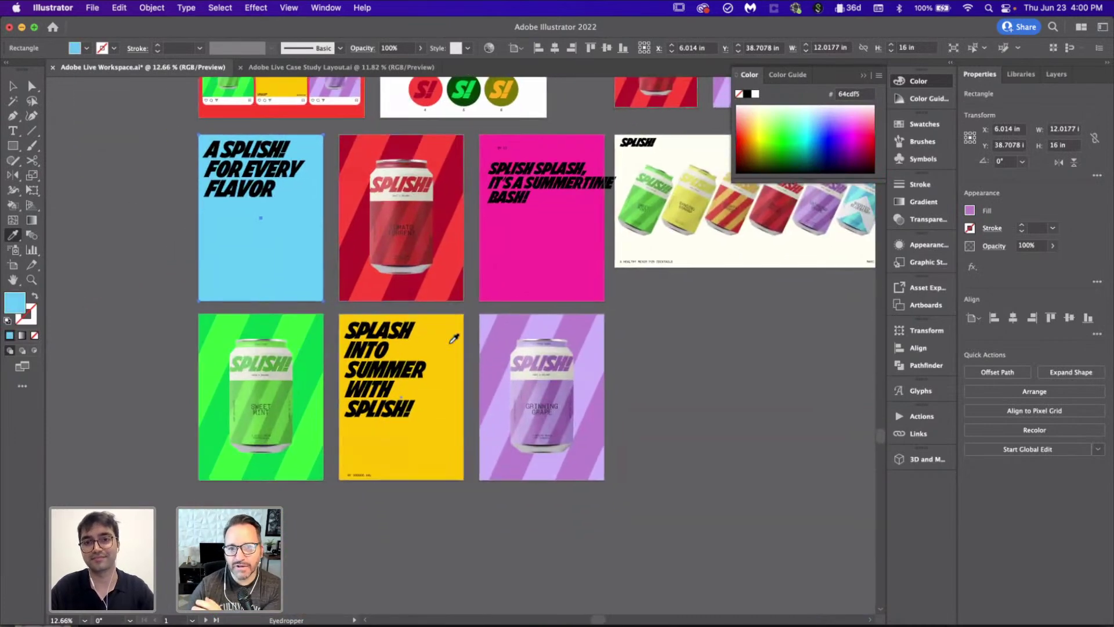
key("v")
left_click(694, 434)
Step: Check the light-blue and pink poster background colours by selecting each
scroll(406, 325, "left", 2)
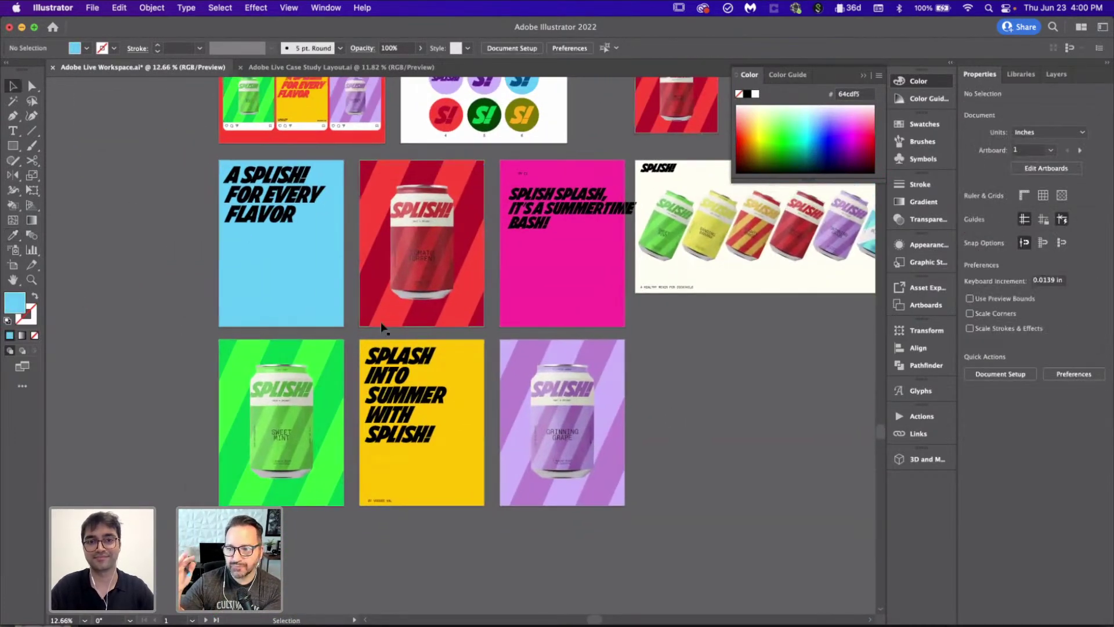
left_click(302, 274)
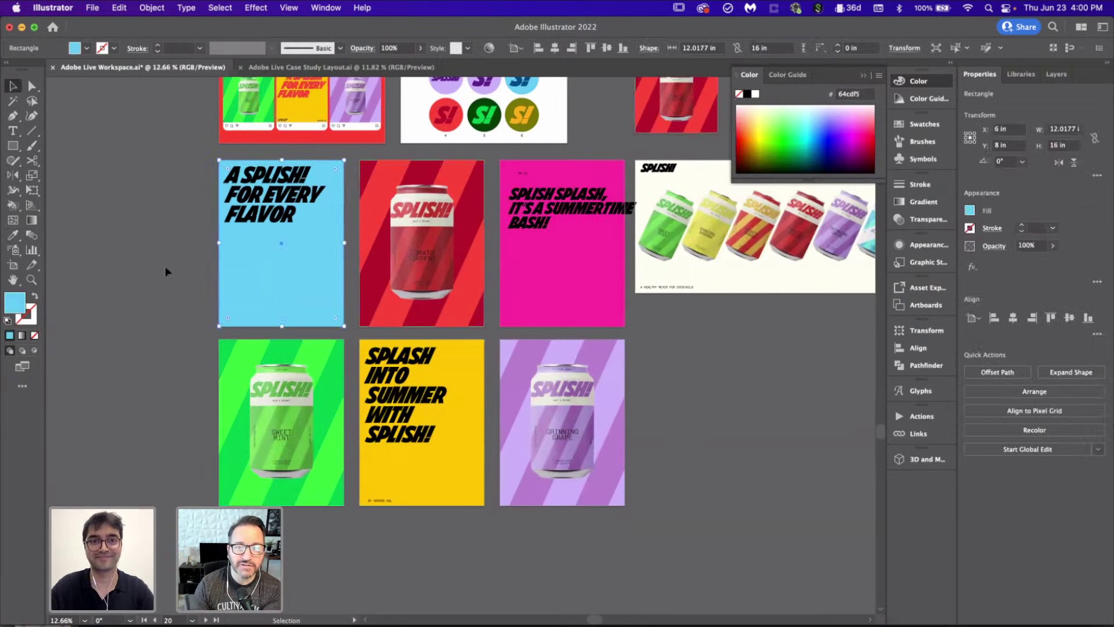
left_click(562, 305)
left_click(732, 380)
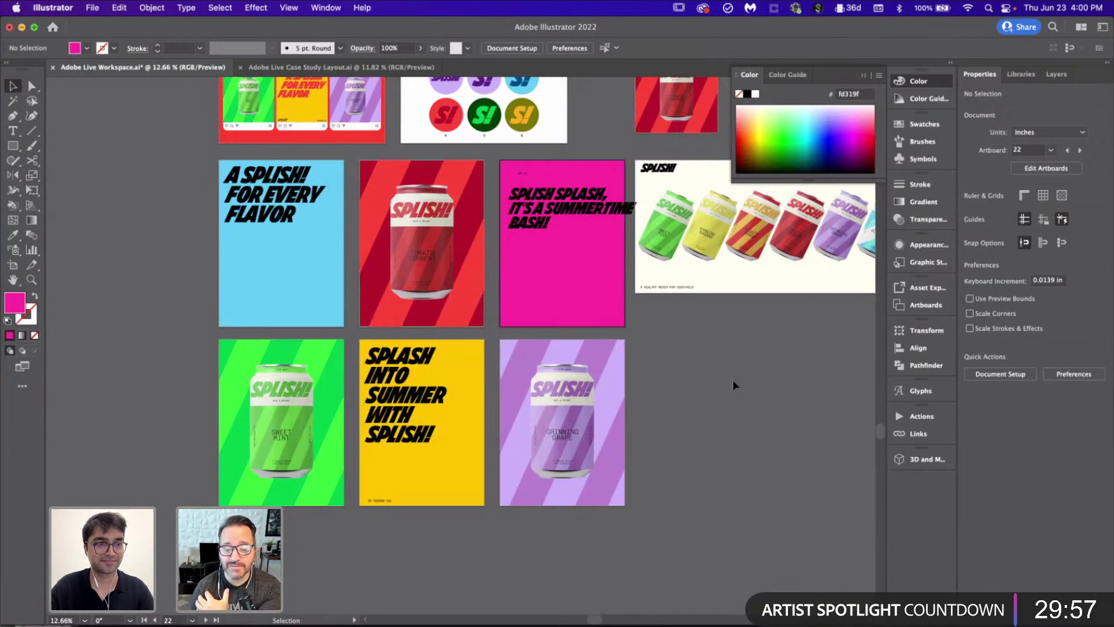
Step: Place a copy of the pink poster's headline to the left of the artboards
scroll(595, 191, "up", 3)
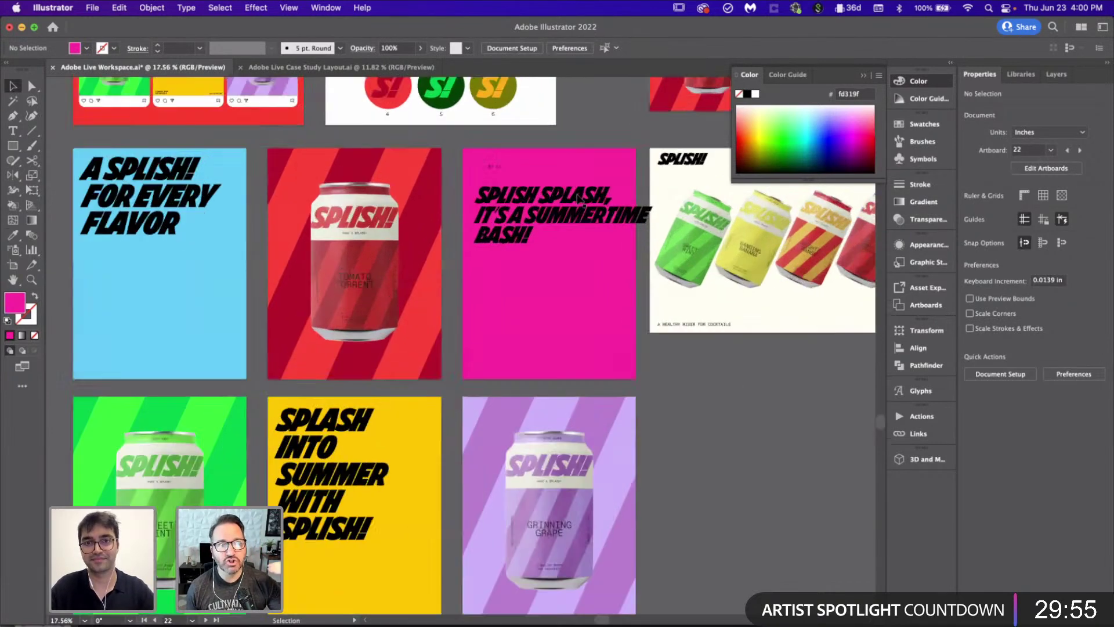
left_click(509, 216)
scroll(510, 216, "down", 3)
left_click_drag(510, 216, 133, 212)
scroll(134, 212, "right", 3)
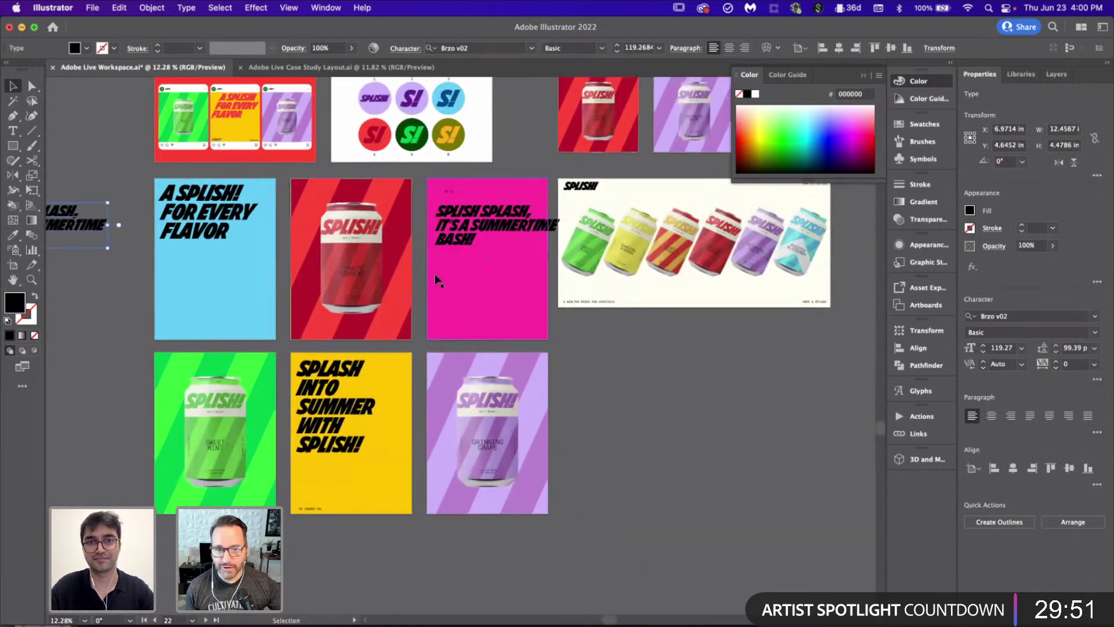
scroll(438, 278, "up", 3)
scroll(438, 281, "up", 2)
Step: Replace the headline text after SPLISH with '!'
key("t")
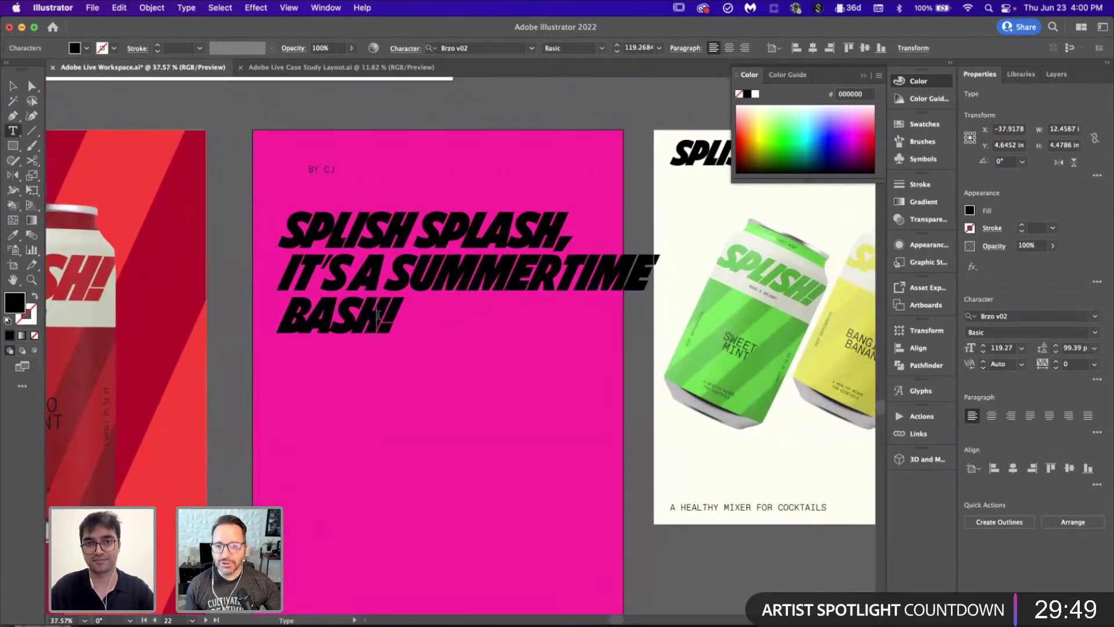
left_click(384, 298)
left_click(384, 317)
key("ctrl+z")
left_click(385, 317)
left_click(421, 235, "shift")
type("!")
key("BackSpace")
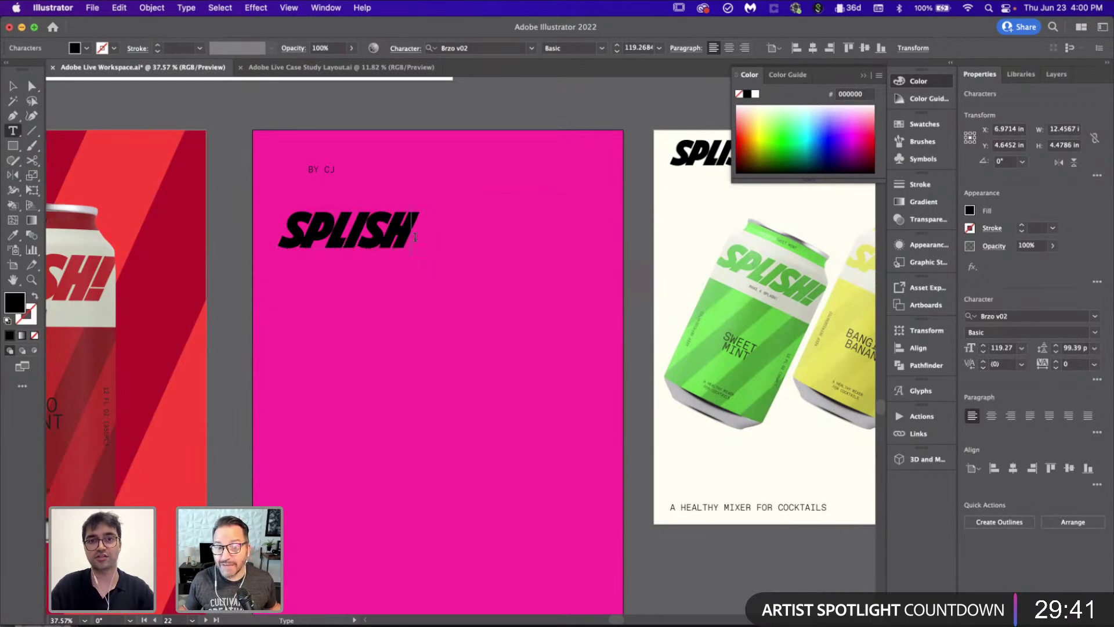
type("!")
key("BackSpace")
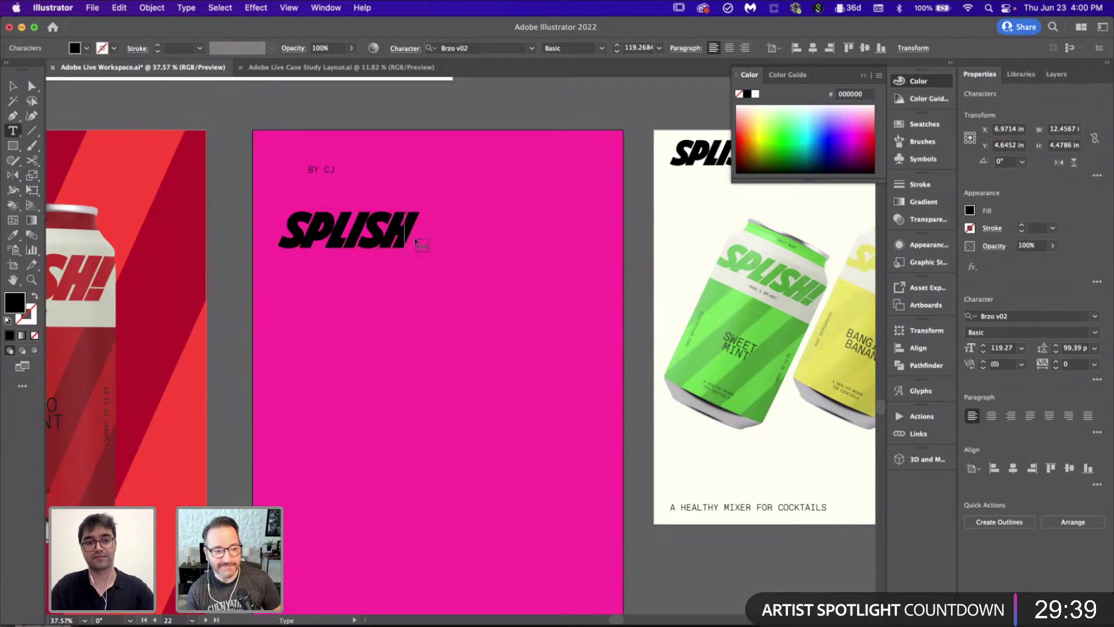
type("!")
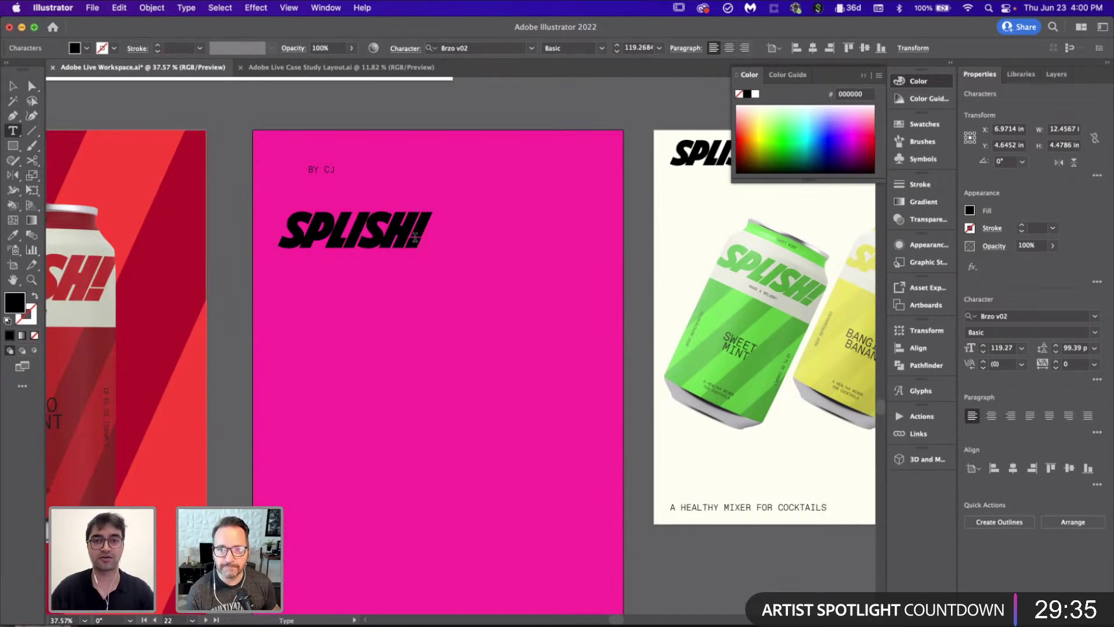
scroll(416, 236, "down", 5)
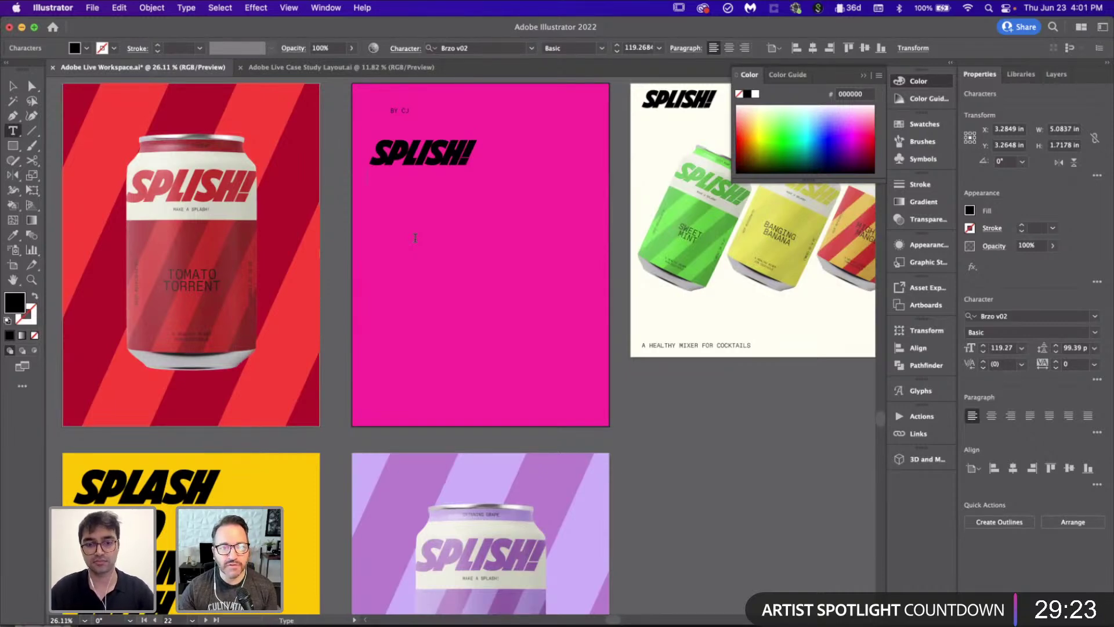
Step: Add GET and SPLASHED as new lines below SPLISH!
key("Return")
type("GET")
key("Return")
type("SPL")
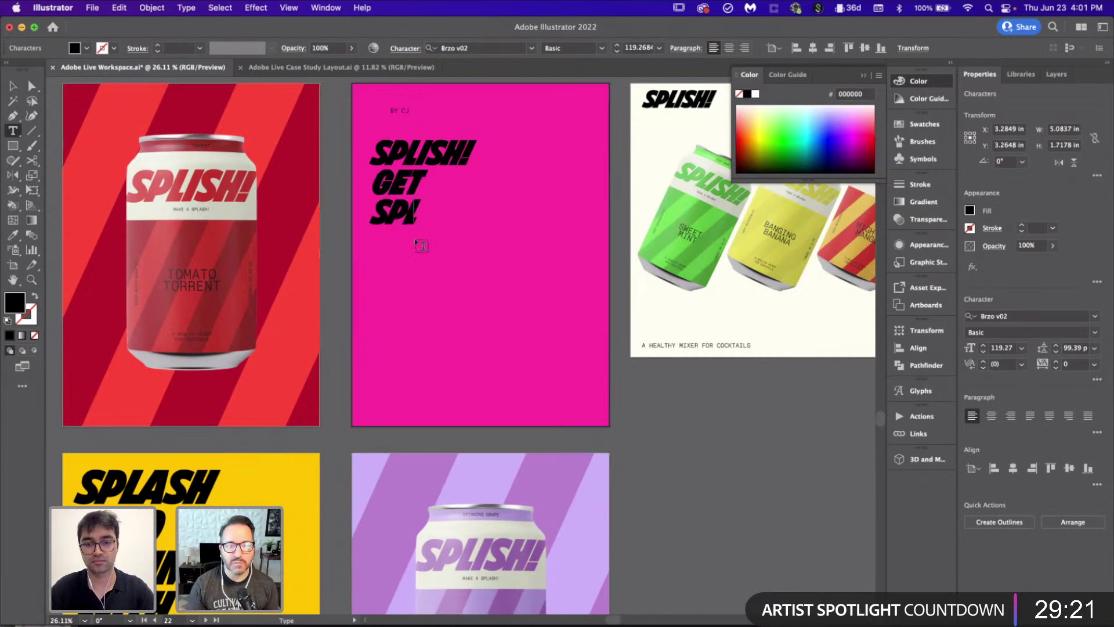
type("ASHED")
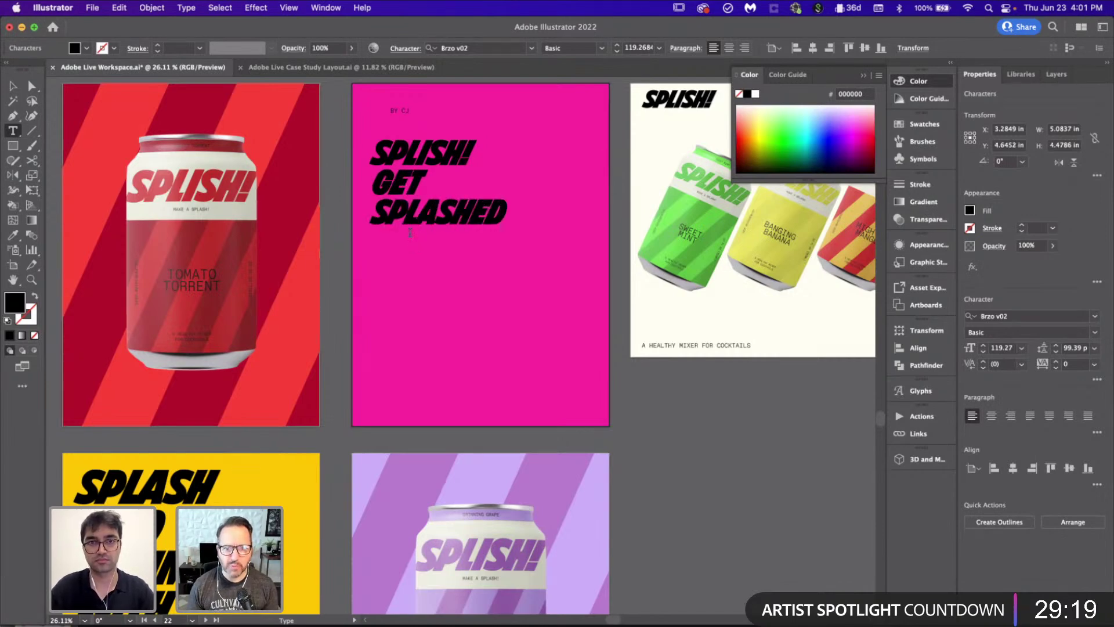
Step: Move the BY CJ byline to the pink poster's bottom-right corner
left_click(14, 87)
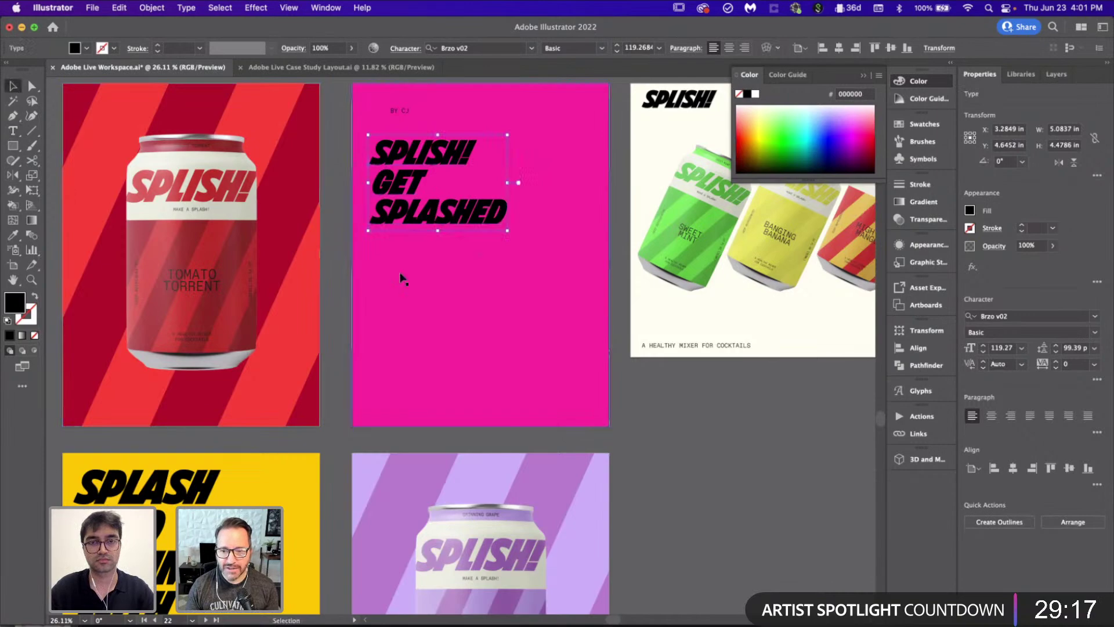
scroll(333, 224, "down", 5)
key("i")
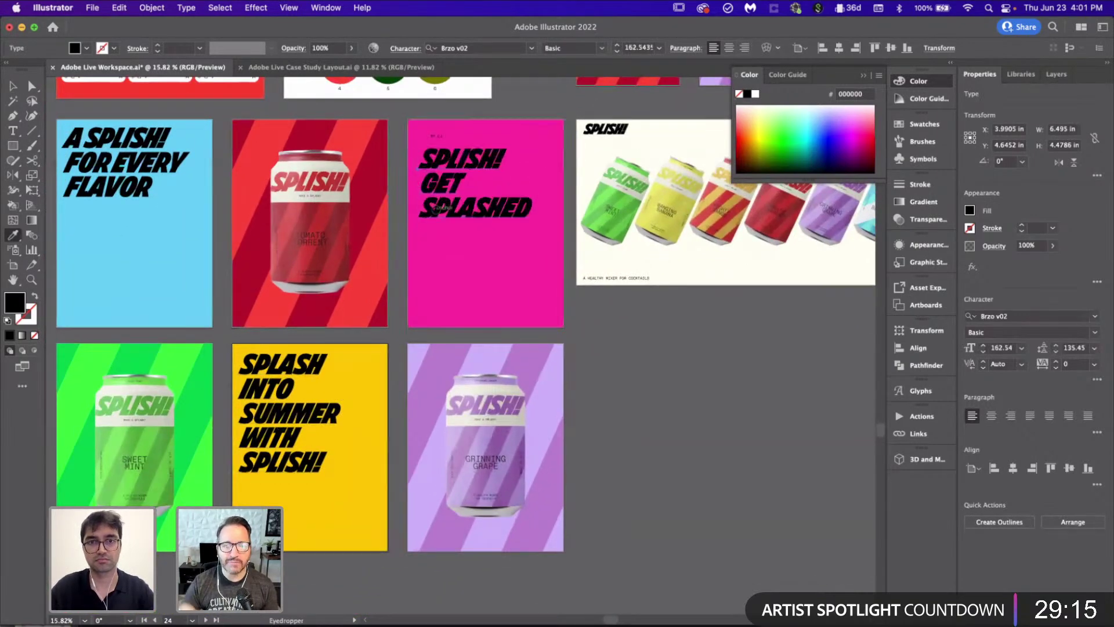
scroll(444, 208, "up", 5)
key("v")
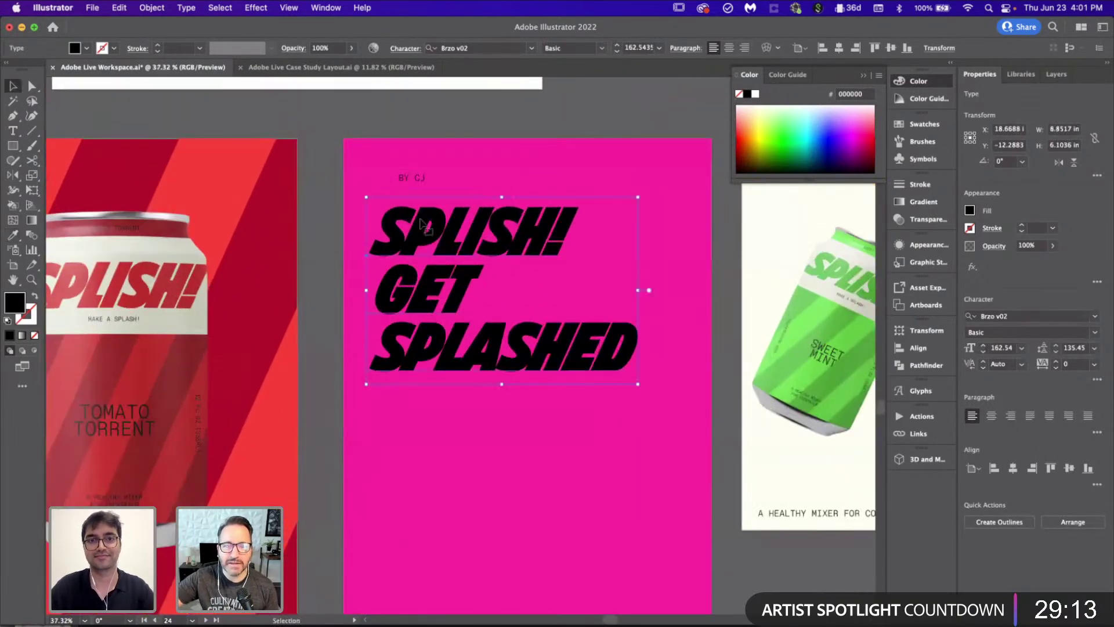
scroll(418, 175, "down", 2)
left_click_drag(419, 175, 592, 477)
left_click(681, 458)
Step: Move SPLISH! GET SPLASHED aside and paste the blue poster's headline onto the pink poster
scroll(684, 455, "down", 3)
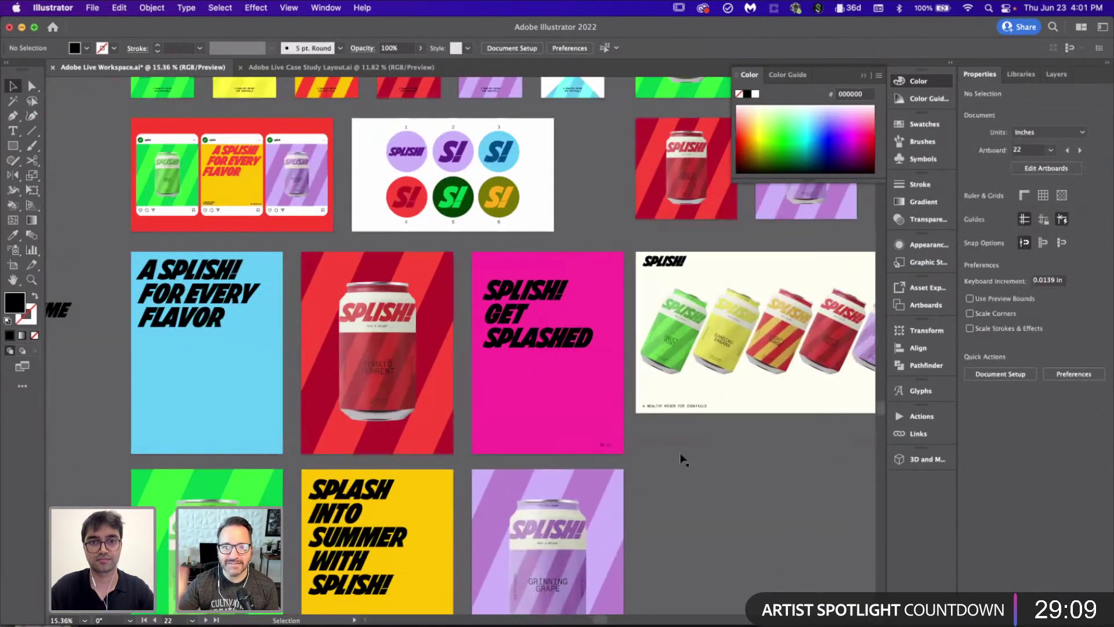
scroll(684, 455, "left", 3)
scroll(323, 294, "right", 3)
scroll(168, 231, "up", 1)
left_click(528, 255)
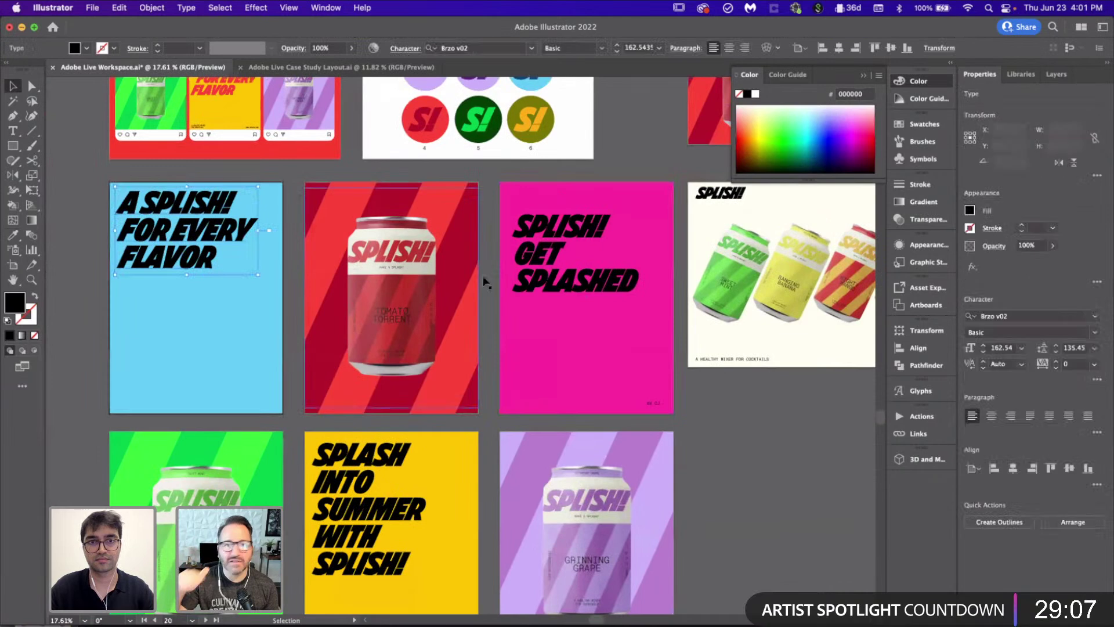
left_click_drag(528, 256, 548, 343)
left_click(226, 224)
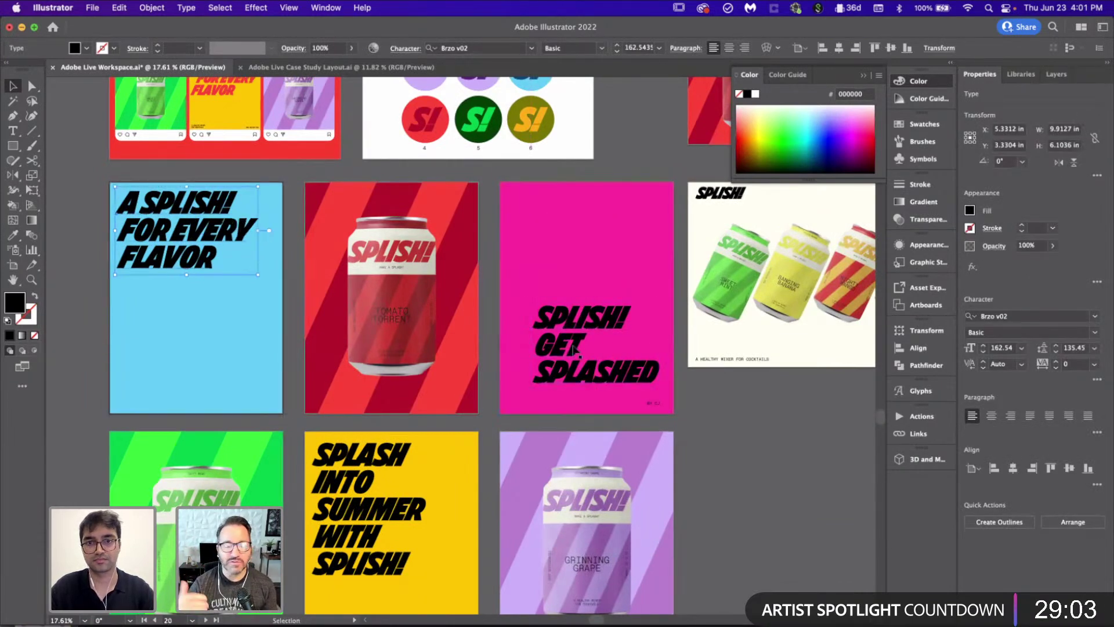
left_click_drag(580, 351, 775, 453)
left_click(568, 306)
scroll(569, 306, "right", 1)
type("A SPLISH! FOR EVERY FLAVOR")
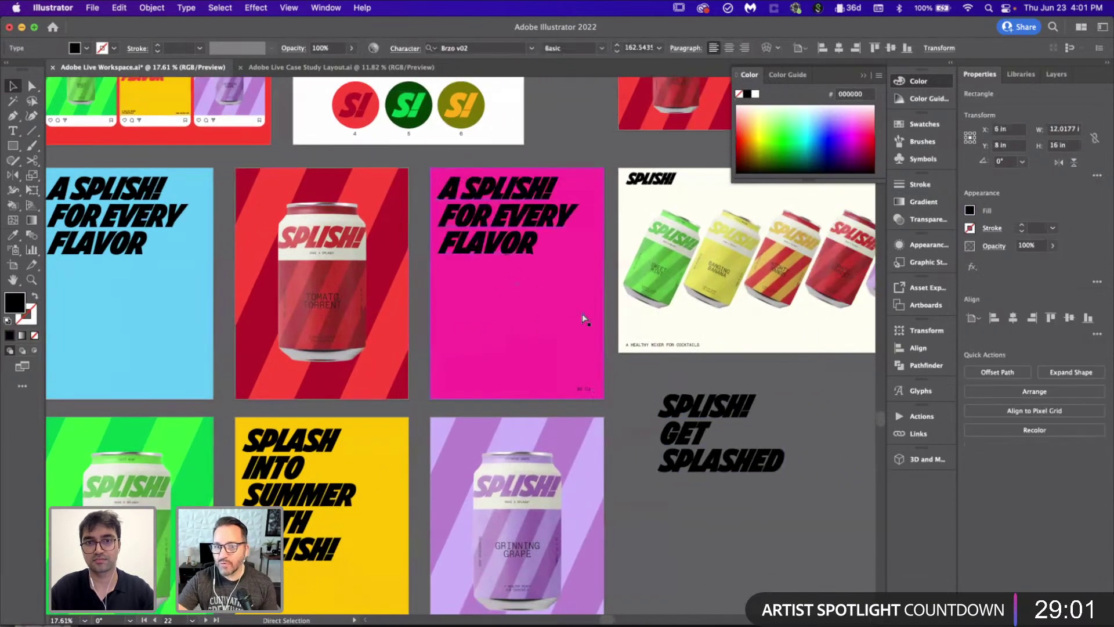
Step: Replace the pasted headline's text with SPLISH! GET SPLASHED
key("t")
left_click_drag(780, 455, 641, 380)
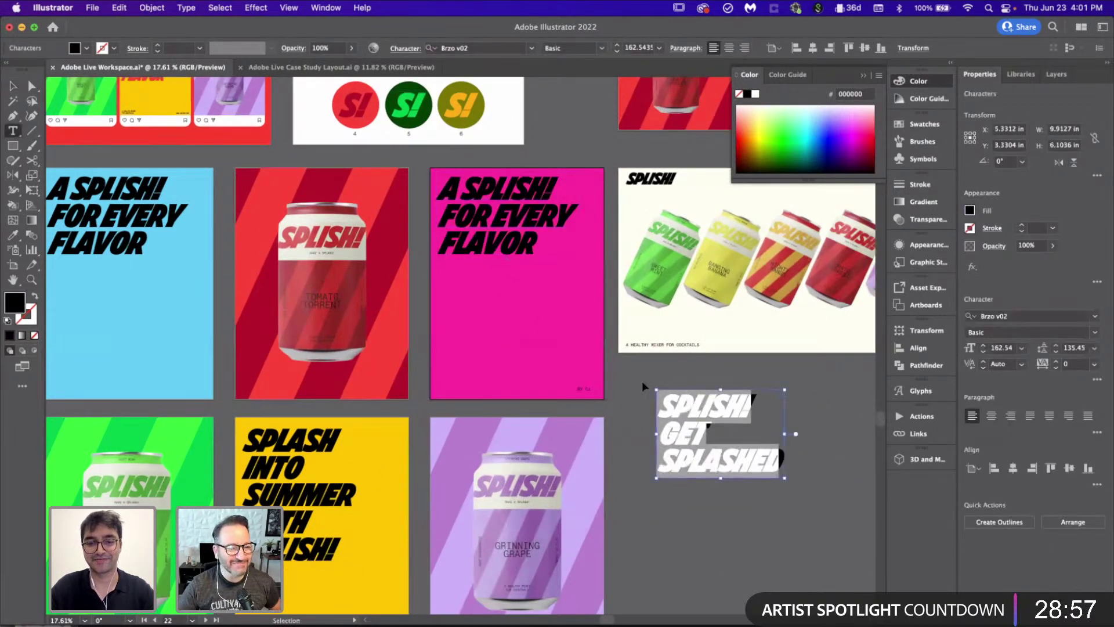
key("super+x")
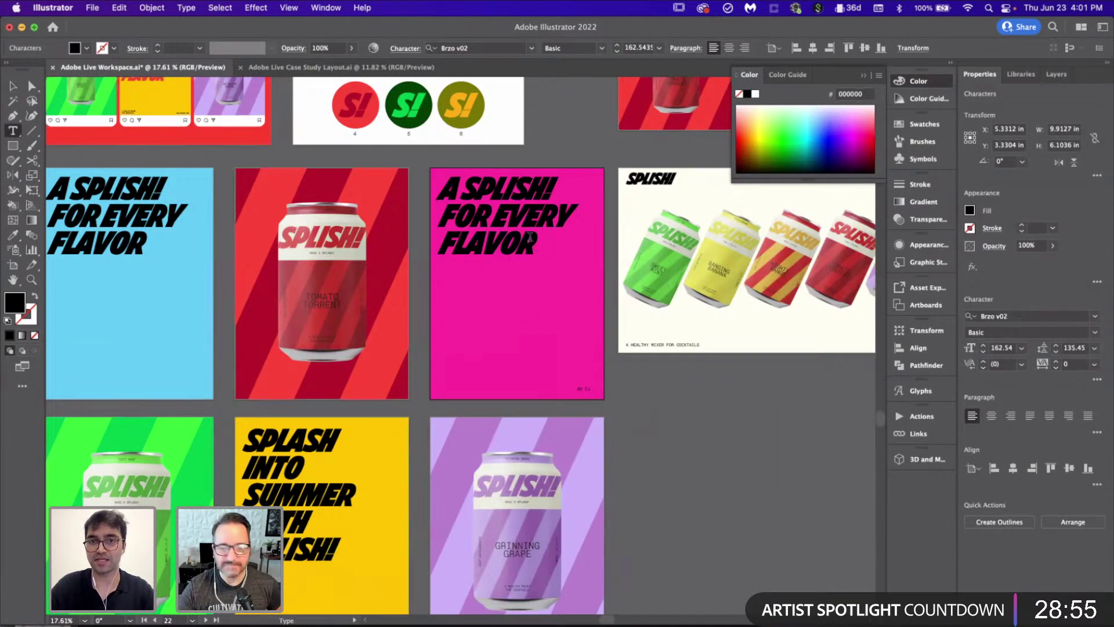
left_click_drag(529, 238, 430, 185)
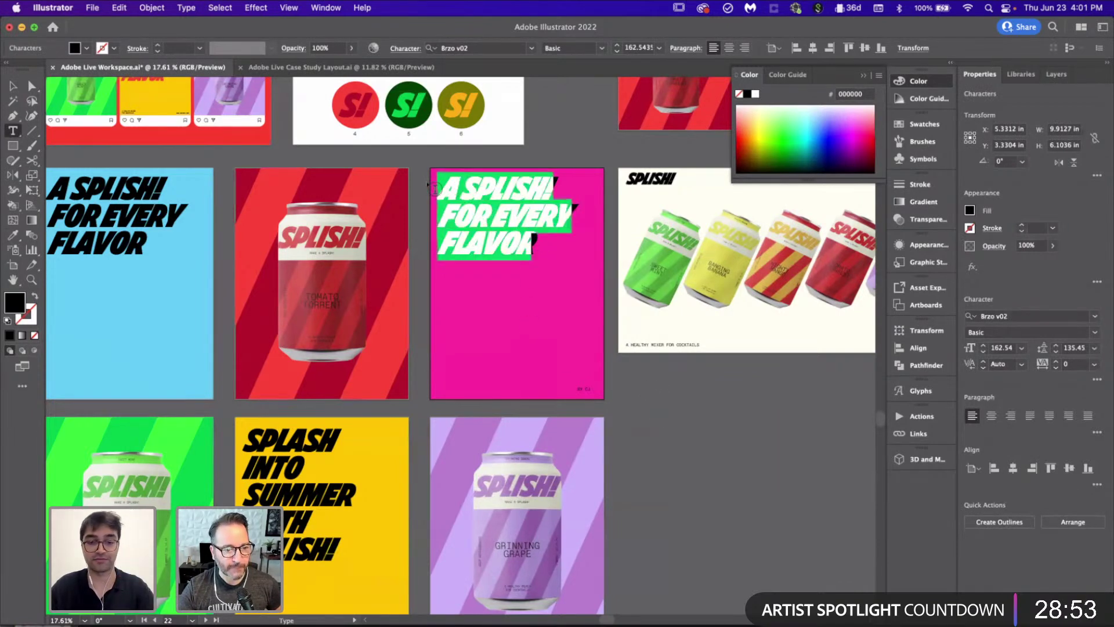
key("super+v")
left_click(13, 85)
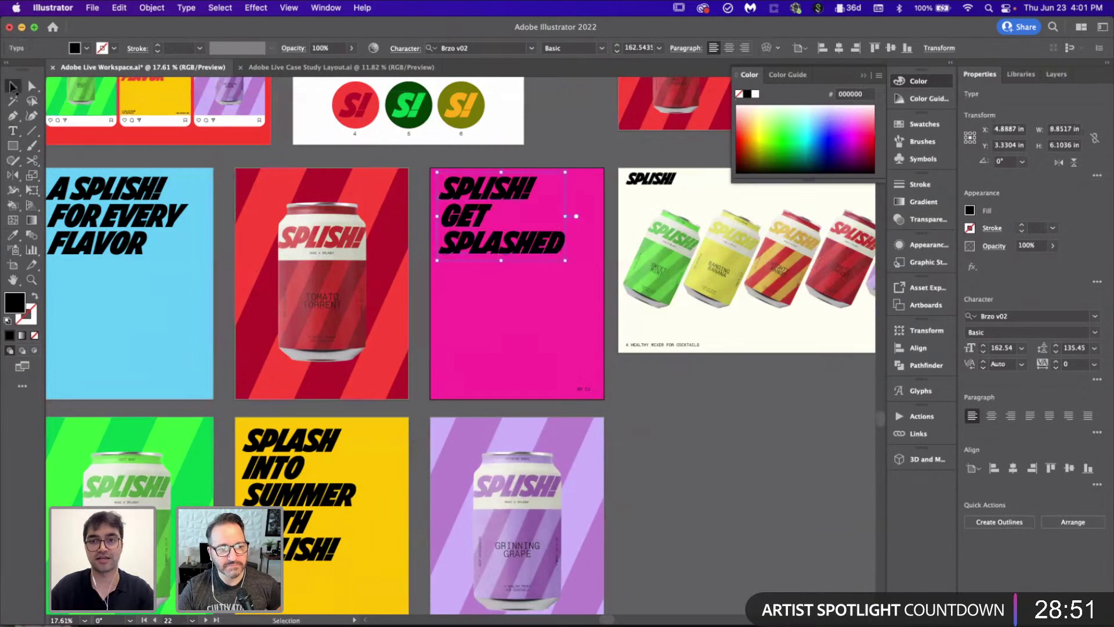
left_click(674, 467)
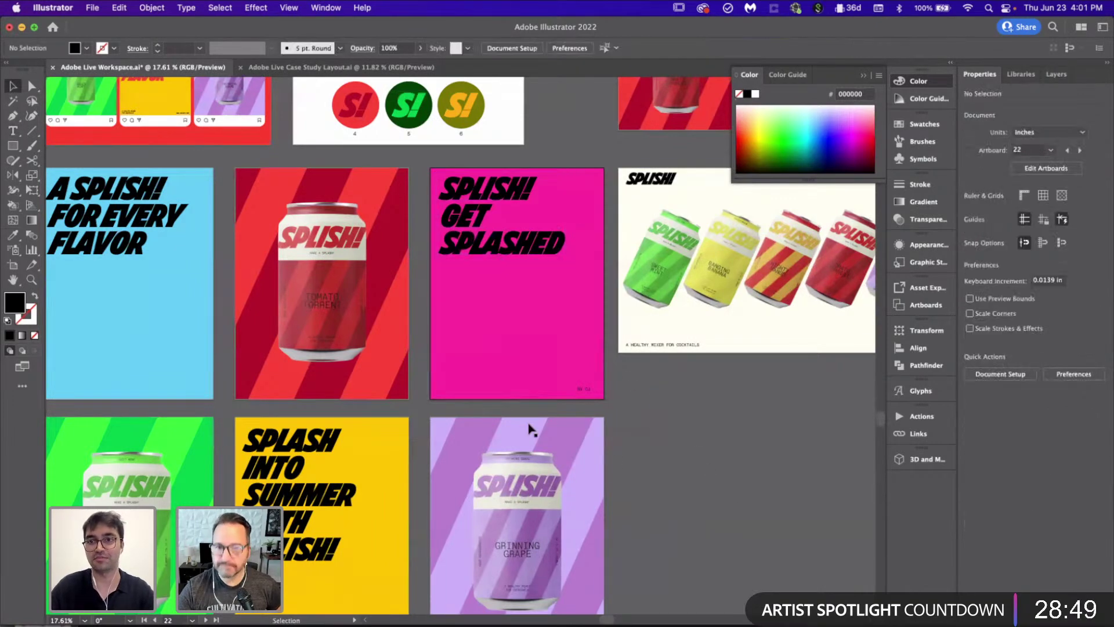
scroll(527, 427, "down", 5)
scroll(529, 429, "up", 2)
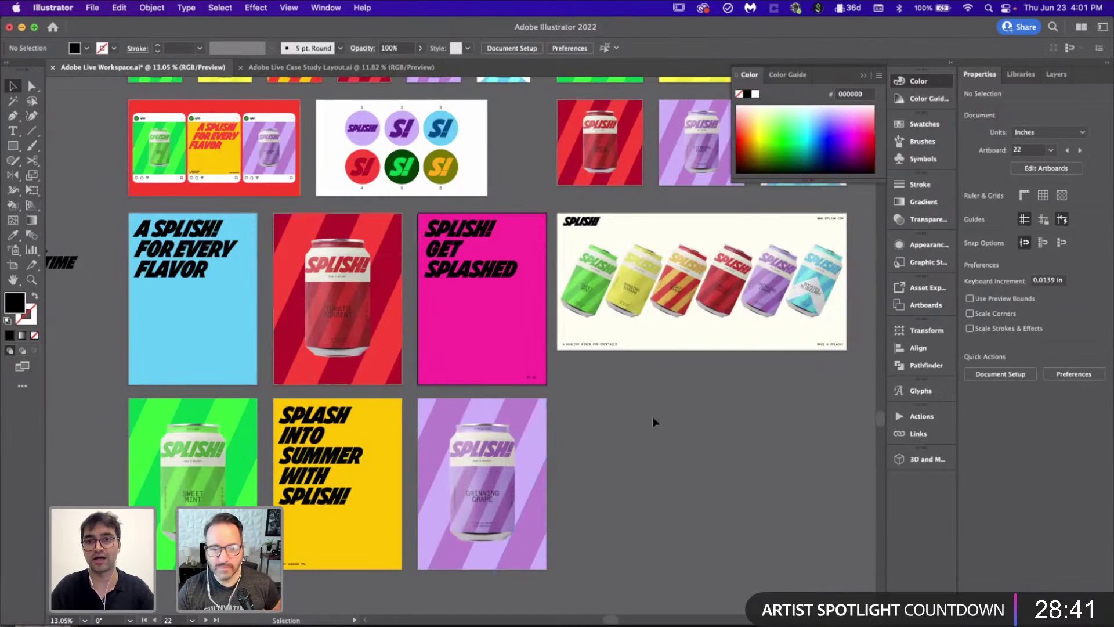
scroll(654, 422, "down", 3)
scroll(654, 422, "left", 3)
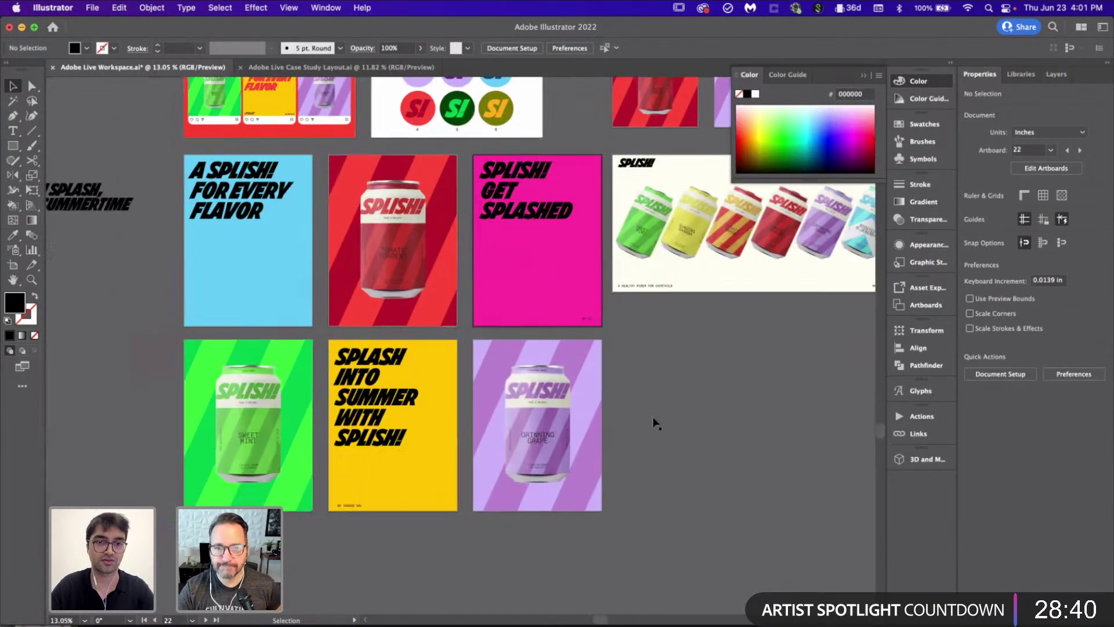
Step: Turn the yellow poster's headline orange
left_click(399, 405)
scroll(399, 405, "down", 3)
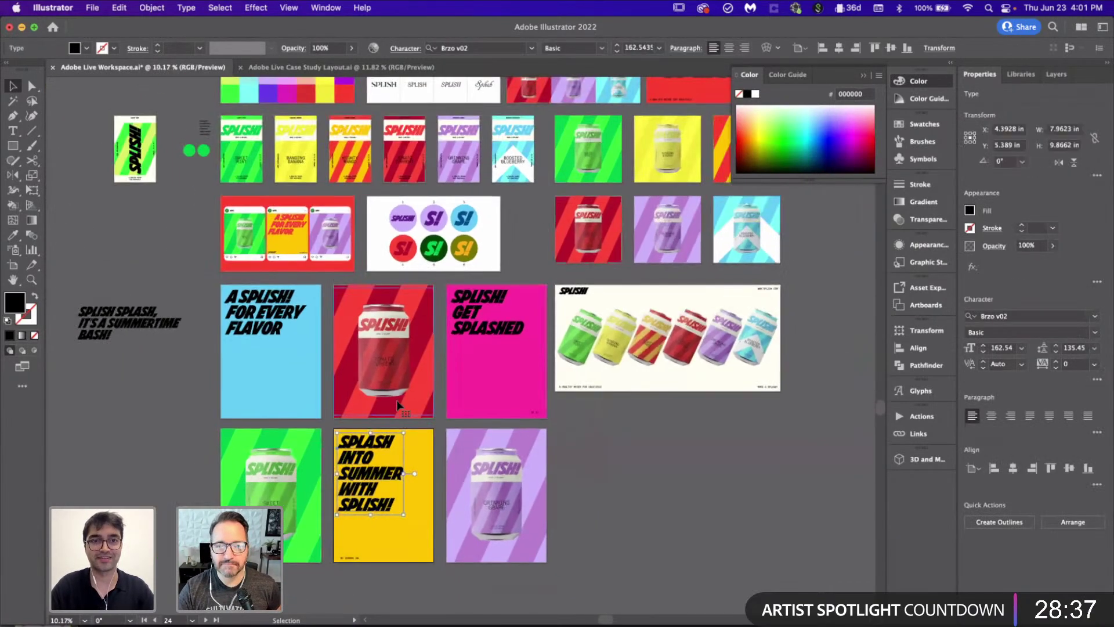
scroll(370, 251, "up", 2)
scroll(370, 251, "down", 2)
scroll(369, 251, "up", 2)
key("i")
left_click(351, 98)
scroll(371, 290, "down", 3)
key("v")
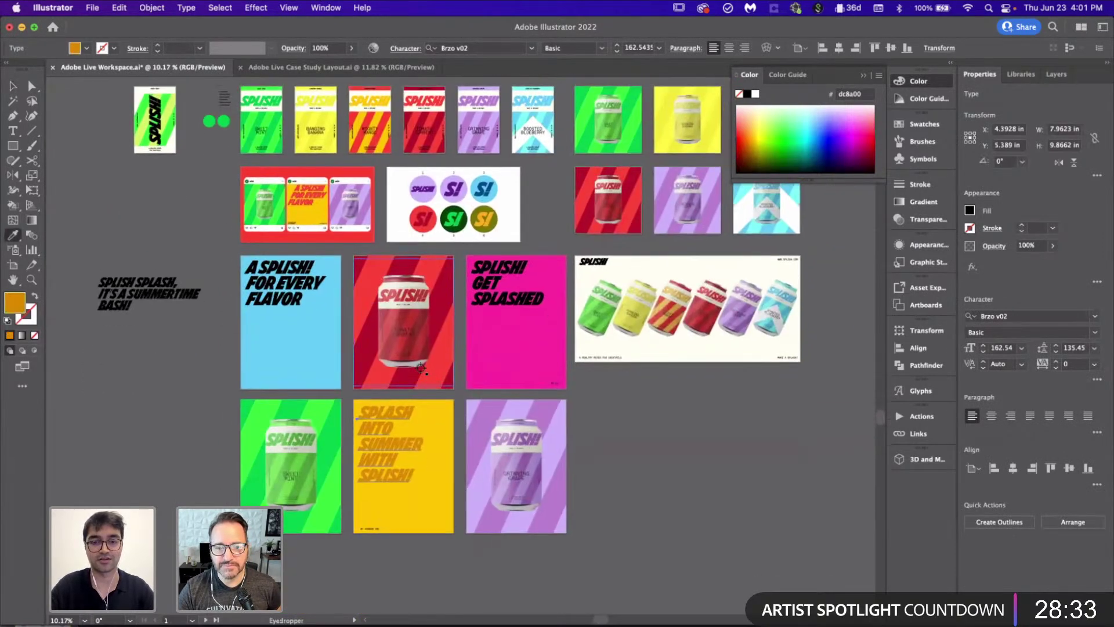
scroll(372, 291, "up", 2)
Step: Make the magenta poster's GET SPLASHED headline dark magenta
left_click(513, 373)
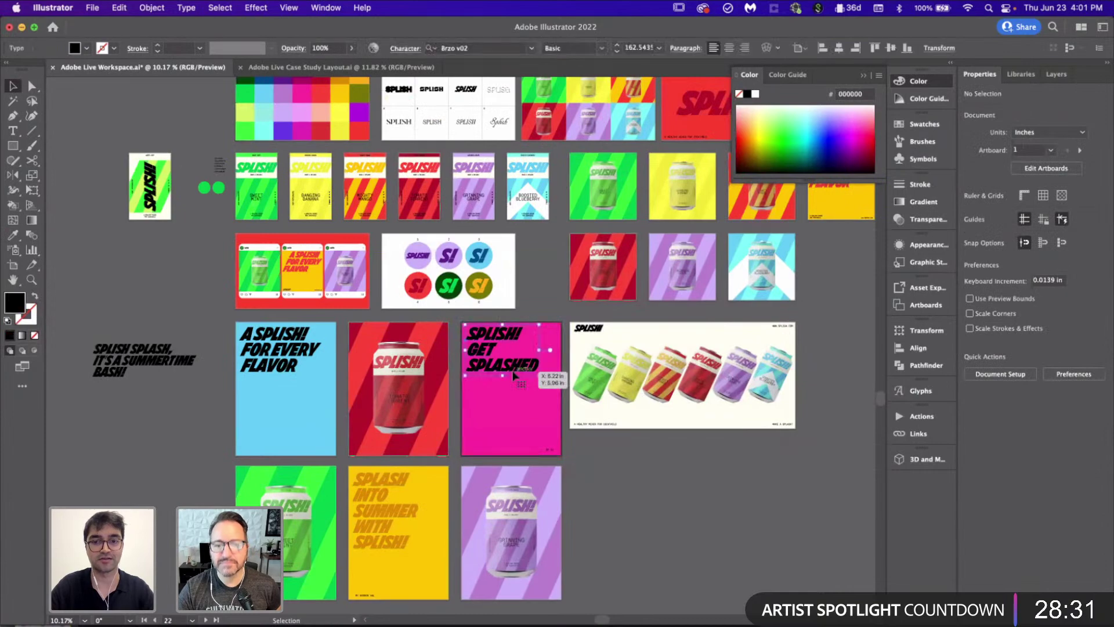
scroll(514, 375, "up", 1)
key("i")
left_click(309, 108)
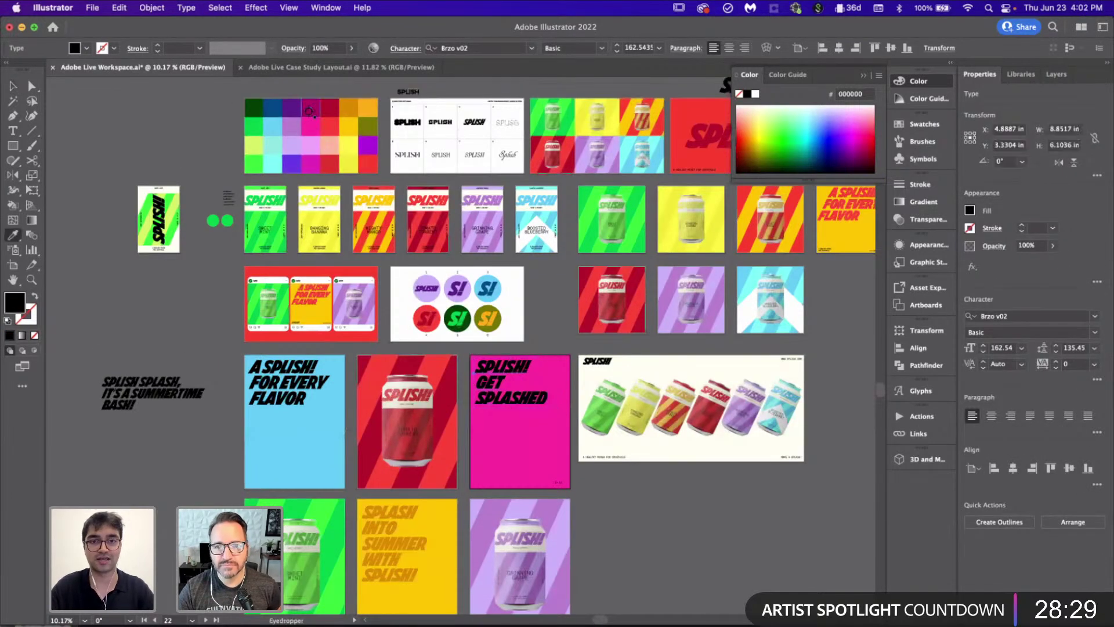
key("v")
left_click(650, 506)
scroll(650, 507, "down", 2)
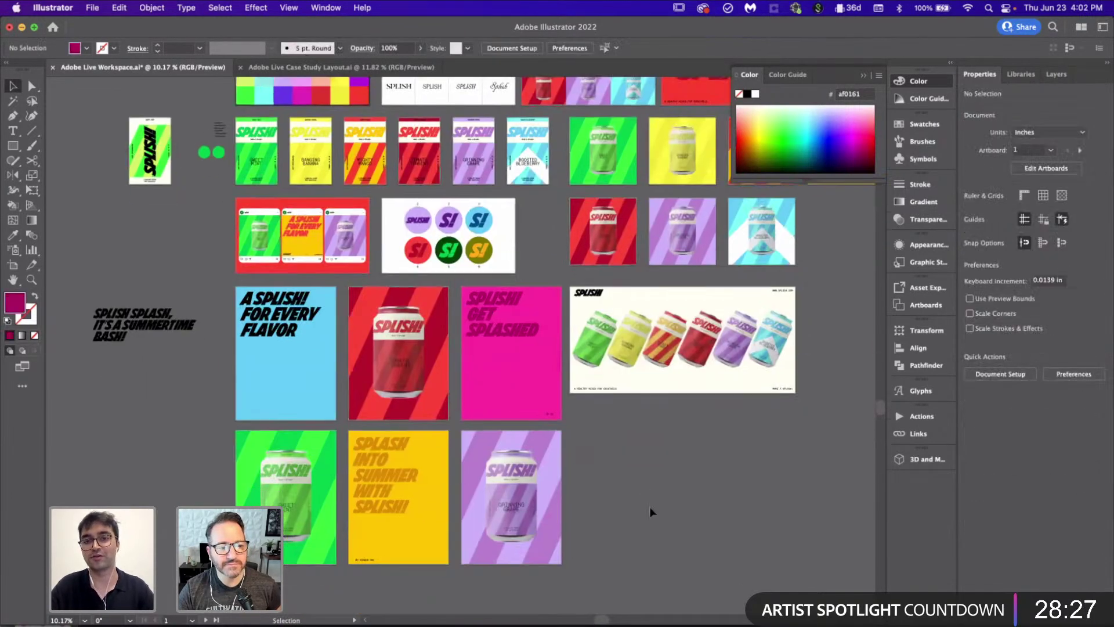
Step: Make the A SPLISH! FOR EVERY FLAVOR headline dark blue
left_click(265, 314)
scroll(264, 314, "up", 1)
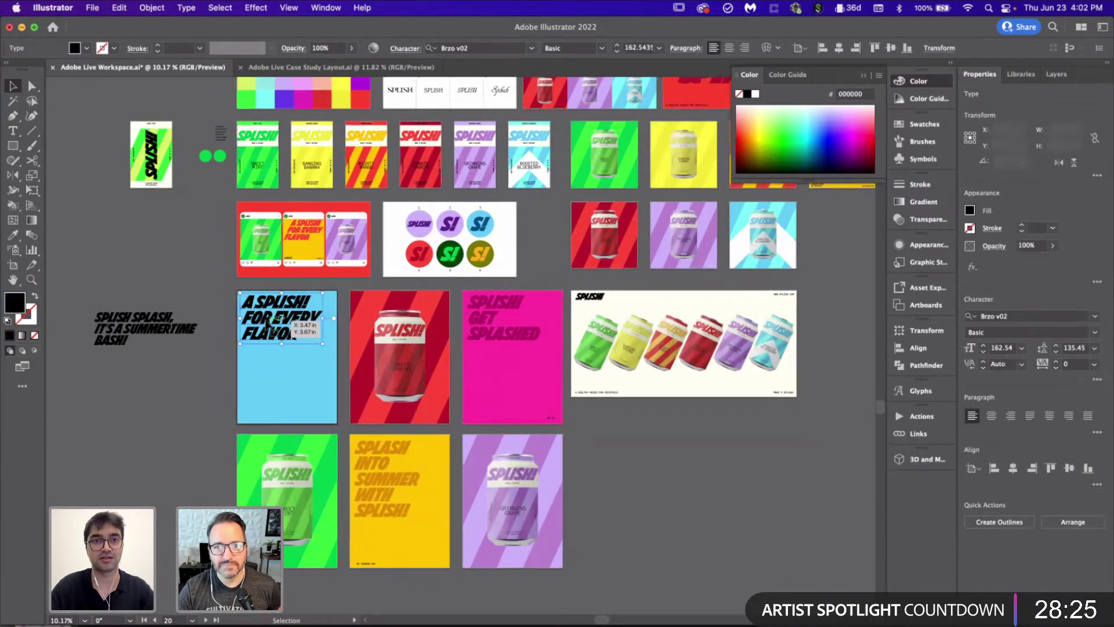
scroll(264, 322, "up", 2)
key("i")
left_click(258, 109)
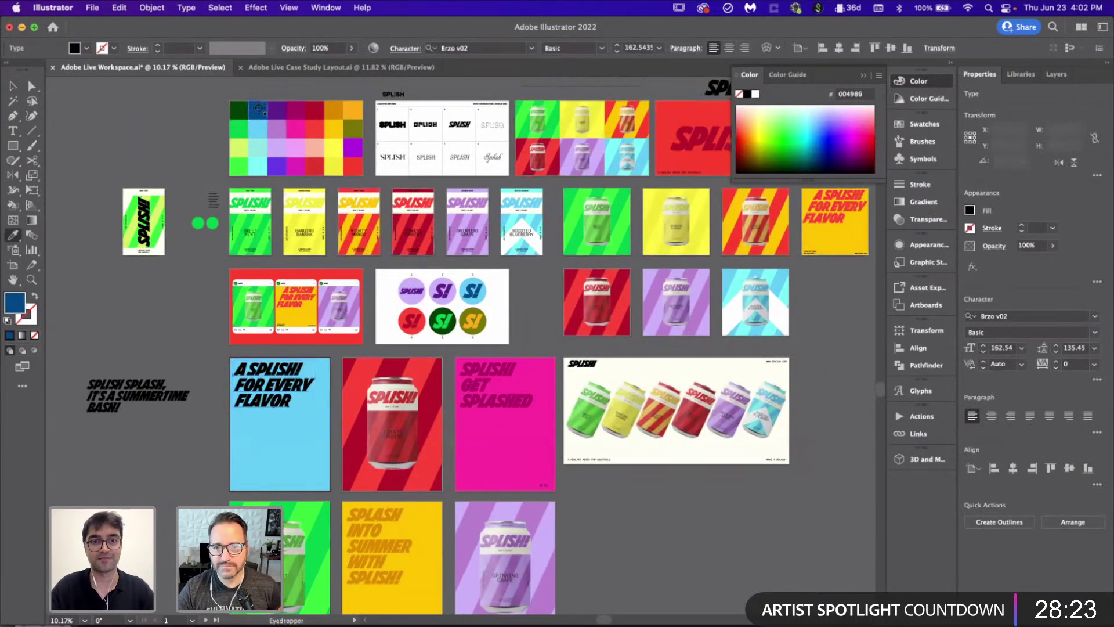
scroll(649, 516, "down", 3)
key("v")
left_click(650, 520)
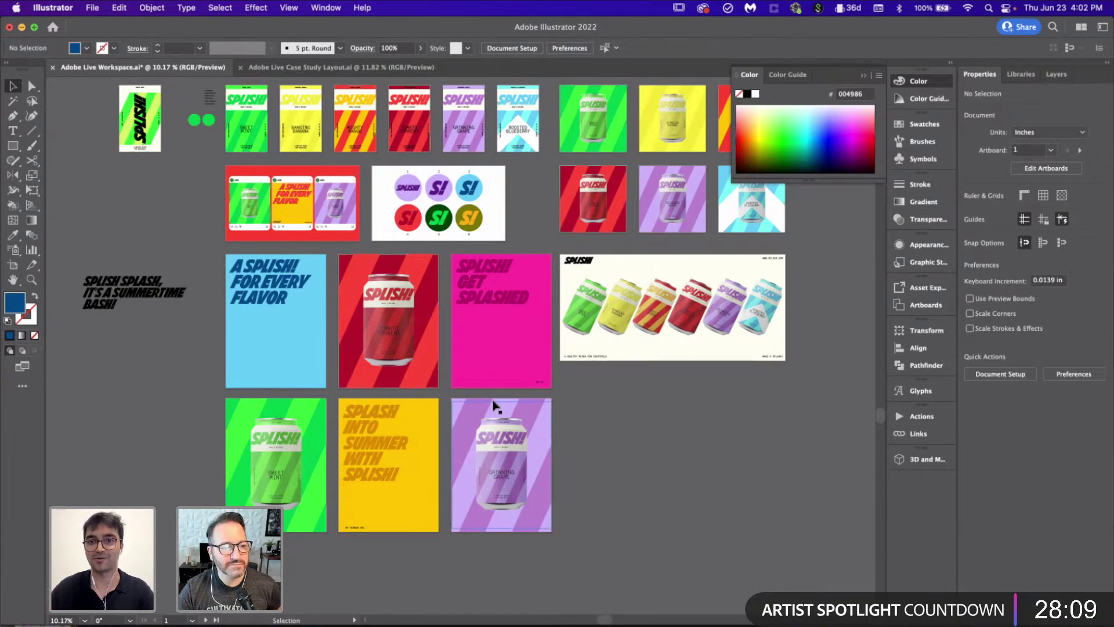
scroll(496, 406, "up", 3)
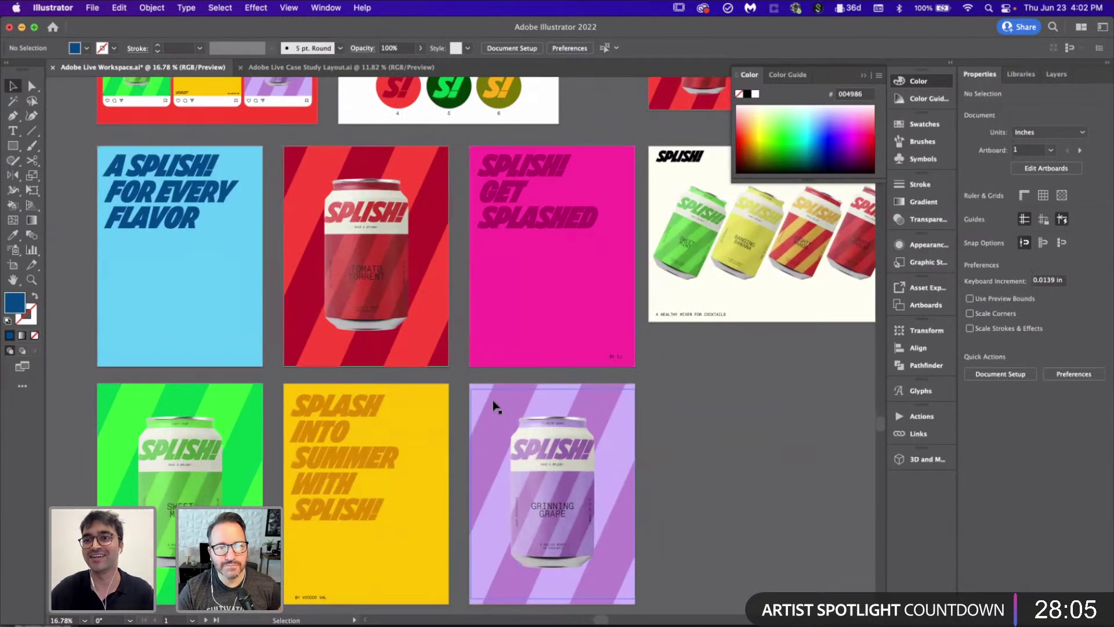
Step: Drag the SPLISH SPLASH tagline upward on the pasteboard, then zoom in on the pink poster's credit
scroll(496, 406, "down", 3)
scroll(497, 406, "up", 3)
scroll(496, 406, "right", 2)
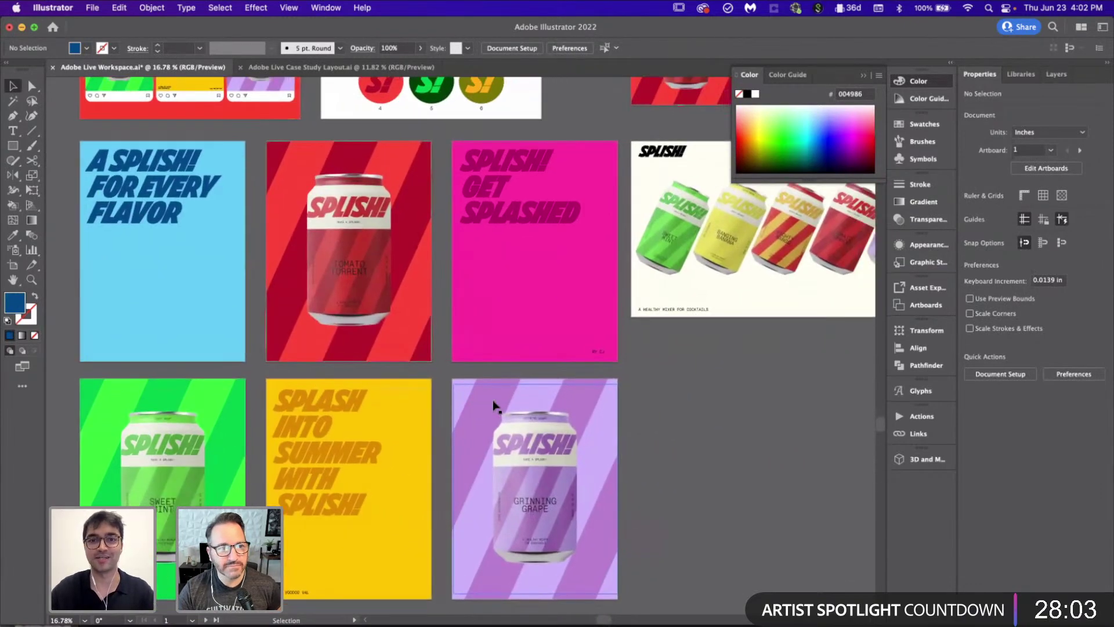
scroll(660, 452, "down", 3)
scroll(660, 452, "down", 1)
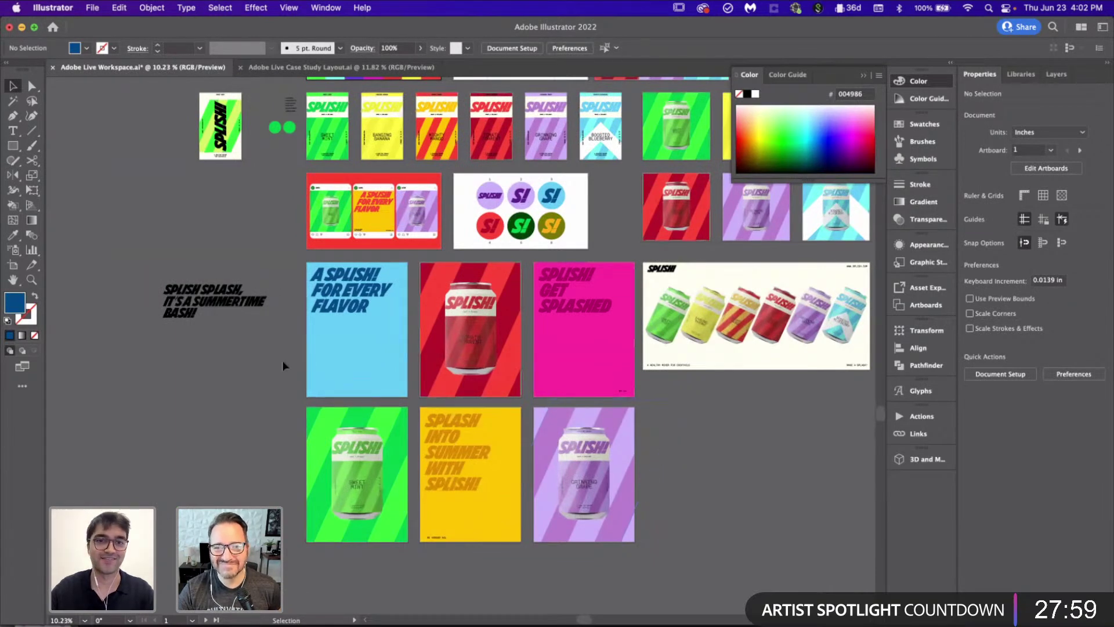
scroll(283, 366, "left", 2)
left_click(273, 293)
left_click_drag(273, 293, 263, 205)
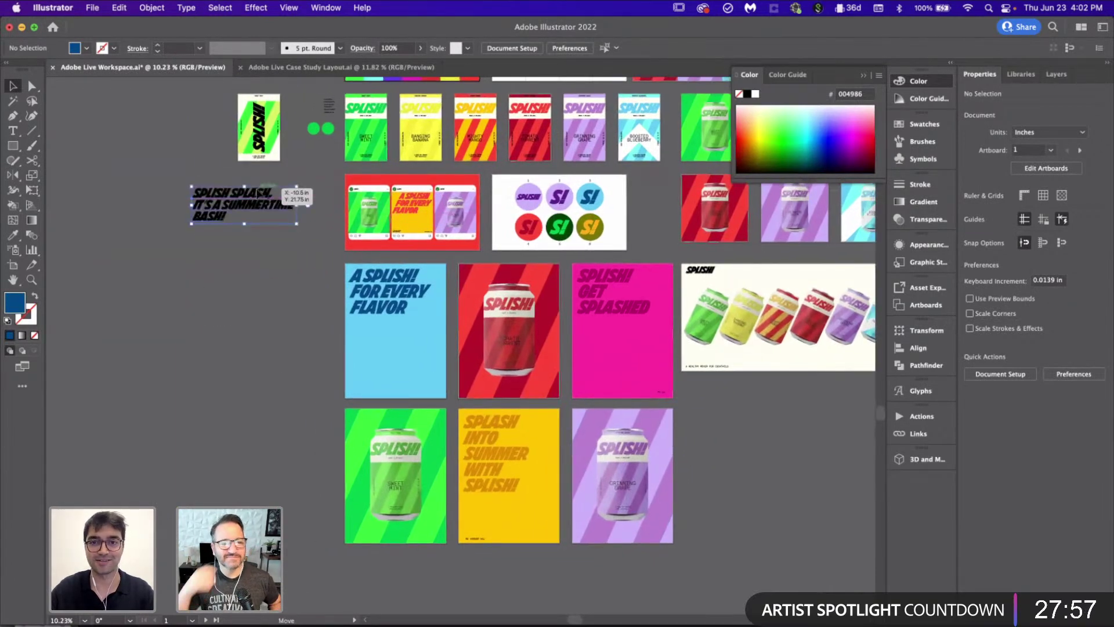
left_click(291, 366)
scroll(505, 452, "right", 5)
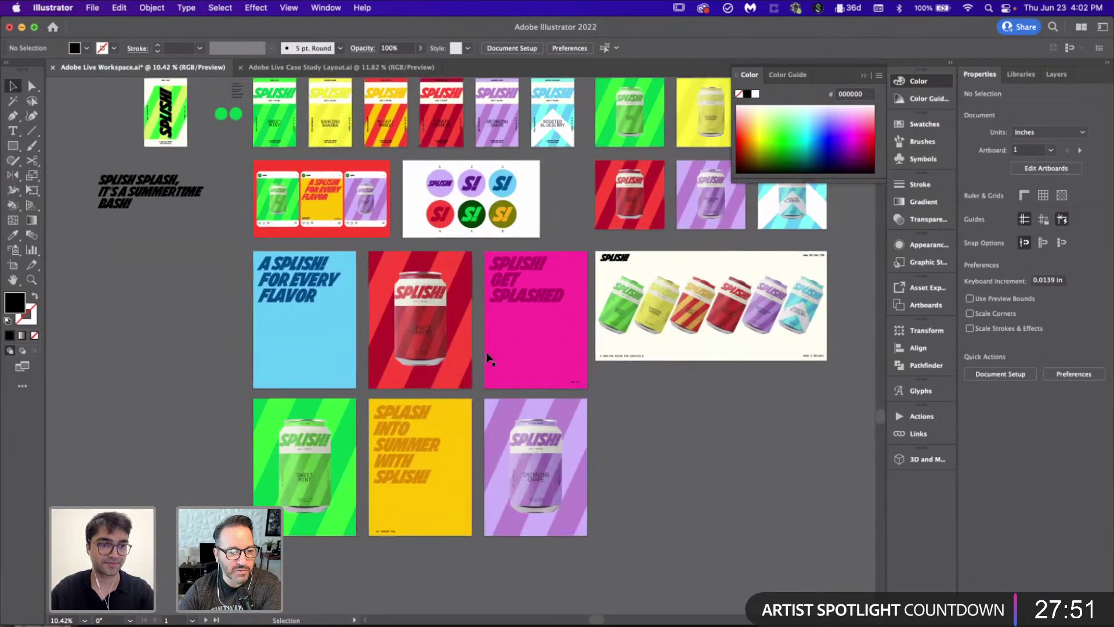
scroll(617, 340, "up", 5)
scroll(617, 339, "up", 10)
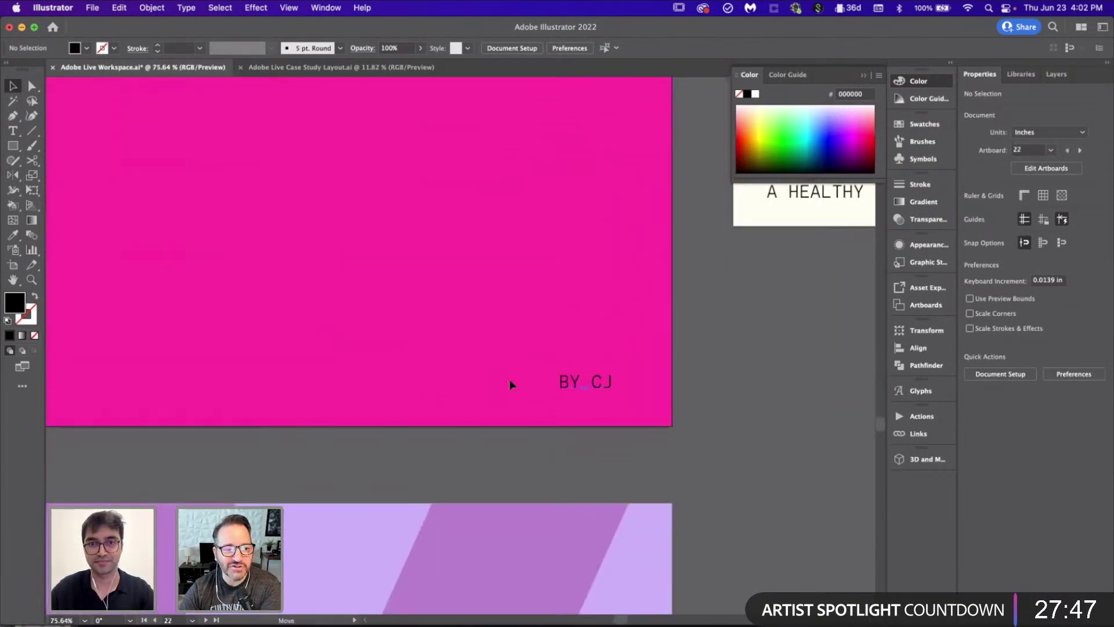
Step: Nudge the magenta poster's credit text up and left, then replace its initials with the designer's full name
left_click_drag(608, 383, 517, 371)
double_click(517, 369)
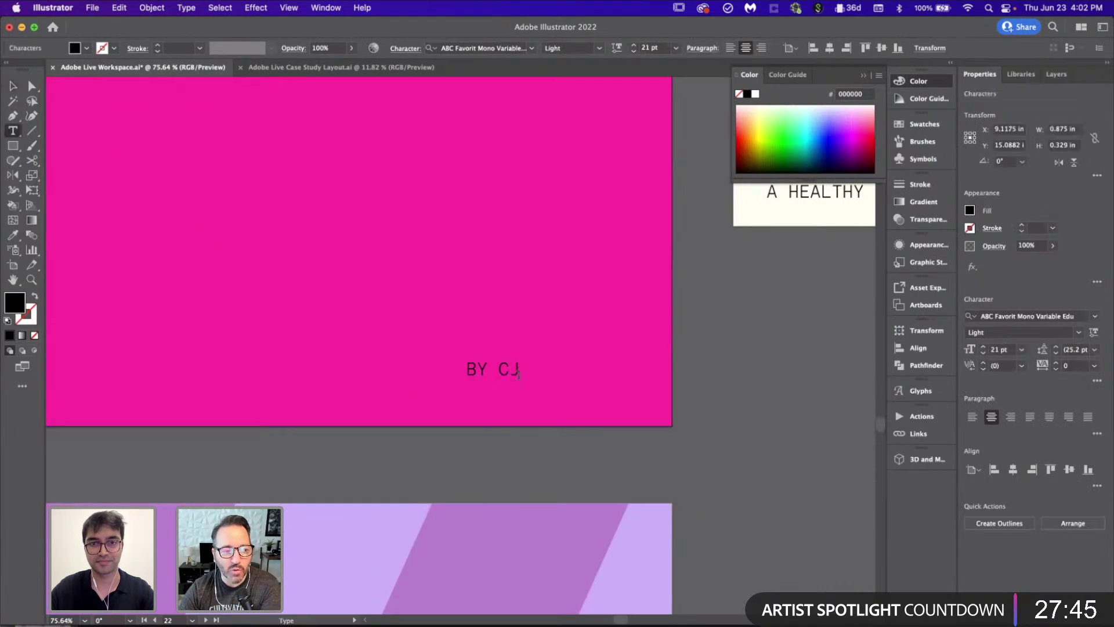
key("BackSpace")
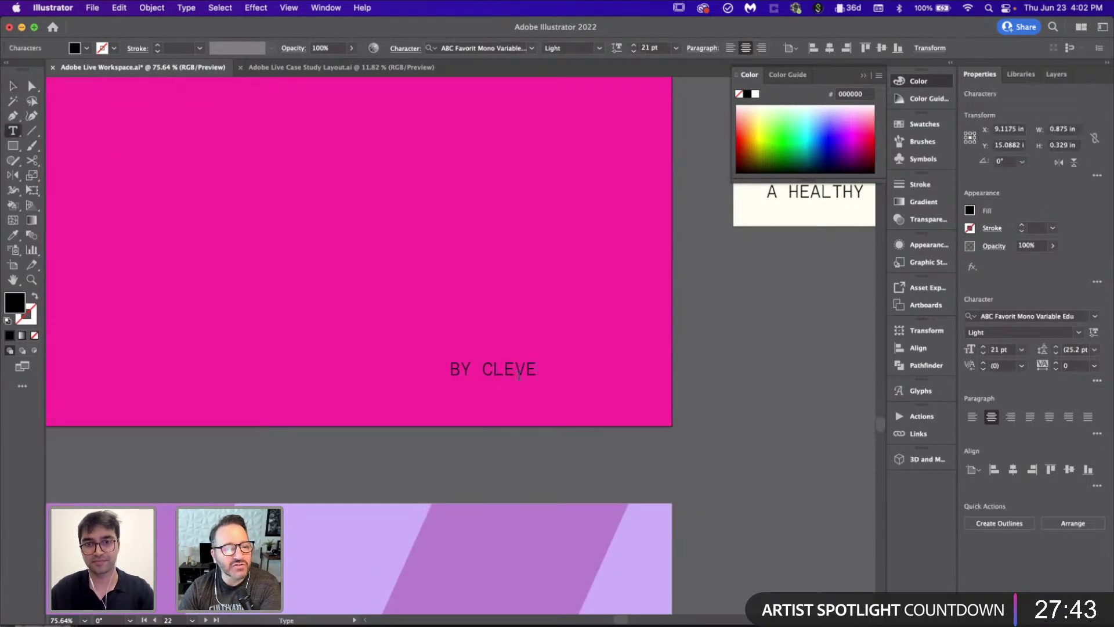
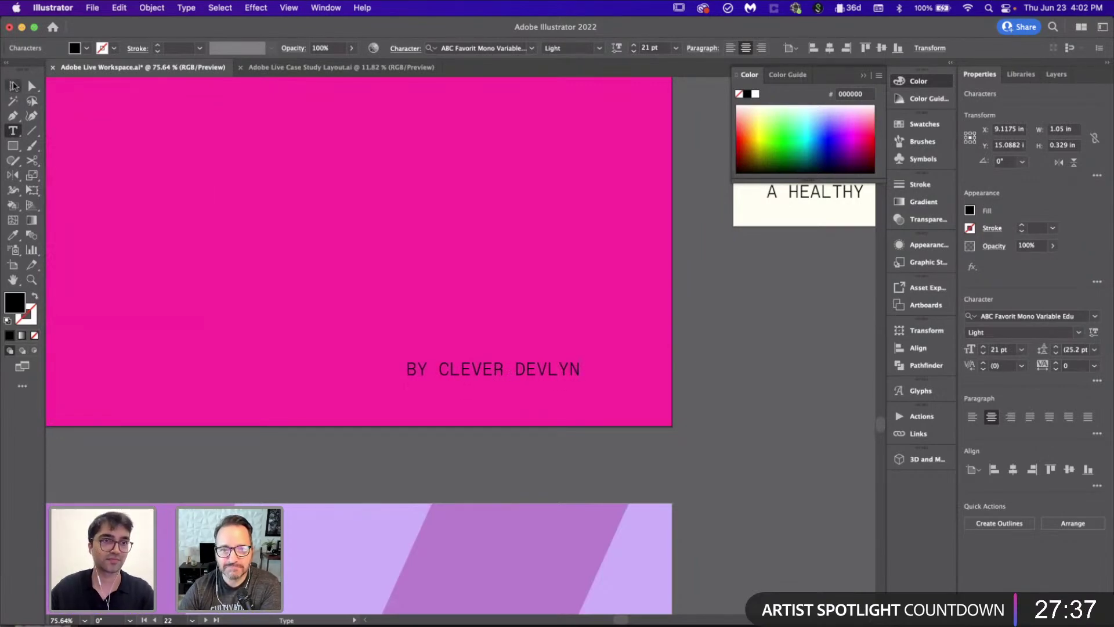
left_click(13, 85)
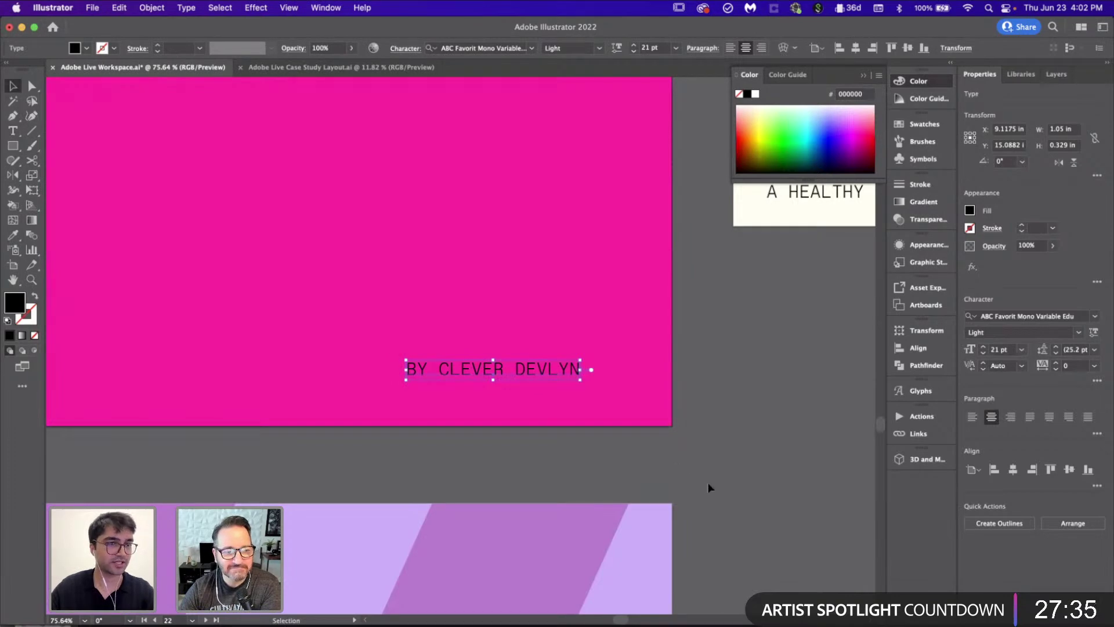
left_click(846, 422)
scroll(846, 422, "down", 5)
scroll(847, 427, "down", 3)
scroll(847, 427, "right", 2)
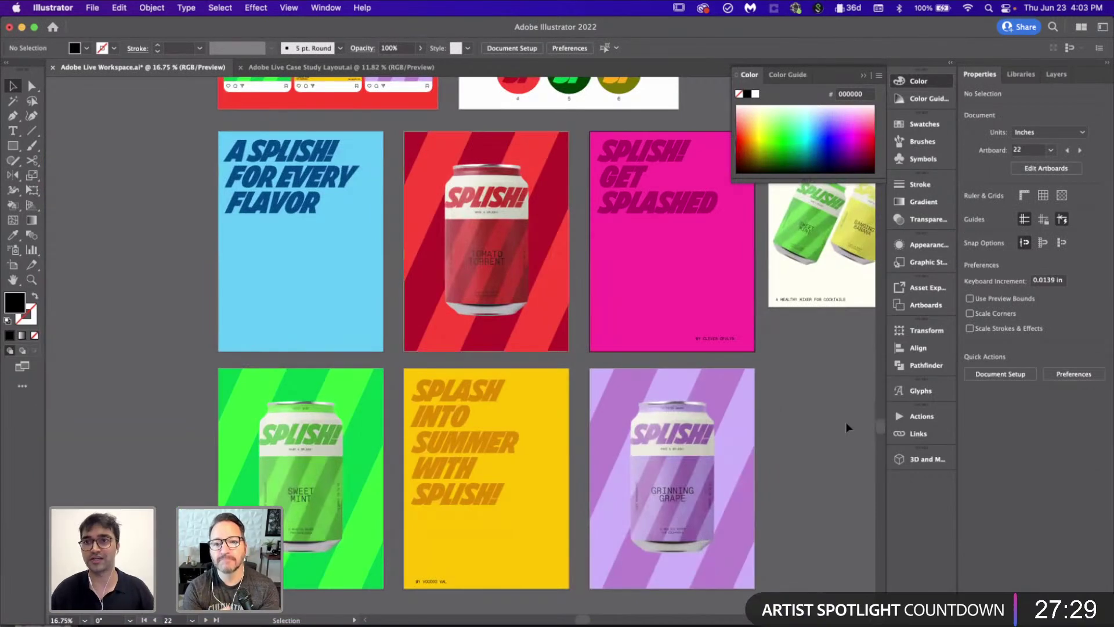
Step: Zoom in on the pink artboard and drag the credit line down and right into its bottom-right corner
scroll(515, 385, "down", 2)
scroll(514, 385, "right", 3)
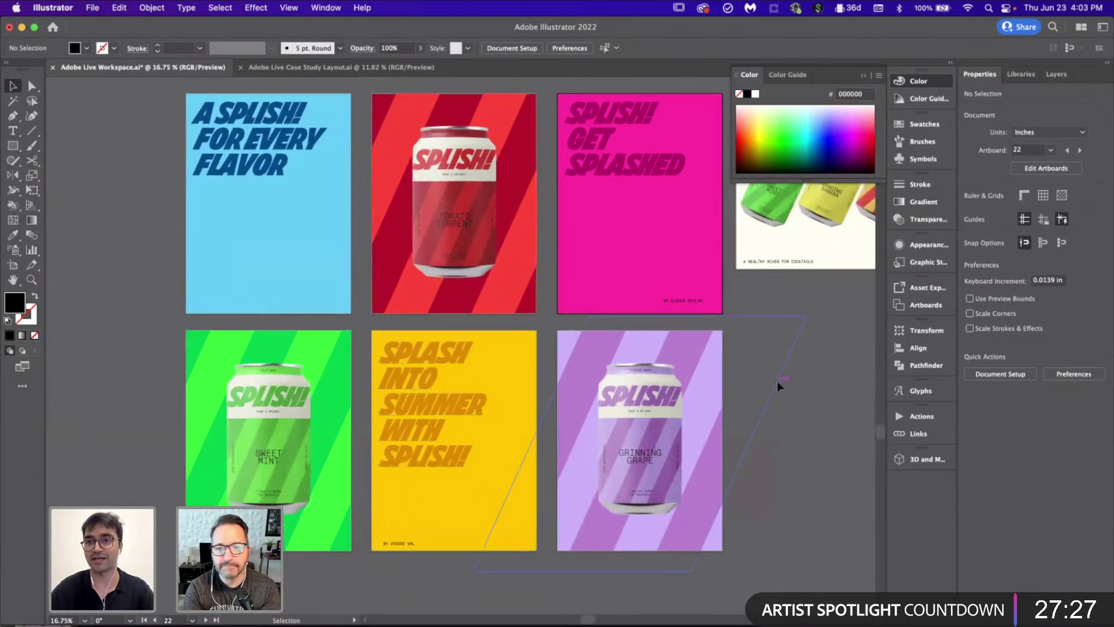
scroll(777, 384, "right", 1)
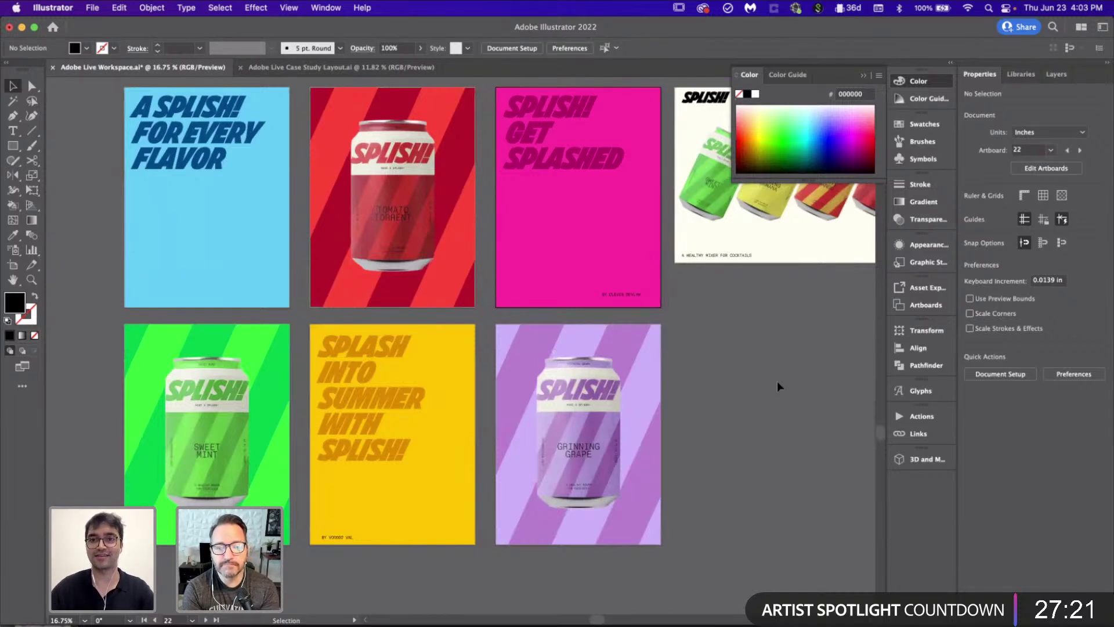
scroll(777, 380, "up", 2)
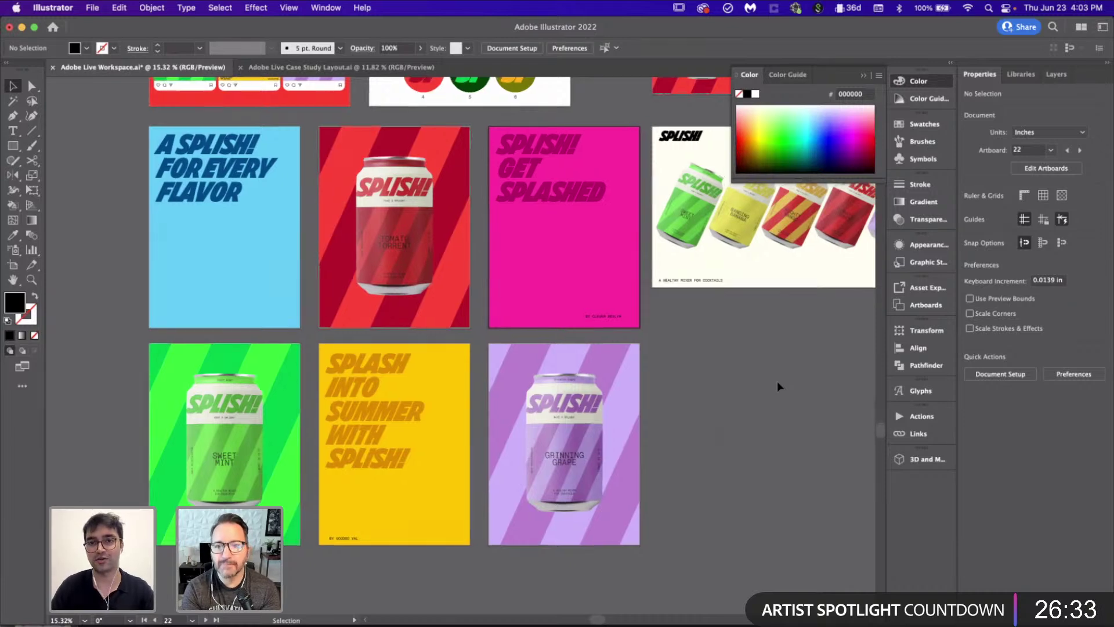
scroll(777, 381, "right", 2)
scroll(778, 381, "up", 1)
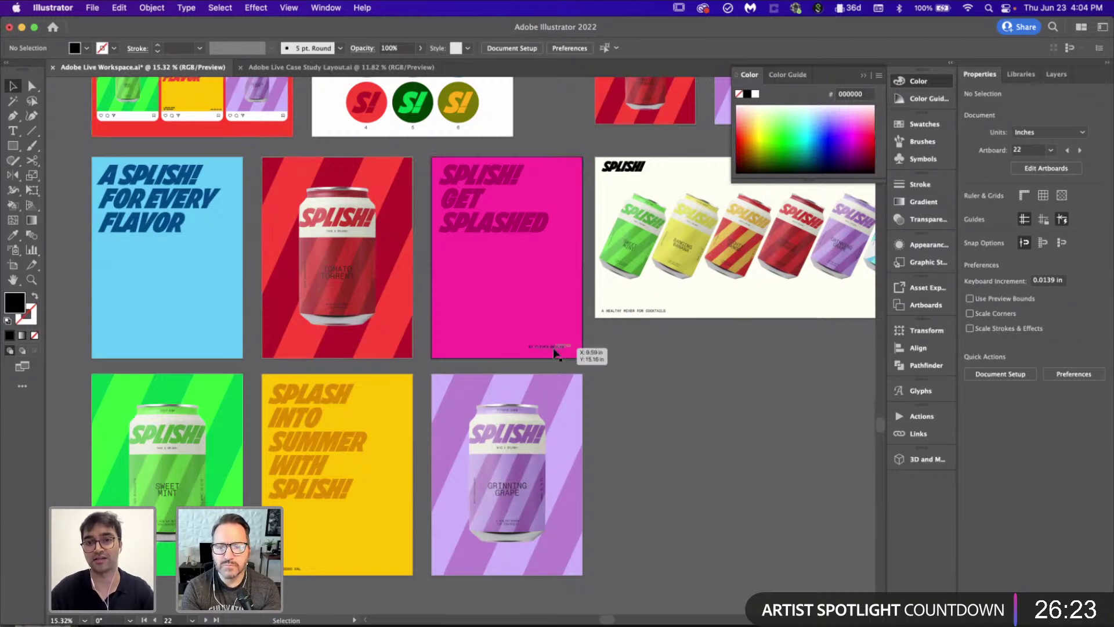
scroll(553, 347, "up", 4)
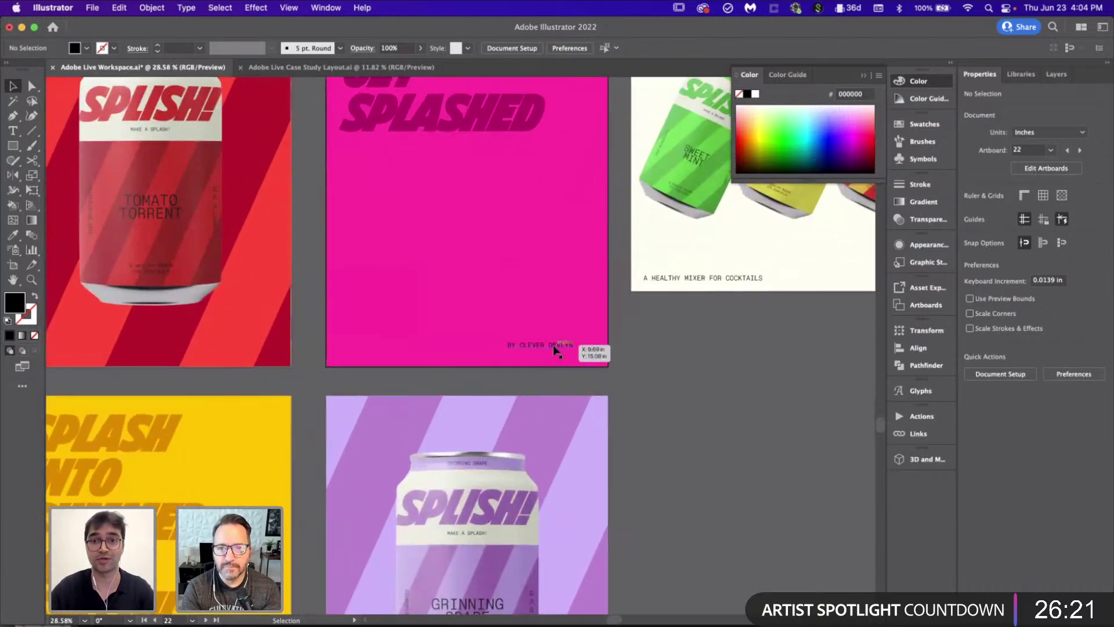
left_click(553, 345)
left_click(705, 371)
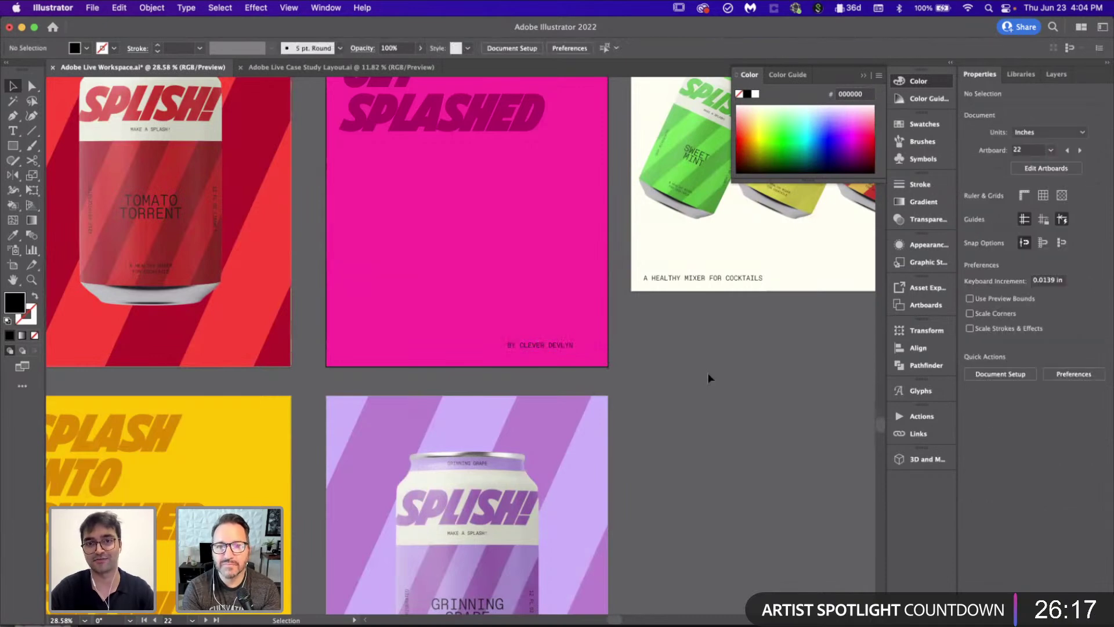
scroll(707, 374, "up", 3)
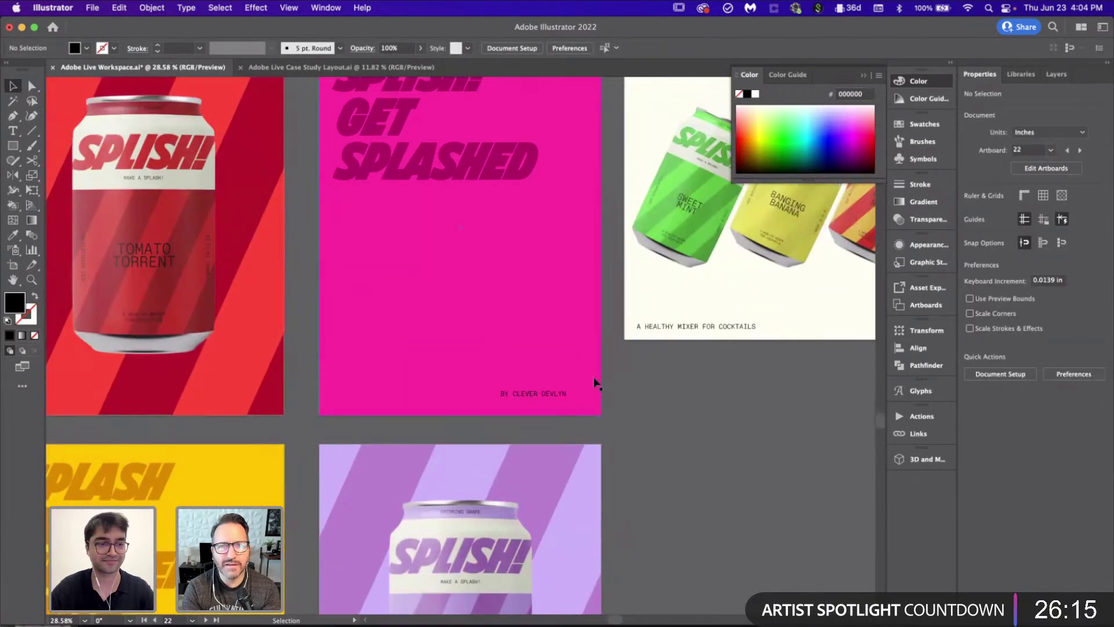
scroll(594, 383, "up", 5)
left_click_drag(545, 388, 615, 407)
Step: Copy the credit line to the pink poster's bottom-left corner
left_click(746, 396)
left_click(615, 411)
left_click(746, 446)
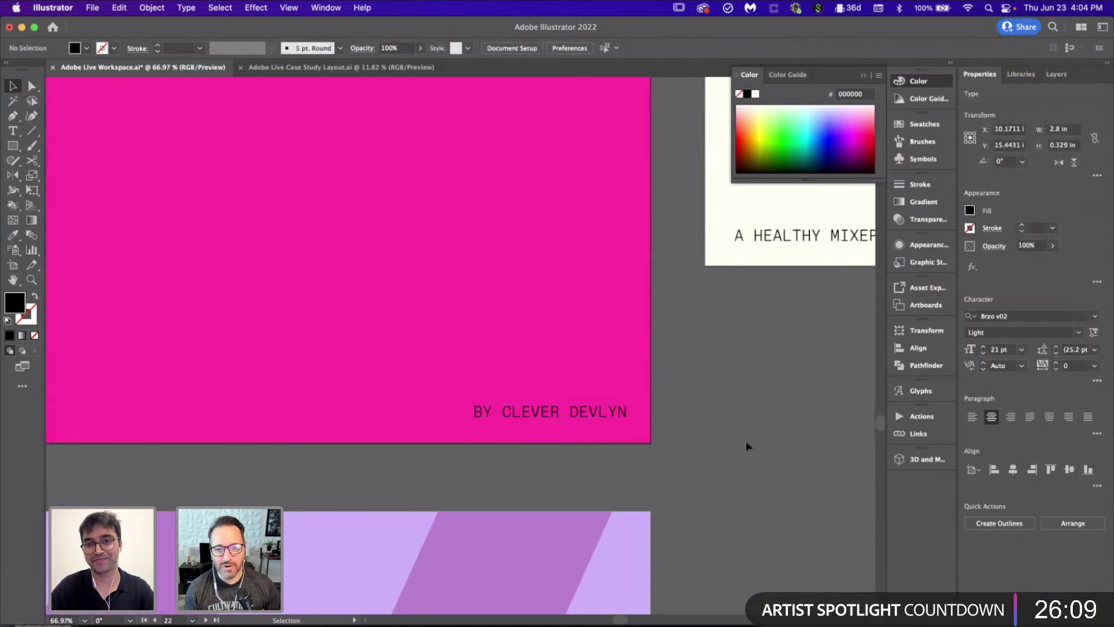
scroll(747, 441, "down", 5)
scroll(747, 441, "up", 3)
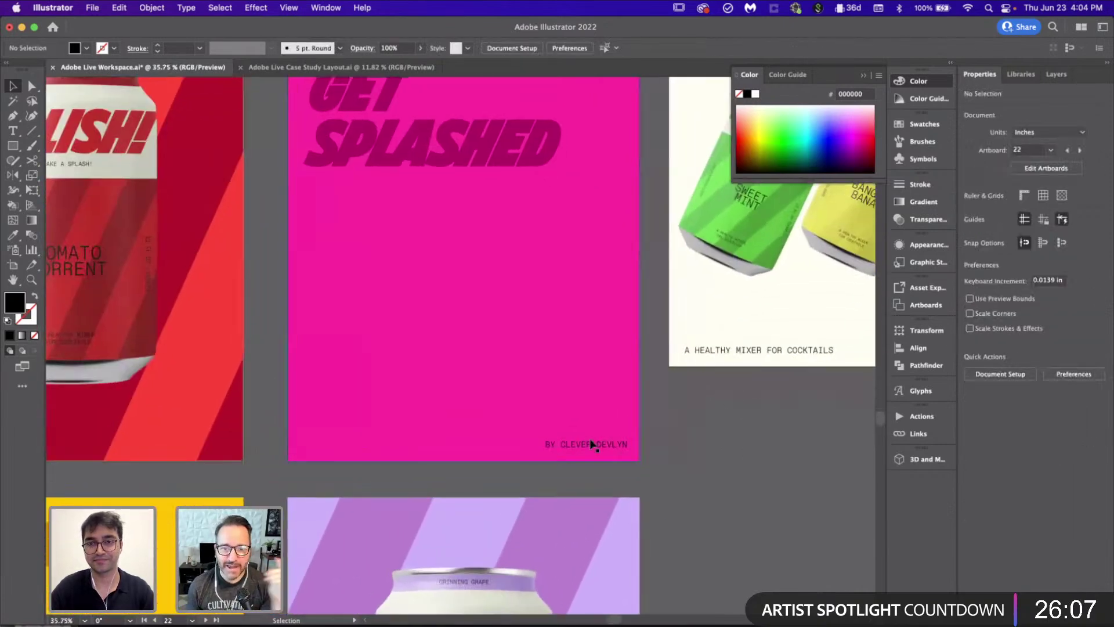
left_click_drag(593, 444, 351, 444)
scroll(693, 468, "right", 3)
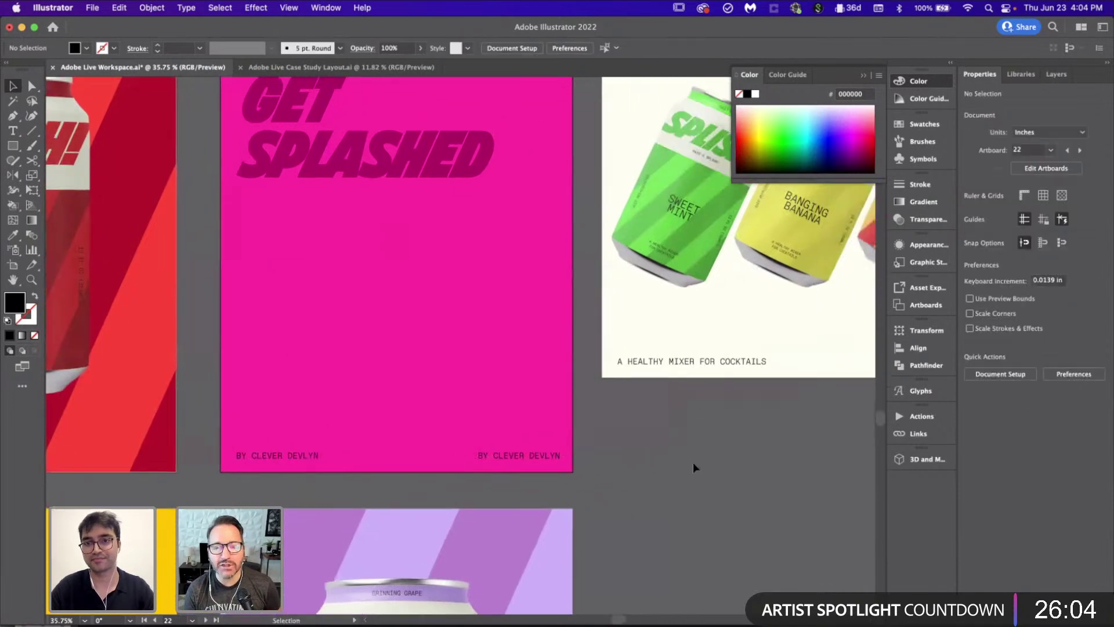
Step: Move the A HEALTHY MIXER FOR COCKTAILS tagline in to the margin, then view all artboards
triple_click(689, 359)
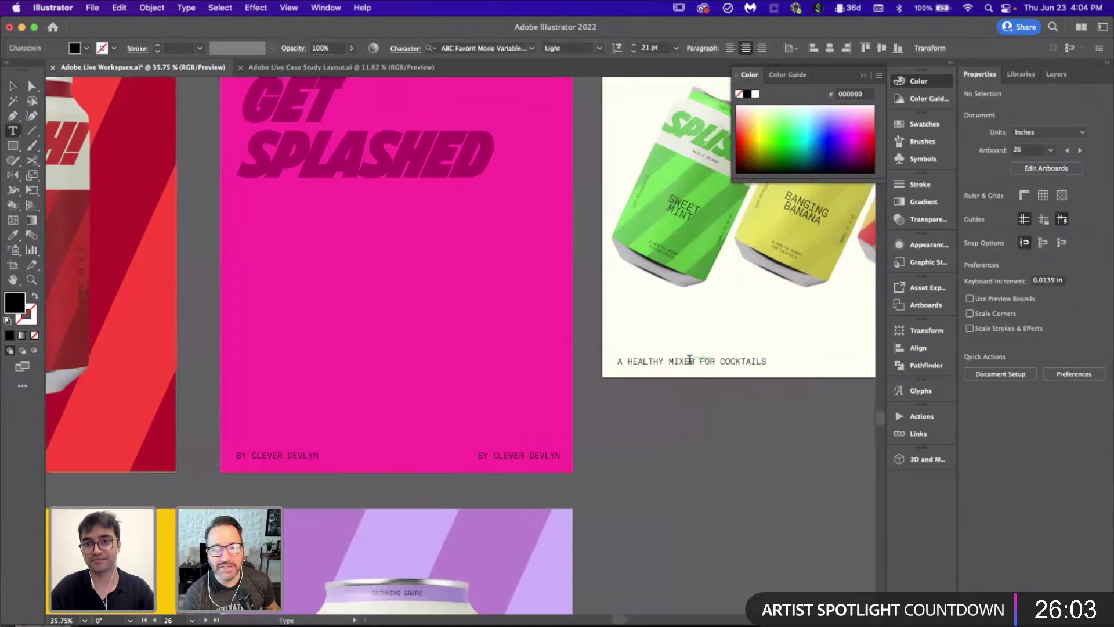
triple_click(300, 454)
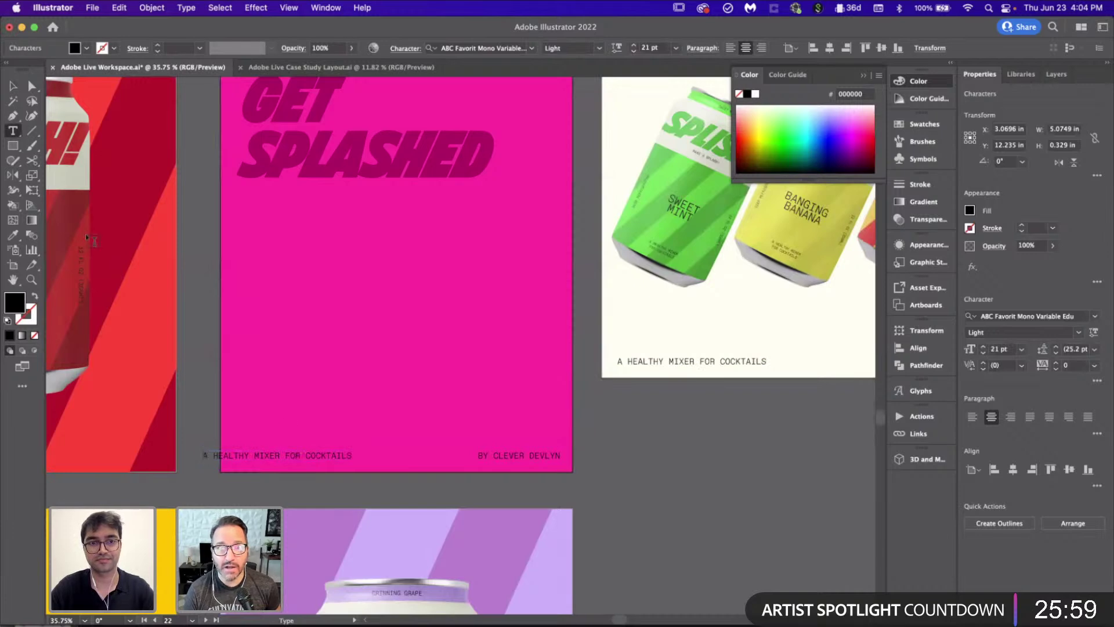
mouse_move(297, 455)
left_mouse_down()
mouse_move(296, 446)
mouse_move(335, 459)
mouse_move(307, 457)
left_mouse_up()
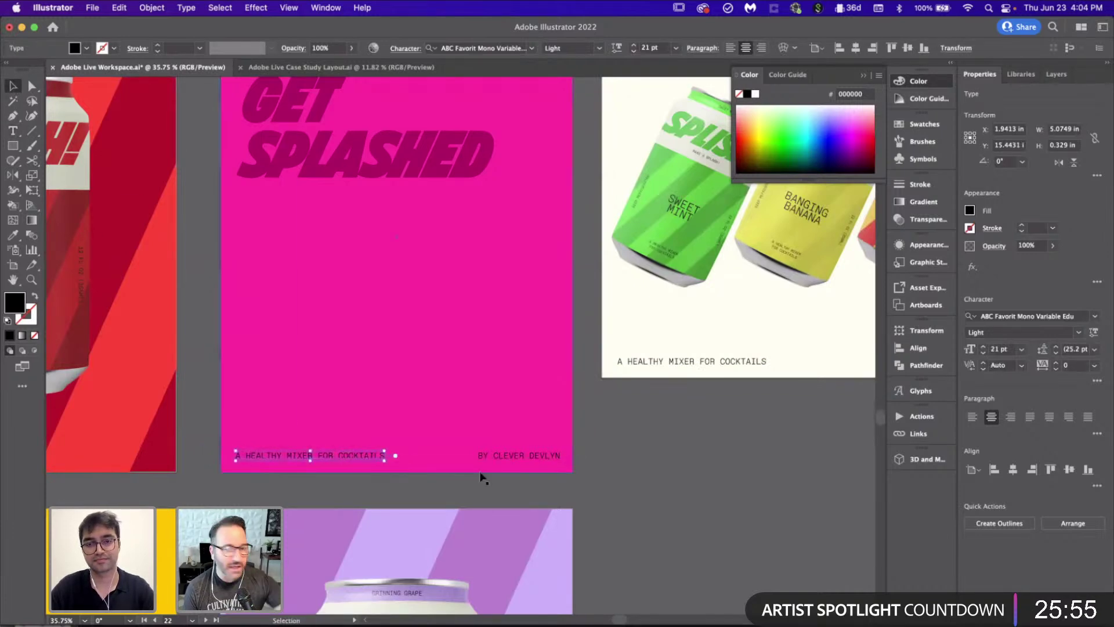
left_click(668, 484)
scroll(669, 484, "down", 5)
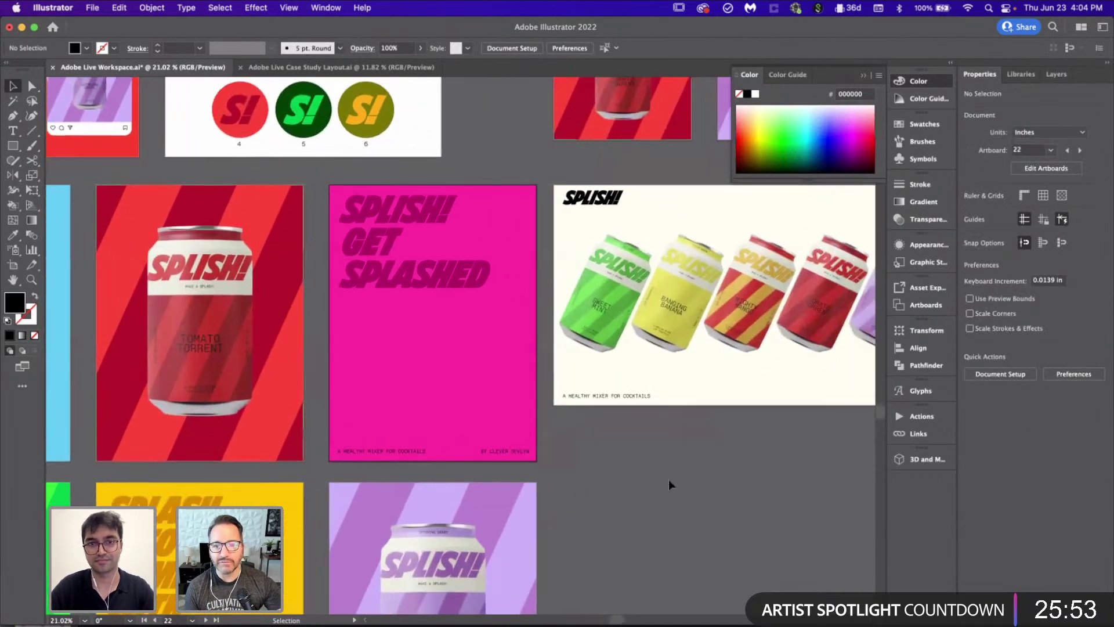
scroll(669, 484, "down", 2)
scroll(668, 484, "up", 2)
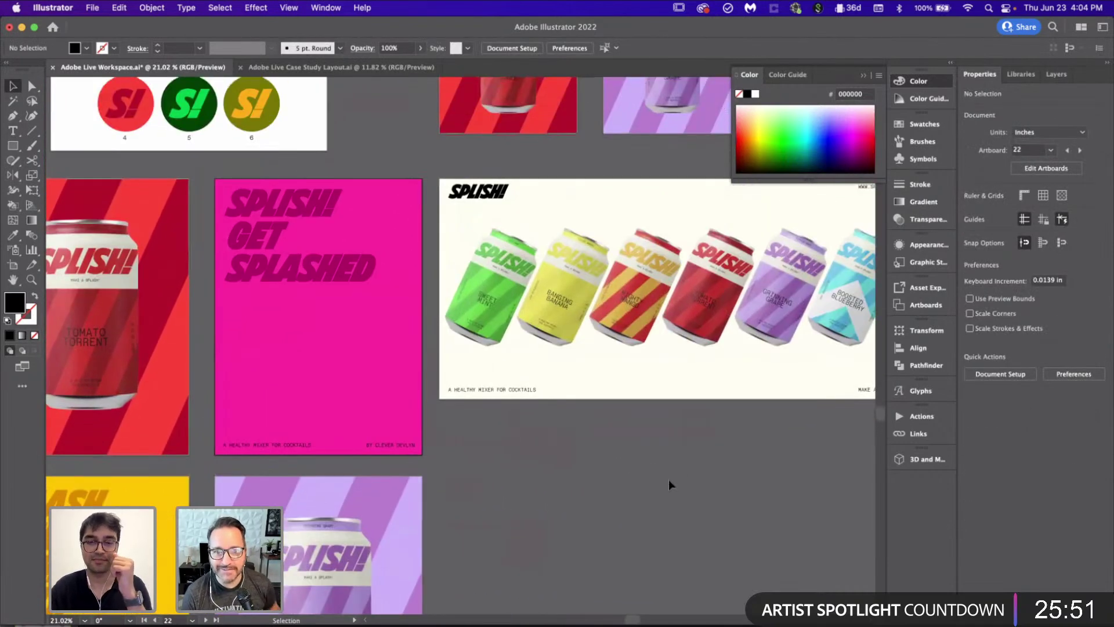
scroll(669, 481, "down", 2)
scroll(669, 481, "right", 3)
scroll(669, 482, "up", 1)
scroll(668, 482, "right", 3)
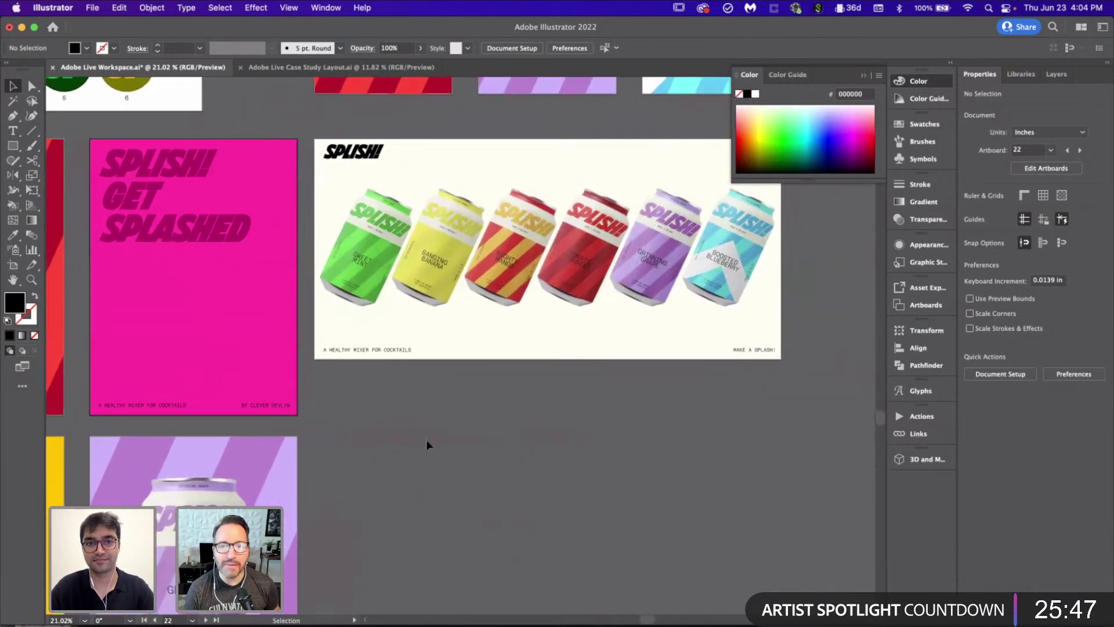
scroll(429, 445, "left", 2)
scroll(428, 445, "down", 5, "alt")
scroll(427, 444, "up", 2, "alt")
scroll(197, 345, "left", 3)
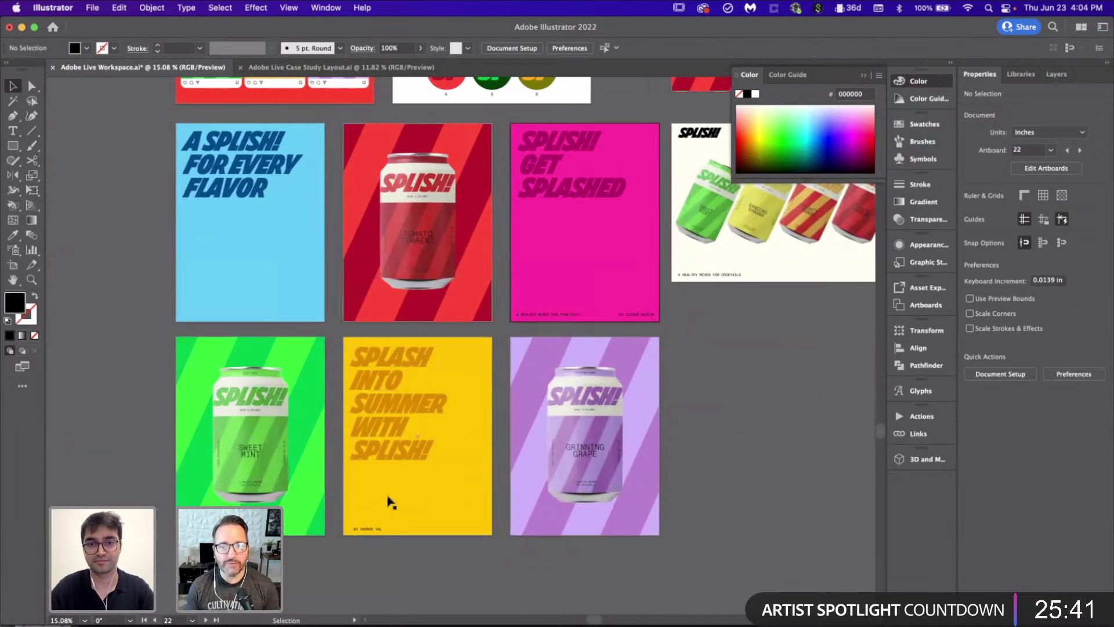
Step: Move the stray credit text to just below the yellow poster
left_click_drag(367, 536, 439, 545)
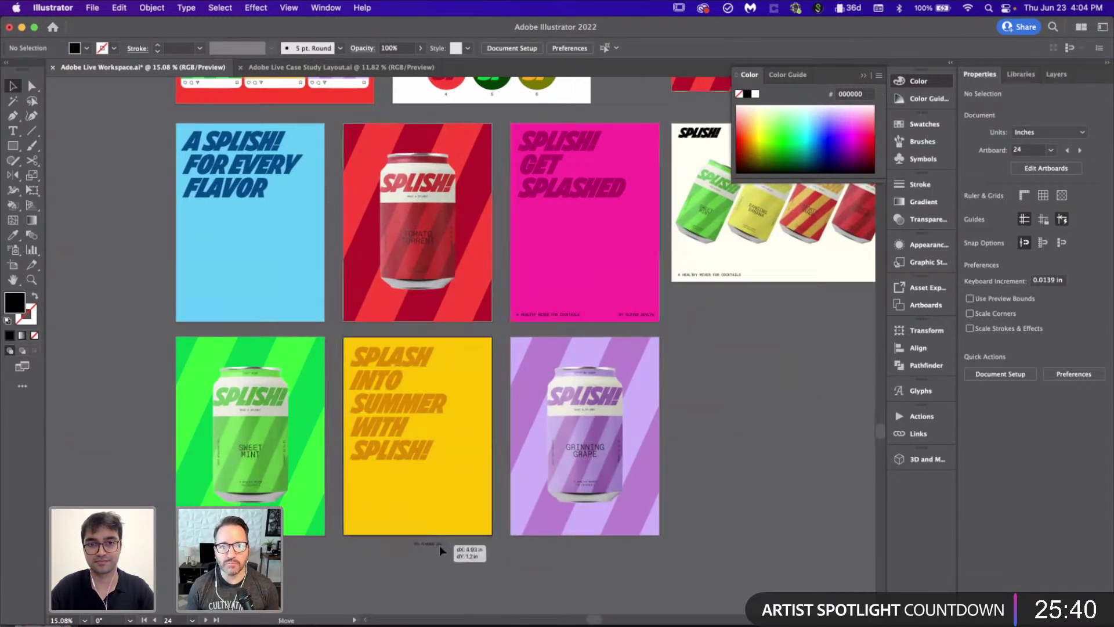
left_click(558, 315)
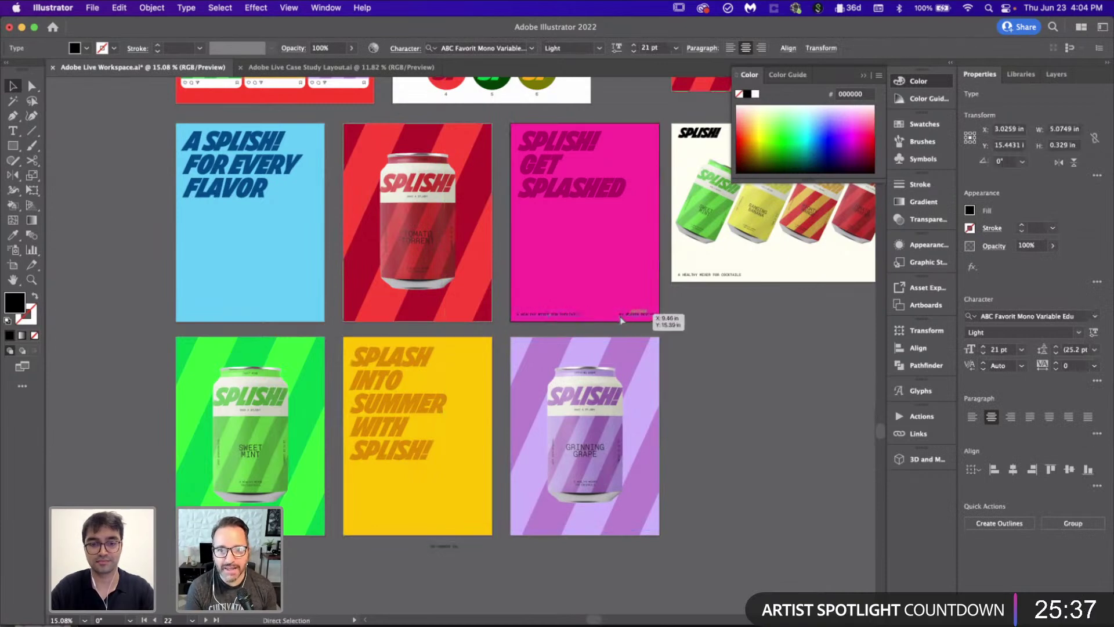
left_click(433, 484)
left_click(470, 548)
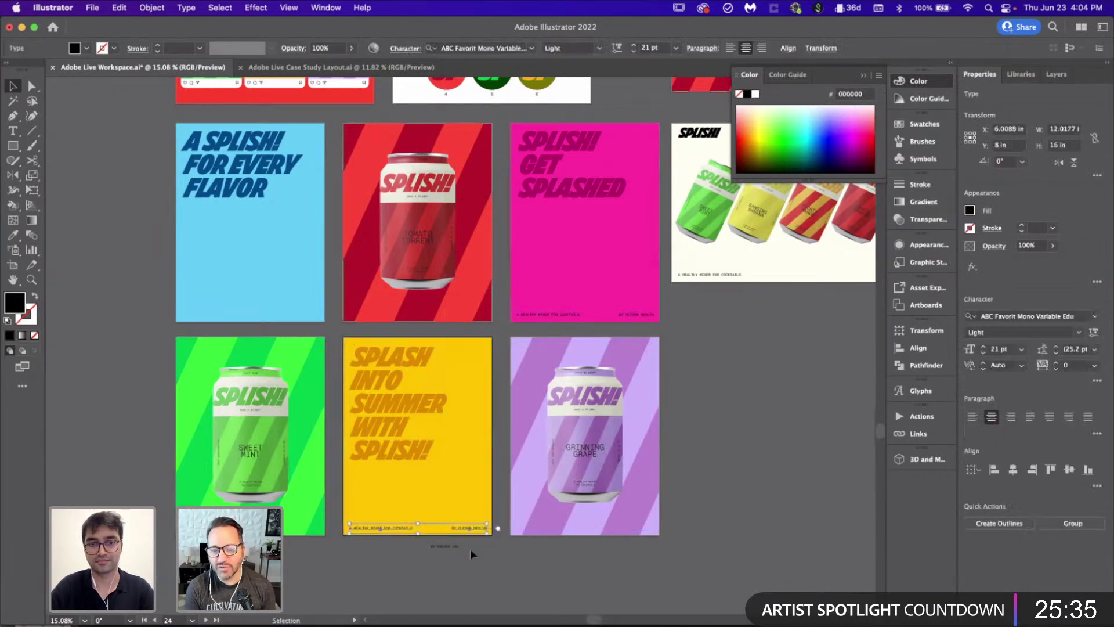
scroll(472, 555, "up", 5)
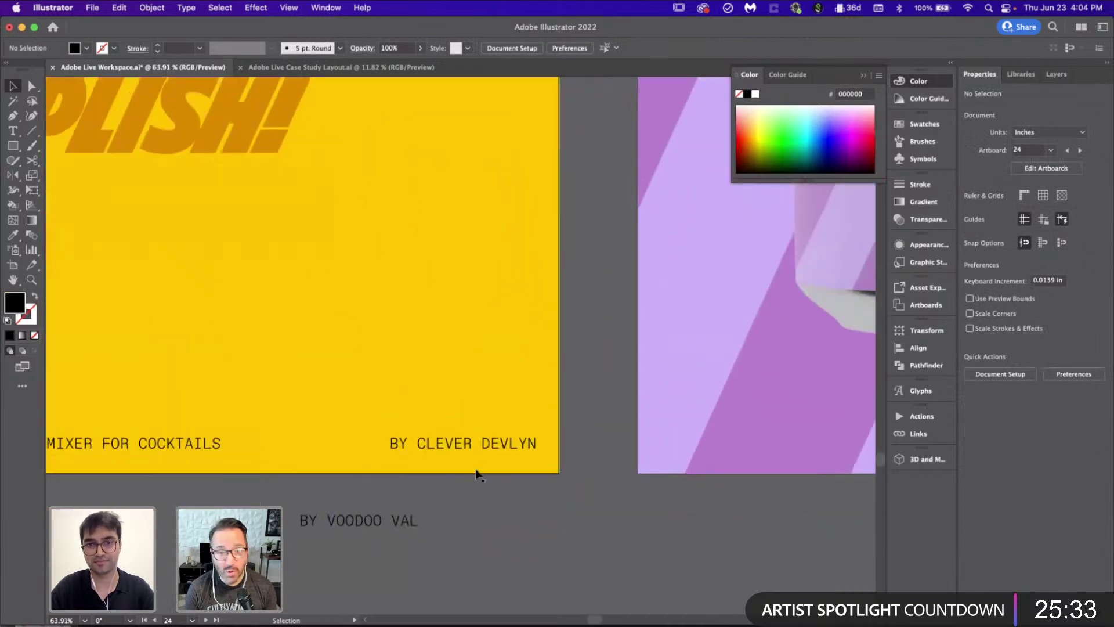
Step: Right-align the yellow poster's bottom credit line, aligning it against a temporary duplicate that is then deleted
left_click(471, 448)
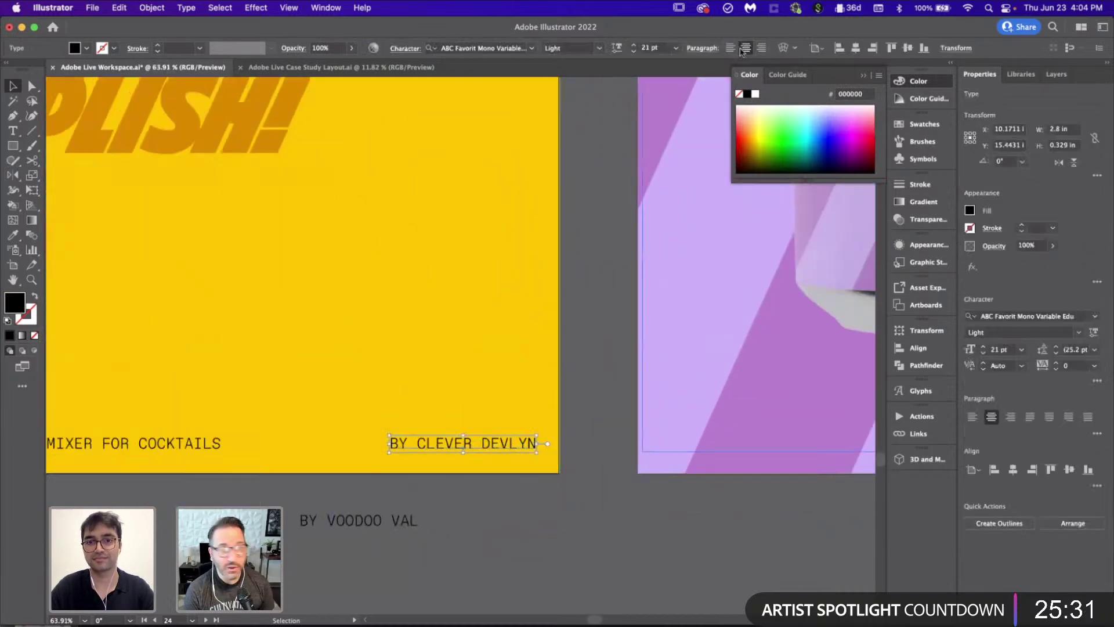
left_click_drag(513, 434, 515, 391)
left_click(525, 448)
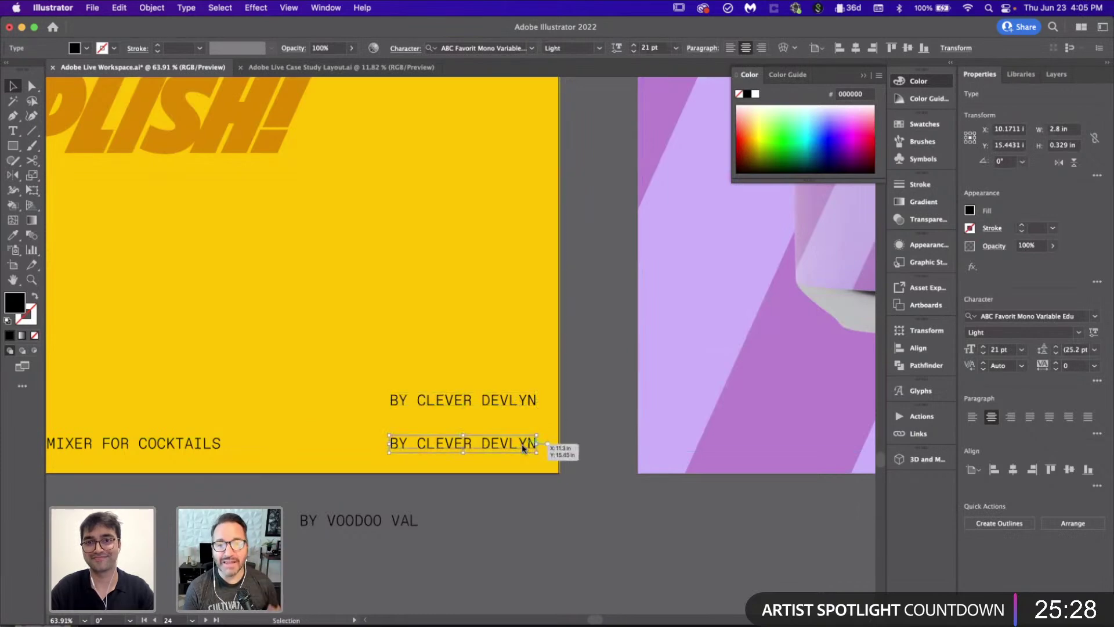
left_click(762, 48)
left_click(486, 400, "shift")
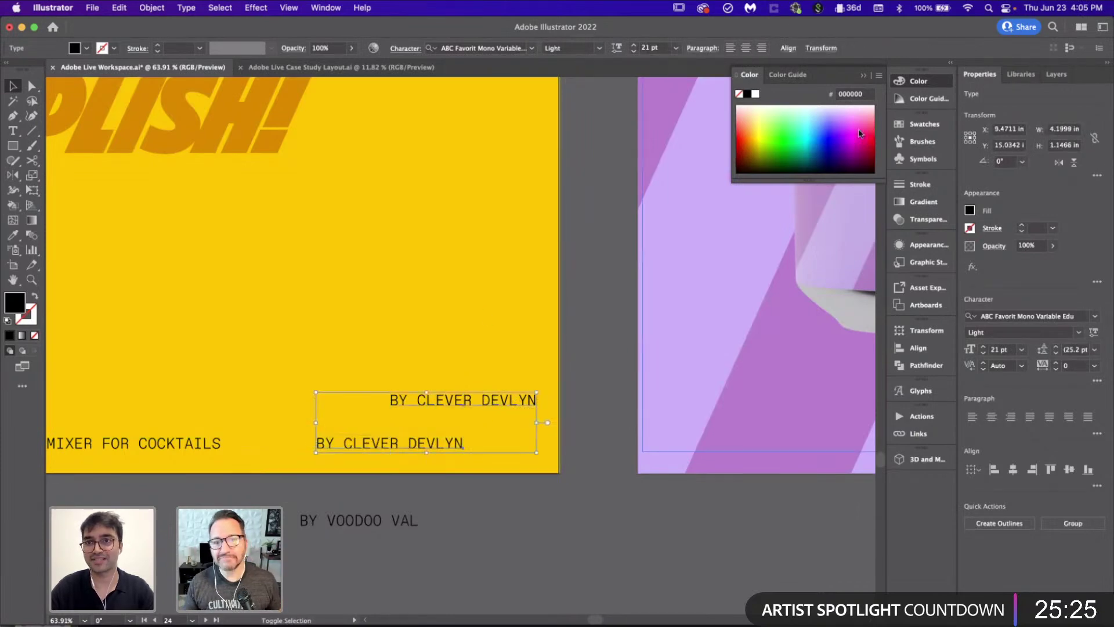
left_click(1027, 470)
left_click(557, 490)
left_click_drag(501, 402, 497, 398)
key("BackSpace")
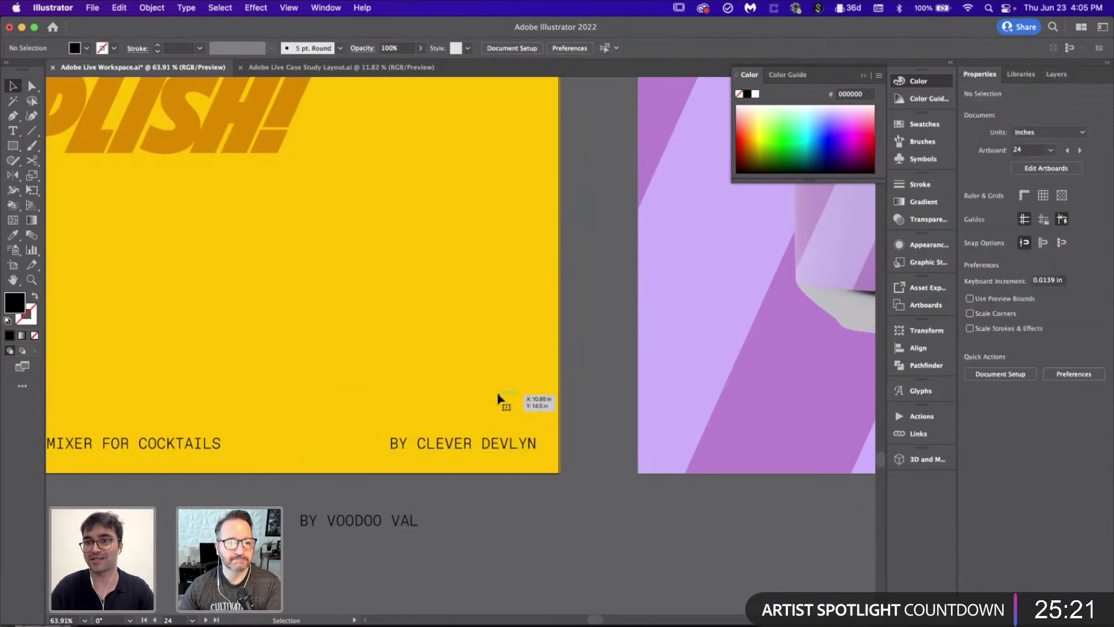
Step: Replace the old artist name in the yellow credit with the name copied from the stray credit
double_click(361, 522)
double_click(369, 520)
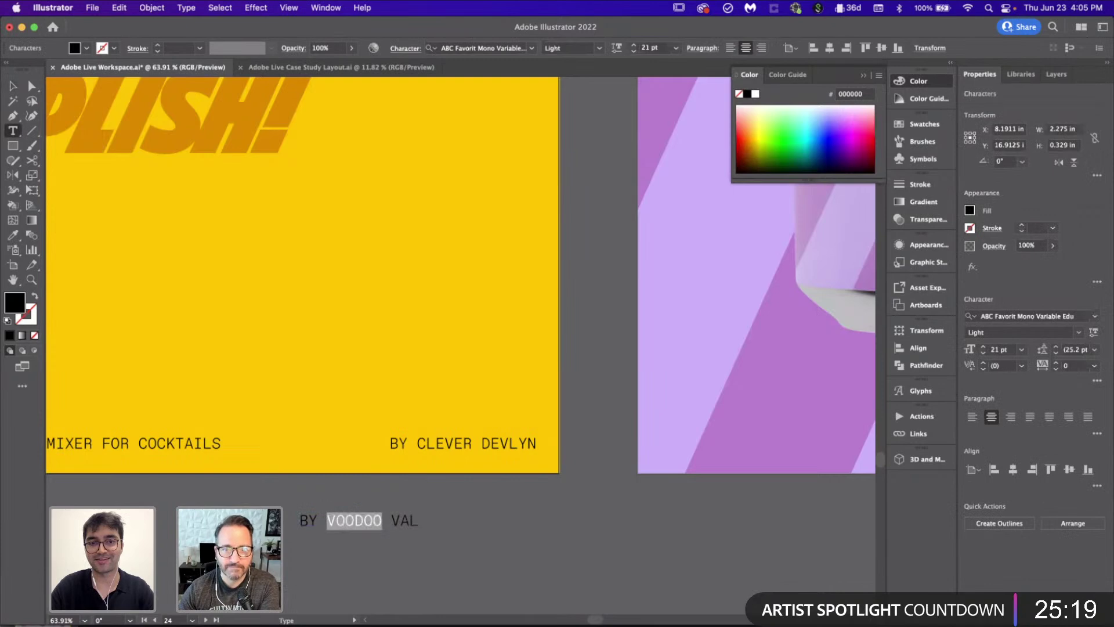
left_click_drag(417, 443, 578, 443)
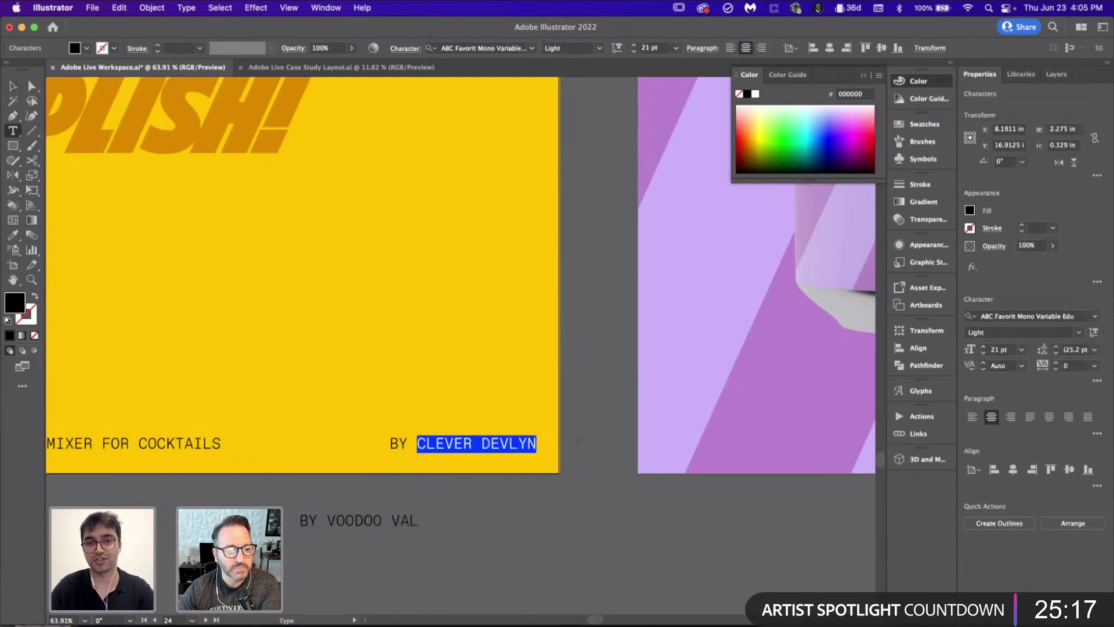
key("super+v")
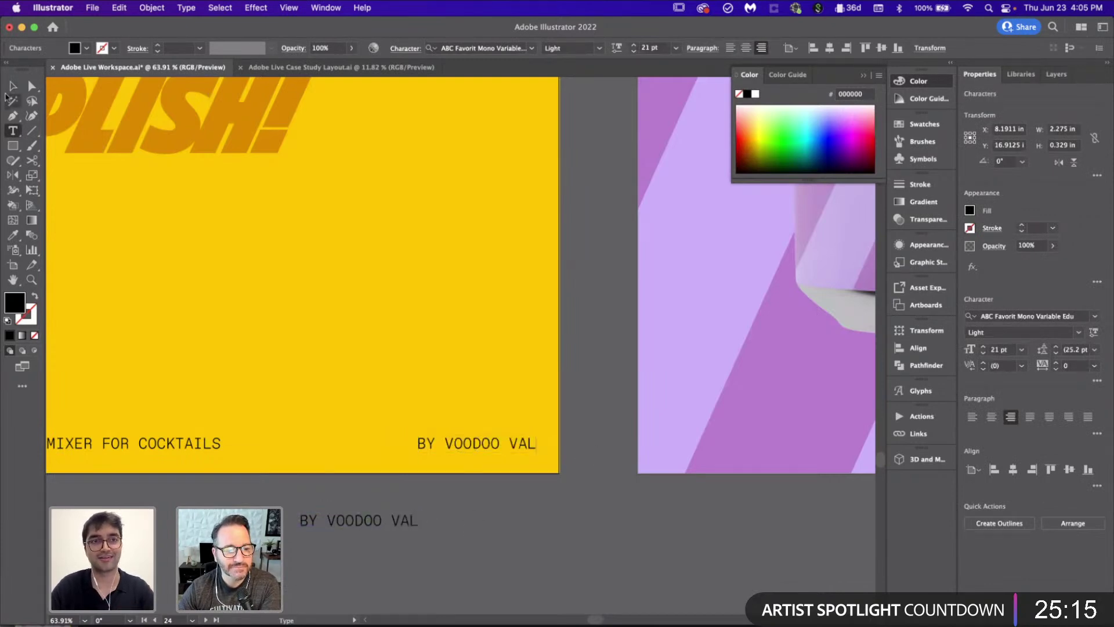
left_click(13, 86)
scroll(348, 318, "down", 5)
left_click(350, 319)
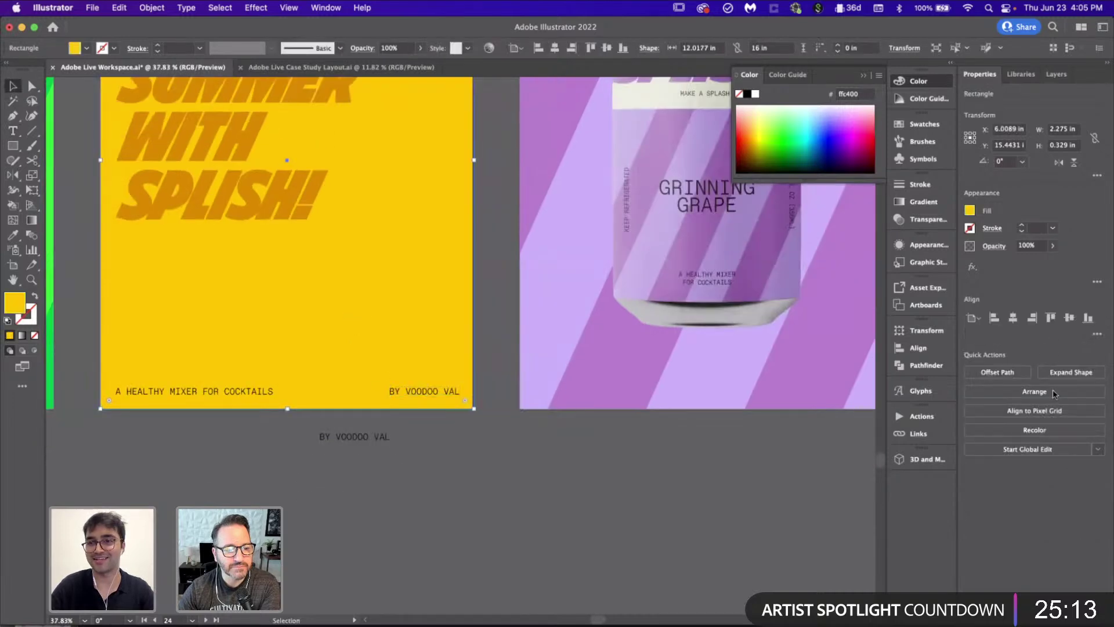
left_click(528, 492)
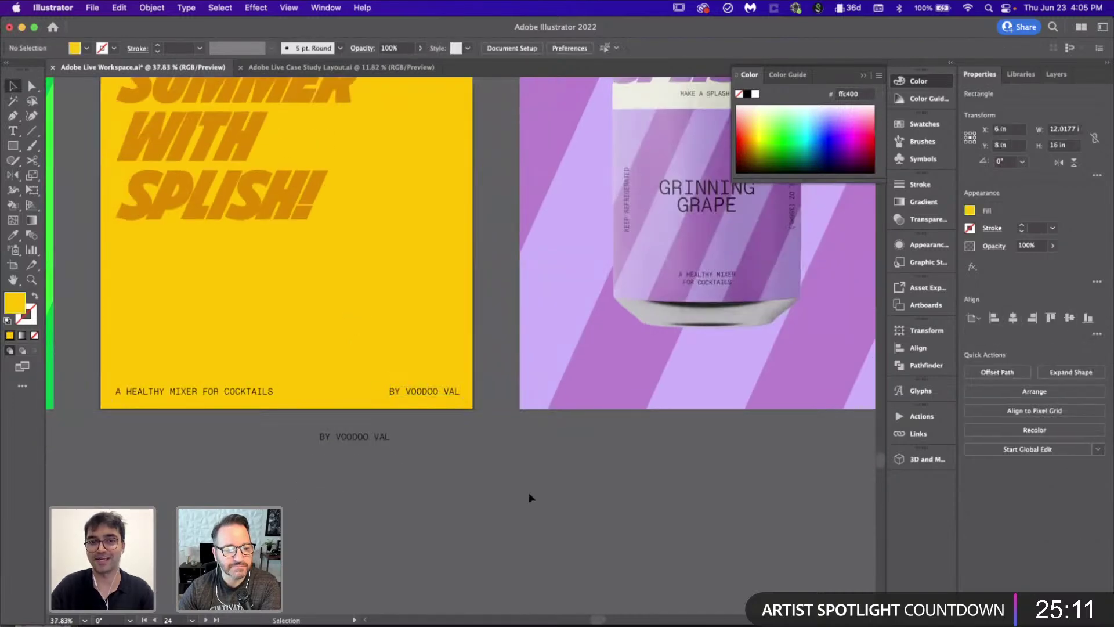
scroll(528, 492, "down", 5)
scroll(452, 465, "down", 2)
scroll(452, 465, "up", 3)
left_click(416, 572)
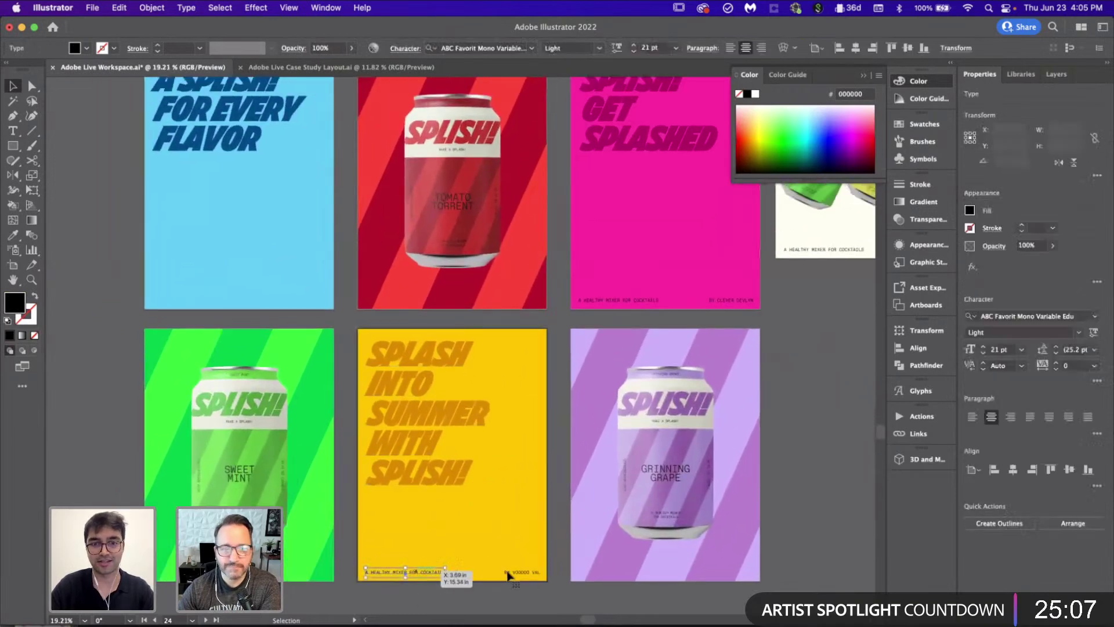
scroll(243, 211, "up", 3)
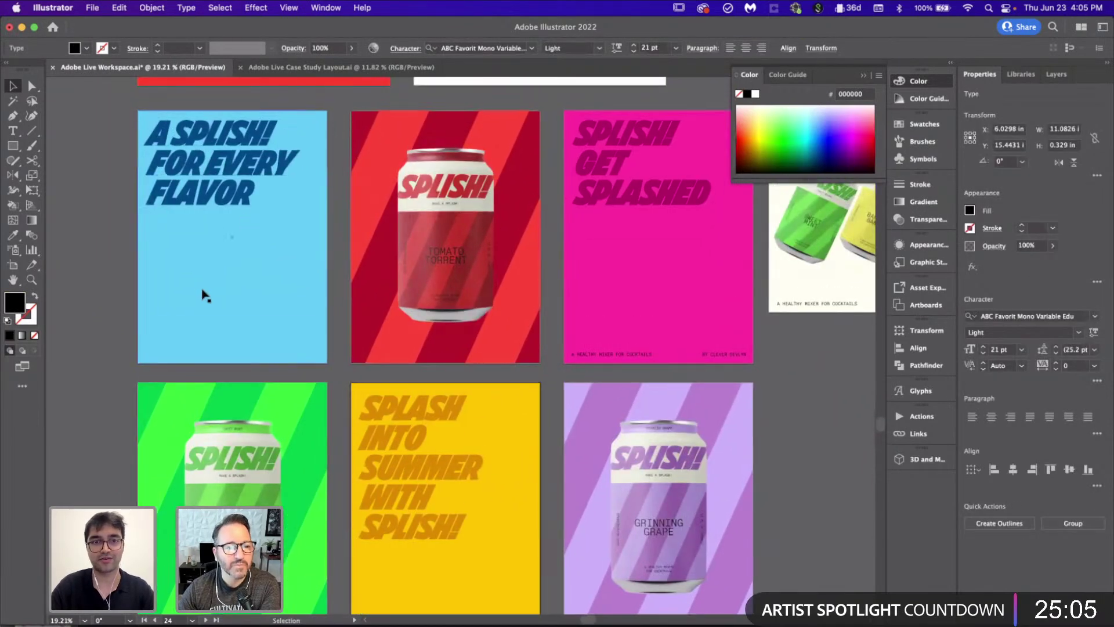
Step: Paste the yellow poster's footer text onto the purple poster
left_click(202, 294)
scroll(197, 292, "up", 2)
left_click(138, 280)
scroll(268, 332, "down", 3, "alt")
scroll(522, 342, "right", 1)
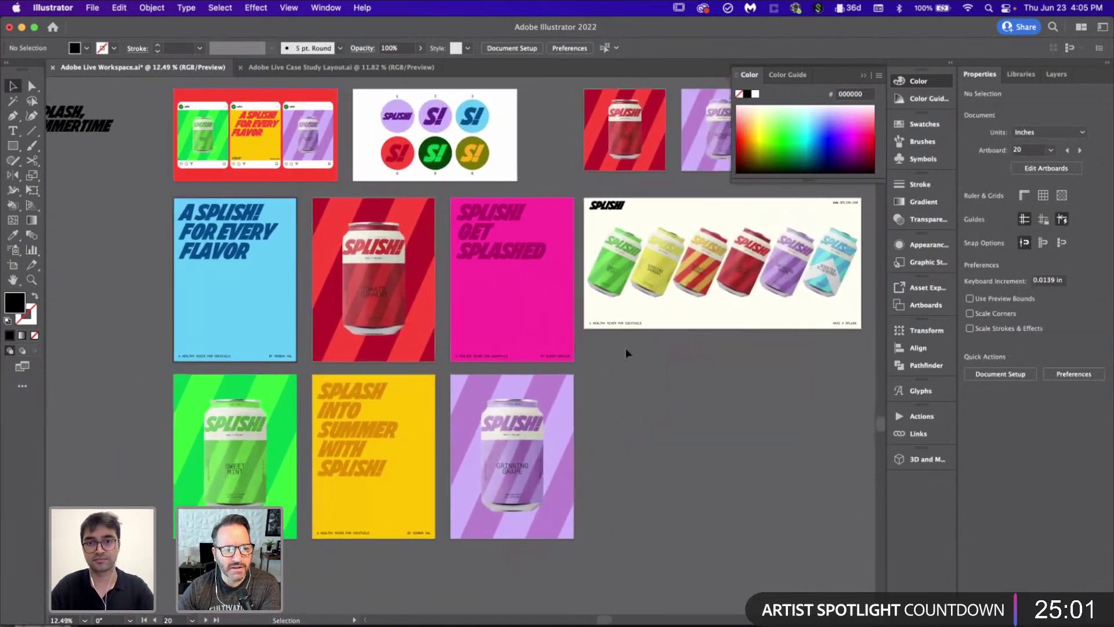
scroll(429, 527, "up", 3, "alt")
scroll(431, 526, "down", 2)
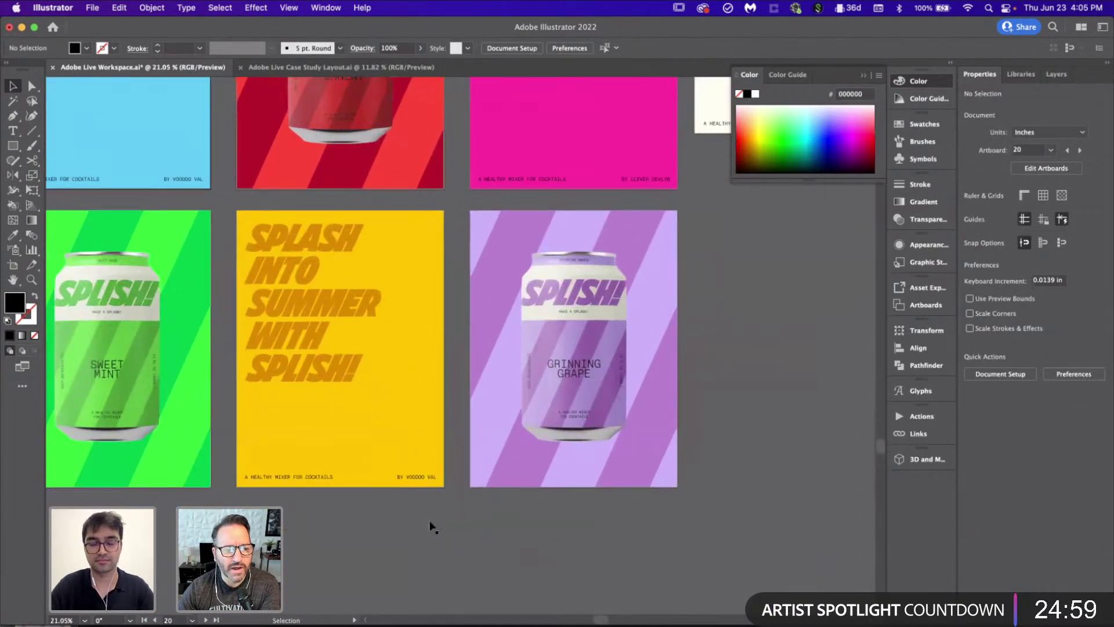
left_click(302, 450)
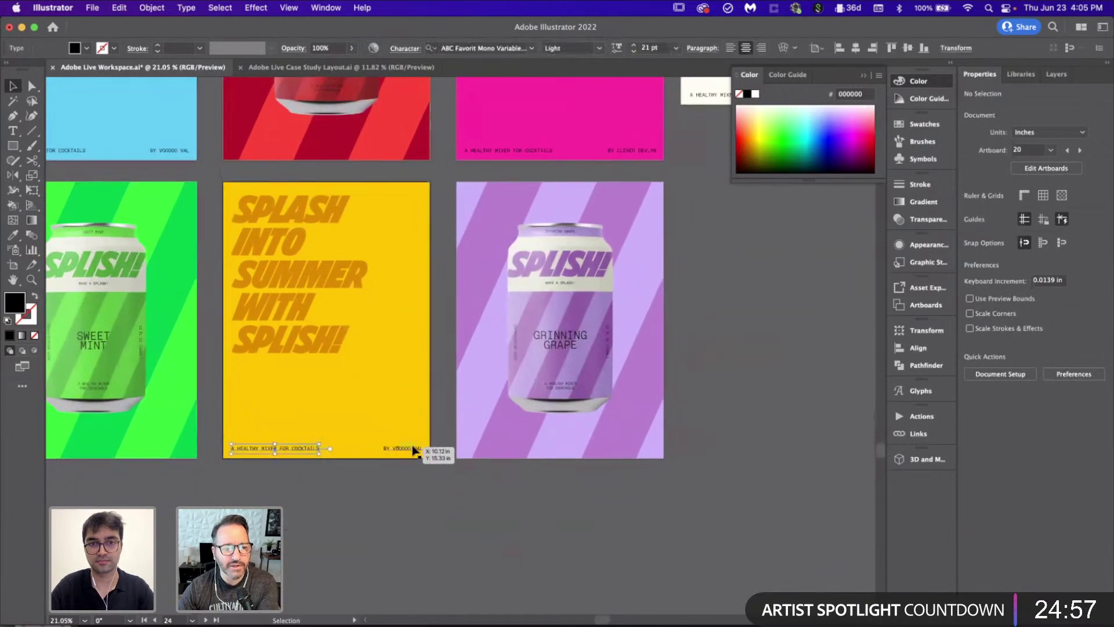
left_click(611, 447)
type("A HEALTHY MIXER FOR COCKTAILS BY VOODOO VAL")
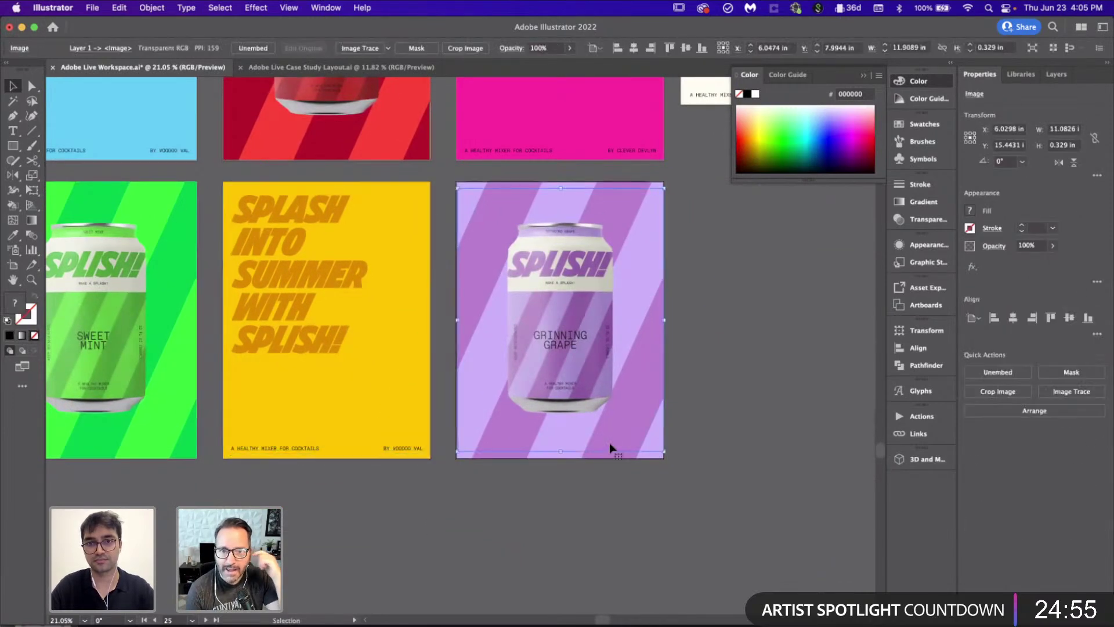
scroll(610, 443, "right", 2)
left_click(636, 482)
scroll(636, 481, "up", 5, "alt")
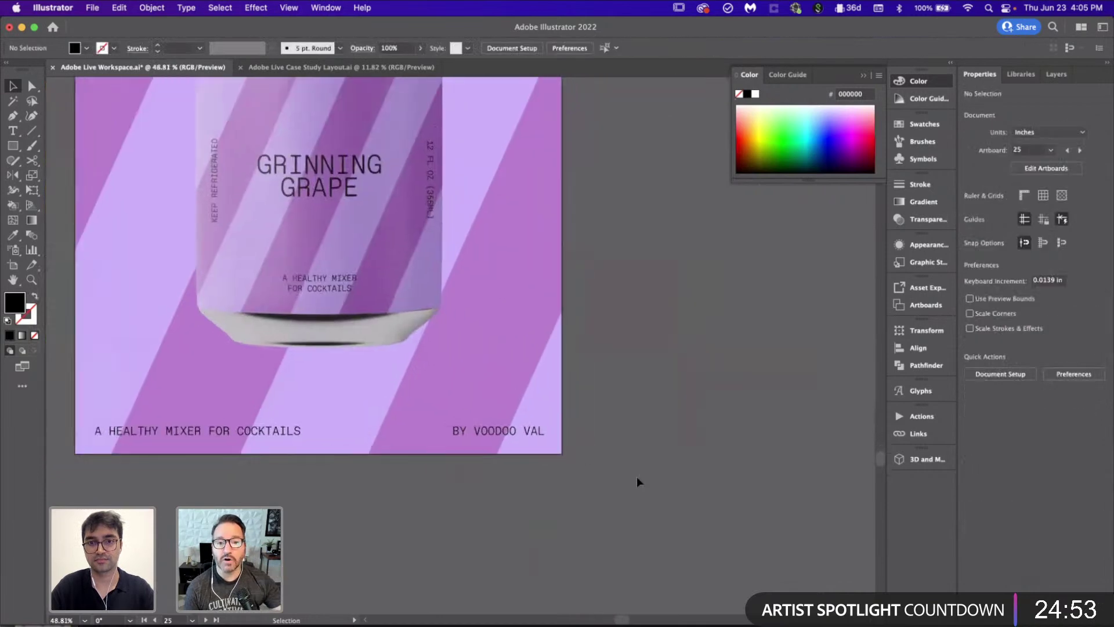
double_click(535, 430)
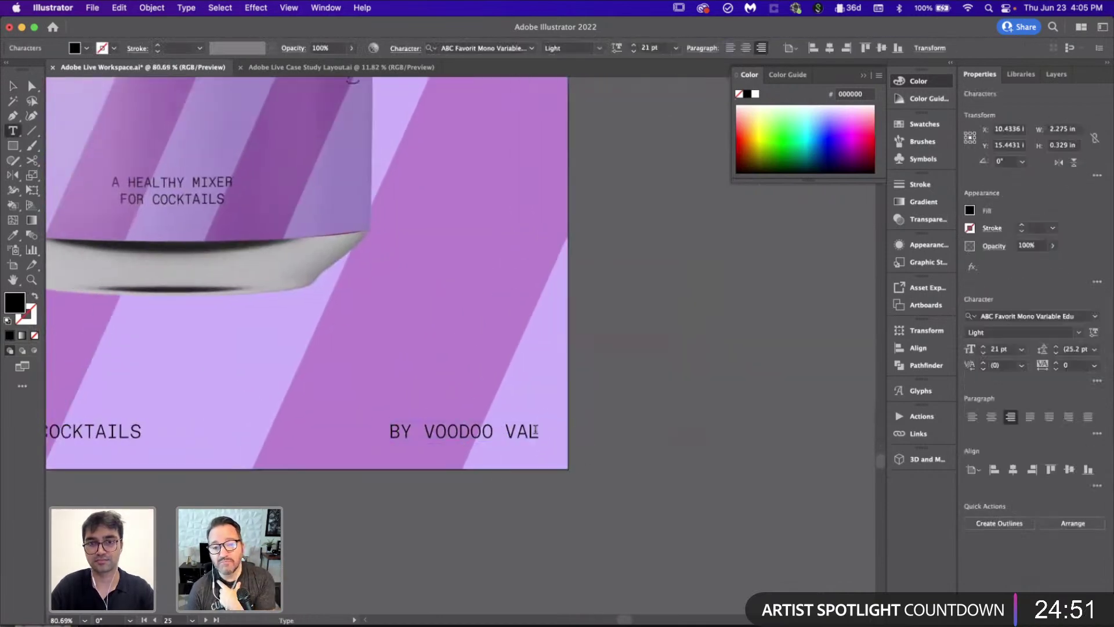
key("super+a")
type("W")
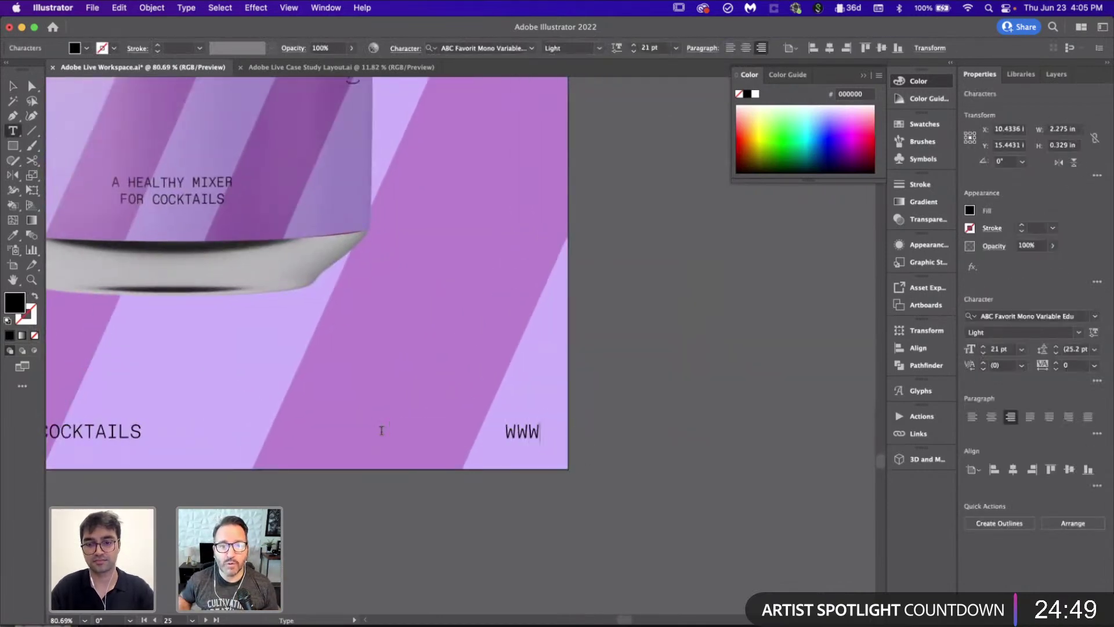
type("WW.SPLISH.COM")
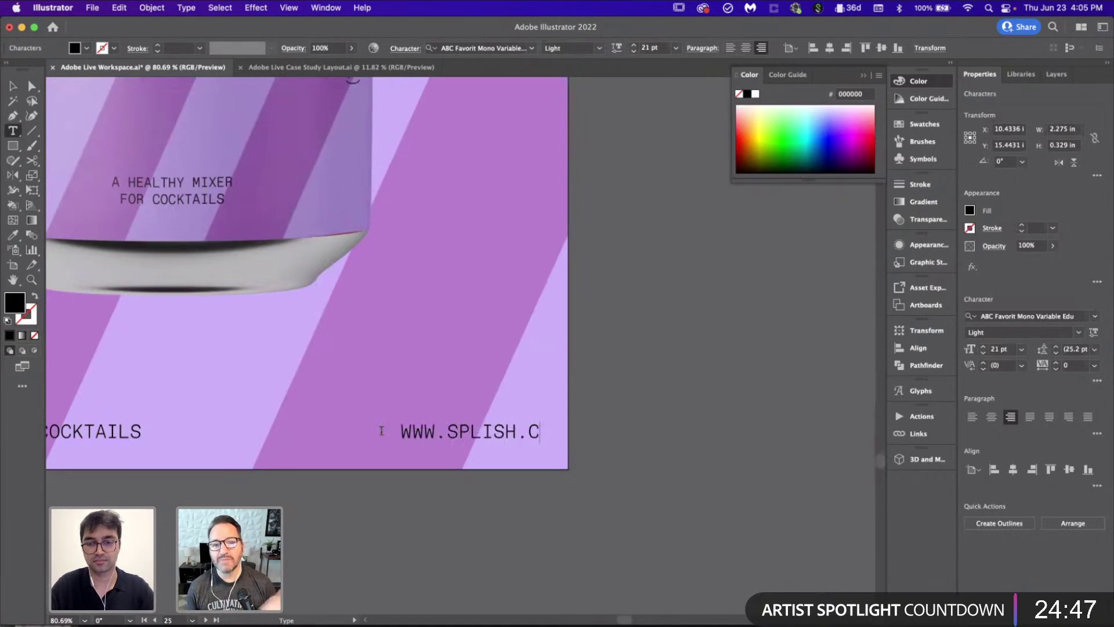
left_click(12, 85)
left_click(687, 396)
scroll(686, 396, "down", 5)
scroll(687, 395, "up", 2)
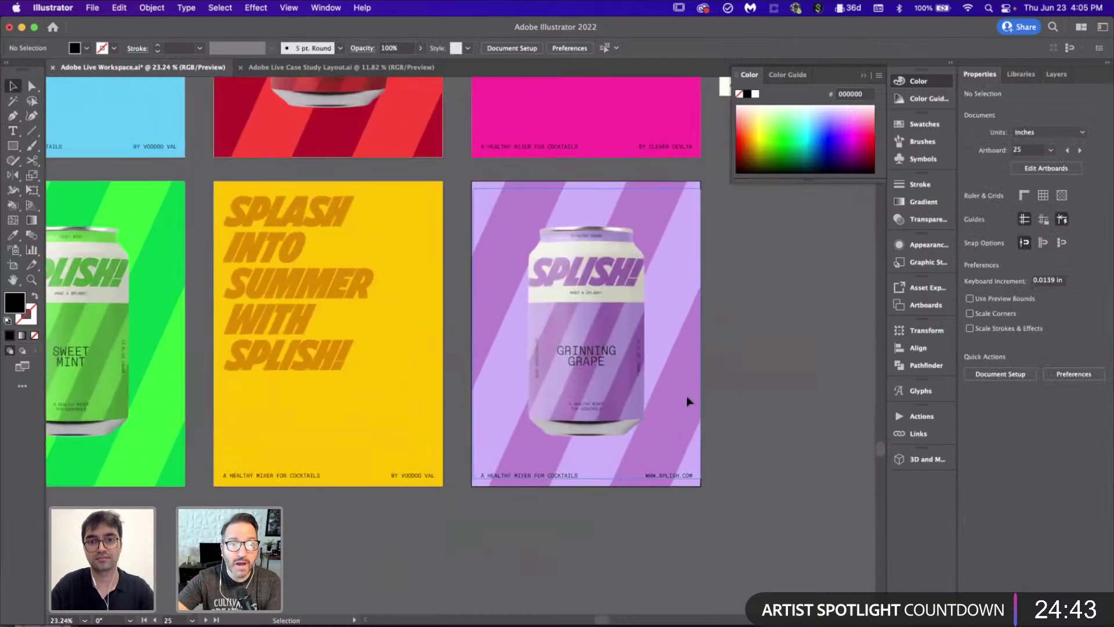
left_click_drag(668, 475, 572, 479)
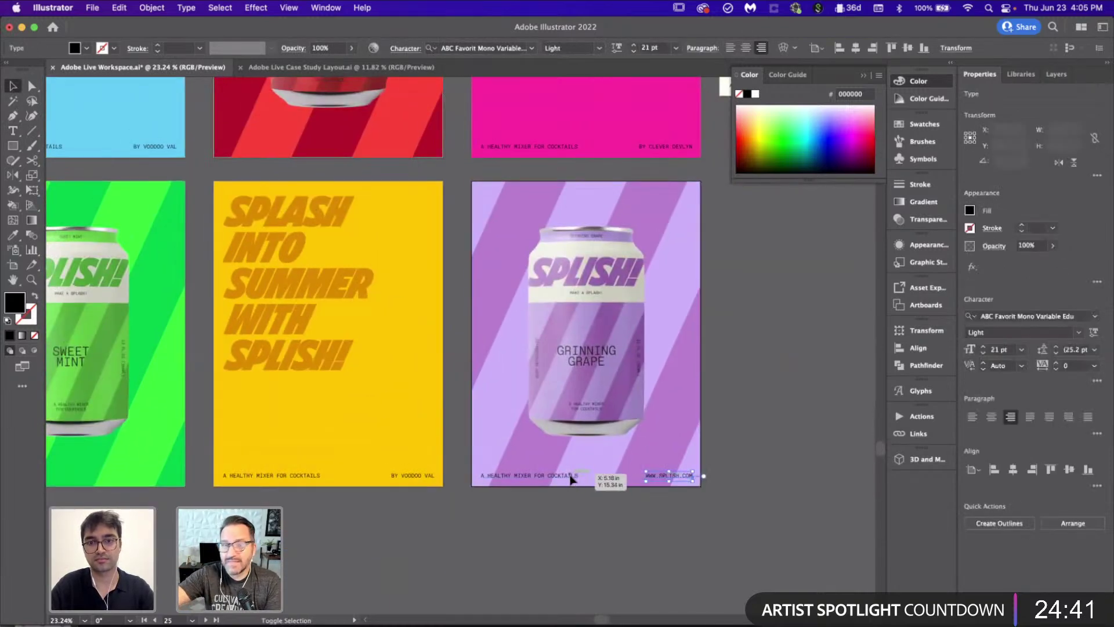
left_click(572, 476, "shift")
scroll(557, 477, "left", 5)
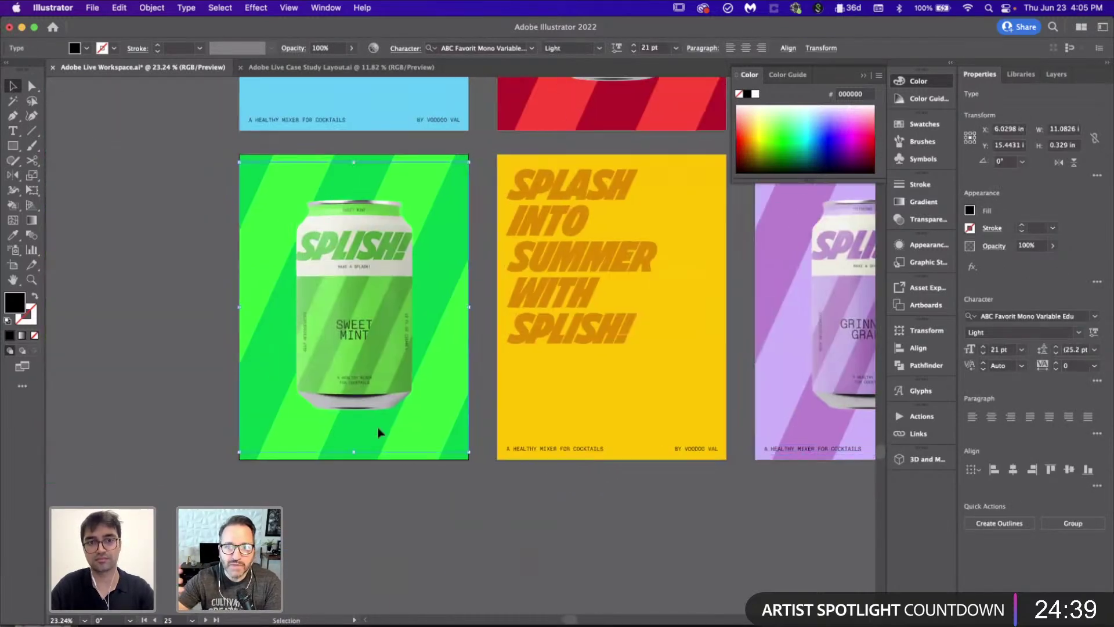
left_click(380, 432)
scroll(428, 455, "down", 2)
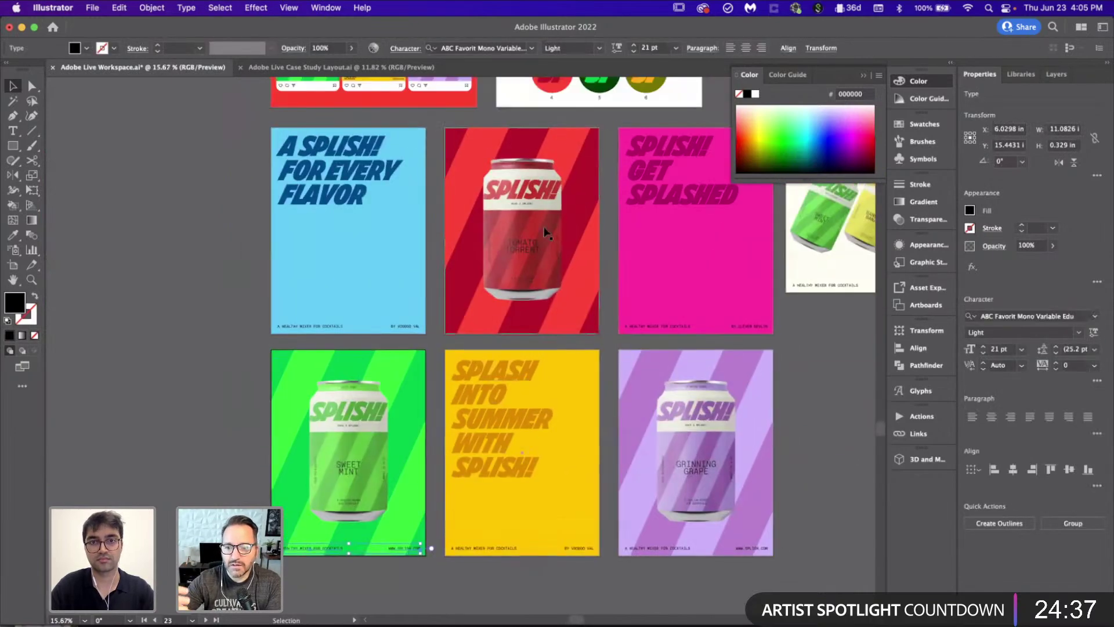
left_click(545, 257)
scroll(545, 258, "right", 3)
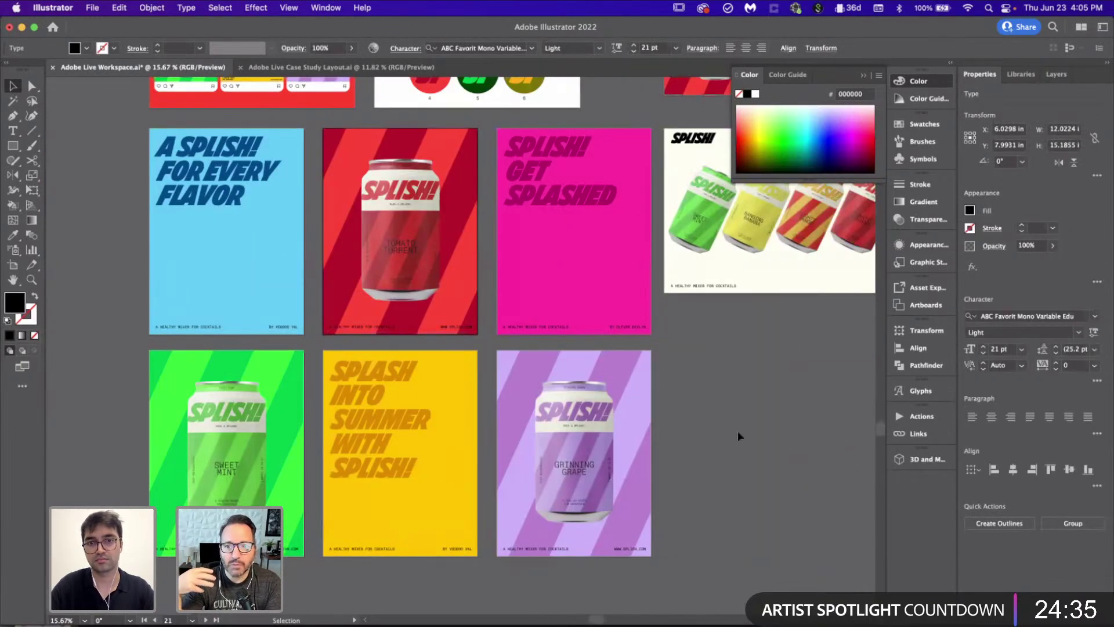
left_click(738, 435)
scroll(738, 435, "down", 2)
scroll(738, 435, "right", 4)
scroll(739, 435, "up", 3)
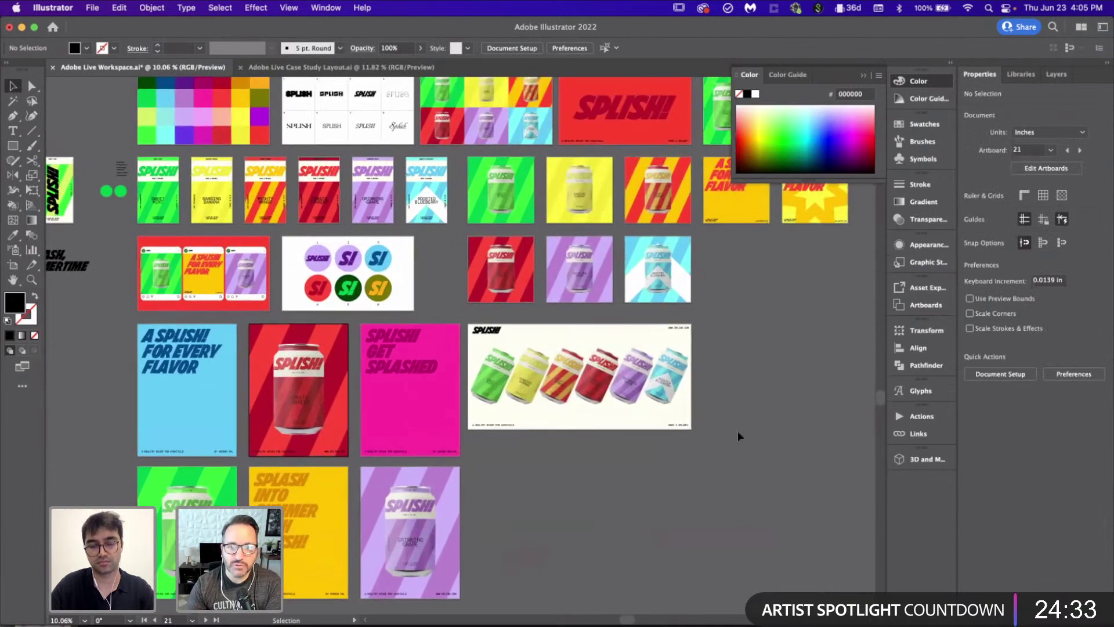
scroll(737, 435, "down", 2)
scroll(627, 423, "up", 3)
Step: Save the Illustrator poster workspace and switch to Photoshop
key("a")
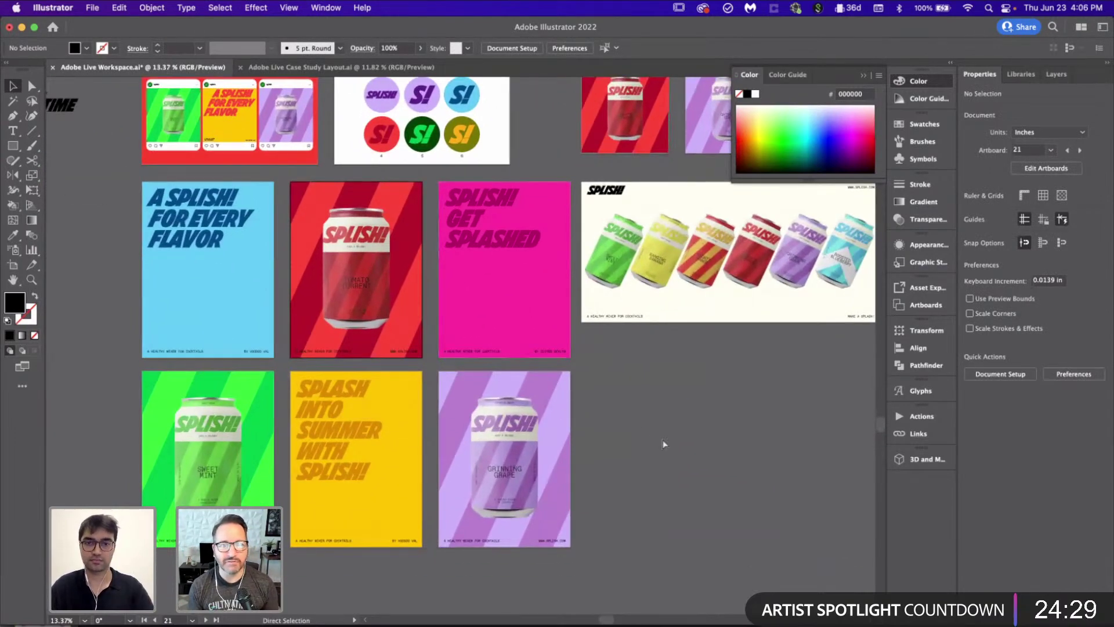
key("super+s")
scroll(662, 437, "right", 4)
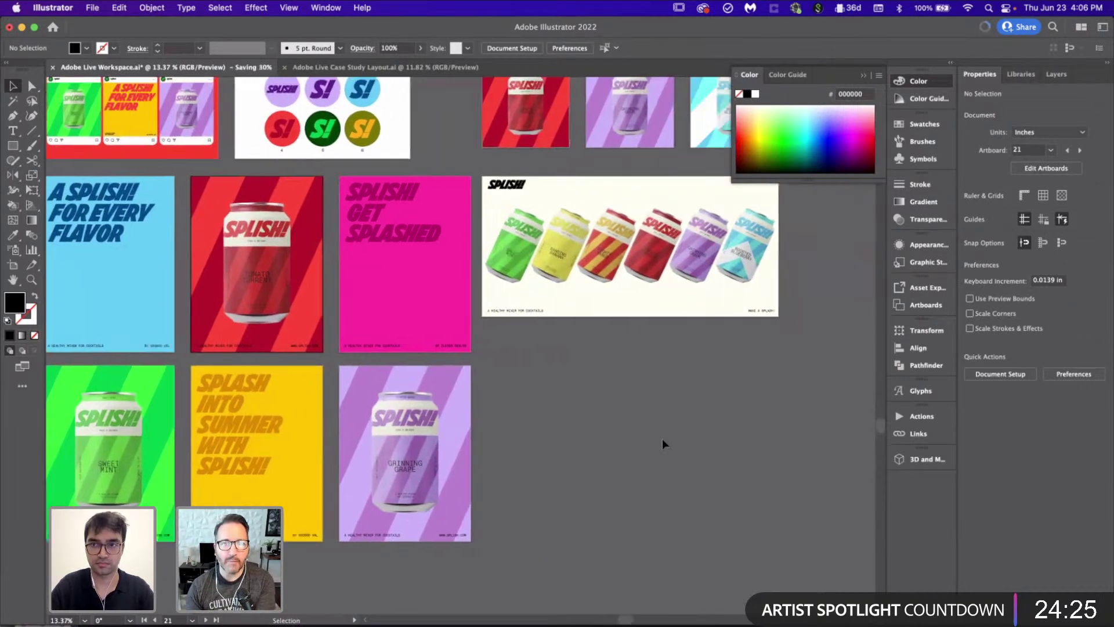
scroll(592, 386, "left", 4)
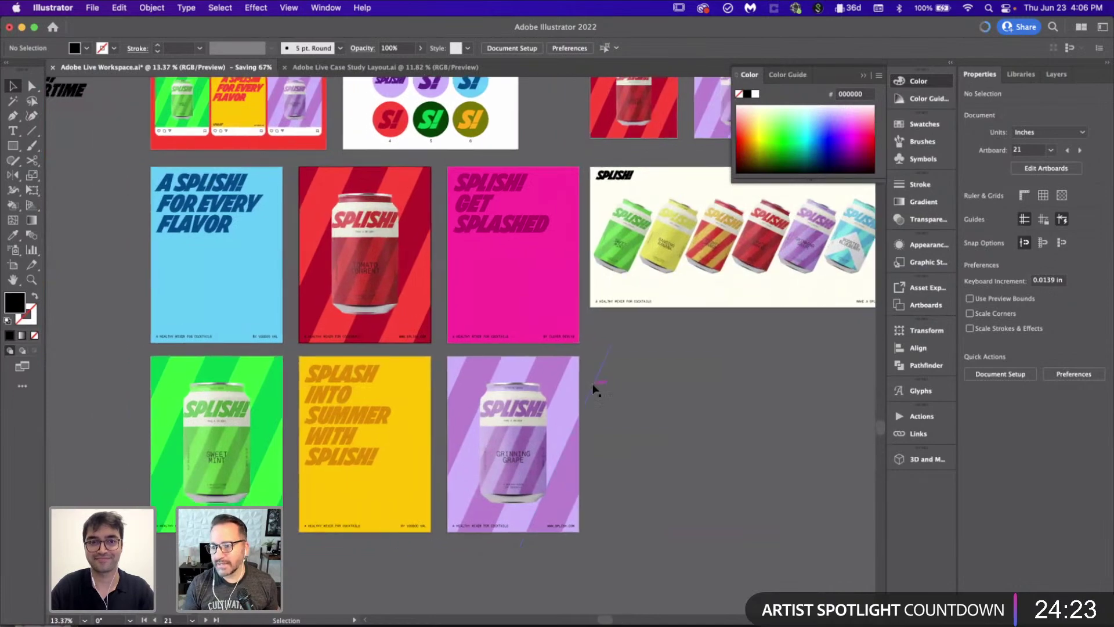
left_click(479, 624)
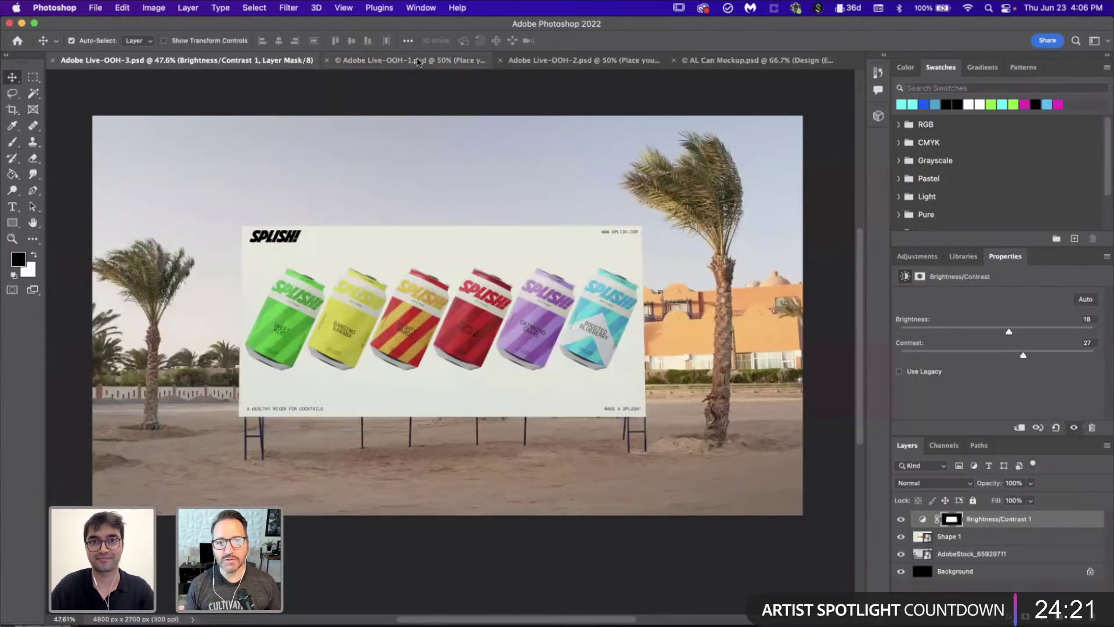
Step: Open the Adobe Live-OOH-2.psd street-wall mockup and edit the first panel's smart object
left_click(420, 61)
left_click(546, 61)
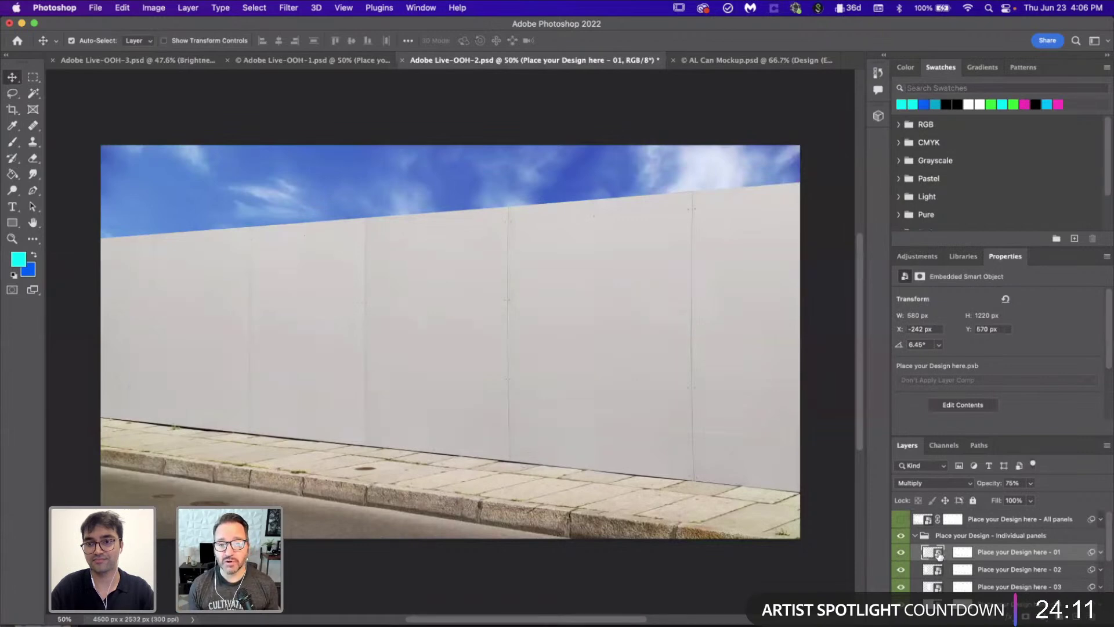
double_click(936, 554)
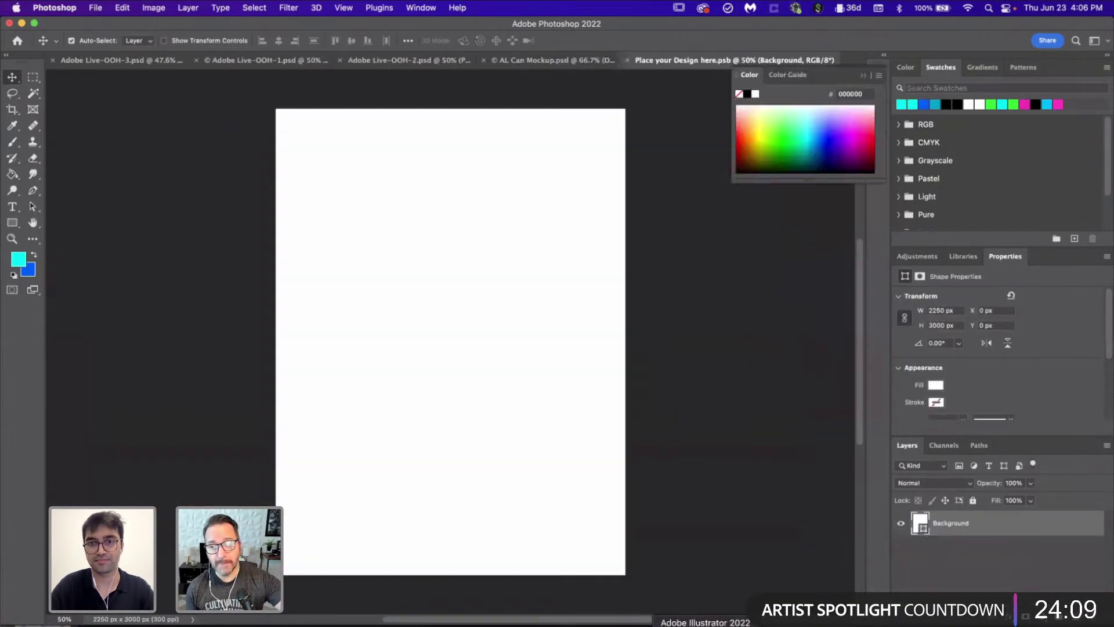
Step: In Illustrator, marquee-select the artwork on the green Sweet Mint poster
key("super+Tab")
scroll(459, 361, "left", 3)
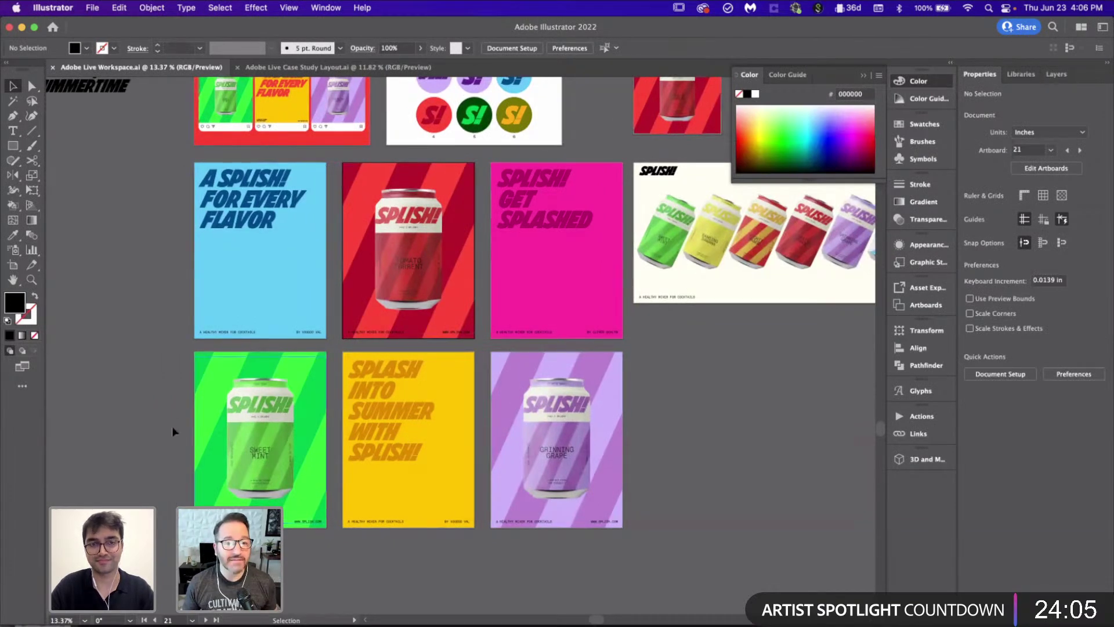
left_click_drag(172, 366, 316, 551)
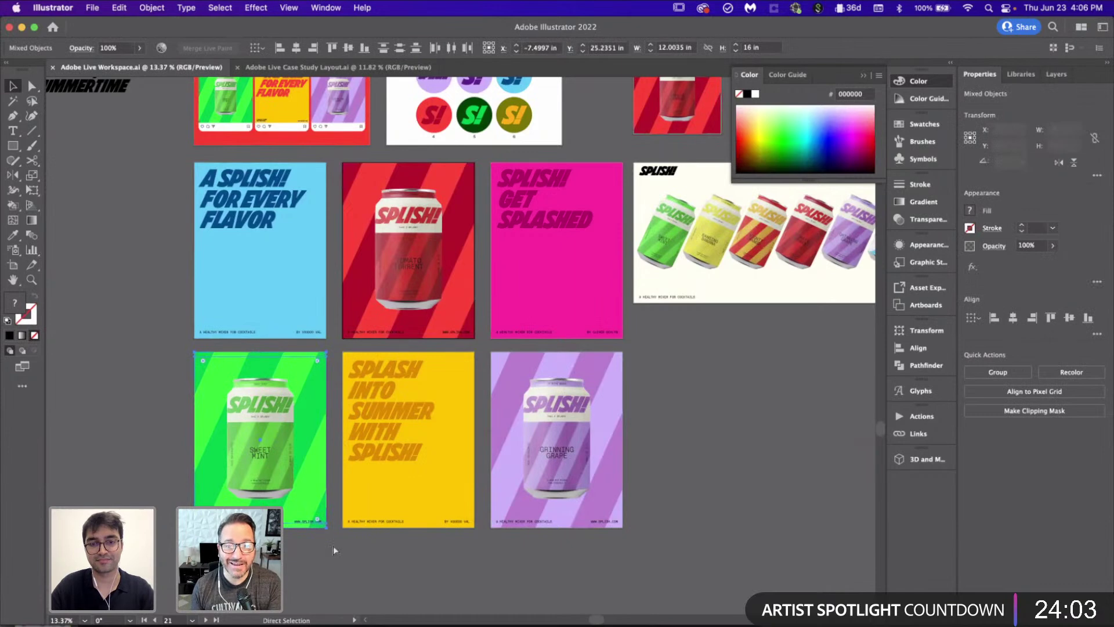
left_click(725, 425)
Step: Paste the green Sweet Mint poster as a Smart Object and scale it to fill the panel canvas
key("super+Tab")
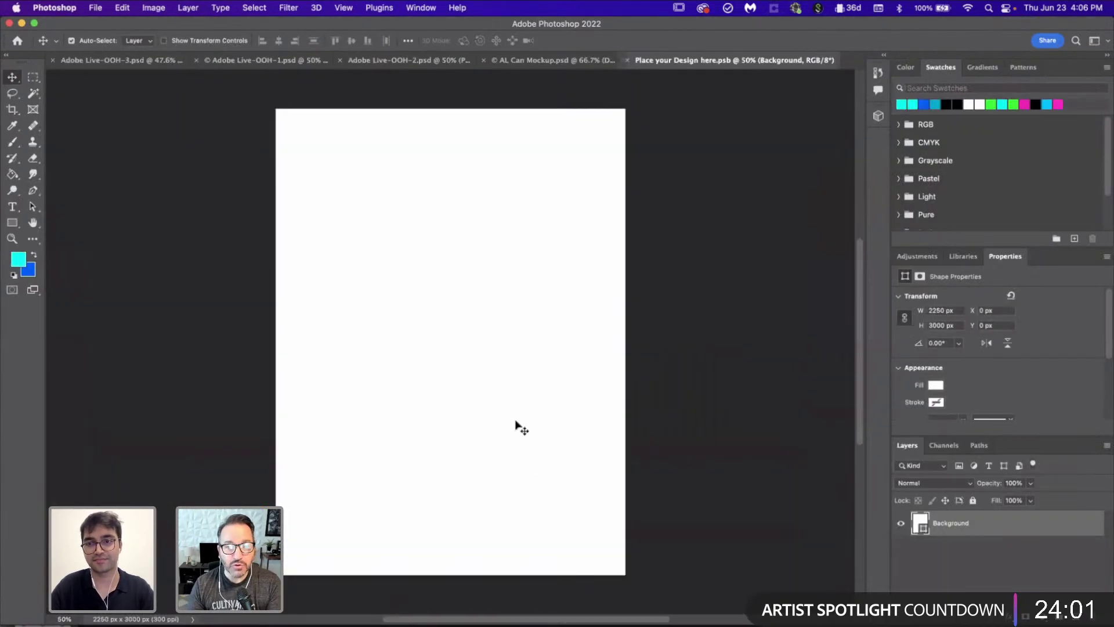
key("super+v")
left_click(614, 288)
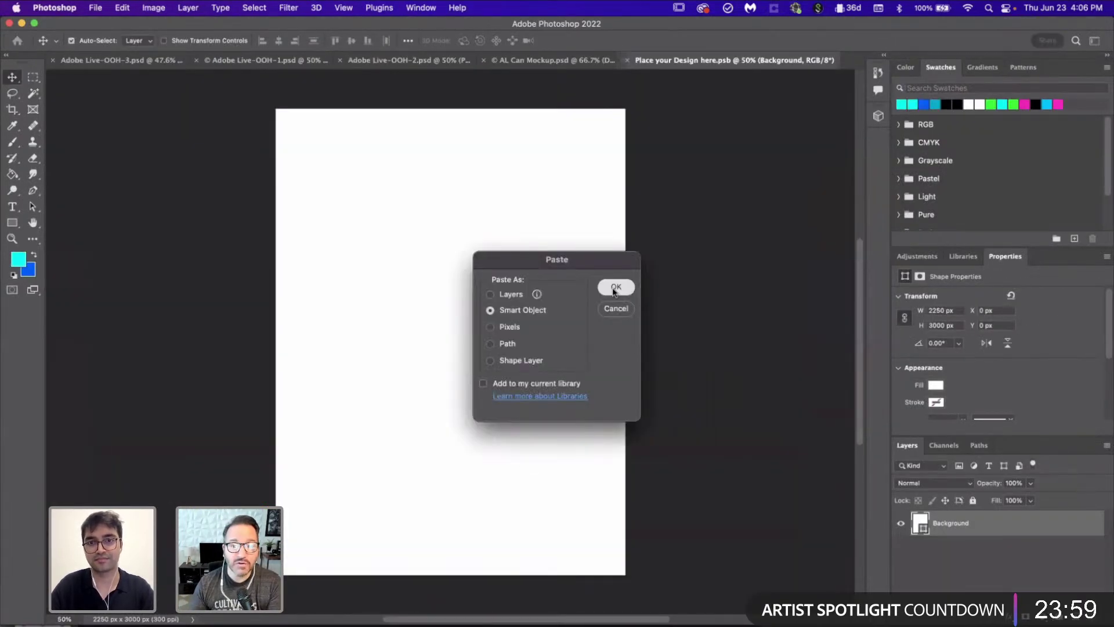
left_click_drag(625, 475, 783, 603)
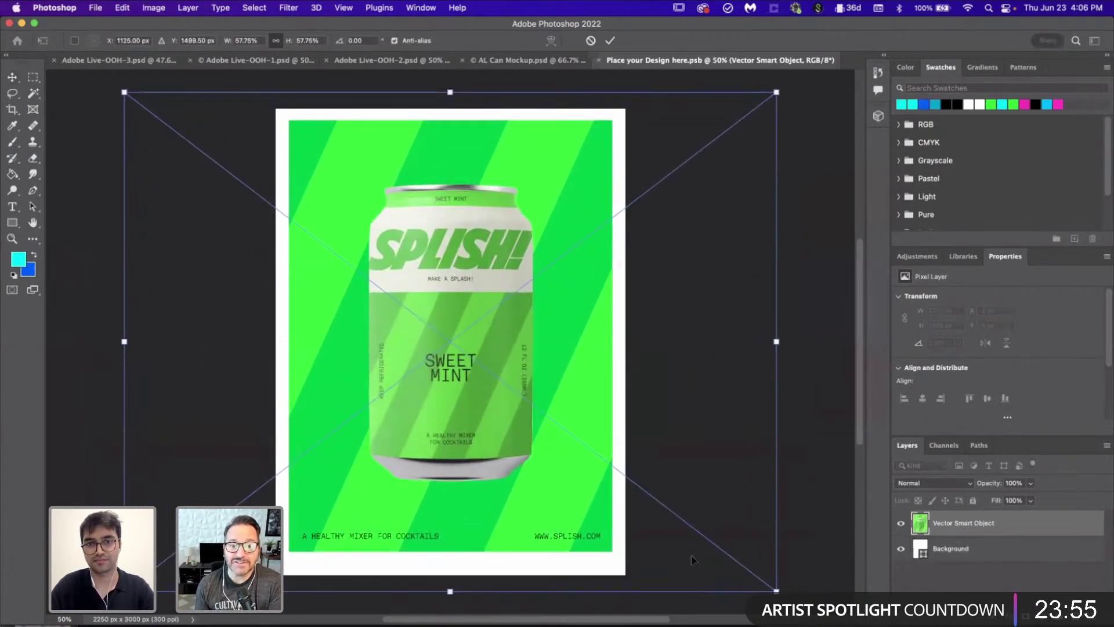
scroll(691, 557, "down", 1)
scroll(692, 558, "down", 2)
scroll(692, 558, "right", 2)
left_click_drag(668, 507, 700, 536)
left_click_drag(490, 339, 490, 354)
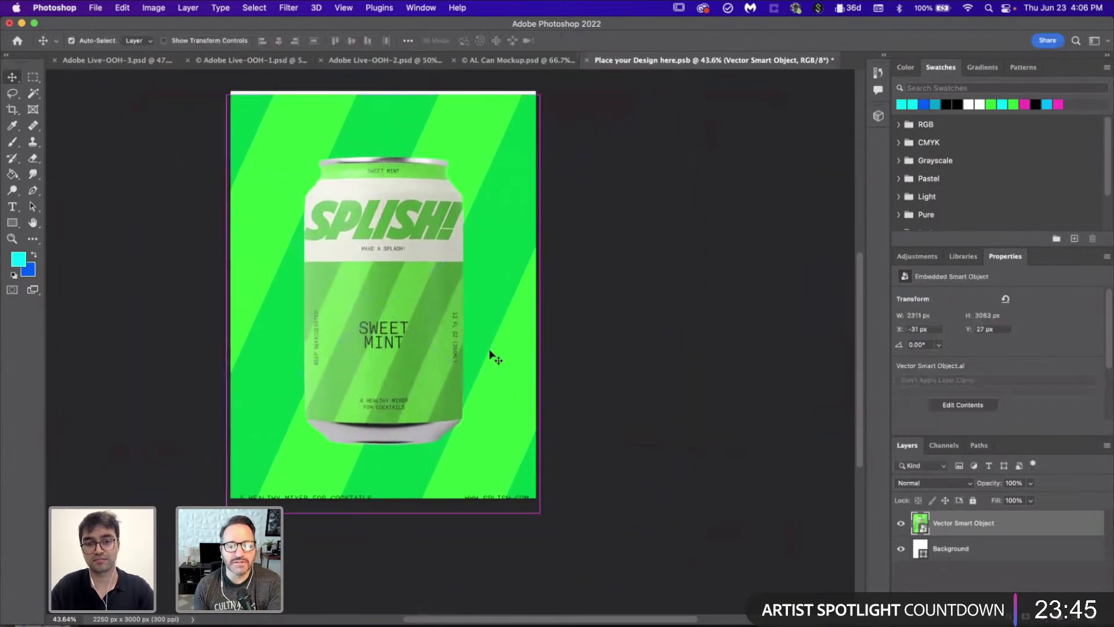
key("Return")
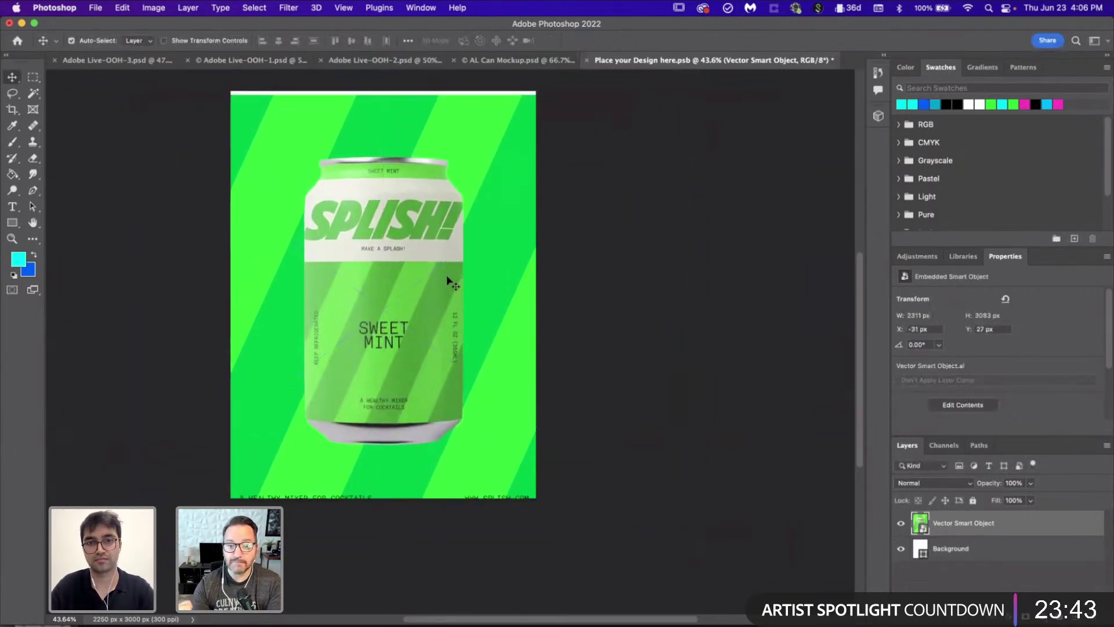
Step: Rasterize the poster layer and Free Transform it to fit the canvas exactly
key("b")
left_click(464, 300)
key("Return")
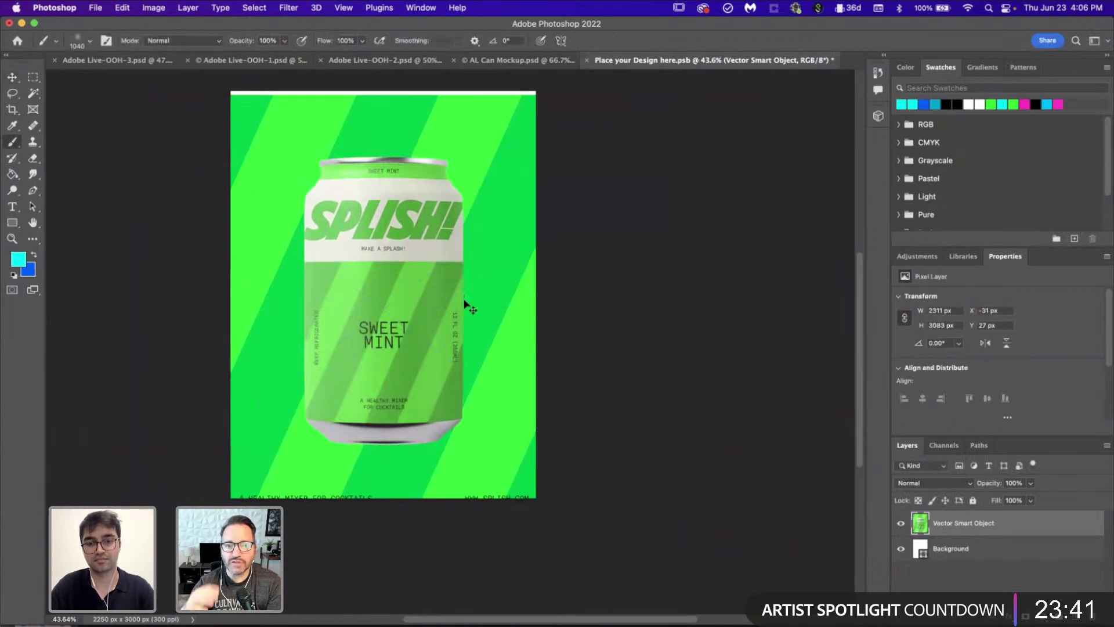
key("super+t")
scroll(339, 142, "up", 5)
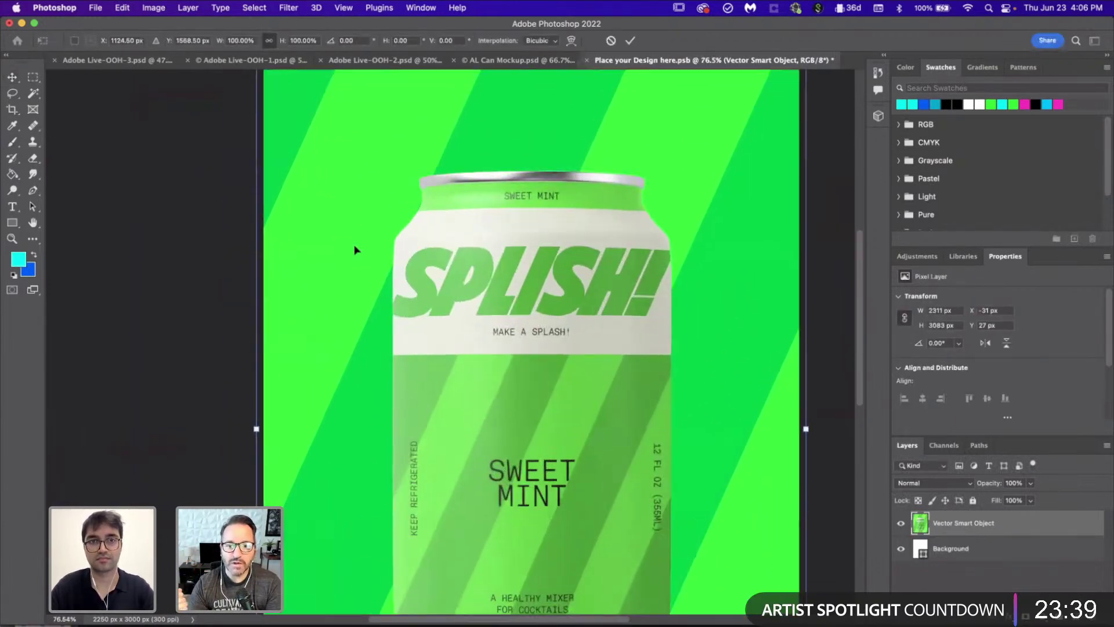
scroll(350, 210, "up", 3)
left_click_drag(355, 249, 368, 264)
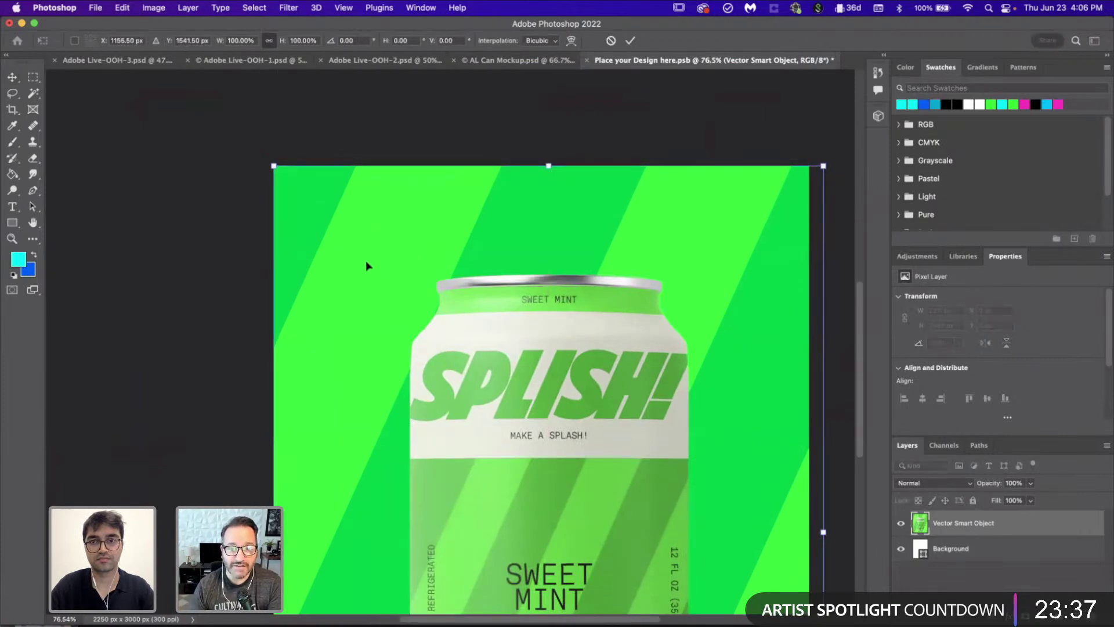
scroll(366, 272, "down", 6)
scroll(366, 271, "right", 3)
left_click_drag(654, 516, 642, 501)
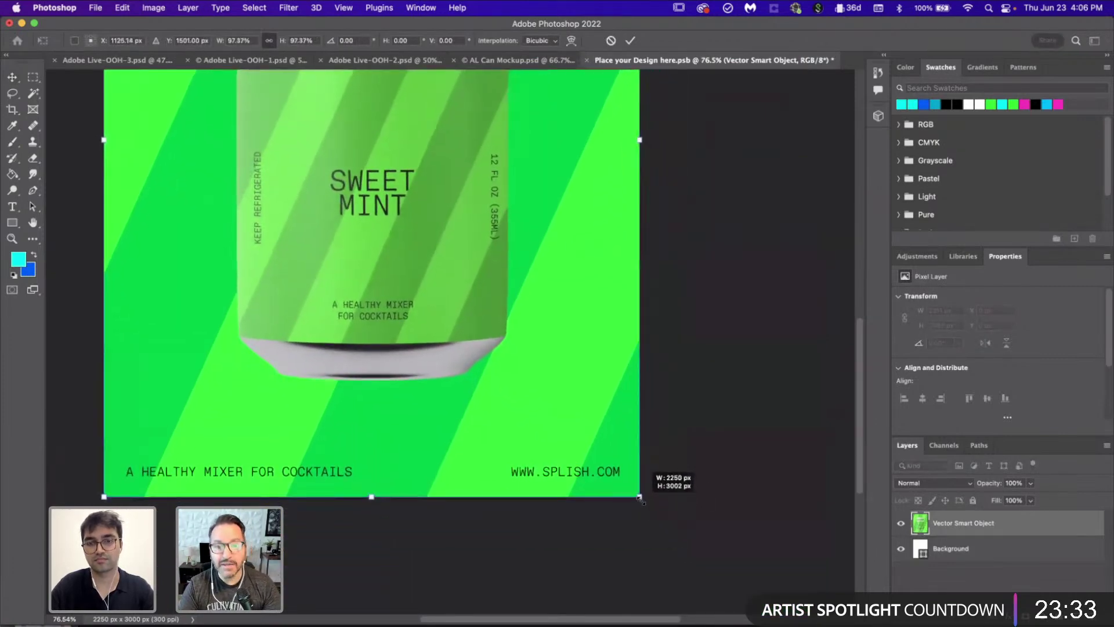
key("Return")
scroll(589, 341, "down", 5)
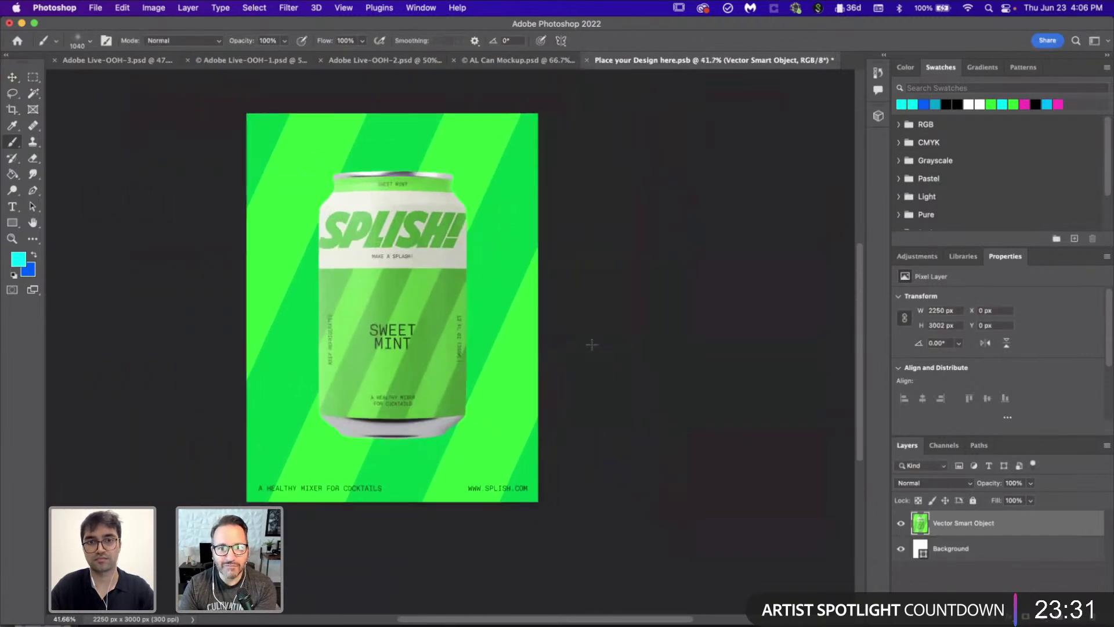
Step: Save the panel design and close it to return to the wall mockup
key("v")
key("super+s")
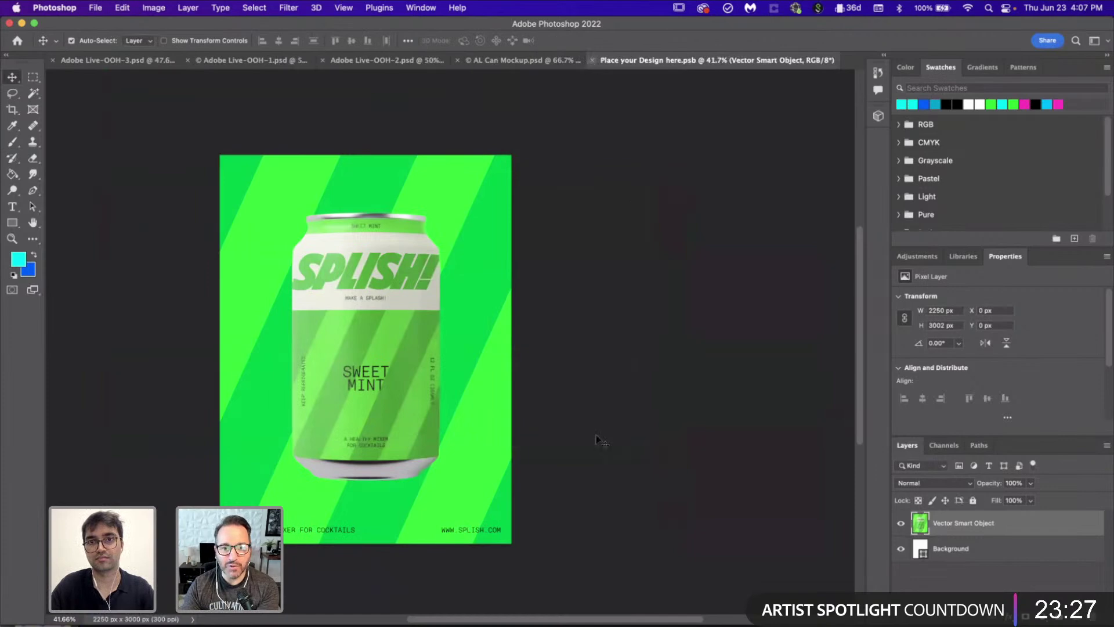
key("super+w")
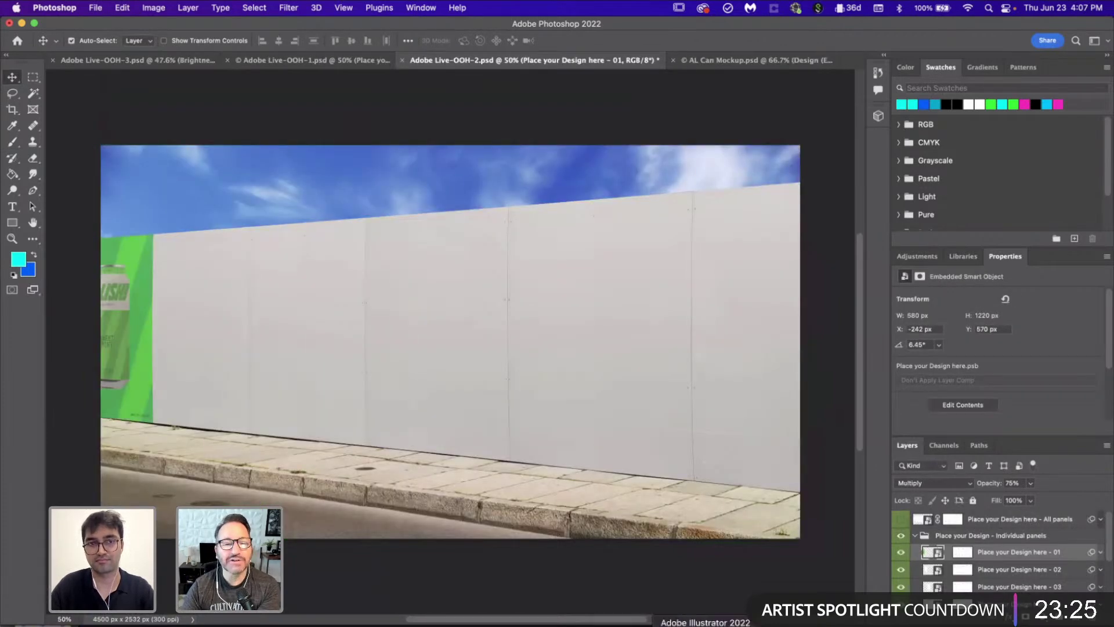
Step: Copy the yellow SPLASH INTO SUMMER poster in Illustrator and return to Photoshop
key("super+Tab")
scroll(405, 460, "down", 2)
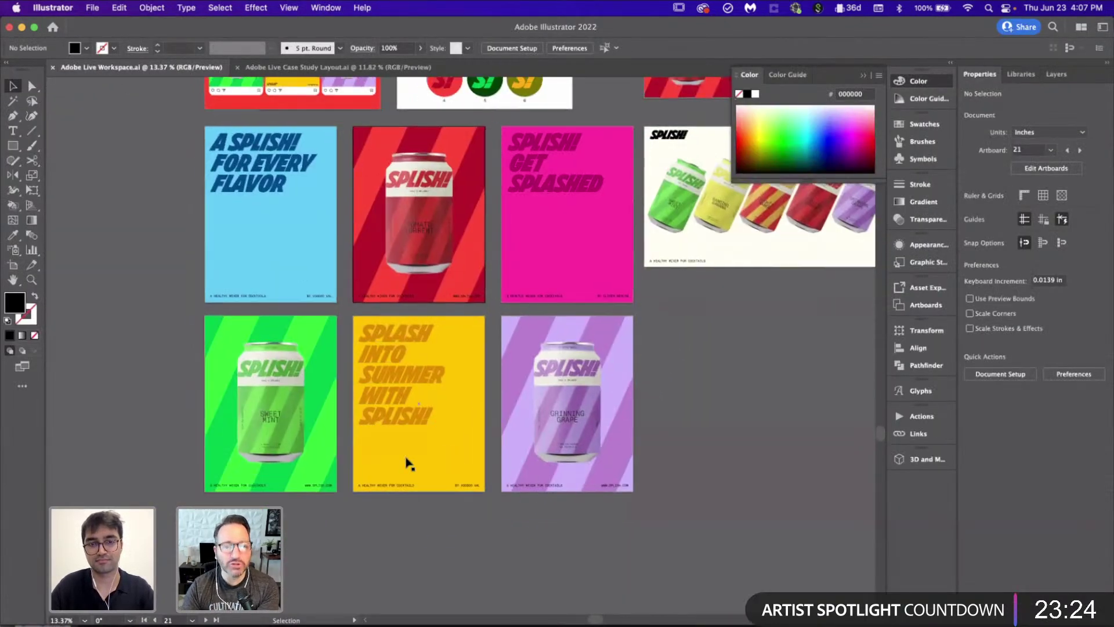
left_click(368, 345)
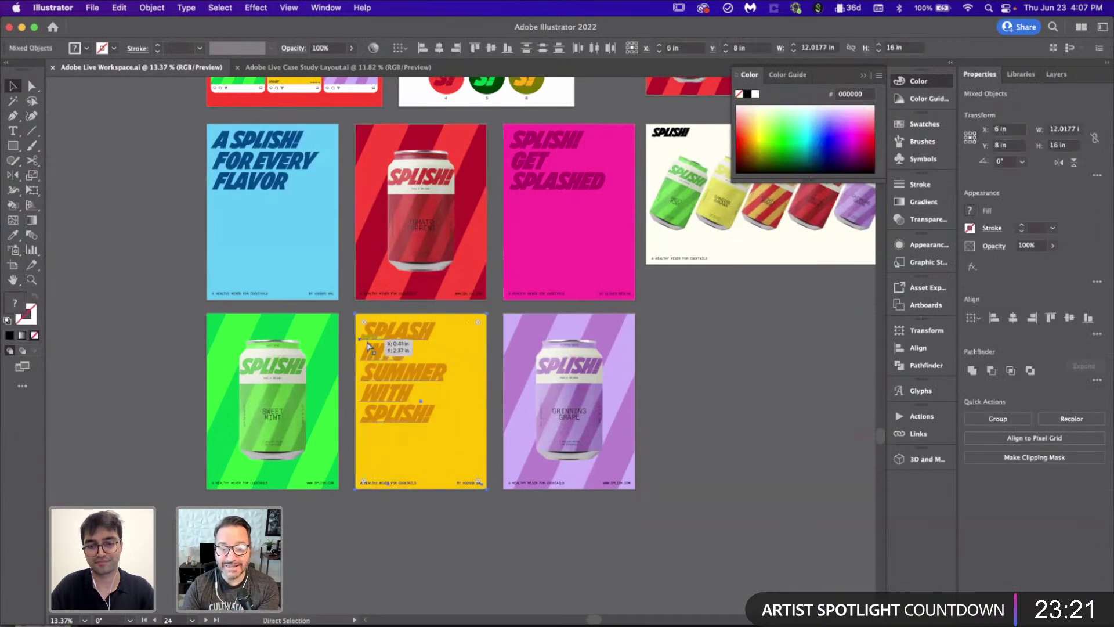
left_click(726, 436)
left_click(478, 623)
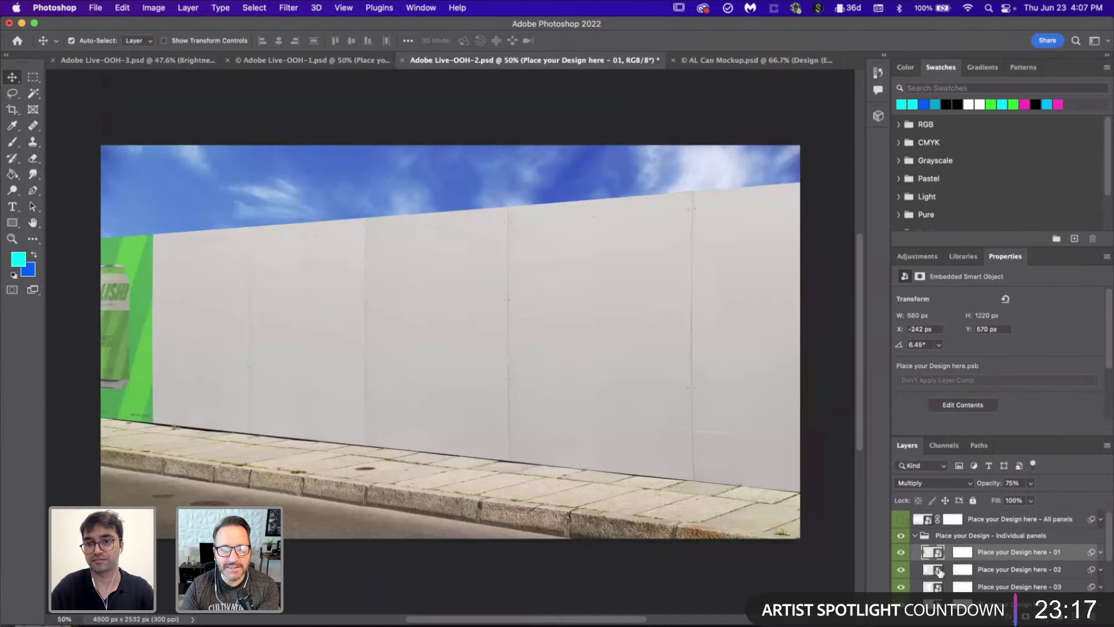
Step: Paste the yellow poster as Pixels into the second wall panel's contents
double_click(937, 571)
key("super+v")
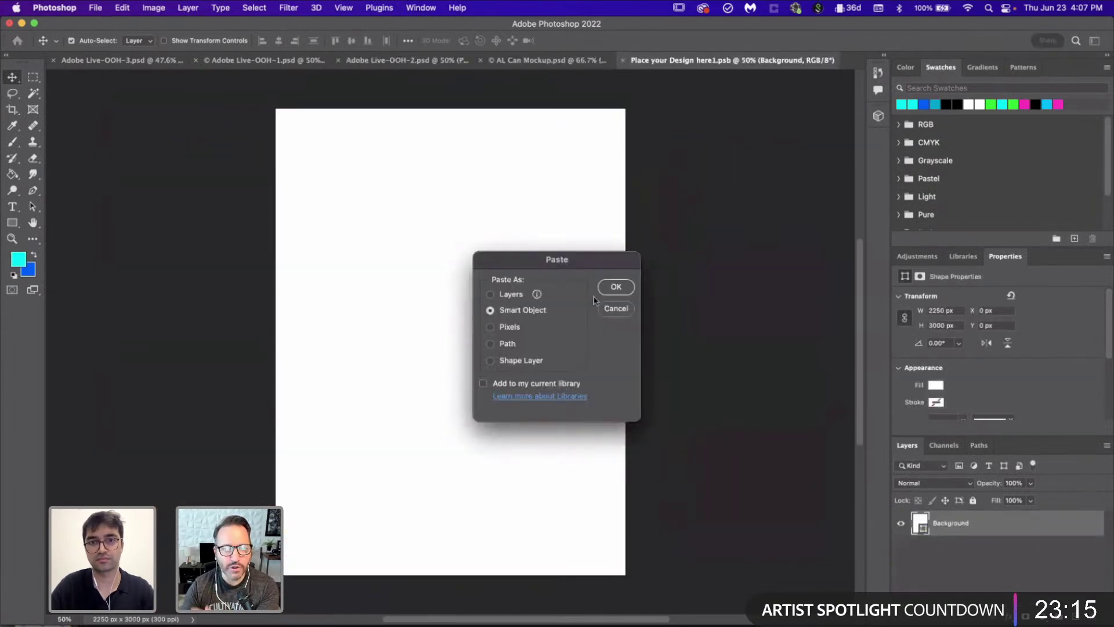
left_click(489, 331)
key("Return")
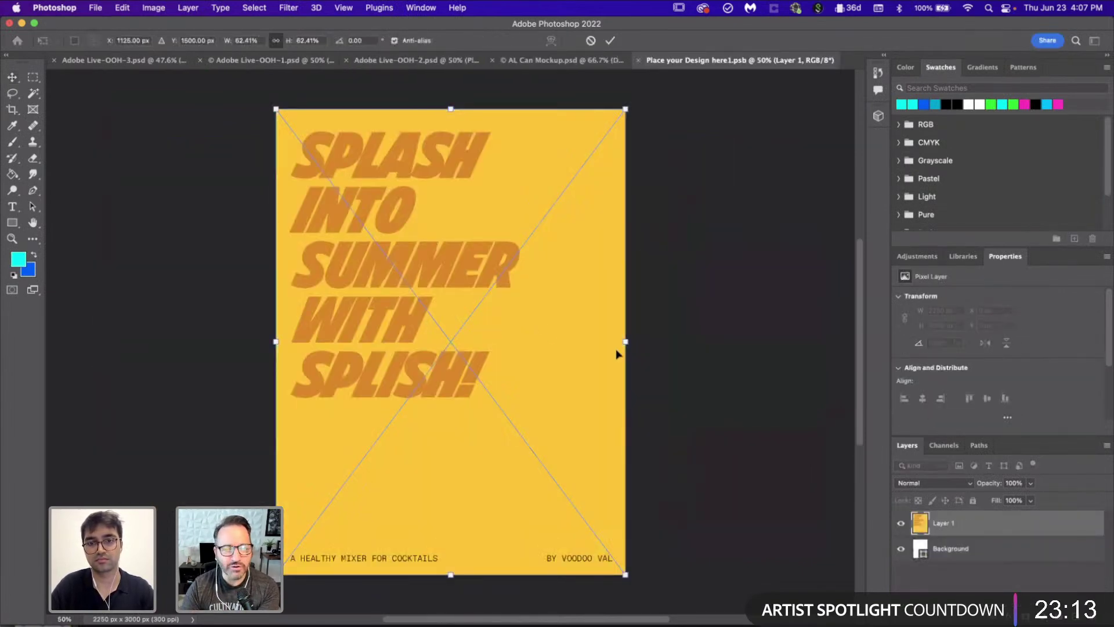
key("Return")
Step: Save and close the panel file, then switch back to Illustrator's poster artboards
key("super+s")
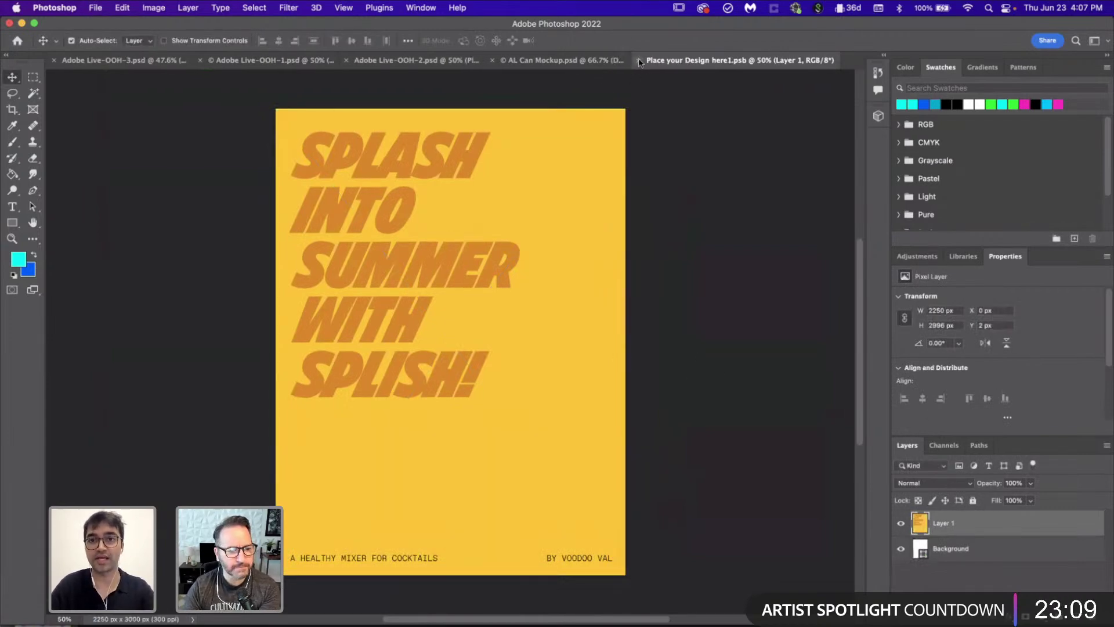
left_click(638, 62)
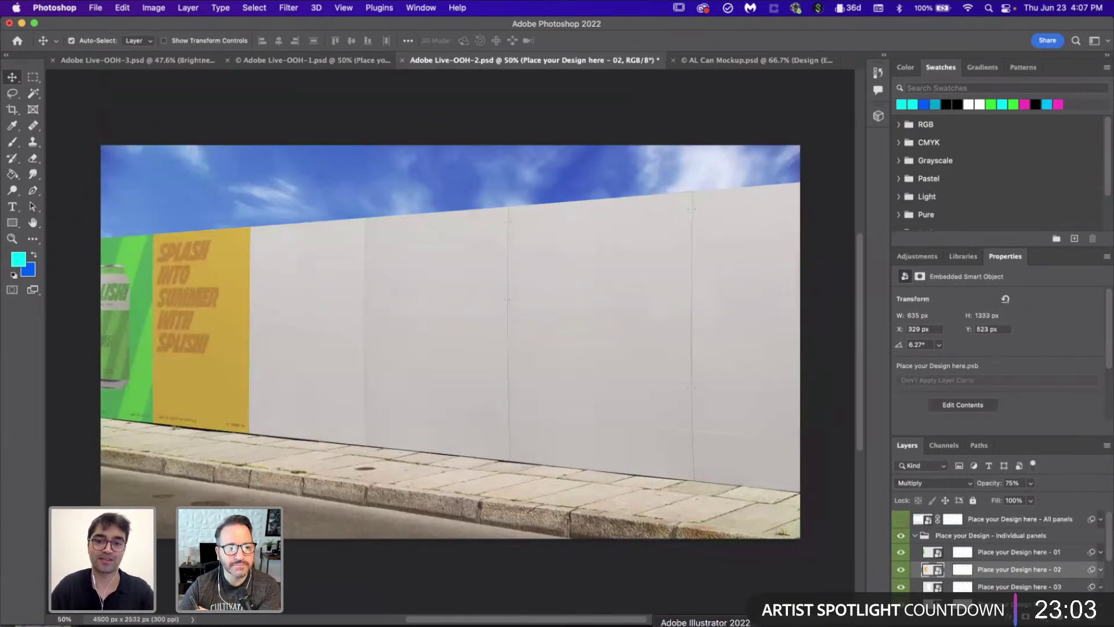
left_click(705, 623)
scroll(604, 411, "right", 2)
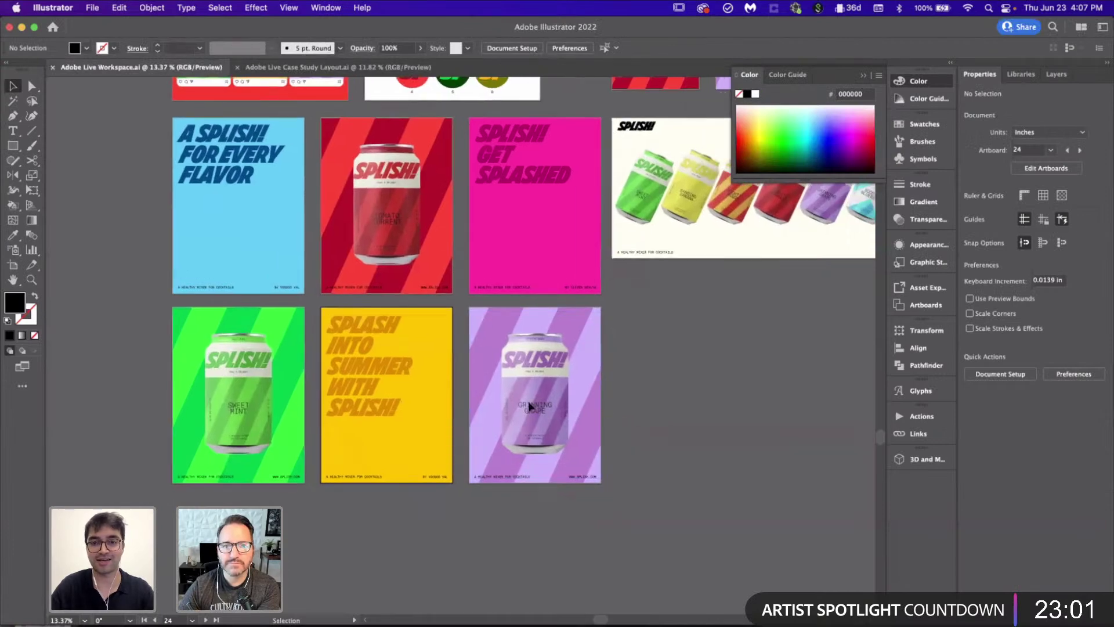
Step: Copy the purple Grinning Grape poster artwork and return to Photoshop
left_click(478, 365)
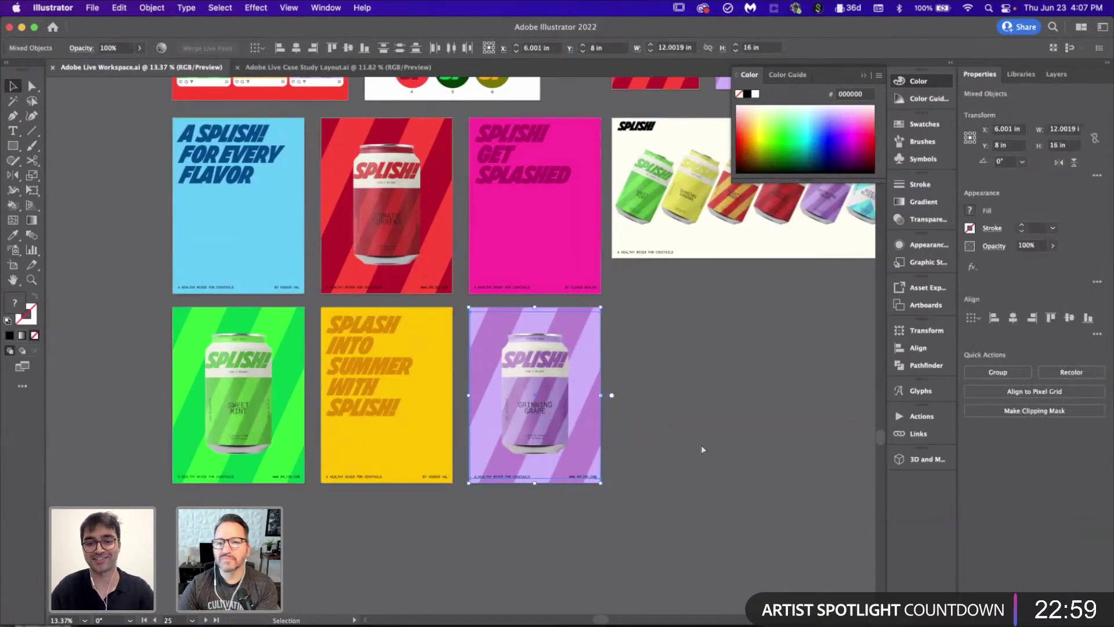
left_click(720, 458)
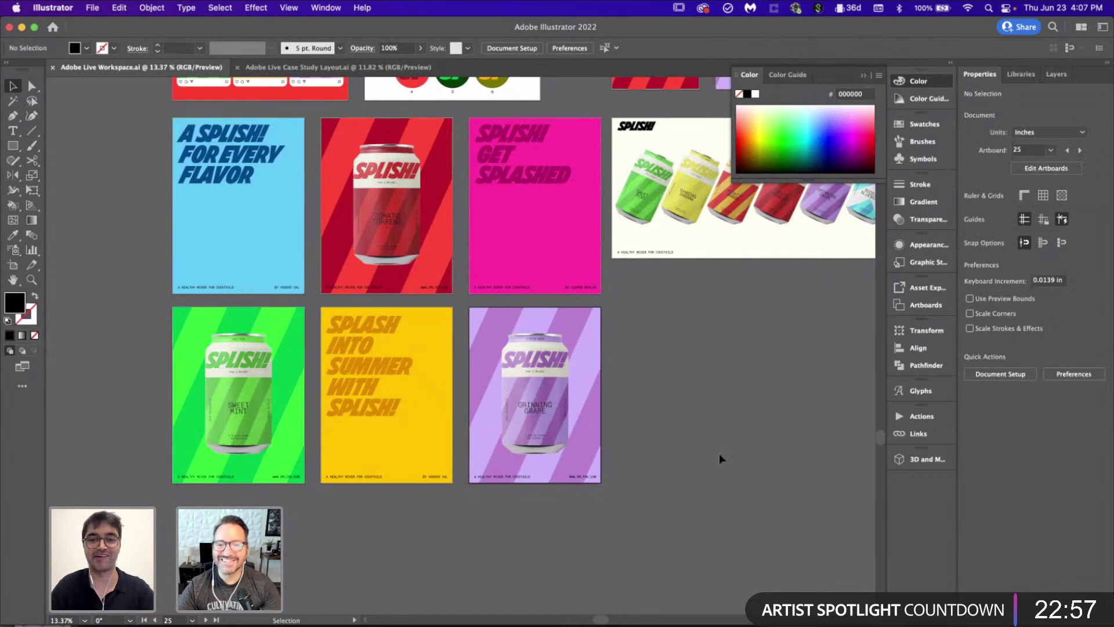
left_click(661, 625)
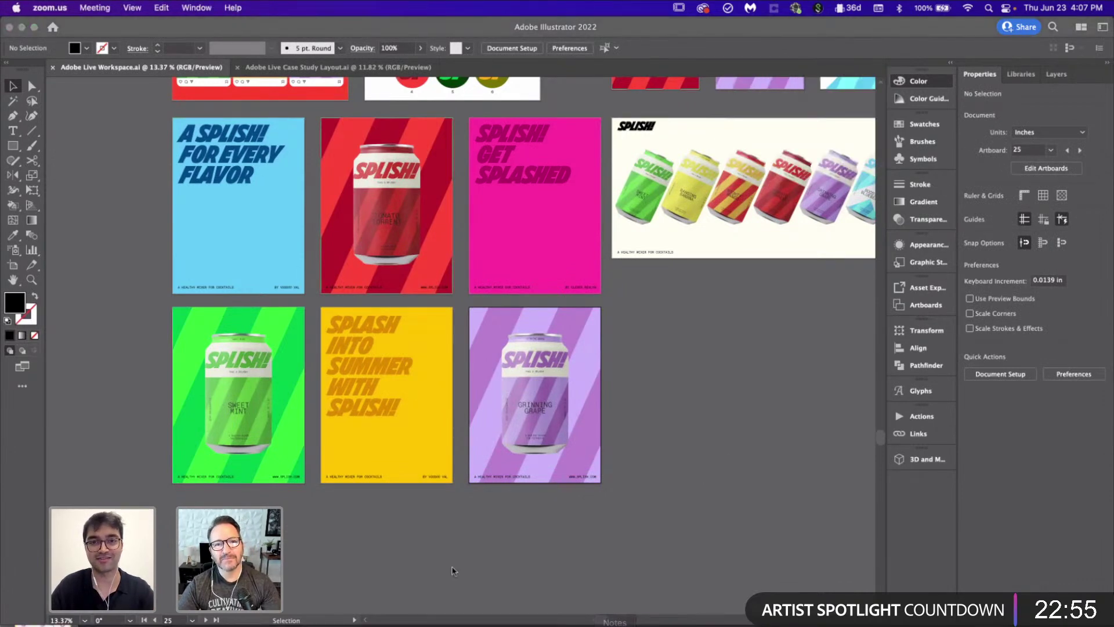
Step: Paste the grape poster as Pixels into the third panel, enlarge it, and undo a stray brush stroke
left_click(479, 624)
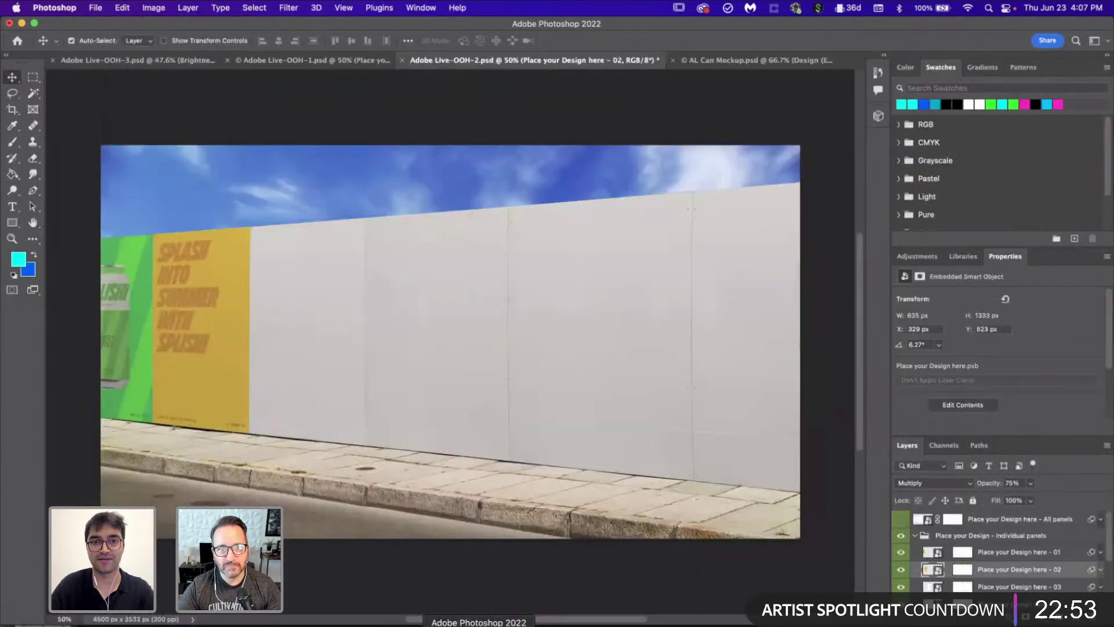
double_click(939, 583)
key("super+v")
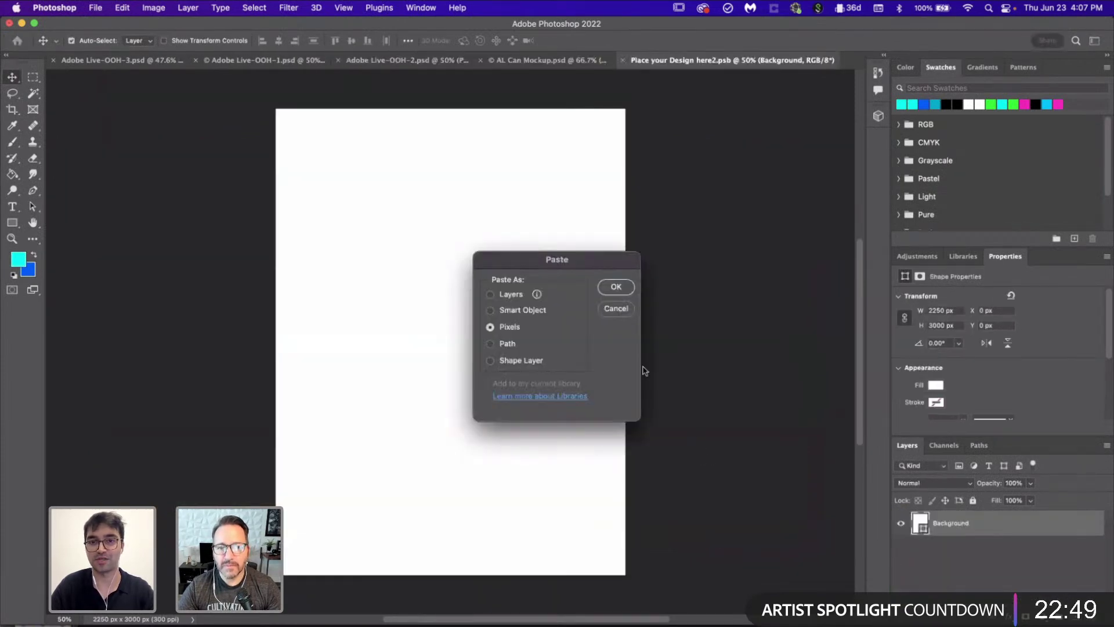
left_click(619, 287)
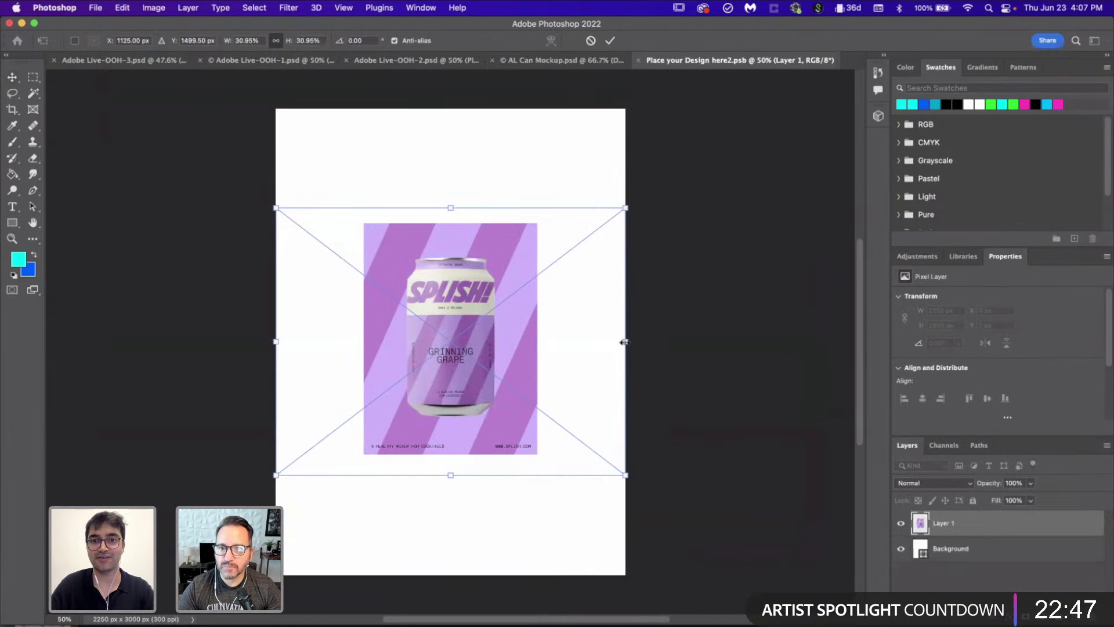
scroll(623, 343, "down", 2)
left_click_drag(611, 459, 752, 592)
key("Return")
key("b")
left_click(449, 326)
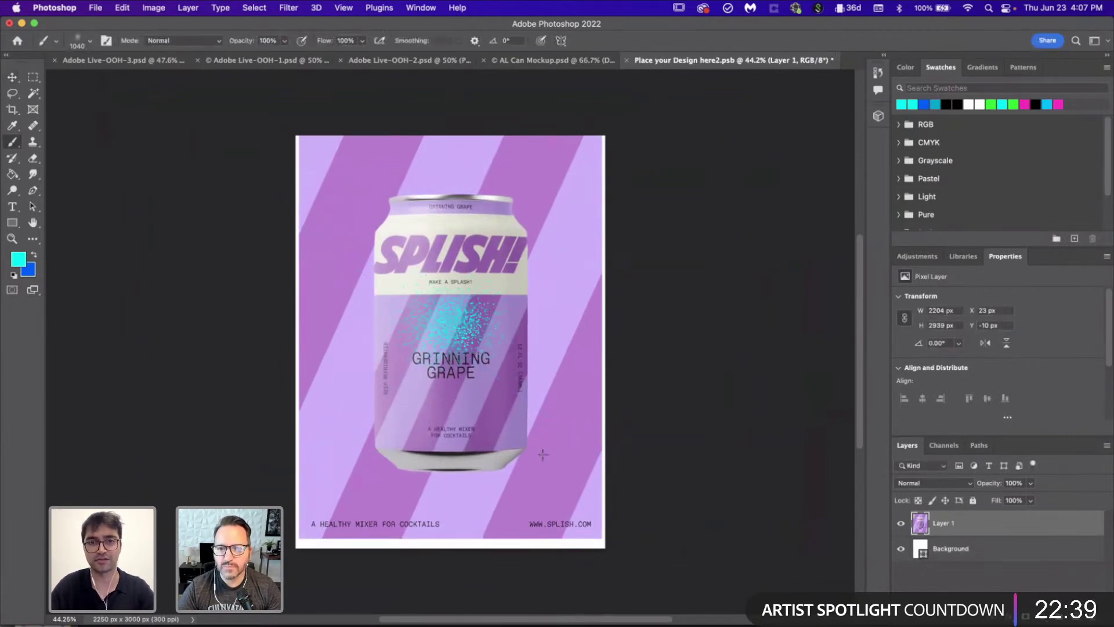
left_click(13, 78)
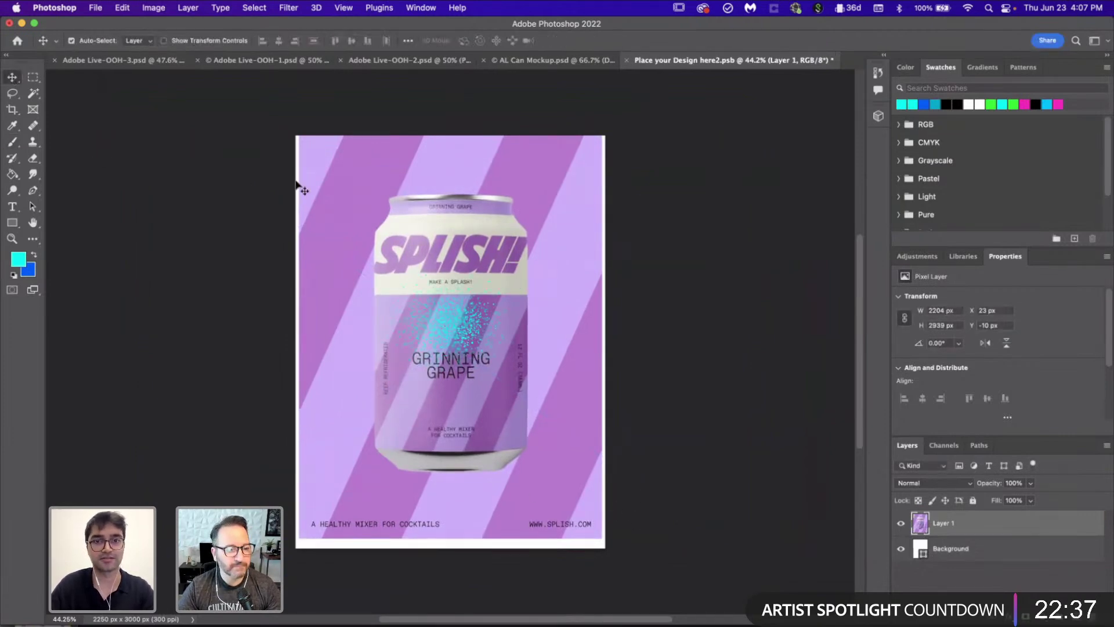
key("ctrl+z")
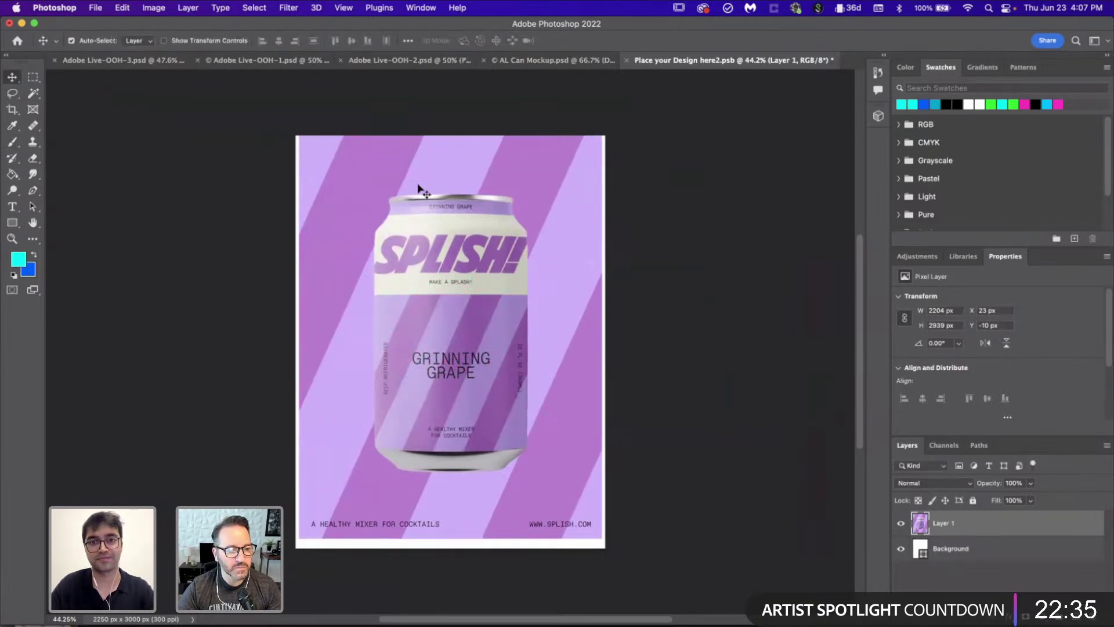
Step: Free Transform the grape poster so its corners match the canvas corners
scroll(386, 155, "up", 5)
key("ctrl+t")
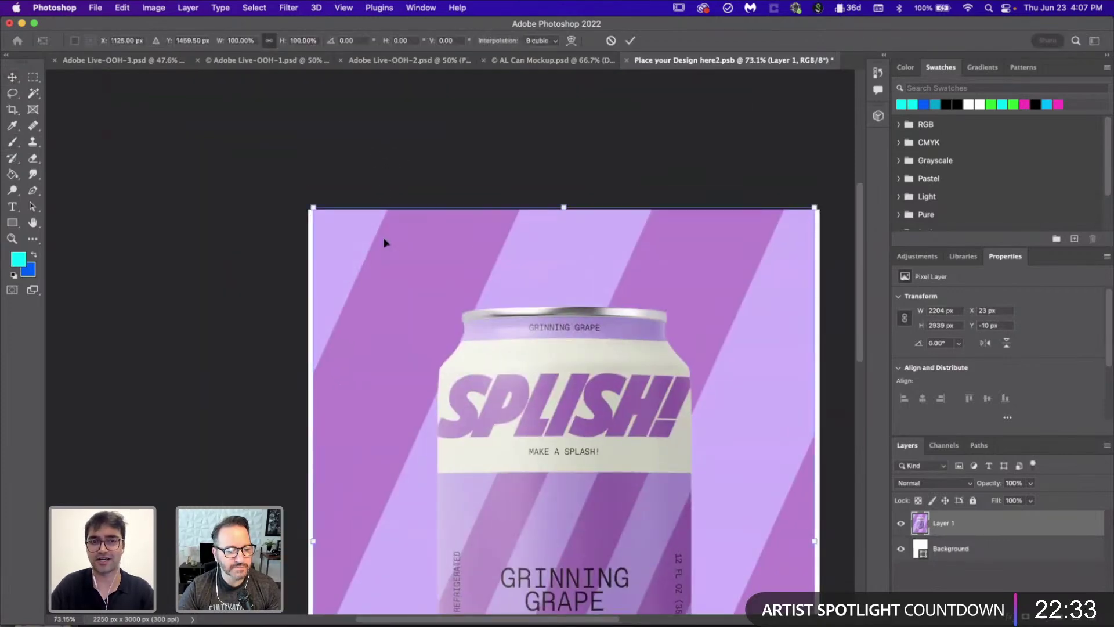
scroll(384, 243, "up", 5)
scroll(384, 242, "up", 4)
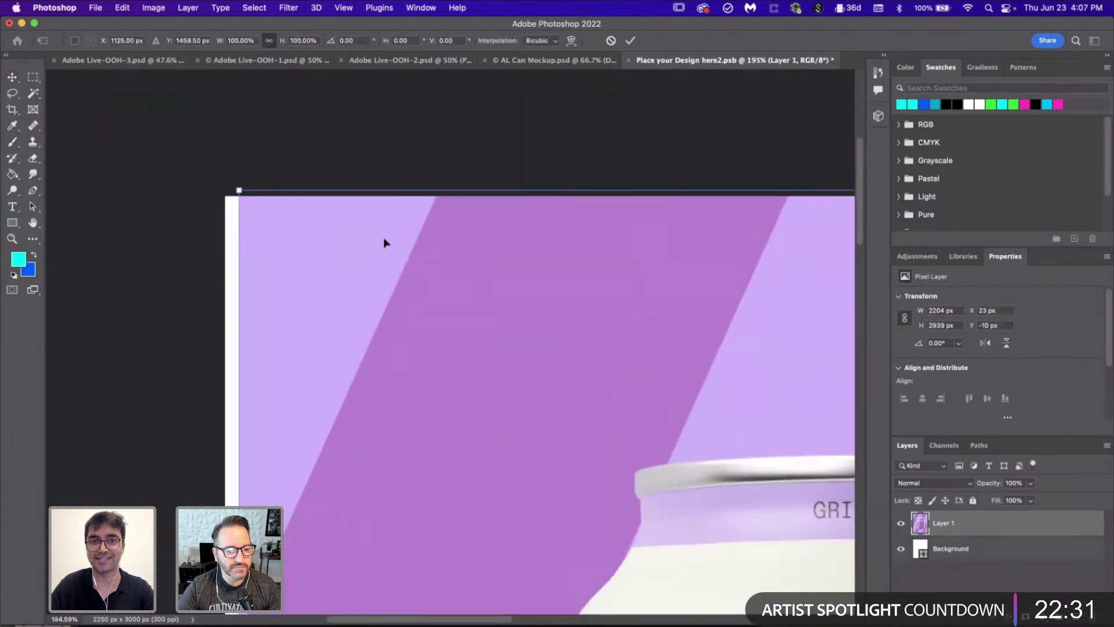
left_click_drag(383, 268, 370, 279)
scroll(370, 279, "down", 5)
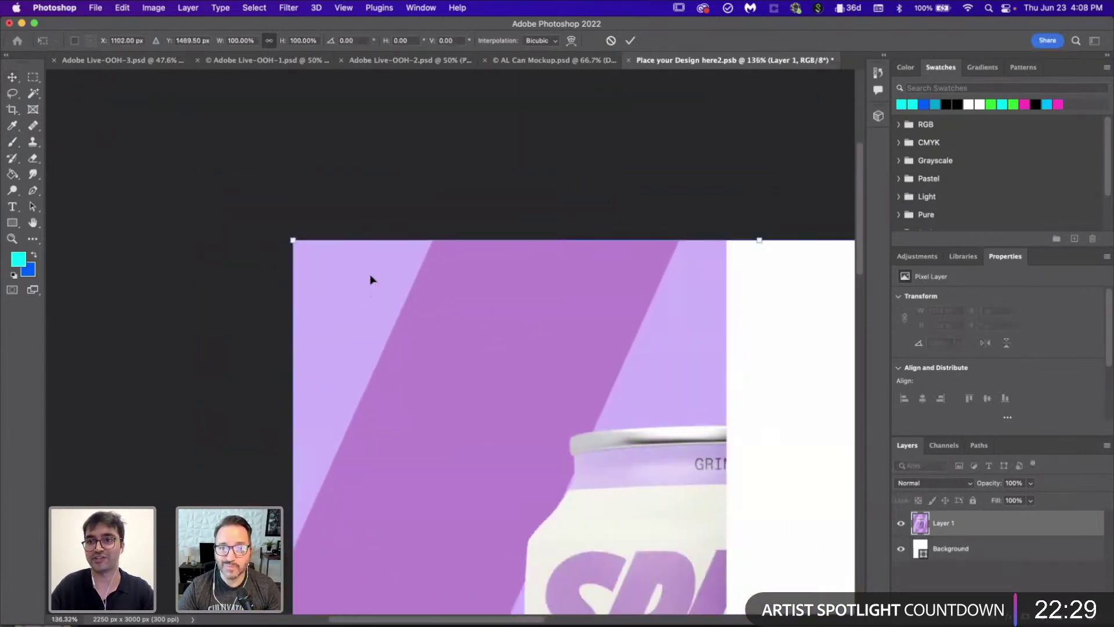
scroll(370, 279, "down", 10)
scroll(370, 279, "right", 5)
scroll(472, 348, "up", 6)
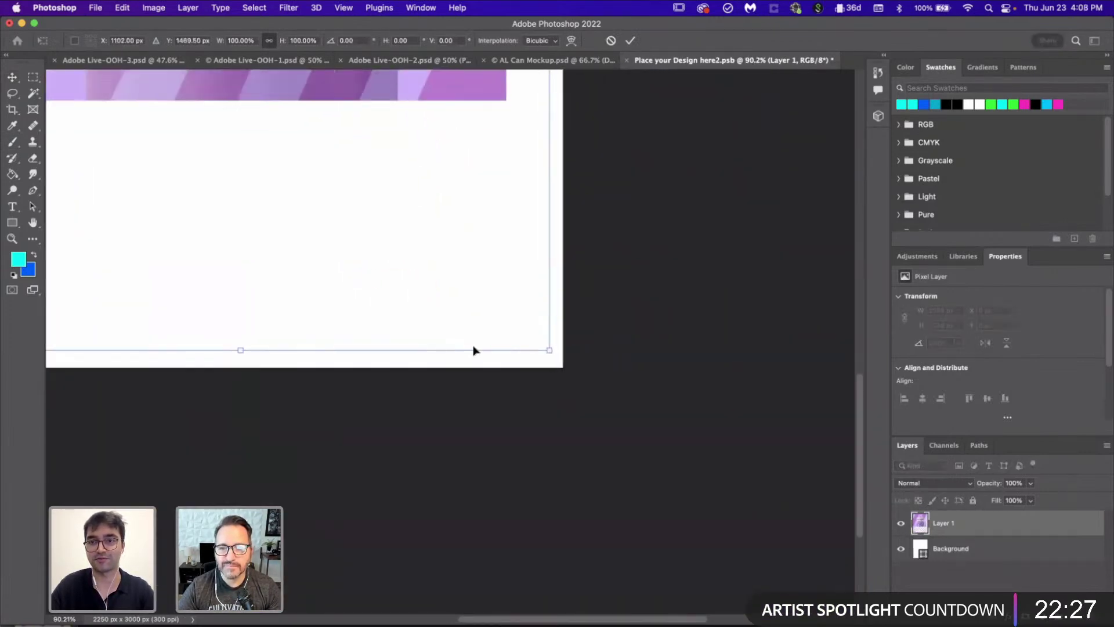
left_click_drag(472, 376, 500, 416)
key("Return")
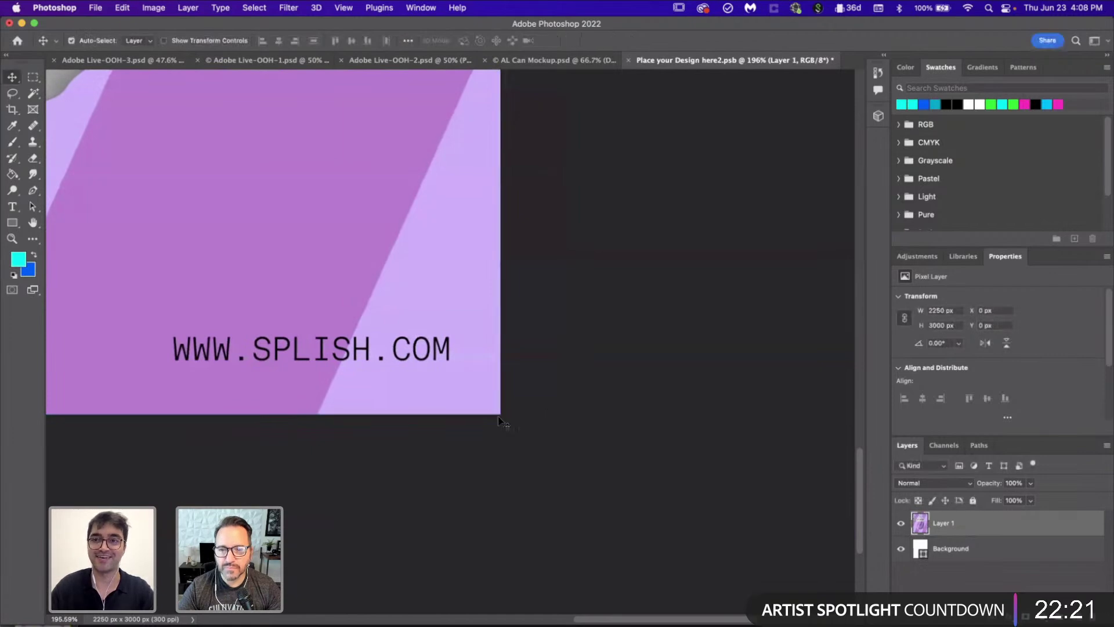
Step: Save the third panel's contents and close it back to the mockup
key("super+0")
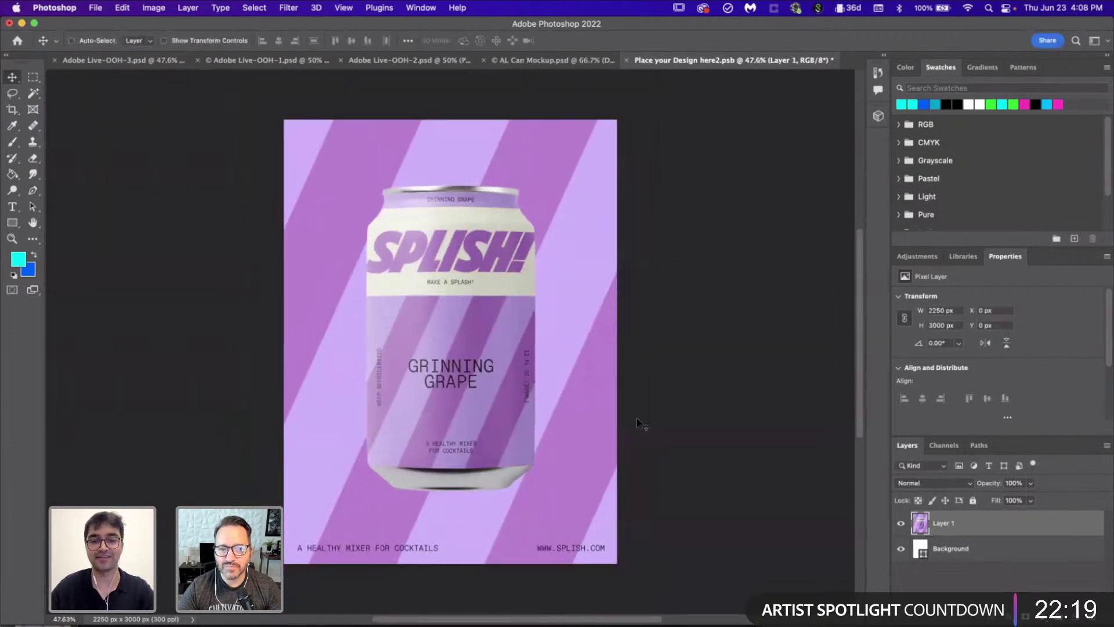
key("super+s")
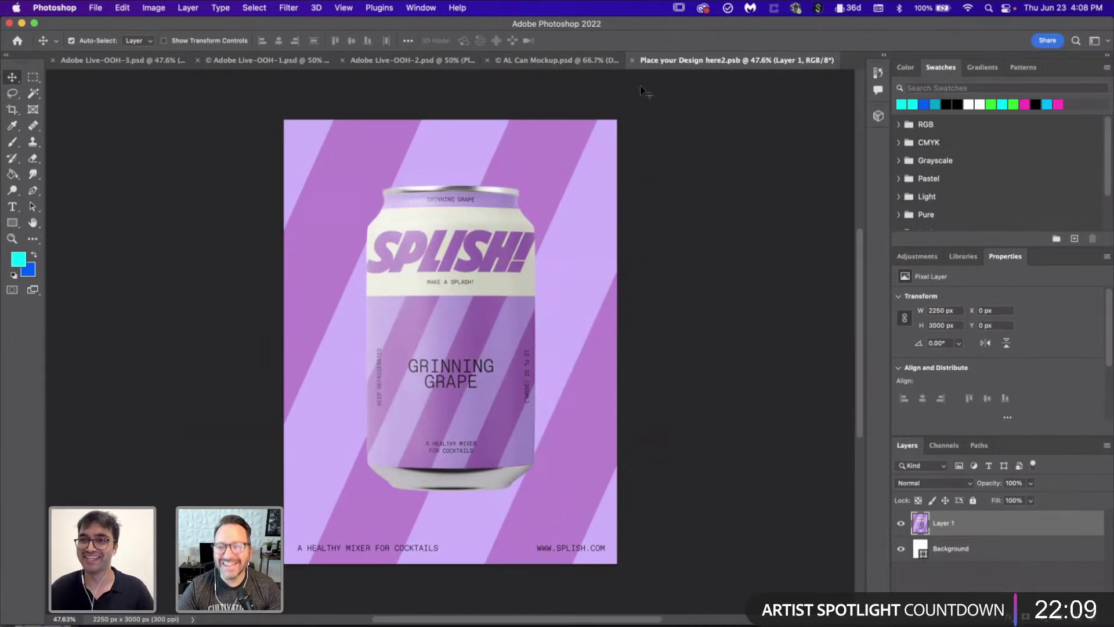
left_click(634, 60)
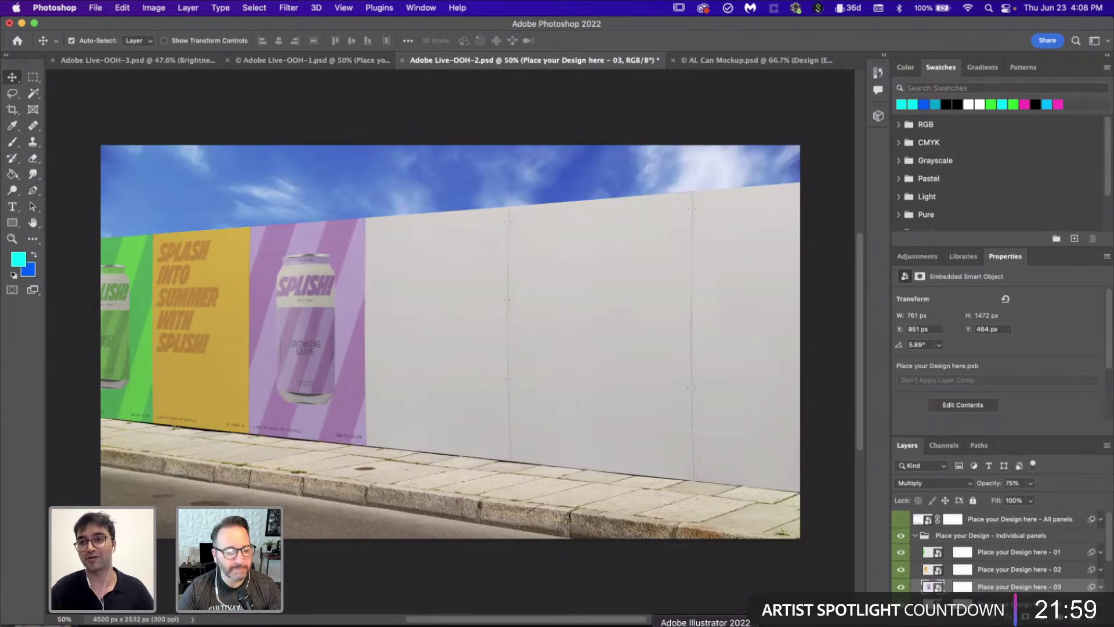
Step: Copy the blue A Splish! For Every Flavor poster in Illustrator and return to Photoshop
left_click(704, 622)
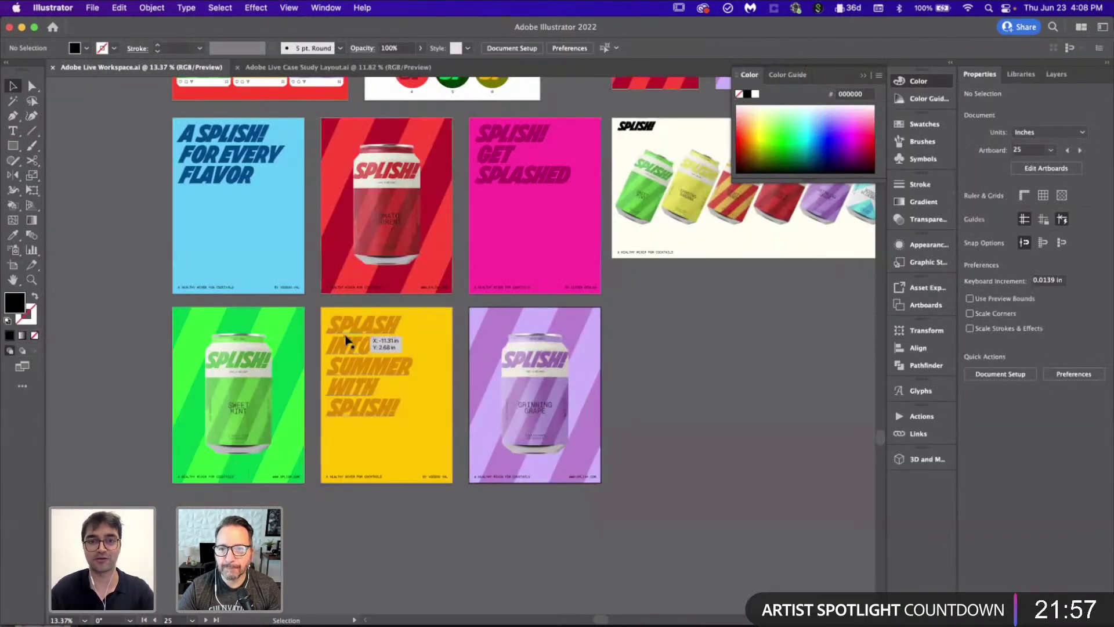
scroll(150, 172, "up", 3)
left_click_drag(149, 172, 306, 345)
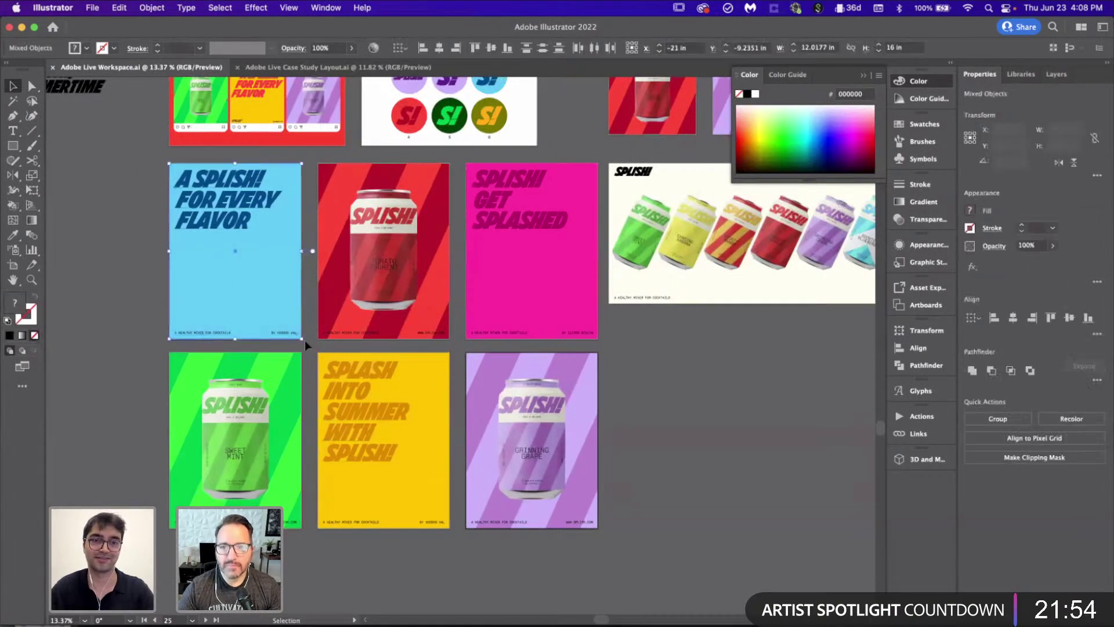
left_click(645, 381)
left_click(479, 624)
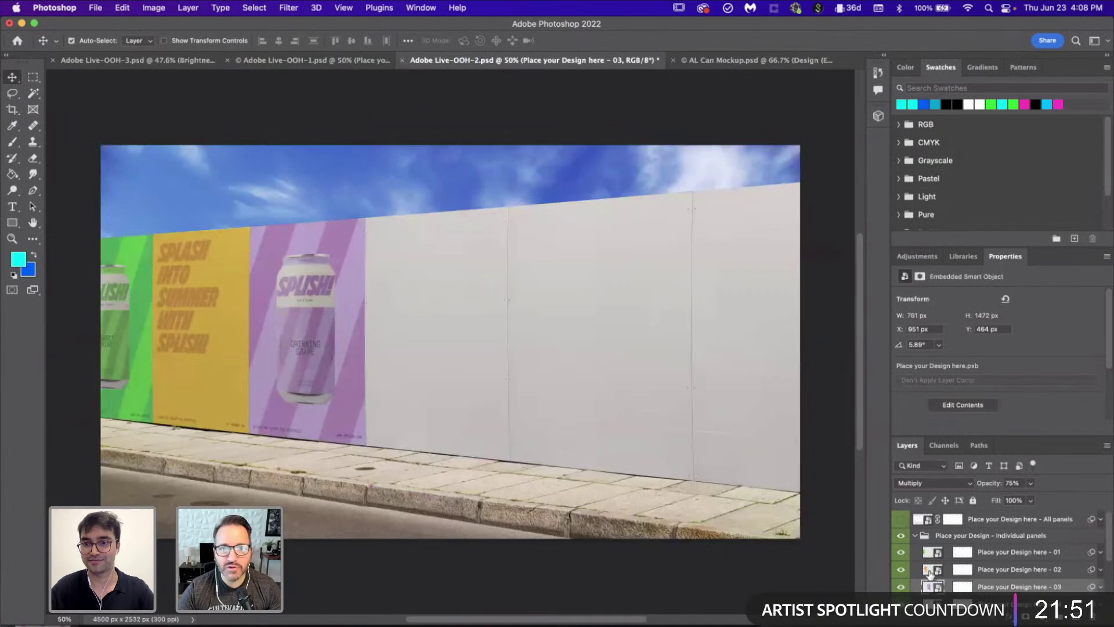
Step: Paste the blue poster as Pixels into panel 04's contents, then save and close it
double_click(938, 545)
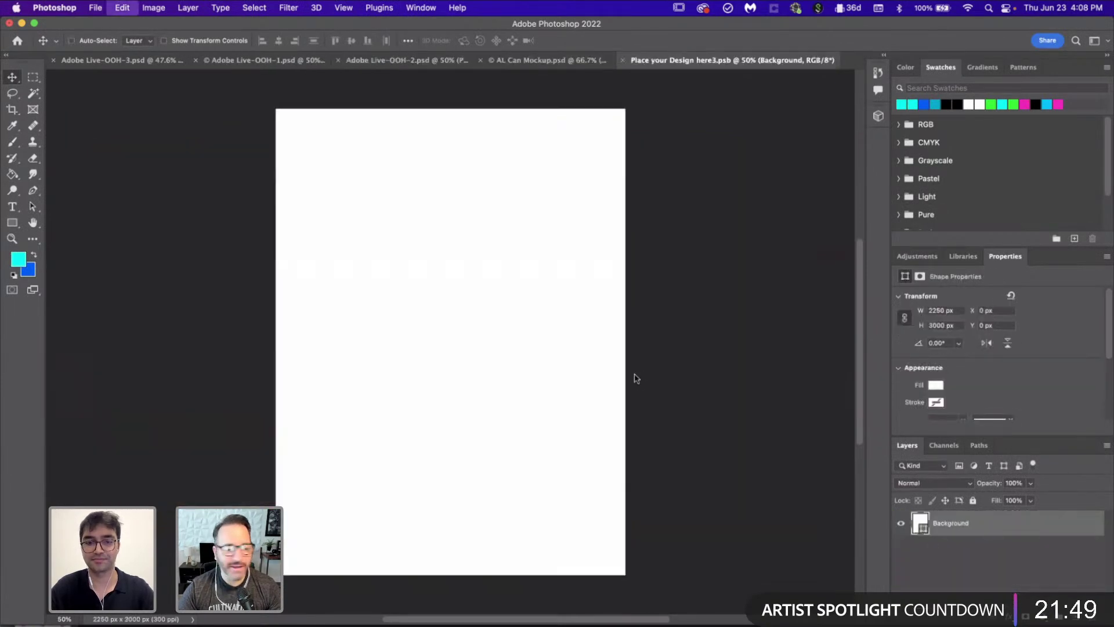
key("super+v")
left_click(602, 289)
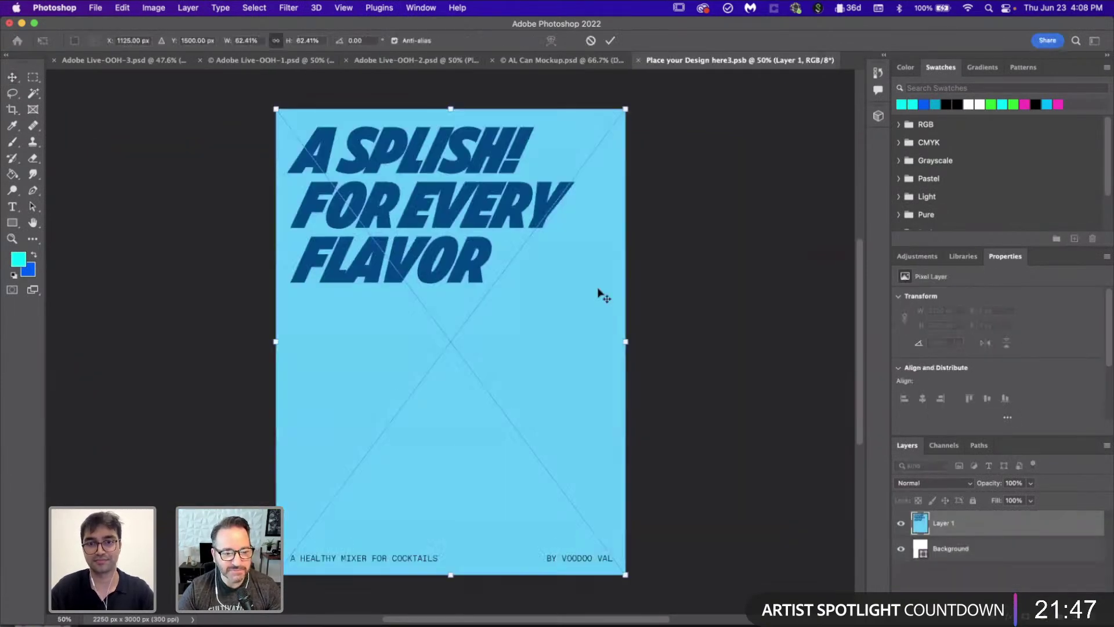
key("super+s")
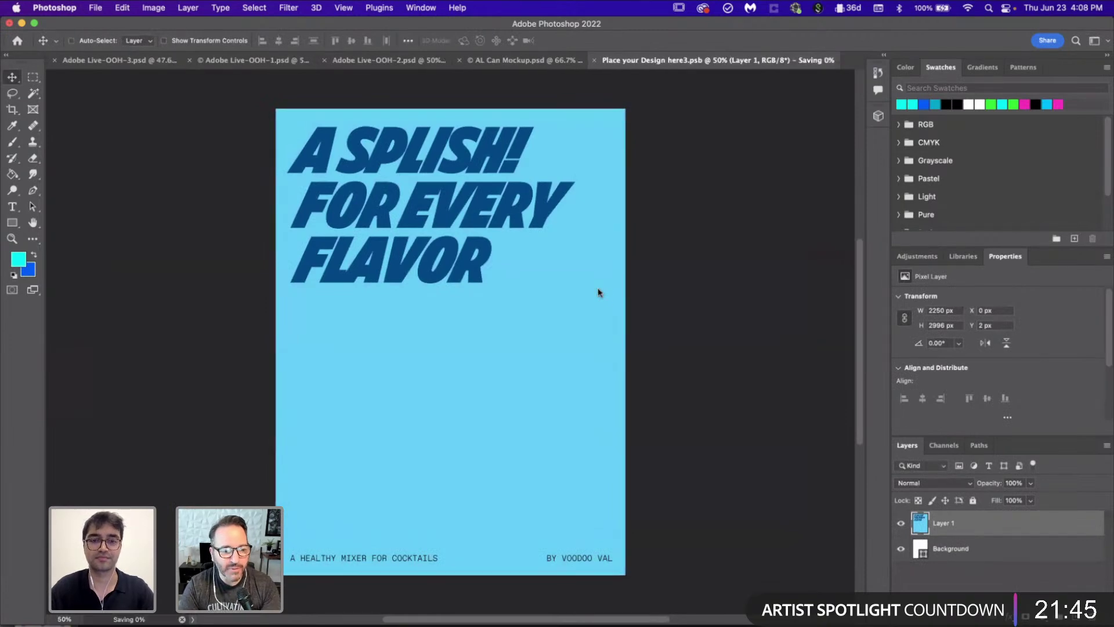
left_click(639, 61)
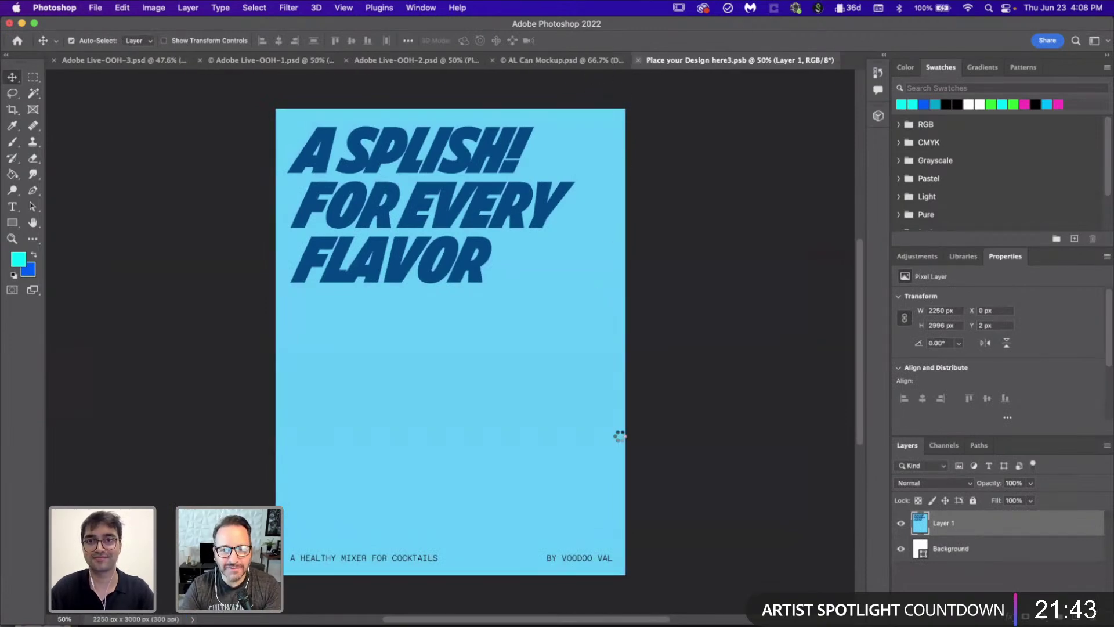
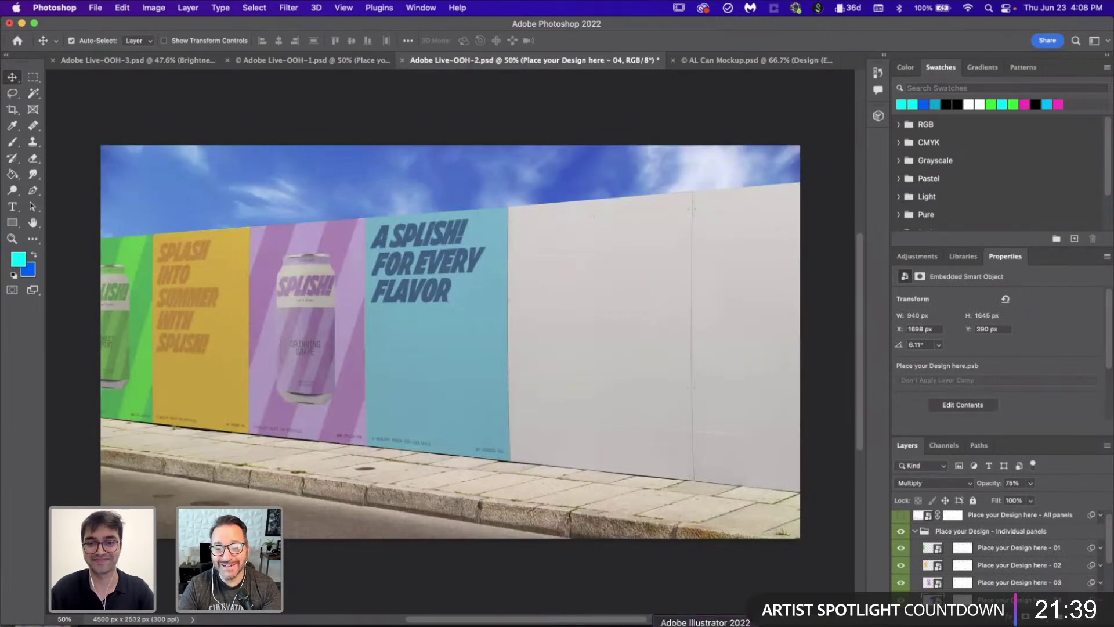
Step: Select and copy the red SPLISH! Tomato Torrent can poster artwork in Illustrator
left_click(697, 620)
scroll(465, 348, "up", 1)
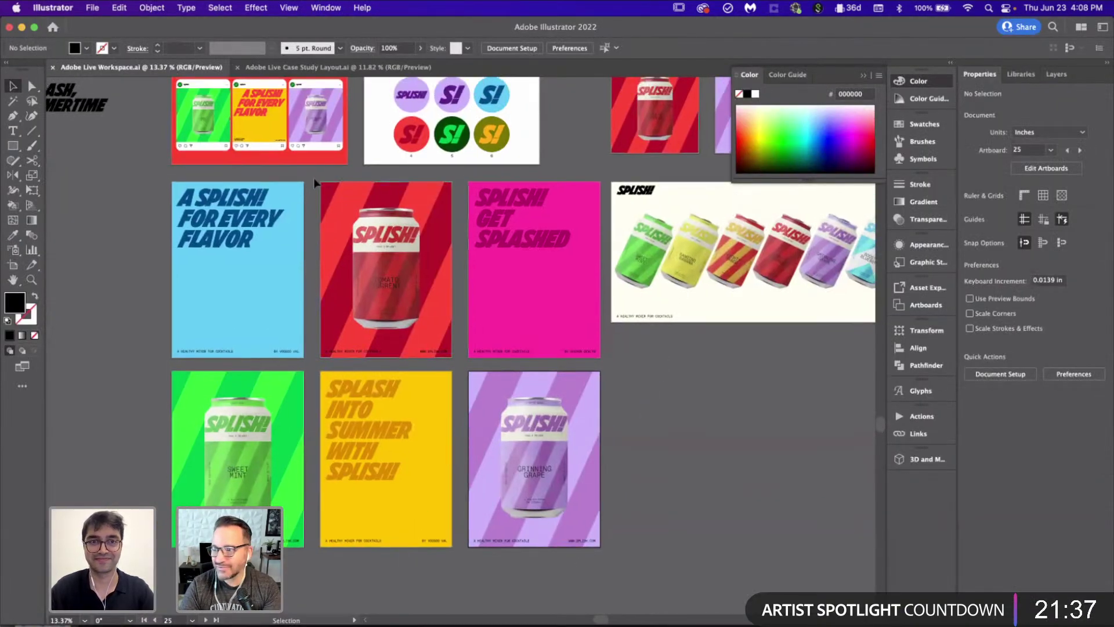
key("a")
left_click_drag(422, 336, 444, 356)
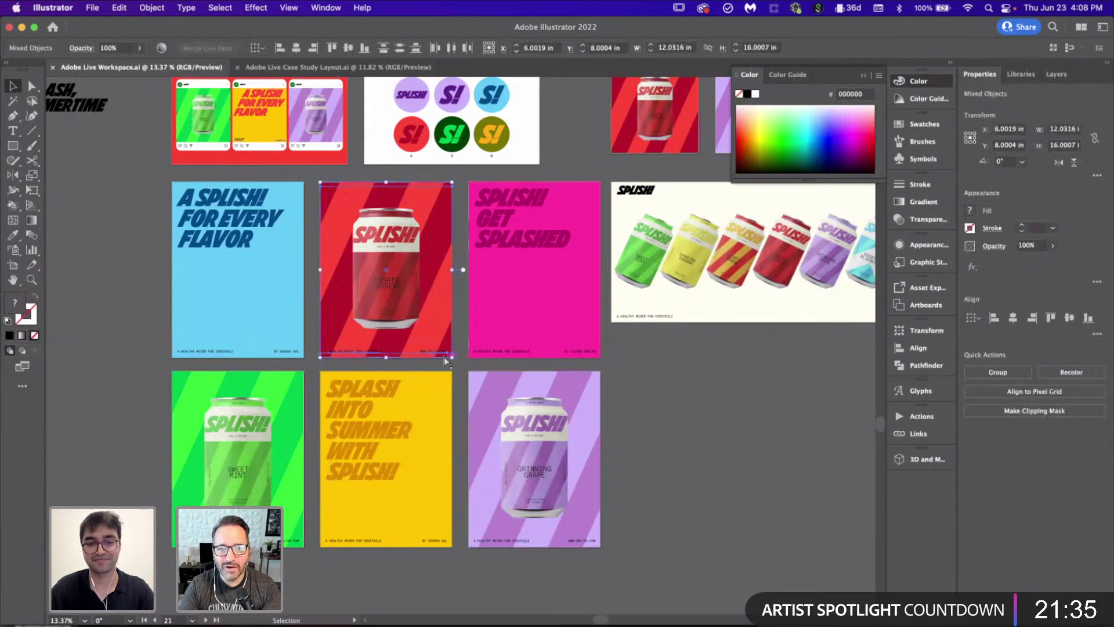
Step: Paste the red poster as pixels into panel 04's contents, scale it to fit, and save
left_click(499, 620)
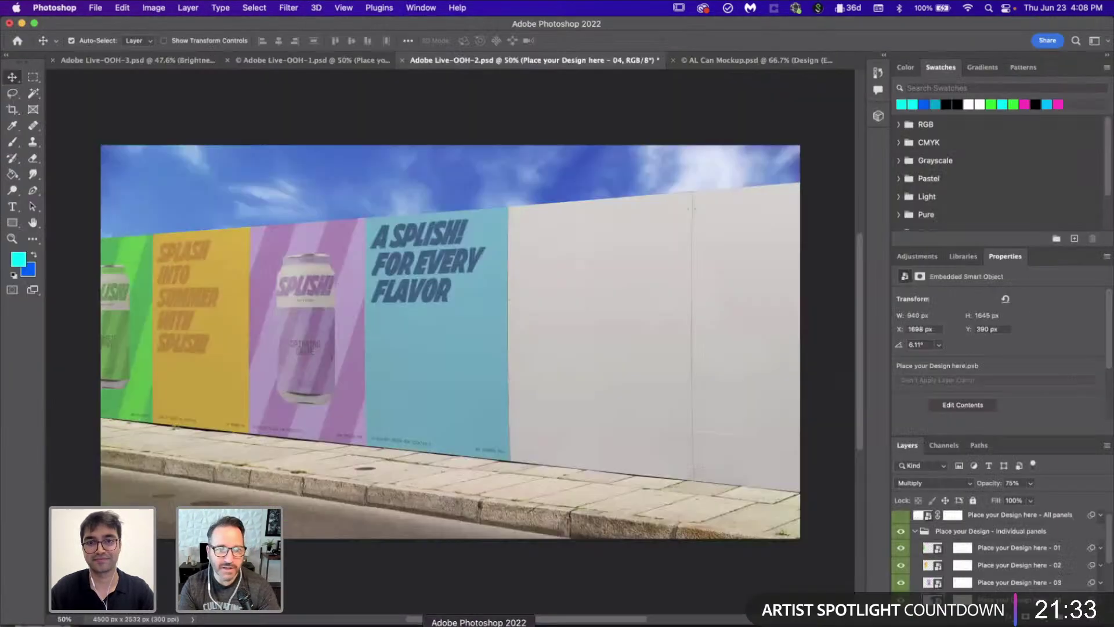
scroll(964, 584, "down", 2)
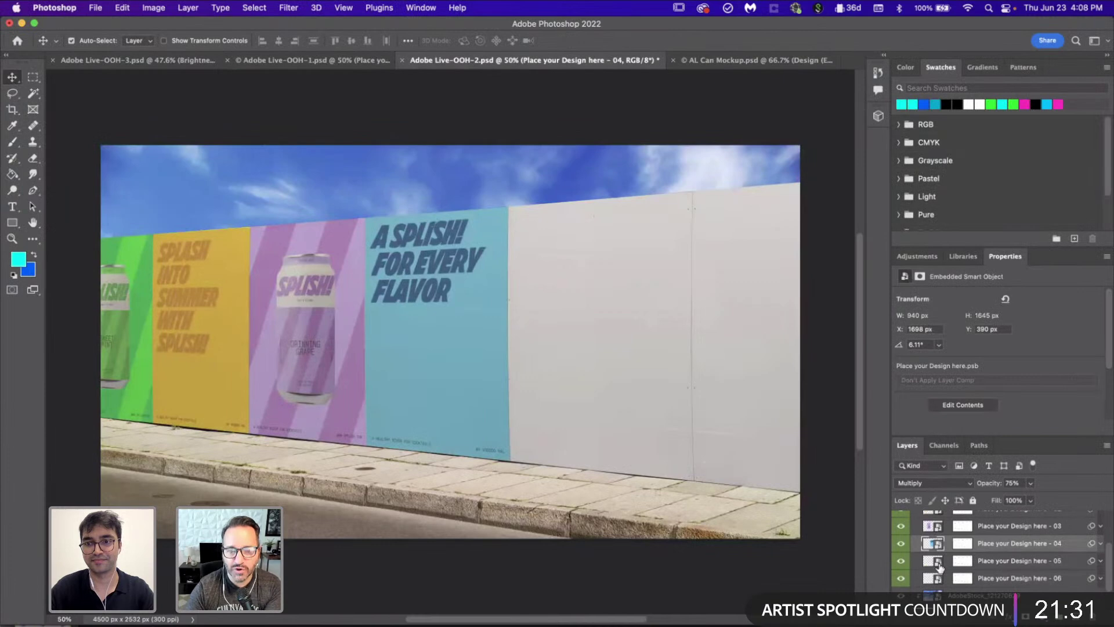
double_click(935, 566)
key("super+v")
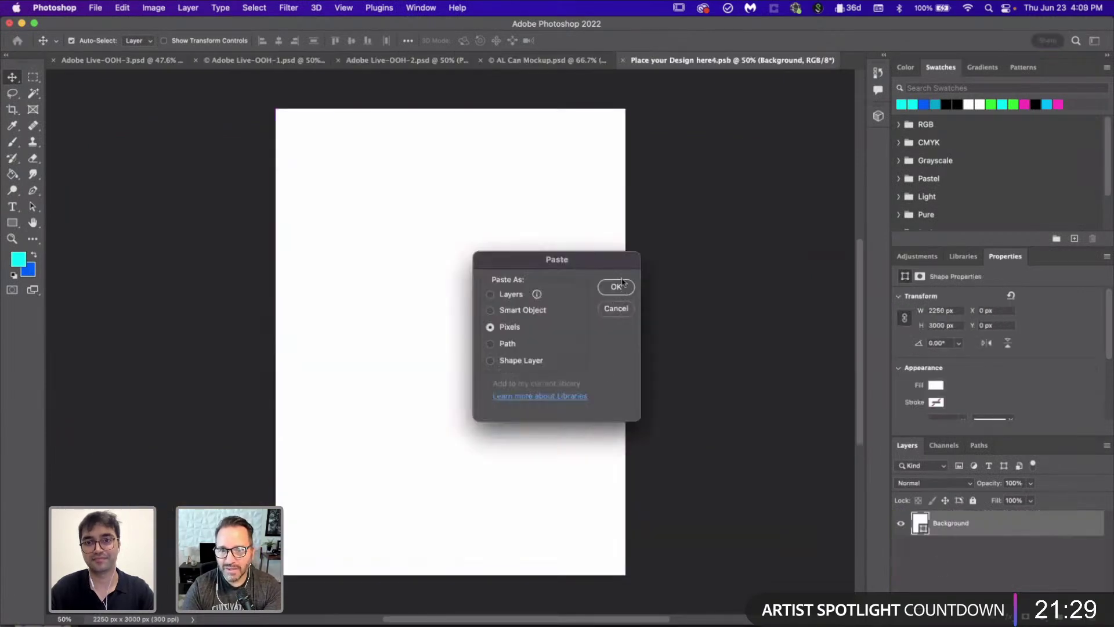
left_click(615, 287)
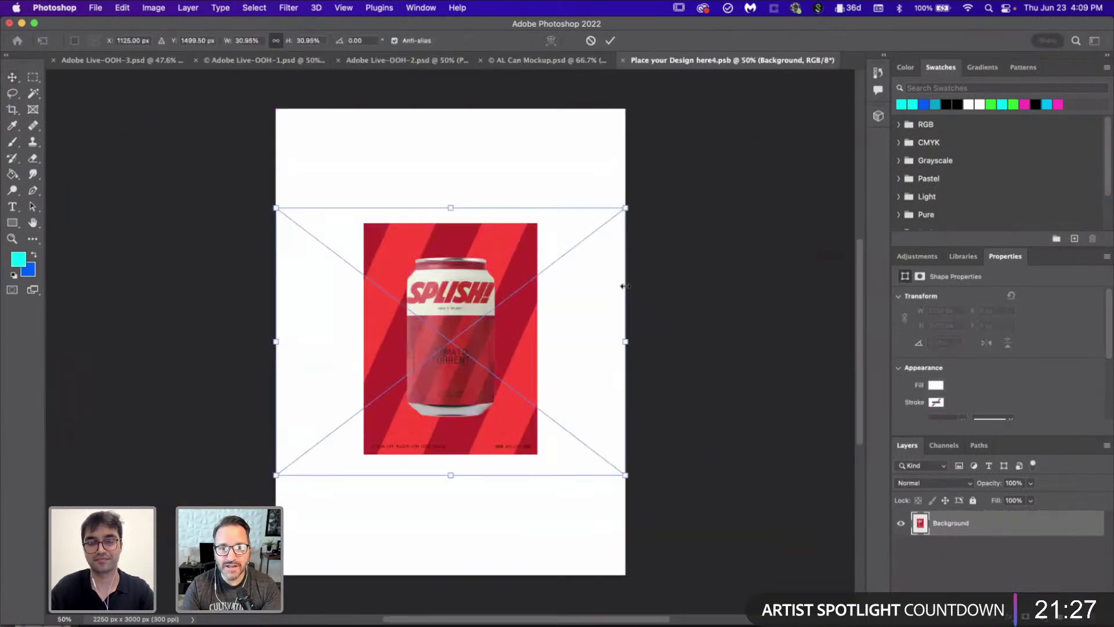
left_click_drag(538, 454, 626, 572)
left_click_drag(599, 524, 600, 528)
key("Return")
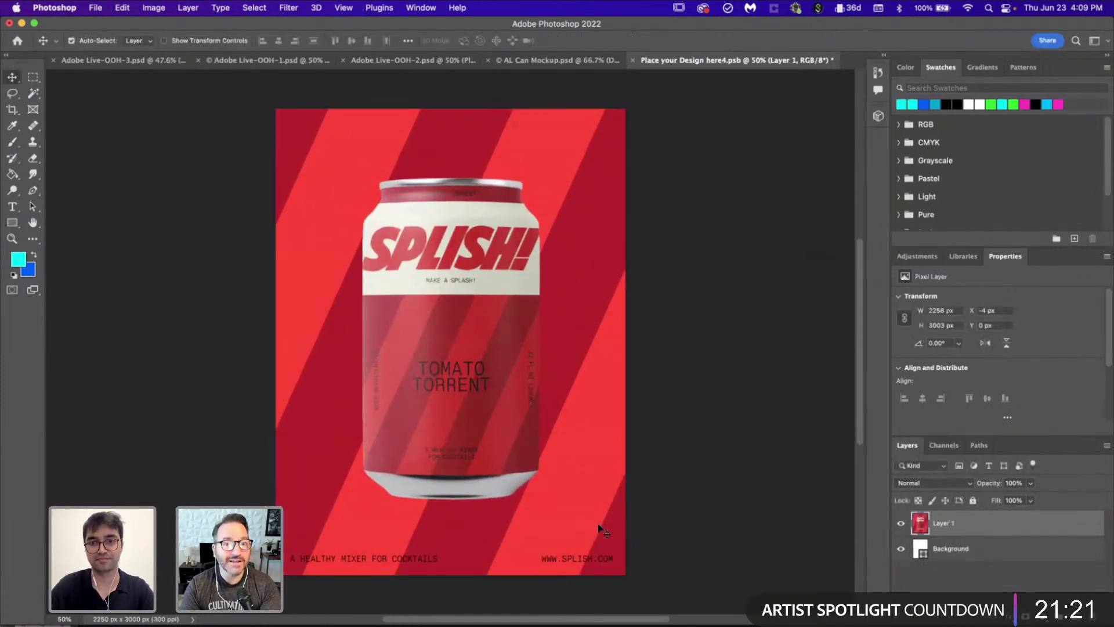
key("super+s")
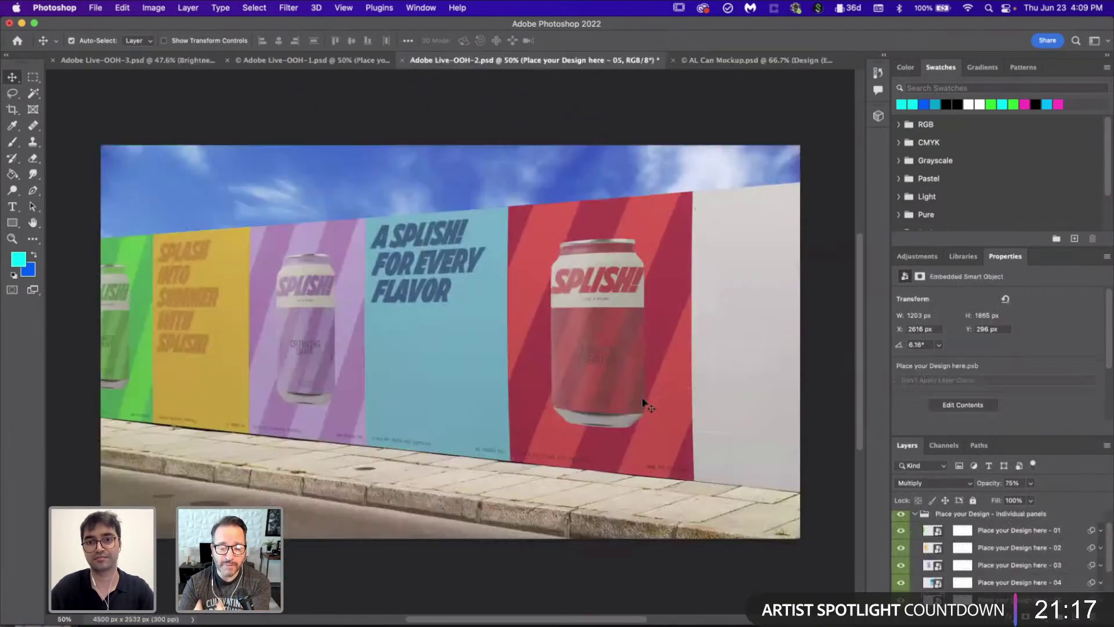
key("super+Tab")
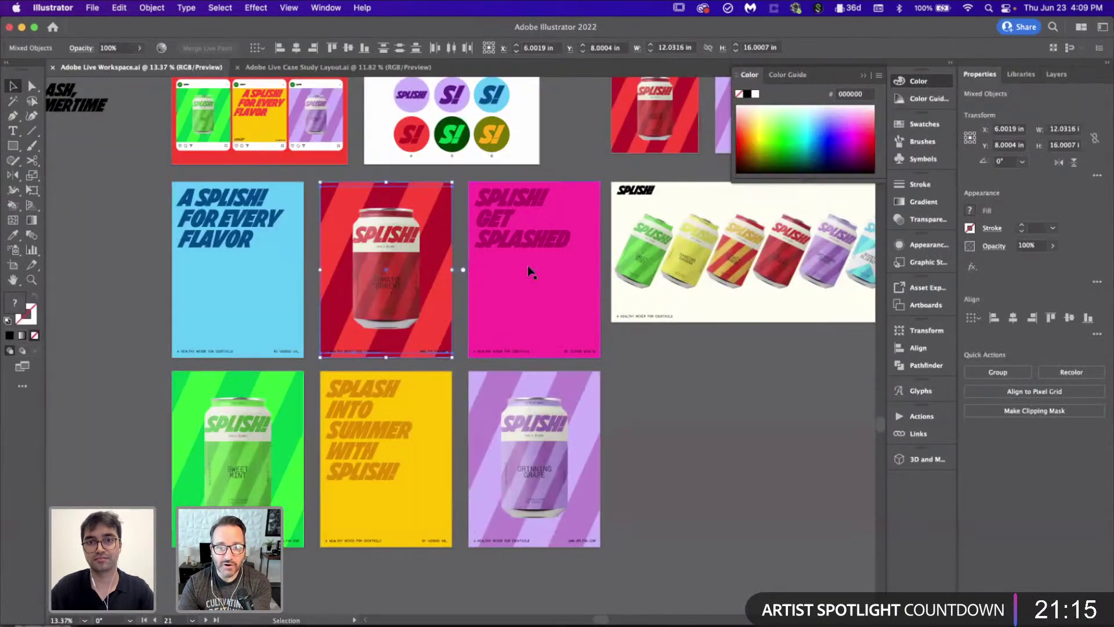
Step: Select and copy the pink SPLISH! GET SPLASHED poster artwork in Illustrator
scroll(528, 266, "up", 2)
left_click(462, 219)
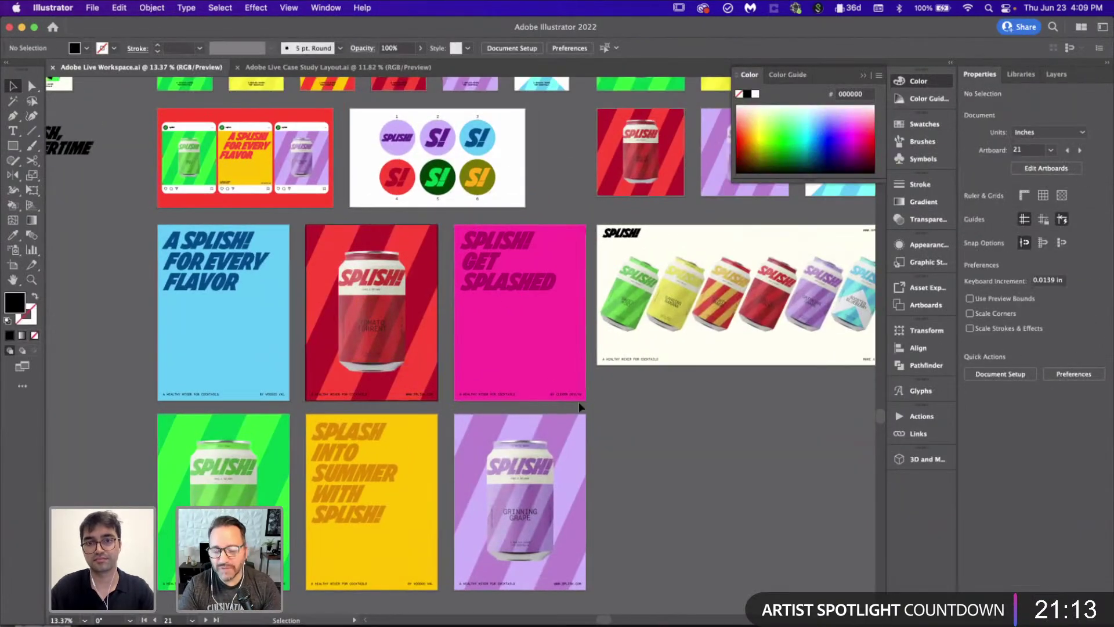
left_click_drag(463, 219, 581, 405)
left_click(678, 441)
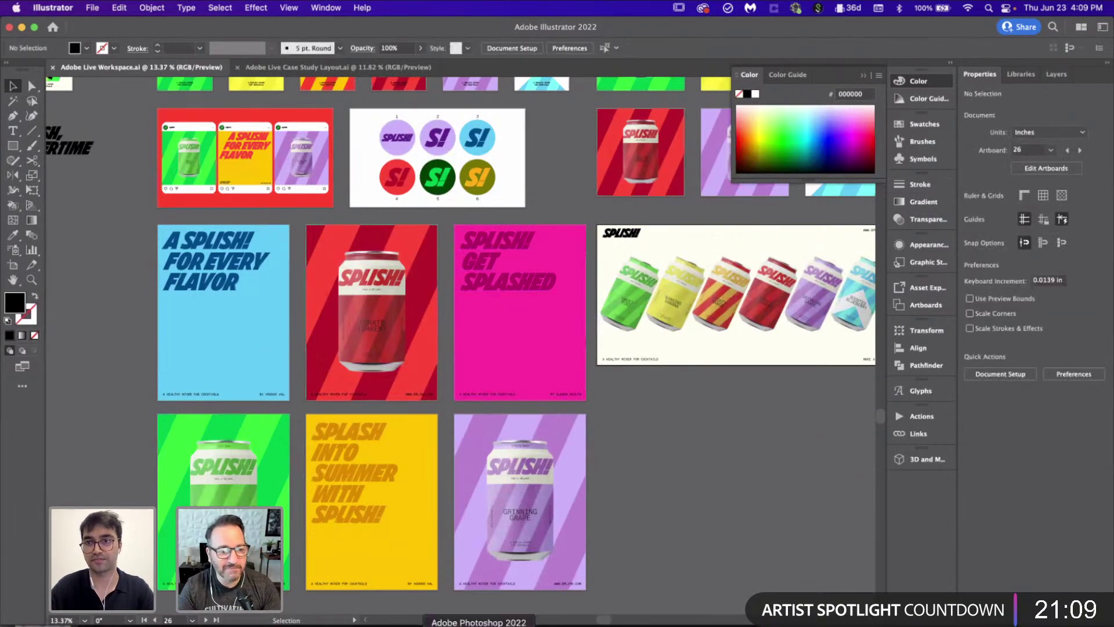
Step: Paste the pink poster as pixels into panel 06's contents, save, and close it
left_click(479, 625)
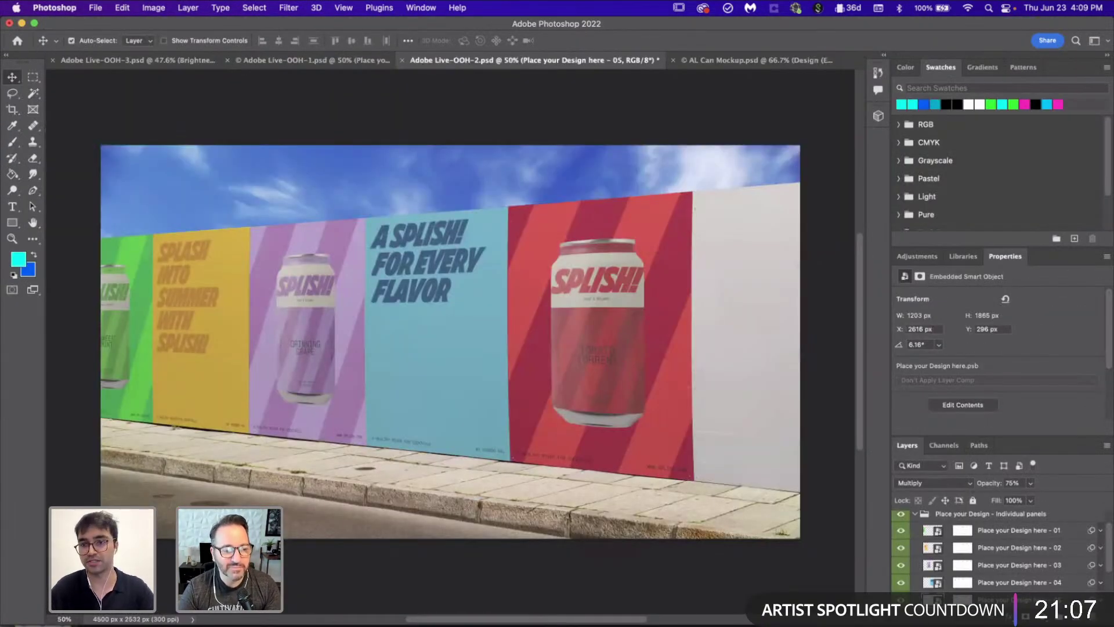
scroll(979, 572, "down", 2)
double_click(936, 587)
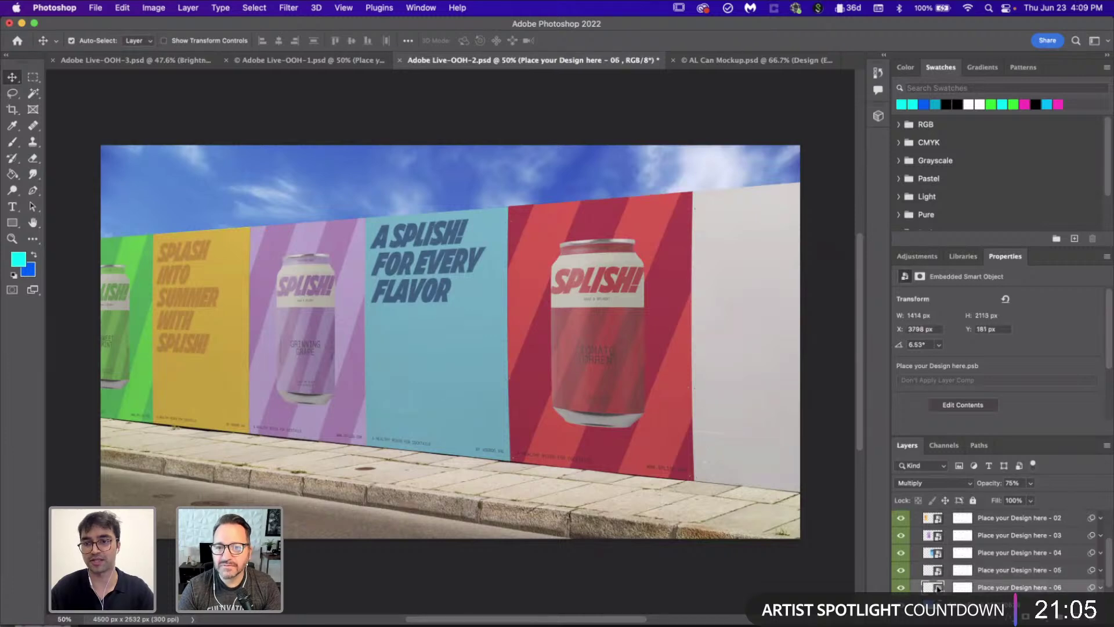
key("super+v")
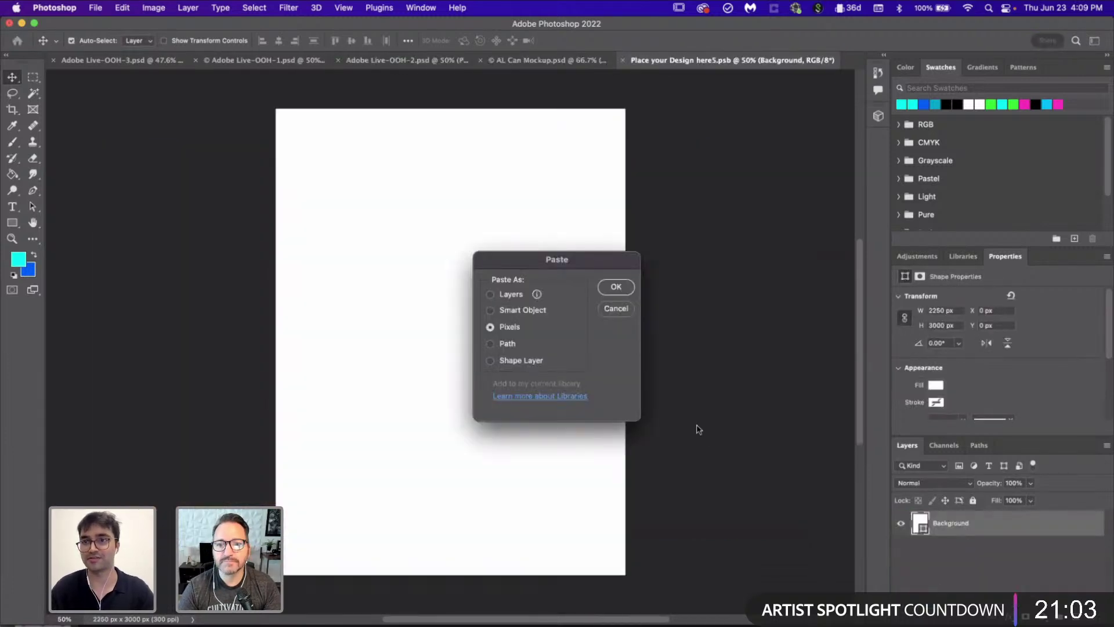
left_click(616, 287)
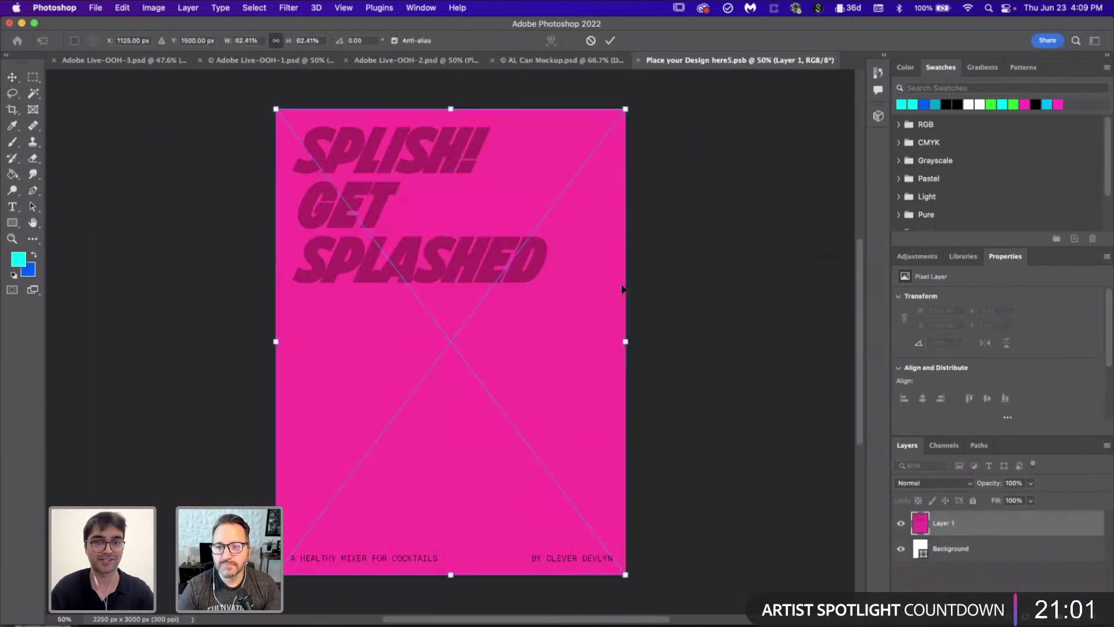
key("Return")
key("super+s")
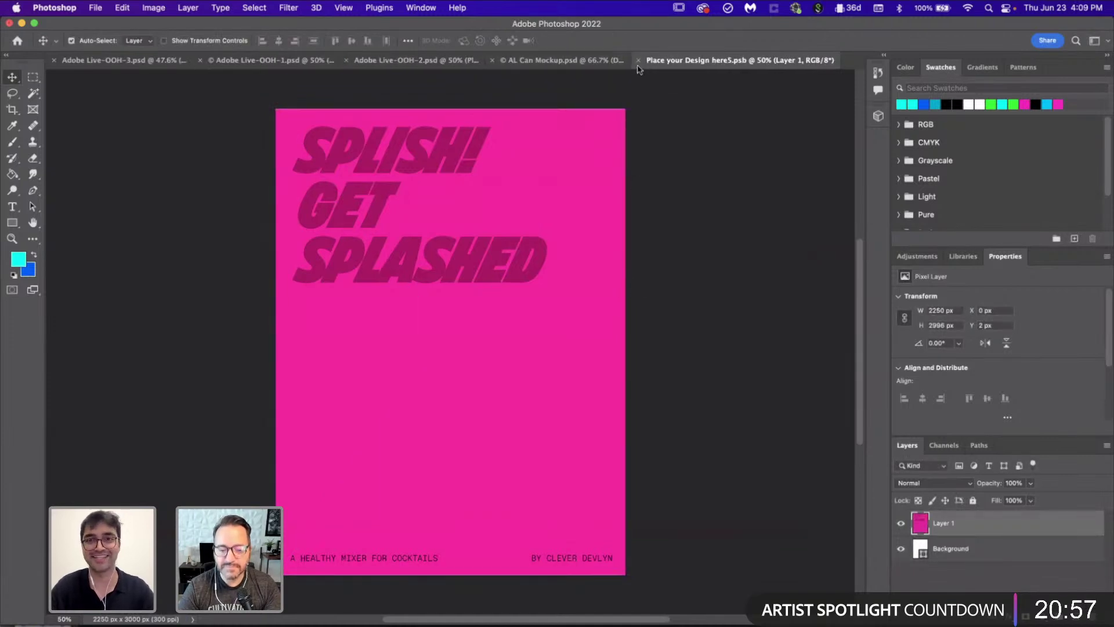
left_click(636, 61)
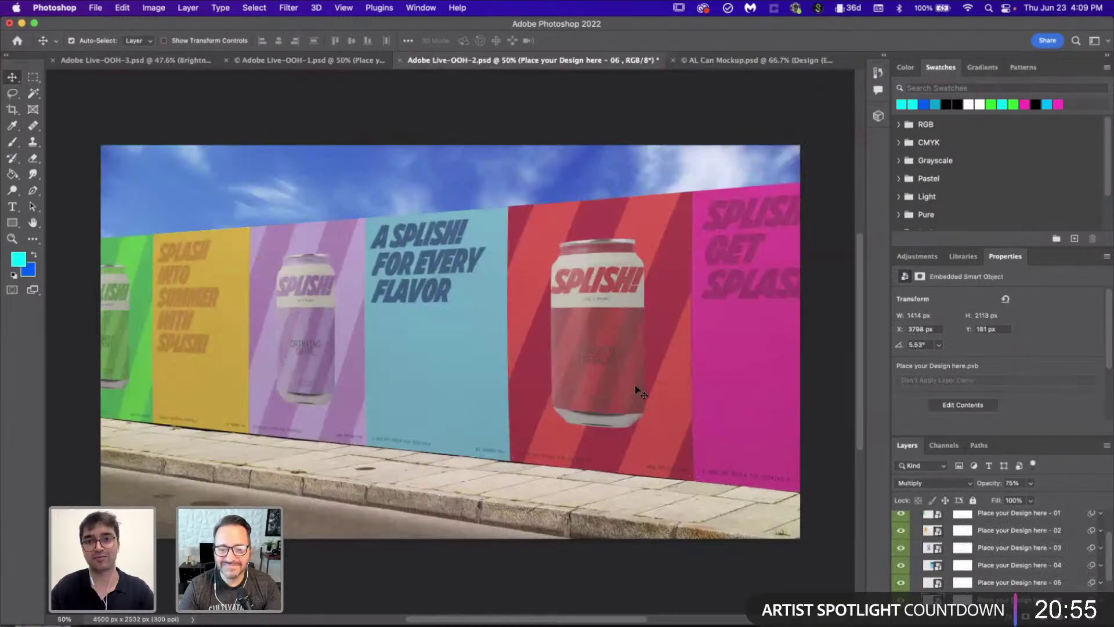
Step: Collapse the individual panels group in the Layers panel
scroll(637, 390, "down", 3)
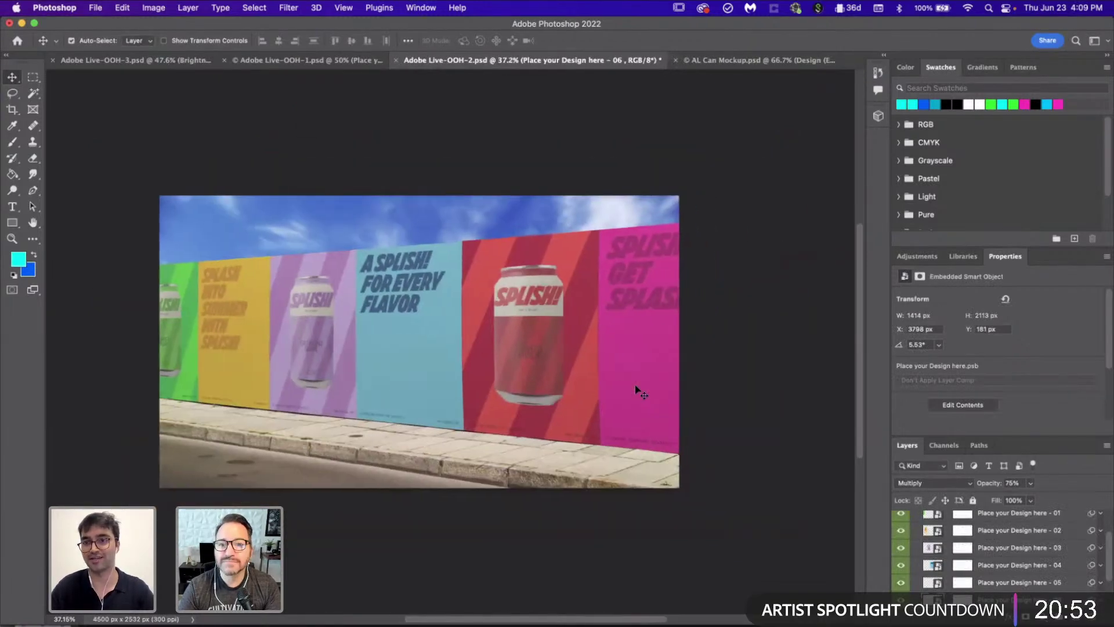
scroll(649, 361, "up", 5)
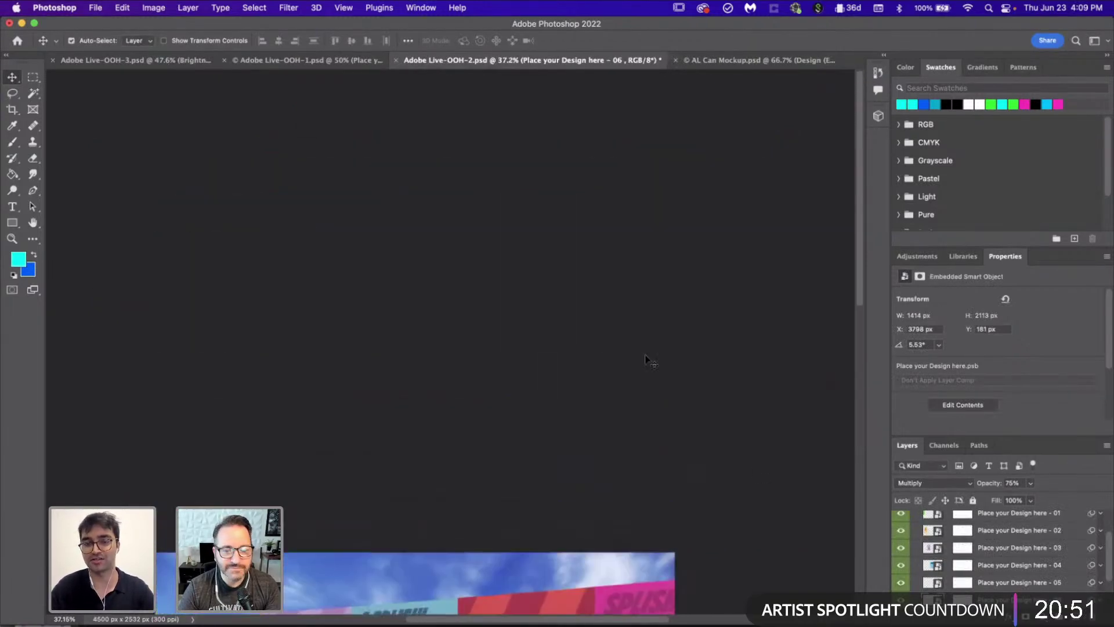
scroll(650, 361, "down", 5)
scroll(650, 361, "up", 3)
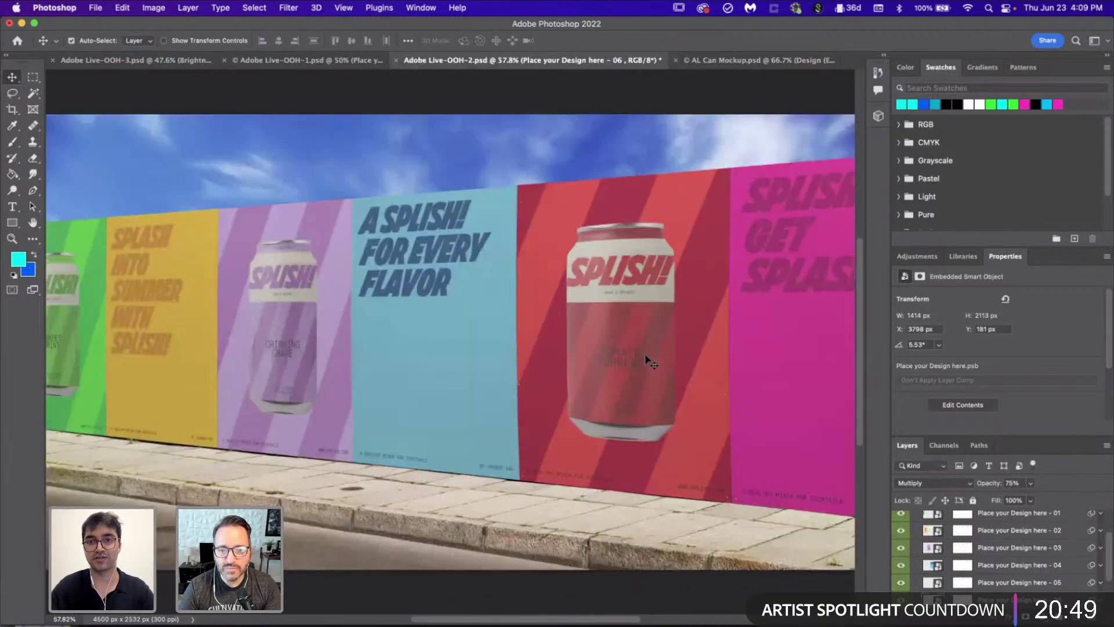
scroll(986, 552, "up", 2)
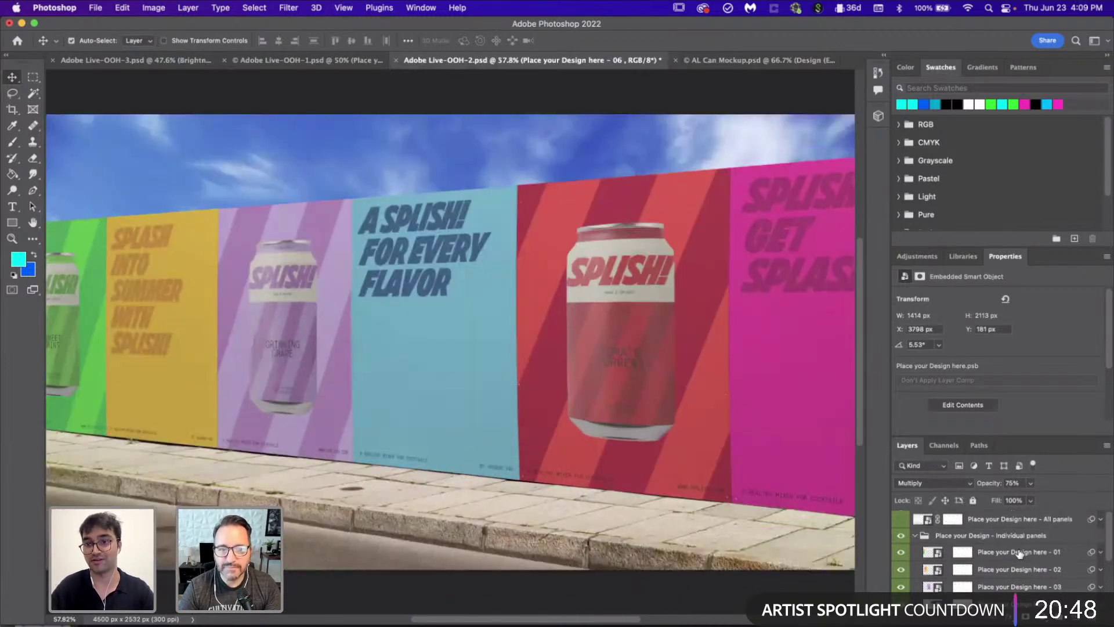
left_click(913, 536)
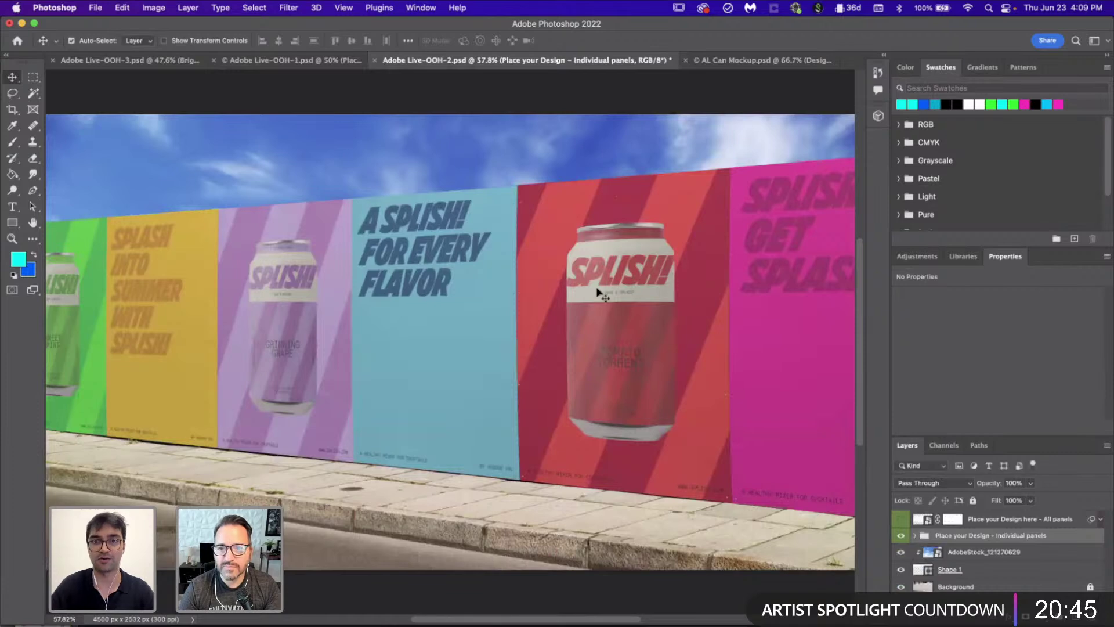
Step: Trace a closed Pen path around the billboard panels, ending at the top-right corner
scroll(597, 291, "down", 3)
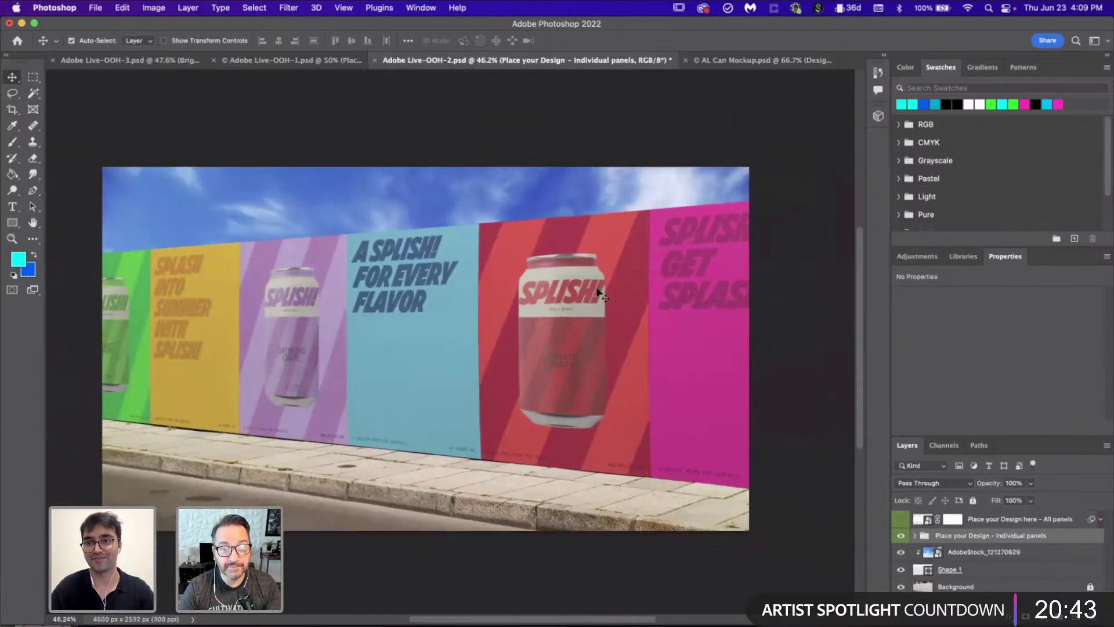
scroll(598, 292, "up", 3)
scroll(598, 293, "up", 3)
key("p")
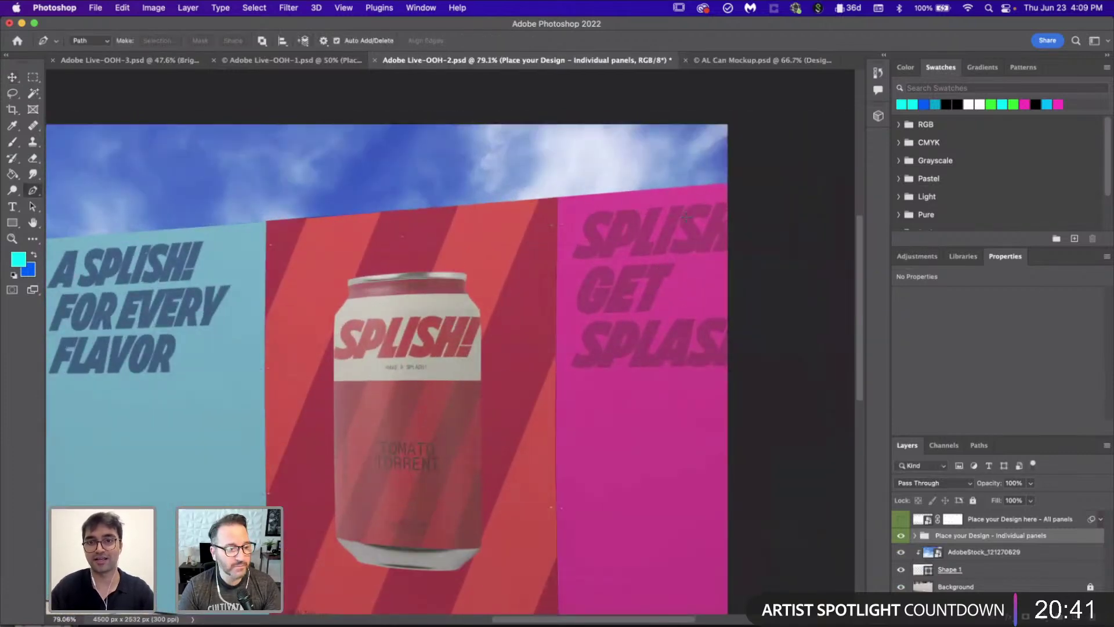
scroll(686, 217, "up", 5)
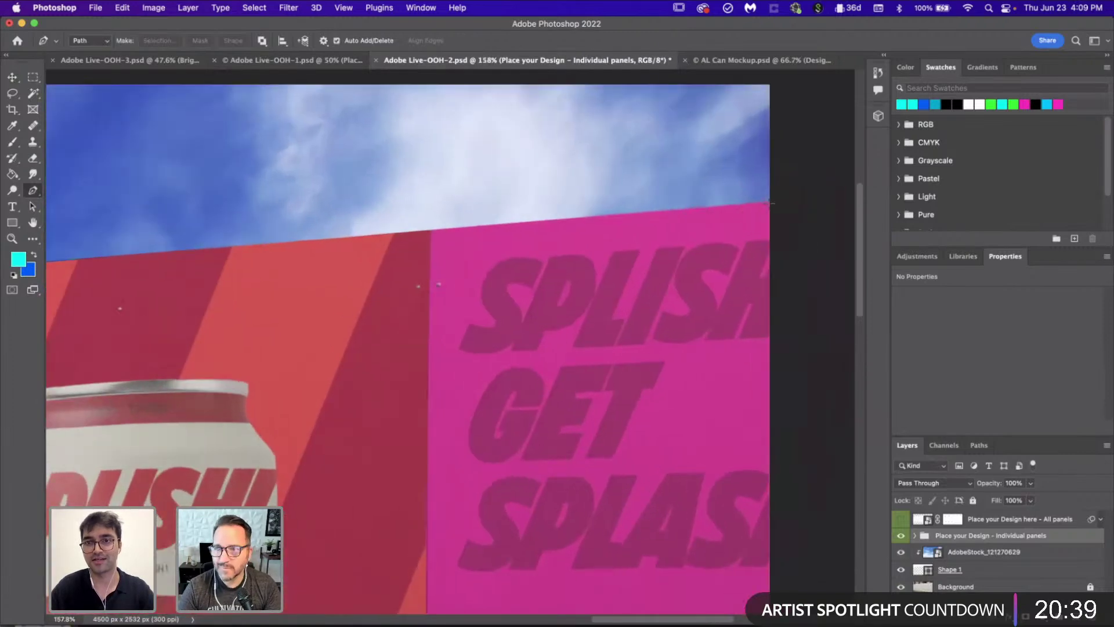
left_click(769, 201)
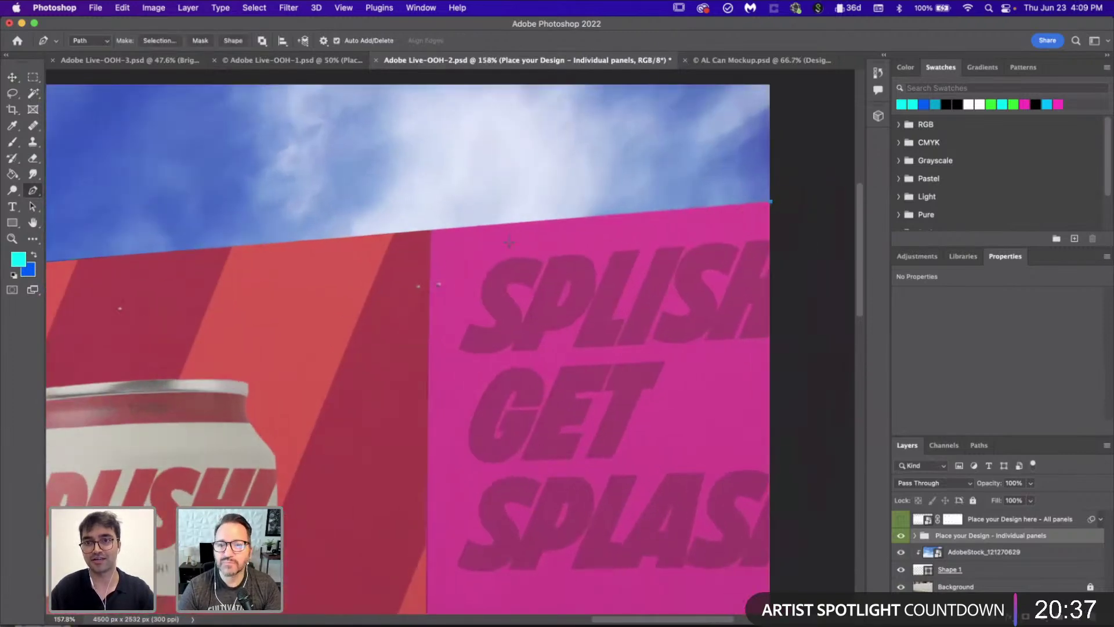
scroll(406, 291, "left", 6)
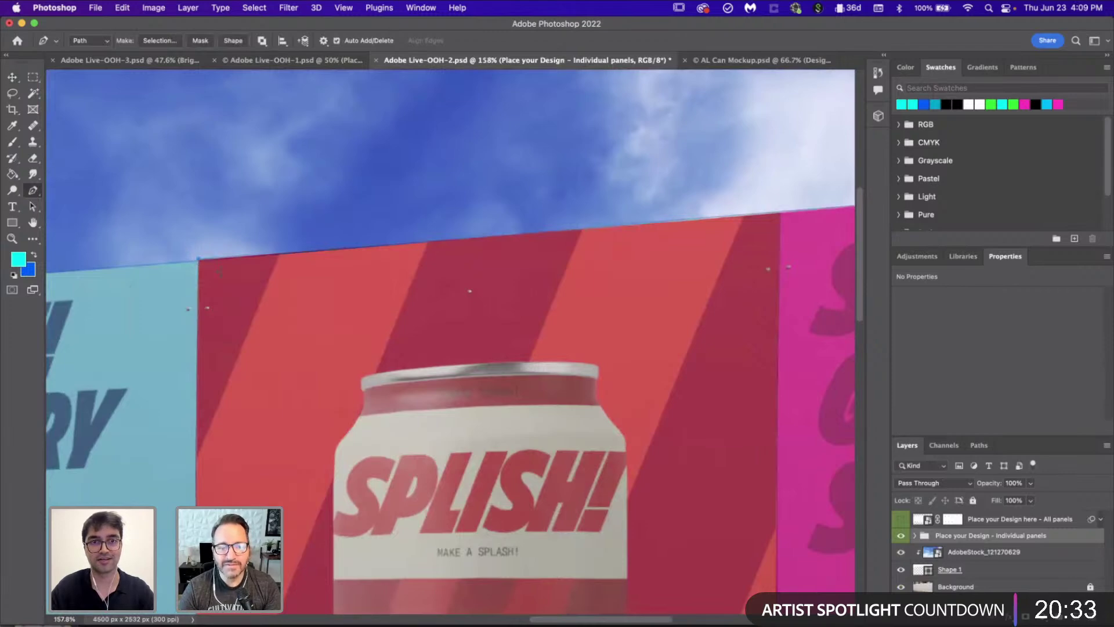
left_click(197, 257)
scroll(209, 264, "left", 10)
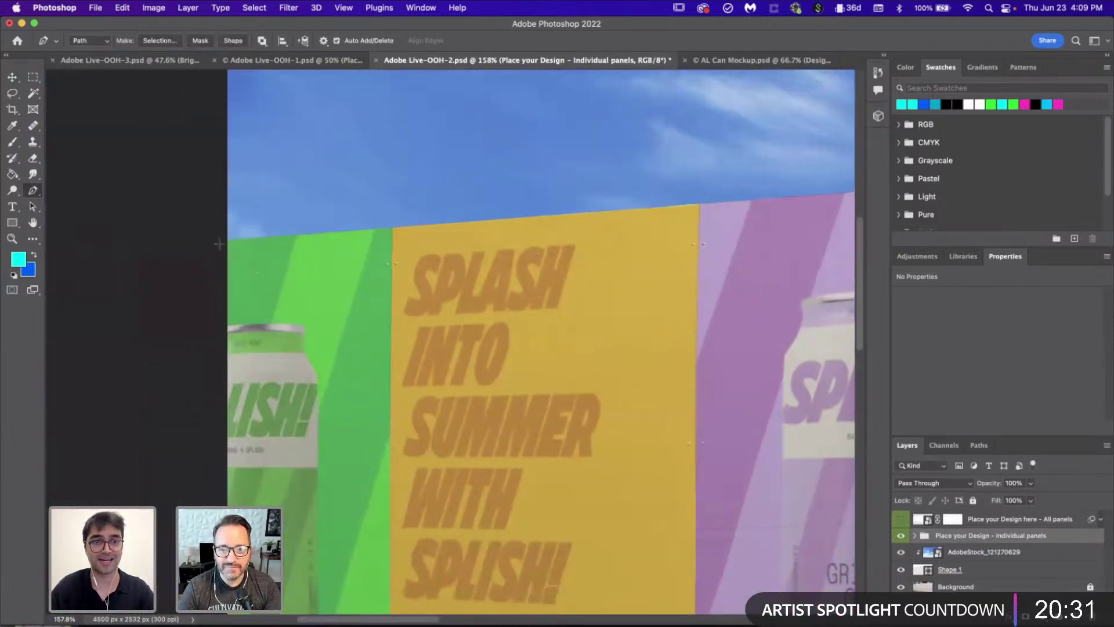
scroll(238, 310, "down", 15)
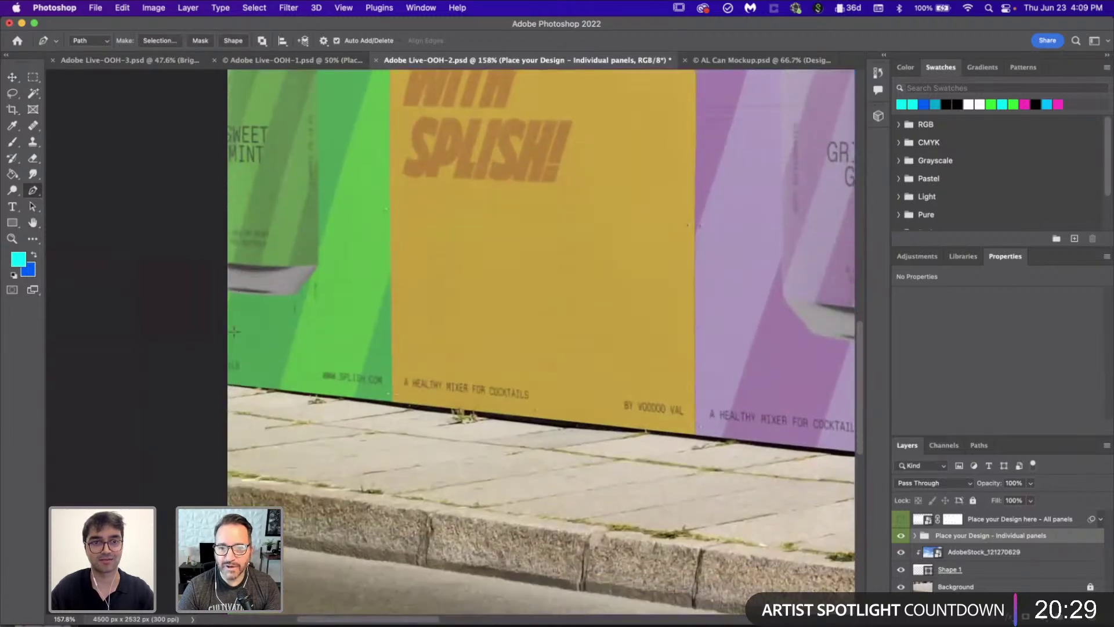
key("super+z")
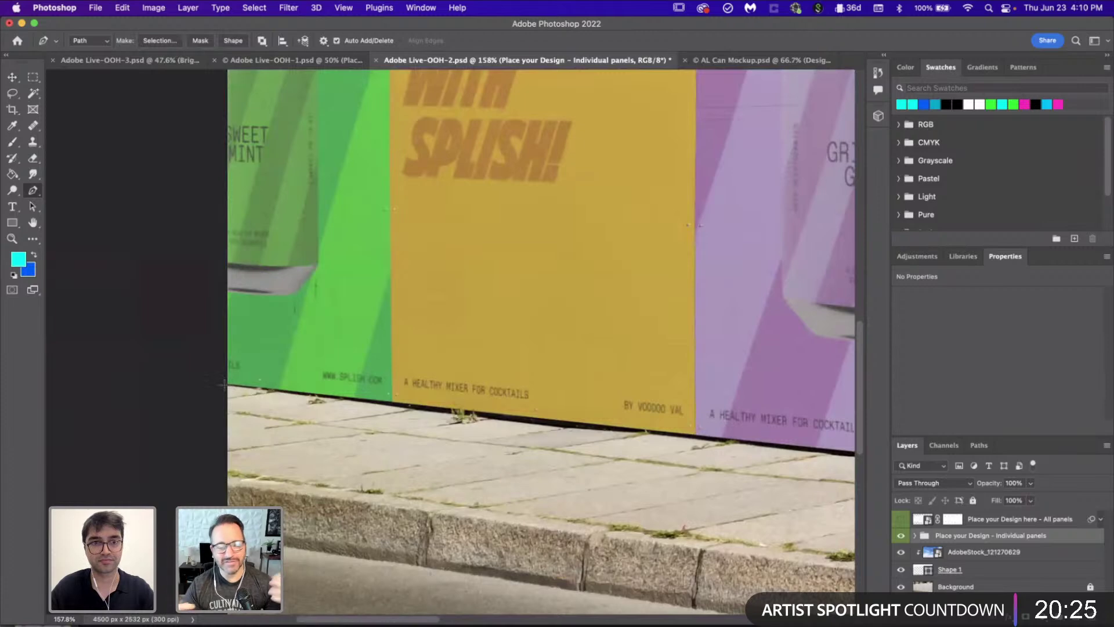
scroll(223, 384, "right", 15)
scroll(224, 385, "down", 3)
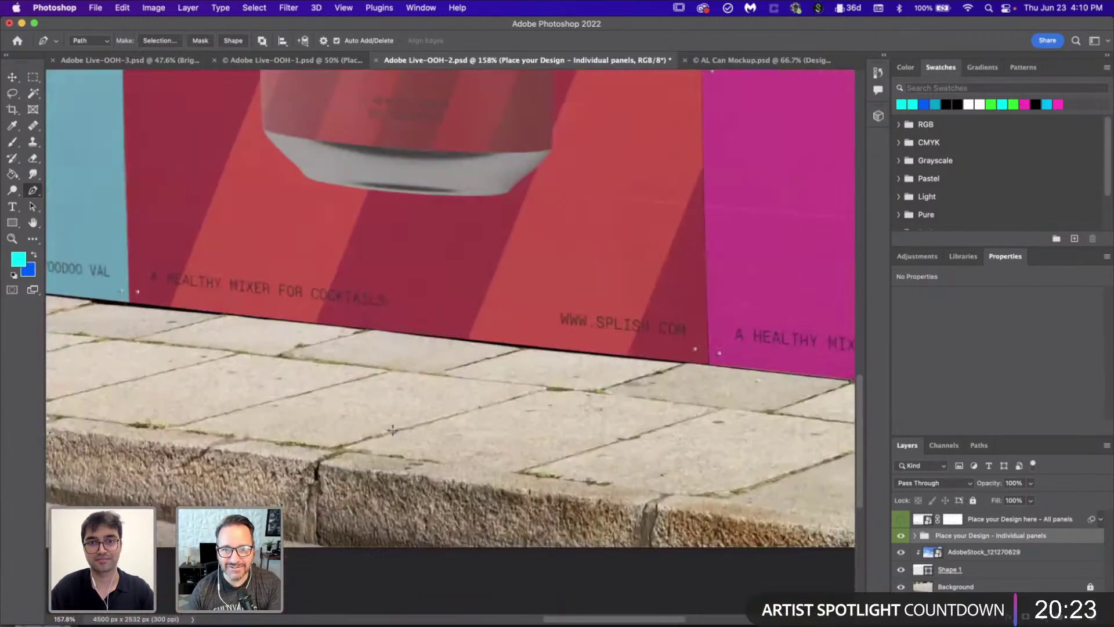
scroll(392, 429, "right", 8)
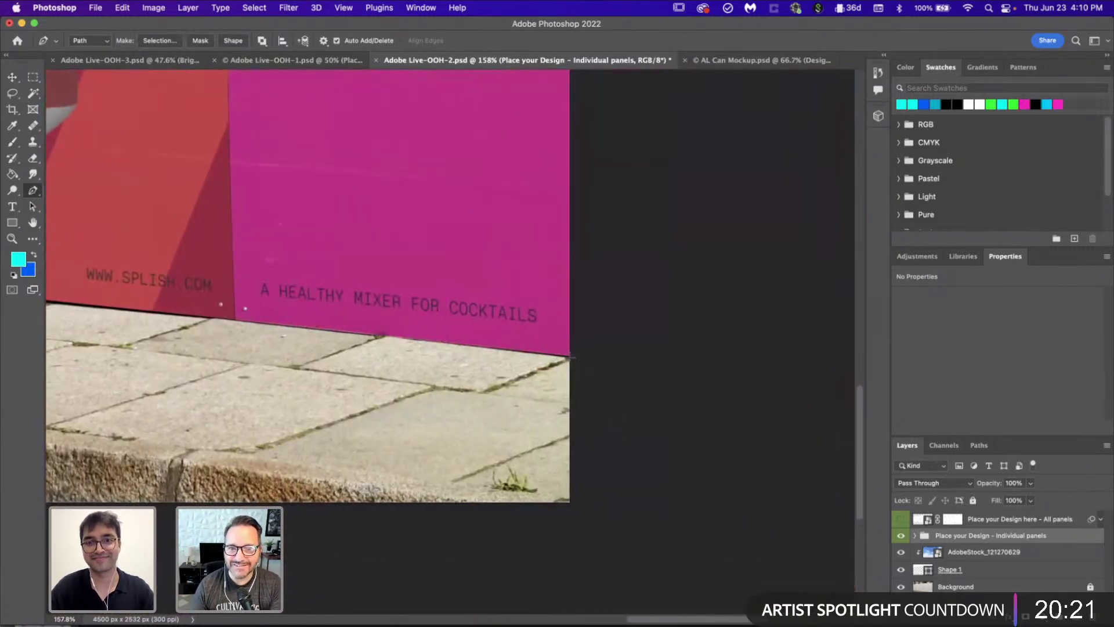
scroll(572, 357, "up", 10)
scroll(551, 296, "right", 1)
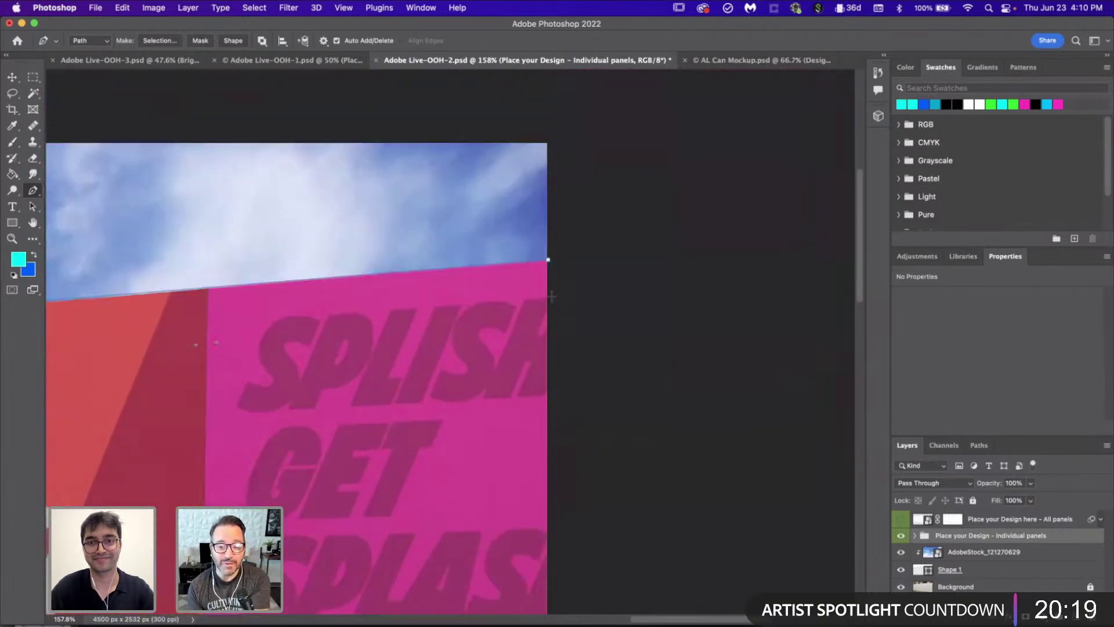
left_click(549, 261)
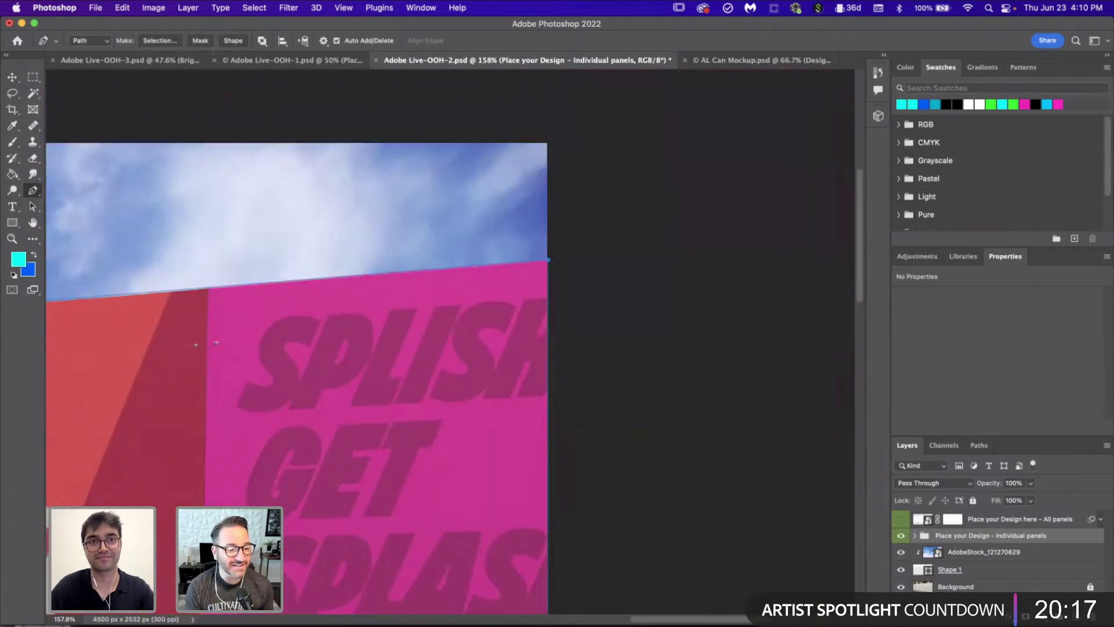
Step: Target the 'Place your Design here - All panels' layer
scroll(321, 176, "down", 5)
scroll(320, 176, "down", 1)
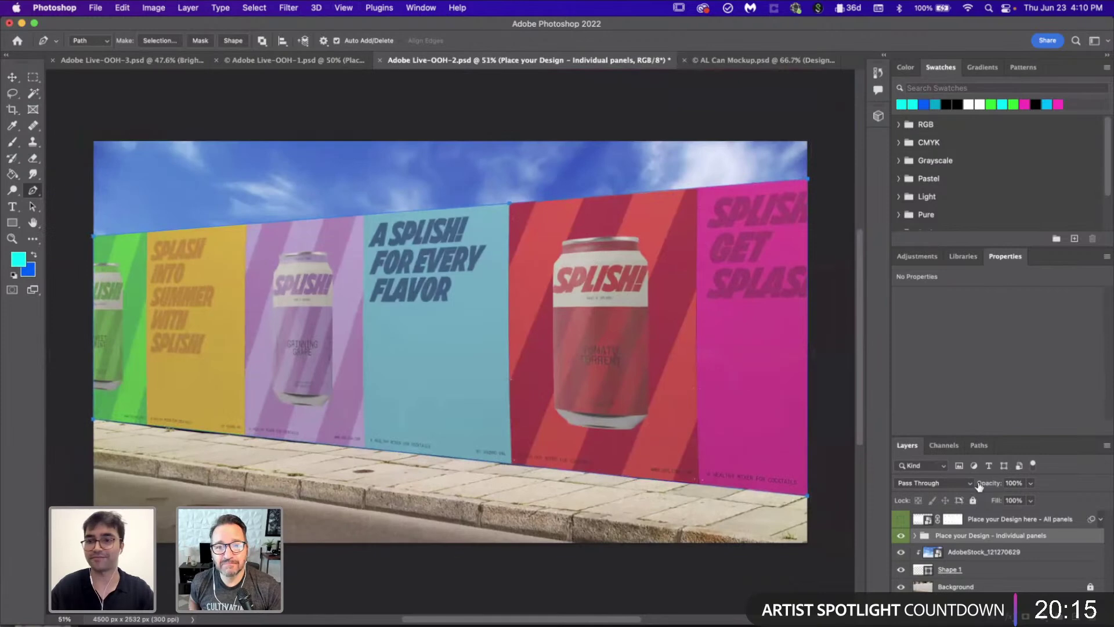
left_click(1011, 520)
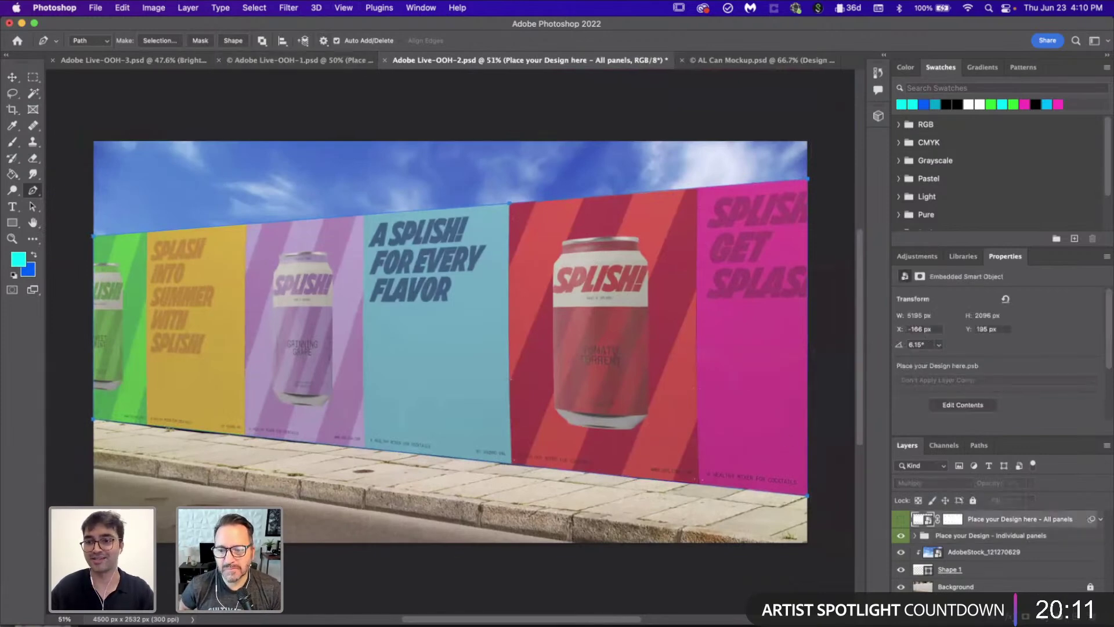
Step: Turn the path into a selection, add Brightness/Contrast 18 and 26 over it, and save
left_click(157, 42)
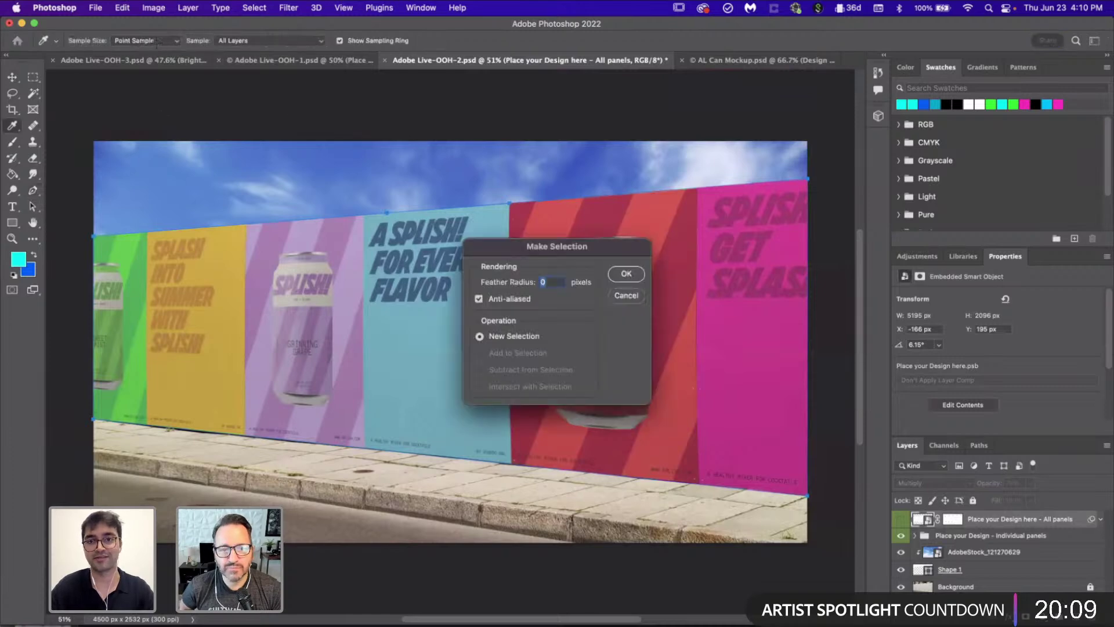
left_click(625, 274)
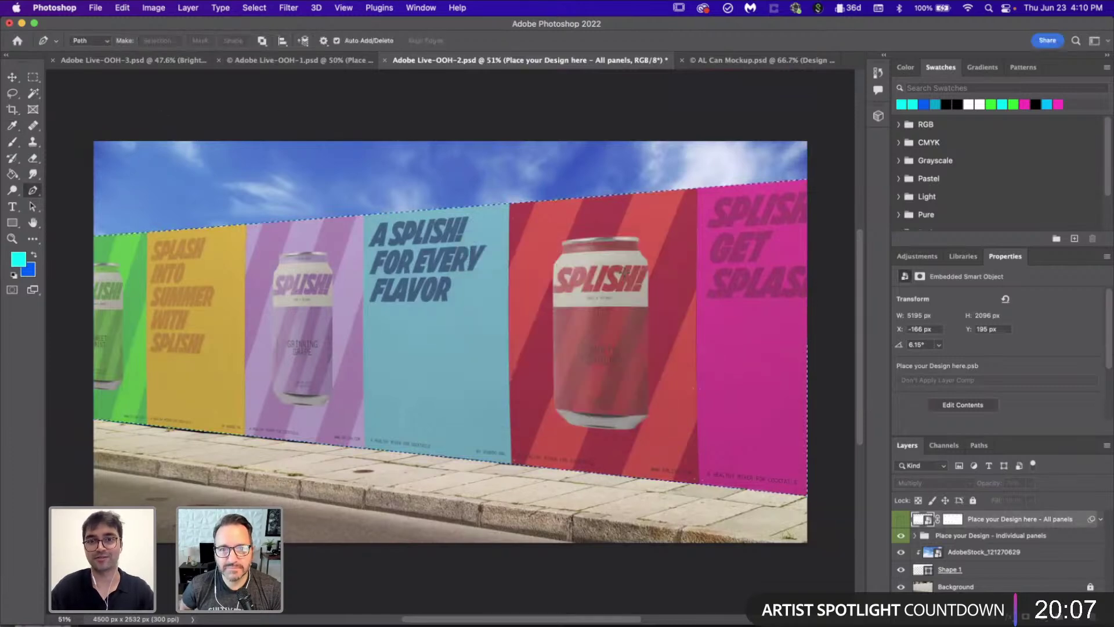
left_click(1026, 615)
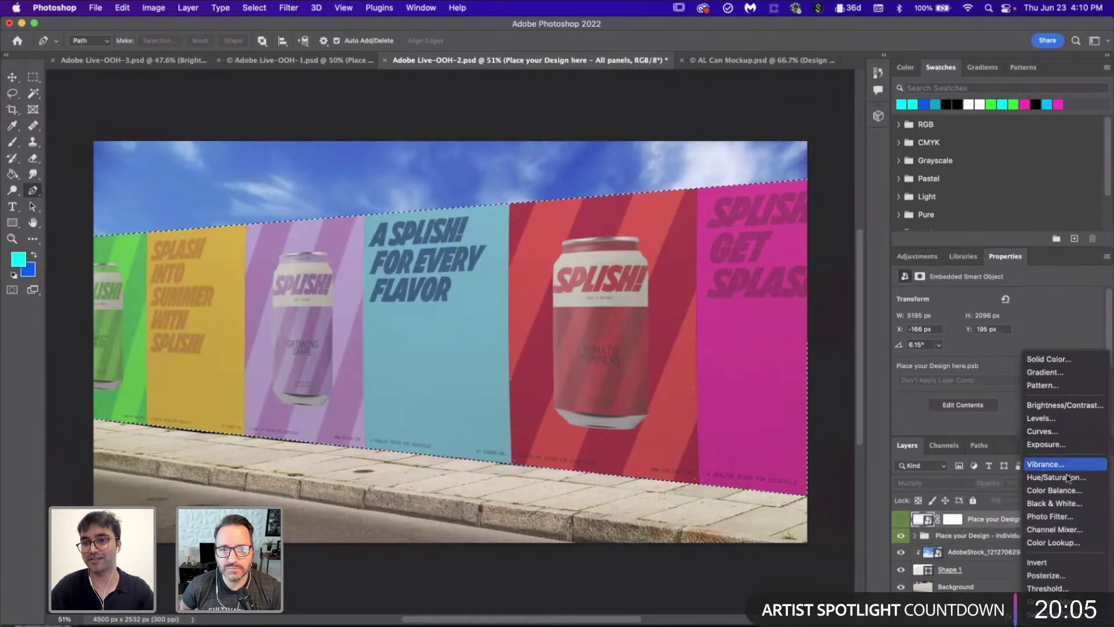
left_click(1053, 405)
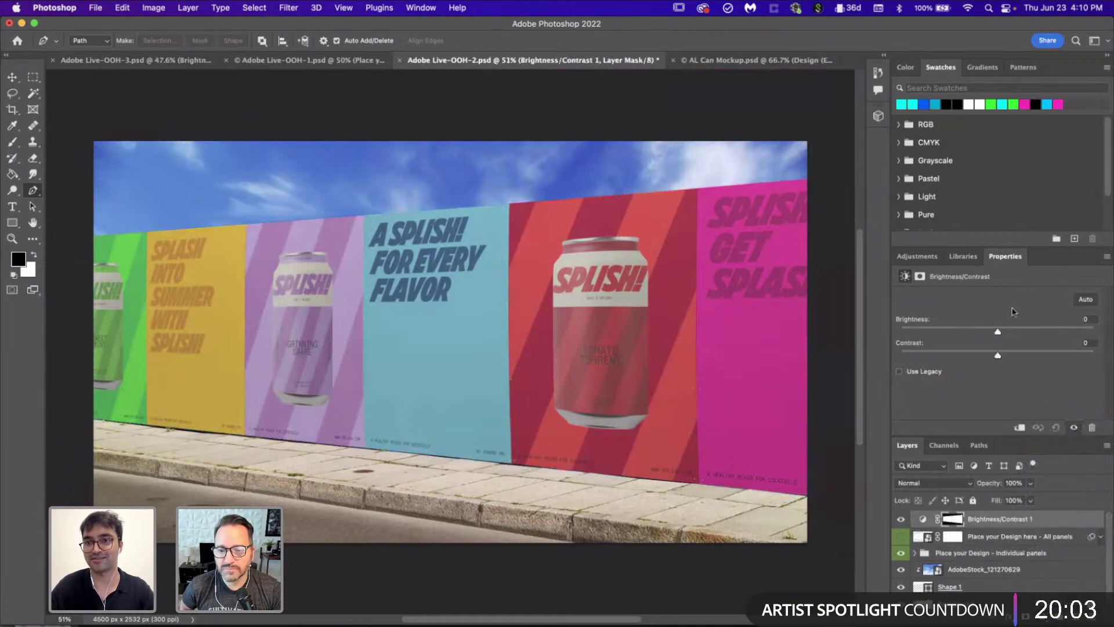
left_click_drag(997, 331, 1023, 358)
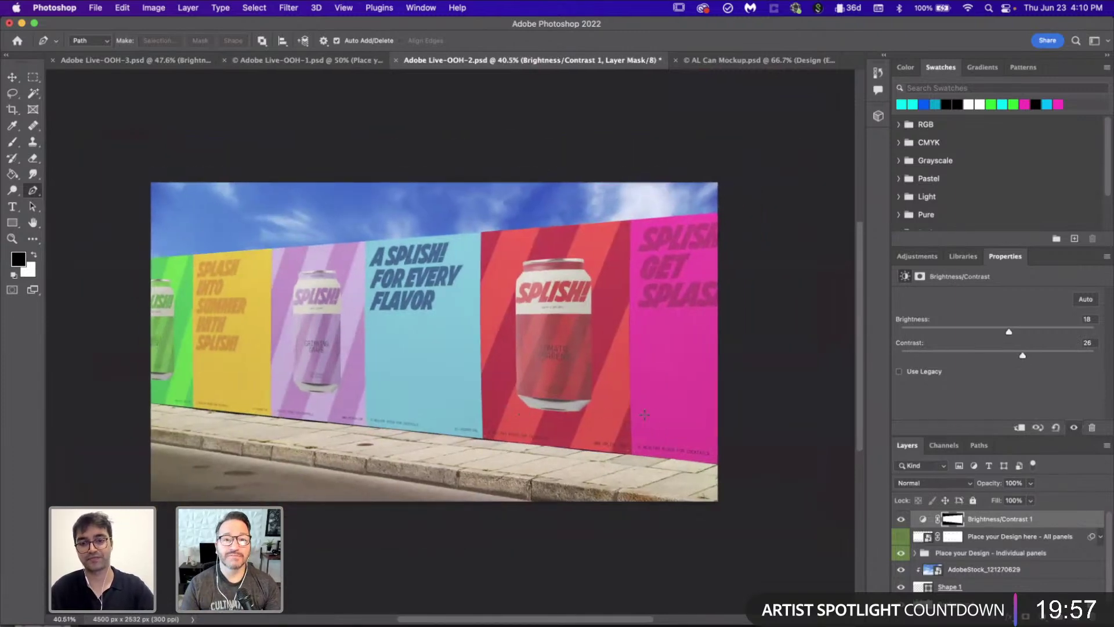
key("v")
key("super+s")
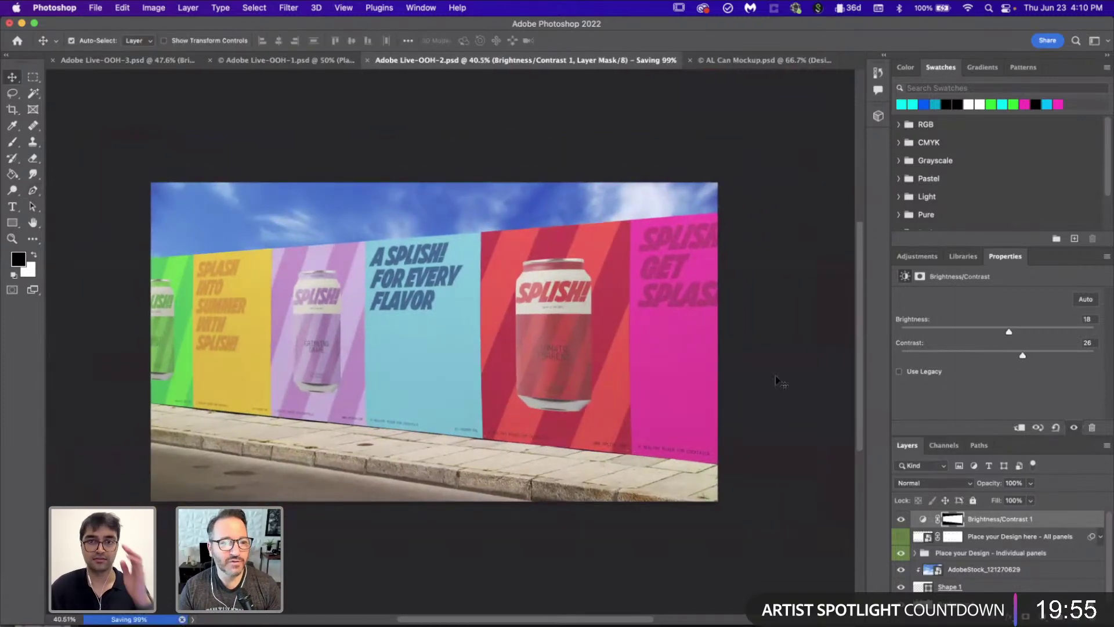
Step: Quick-export the billboard mockup as Adobe Live-OOH-2.png into the Images folder
left_click(95, 7)
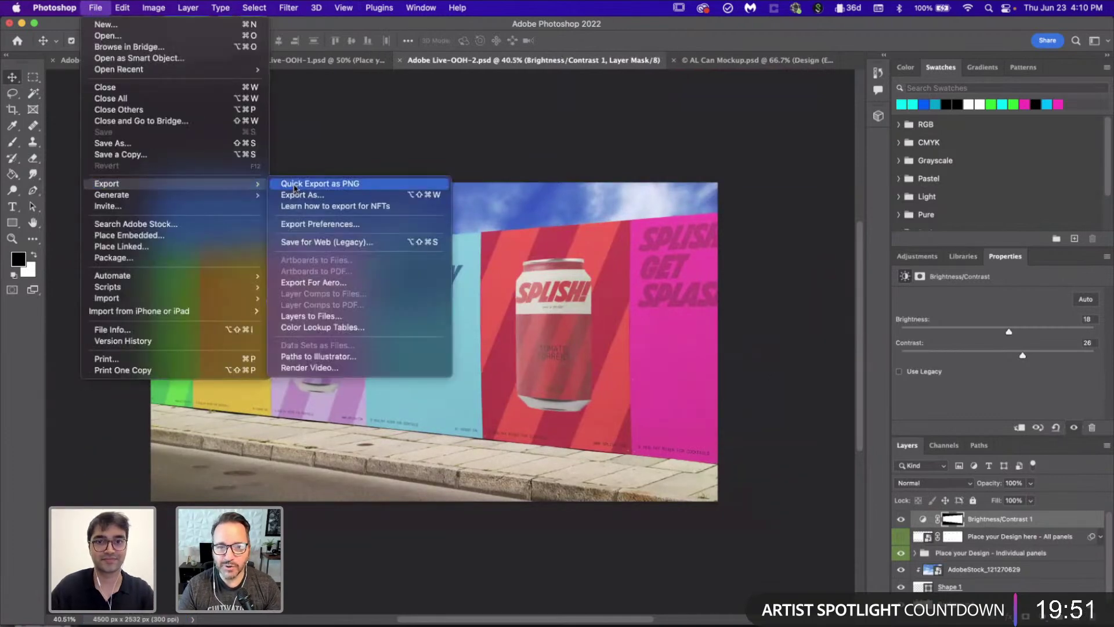
left_click(294, 189)
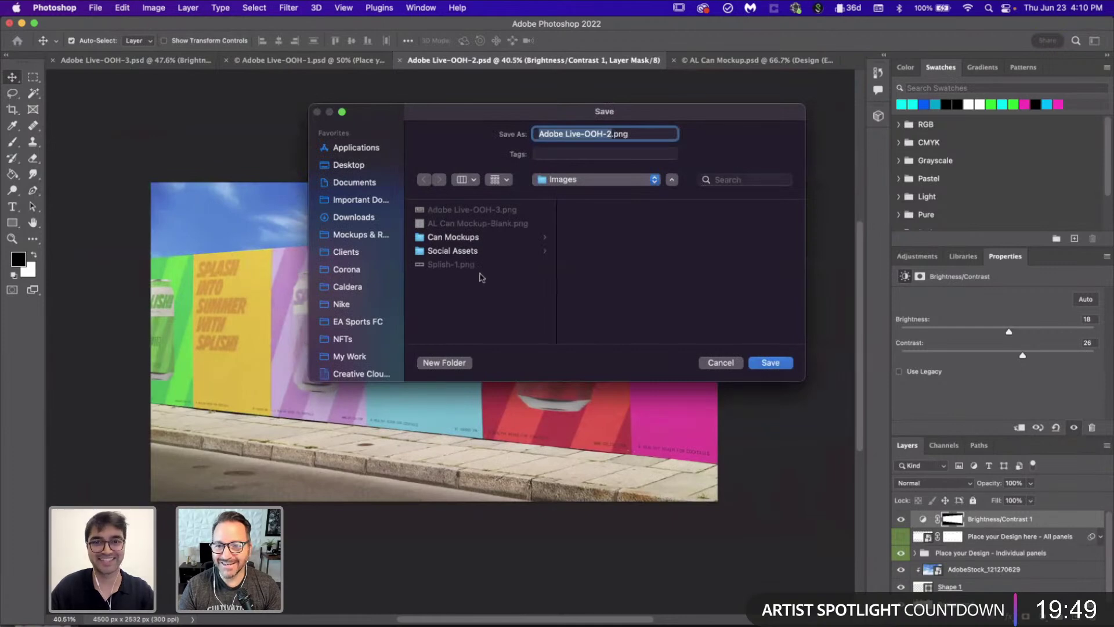
key("Return")
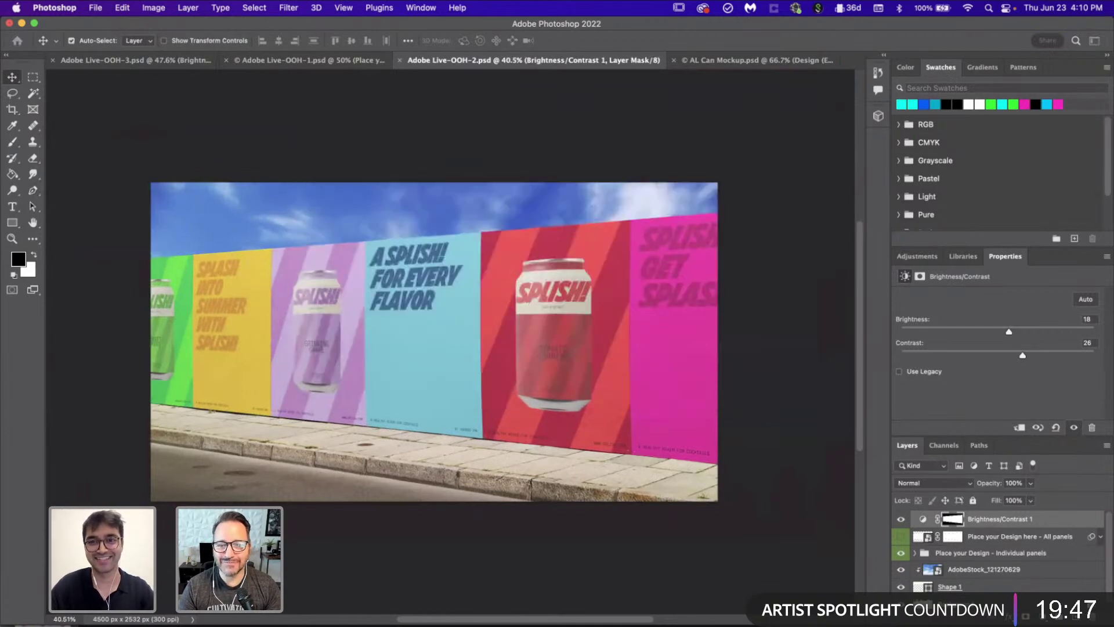
left_click(757, 431)
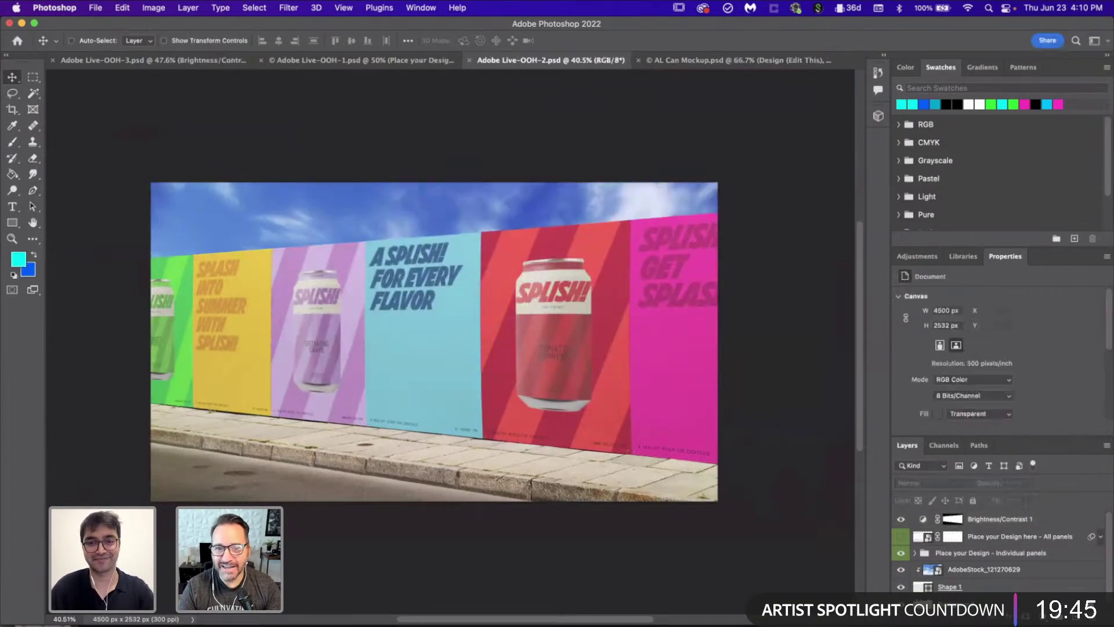
key("super+Tab")
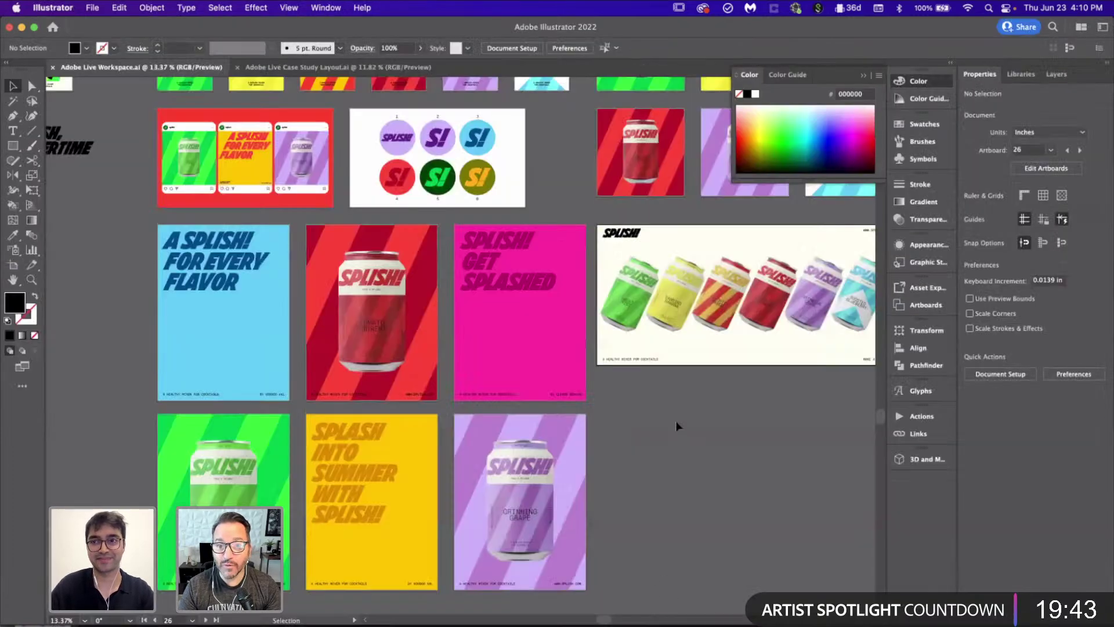
Step: Place Adobe Live-OOH-2.png from Images across the Case Study Layout's OOH 2 artboard
scroll(675, 420, "right", 3)
left_click(350, 68)
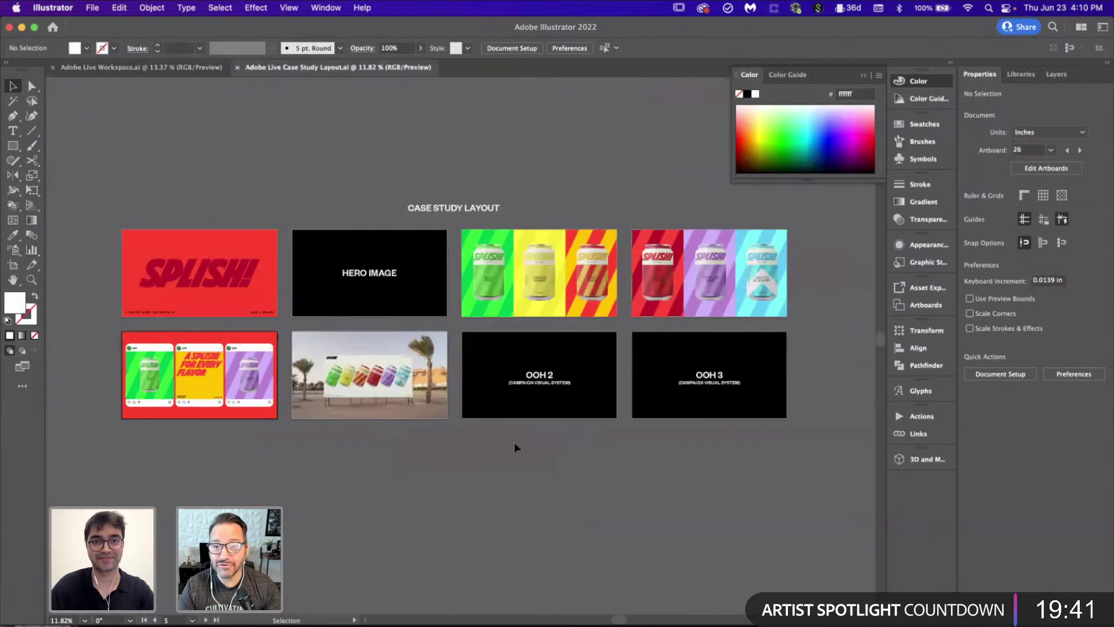
scroll(514, 442, "up", 5)
scroll(503, 358, "up", 1)
key("super+shift+p")
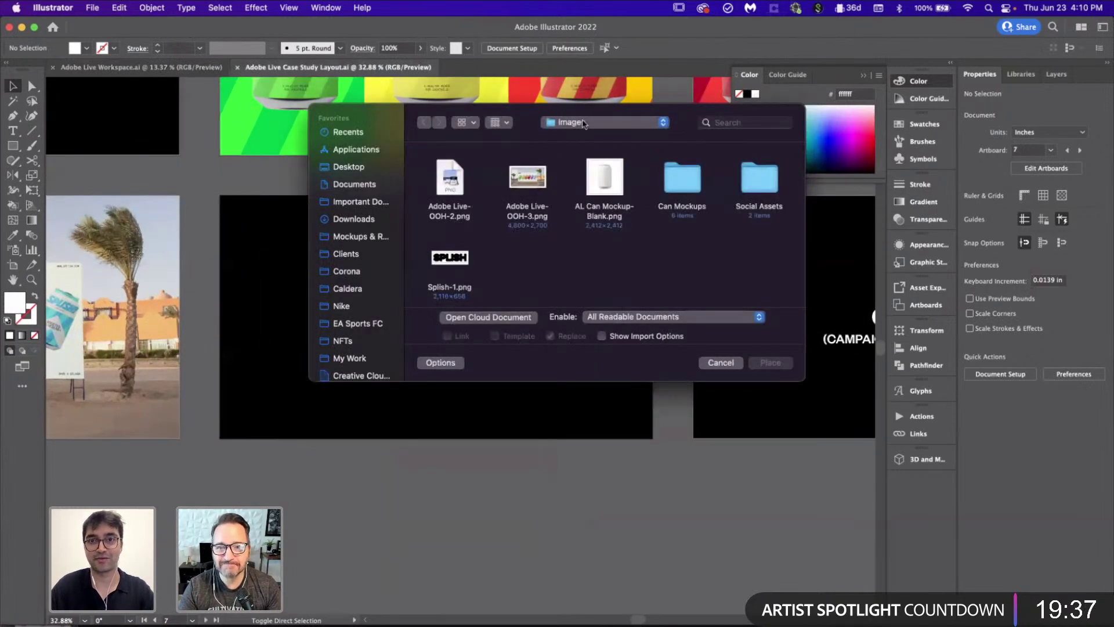
left_click(584, 123)
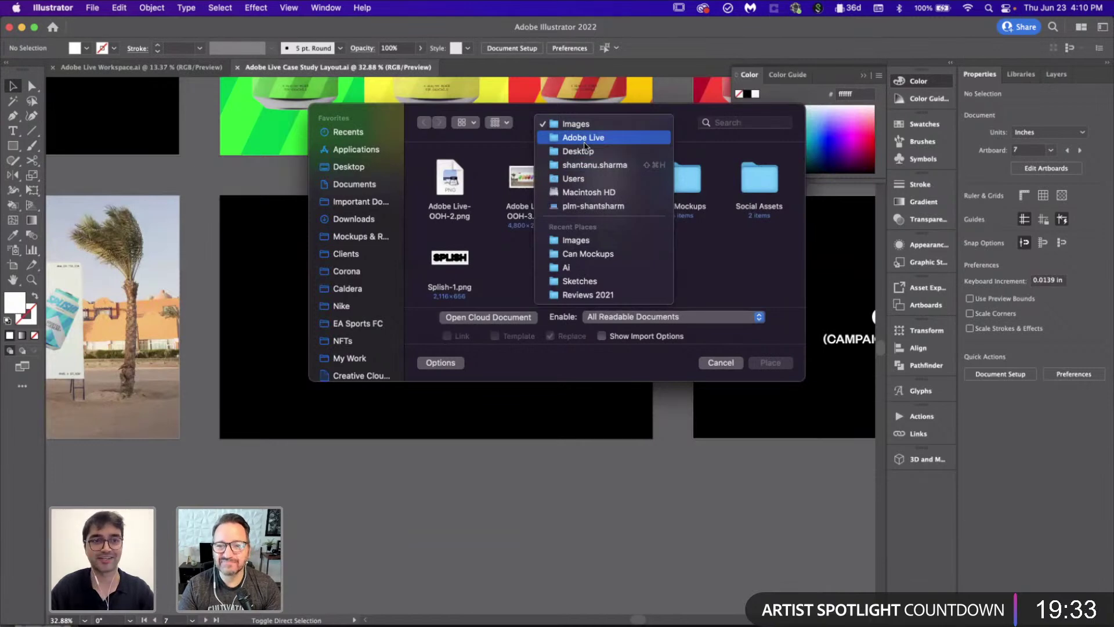
left_click(577, 242)
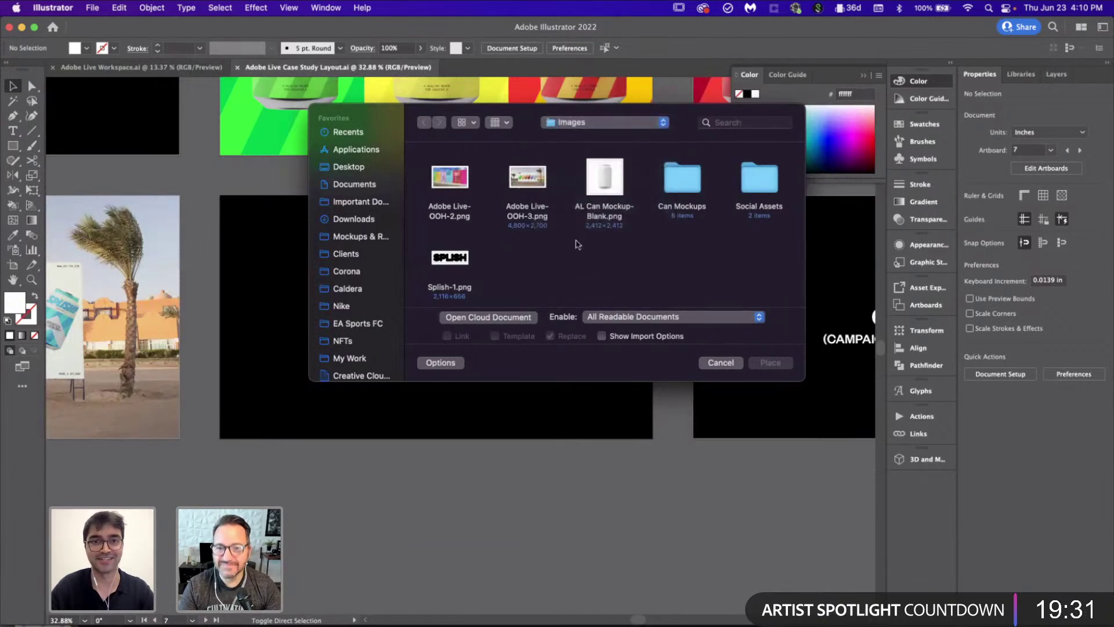
double_click(450, 177)
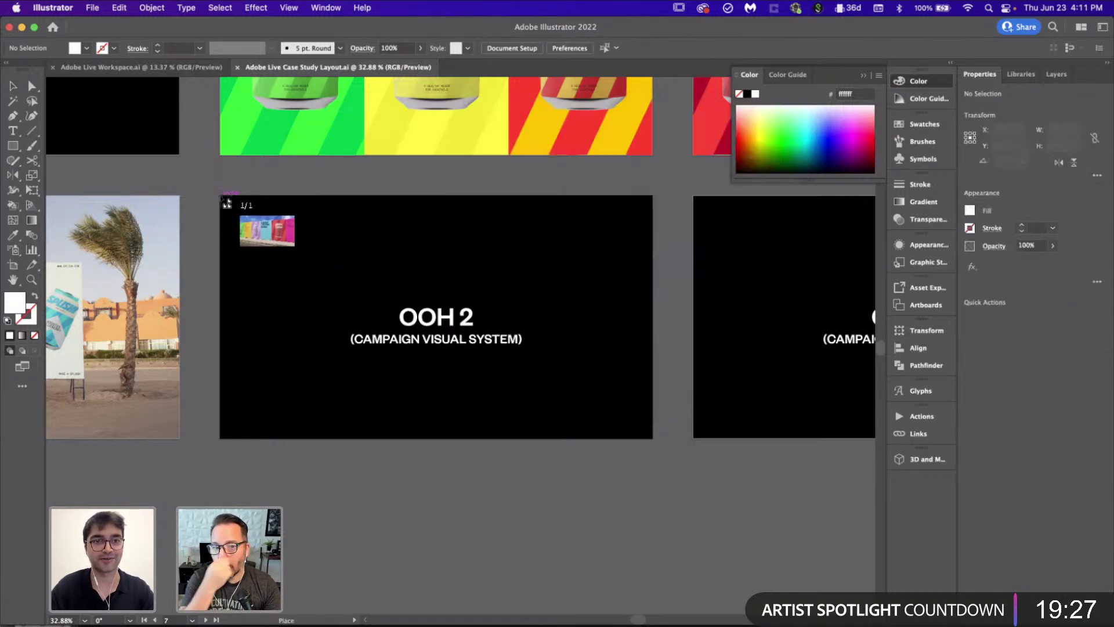
left_click_drag(222, 197, 650, 502)
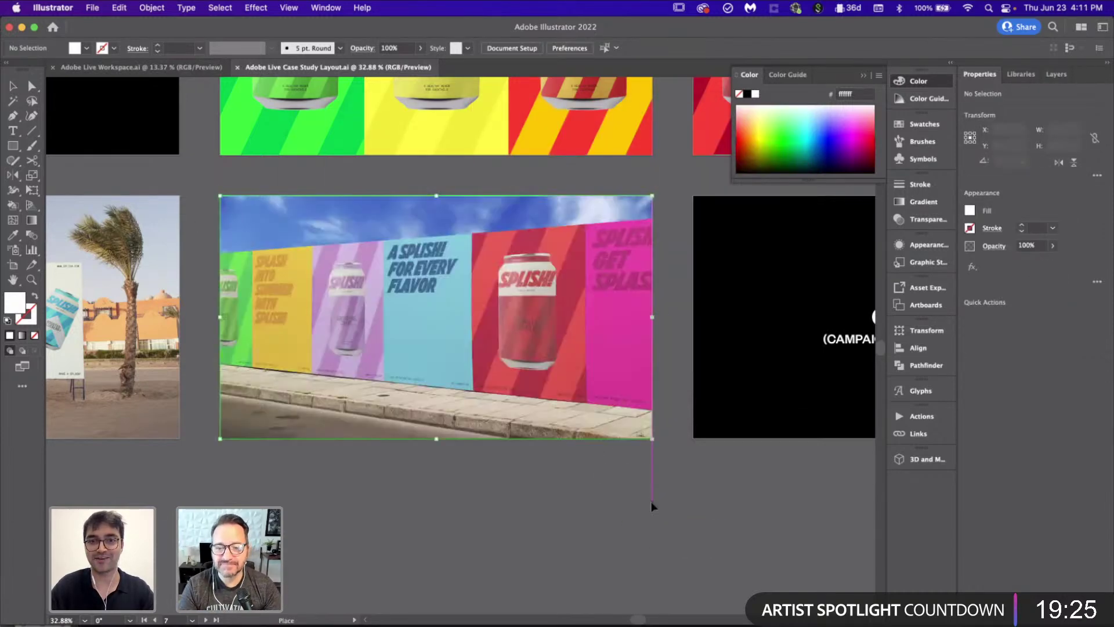
key("super+alt+0")
left_click(650, 501)
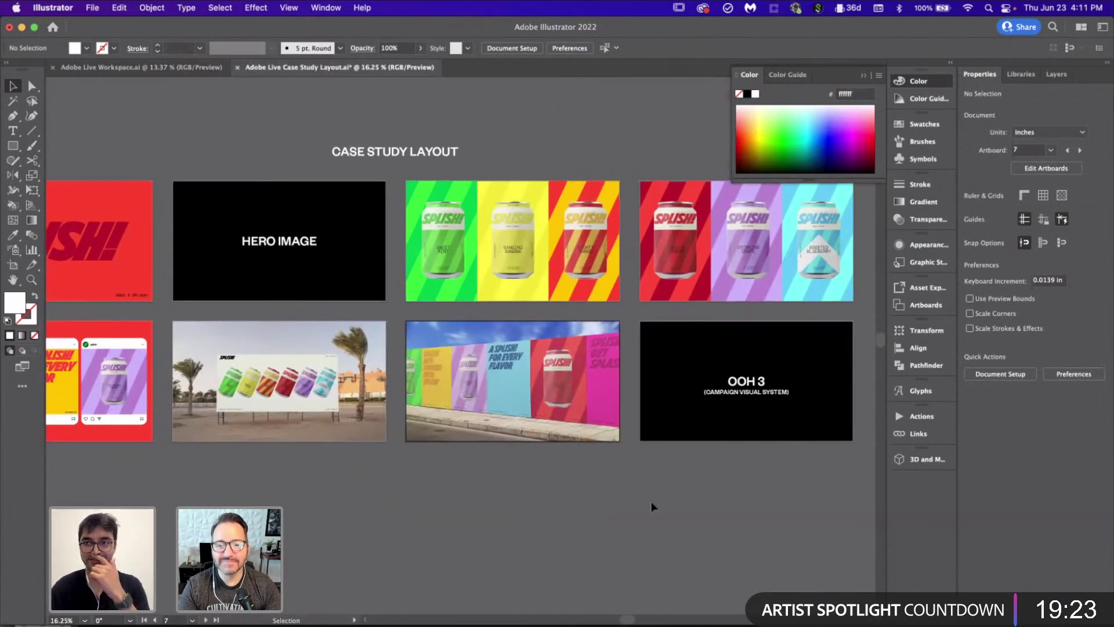
key("super+alt+0")
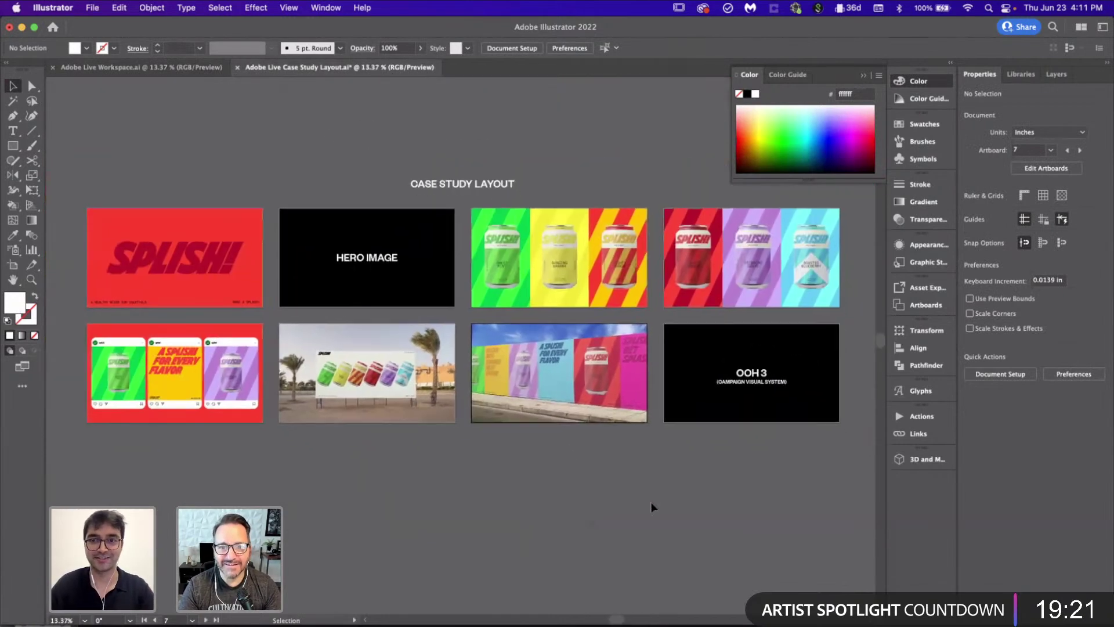
scroll(255, 89, "right", 2)
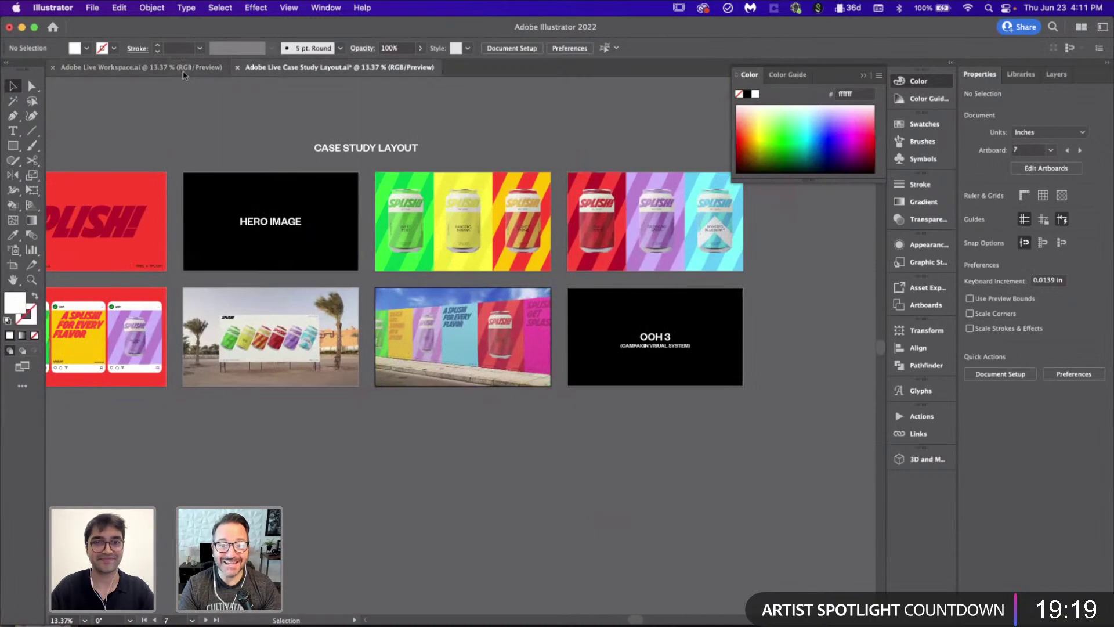
Step: In Adobe Live Workspace, add a new artboard and position it beside the wide cans poster
left_click(139, 67)
key("super+alt+0")
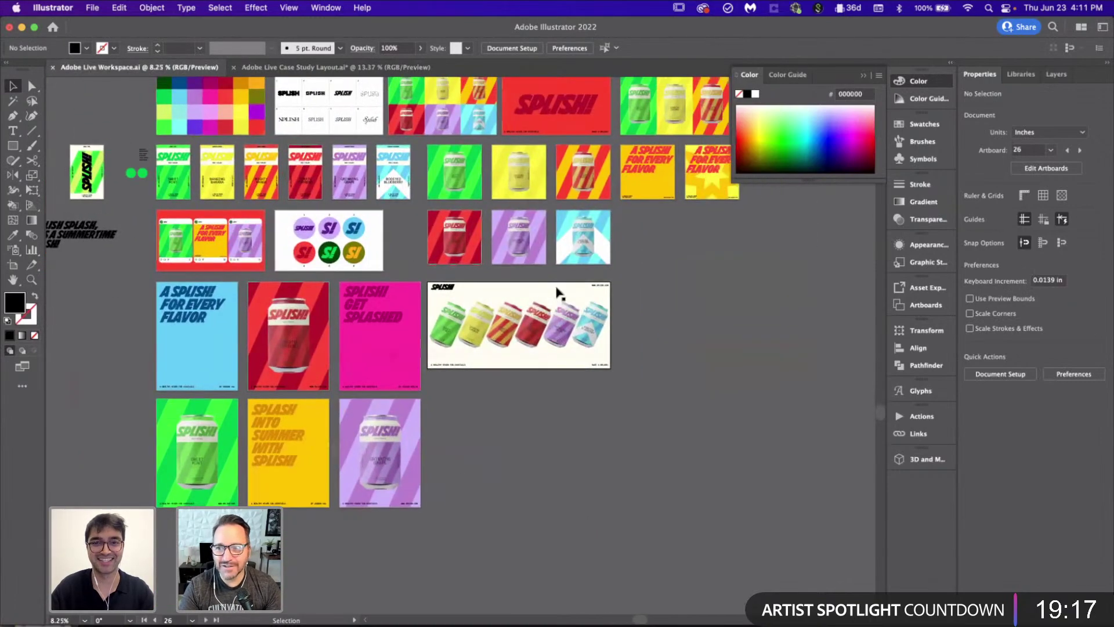
scroll(557, 292, "up", 3)
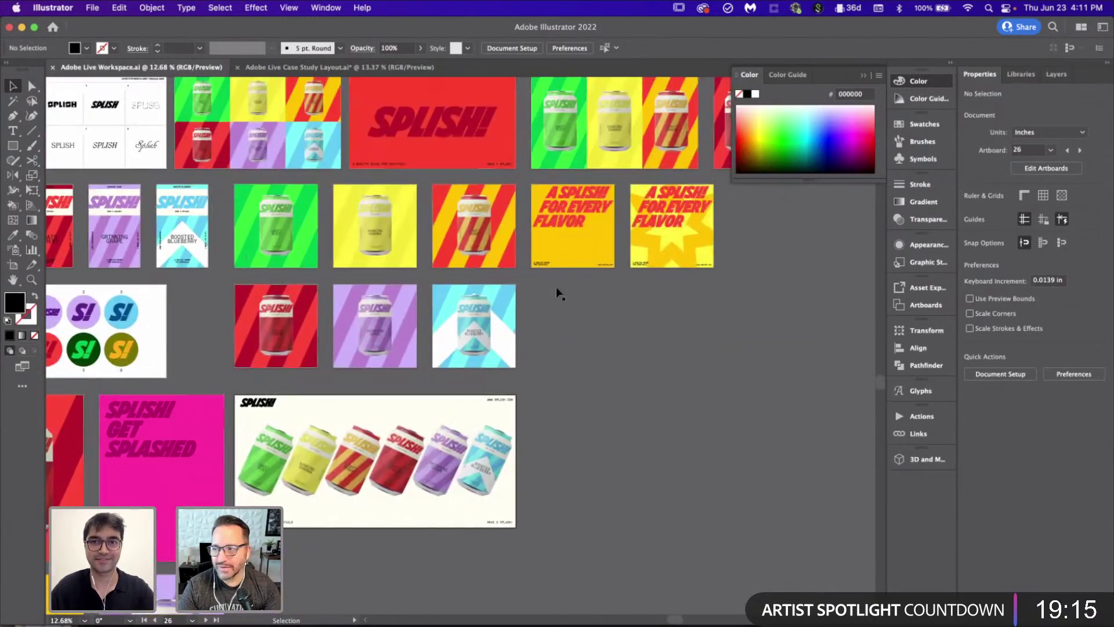
scroll(556, 286, "down", 4)
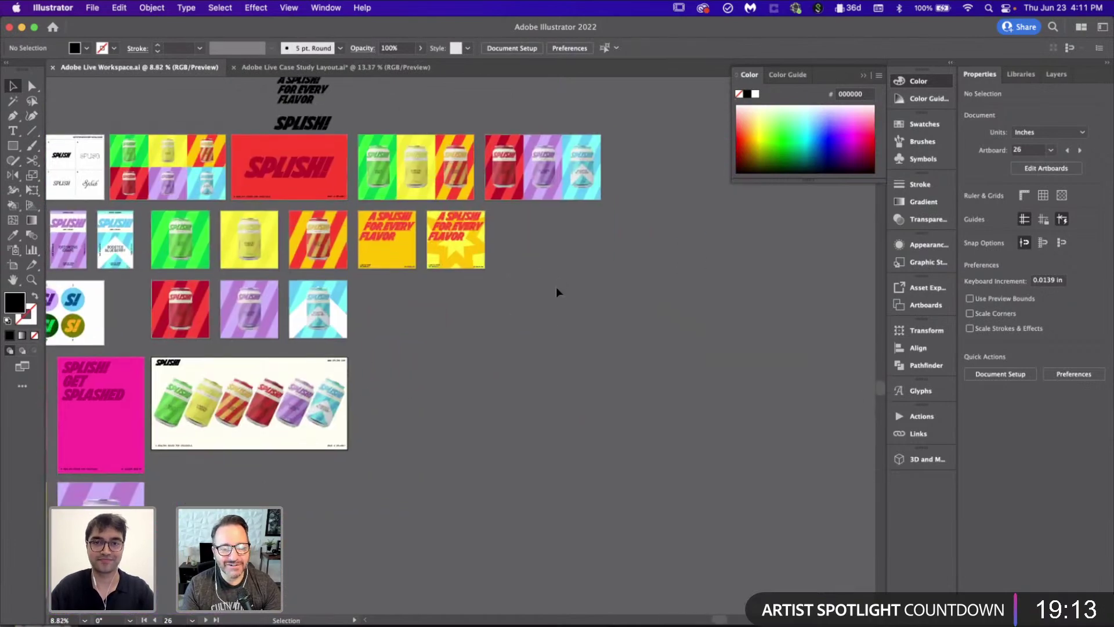
scroll(519, 228, "right", 2)
scroll(518, 228, "up", 1)
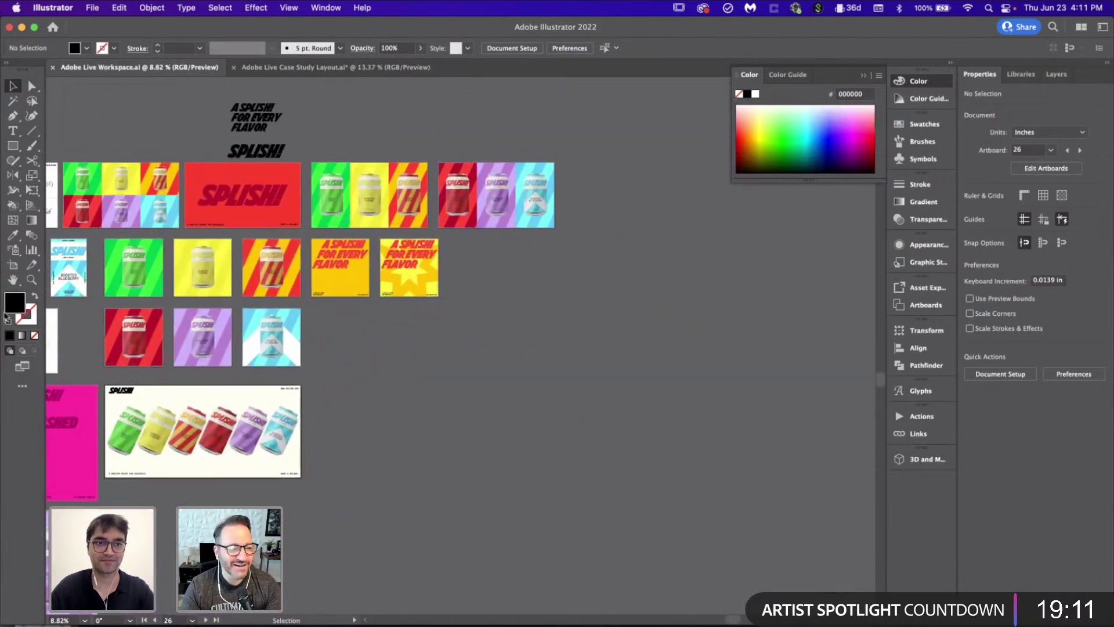
left_click(13, 264)
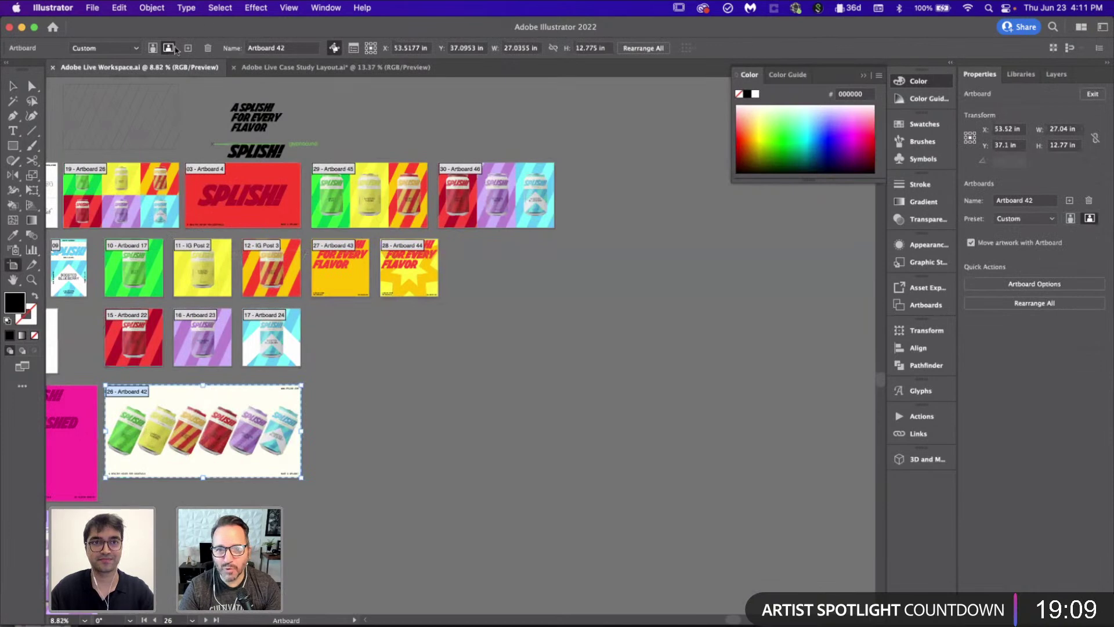
left_click(548, 203)
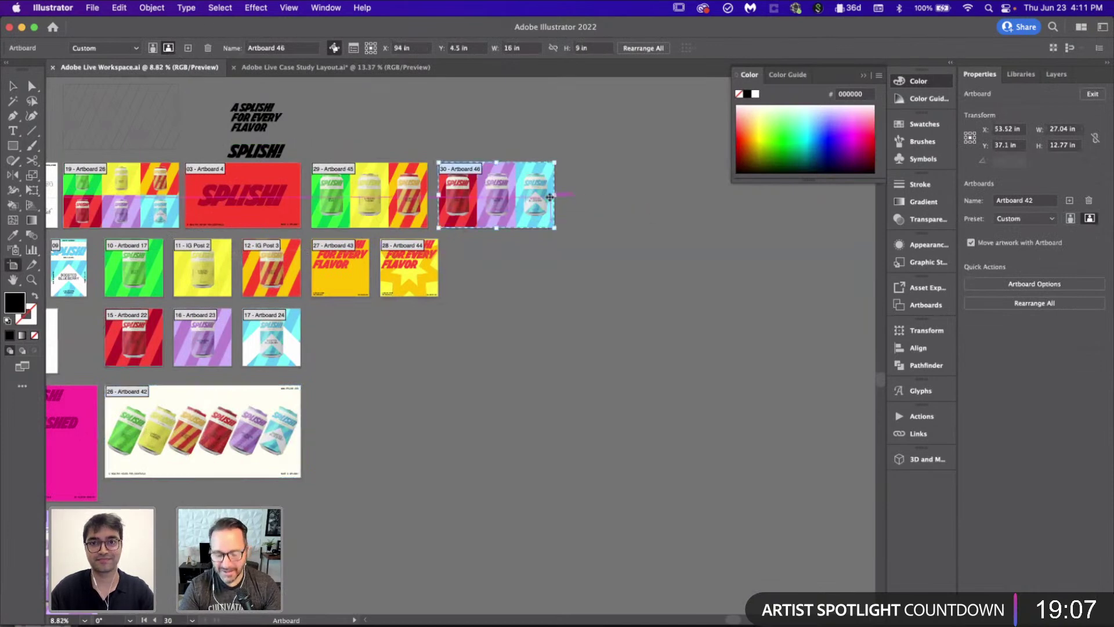
left_click(188, 48)
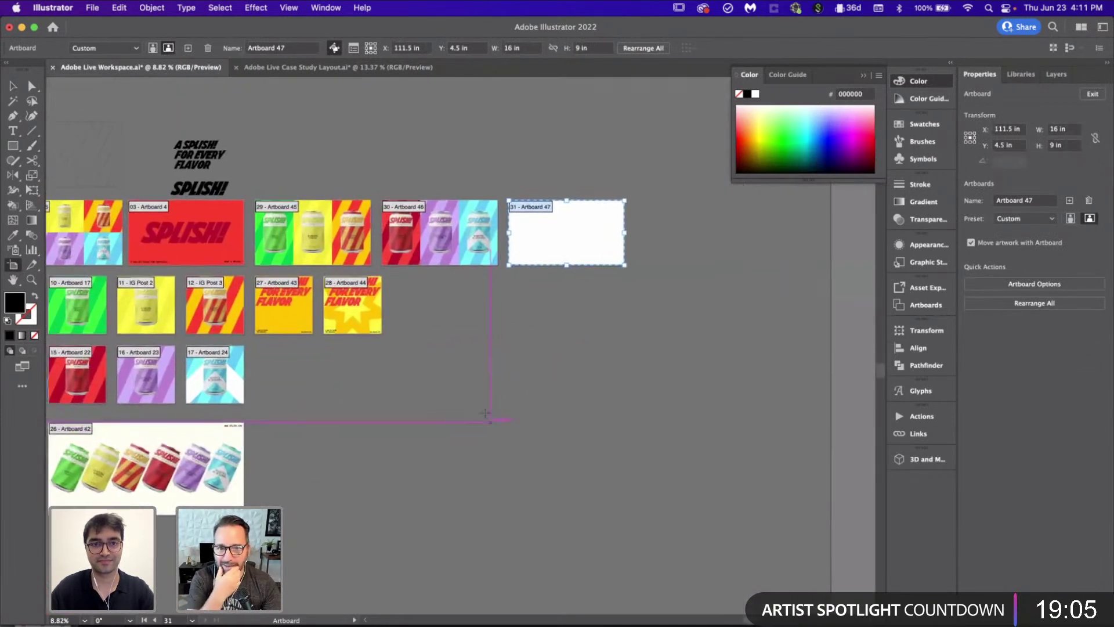
left_click_drag(596, 236, 341, 459)
scroll(341, 458, "up", 3)
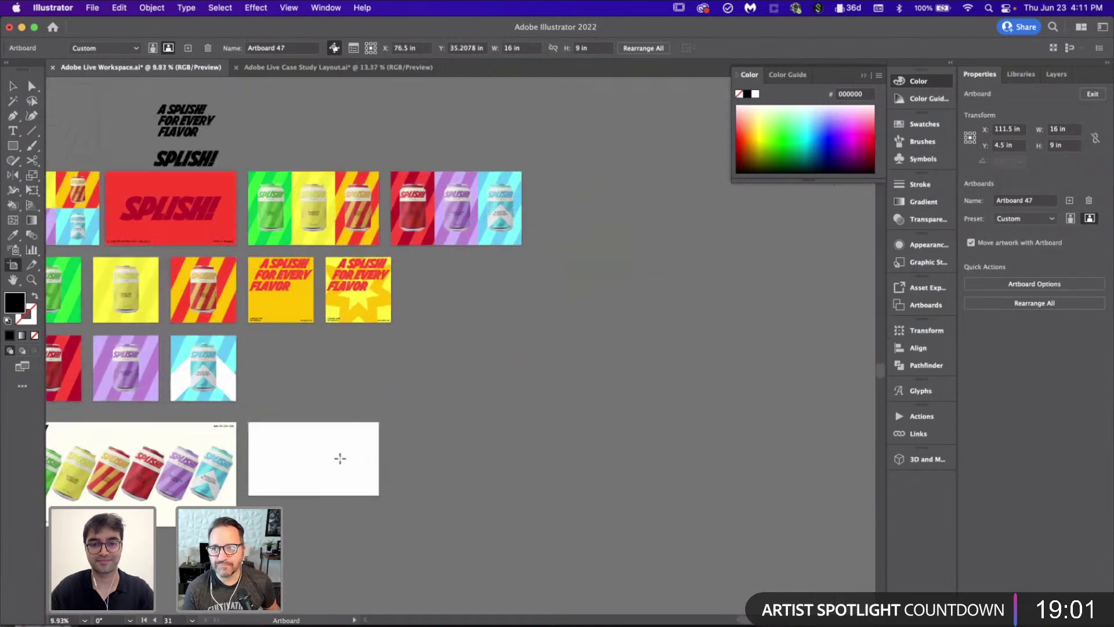
key("v")
scroll(340, 458, "down", 2)
scroll(340, 459, "left", 3)
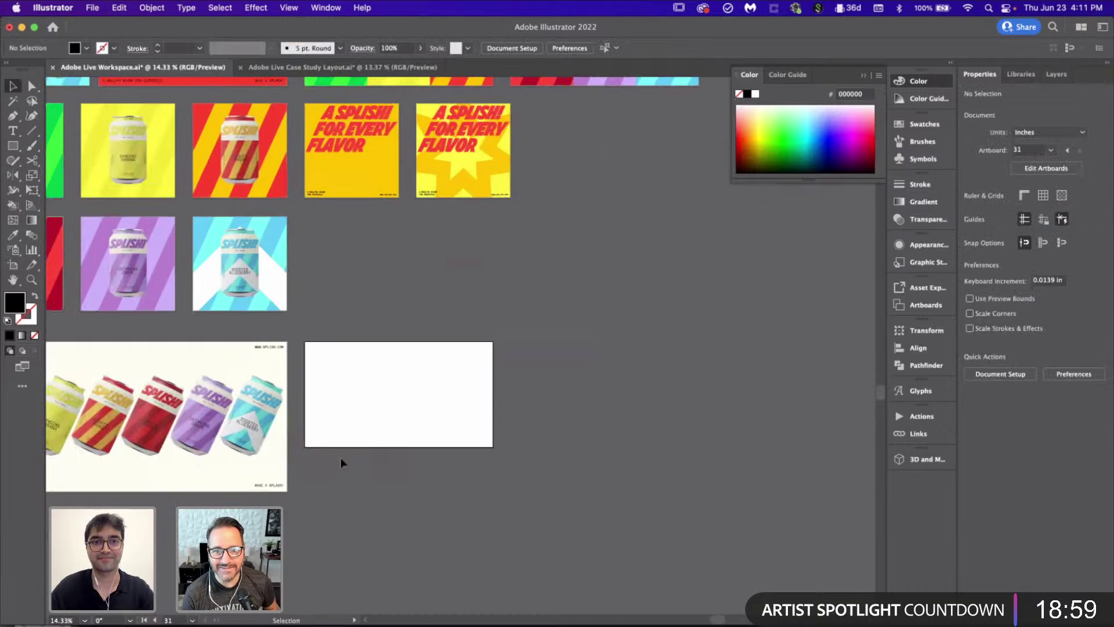
Step: Duplicate the tilted cans group, shrink it to about two-thirds, and move it onto the new artboard
left_click(226, 429)
left_click_drag(227, 429, 664, 419, "alt")
left_click_drag(667, 577, 596, 462, "shift")
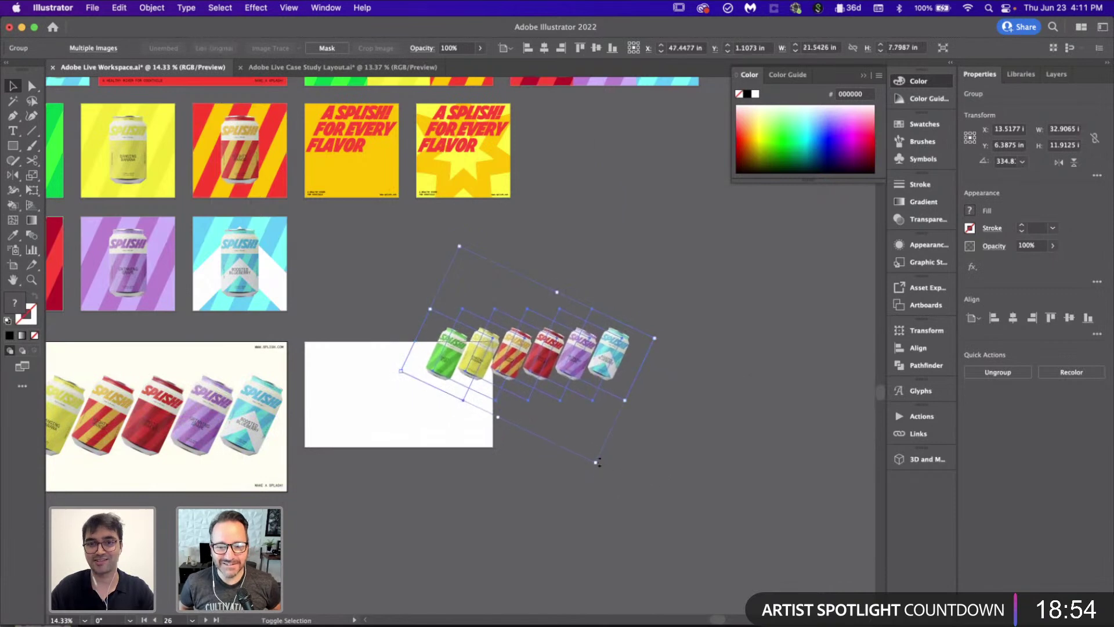
left_click(587, 305)
left_click_drag(591, 368, 467, 403)
scroll(473, 372, "up", 4, "alt")
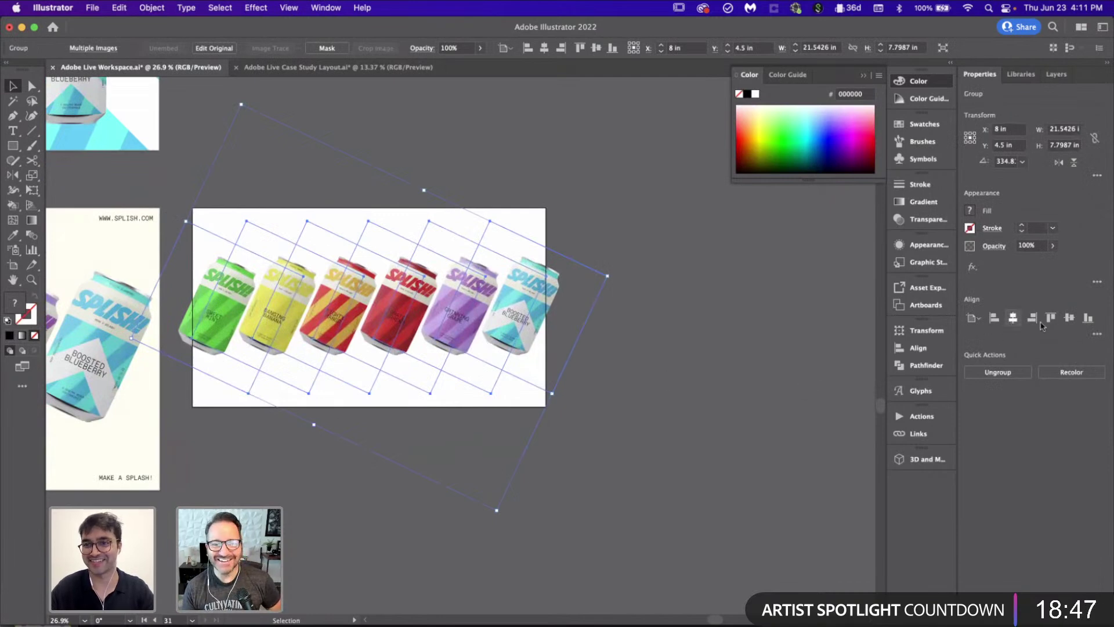
left_click(717, 316)
scroll(301, 198, "up", 1, "alt")
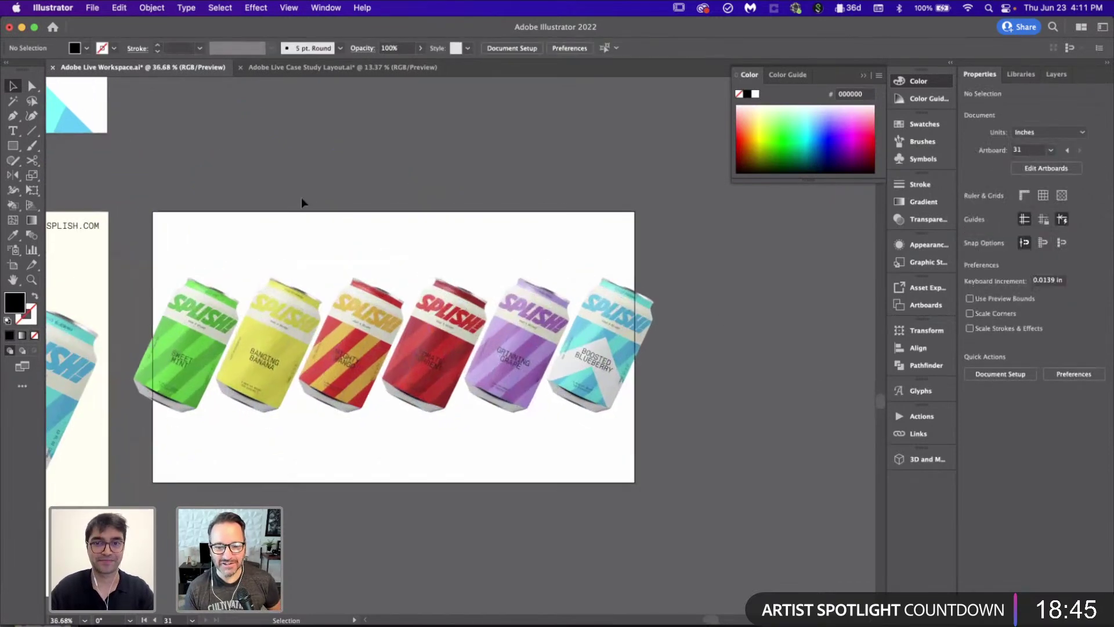
scroll(302, 200, "down", 3, "alt")
Step: Draw a cream rectangle covering the new artboard, matching the wide poster's background
left_click(371, 67)
scroll(472, 273, "up", 2)
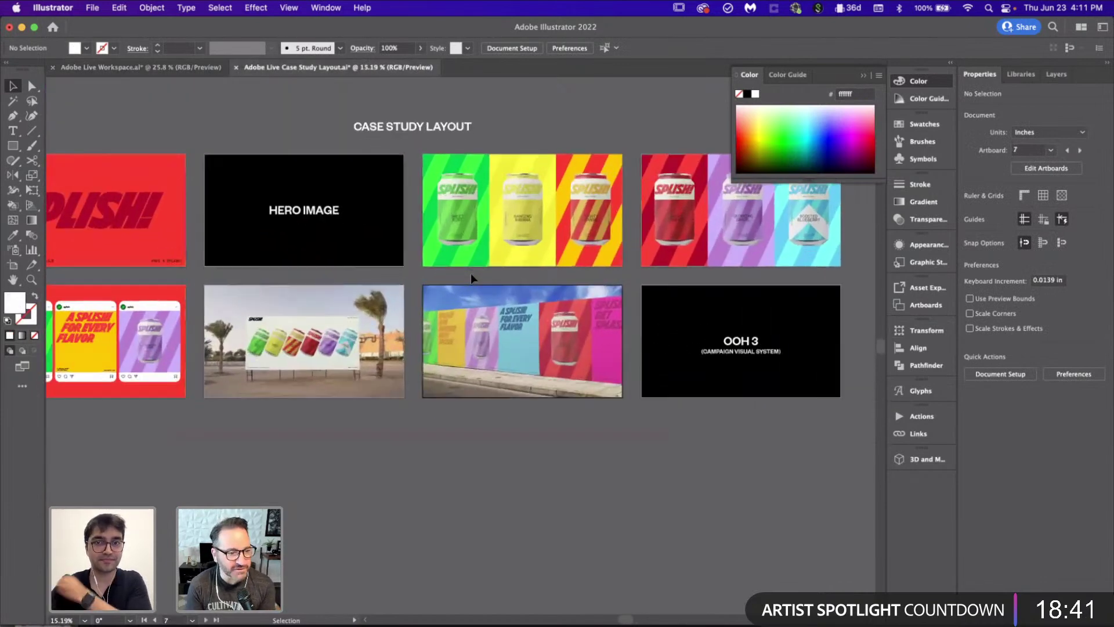
scroll(471, 277, "down", 1, "alt")
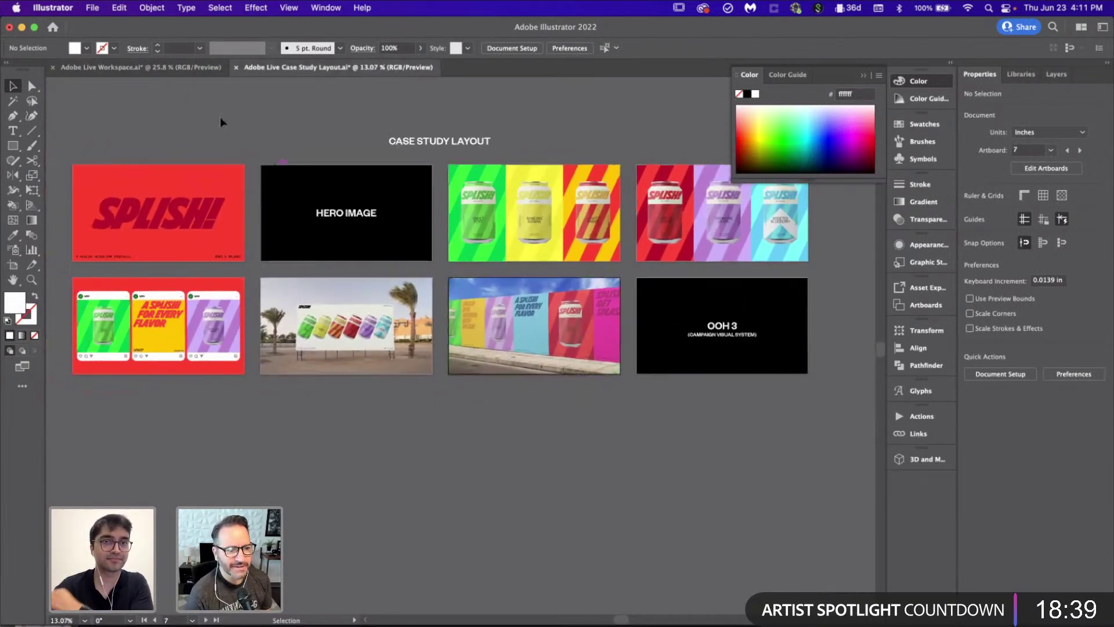
left_click(192, 68)
key("a")
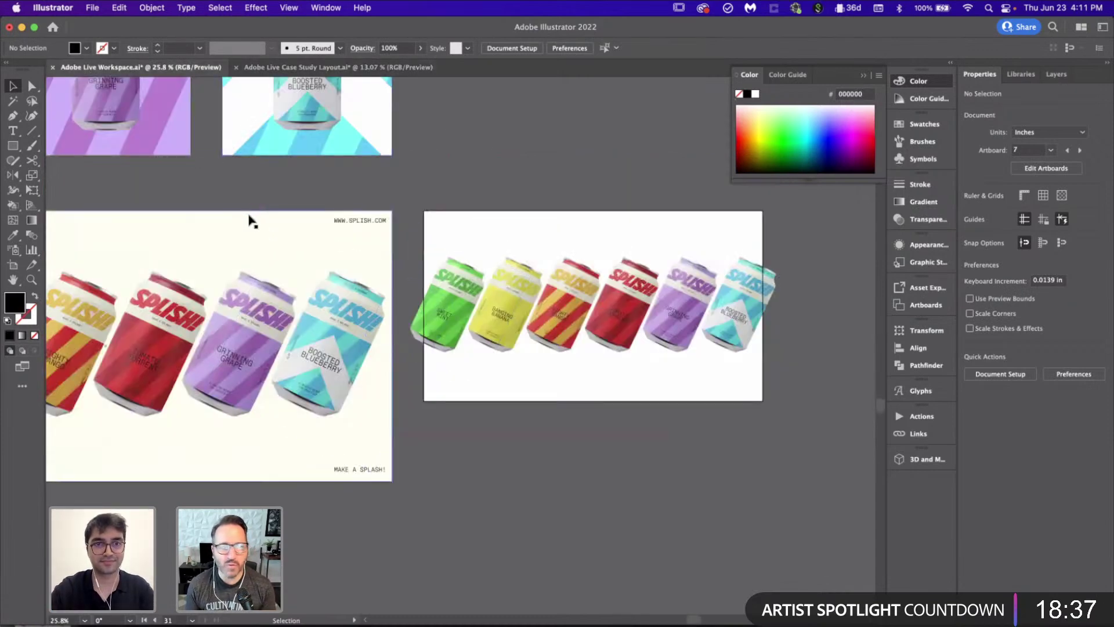
left_click(249, 221)
scroll(722, 439, "up", 2)
scroll(721, 439, "down", 1)
key("m")
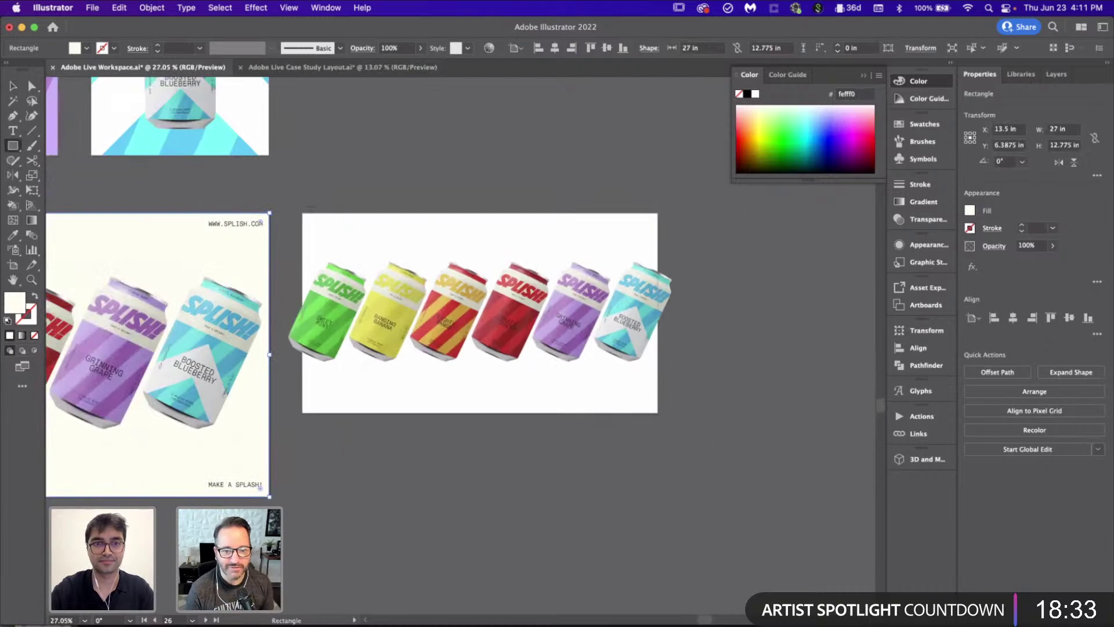
left_click_drag(303, 213, 658, 412)
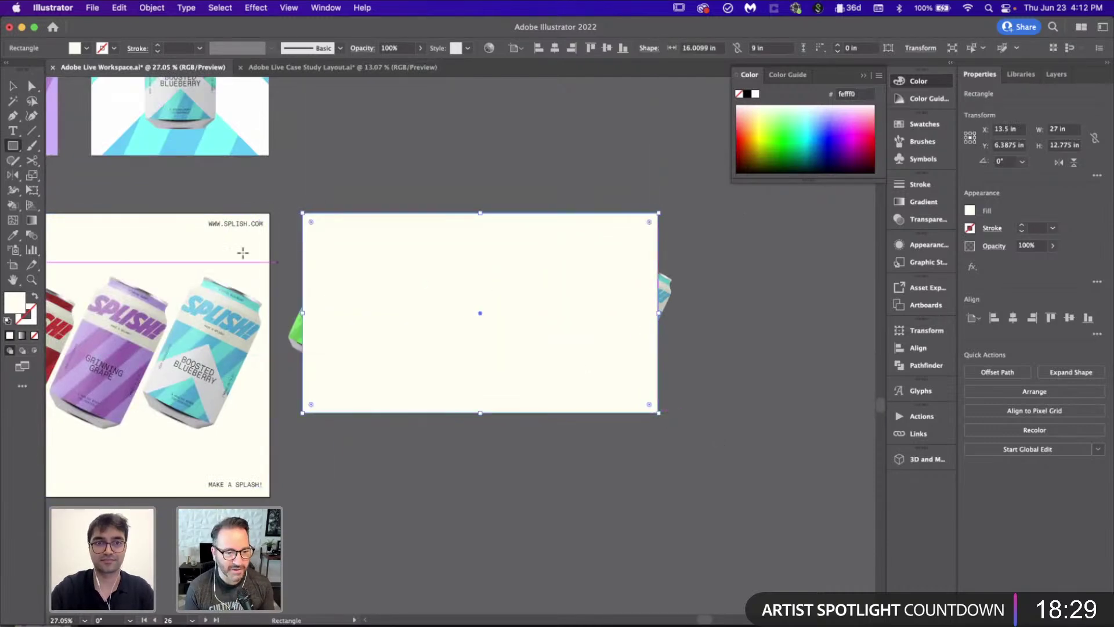
key("super+shift+bracketleft")
key("v")
left_click(448, 440)
Step: Bring the rectangle in front and clip the cans to it with Cmd+7
left_click(567, 220)
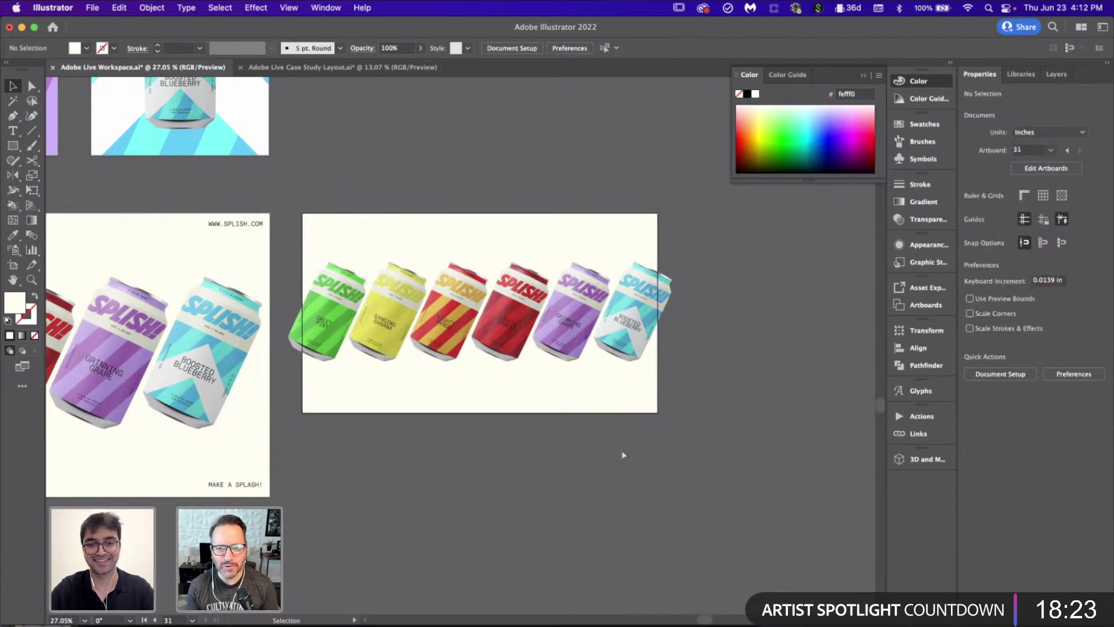
key("super+shift+bracketright")
left_click_drag(341, 194, 585, 365)
key("super+7")
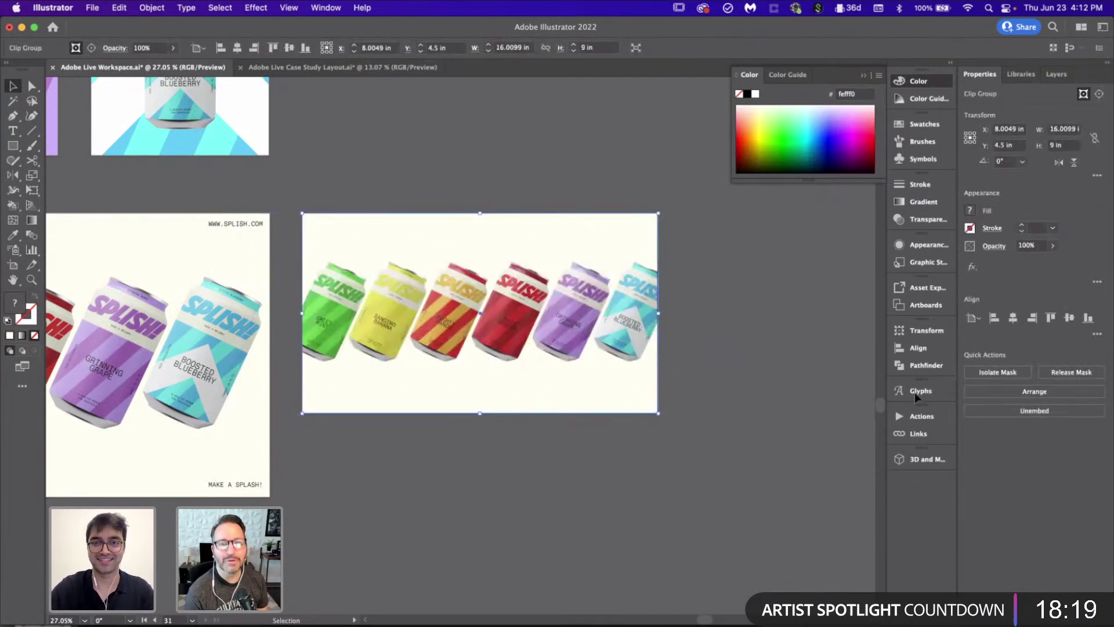
scroll(681, 423, "down", 5)
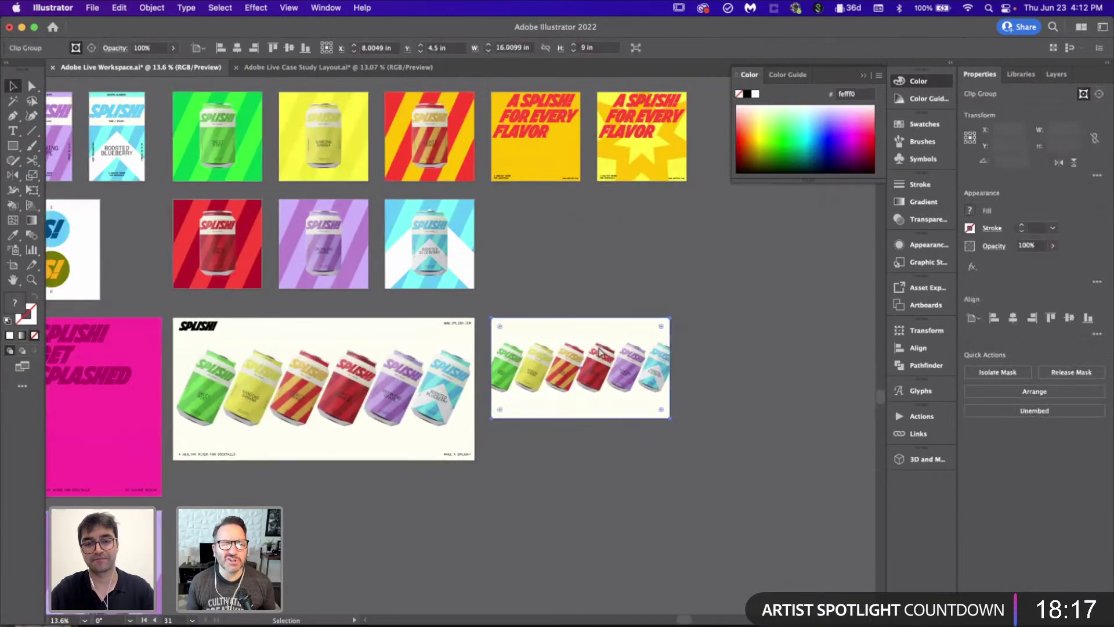
Step: Paste the cropped cans over the Hero Image artboard in Case Study Layout and save
left_click(339, 67)
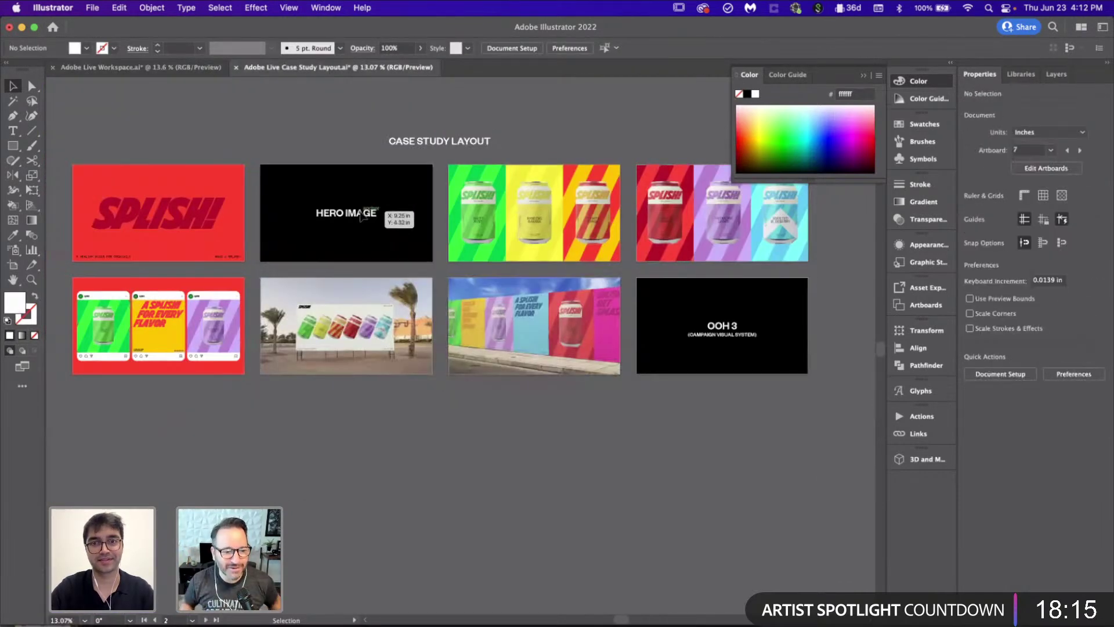
scroll(361, 216, "up", 3)
key("super+v")
left_click(516, 338)
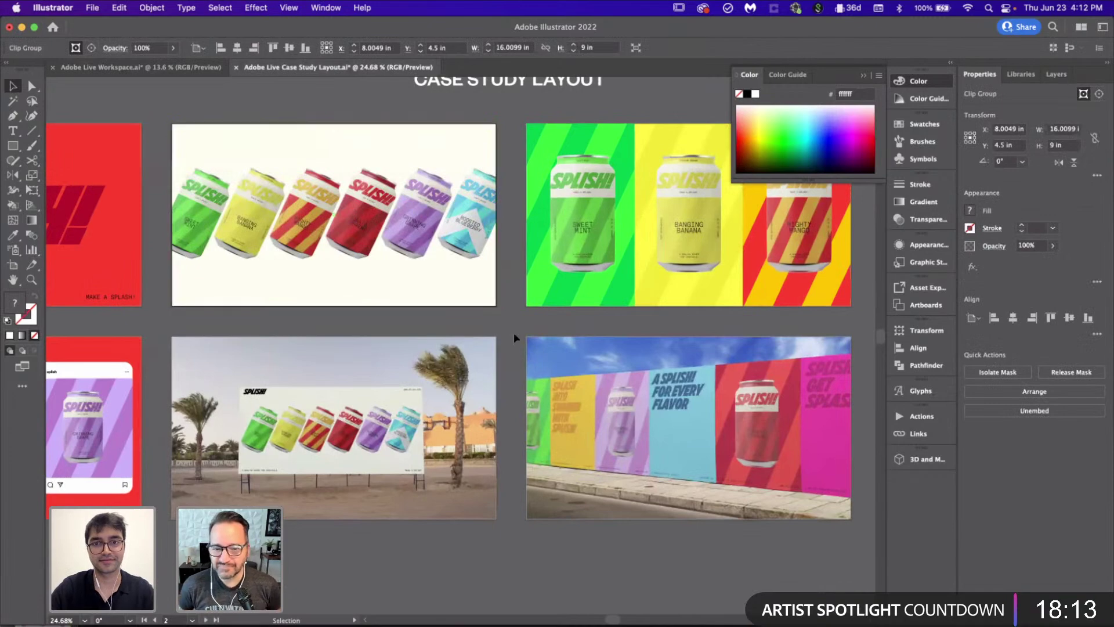
scroll(516, 338, "down", 3)
scroll(514, 338, "up", 2)
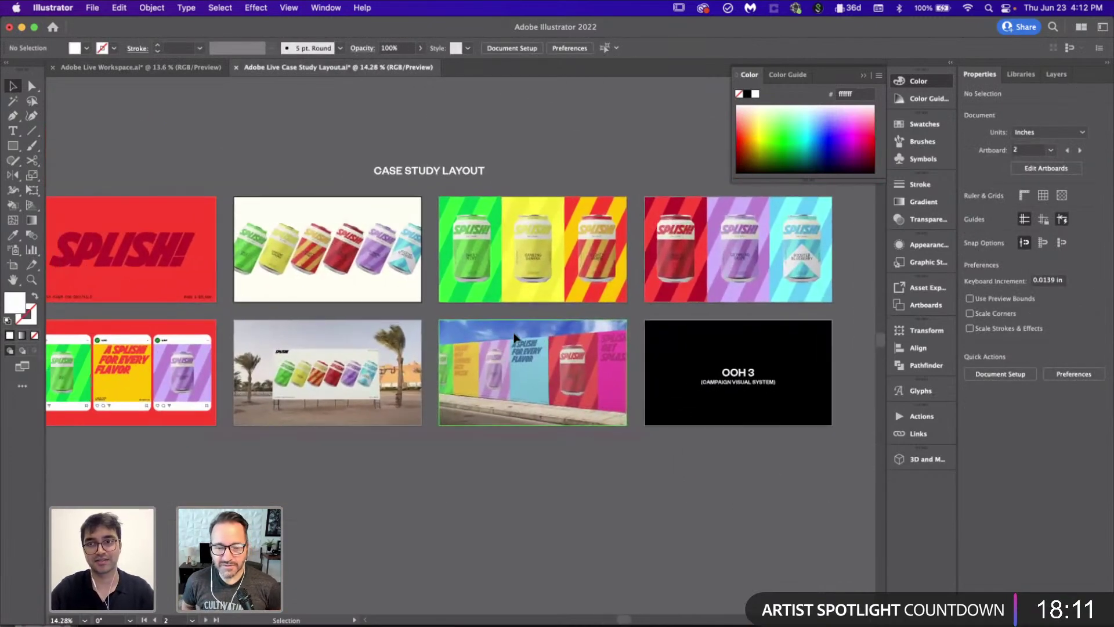
scroll(544, 468, "up", 1)
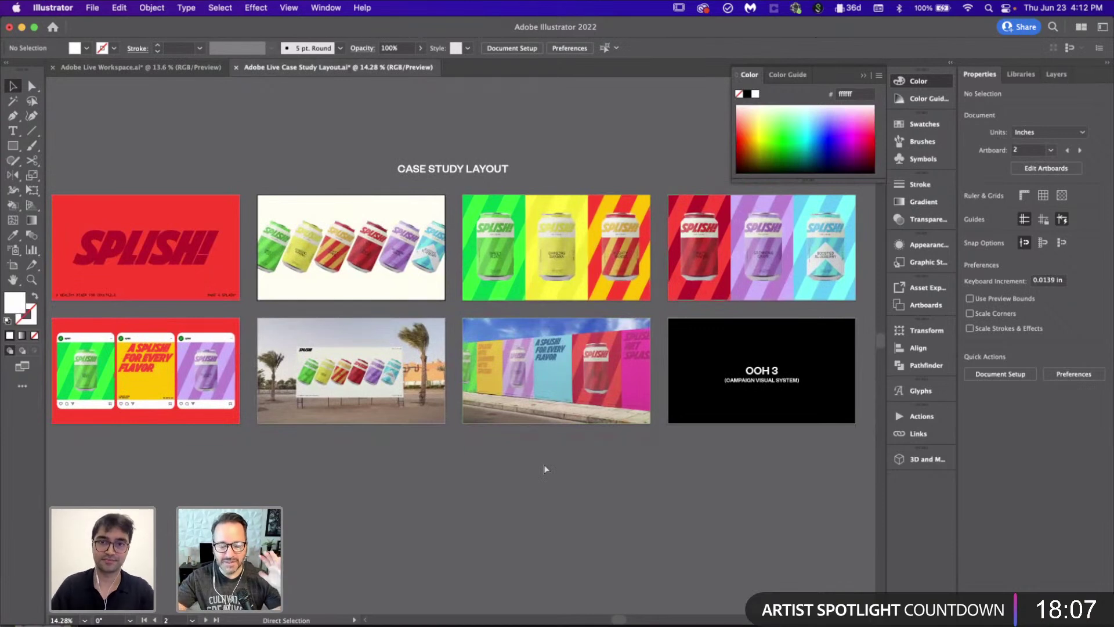
key("super+s")
scroll(544, 468, "up", 1)
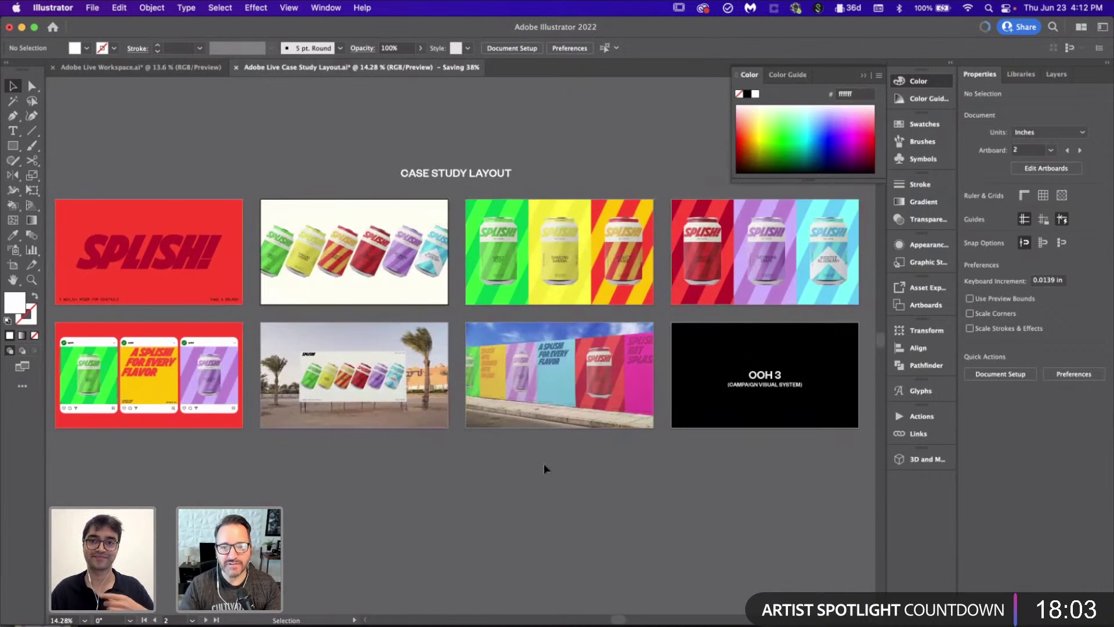
scroll(544, 464, "down", 3)
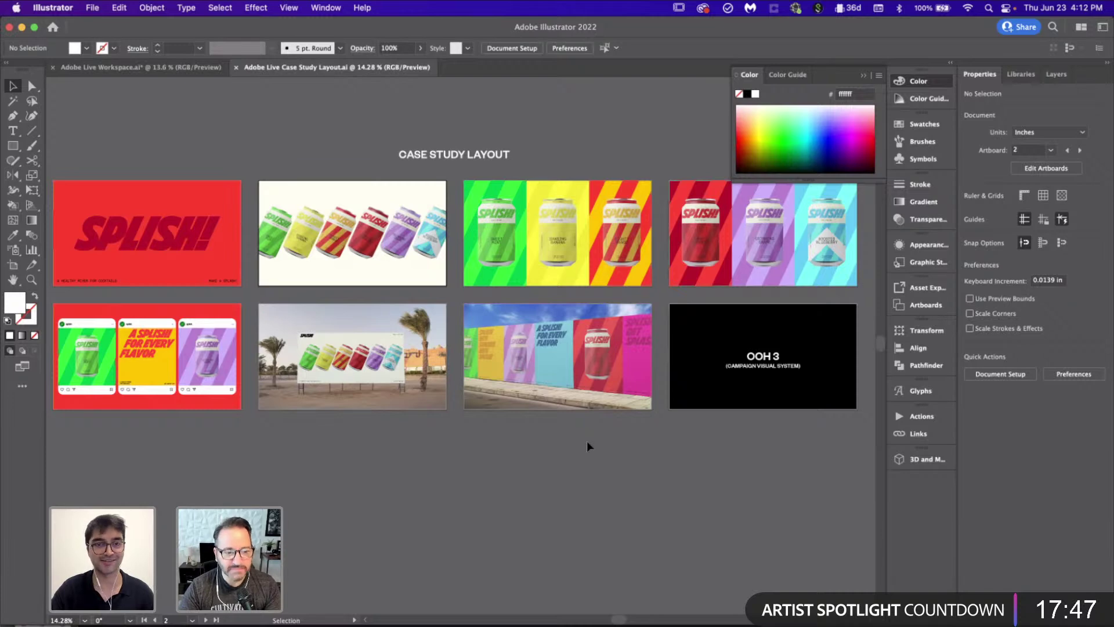
Step: Enlarge the cans inside the hero image's clipping frame
left_click(380, 371)
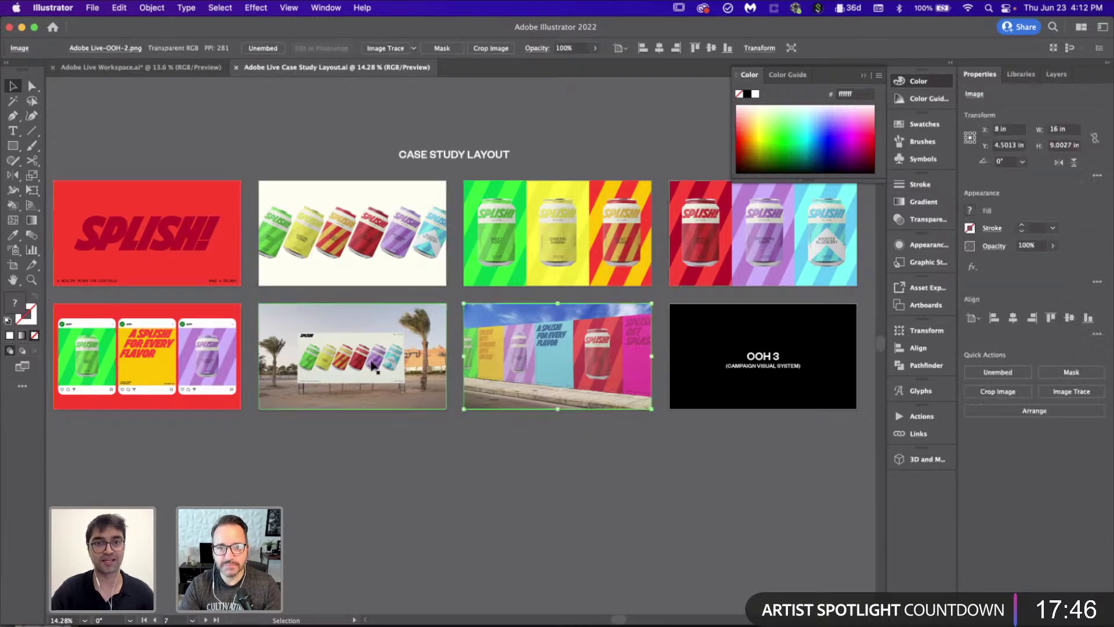
left_click(466, 474)
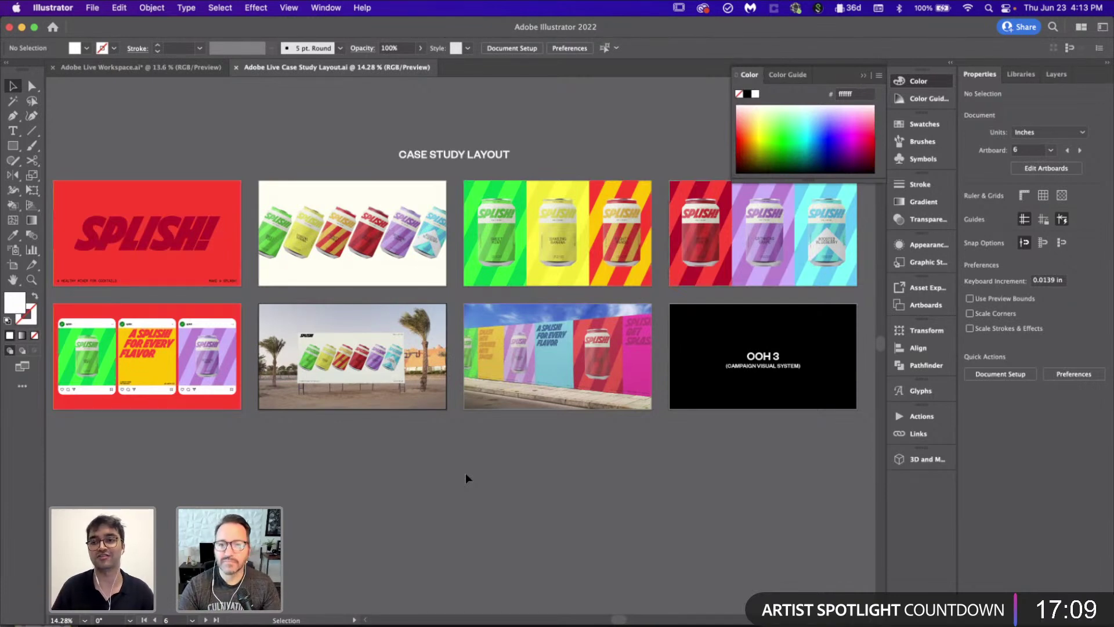
scroll(434, 208, "up", 5)
double_click(416, 242)
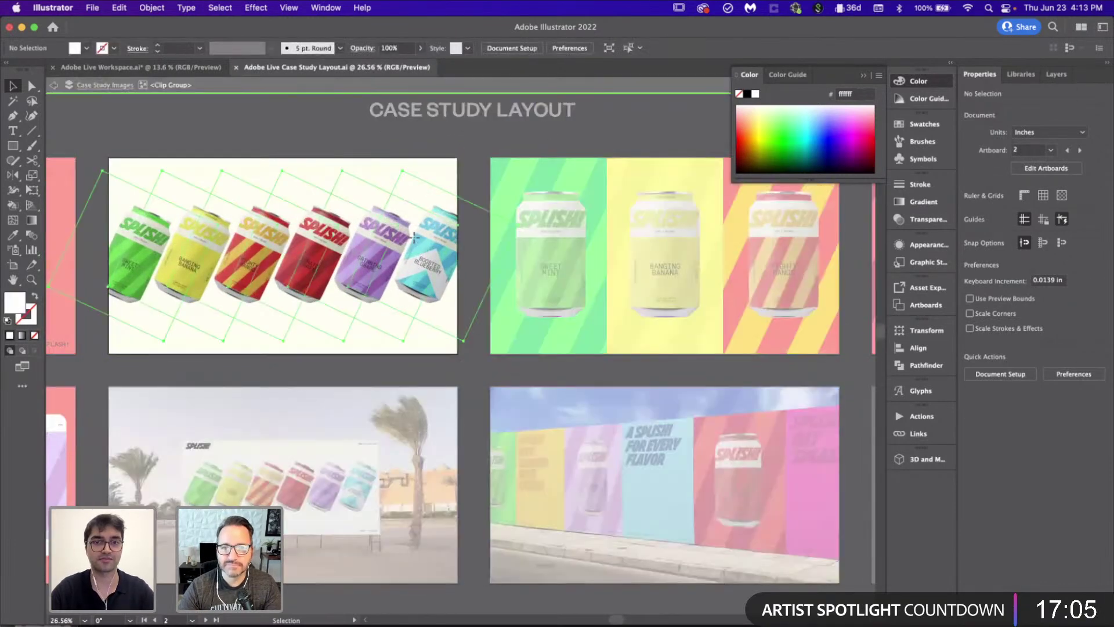
left_click_drag(411, 457, 424, 482)
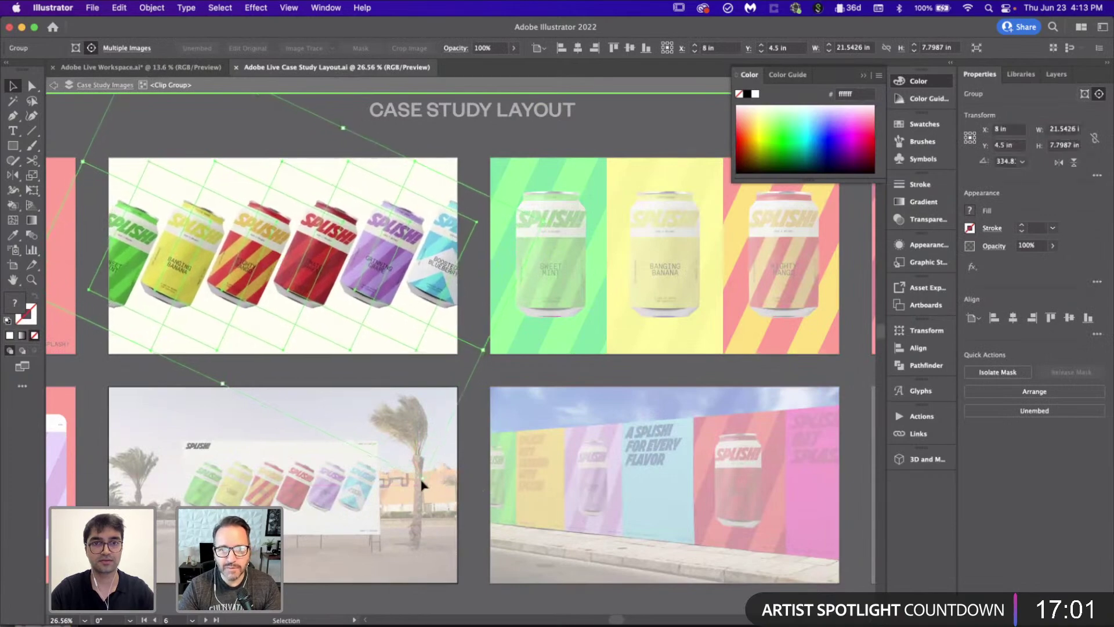
double_click(476, 427)
scroll(475, 427, "down", 5)
scroll(477, 432, "down", 3)
scroll(477, 432, "right", 2)
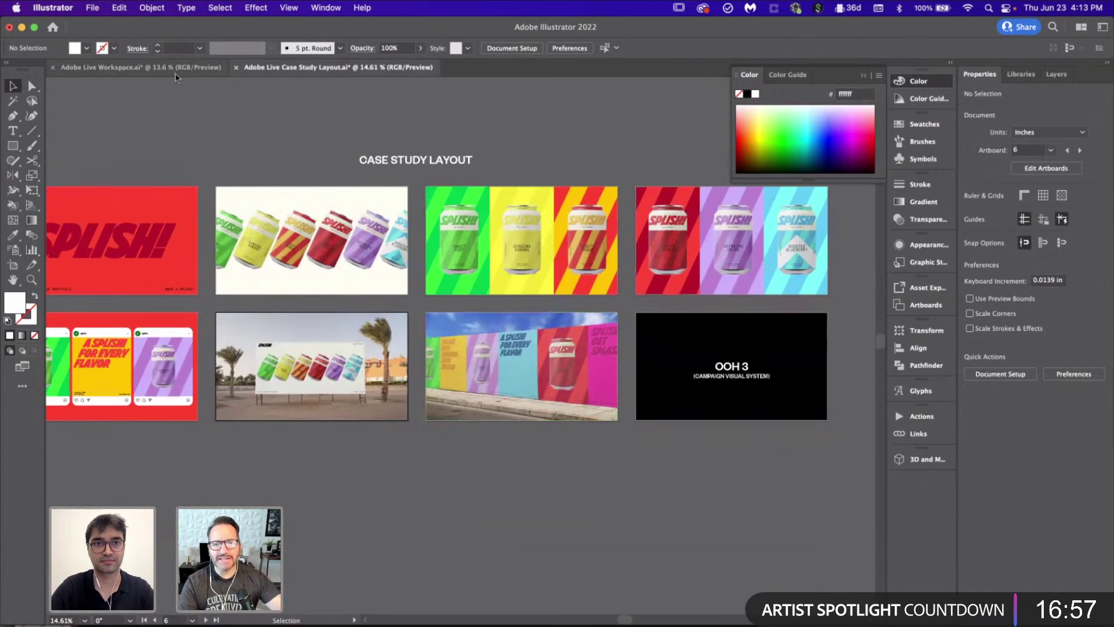
Step: In the Workspace document, add a new blank artboard beside the Poster 6 artboard
left_click(176, 71)
left_click(617, 483)
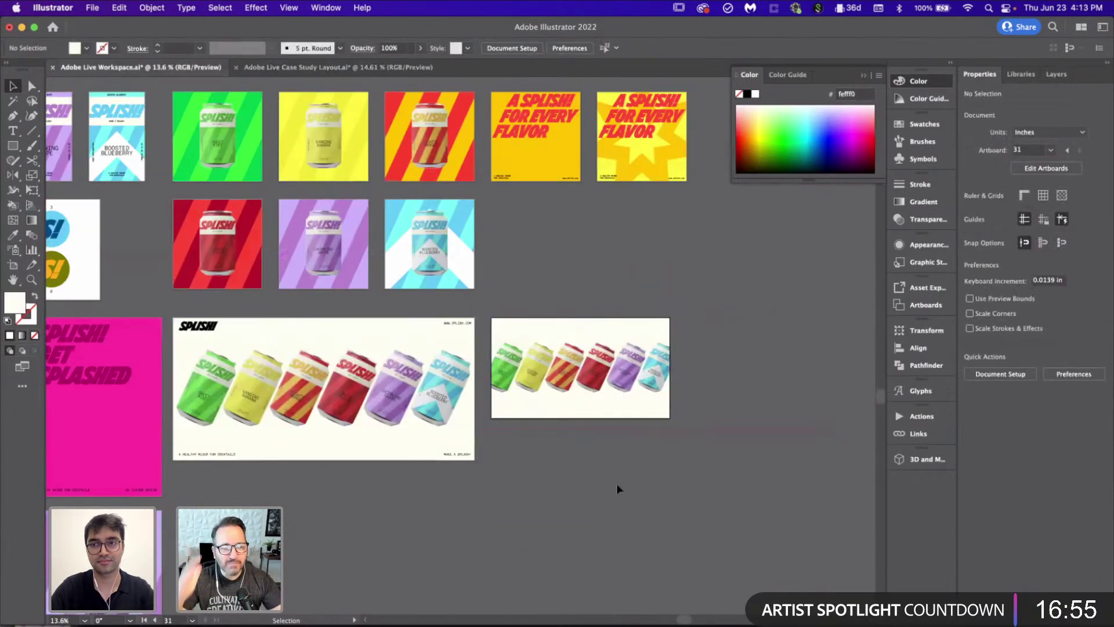
scroll(616, 483, "down", 2)
scroll(616, 482, "down", 2)
scroll(617, 483, "left", 3)
scroll(616, 482, "down", 2)
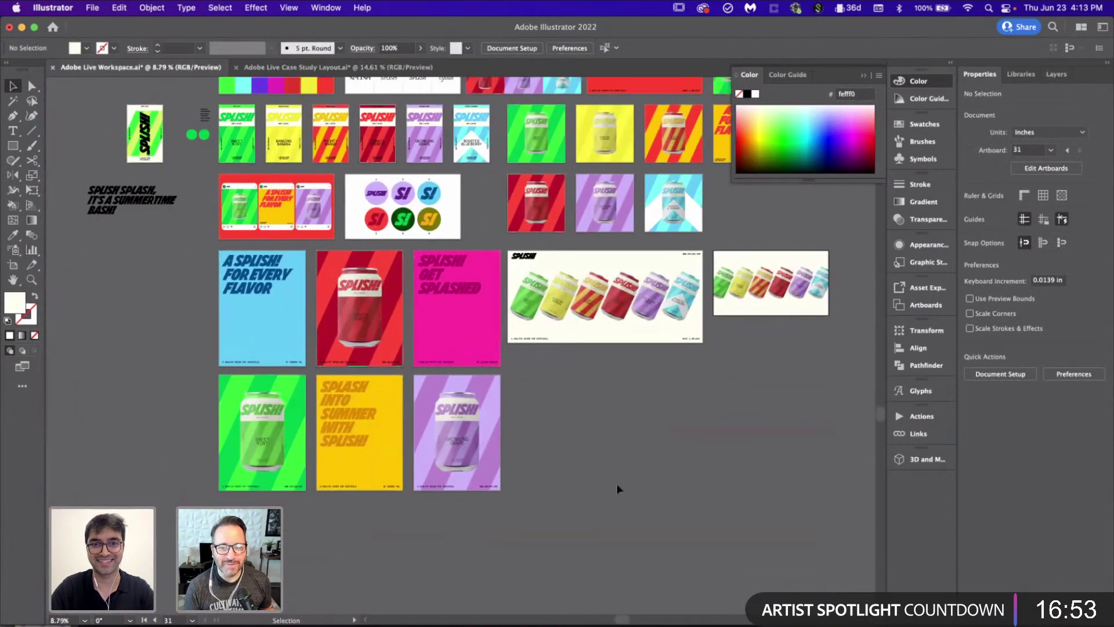
scroll(616, 489, "right", 3)
scroll(616, 488, "up", 3)
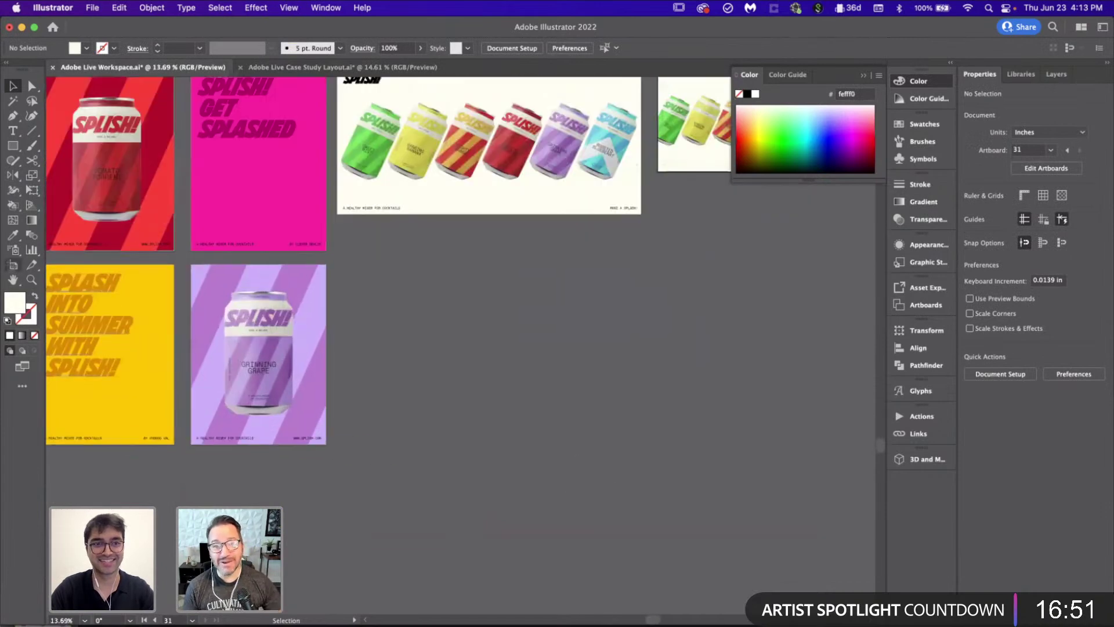
left_click(13, 264)
left_click(283, 332)
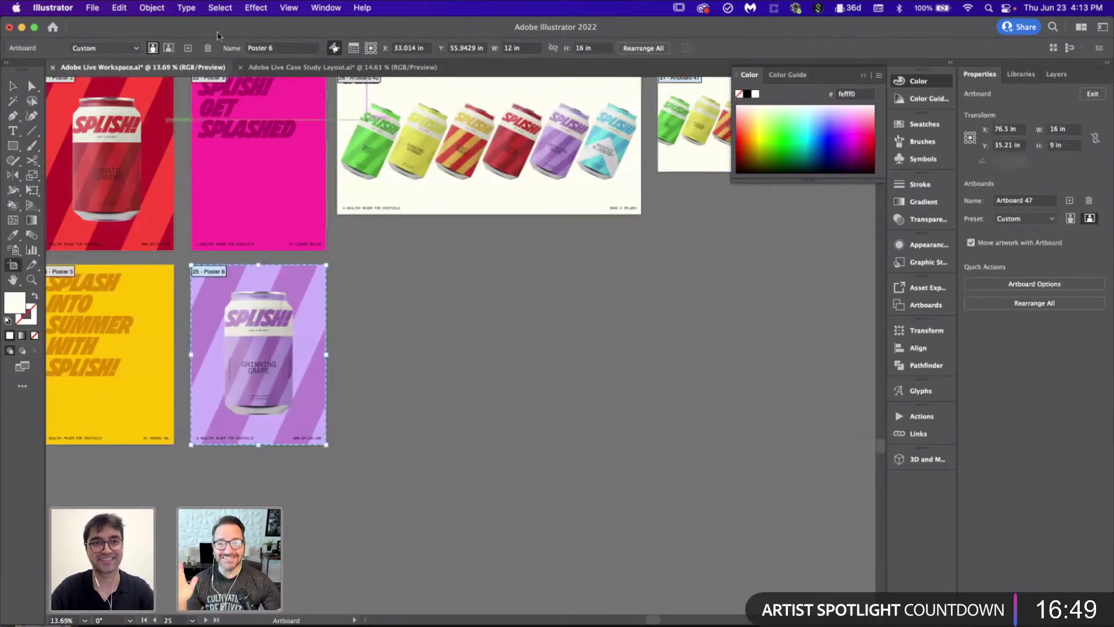
left_click(188, 47)
scroll(448, 364, "up", 1)
key("v")
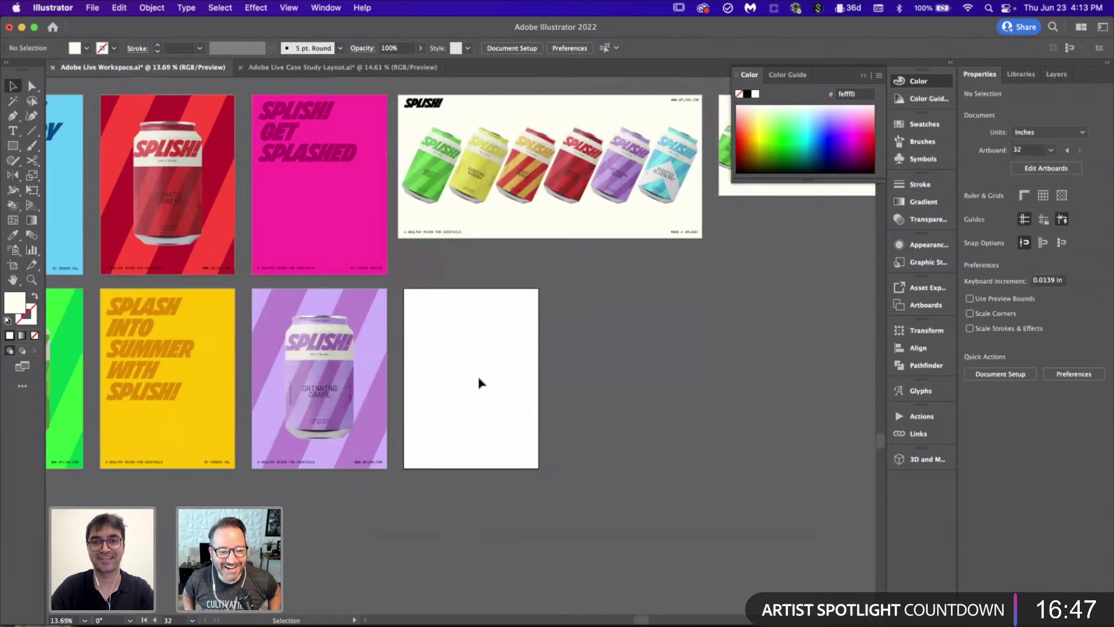
Step: Switch to the Case Study Layout document showing its eight SPLISH! artboards
scroll(479, 382, "down", 2)
scroll(478, 383, "up", 5)
scroll(478, 383, "right", 2)
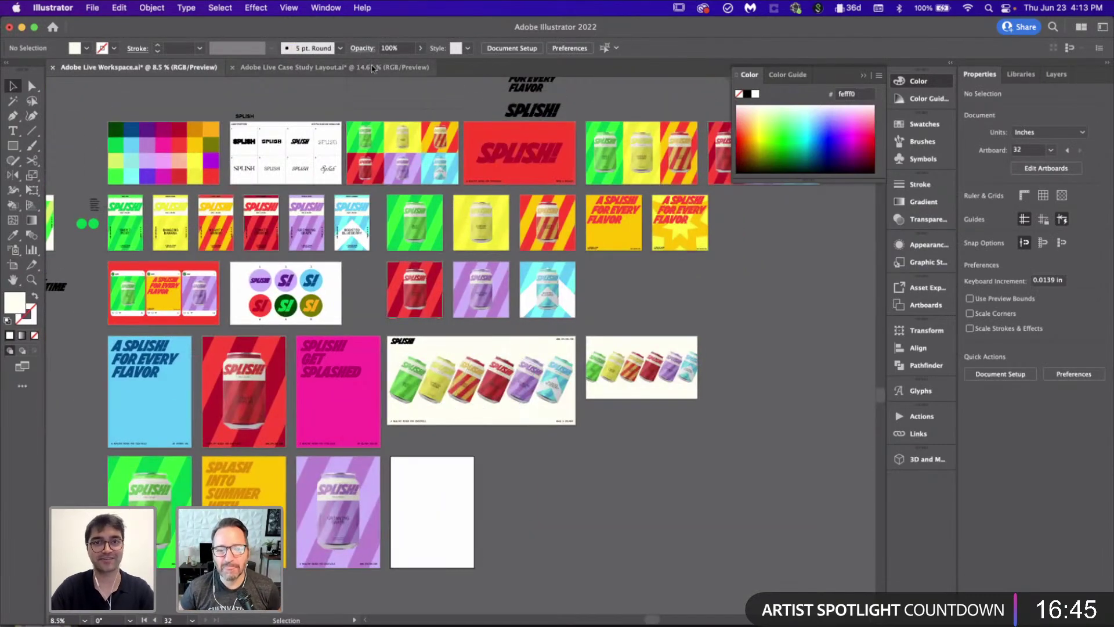
left_click(372, 68)
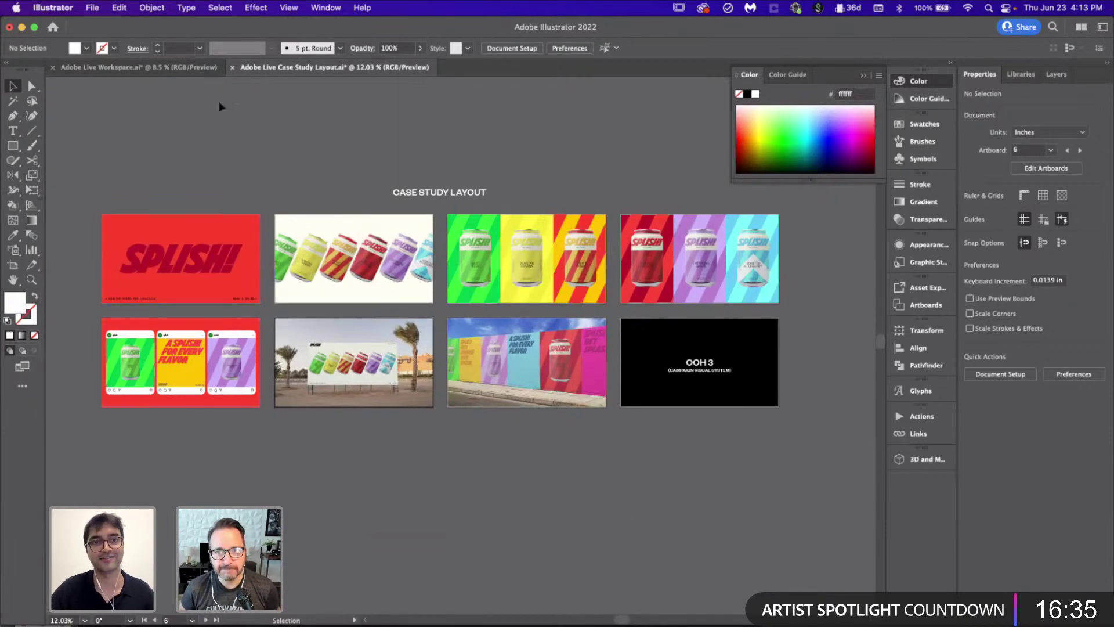
left_click(140, 67)
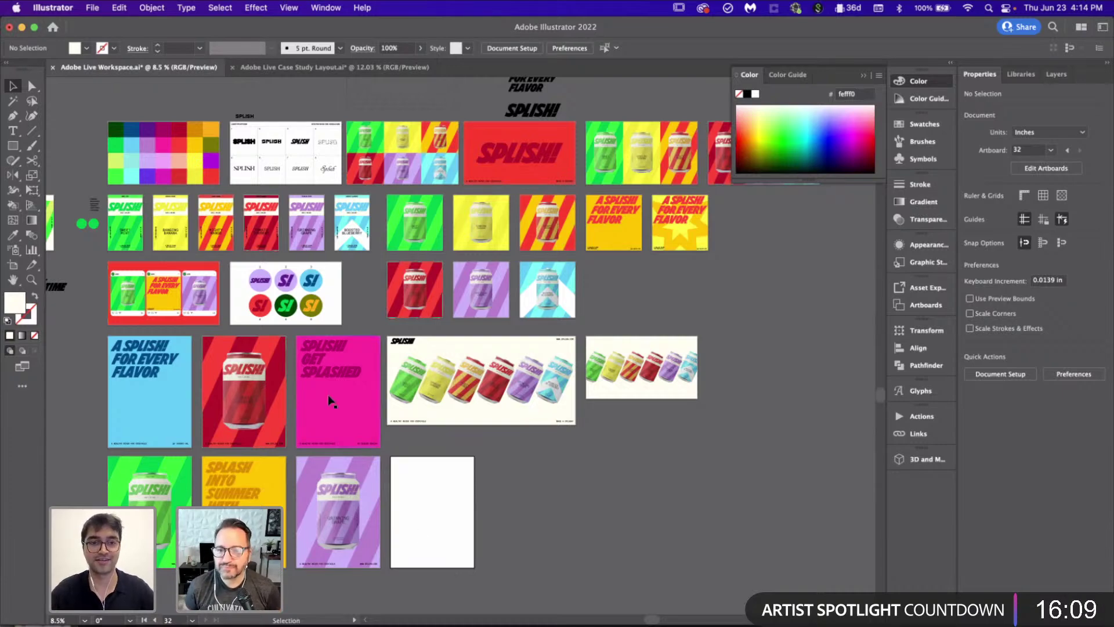
scroll(331, 398, "up", 5)
scroll(406, 417, "down", 2)
scroll(511, 448, "down", 4)
scroll(511, 448, "right", 3)
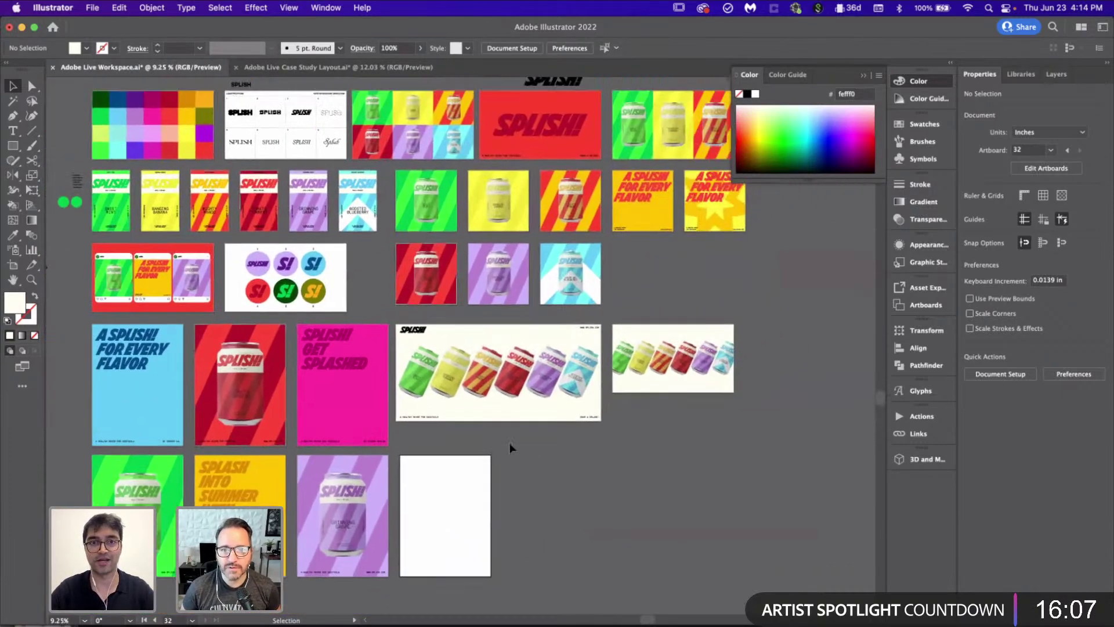
scroll(510, 448, "up", 2)
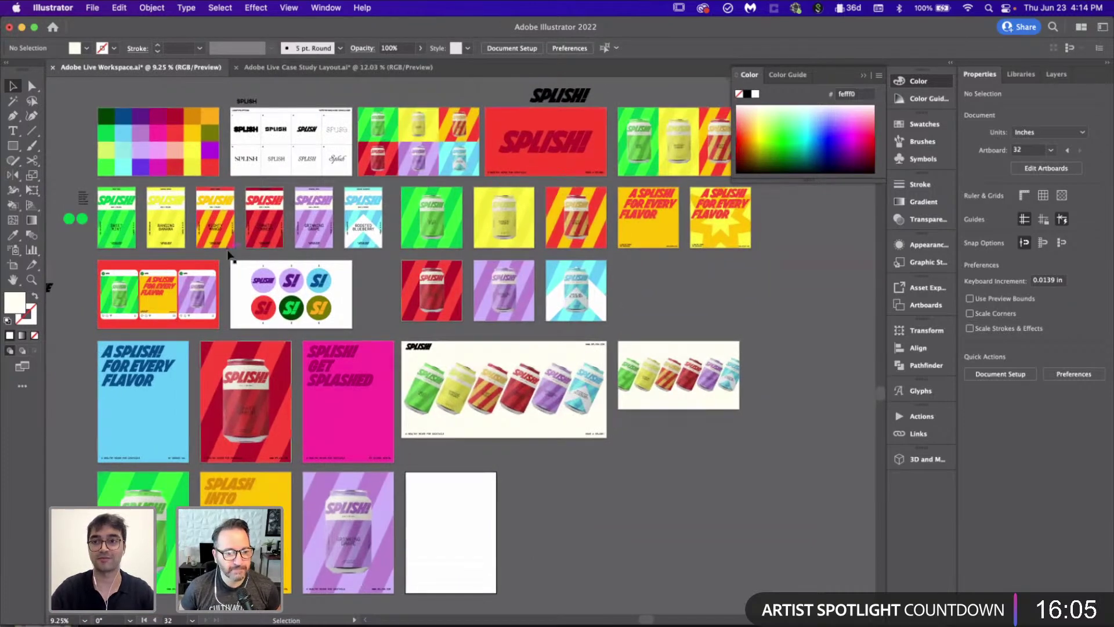
left_click(348, 68)
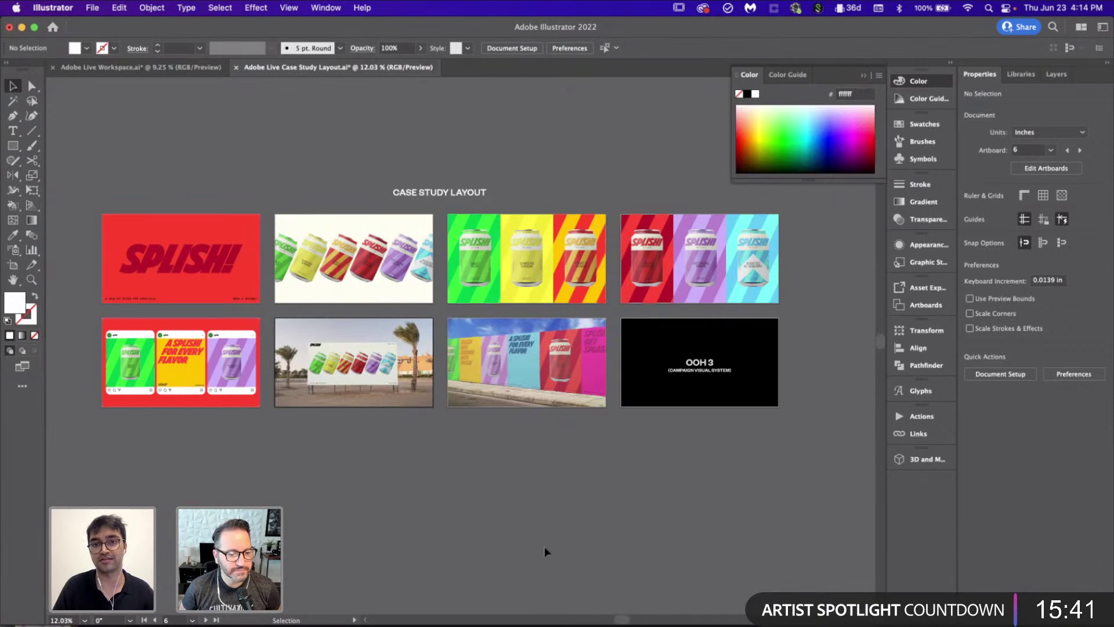
Step: Zoom in slightly on the case study artboards and save the Case Study Layout with Cmd+S
scroll(544, 551, "up", 3)
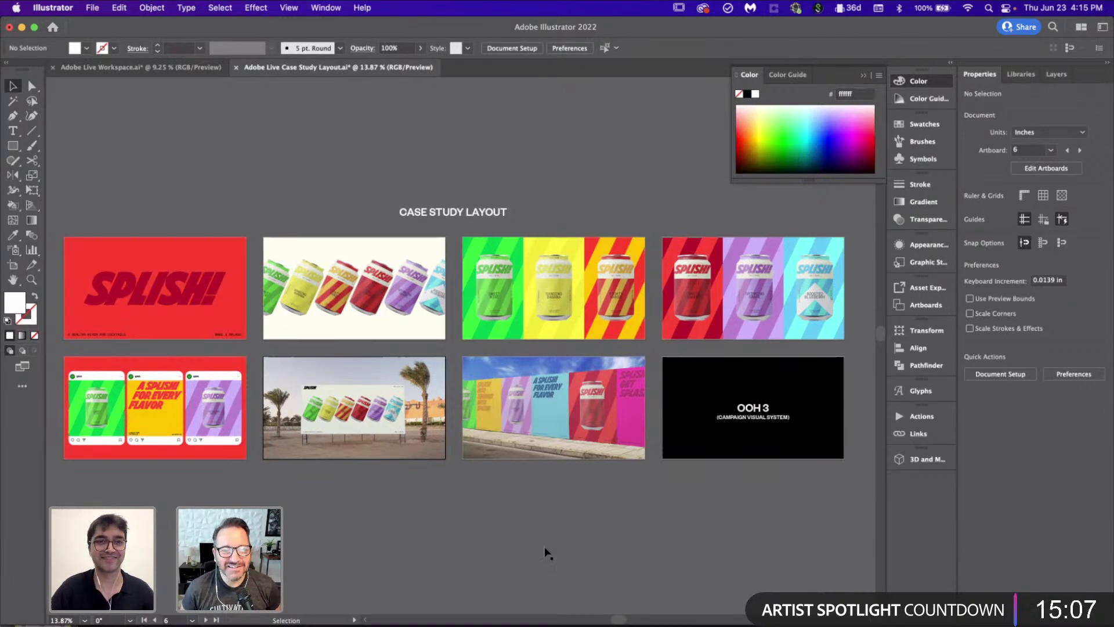
key("super+s")
Step: Copy the summer poster's yellow background onto the blank artboard and eyedropper it red
left_click(182, 73)
scroll(471, 431, "down", 2)
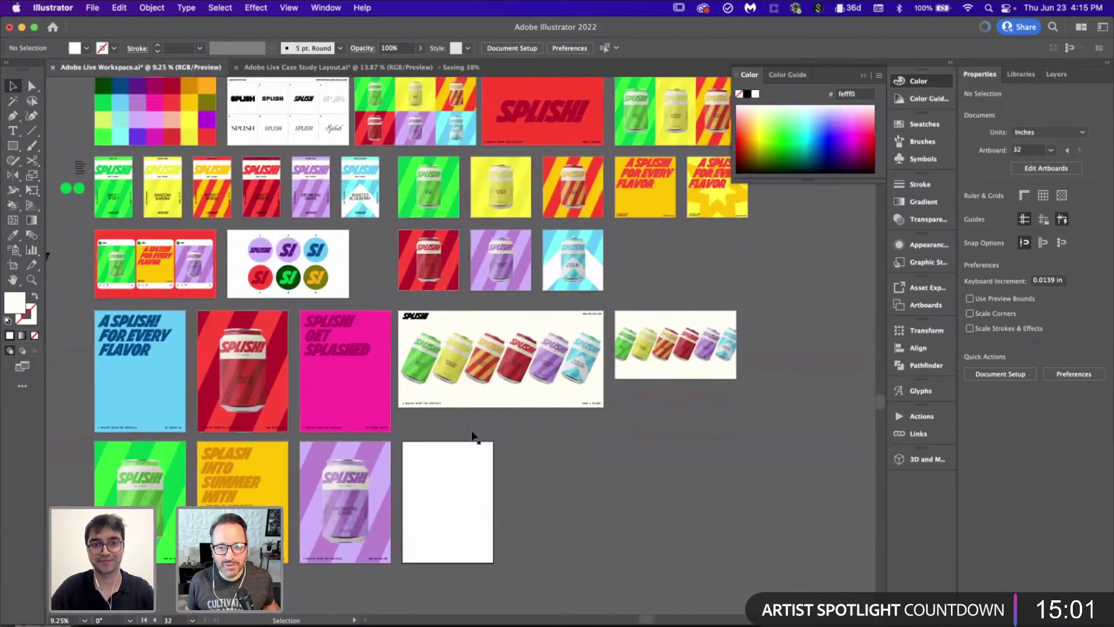
scroll(472, 431, "down", 3)
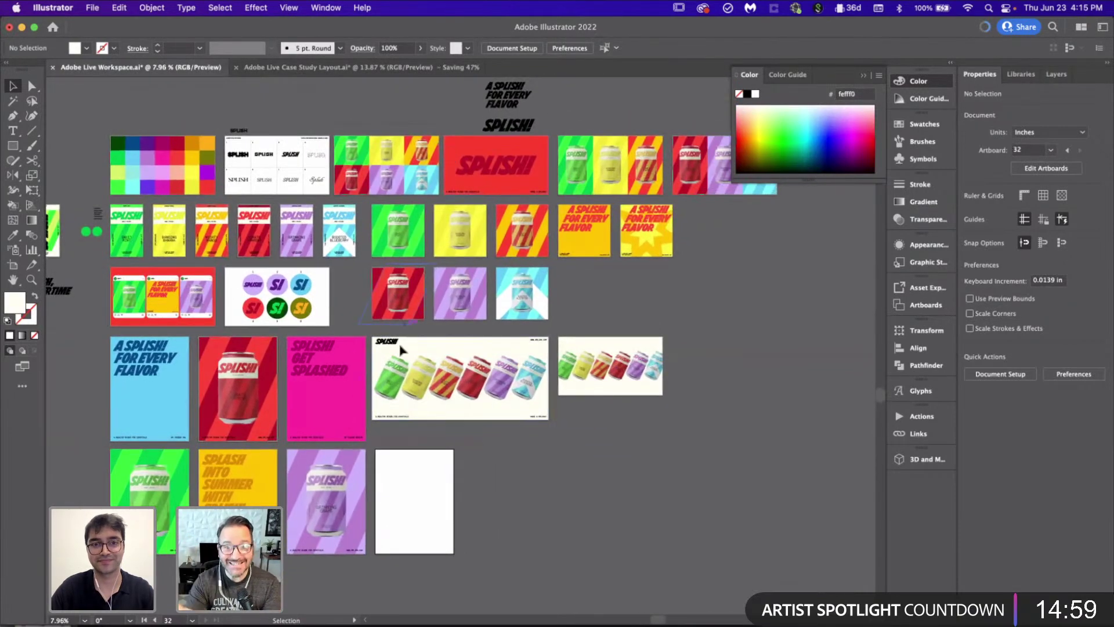
scroll(238, 519, "up", 4)
left_click(223, 445)
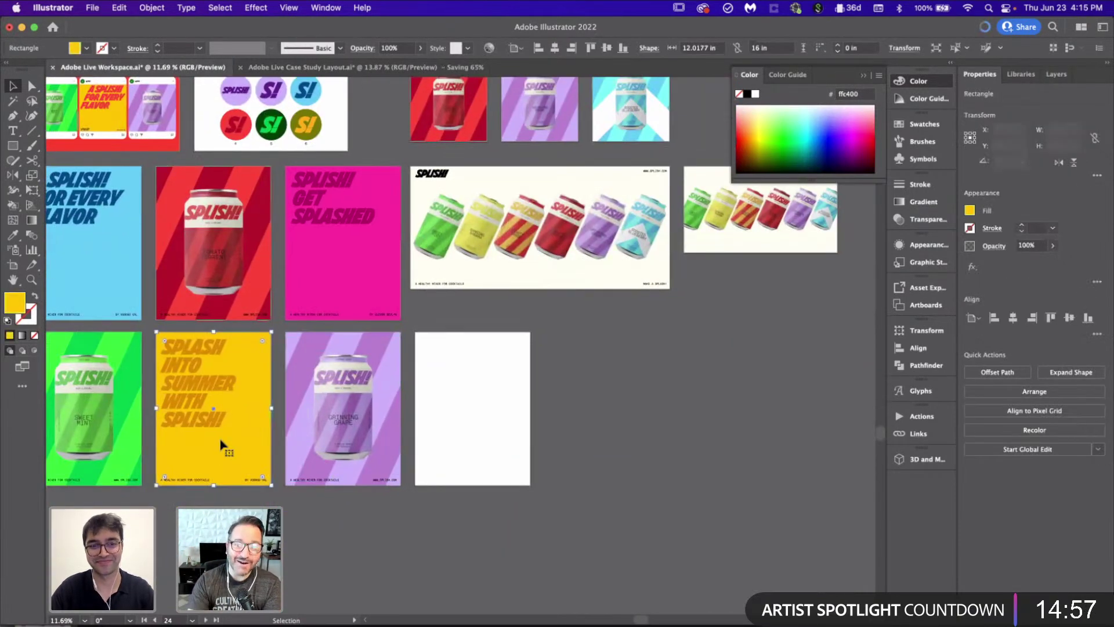
left_click_drag(224, 447, 492, 444)
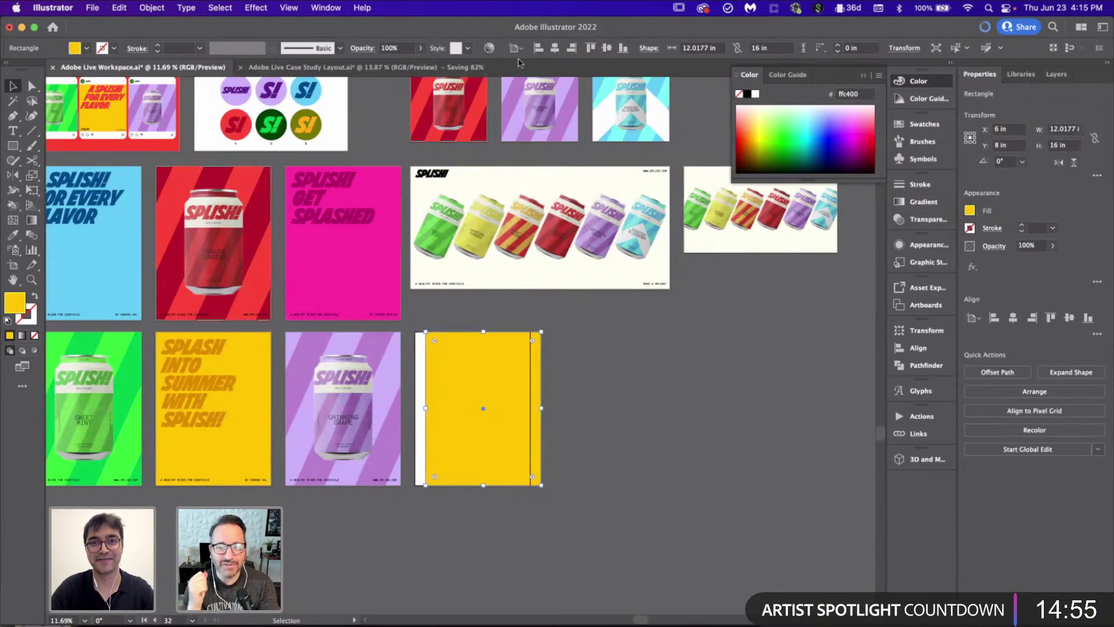
scroll(572, 183, "up", 5)
key("i")
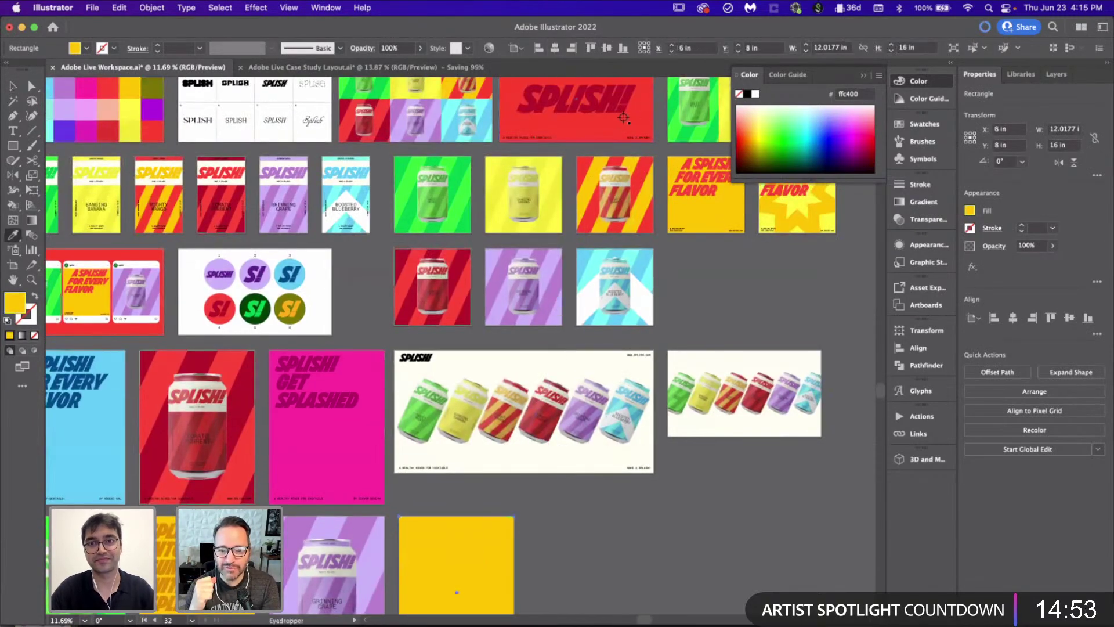
left_click(644, 115)
Step: Paste the SPLISH! wordmark onto the red poster, centred horizontally and vertically
scroll(635, 557, "down", 3)
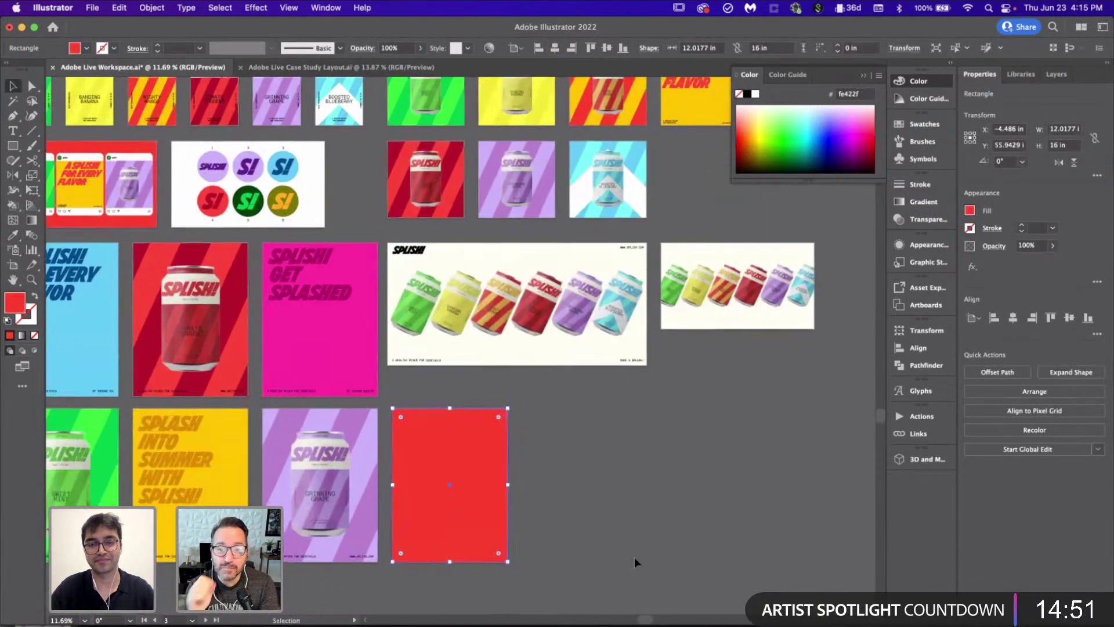
scroll(635, 557, "up", 3)
scroll(635, 557, "right", 4)
scroll(660, 365, "up", 2)
scroll(660, 365, "right", 2)
key("v")
left_click(660, 364)
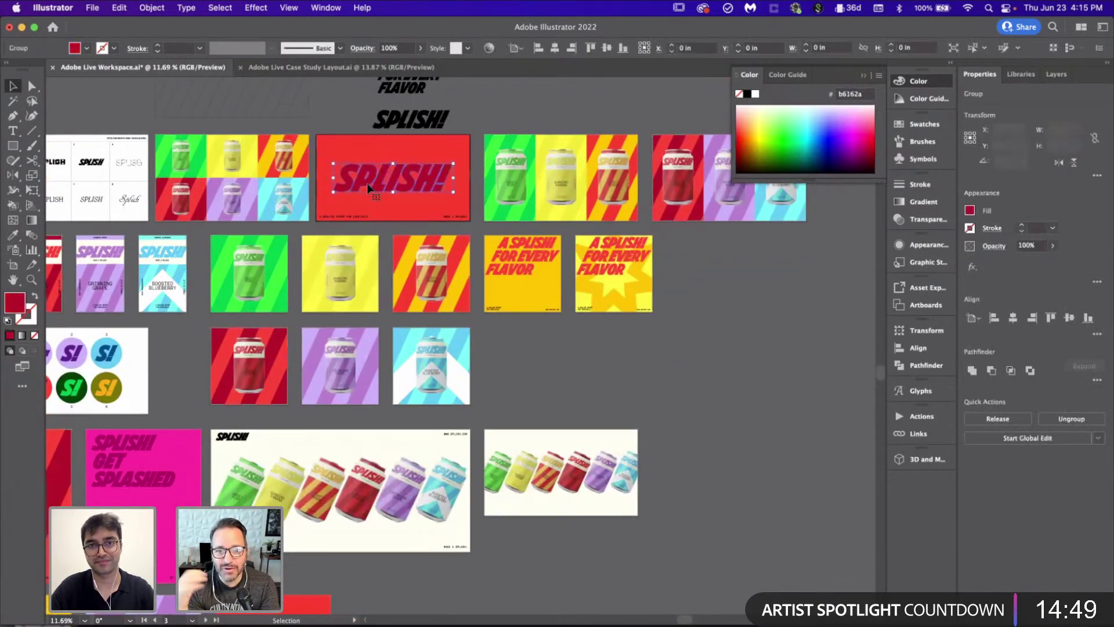
scroll(366, 183, "down", 8)
left_click(301, 458)
scroll(301, 459, "up", 3)
key("super+v")
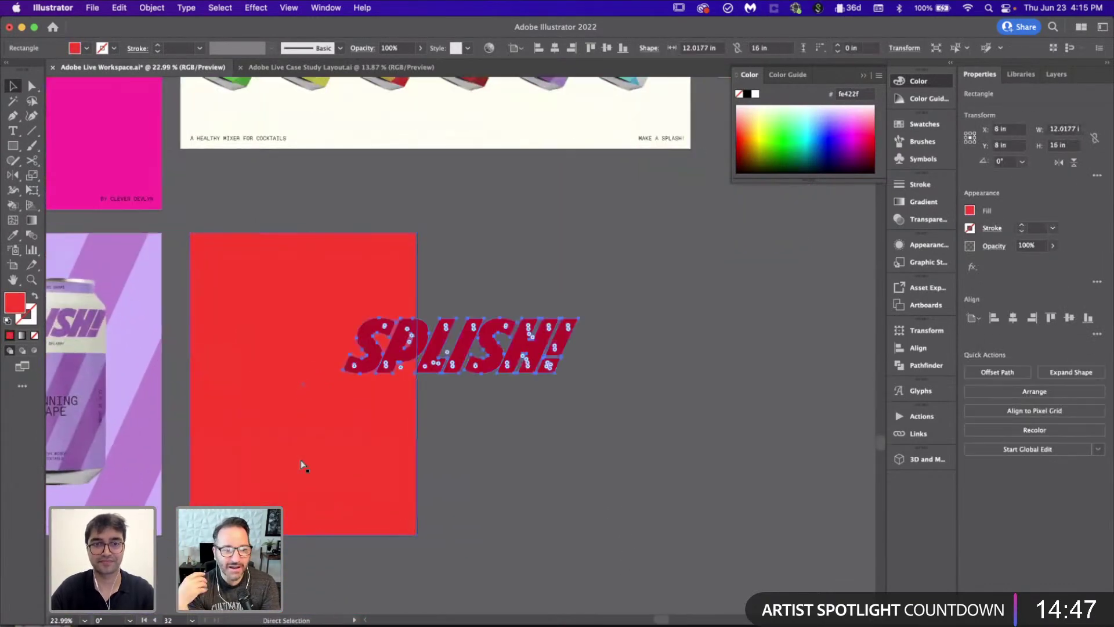
left_click(1013, 318)
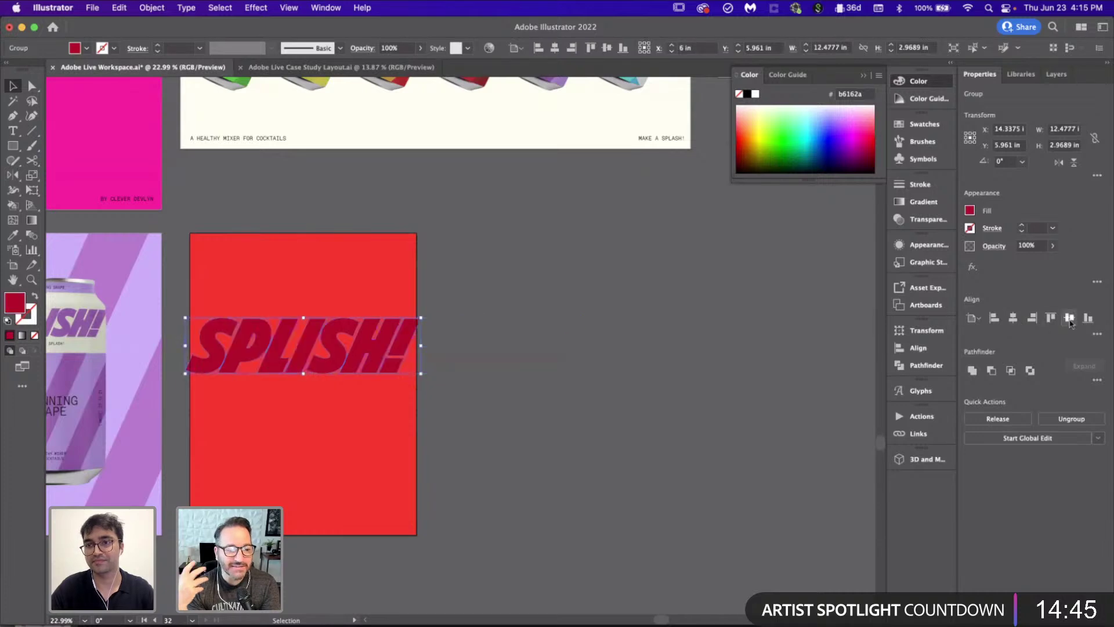
left_click(1069, 318)
left_click(635, 336)
Step: Shrink SPLISH! to fit the poster width and duplicate it straight above the original
scroll(386, 401, "left", 3)
scroll(388, 401, "up", 3)
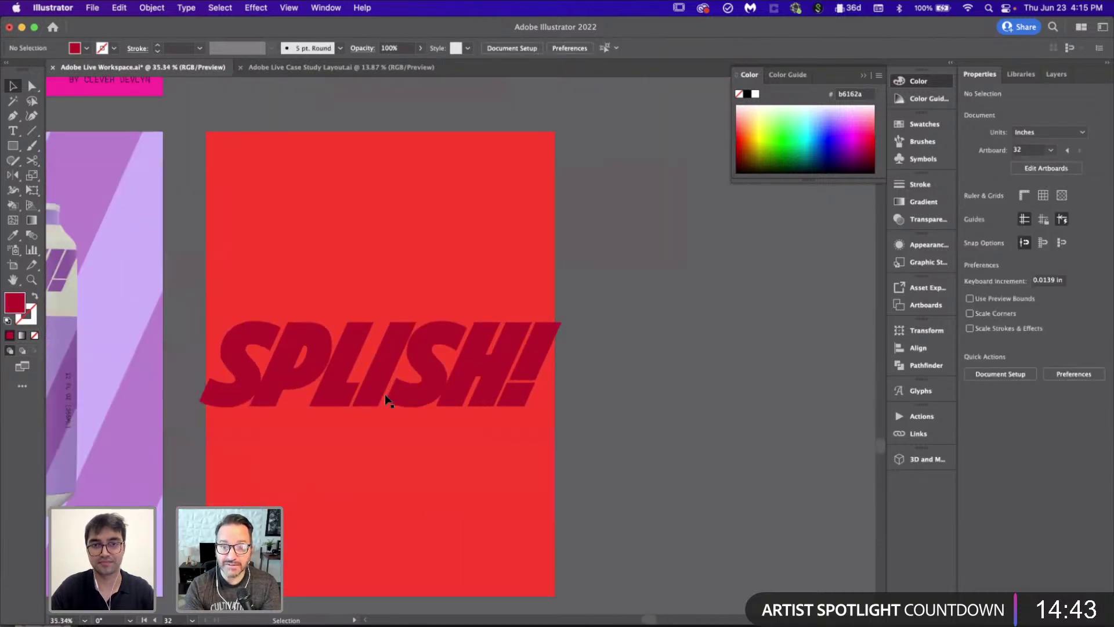
left_click(526, 381)
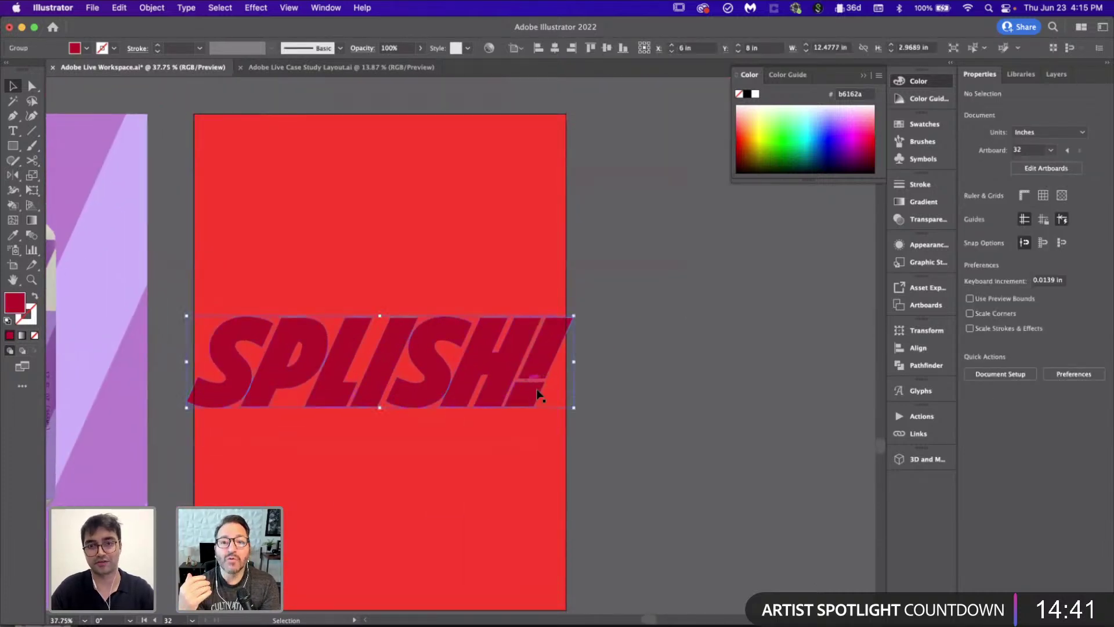
left_click_drag(573, 408, 556, 407)
left_click(634, 388)
scroll(633, 387, "down", 3)
scroll(633, 386, "down", 1)
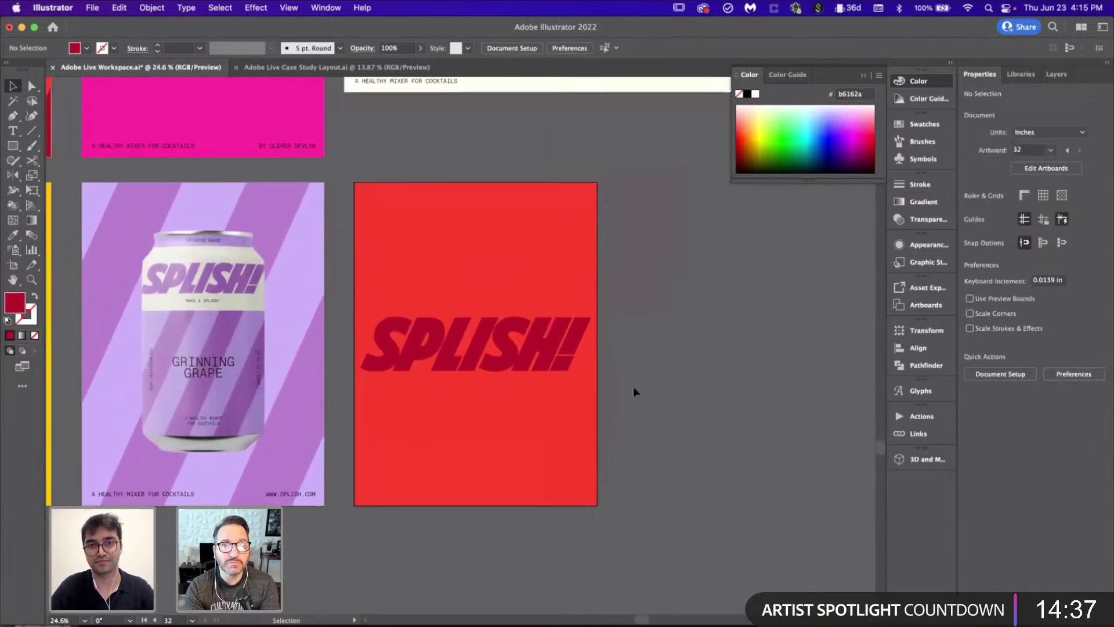
left_click_drag(548, 338, 545, 282)
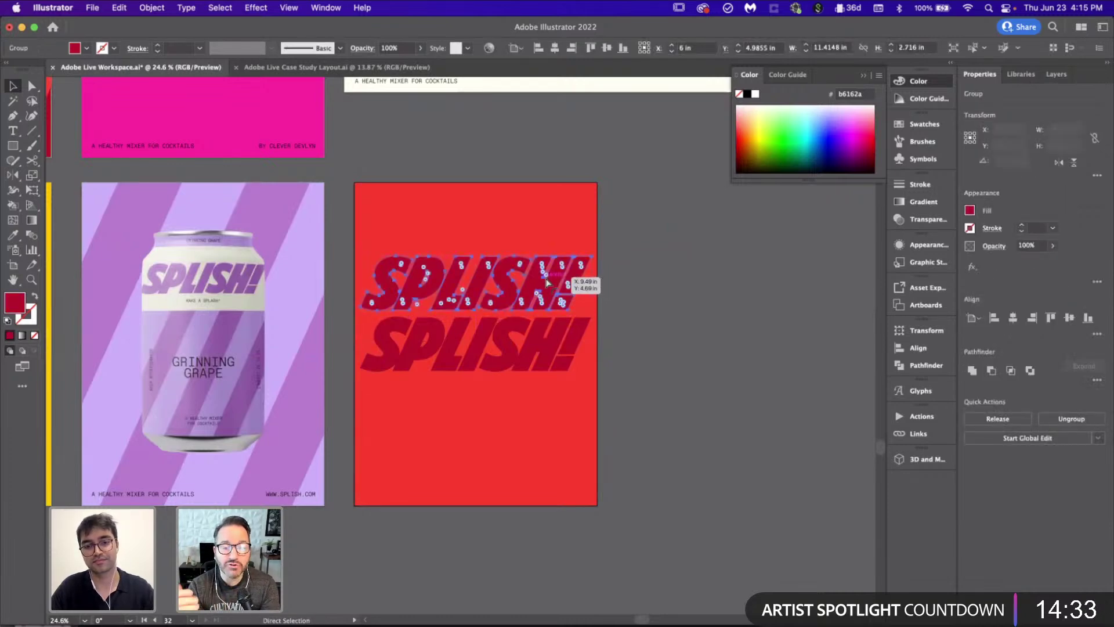
Step: Move a SPLISH! copy to the poster's top and repeat the copy three more times
left_click(642, 335)
left_click(574, 348)
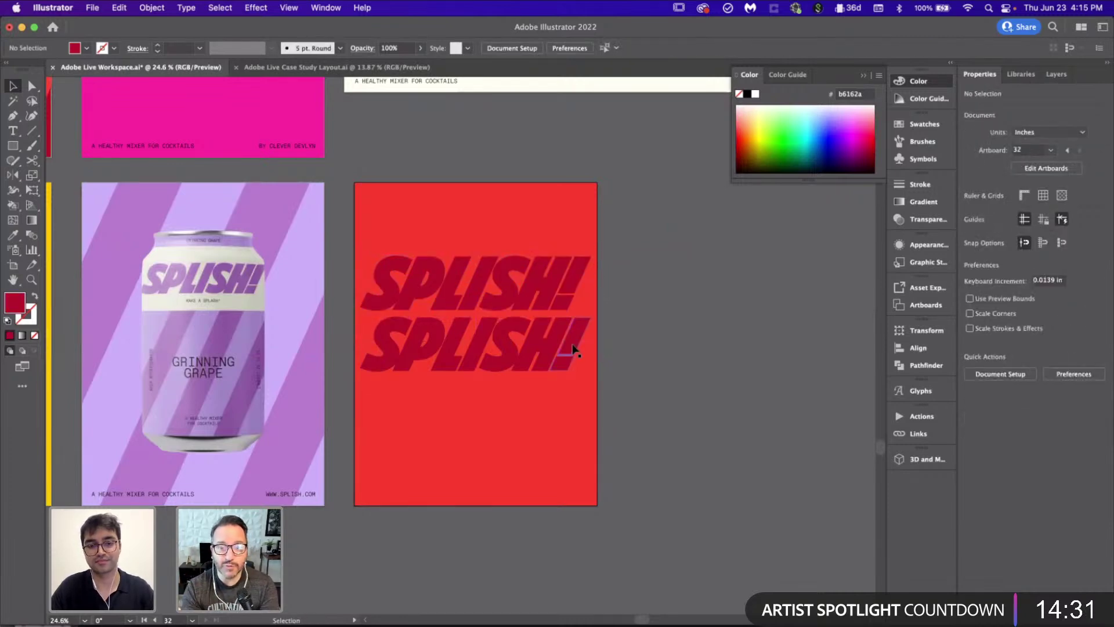
left_click_drag(536, 346, 532, 278)
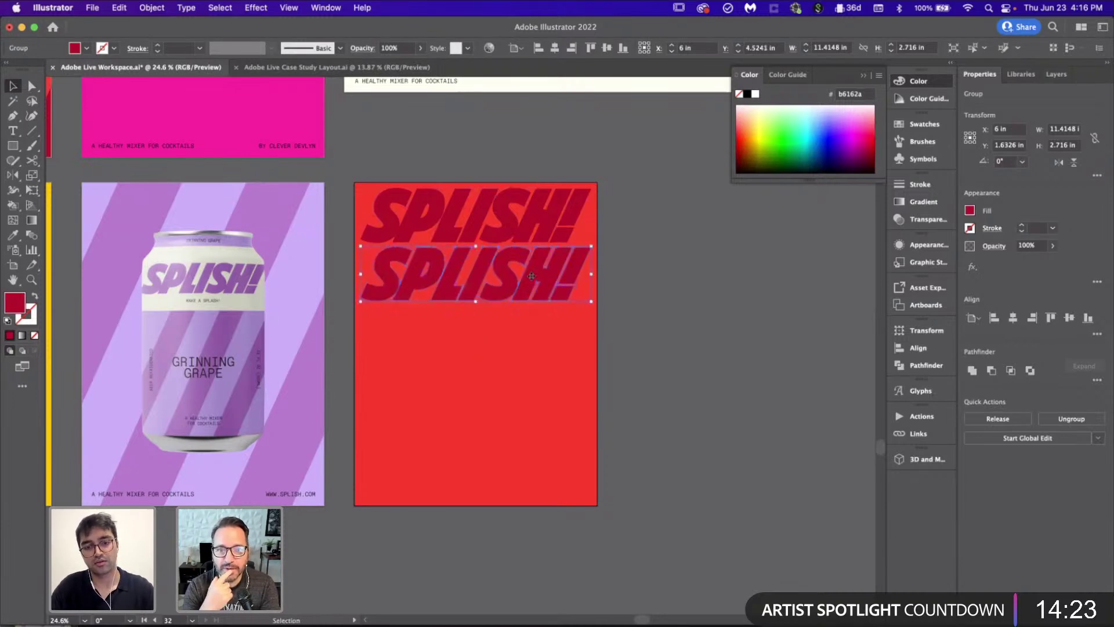
key("super+d")
key("super+d")
key("super+d")
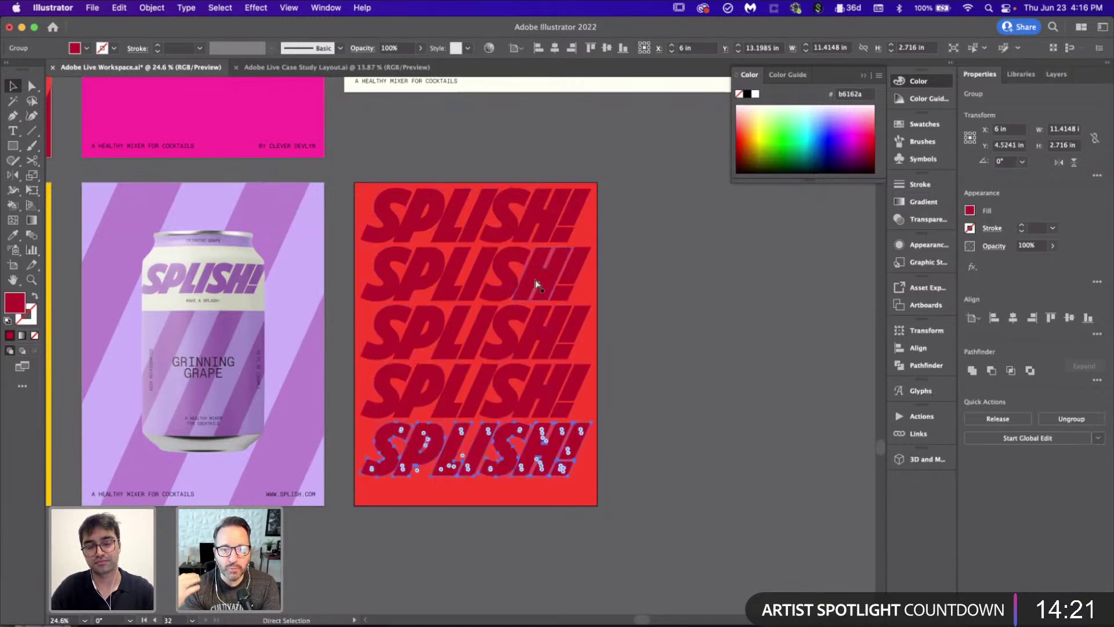
key("v")
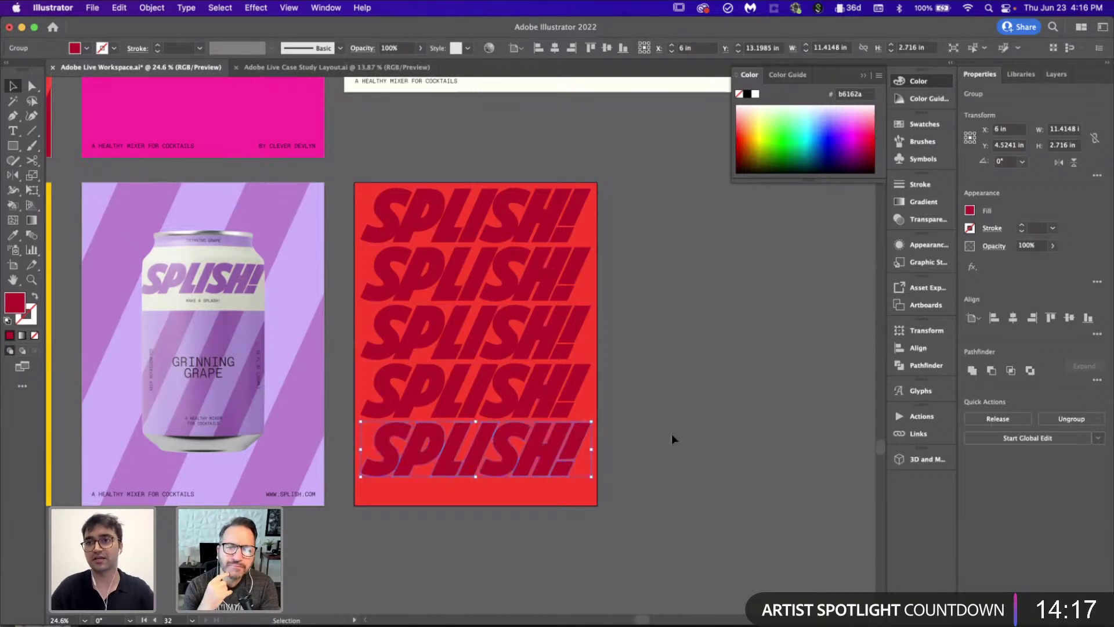
Step: Delete the four lower SPLISH! lines, keeping only the top one
scroll(671, 434, "right", 3)
left_click(671, 433)
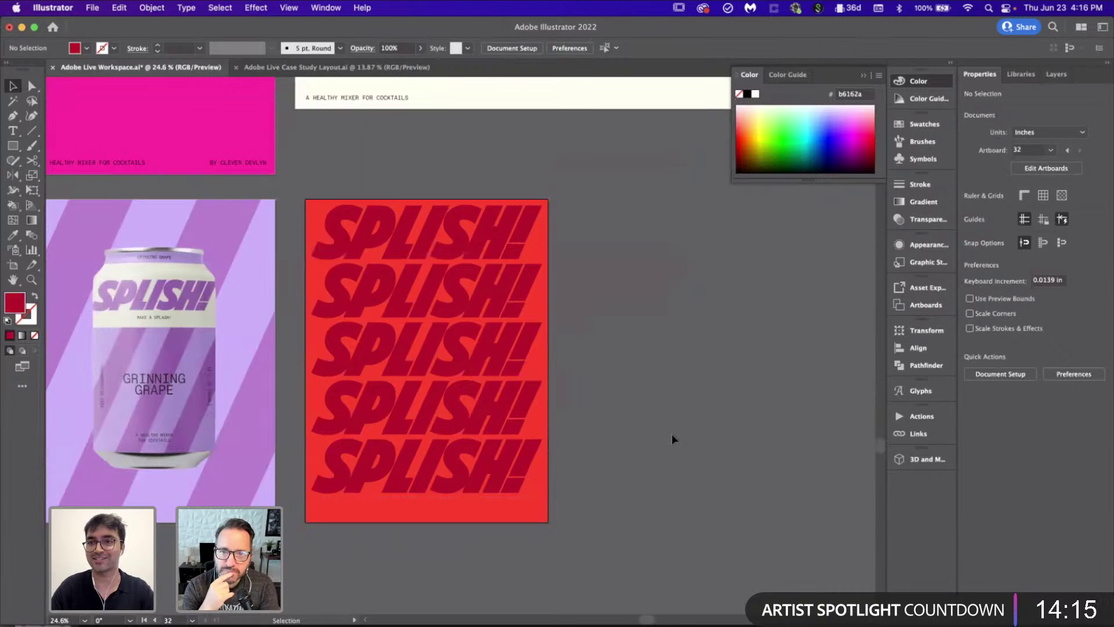
left_click(525, 520)
left_click(736, 390)
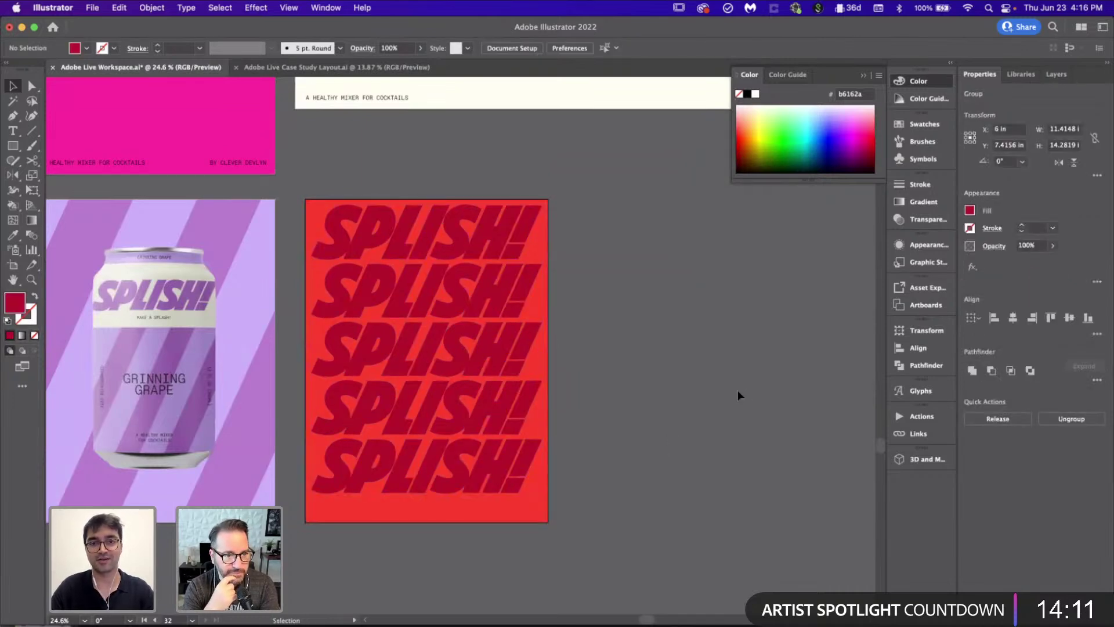
left_click(495, 371, "shift")
left_click(500, 427, "shift")
left_click(505, 465, "shift")
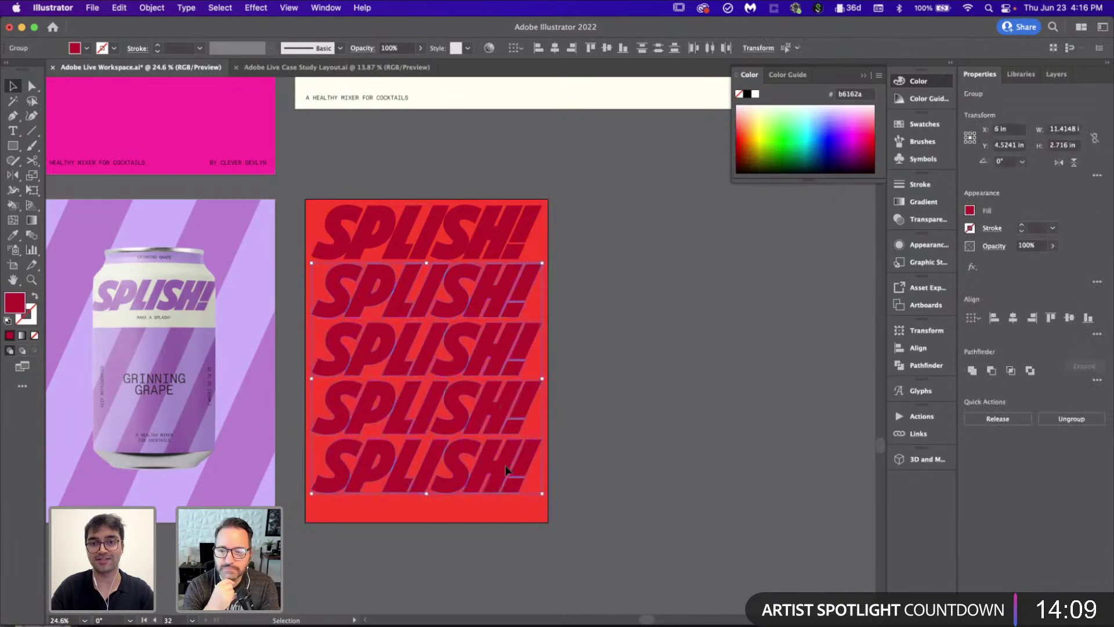
key("Delete")
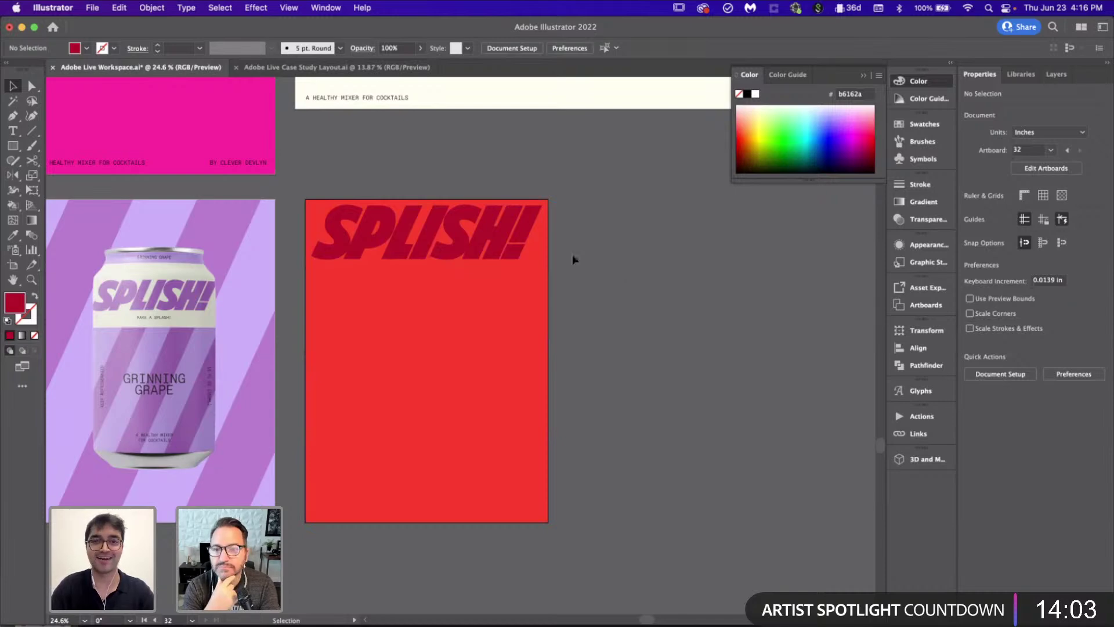
Step: Restack SPLISH! into five evenly spaced lines filling the red poster
left_click(497, 219)
left_click_drag(498, 269, 498, 285)
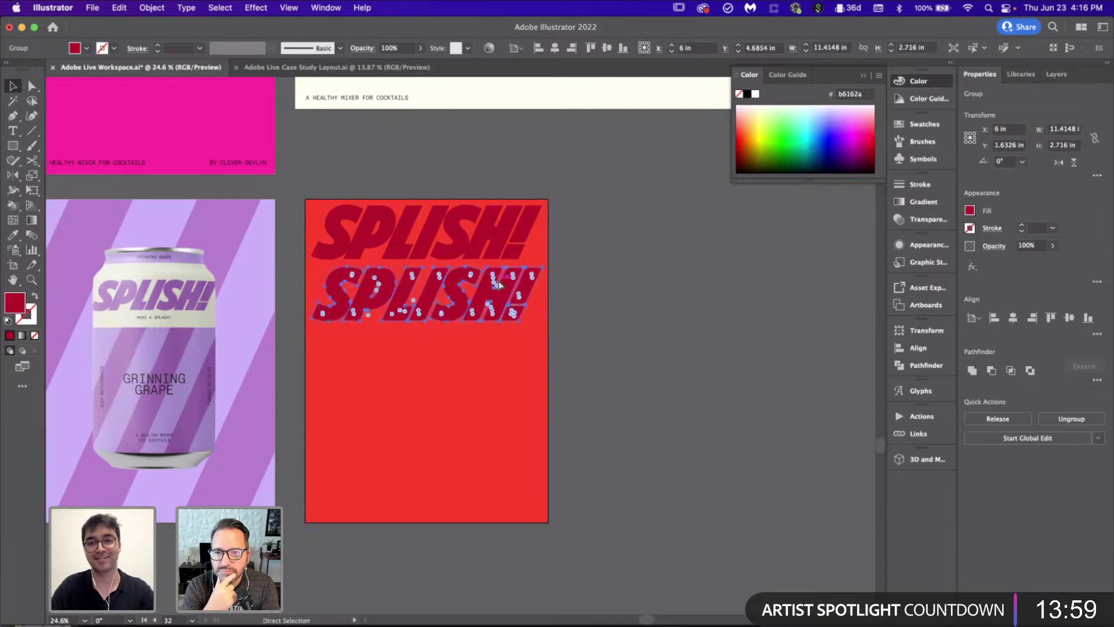
key("super+d")
key("super+d")
key("super+d")
left_click(667, 377)
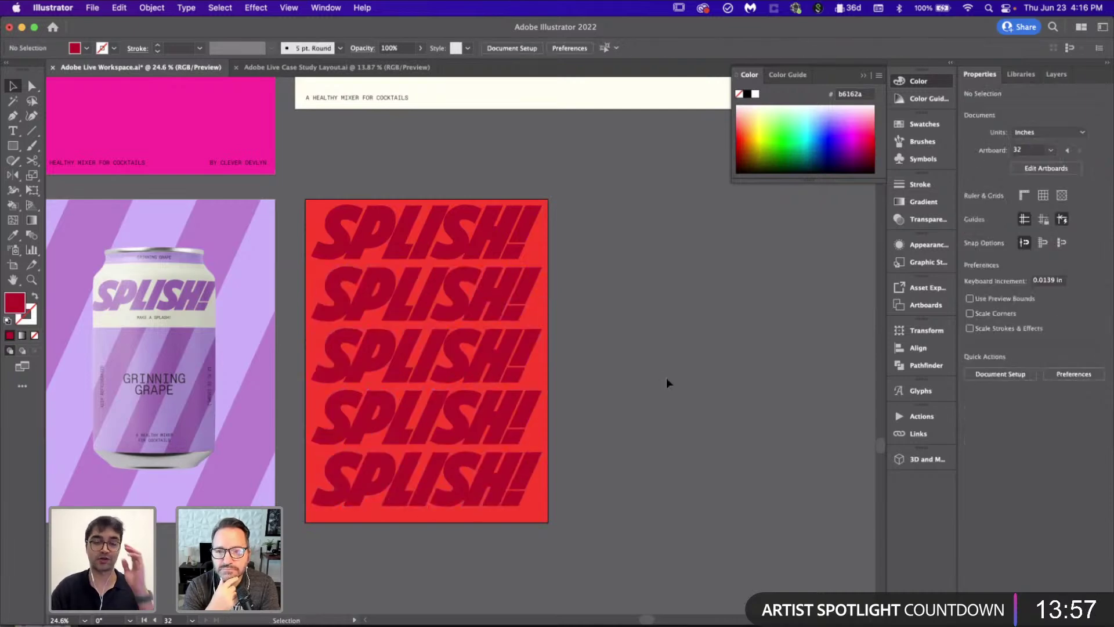
scroll(666, 377, "down", 2)
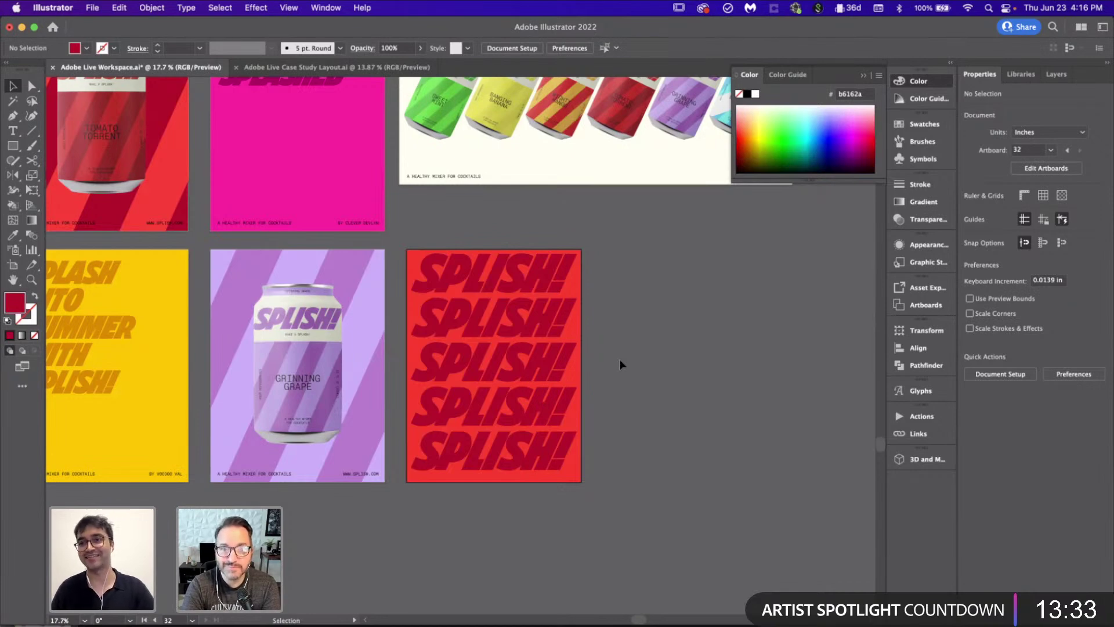
scroll(619, 363, "right", 2)
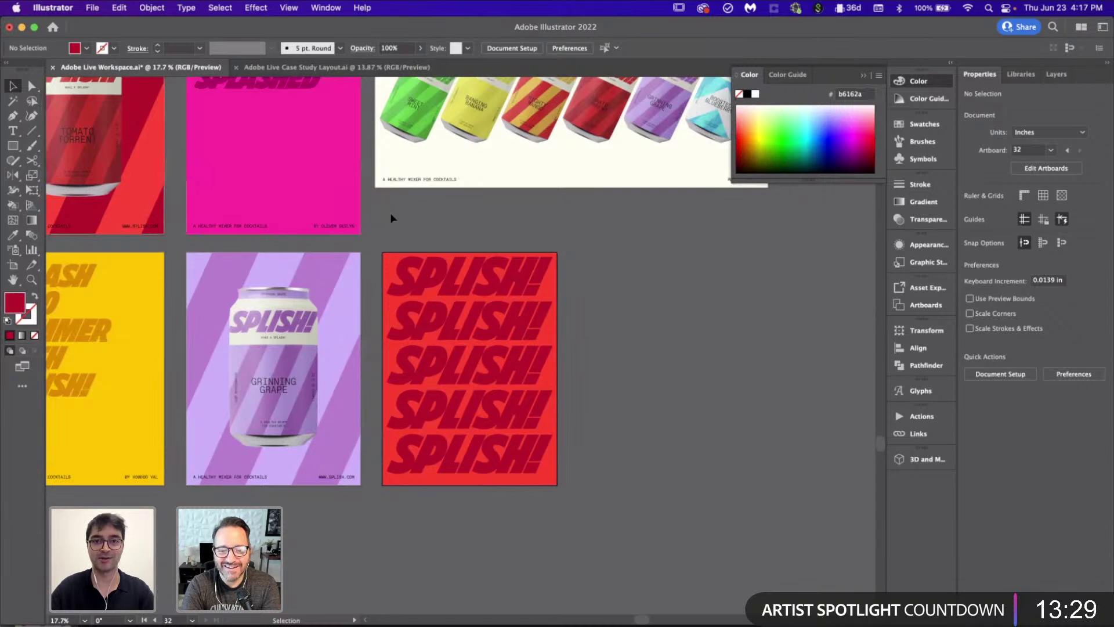
Step: Marquee-select the red poster's SPLISH! artwork and bring up the Photoshop billboard mockup
key("ctrl+a")
scroll(600, 528, "right", 4)
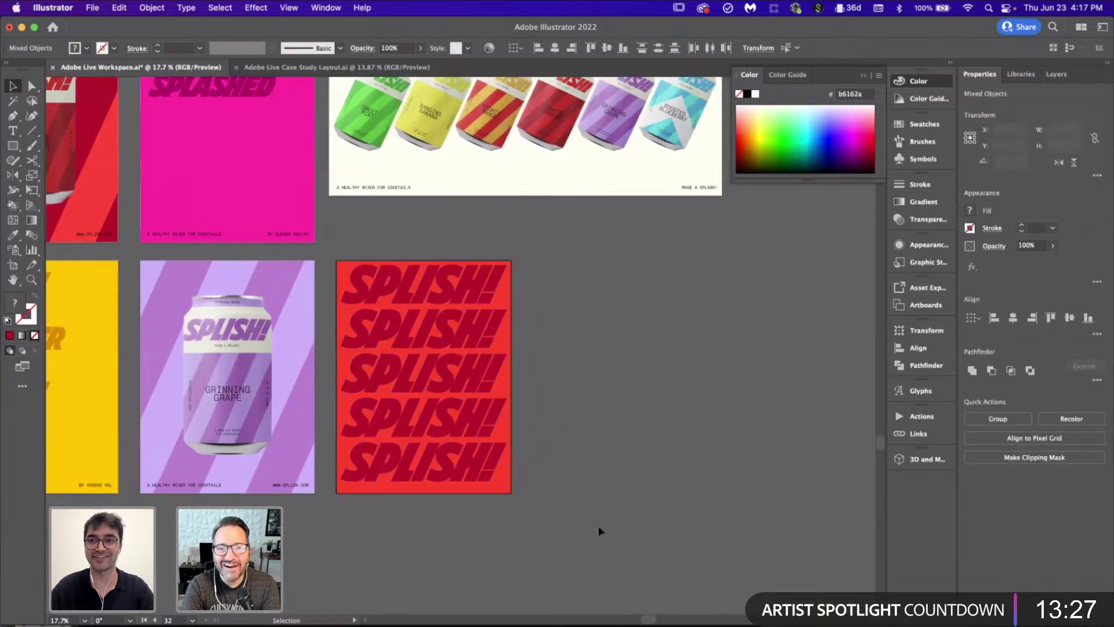
left_click(597, 412)
scroll(598, 412, "down", 4)
scroll(597, 412, "up", 3)
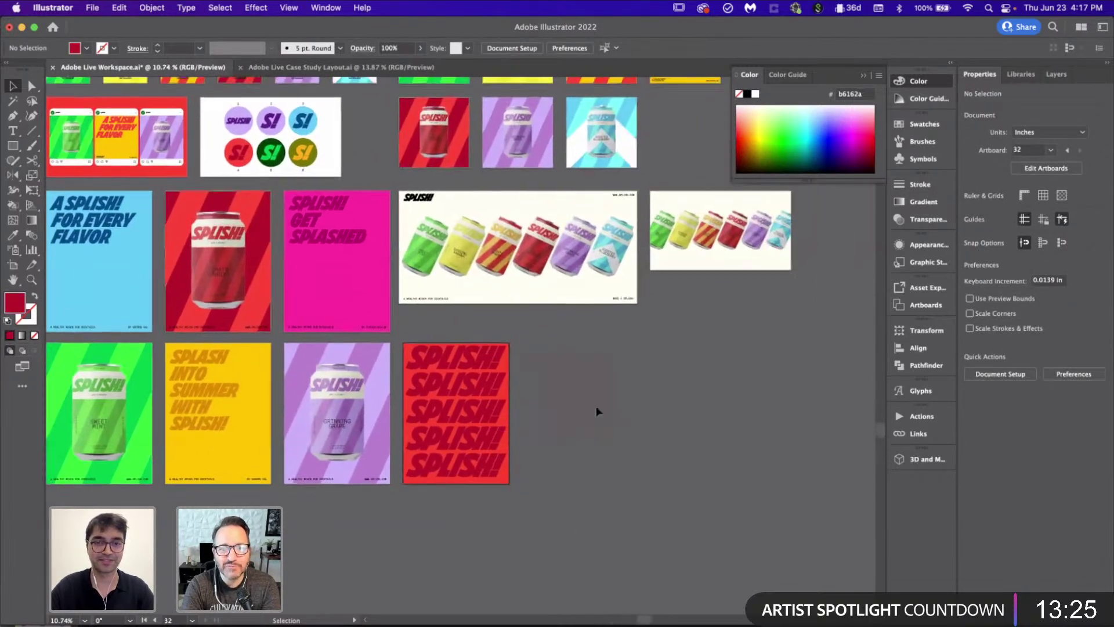
scroll(598, 411, "left", 5)
scroll(597, 411, "down", 2)
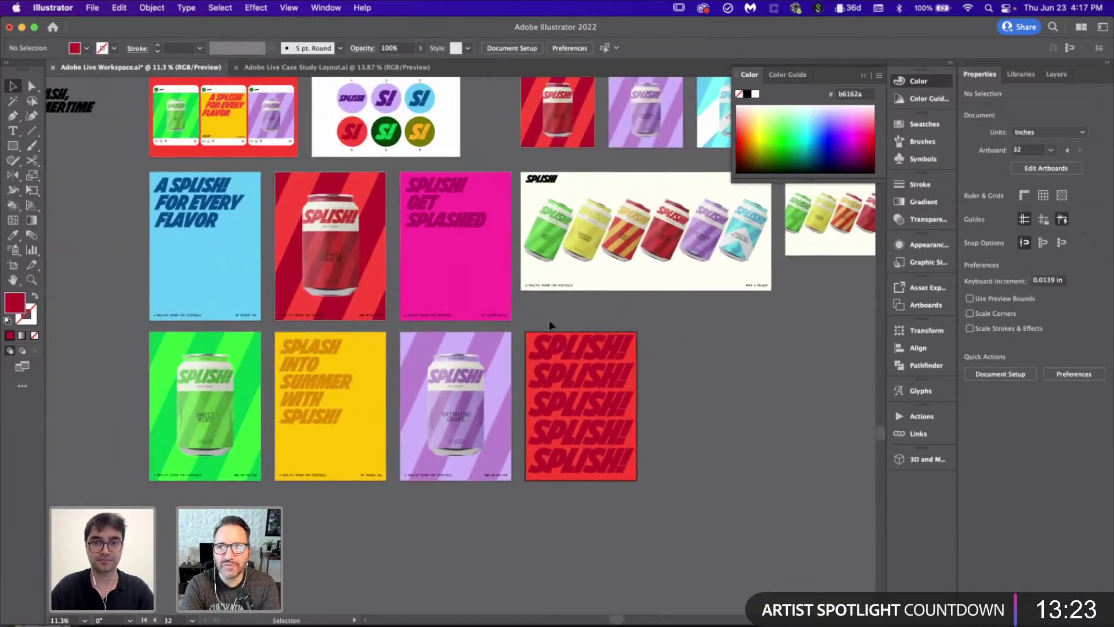
scroll(586, 335, "up", 2)
scroll(586, 335, "right", 3)
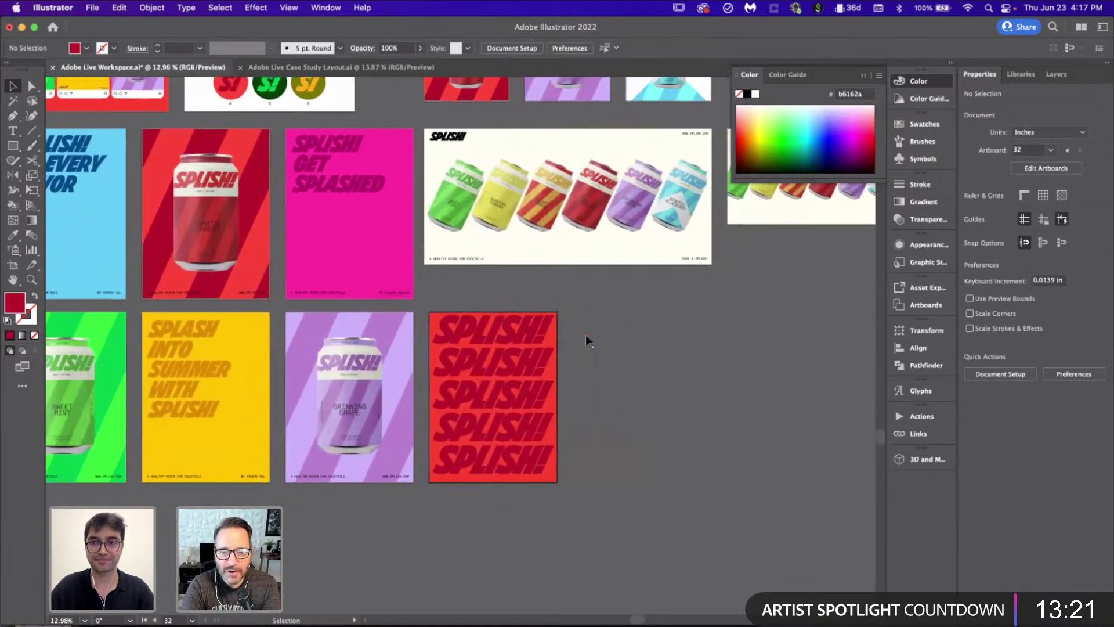
left_click_drag(466, 297, 591, 514)
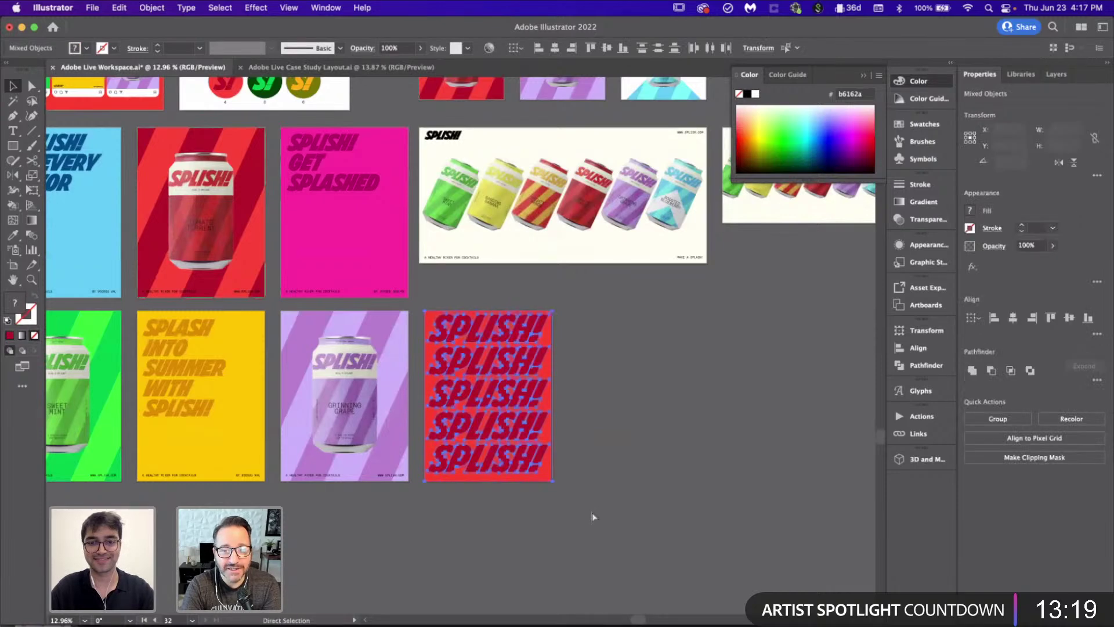
left_click(592, 513)
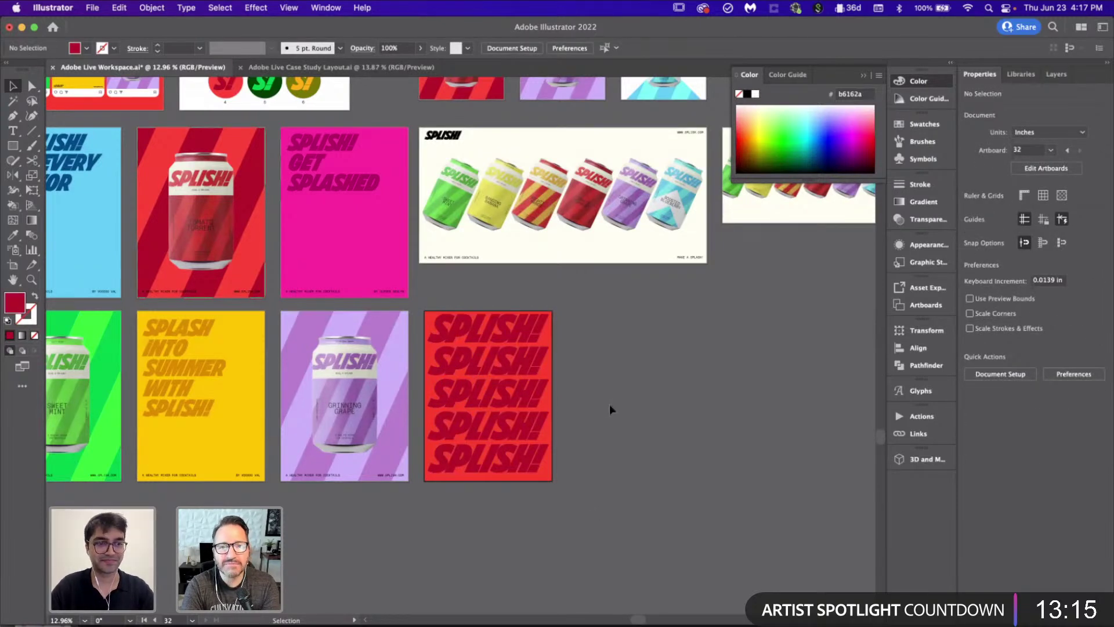
scroll(547, 497, "left", 5)
scroll(549, 496, "up", 2)
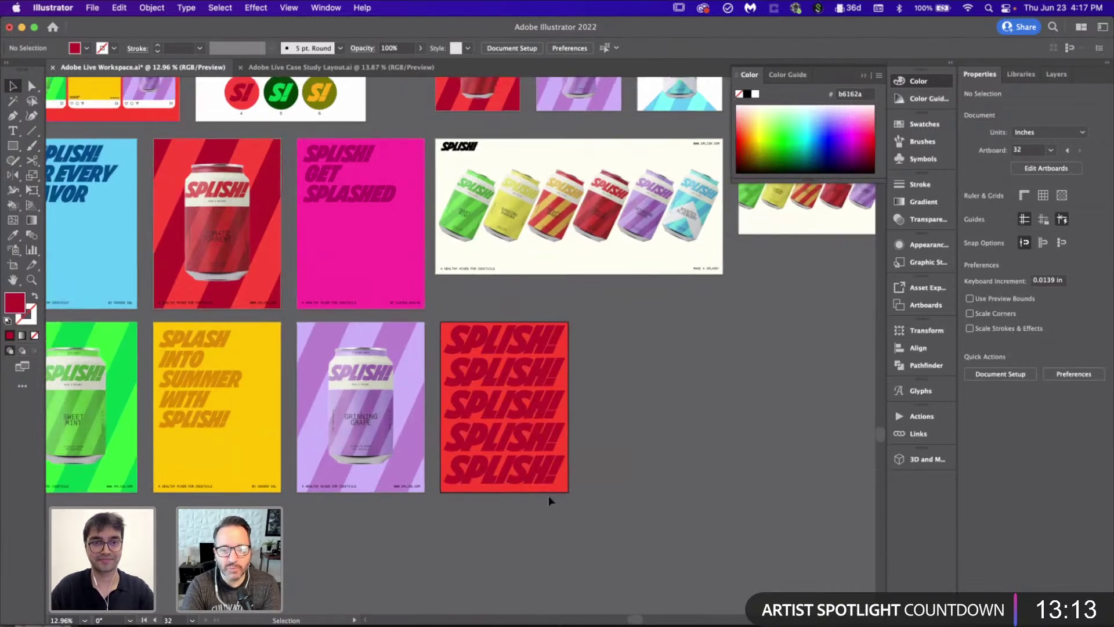
left_click(478, 625)
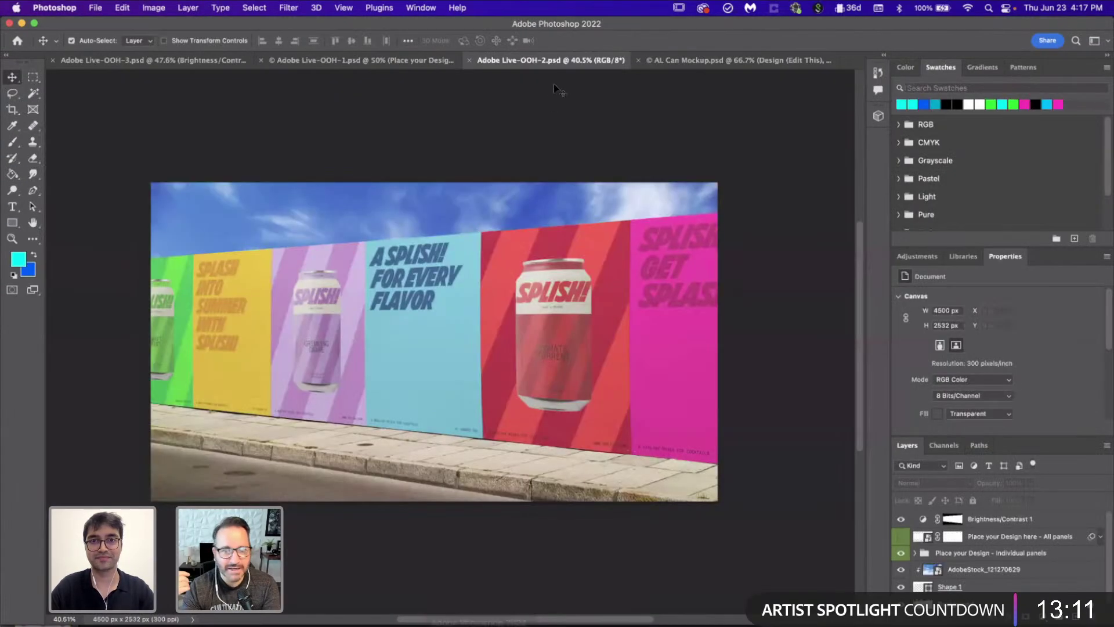
Step: In the Adobe Live-OOH-1 billboard, paste and scale the SPLISH! artwork as pixels, then discard it
left_click(725, 61)
left_click(307, 60)
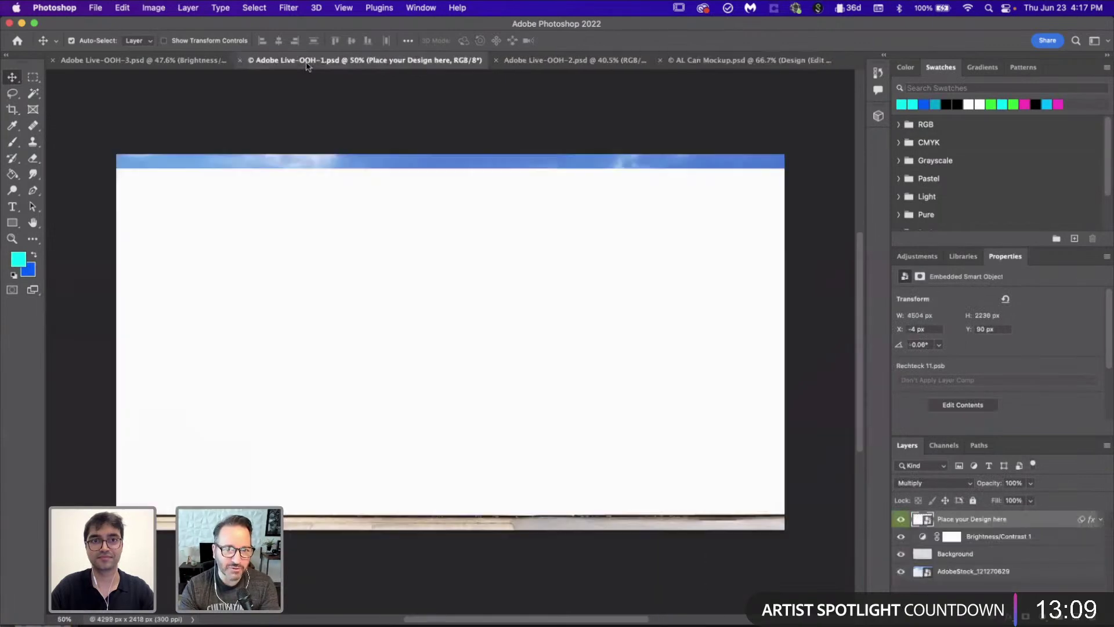
key("super+v")
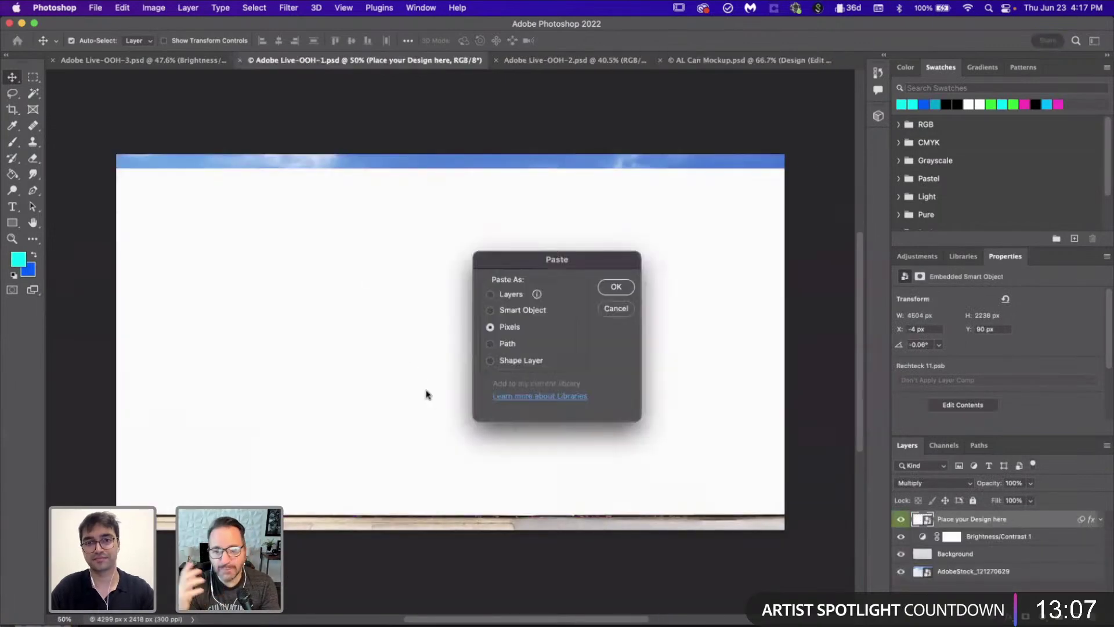
left_click(616, 289)
scroll(522, 197, "up", 3)
key("Return")
scroll(563, 381, "down", 4)
left_click_drag(672, 466, 653, 443)
scroll(654, 443, "up", 6)
scroll(654, 443, "up", 1)
left_click_drag(604, 246, 582, 268)
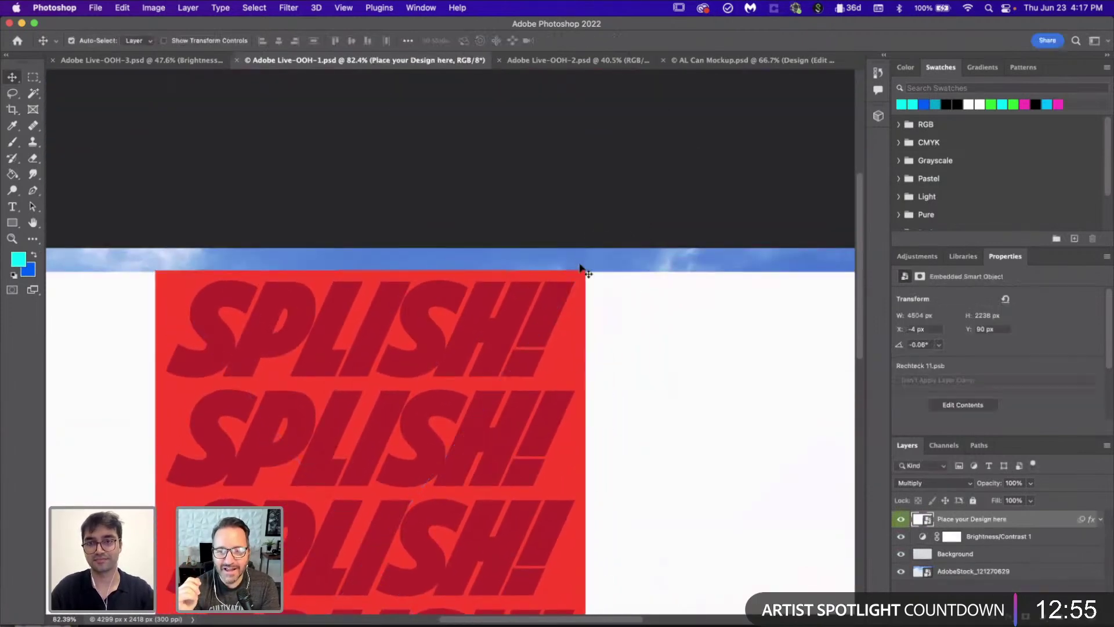
key("Escape")
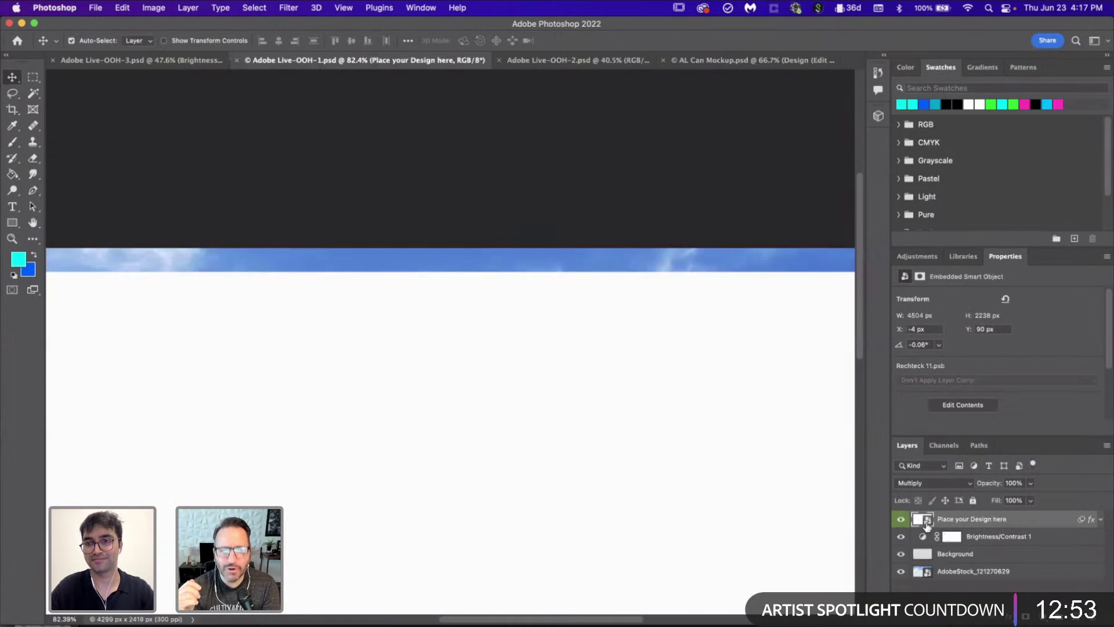
Step: Paste the red SPLISH! poster inside the design smart object at its left edge, then return to Illustrator
double_click(927, 526)
key("super+v")
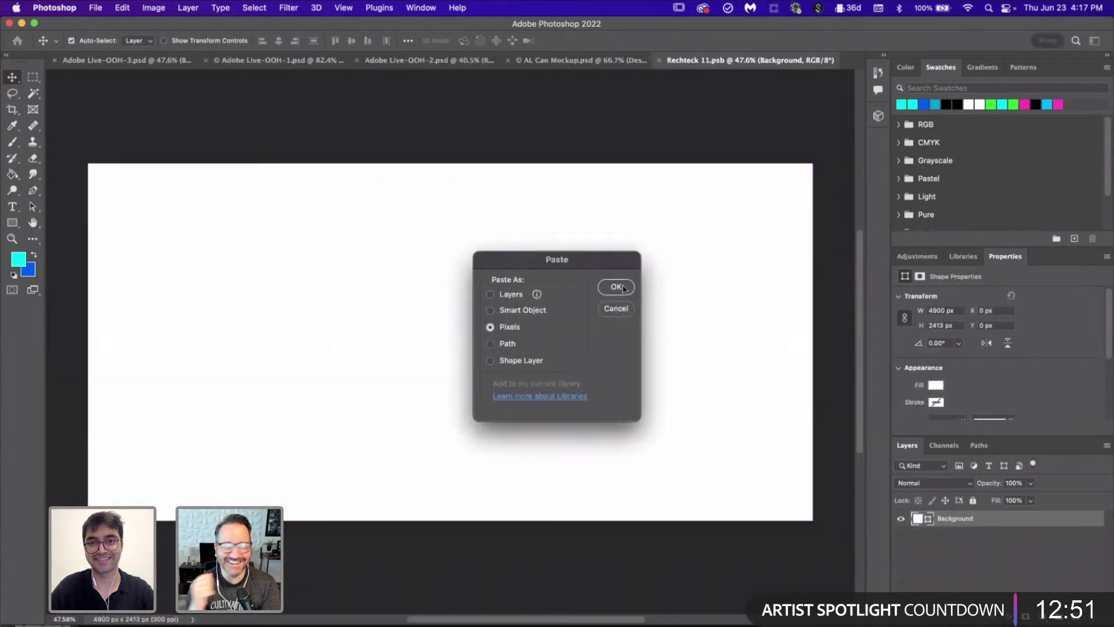
key("Return")
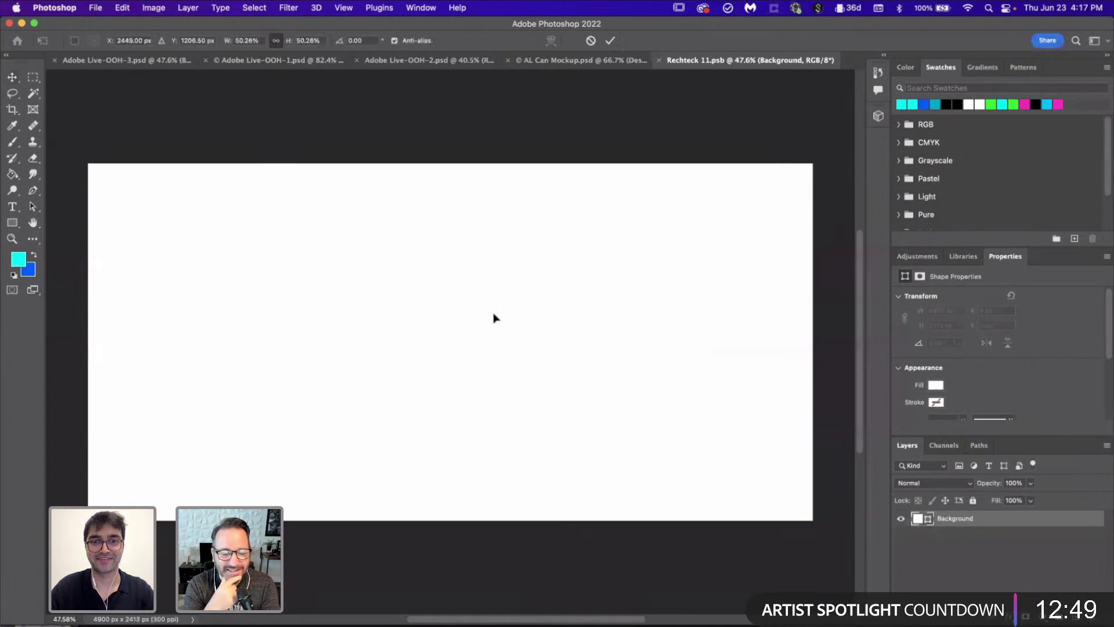
left_click_drag(496, 323, 262, 321)
key("Return")
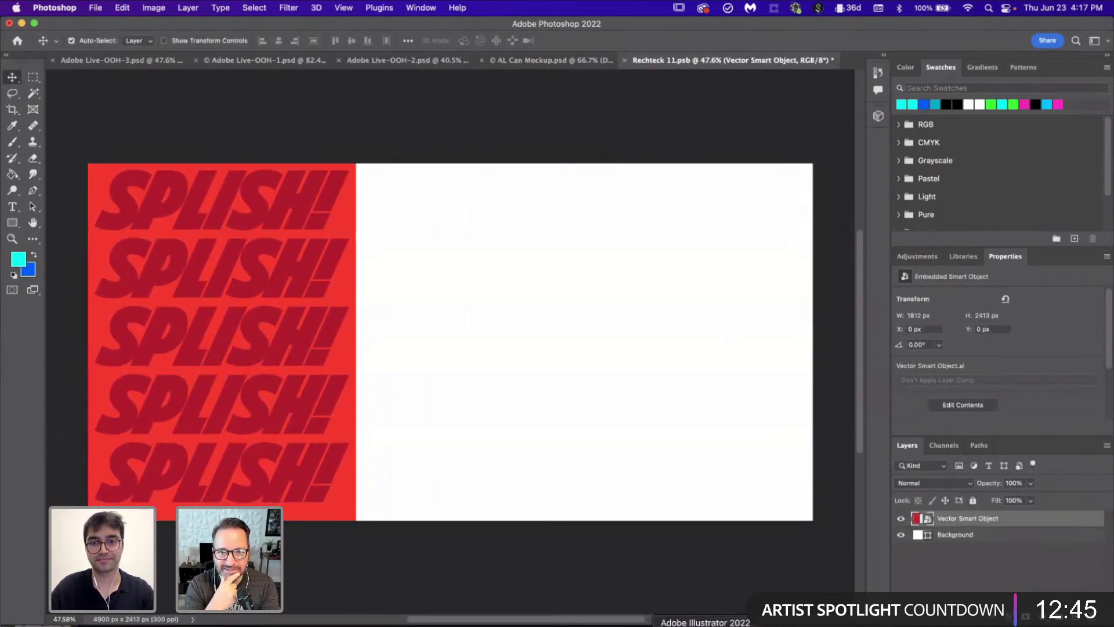
key("super+Tab")
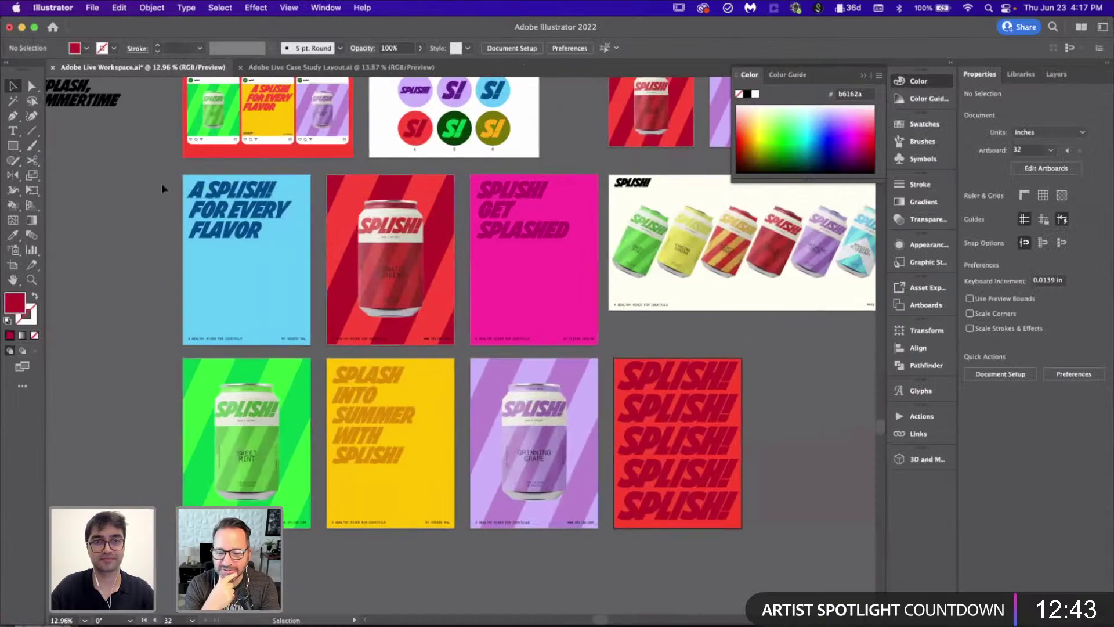
Step: Select the Poster 4, 5 and 6 artboards and Option-drag copies into a new row below
scroll(207, 313, "down", 3)
scroll(553, 387, "down", 1)
scroll(552, 387, "up", 3)
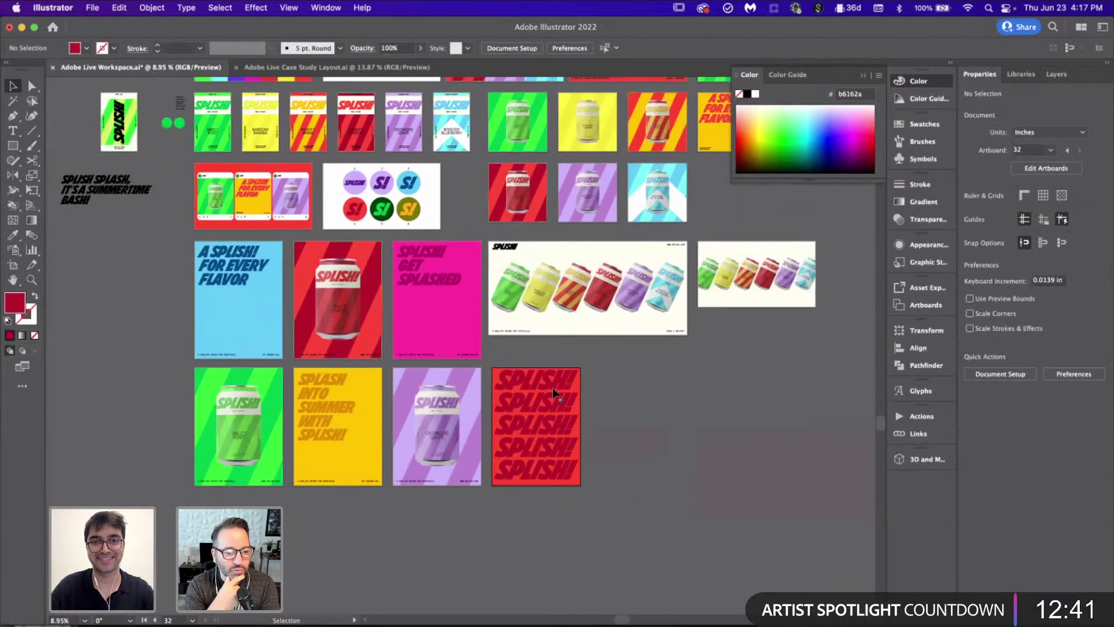
scroll(552, 388, "down", 2)
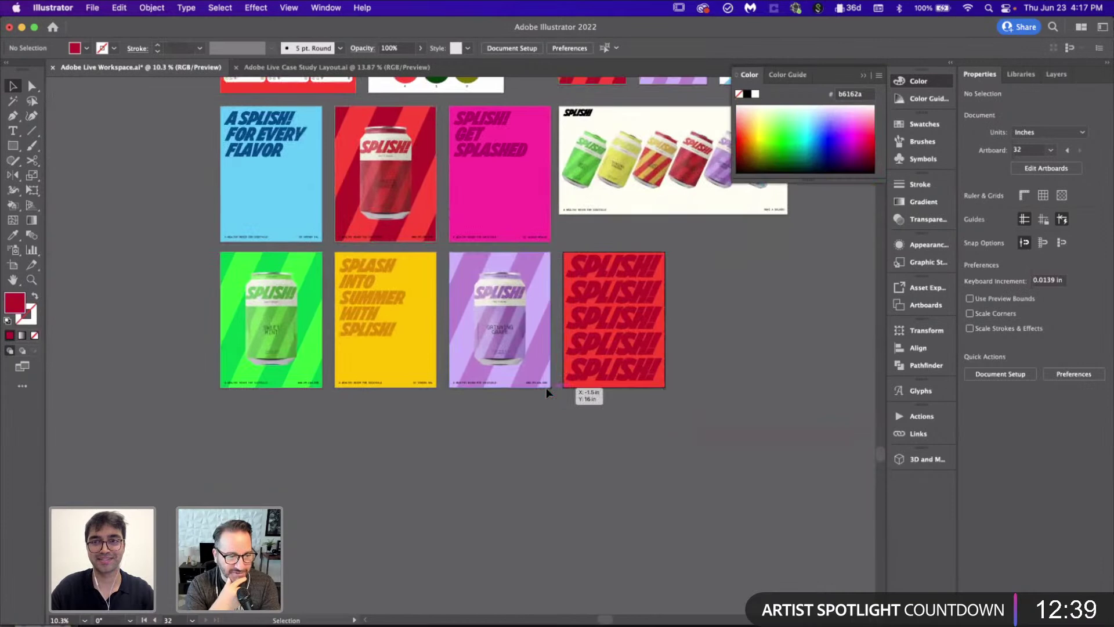
scroll(468, 458, "down", 2)
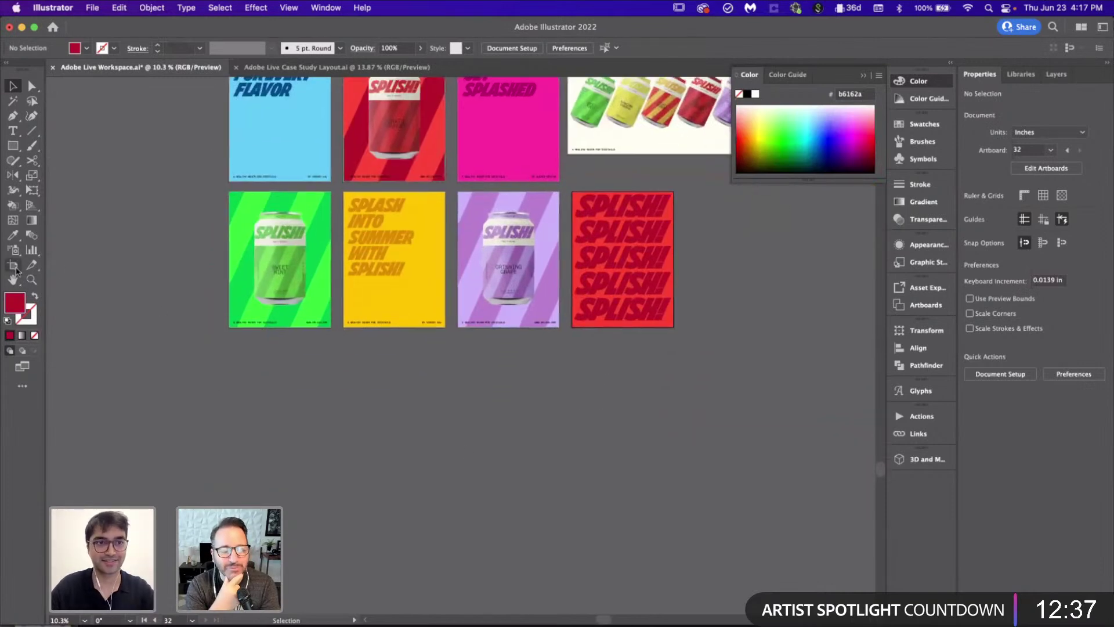
left_click(13, 265)
left_click(308, 275)
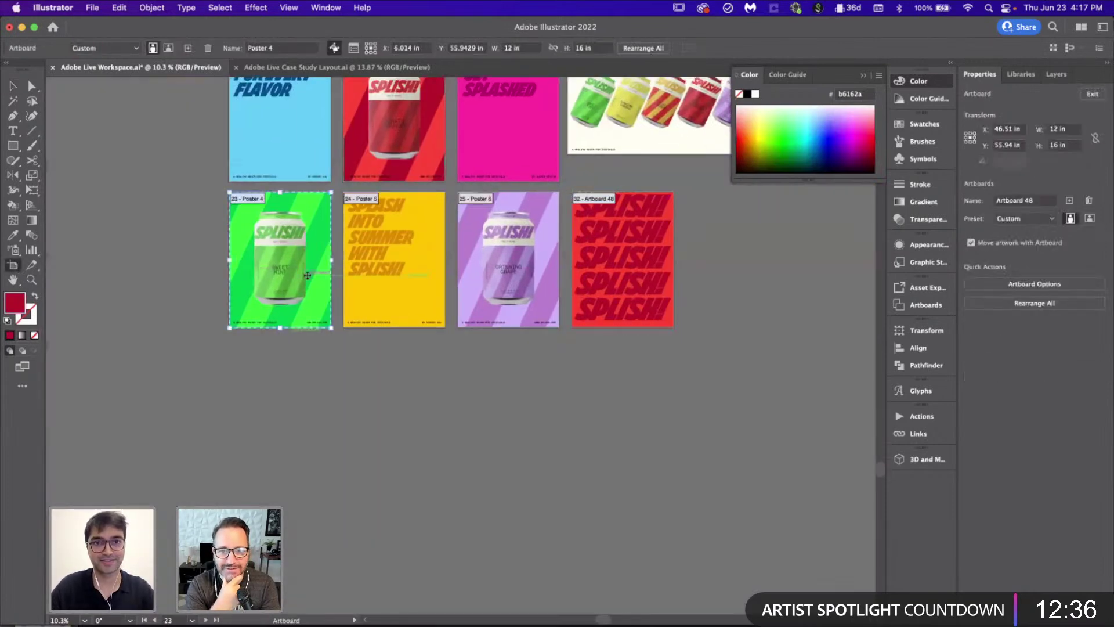
left_click(411, 300, "shift")
left_click_drag(495, 415, 502, 434)
key("Escape")
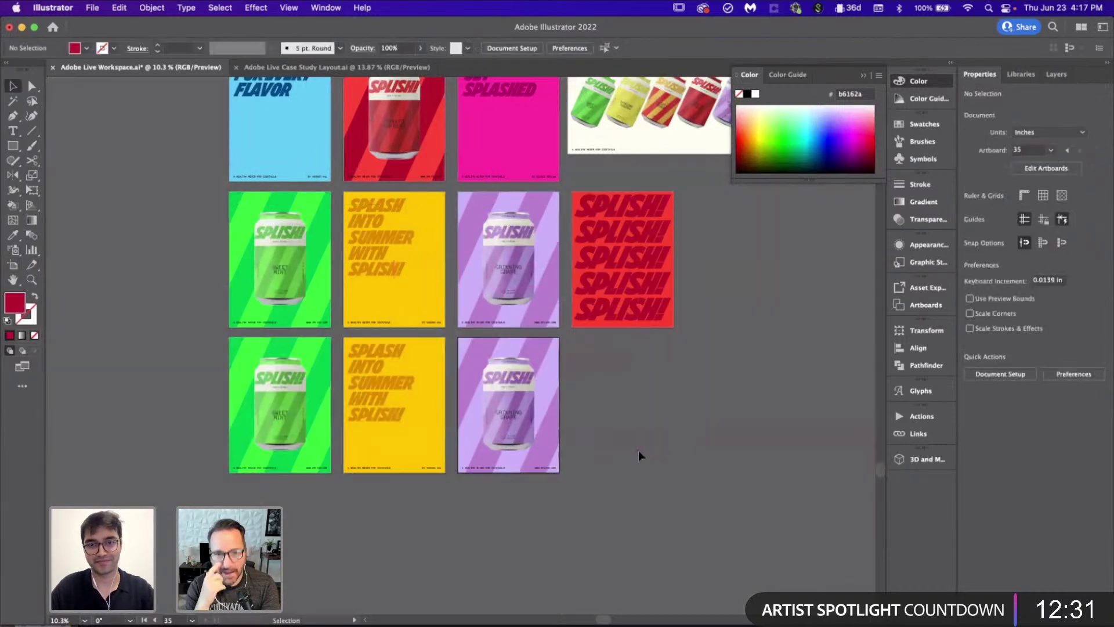
Step: Inspect the purple can image in the duplicated poster row
left_click(506, 403)
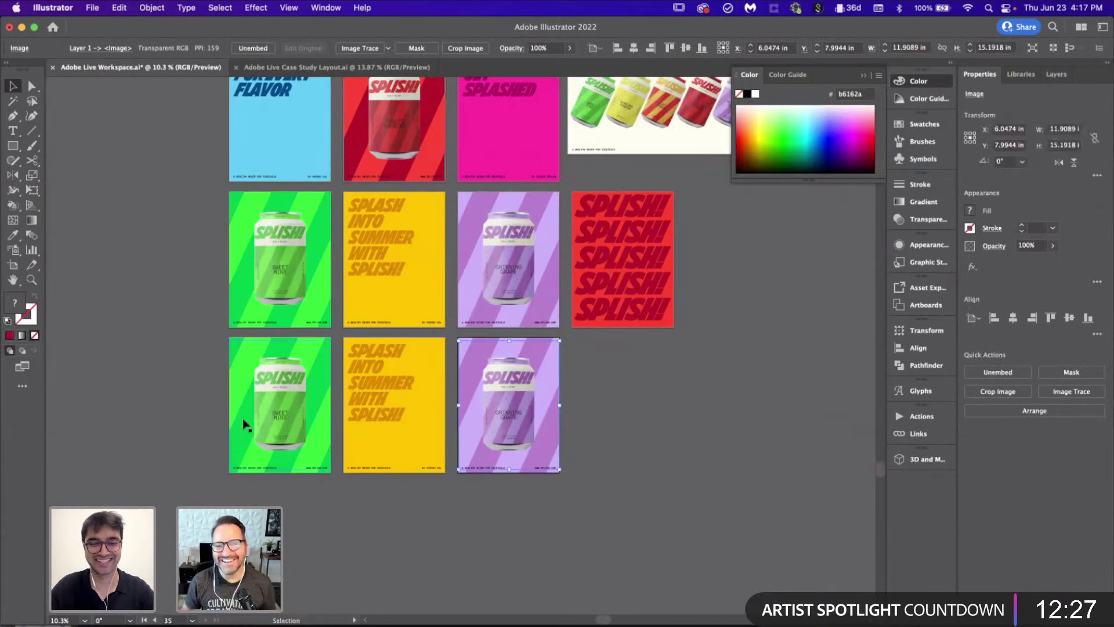
left_click(626, 444)
scroll(621, 448, "down", 2, "alt")
scroll(586, 371, "up", 4)
scroll(586, 371, "right", 4)
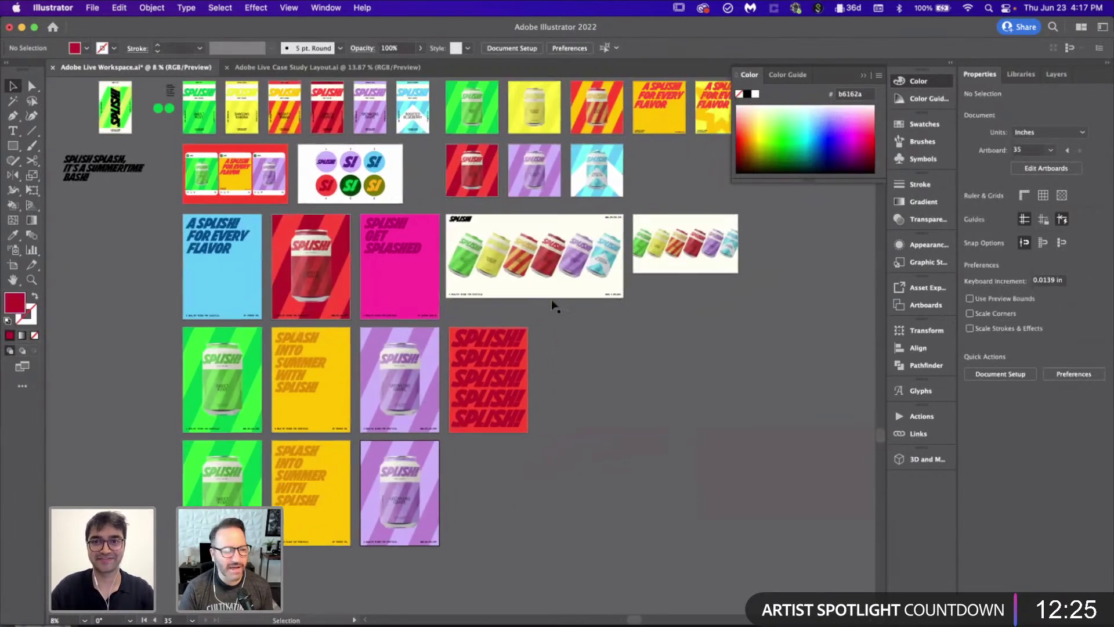
scroll(497, 247, "down", 1, "alt")
scroll(497, 248, "up", 2)
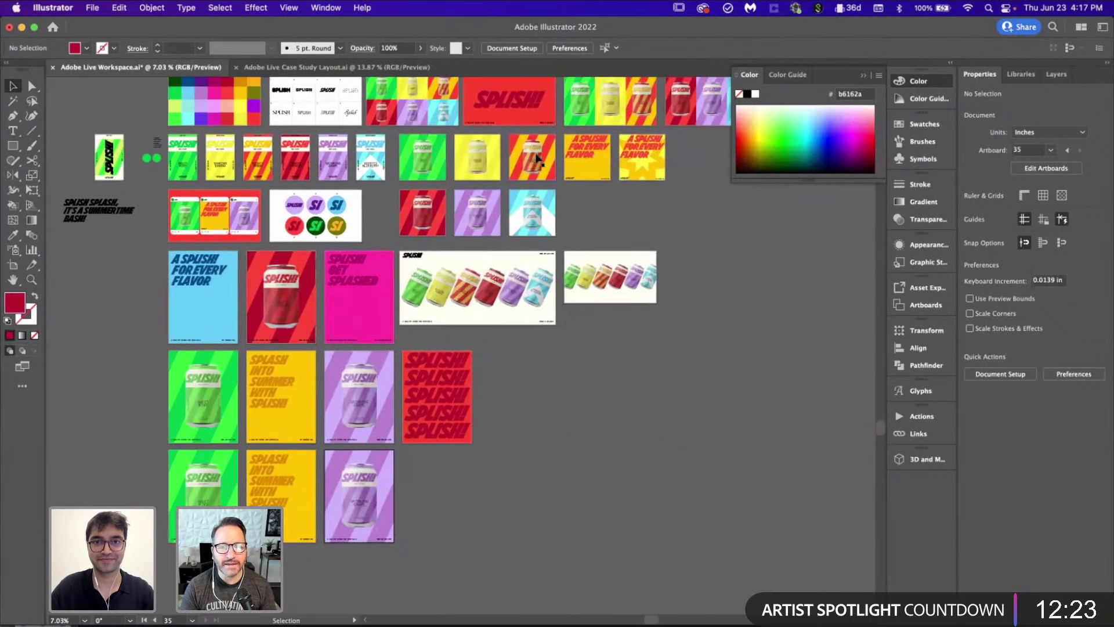
Step: Copy the striped can and the yellow can down below the poster rows
left_click(534, 160)
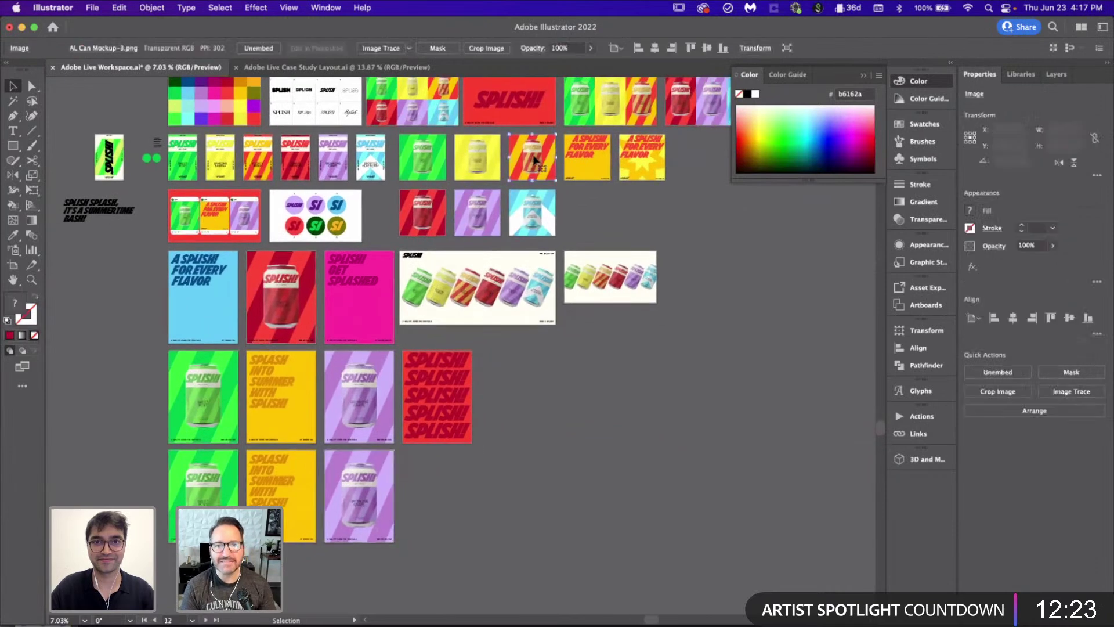
left_click(480, 214, "shift")
left_click_drag(477, 215, 452, 493)
left_click(474, 335)
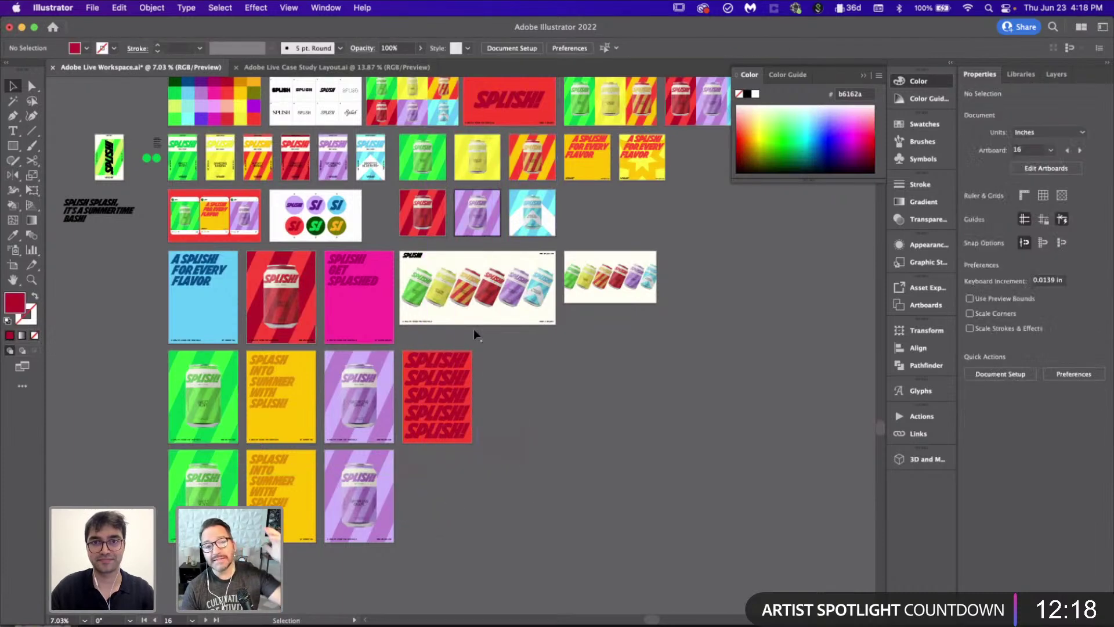
left_click(535, 157)
left_click(481, 157, "shift")
left_click_drag(480, 157, 434, 514)
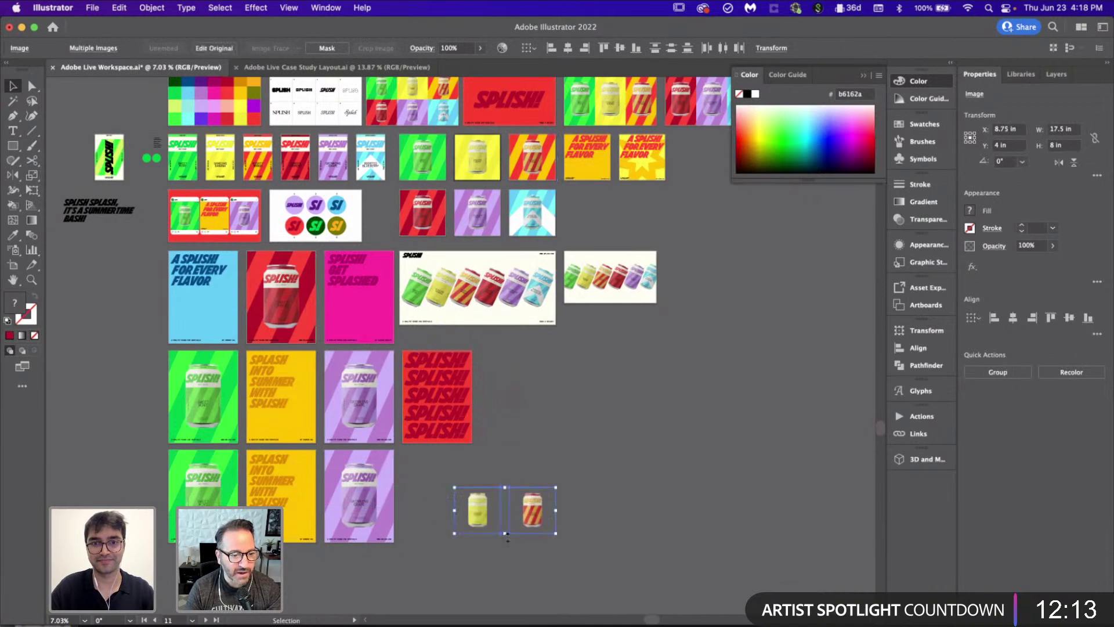
Step: Scale up the copied cans, enlarging the Banging Banana can well beyond its original size
scroll(432, 513, "up", 5)
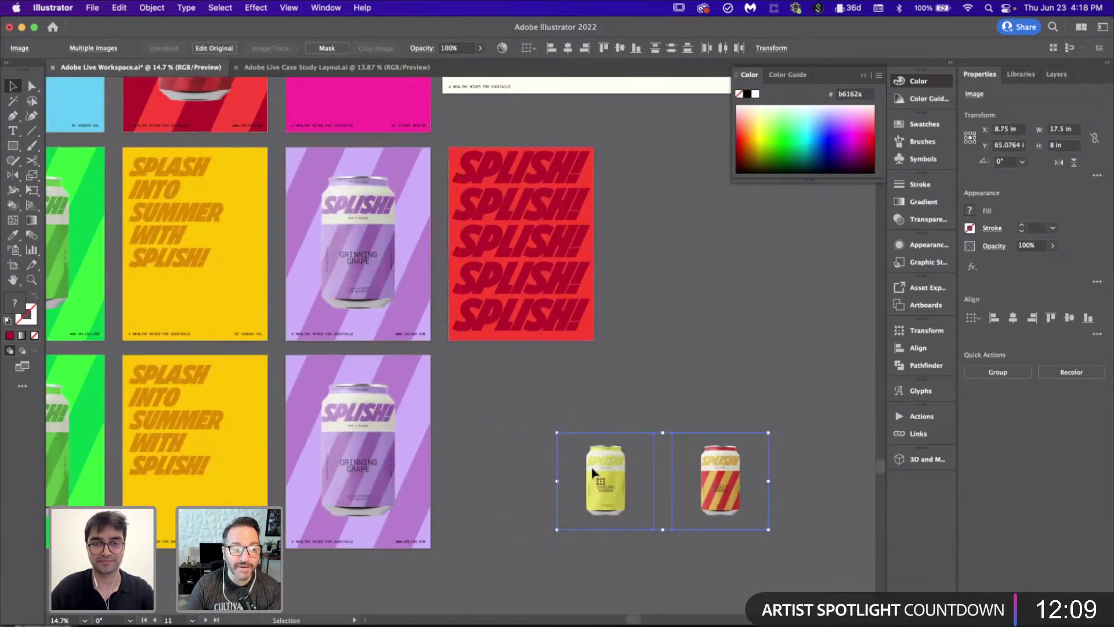
left_click_drag(557, 432, 314, 355)
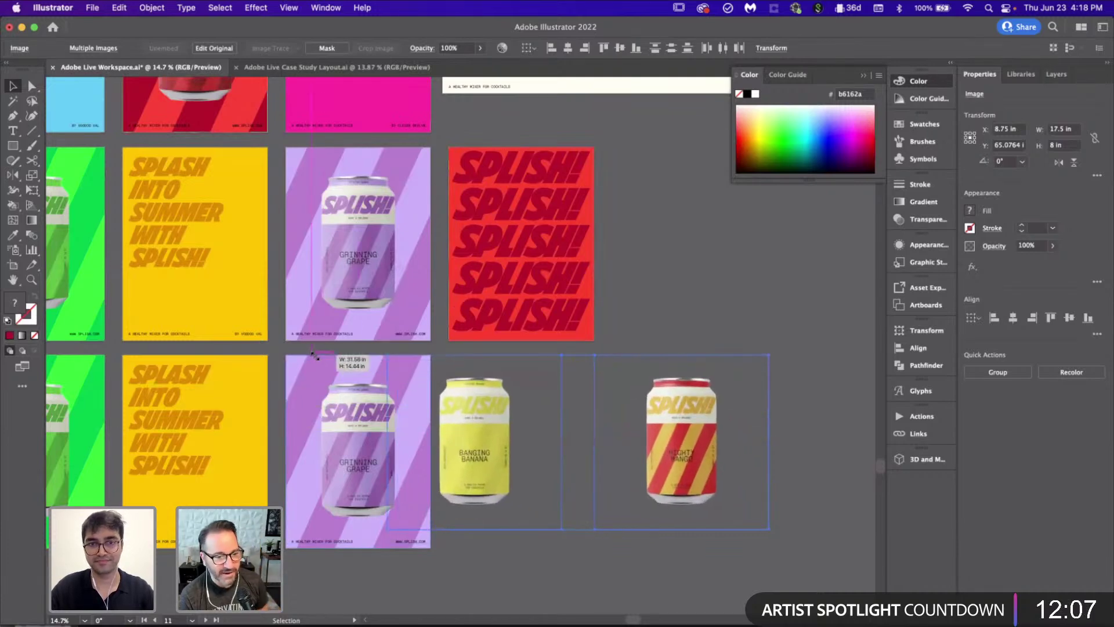
scroll(428, 357, "down", 2)
scroll(428, 359, "up", 5)
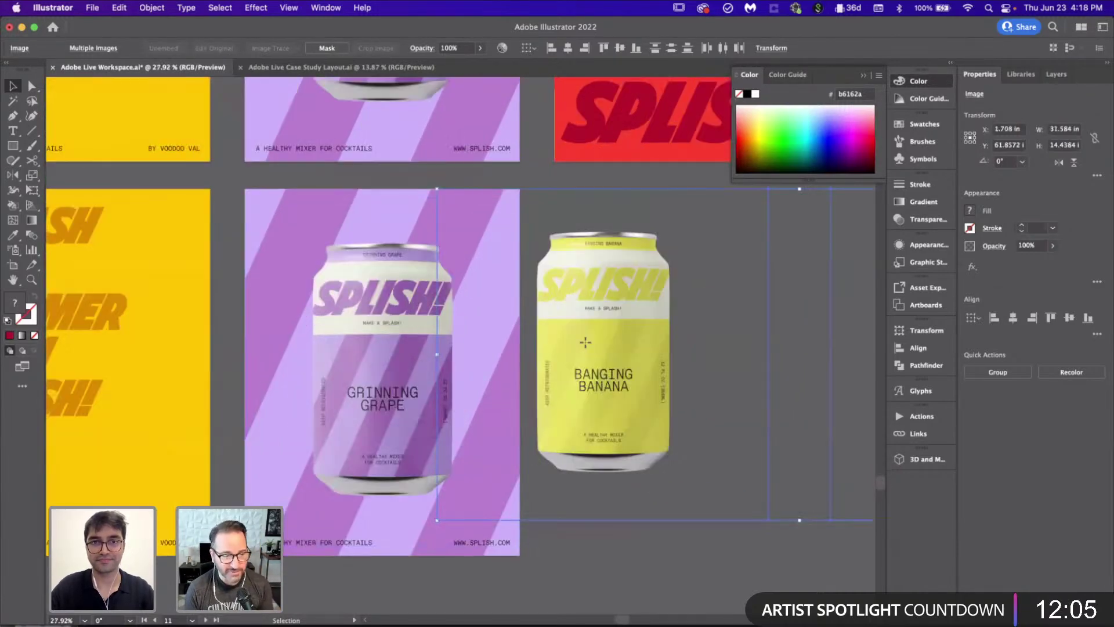
left_click_drag(437, 520, 316, 557)
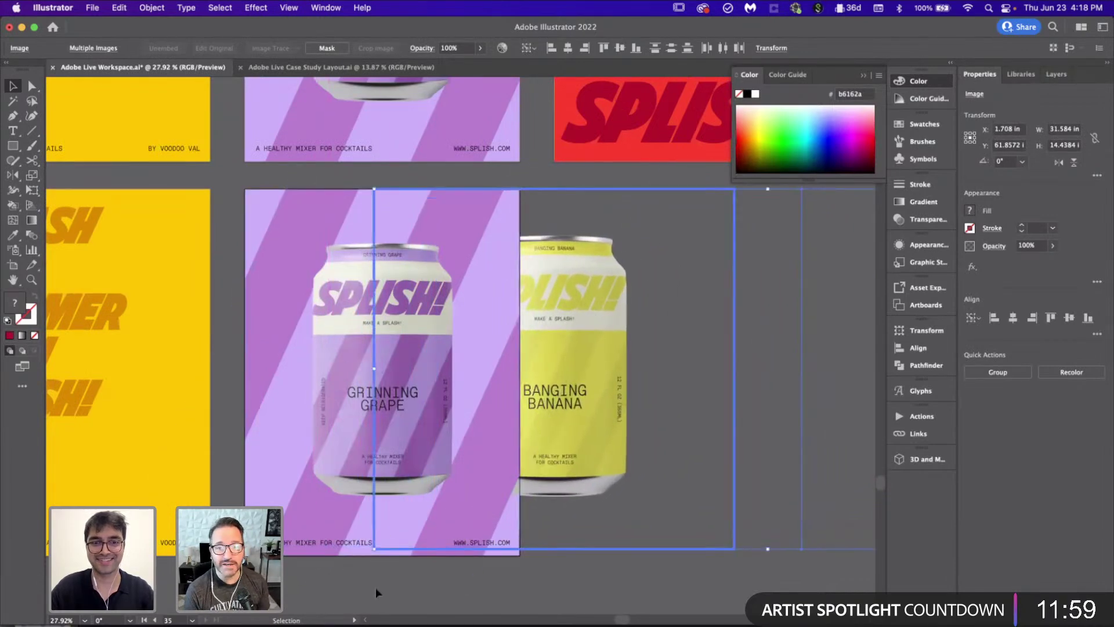
left_click_drag(374, 548, 380, 546)
left_click_drag(378, 189, 646, 384)
scroll(646, 384, "down", 5)
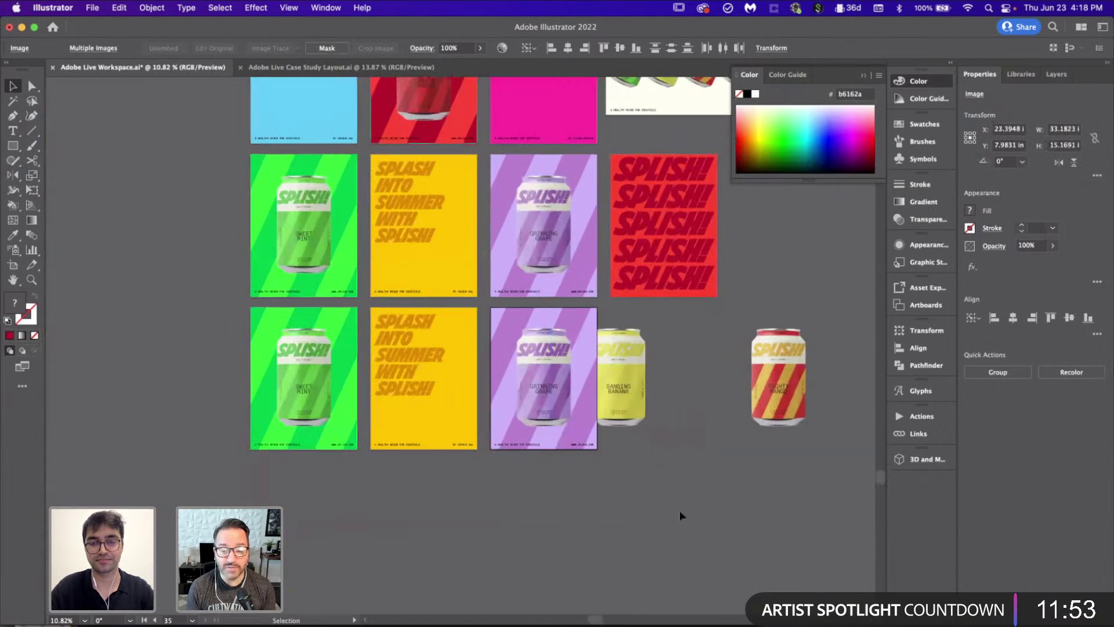
Step: Move the Grinning Grape can off the lower purple poster, leaving only its stripes
left_click(676, 515)
scroll(537, 390, "up", 4)
left_click_drag(540, 391, 741, 345)
left_click(461, 516)
scroll(461, 515, "right", 5)
scroll(460, 515, "down", 10)
scroll(229, 376, "up", 6)
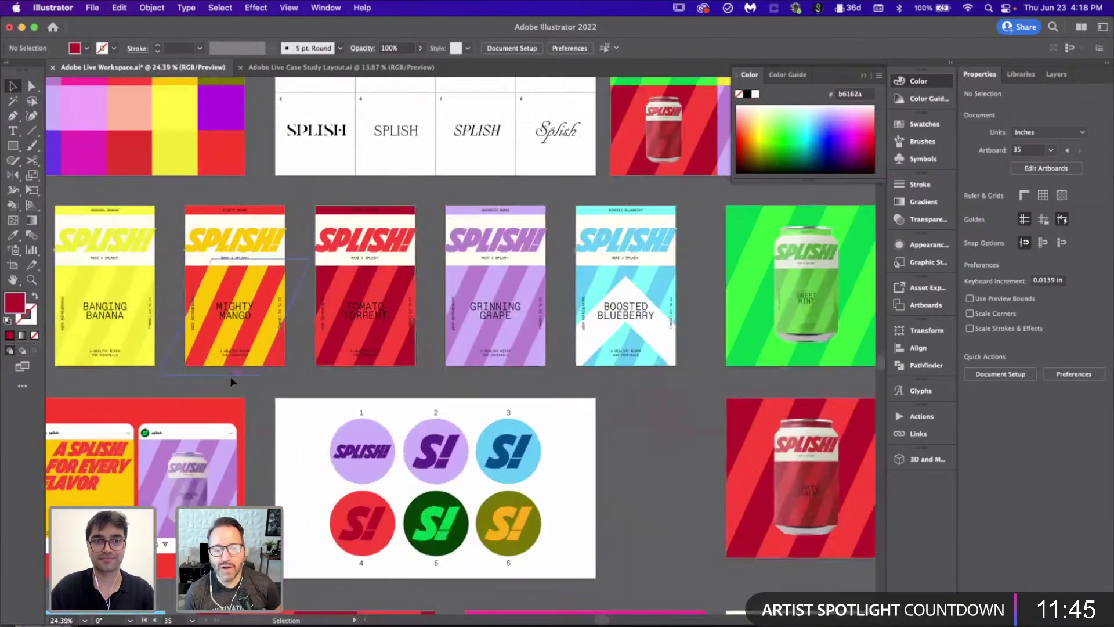
scroll(230, 376, "left", 5)
Step: Sample the Banging Banana yellow and Live Paint three lavender stripes with it
key("i")
left_click(244, 287)
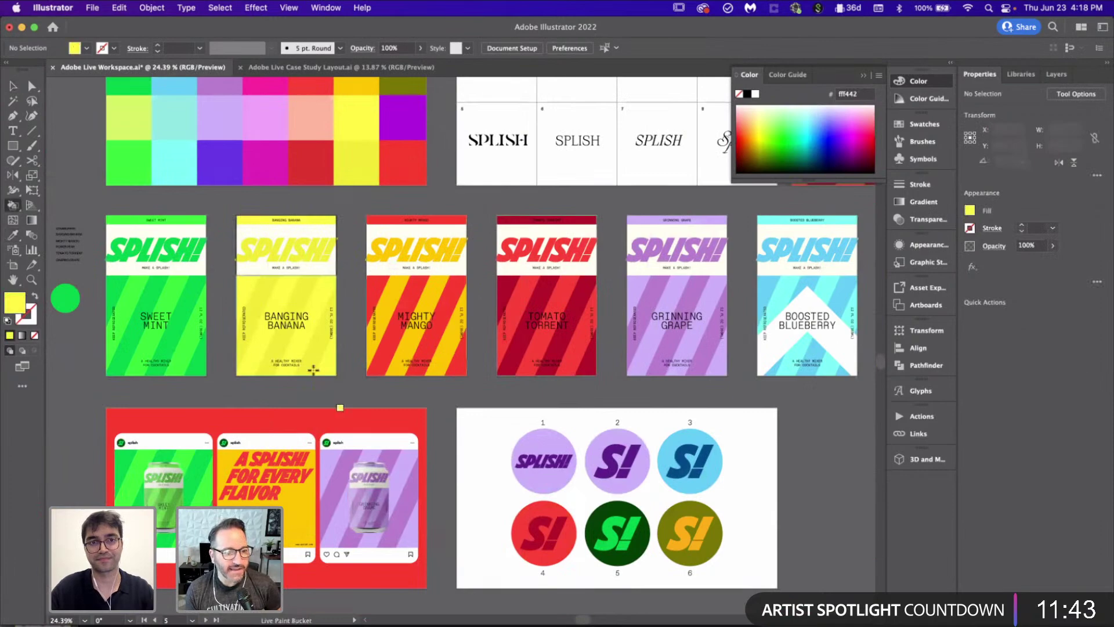
scroll(244, 287, "down", 6)
key("k")
scroll(343, 416, "up", 3)
scroll(343, 416, "up", 2)
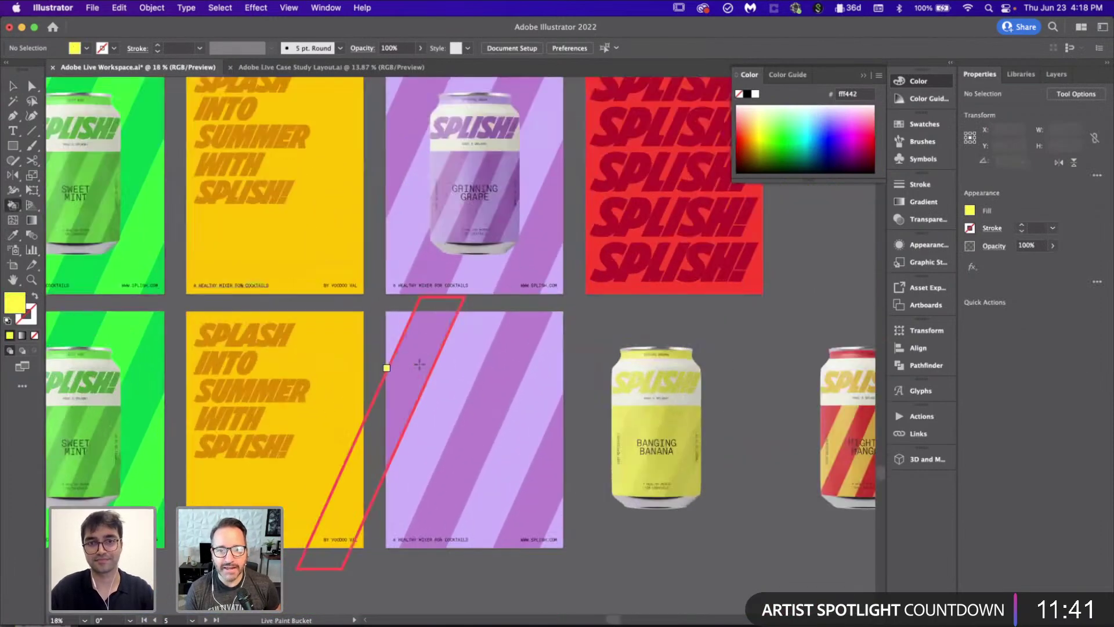
left_click(410, 348)
left_click(500, 371)
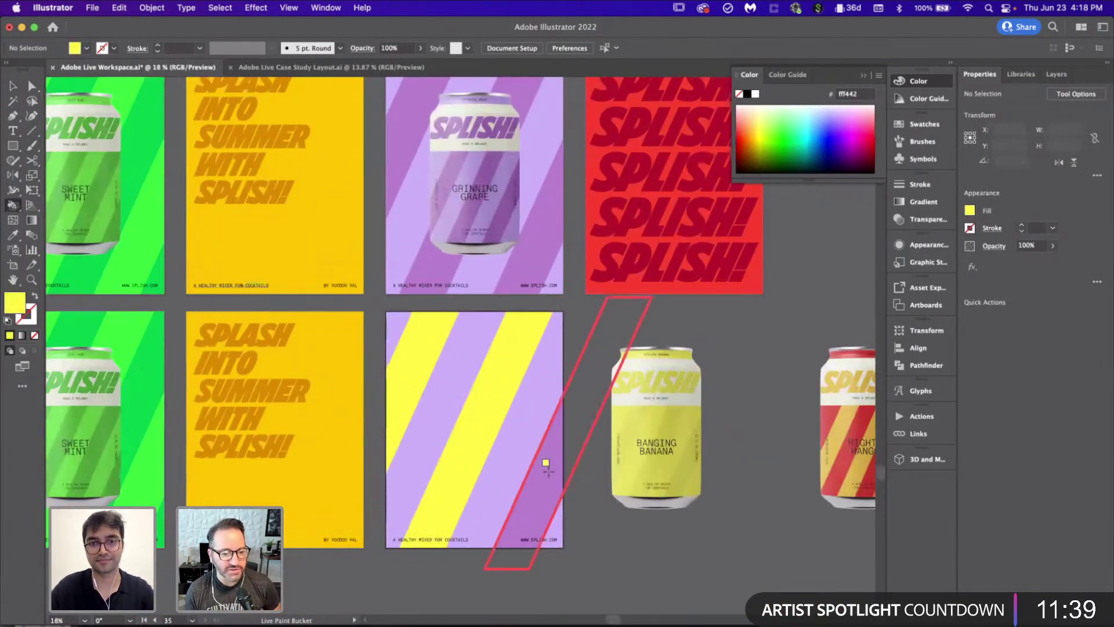
left_click(542, 463)
scroll(542, 463, "down", 5)
scroll(542, 462, "up", 3)
scroll(424, 324, "up", 4)
Step: Paint the remaining two lavender stripes in the deeper yellow from the banana label
key("i")
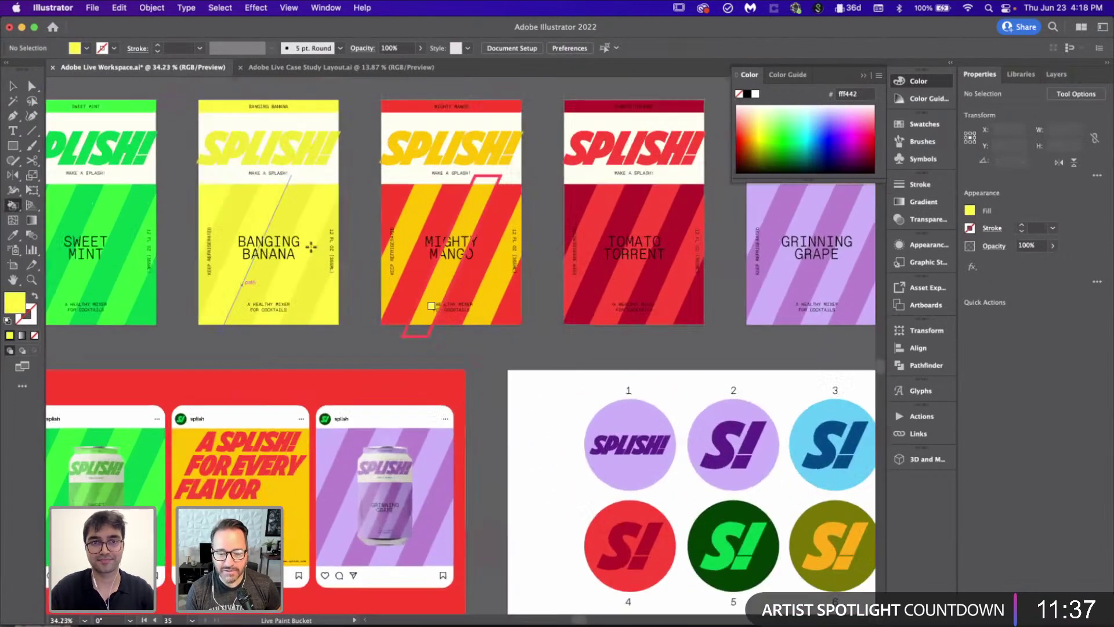
left_click(268, 204)
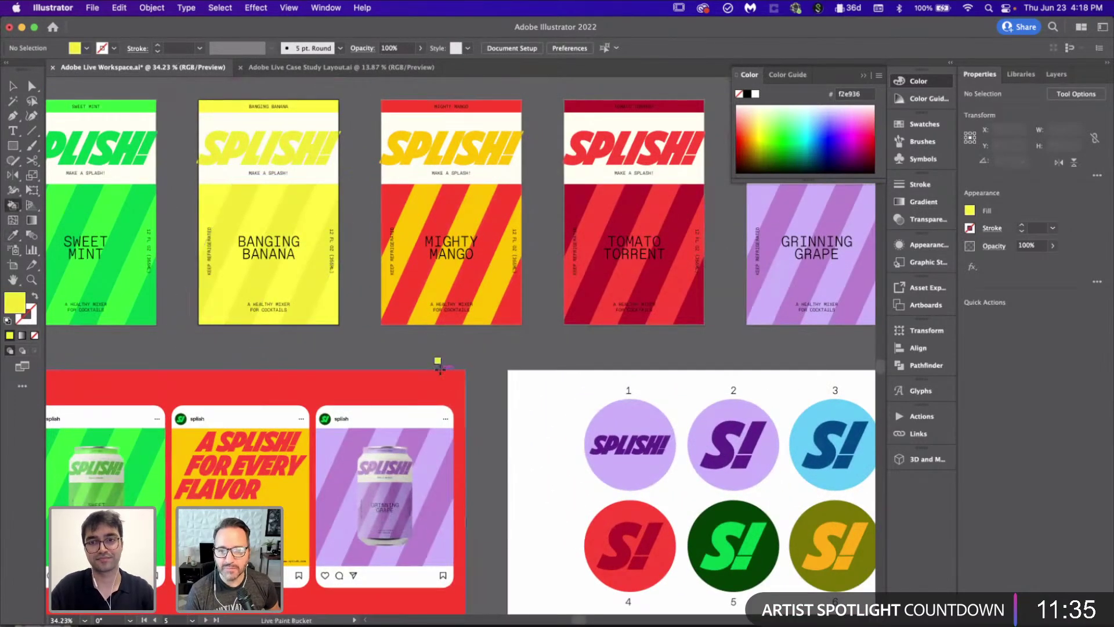
key("k")
scroll(440, 369, "down", 4)
scroll(440, 370, "down", 5)
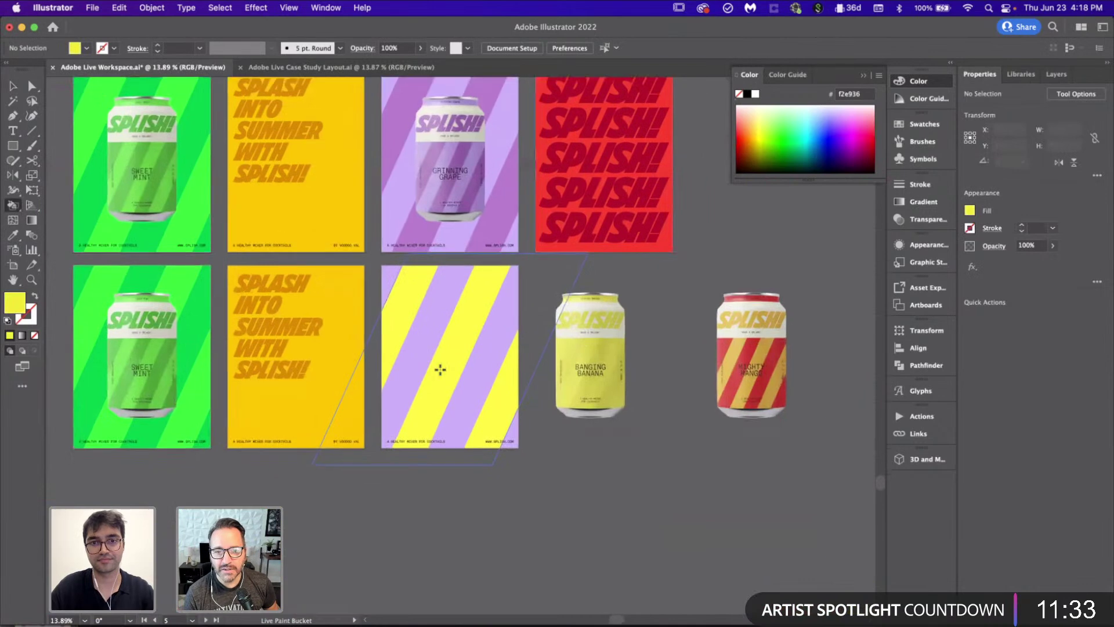
scroll(440, 370, "up", 2)
left_click(440, 369)
left_click(495, 387)
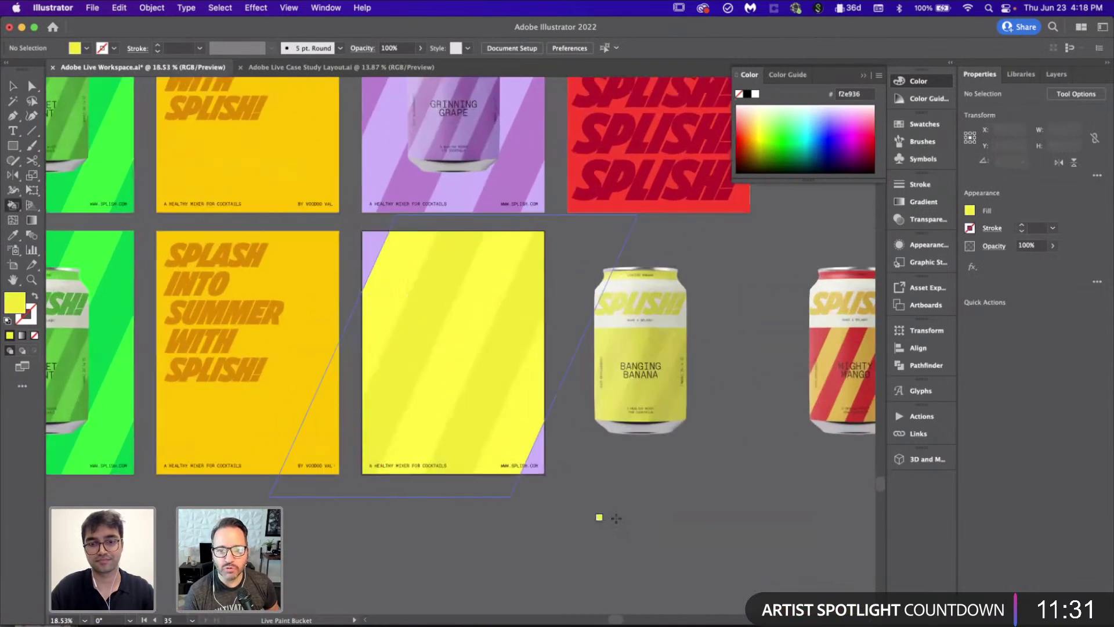
Step: Give the lower poster's background rectangle the yellow stripe colour
key("v")
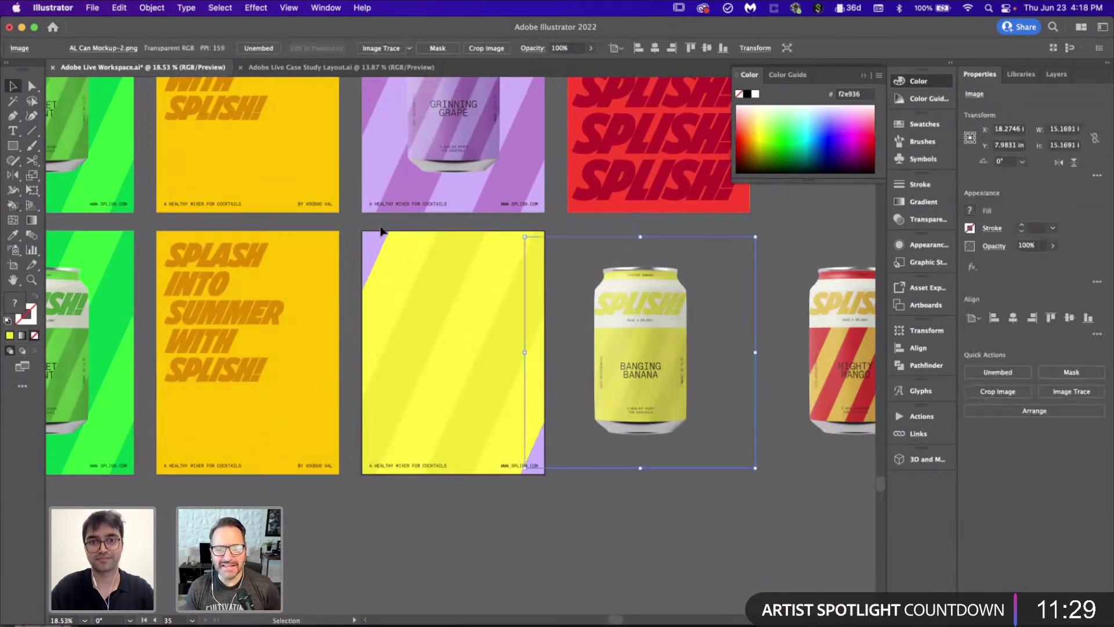
left_click(347, 233)
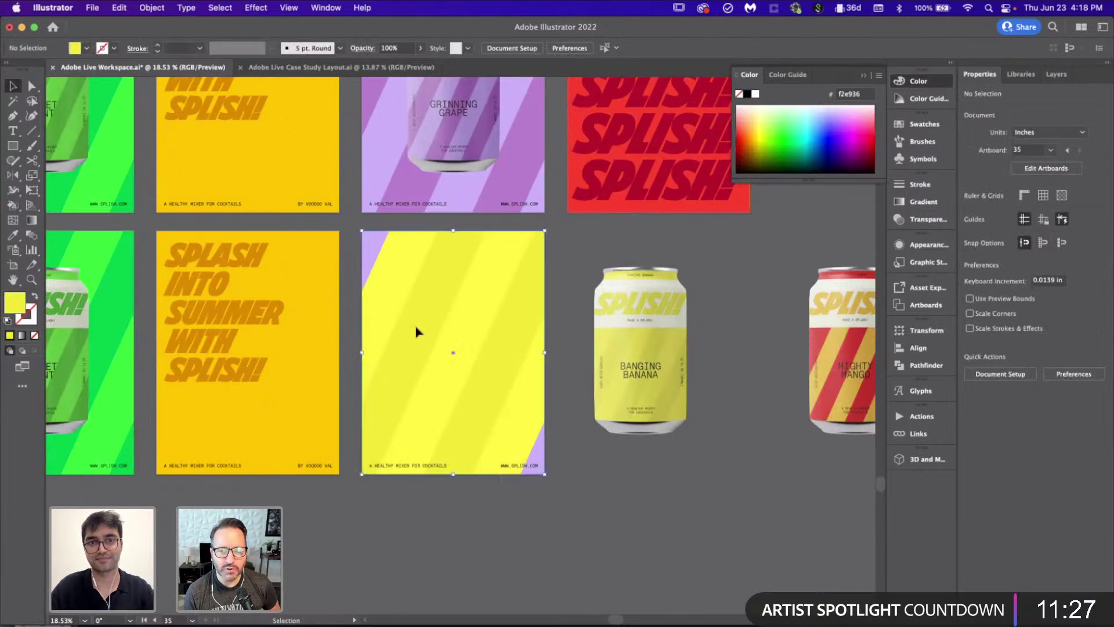
left_click_drag(416, 331, 435, 346)
key("i")
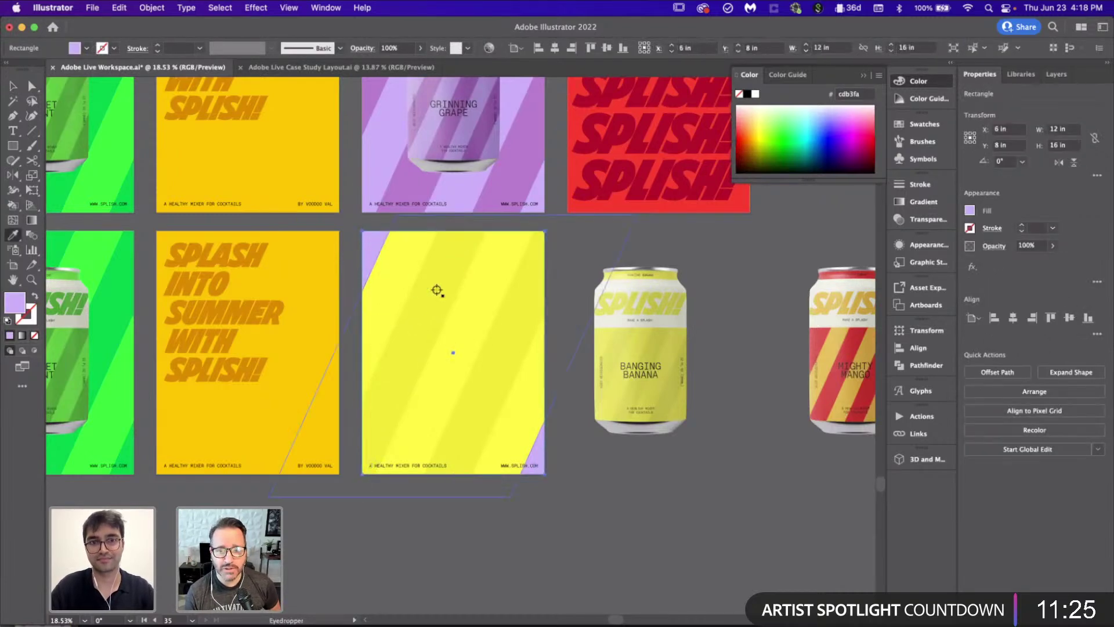
left_click(437, 292)
scroll(436, 291, "down", 5)
key("v")
left_click(496, 476)
Step: Paste a Mighty Mango stripe sample to the left of the Sweet Mint poster
scroll(496, 474, "up", 10)
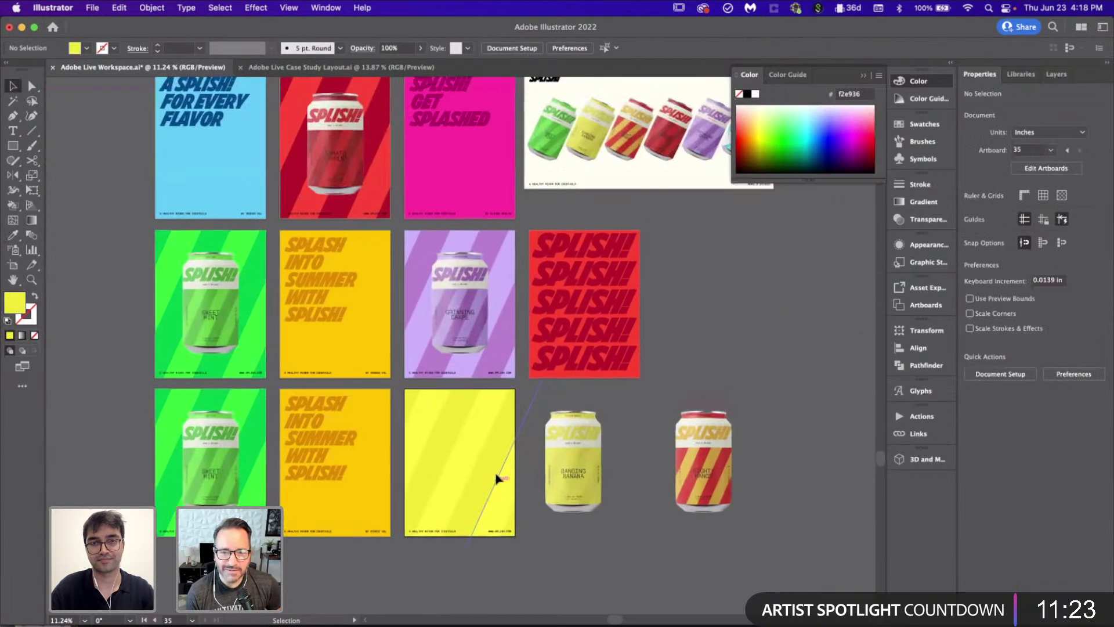
scroll(577, 191, "up", 3)
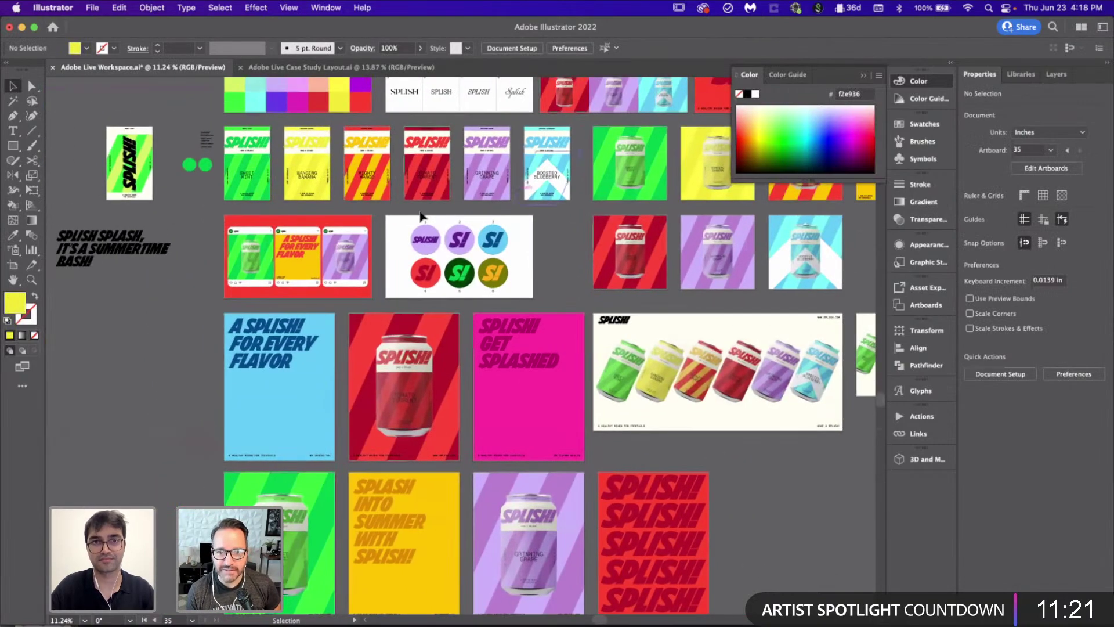
scroll(420, 210, "down", 5)
scroll(419, 210, "up", 4)
scroll(437, 263, "up", 3)
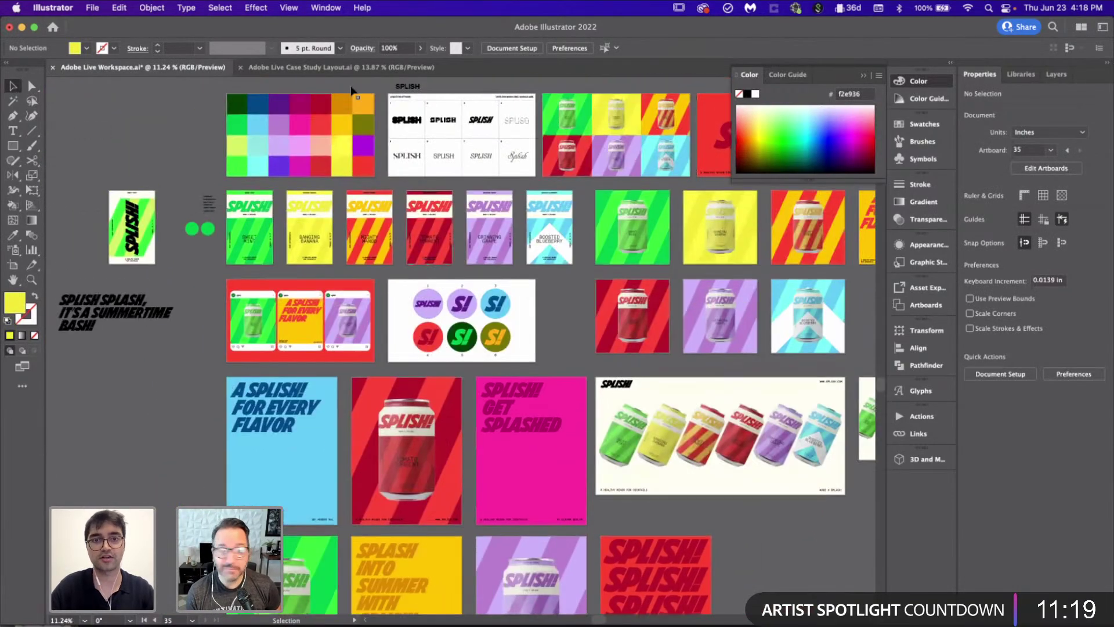
scroll(417, 314, "up", 5)
left_click(417, 315)
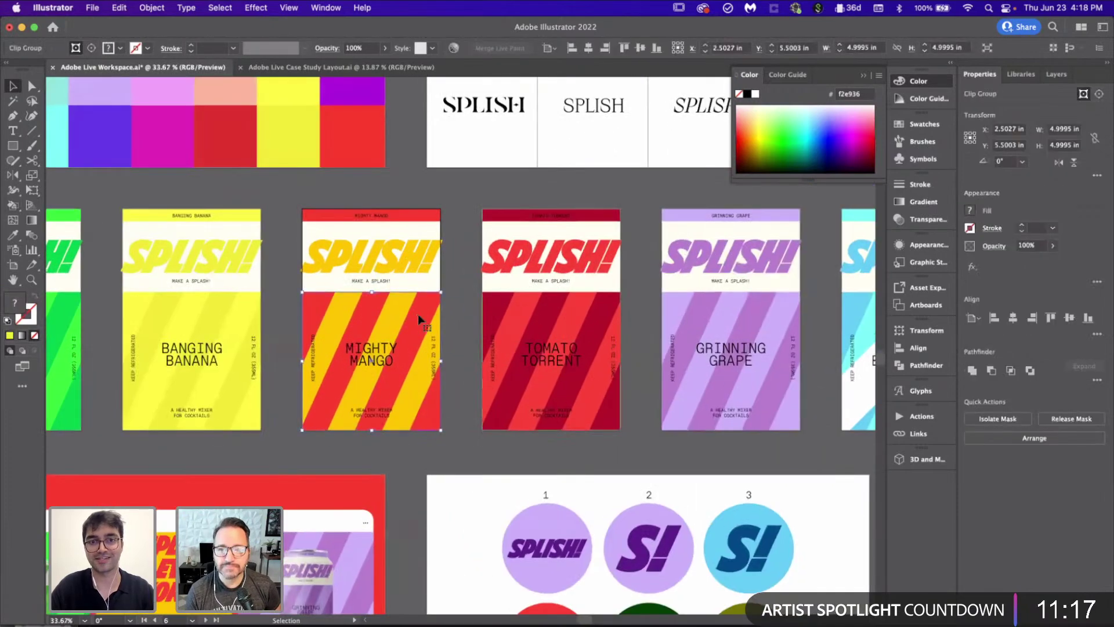
left_click(468, 352)
scroll(467, 353, "down", 1)
scroll(465, 347, "down", 2)
scroll(465, 347, "up", 2)
scroll(465, 347, "down", 10)
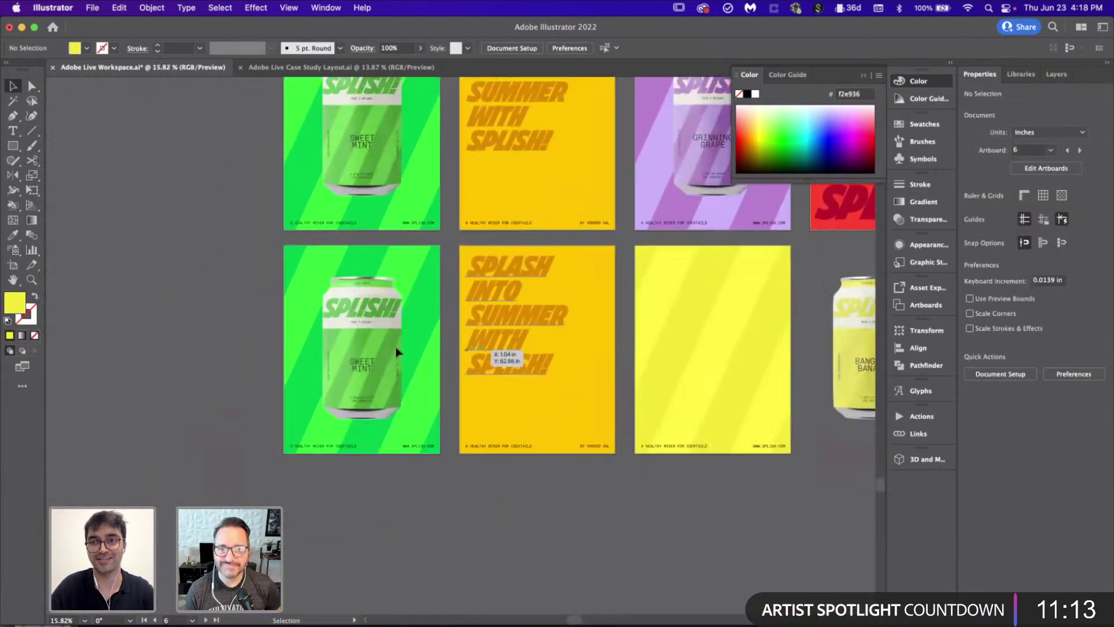
scroll(264, 340, "left", 5)
key("super+v")
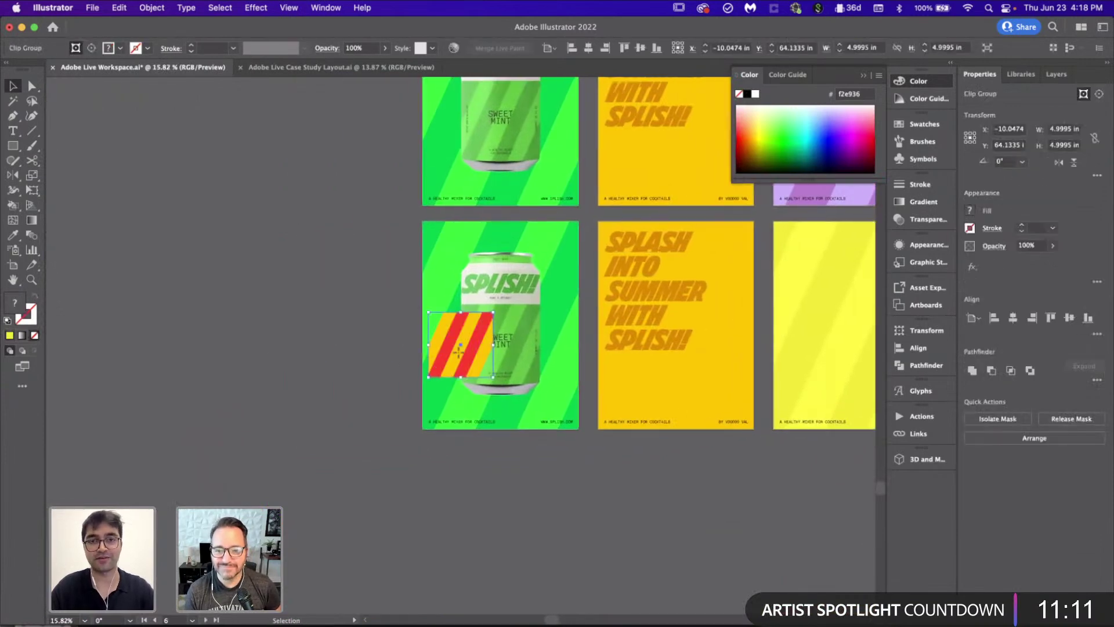
left_click_drag(456, 356, 266, 336)
left_click(326, 437)
scroll(326, 438, "up", 2)
scroll(326, 438, "down", 2)
scroll(326, 437, "right", 2)
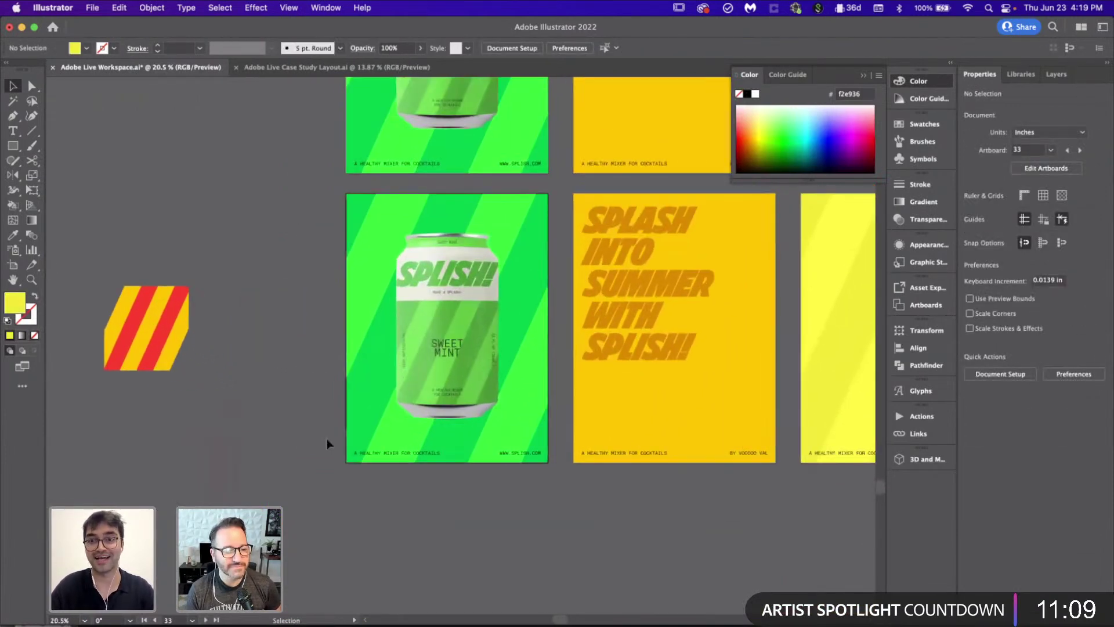
Step: Delete the Sweet Mint can and fill the three light-green stripes yellow
left_click(464, 371)
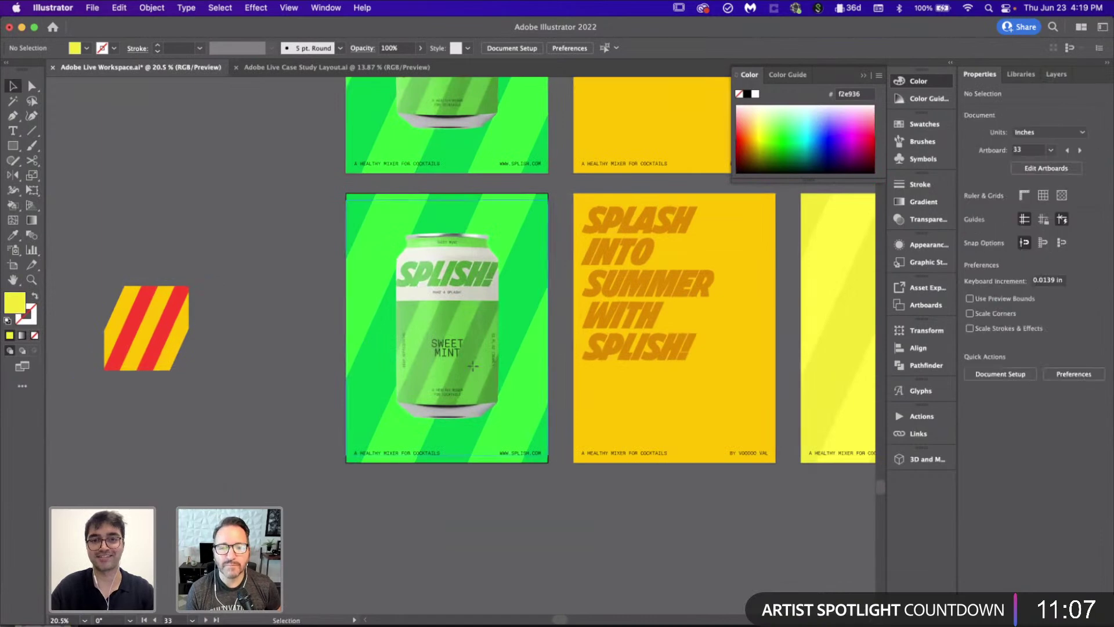
key("Delete")
key("i")
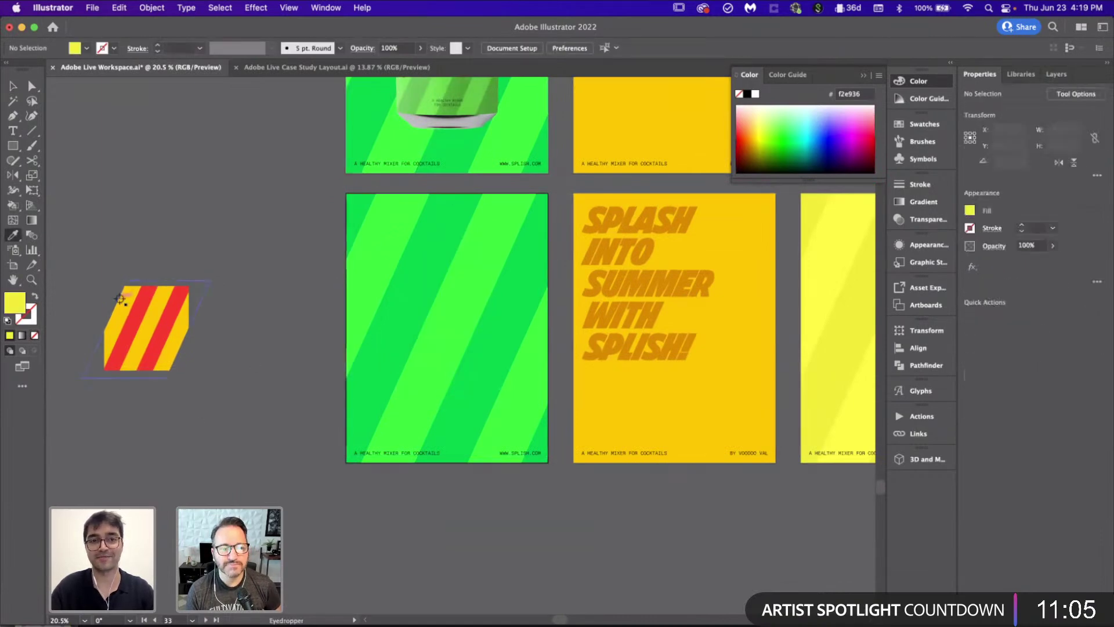
left_click(374, 239)
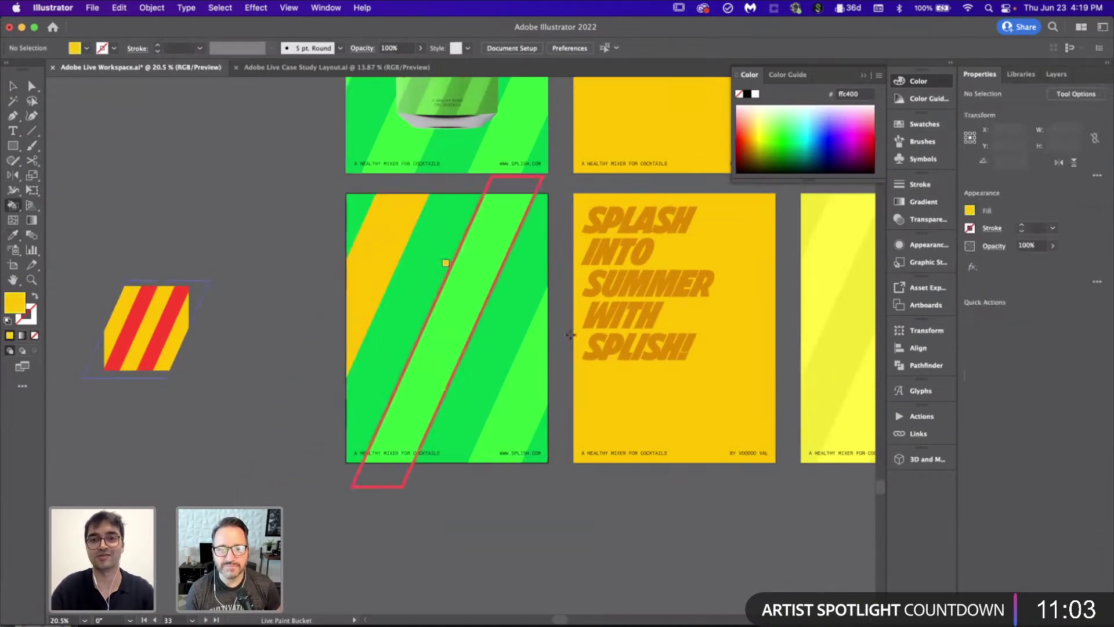
left_click(453, 308)
left_click(525, 388)
Step: Sample red from the stripe sample and paint two green stripes red
key("i")
left_click(138, 313)
key("k")
left_click(435, 232)
left_click(520, 279)
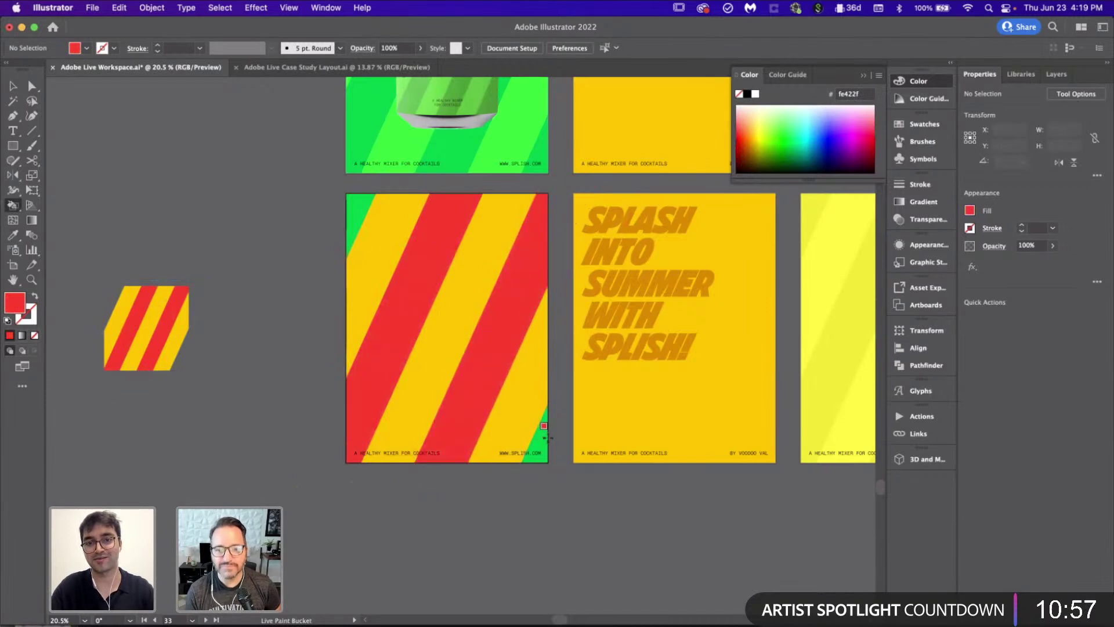
Step: Turn the poster's green background rectangle red with the Eyedropper
key("v")
left_click(430, 372)
key("i")
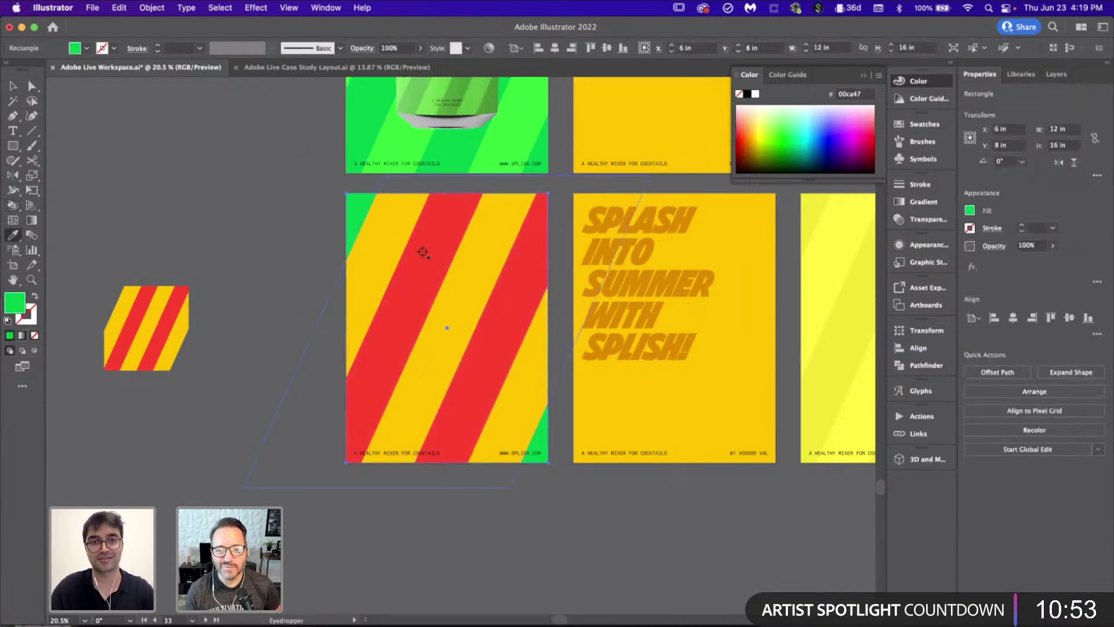
left_click(421, 253)
key("v")
Step: Delete the leftover mango stripe sample
left_click(164, 335)
key("Delete")
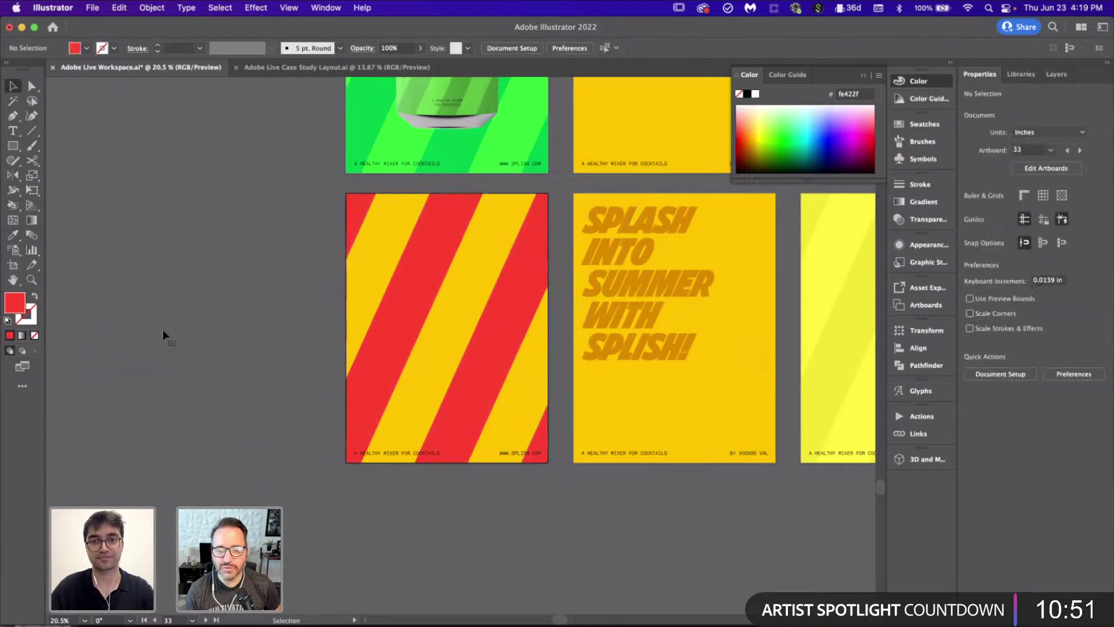
scroll(162, 329, "down", 3)
scroll(348, 333, "up", 1)
Step: Place the Banging Banana can on the yellow poster and align it to the centre
left_click_drag(654, 362, 219, 366)
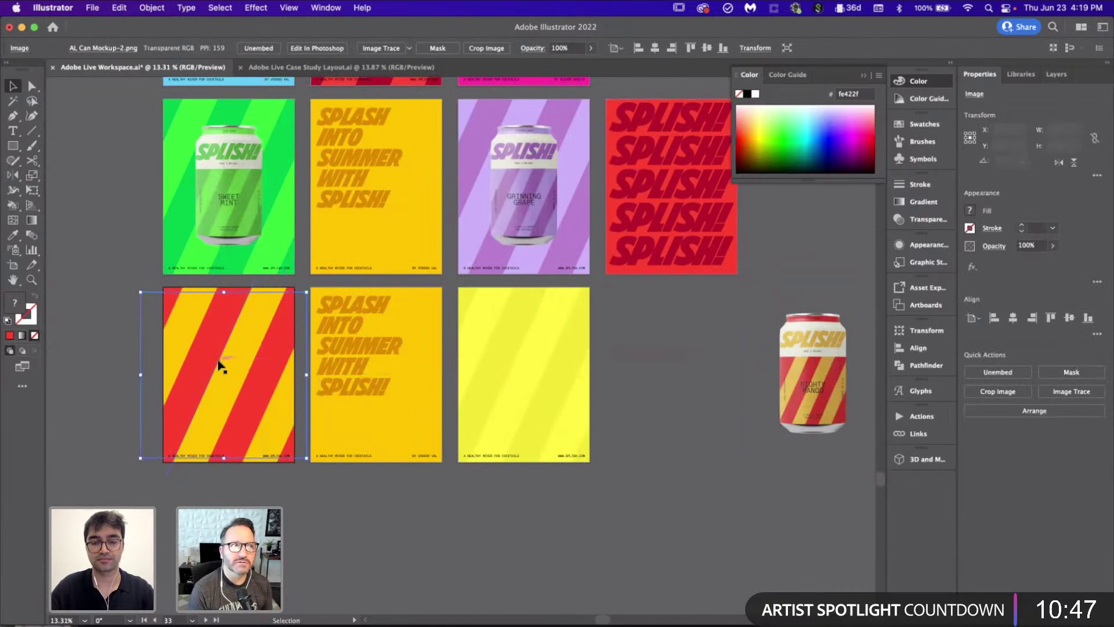
key("super+z")
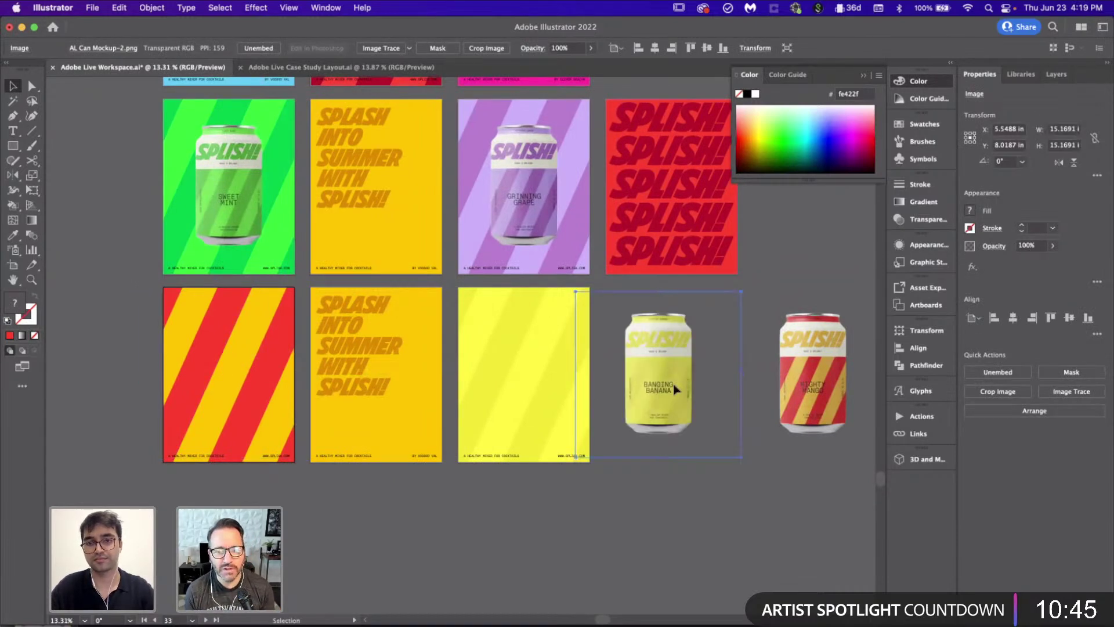
left_click(227, 410)
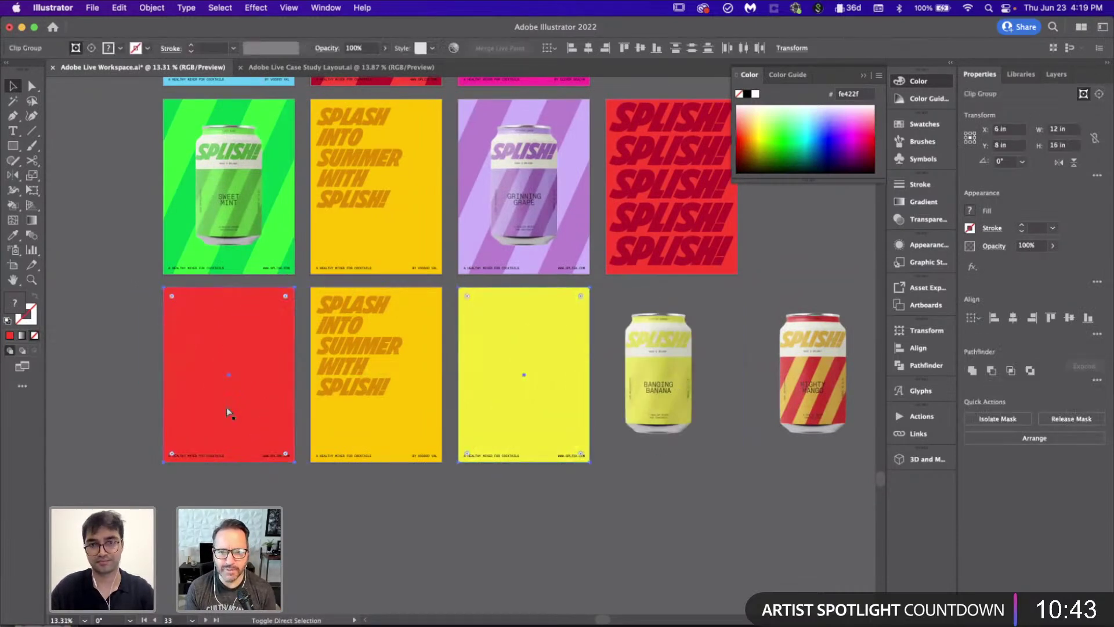
left_click(490, 522)
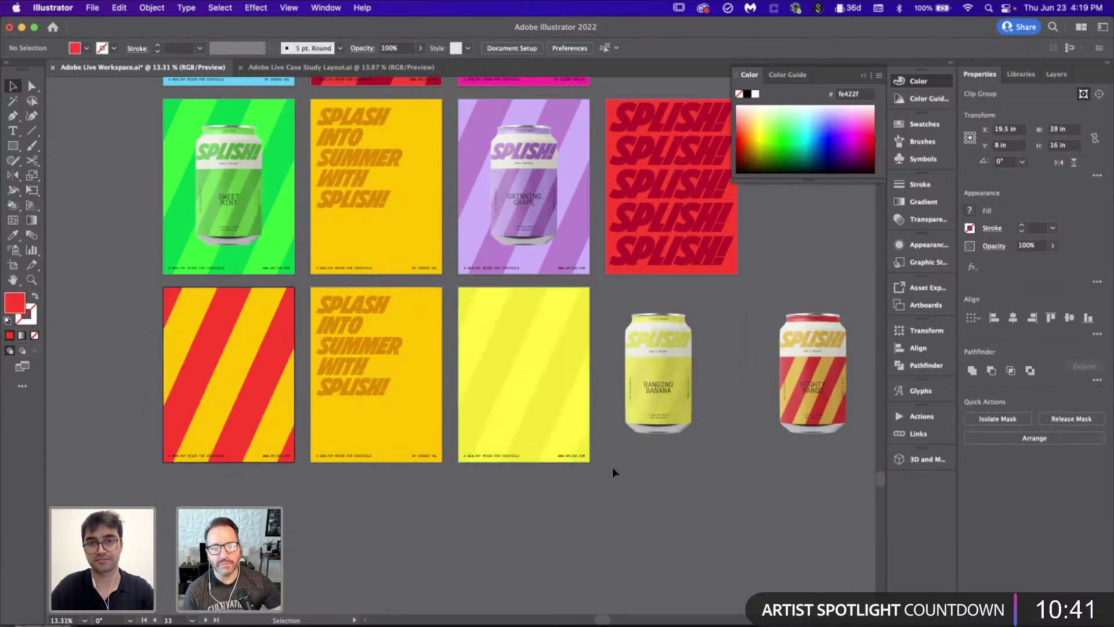
left_click_drag(680, 394, 554, 395)
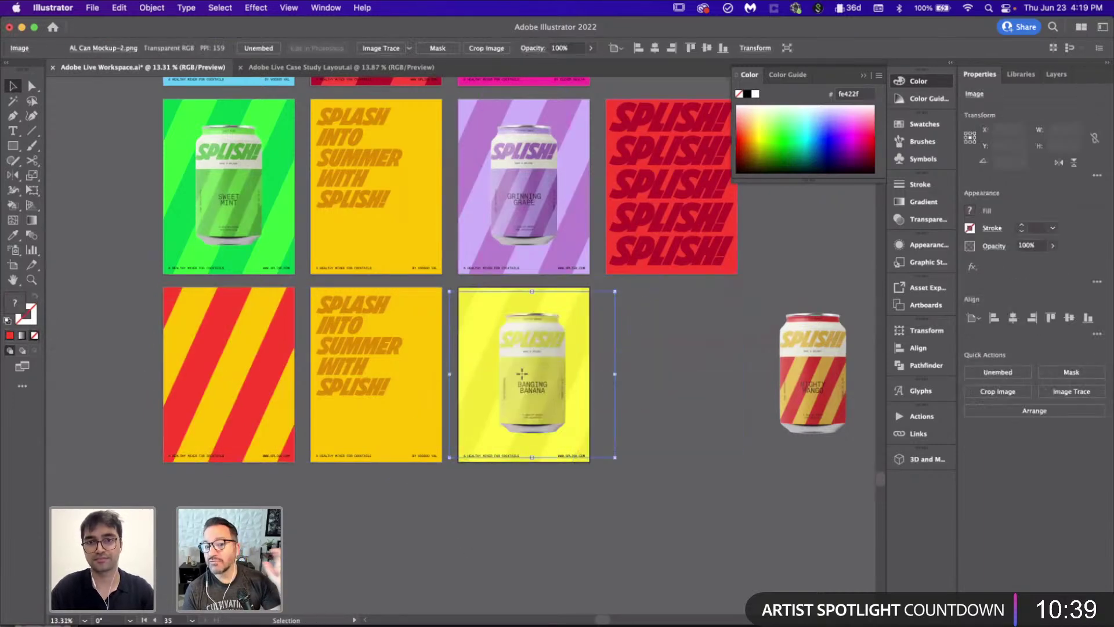
left_click(655, 49)
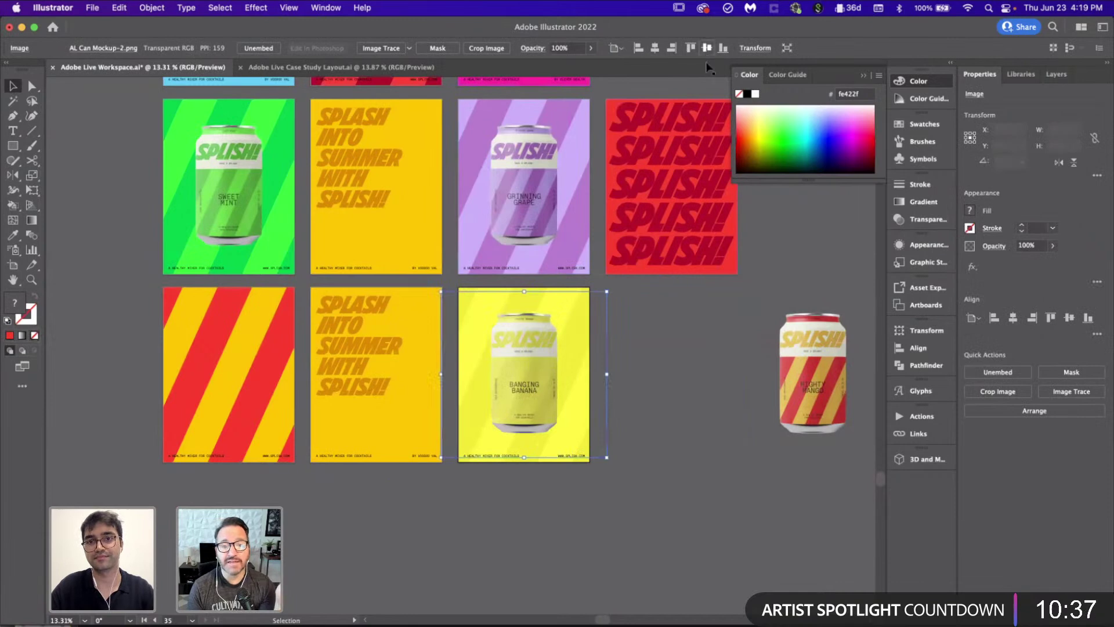
Step: Place the Mighty Mango can on the striped poster and centre it
left_click_drag(796, 400, 203, 401)
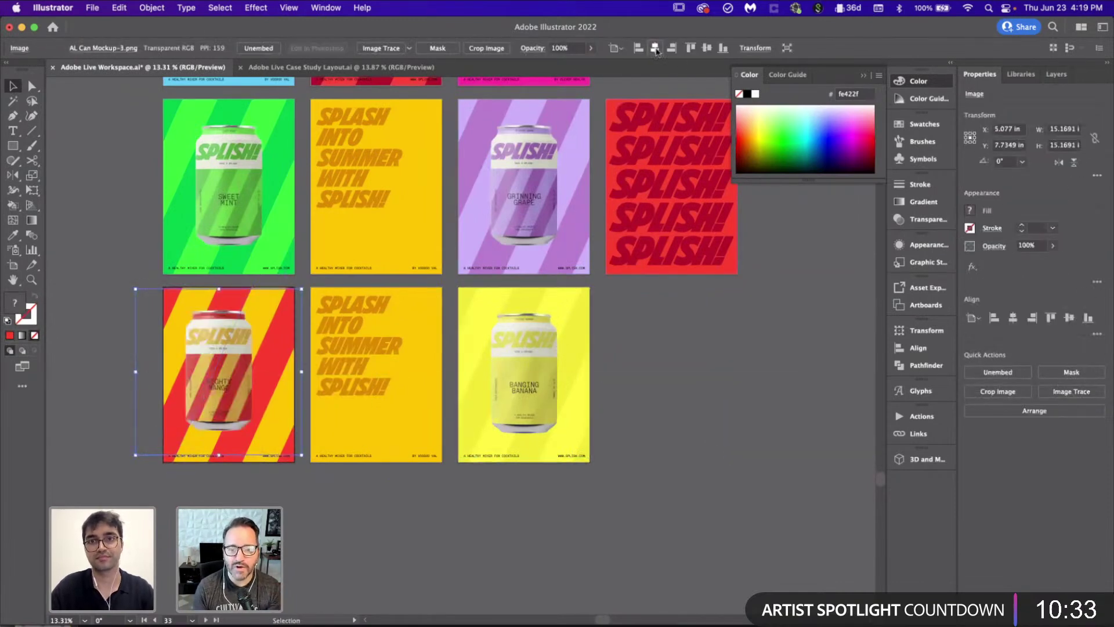
left_click(655, 49)
left_click(697, 313)
scroll(571, 446, "up", 5)
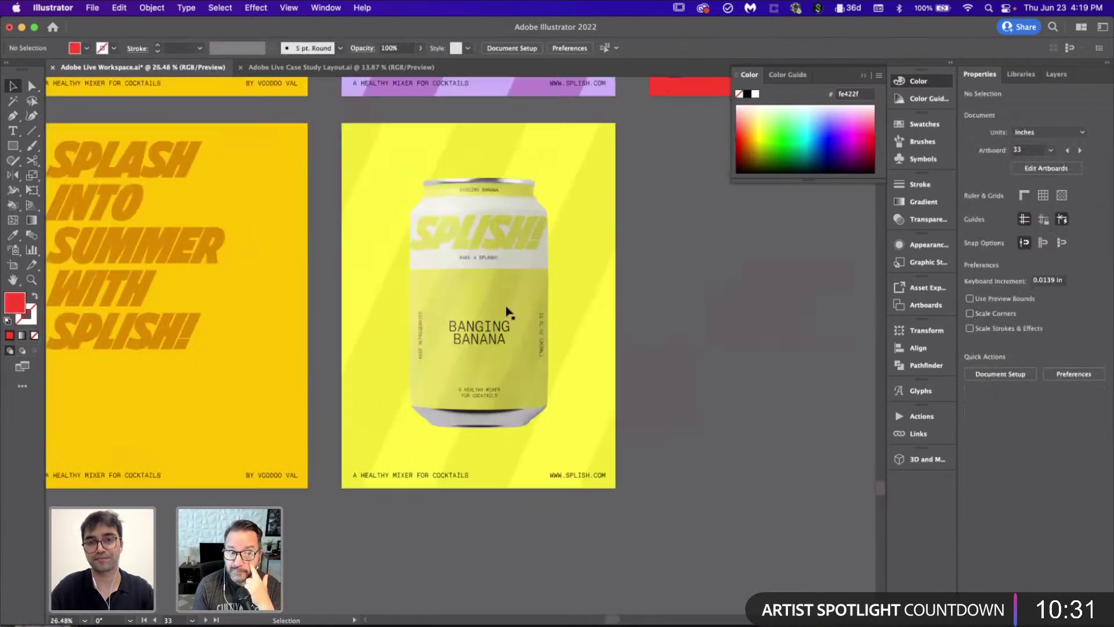
Step: Crop the Banging Banana image so it spans the poster from left to right edge
left_click(510, 316)
scroll(638, 348, "right", 3)
scroll(754, 371, "up", 2)
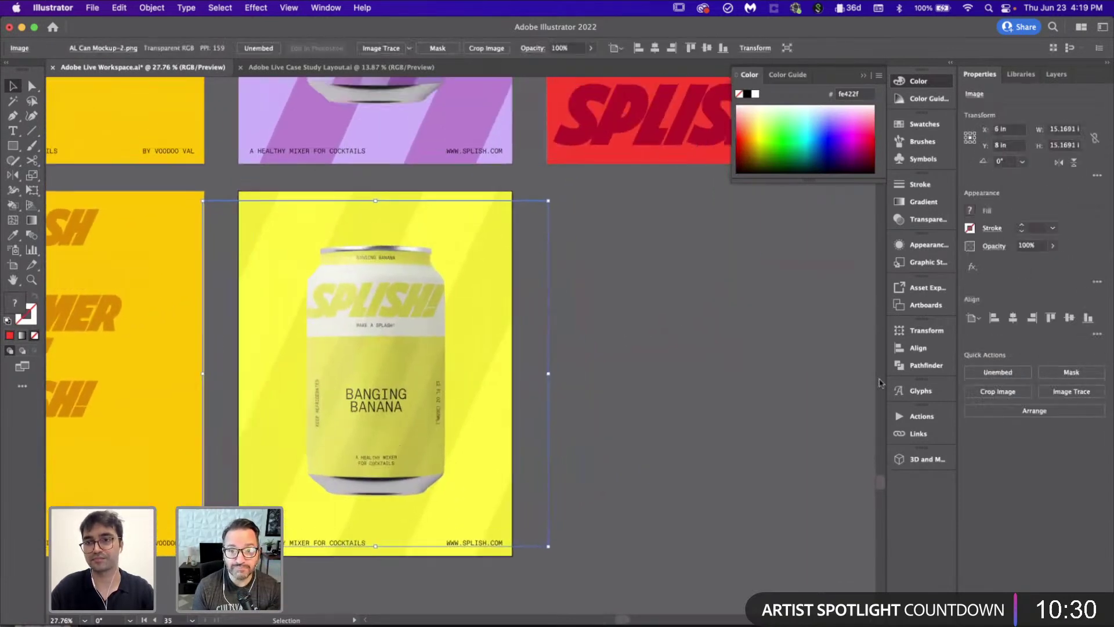
left_click(1005, 393)
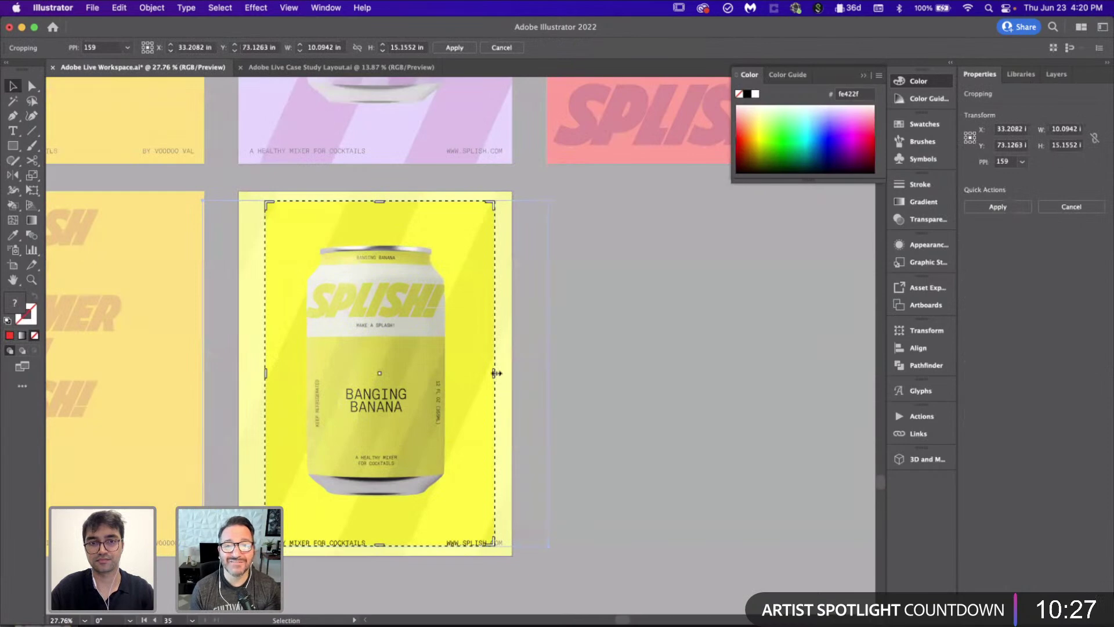
left_click_drag(501, 373, 512, 373)
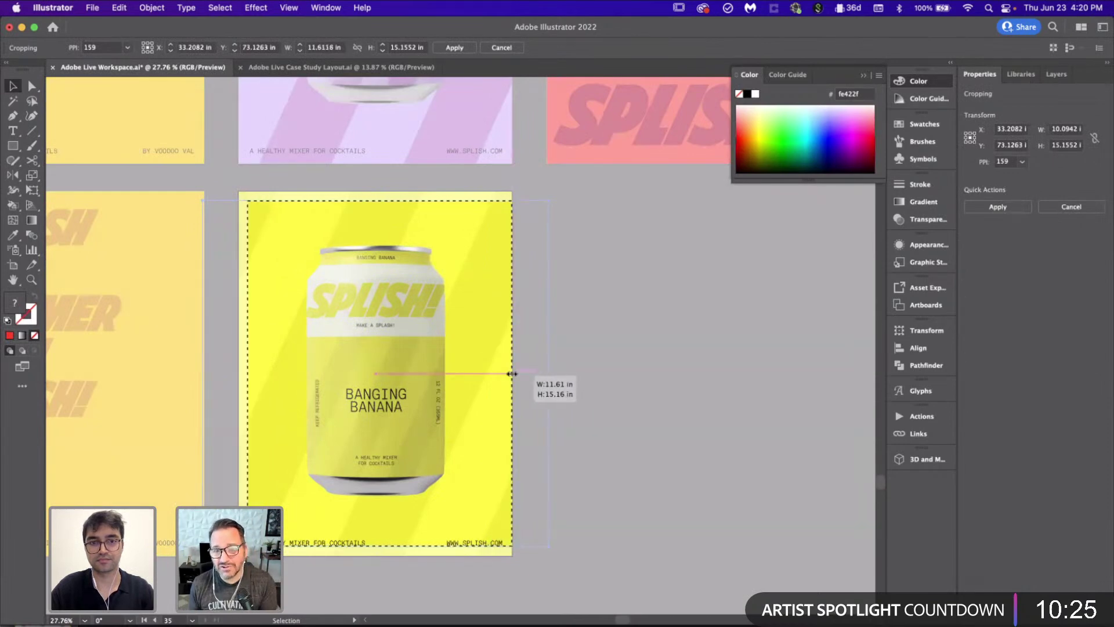
left_click_drag(248, 375, 242, 375)
key("Return")
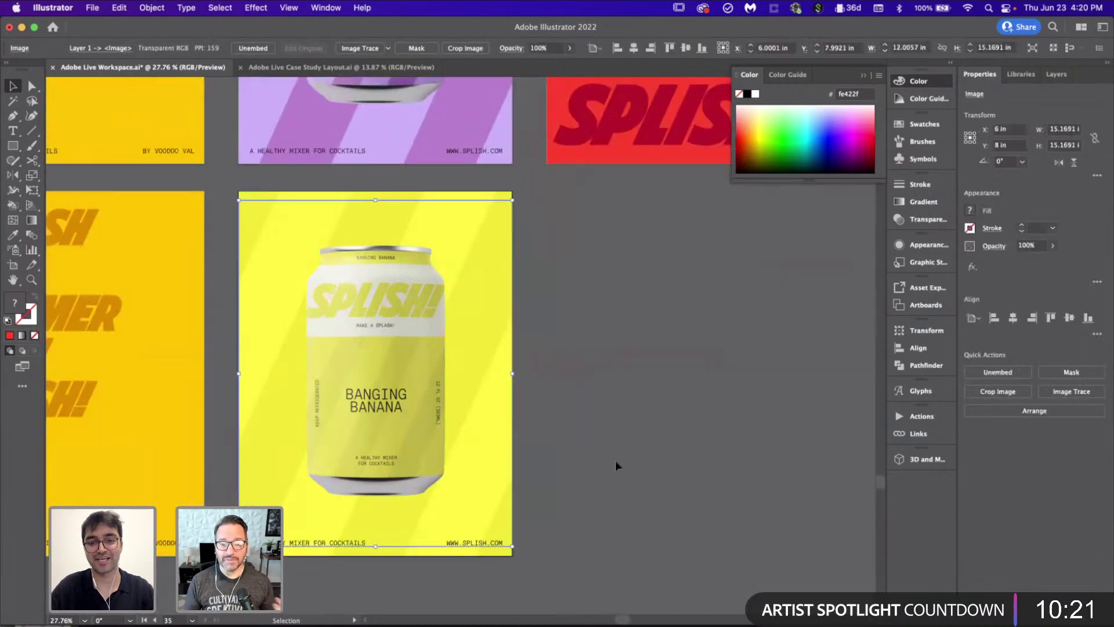
left_click(616, 461)
Step: Crop the Mighty Mango image out to the poster's left and right edges
scroll(616, 461, "down", 2)
scroll(331, 411, "left", 5)
left_click(330, 410)
scroll(331, 410, "up", 2)
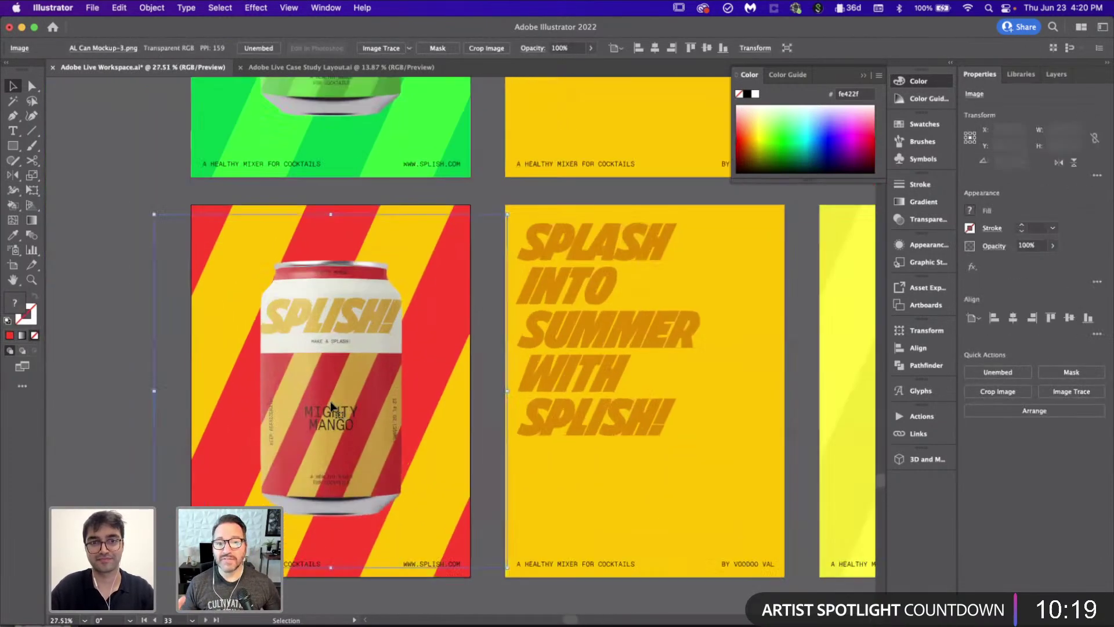
left_click(993, 393)
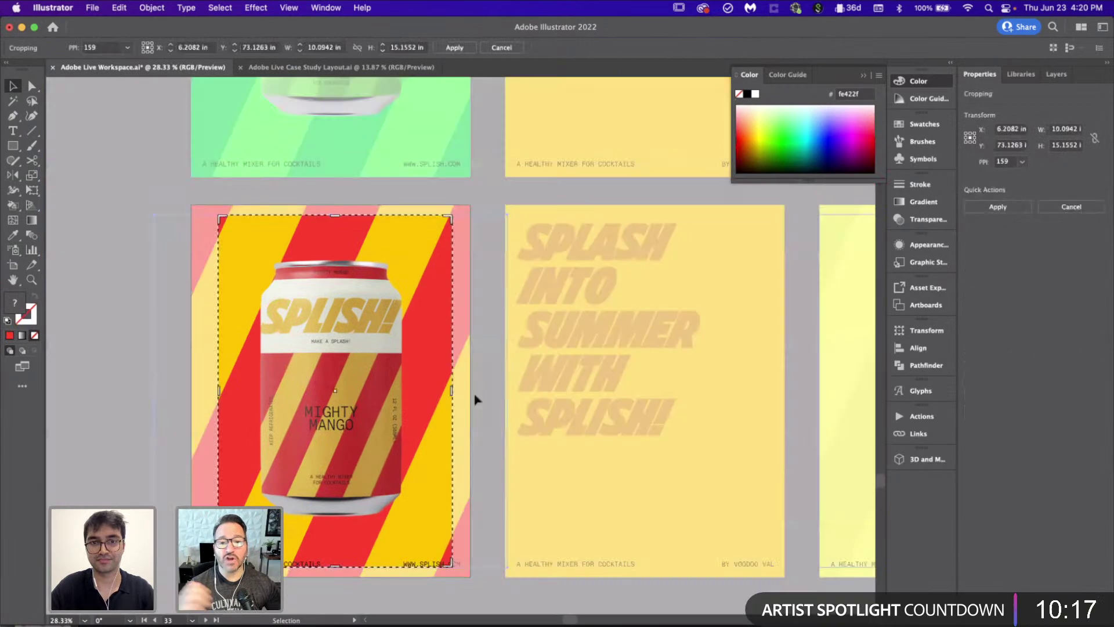
left_click_drag(452, 389, 470, 388)
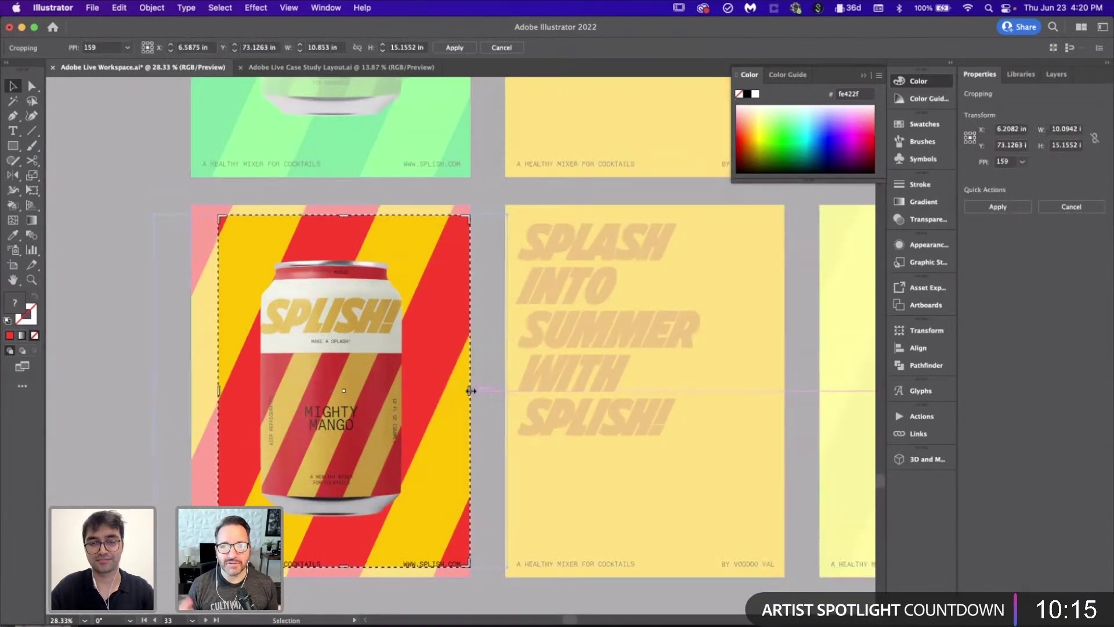
left_click_drag(222, 394, 192, 389)
key("Return")
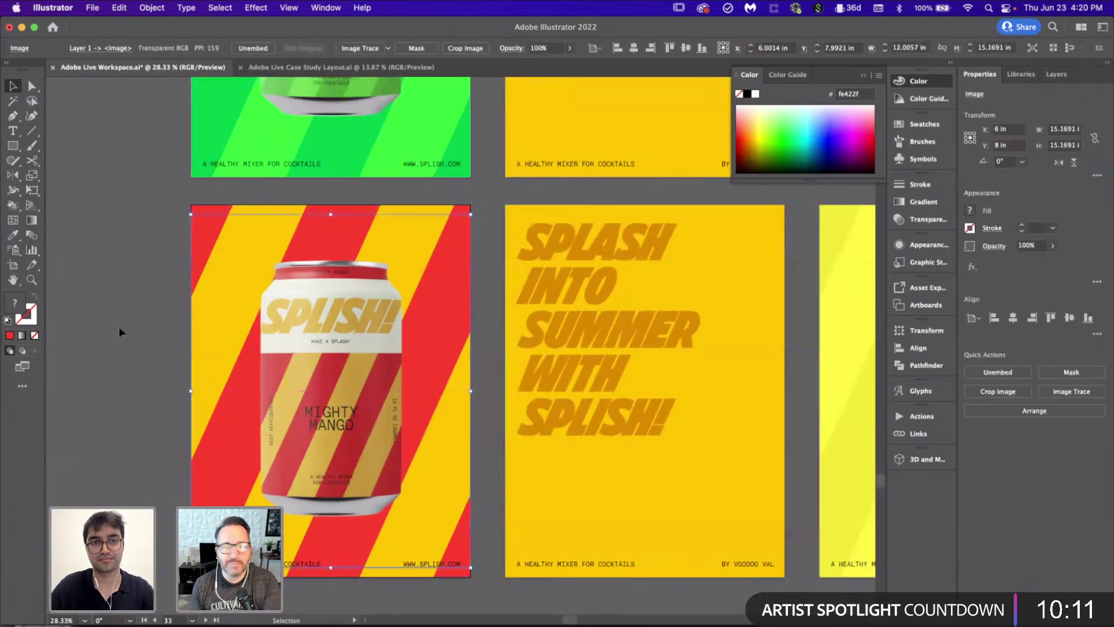
left_click(119, 326)
Step: Check the Mighty Mango poster's artwork, then switch to the Photoshop billboard file
scroll(118, 326, "down", 5)
scroll(138, 290, "up", 2)
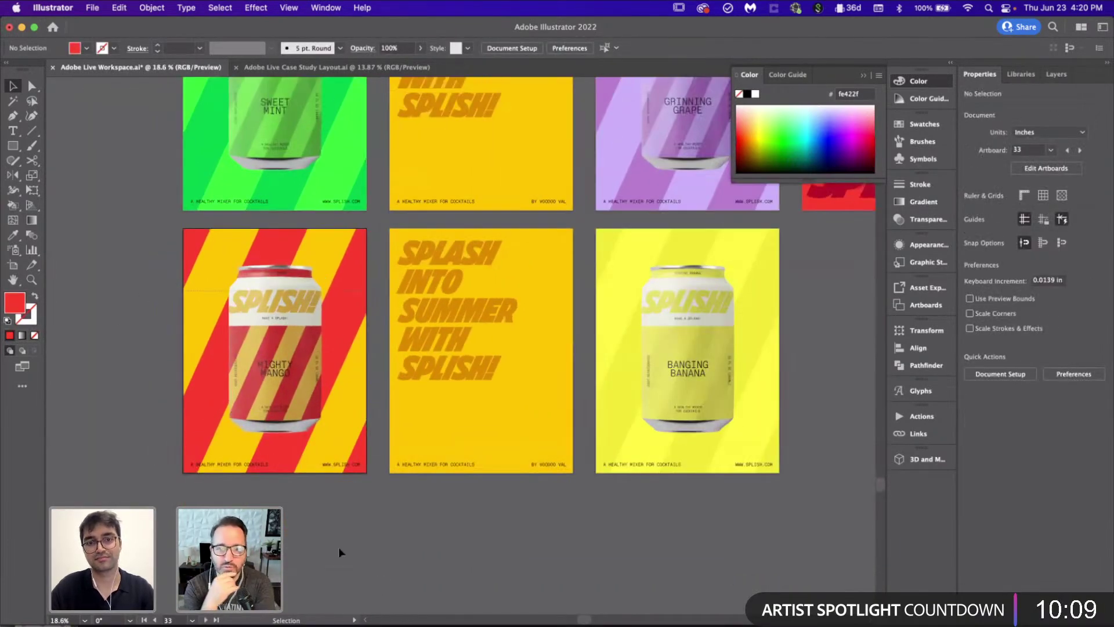
key("super+alt+a")
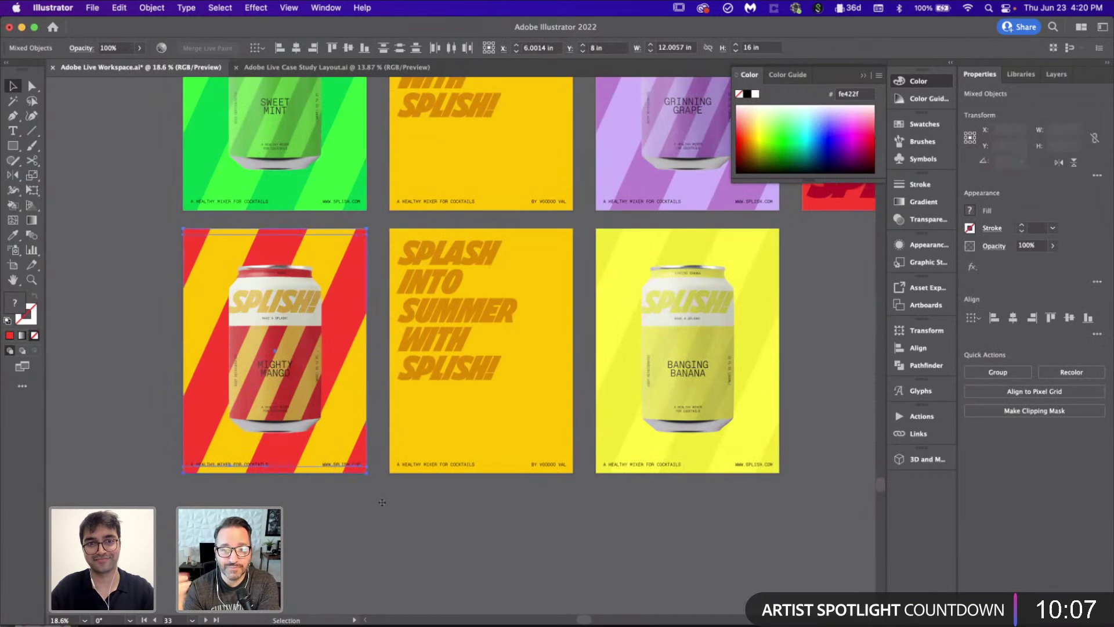
left_click(389, 520)
scroll(388, 520, "down", 2)
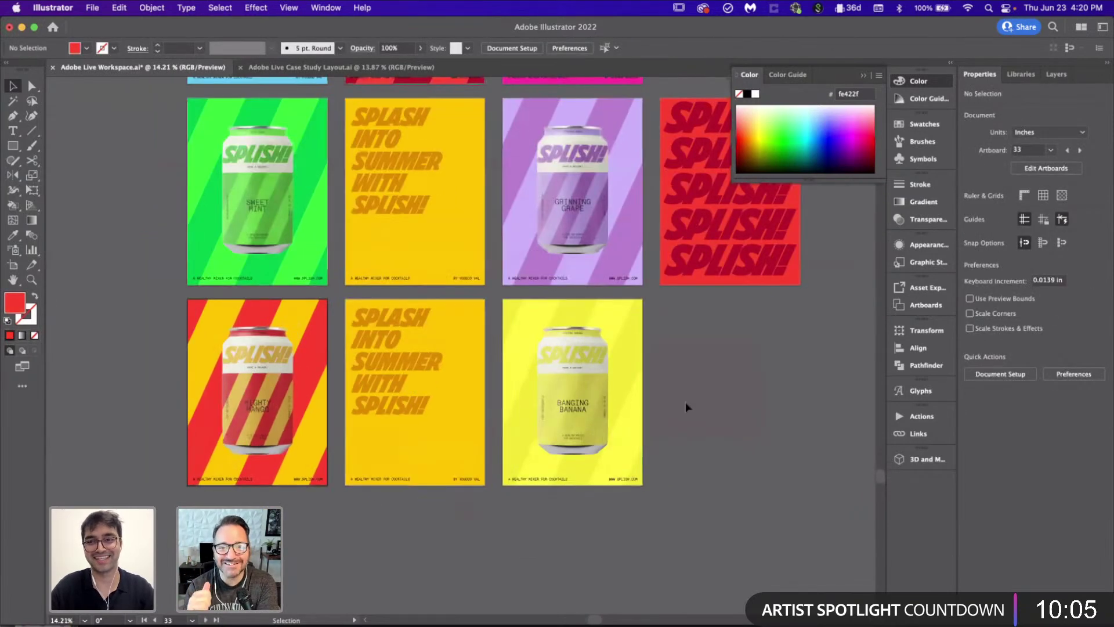
scroll(685, 402, "right", 3)
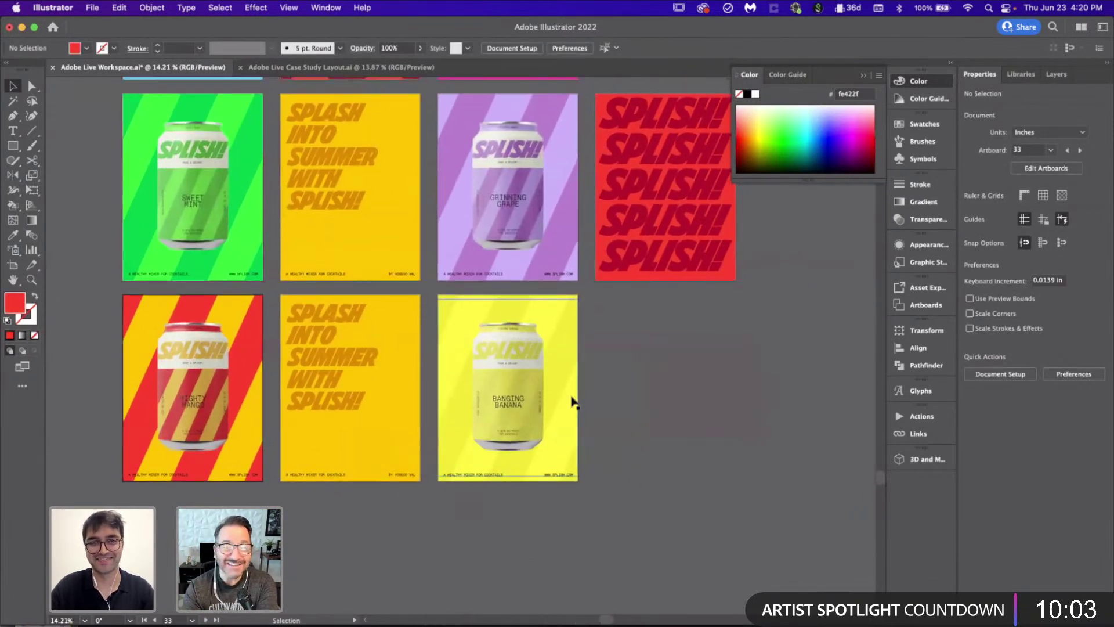
scroll(572, 398, "up", 3)
left_click(479, 624)
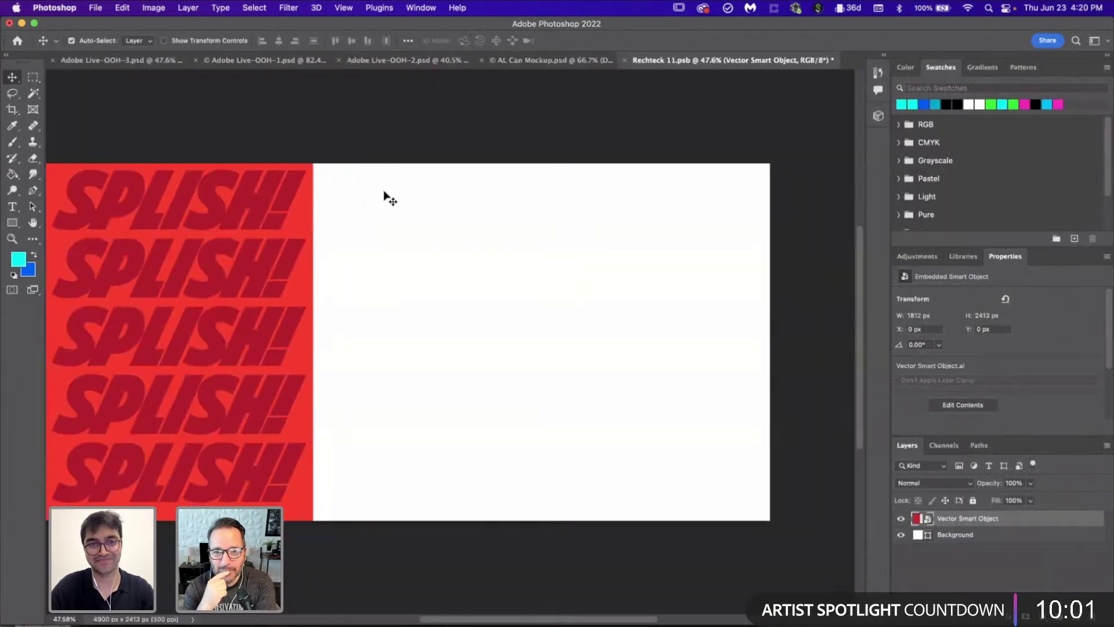
Step: Paste the Mighty Mango poster as pixels and scale it into the billboard's top panel
key("super+v")
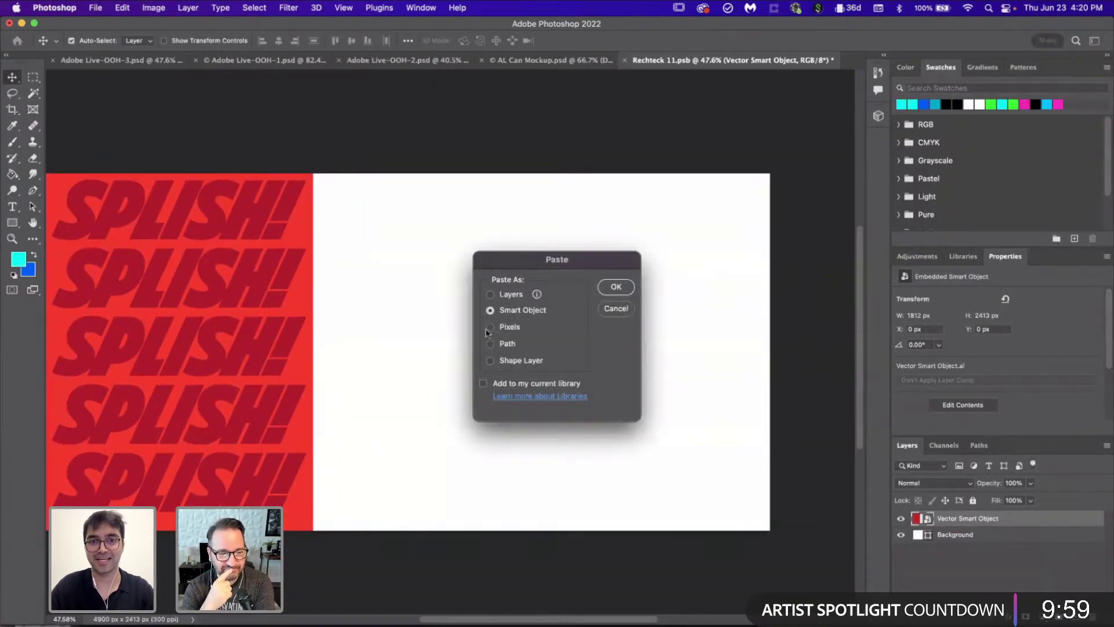
key("Return")
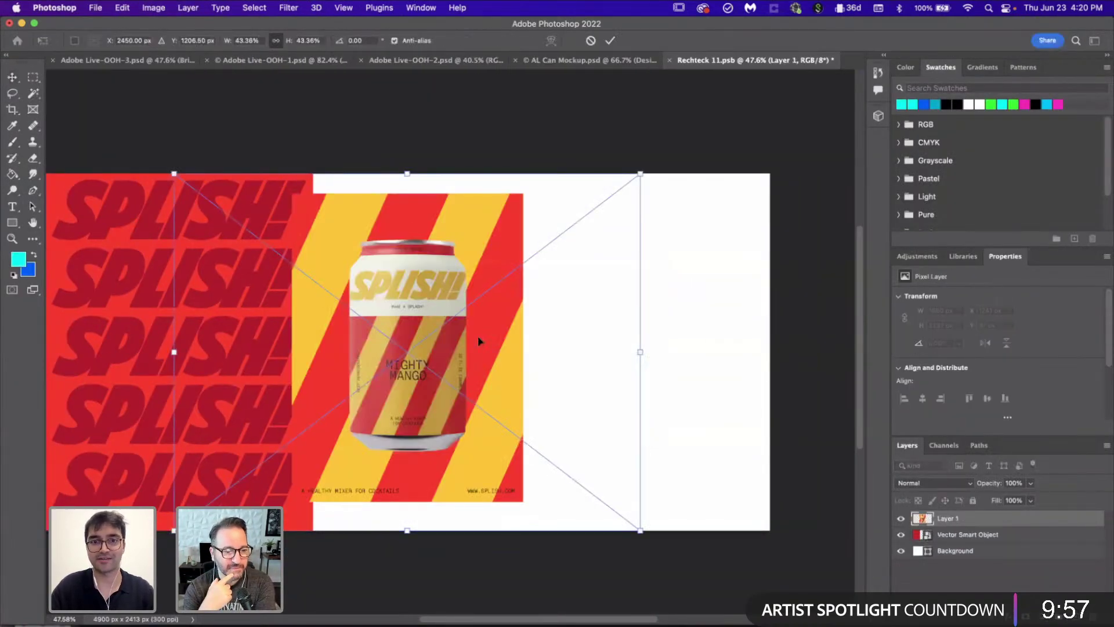
key("Return")
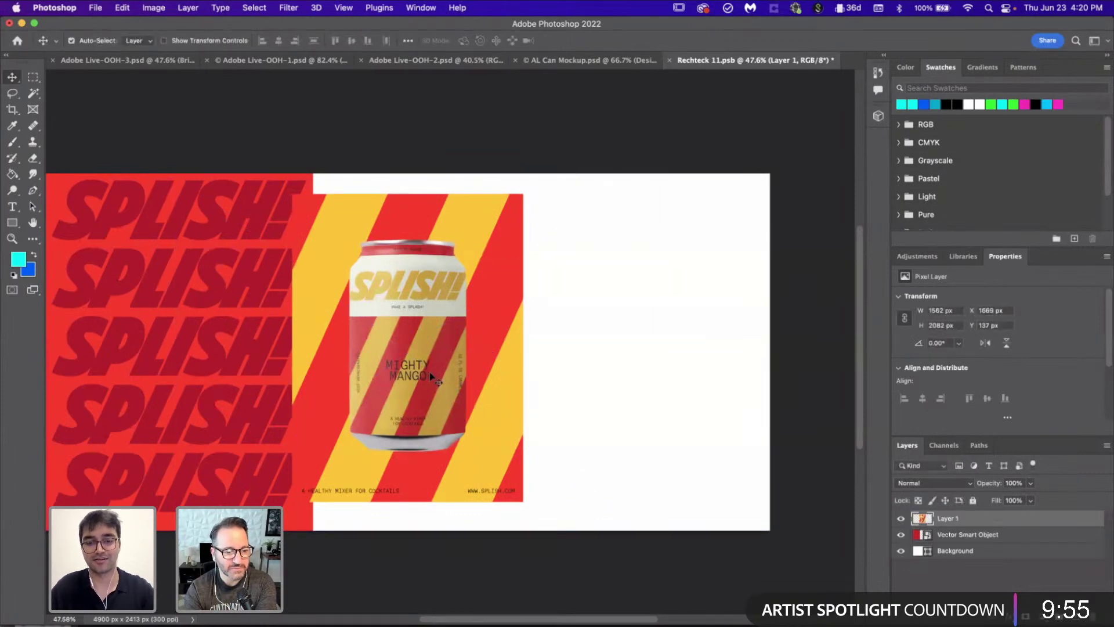
key("ctrl+t")
left_click_drag(411, 364, 433, 343)
left_click_drag(544, 481, 456, 366)
key("Return")
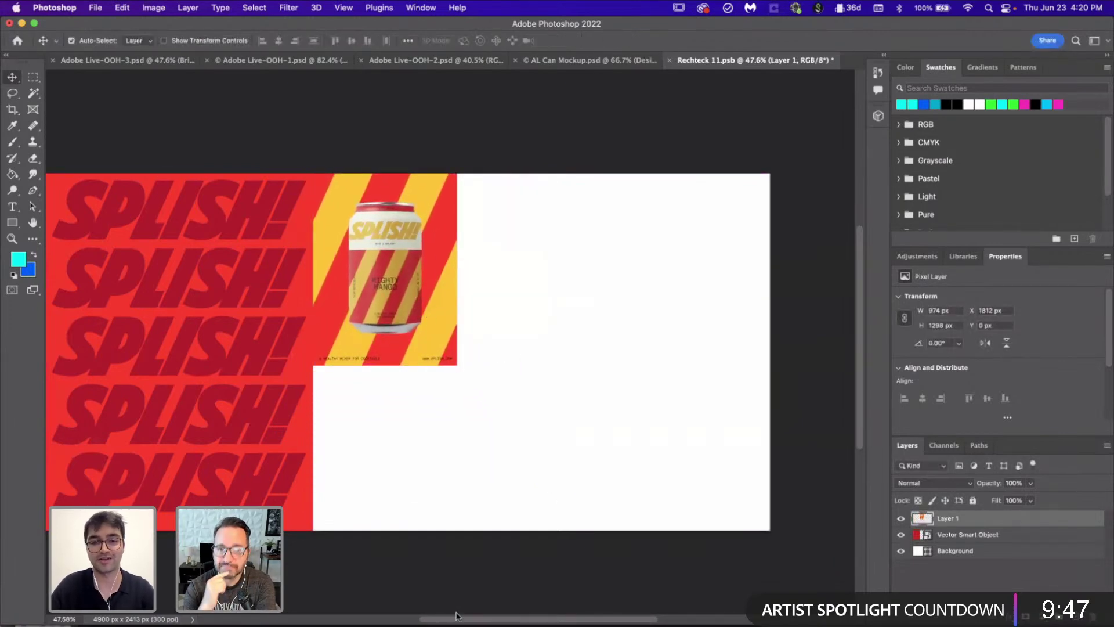
Step: Paste the Banging Banana poster as pixels, shrink it to about 59%, and move it right about 347 px
key("super+Tab")
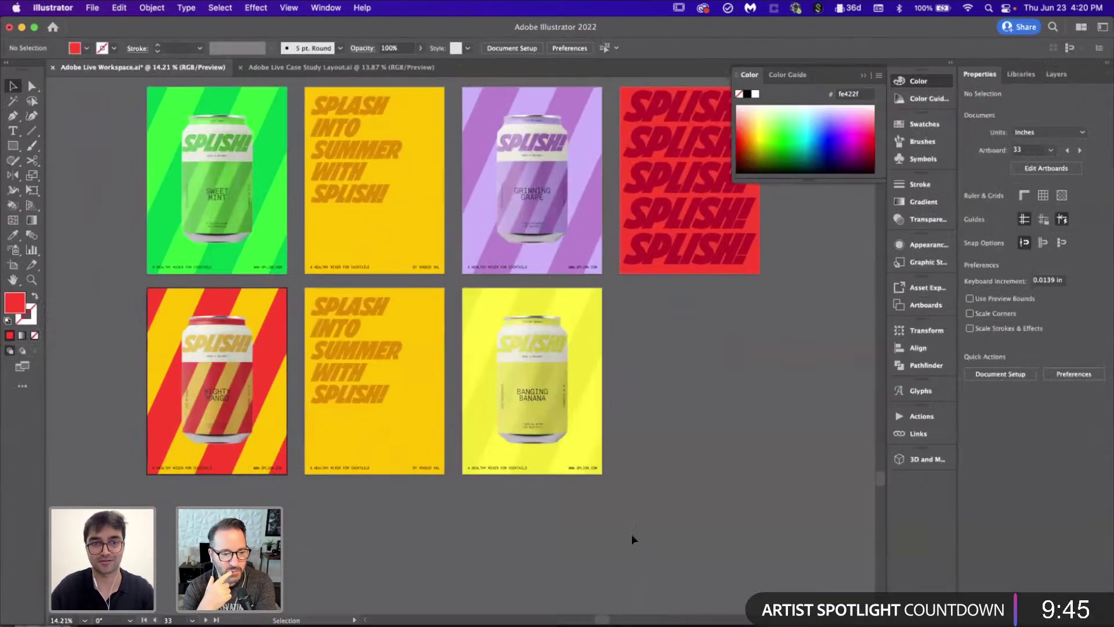
left_click(481, 345)
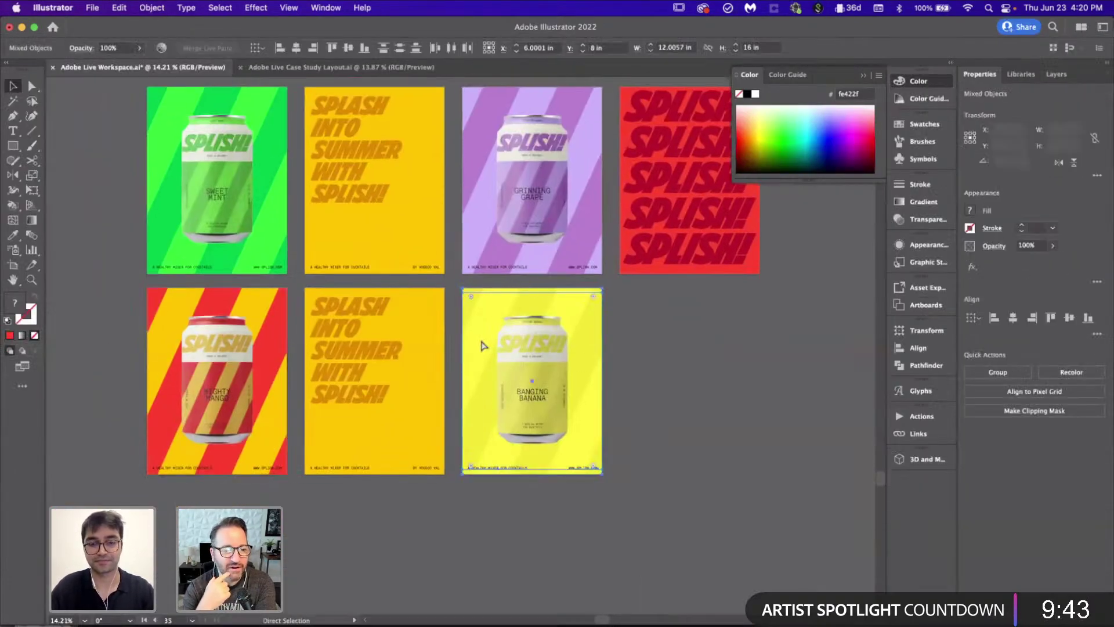
left_click(677, 409)
key("super+Tab")
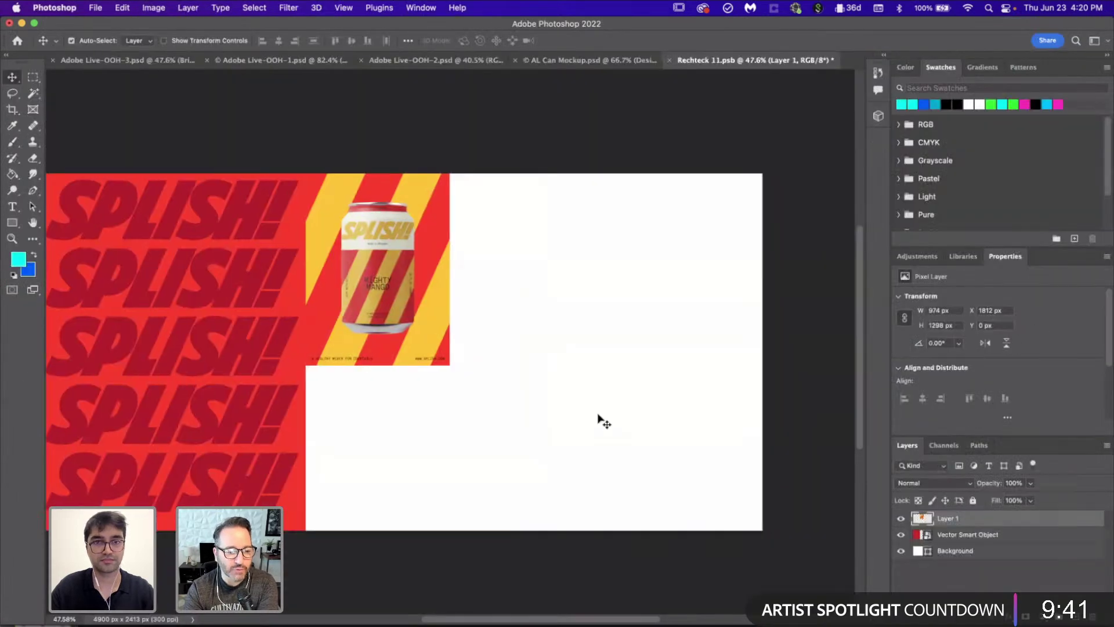
key("super+v")
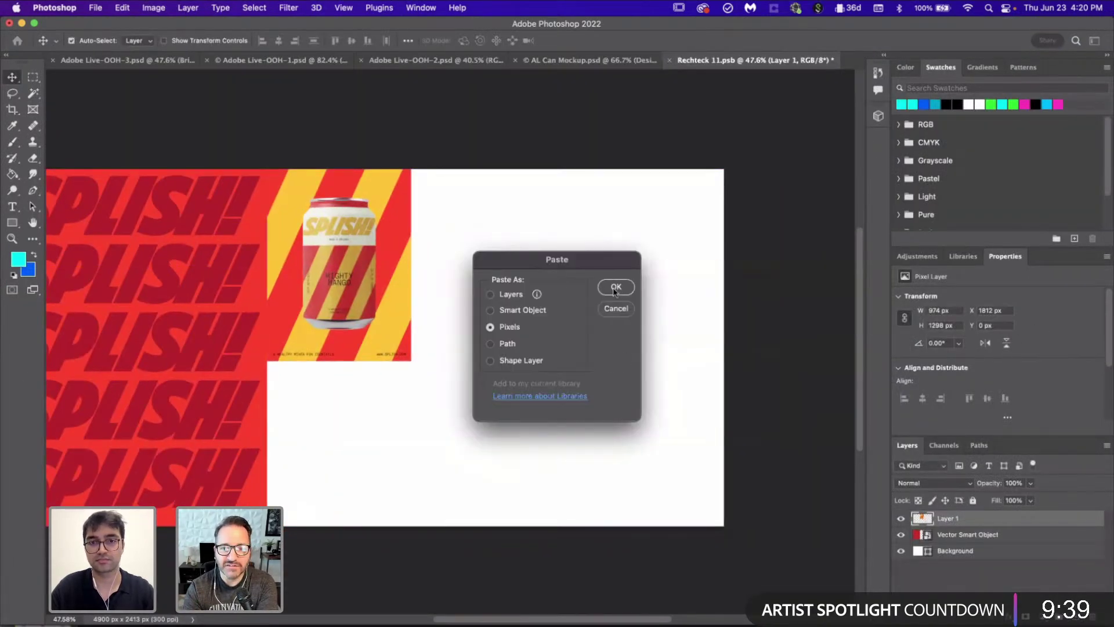
left_click(614, 288)
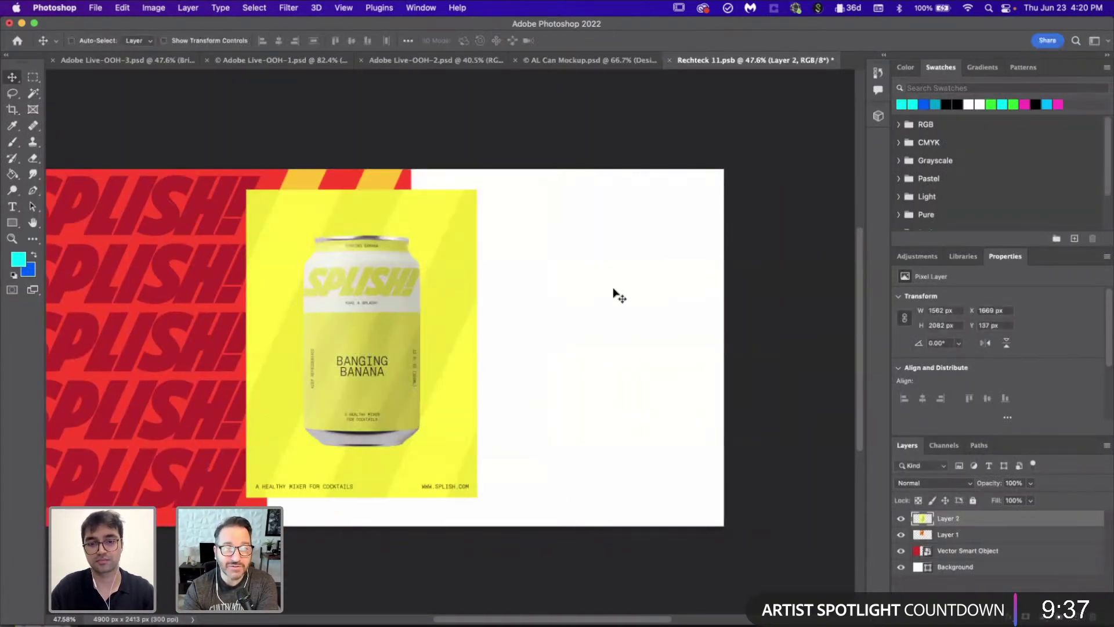
left_click_drag(279, 254, 306, 282)
left_click_drag(499, 217, 402, 376)
key("Return")
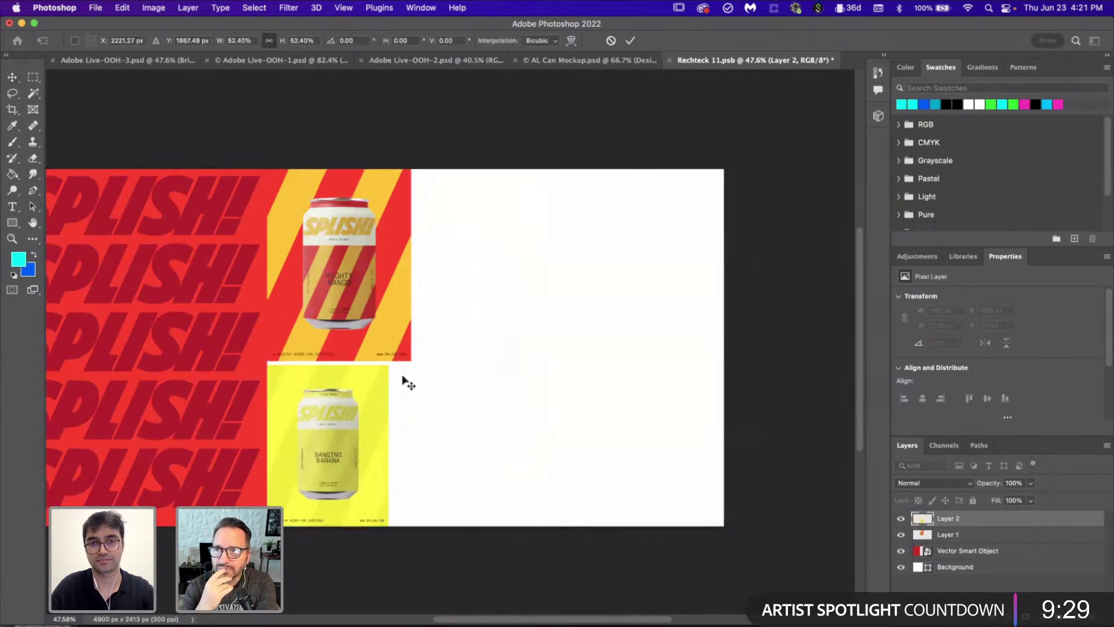
left_click_drag(325, 429, 526, 430)
Step: Duplicate the Mango poster directly below the original with no gap between them
left_click(342, 300)
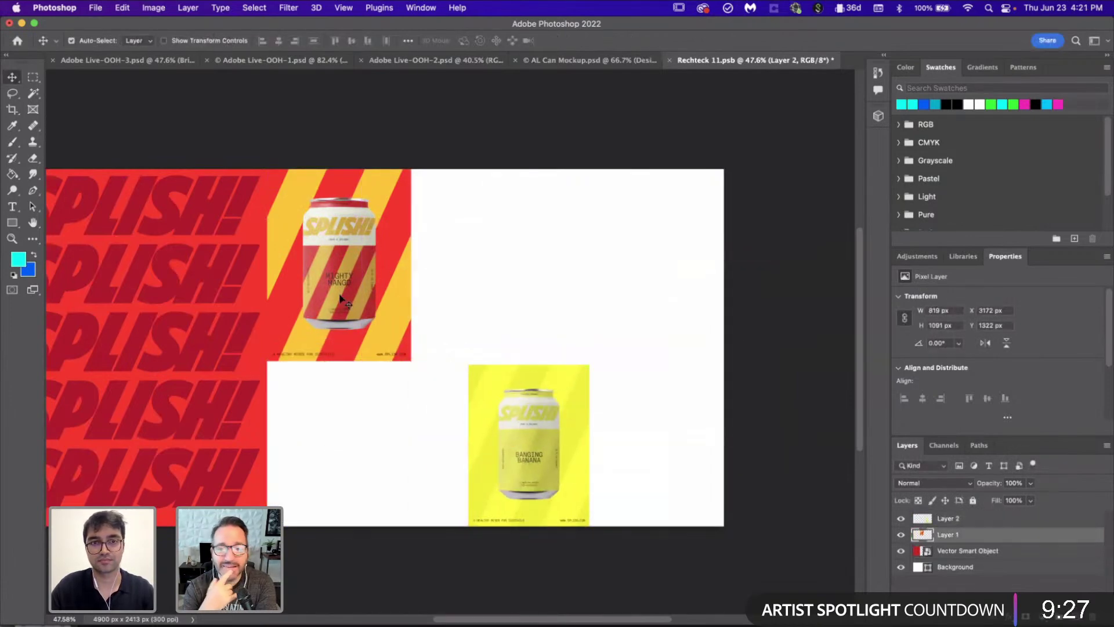
left_click_drag(341, 299, 369, 492)
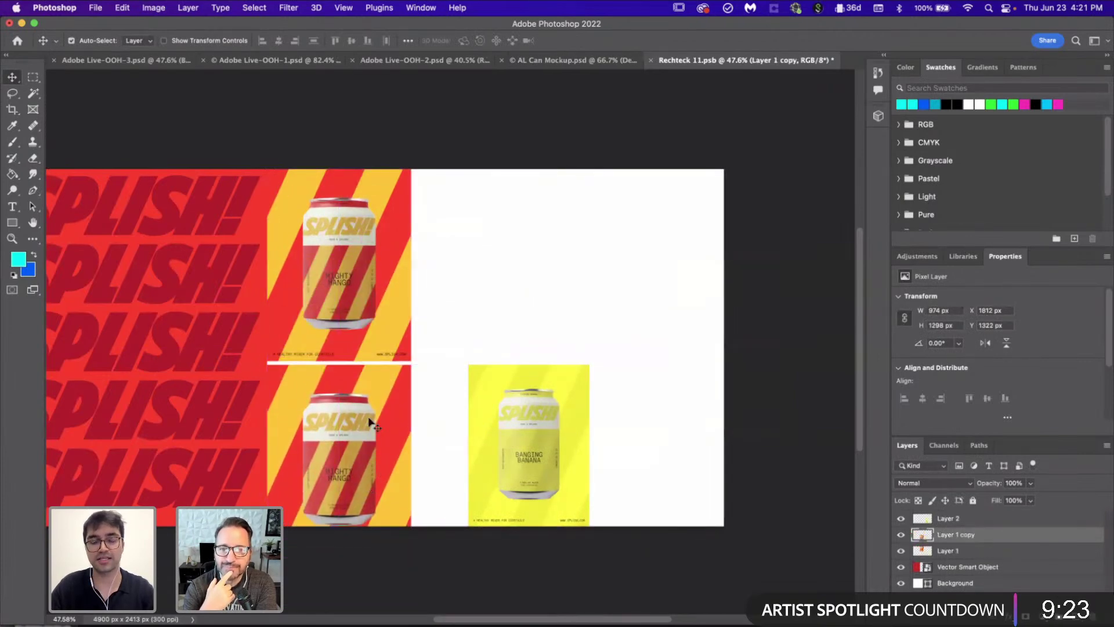
scroll(369, 422, "up", 5)
scroll(370, 423, "up", 6)
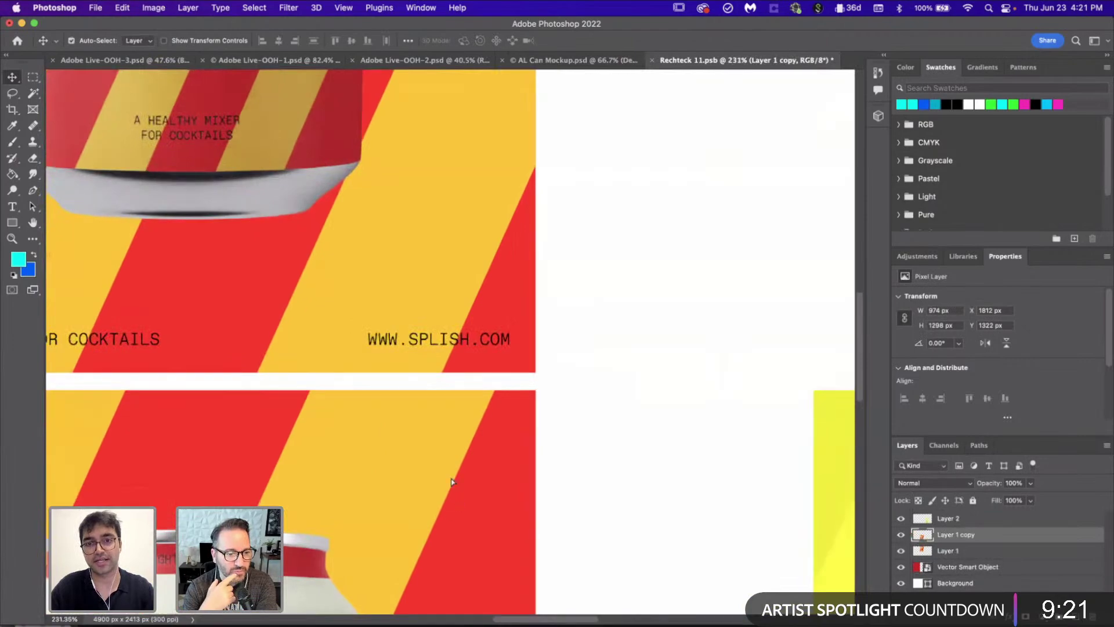
left_click_drag(451, 475, 451, 478)
scroll(451, 479, "down", 6)
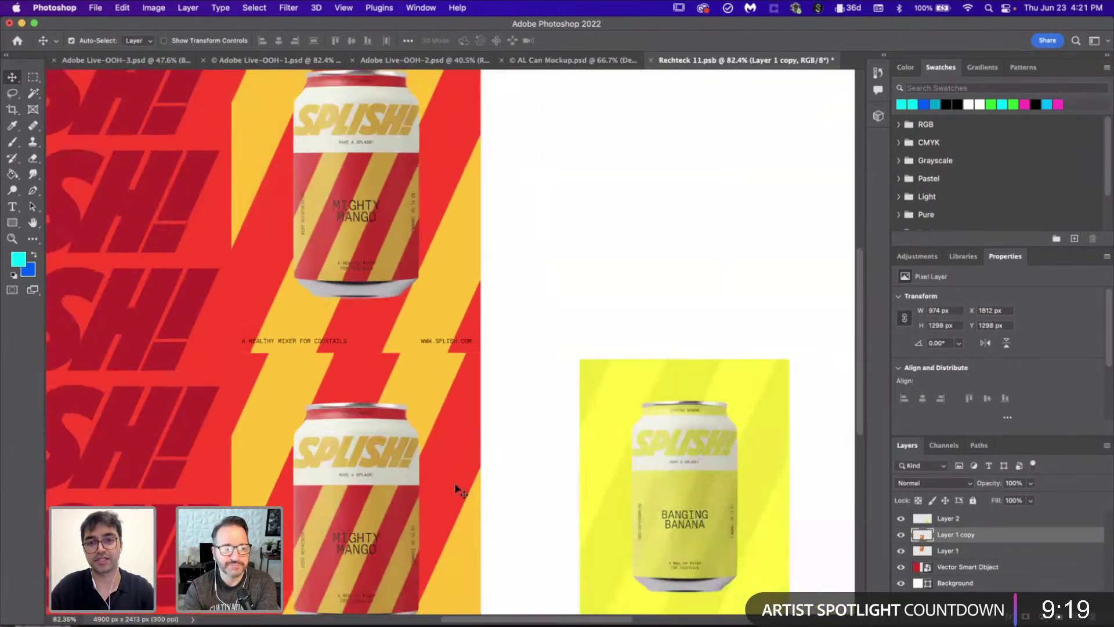
key("super+Tab")
Step: Survey all SPLISH artboards, briefly selecting the rotated green poster, then bring Photoshop forward
scroll(505, 289, "up", 6)
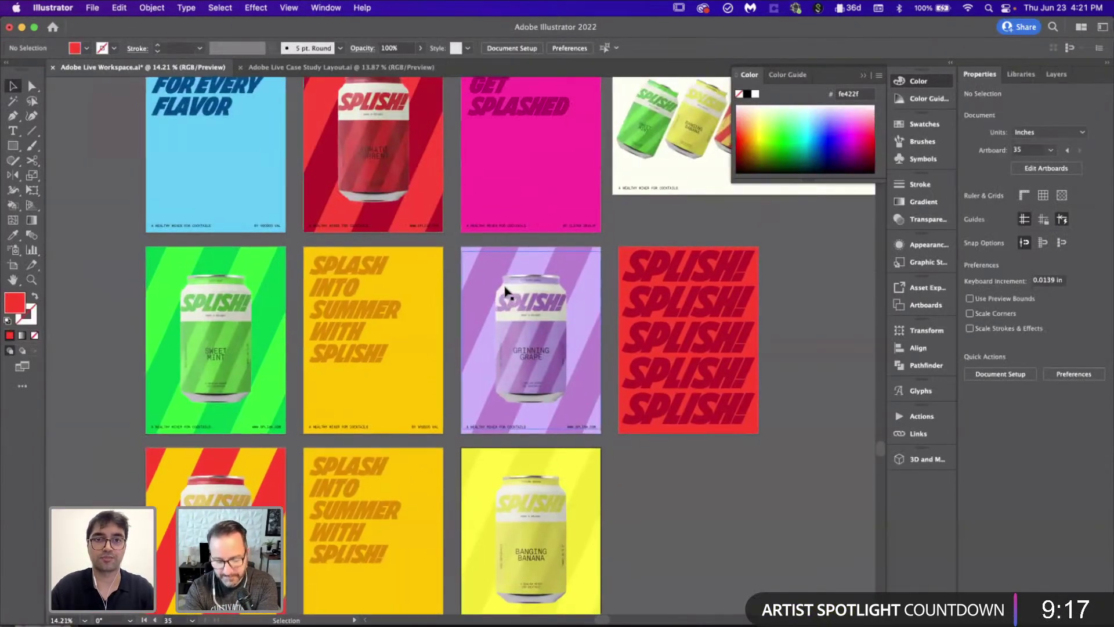
scroll(503, 287, "up", 6)
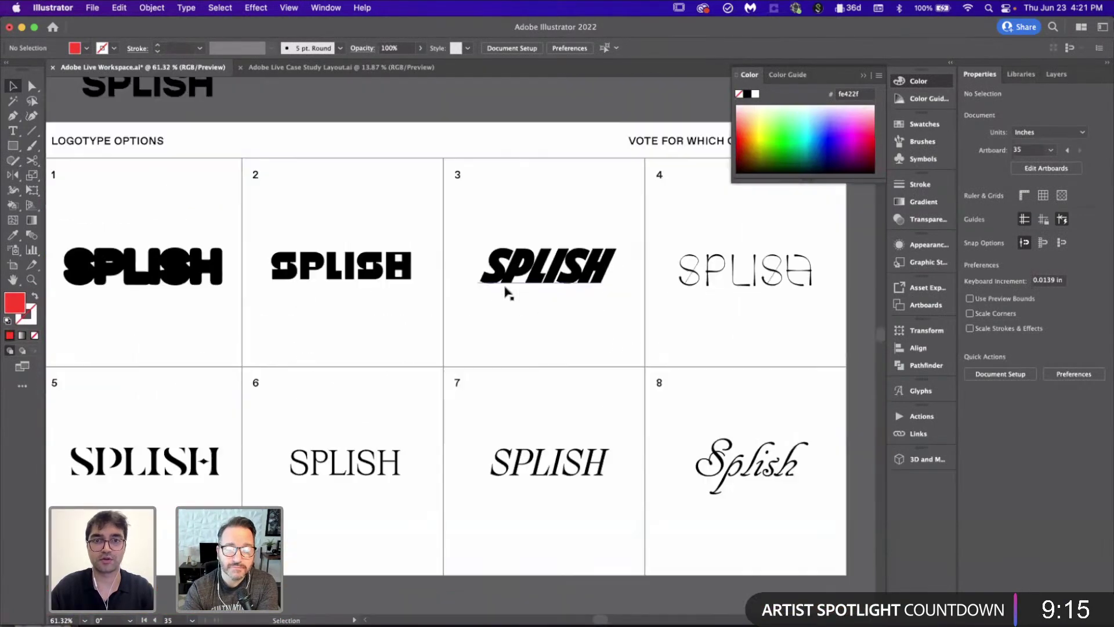
scroll(506, 292, "left", 2)
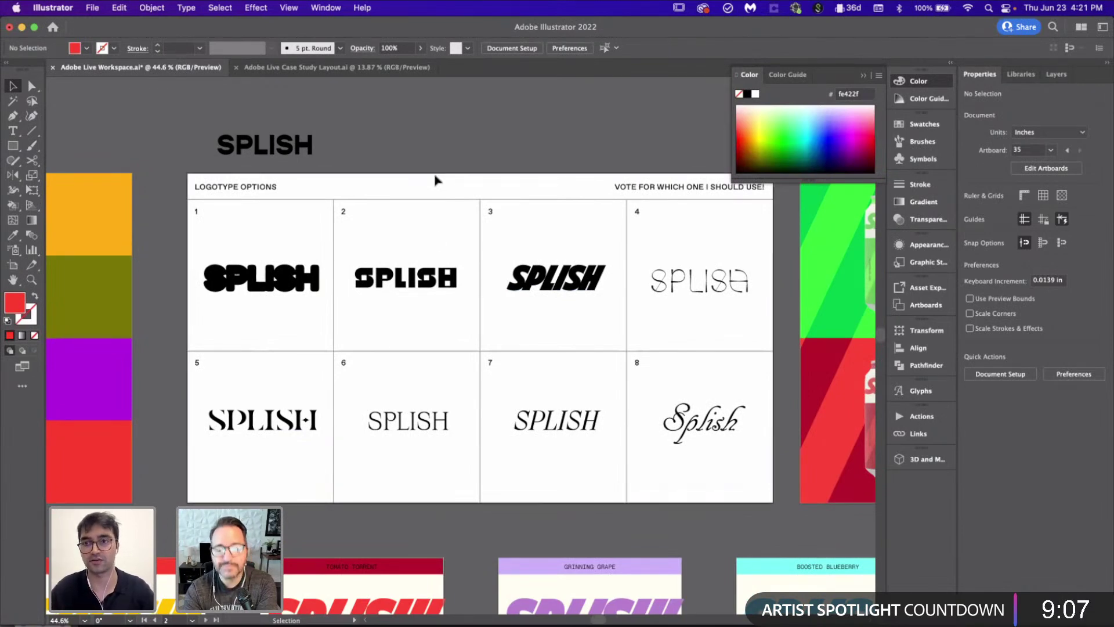
scroll(434, 188, "down", 5)
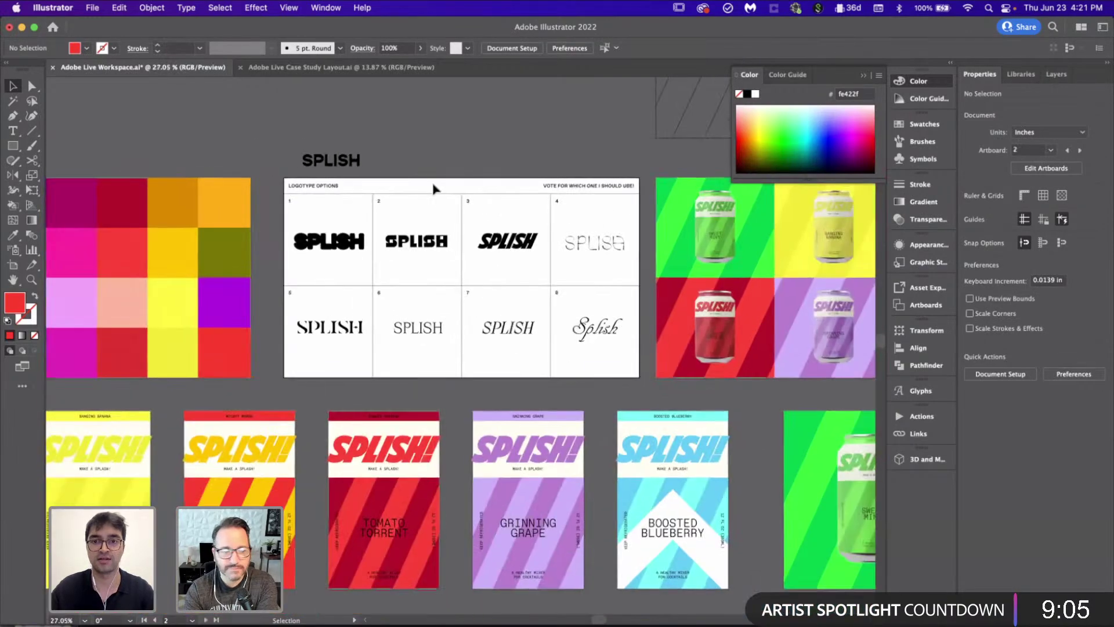
scroll(304, 312, "down", 2)
scroll(304, 312, "left", 5)
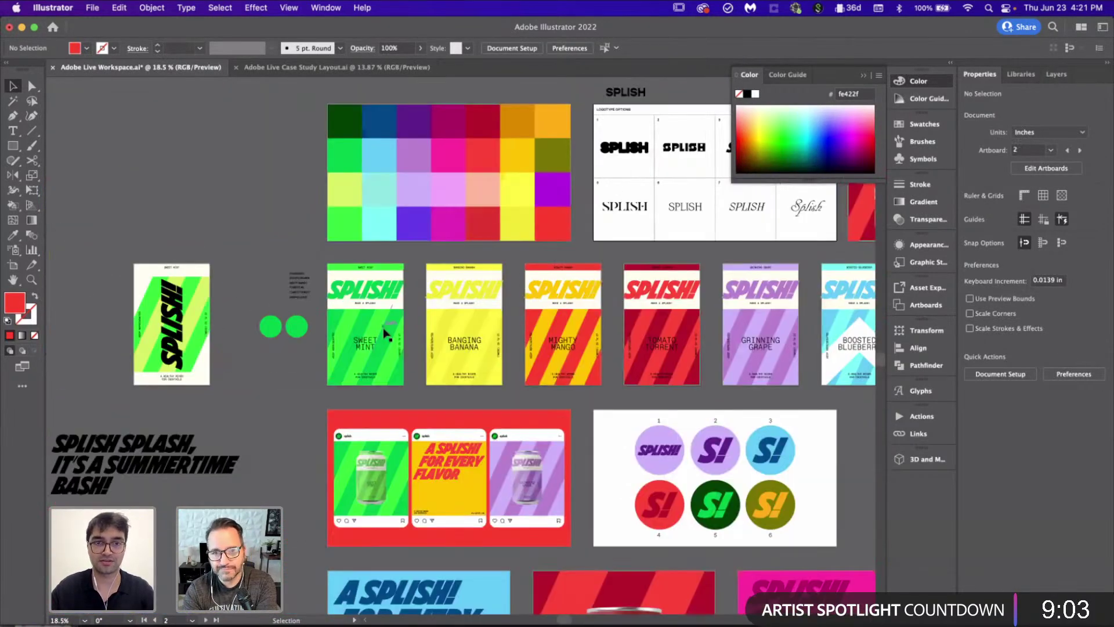
left_click(236, 325)
key("super+shift+a")
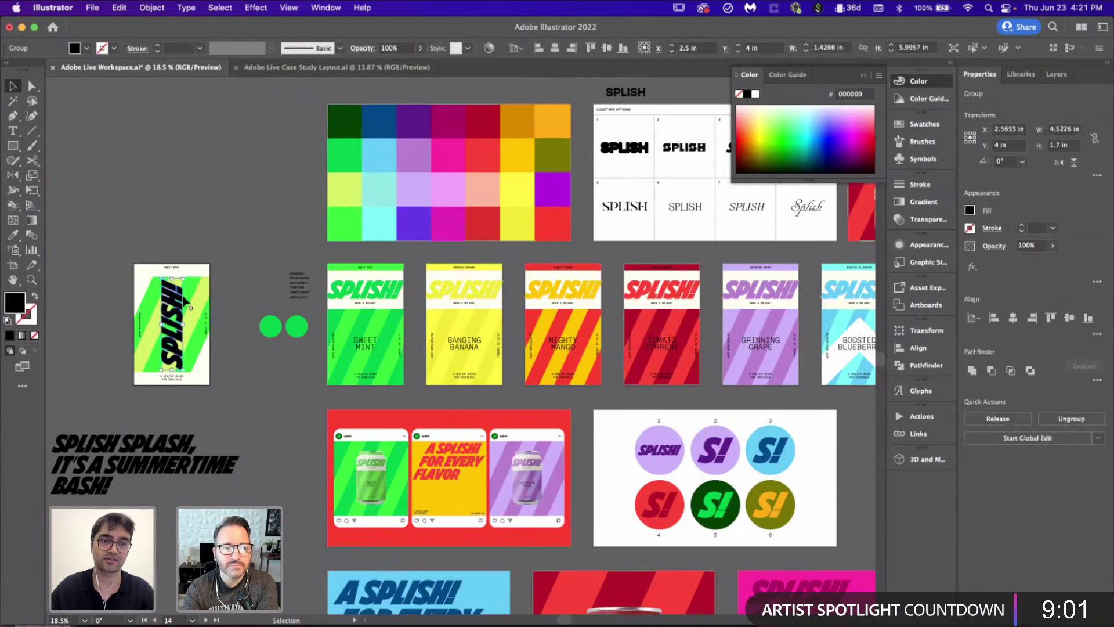
scroll(200, 305, "up", 3)
scroll(326, 214, "down", 5)
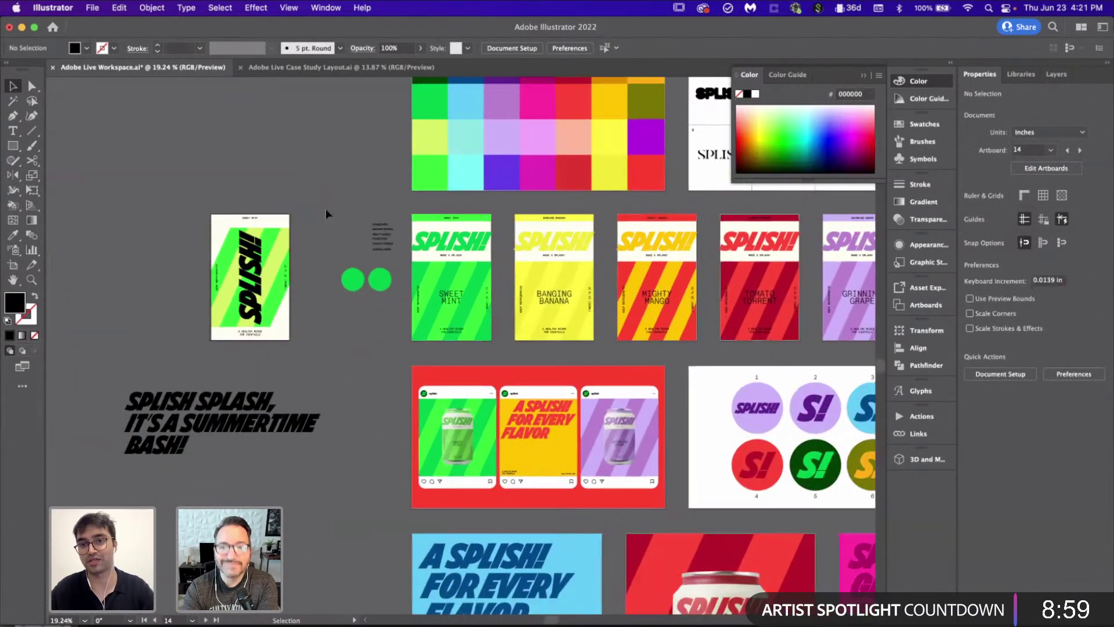
scroll(409, 296, "down", 3)
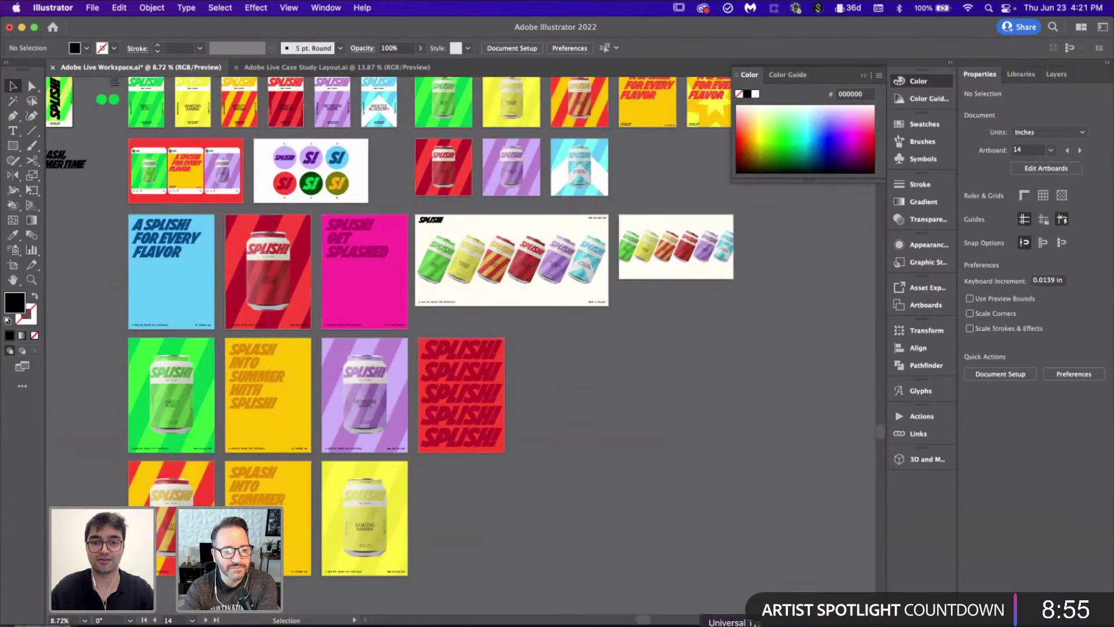
left_click(479, 624)
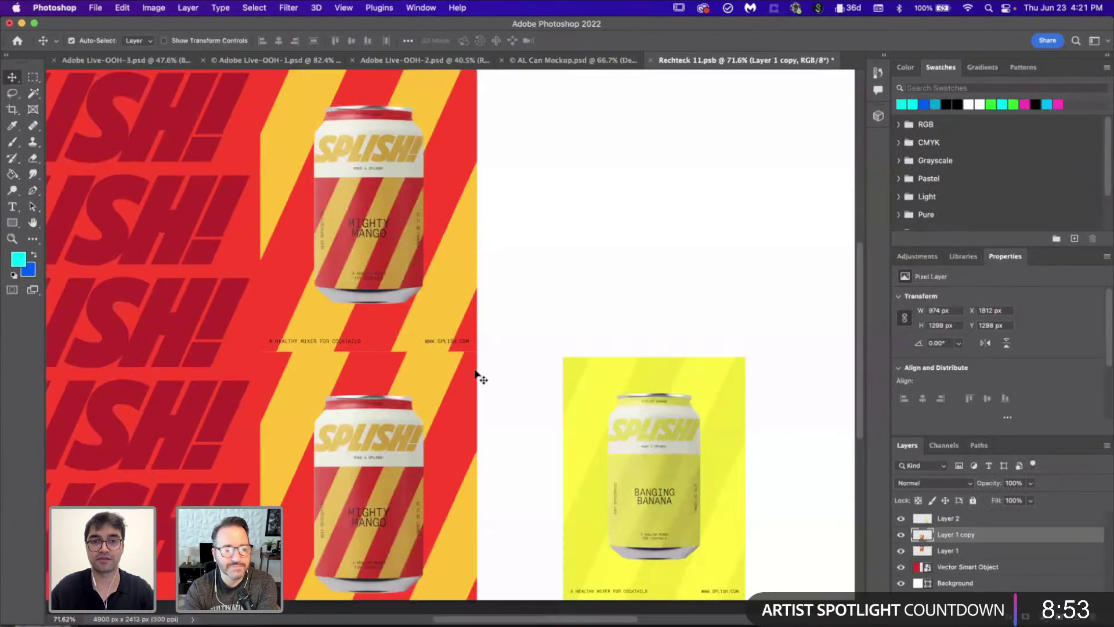
Step: Scale the Mighty Mango posters down and remove the extra copy, keeping one mango poster
scroll(440, 367, "up", 2)
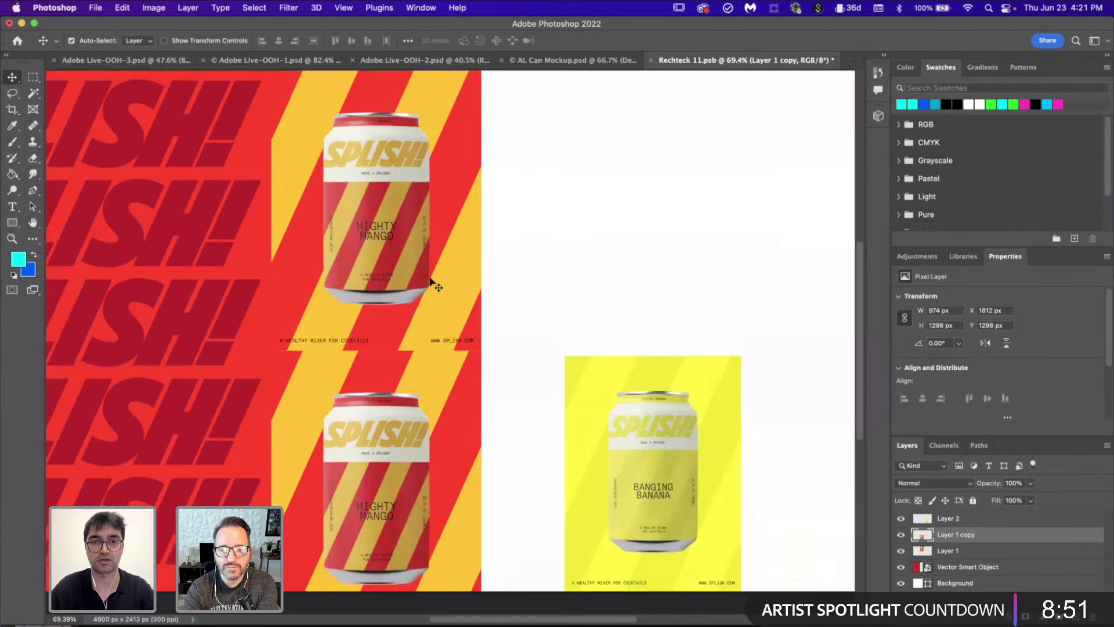
left_click(435, 281, "shift")
key("super+t")
scroll(448, 328, "down", 5)
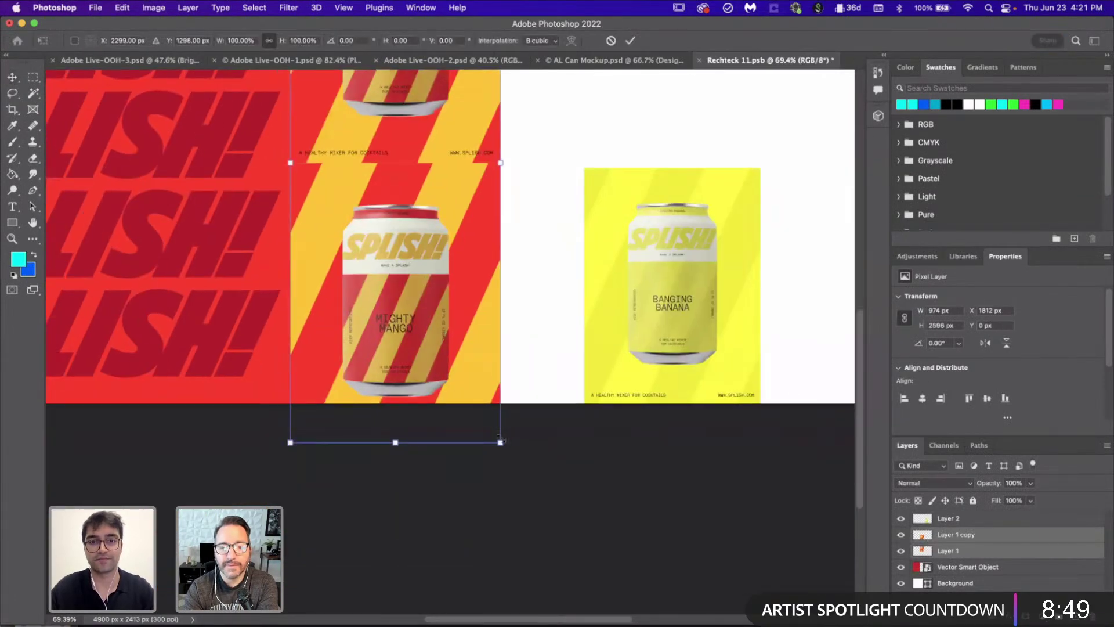
left_click_drag(502, 443, 469, 410)
key("Return")
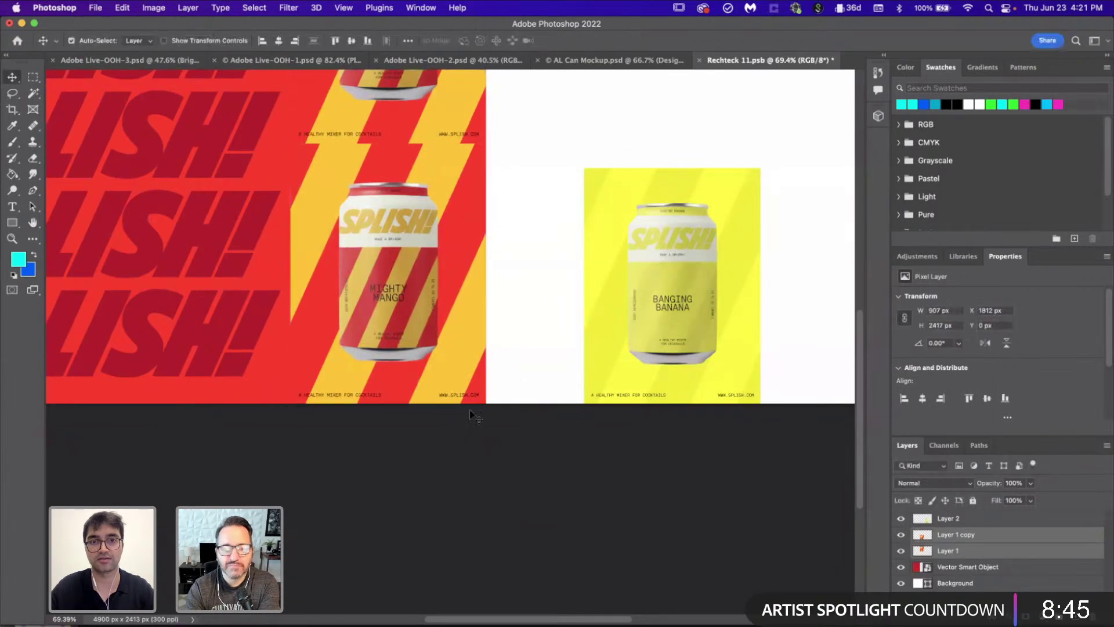
scroll(469, 411, "up", 3)
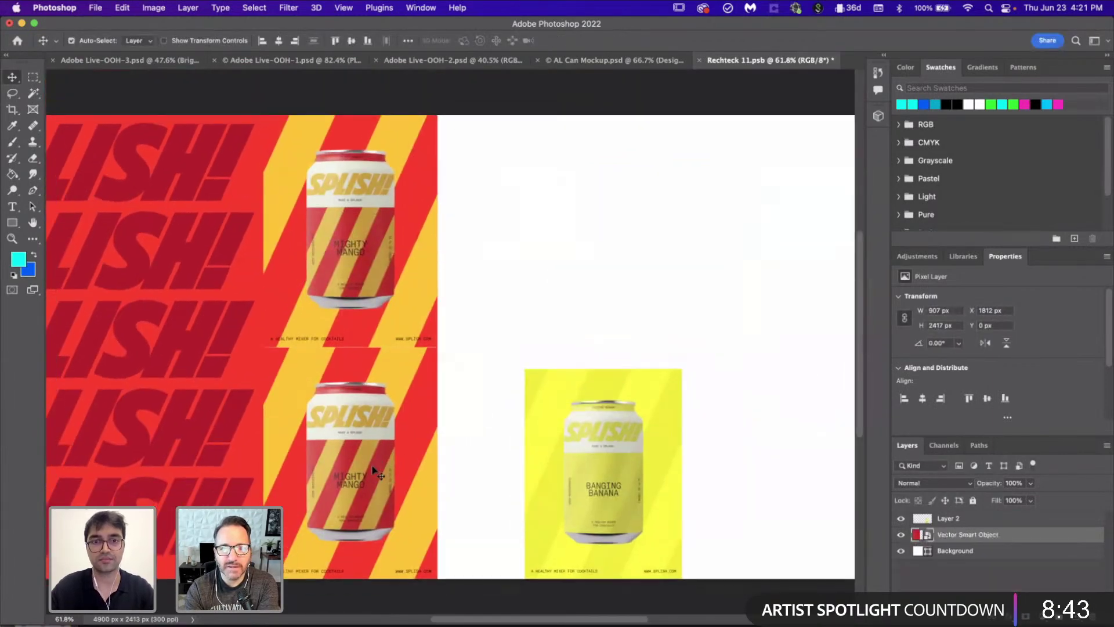
key("Delete")
key("ctrl+z")
key("ctrl+z")
key("ctrl+z")
key("ctrl+z")
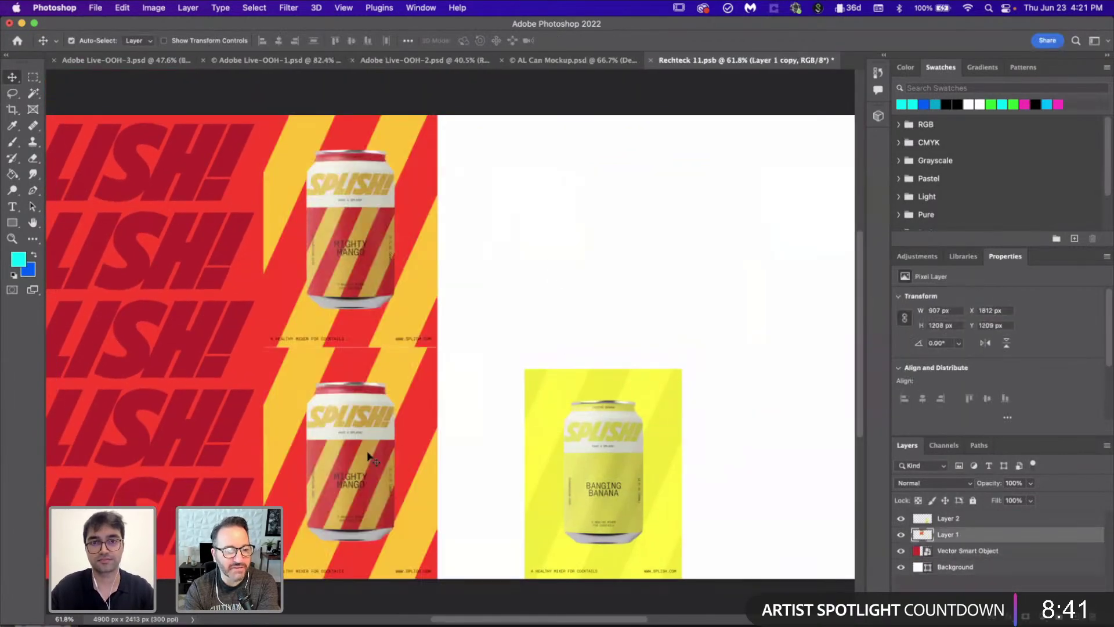
Step: Move the Banging Banana poster below the mango poster and scale it to 907×1207 px
left_click_drag(619, 511, 367, 509)
key("super+t")
left_click_drag(421, 369, 447, 353)
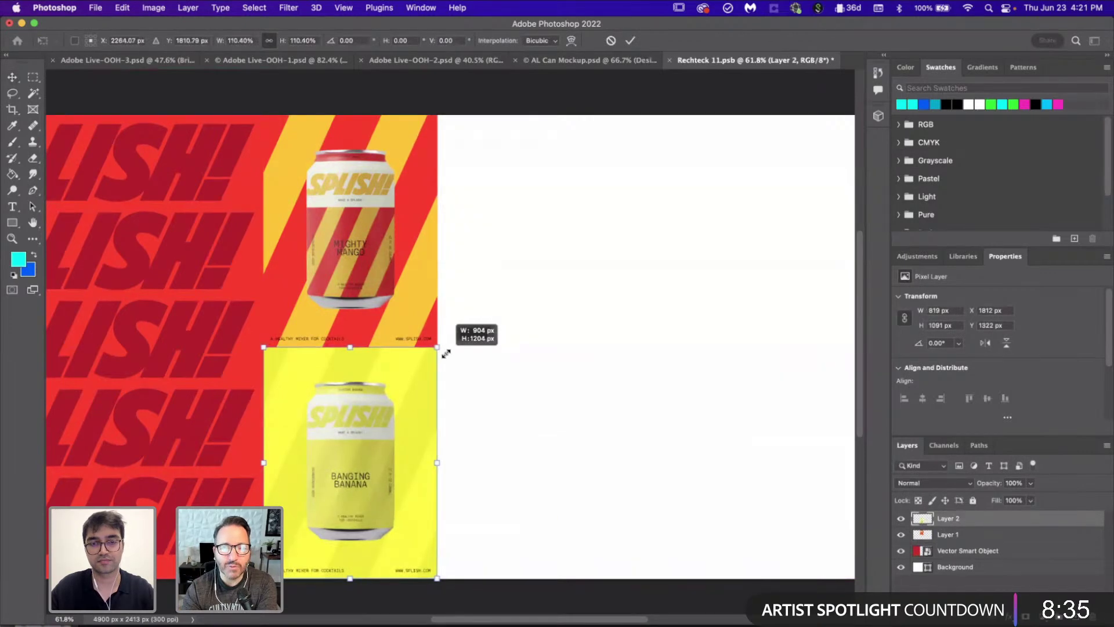
key("Return")
scroll(452, 361, "up", 10)
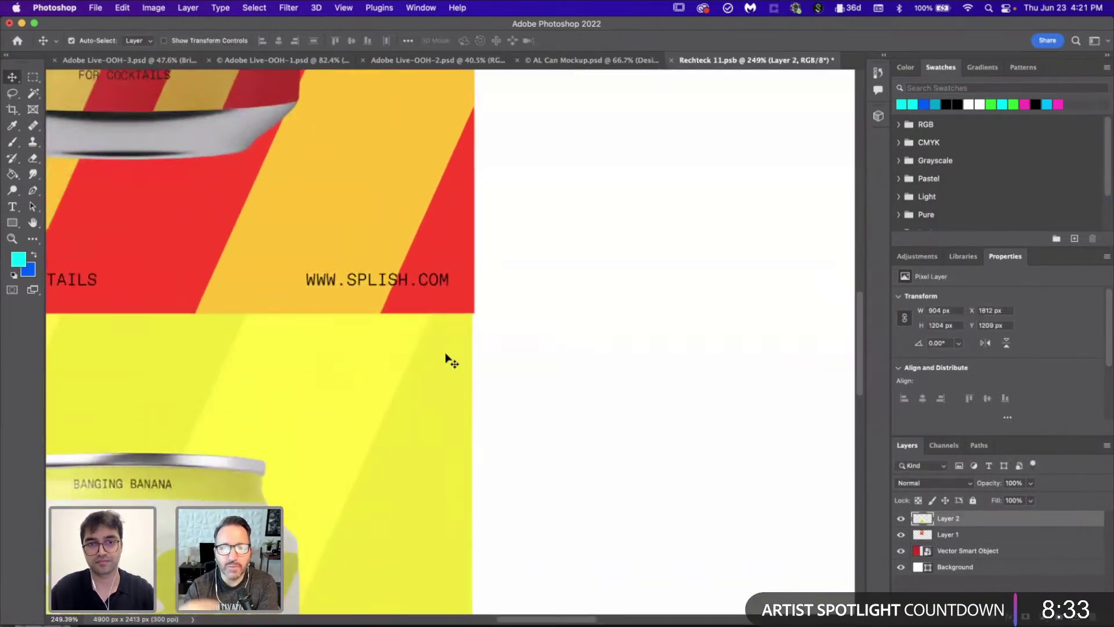
key("super+t")
left_click_drag(488, 362, 493, 357)
key("Return")
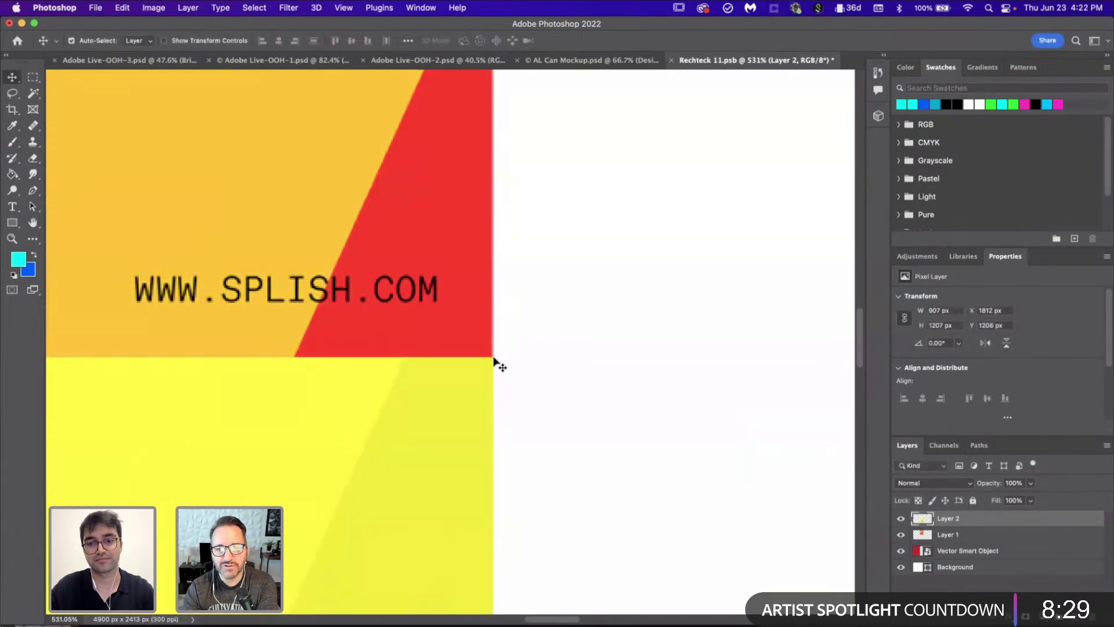
Step: Shift the banana poster 907 px right into the lower row, then return to Illustrator
scroll(494, 361, "down", 10)
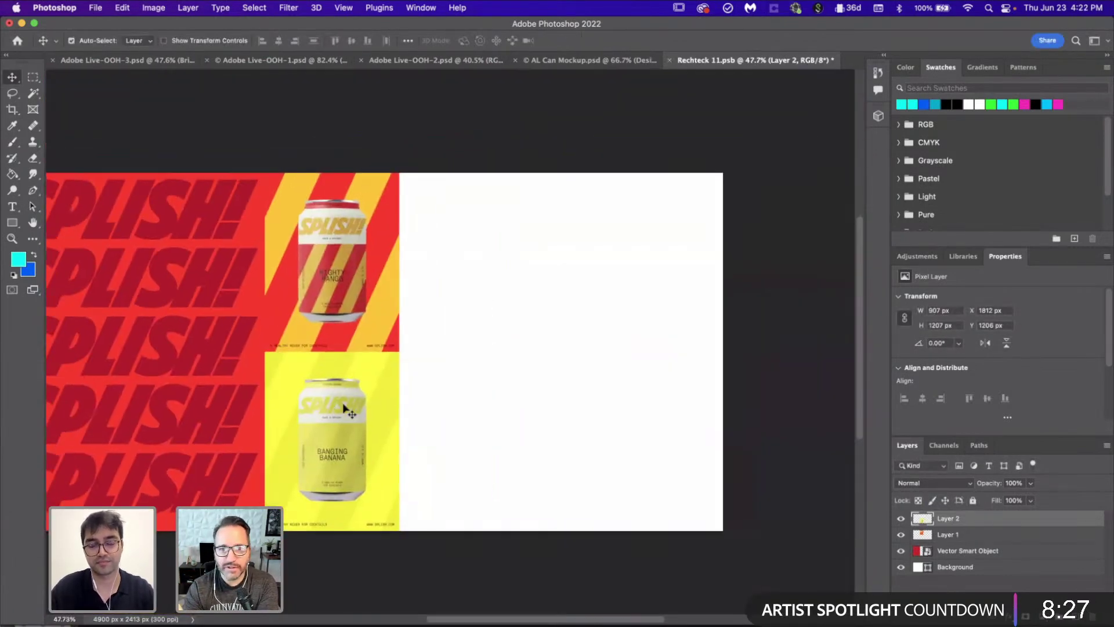
left_click_drag(345, 410, 477, 408)
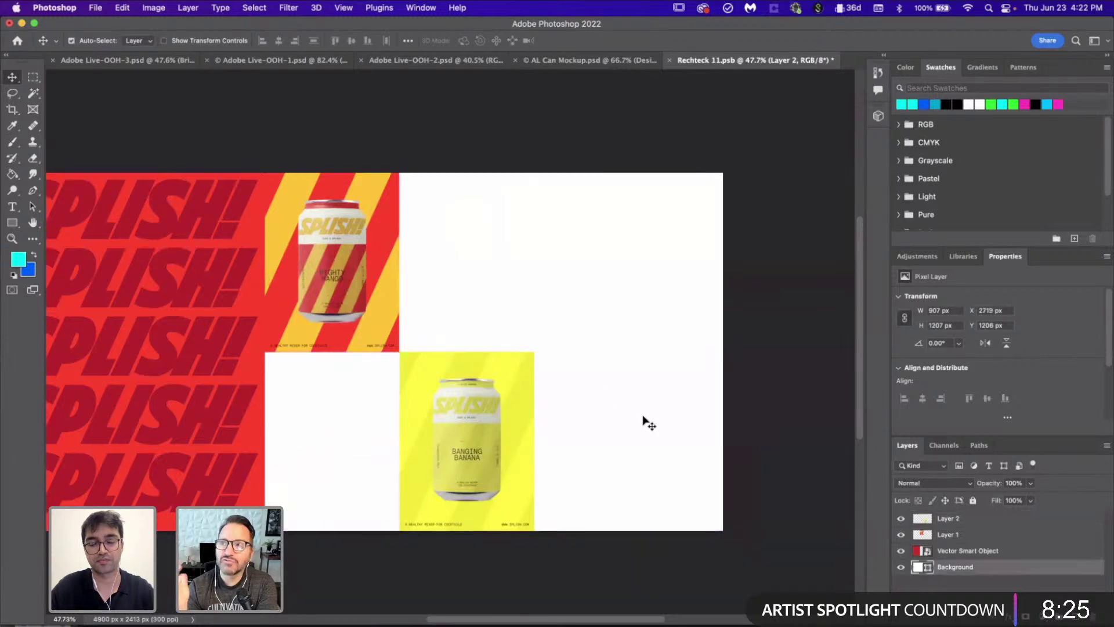
left_click(642, 423)
scroll(644, 421, "right", 2)
key("super+Tab")
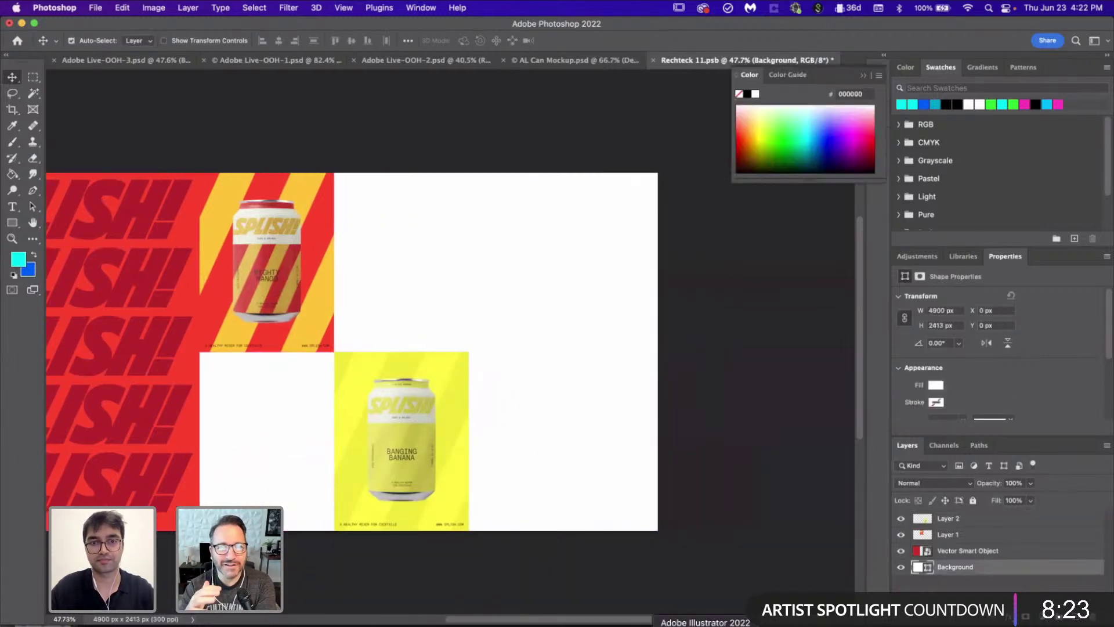
scroll(621, 372, "down", 2)
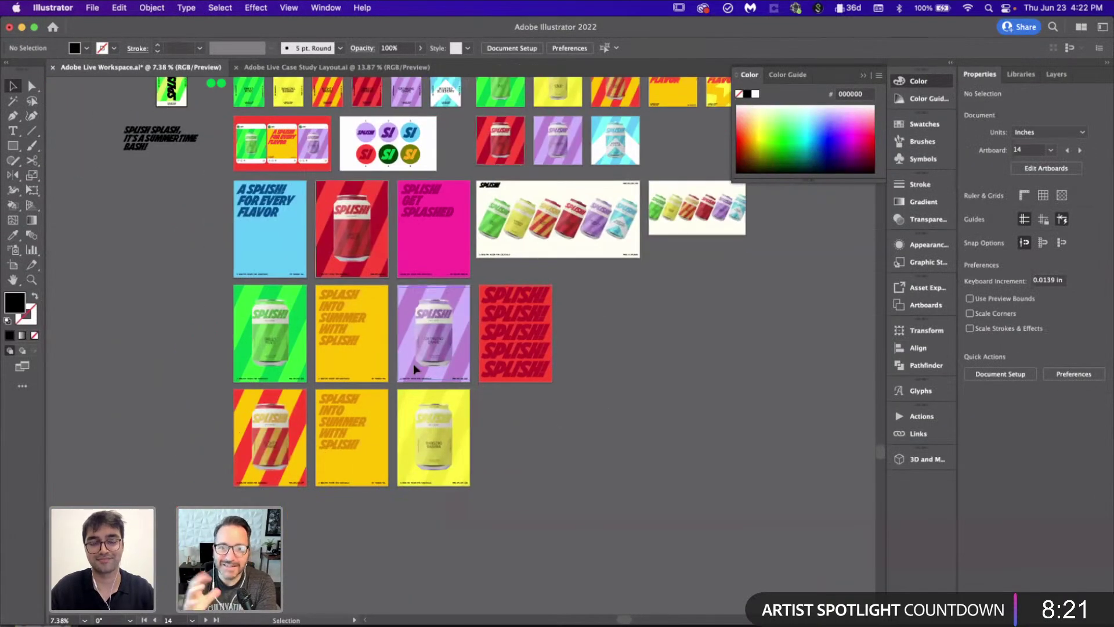
Step: Select the green Sweet Mint poster and paste it into Rechteck 11.psb in Photoshop
scroll(198, 297, "up", 3)
left_click(383, 443)
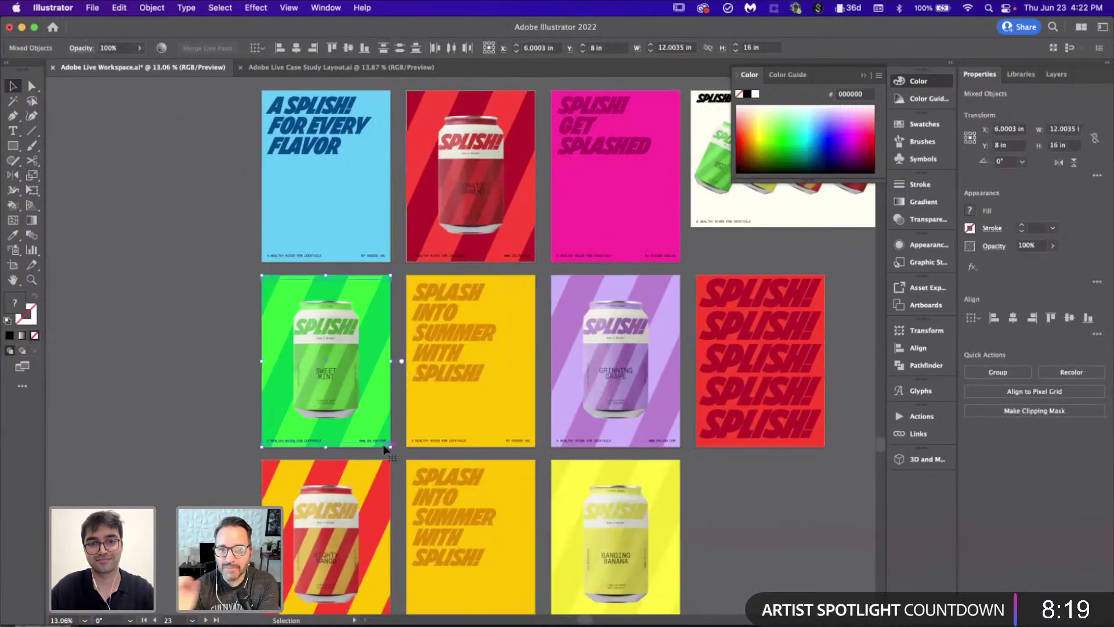
left_click(243, 387)
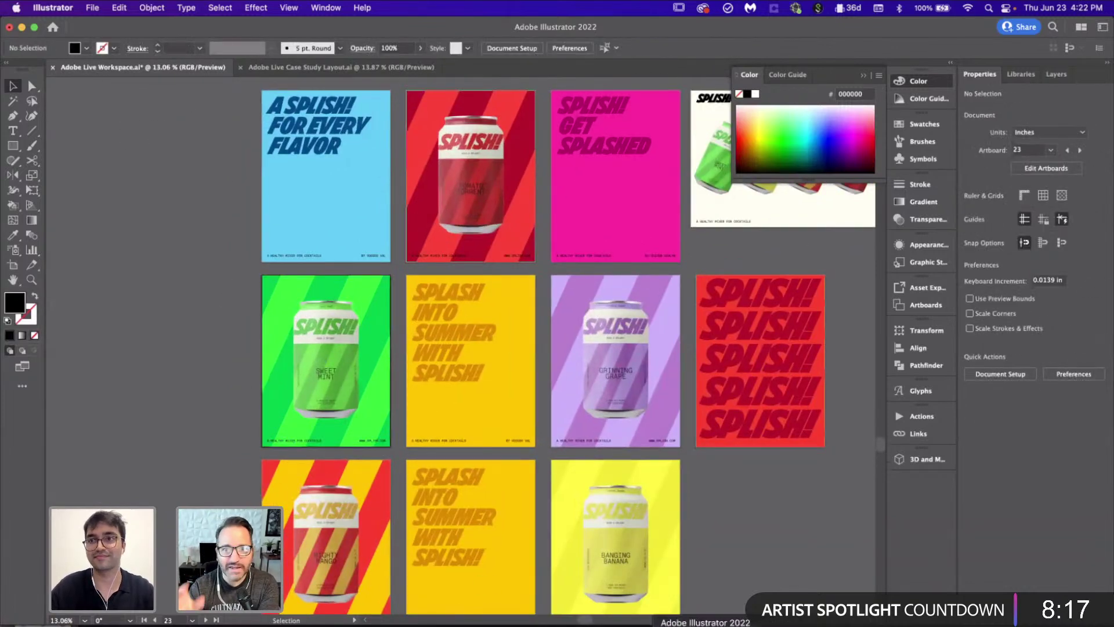
key("super+Tab")
key("super+v")
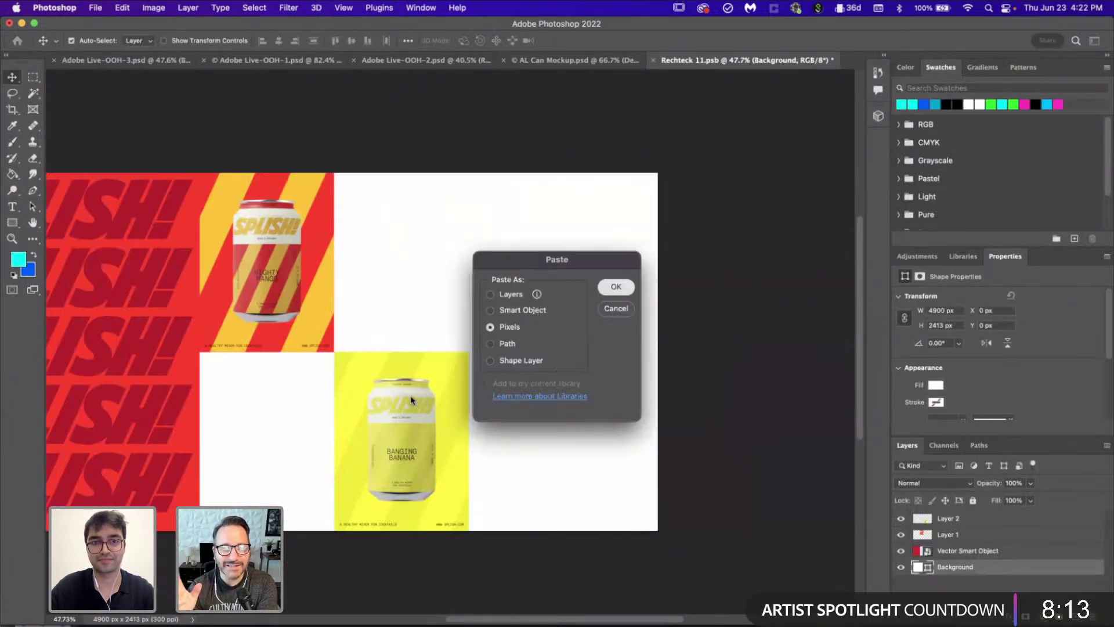
Step: Paste the Sweet Mint poster as pixels, move it top-right, and shrink it to fit the row
left_click(616, 286)
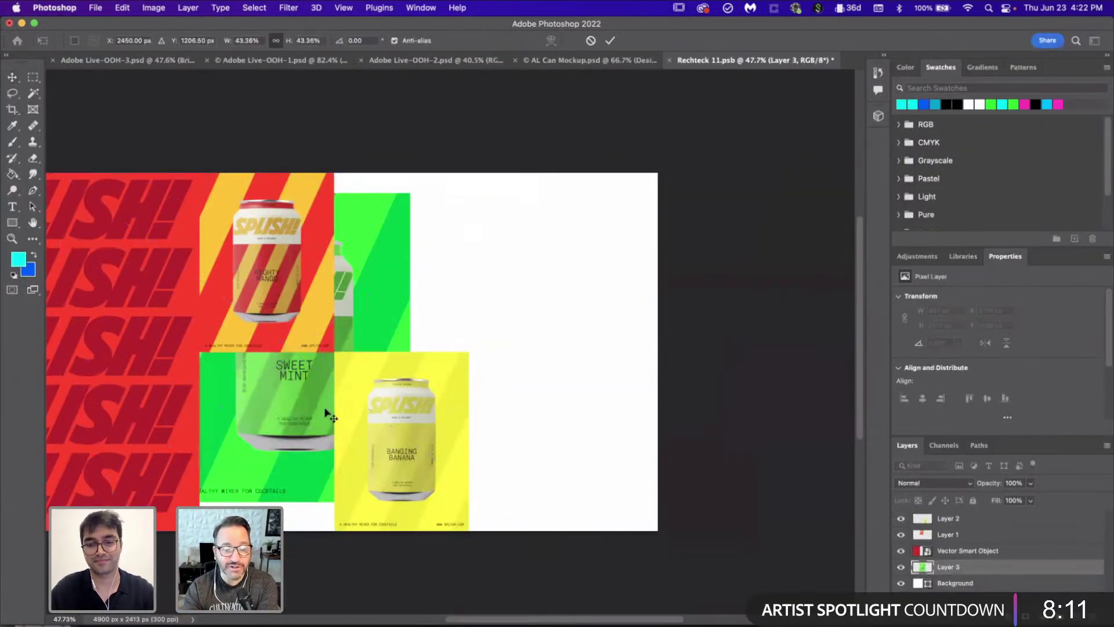
left_click_drag(247, 424, 496, 404)
left_click_drag(426, 480, 522, 358)
key("Return")
Step: Fine-tune the Sweet Mint poster to 909 x 1212 px, then open Illustrator's Case Study Layout
scroll(544, 381, "up", 5)
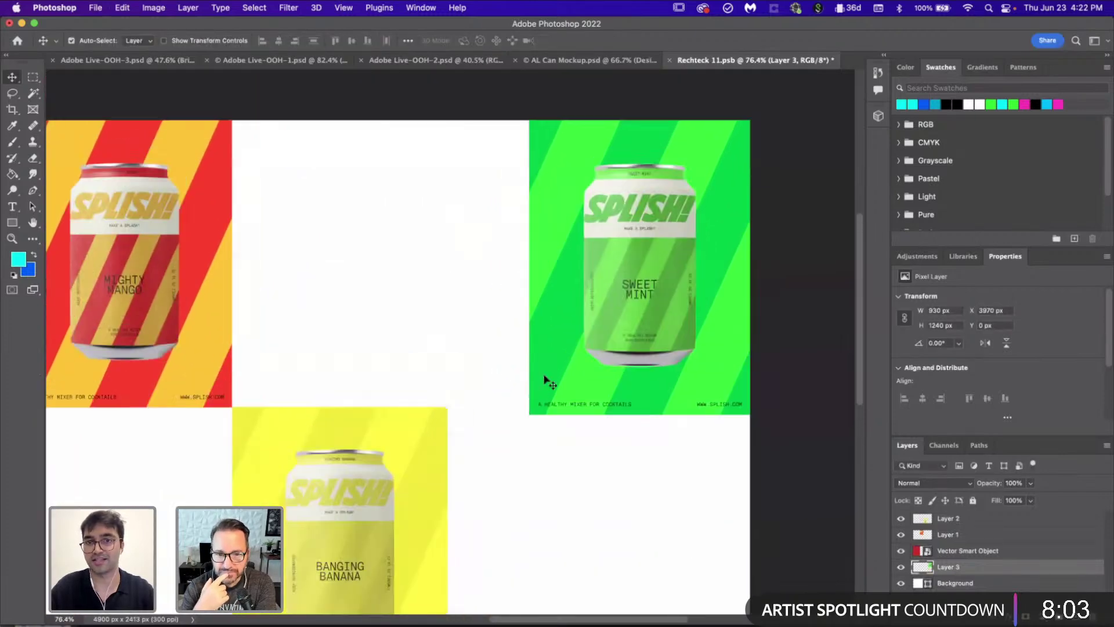
key("ctrl+t")
scroll(597, 356, "right", 3)
scroll(597, 355, "up", 2)
scroll(587, 354, "right", 3)
scroll(587, 353, "up", 2)
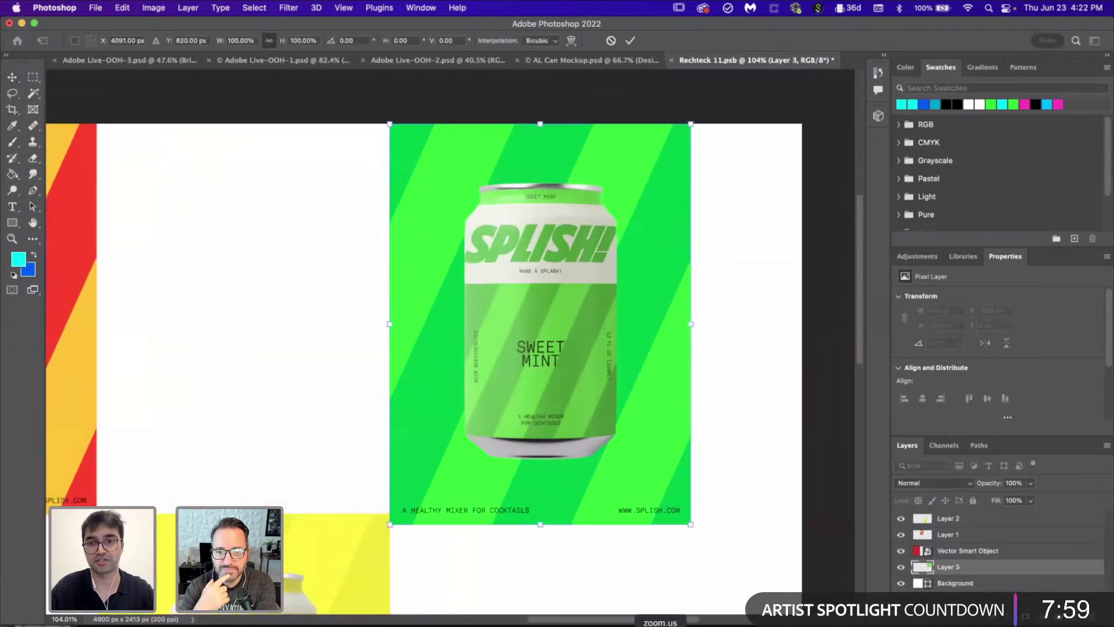
scroll(663, 547, "up", 4)
scroll(659, 544, "down", 3)
scroll(659, 545, "right", 1)
left_click_drag(712, 440, 692, 439)
key("Return")
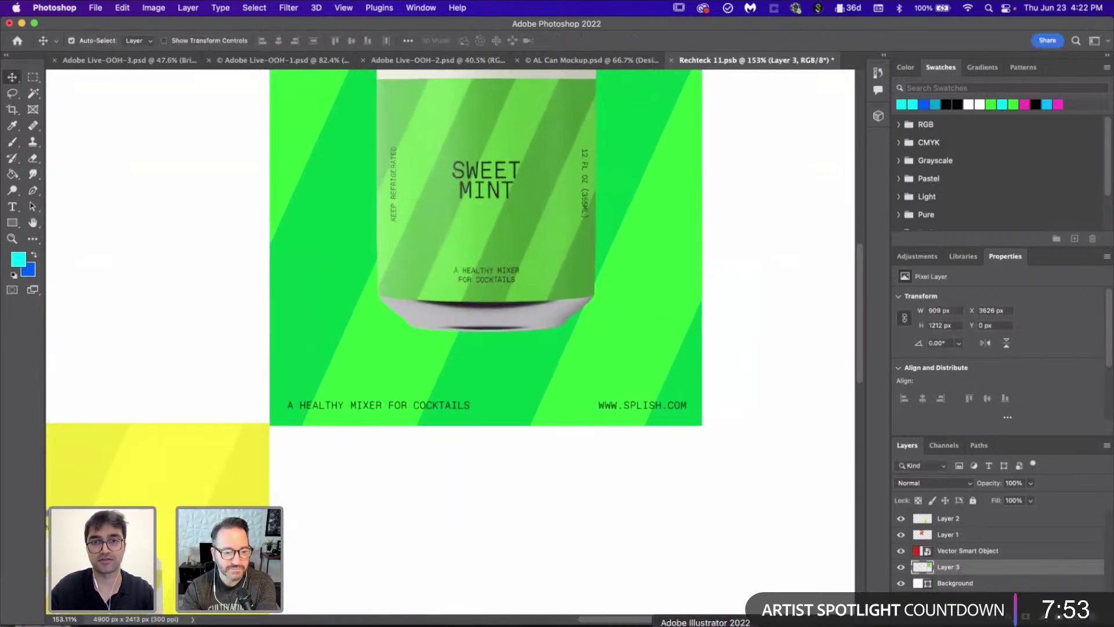
key("super+Tab")
left_click(409, 69)
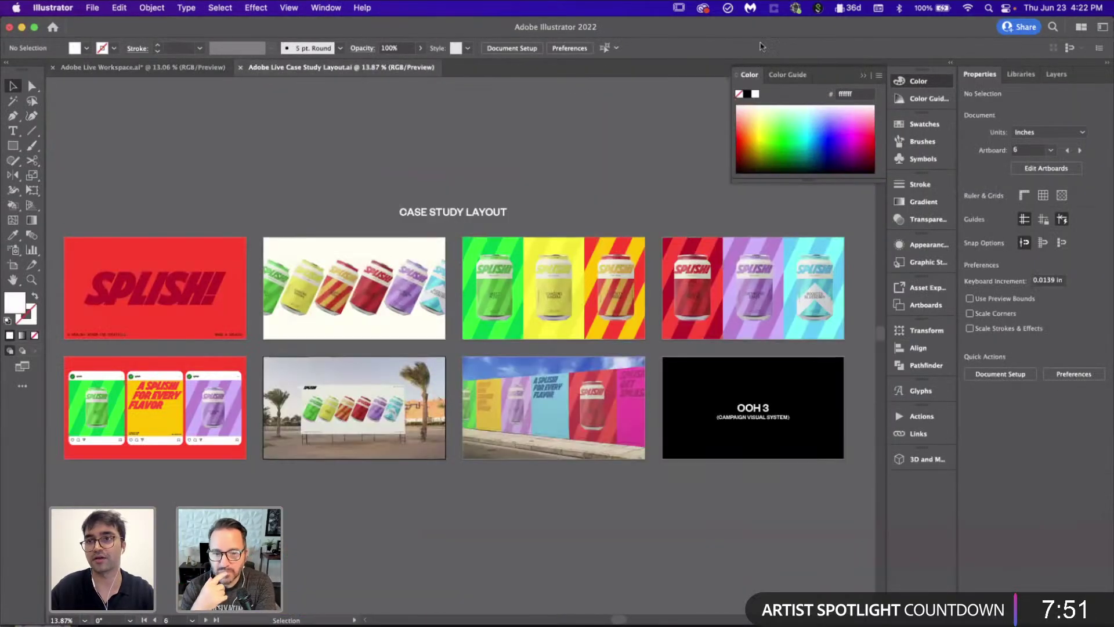
Step: Hide the Case Study layer so only the LOGO to OOH 3 placeholder boards show
key("F7")
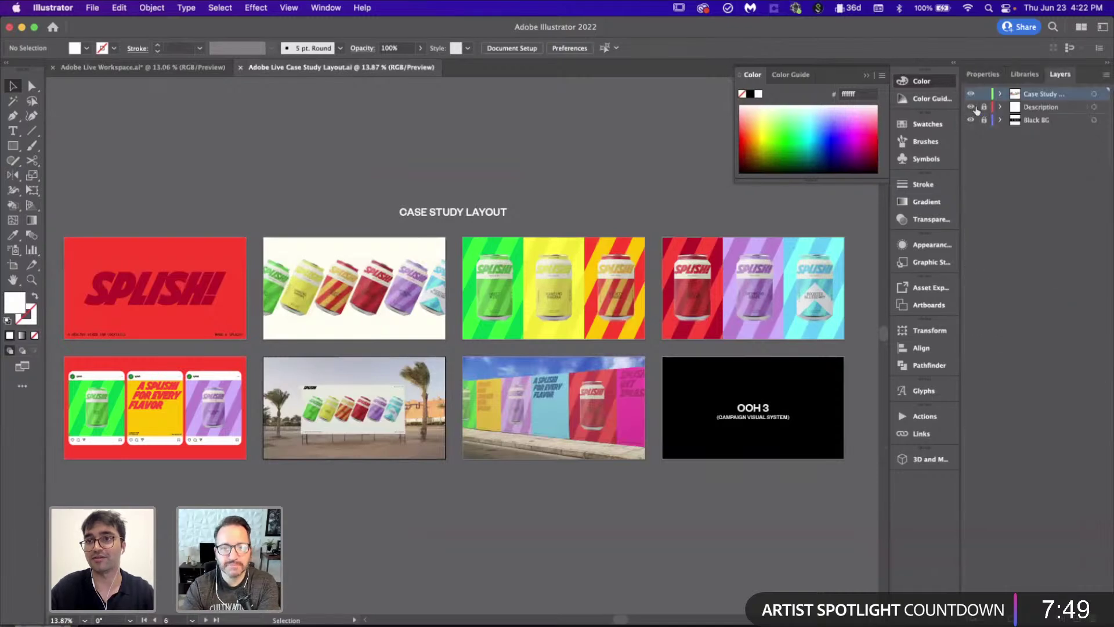
left_click(970, 95)
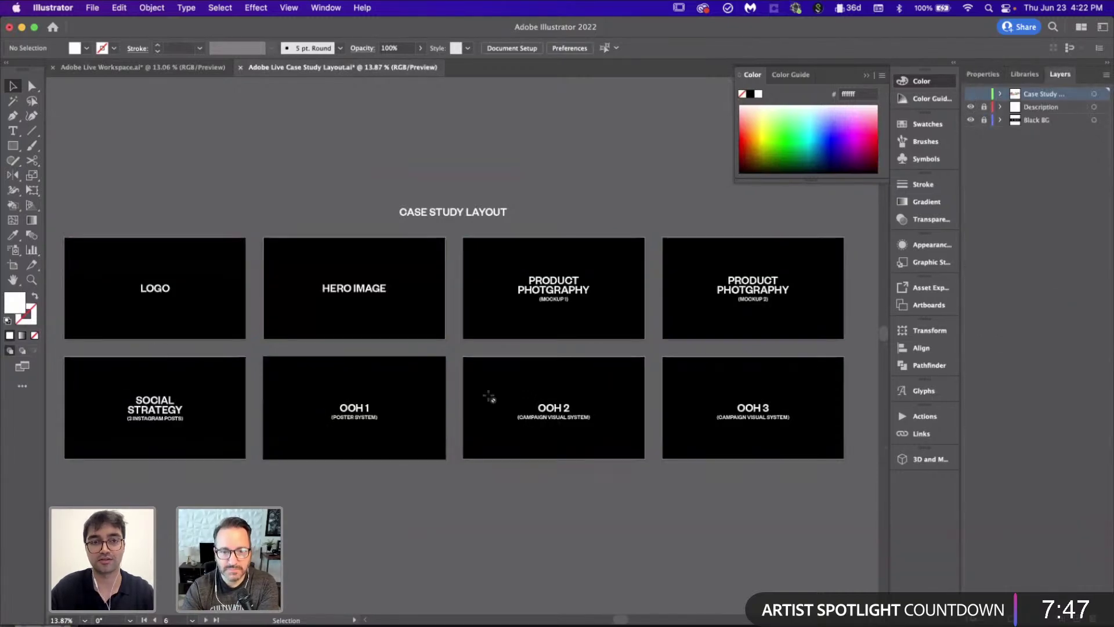
scroll(685, 464, "down", 3)
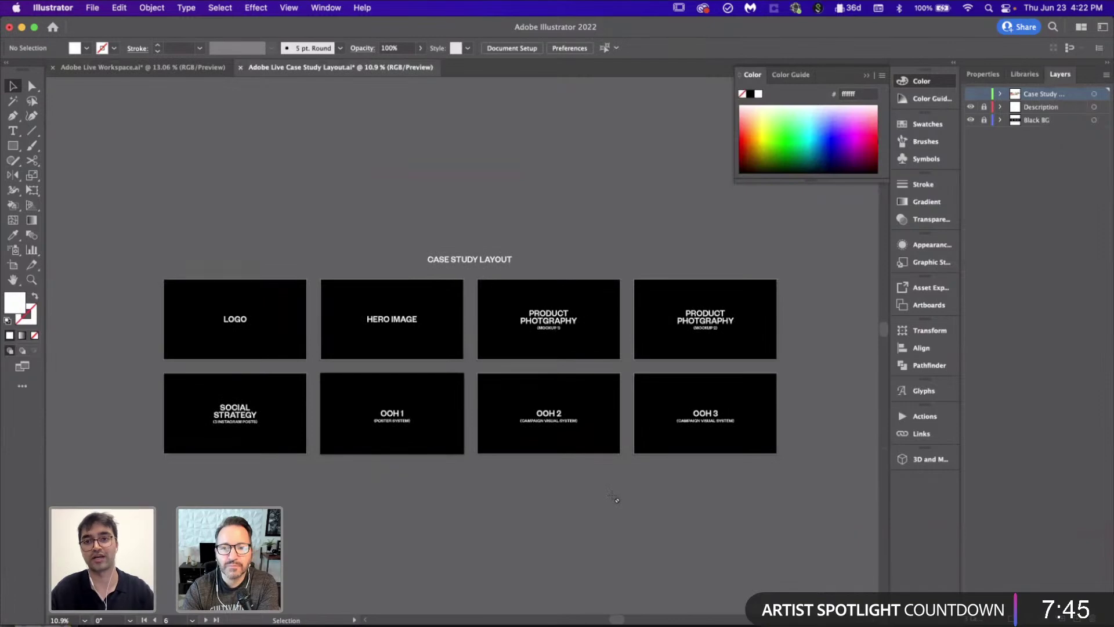
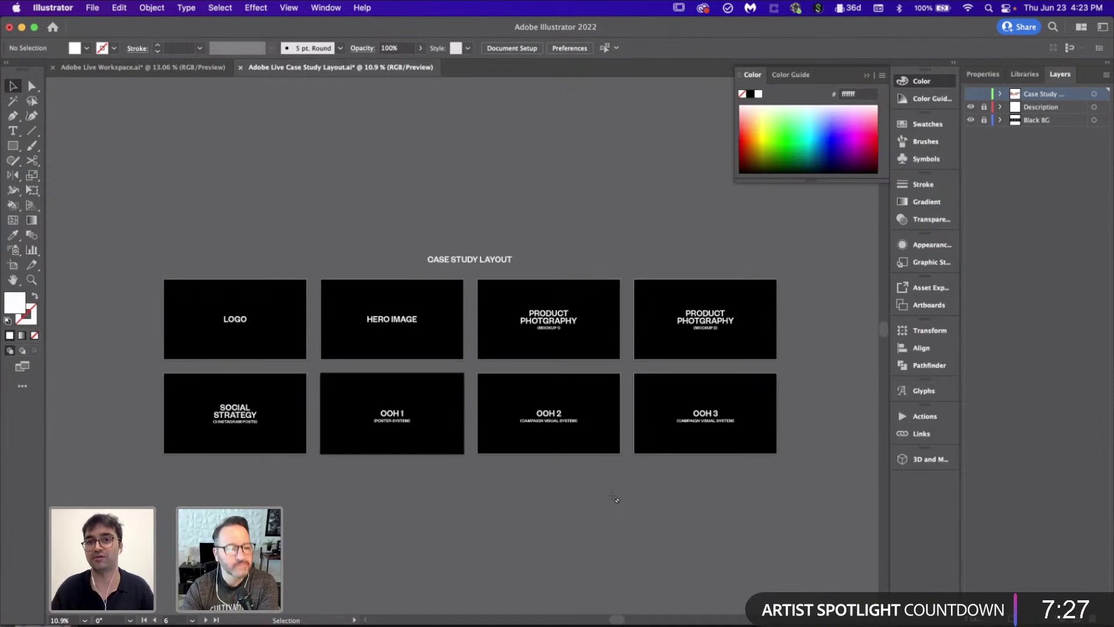
Step: Turn on the Case Study layer so the mockups fill the layout panels, and inspect the can lineup image
left_click(970, 95)
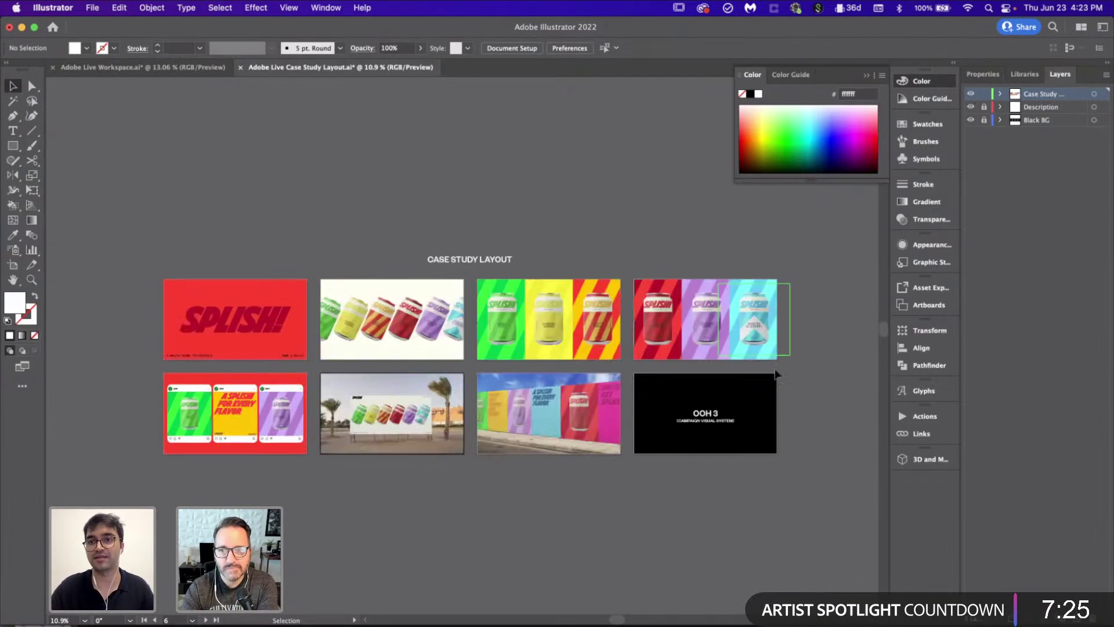
scroll(389, 323, "right", 3)
scroll(389, 323, "up", 3)
left_click(389, 324)
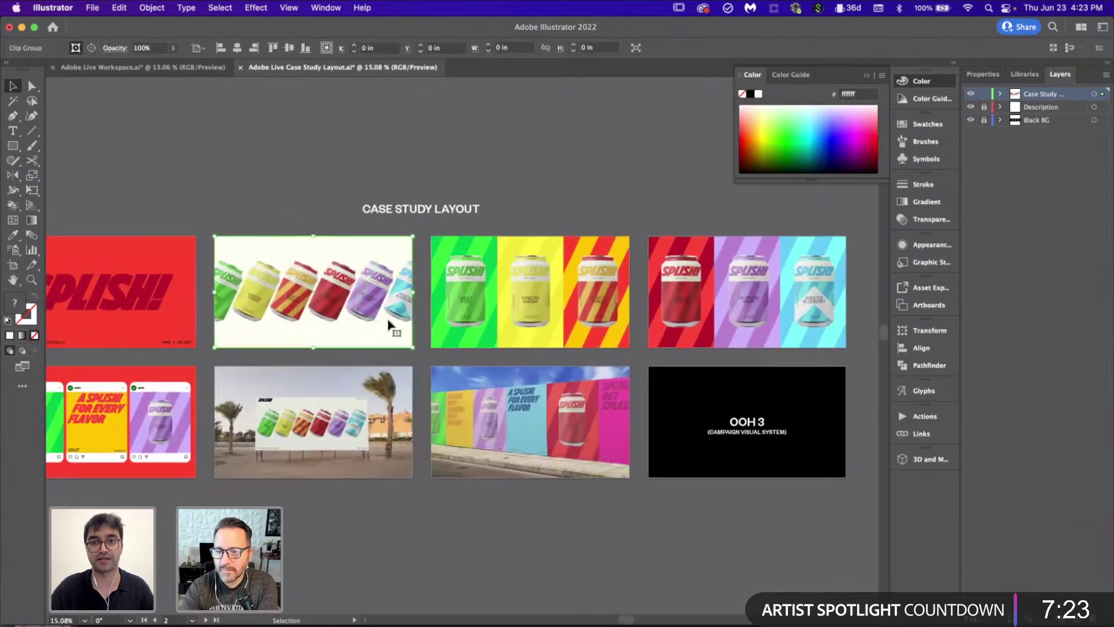
left_click(556, 152)
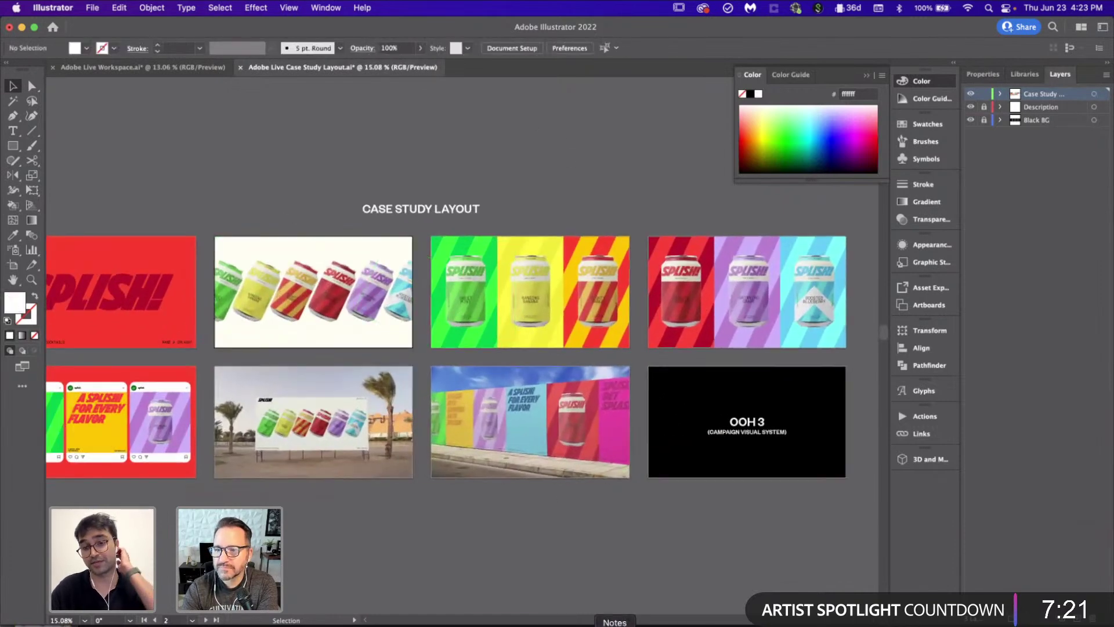
left_click(479, 625)
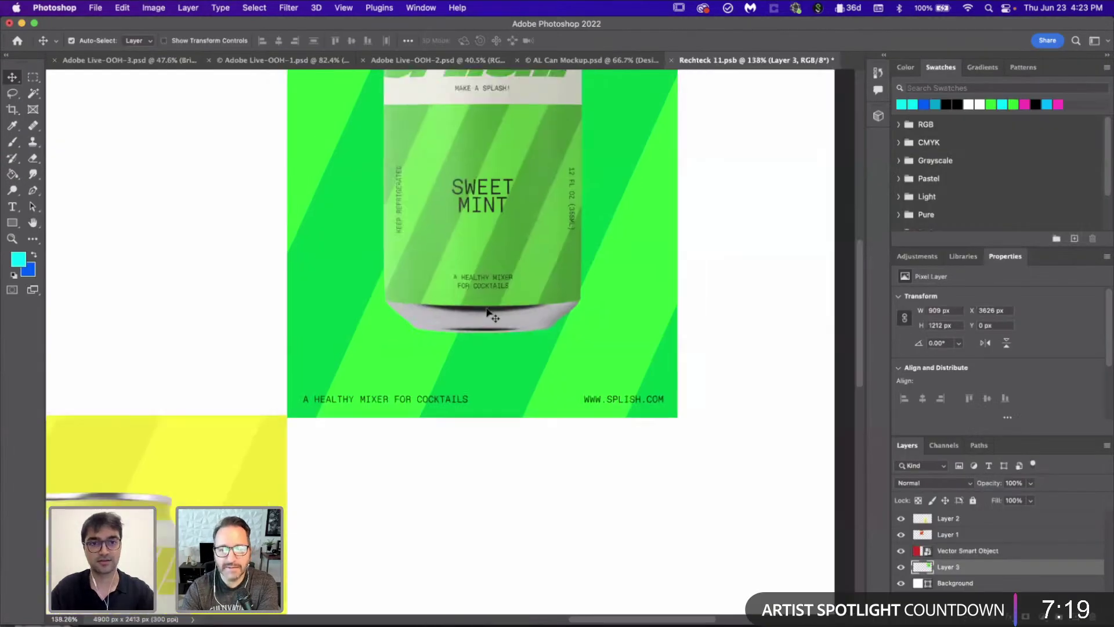
Step: Free-transform Layer 3 so the Sweet Mint poster shrinks slightly to 907 × 1209 px
scroll(491, 425, "up", 2)
scroll(490, 425, "right", 1)
key("super+t")
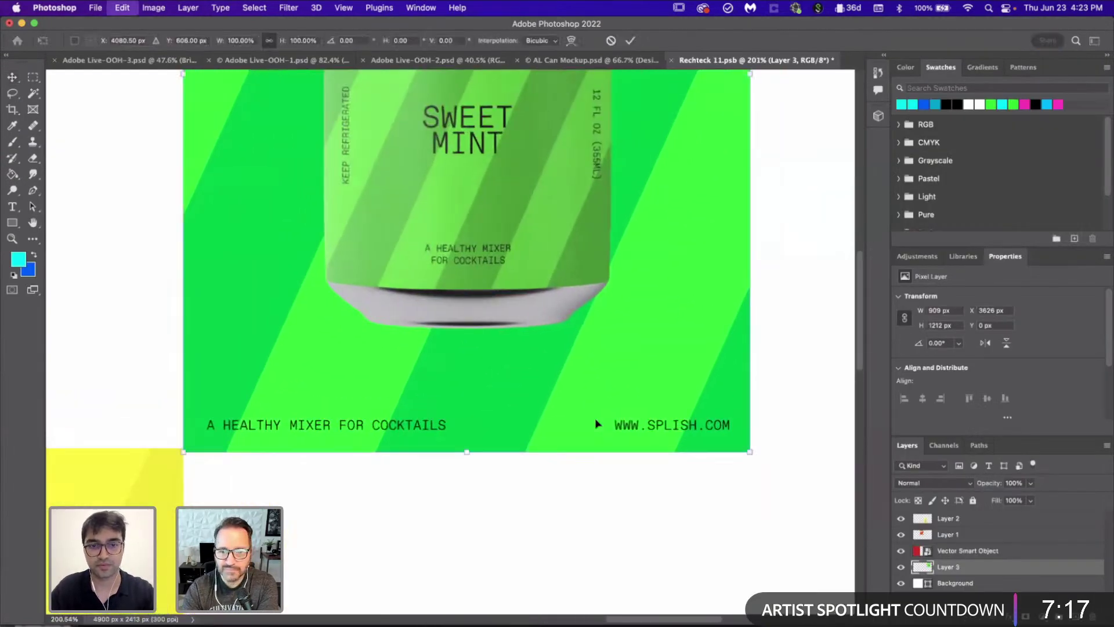
mouse_move(746, 451)
left_mouse_down()
mouse_move(737, 450)
mouse_move(743, 459)
left_mouse_up()
key("Return")
scroll(627, 443, "down", 5)
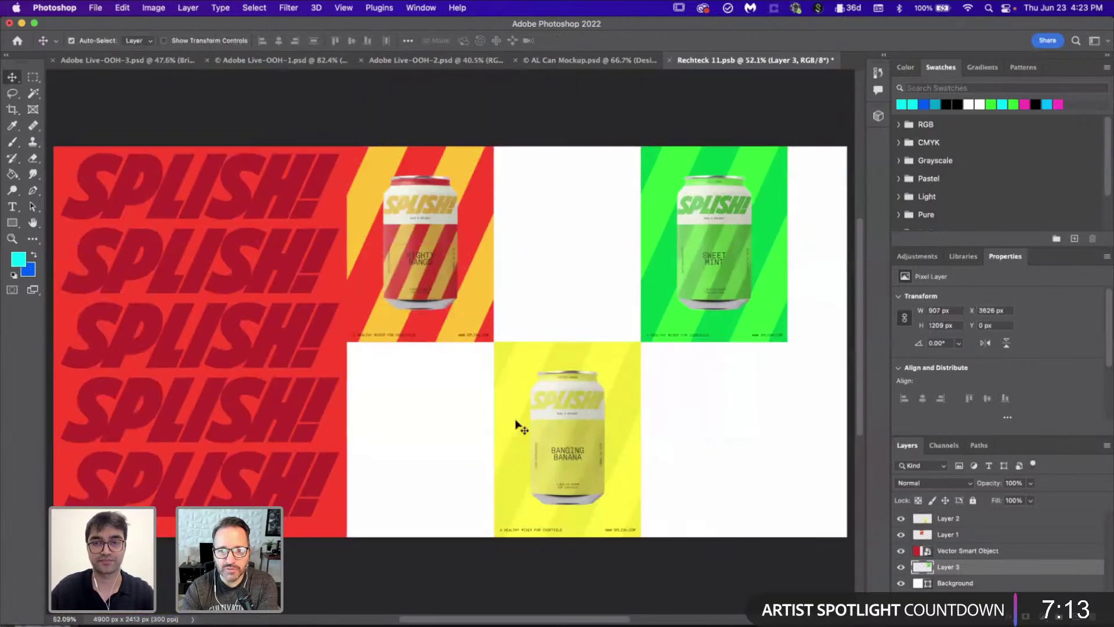
scroll(517, 423, "right", 2)
left_click(705, 624)
Step: In Adobe Live Workspace.ai, pick out the blue A Splish! For Every Flavor poster to copy
scroll(423, 375, "up", 3)
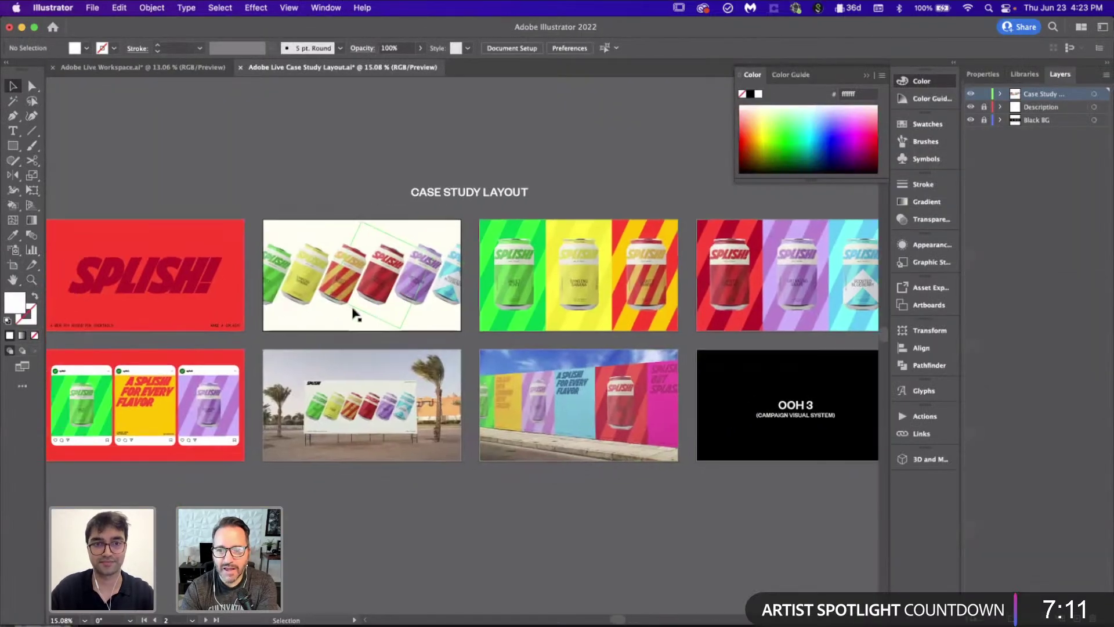
left_click(203, 69)
scroll(349, 373, "down", 2)
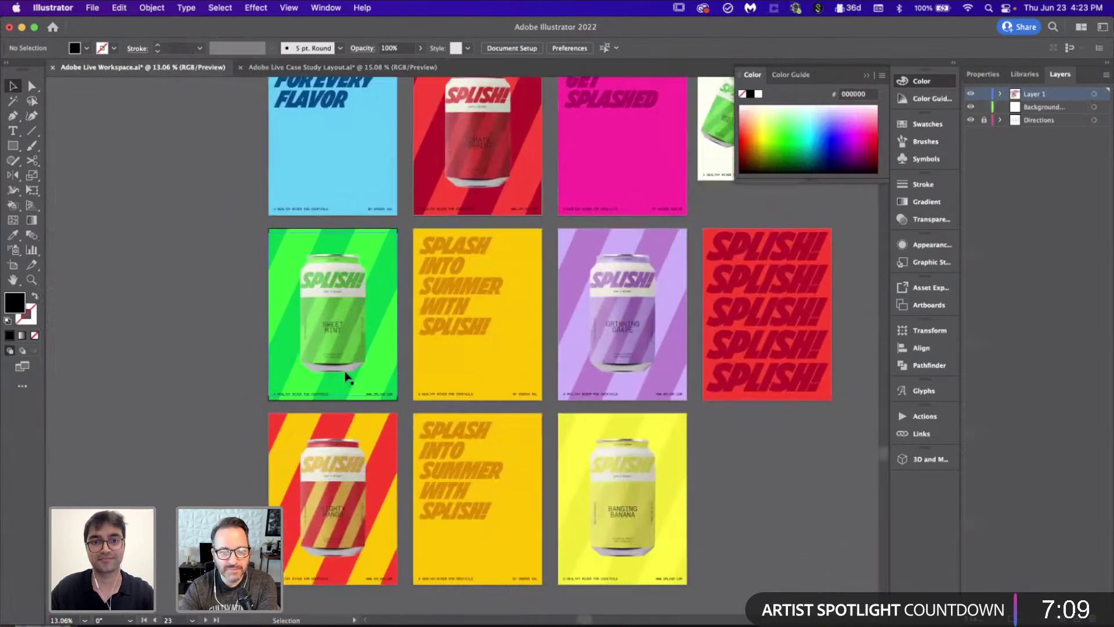
scroll(348, 373, "down", 2)
scroll(346, 378, "up", 2)
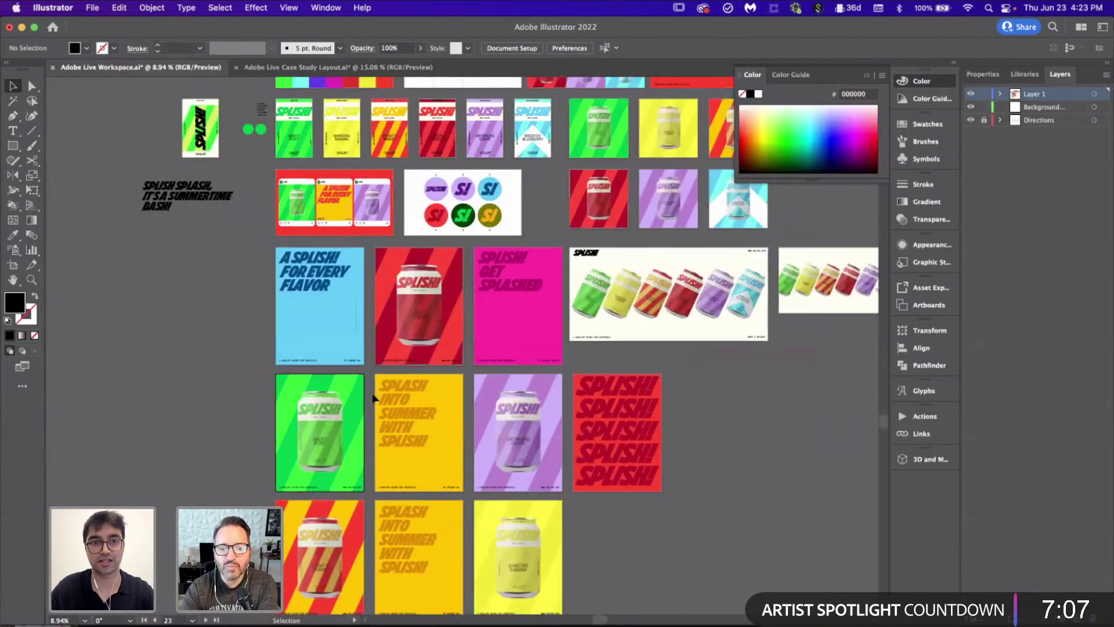
left_click(364, 368)
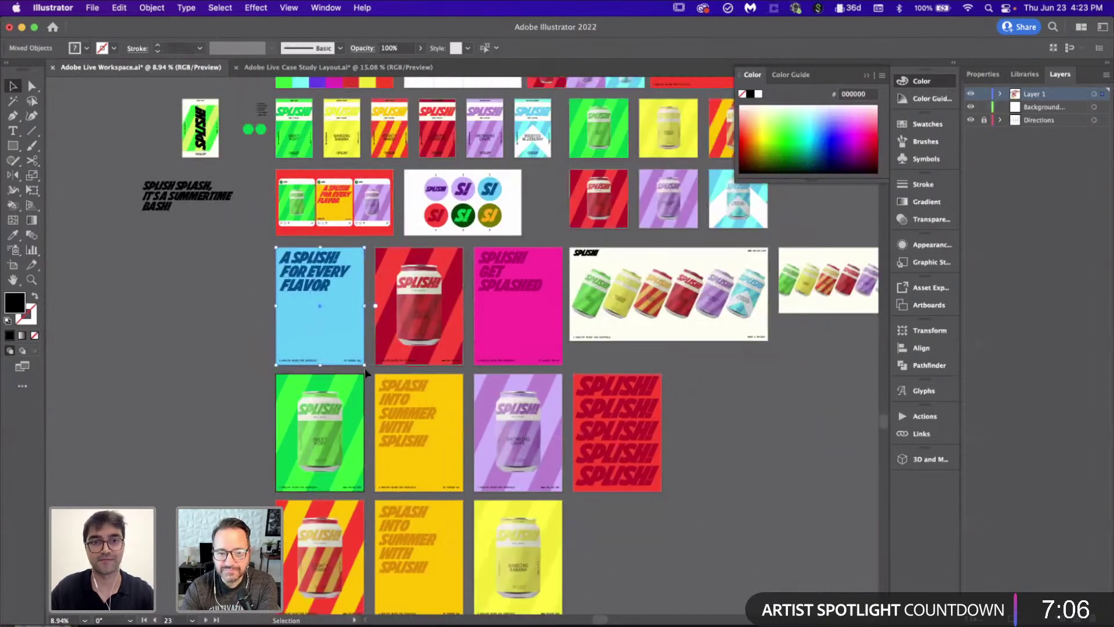
left_click(172, 387)
left_click(668, 293)
key("super+shift+a")
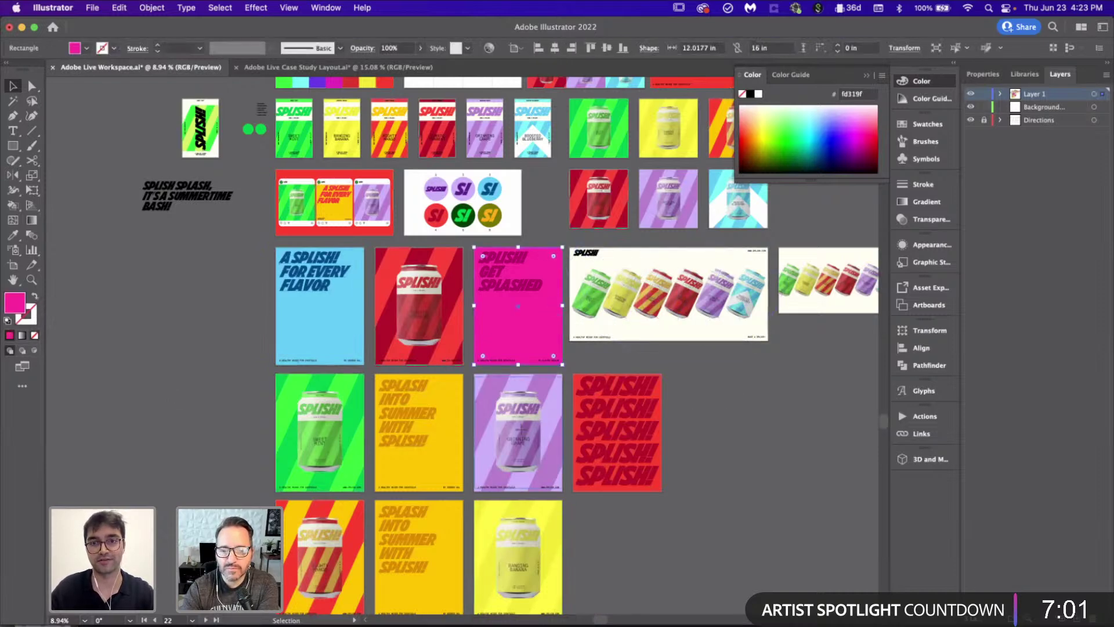
scroll(393, 361, "right", 2)
scroll(392, 361, "down", 1)
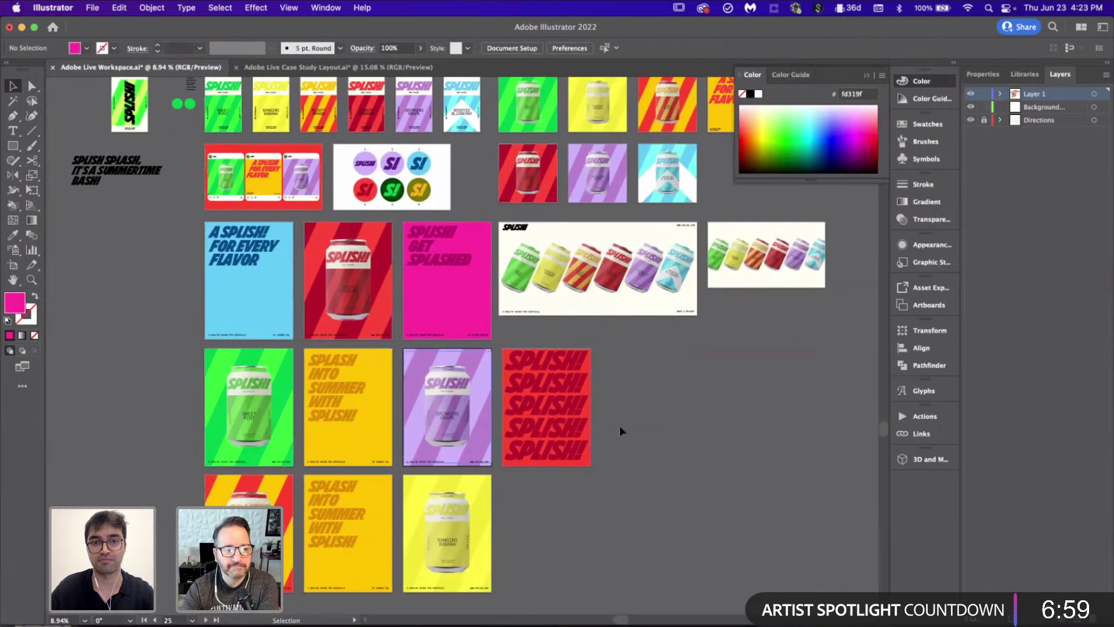
left_click(479, 623)
Step: Paste the blue For Every Flavor poster as pixels and fit it at 904 × 1204 px beside Banging Banana
scroll(417, 441, "right", 2)
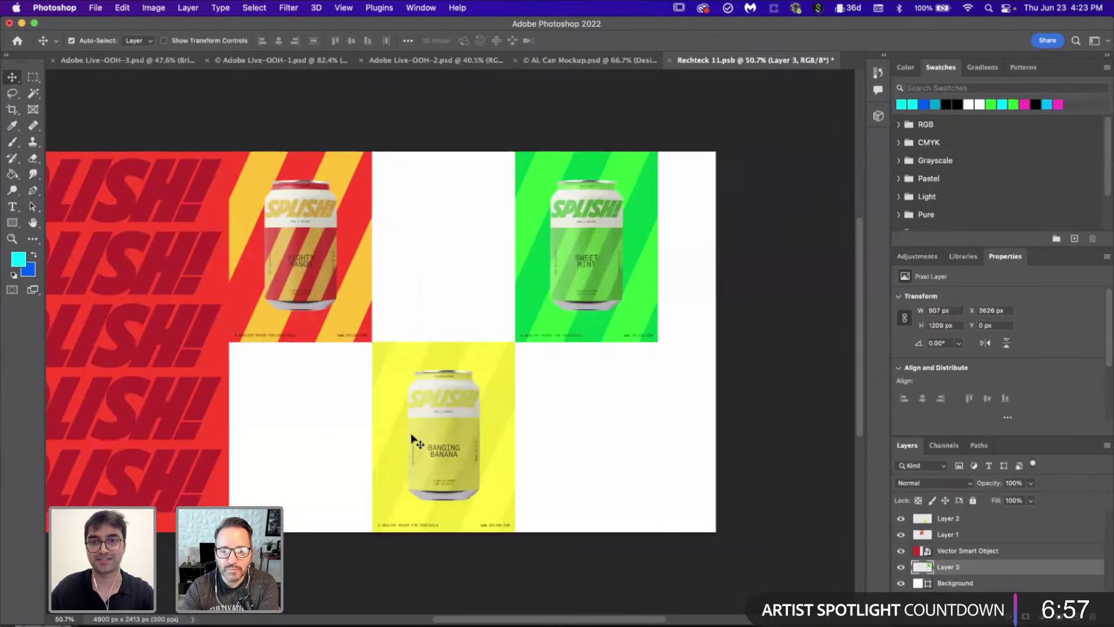
key("super+v")
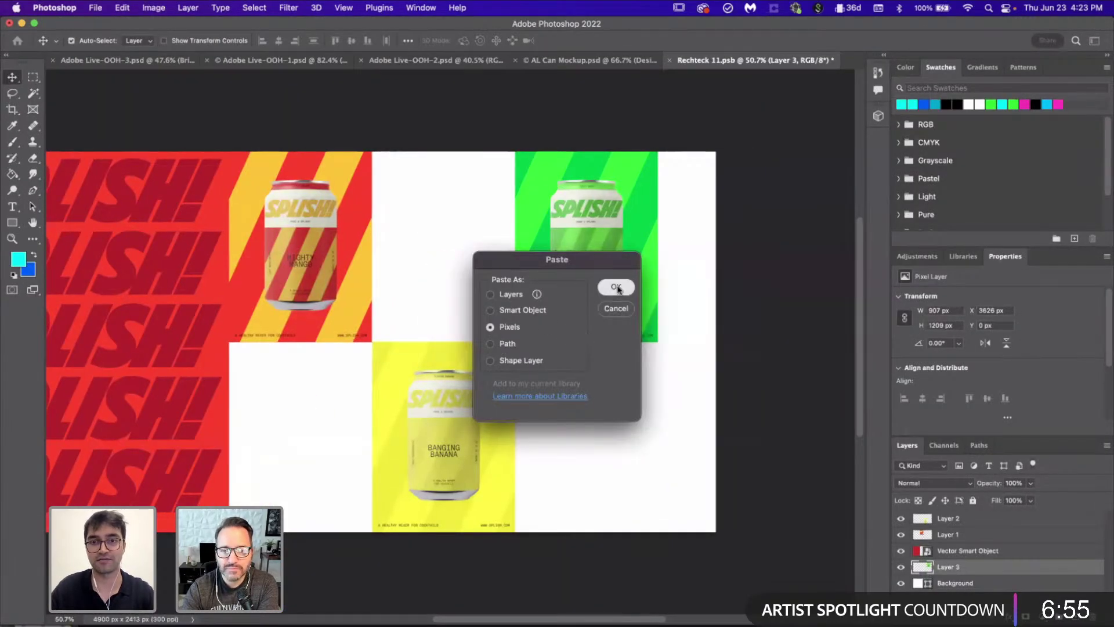
left_click(616, 288)
left_click_drag(440, 242, 493, 230)
left_click_drag(515, 149, 343, 319)
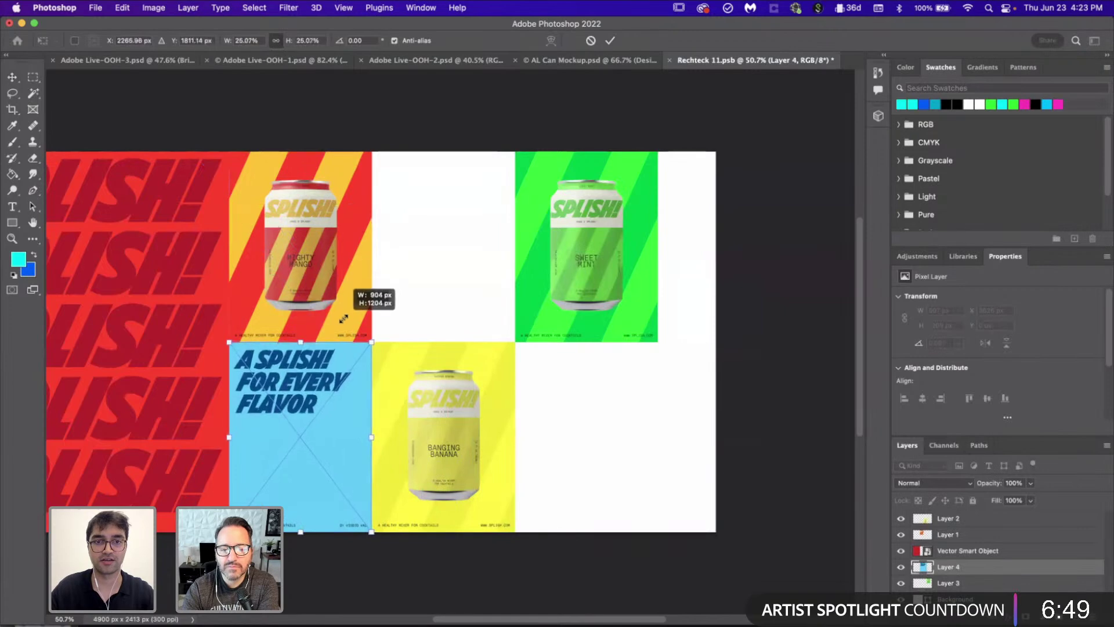
key("Return")
scroll(397, 402, "down", 1)
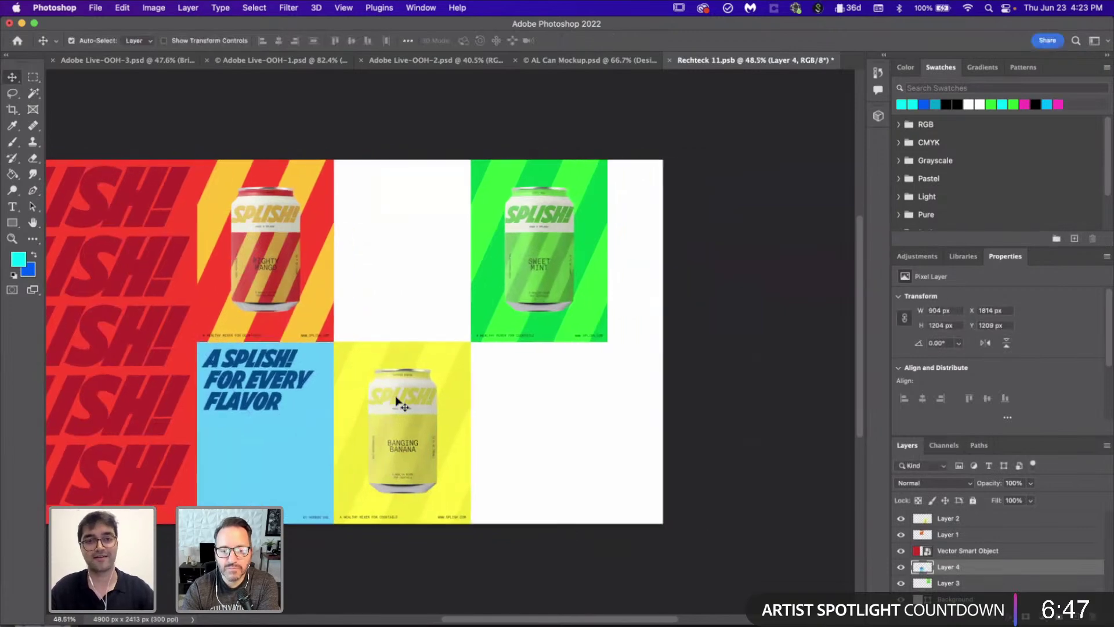
left_click(705, 624)
scroll(524, 433, "down", 2)
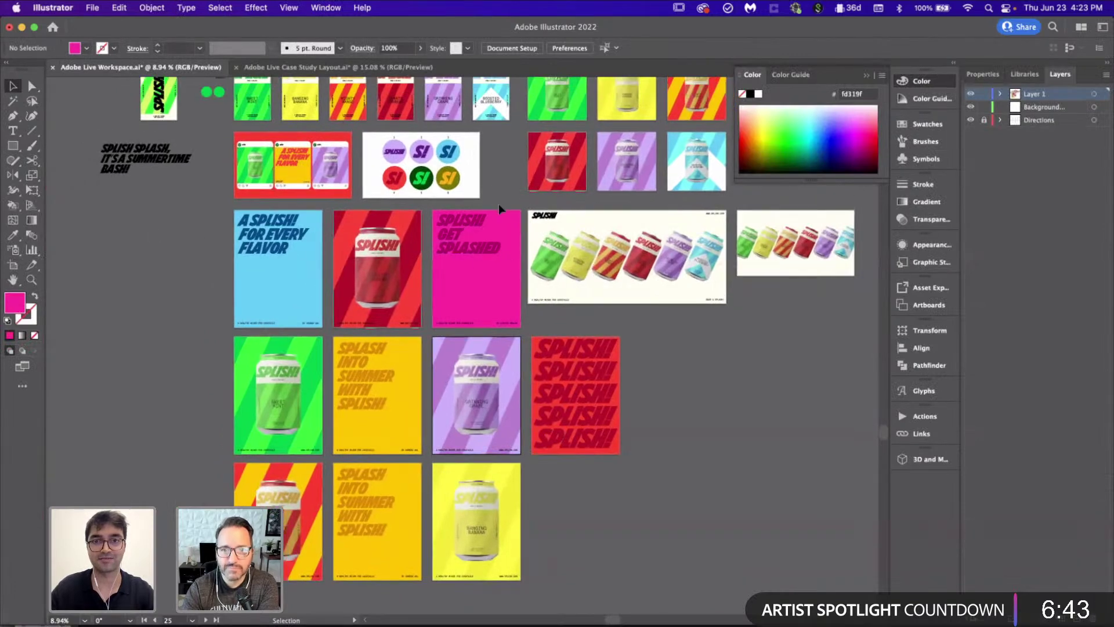
Step: Paste the pink Splish! Get Splashed poster as pixels and fit it into the top-middle cell
left_click(457, 328)
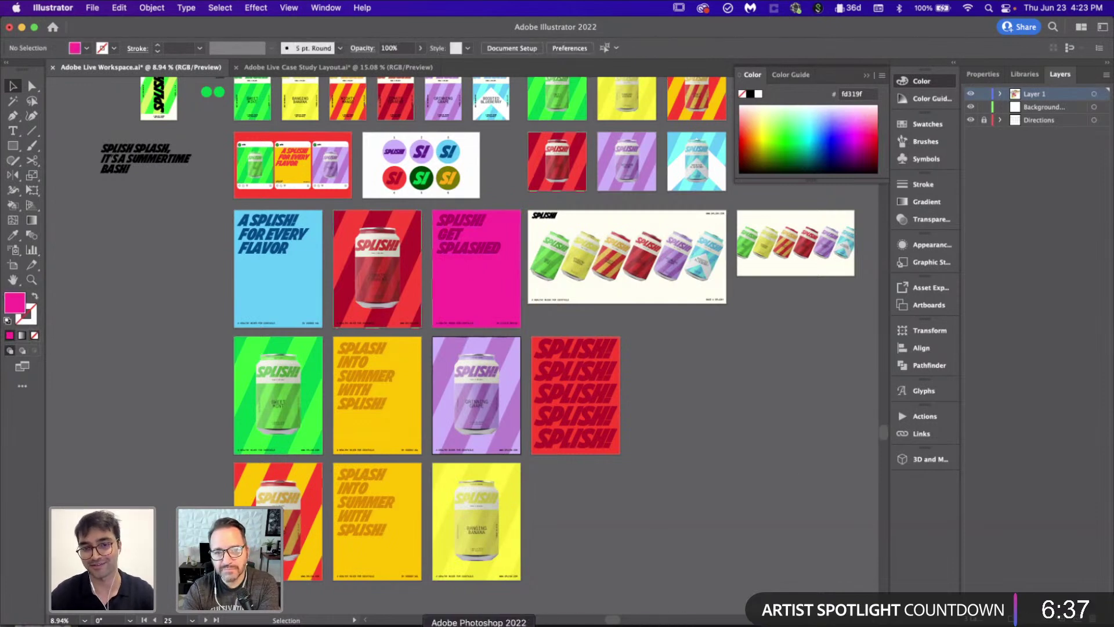
left_click(479, 624)
key("super+v")
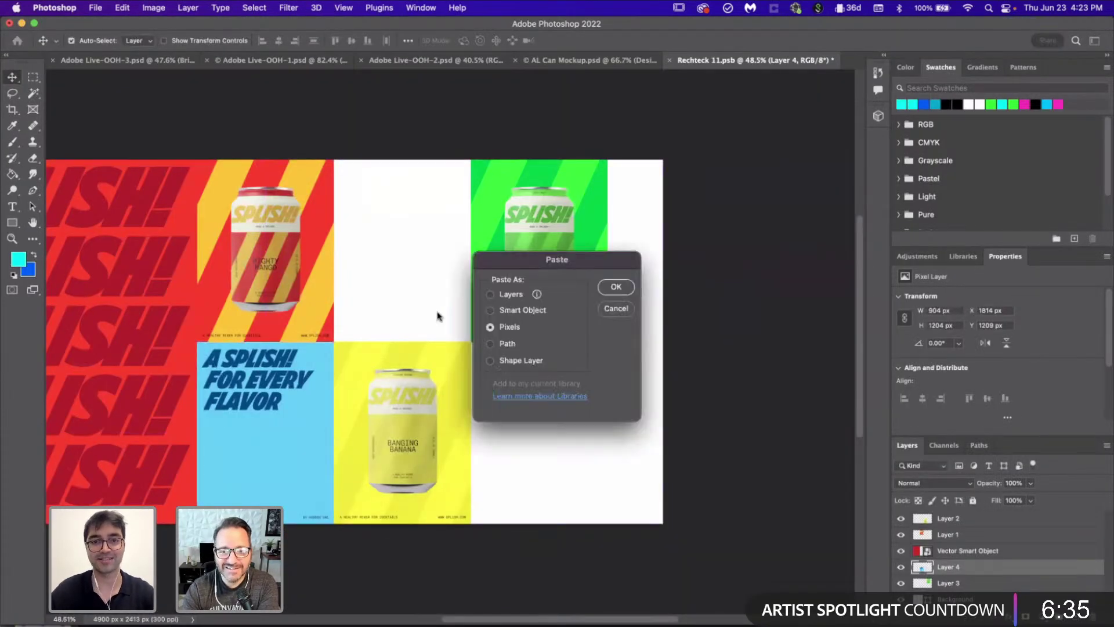
left_click(616, 287)
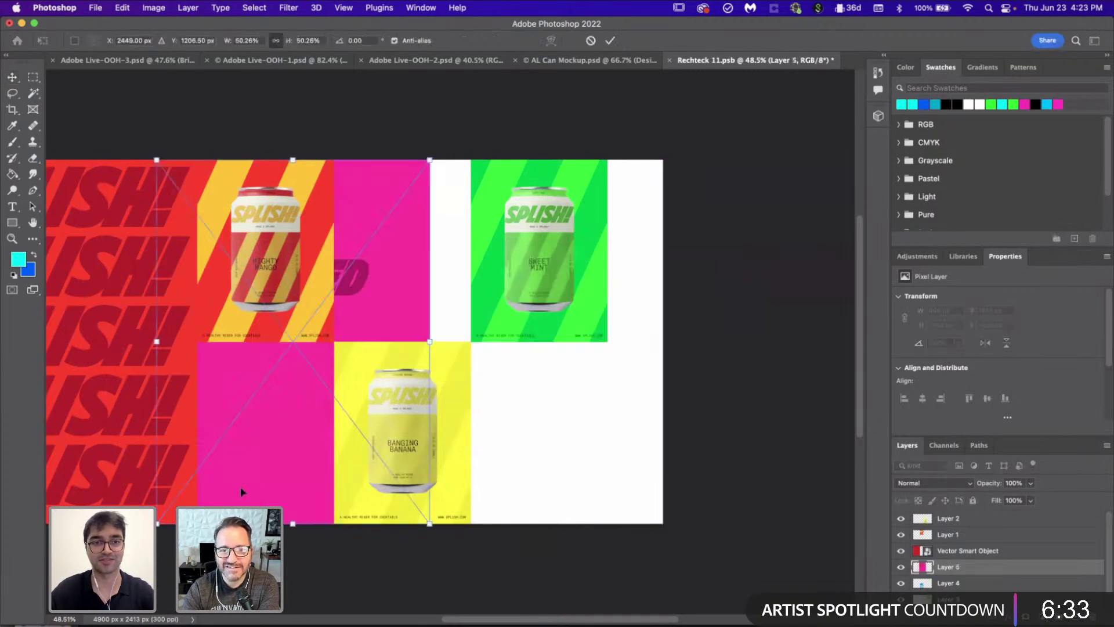
left_click_drag(164, 523, 340, 375)
left_click_drag(388, 253, 429, 261)
key("Return")
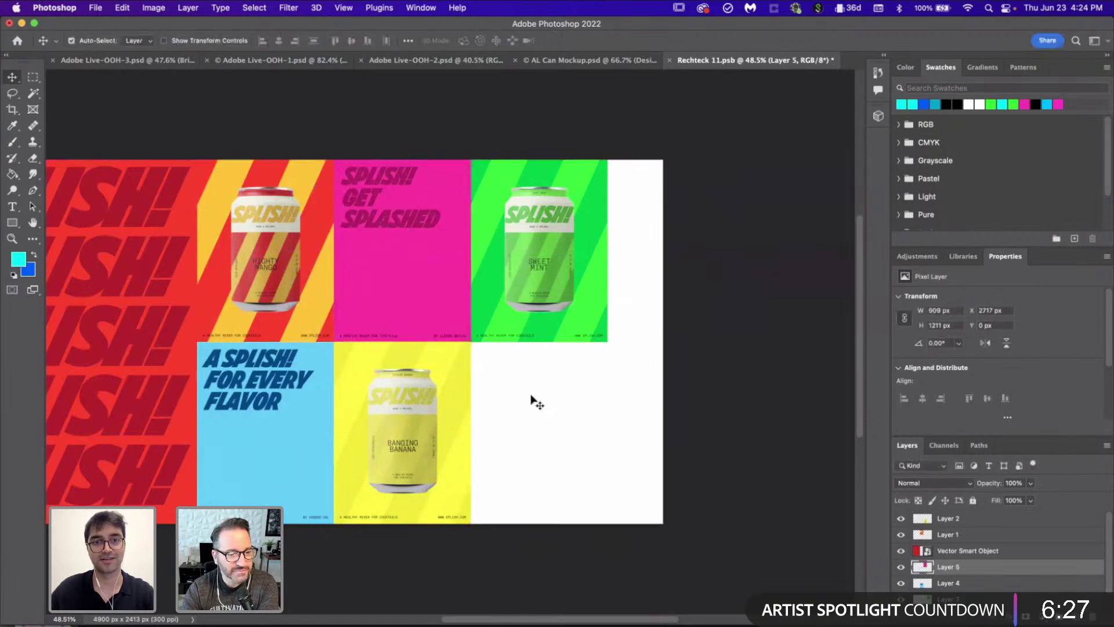
scroll(425, 452, "down", 2)
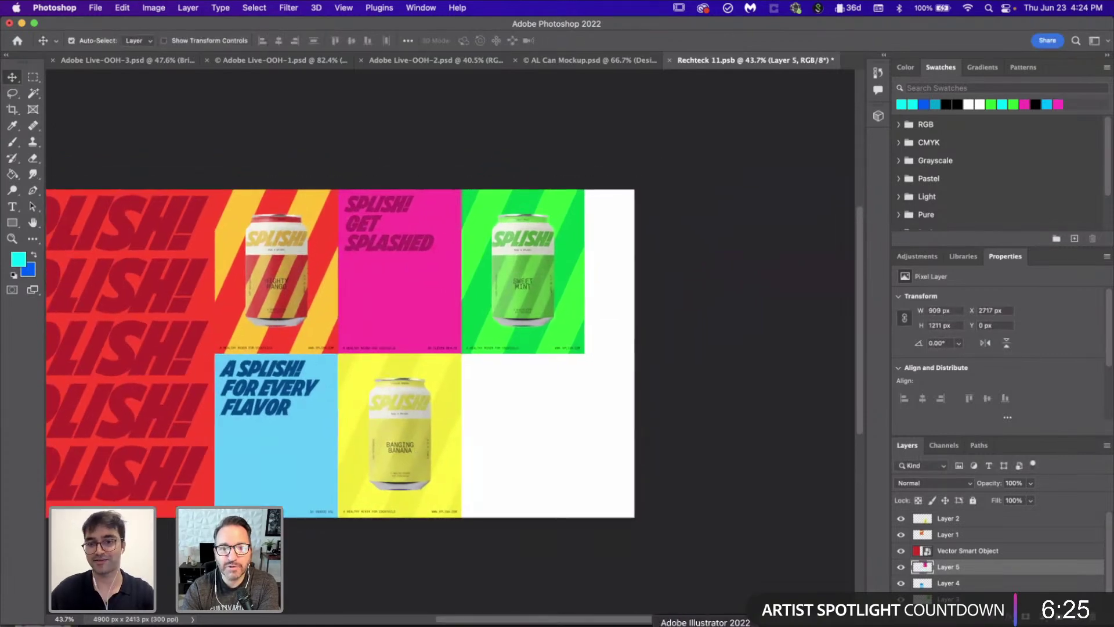
left_click(705, 625)
Step: Paste the orange Splash Into Summer With Splish! poster as pixels and fit it into the bottom-right cell
scroll(400, 537, "down", 3)
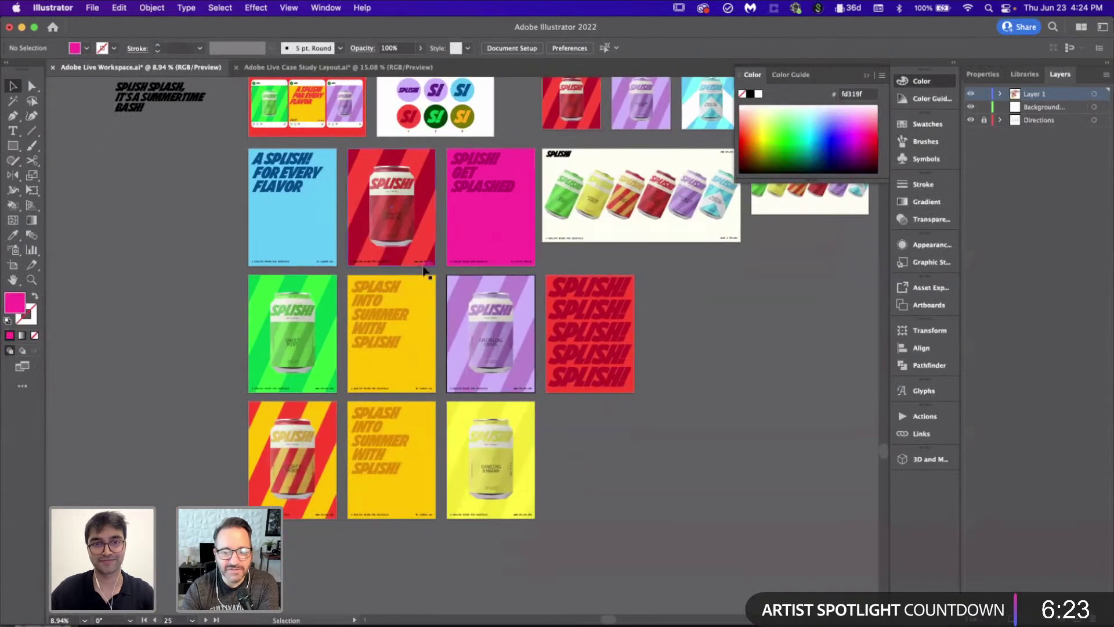
left_click(355, 424)
left_click(478, 625)
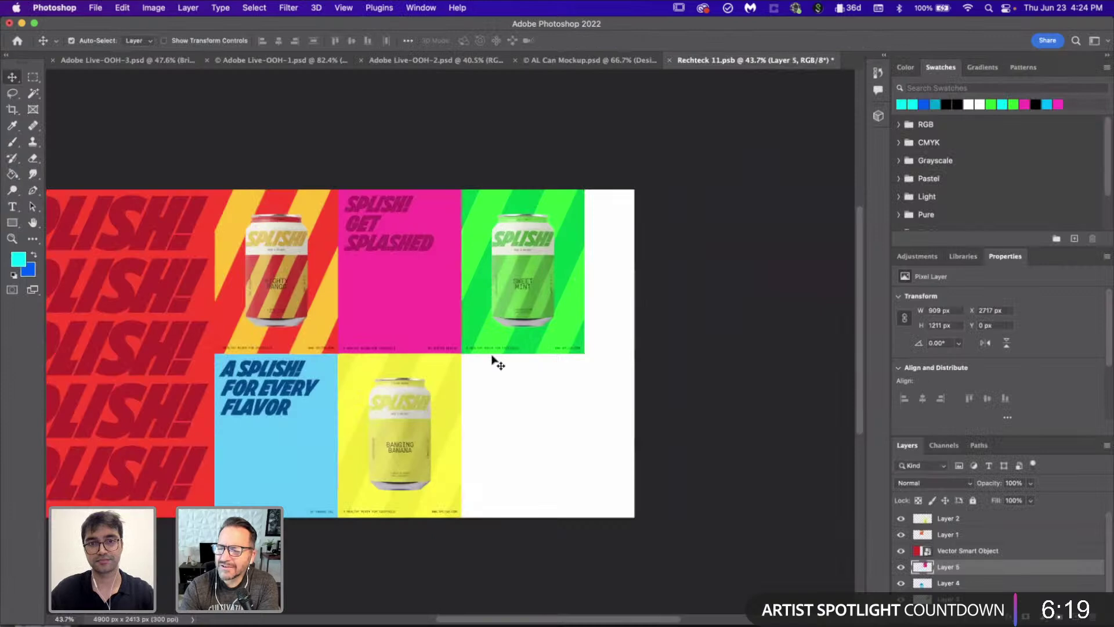
key("super+v")
left_click(631, 287)
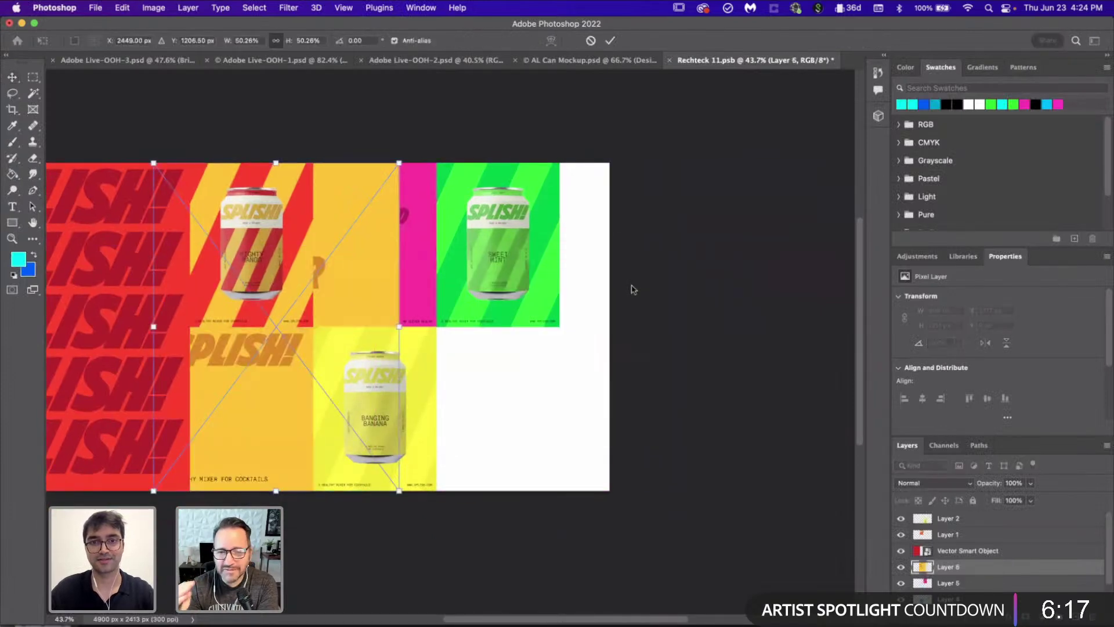
left_click_drag(154, 165, 289, 318)
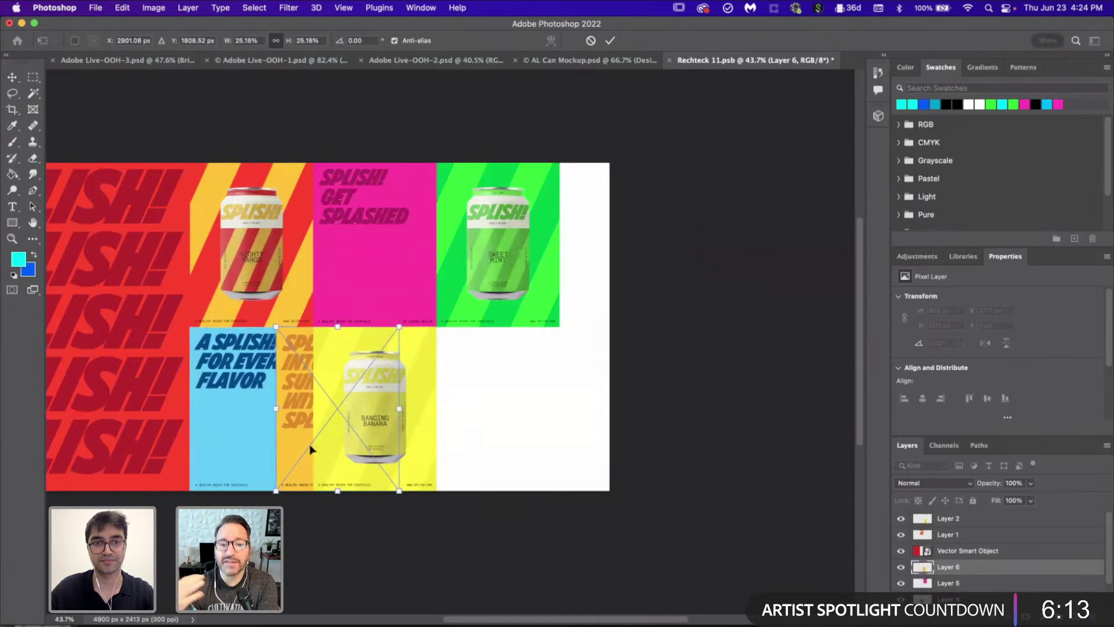
left_click_drag(314, 442, 475, 447)
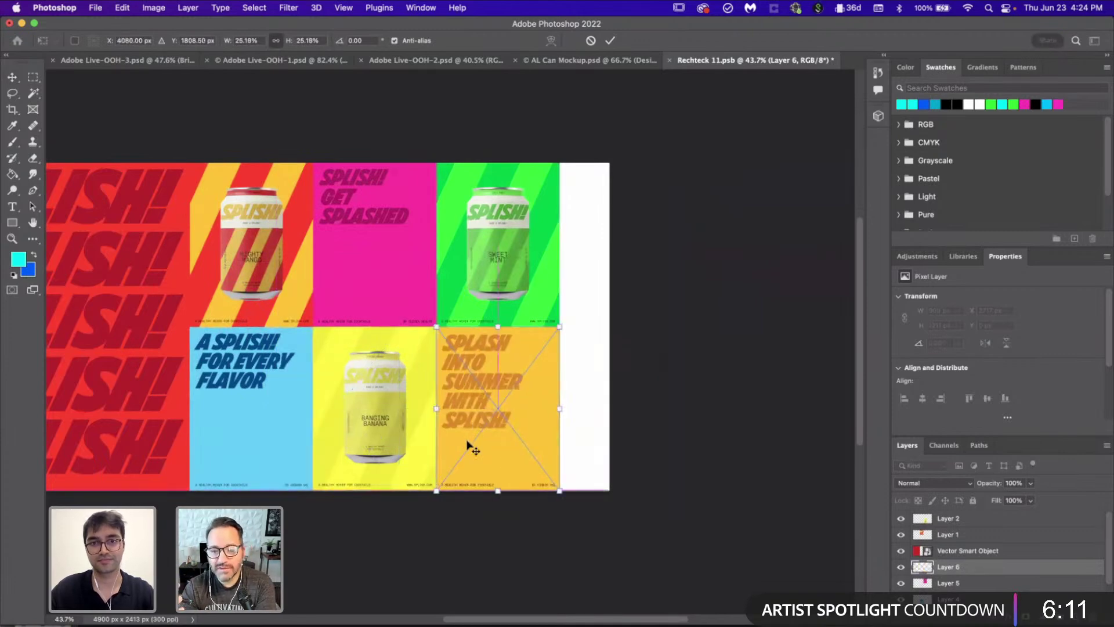
key("Return")
scroll(490, 277, "down", 2)
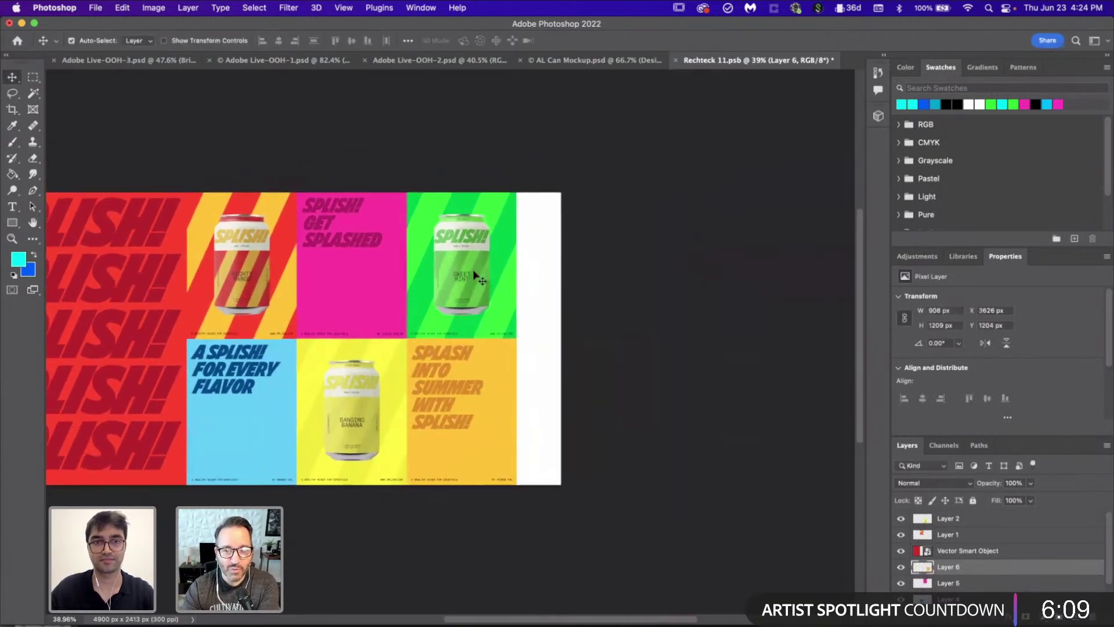
Step: Duplicate posters onto the collage's right edge and save the document
left_click_drag(256, 411, 580, 429)
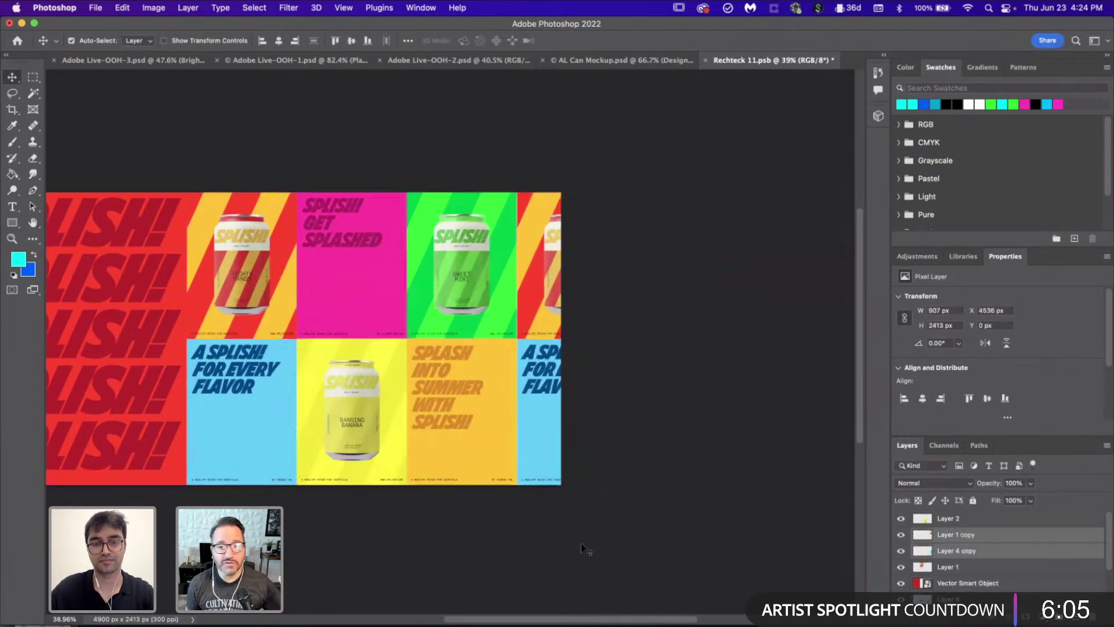
scroll(581, 544, "down", 1)
key("super+s")
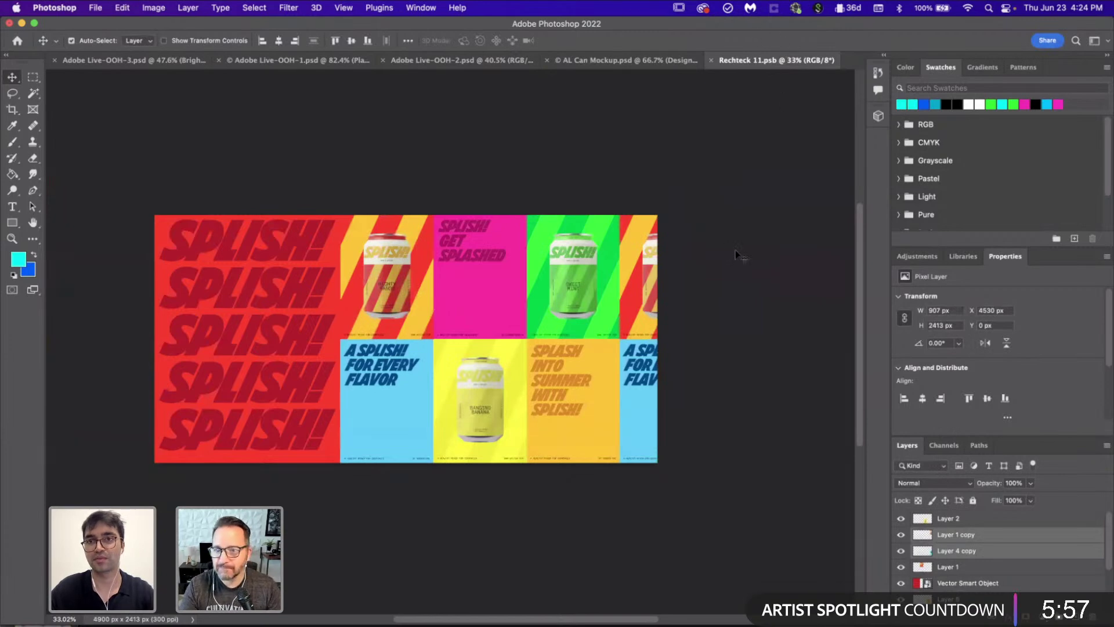
Step: Close the Rechteck 11 smart object to return to the Adobe Live-OOH-1 wall mockup
left_click(711, 59)
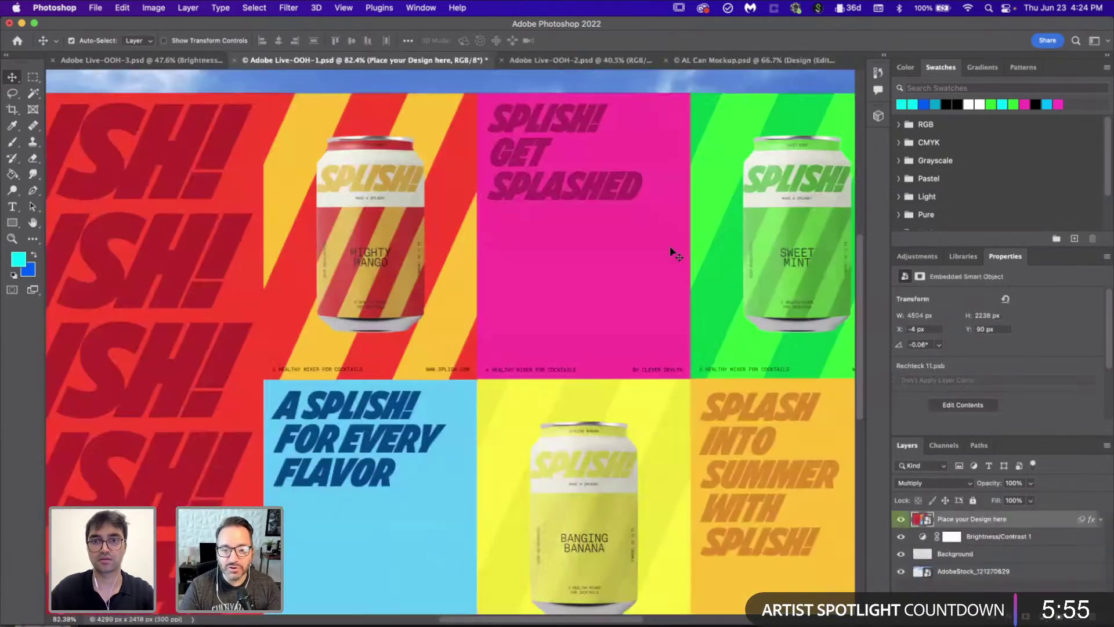
scroll(673, 254, "down", 5)
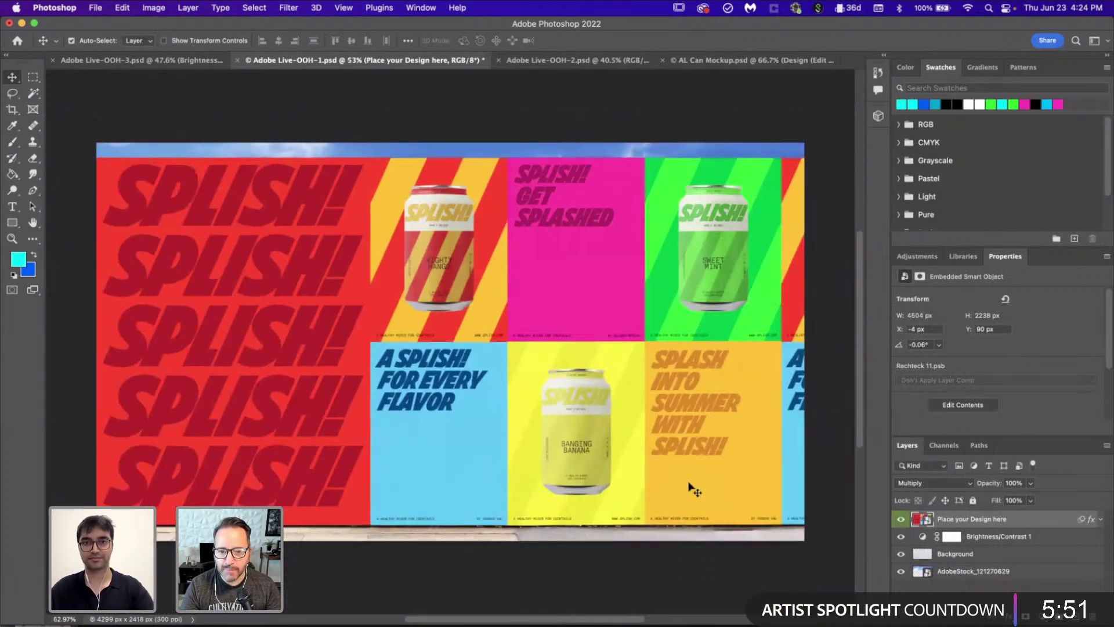
scroll(693, 489, "down", 3)
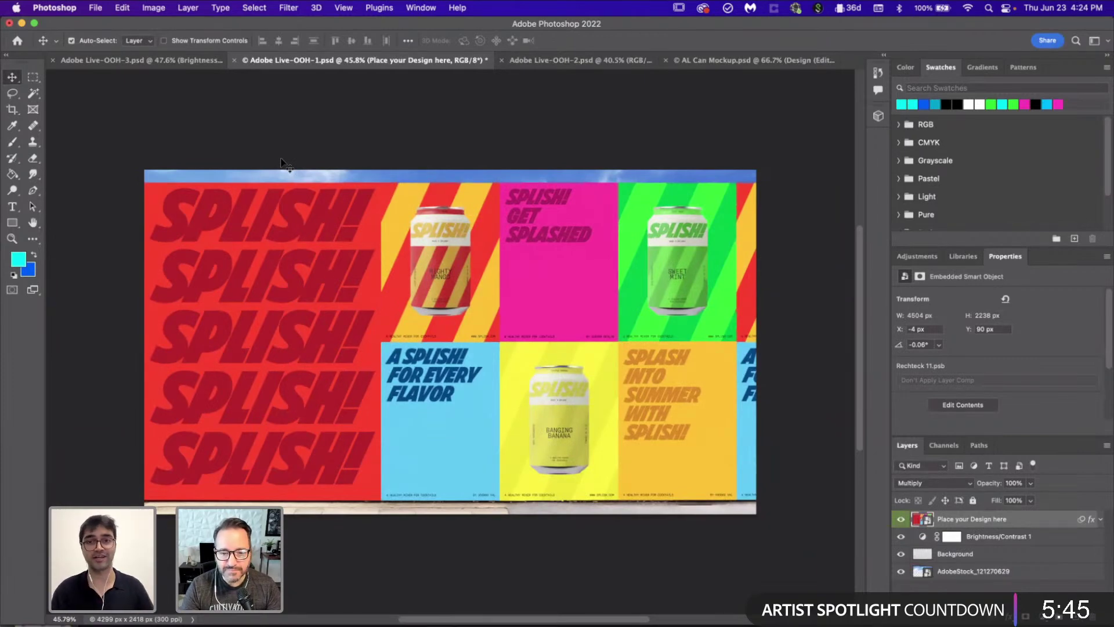
Step: Quick Export the wall mockup as Adobe Live-OOH-1.png into the Images folder
left_click(95, 8)
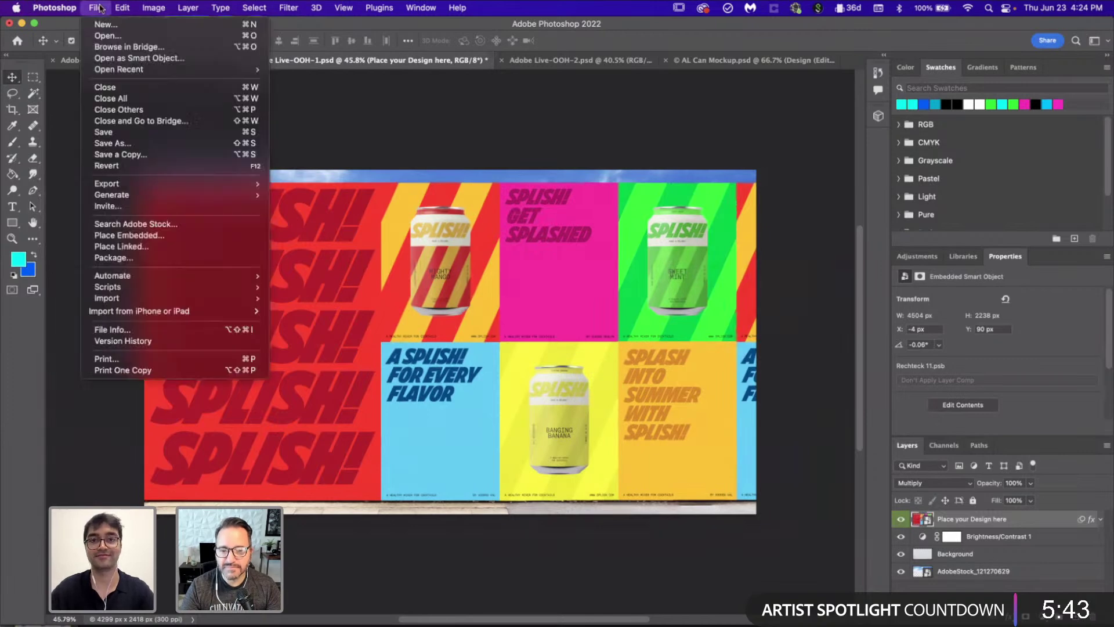
mouse_move(197, 184)
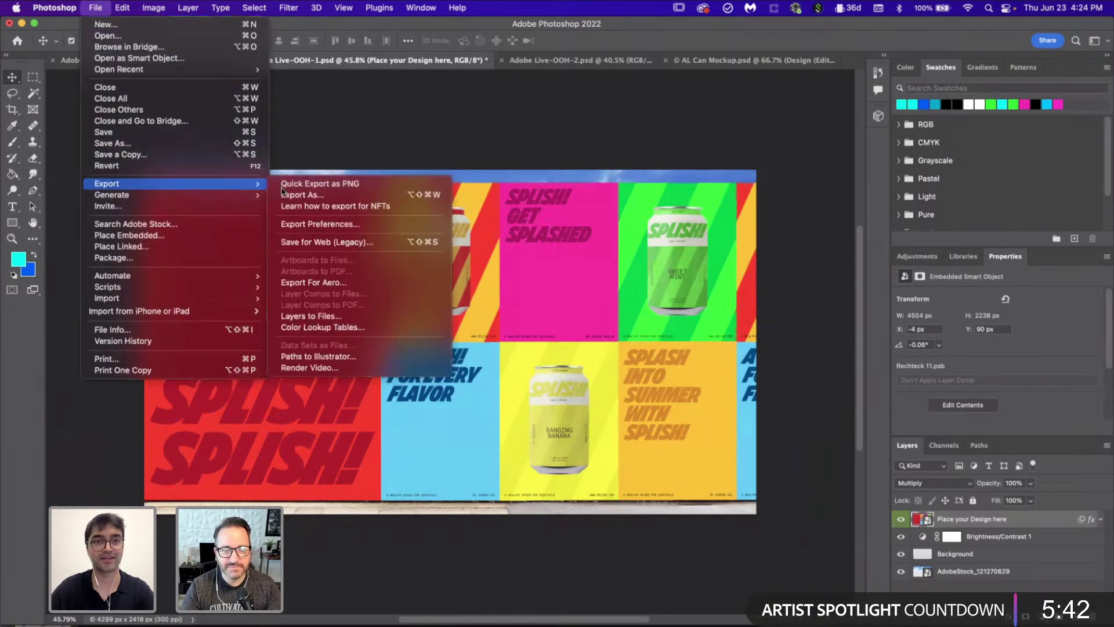
left_click(318, 185)
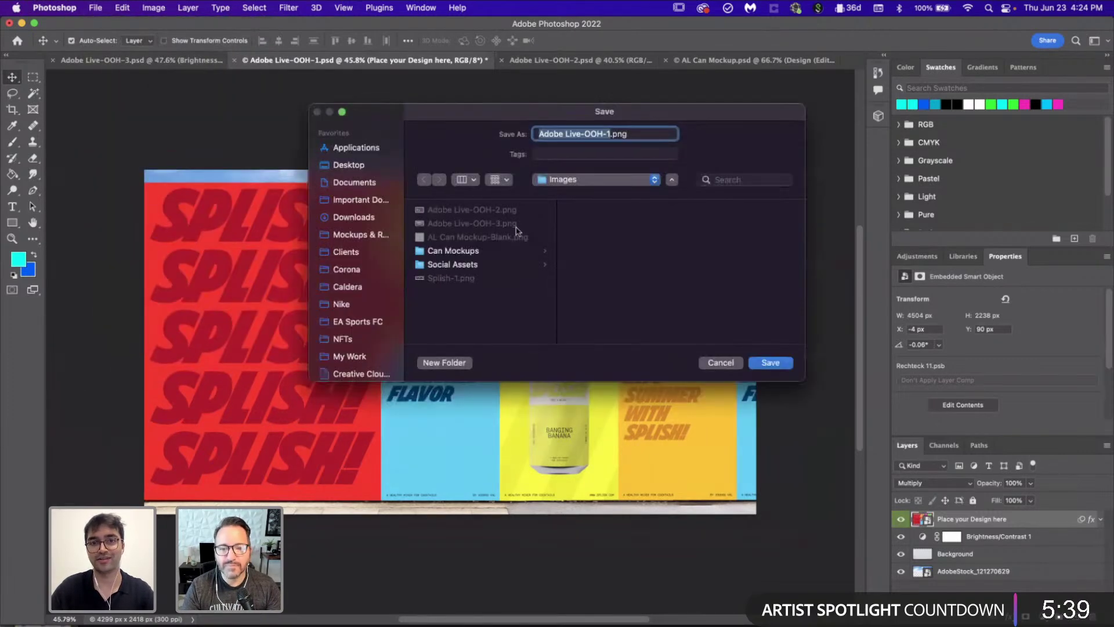
left_click(770, 362)
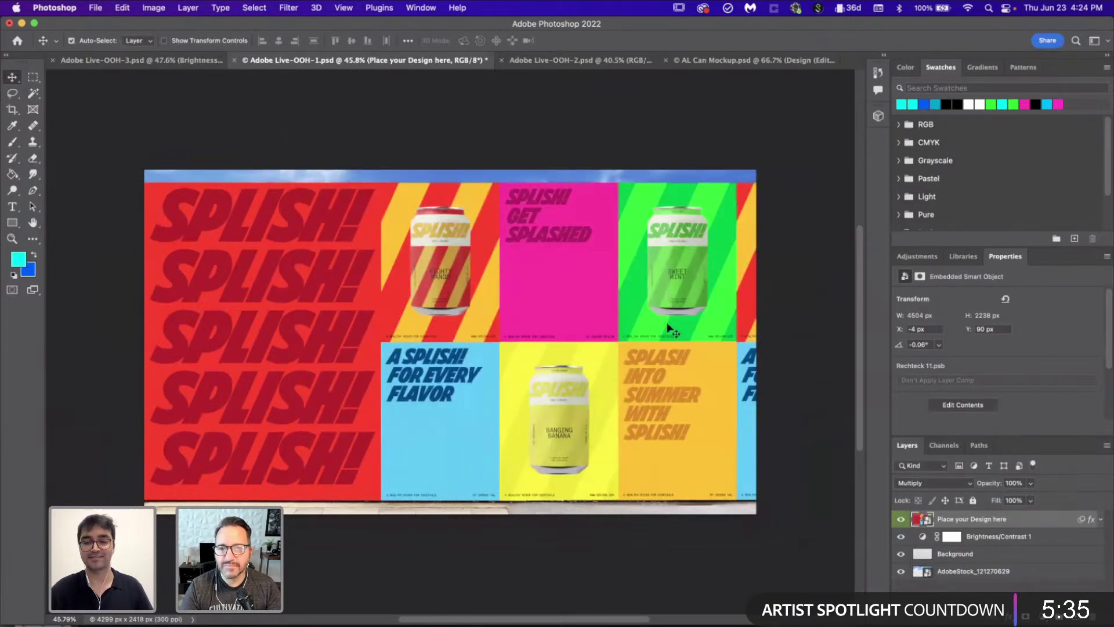
left_click(705, 625)
Step: Bring up the Case Study Layout document and locate the empty OOH 3 artboard
scroll(748, 355, "up", 5)
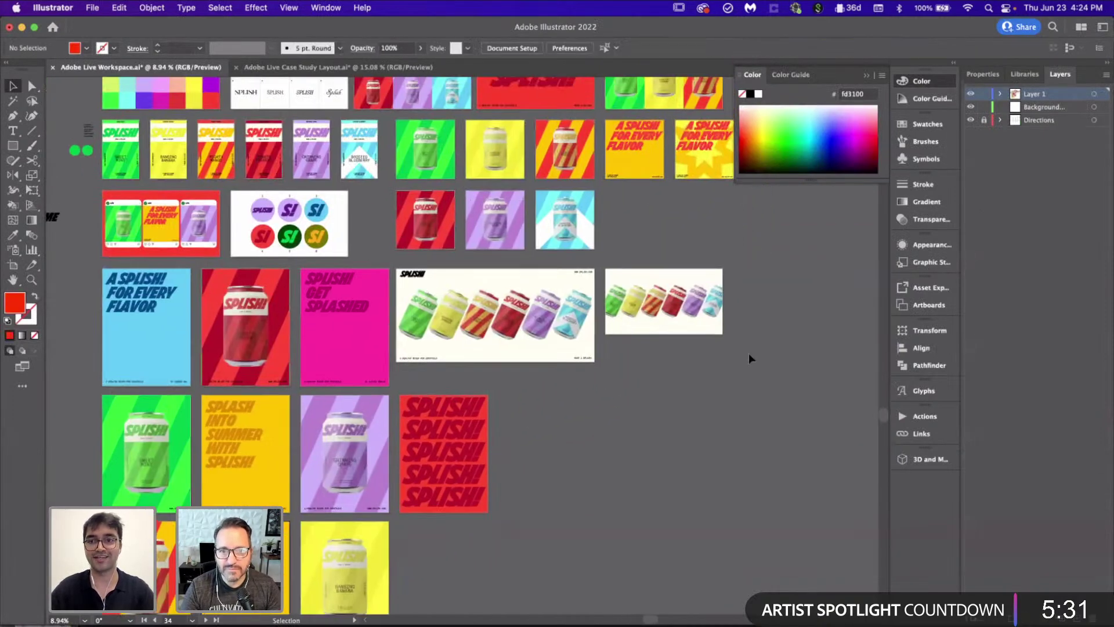
scroll(749, 358, "up", 1)
scroll(749, 358, "down", 4)
scroll(749, 358, "up", 1)
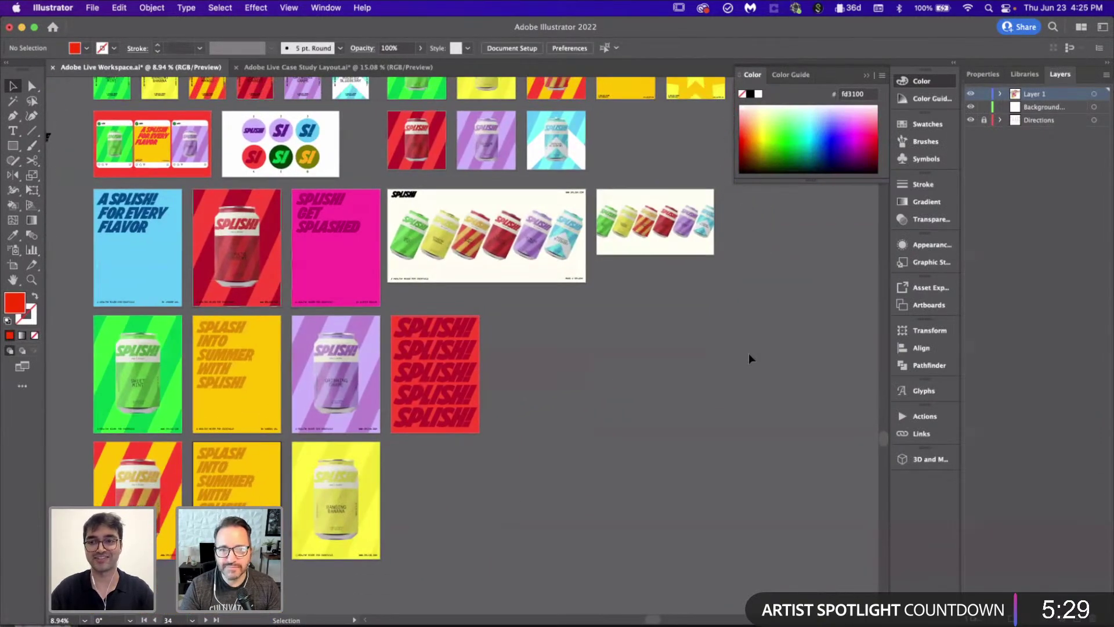
left_click(354, 68)
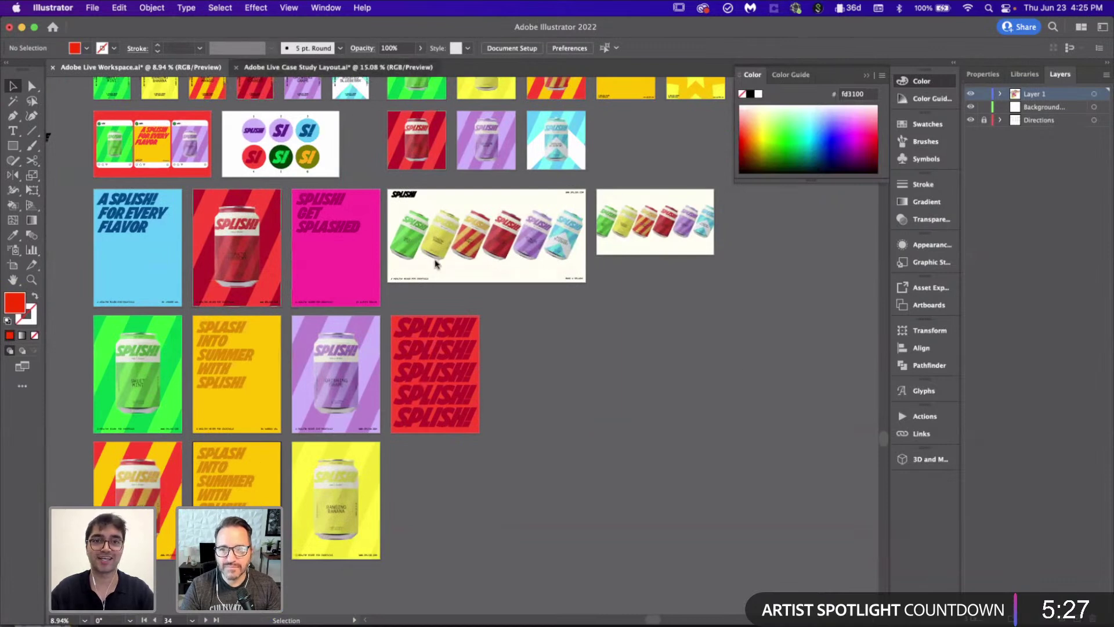
scroll(655, 395, "right", 1)
scroll(655, 395, "down", 2)
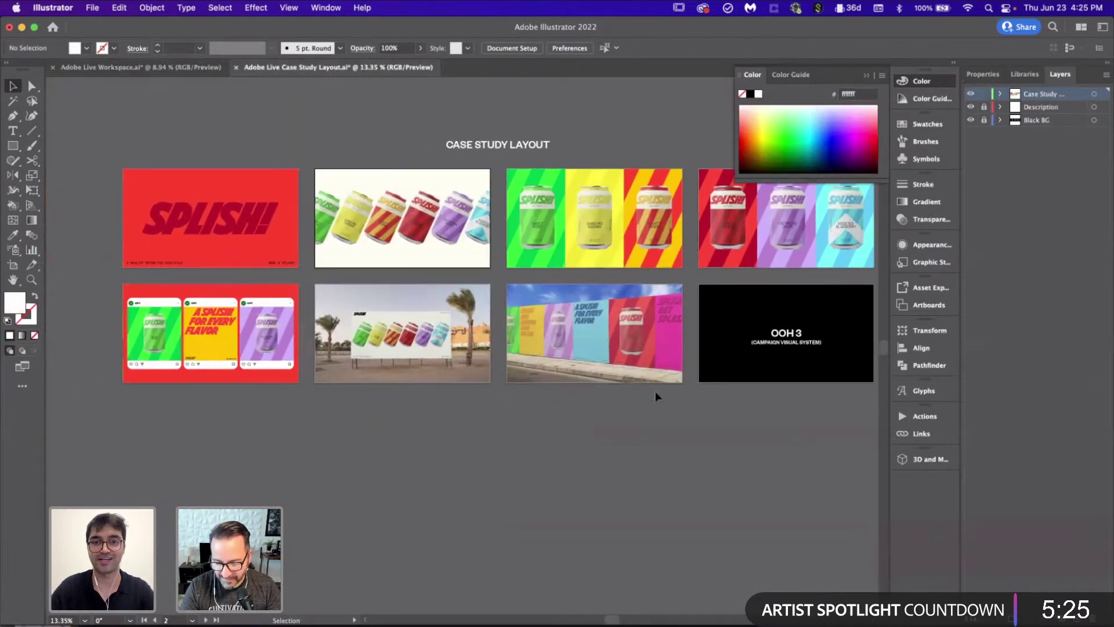
scroll(744, 466, "up", 3)
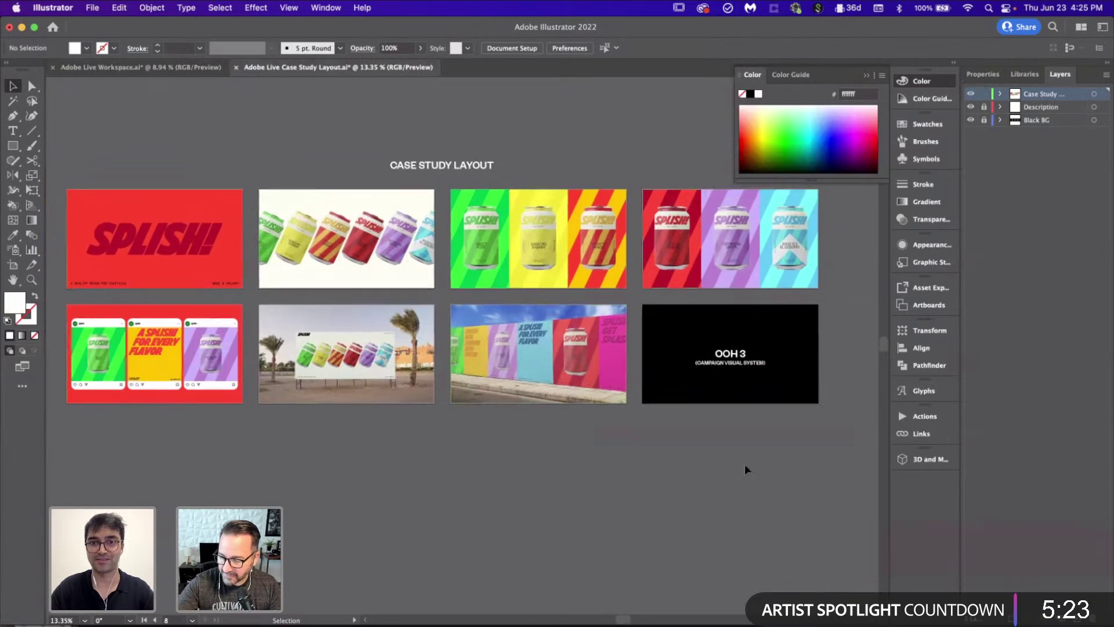
scroll(745, 467, "up", 1)
Step: Place Adobe Live-OOH-1.png so it fills the OOH 3 artboard
key("super+shift+p")
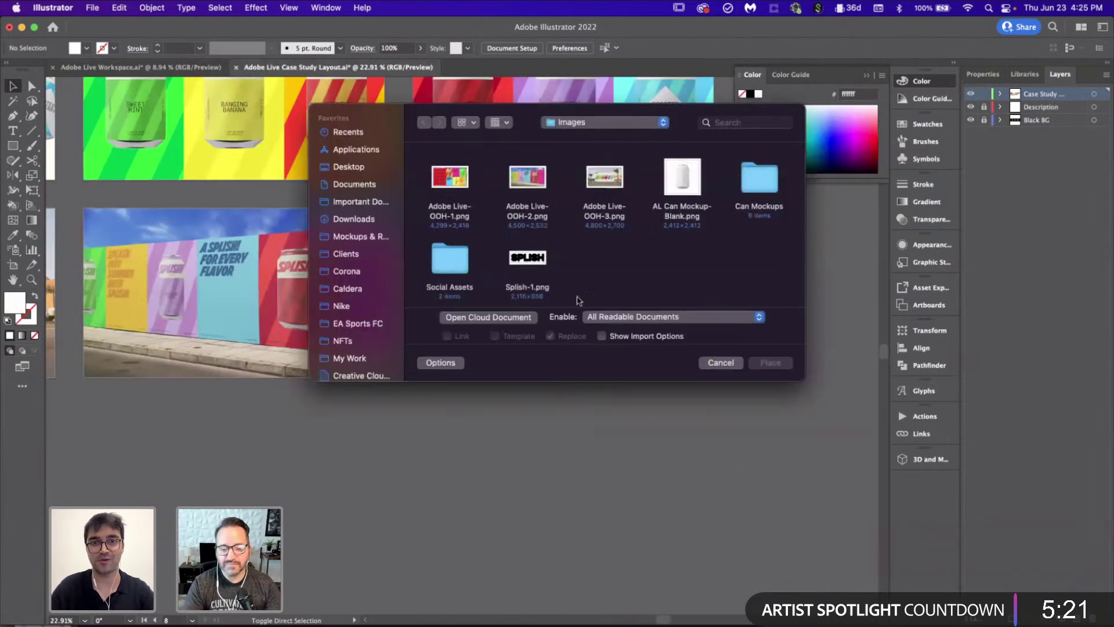
double_click(464, 191)
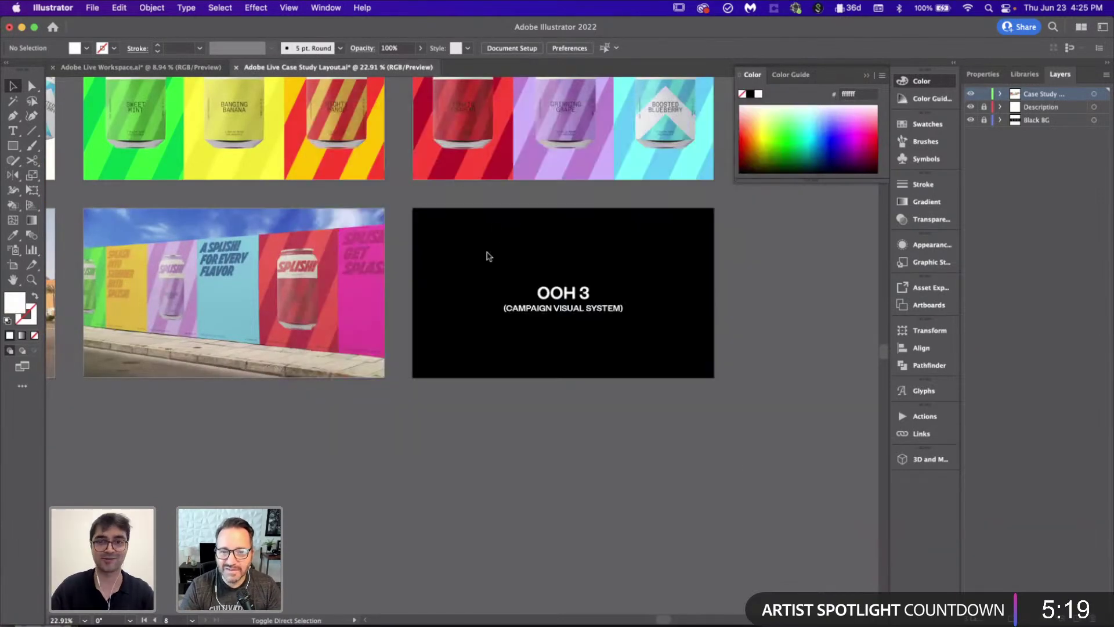
scroll(493, 258, "up", 5)
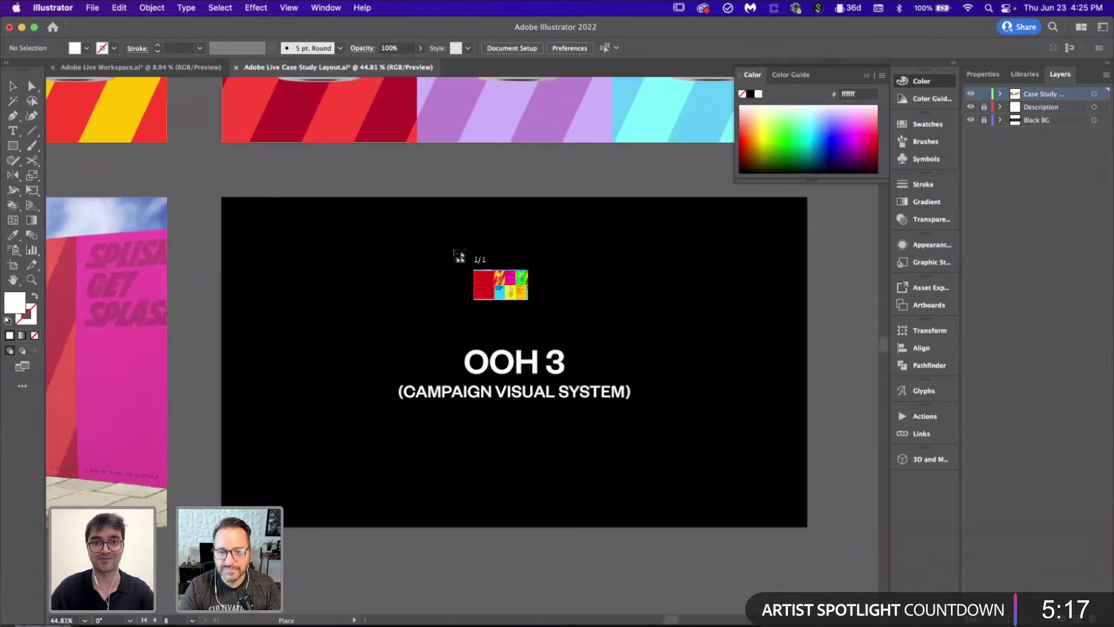
left_click_drag(225, 198, 813, 527)
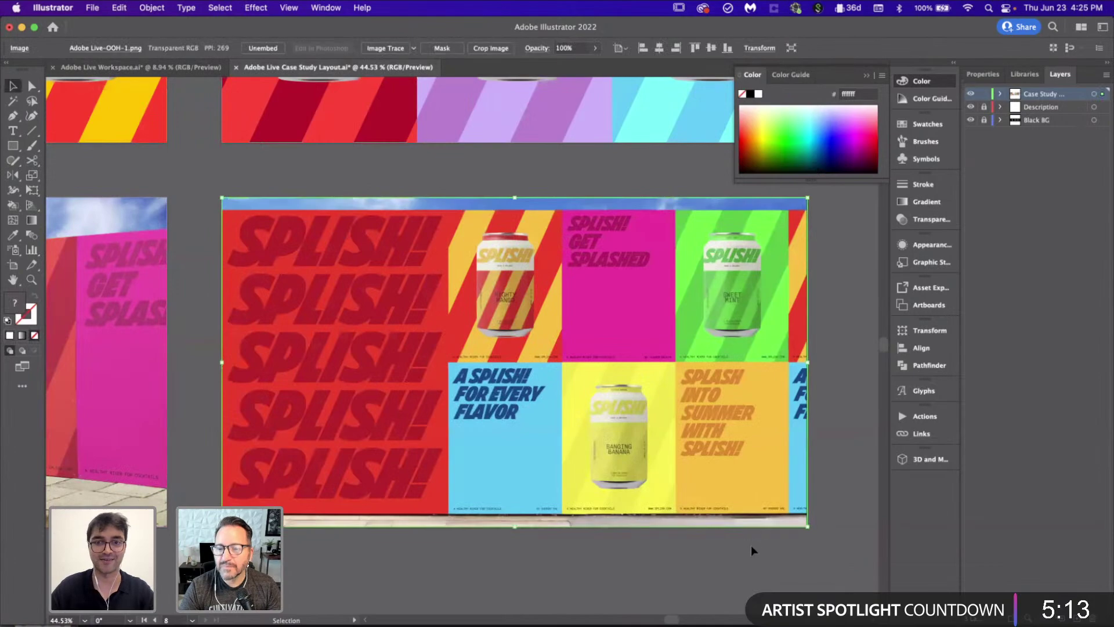
scroll(751, 545, "down", 1)
scroll(751, 545, "down", 5)
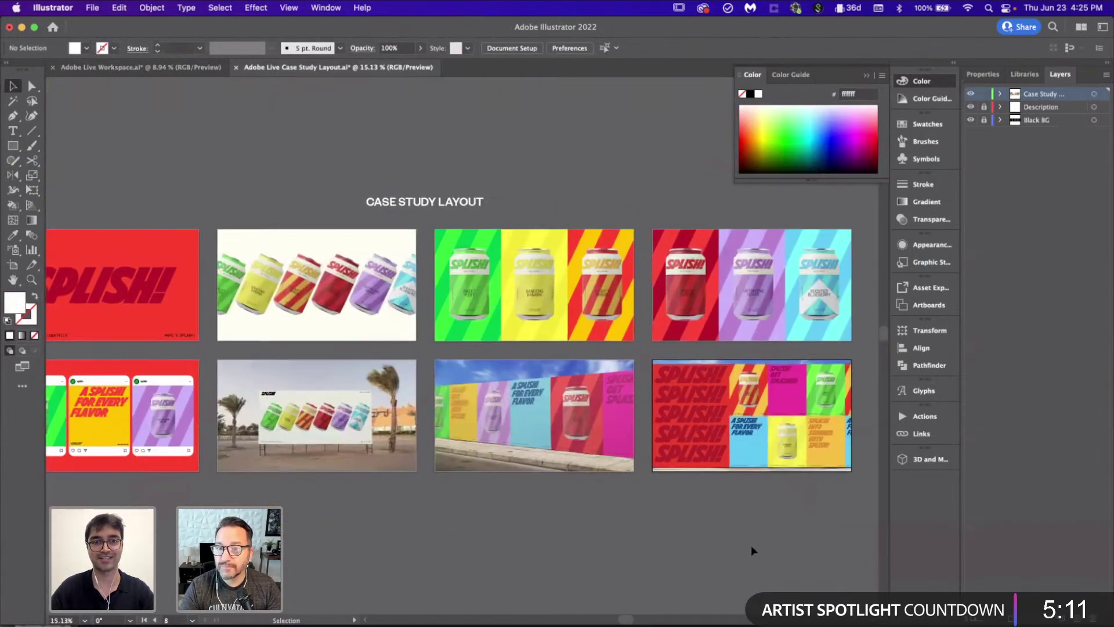
scroll(750, 544, "down", 2)
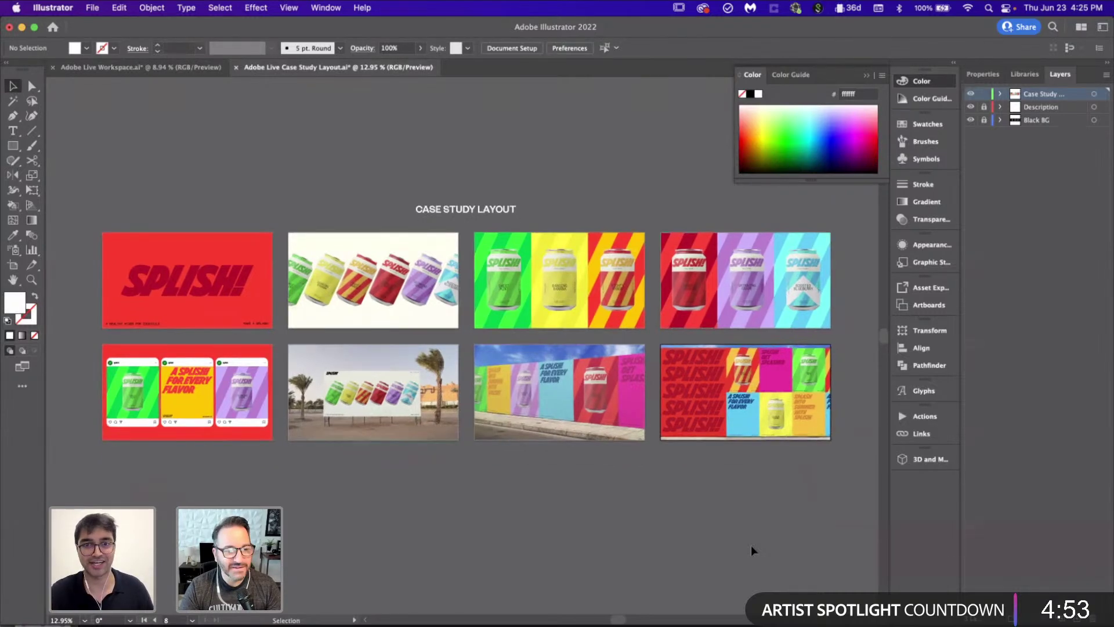
scroll(751, 545, "up", 2)
scroll(751, 545, "up", 2)
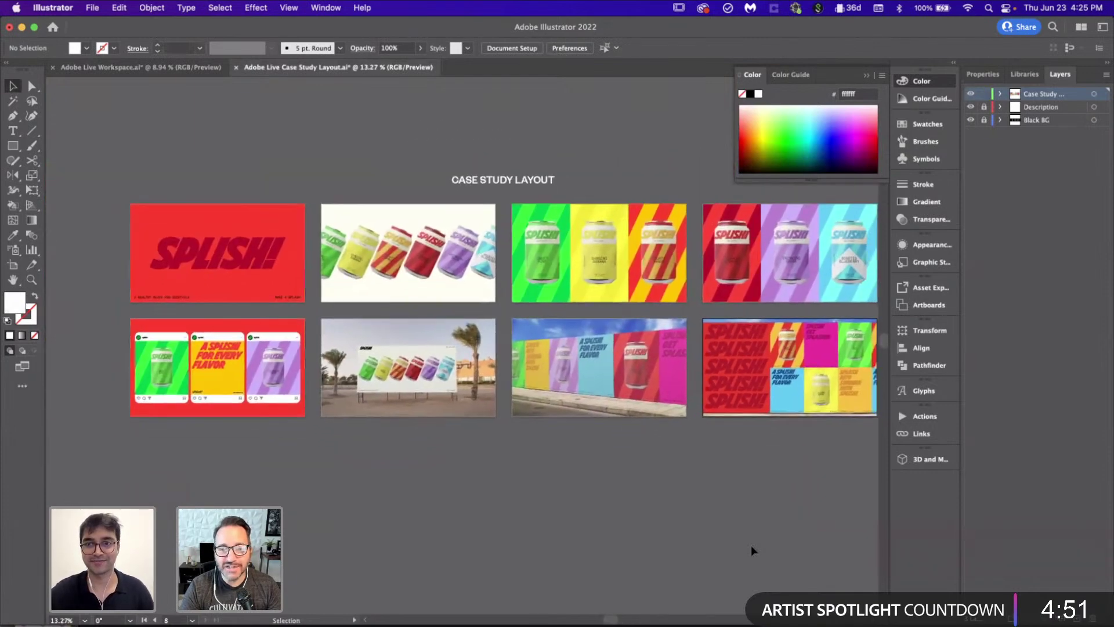
scroll(751, 545, "up", 1)
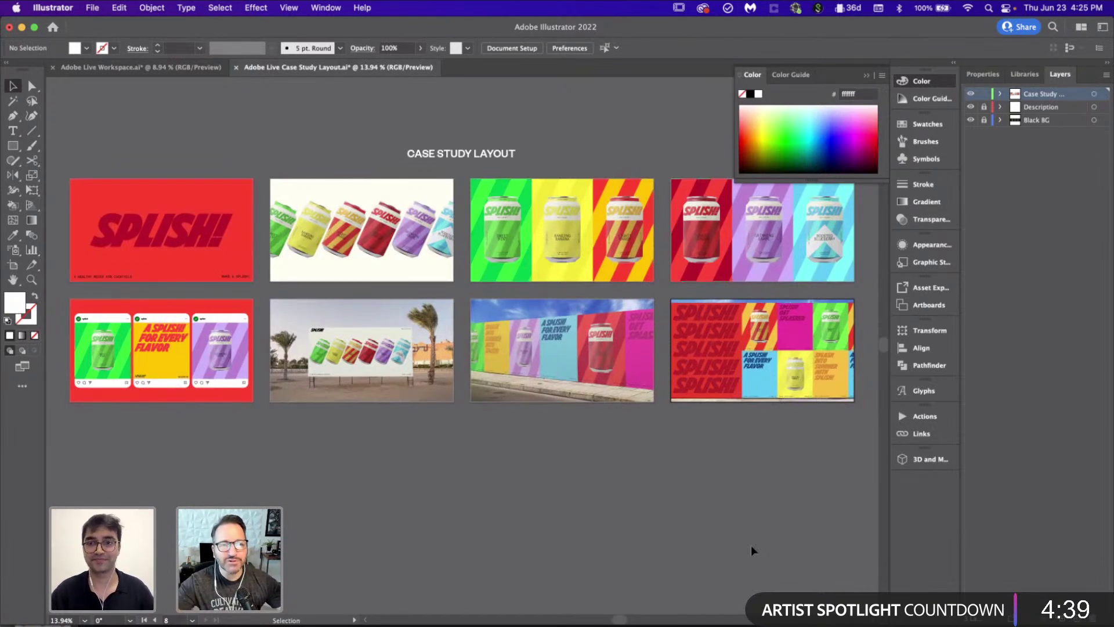
scroll(750, 545, "down", 1)
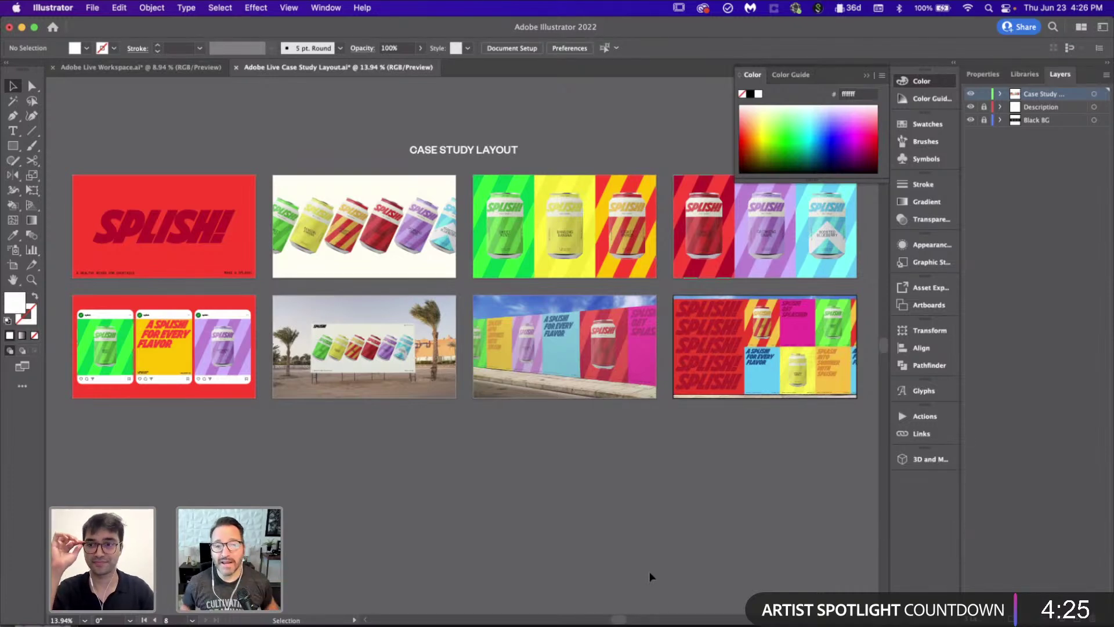
scroll(649, 571, "up", 2)
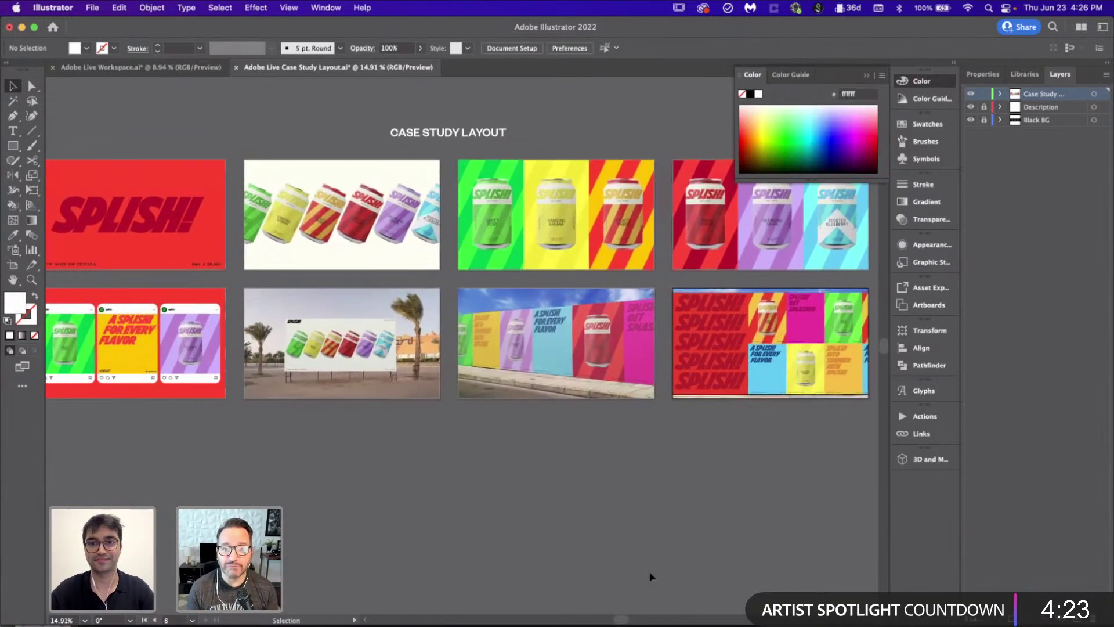
scroll(649, 571, "down", 2)
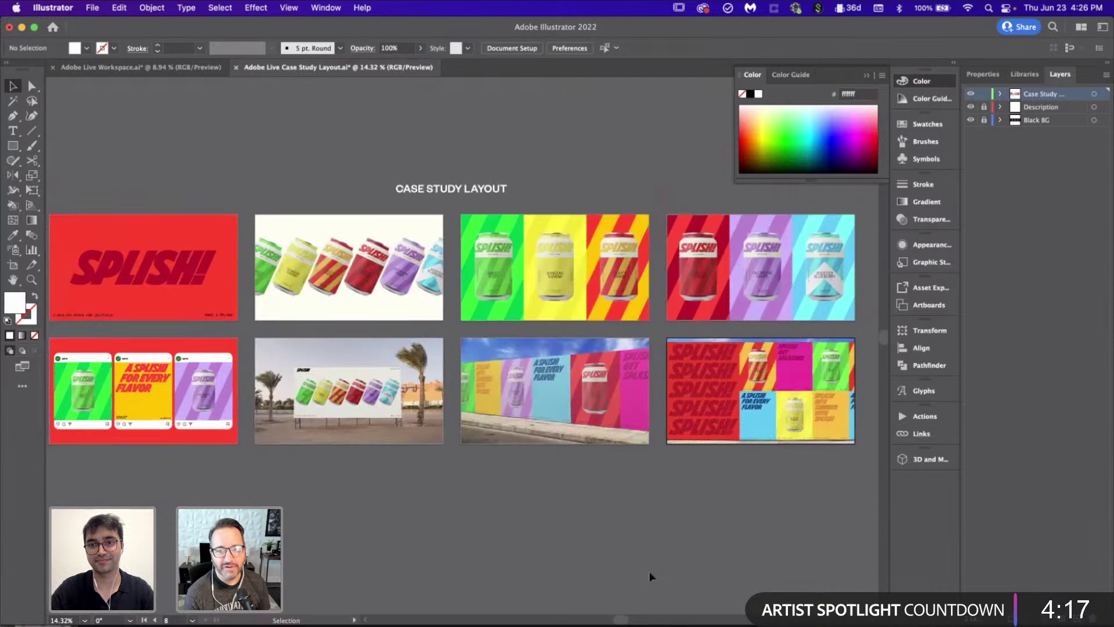
Step: Zoom to fit the red SPLISH! title artboard and clear the selection
left_click(208, 307)
key("super+0")
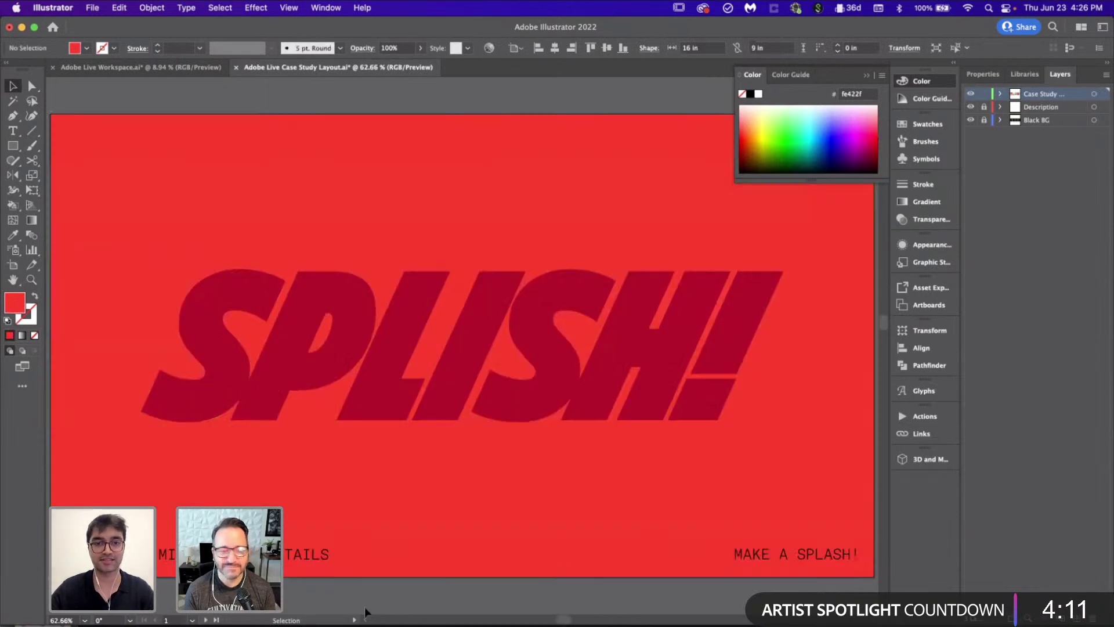
key("super+shift+a")
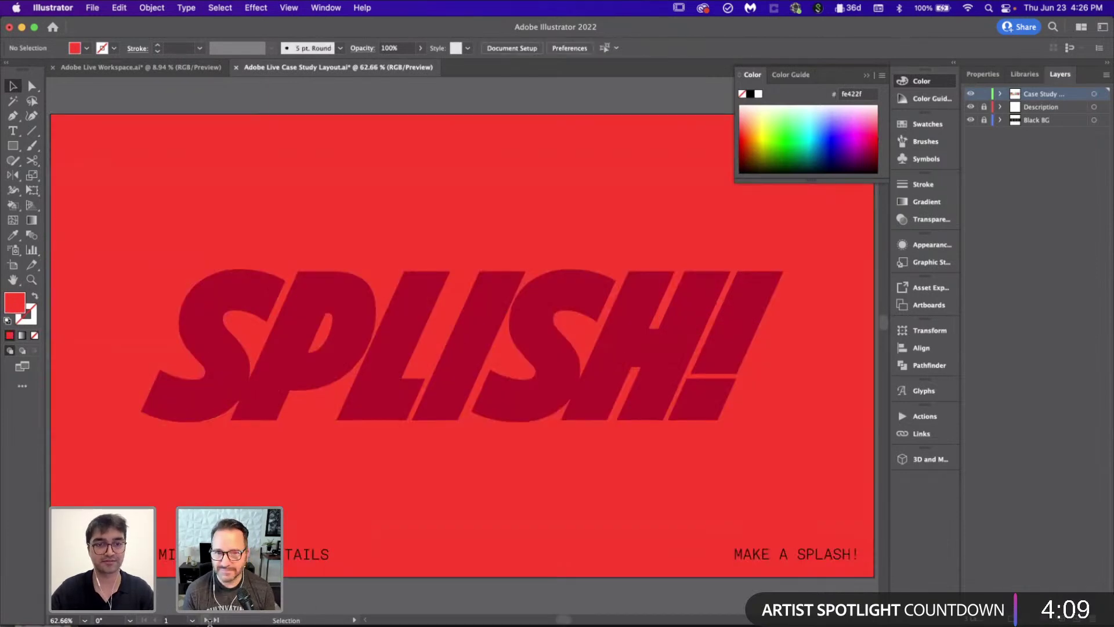
Step: Step through the can, social post, billboard and wall mockup artboards to the poster grid
left_click(206, 620)
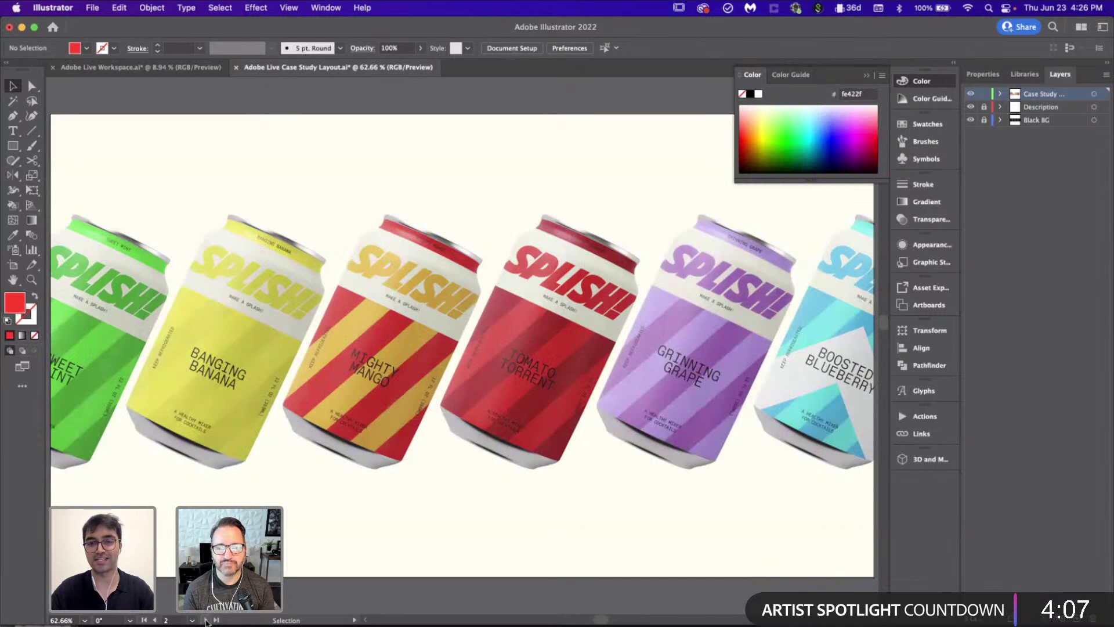
left_click(206, 620)
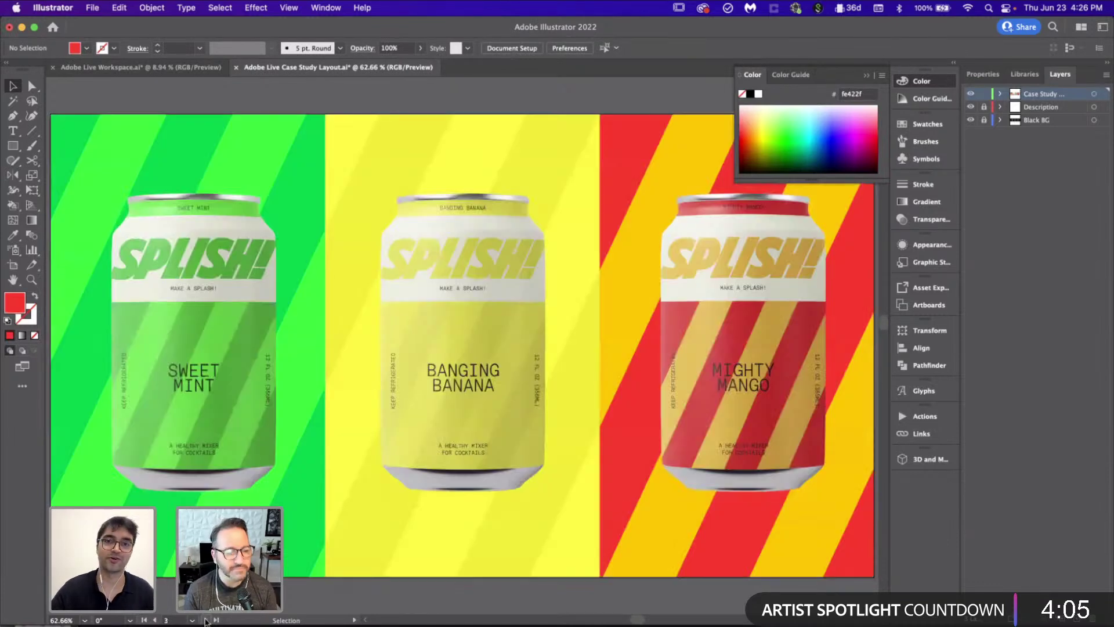
left_click(206, 620)
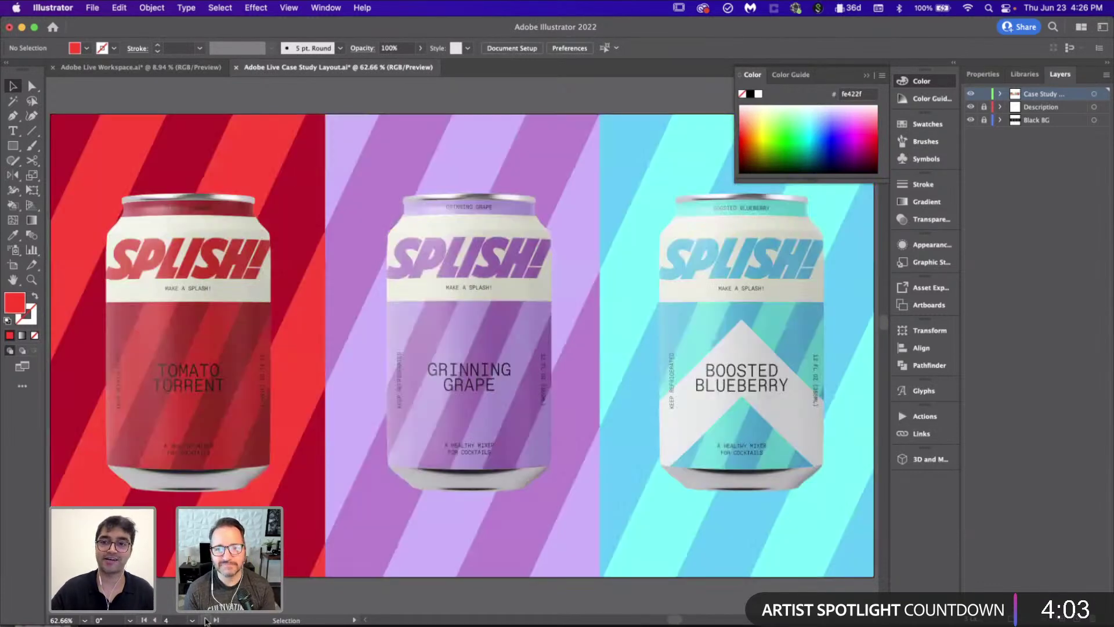
left_click(206, 620)
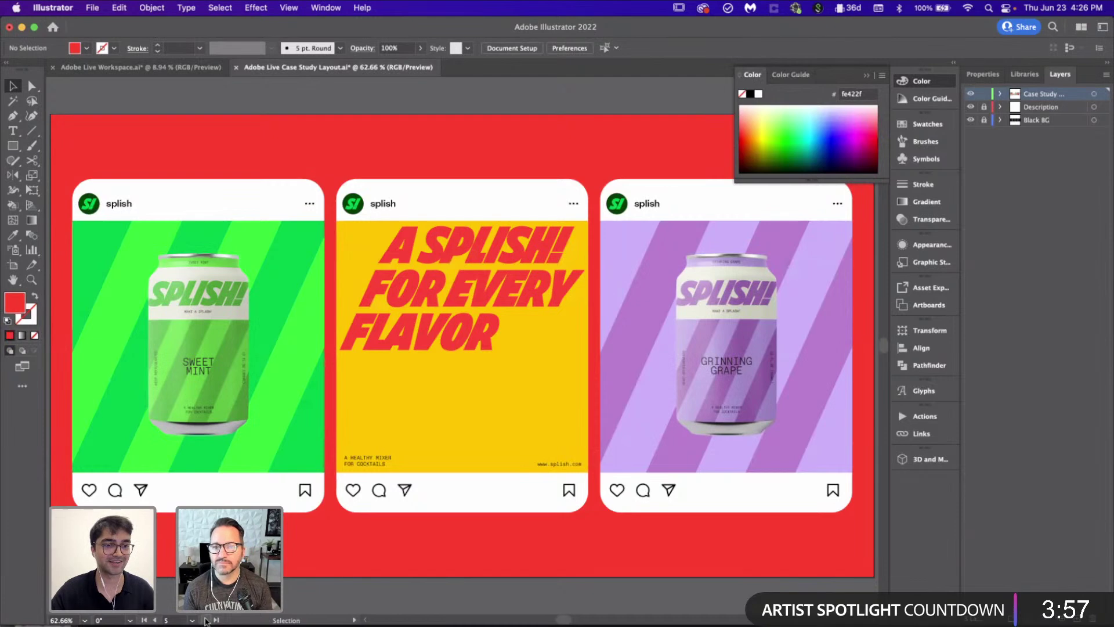
left_click(205, 620)
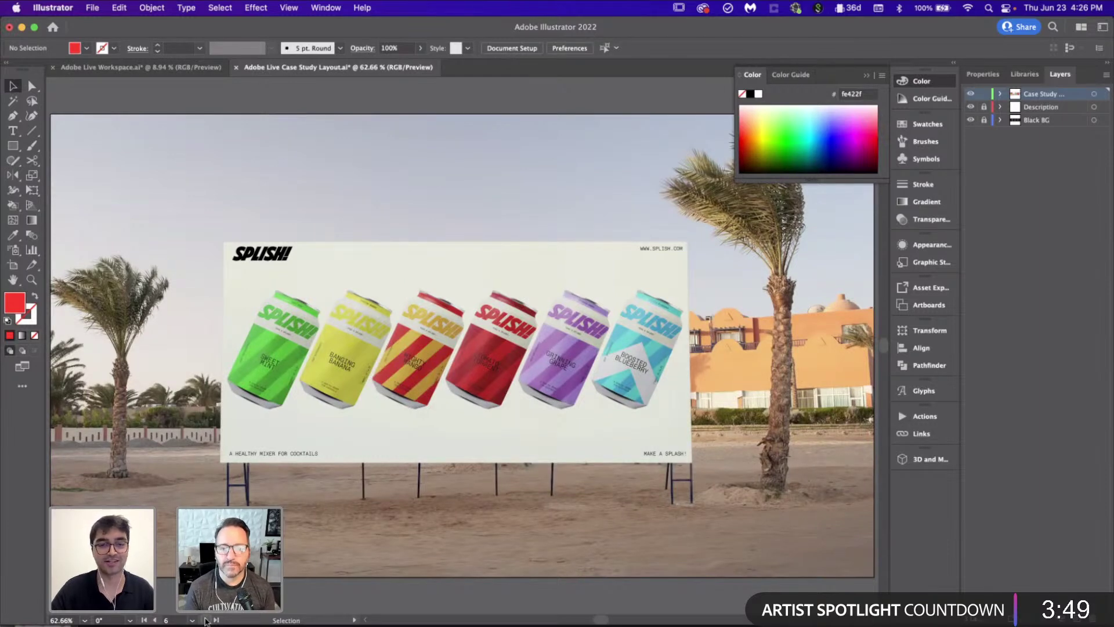
left_click(205, 619)
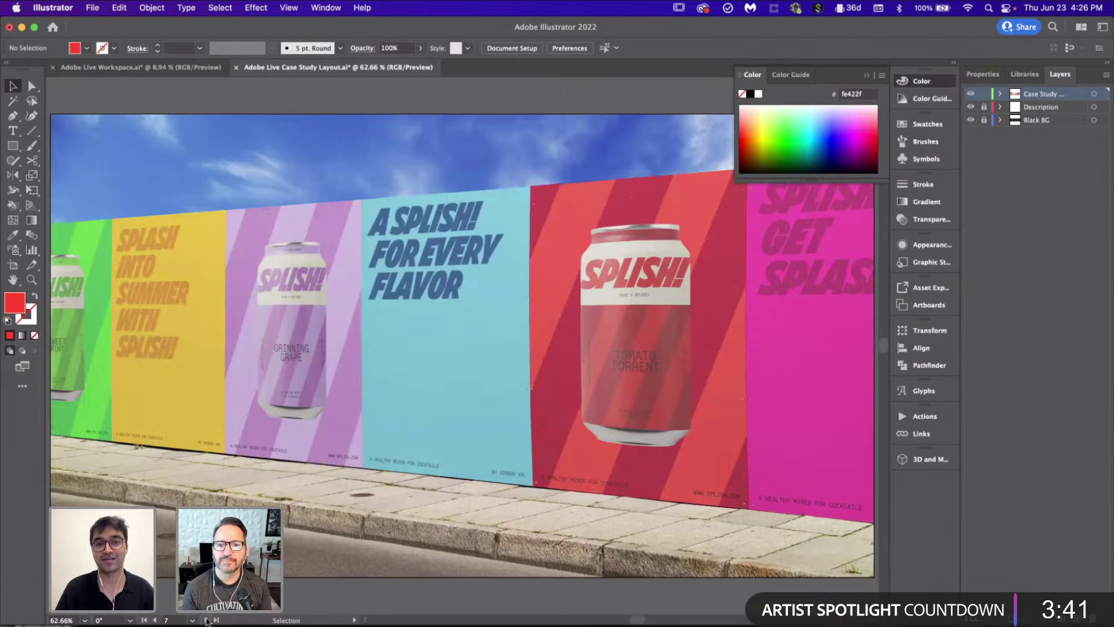
left_click(206, 620)
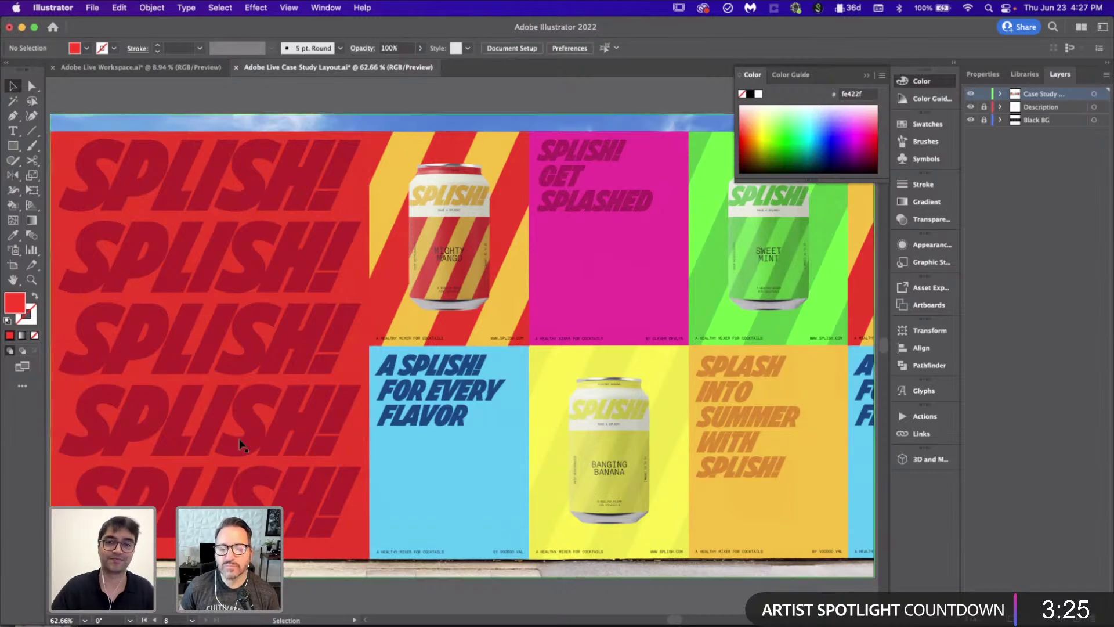
scroll(243, 446, "down", 6)
Step: Compare the layout with and without the Case Study layer, leave it hidden, and open Adobe Live Workspace.ai
scroll(240, 440, "down", 2)
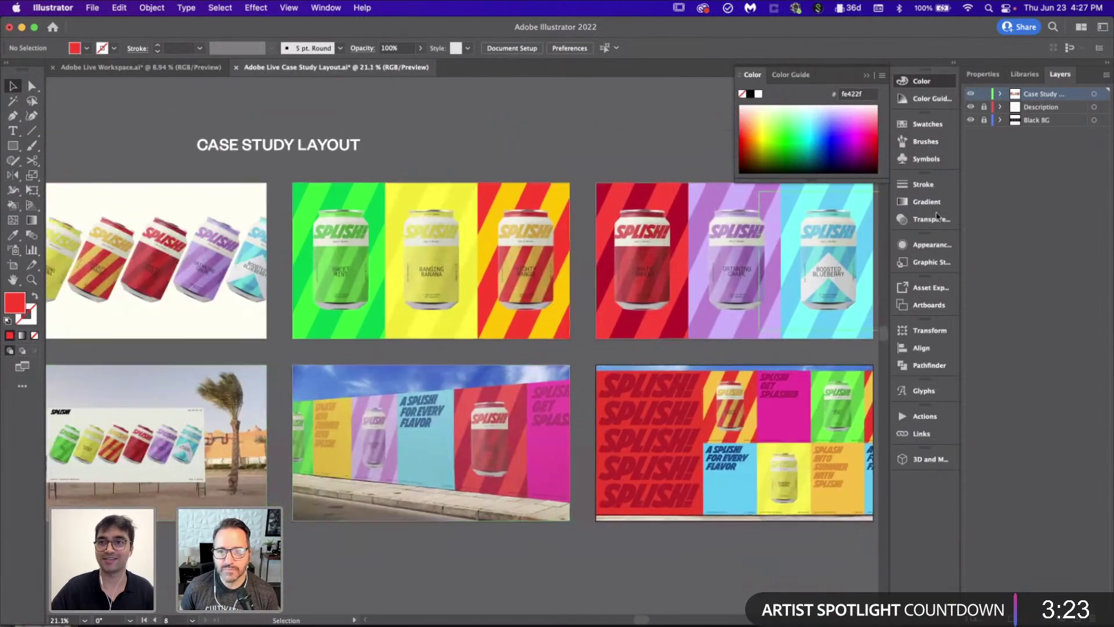
scroll(587, 317, "down", 2)
scroll(588, 315, "left", 2)
left_click(970, 94)
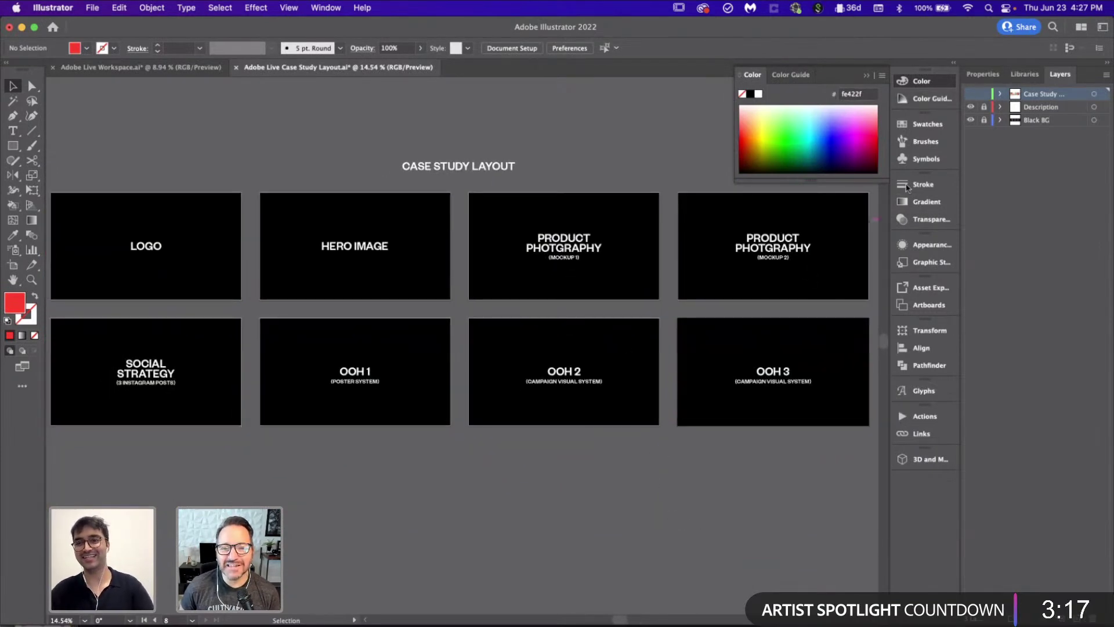
scroll(683, 268, "left", 1)
scroll(680, 269, "down", 1)
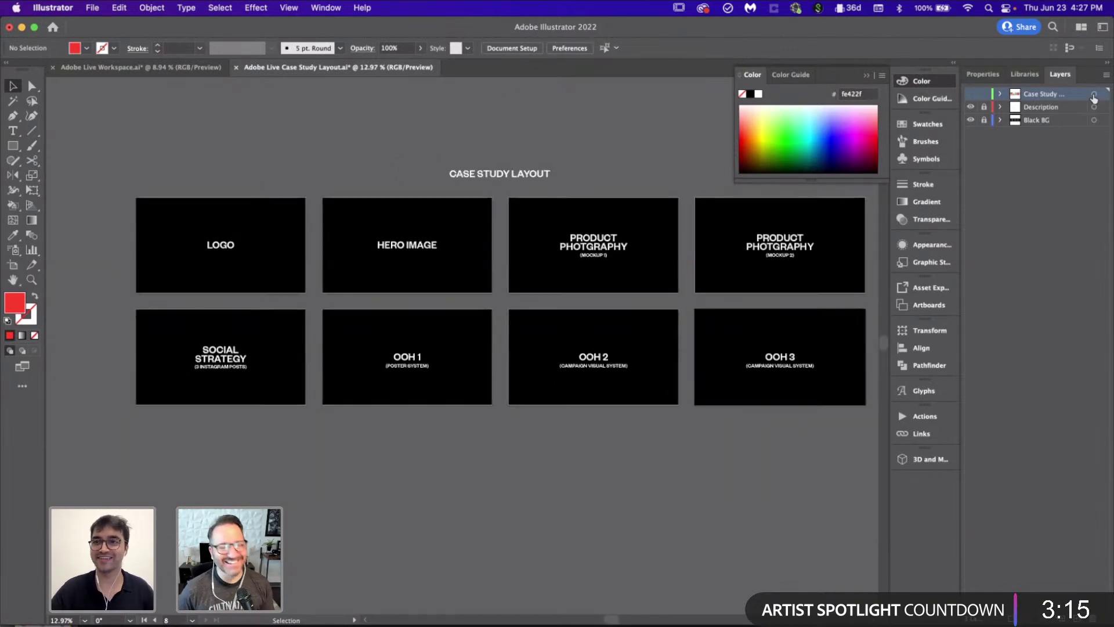
left_click(971, 95)
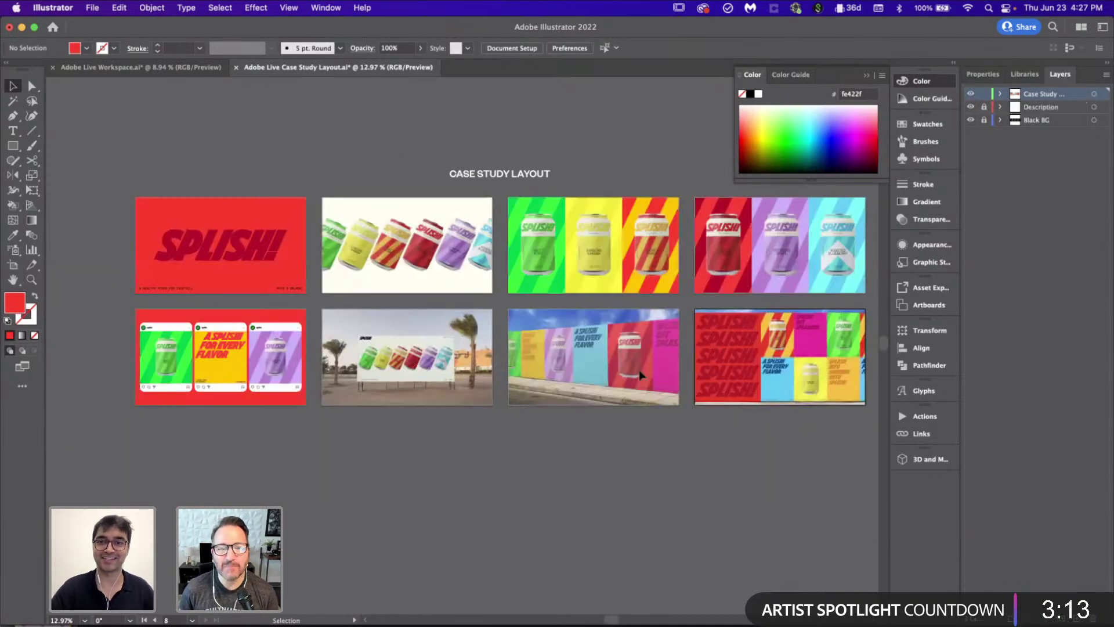
scroll(639, 370, "up", 2)
scroll(602, 425, "down", 1)
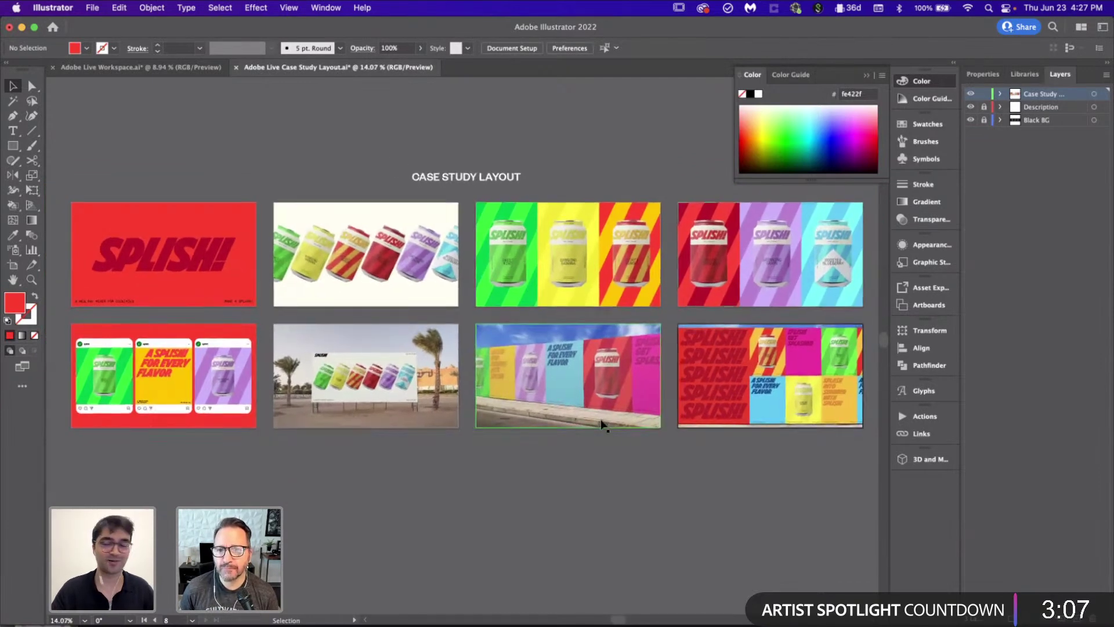
left_click(970, 94)
left_click(119, 67)
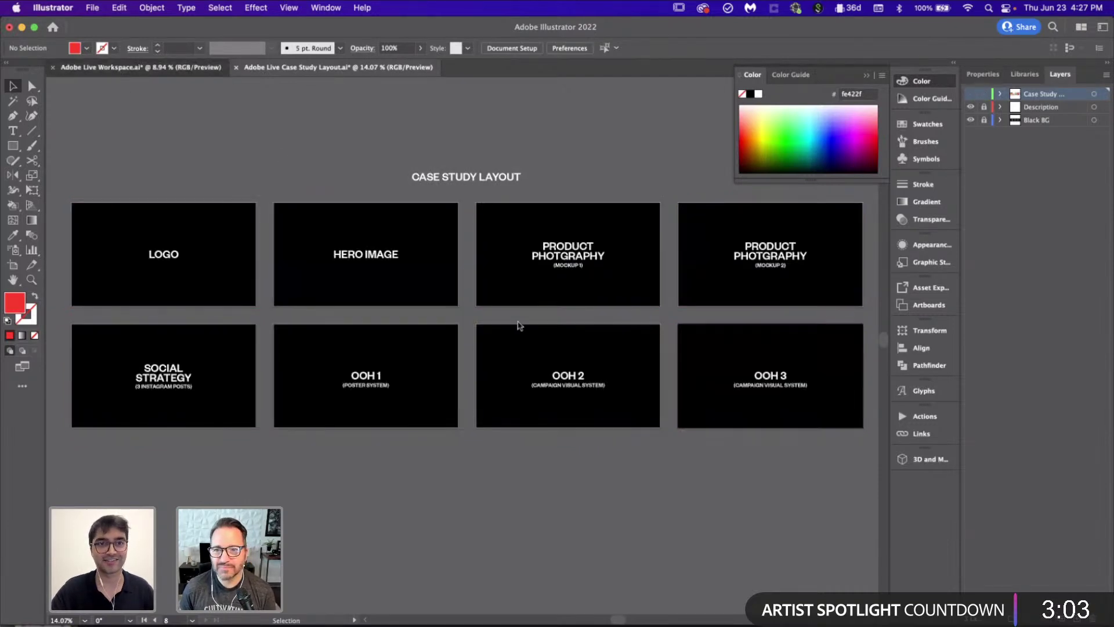
scroll(550, 363, "down", 5)
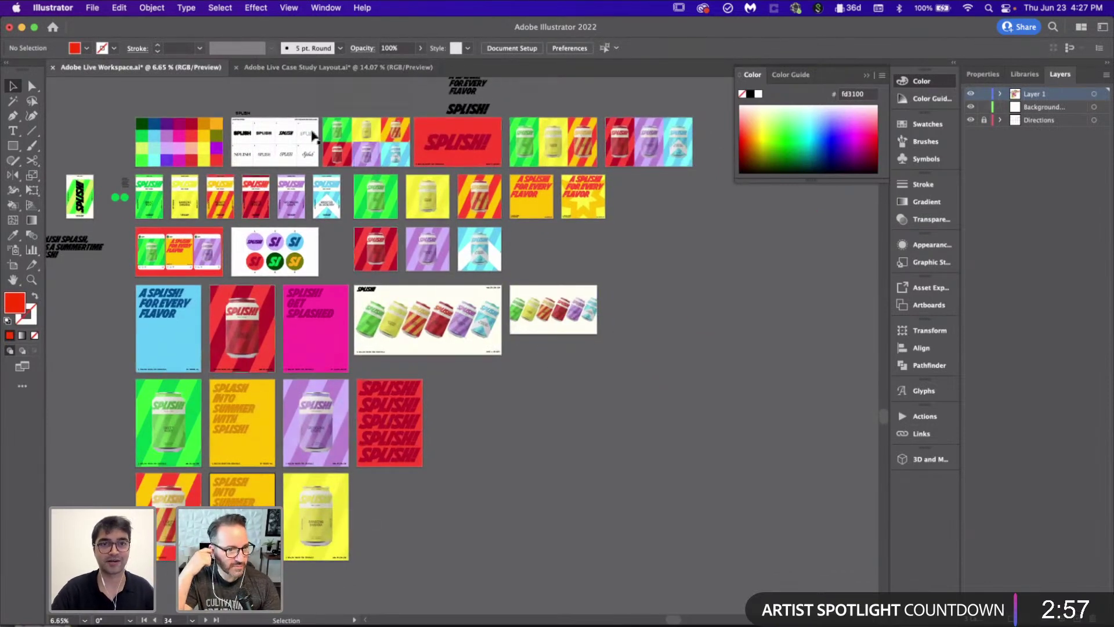
scroll(272, 116, "up", 2)
scroll(272, 116, "up", 10)
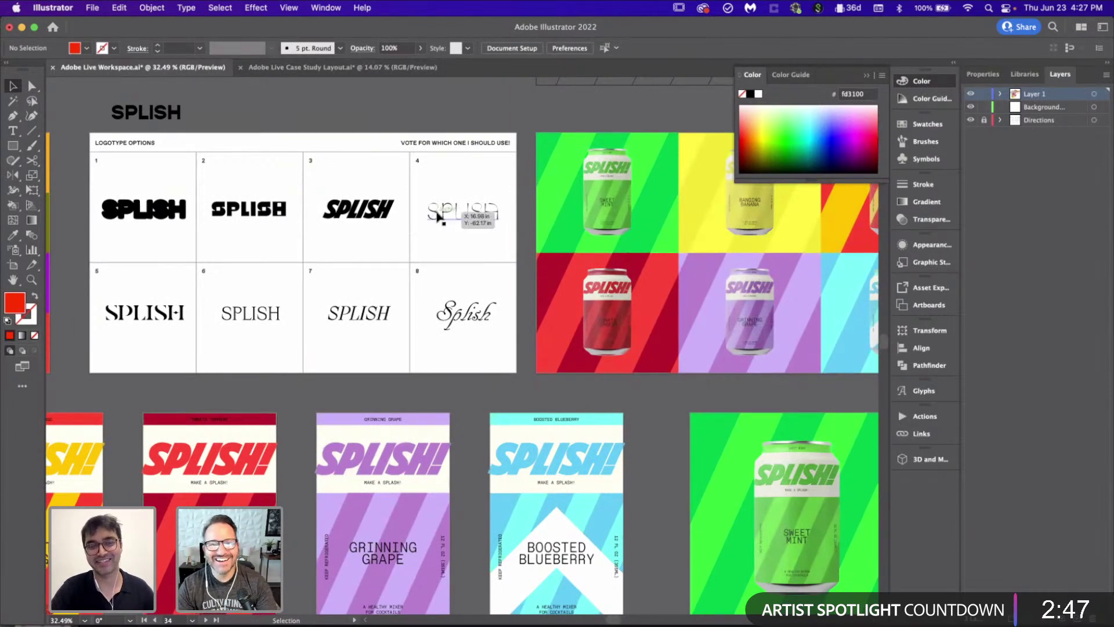
scroll(438, 218, "down", 3)
scroll(438, 218, "down", 1)
scroll(246, 193, "up", 4)
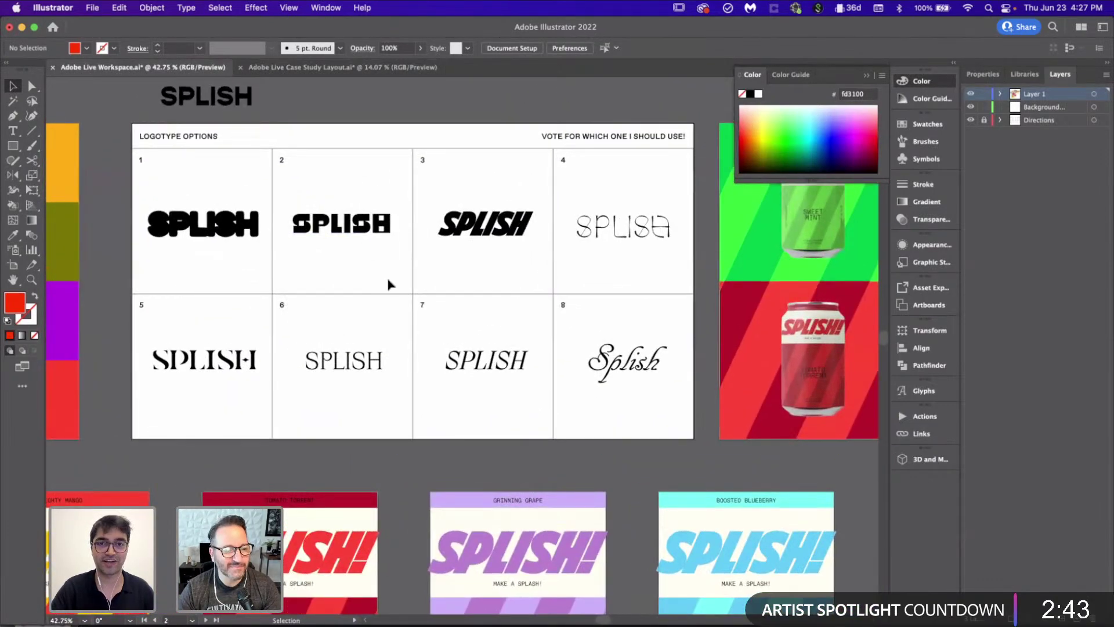
scroll(389, 284, "right", 5)
scroll(389, 284, "down", 2)
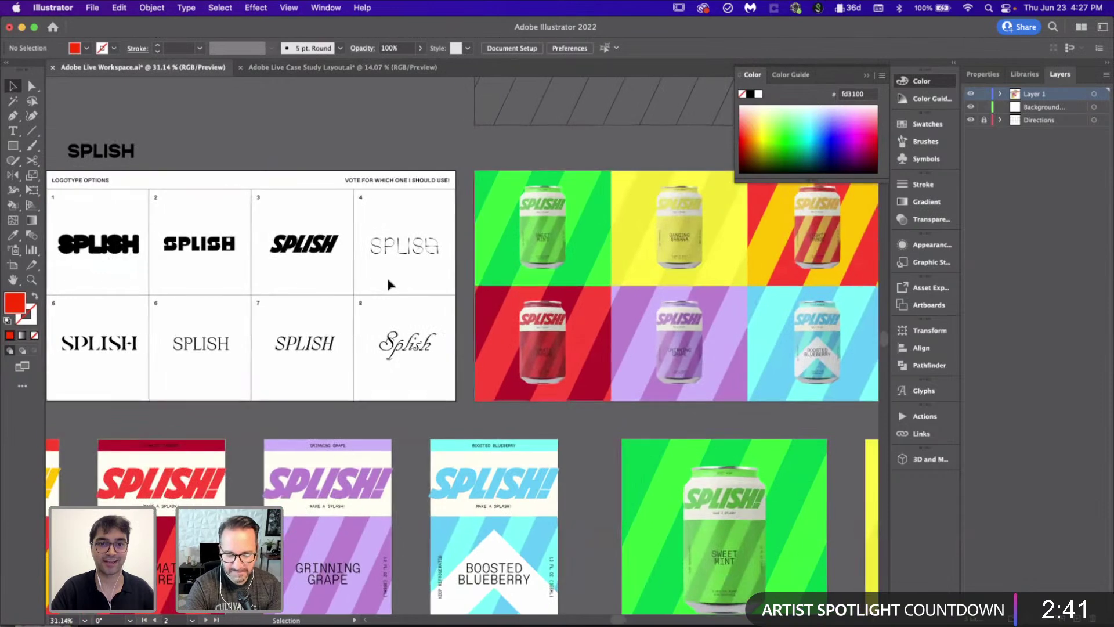
left_click(316, 244)
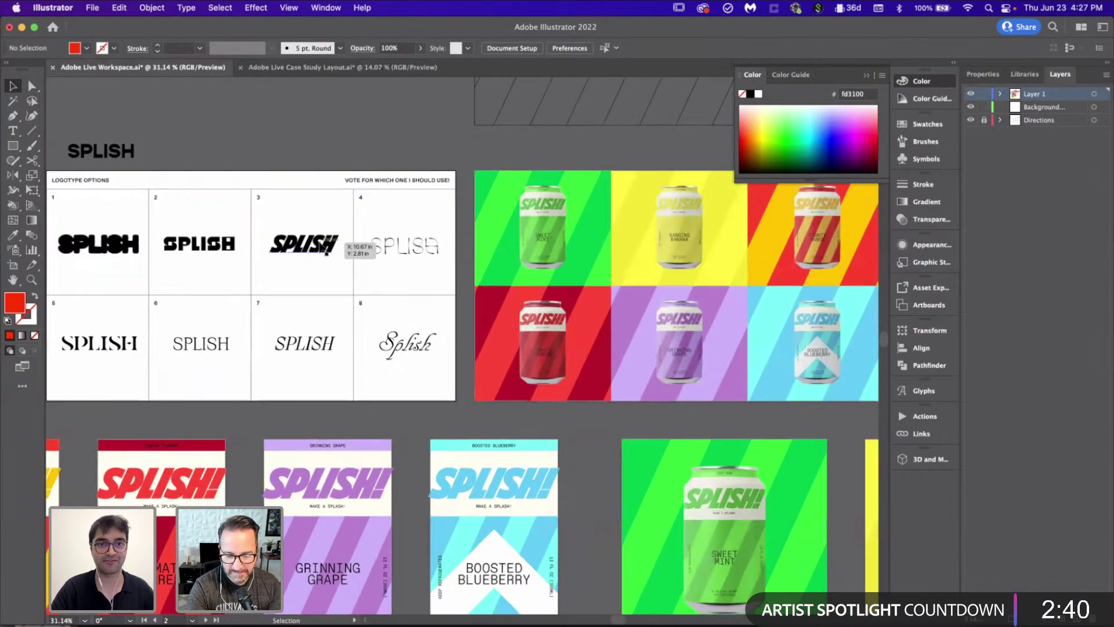
left_click(325, 217)
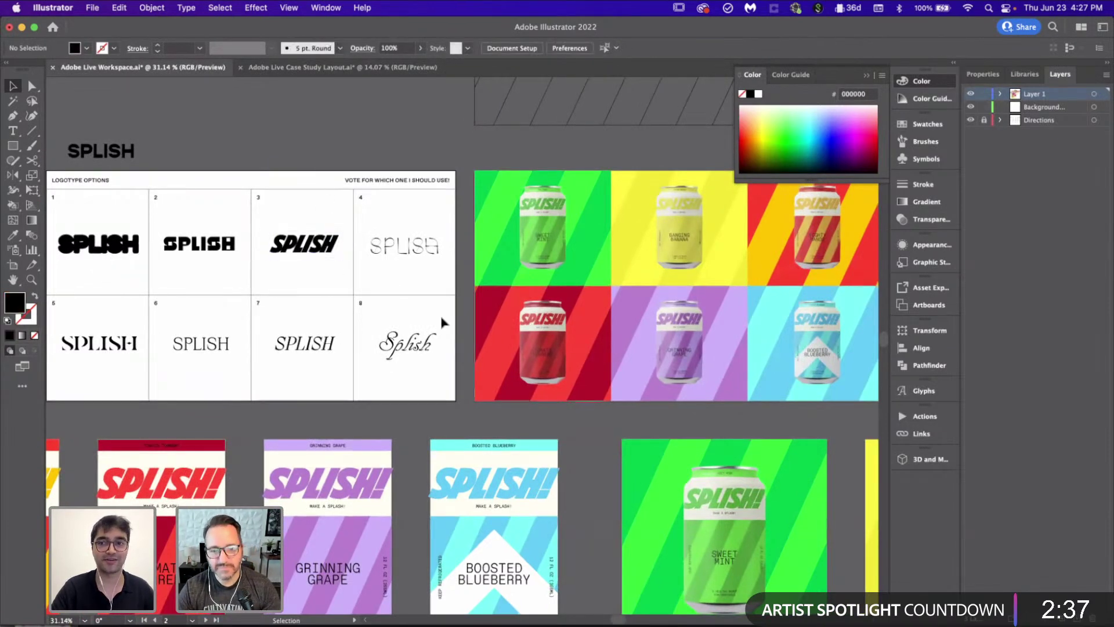
scroll(441, 316, "right", 2)
scroll(441, 317, "right", 5)
scroll(441, 317, "down", 3)
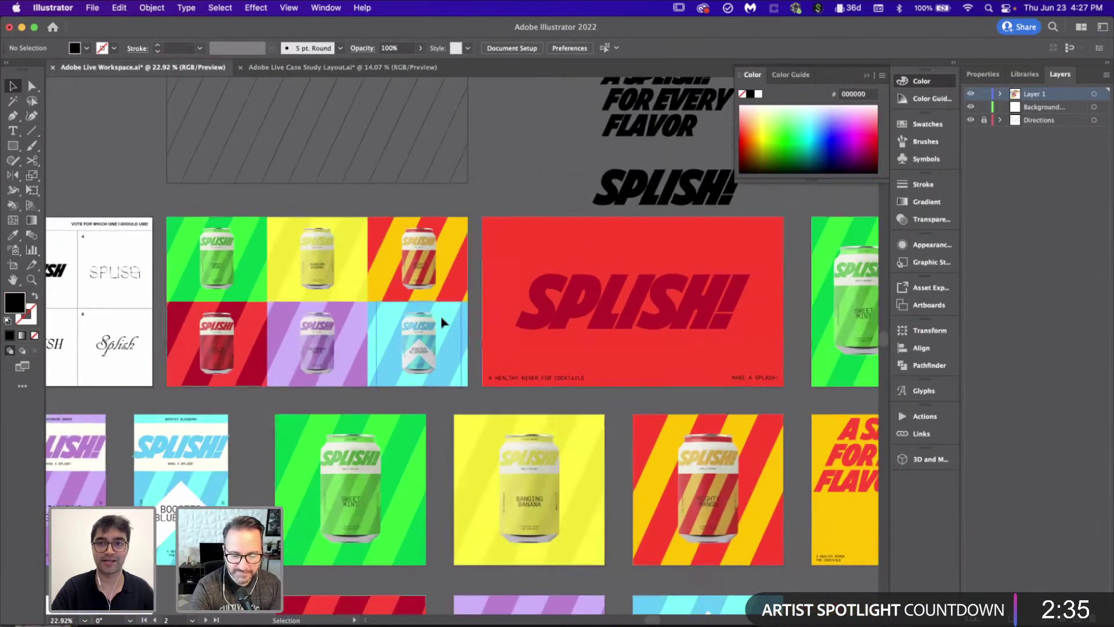
scroll(441, 317, "down", 2)
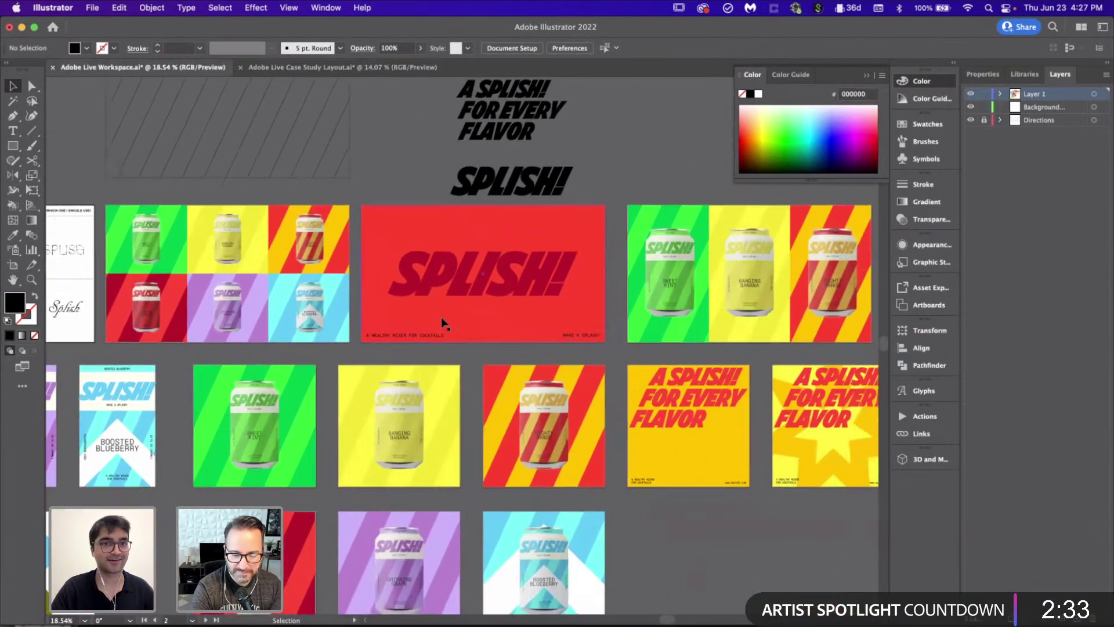
scroll(558, 375, "left", 10)
scroll(558, 375, "down", 3)
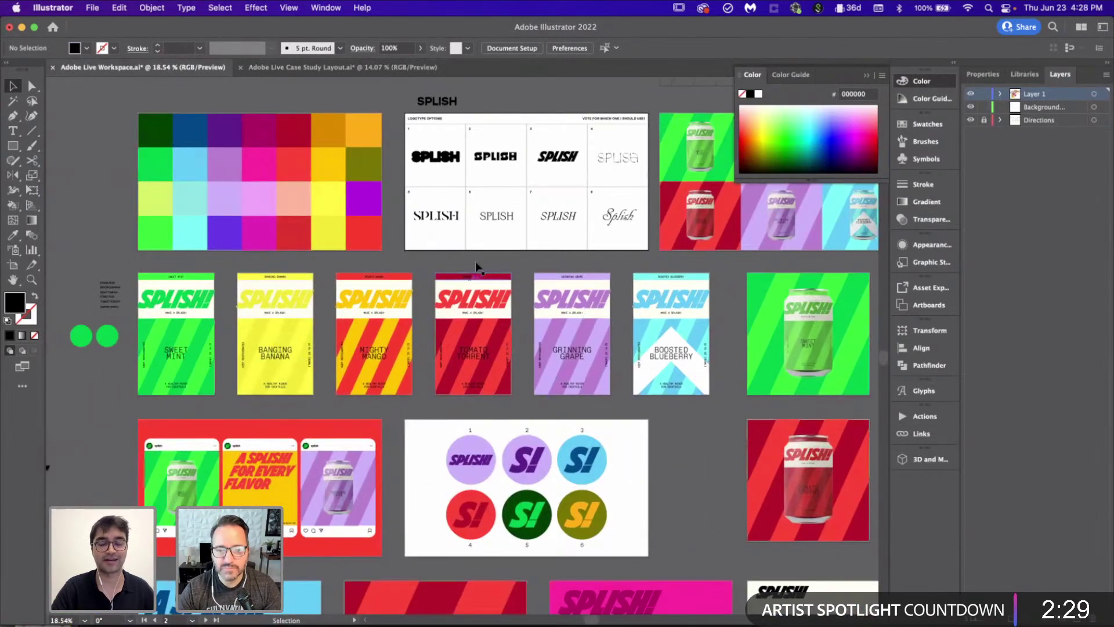
scroll(475, 261, "up", 4)
scroll(475, 261, "up", 4)
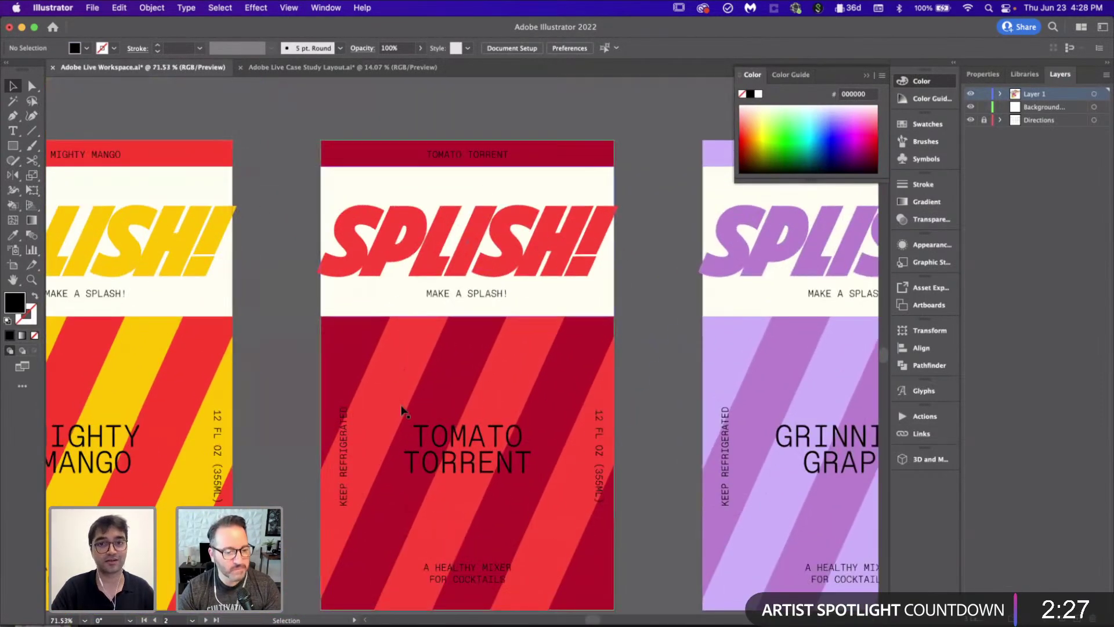
scroll(475, 342, "down", 5)
scroll(475, 342, "down", 5)
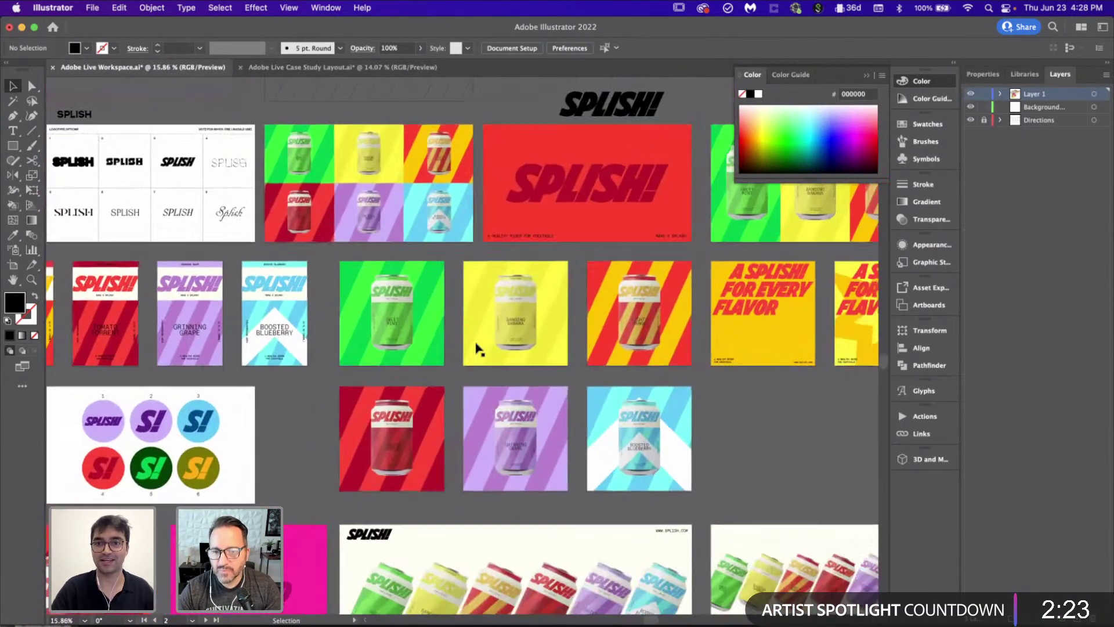
scroll(476, 348, "right", 1)
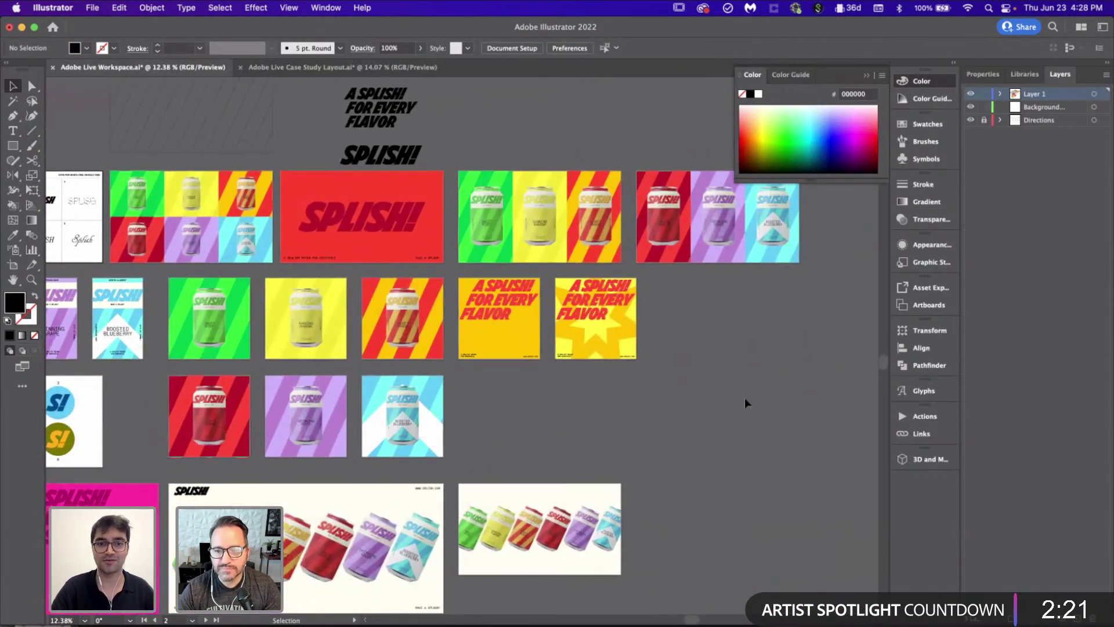
scroll(744, 400, "down", 3)
scroll(744, 401, "down", 3)
scroll(744, 401, "down", 3)
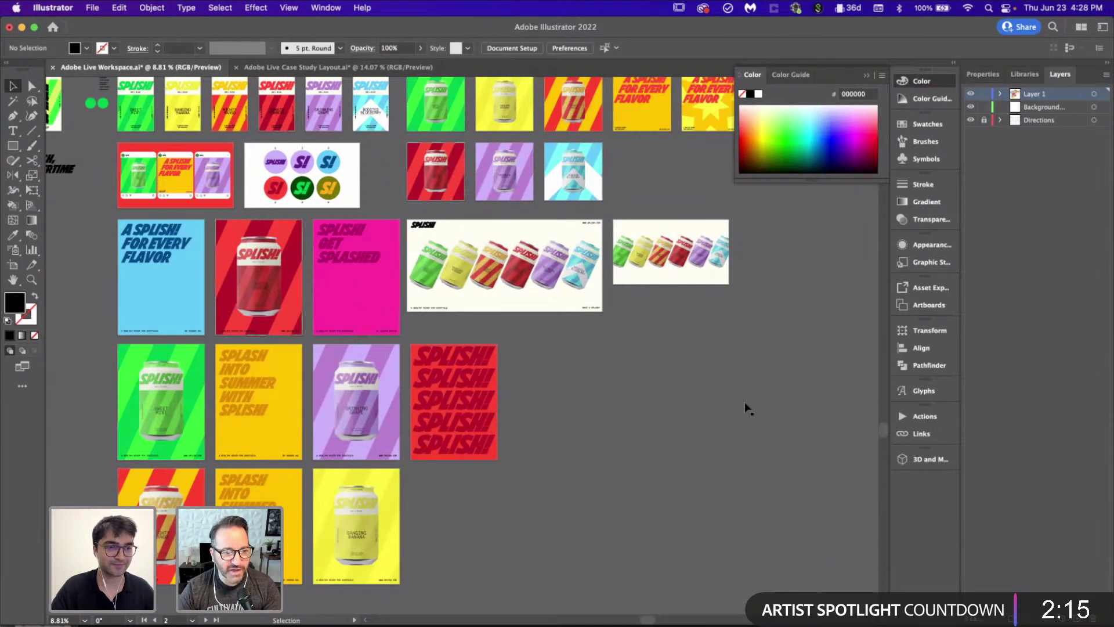
scroll(745, 404, "right", 1)
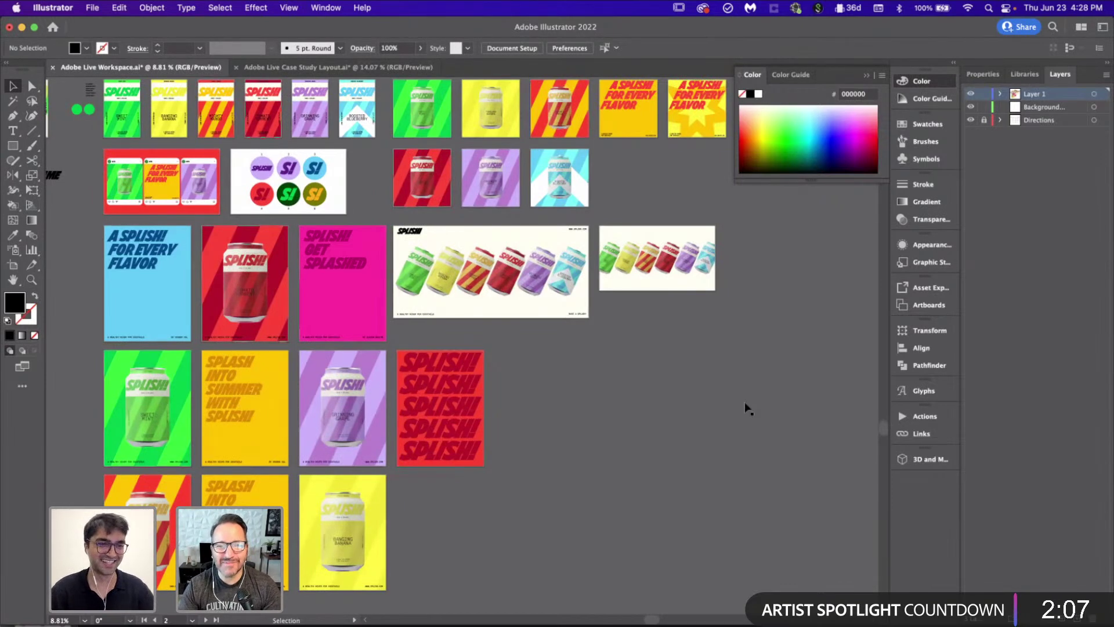
scroll(744, 401, "up", 5)
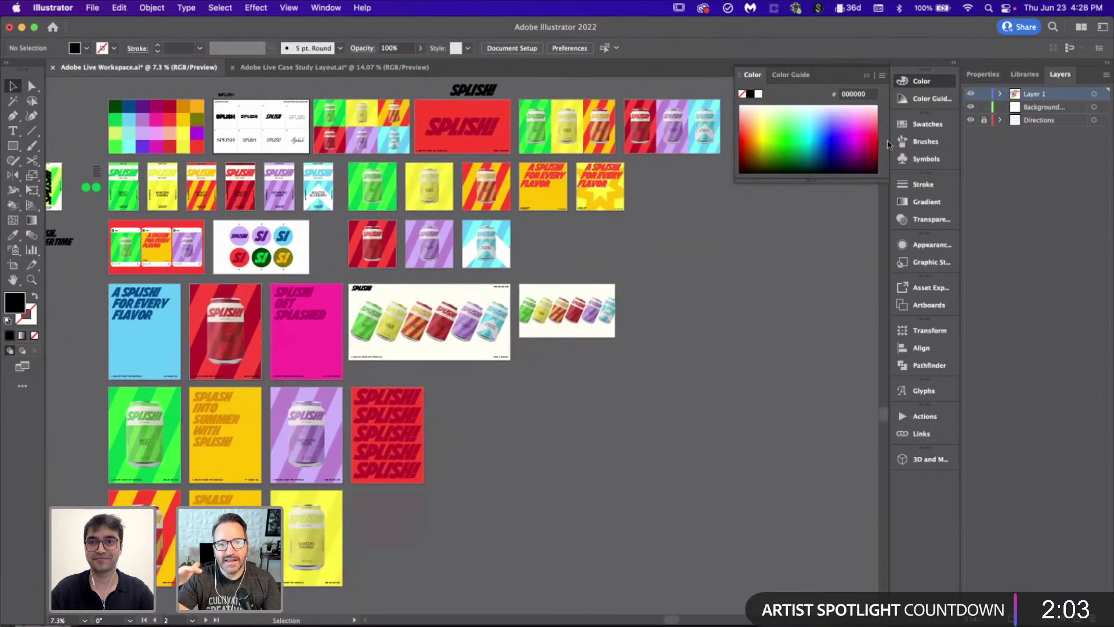
left_click(866, 75)
scroll(746, 348, "left", 1)
scroll(746, 349, "up", 1)
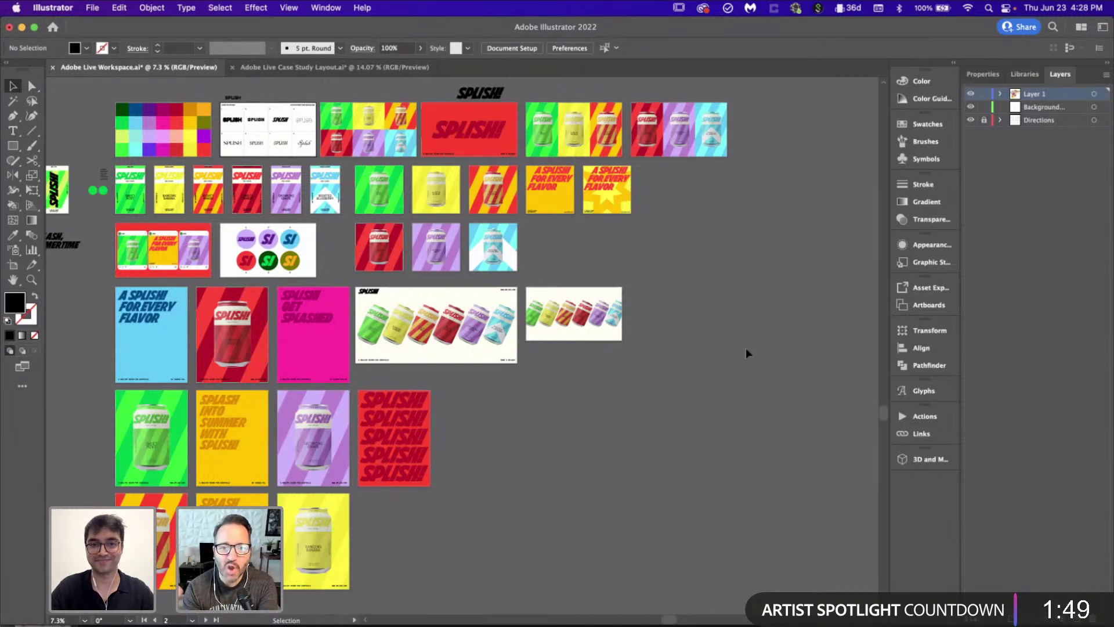
scroll(746, 353, "right", 2)
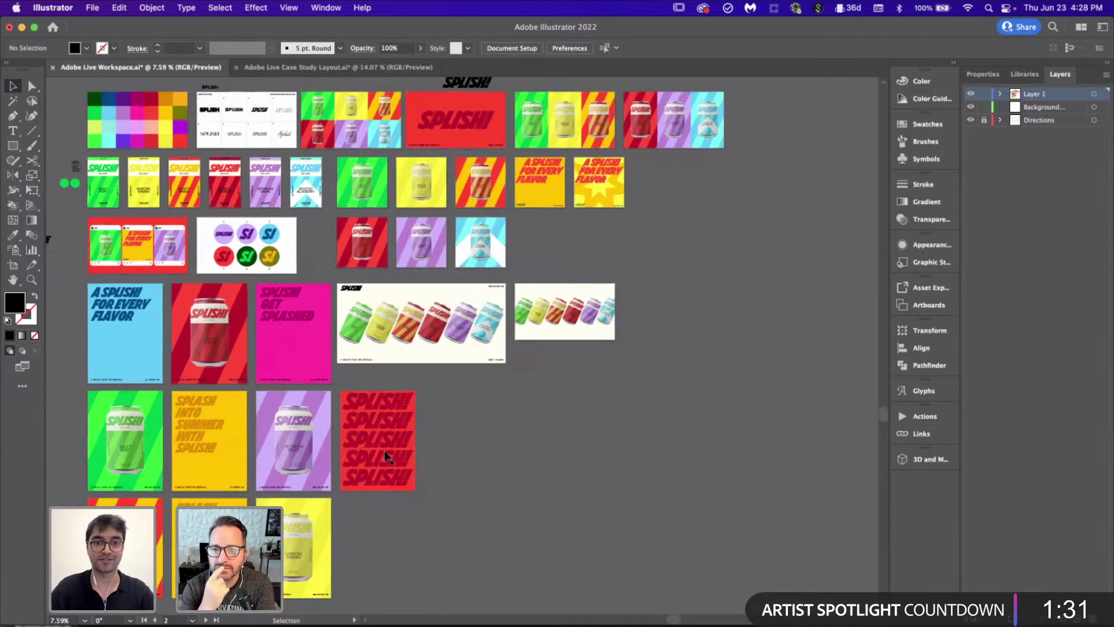
scroll(384, 450, "up", 4)
left_click(384, 450)
left_click(537, 429)
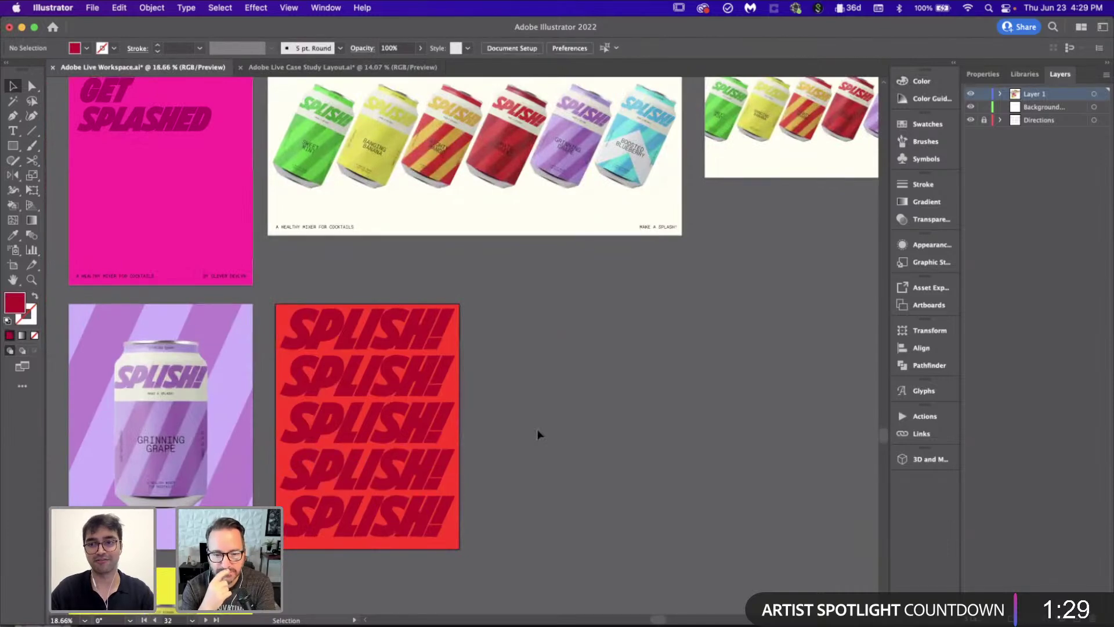
scroll(537, 429, "down", 3)
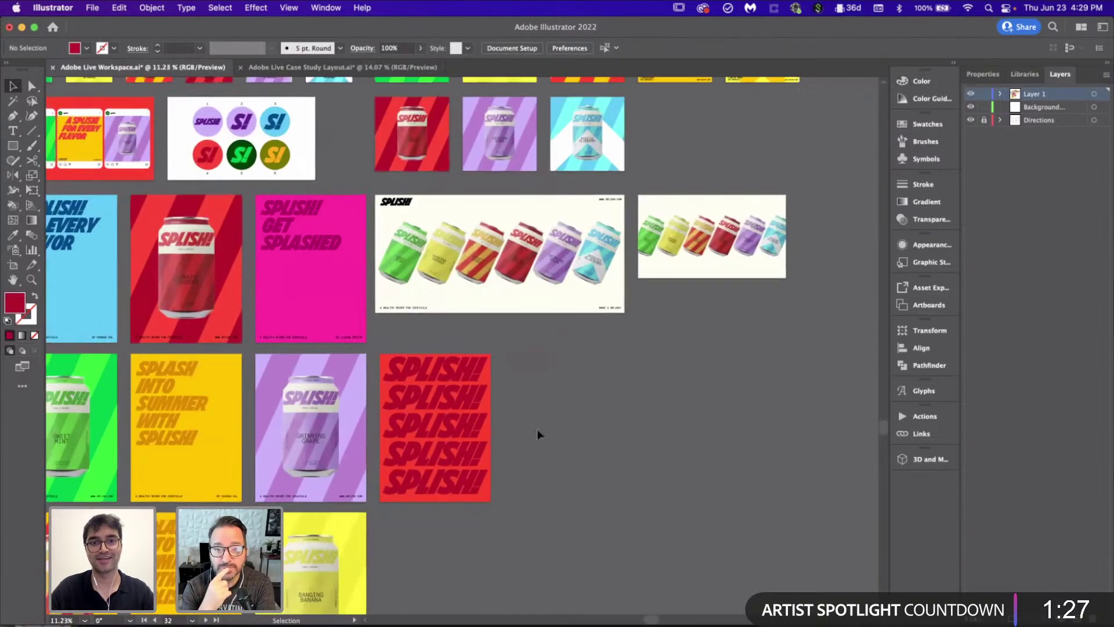
scroll(537, 430, "down", 1)
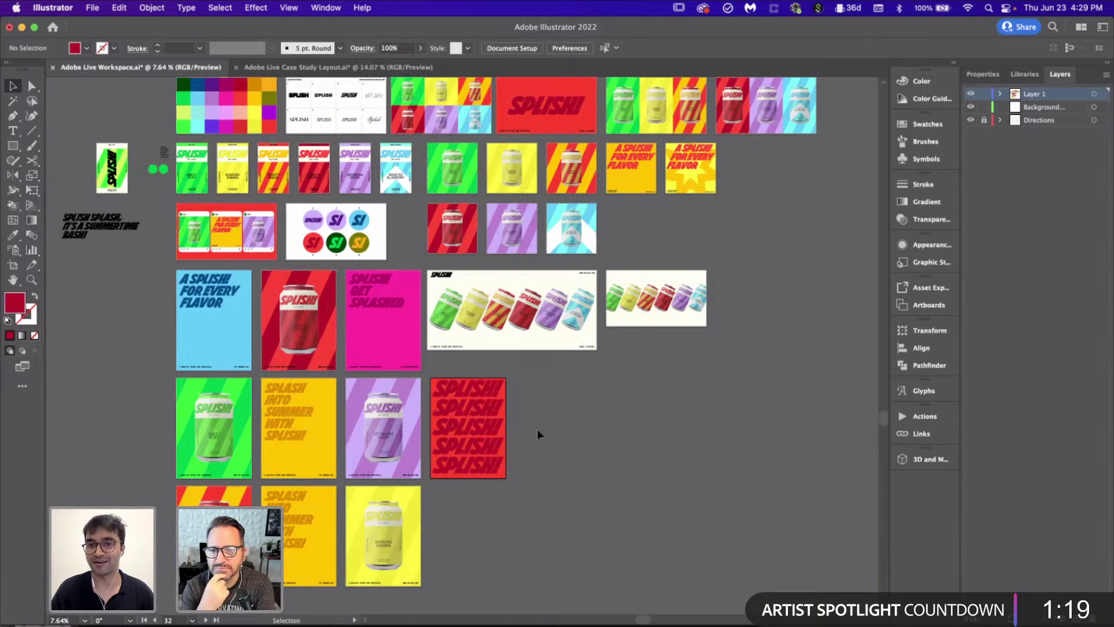
scroll(537, 434, "up", 2)
scroll(537, 434, "right", 2)
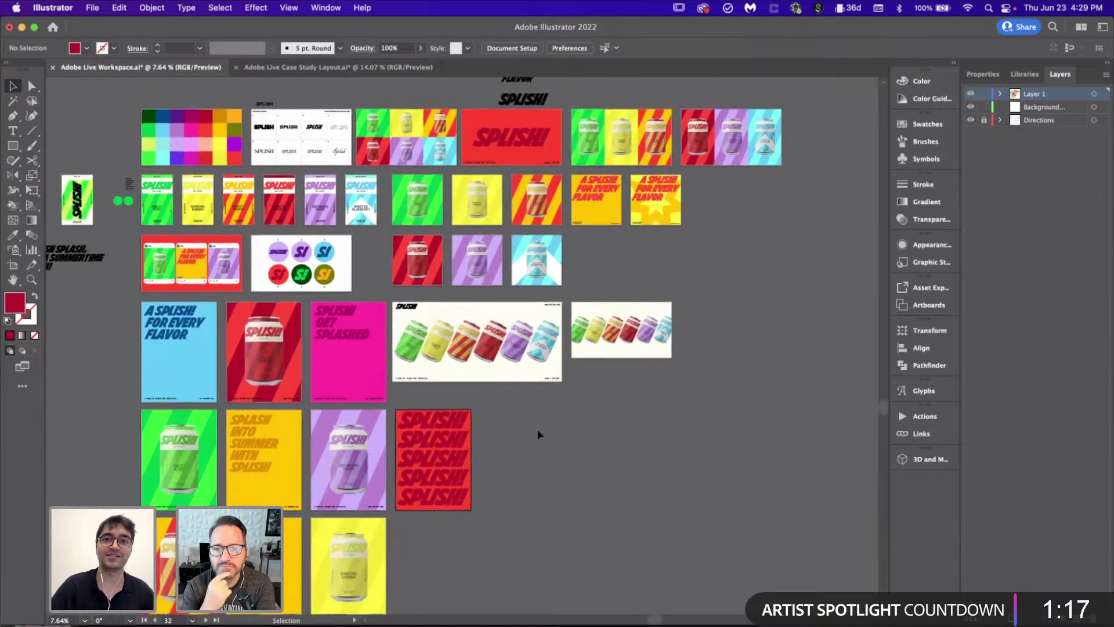
scroll(537, 434, "down", 1)
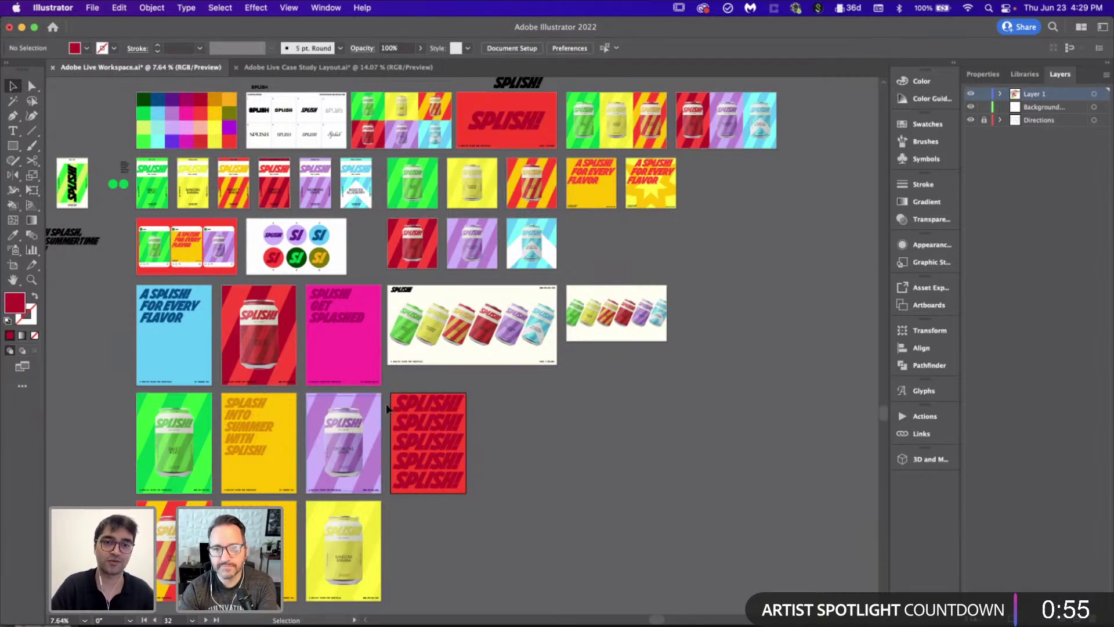
scroll(390, 169, "right", 3)
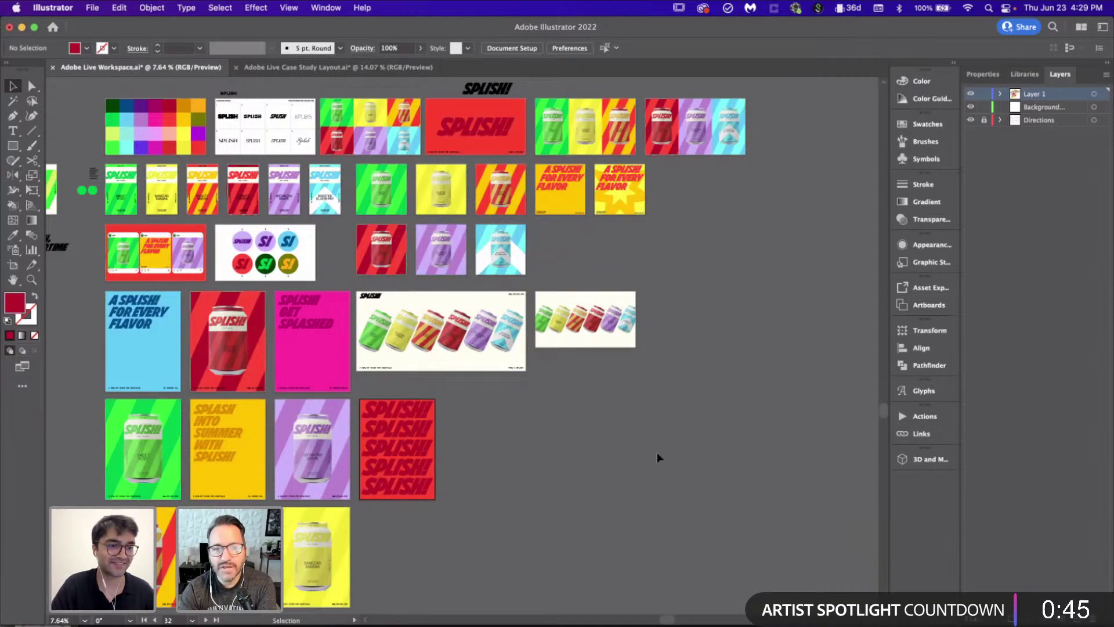
Step: Turn the Case Study layer back on in Case Study Layout, then return to the Workspace document
left_click(383, 68)
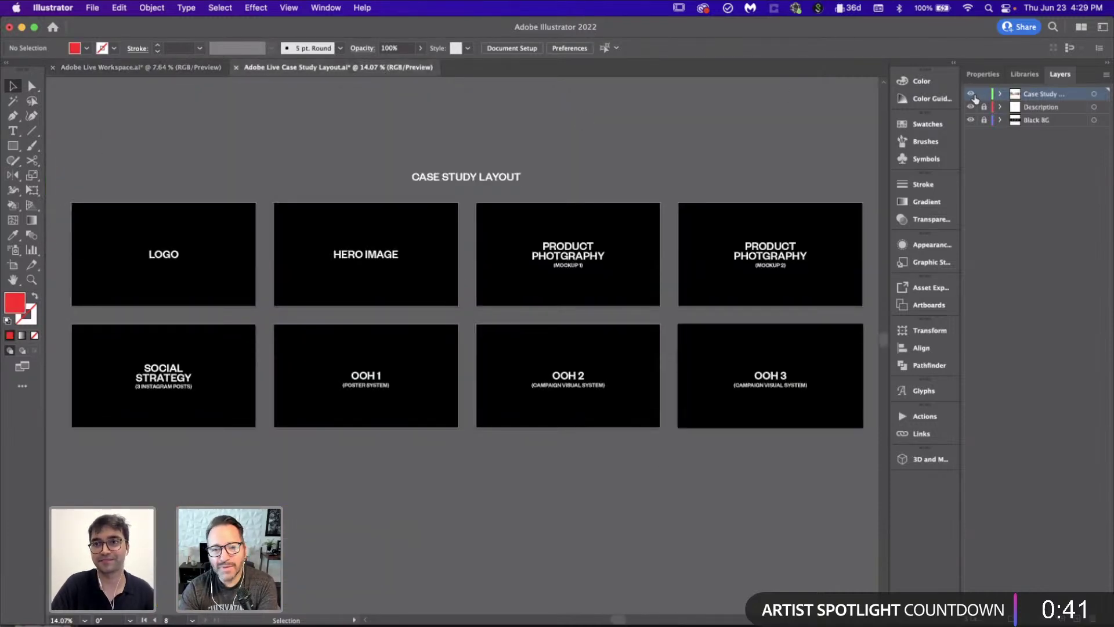
left_click(970, 93)
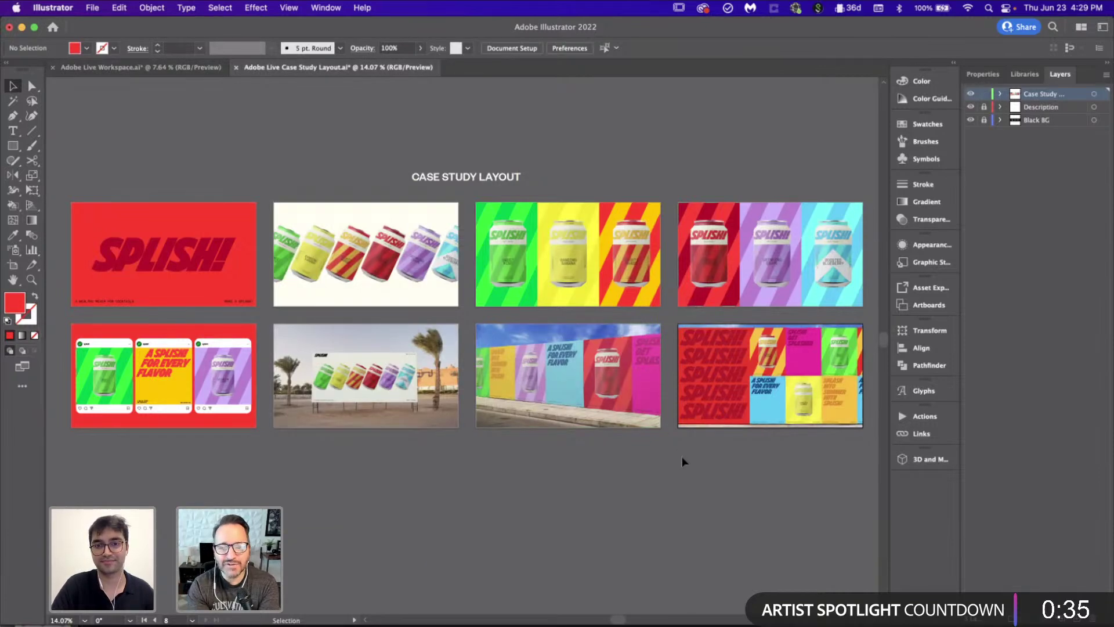
left_click(187, 68)
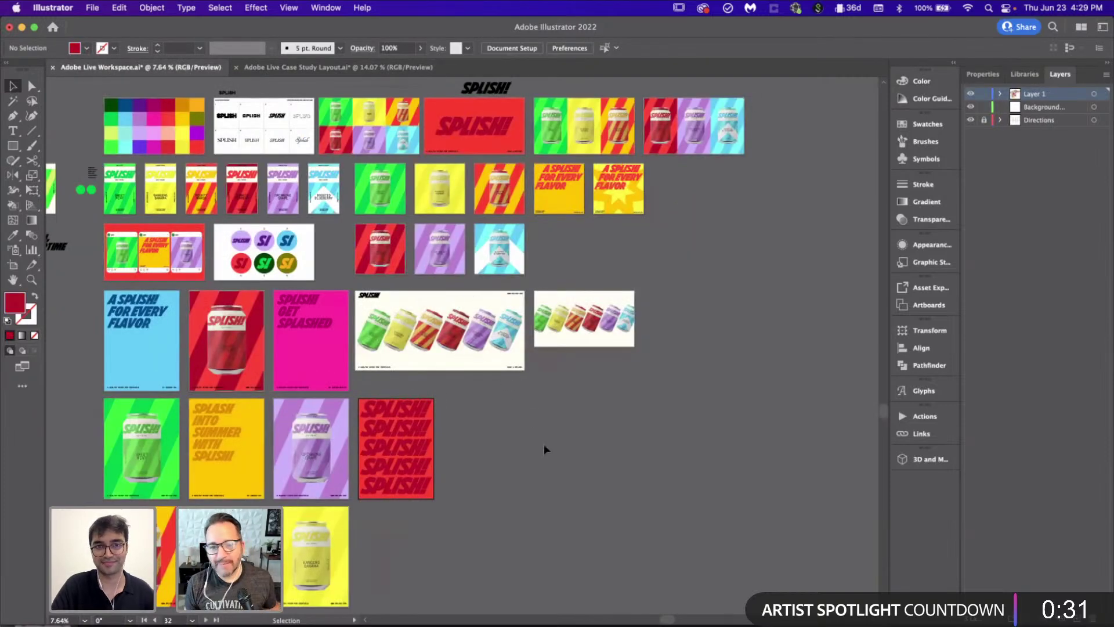
left_click(305, 249)
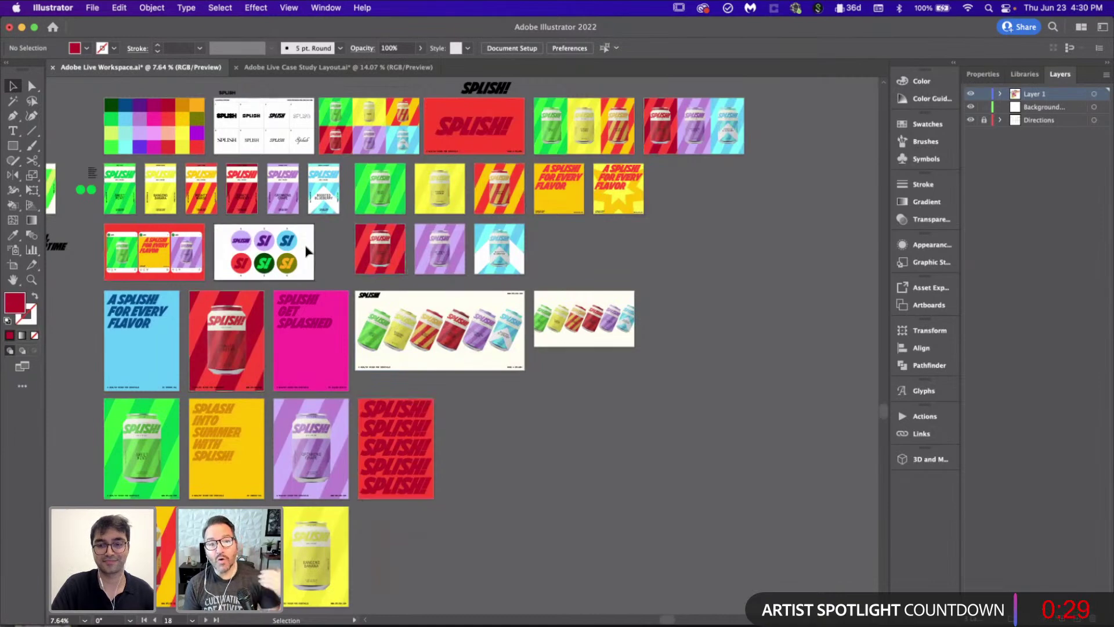
key("super+0")
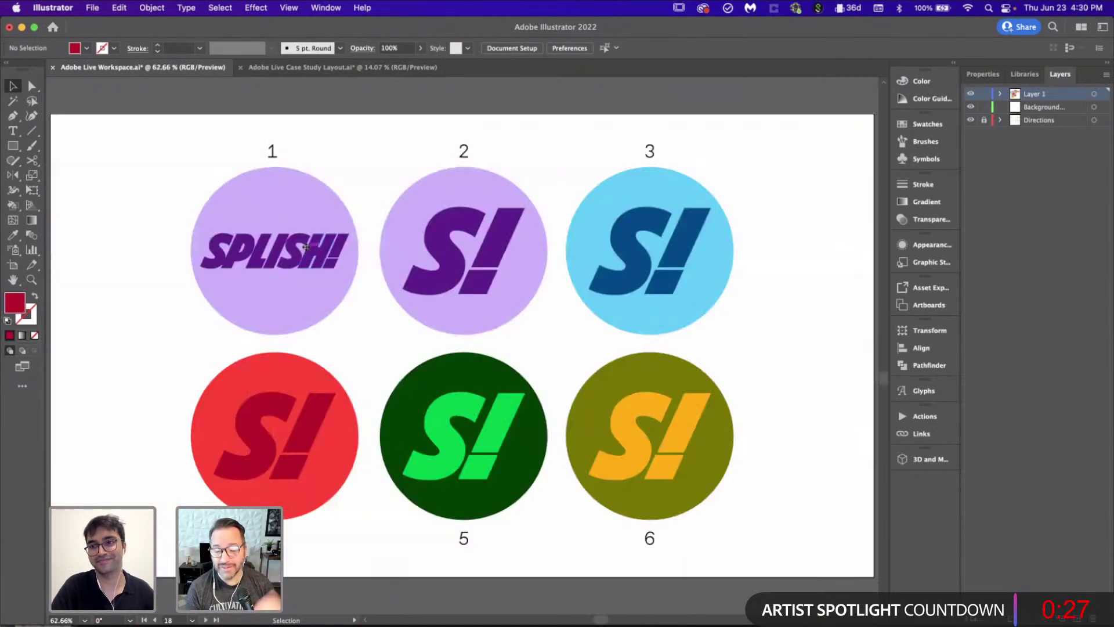
scroll(306, 247, "down", 5)
scroll(591, 387, "down", 10)
scroll(592, 386, "right", 3)
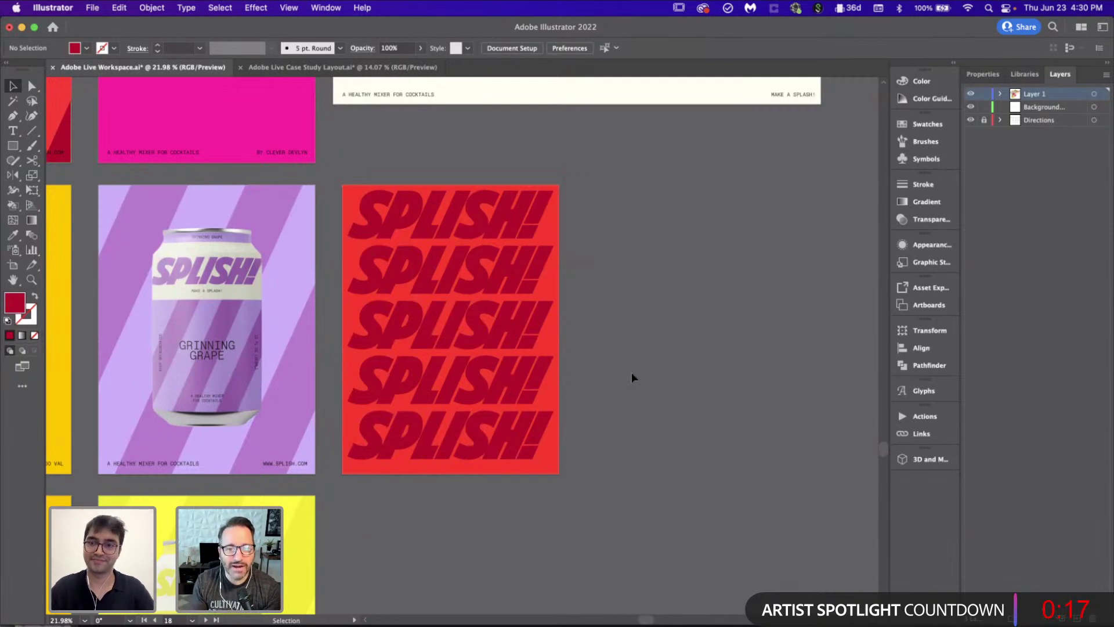
scroll(631, 374, "down", 4, "alt")
scroll(632, 374, "down", 4, "alt")
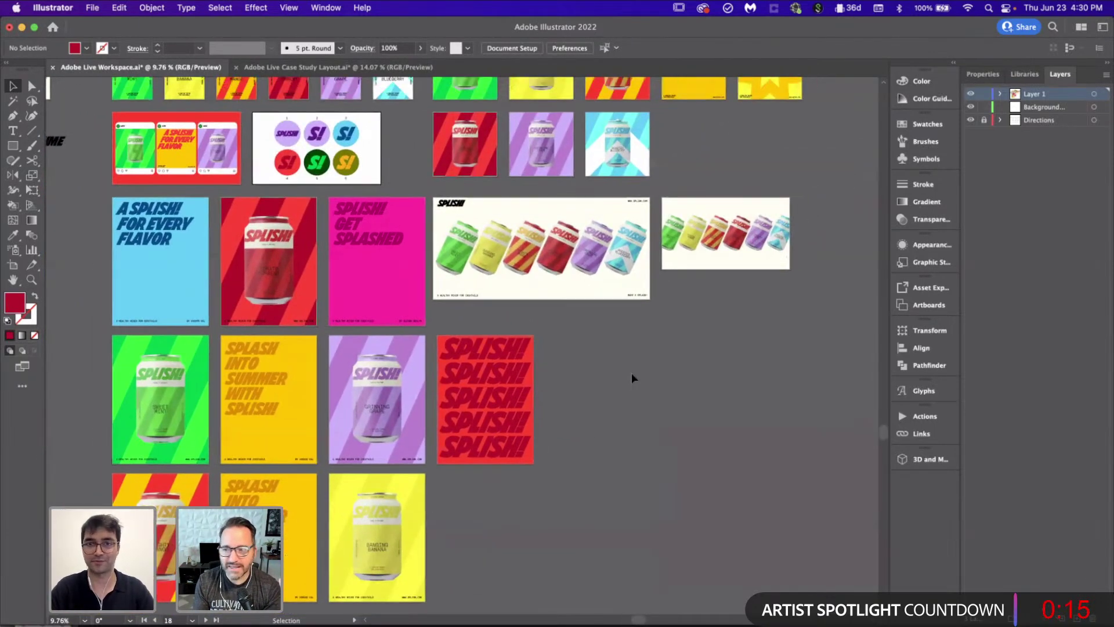
scroll(631, 377, "down", 2, "alt")
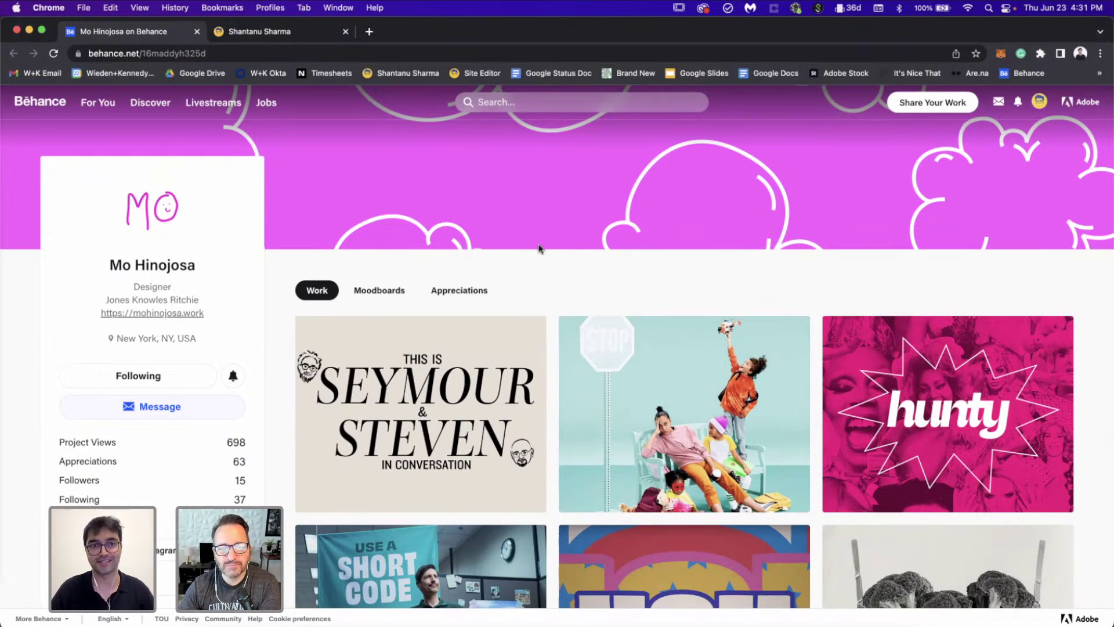
scroll(538, 249, "down", 3)
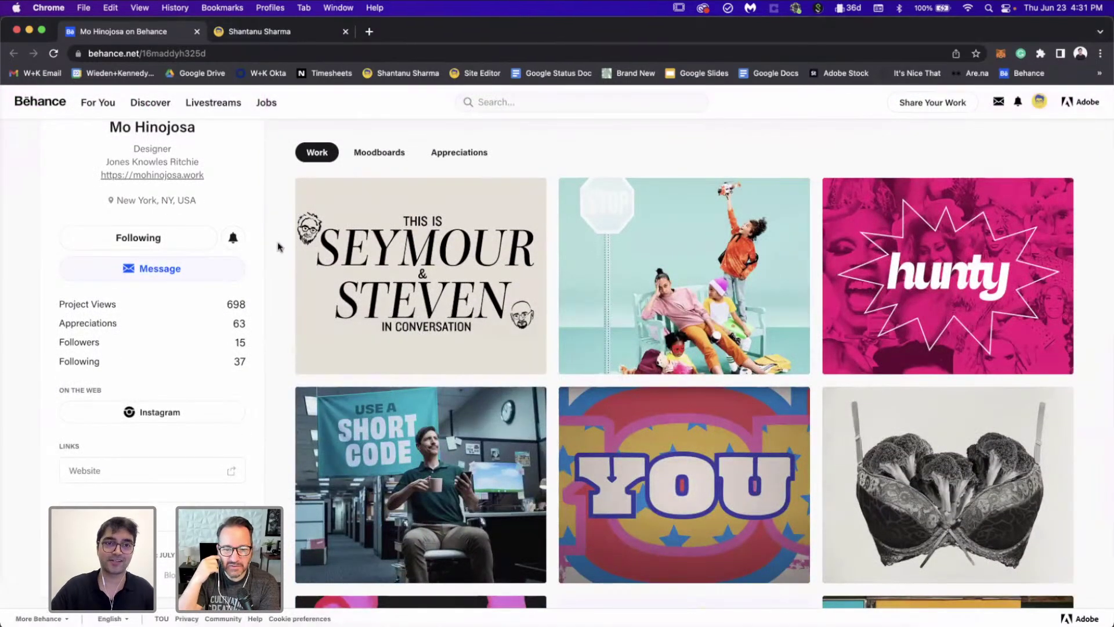
scroll(278, 243, "up", 3)
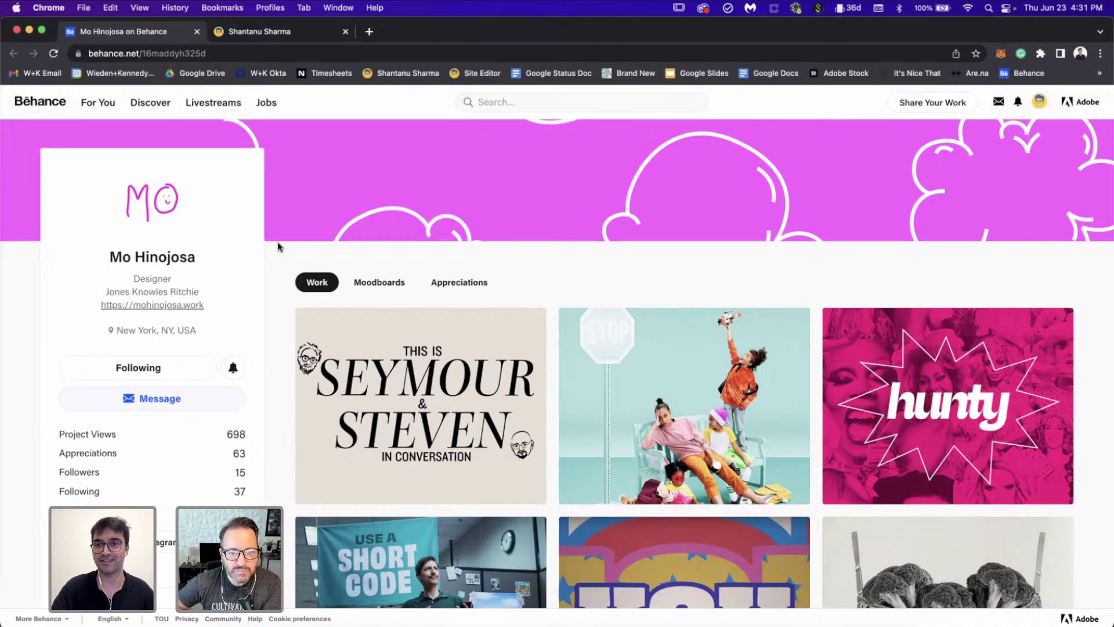
scroll(277, 247, "down", 15)
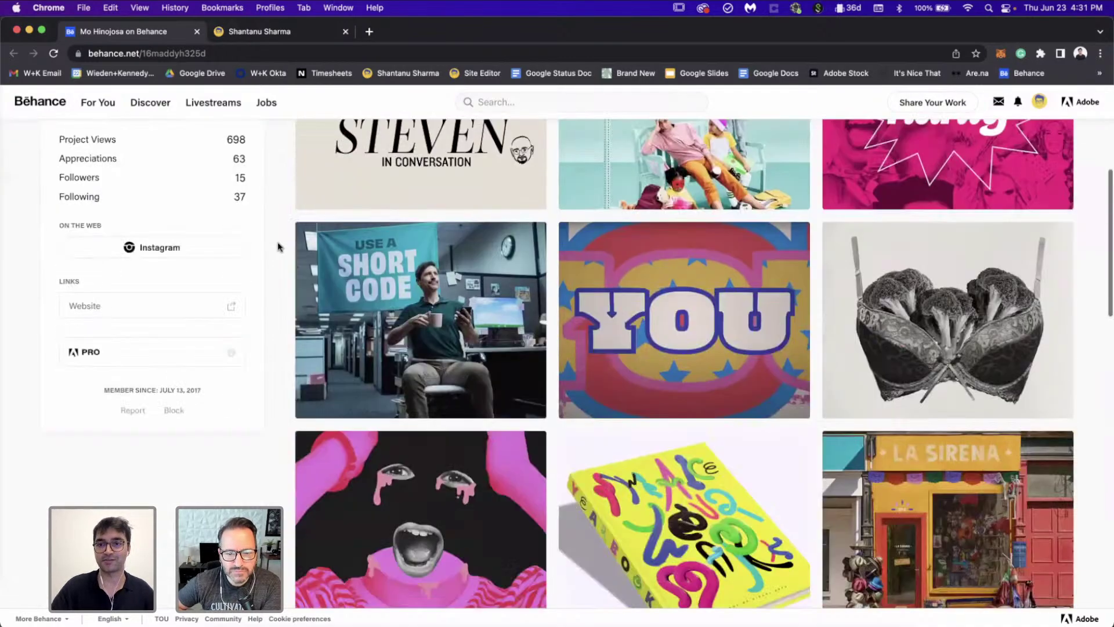
scroll(277, 247, "down", 9)
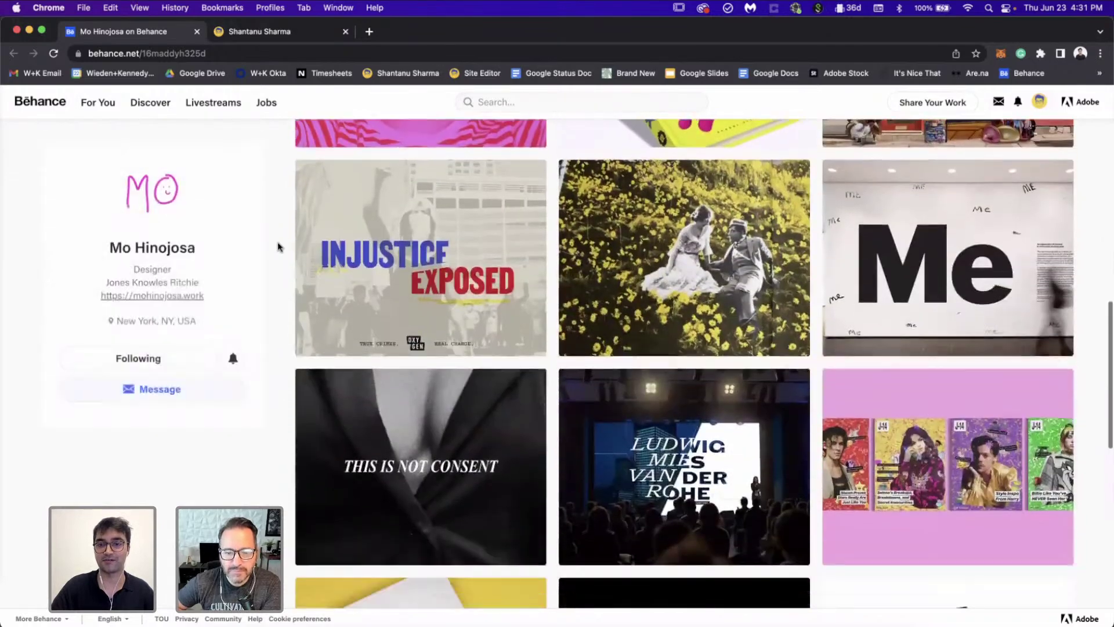
scroll(277, 247, "down", 9)
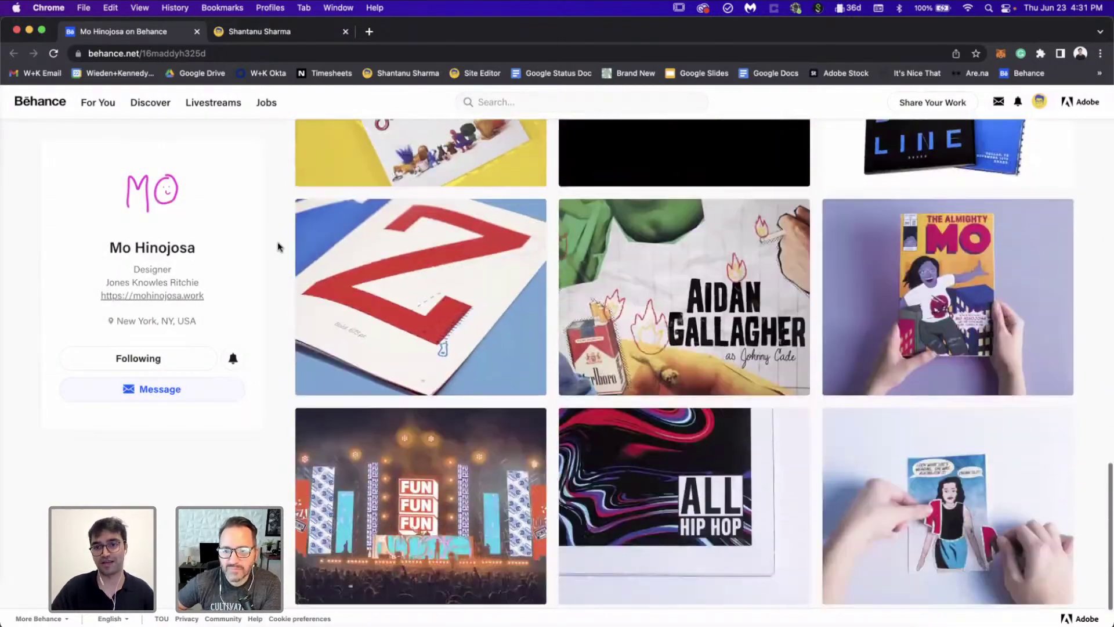
scroll(278, 247, "up", 9)
scroll(277, 247, "up", 12)
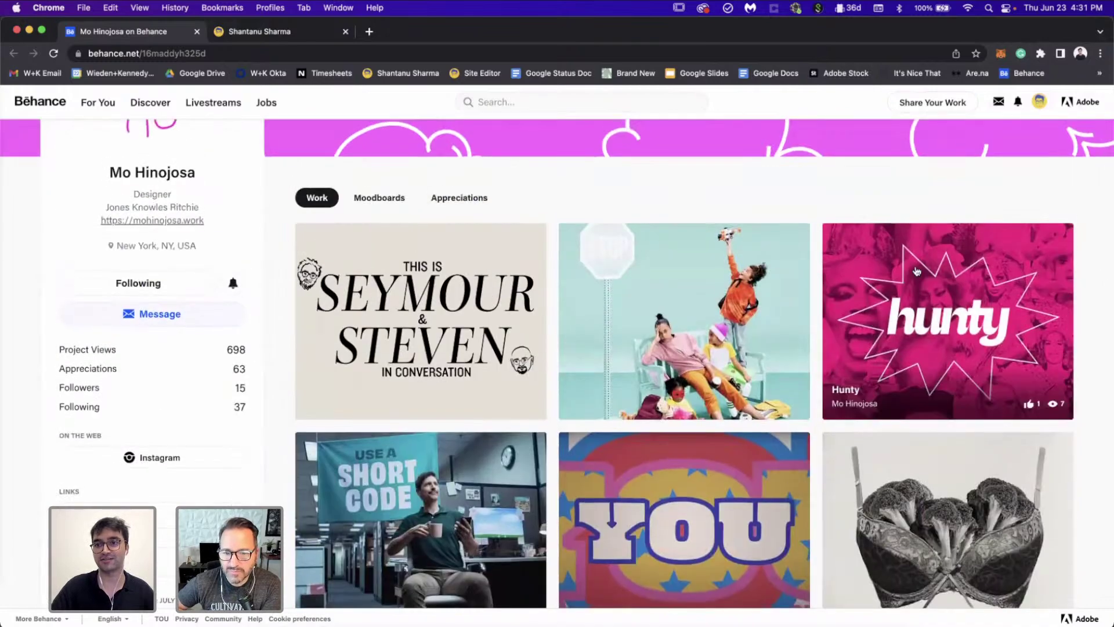
left_click(917, 271)
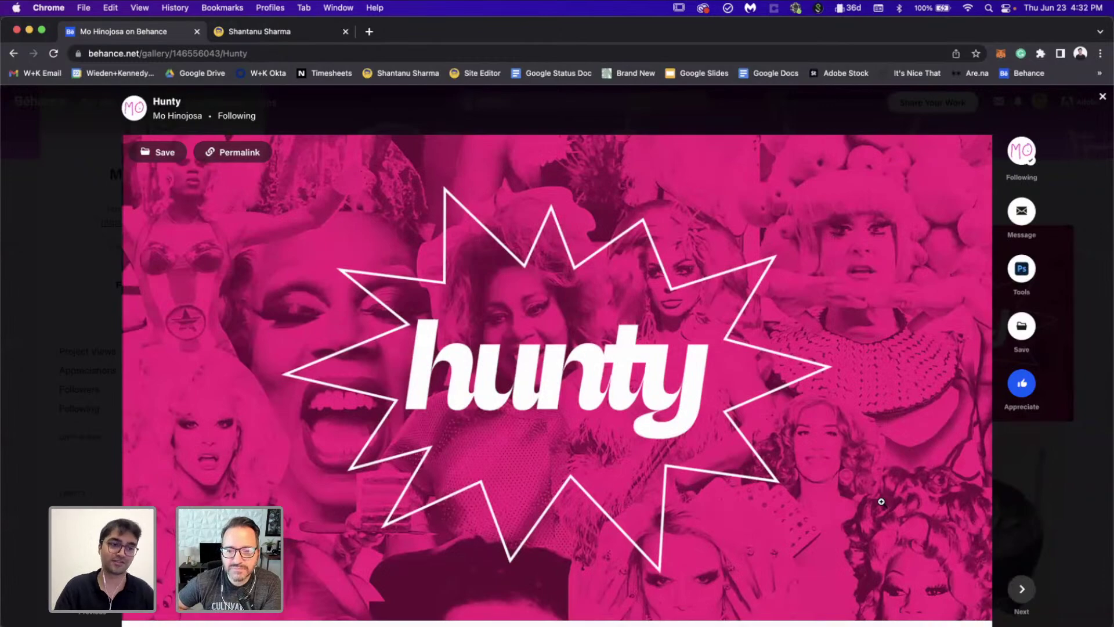
Step: Scroll through the Hunty project's EXTENSION box mockups in yellow, black-and-white and pink
scroll(881, 501, "down", 10)
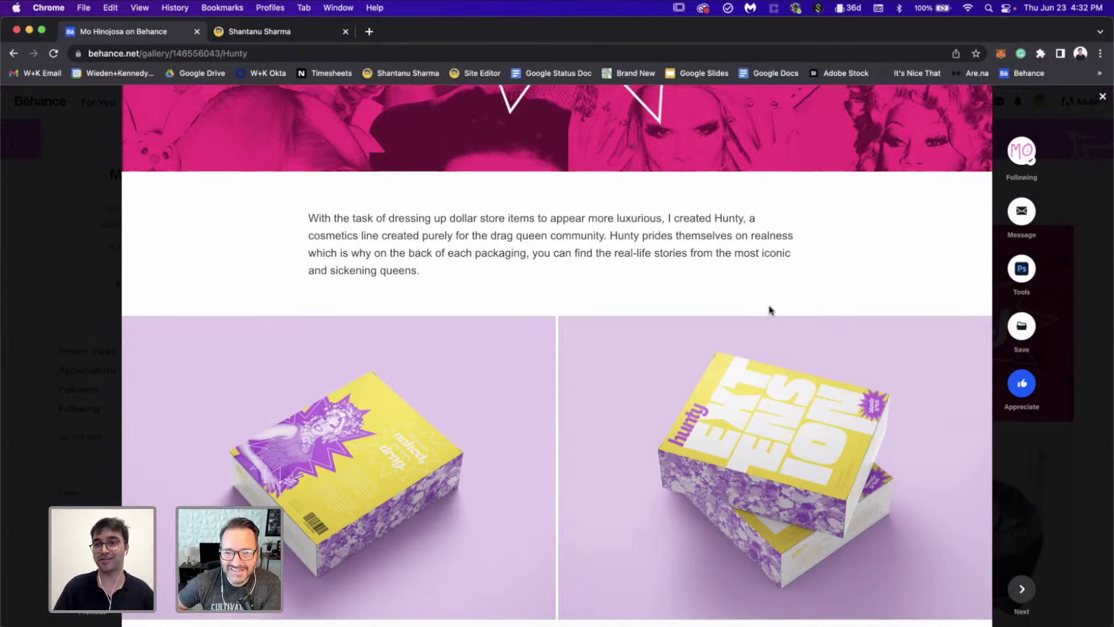
scroll(768, 309, "down", 2)
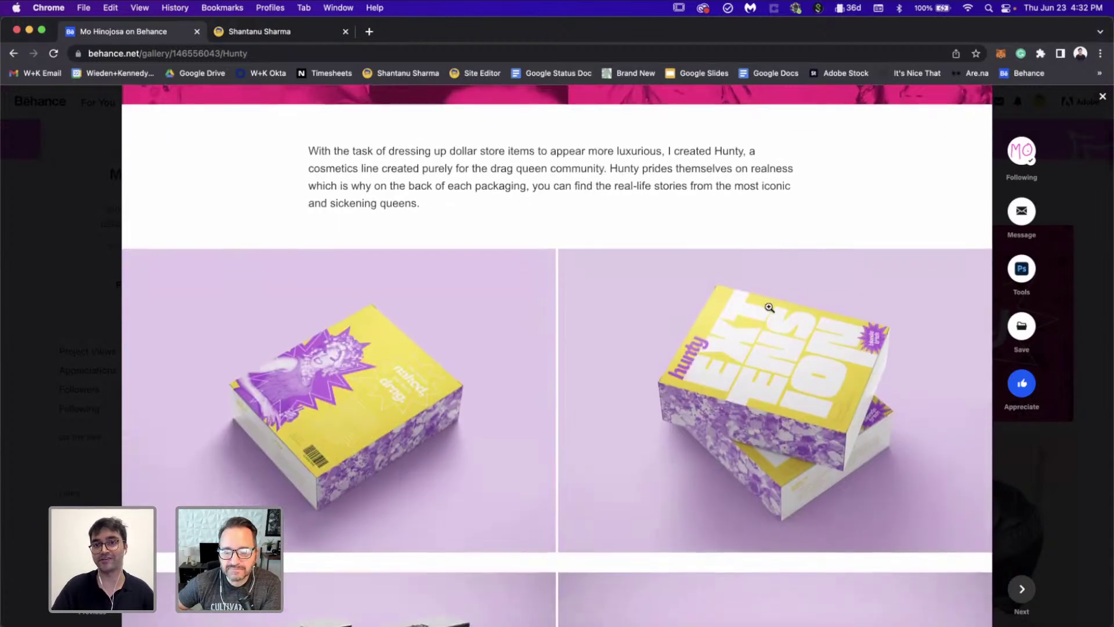
scroll(898, 475, "down", 3)
scroll(898, 474, "down", 2)
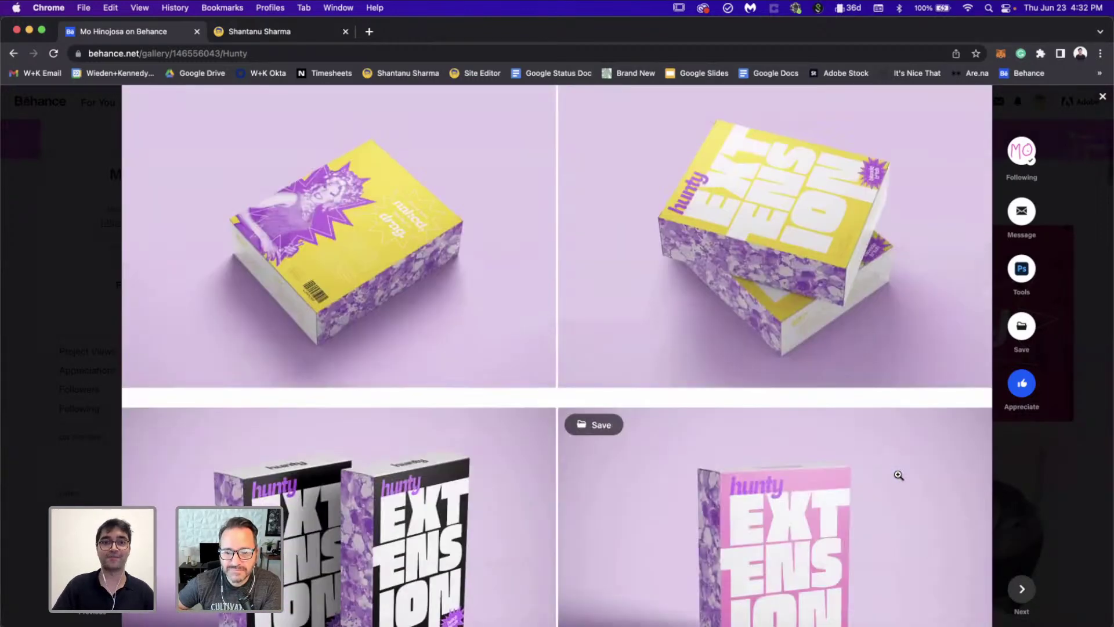
scroll(899, 475, "up", 2)
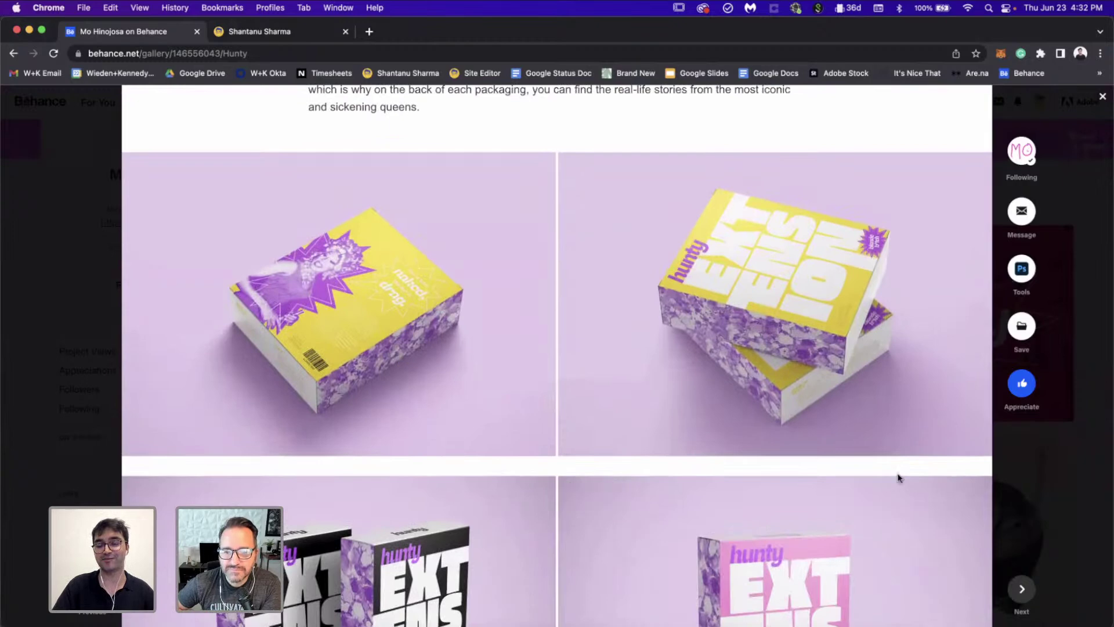
scroll(898, 477, "down", 1)
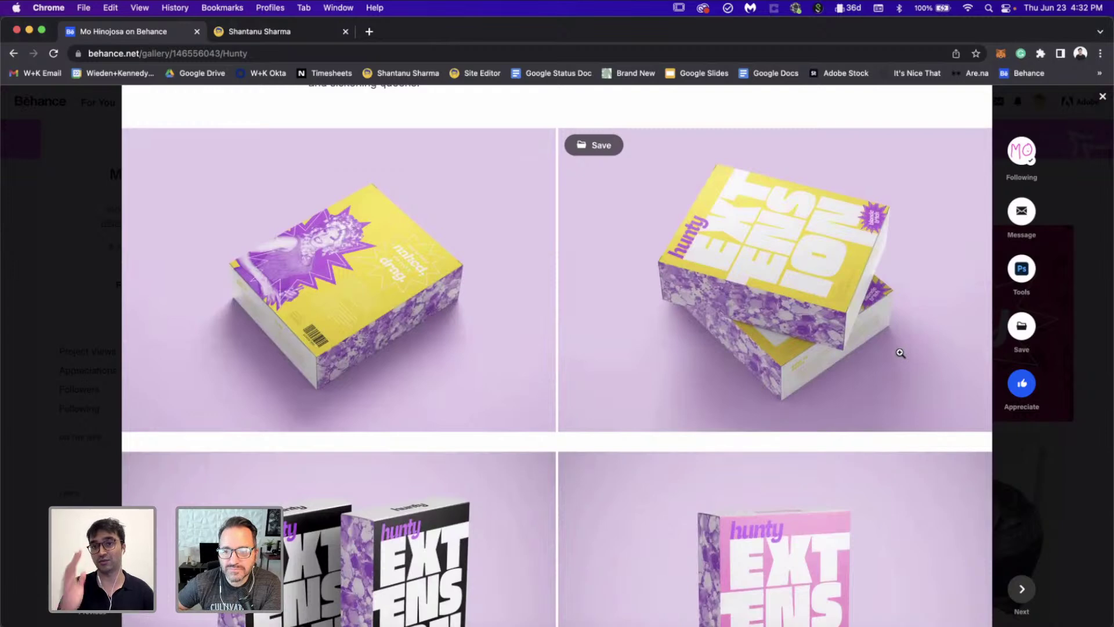
scroll(900, 352, "down", 5)
scroll(900, 353, "up", 2)
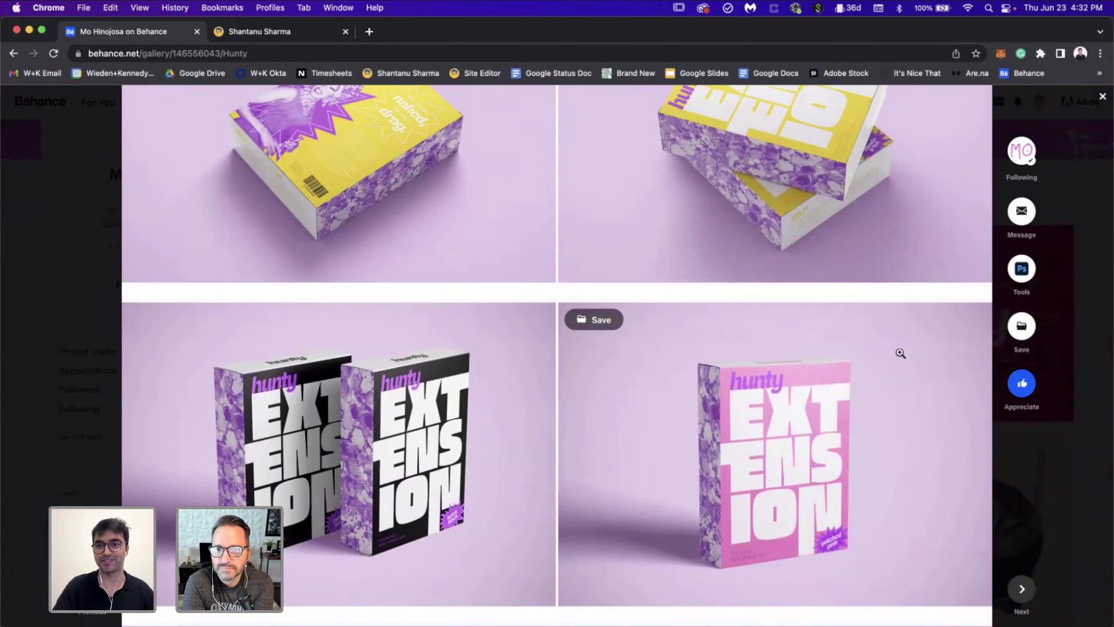
scroll(900, 353, "down", 10)
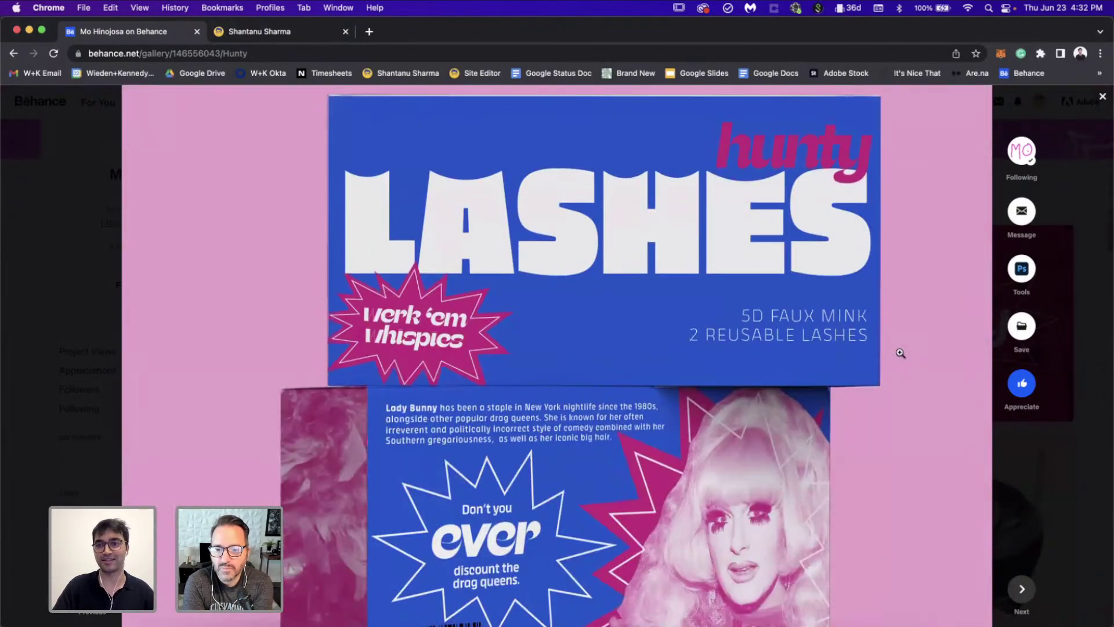
scroll(873, 442, "up", 3)
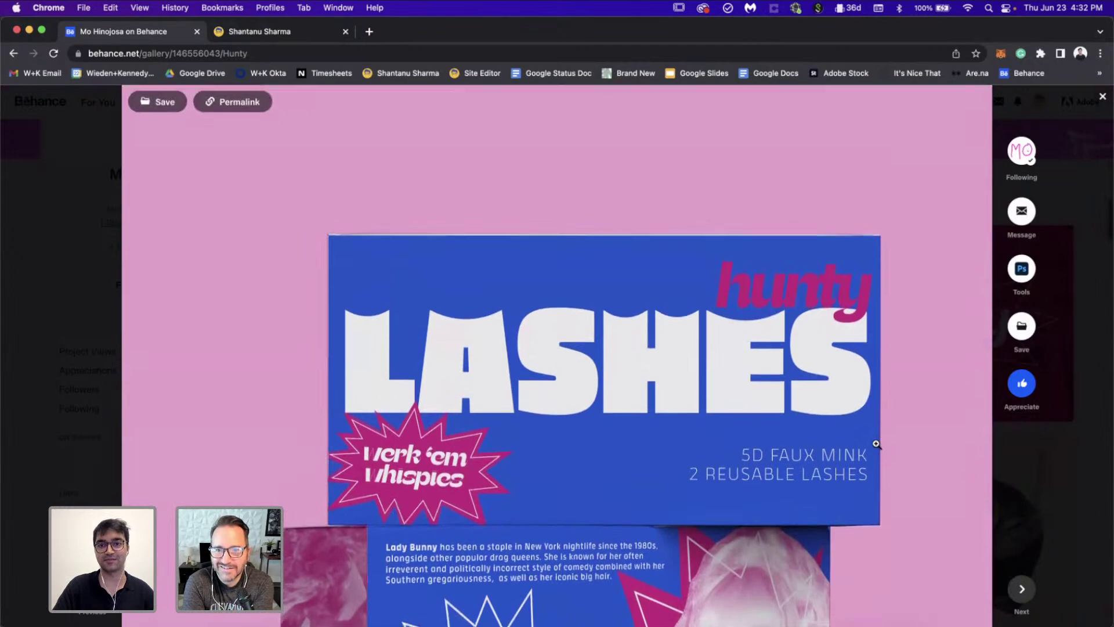
scroll(876, 444, "up", 9)
scroll(876, 444, "down", 6)
scroll(876, 444, "down", 6)
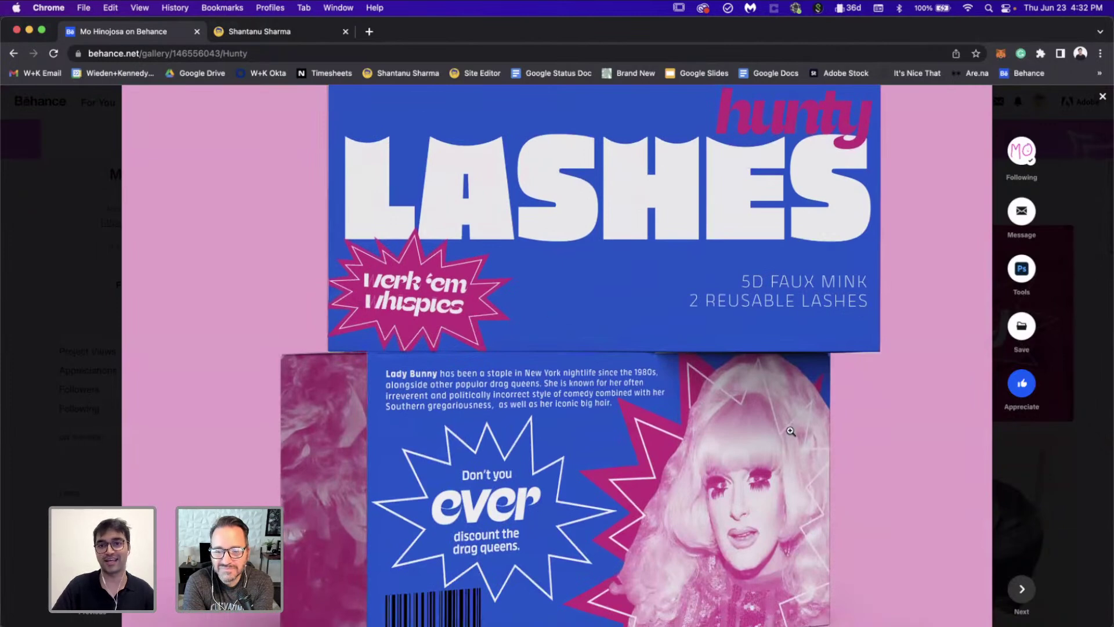
scroll(790, 431, "down", 2)
scroll(808, 353, "up", 3)
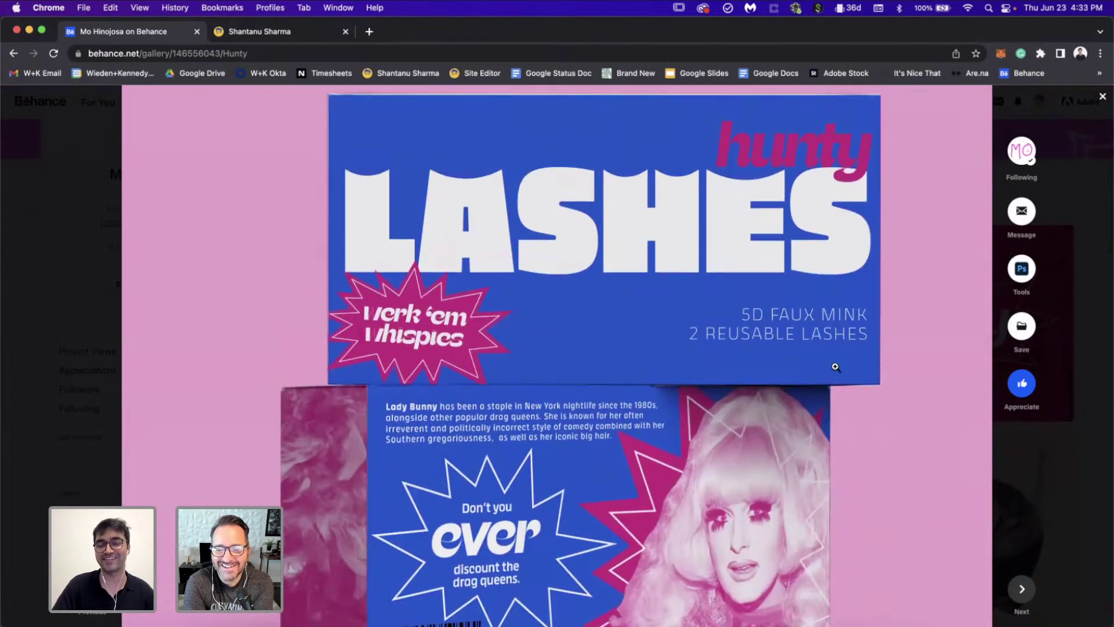
scroll(782, 427, "down", 3)
scroll(783, 427, "down", 1)
scroll(654, 469, "down", 6)
scroll(655, 468, "down", 4)
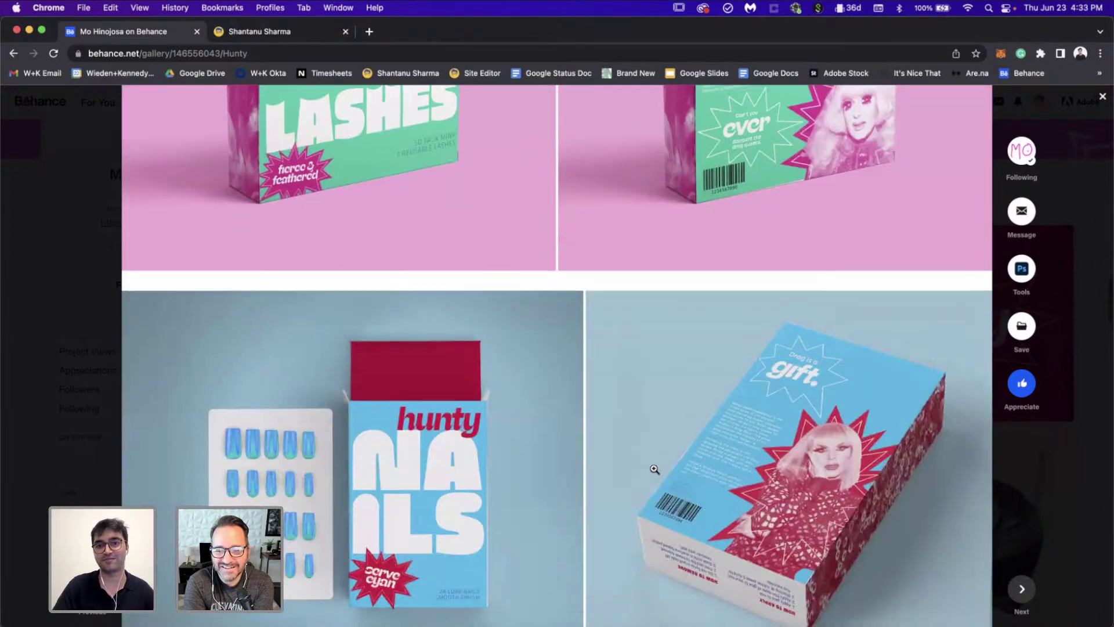
scroll(638, 377, "up", 2)
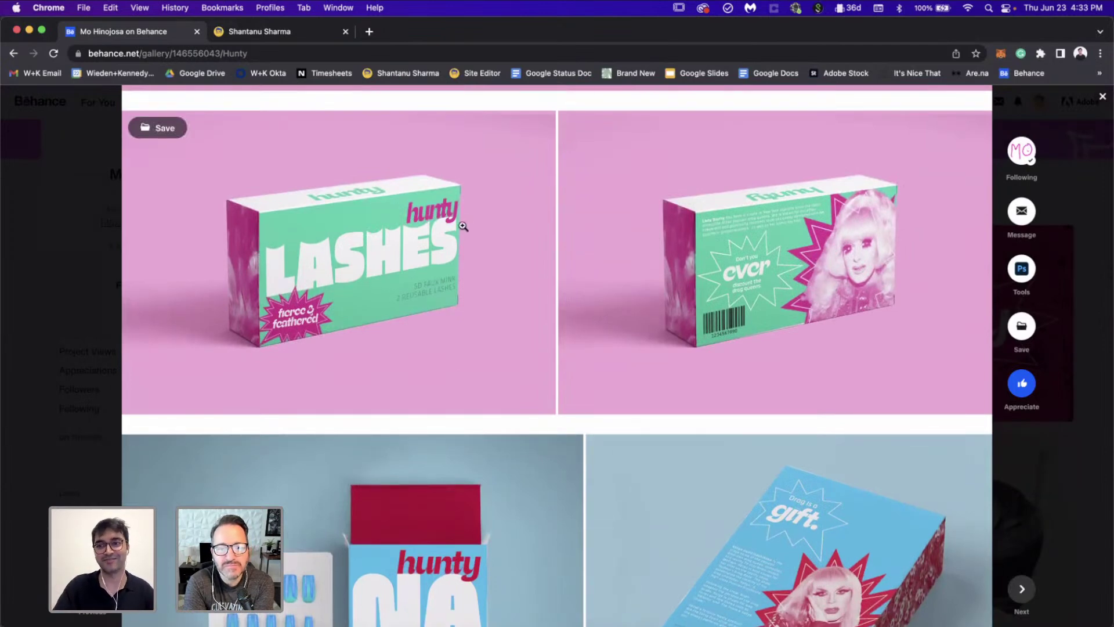
scroll(463, 226, "down", 3)
scroll(401, 318, "down", 2)
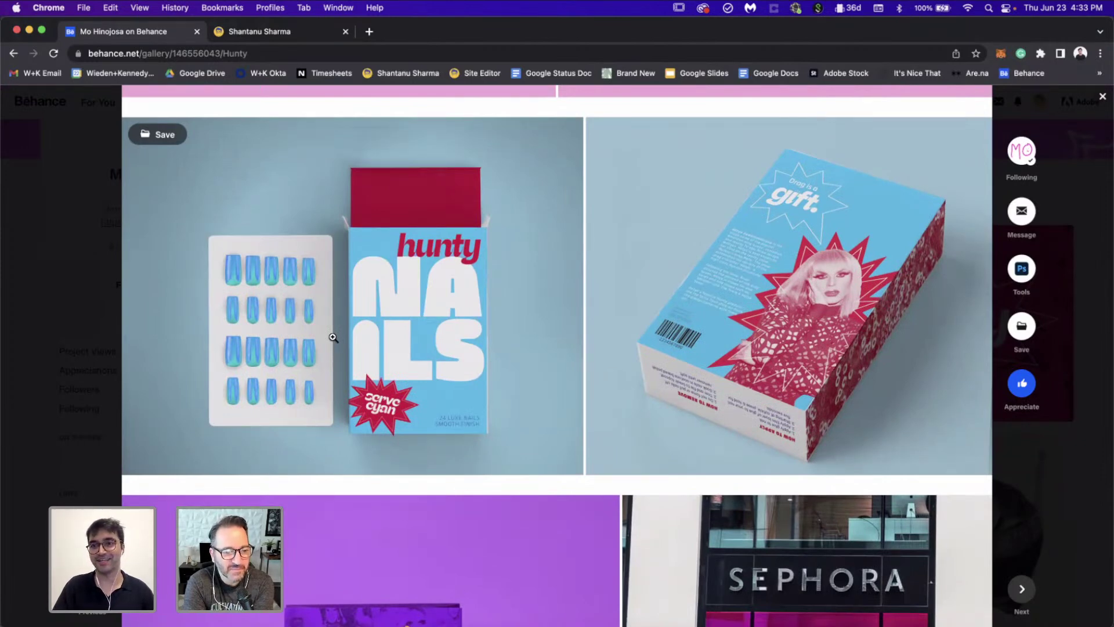
scroll(333, 337, "down", 7)
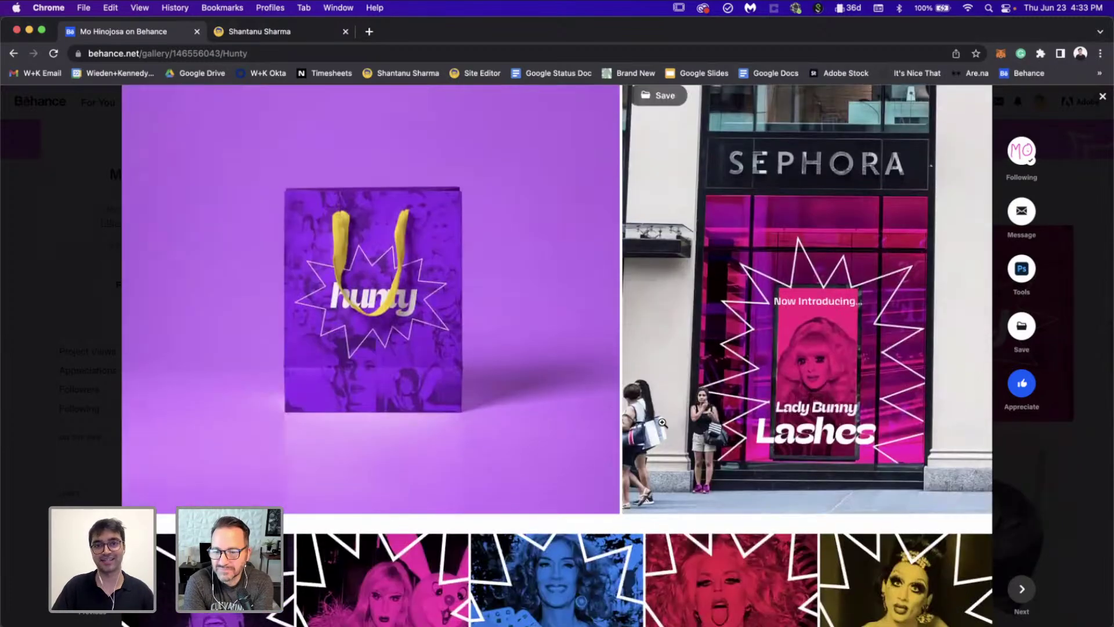
Step: Finish scrolling the Hunty project and close it back to the profile grid
scroll(662, 422, "down", 5)
scroll(662, 422, "down", 3)
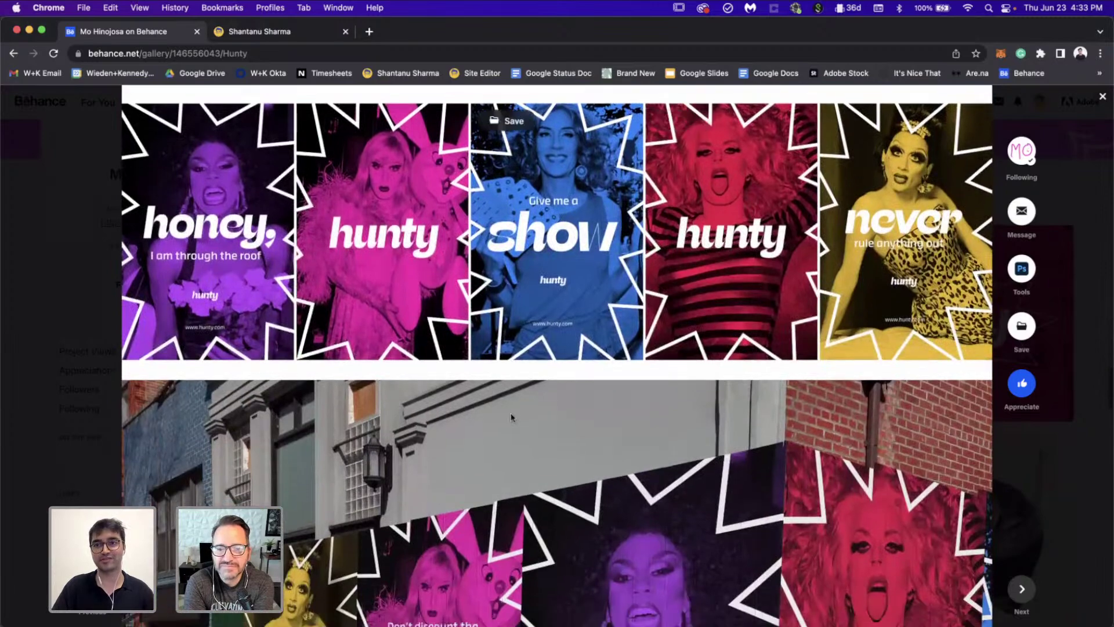
scroll(511, 414, "up", 2)
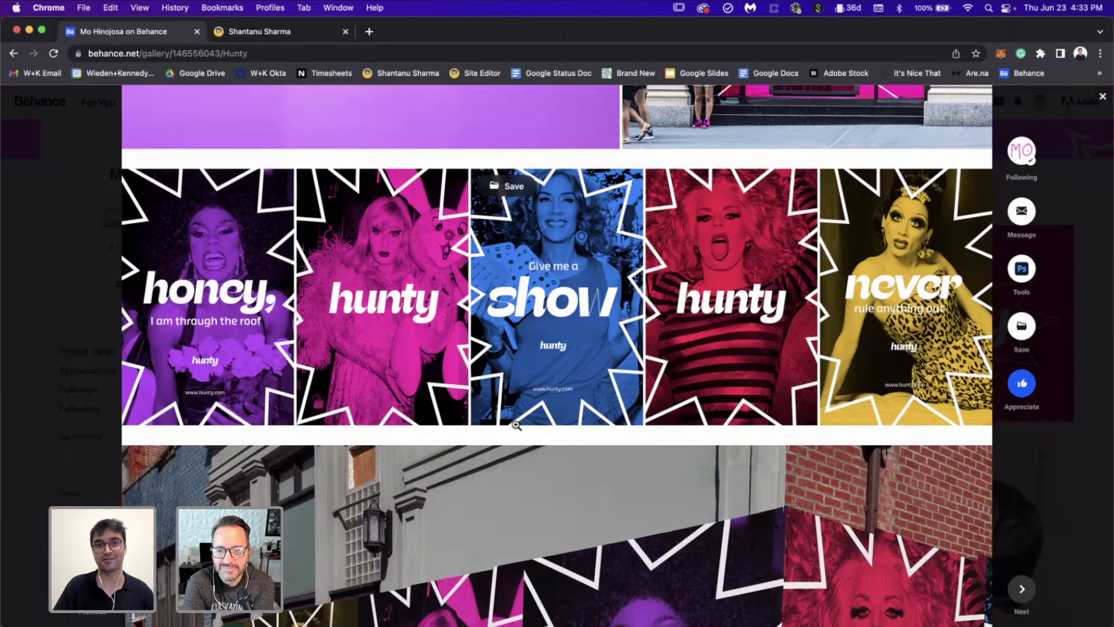
scroll(516, 425, "down", 3)
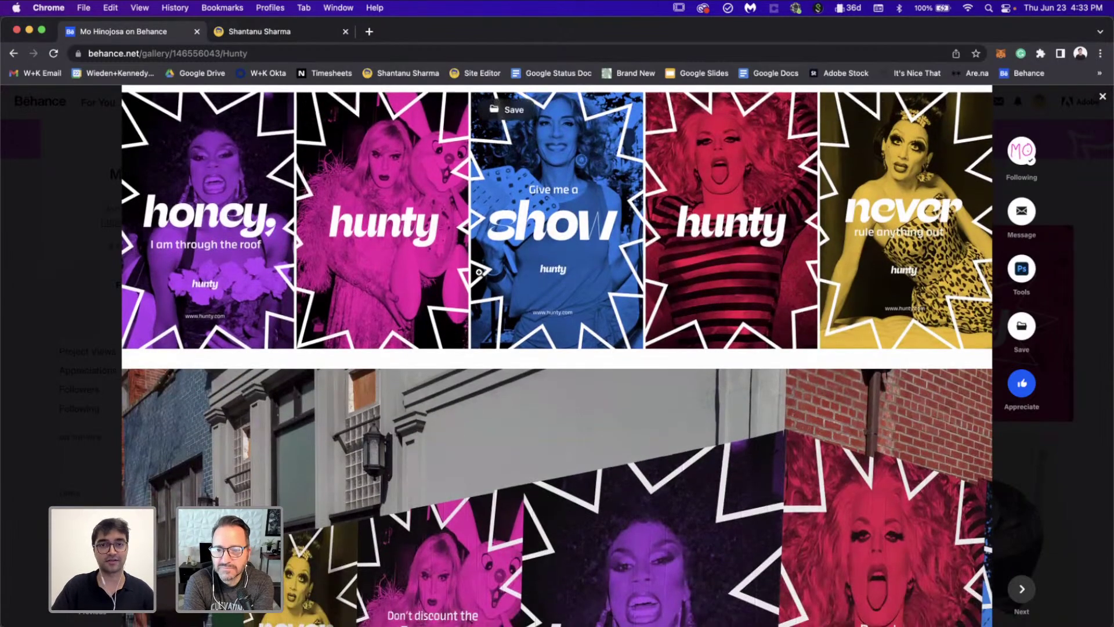
scroll(562, 267, "down", 5)
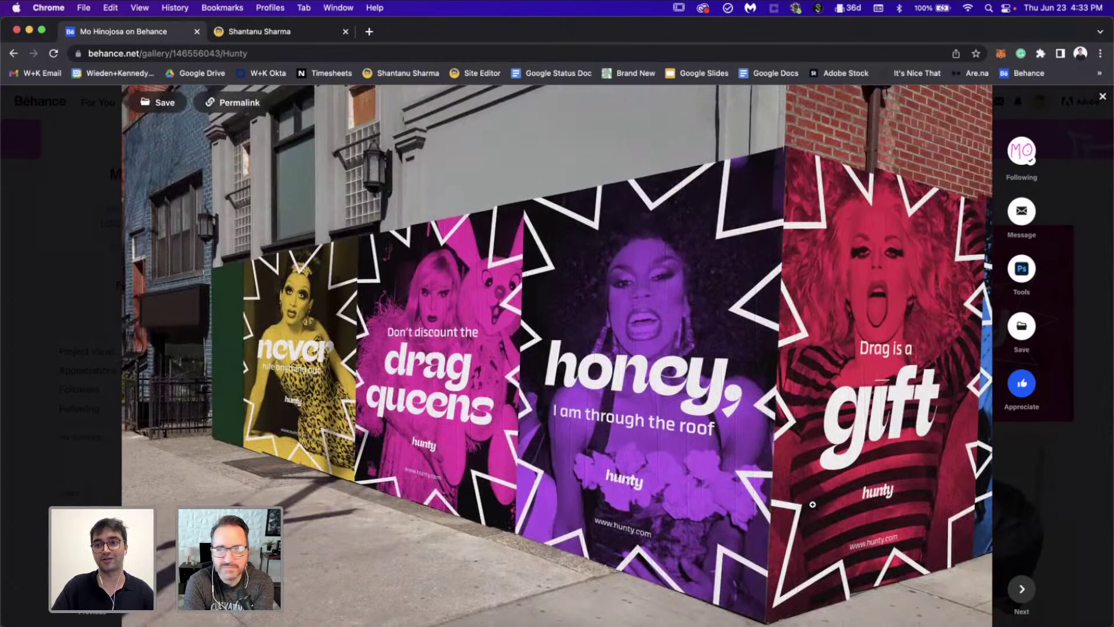
scroll(813, 504, "down", 10)
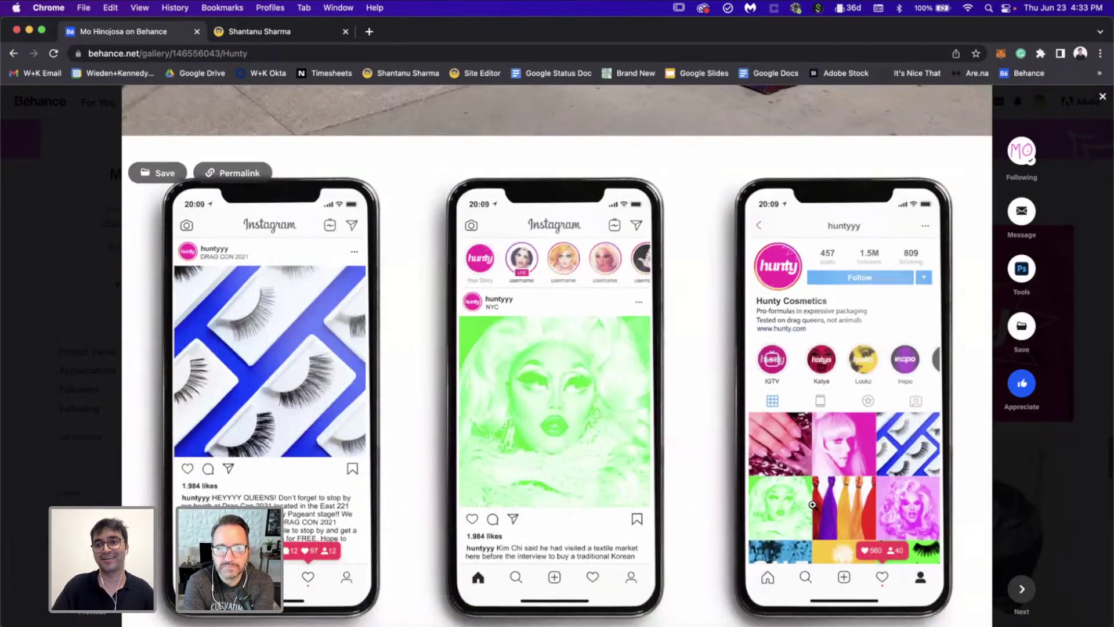
scroll(813, 505, "down", 10)
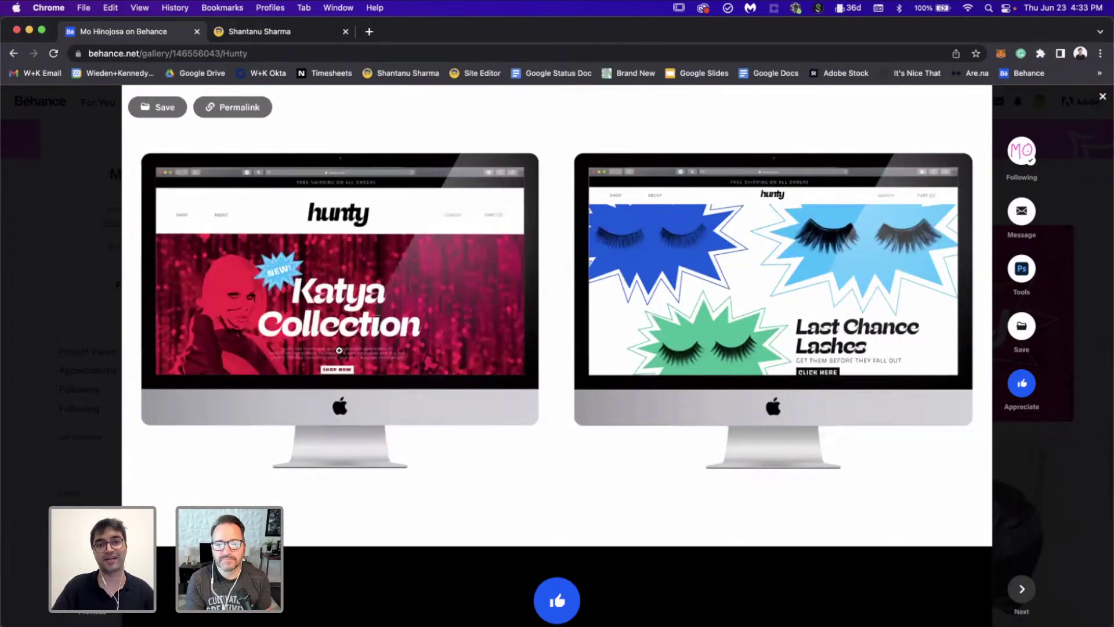
scroll(743, 520, "down", 5)
scroll(743, 520, "up", 3)
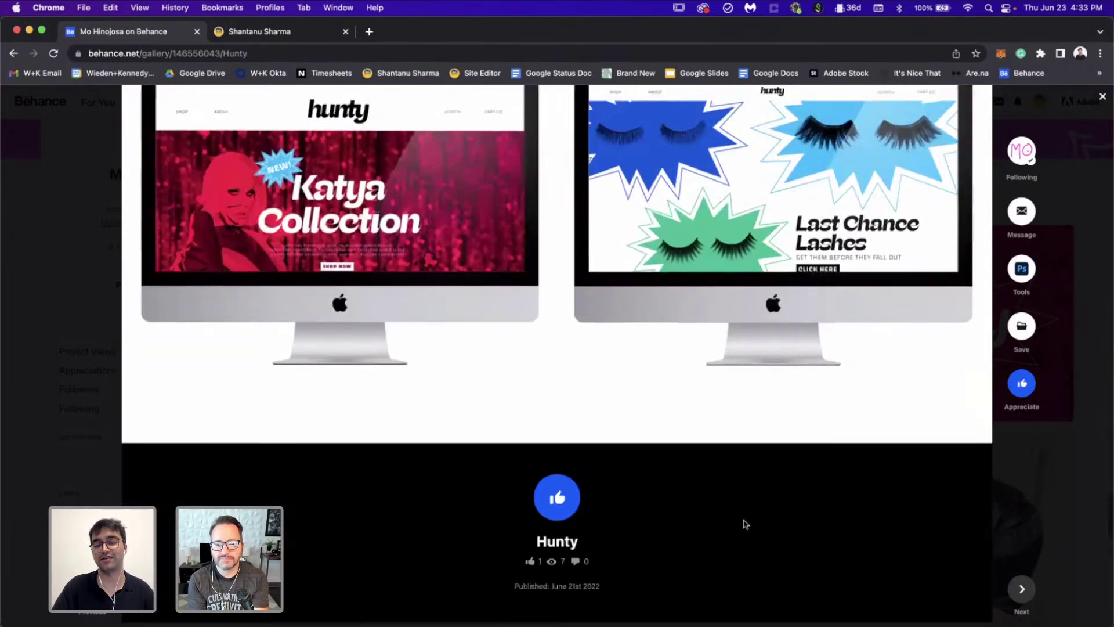
left_click(1078, 192)
Step: Open the La Sirena project from the profile grid
scroll(712, 325, "down", 6)
scroll(712, 325, "up", 1)
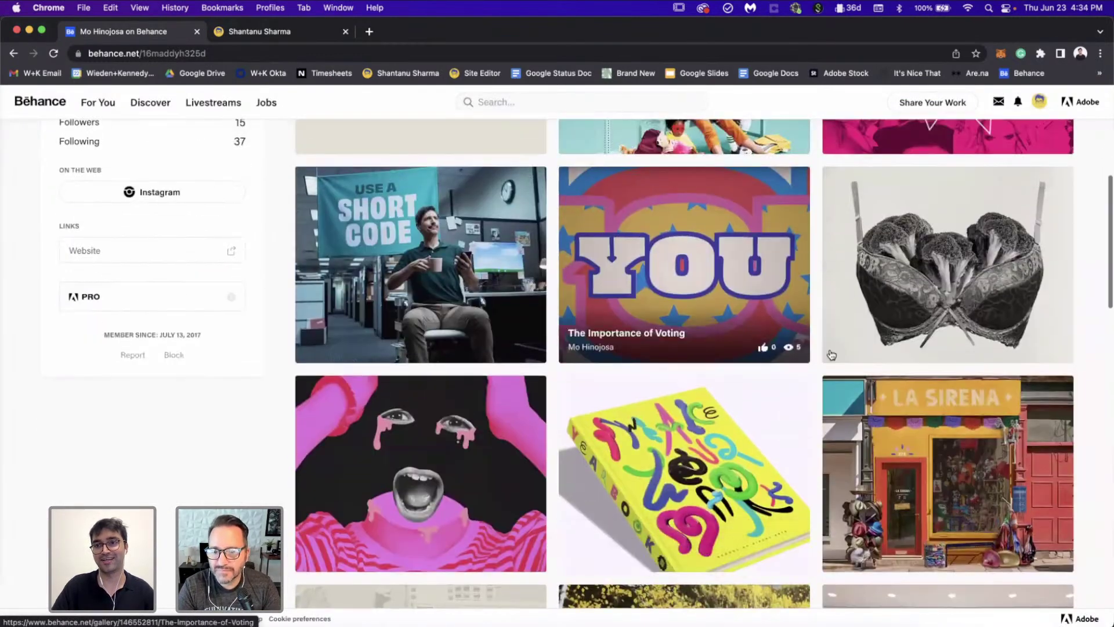
left_click(918, 461)
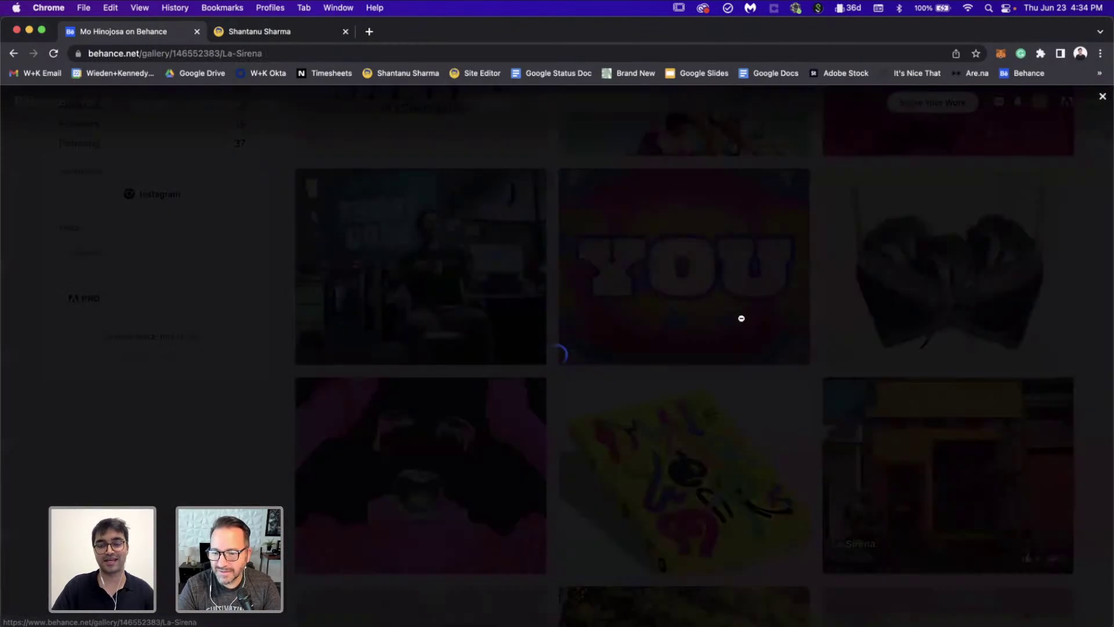
scroll(779, 366, "down", 9)
scroll(781, 369, "up", 6)
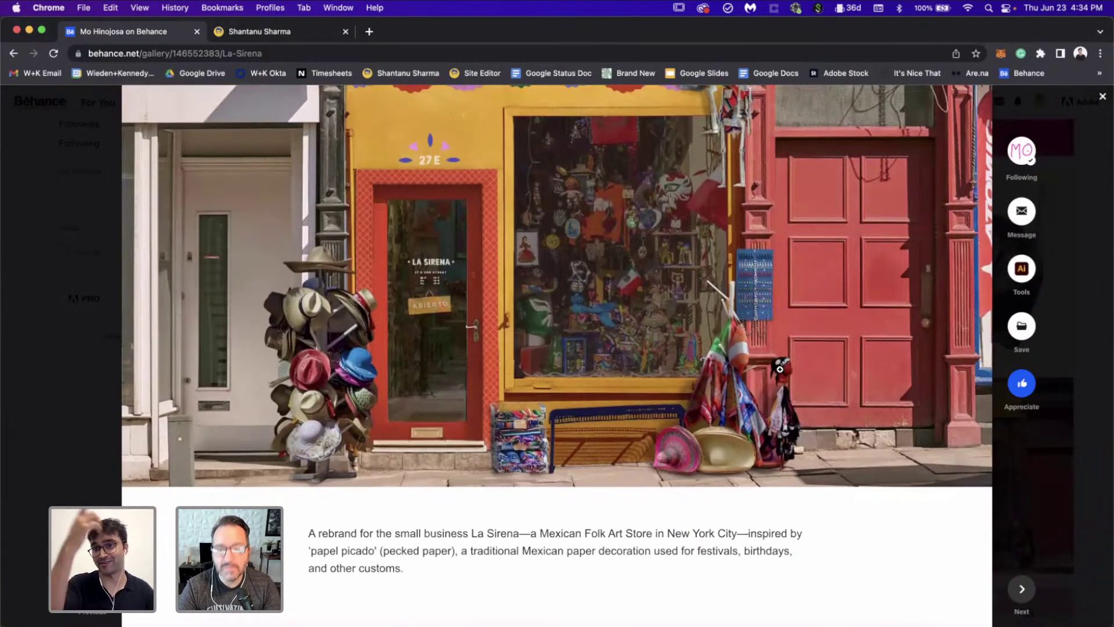
scroll(780, 370, "down", 2)
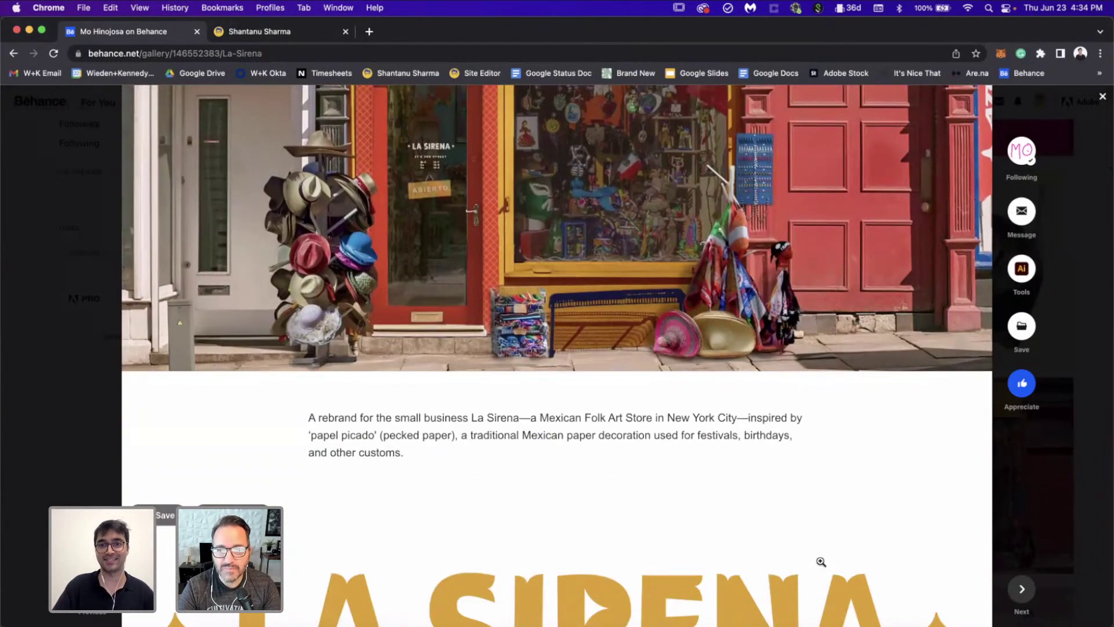
scroll(818, 415, "down", 1)
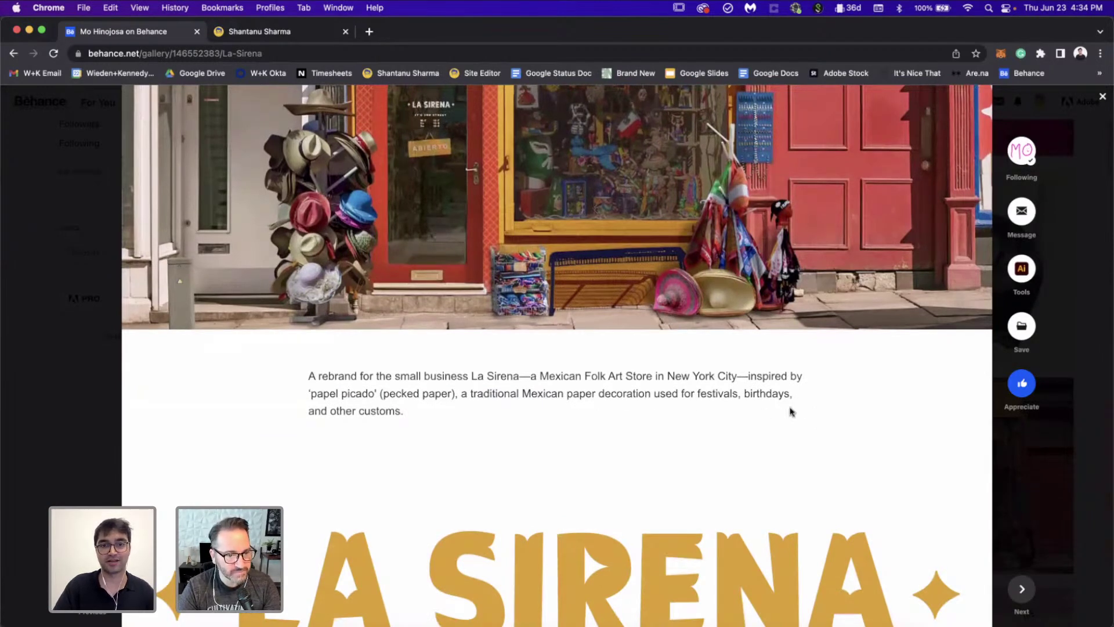
scroll(791, 412, "down", 3)
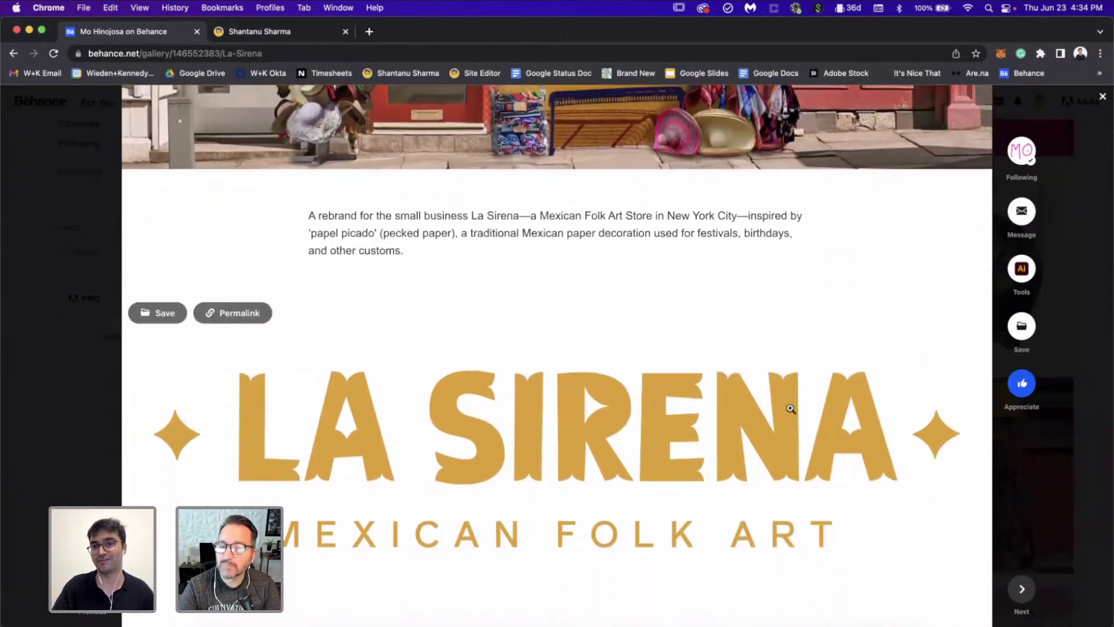
scroll(791, 409, "down", 2)
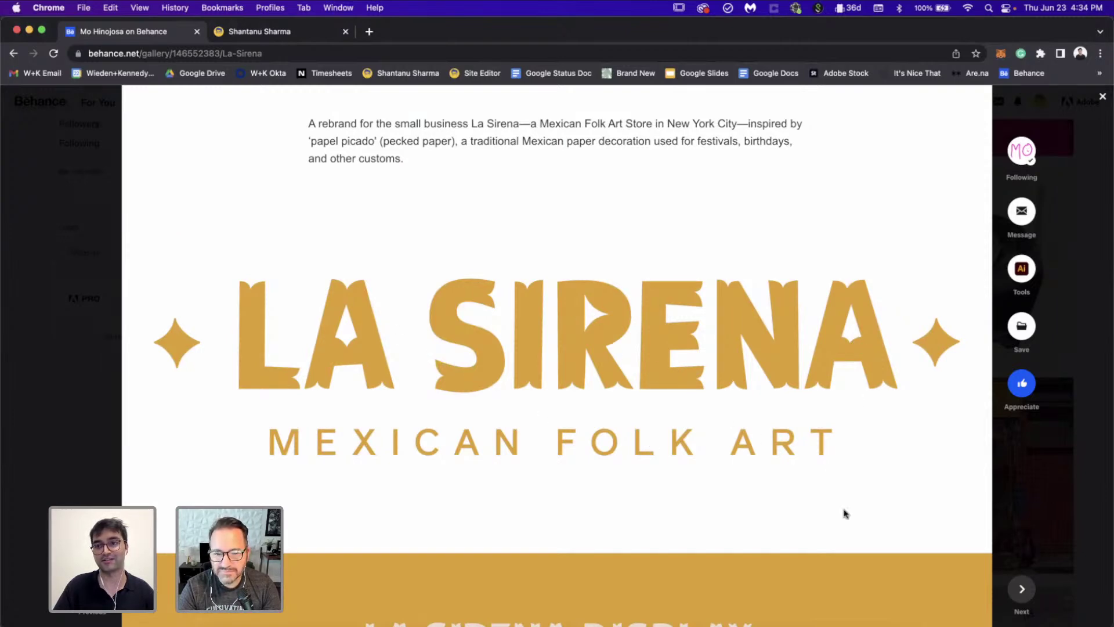
scroll(843, 512, "down", 6)
scroll(857, 518, "down", 2)
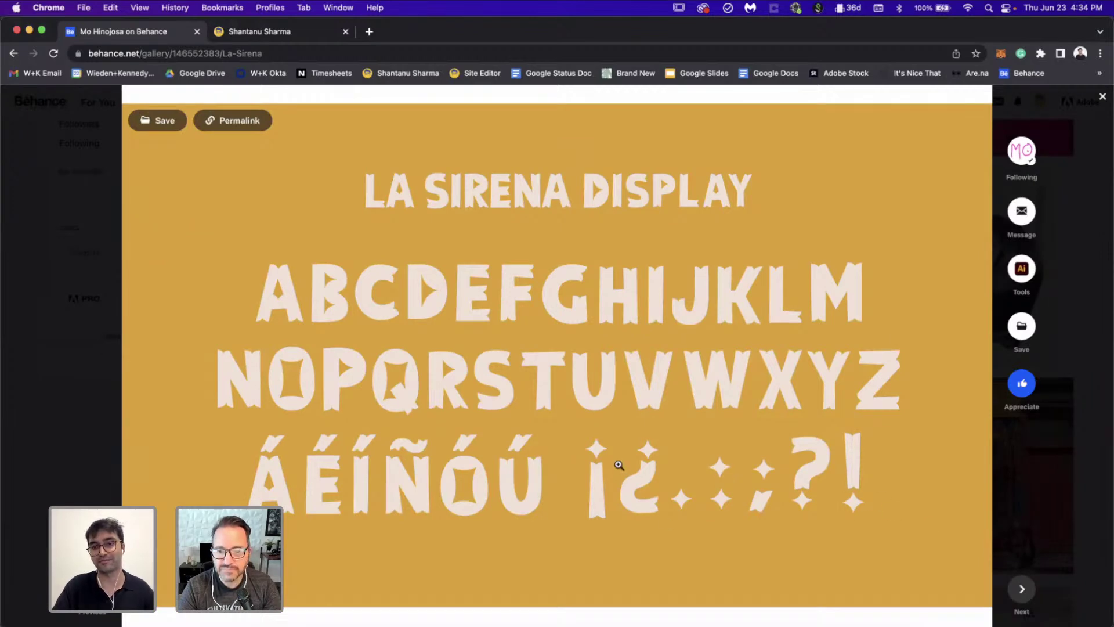
scroll(797, 435, "down", 10)
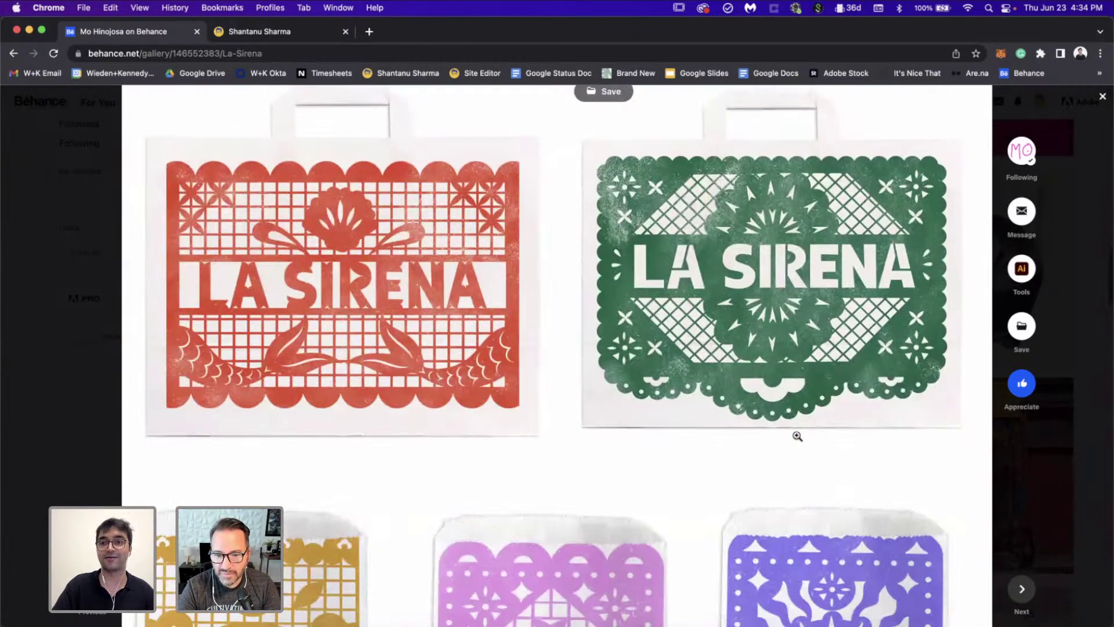
Step: Scroll through the La Sirena bags, receipt and chalkboard sign images
scroll(797, 436, "up", 2)
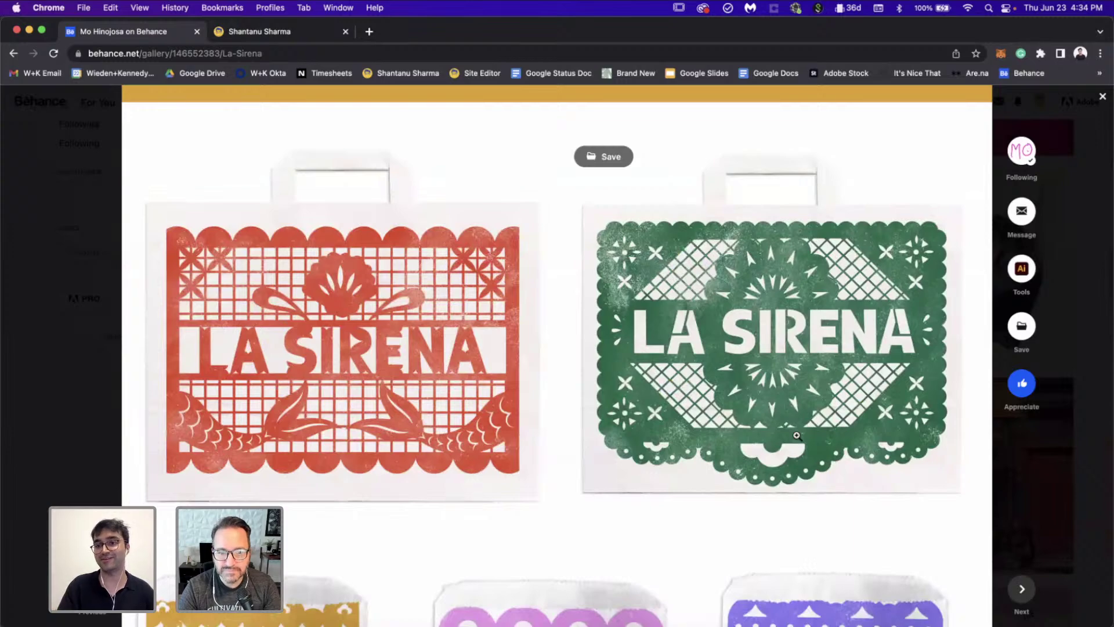
scroll(797, 436, "down", 8)
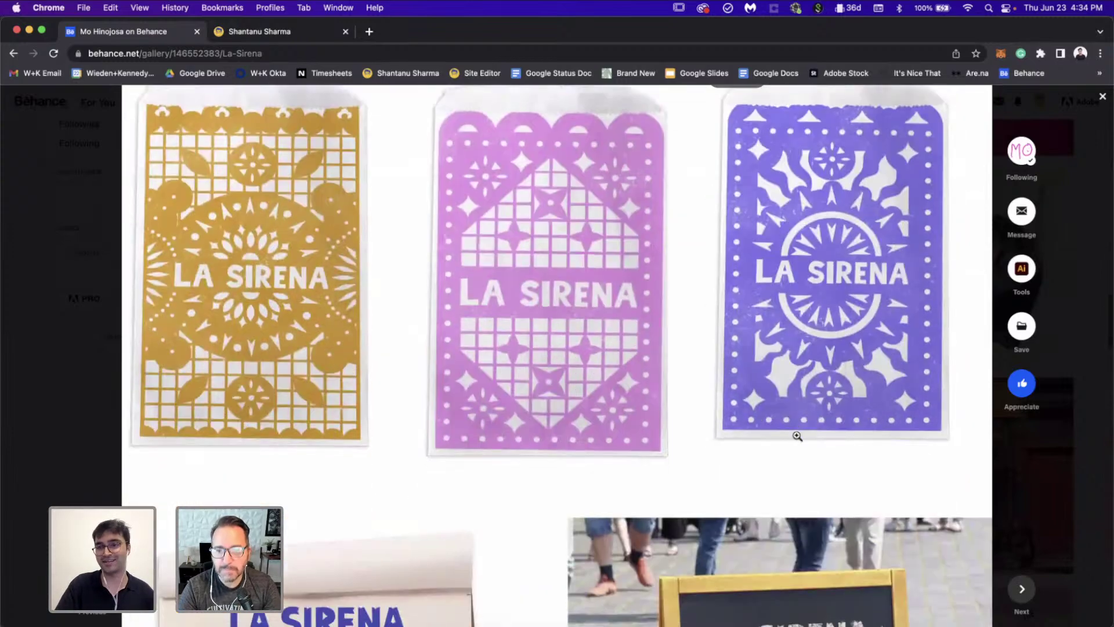
scroll(797, 436, "down", 3)
scroll(312, 417, "up", 5)
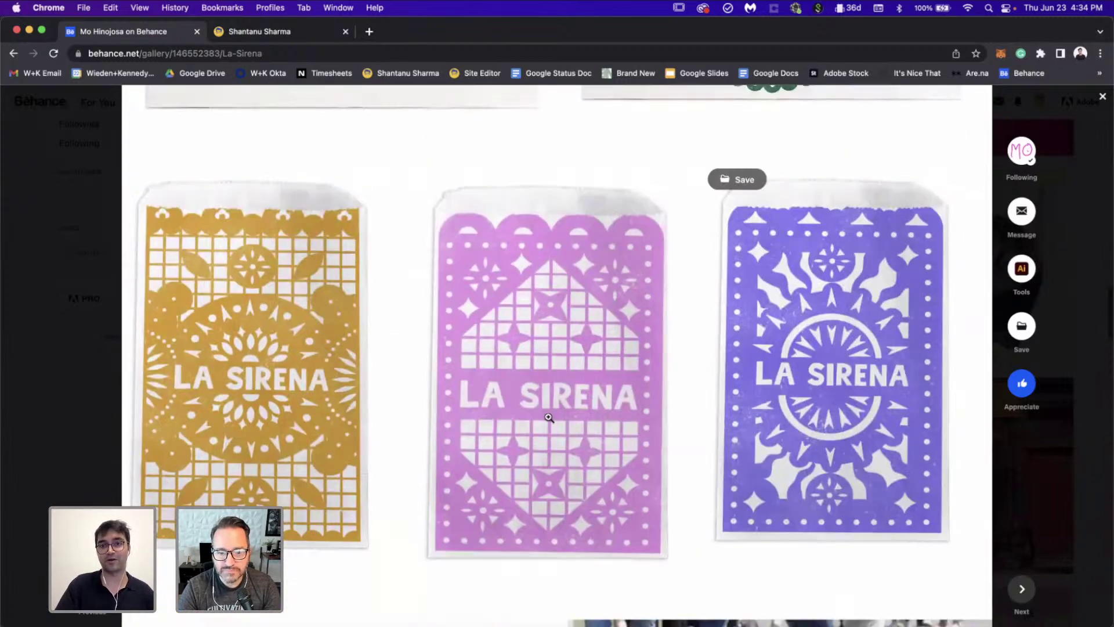
scroll(843, 334, "up", 5)
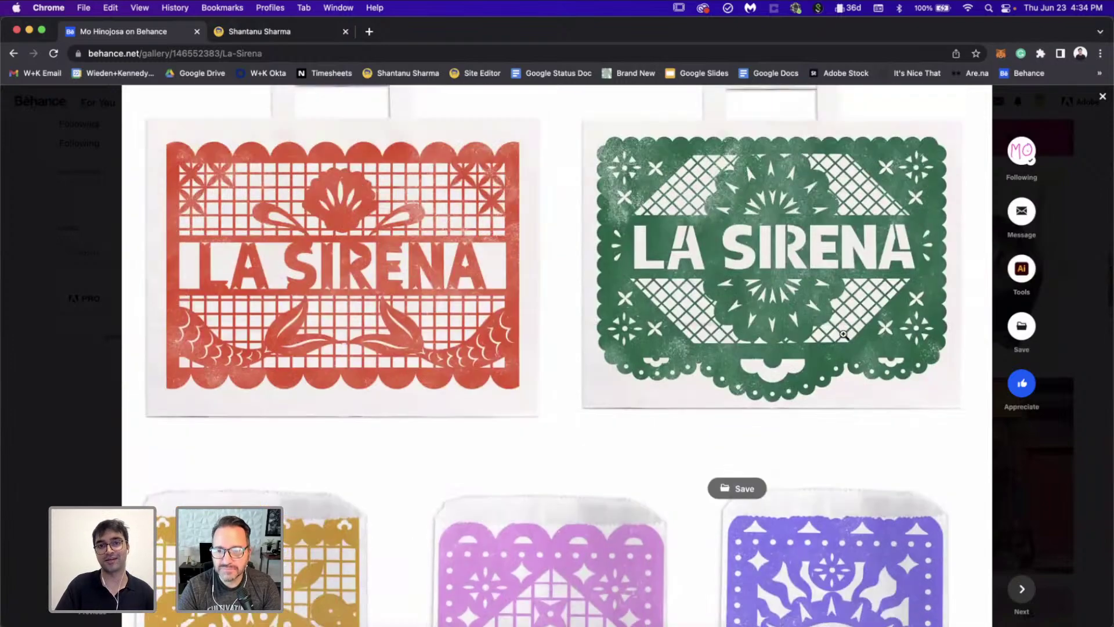
scroll(843, 334, "down", 1)
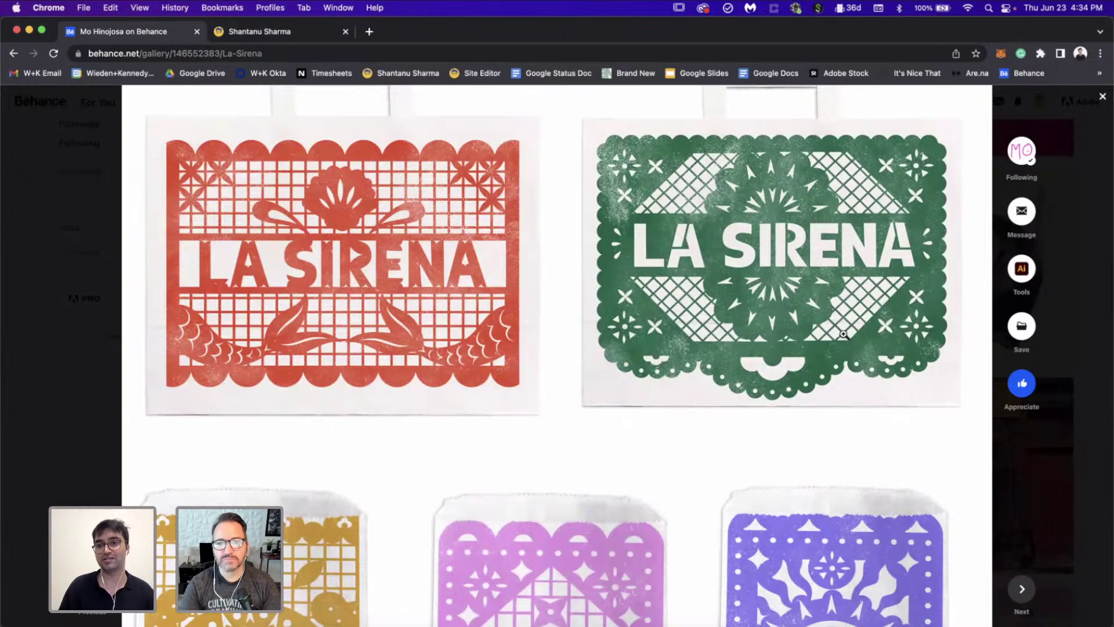
scroll(843, 335, "down", 5)
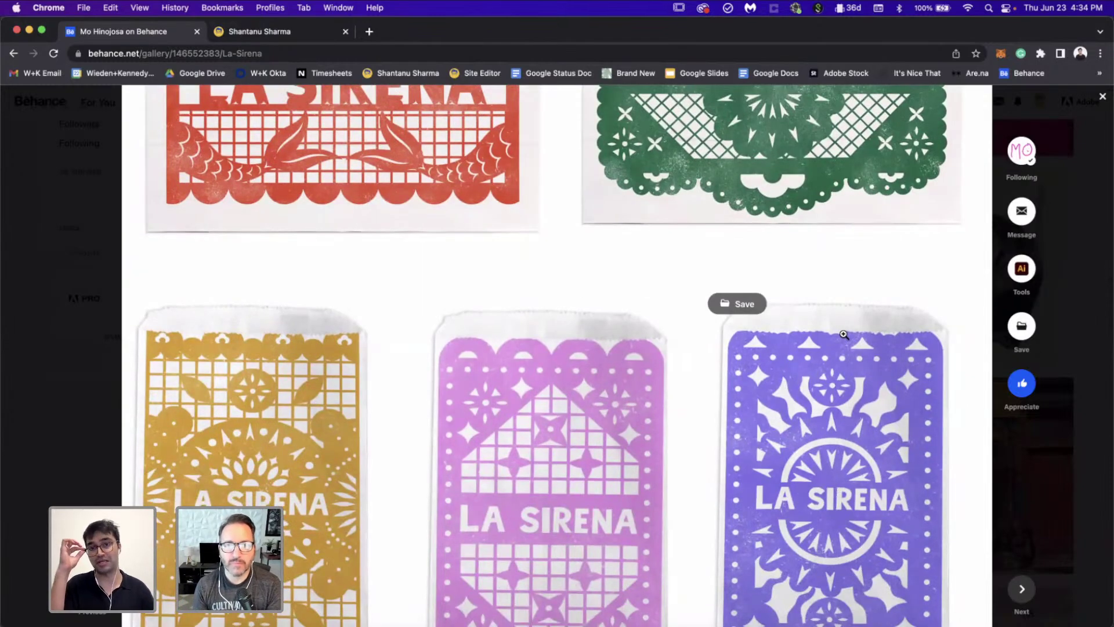
scroll(843, 335, "down", 15)
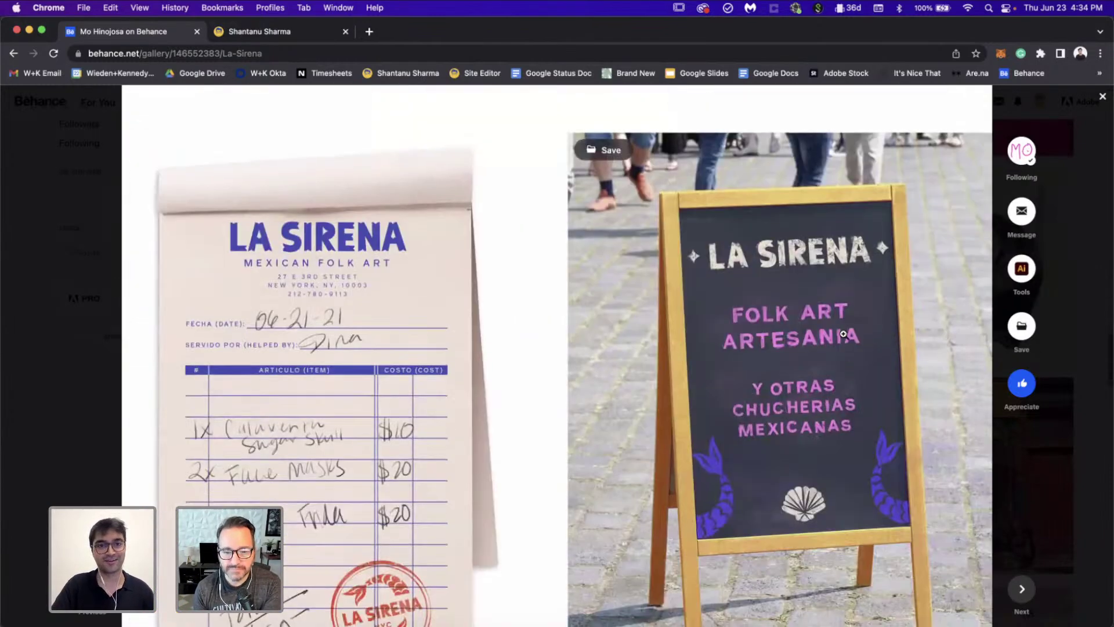
scroll(843, 335, "up", 2)
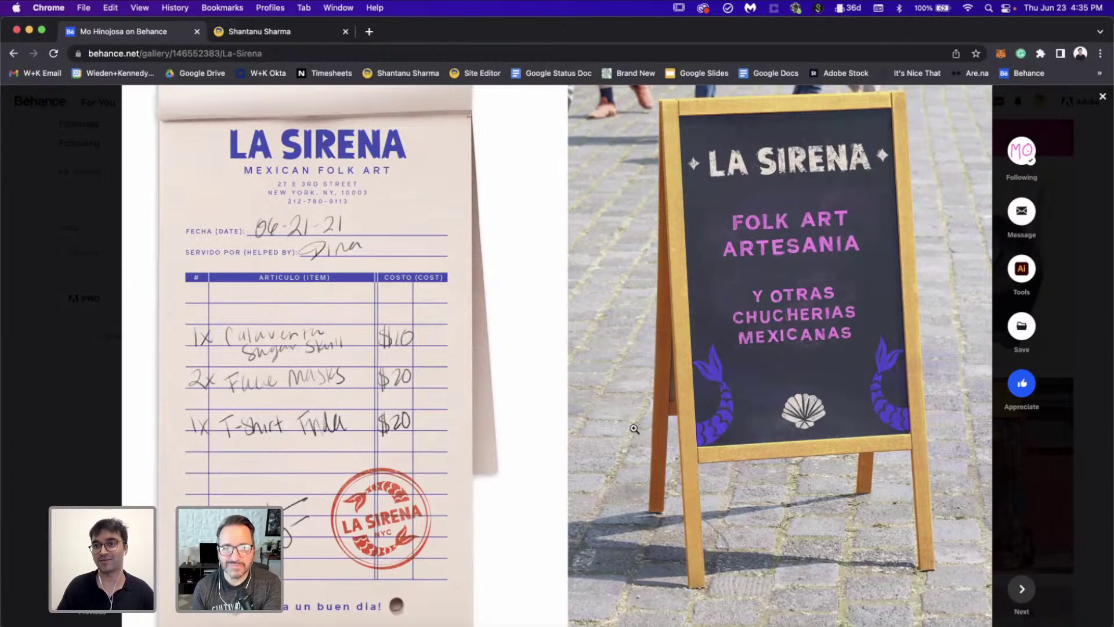
Step: Review the green hoodies and purple mermaid T-shirts, then close the La Sirena project
scroll(245, 310, "up", 2)
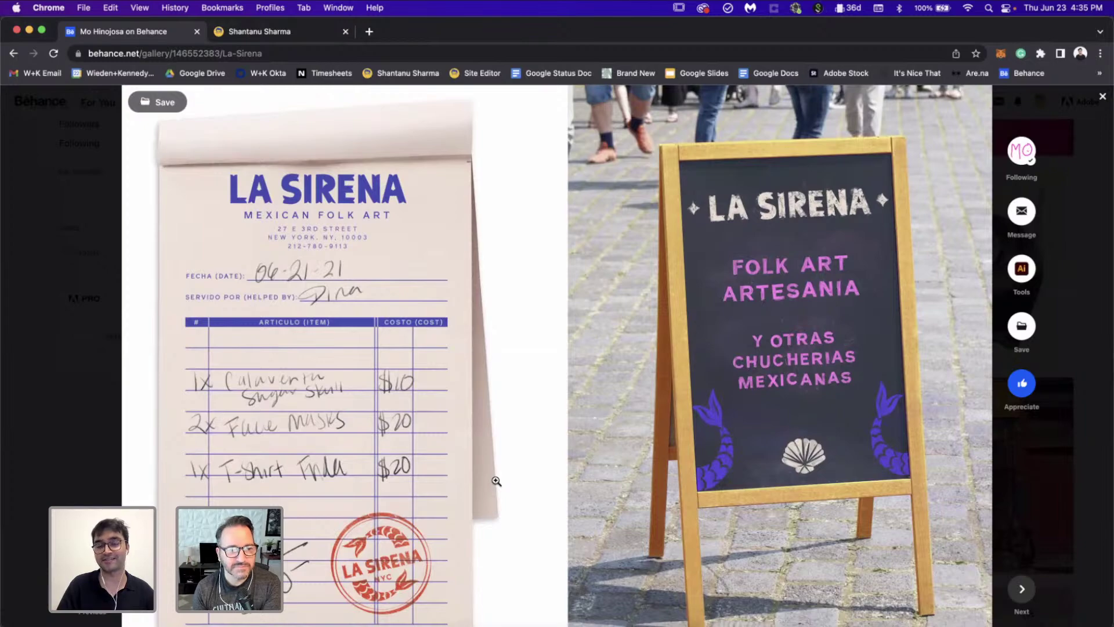
scroll(496, 481, "down", 4)
scroll(639, 406, "up", 3)
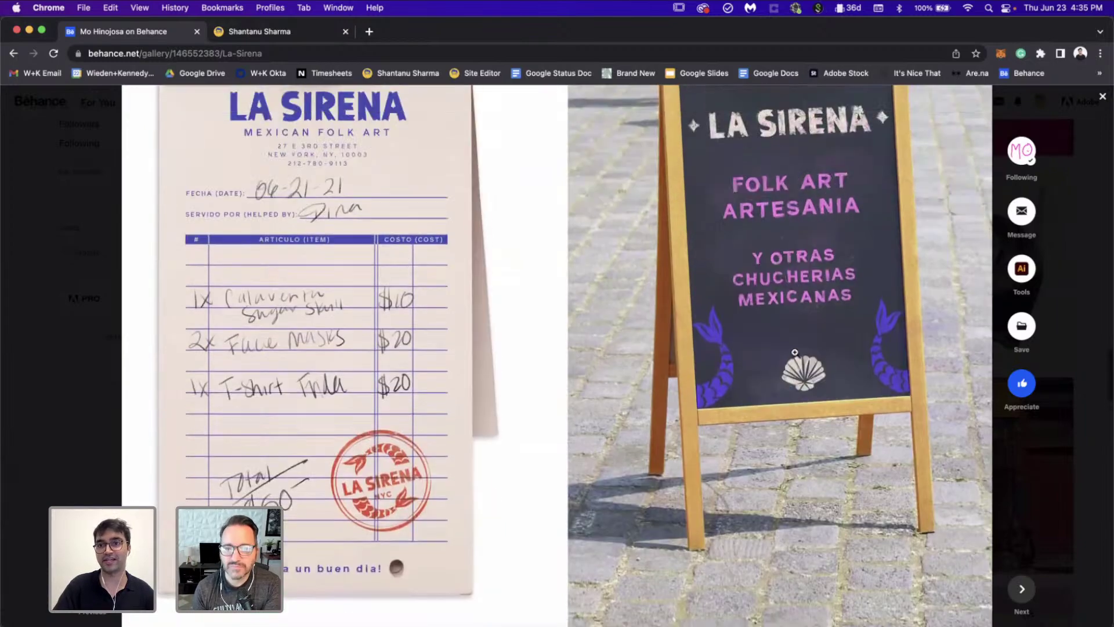
scroll(777, 358, "down", 5)
scroll(777, 359, "down", 6)
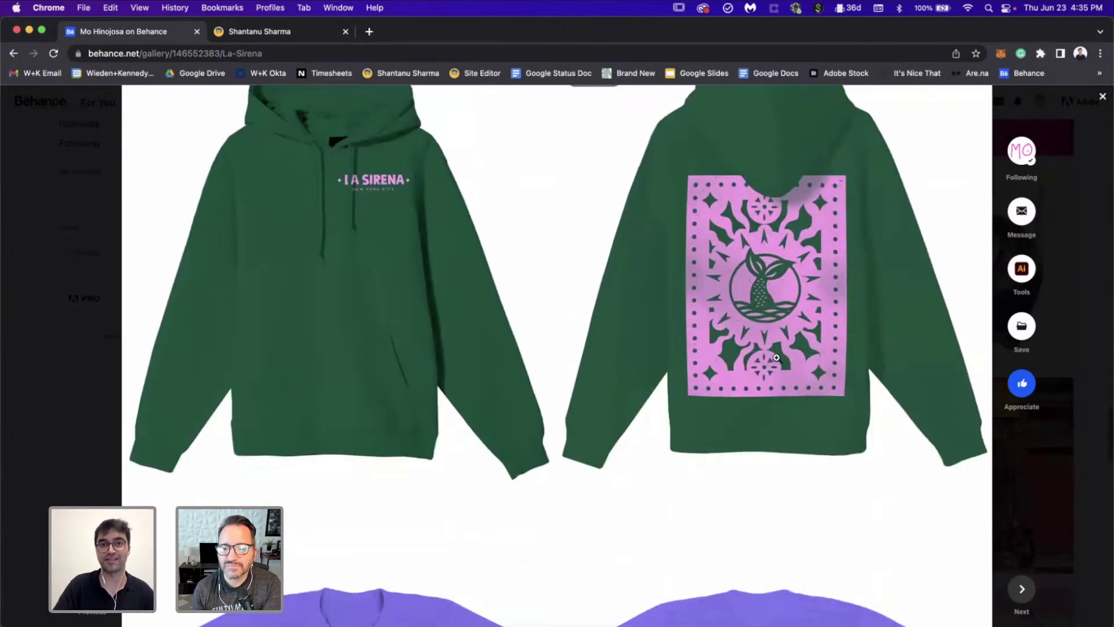
scroll(637, 476, "up", 2)
scroll(637, 476, "down", 8)
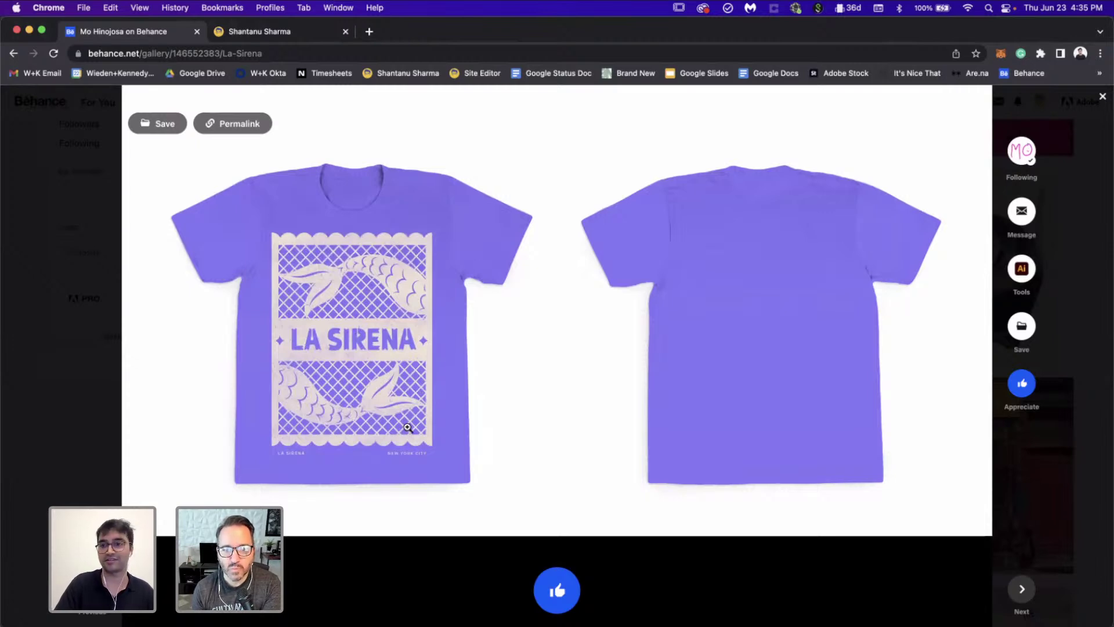
scroll(717, 299, "up", 2)
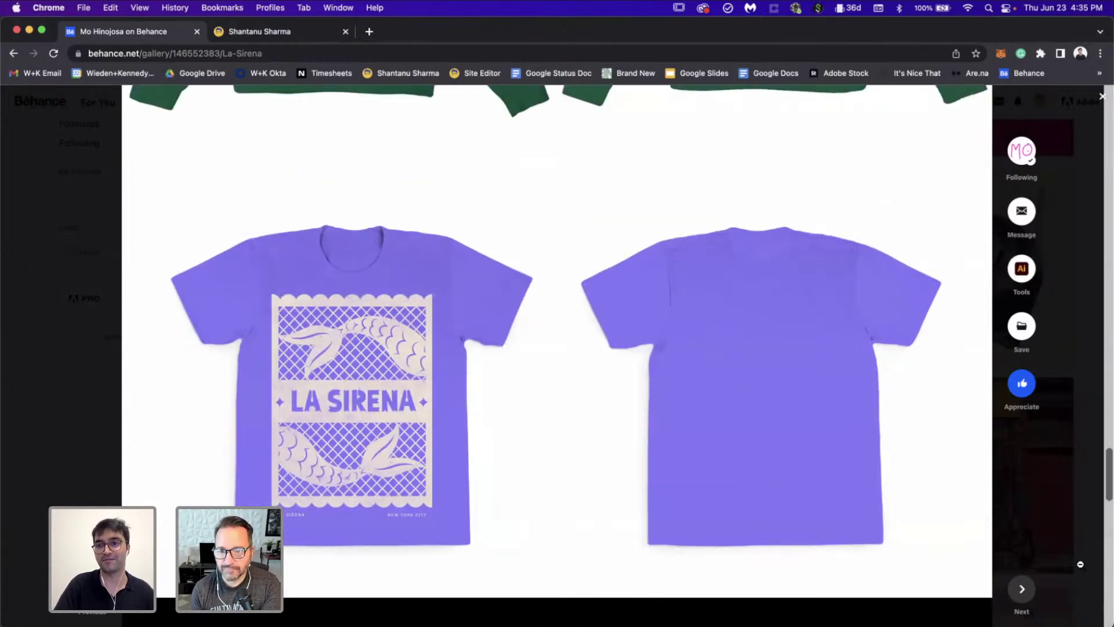
left_click(1080, 568)
Step: Open Flowers In Silent Films and scroll past its cover and film-title spine to the intro spread
scroll(814, 516, "down", 6)
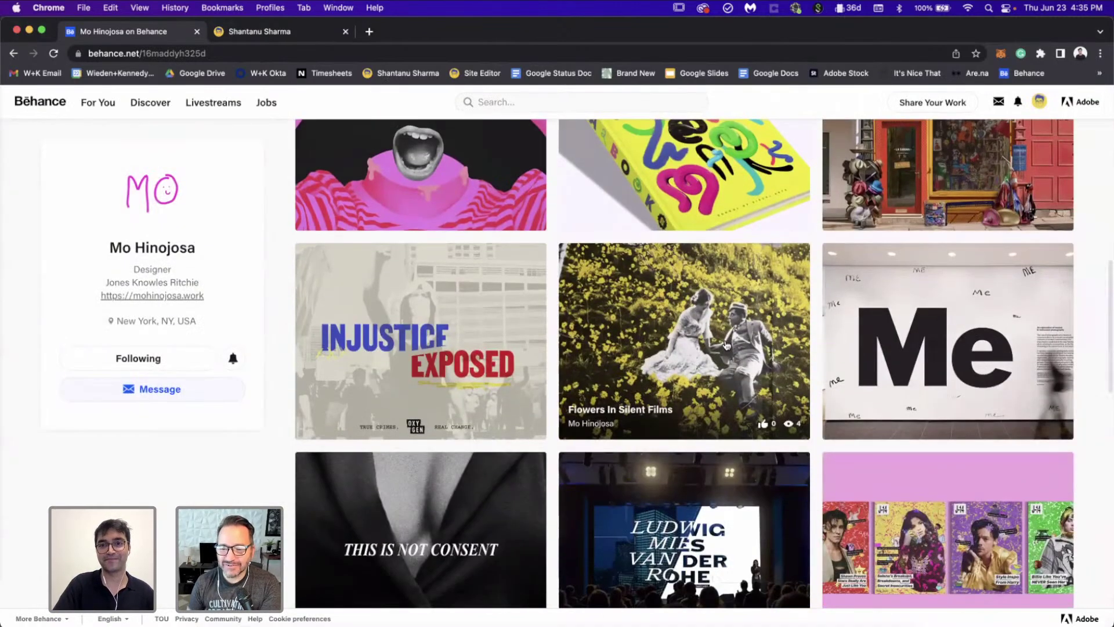
left_click(671, 284)
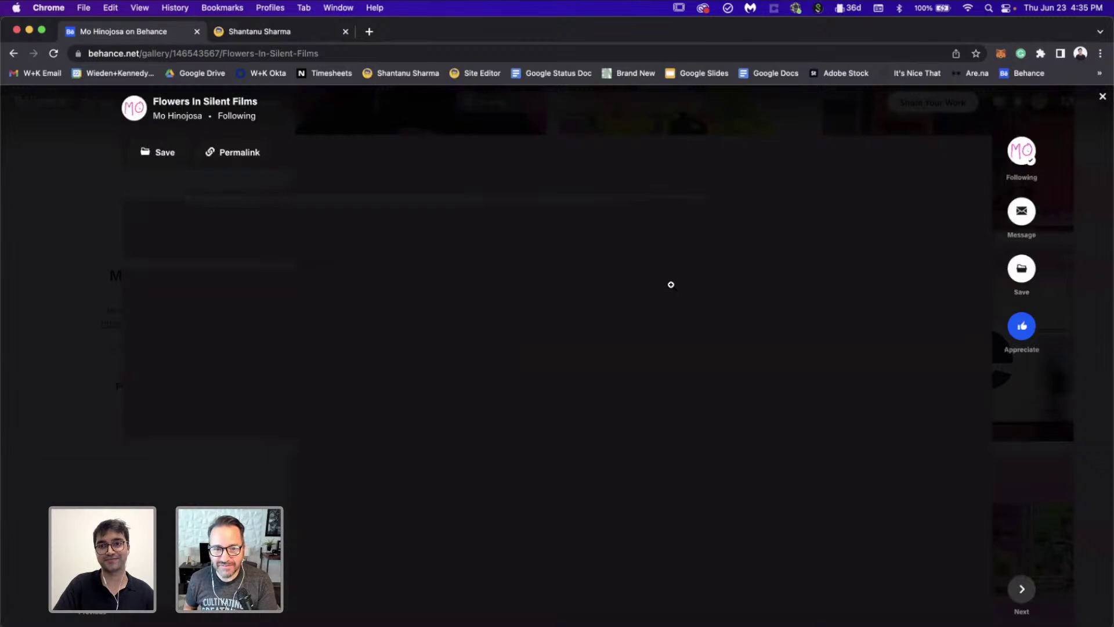
scroll(806, 413, "down", 2)
scroll(806, 412, "down", 1)
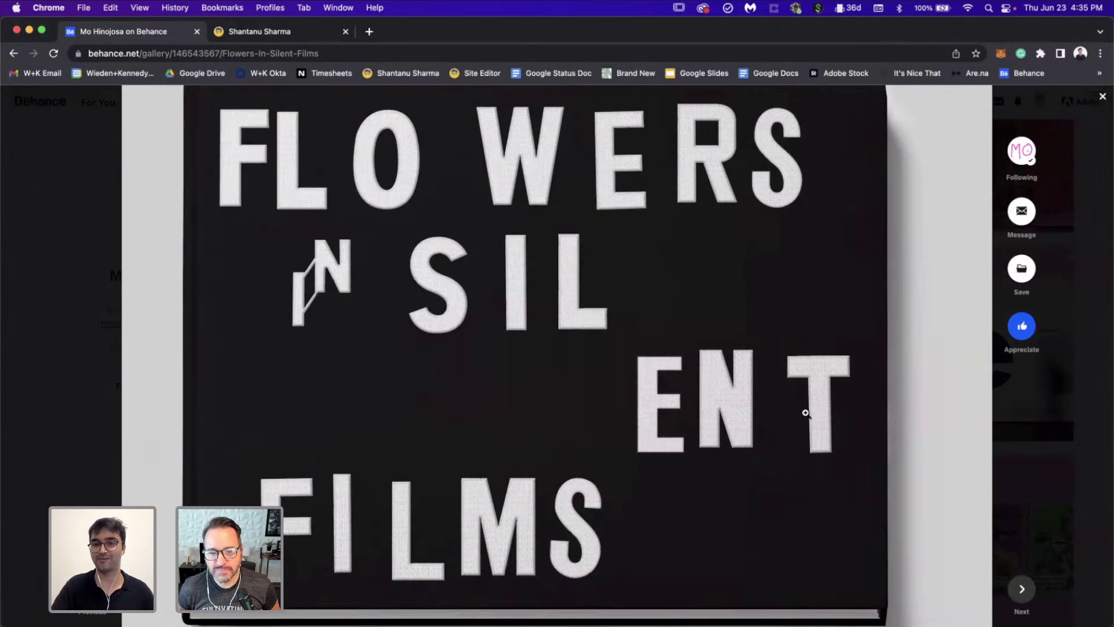
scroll(805, 413, "down", 10)
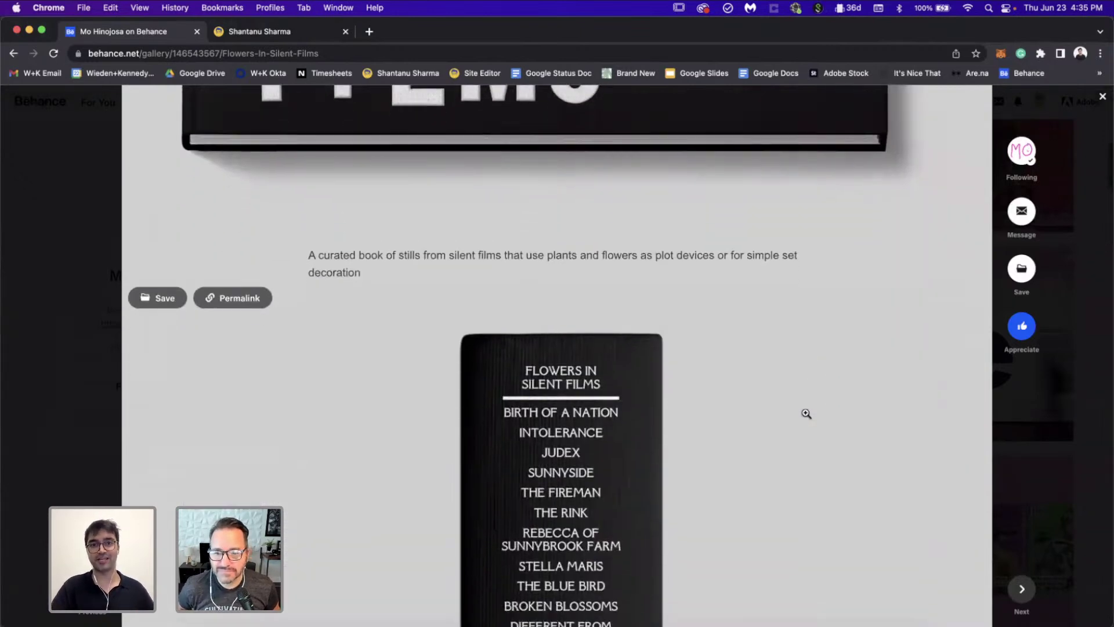
scroll(806, 413, "down", 2)
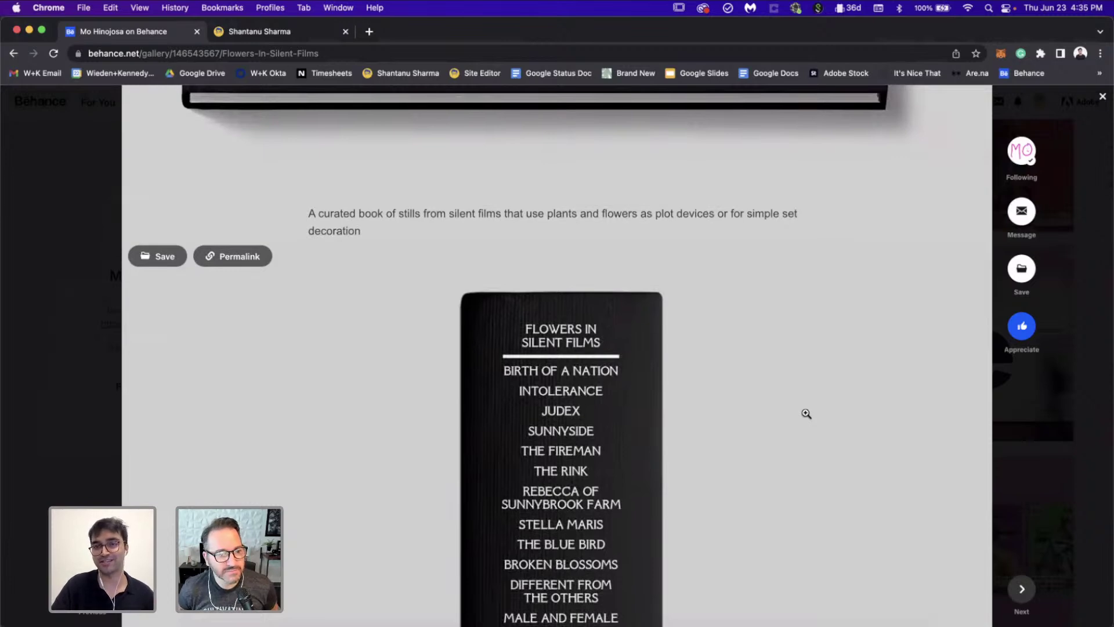
scroll(806, 413, "down", 3)
scroll(806, 414, "up", 2)
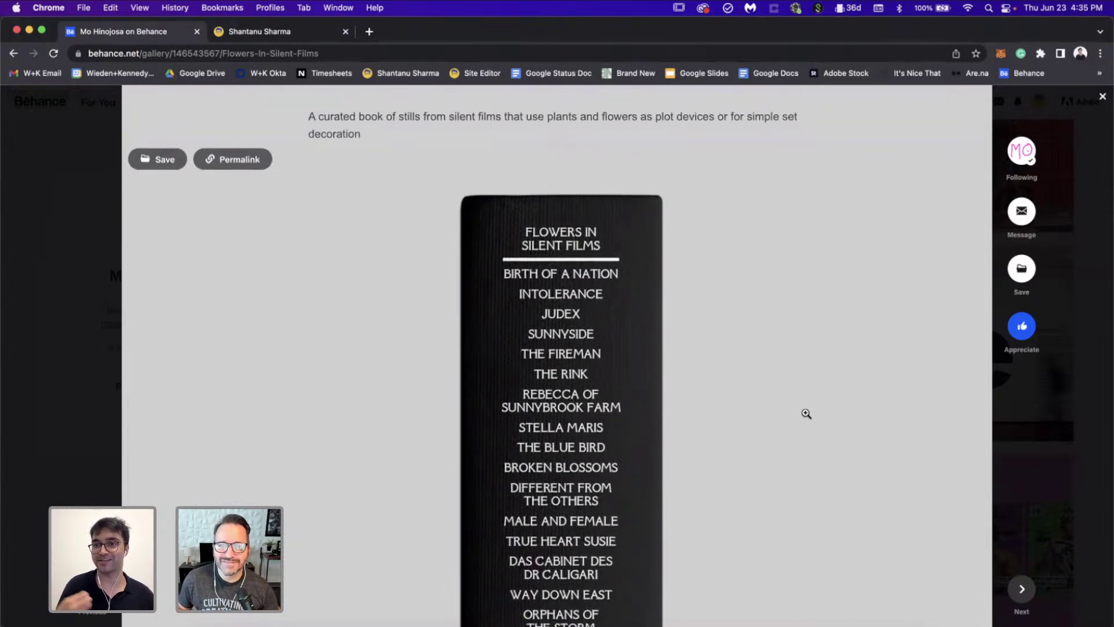
scroll(806, 413, "down", 10)
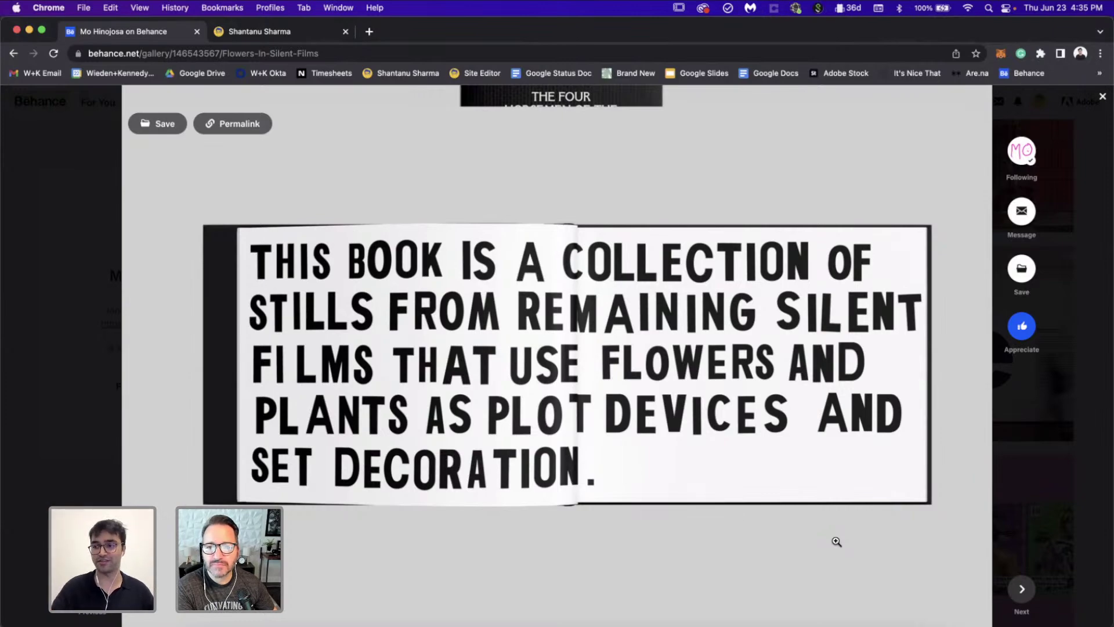
Step: Scroll through the Flowers In Silent Films book spreads to the ENDE and index pages
scroll(836, 541, "down", 10)
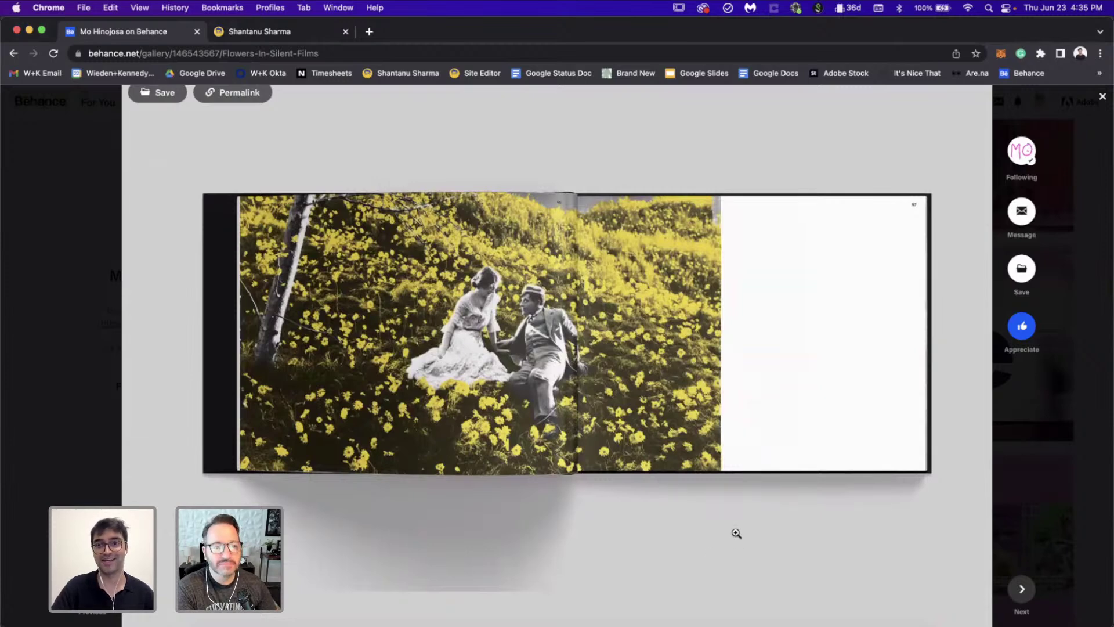
scroll(737, 532, "down", 8)
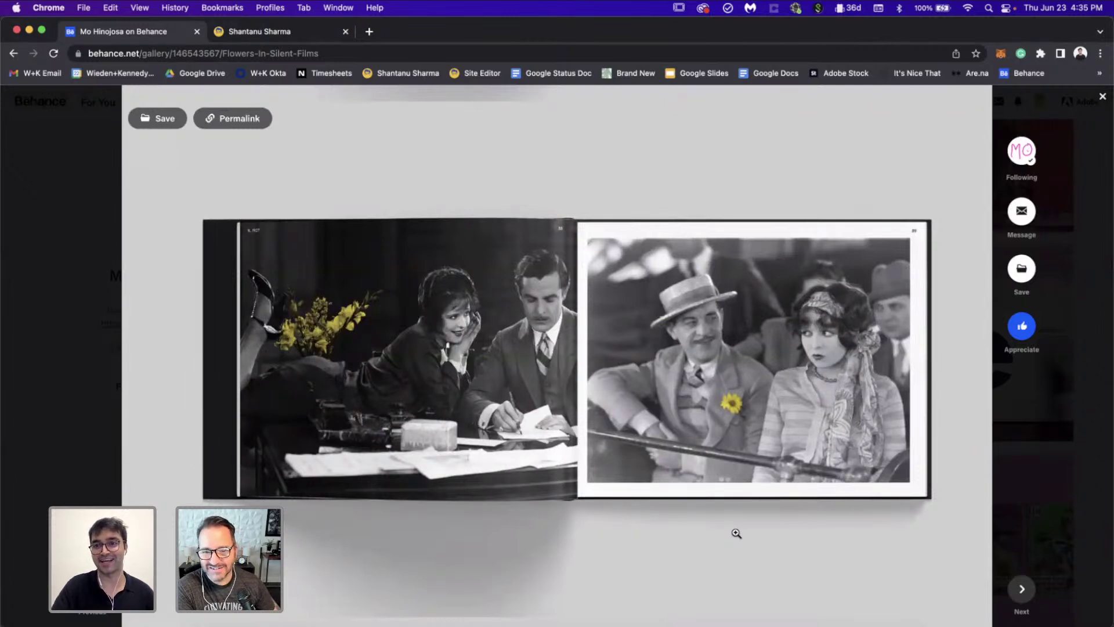
scroll(736, 533, "down", 1)
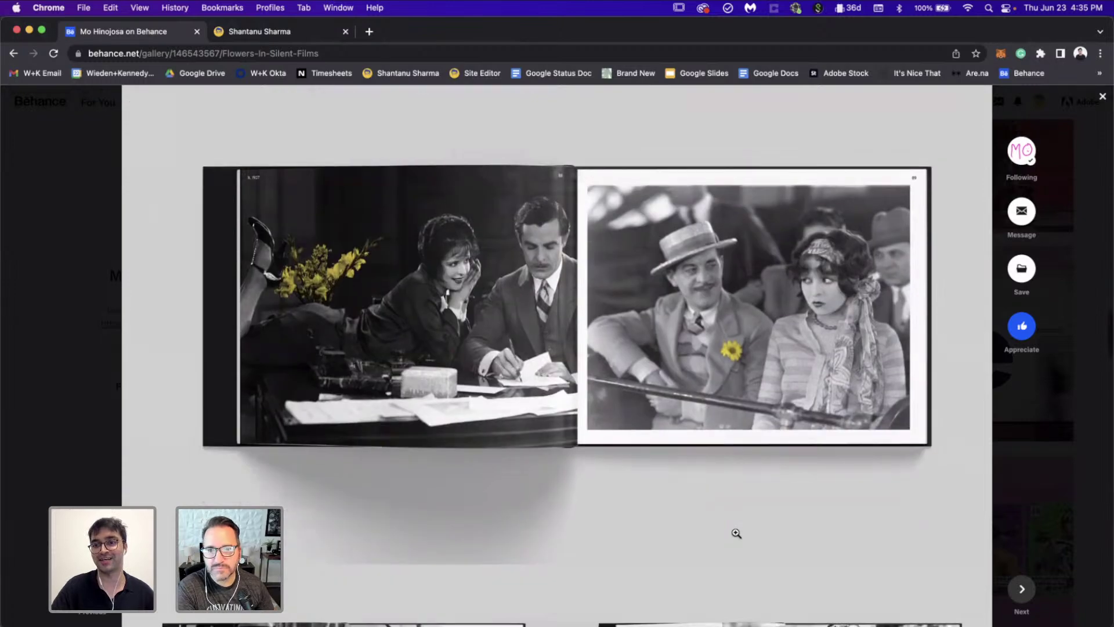
scroll(736, 533, "down", 5)
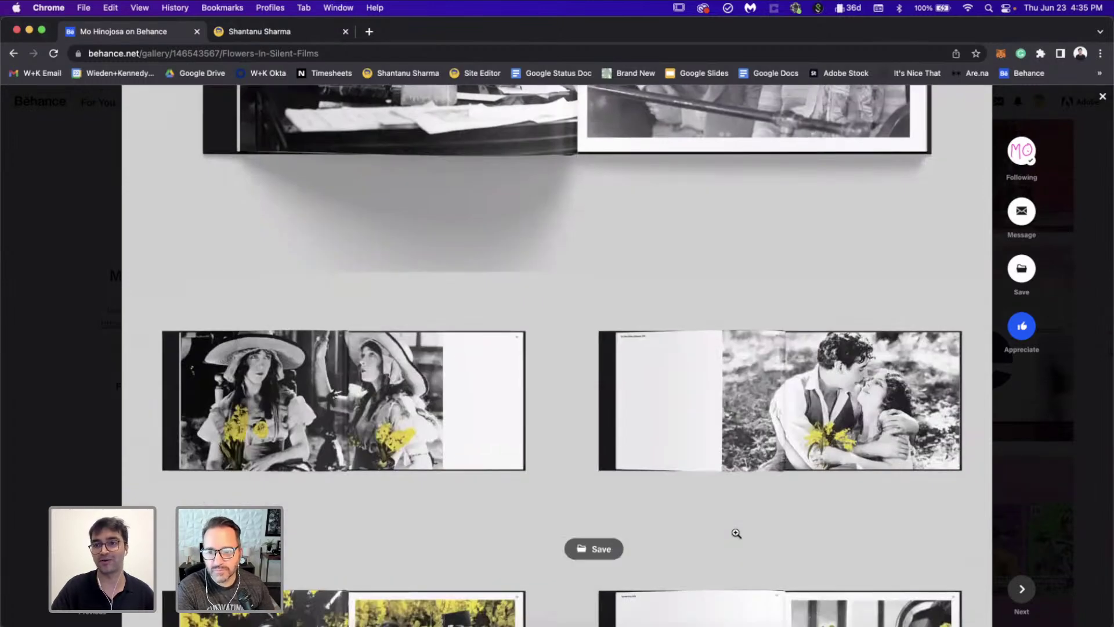
scroll(737, 533, "down", 5)
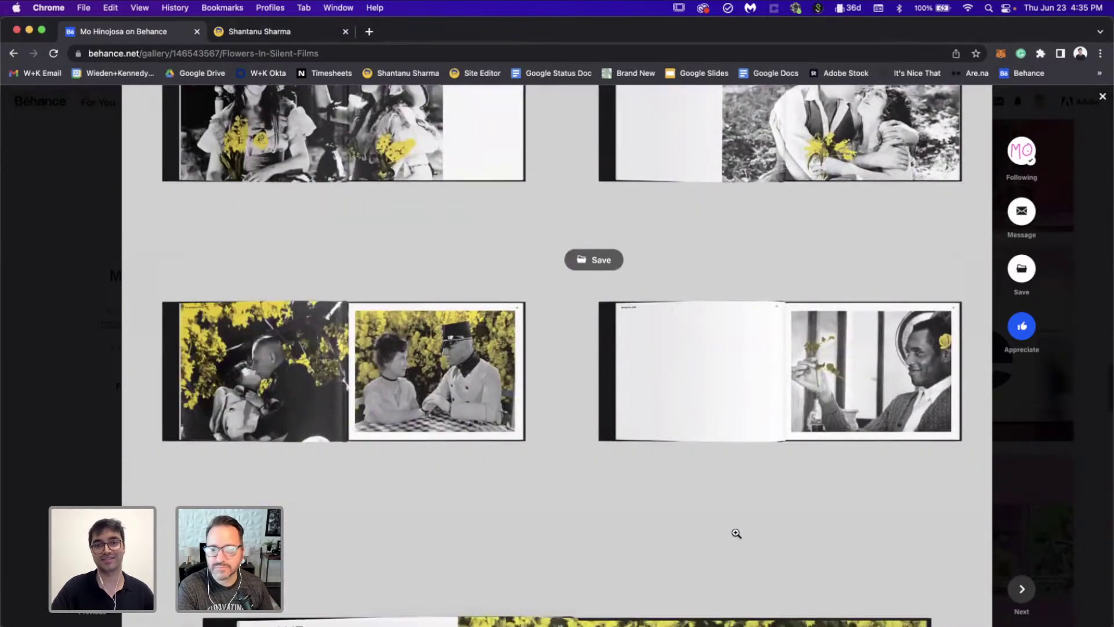
scroll(736, 533, "down", 7)
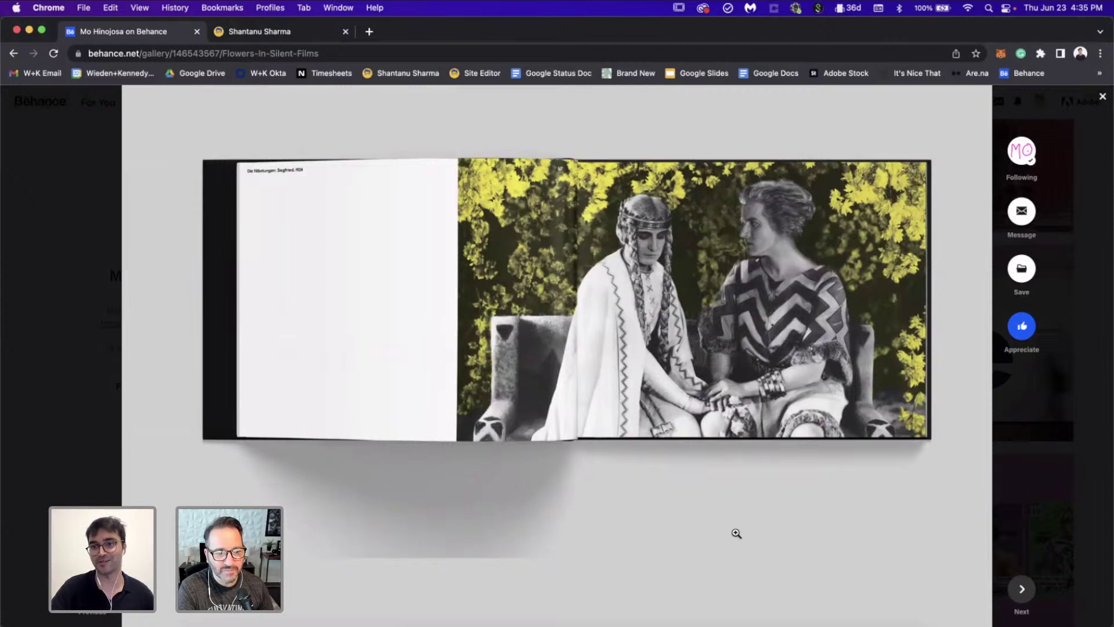
scroll(736, 533, "down", 10)
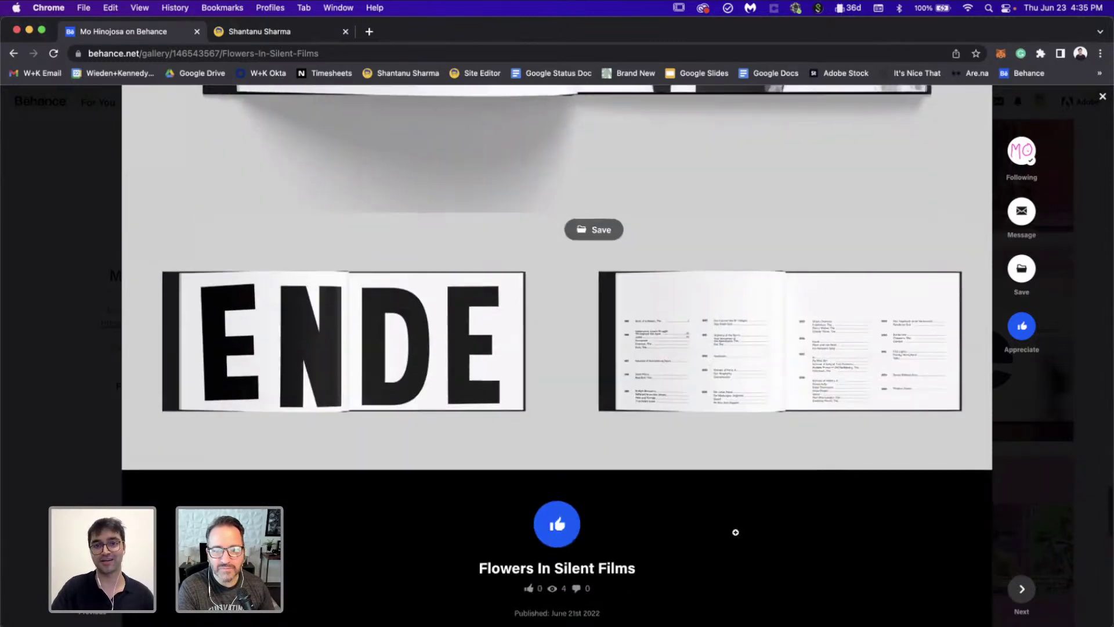
scroll(736, 532, "up", 1)
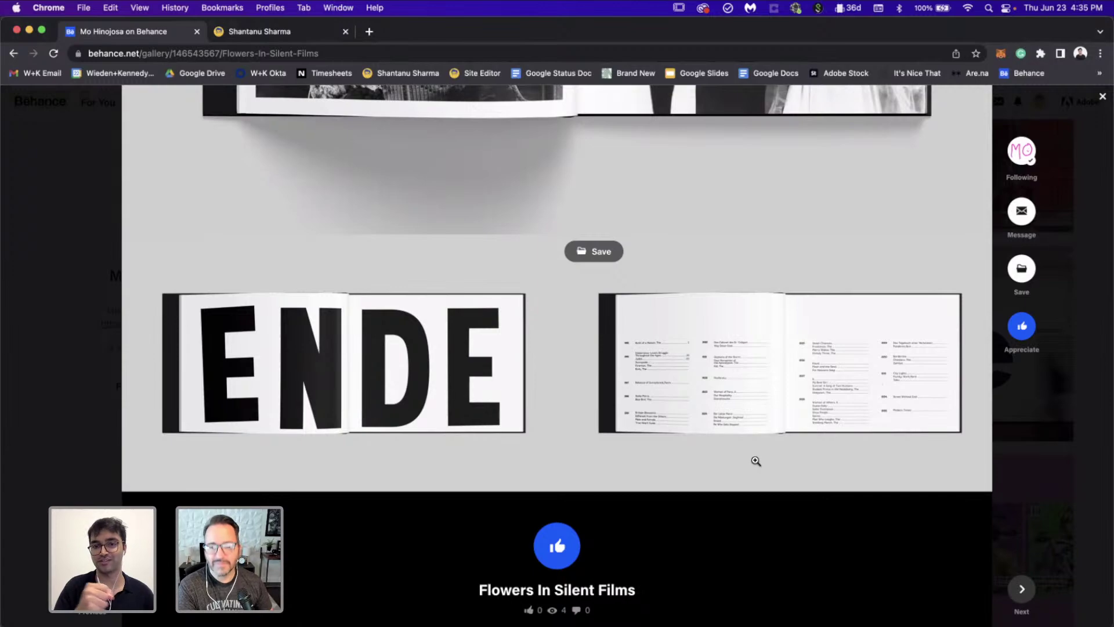
left_click(1074, 605)
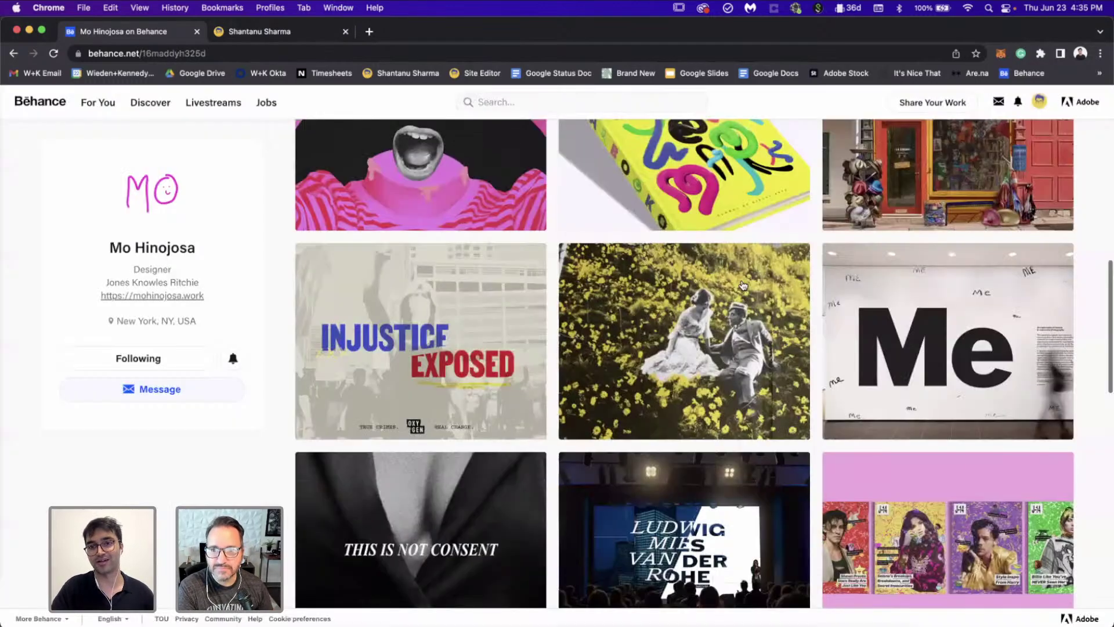
scroll(738, 321, "up", 6)
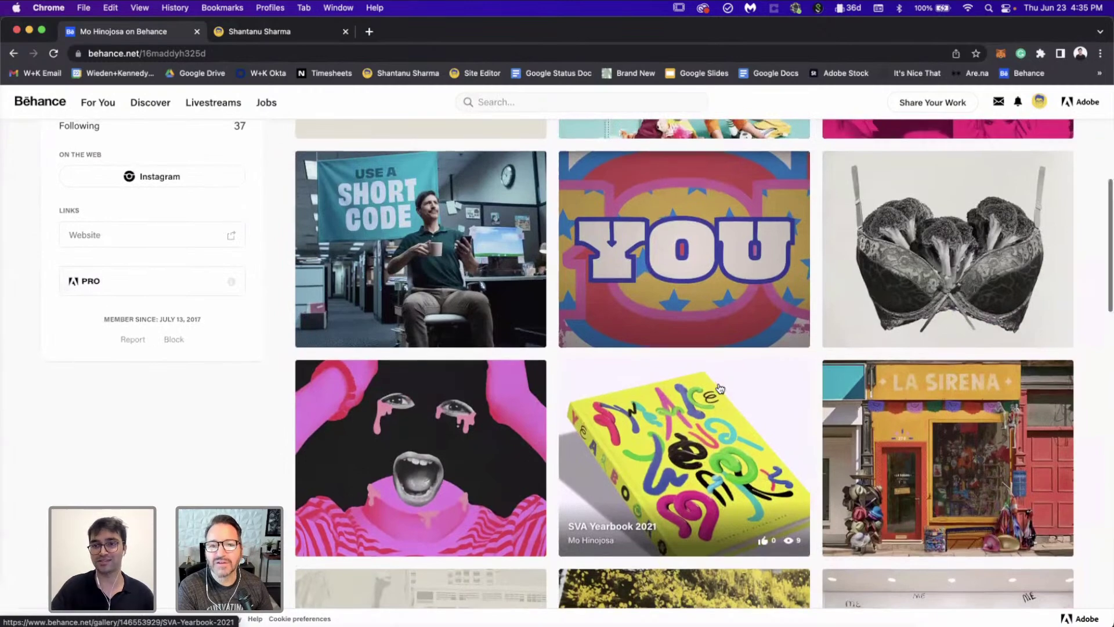
scroll(720, 387, "up", 4)
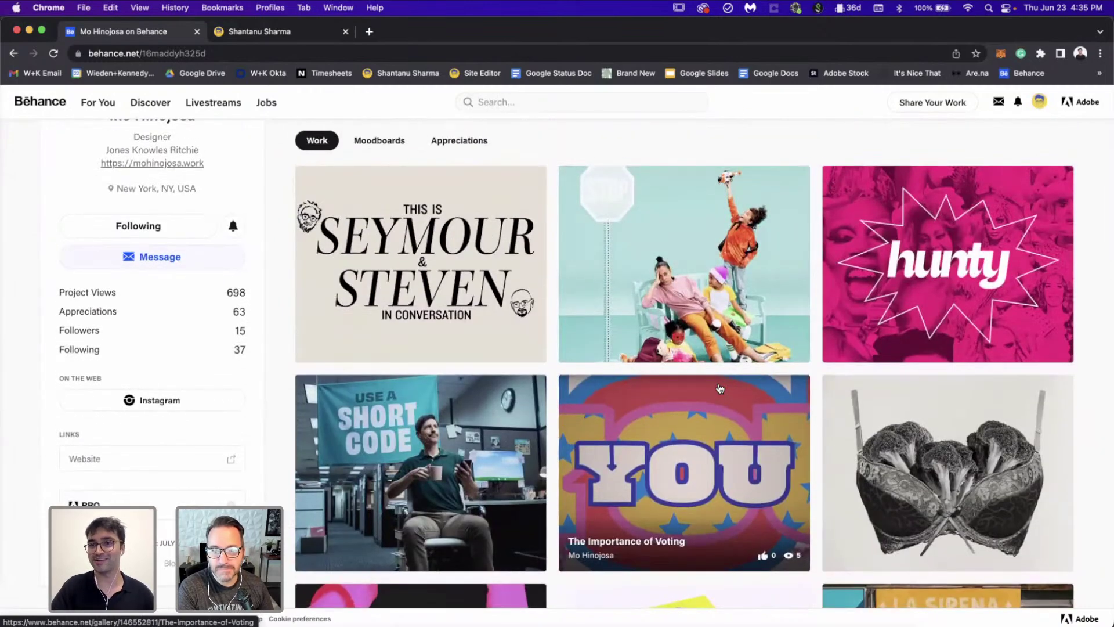
scroll(719, 389, "up", 1)
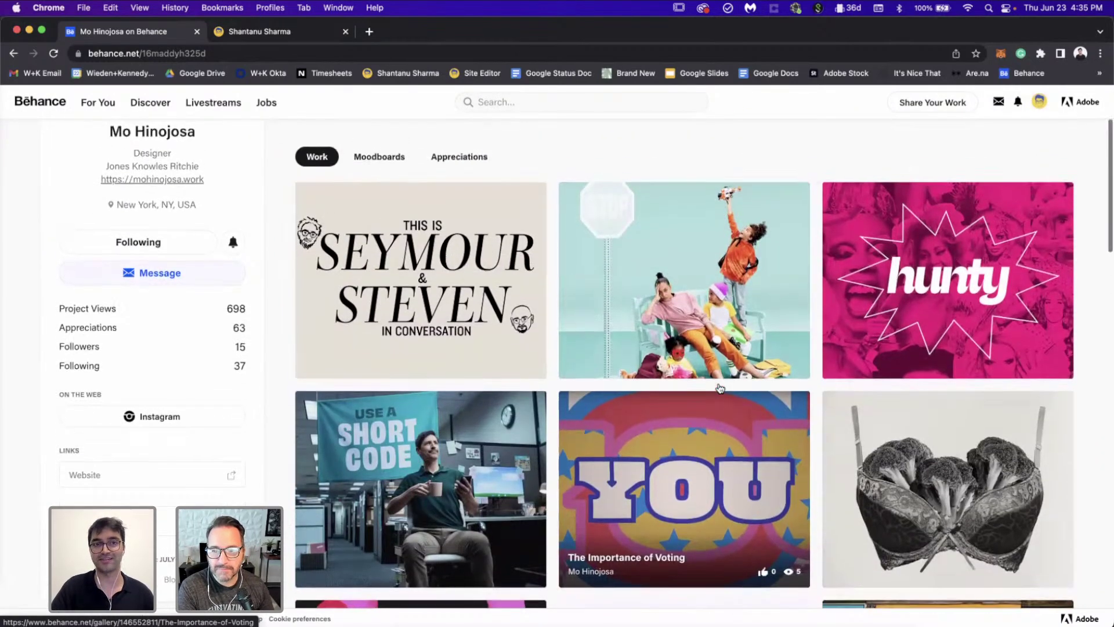
left_click(892, 485)
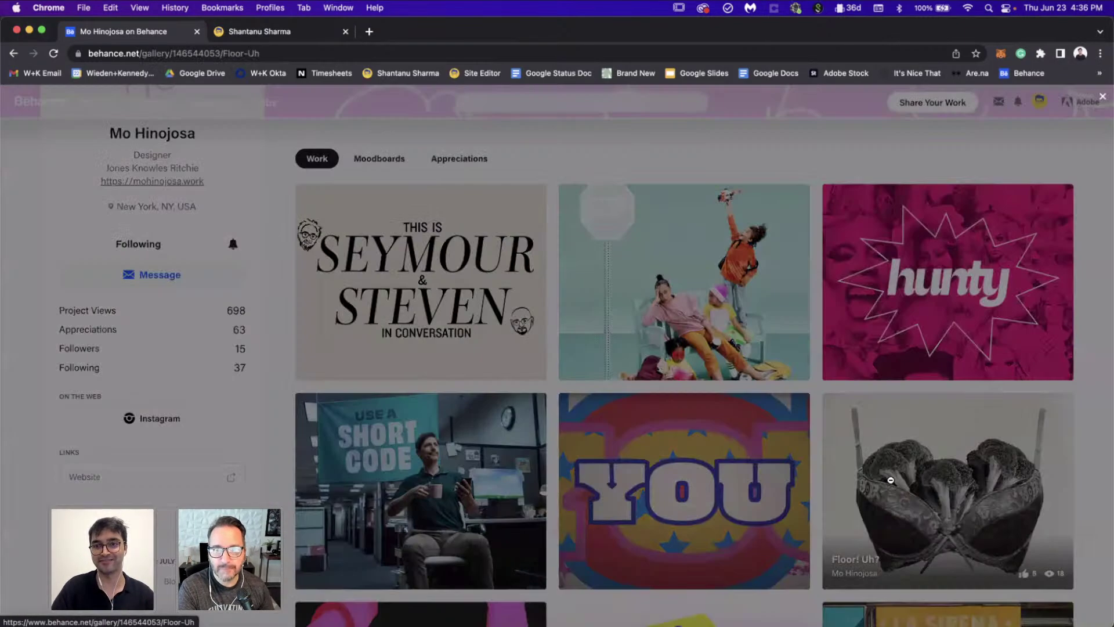
scroll(723, 376, "down", 6)
scroll(723, 376, "down", 3)
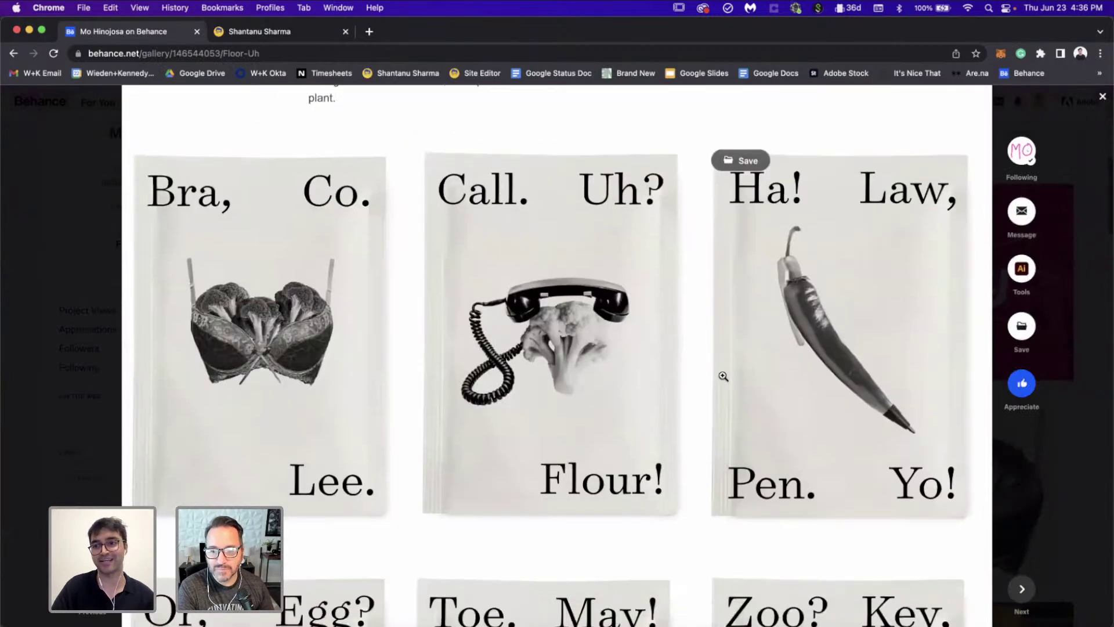
scroll(723, 376, "down", 12)
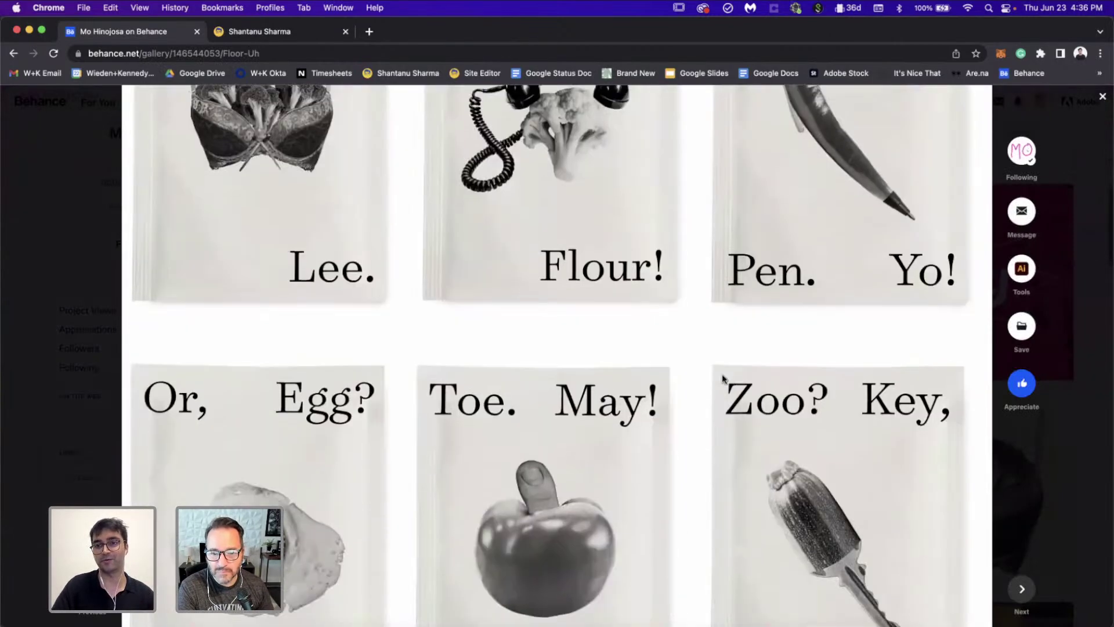
scroll(723, 376, "down", 15)
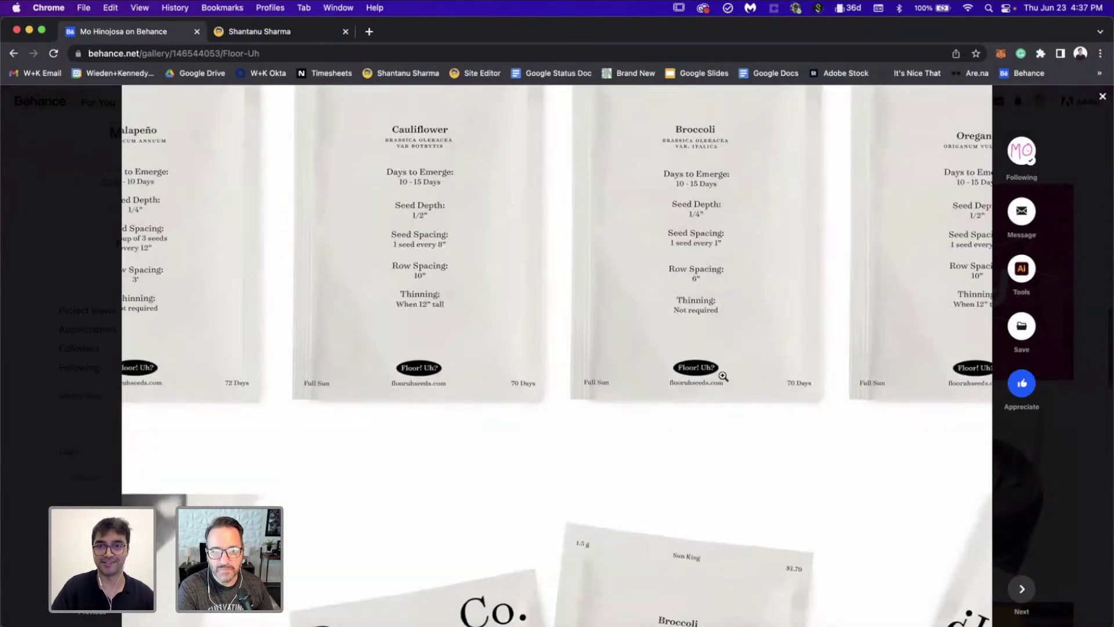
scroll(723, 378, "down", 3)
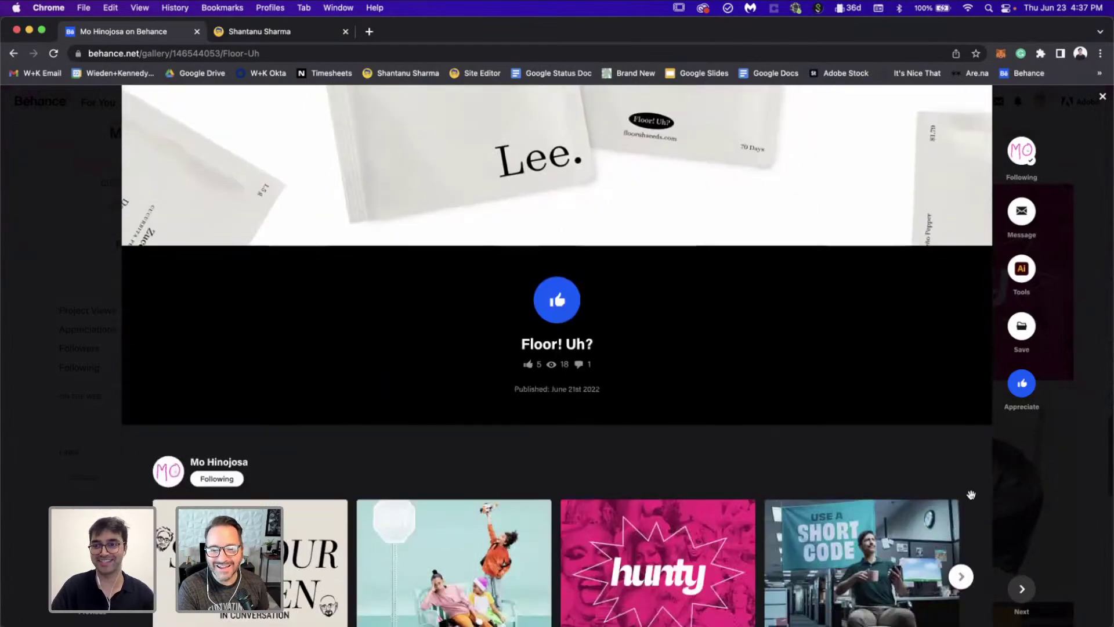
left_click(1090, 553)
scroll(817, 452, "down", 6)
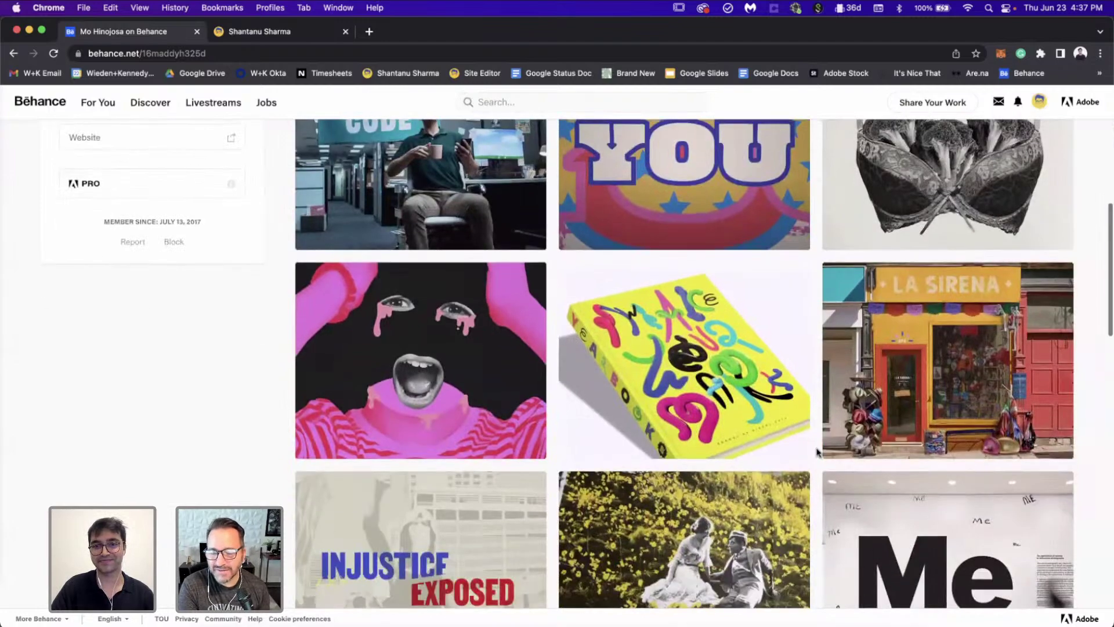
left_click(756, 398)
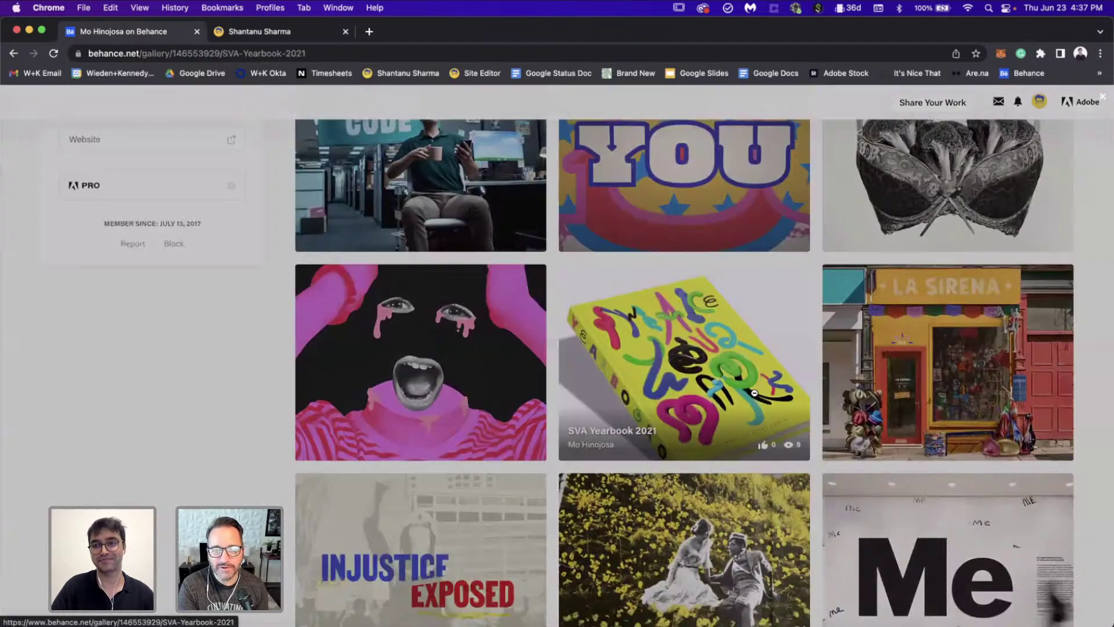
scroll(755, 394, "down", 1)
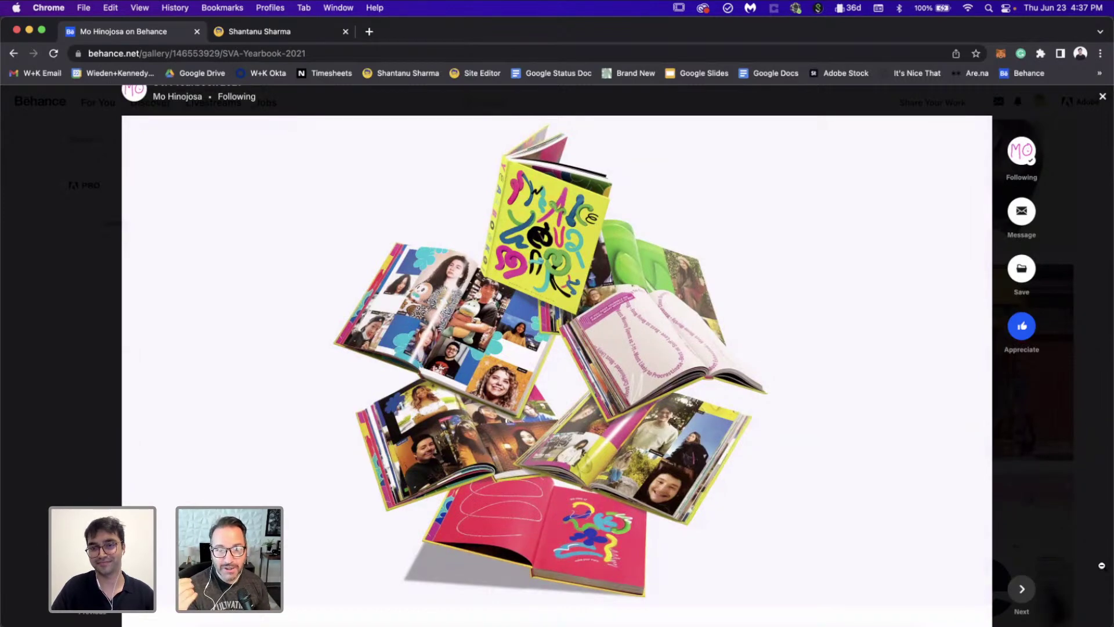
left_click(1071, 548)
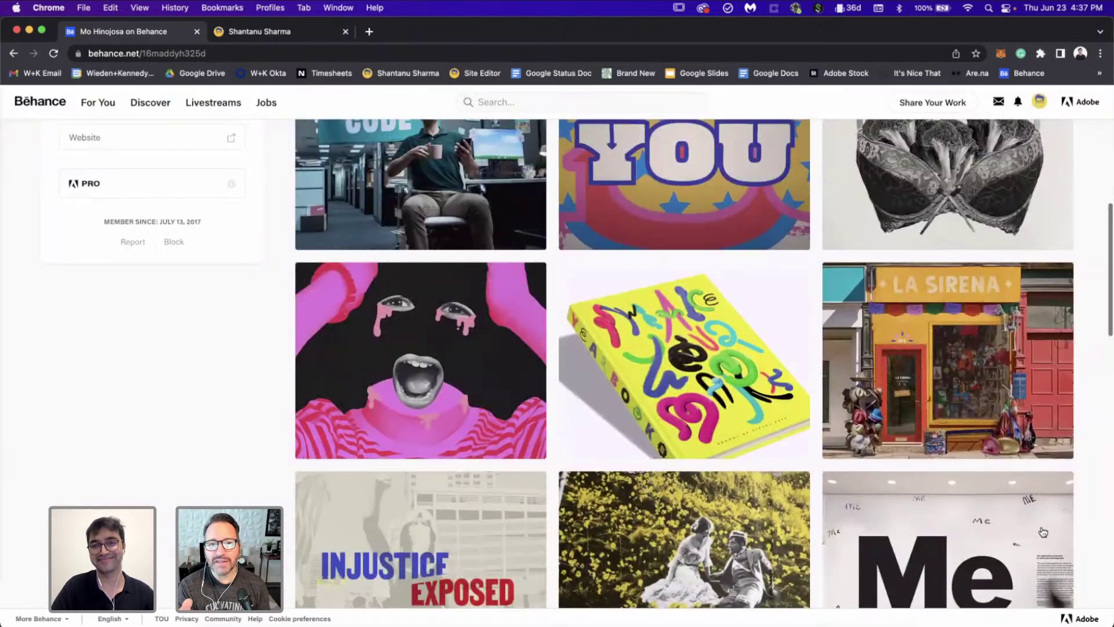
scroll(1042, 531, "up", 5)
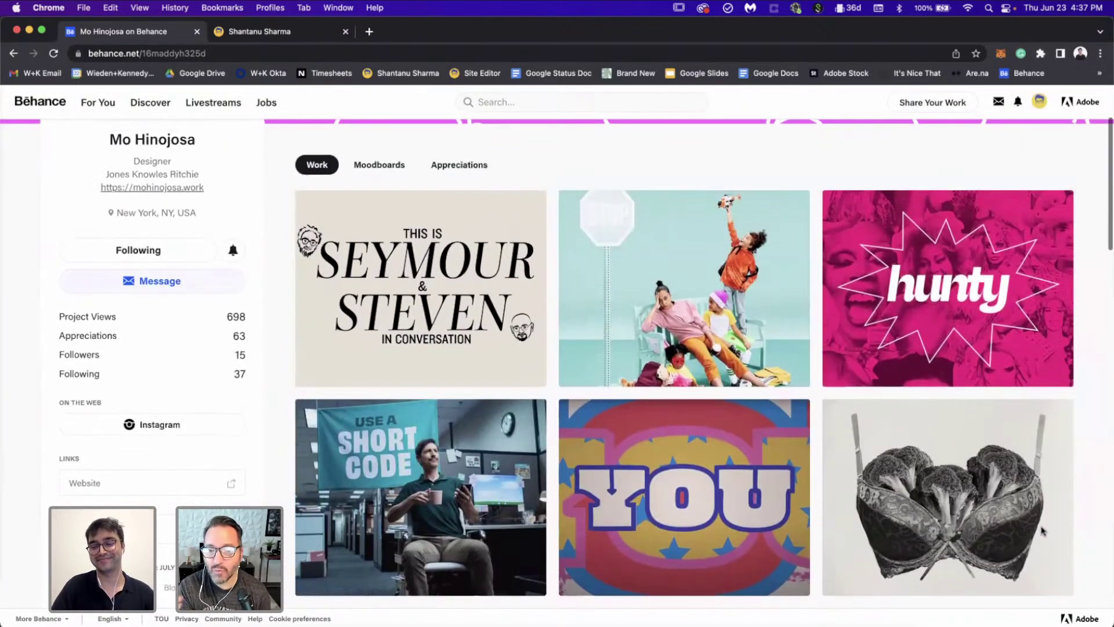
Step: Open The Importance of Voting project and play its video with sound on
left_click(722, 486)
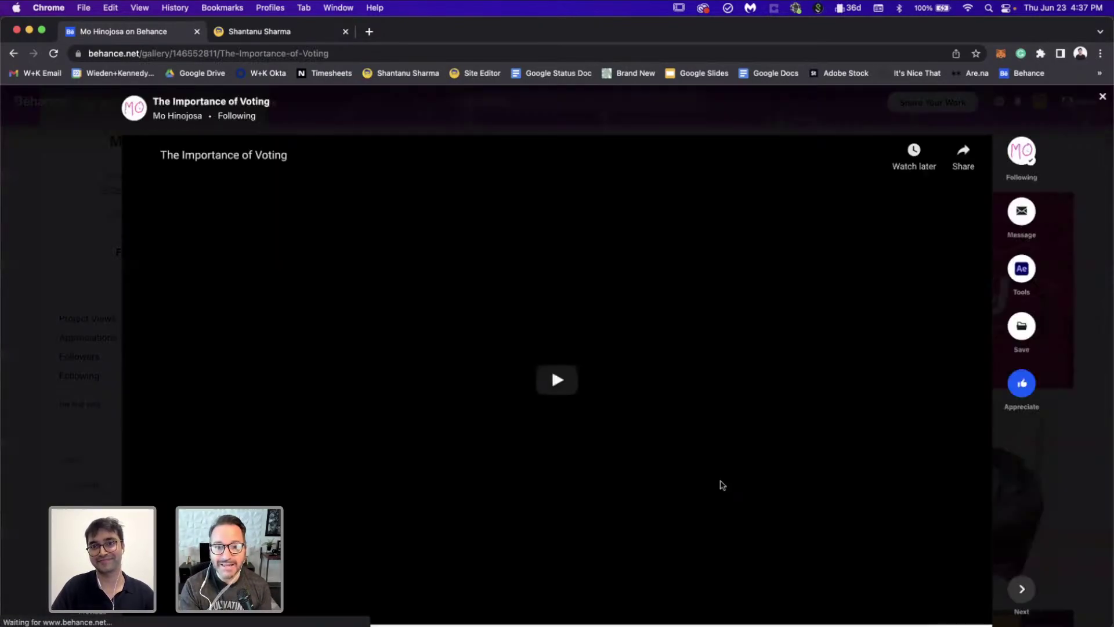
scroll(782, 484, "down", 10)
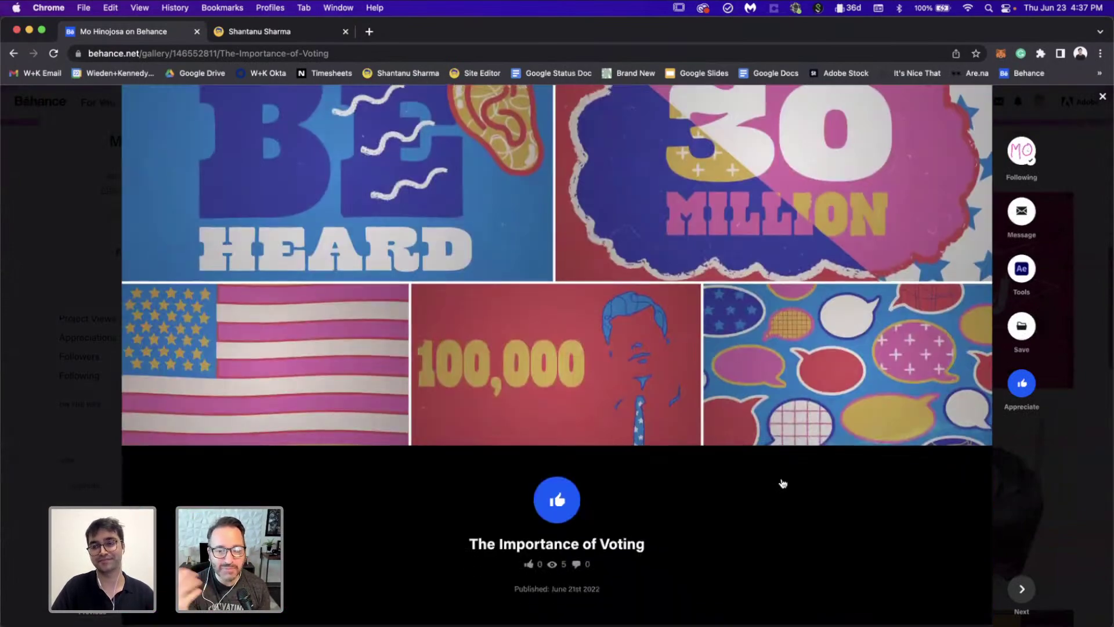
scroll(782, 483, "up", 10)
left_click(561, 323)
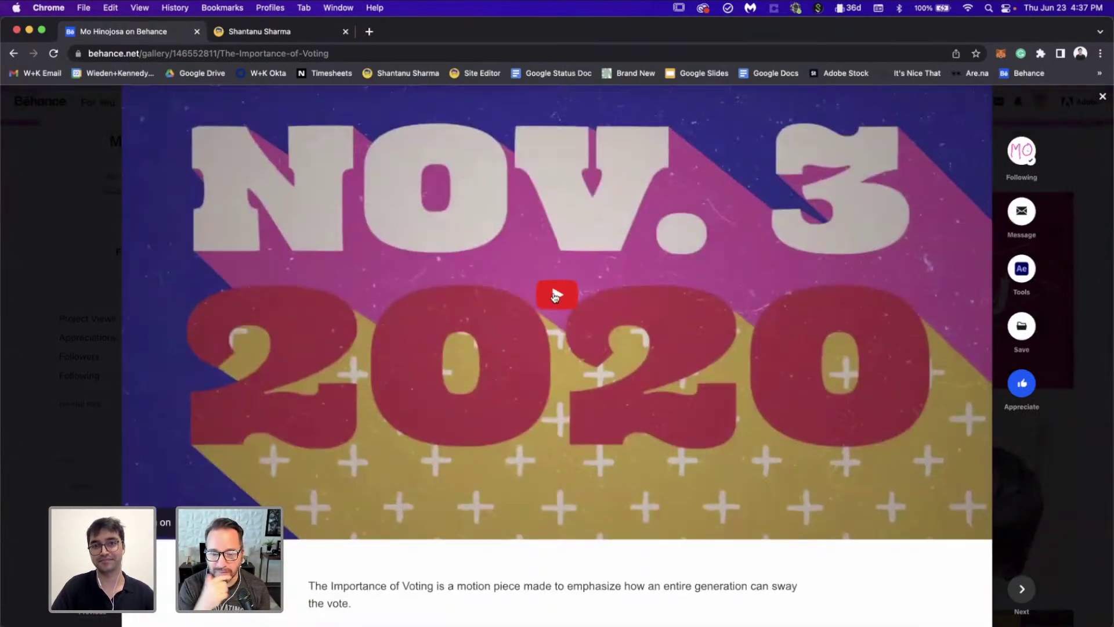
left_click(167, 563)
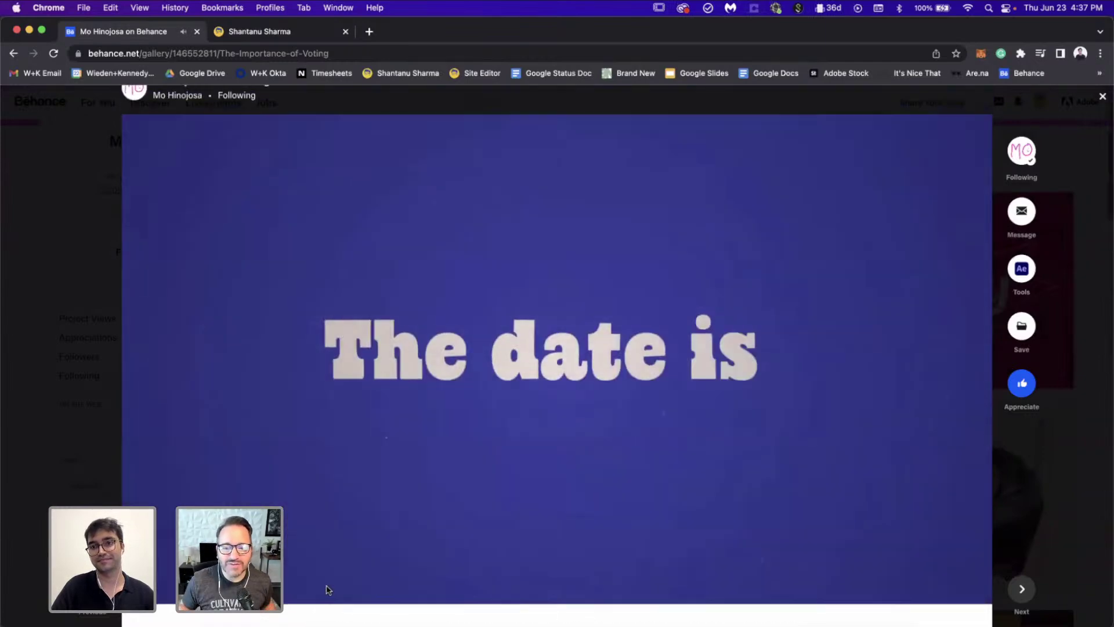
Step: Watch the animation to its 'Make Some Noise' ending, then close the project
scroll(328, 590, "up", 1)
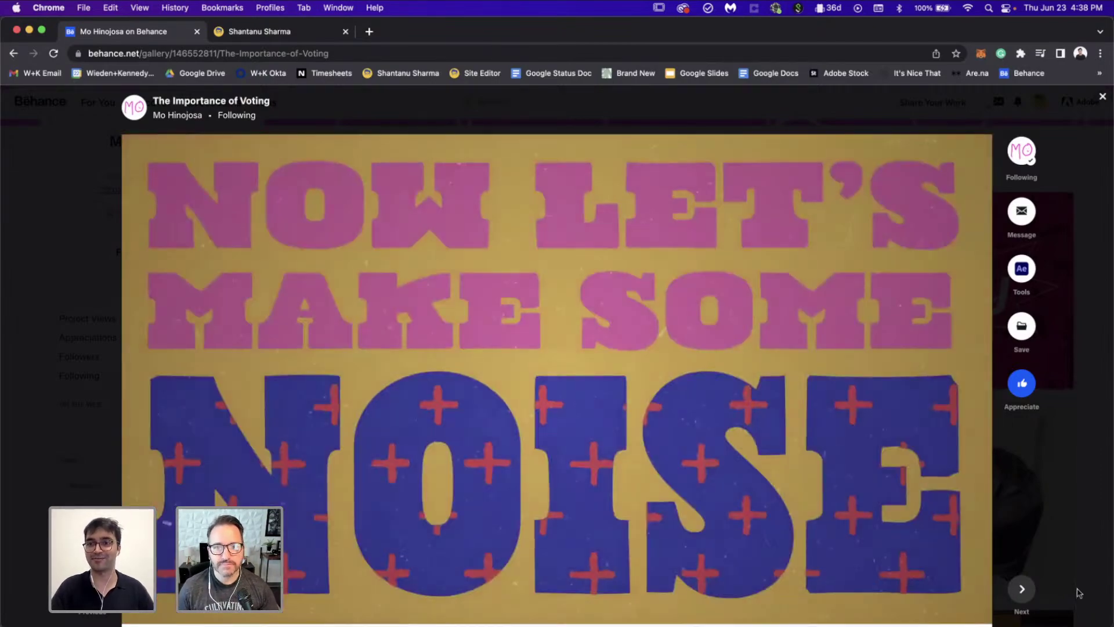
left_click(1076, 589)
scroll(689, 366, "down", 8)
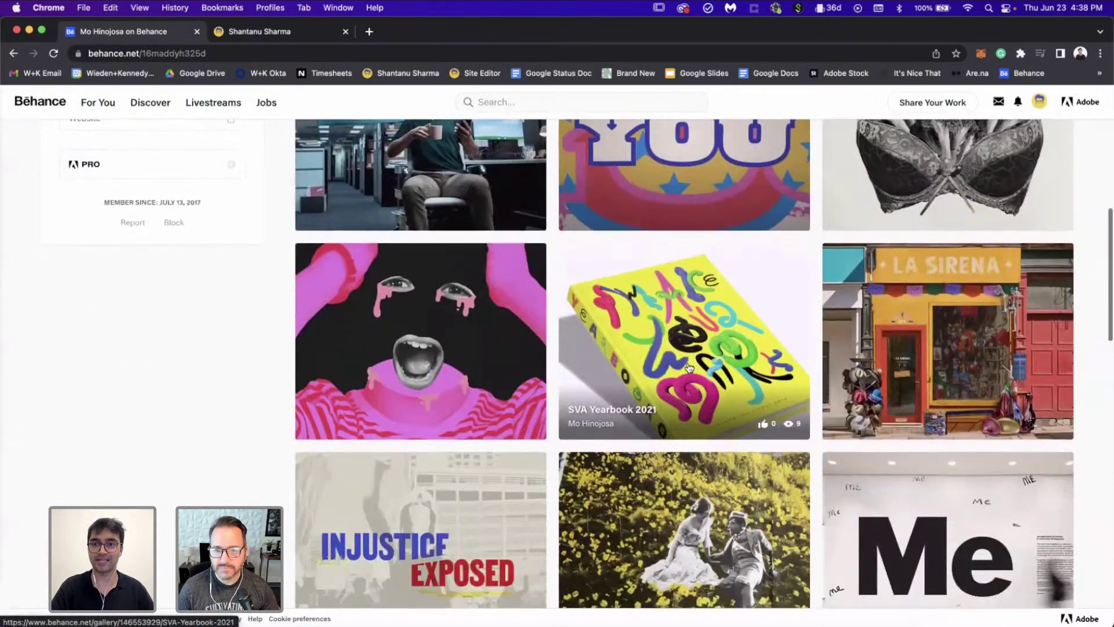
left_click(690, 366)
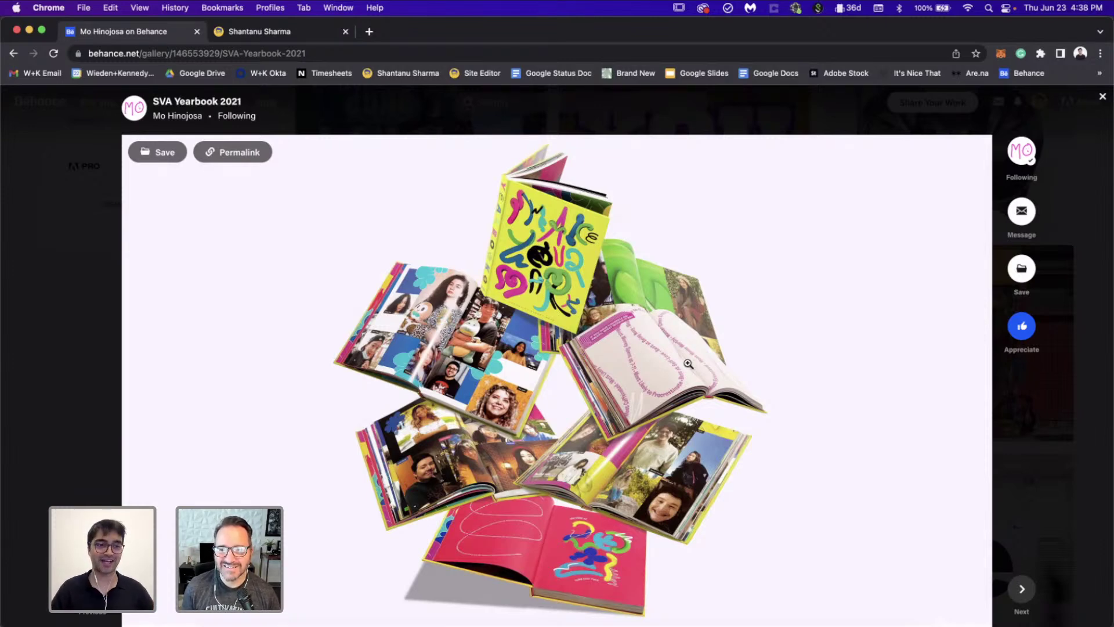
scroll(688, 363, "down", 10)
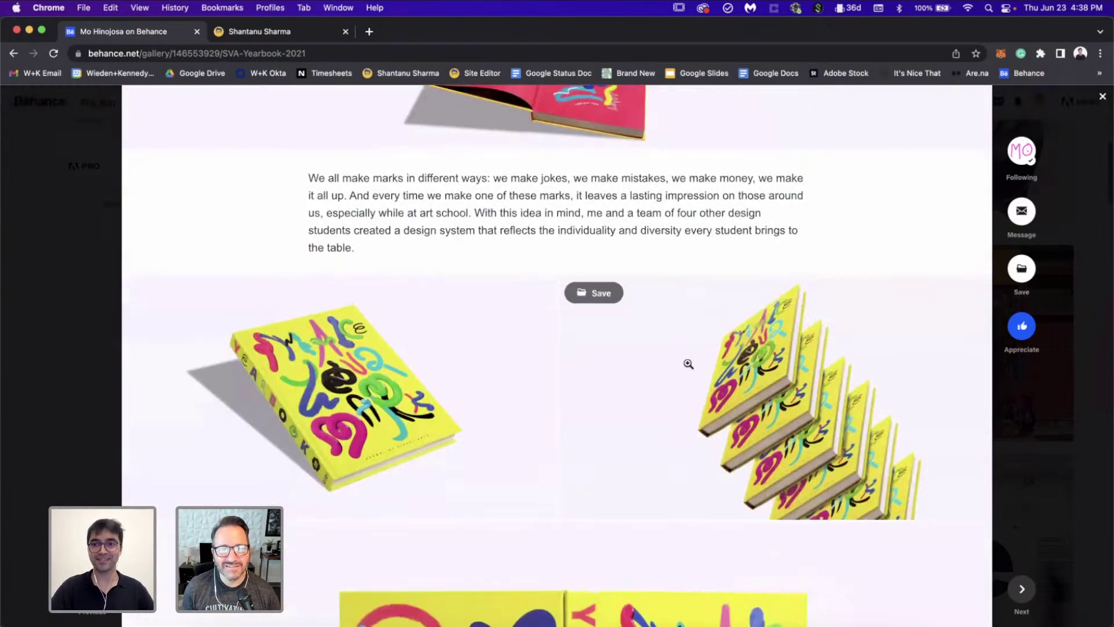
scroll(688, 363, "down", 5)
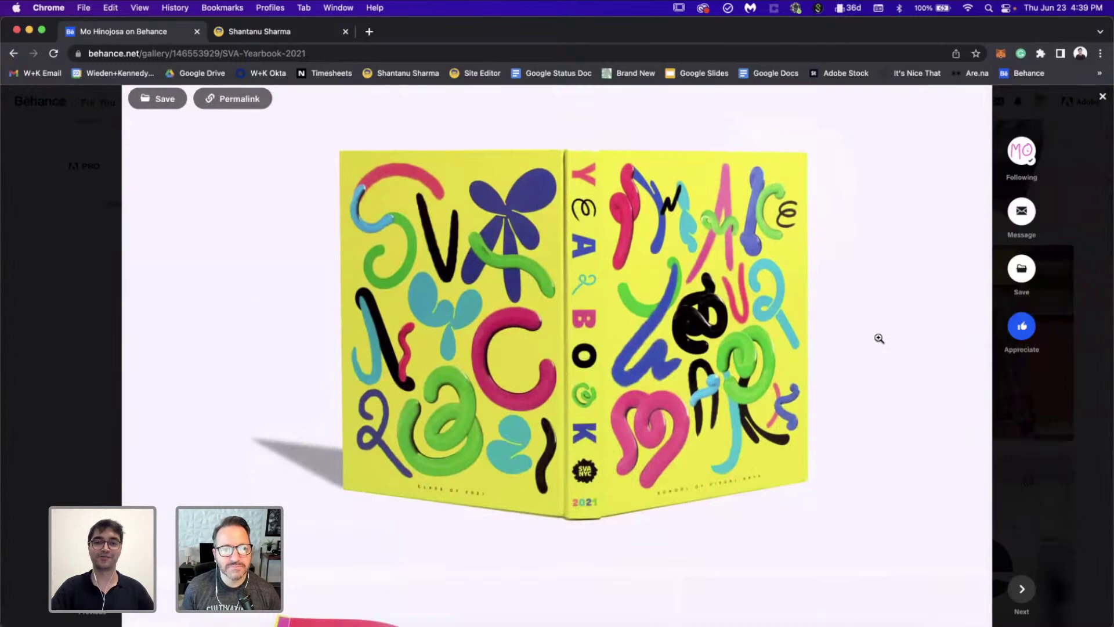
scroll(879, 338, "down", 10)
scroll(879, 339, "down", 3)
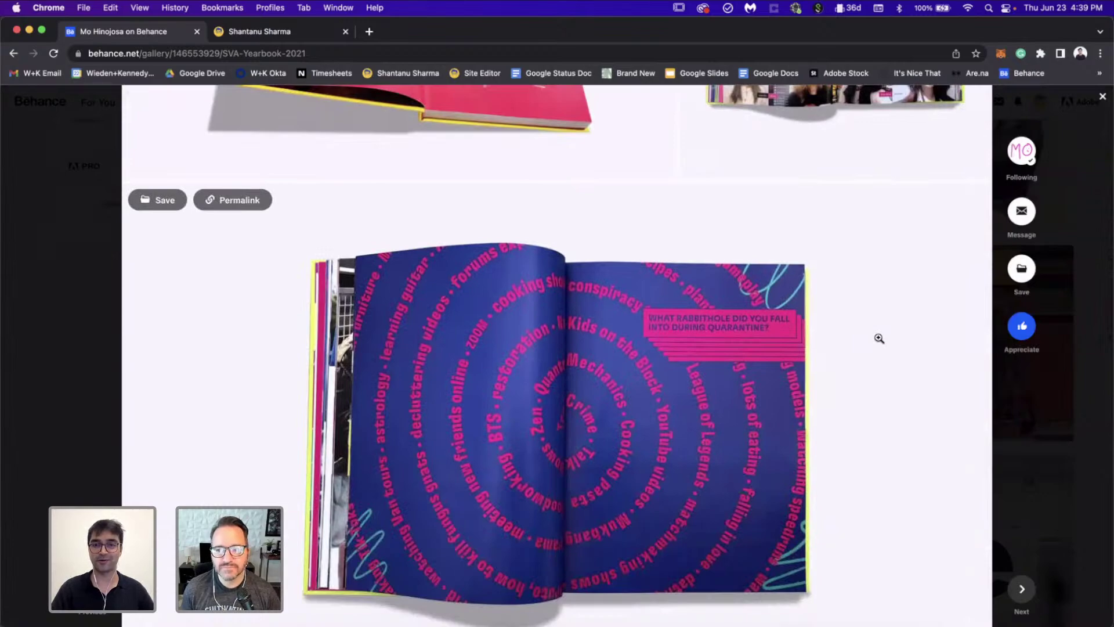
scroll(879, 338, "down", 15)
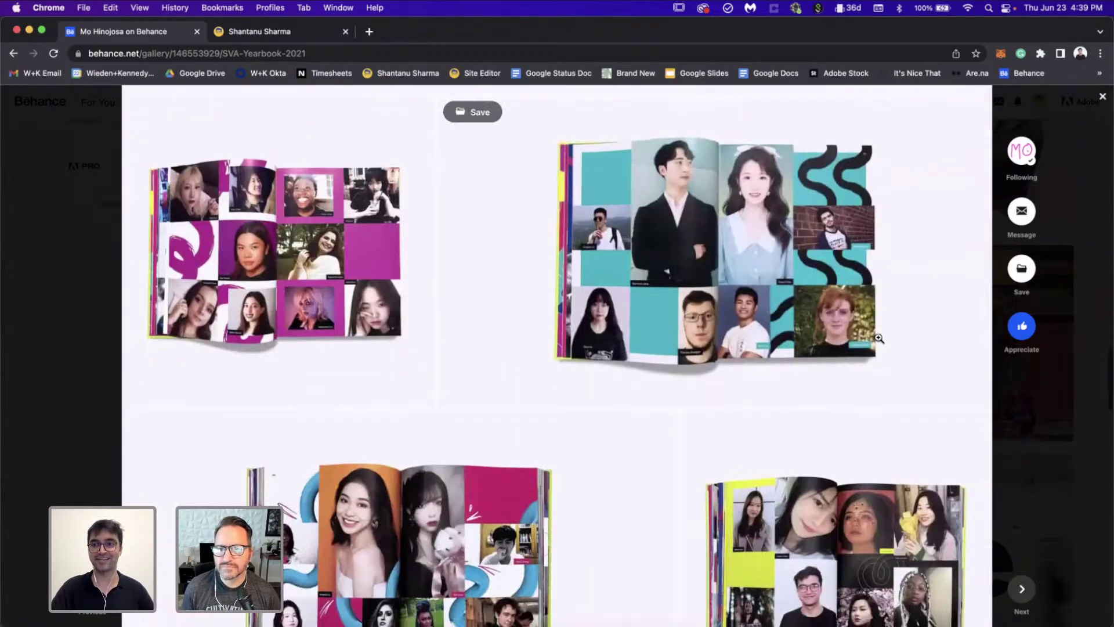
scroll(879, 339, "down", 15)
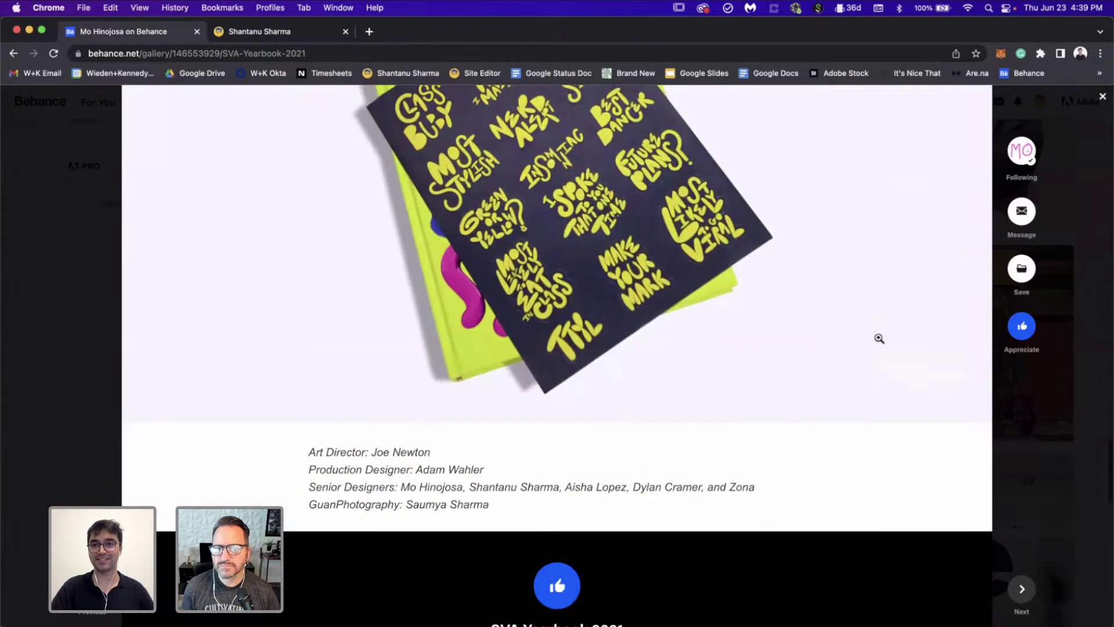
scroll(879, 338, "up", 4)
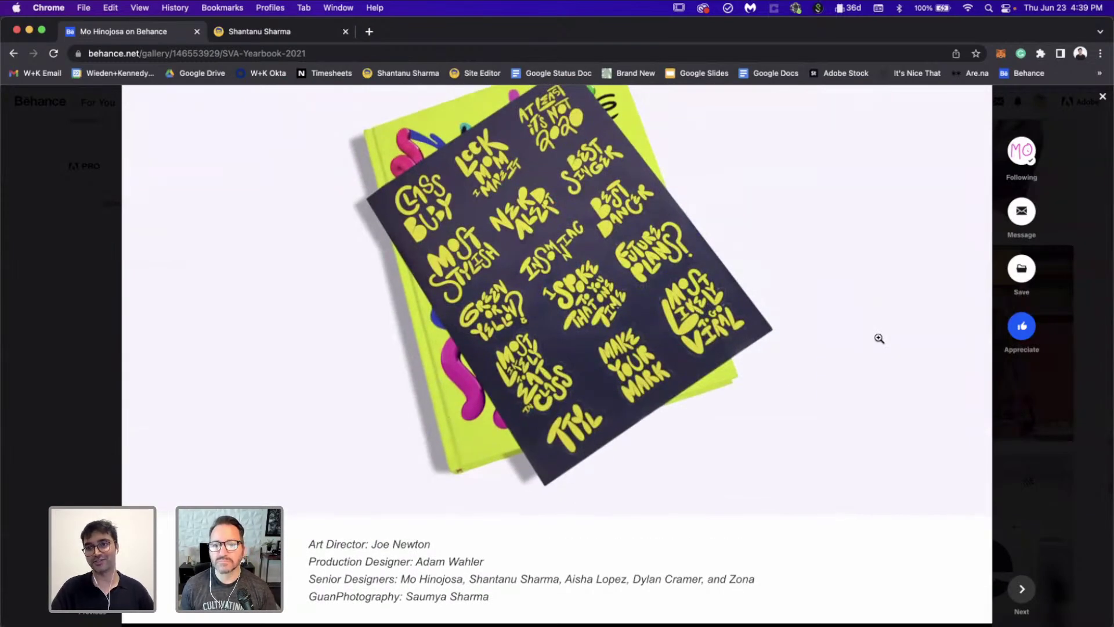
scroll(879, 338, "up", 3)
scroll(879, 338, "up", 7)
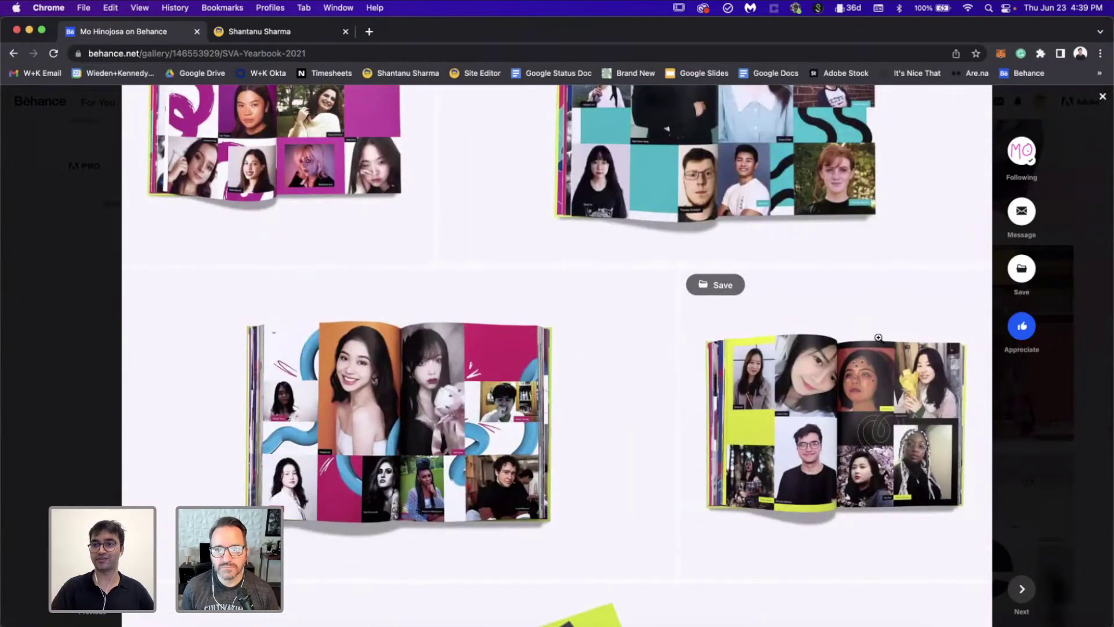
left_click(1096, 574)
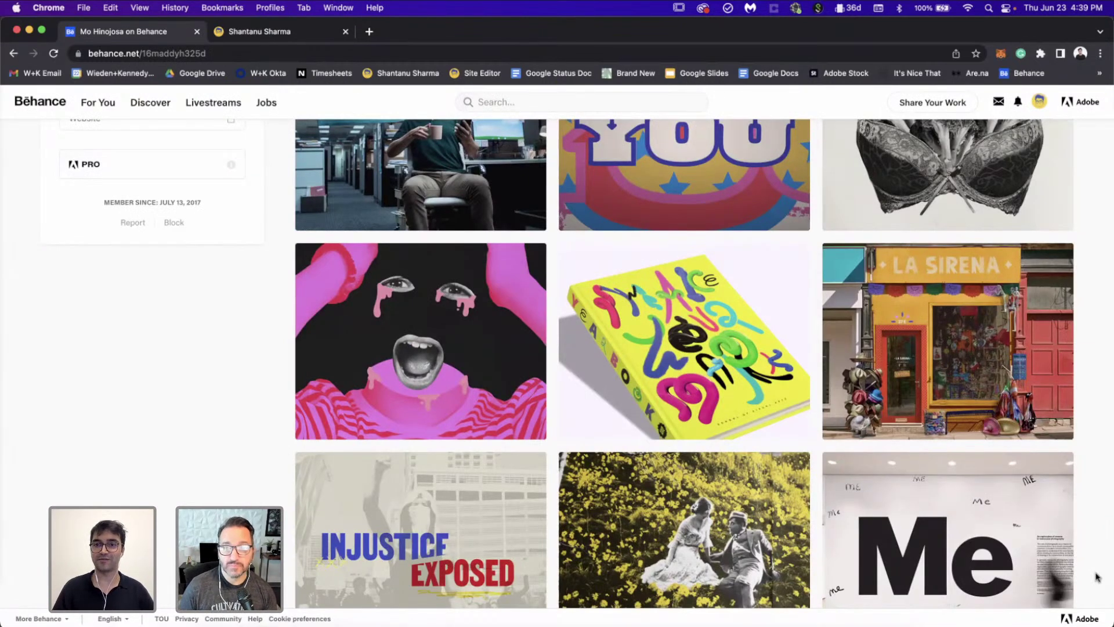
Step: Scroll back to the top of the Behance profile and switch to the designer's portfolio tab
scroll(1096, 576, "up", 7)
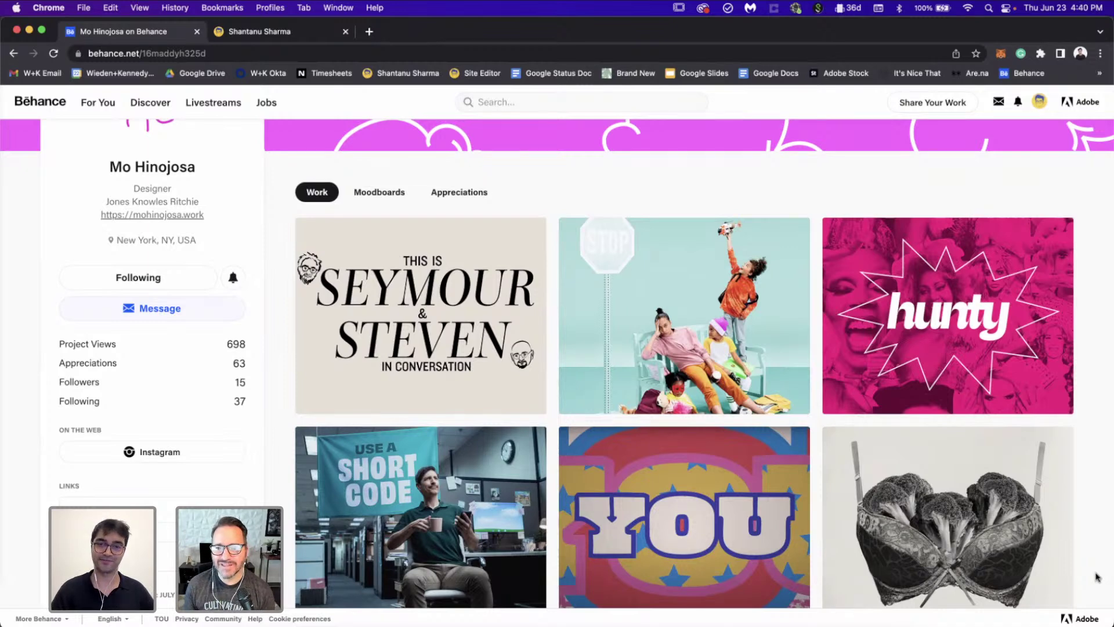
scroll(1096, 578, "down", 1)
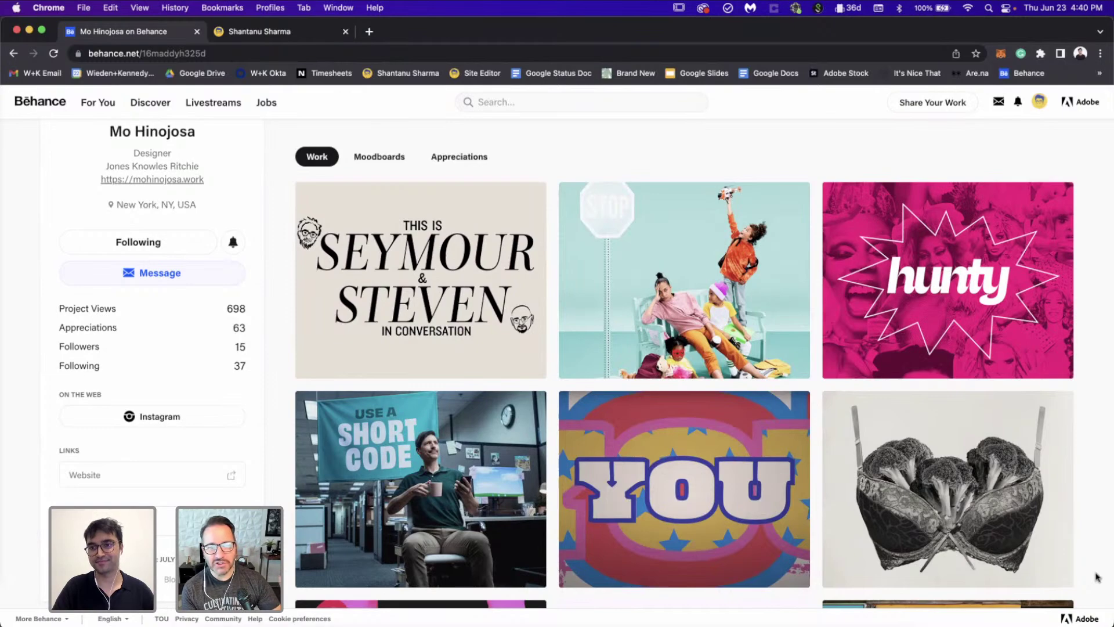
scroll(1097, 577, "up", 3)
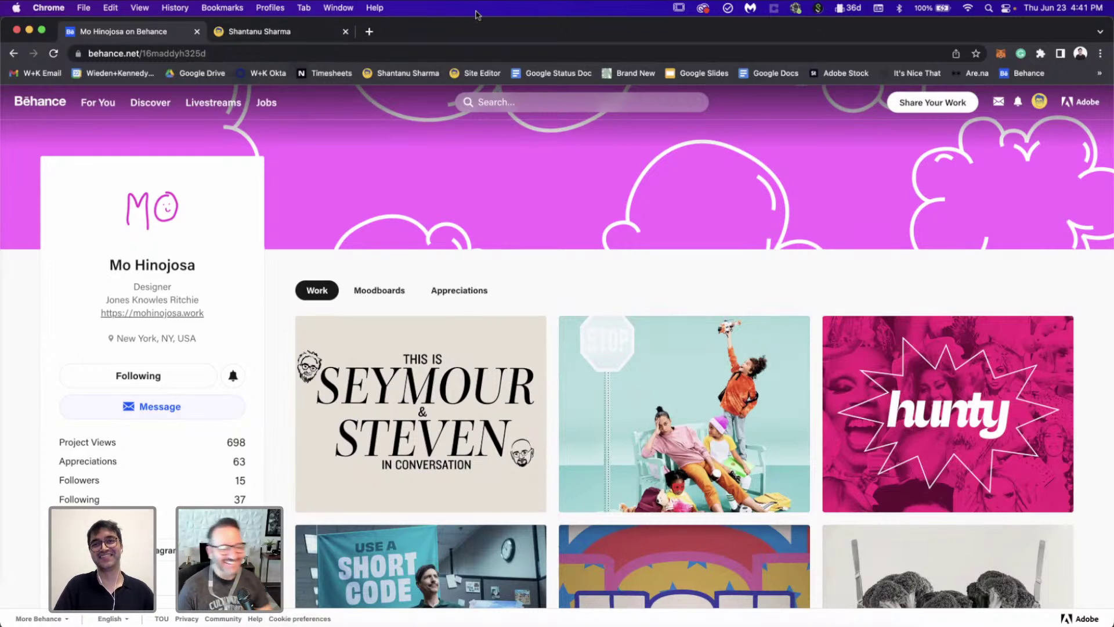
left_click(300, 33)
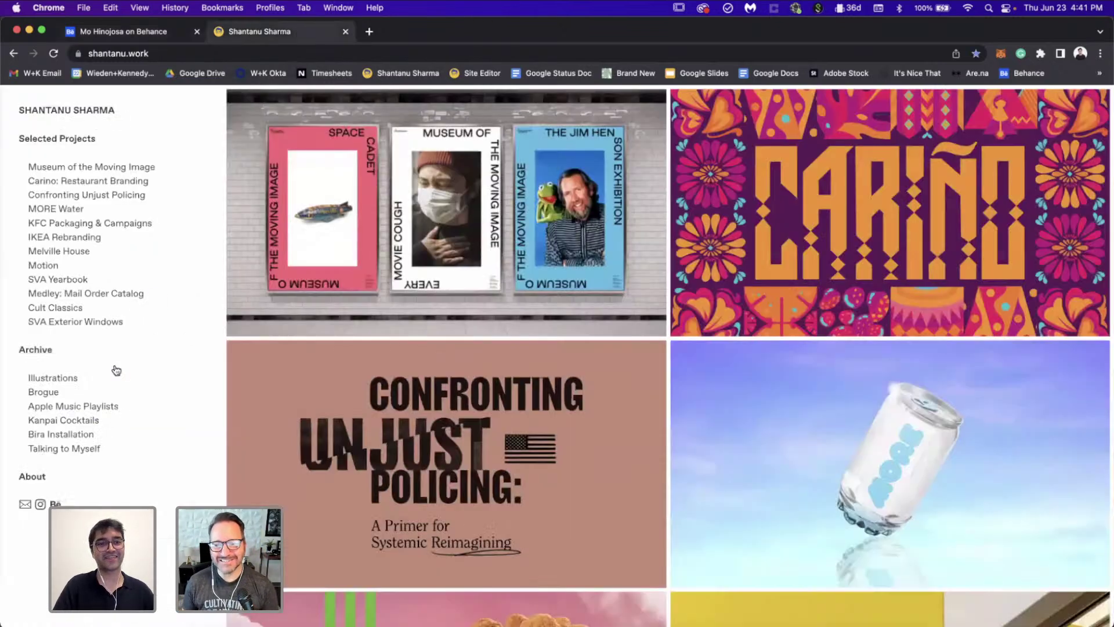
Step: View the portfolio's About page with its Dieline, Print Magazine and Hypebeast features and My Friends list
left_click(33, 476)
scroll(34, 475, "down", 5)
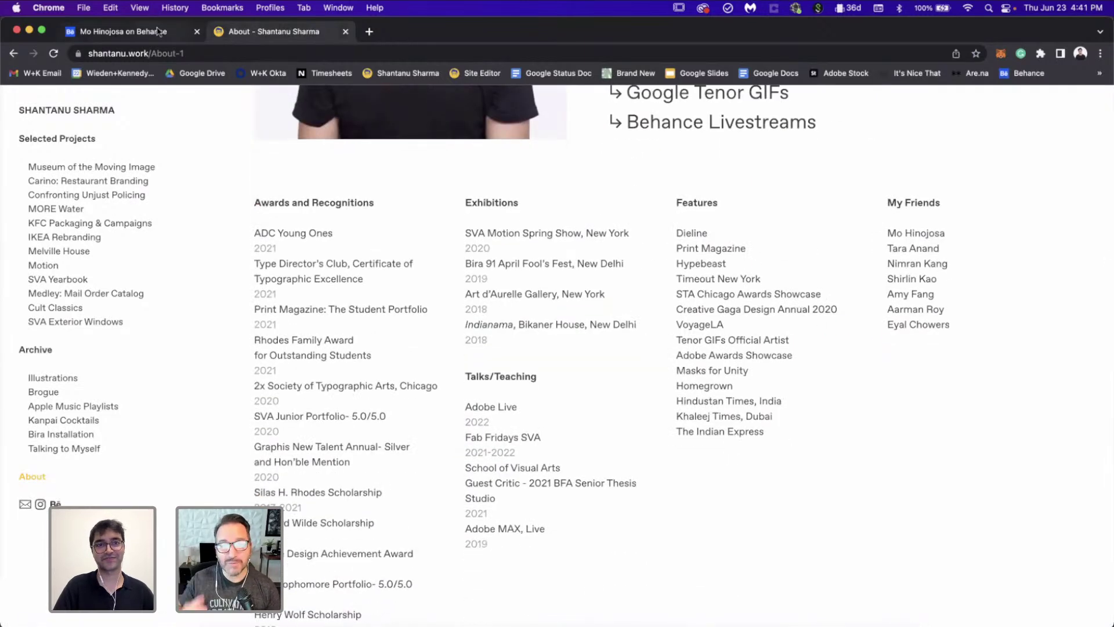
left_click(196, 35)
left_click(268, 32)
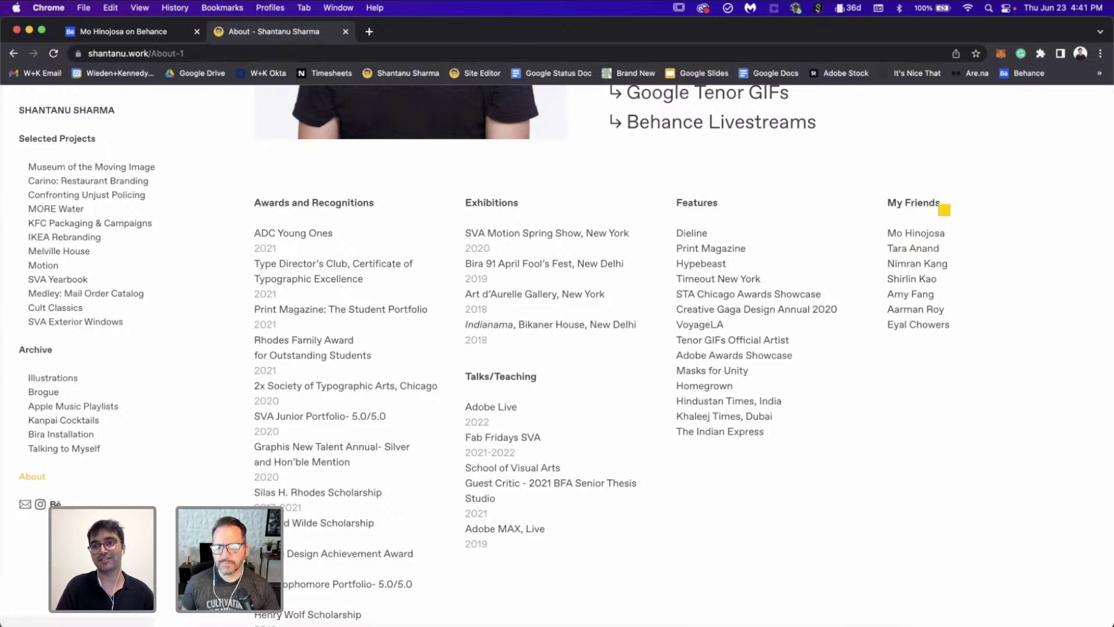
scroll(942, 209, "up", 5)
scroll(944, 209, "right", 3)
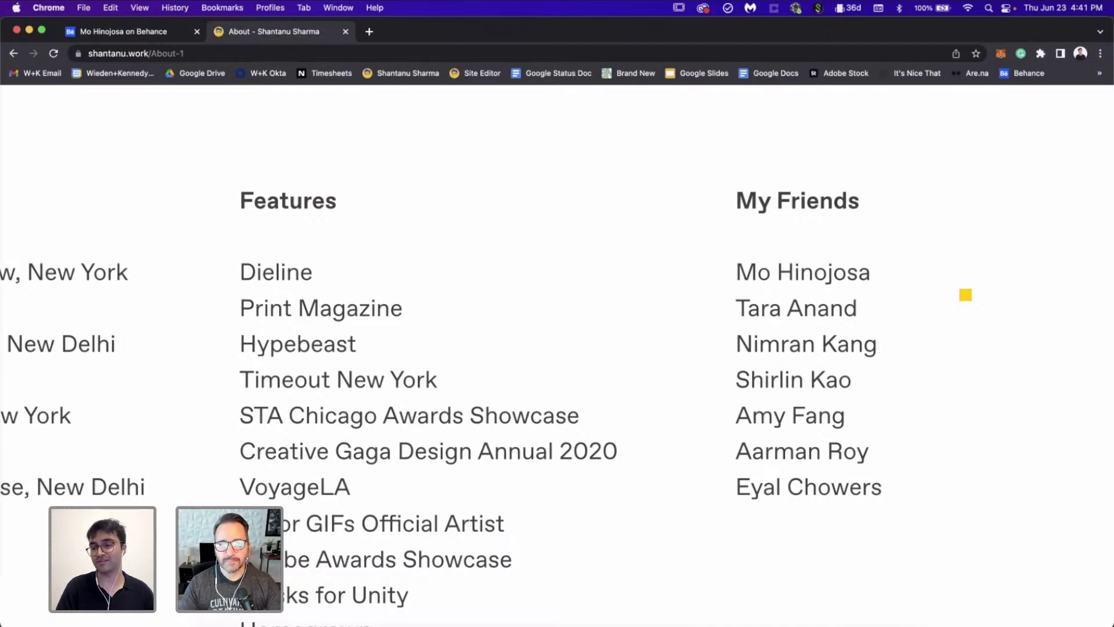
scroll(966, 295, "right", 5)
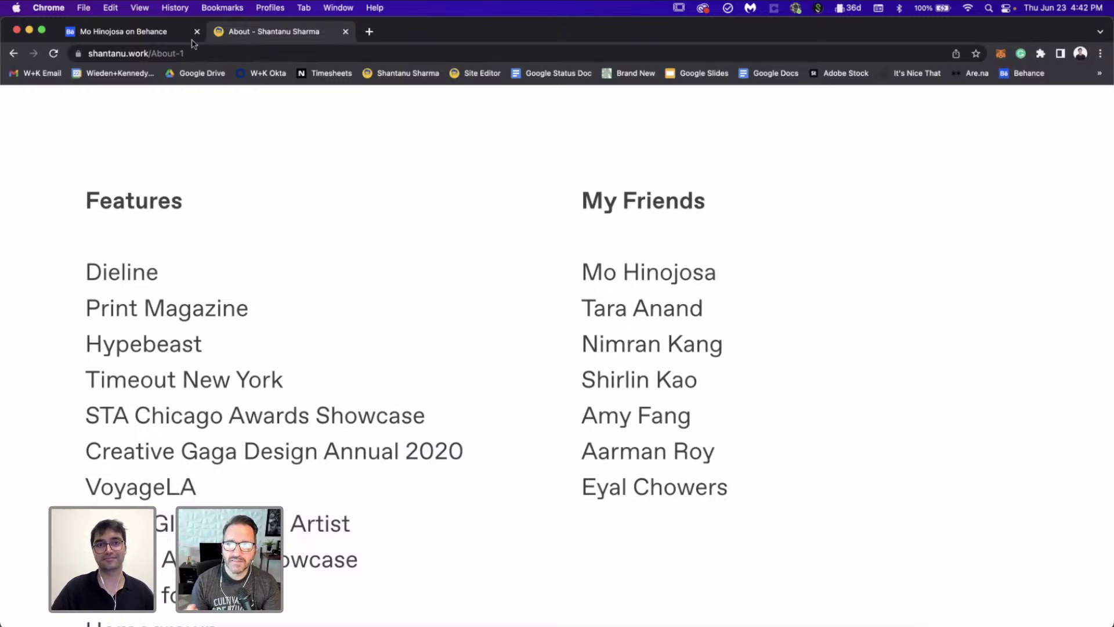
Step: Return to the Behance tab, scroll the profile grid and reopen the Hunty project
left_click(136, 33)
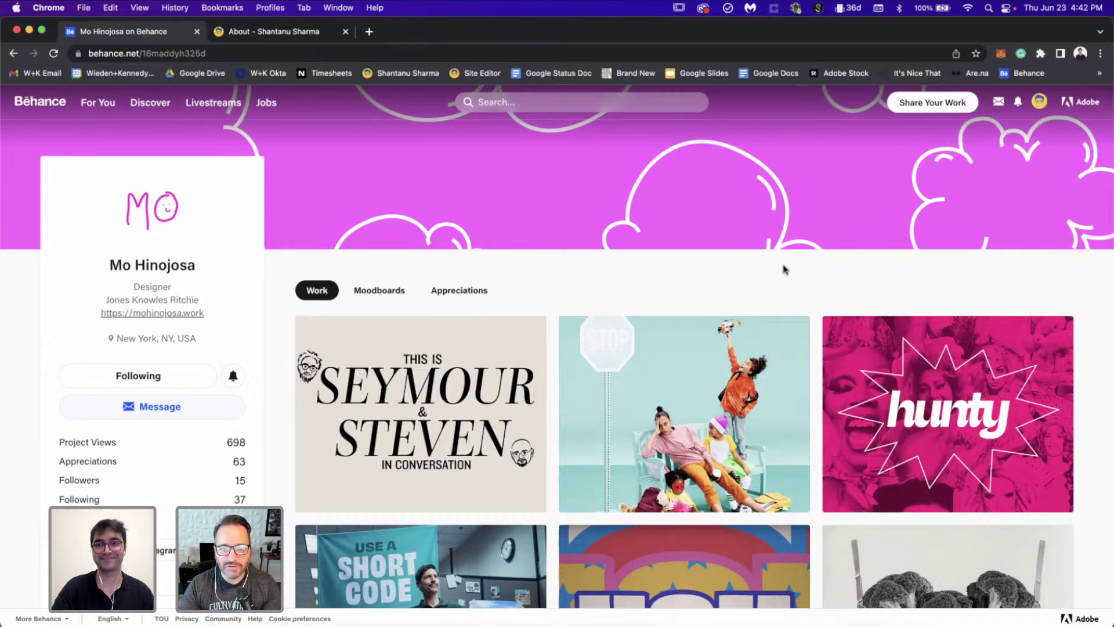
scroll(783, 267, "down", 2)
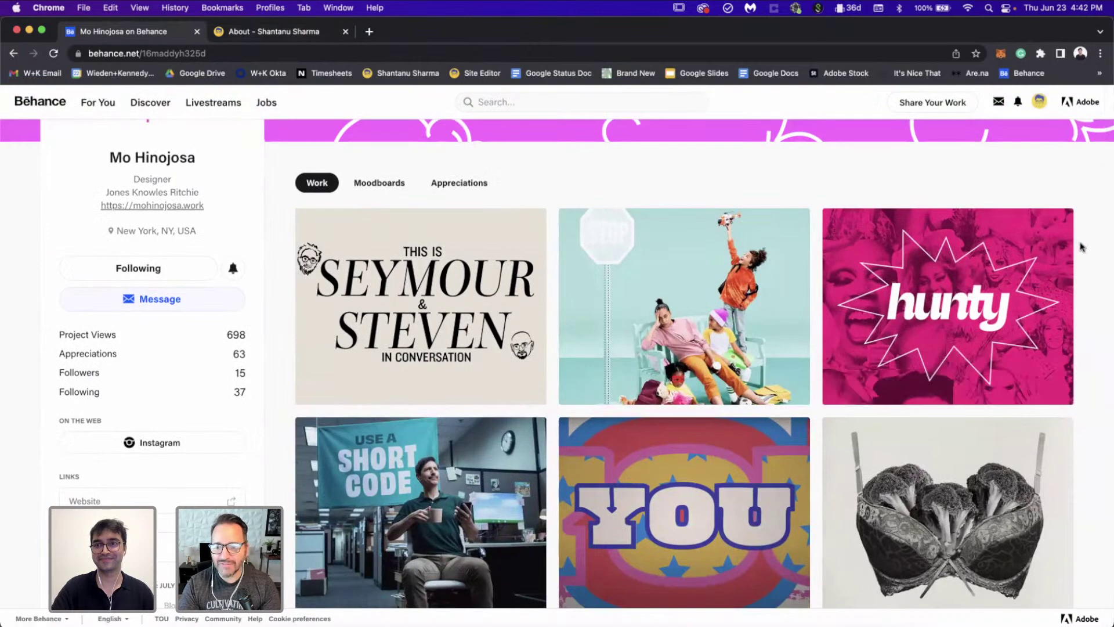
scroll(1081, 247, "down", 1)
scroll(1082, 247, "down", 2)
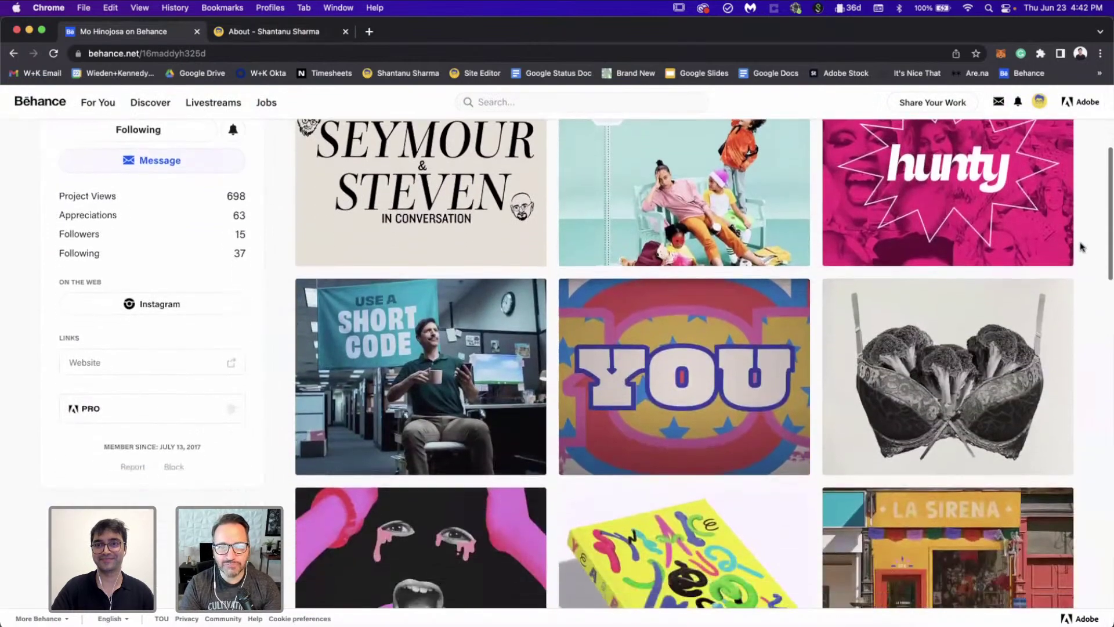
scroll(1082, 247, "up", 1)
left_click(1017, 212)
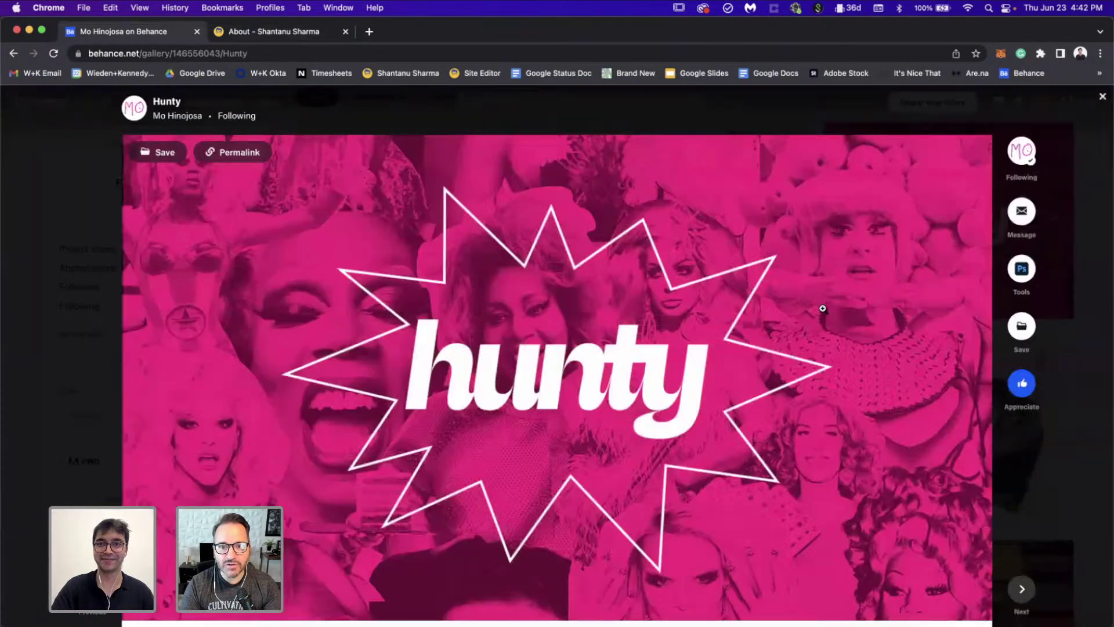
Step: Scroll down through the Hunty project's packaging mockup images
scroll(822, 308, "down", 10)
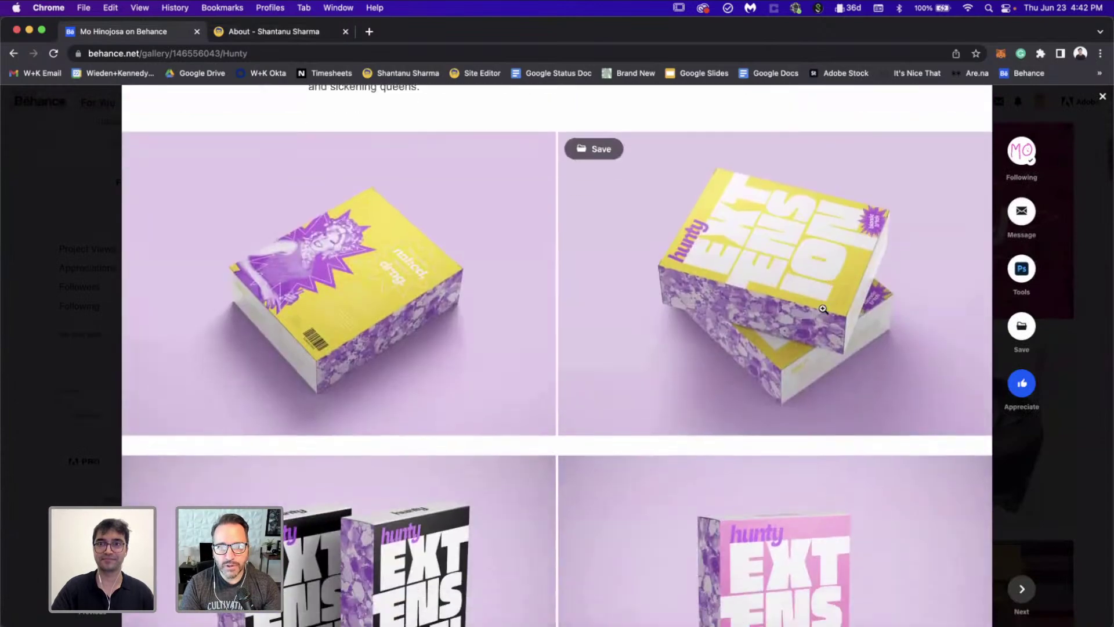
scroll(823, 308, "down", 13)
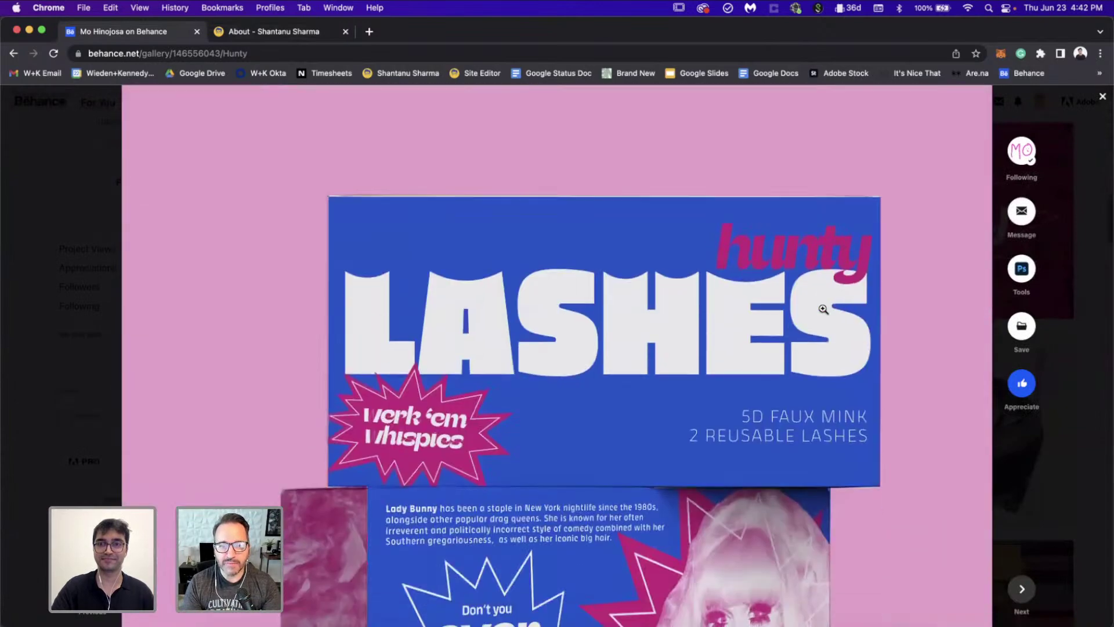
scroll(823, 309, "down", 2)
scroll(823, 308, "down", 12)
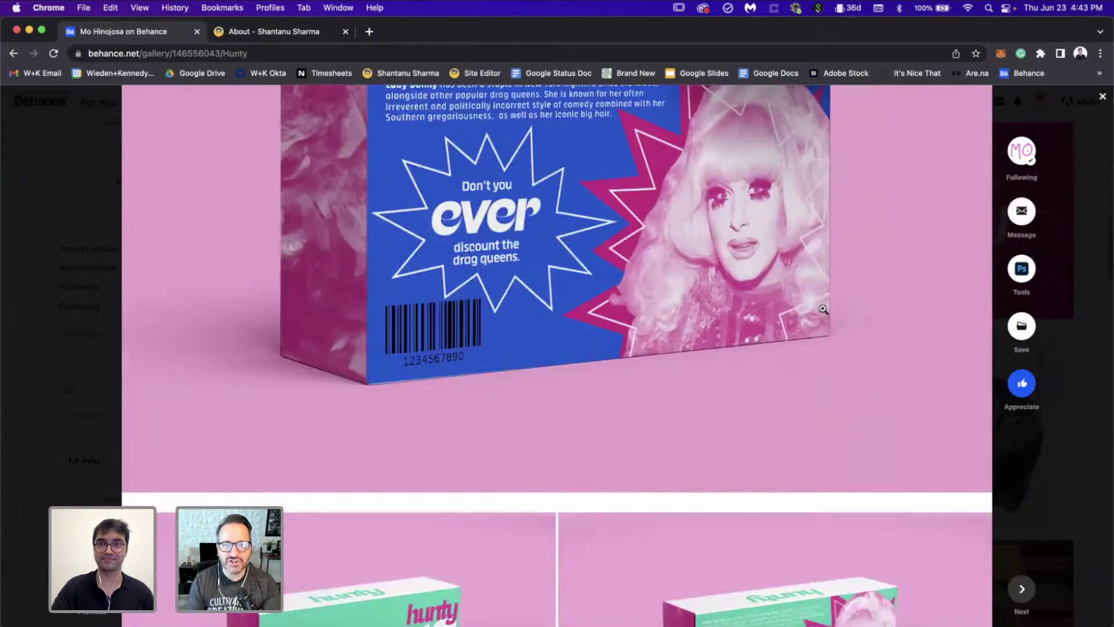
scroll(823, 309, "down", 12)
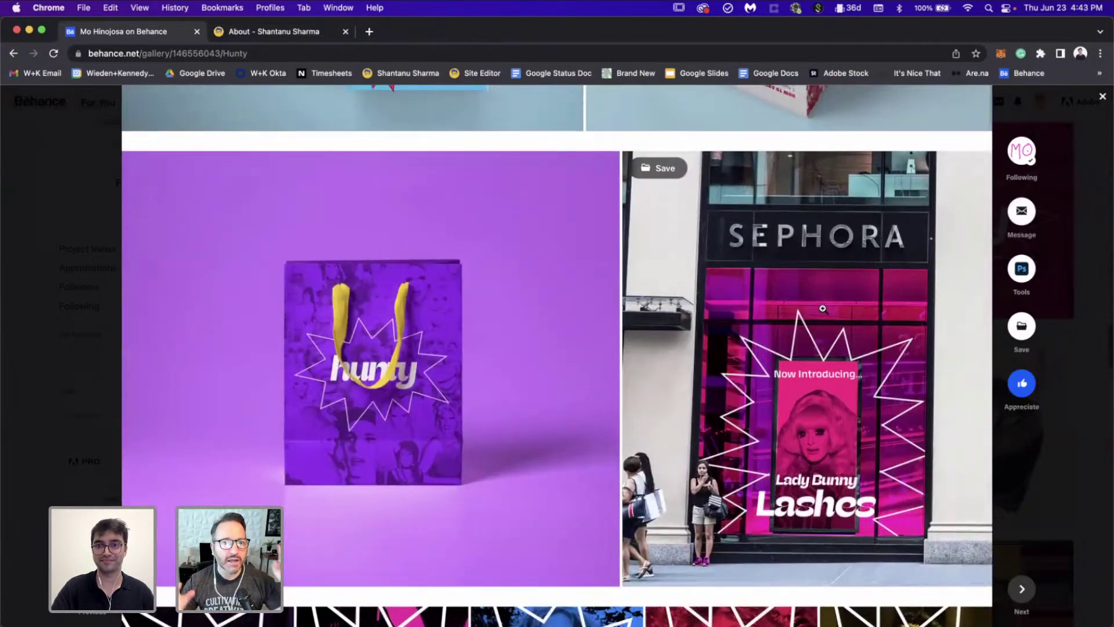
scroll(822, 309, "down", 10)
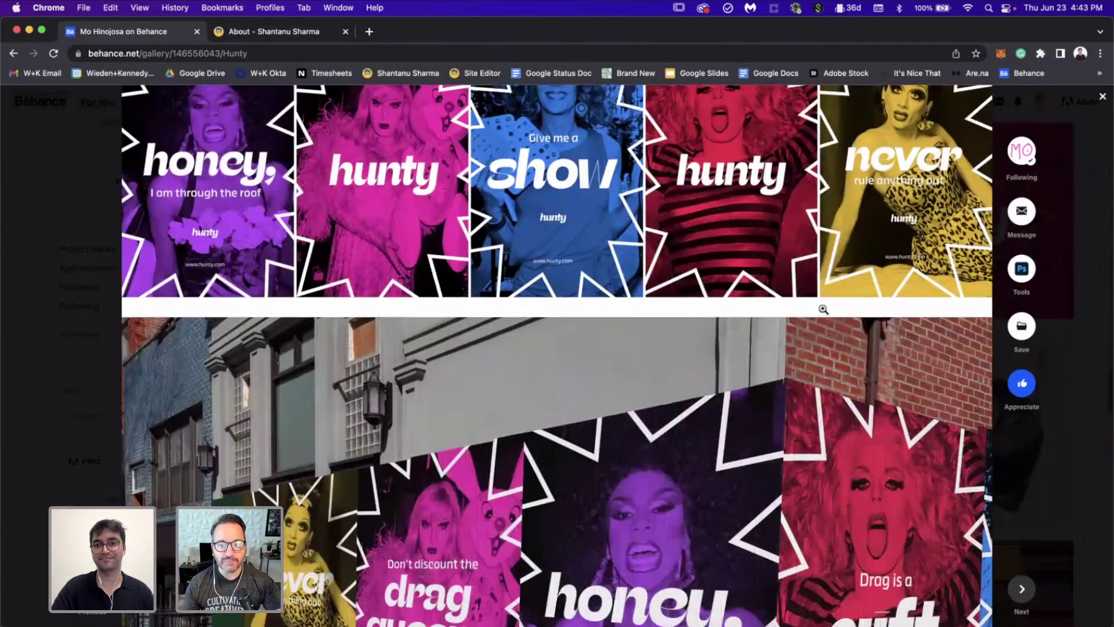
scroll(823, 309, "down", 5)
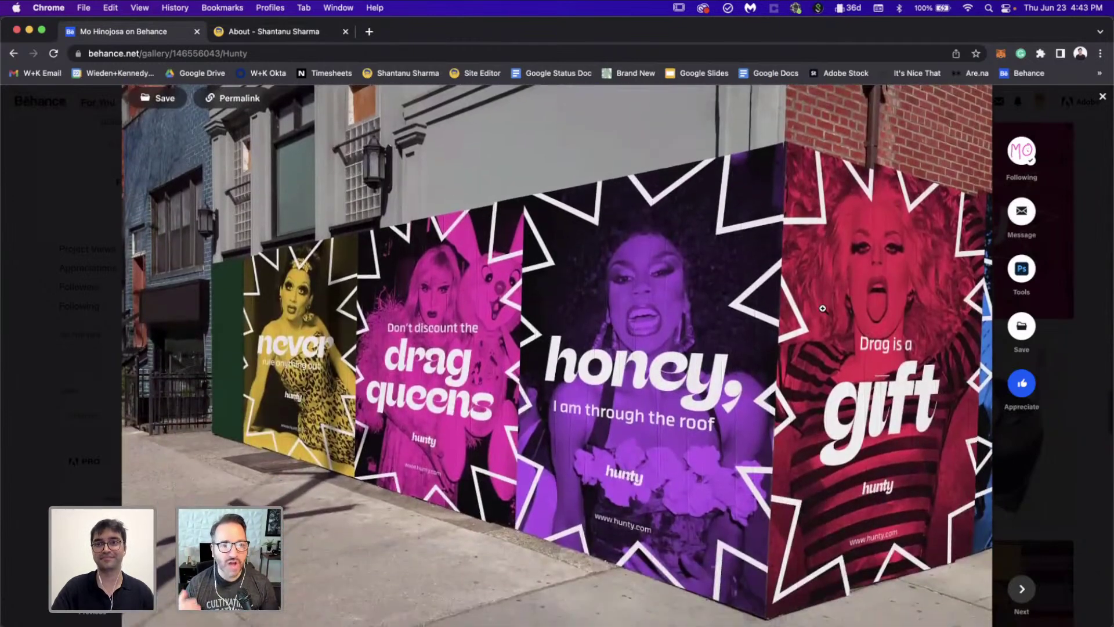
scroll(823, 308, "down", 5)
scroll(823, 308, "down", 5)
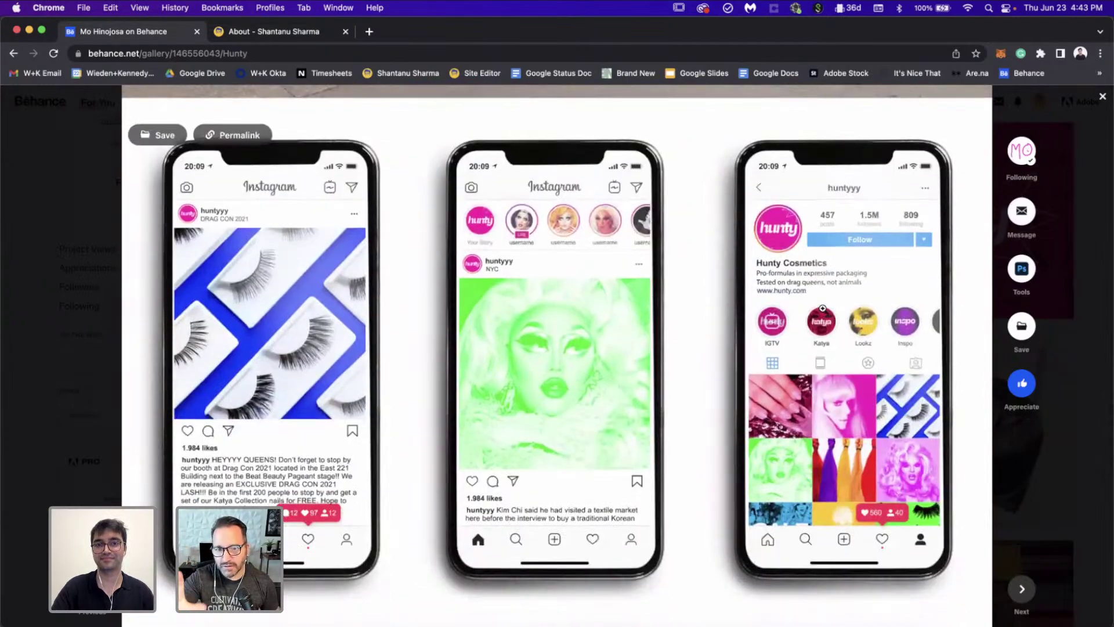
scroll(823, 308, "up", 20)
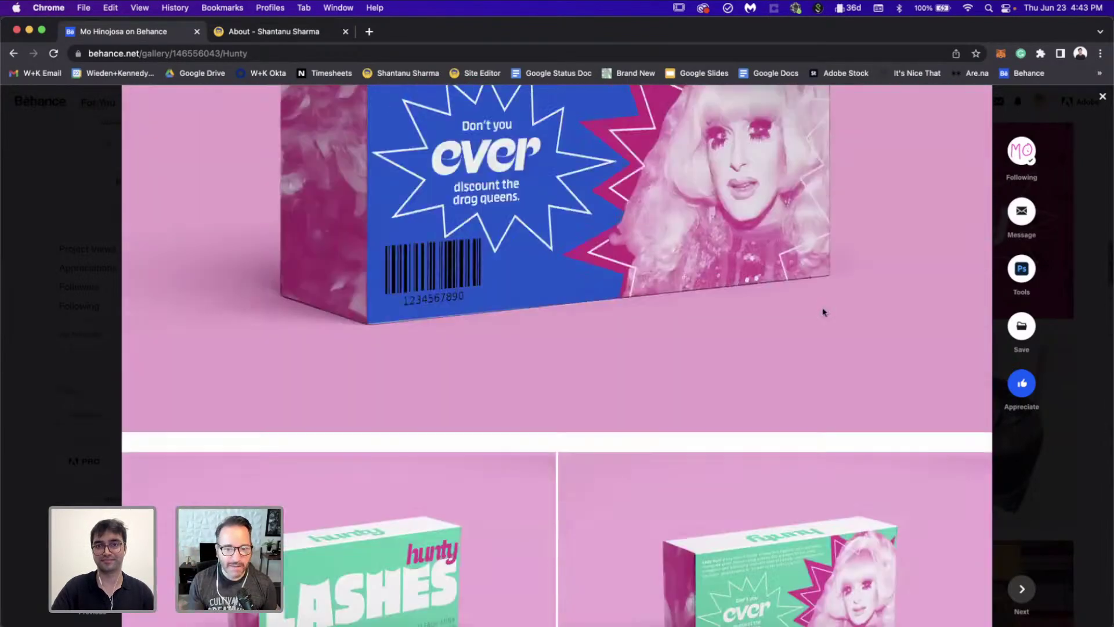
scroll(822, 310, "up", 5)
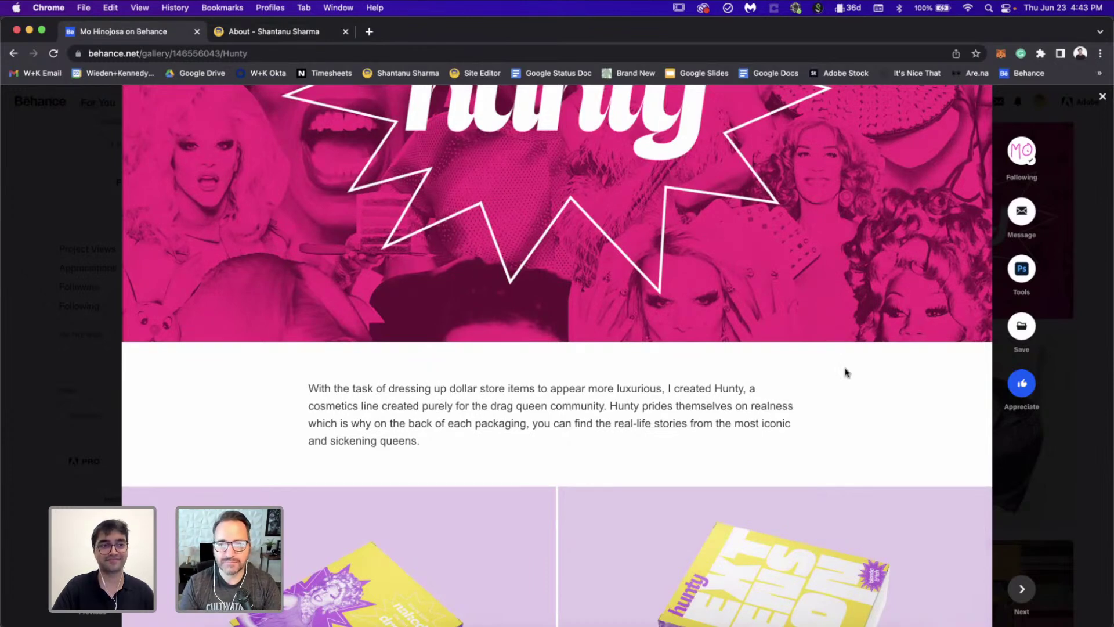
Step: Scroll to the end of the Hunty project and close it back to the profile grid
scroll(845, 372, "down", 15)
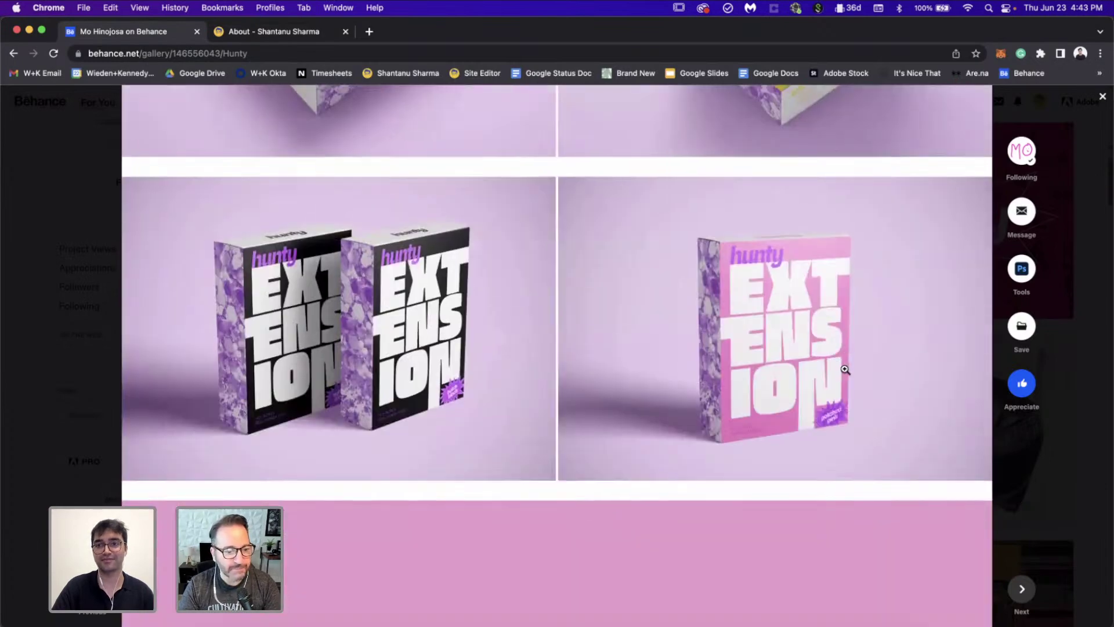
scroll(844, 370, "down", 15)
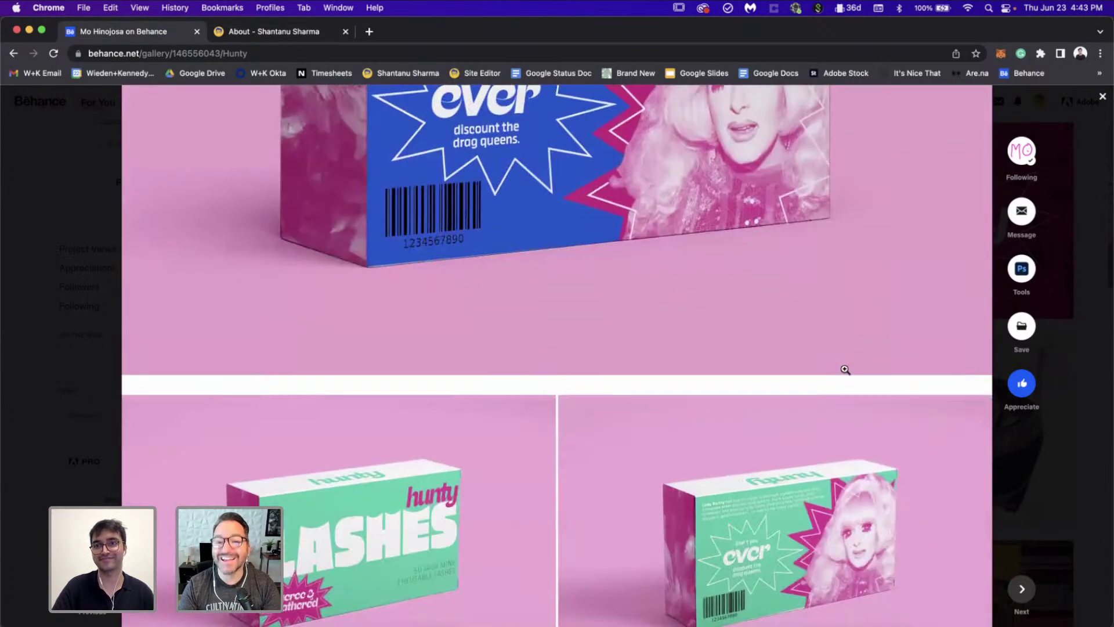
scroll(845, 369, "down", 15)
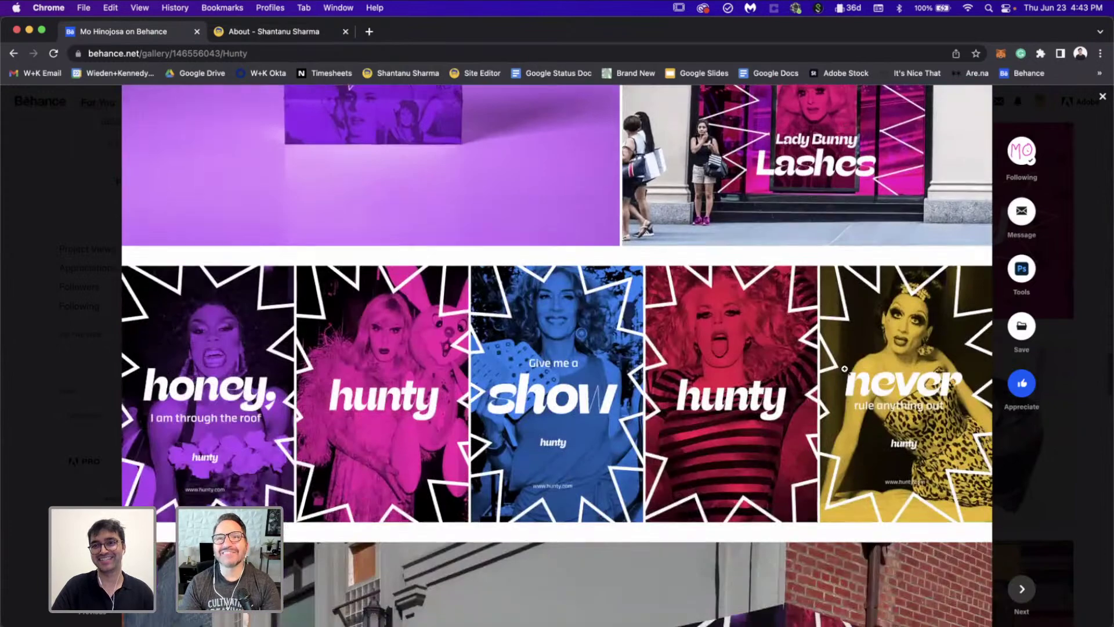
mouse_move(845, 369)
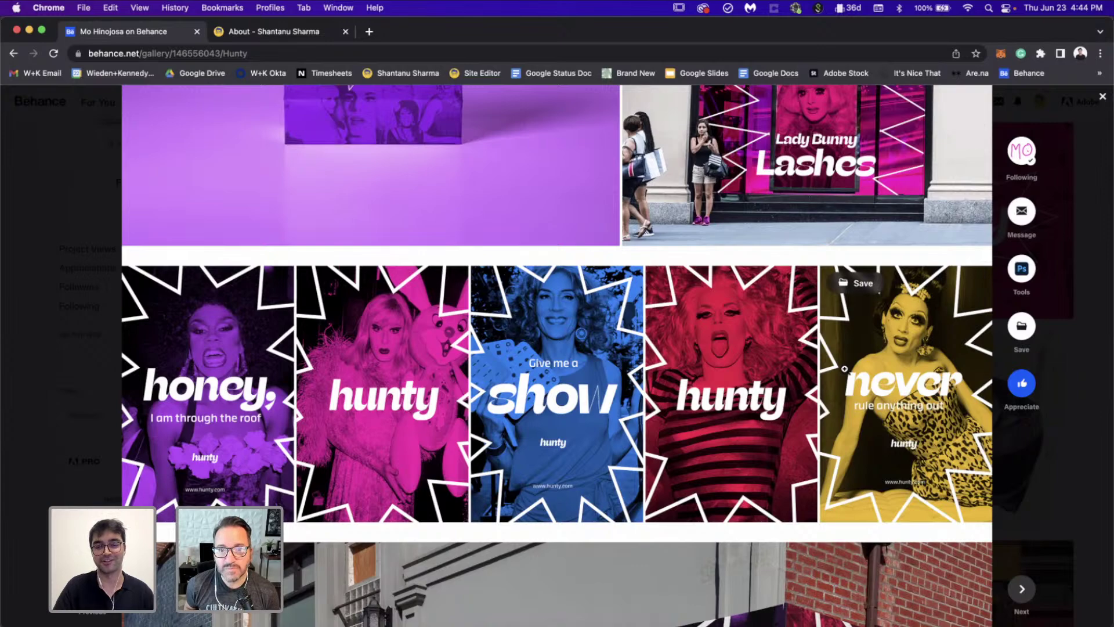
left_click(1084, 476)
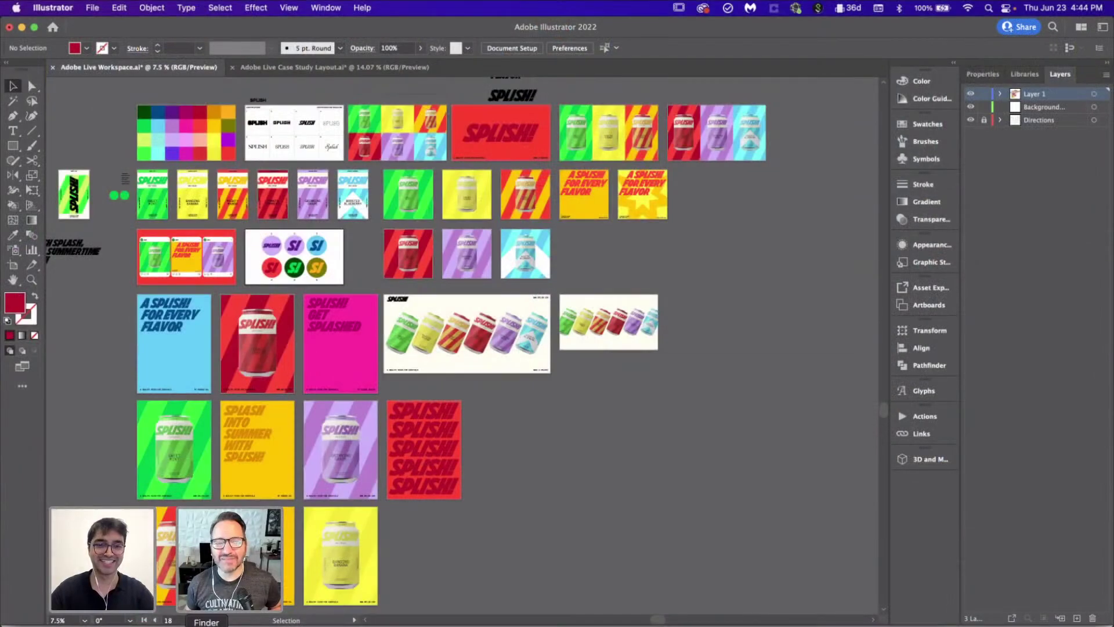
Step: In Finder, open the Clothes folder inside Mockups & Resources
left_click(206, 626)
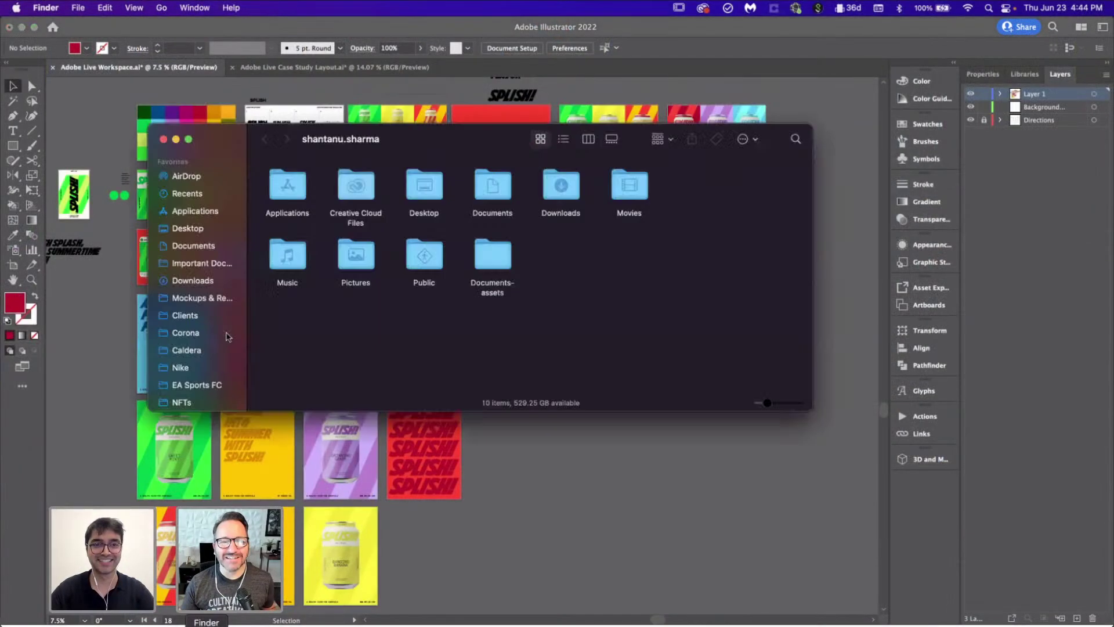
left_click(195, 298)
scroll(534, 272, "up", 3)
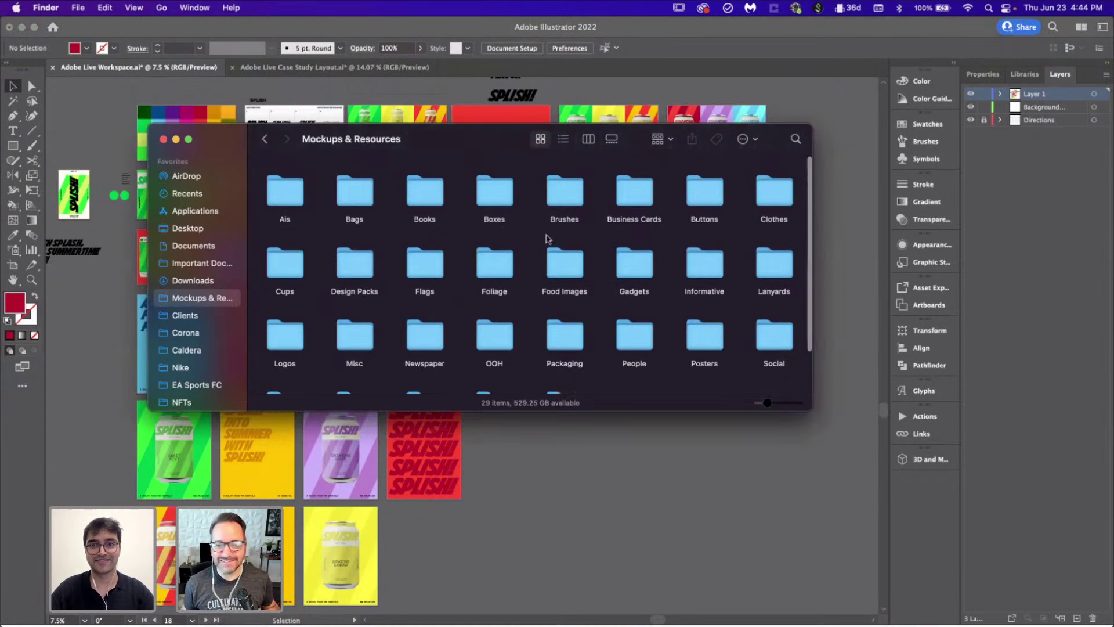
scroll(636, 256, "down", 3)
scroll(636, 256, "up", 3)
double_click(763, 204)
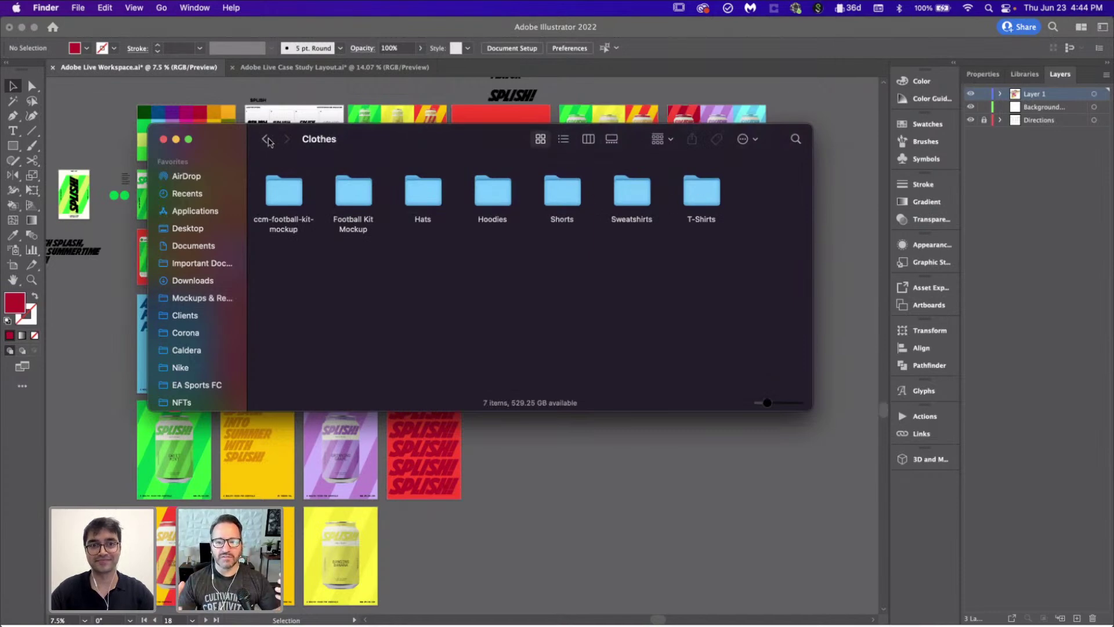
left_click(264, 139)
scroll(423, 191, "down", 3)
scroll(587, 291, "up", 3)
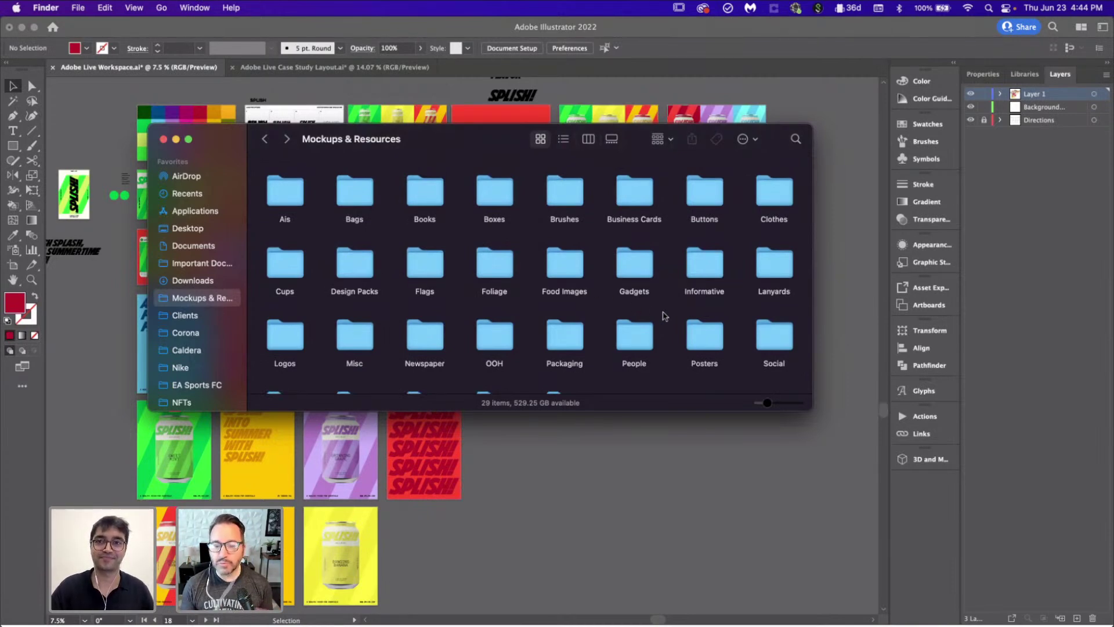
double_click(771, 193)
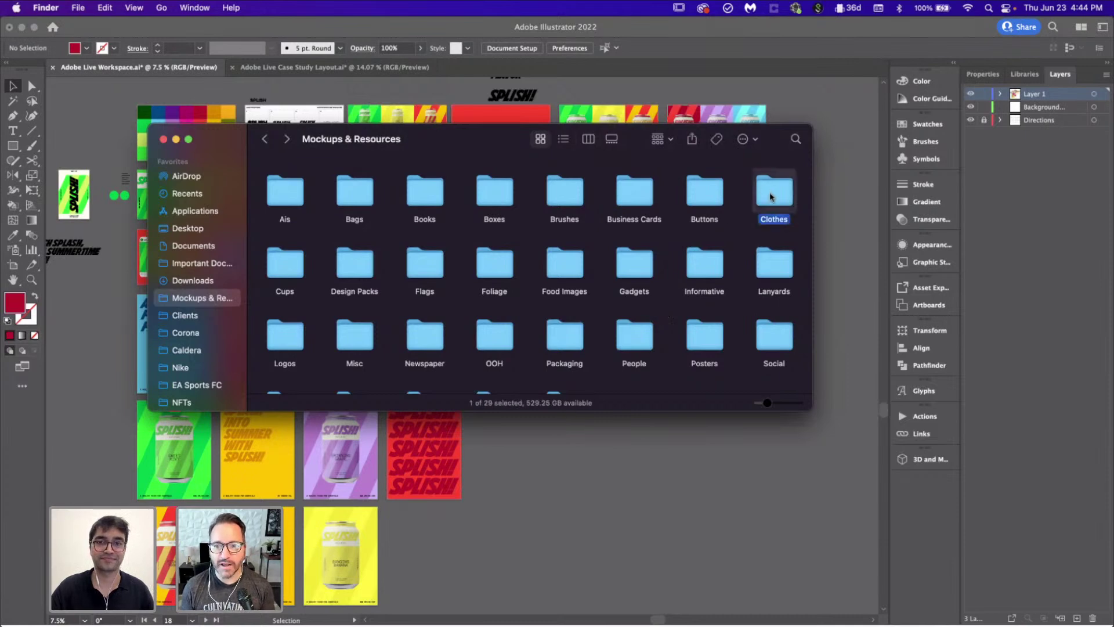
left_click(264, 140)
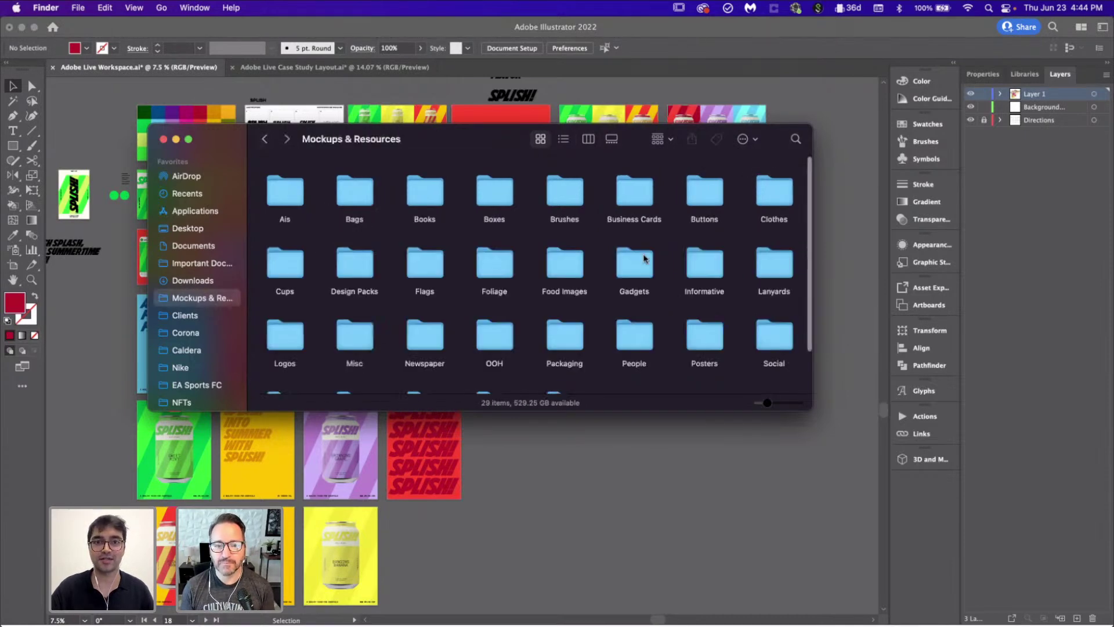
double_click(781, 209)
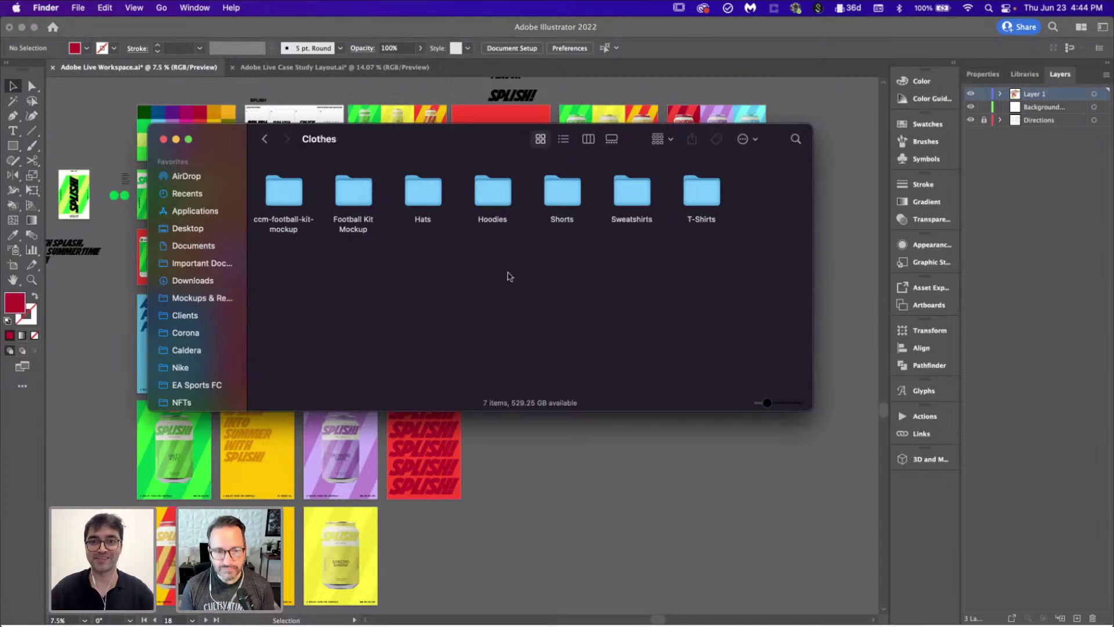
Step: Open T-Shirts > vintage-tee and select vintage-tee-back.psd and vintage-tee.psd together
double_click(703, 197)
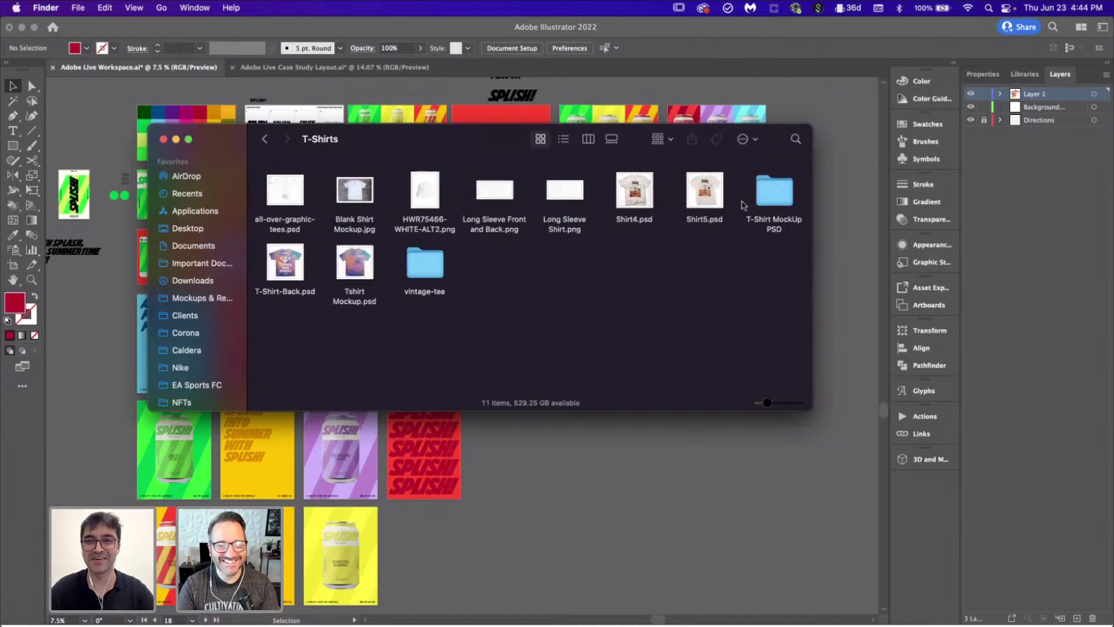
left_click(436, 268)
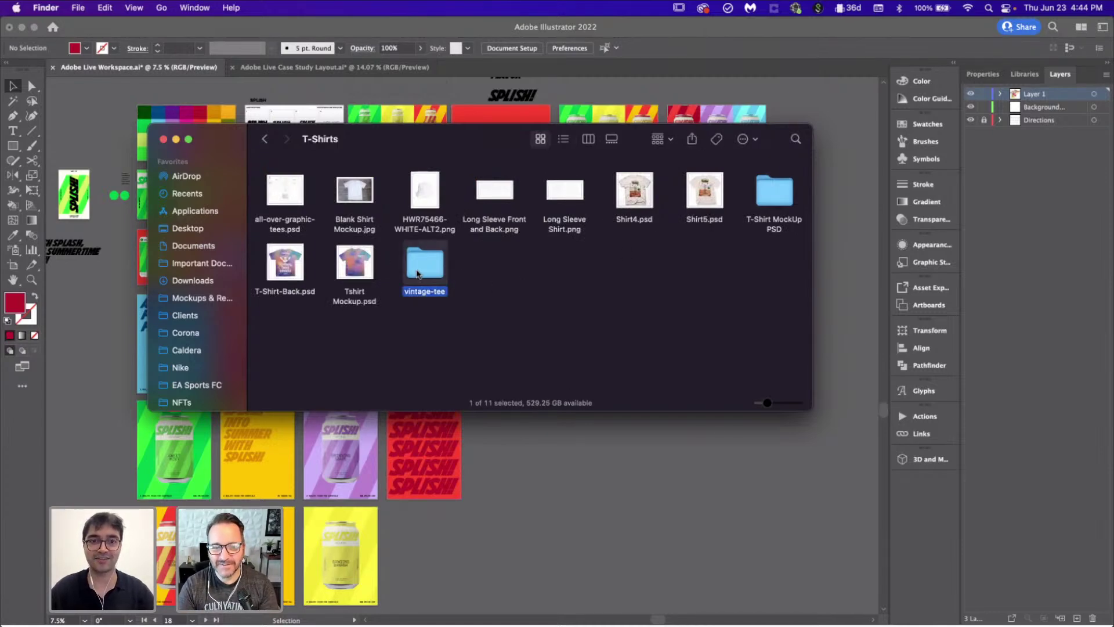
double_click(423, 267)
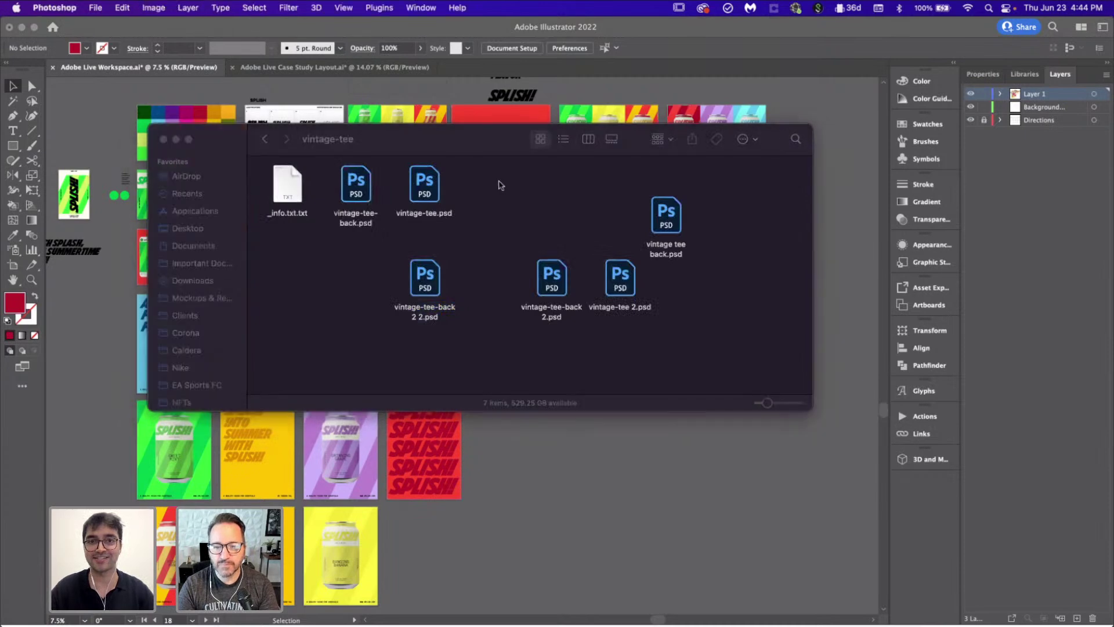
left_click(357, 199)
left_click(424, 185, "super")
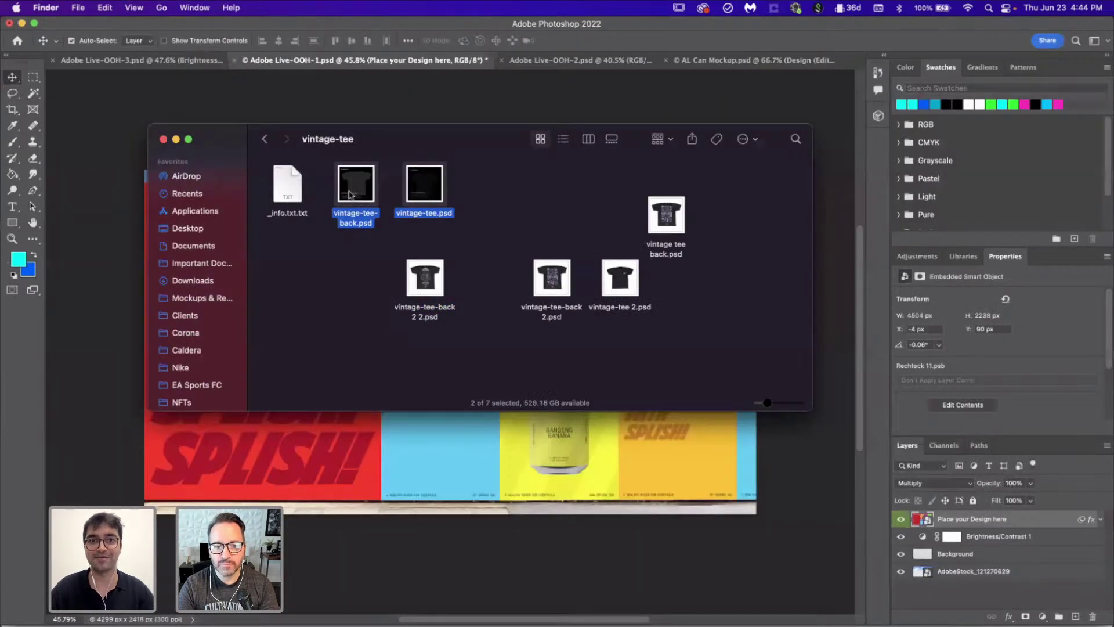
Step: Open both vintage tee PSDs and hide the Disclaimer and Background layers
double_click(352, 195)
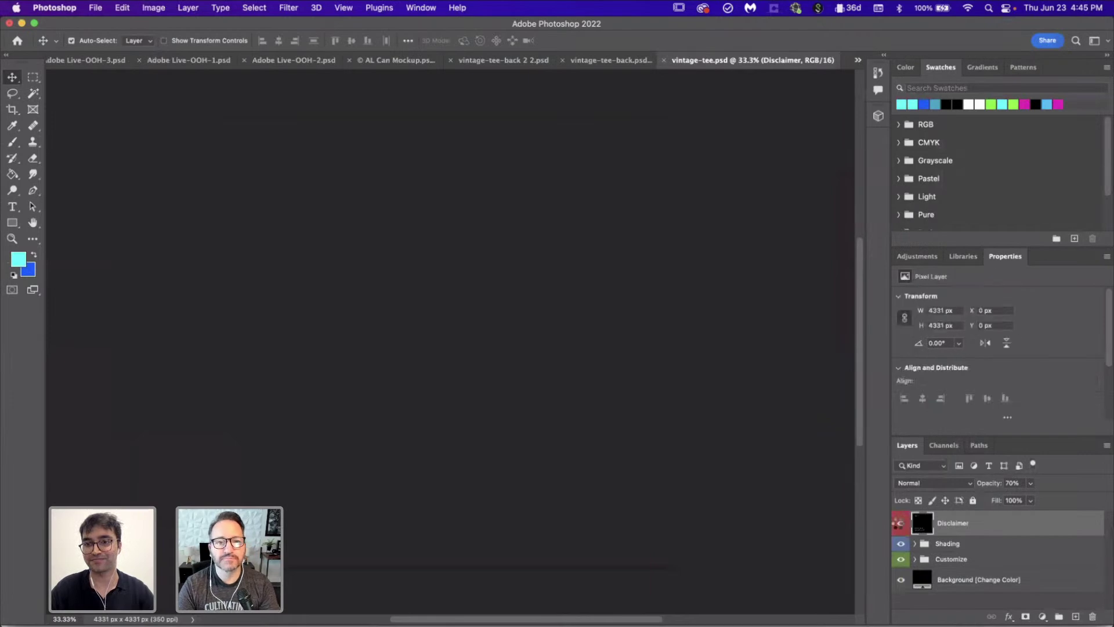
left_click(901, 523)
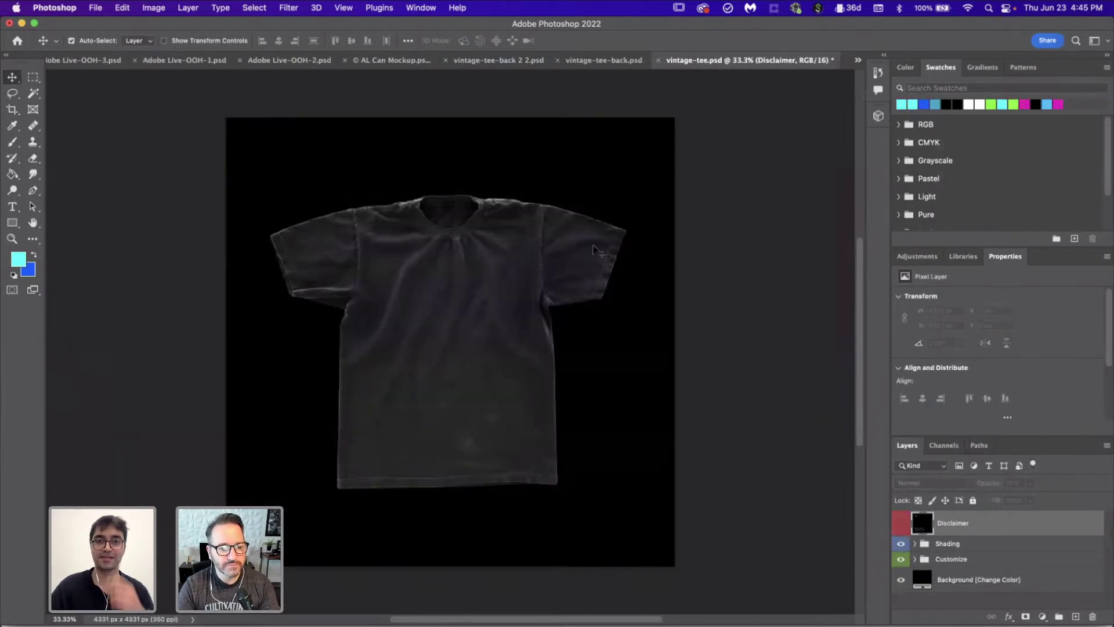
left_click(901, 579)
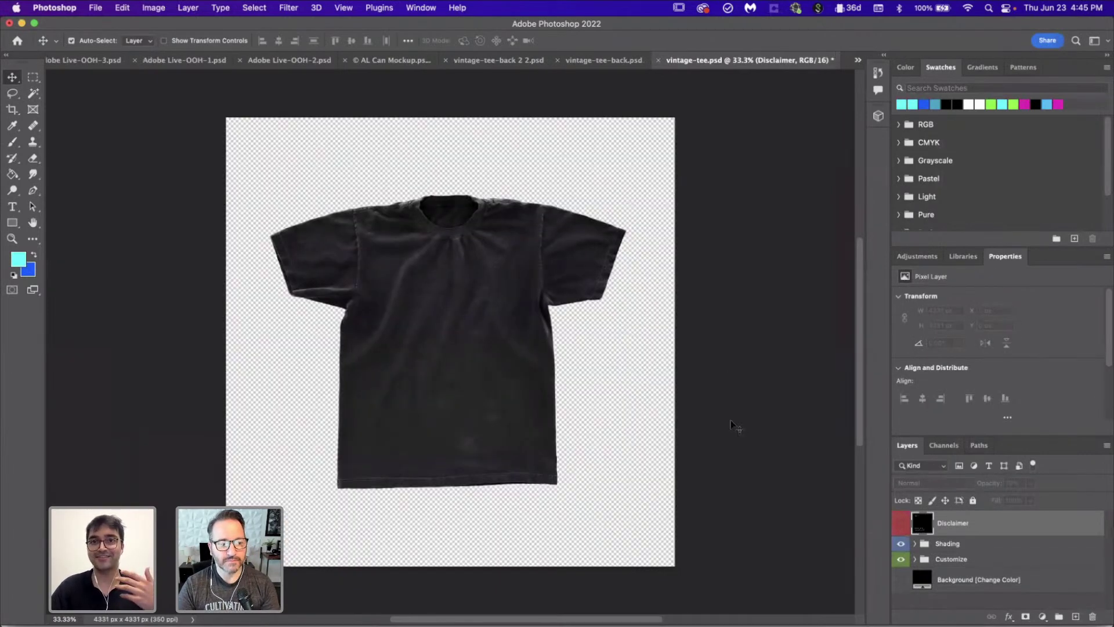
scroll(730, 425, "right", 3)
scroll(730, 425, "left", 3)
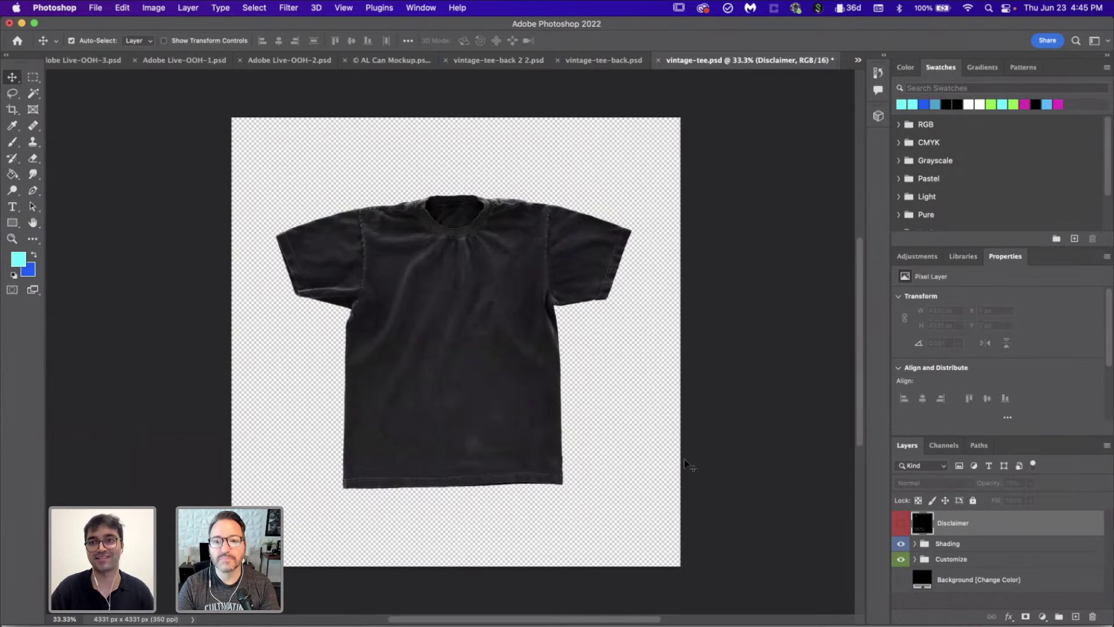
scroll(688, 464, "up", 2)
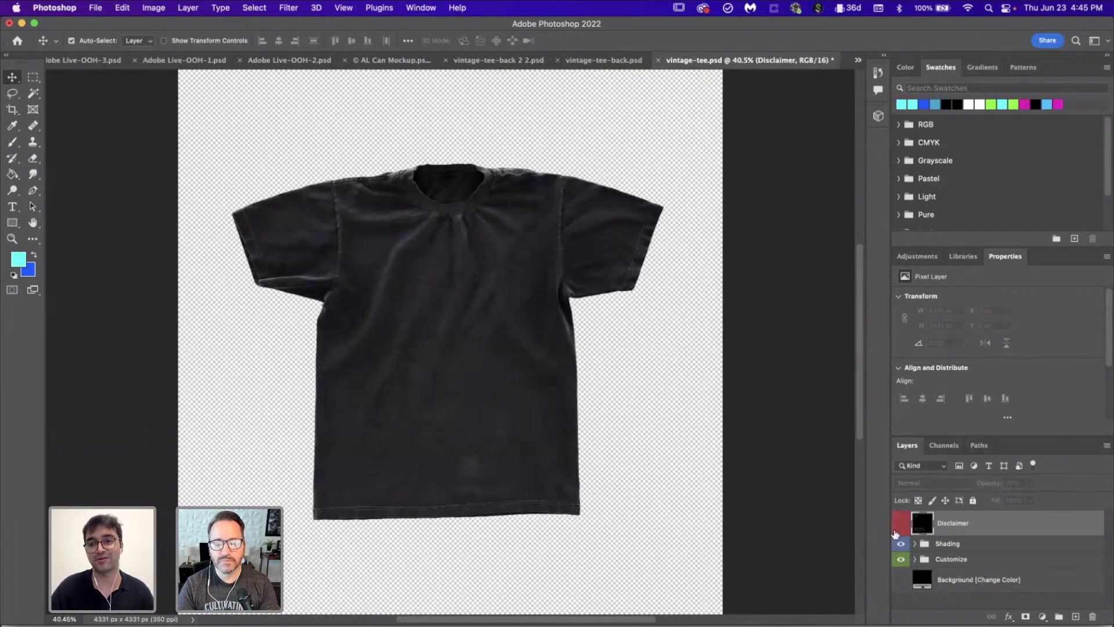
Step: Expand the Customize group to show the artwork and shirt-color layers
left_click(915, 559)
scroll(963, 557, "down", 1)
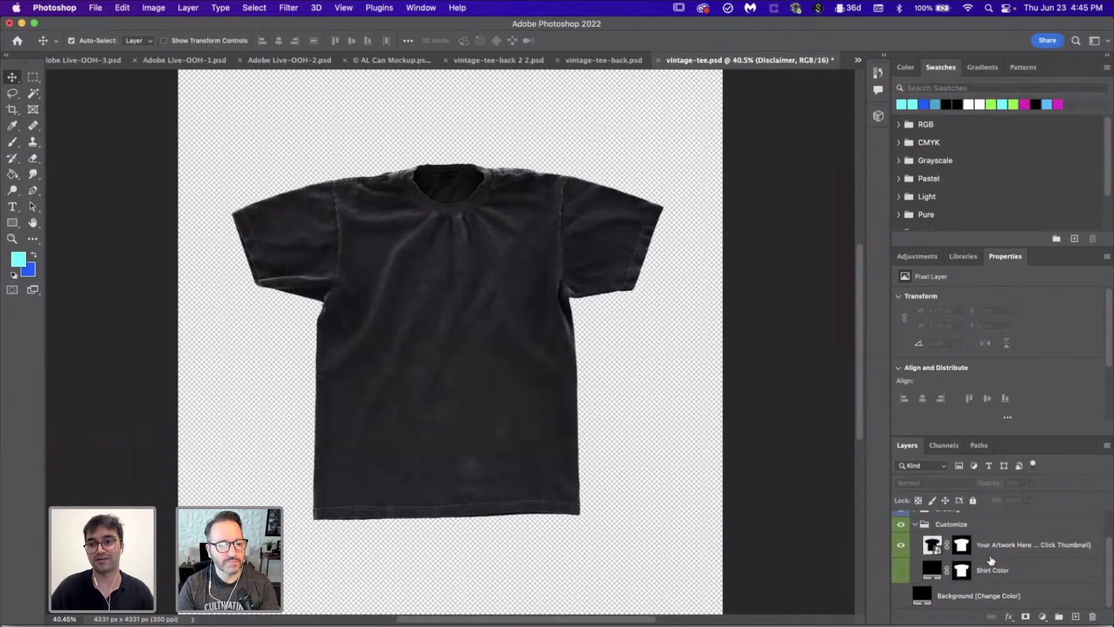
scroll(991, 560, "up", 2)
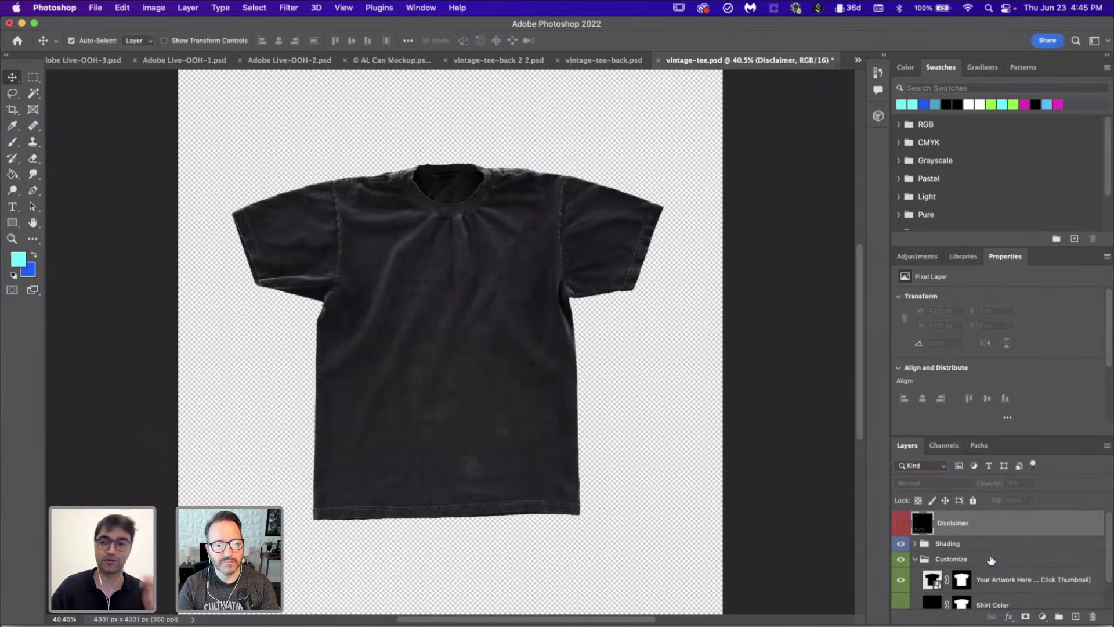
scroll(991, 559, "down", 2)
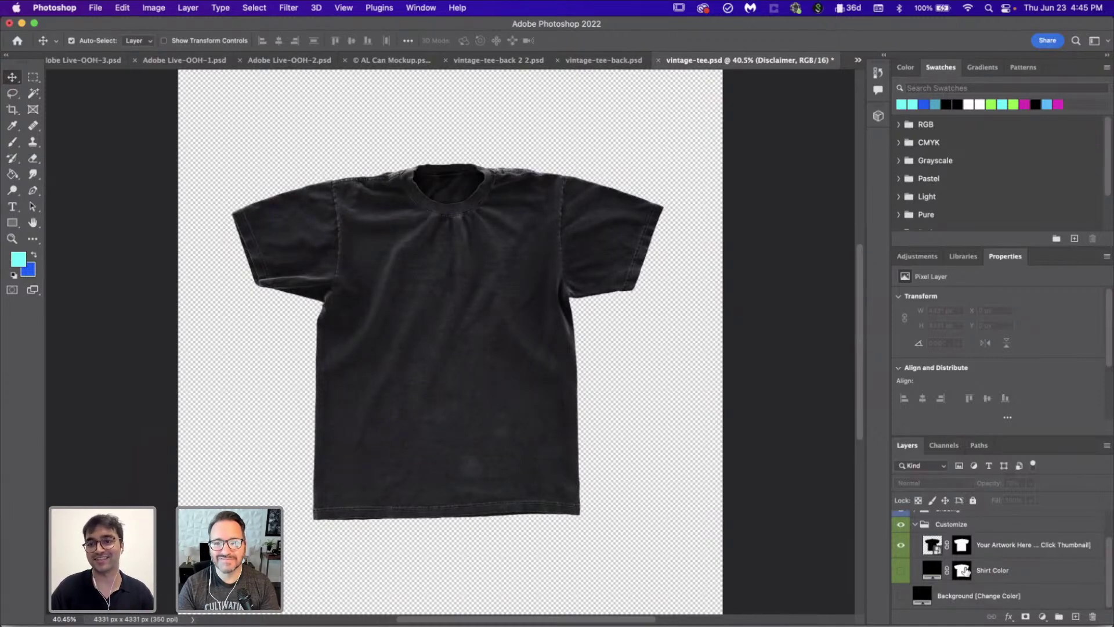
Step: In Illustrator, check the exact fill colour of the red SPLISH! pattern background
double_click(931, 545)
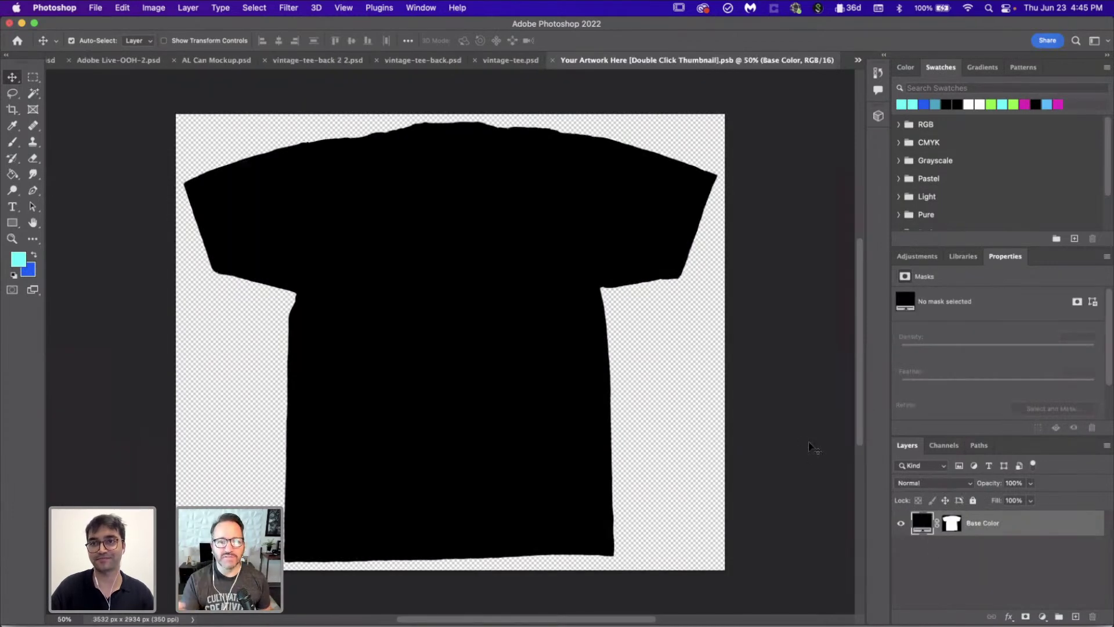
left_click(705, 624)
scroll(432, 351, "up", 5)
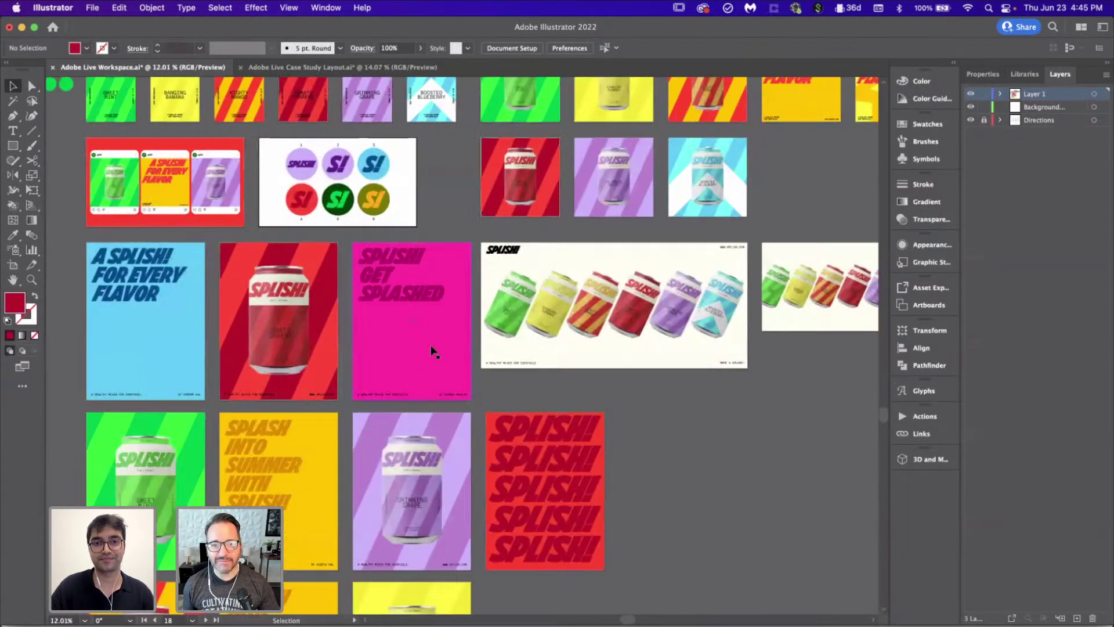
left_click(432, 351)
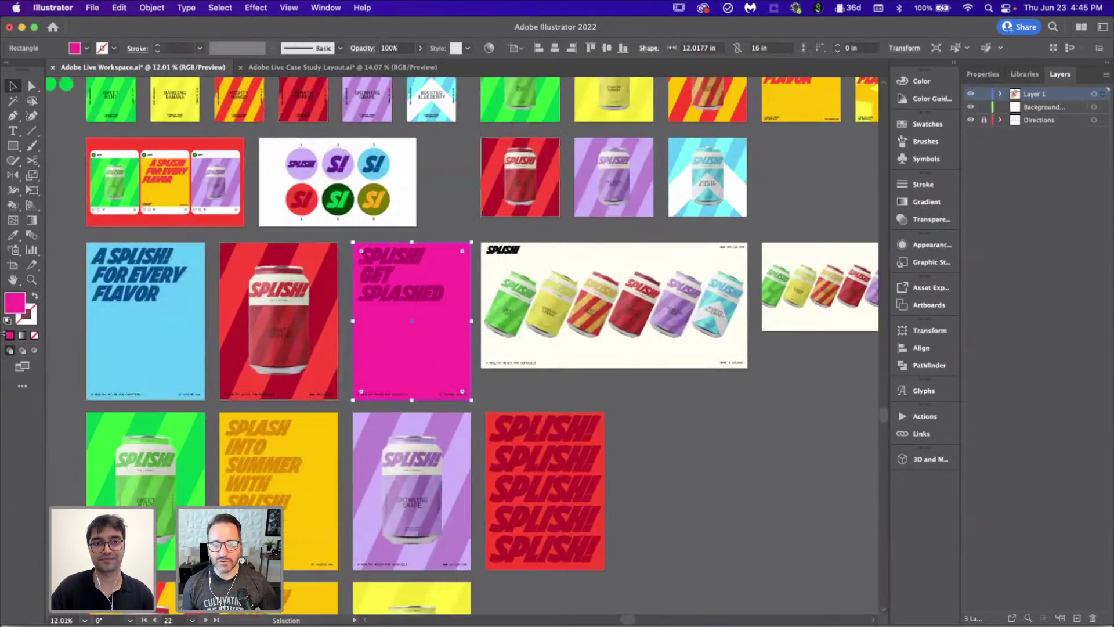
left_click(708, 488)
left_click(604, 430)
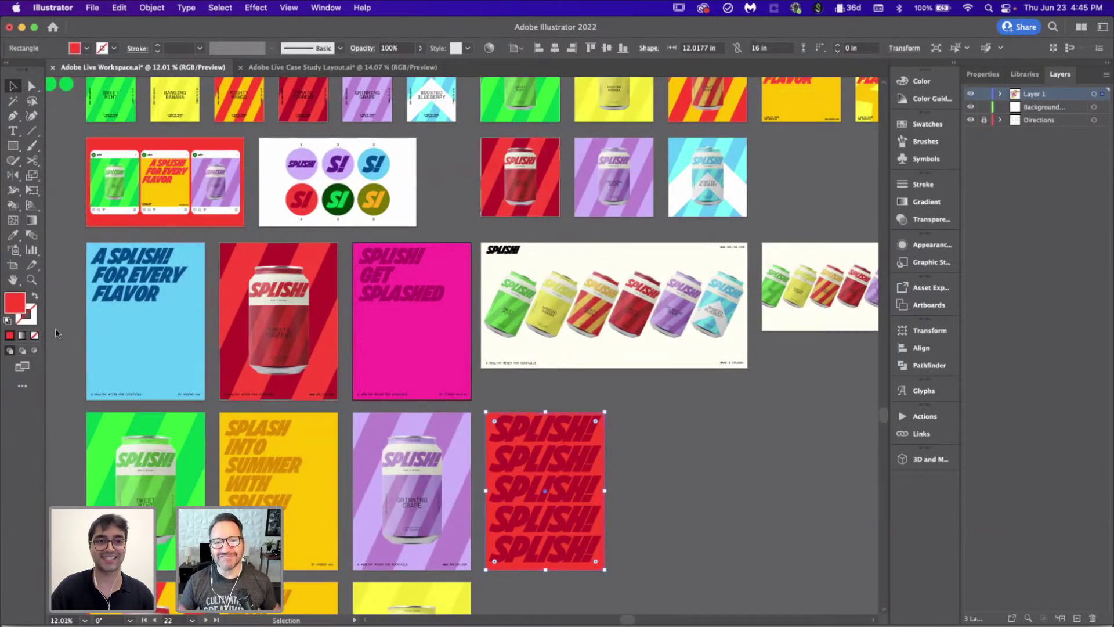
double_click(14, 302)
left_click(980, 297)
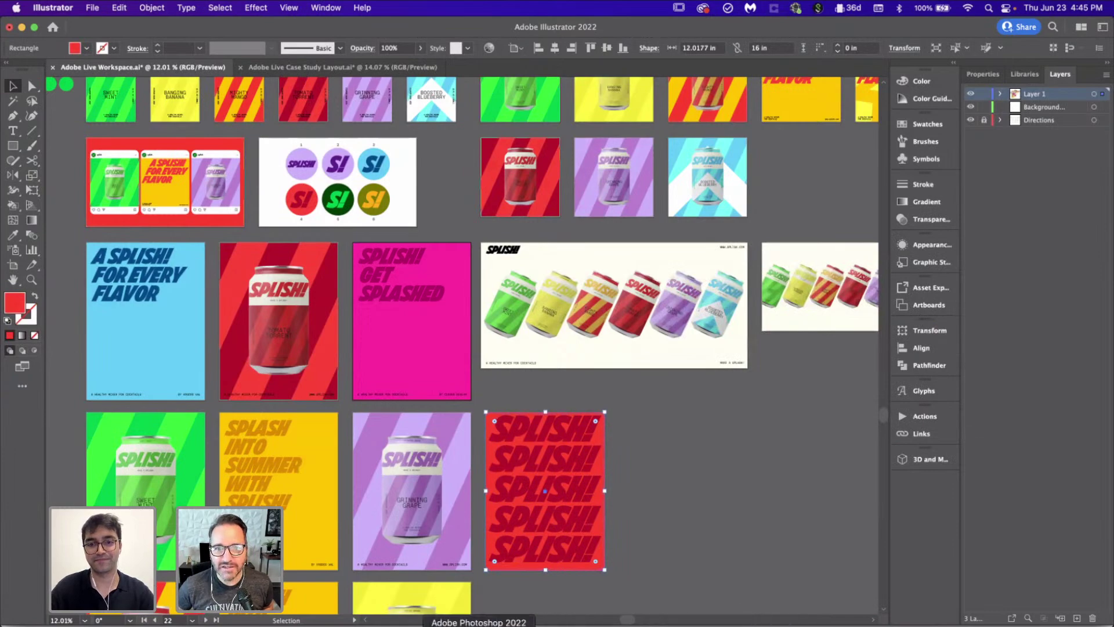
Step: Set the tee's Base Color fill from black to that matching red
left_click(479, 625)
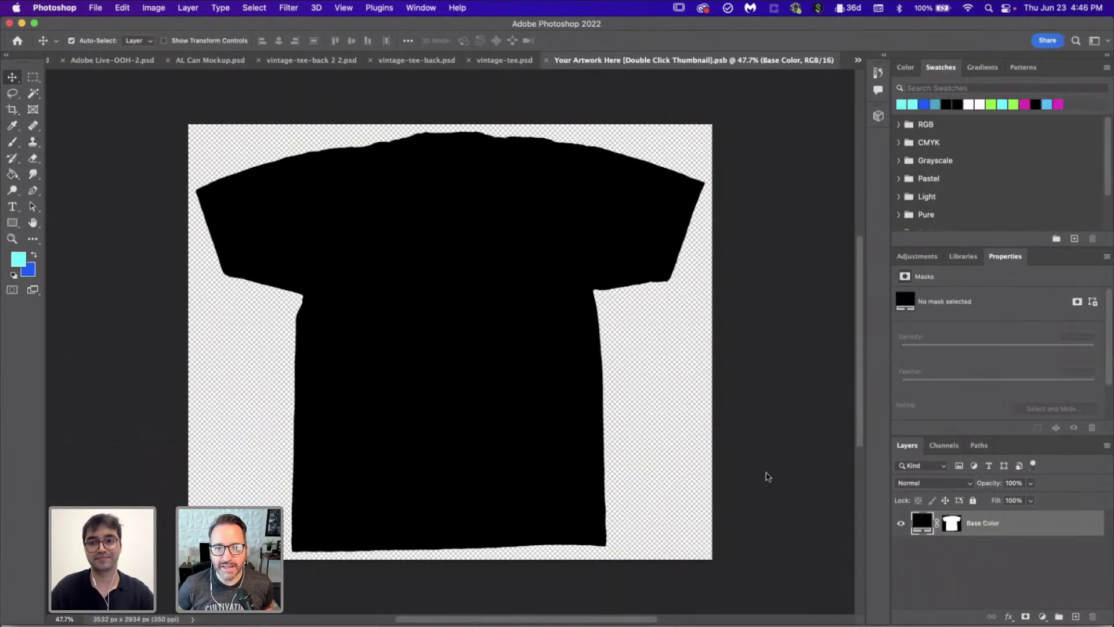
double_click(921, 524)
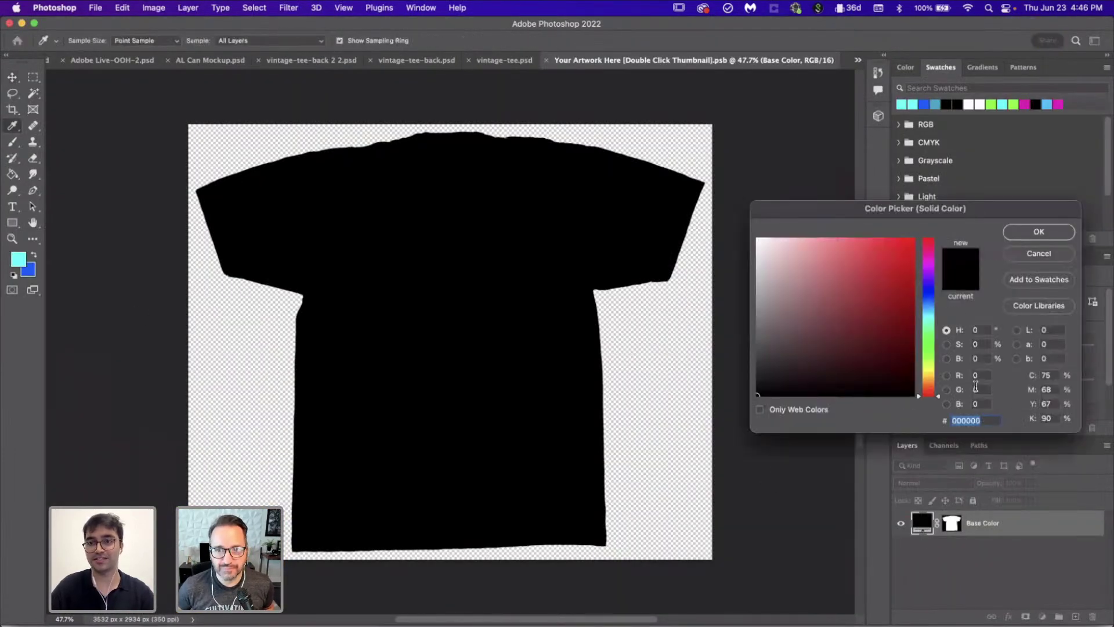
key("super+v")
key("Return")
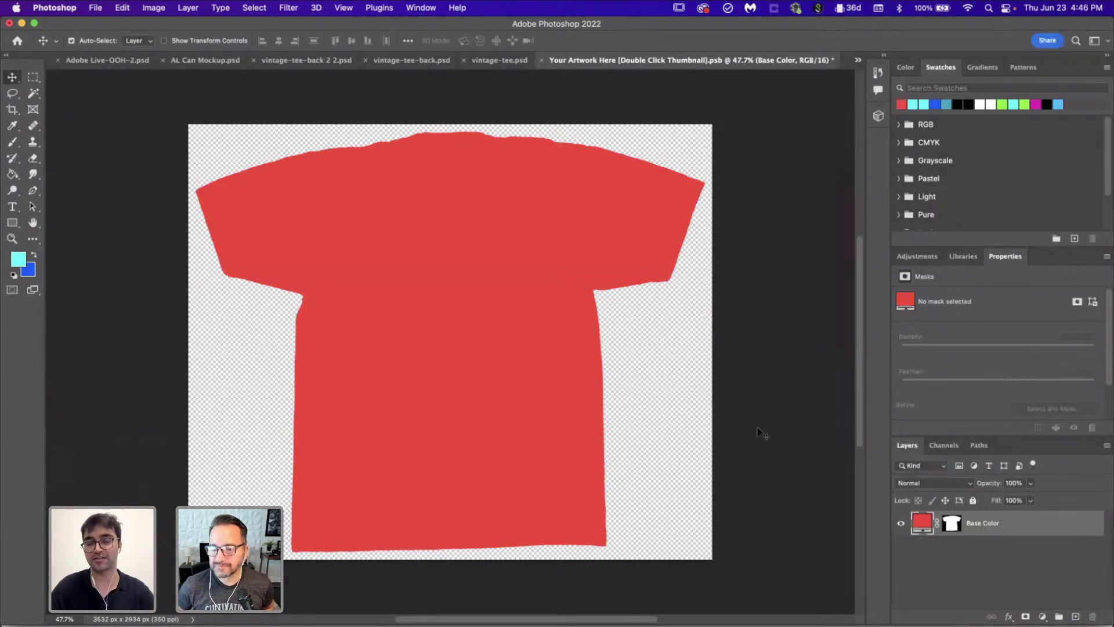
Step: Select the SPLISH! wordmark on the red artboard in Illustrator
left_click(685, 624)
scroll(442, 281, "down", 3)
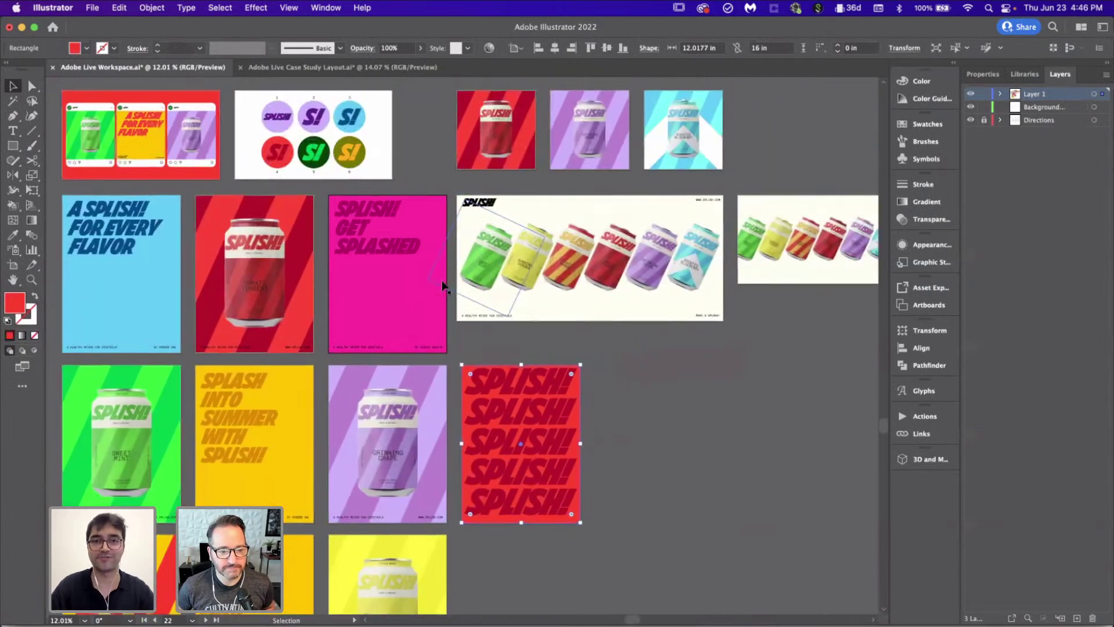
scroll(441, 280, "up", 10)
scroll(441, 280, "right", 5)
left_click(535, 219)
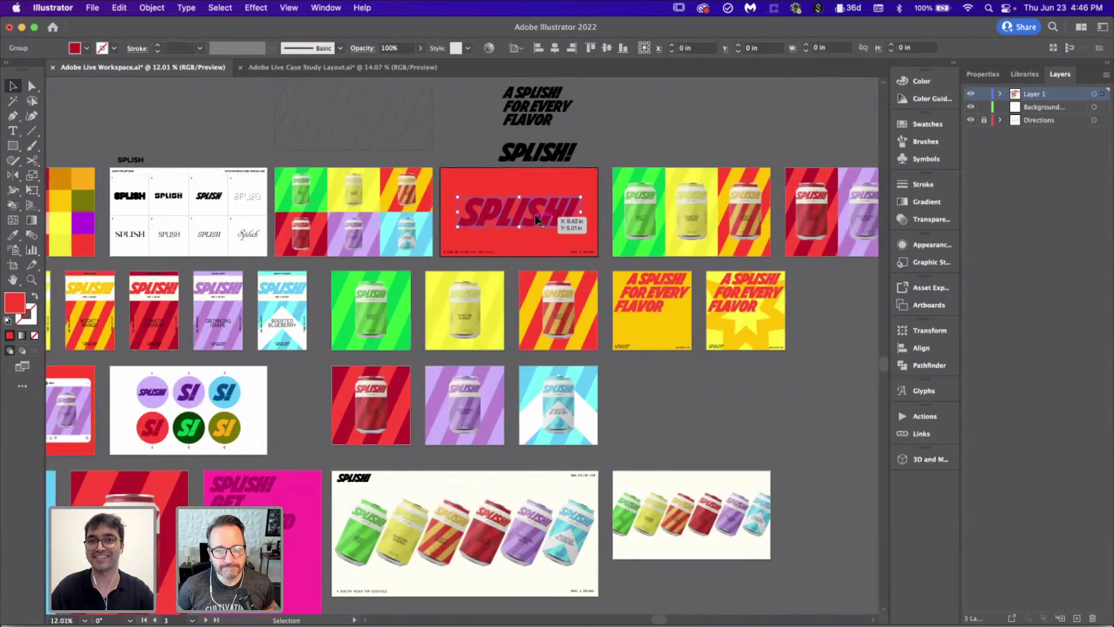
left_click(780, 474)
Step: Paste the SPLISH! wordmark as a smart object above Base Color and shrink it onto the chest
left_click(479, 623)
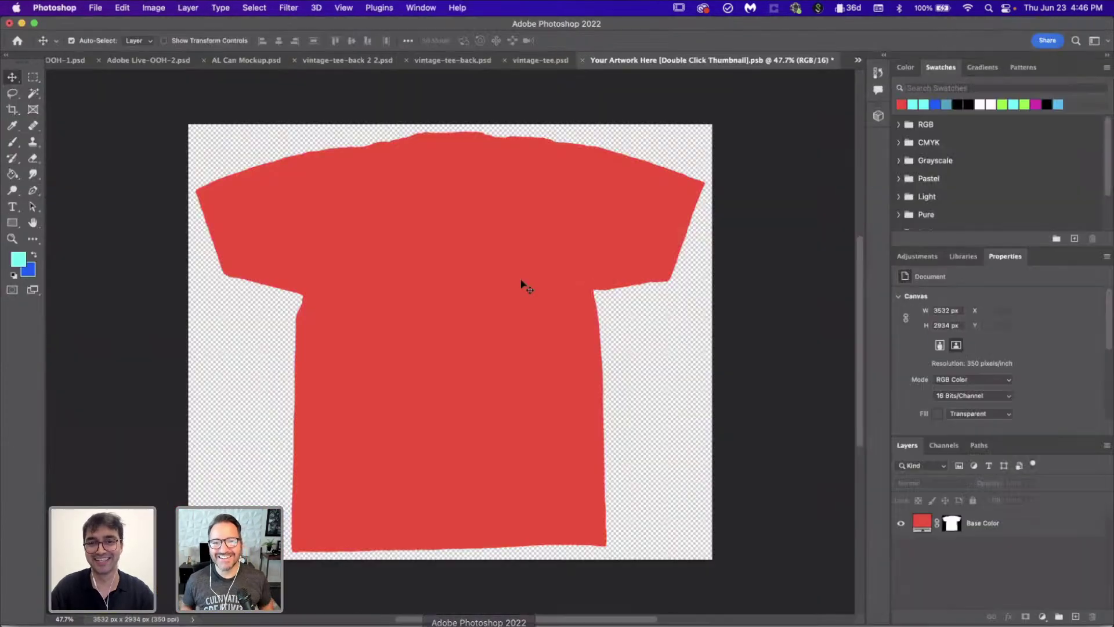
left_click(998, 528)
key("super+v")
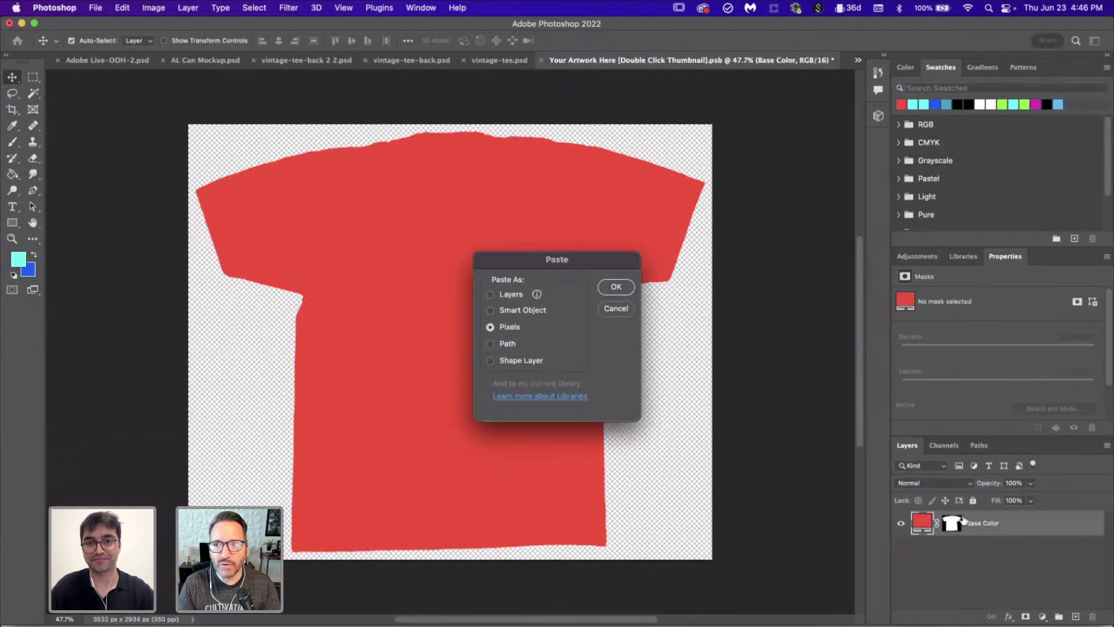
left_click(490, 311)
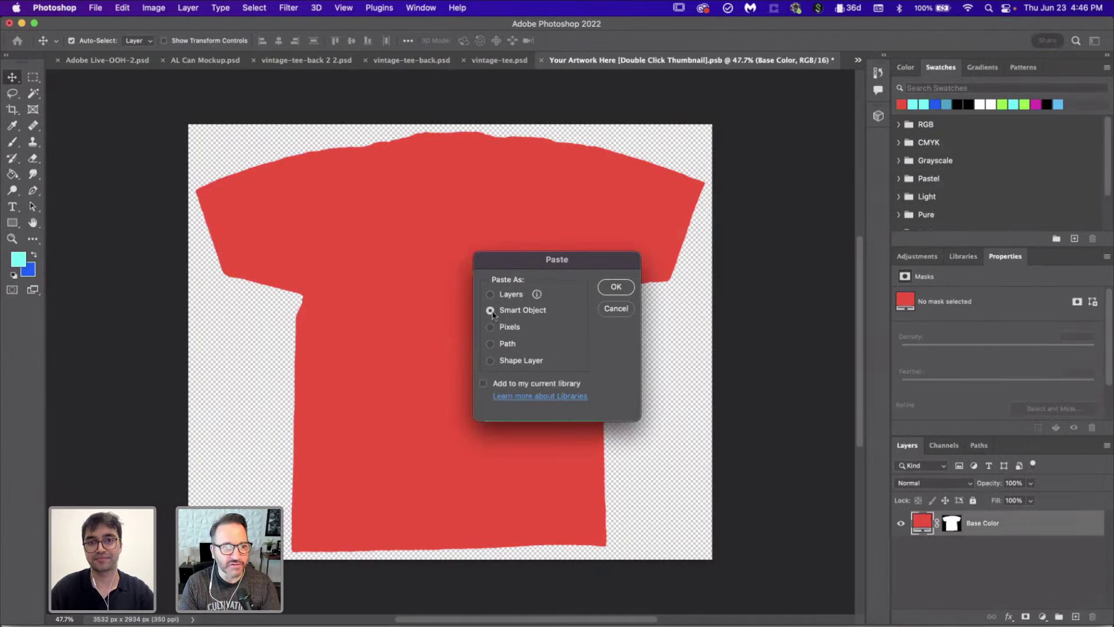
key("Return")
left_click_drag(714, 408, 572, 269)
key("Return")
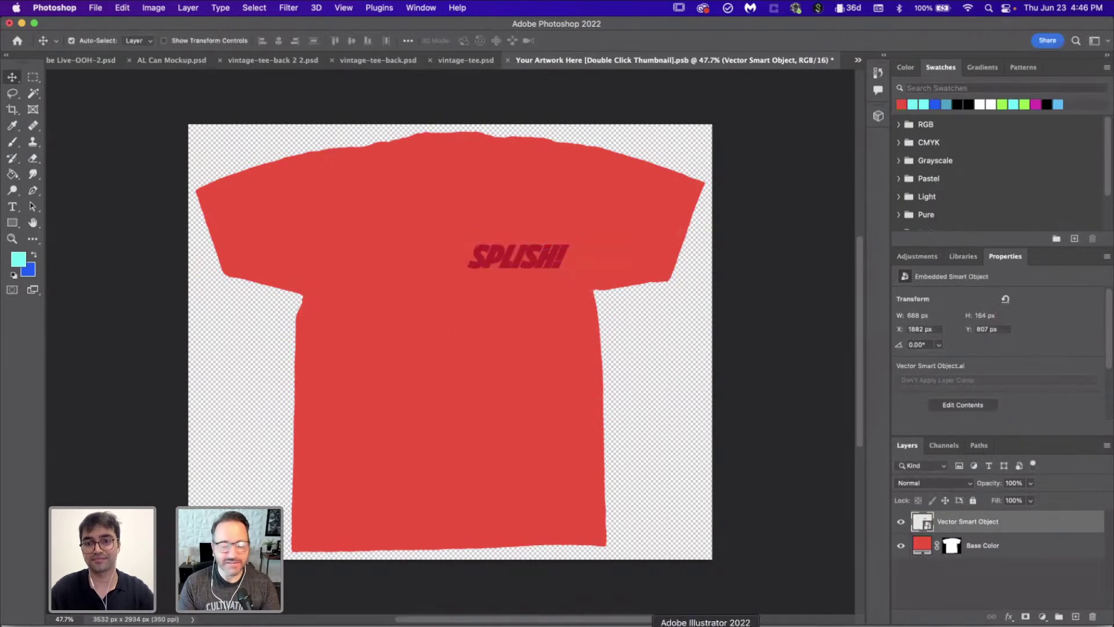
Step: In Illustrator, select the red S! logo inside the logo circles group
key("super+Tab")
scroll(196, 329, "down", 3)
scroll(196, 329, "left", 2)
double_click(196, 331)
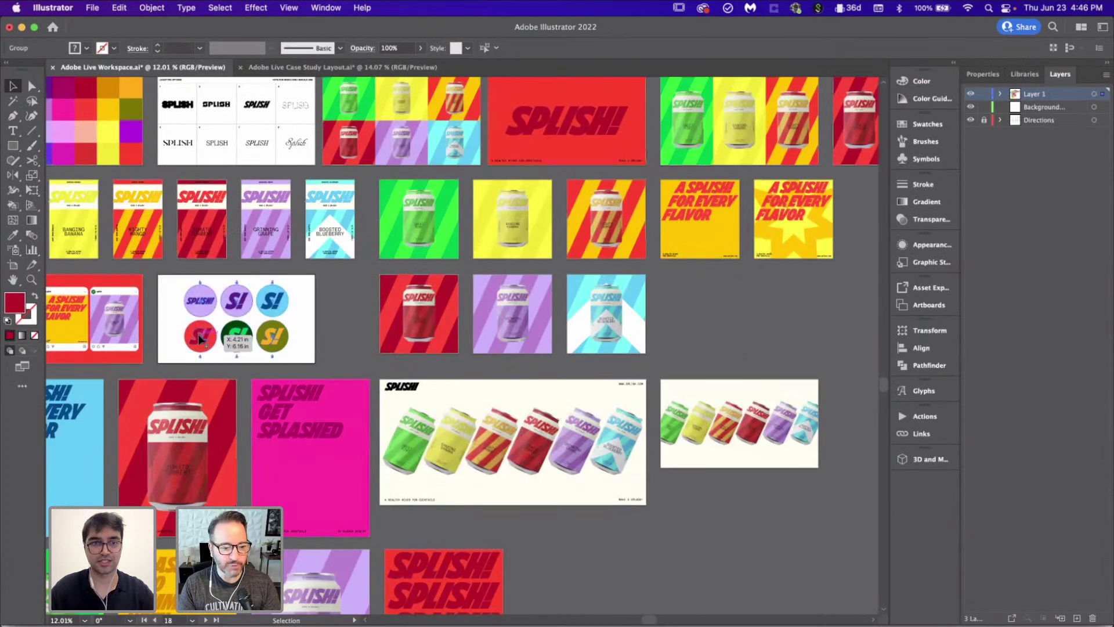
scroll(198, 333, "up", 5)
left_click(197, 333)
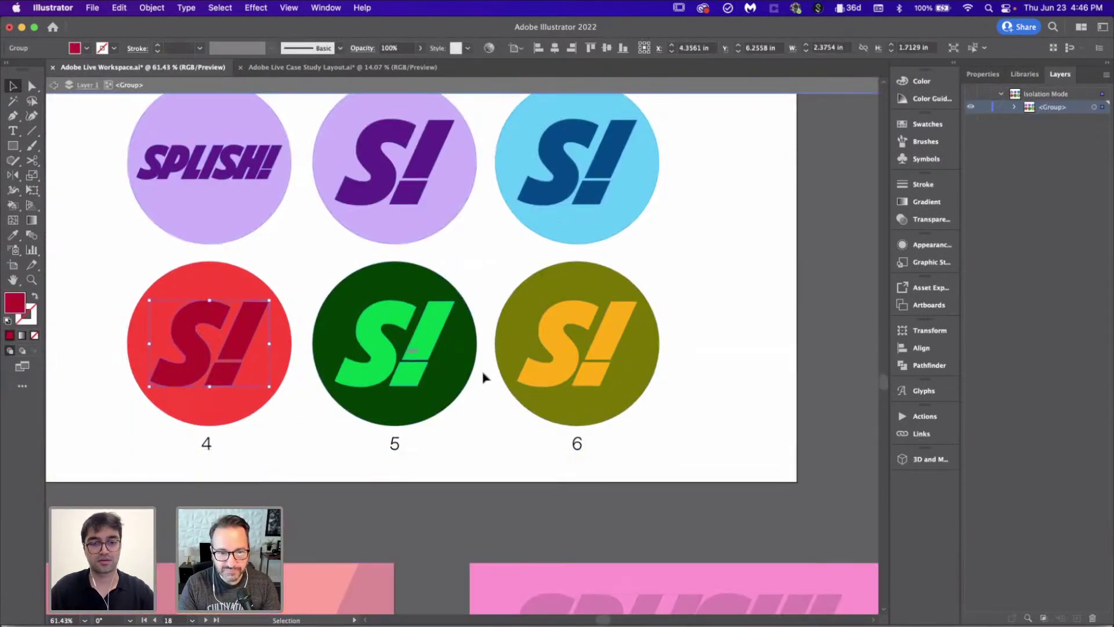
double_click(785, 383)
scroll(786, 384, "down", 1)
scroll(786, 385, "down", 3)
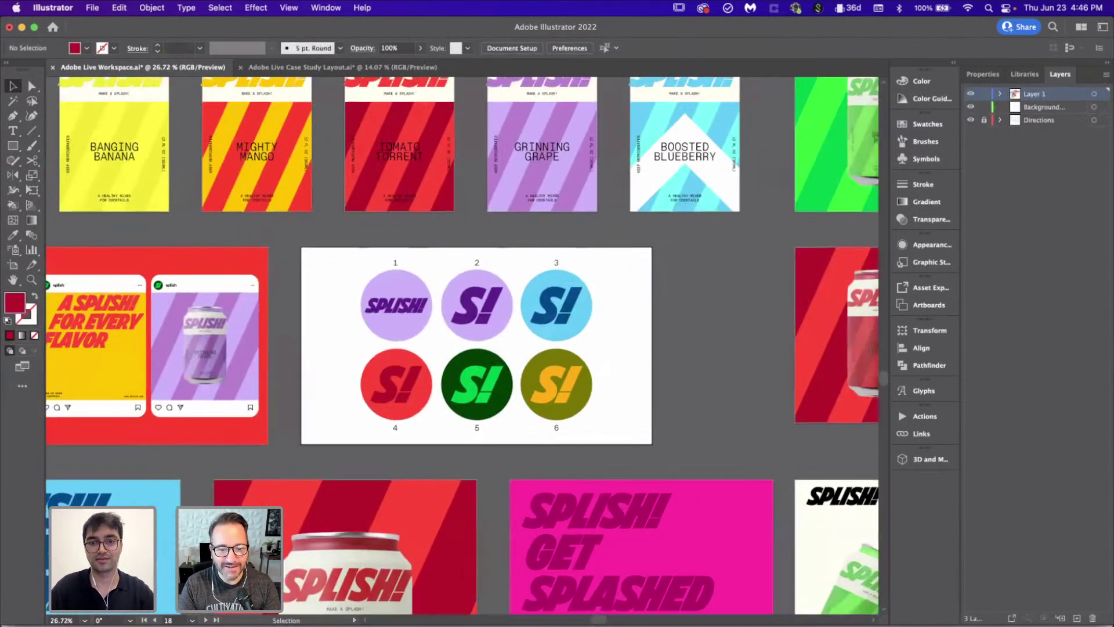
Step: Hide the SPLISH! wordmark and place the S! logo as a small smart object on the chest
left_click(485, 624)
left_click(901, 521)
key("super+v")
left_click(614, 287)
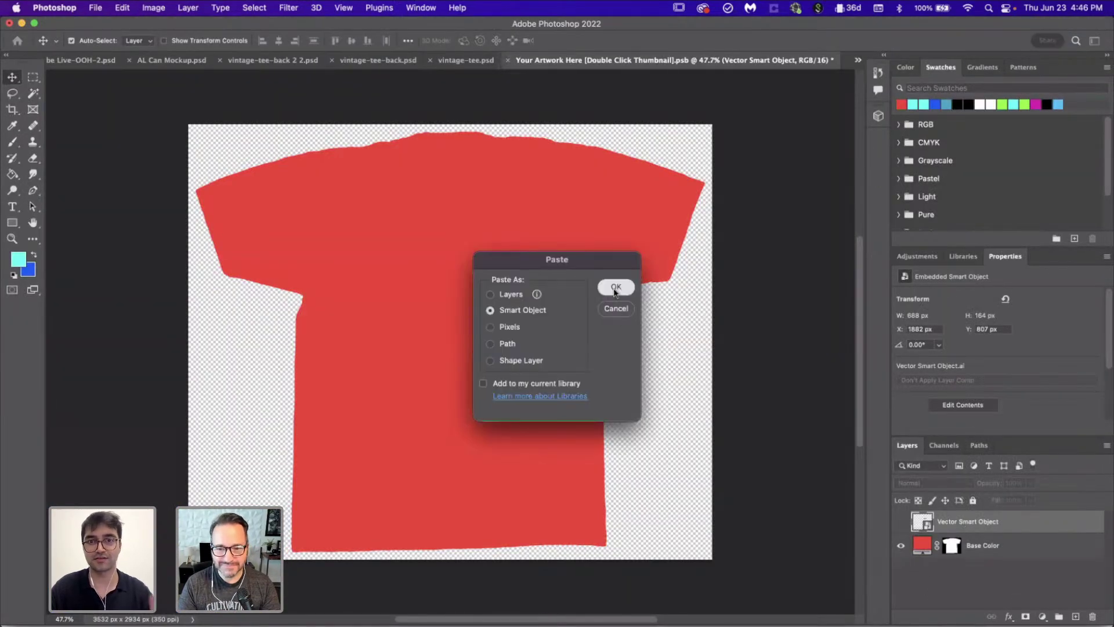
left_click_drag(504, 384, 557, 240)
left_click_drag(567, 286, 552, 259)
key("Return")
Step: Save the shirt artwork and close it to view the updated vintage-tee.psd mockup
key("super+s")
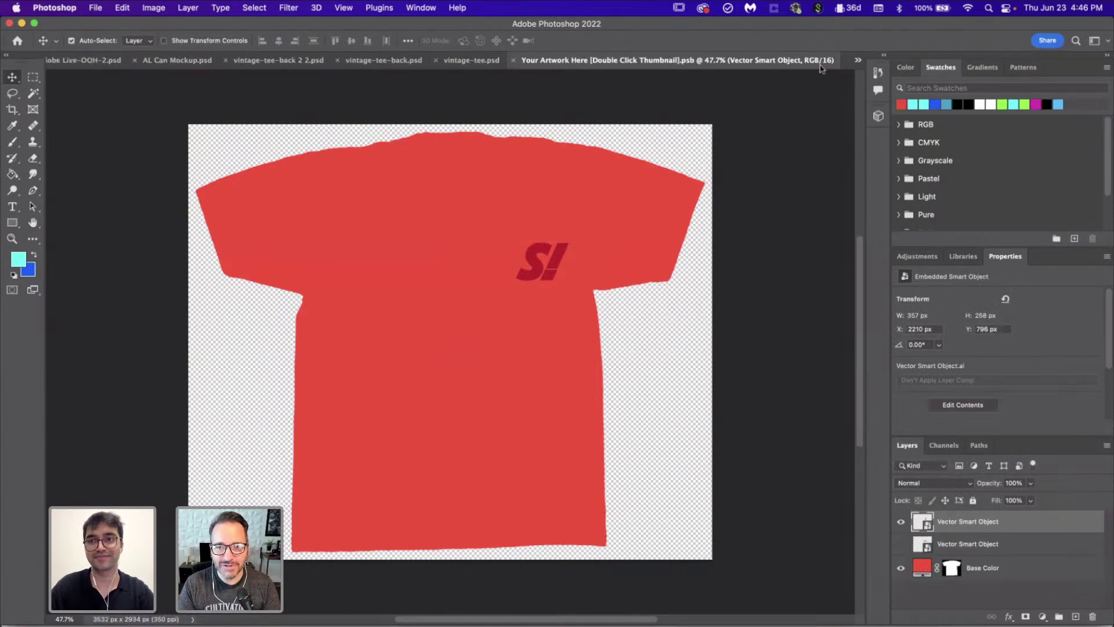
left_click(514, 62)
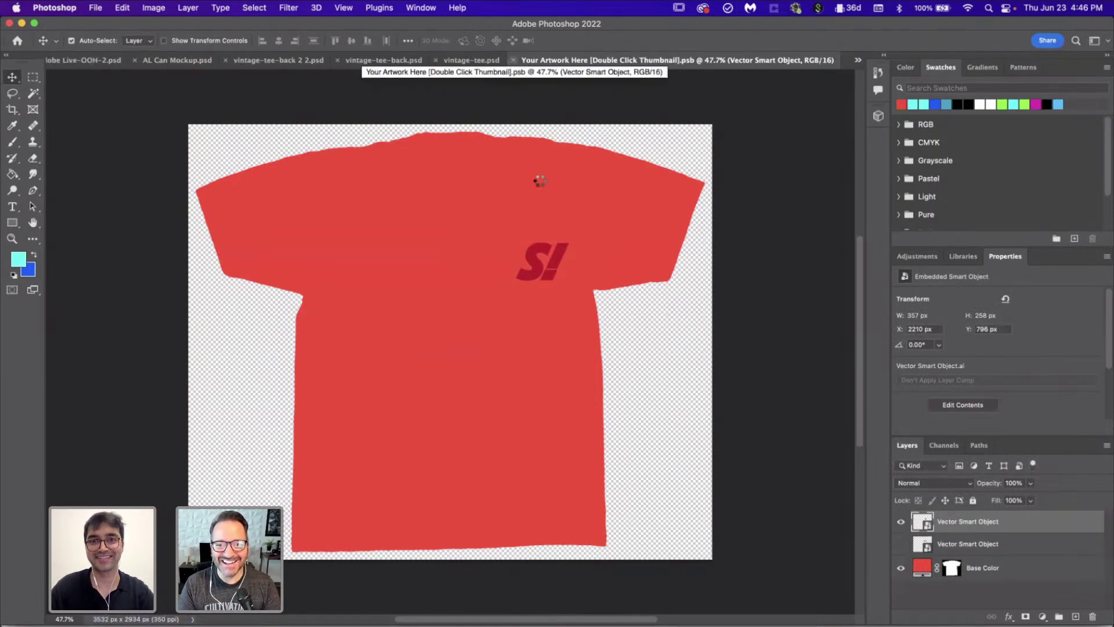
scroll(545, 319, "down", 2)
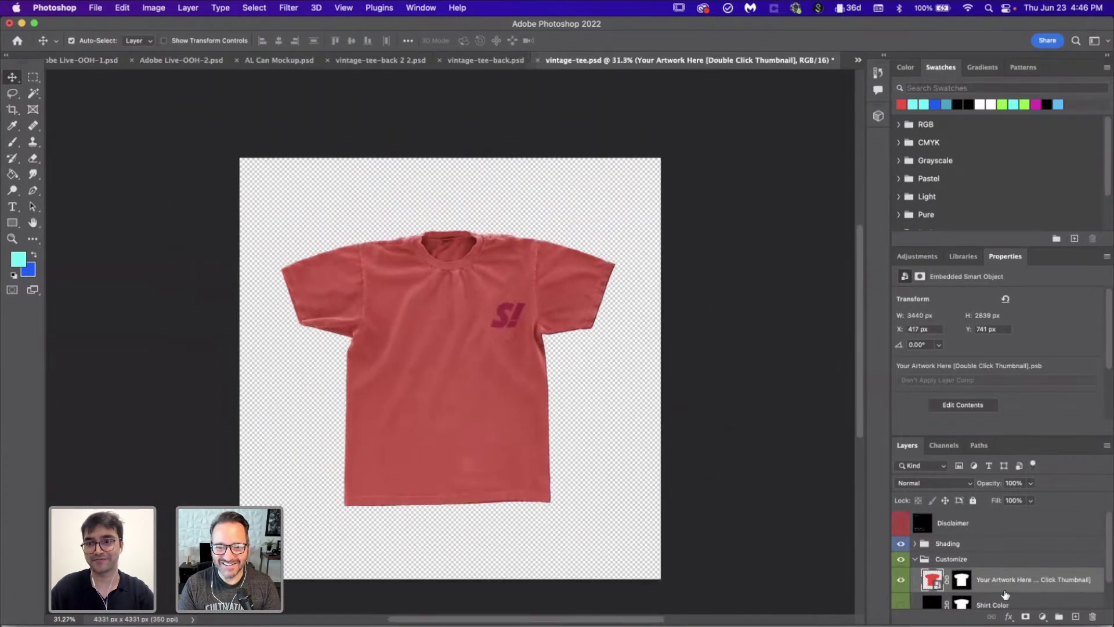
scroll(963, 574, "down", 2)
scroll(955, 537, "up", 1)
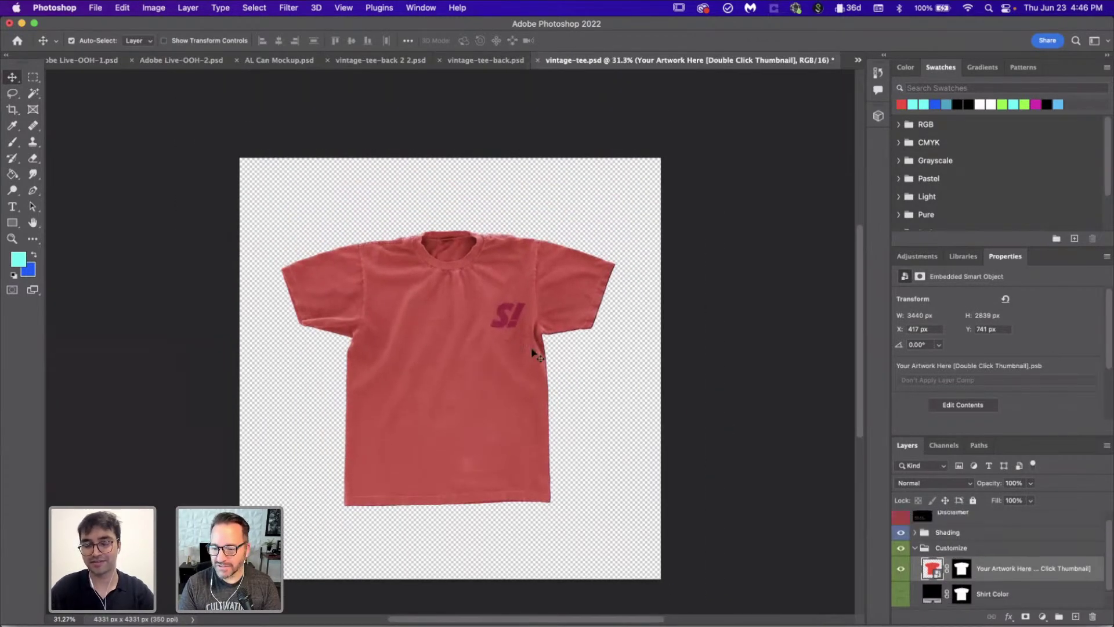
scroll(508, 343, "up", 2)
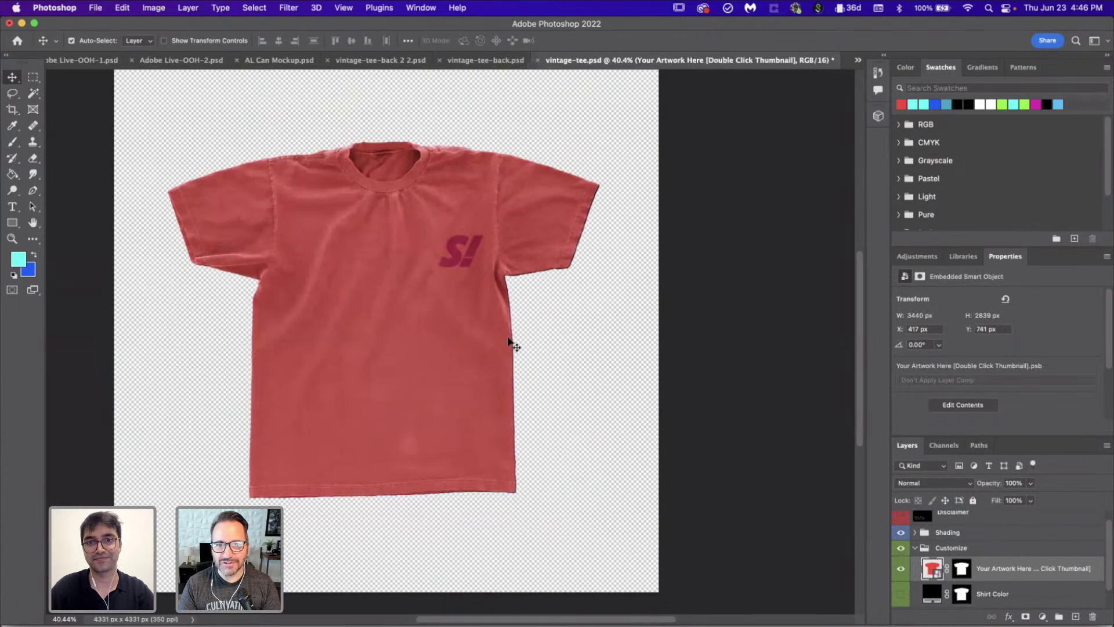
scroll(911, 531, "up", 1)
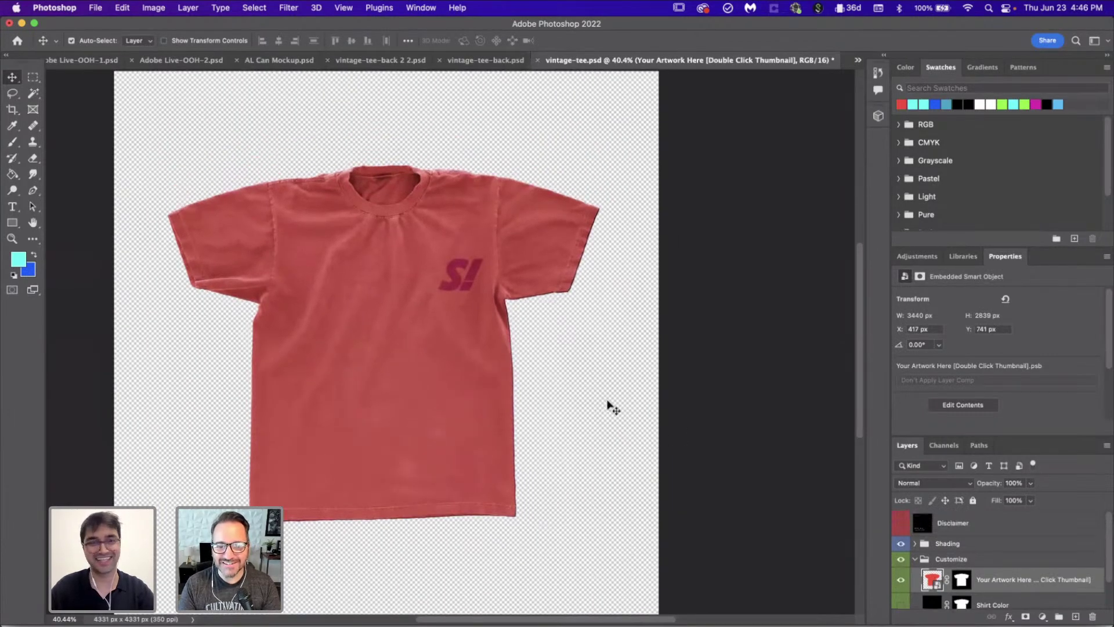
scroll(610, 405, "down", 1)
scroll(610, 405, "down", 1)
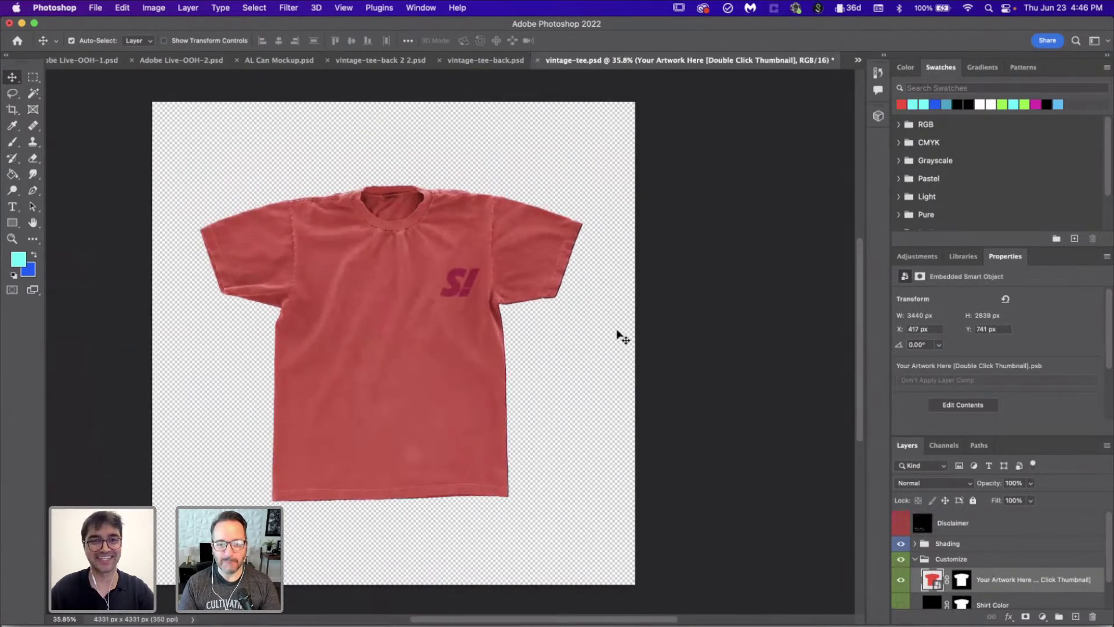
Step: Switch to vintage-tee-back.psd and hide the thank-you overlay and black background
left_click(857, 60)
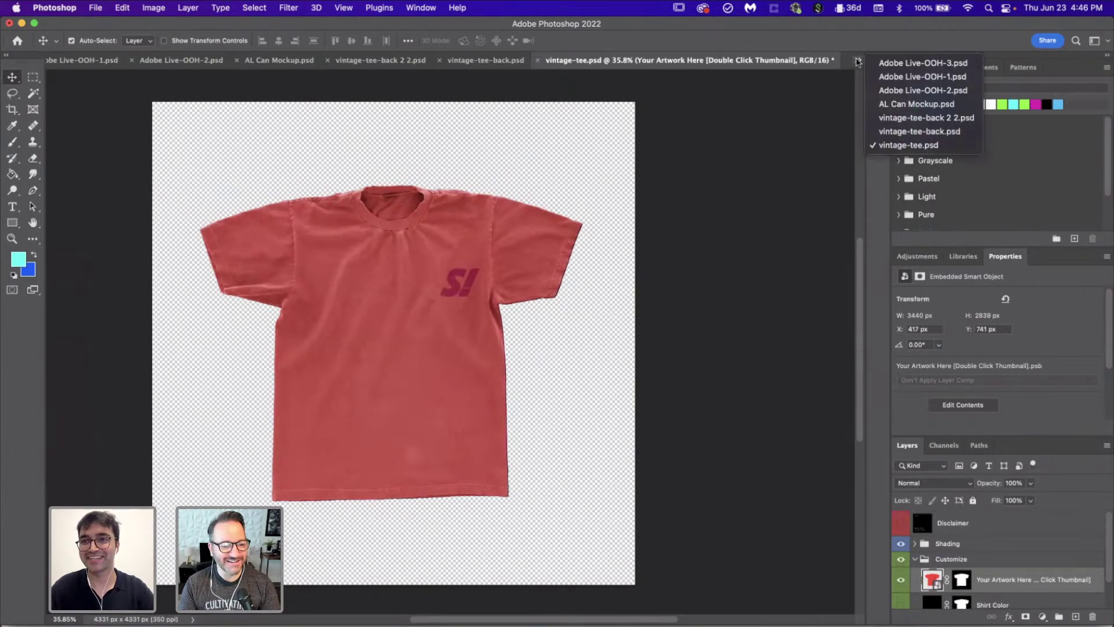
left_click(897, 132)
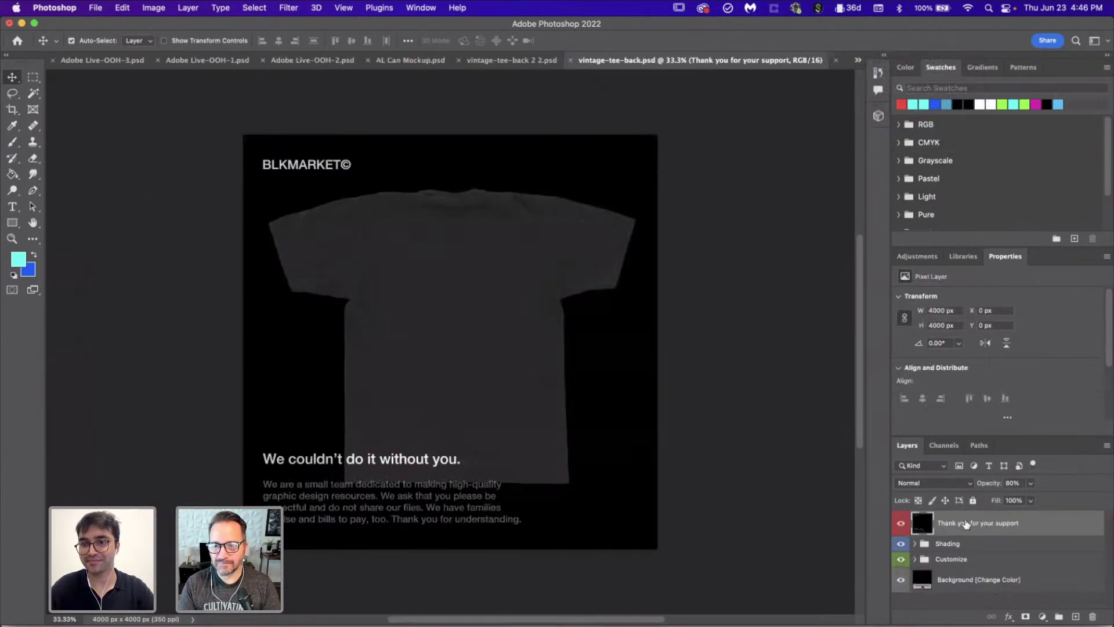
left_click(902, 524)
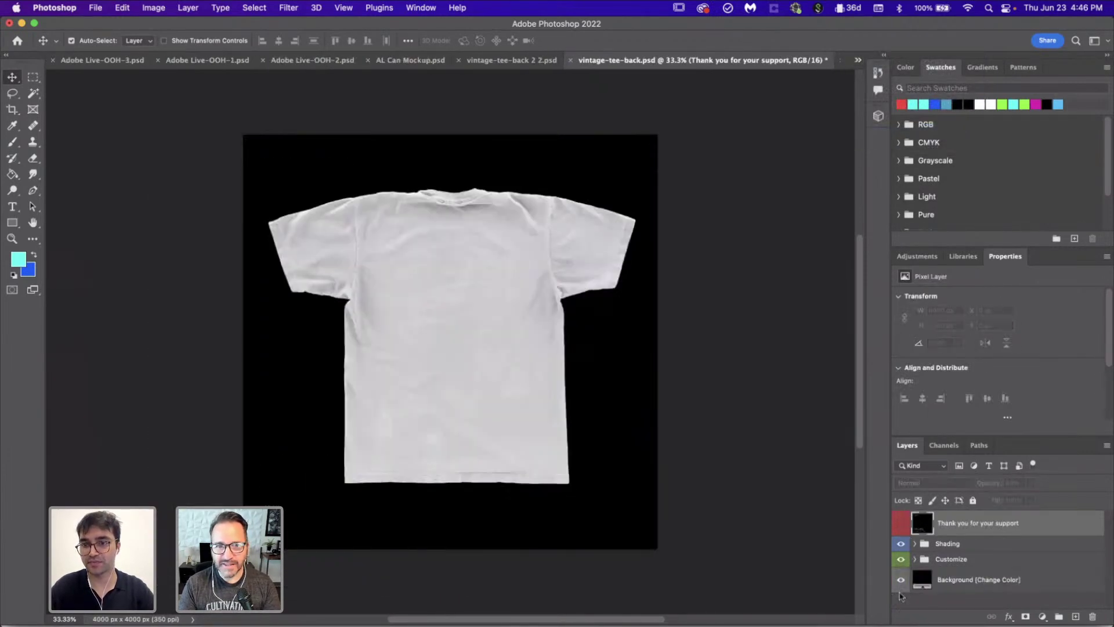
left_click(901, 579)
Step: Inspect the Shadows smart object contents, then close it again
left_click(497, 348)
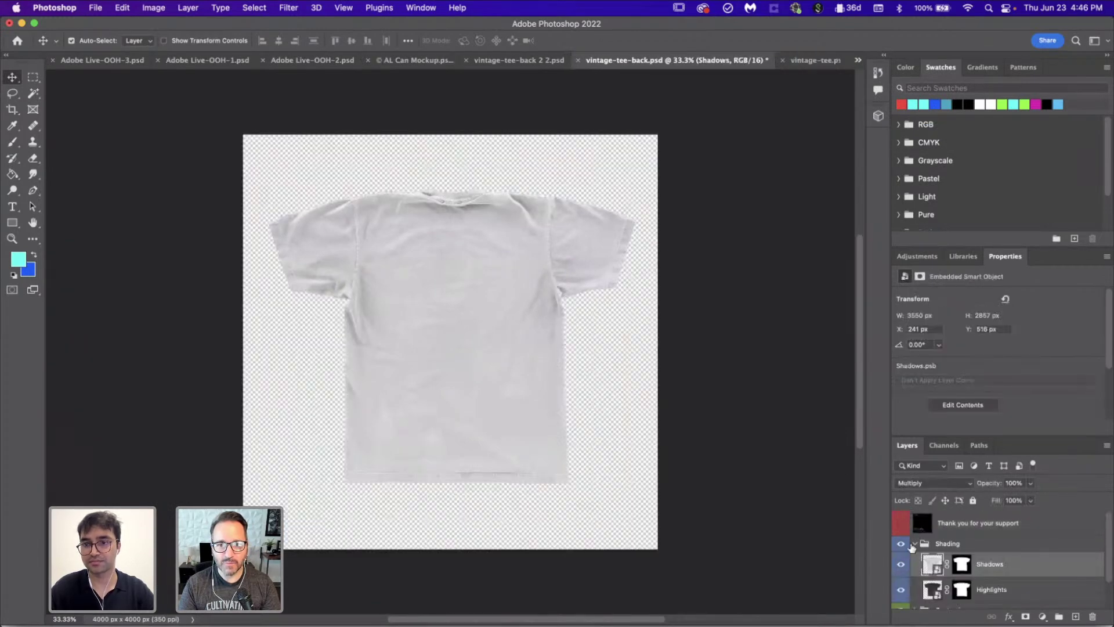
scroll(938, 566, "down", 1)
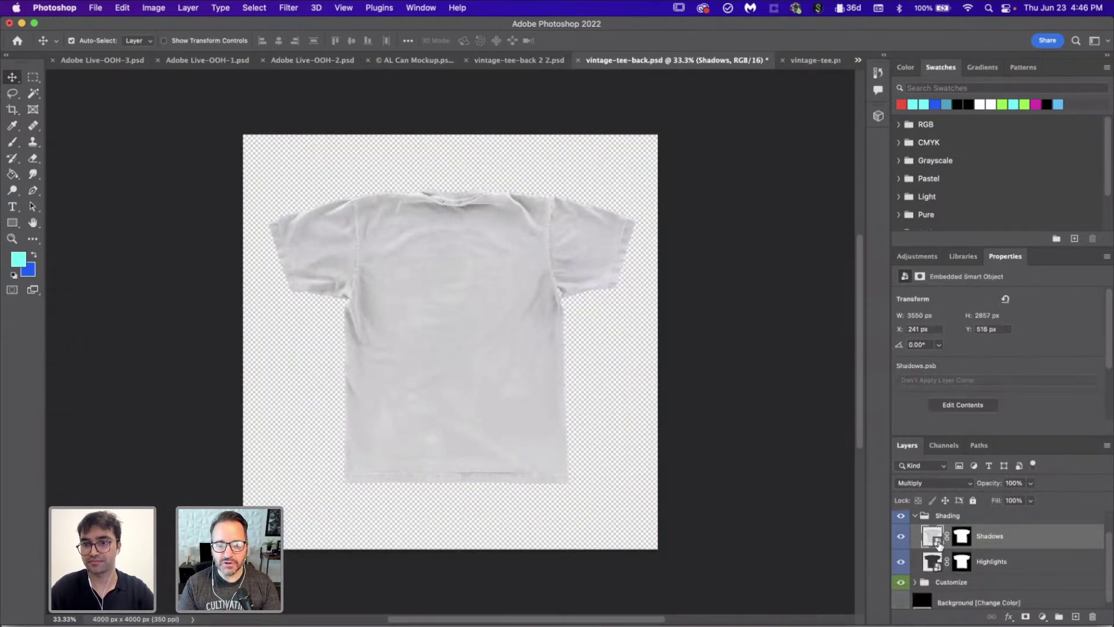
double_click(935, 539)
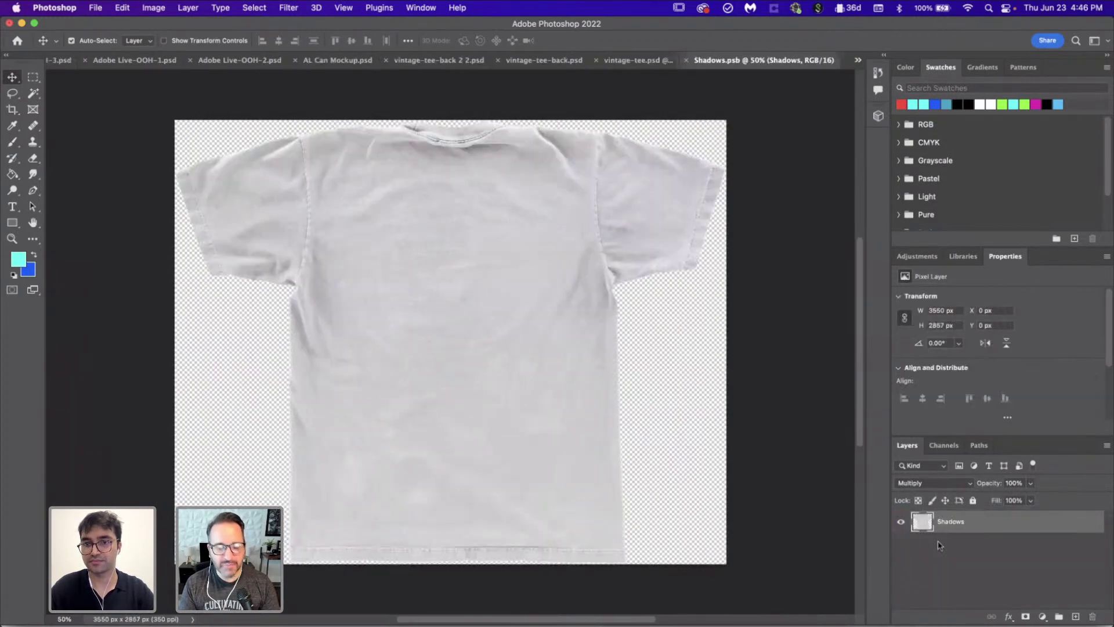
left_click(686, 61)
scroll(992, 569, "down", 2)
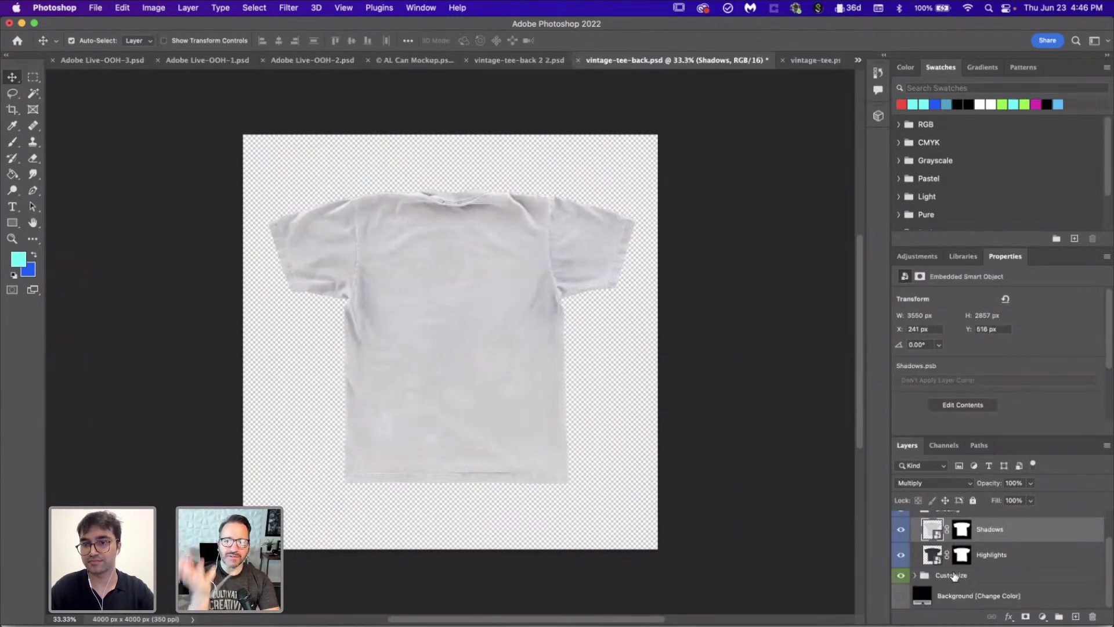
scroll(914, 574, "up", 2)
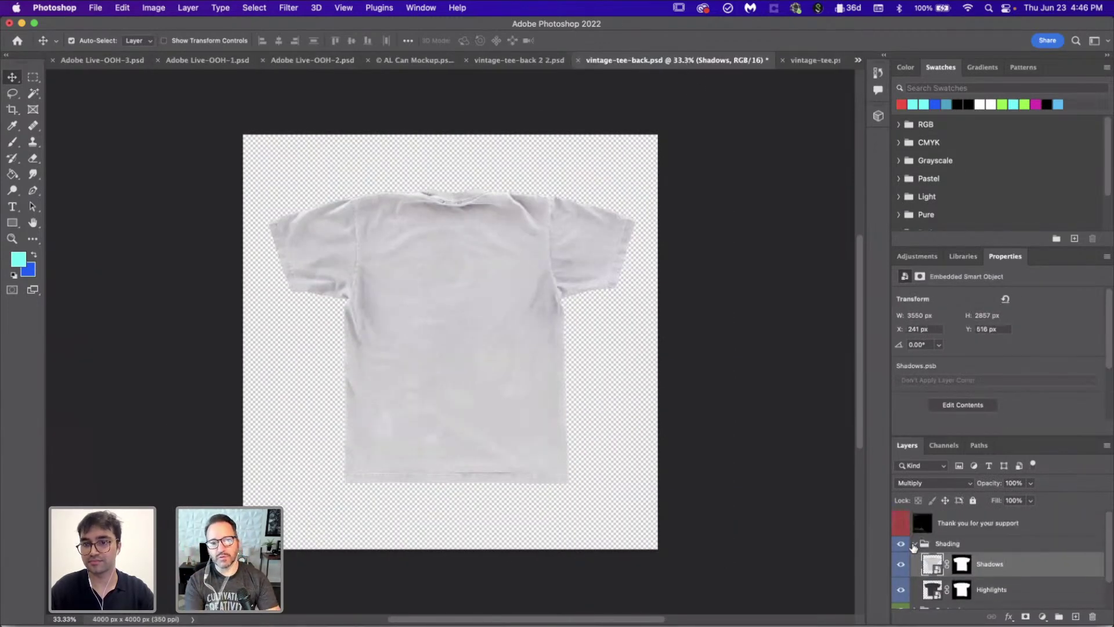
Step: Collapse Shading, open Your Artwork Here from Customize, and fill the shirt layer red
left_click(915, 545)
left_click(916, 560)
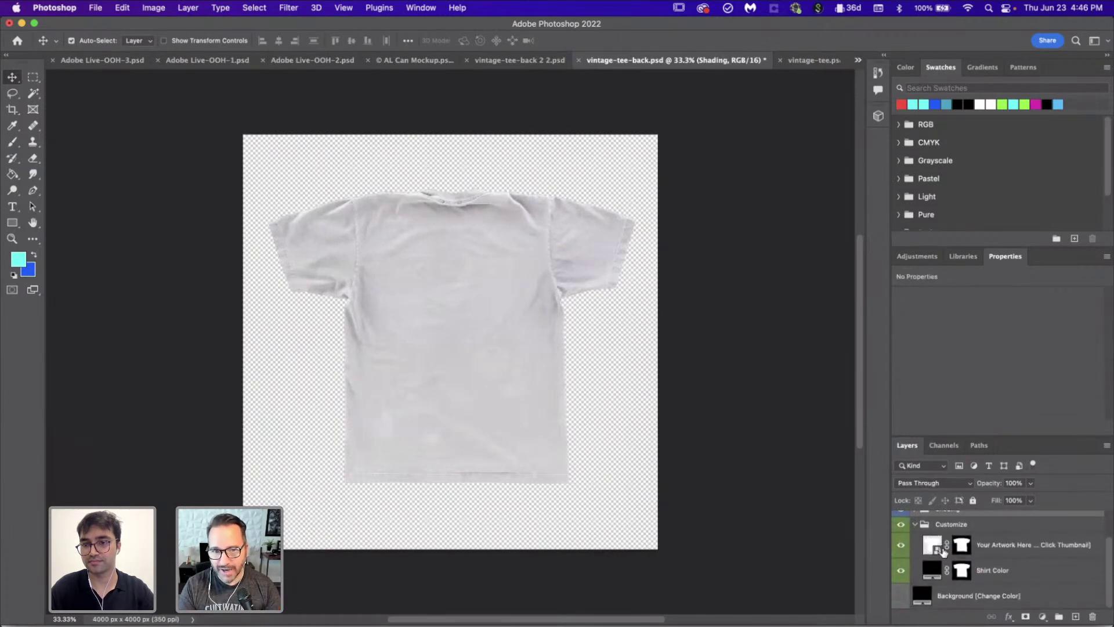
double_click(940, 550)
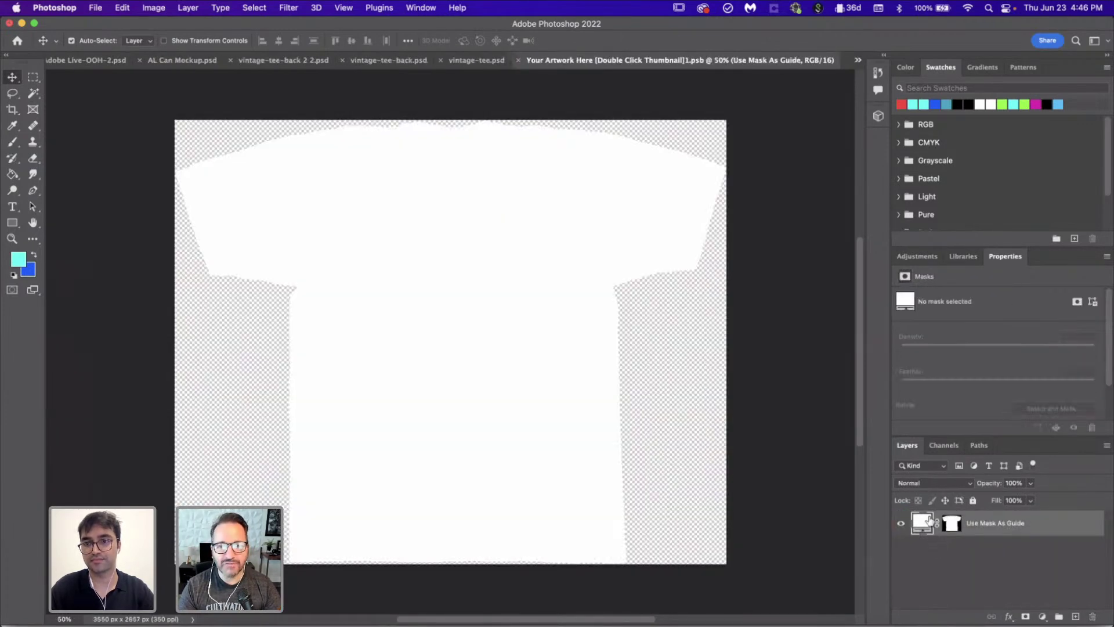
left_click(902, 104)
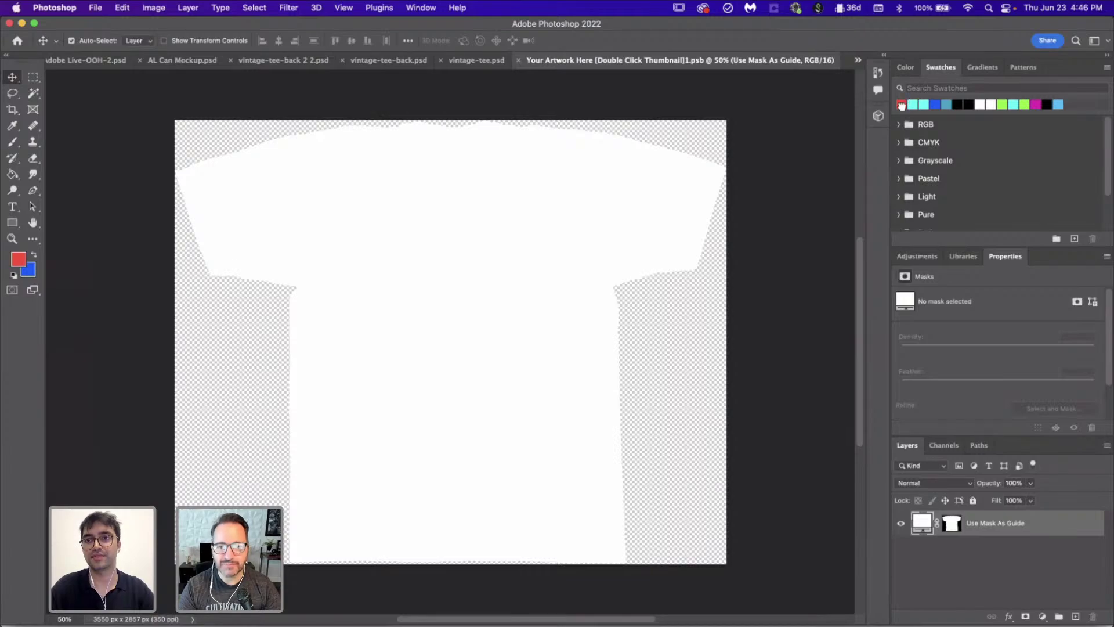
key("alt+BackSpace")
Step: Duplicate the stacked SPLISH! text group off to the right of the red artboard
left_click(706, 626)
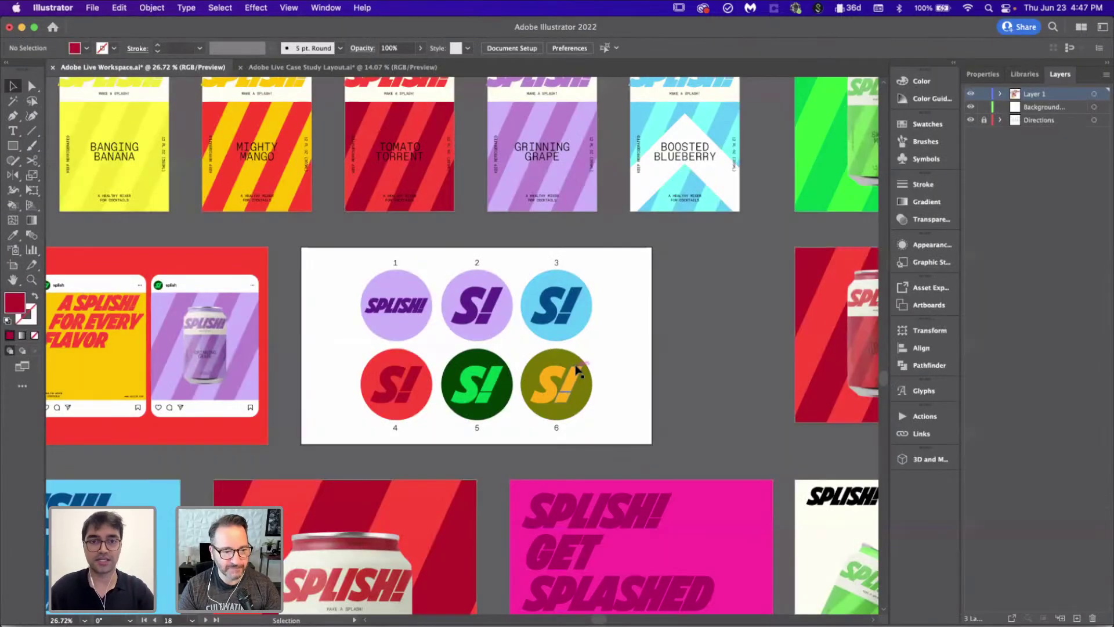
scroll(576, 370, "down", 3)
scroll(577, 369, "down", 10)
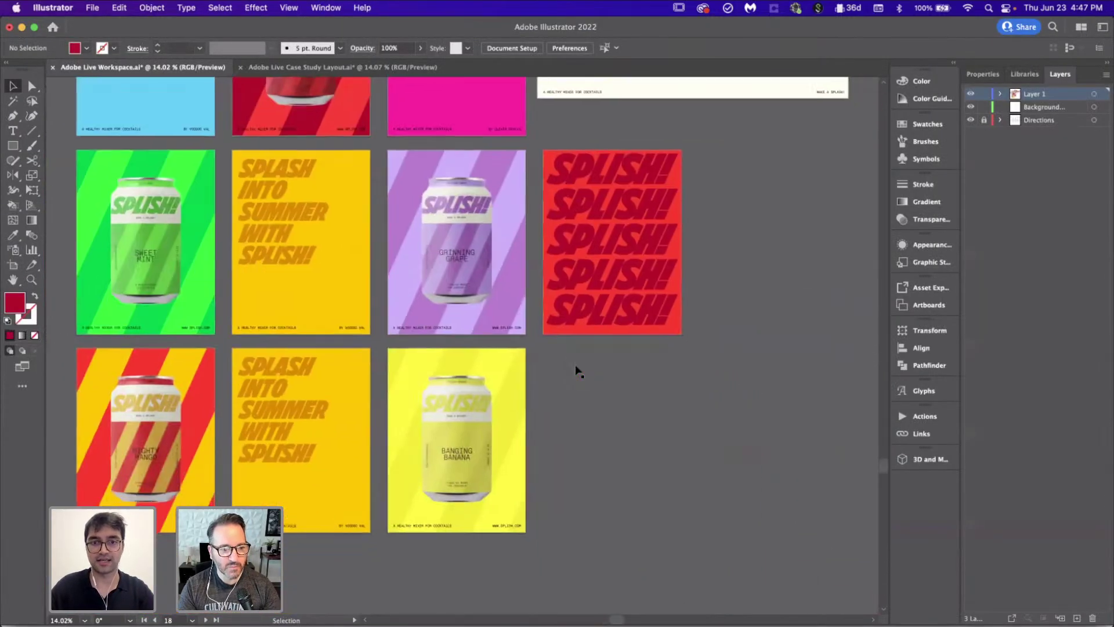
scroll(577, 370, "down", 3)
scroll(576, 365, "up", 3)
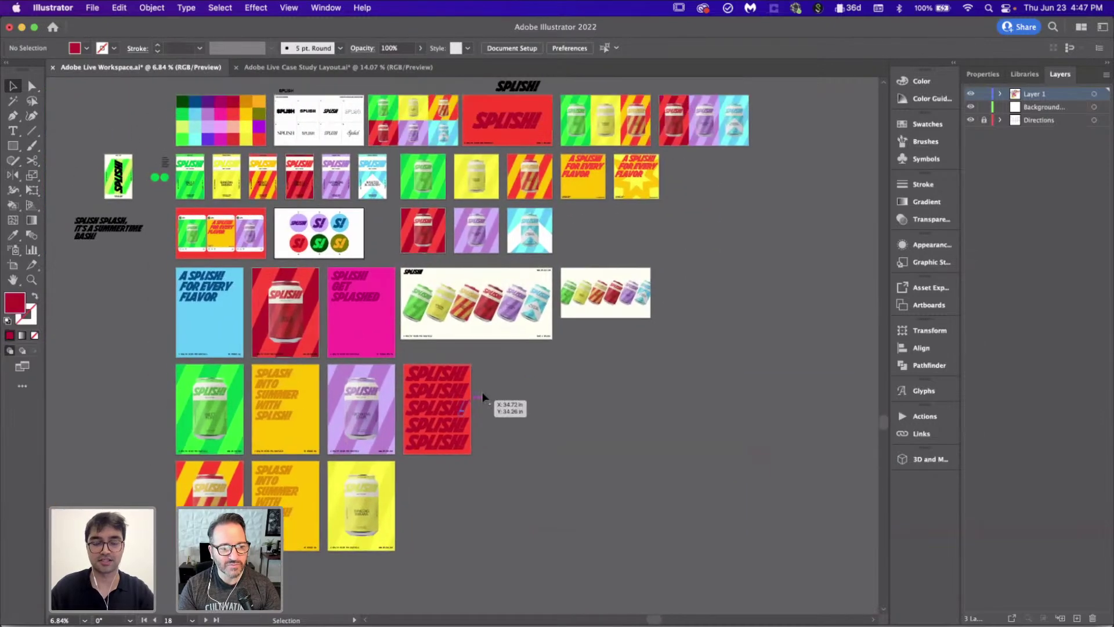
scroll(483, 395, "up", 5)
scroll(464, 319, "right", 2)
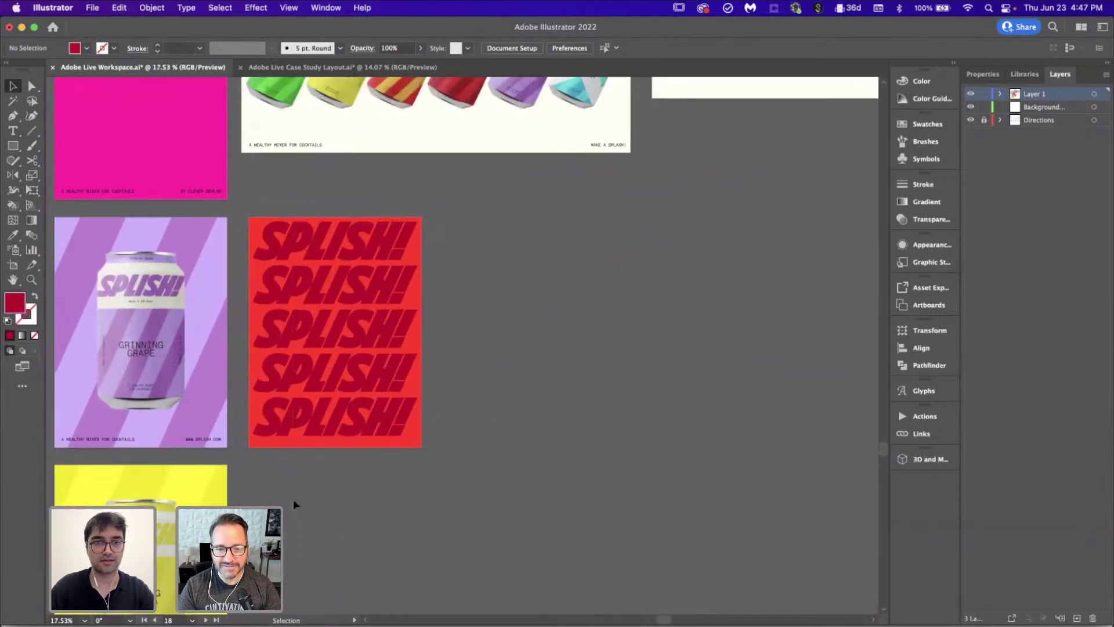
left_click(342, 424)
left_click(416, 323)
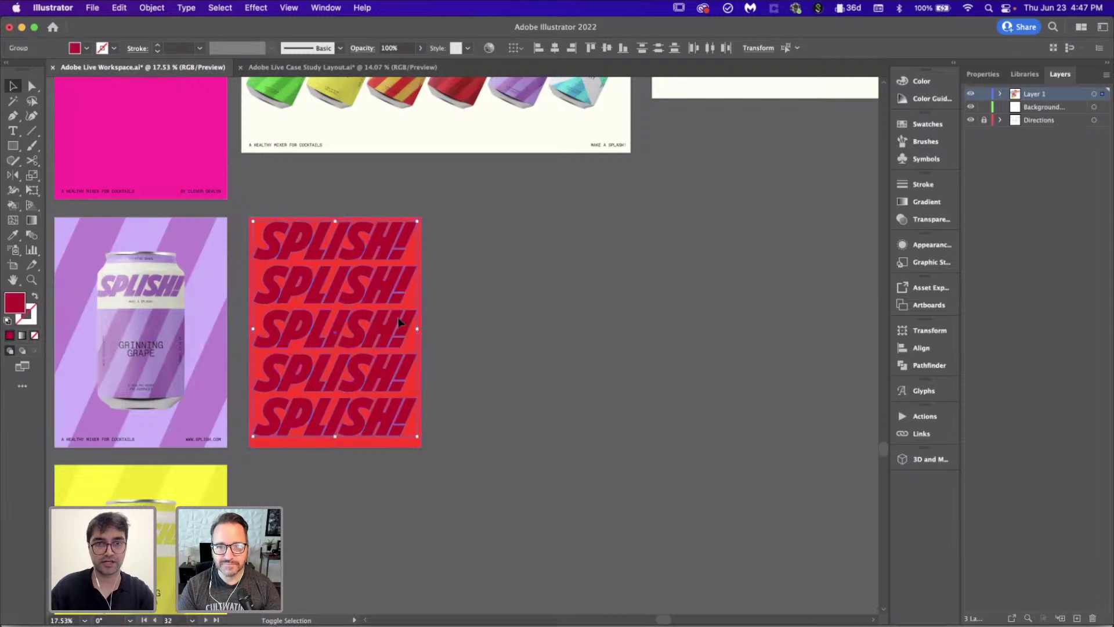
left_click_drag(390, 325, 659, 326)
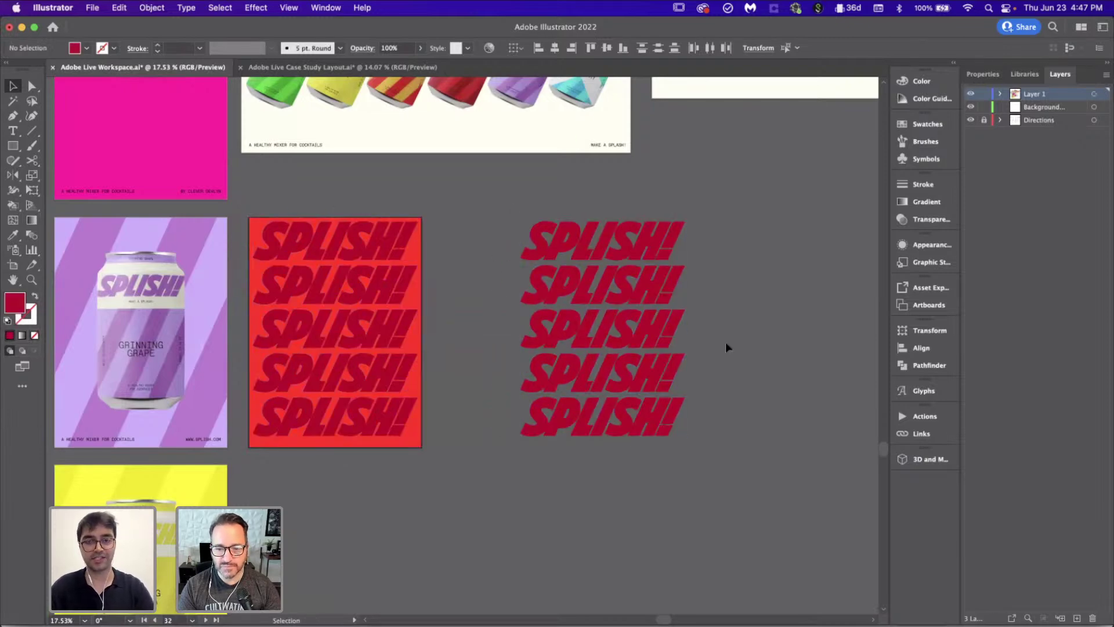
left_click(726, 346)
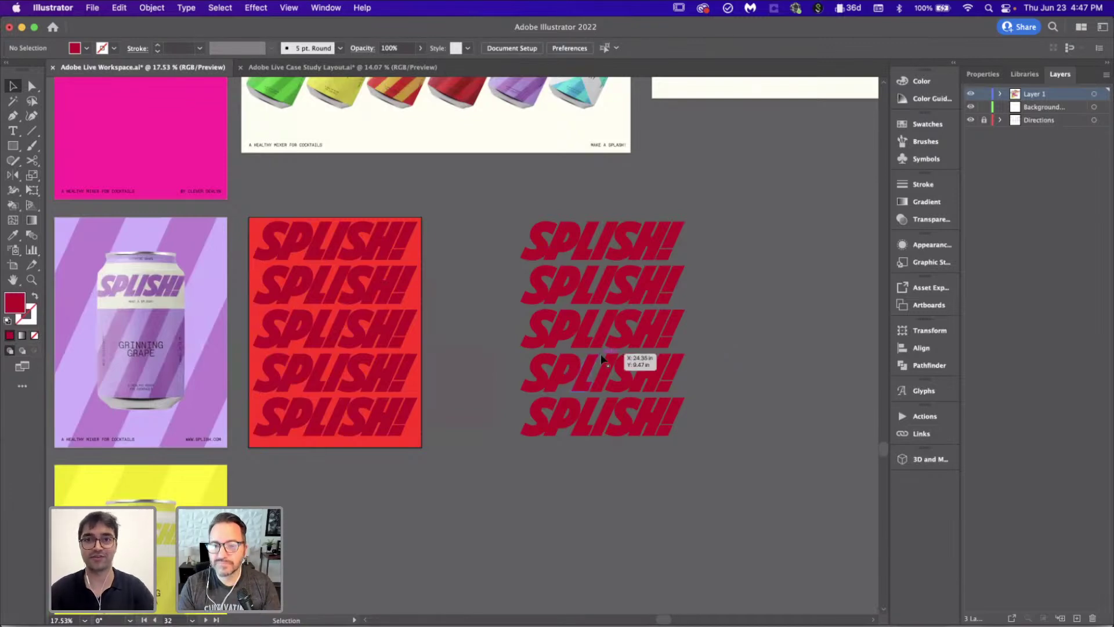
Step: Copy the tagline text and MAKE A SPLASH! beneath the duplicated SPLISH! stack
scroll(638, 357, "up", 1)
scroll(639, 356, "right", 1)
left_click(278, 157)
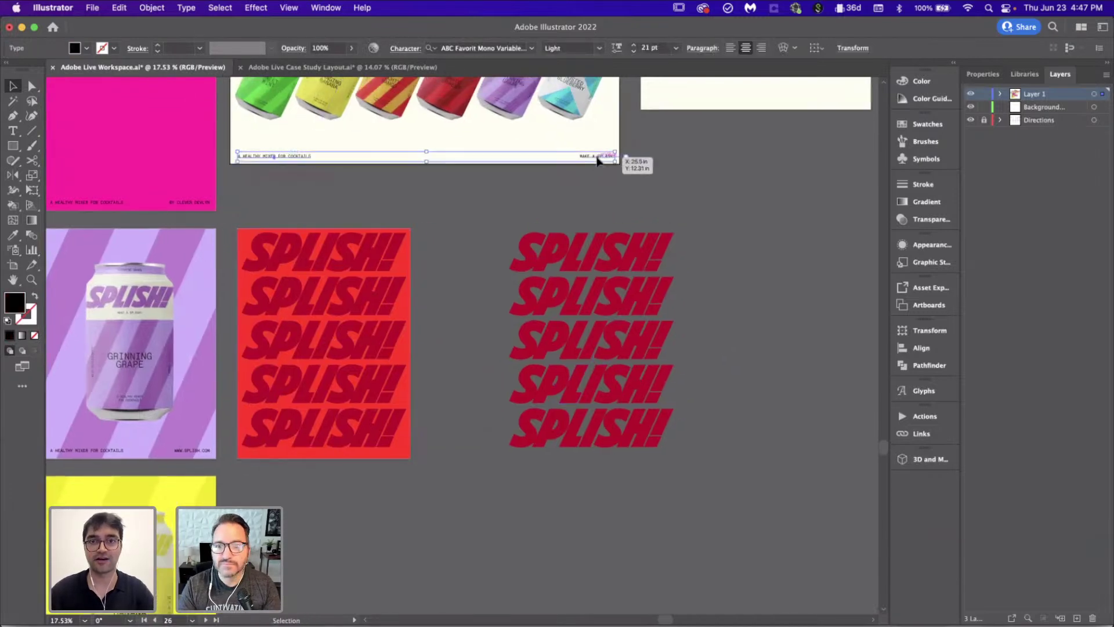
left_click_drag(599, 156, 602, 168)
left_click_drag(680, 312, 824, 465)
scroll(520, 478, "down", 1)
scroll(520, 478, "right", 1)
scroll(519, 478, "up", 3)
left_click_drag(428, 416, 468, 402)
left_click(595, 443)
scroll(594, 443, "right", 3)
left_click_drag(776, 408, 522, 408)
scroll(622, 470, "down", 2)
Step: Align both taglines with the SPLISH! stack and copy the whole set
key("super+alt+a")
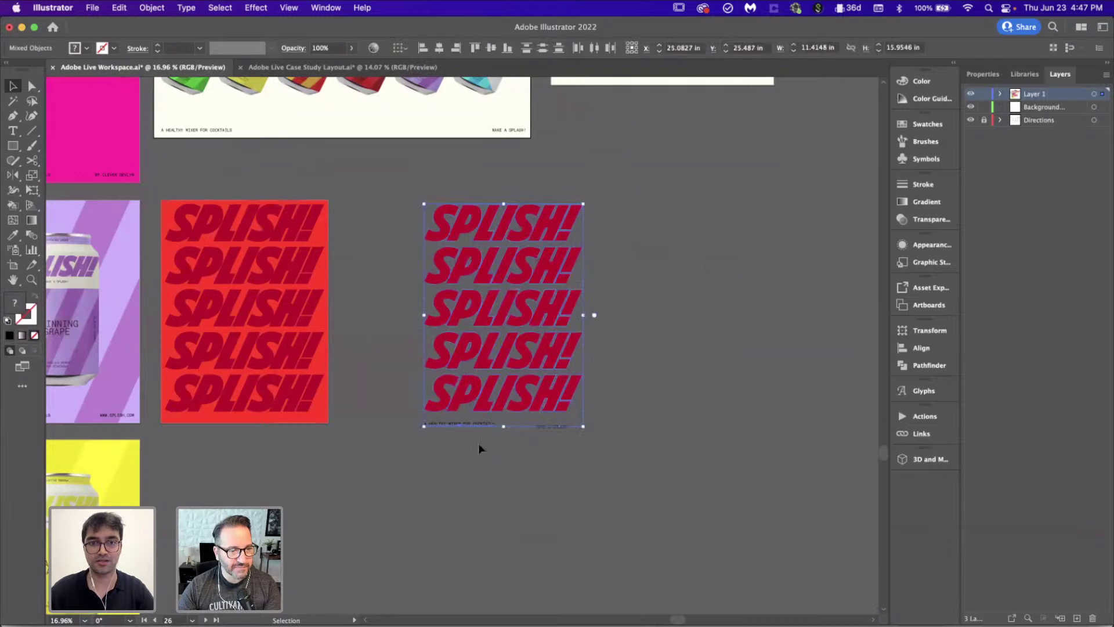
left_click(624, 266)
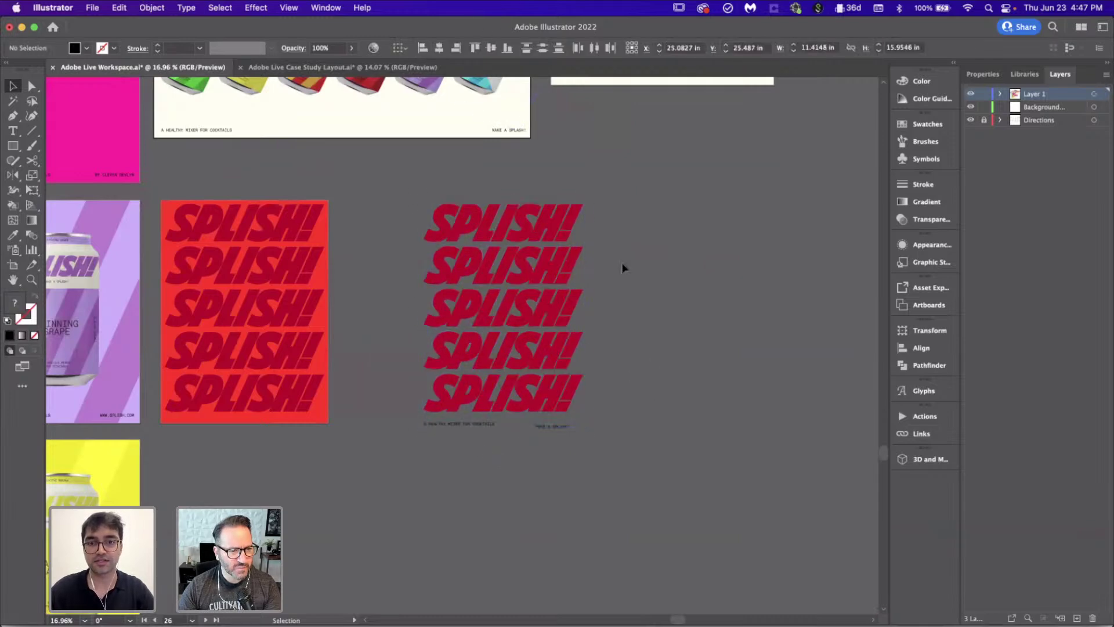
left_click_drag(590, 485, 575, 372)
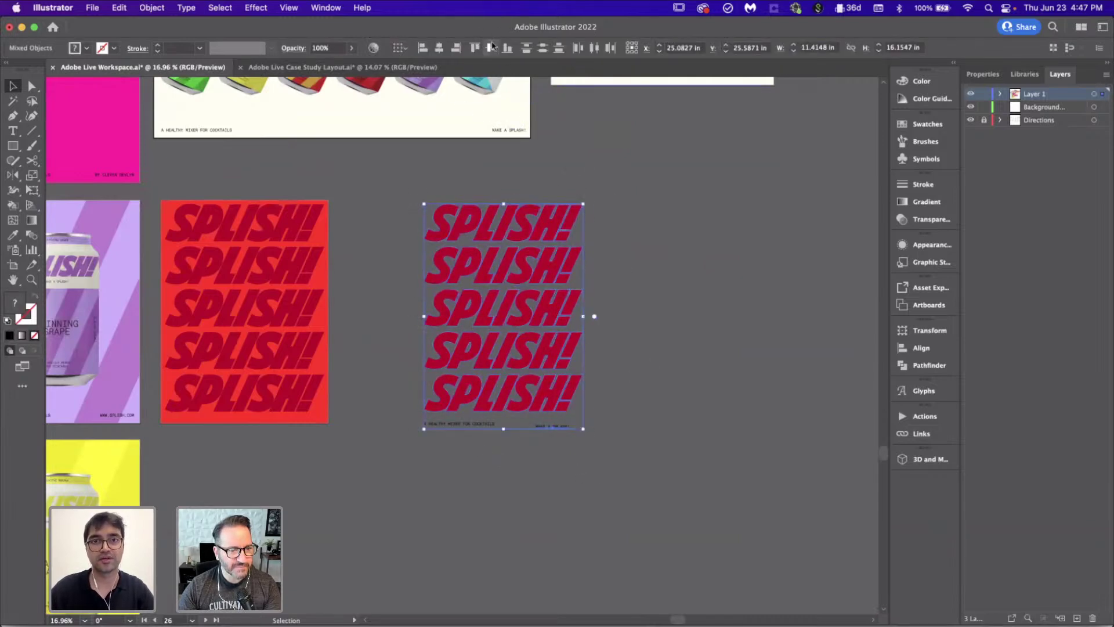
left_click(458, 49)
left_click(603, 499)
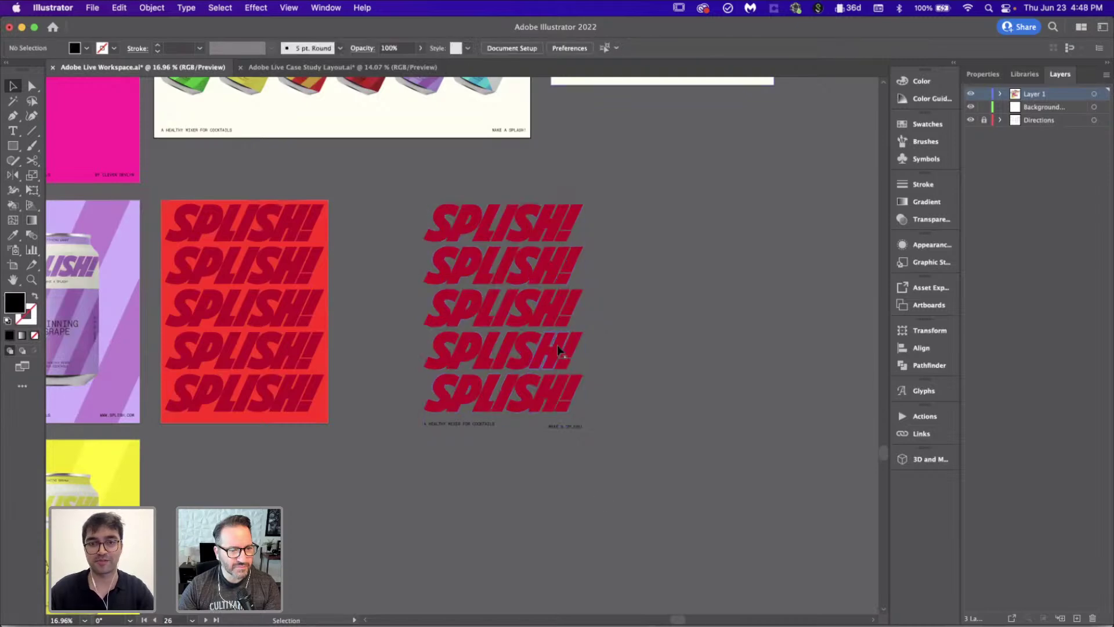
scroll(557, 344, "up", 3)
scroll(638, 371, "down", 2)
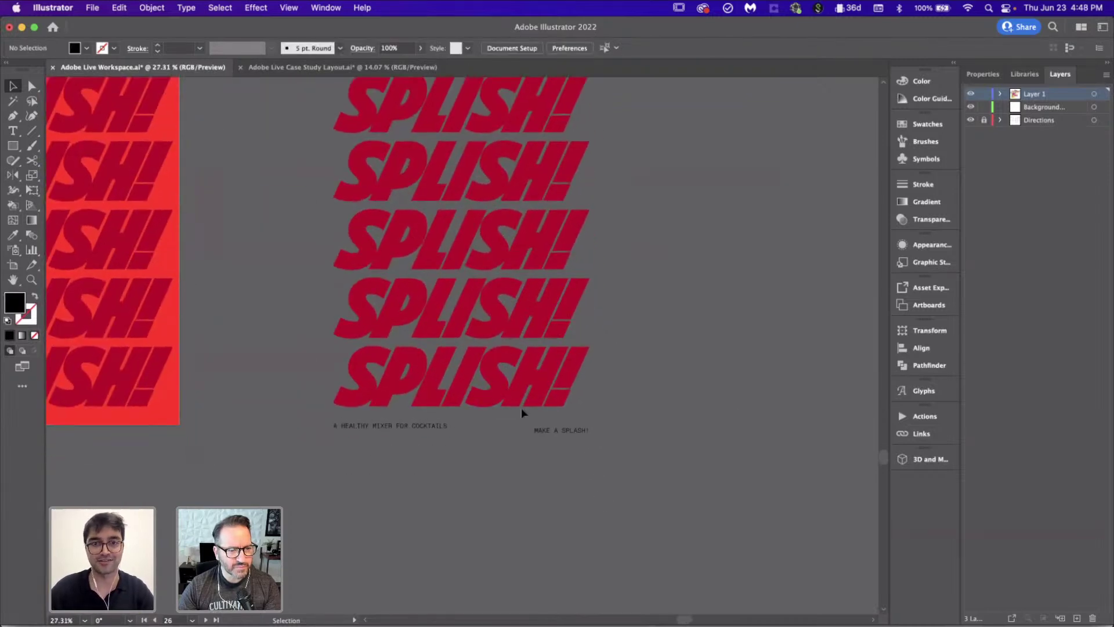
scroll(521, 407, "down", 2)
scroll(521, 407, "up", 2)
scroll(531, 447, "down", 1)
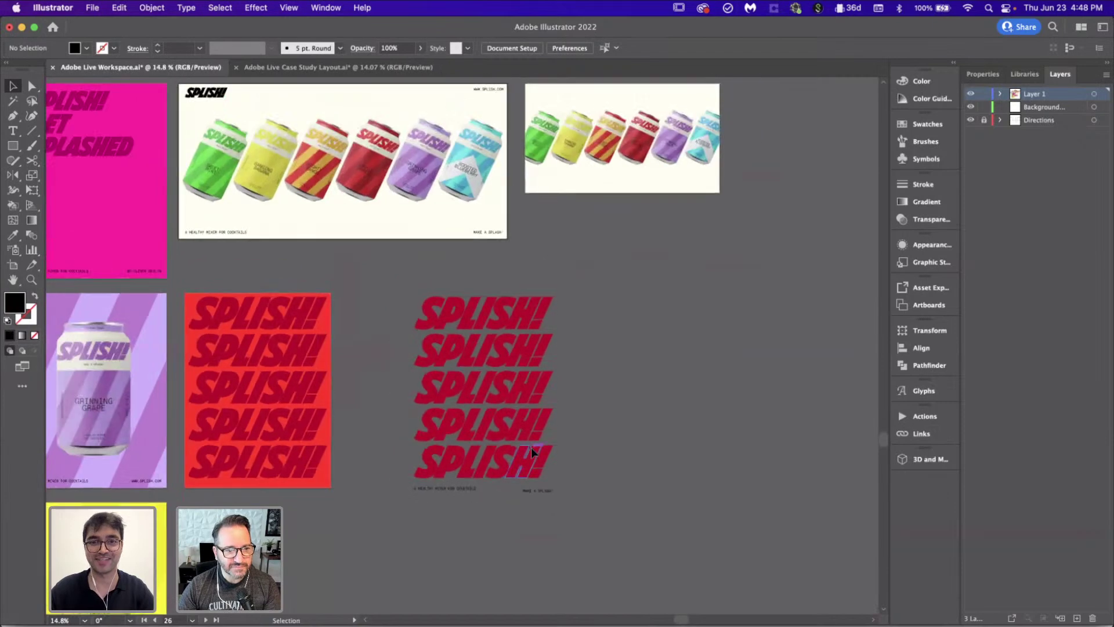
scroll(531, 447, "up", 2)
scroll(616, 505, "down", 1)
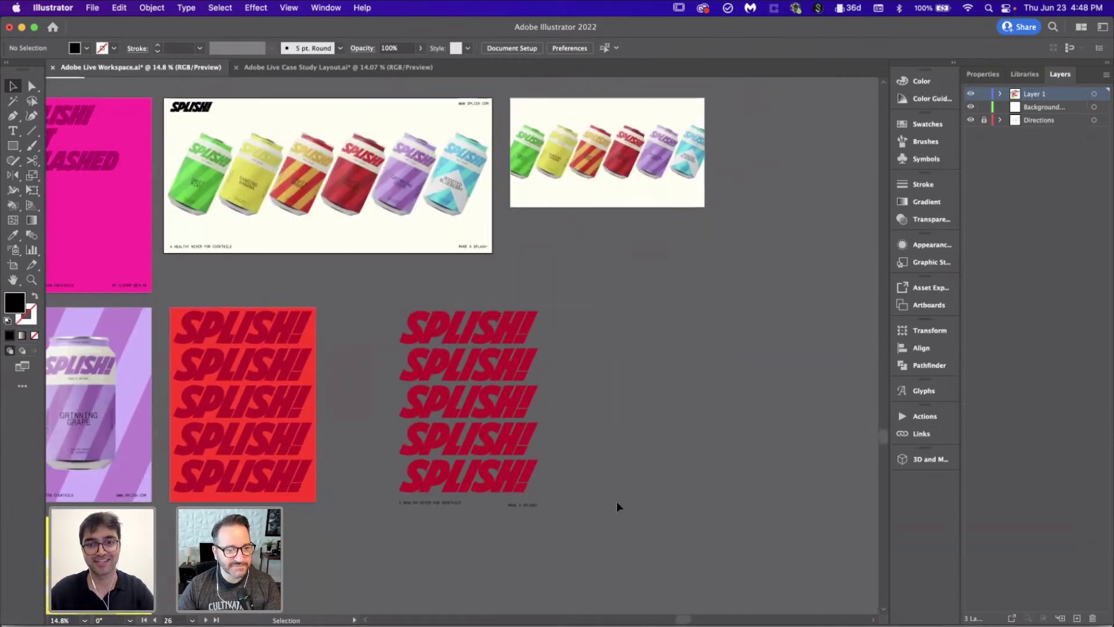
key("super+z")
key("super+z")
key("super+z")
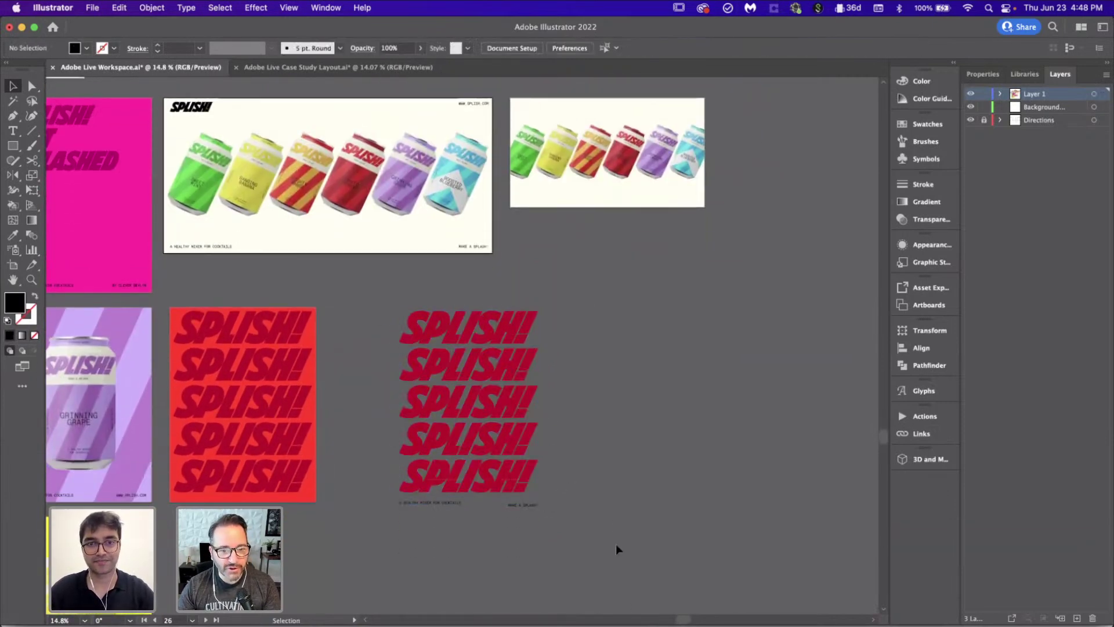
Step: Paste the SPLISH! stack as a smart object, scale it to about 40%, centre it, and save the .psb
key("super+Tab")
key("super+v")
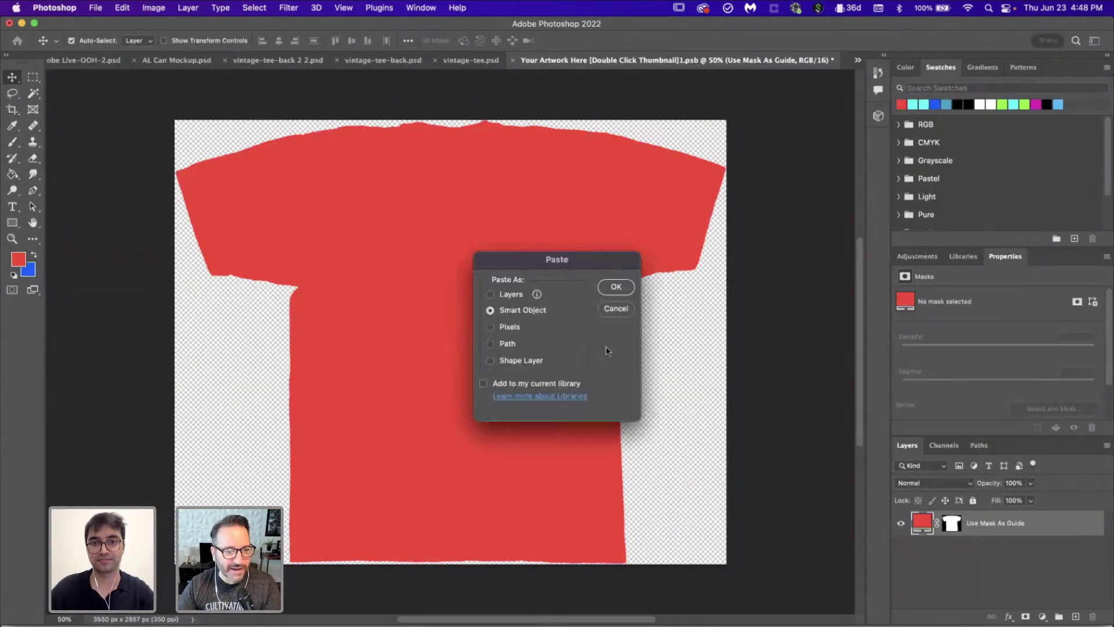
left_click(608, 290)
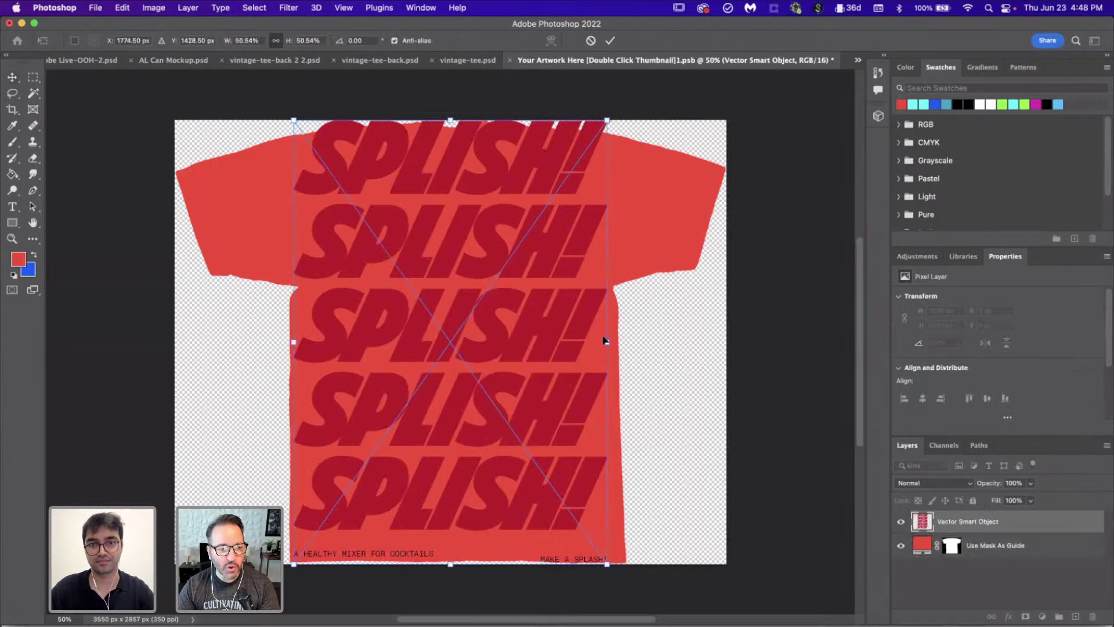
left_click_drag(605, 560, 574, 517)
left_click_drag(539, 426, 539, 424)
key("Return")
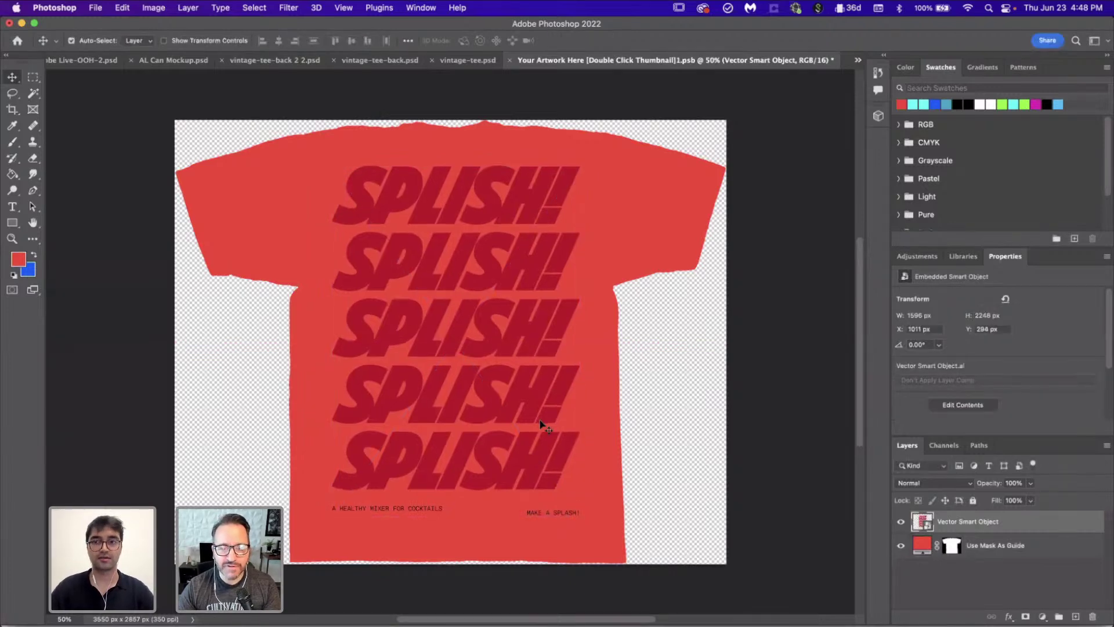
key("super+s")
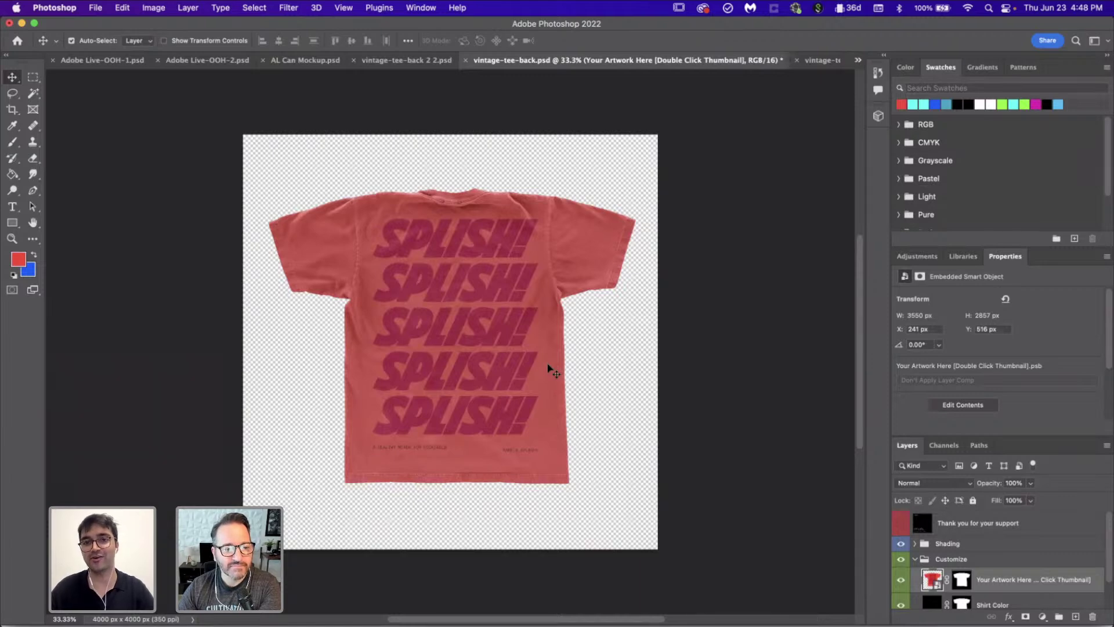
scroll(550, 370, "up", 1)
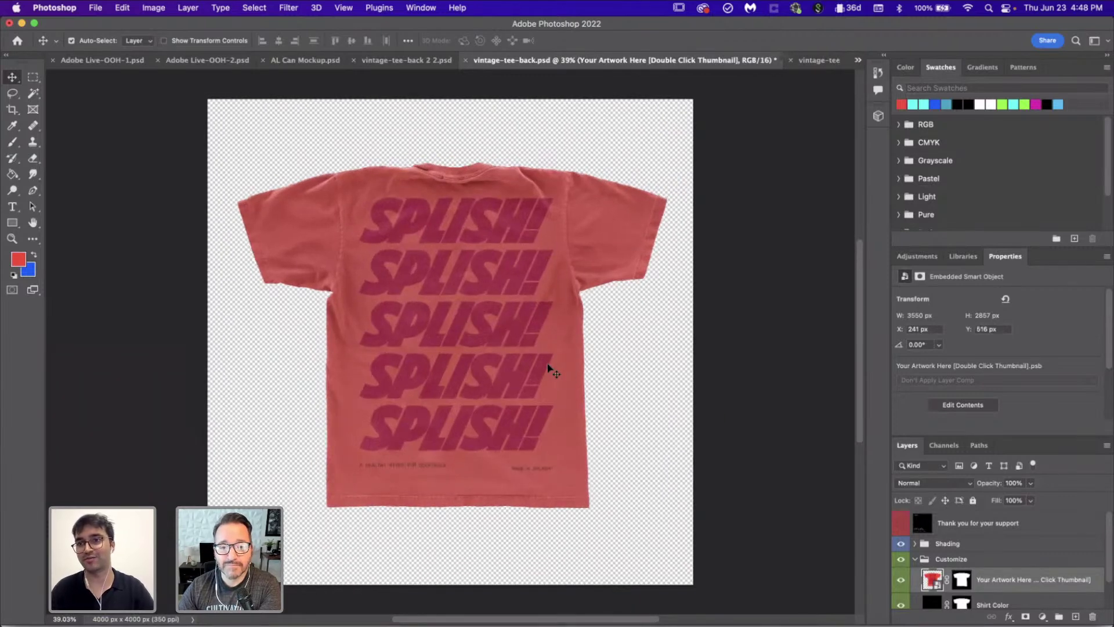
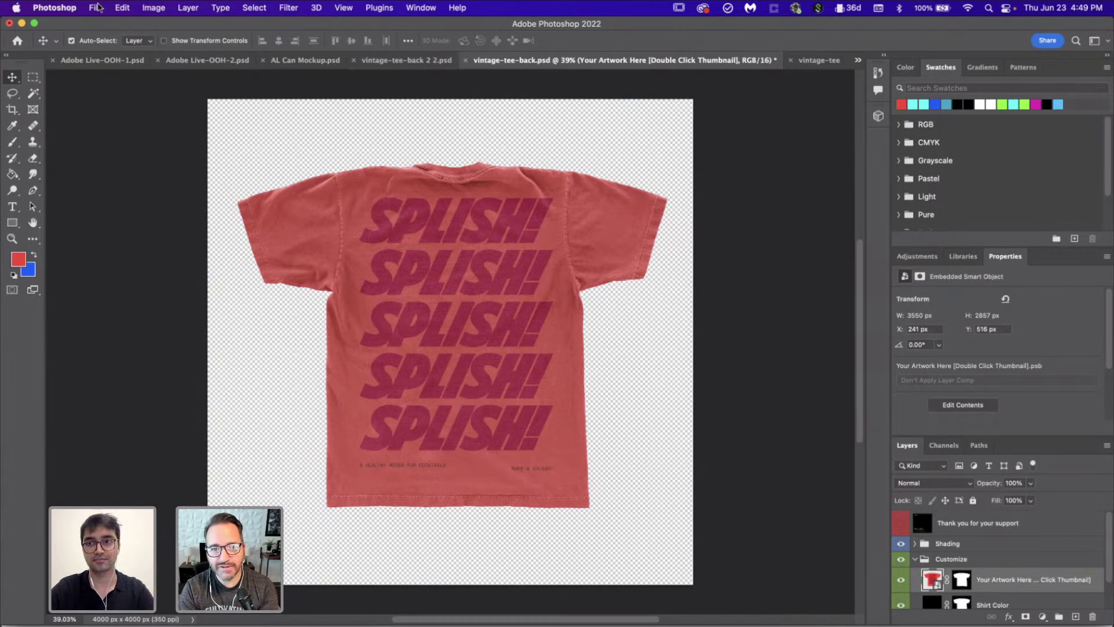
Step: Quick Export the red tee back mockup as a PNG into the Images folder
left_click(96, 8)
mouse_move(251, 184)
left_click(392, 186)
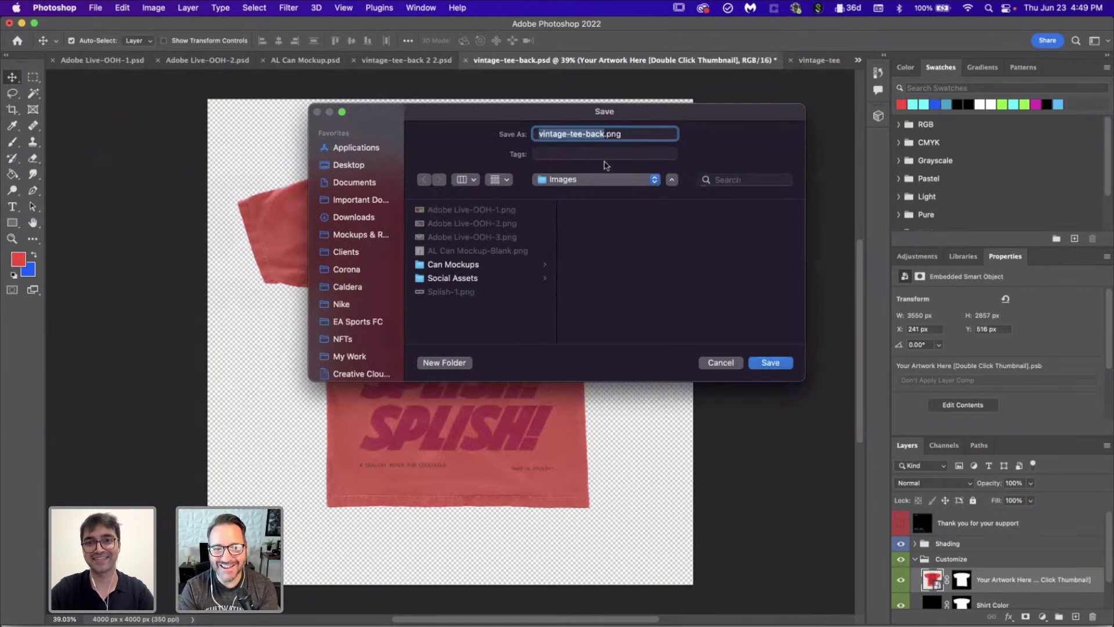
left_click(772, 363)
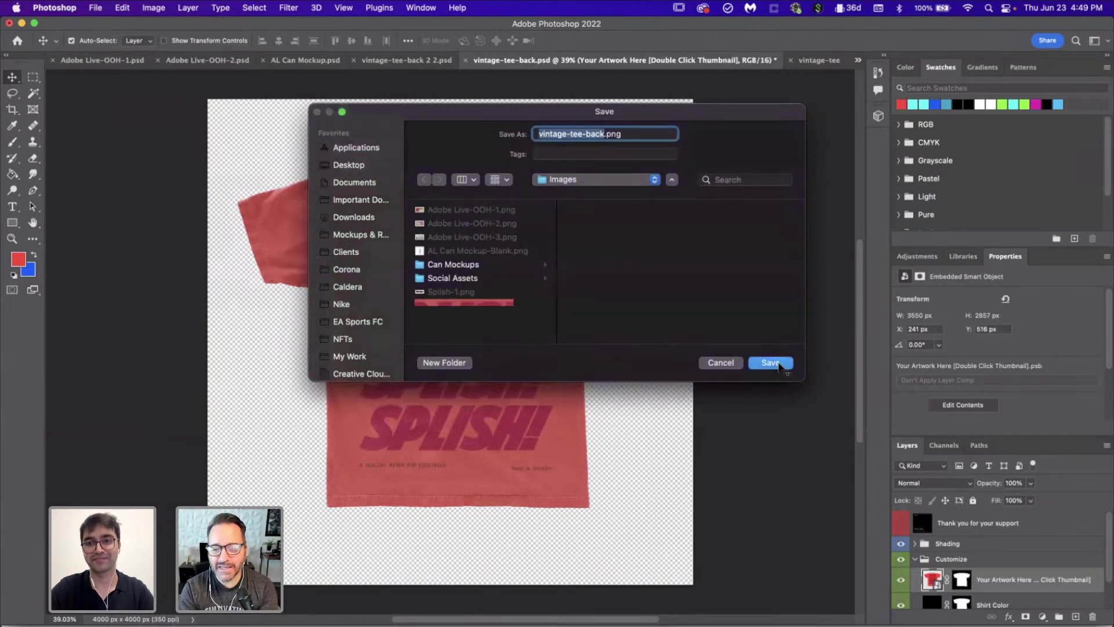
Step: Close the extra vintage-tee-back 2 2 document and bring up the red tee front document
left_click(409, 64)
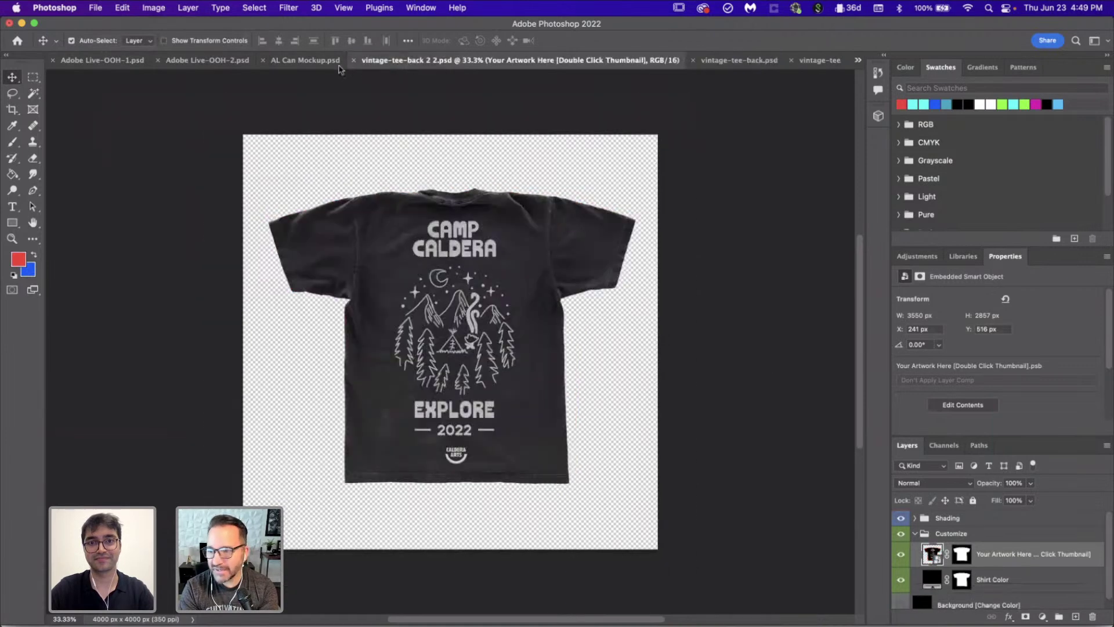
left_click(305, 61)
left_click(594, 60)
left_click(644, 60)
left_click(806, 64)
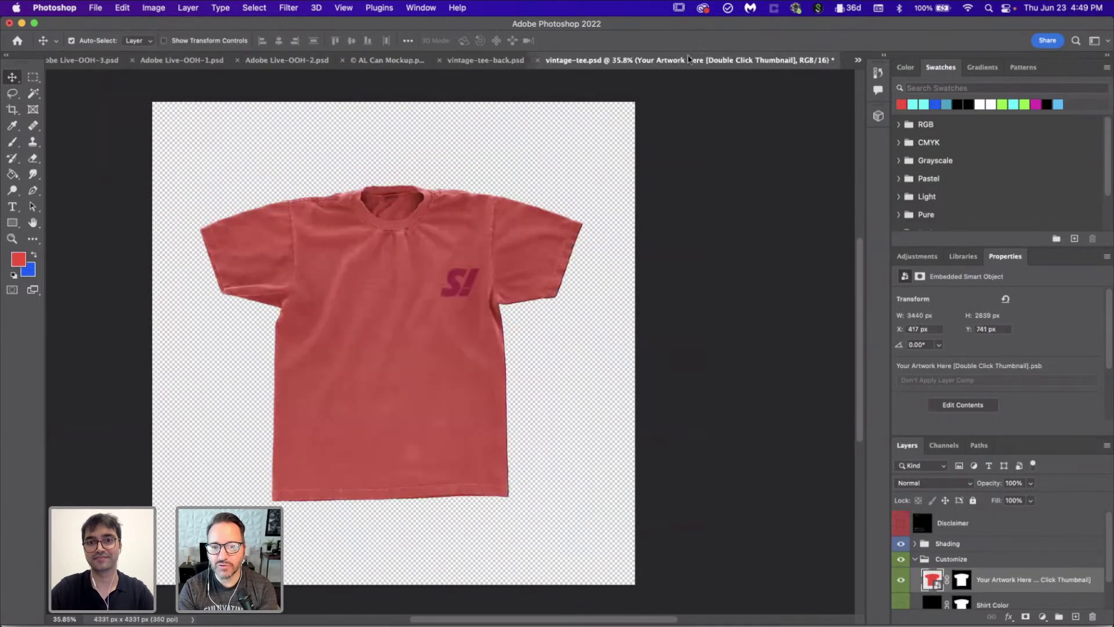
Step: Quick Export the red tee front as a PNG into Images, then move to Illustrator
left_click(95, 8)
mouse_move(212, 179)
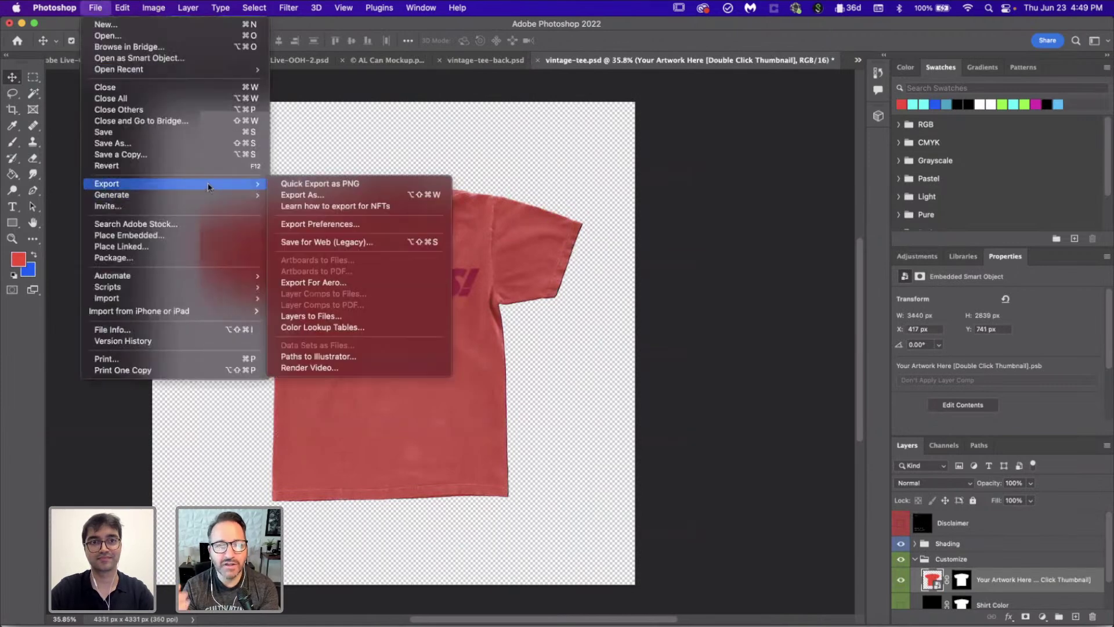
left_click(331, 191)
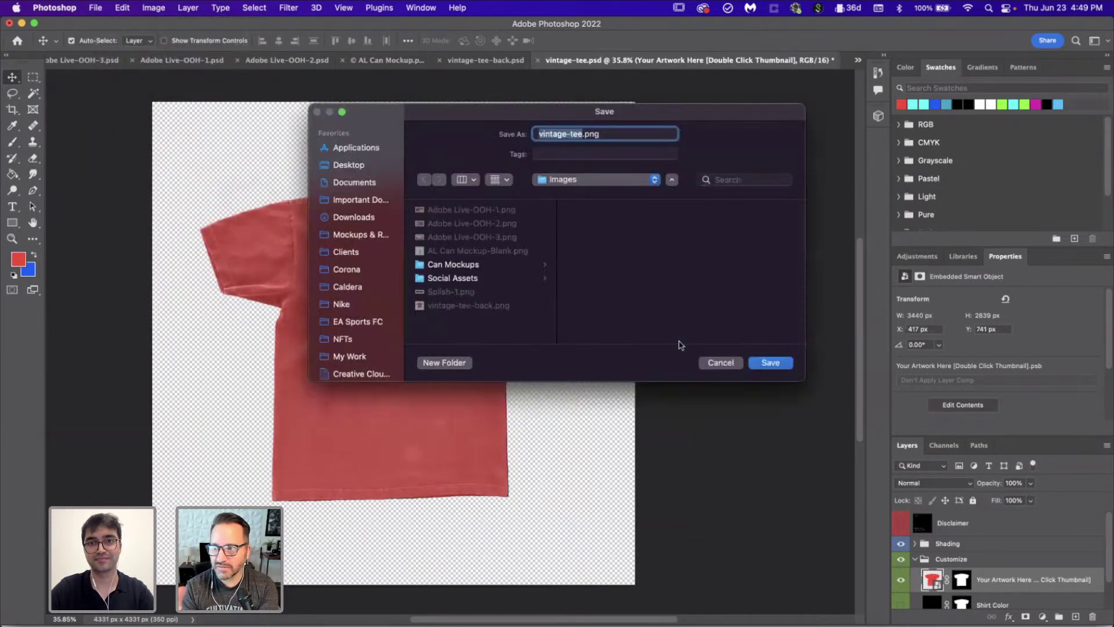
left_click(771, 369)
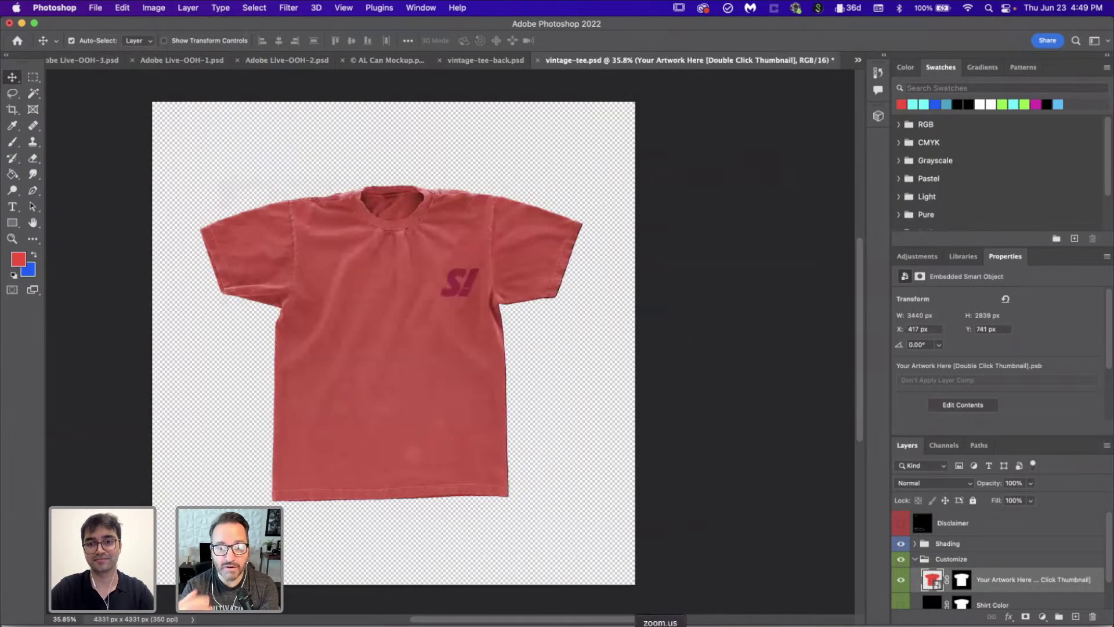
left_click(673, 618)
scroll(562, 445, "down", 5)
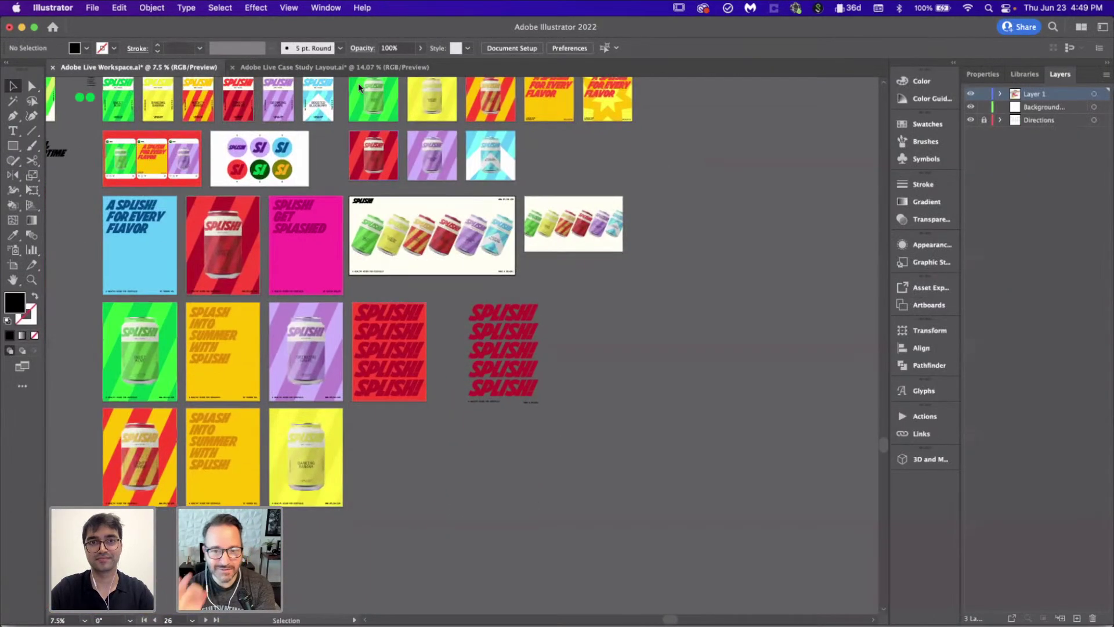
Step: In Case Study Layout, duplicate the social-post Artboard 5 into a ninth artboard directly below it
left_click(335, 67)
scroll(347, 449, "down", 3)
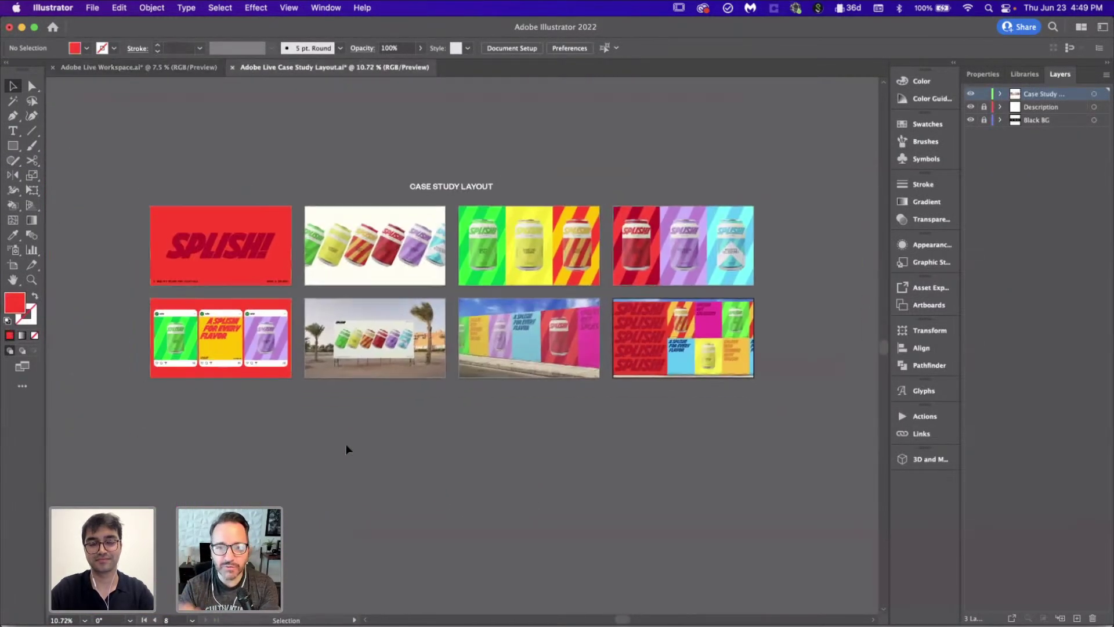
scroll(58, 192, "right", 2)
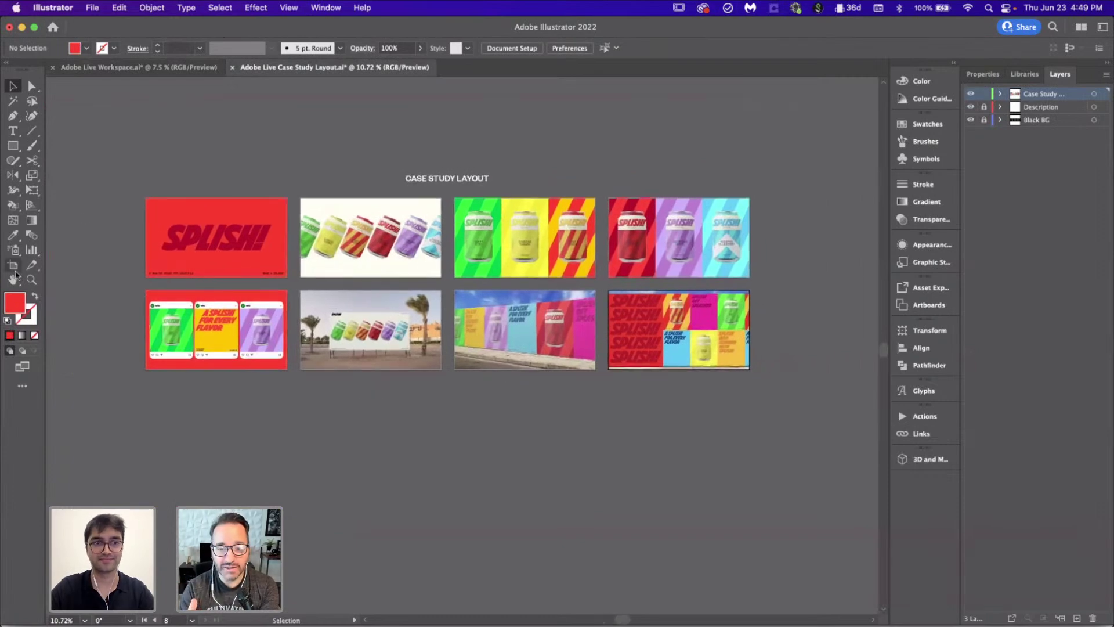
key("shift+o")
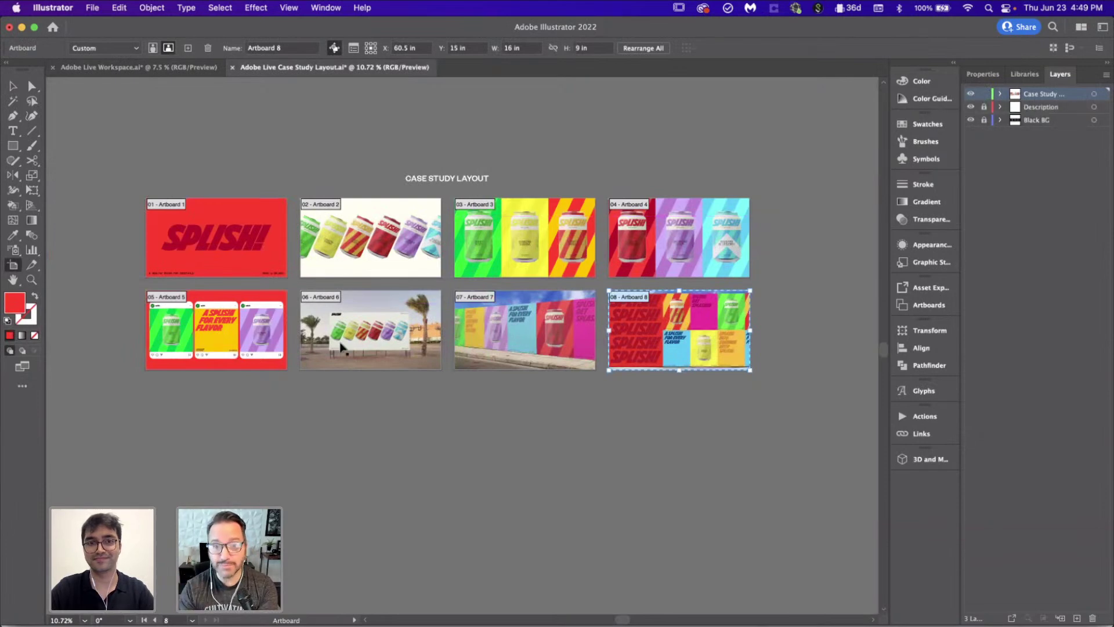
left_click(226, 336)
key("Return")
left_click_drag(243, 340, 246, 429)
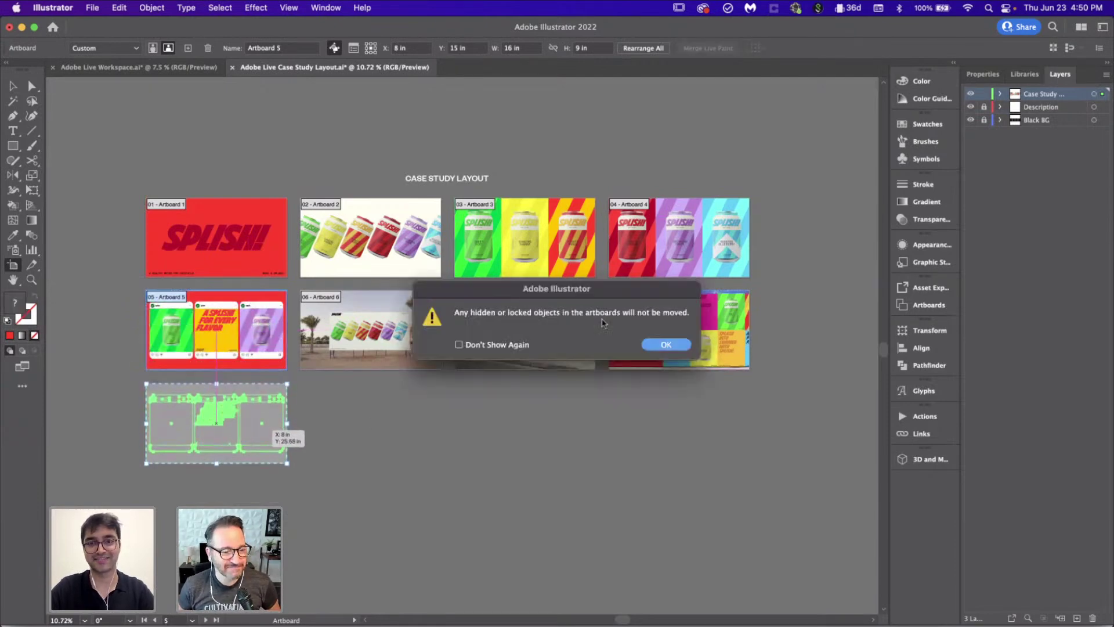
left_click(653, 349)
key("Escape")
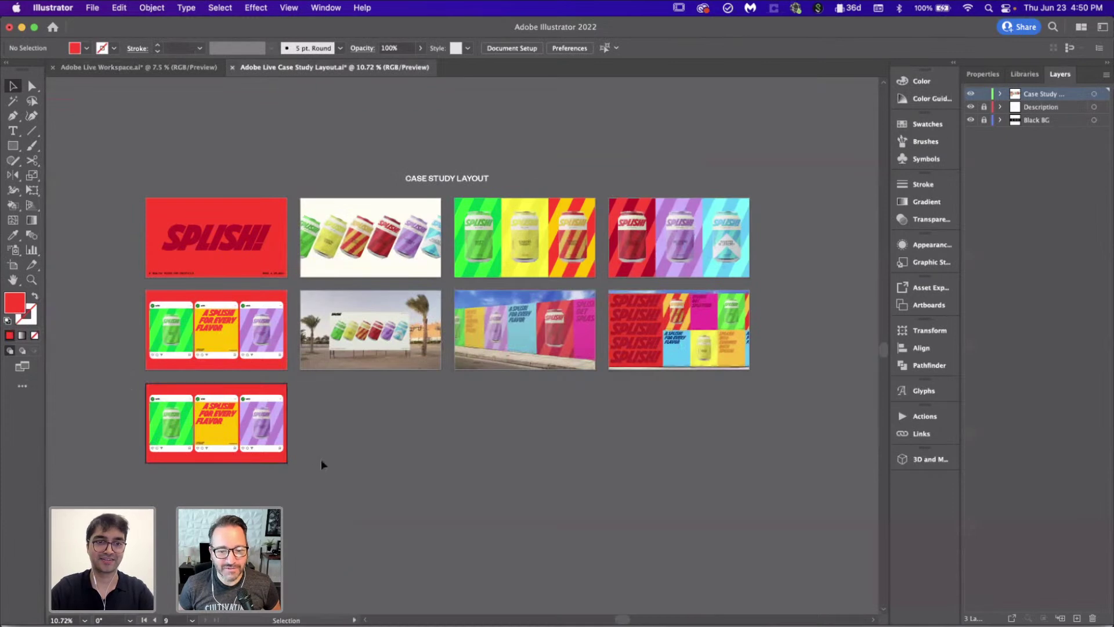
scroll(165, 458, "up", 3)
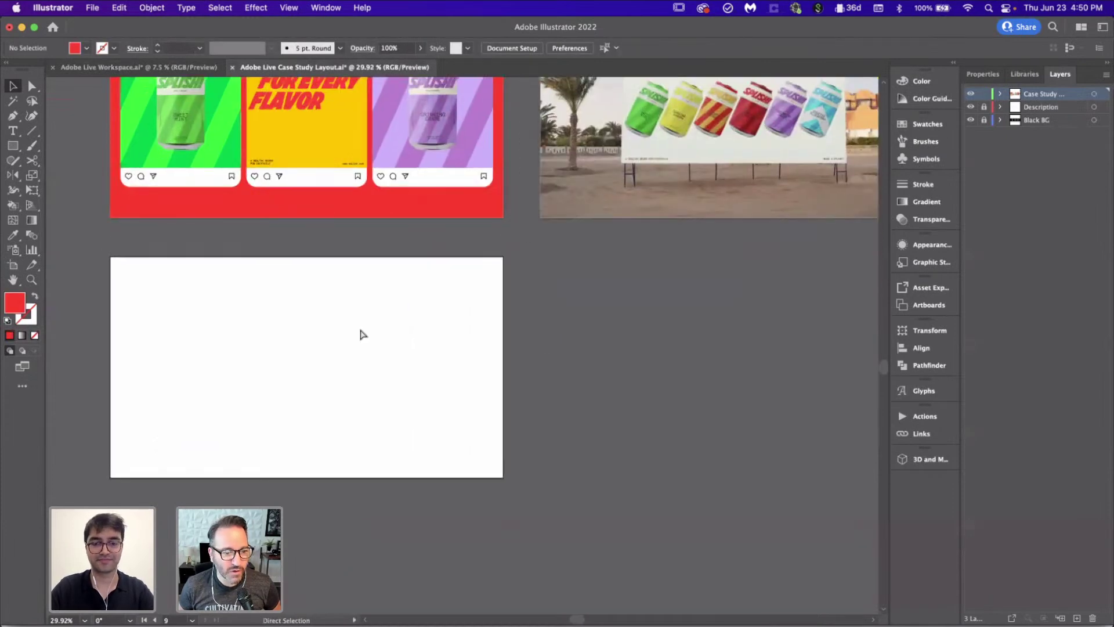
Step: Place both vintage-tee PNGs on the new artboard and align them to each other
key("super+shift+p")
left_click_drag(717, 257, 582, 256)
key("Return")
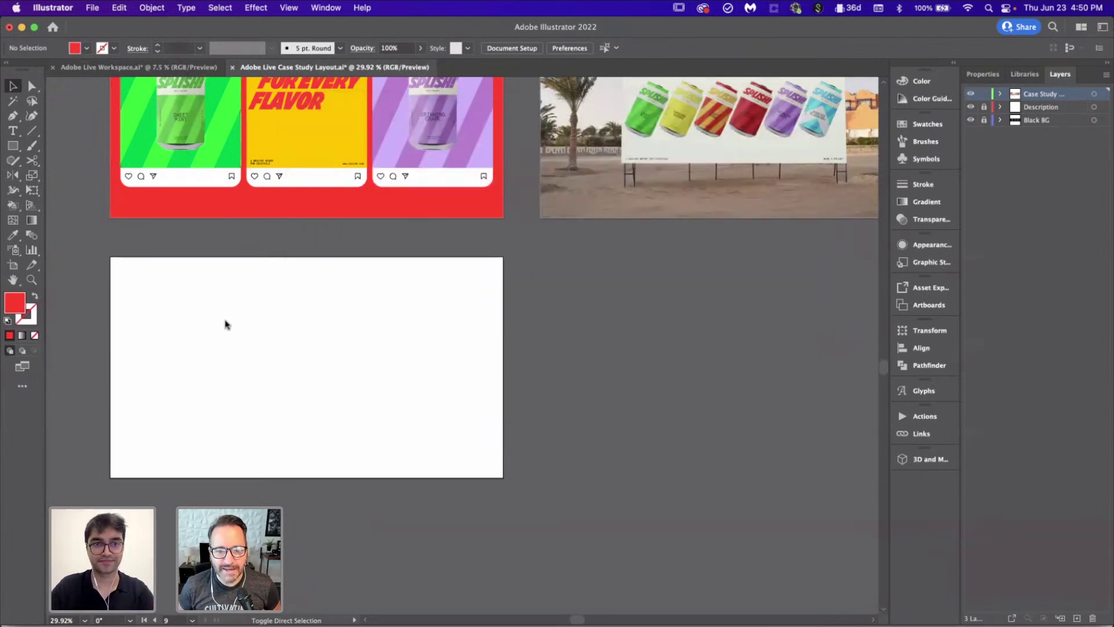
left_click(226, 320)
left_click(226, 320)
left_click_drag(622, 437, 459, 389)
left_click(637, 49)
left_click(620, 49)
left_click(617, 287)
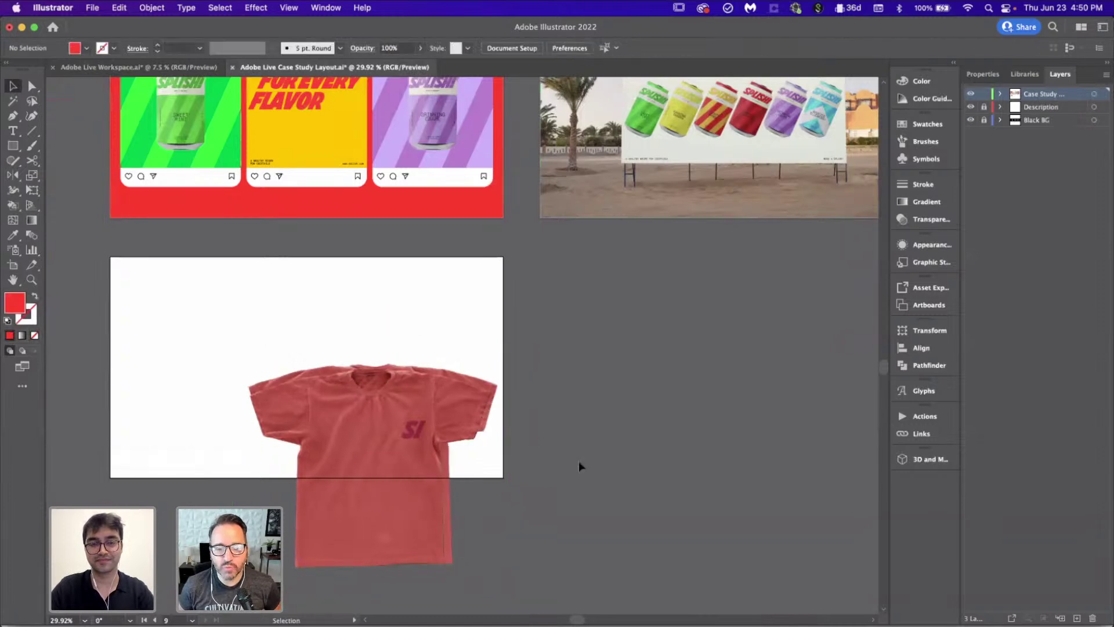
Step: Enlarge one tee slightly and move the front tee to the left of the back
scroll(579, 462, "down", 2)
scroll(579, 462, "right", 2)
left_click(363, 379)
left_click_drag(470, 266, 475, 259)
left_click(569, 364)
scroll(569, 363, "left", 3)
scroll(568, 363, "down", 1)
left_click_drag(385, 381, 126, 374)
scroll(224, 188, "left", 5)
scroll(224, 188, "down", 1)
Step: Scale both tees together so they sit side by side within the artboard
left_click_drag(259, 182, 622, 498)
left_click_drag(660, 530, 542, 337)
left_click(708, 340)
left_click(542, 294)
scroll(555, 280, "right", 2)
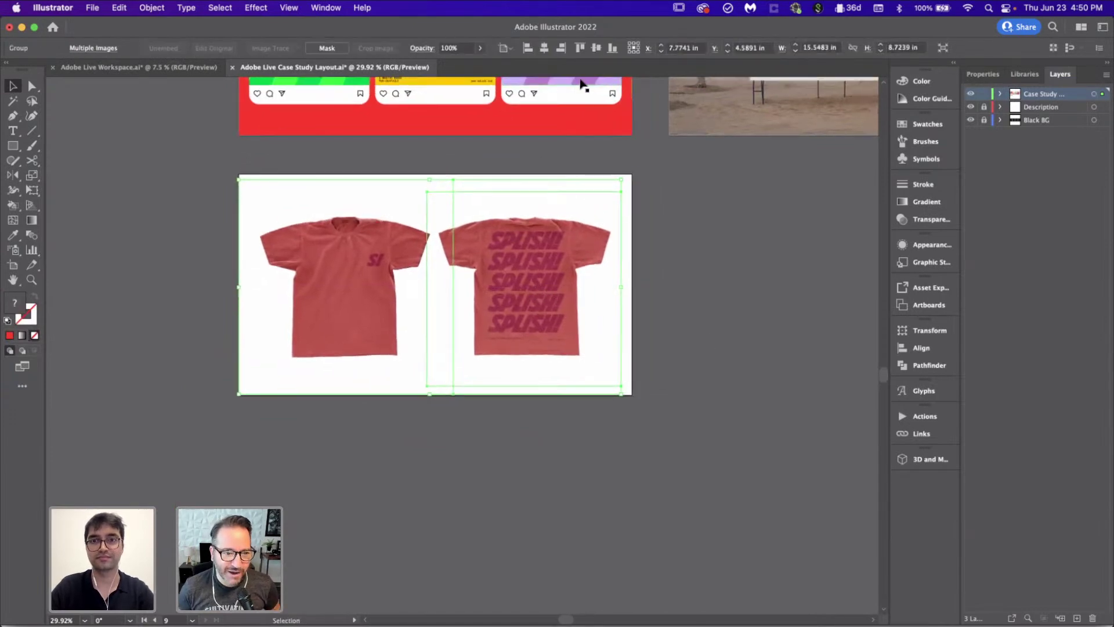
left_click(687, 305)
scroll(687, 311, "up", 2)
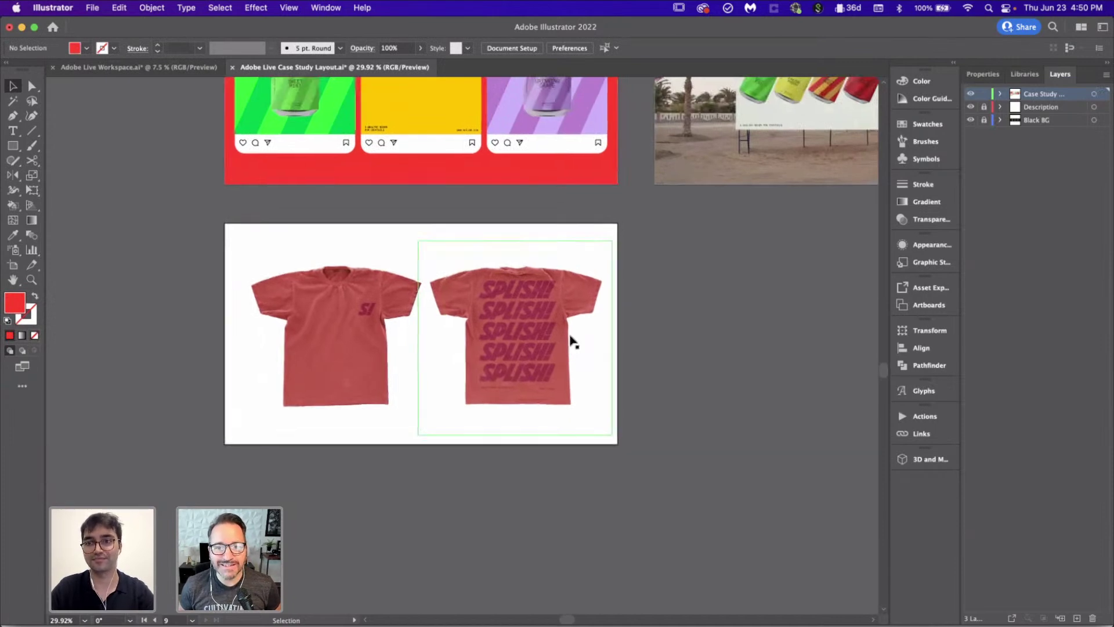
scroll(570, 341, "up", 3)
scroll(570, 341, "right", 2)
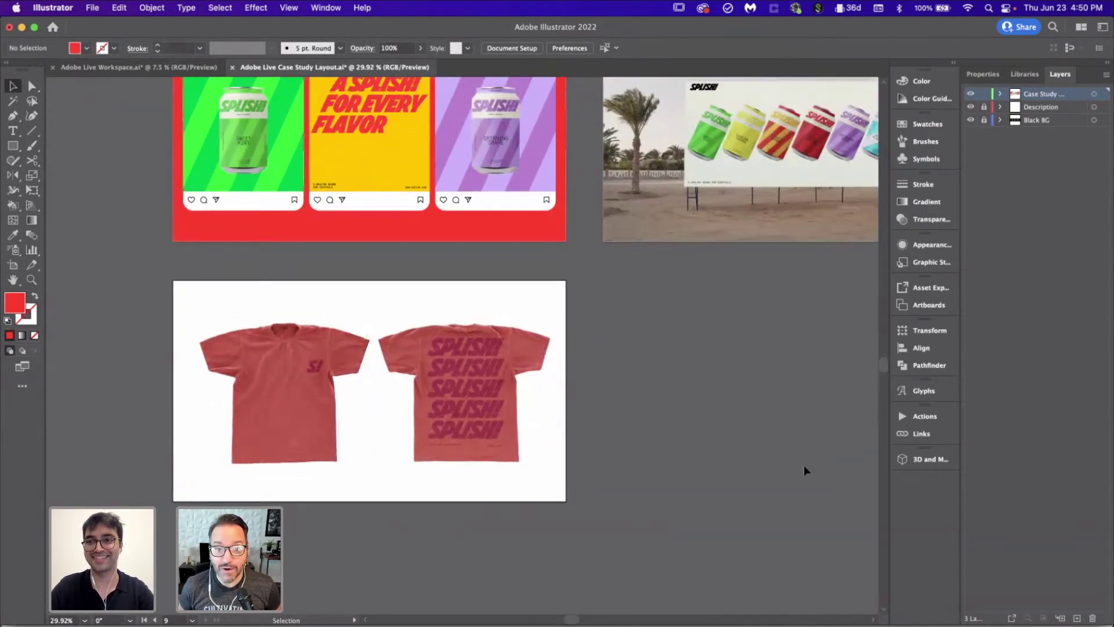
key("m")
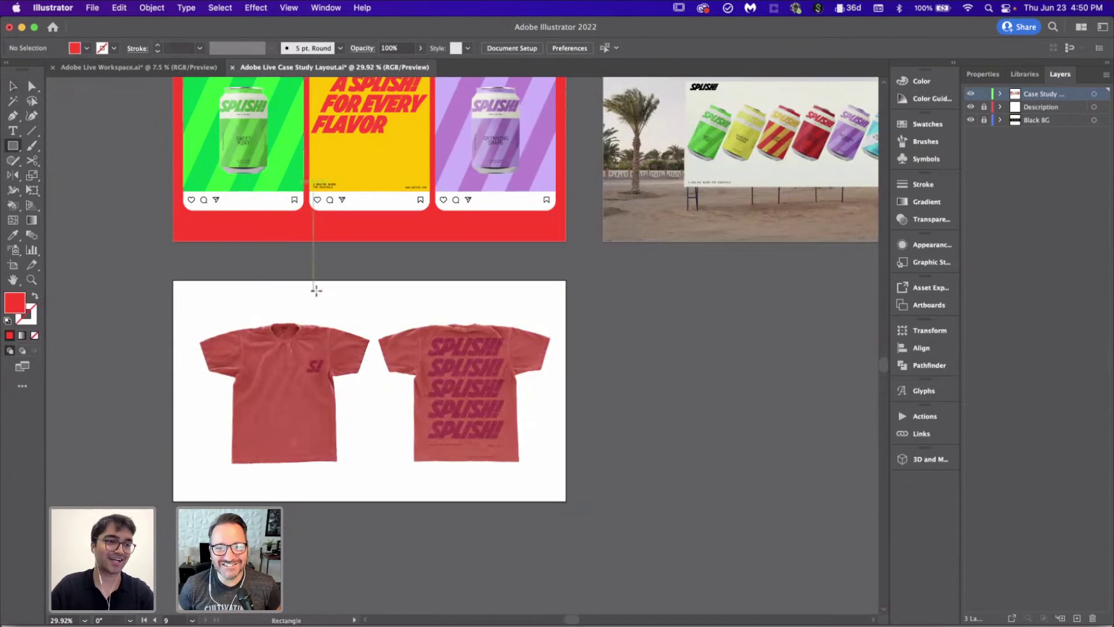
scroll(315, 288, "up", 1)
scroll(317, 287, "down", 2)
scroll(317, 289, "up", 2)
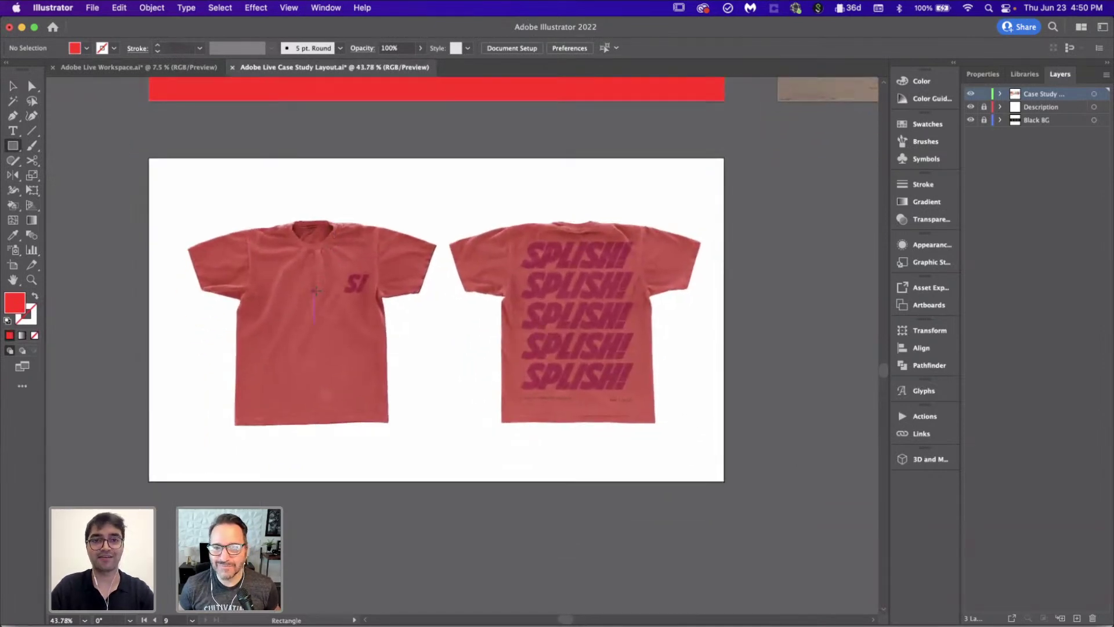
left_click_drag(160, 167, 699, 469)
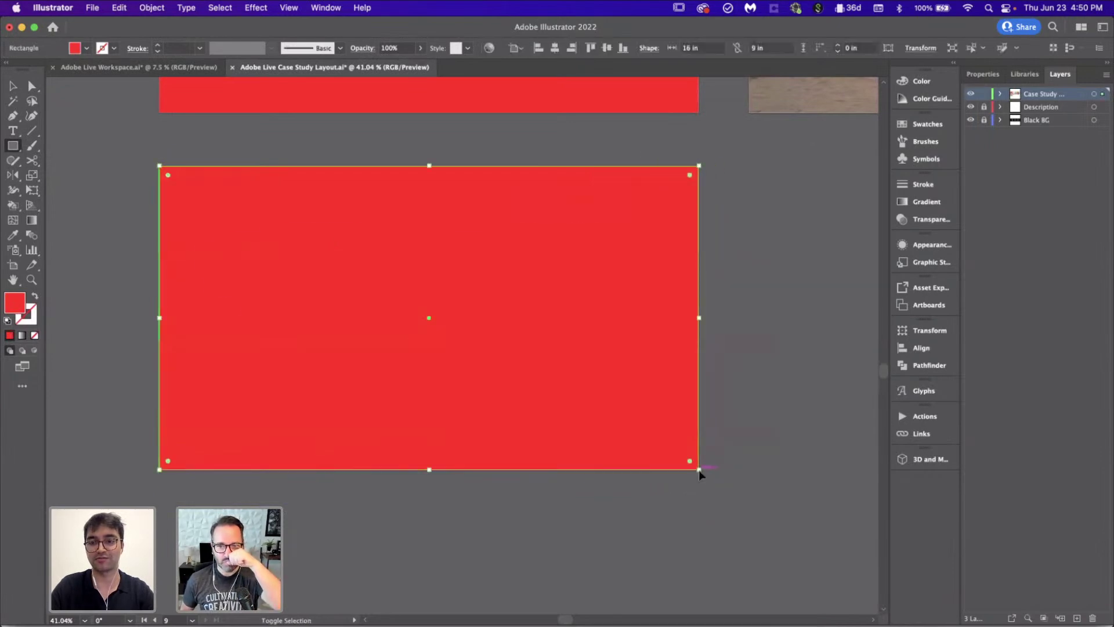
key("super+shift+bracketleft")
key("v")
left_click(813, 429)
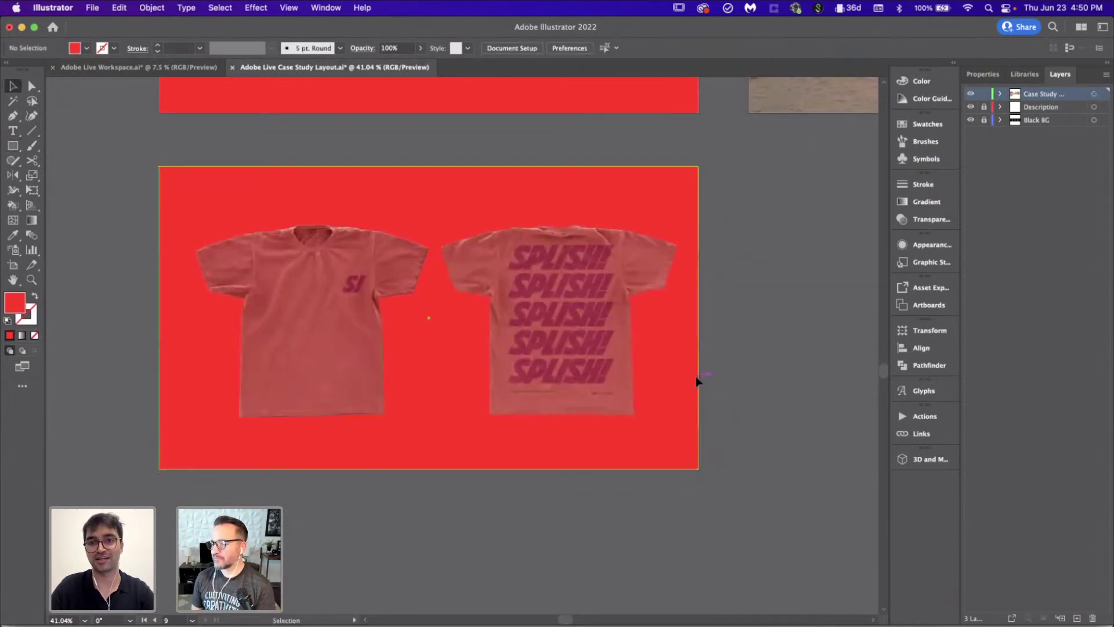
key("super+z")
scroll(697, 380, "right", 3)
scroll(697, 380, "up", 1)
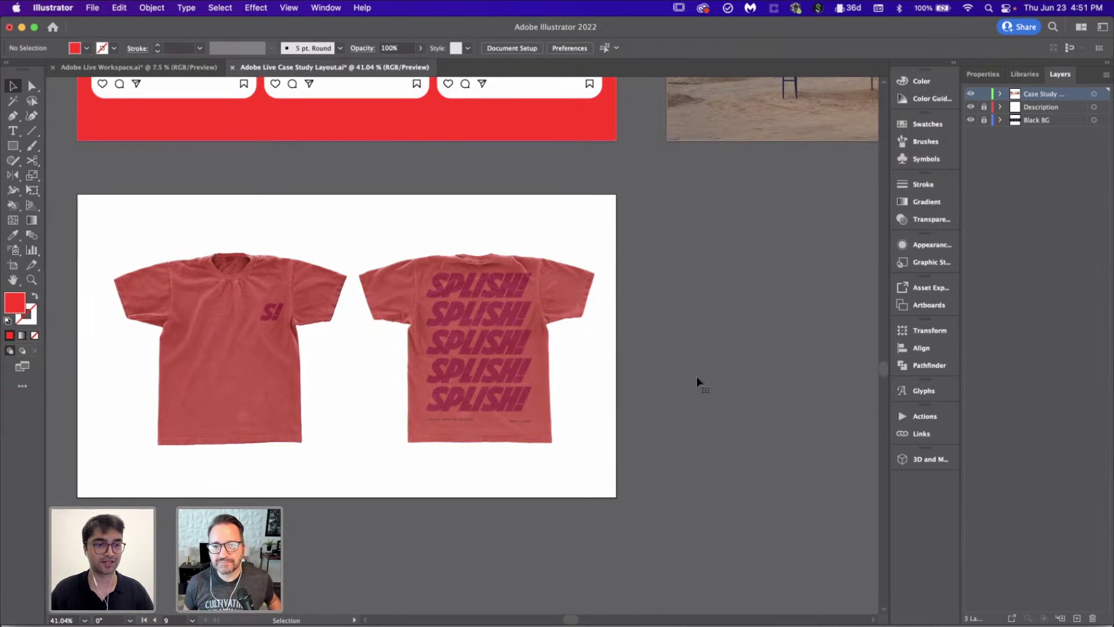
scroll(696, 376, "down", 10)
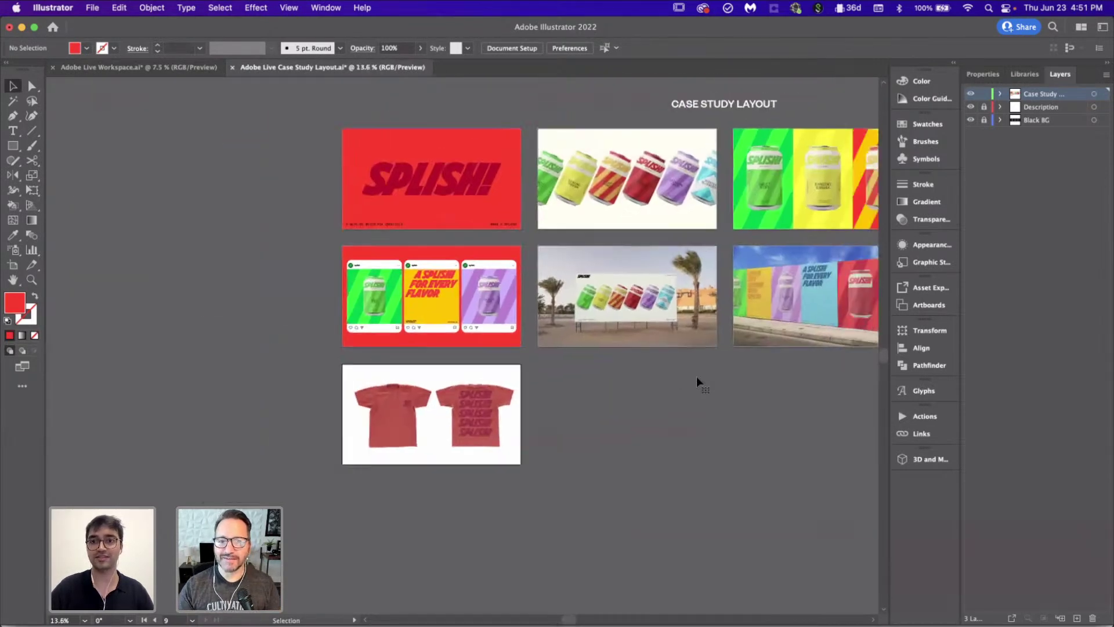
scroll(696, 376, "right", 5)
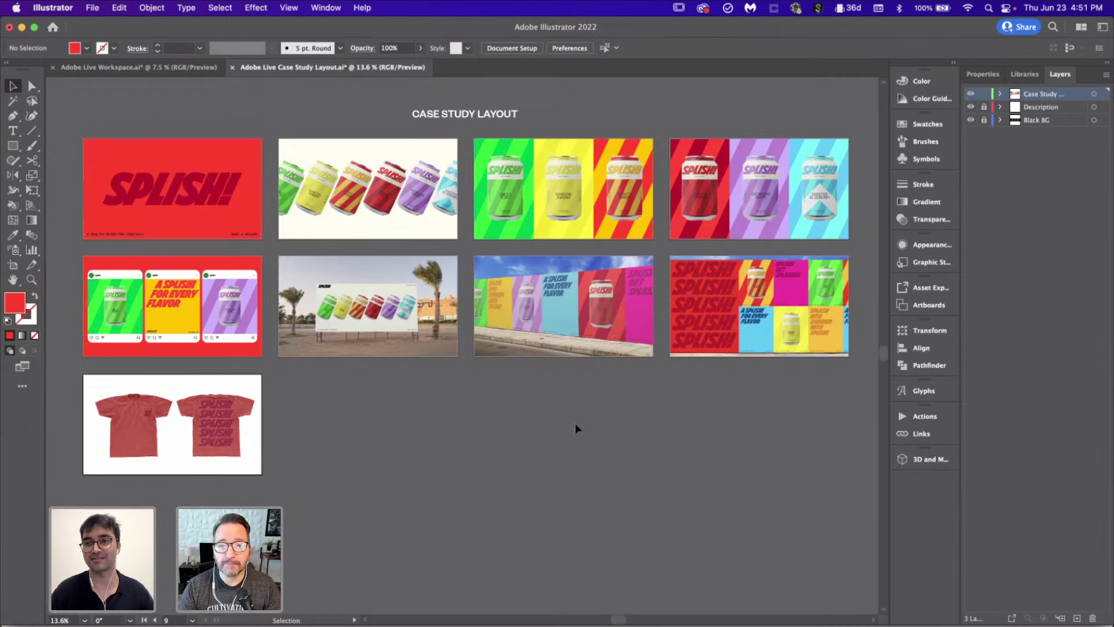
scroll(328, 378, "up", 5)
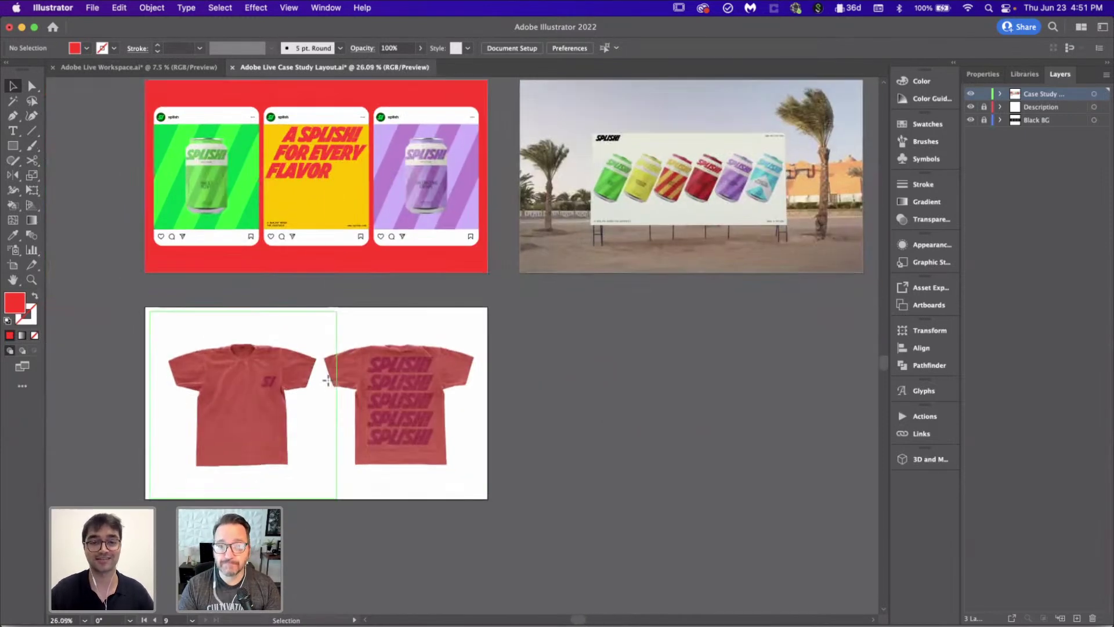
scroll(329, 380, "left", 2)
Step: Draw a rectangle over the tee artboard and send it behind the tees
key("m")
mouse_move(172, 303)
left_mouse_down()
mouse_move(375, 438)
mouse_move(514, 495)
left_mouse_up()
key("super+shift+bracketleft")
scroll(515, 495, "down", 3)
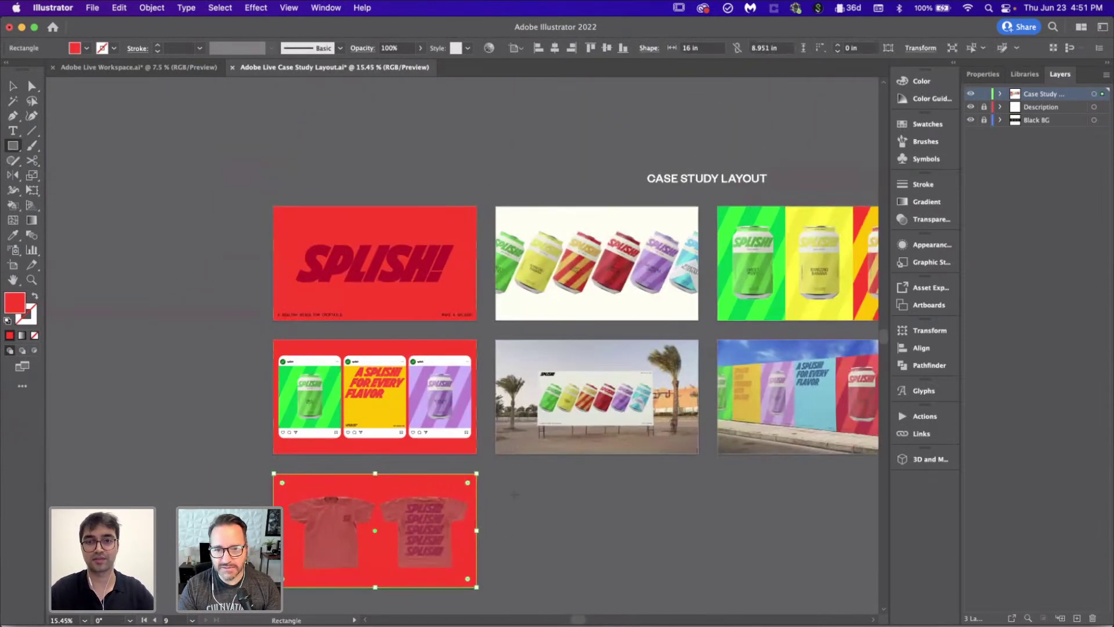
Step: Recolour the background rectangle to the cream sampled from the can board
key("i")
left_click(603, 314)
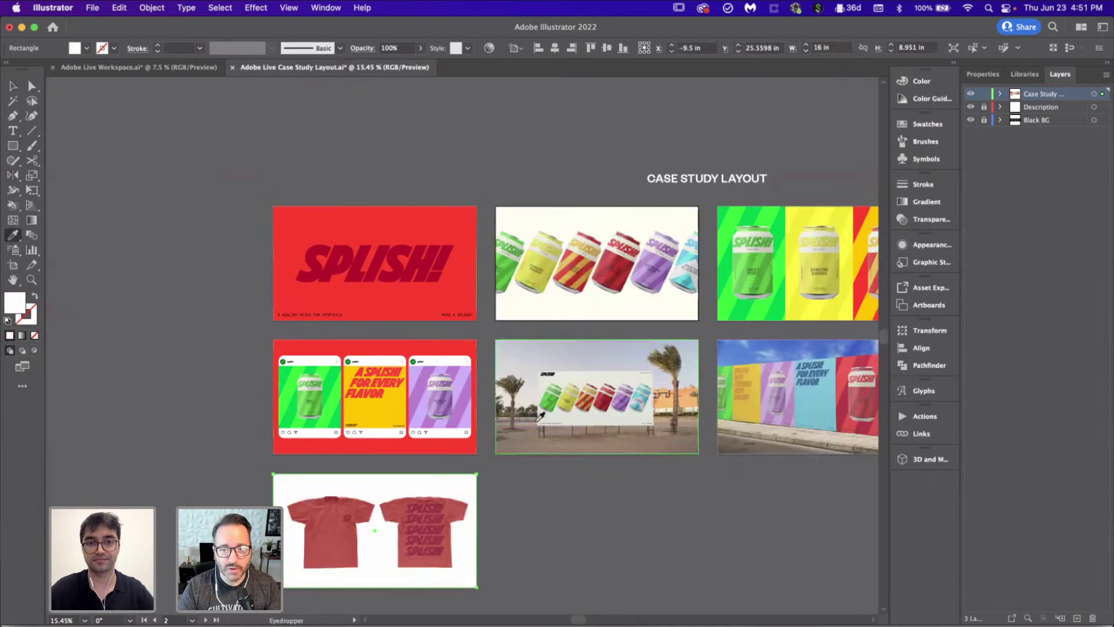
scroll(540, 415, "down", 3)
key("v")
left_click(573, 520)
scroll(573, 520, "right", 5)
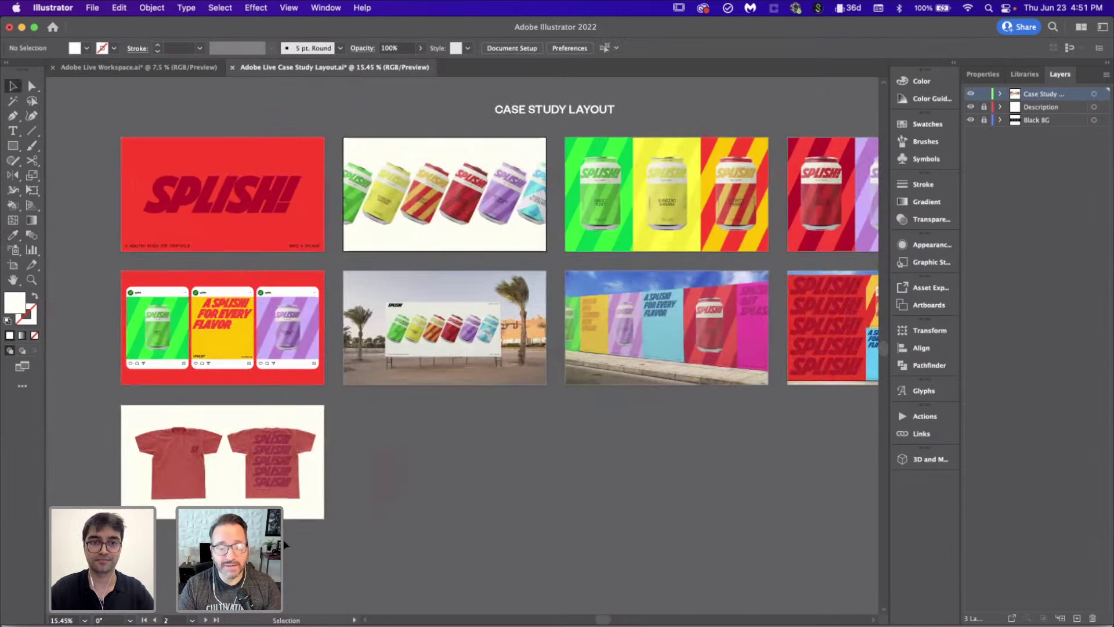
scroll(285, 545, "up", 5)
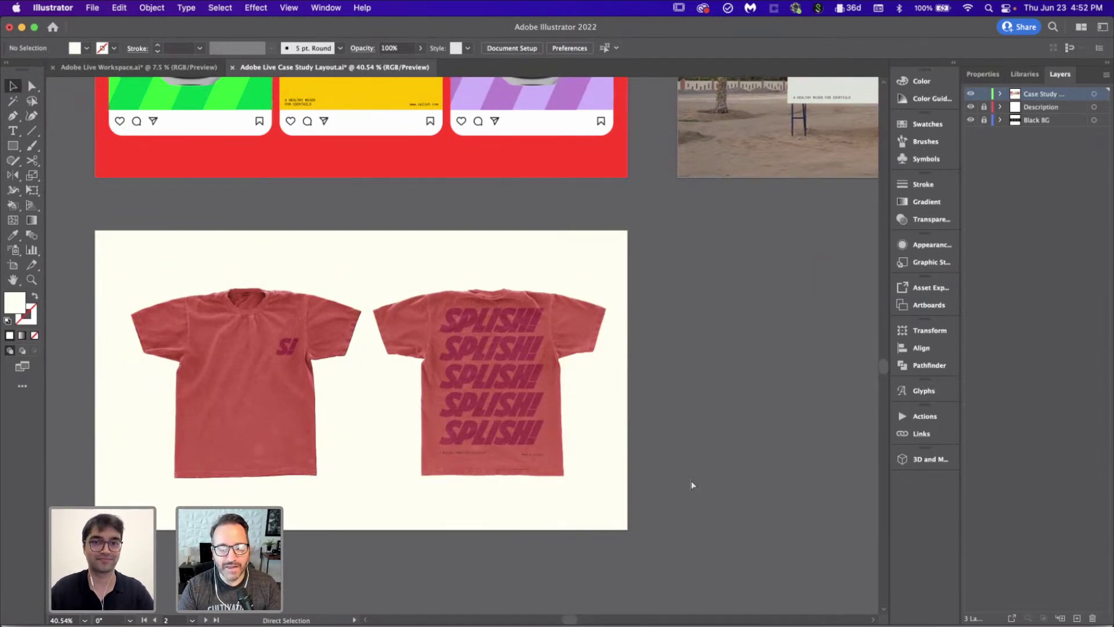
Step: Save the Case Study Layout file
scroll(691, 481, "down", 4)
key("cmd+s")
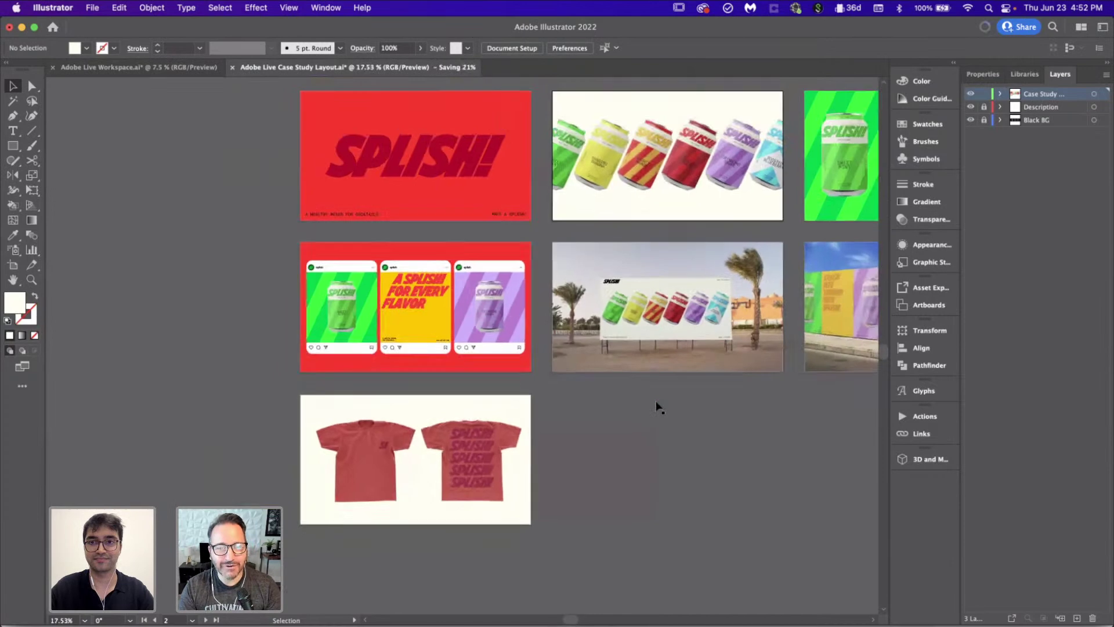
scroll(659, 406, "right", 5)
left_click(683, 378)
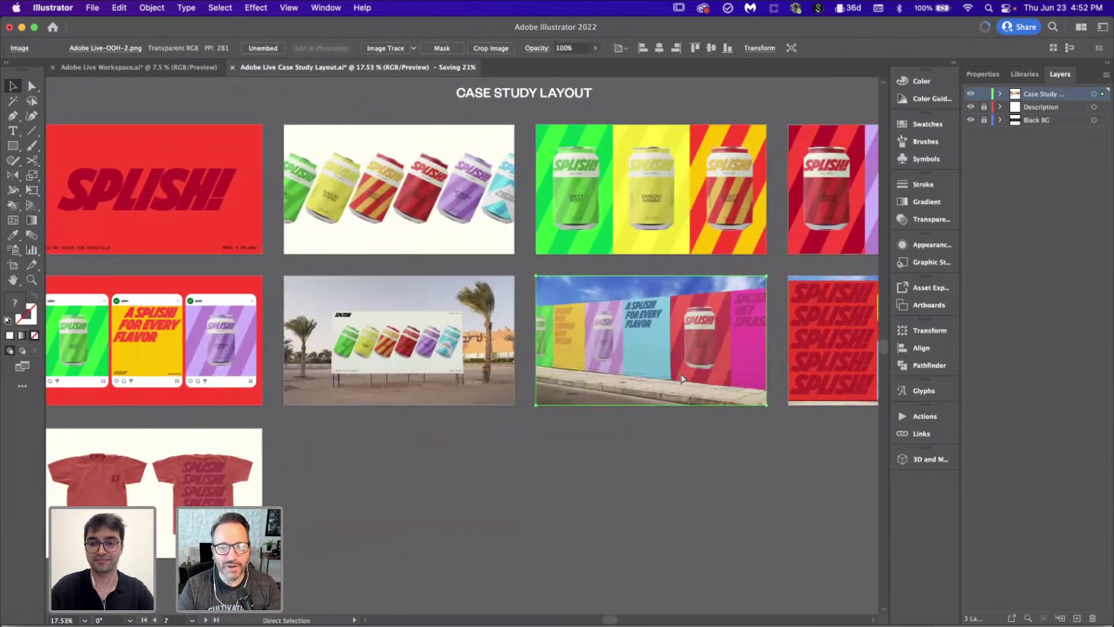
key("cmd+0")
left_click(708, 597)
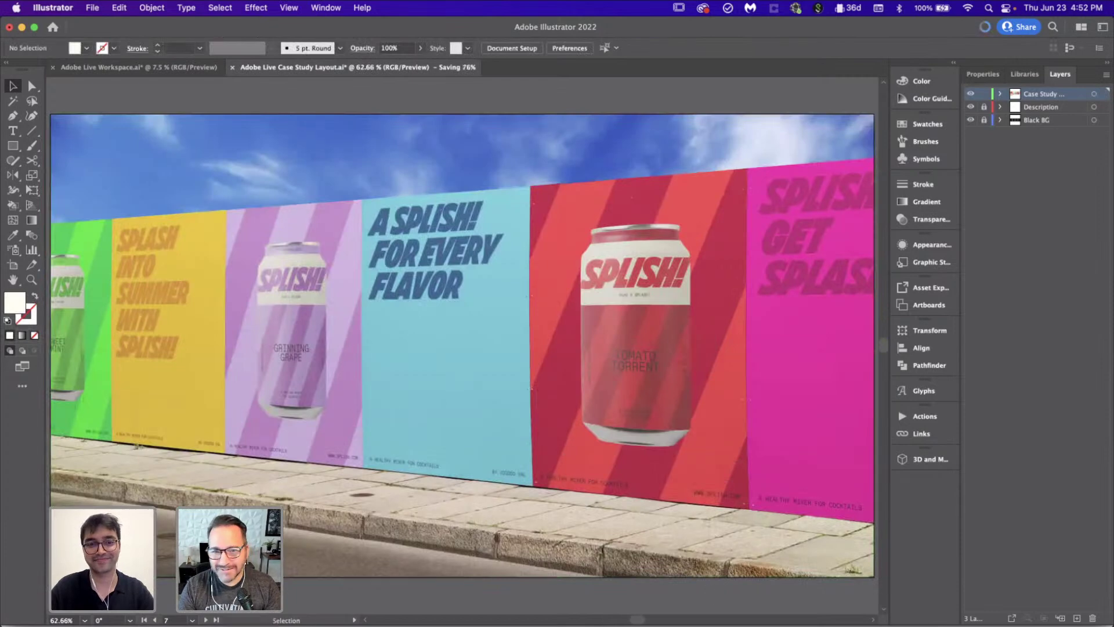
left_click(155, 620)
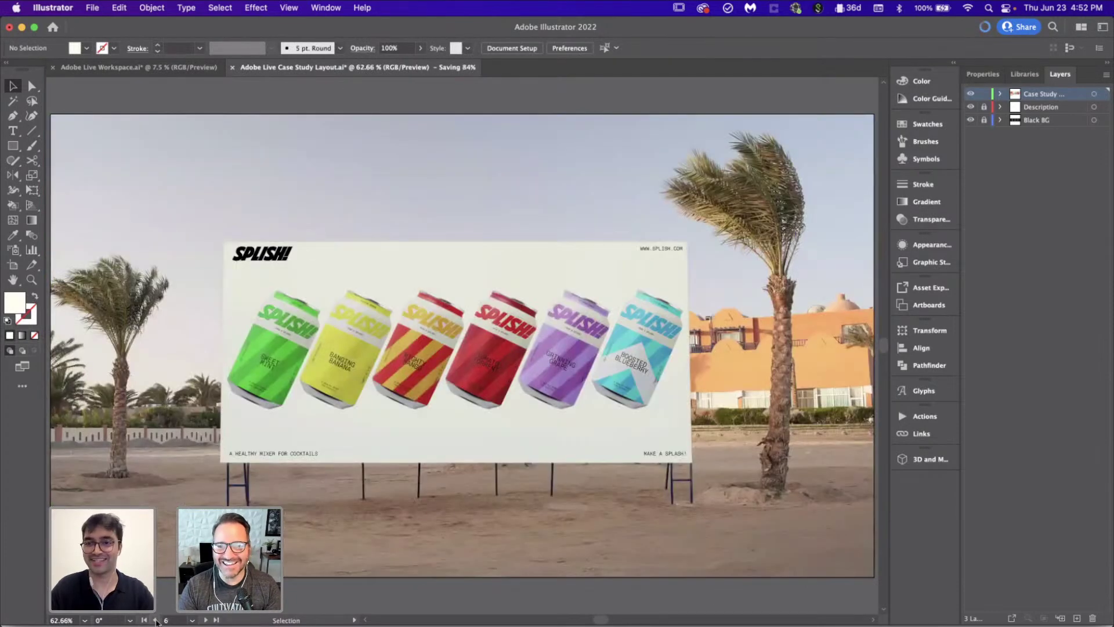
left_click(155, 619)
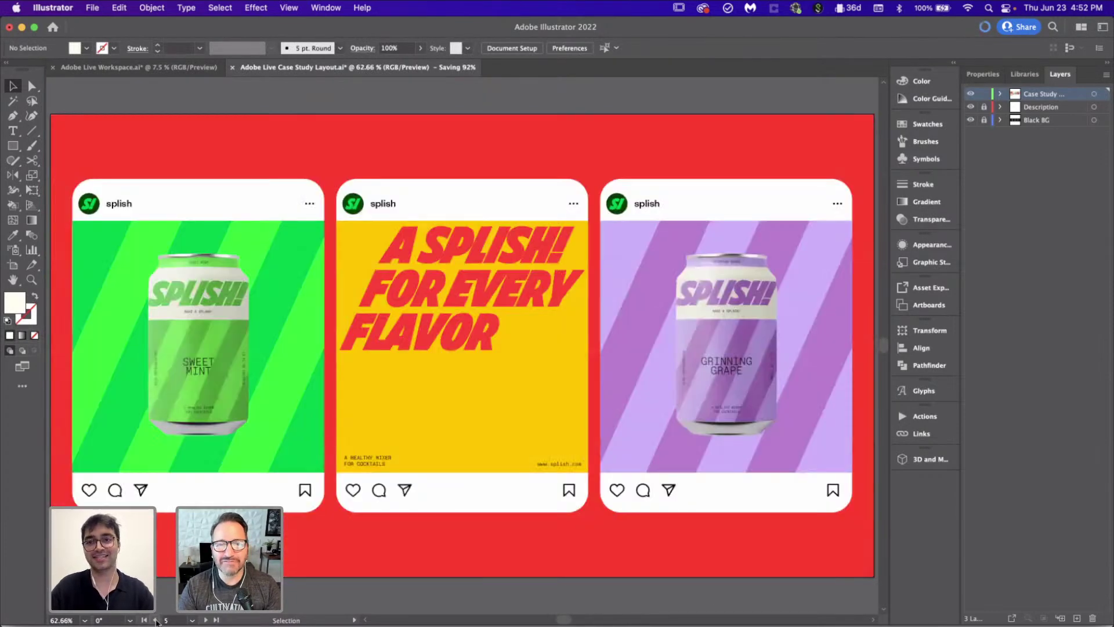
left_click(155, 620)
left_click(155, 620)
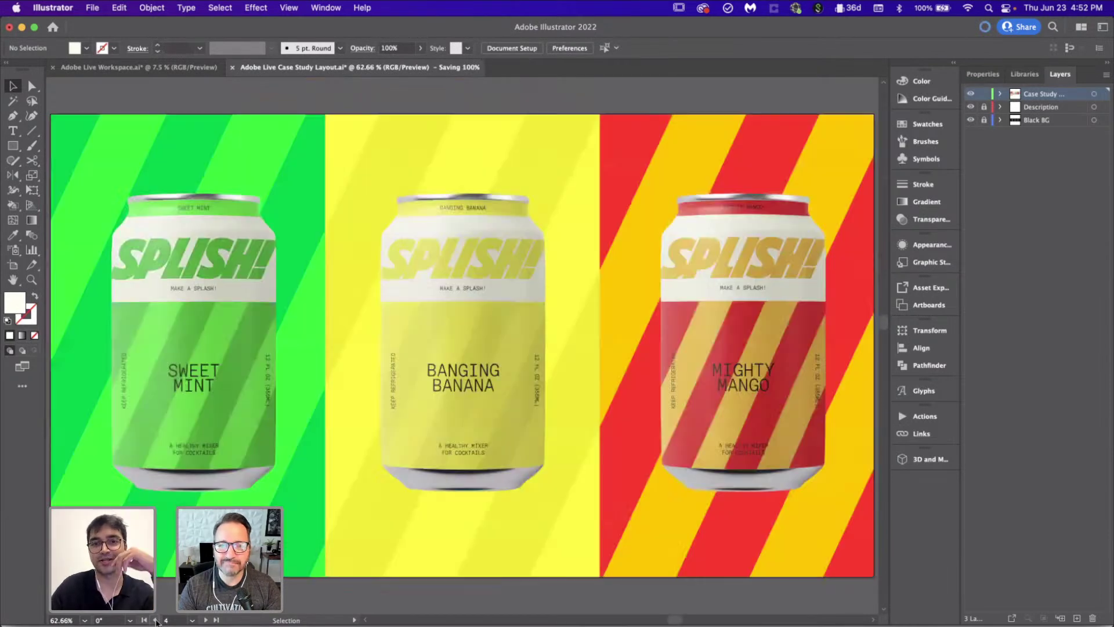
left_click(154, 620)
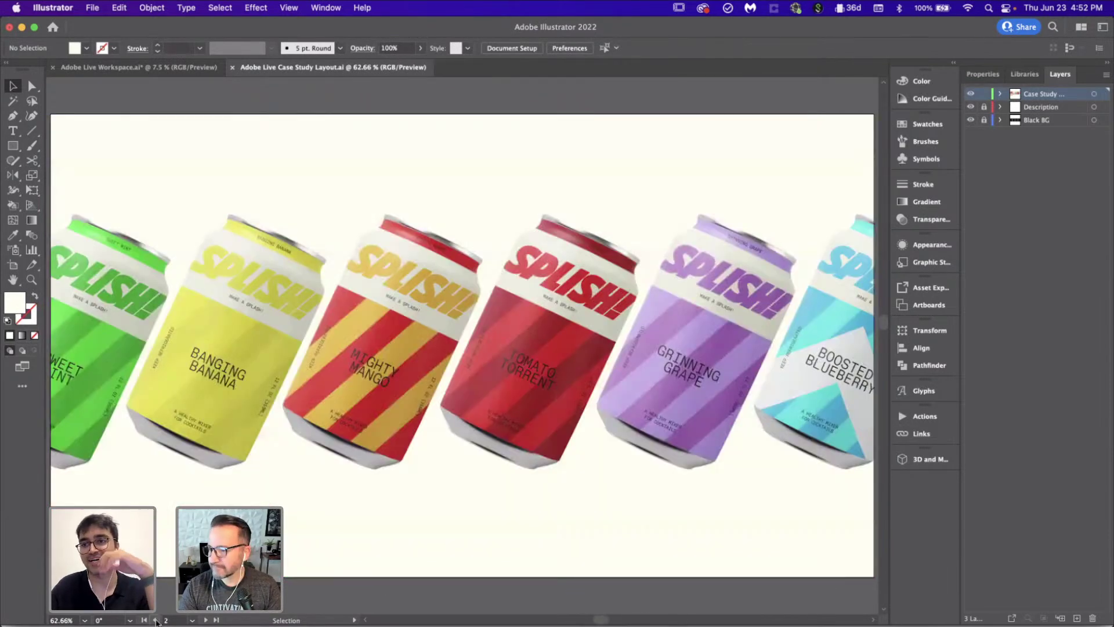
left_click(155, 620)
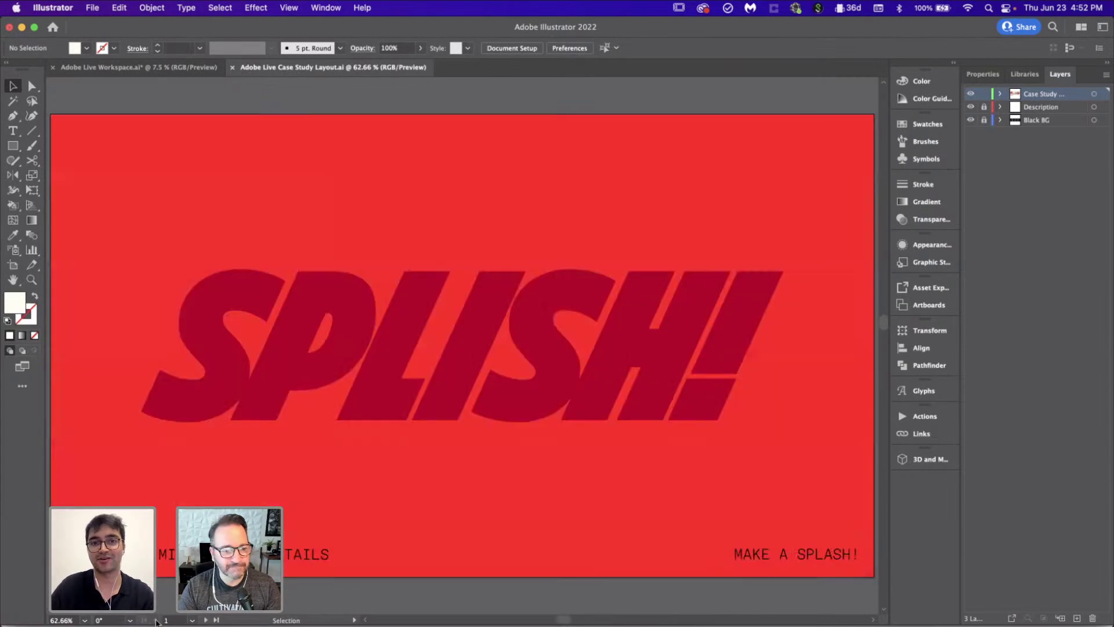
scroll(348, 510, "down", 3)
scroll(348, 511, "down", 5)
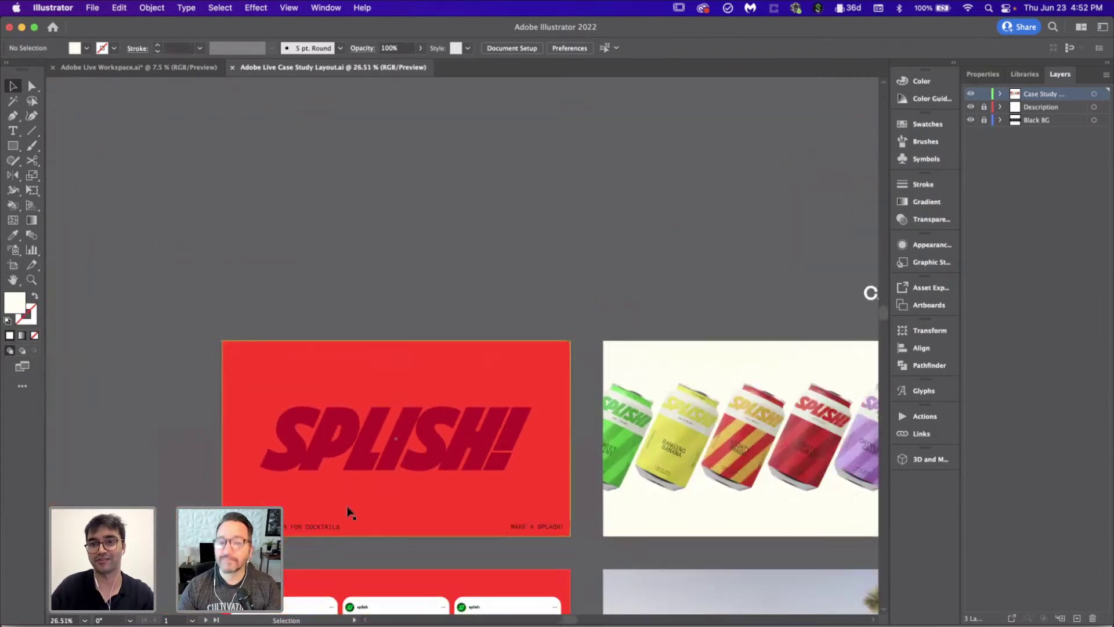
scroll(348, 512, "right", 5)
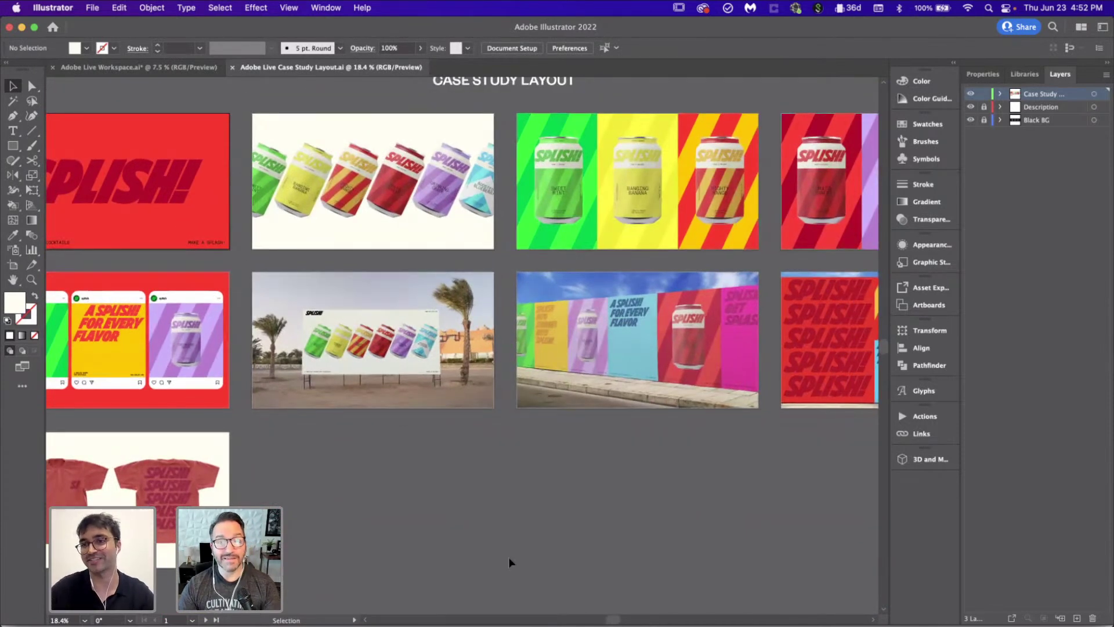
scroll(509, 559, "down", 2)
scroll(508, 560, "down", 2)
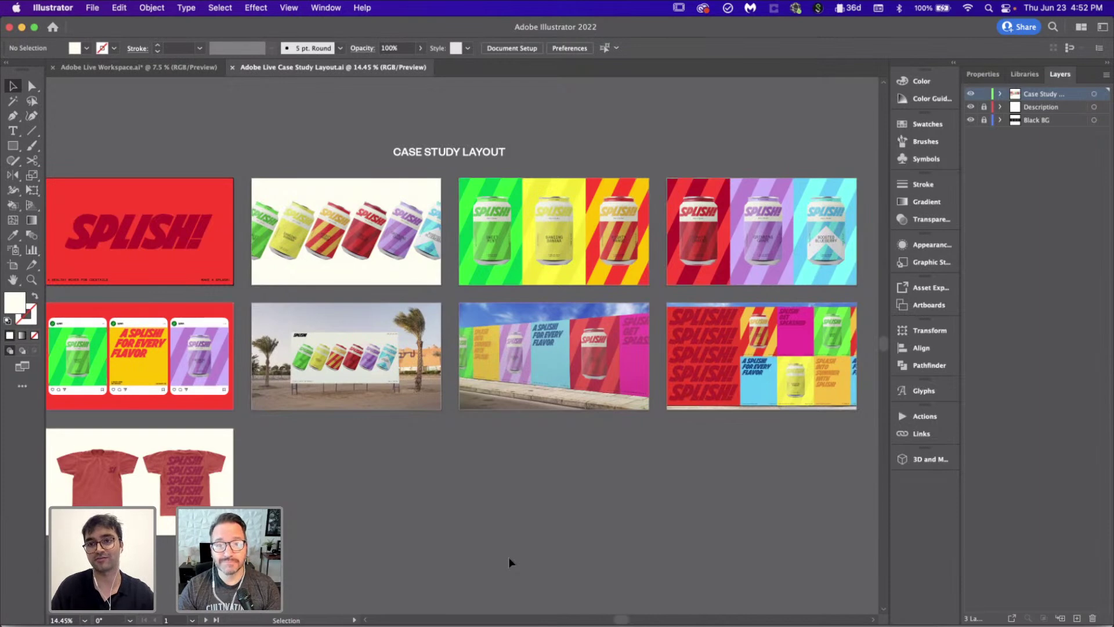
Step: Bring up the Adobe Live Workspace.ai document with its Splish can, poster and logo artboards
scroll(509, 560, "left", 2)
scroll(509, 560, "down", 1)
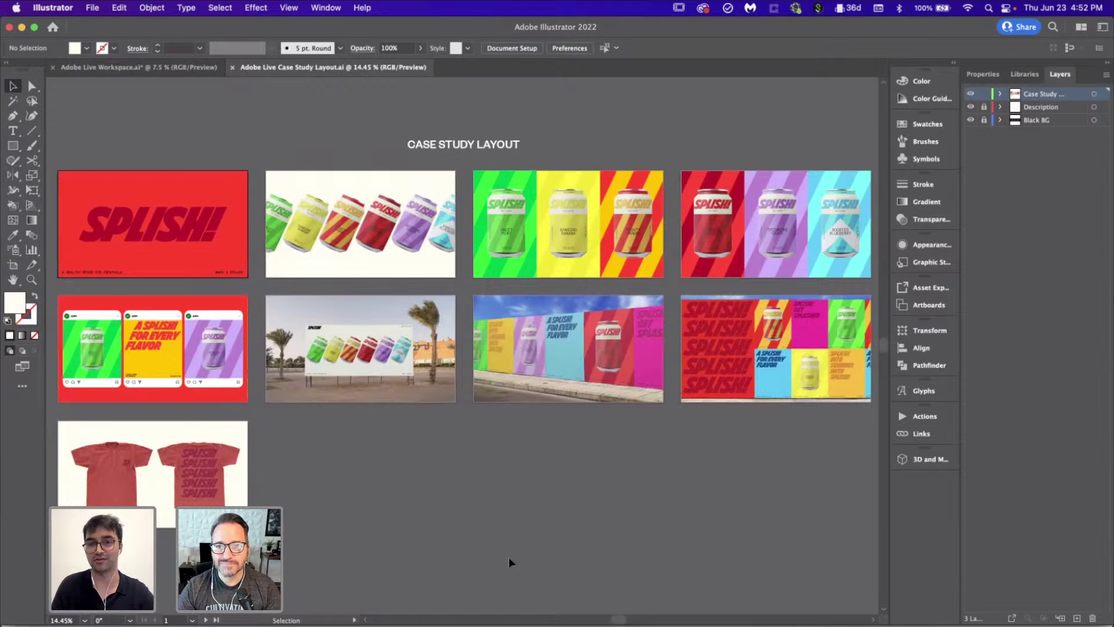
scroll(508, 557, "down", 1)
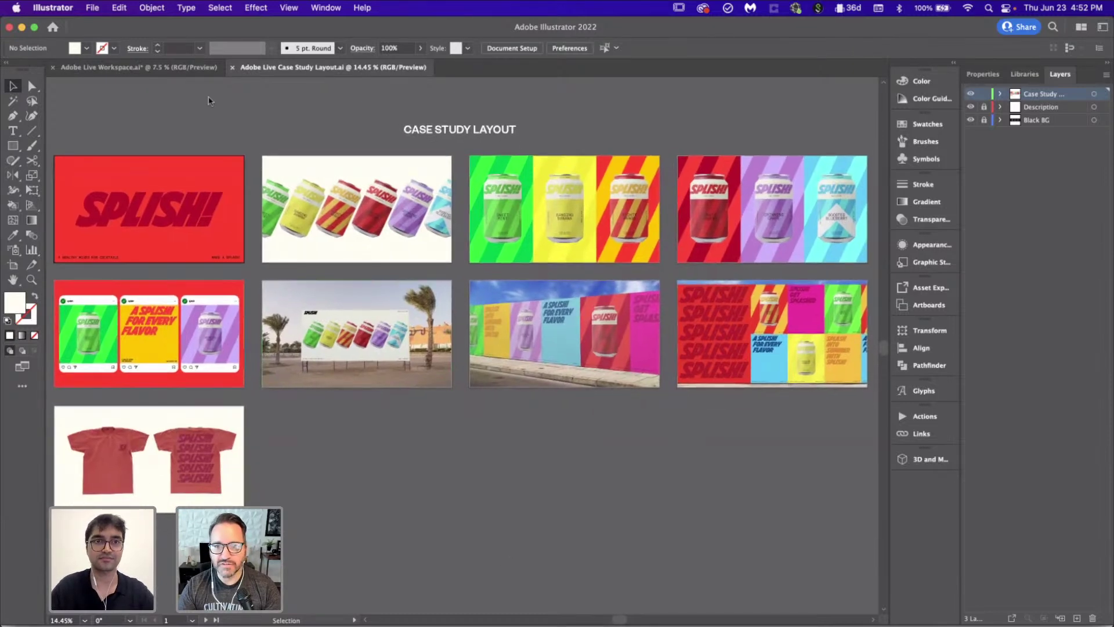
left_click(193, 68)
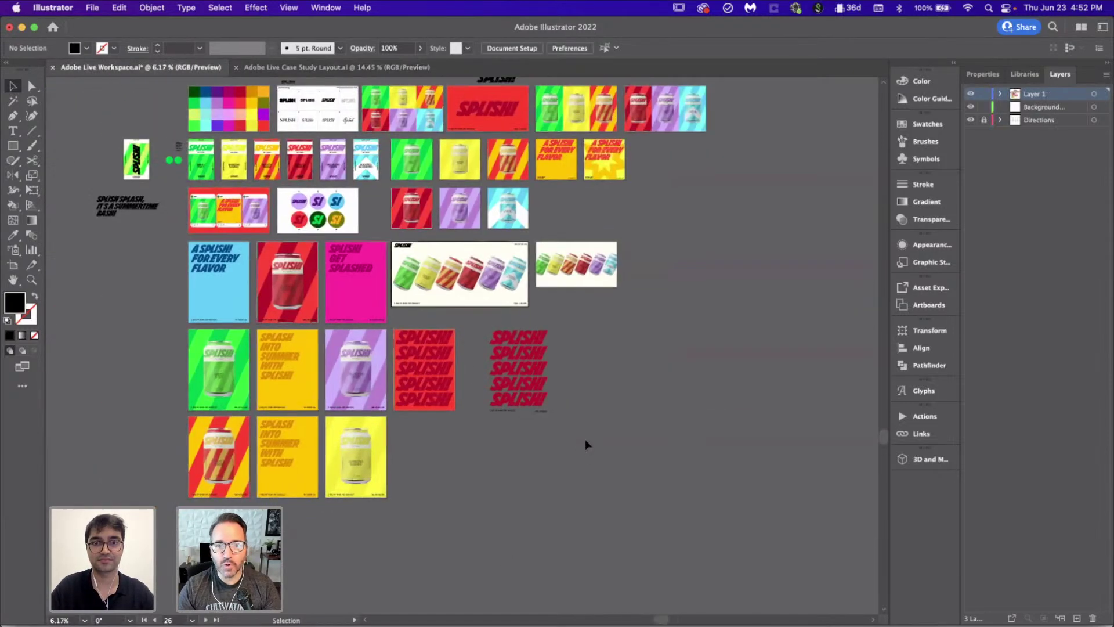
Step: Zoom around the workspace file, then return to Adobe Live Case Study Layout.ai
scroll(565, 444, "up", 3)
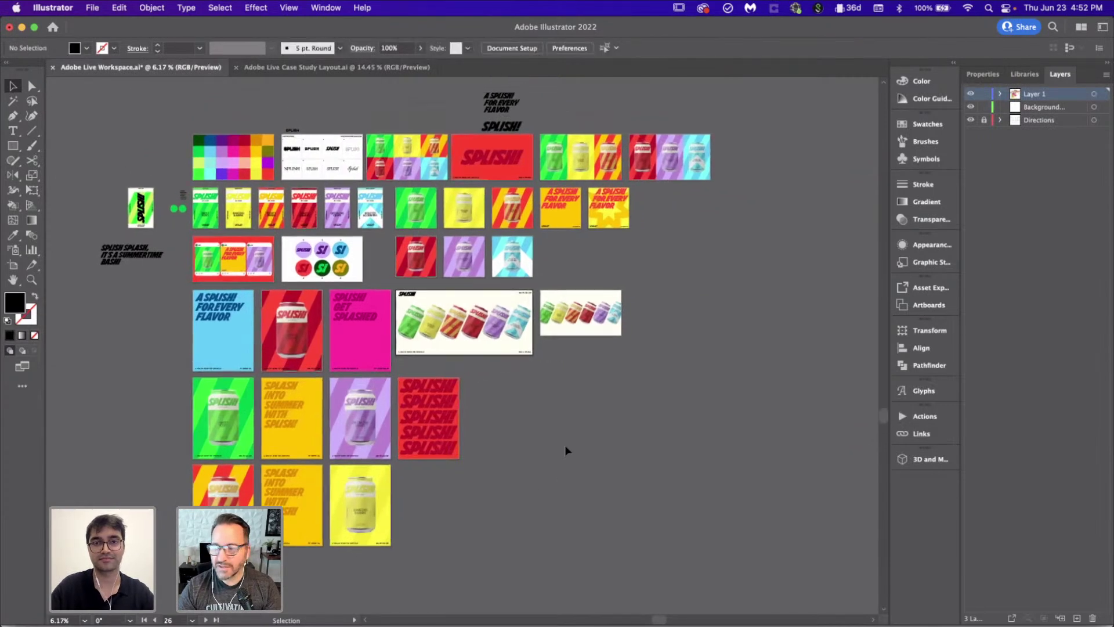
scroll(566, 446, "up", 2)
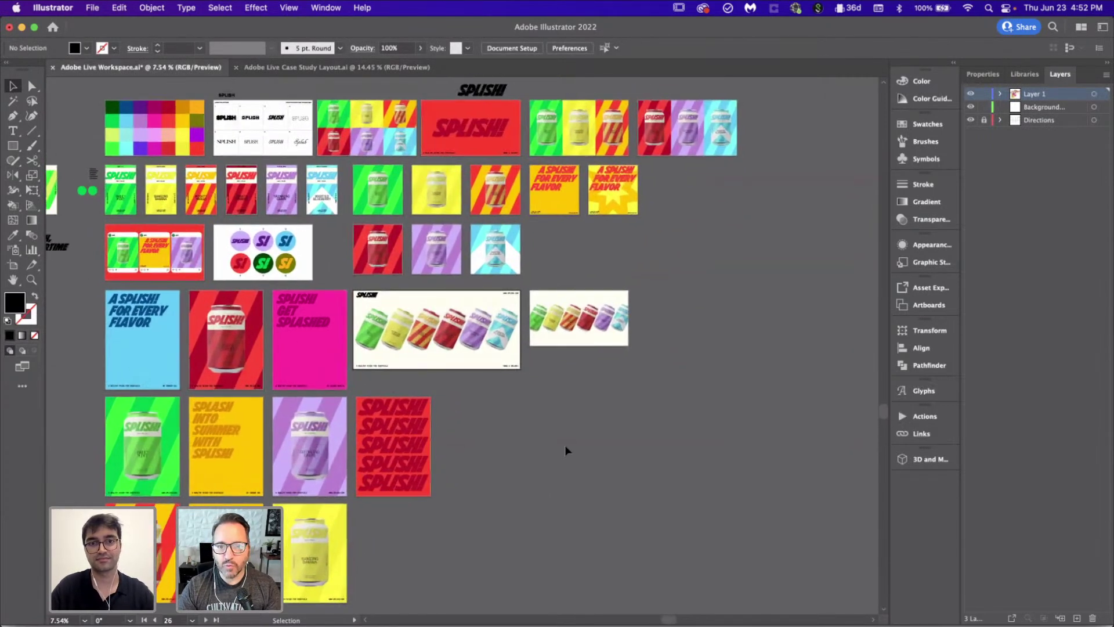
scroll(565, 446, "down", 1)
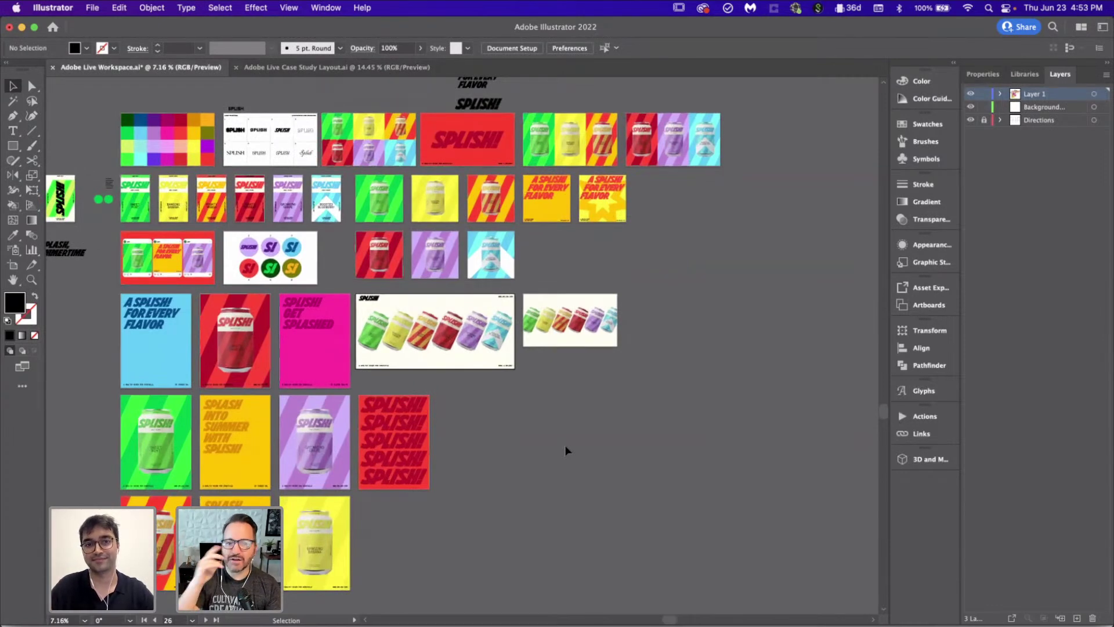
left_click(336, 67)
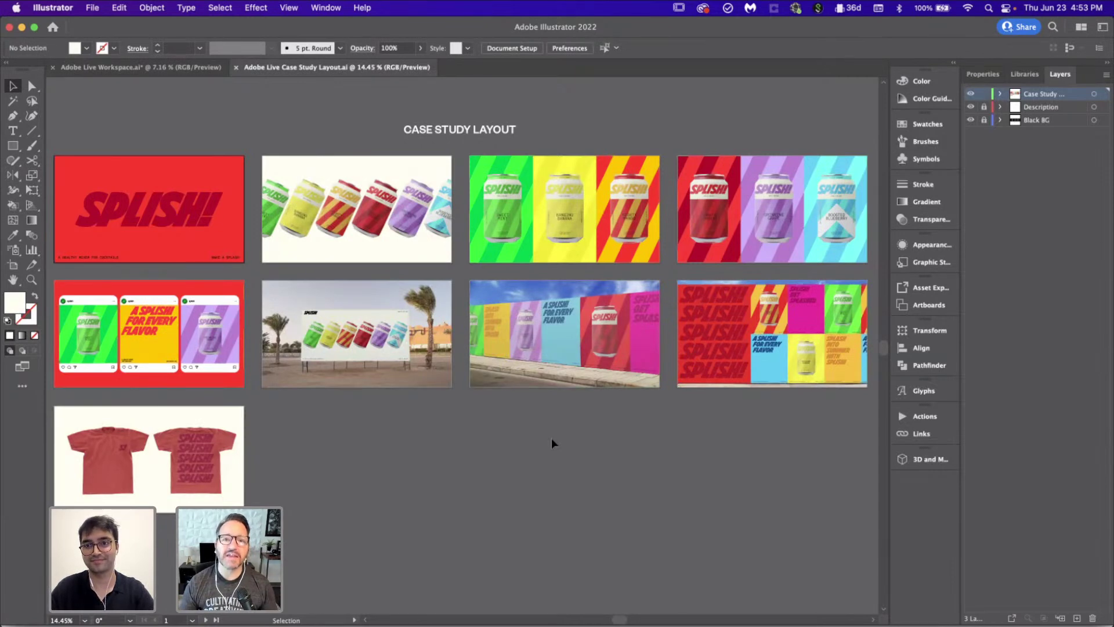
left_click(740, 381)
key("super+0")
left_click(721, 592)
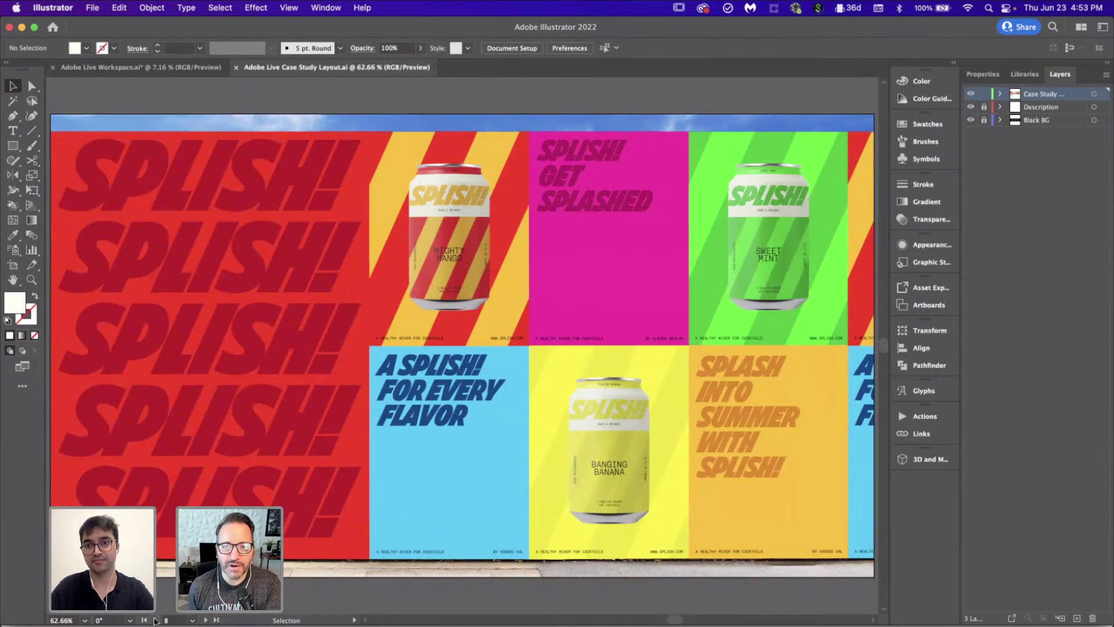
left_click(154, 619)
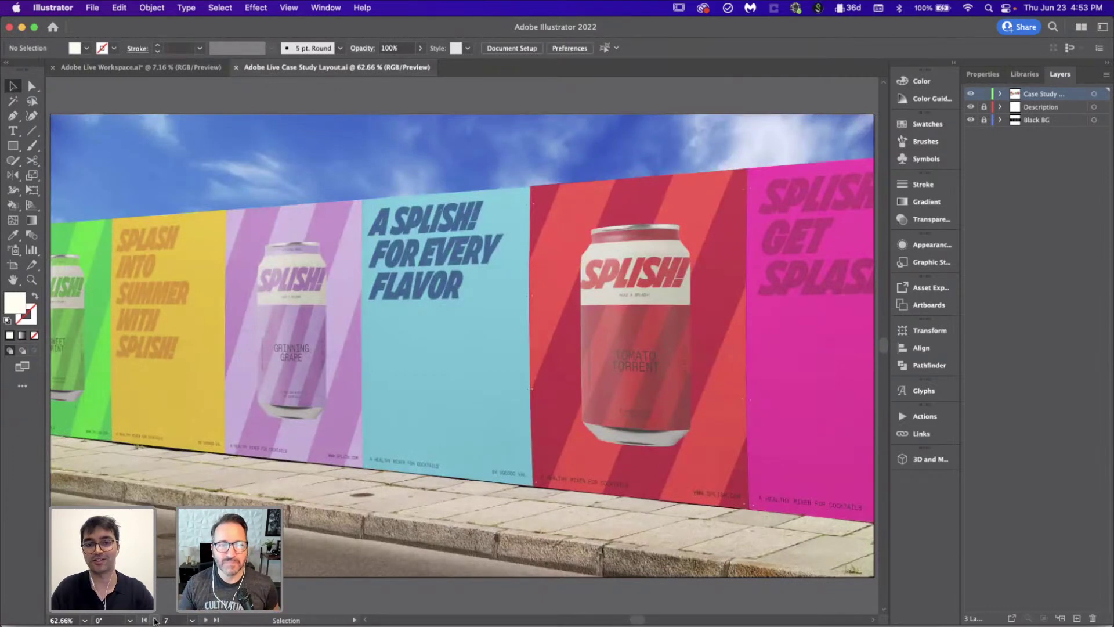
left_click(154, 620)
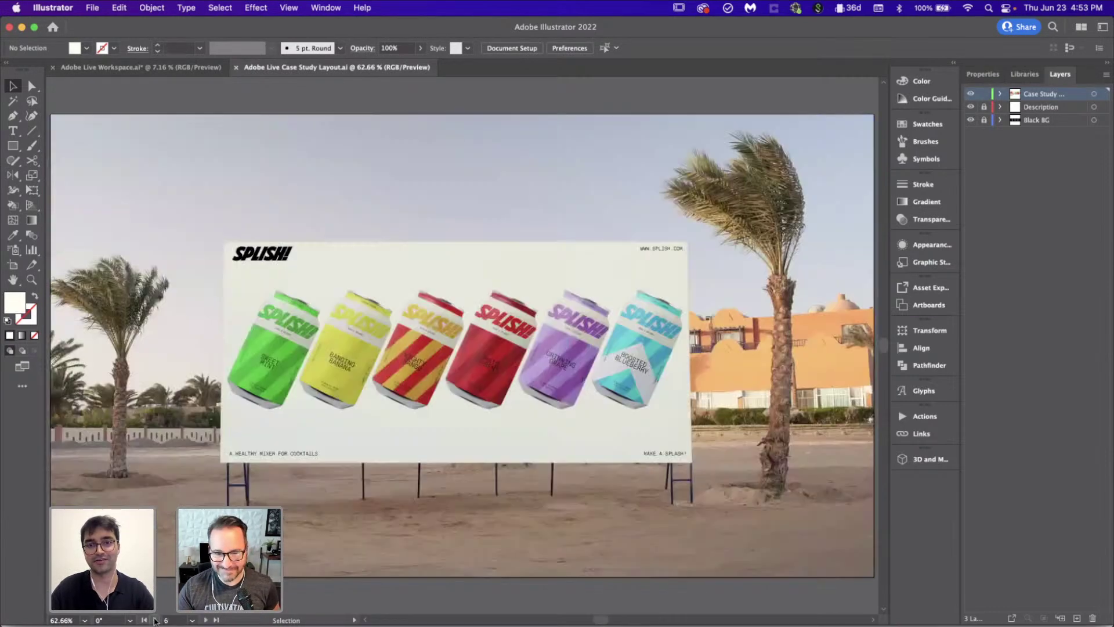
left_click(154, 620)
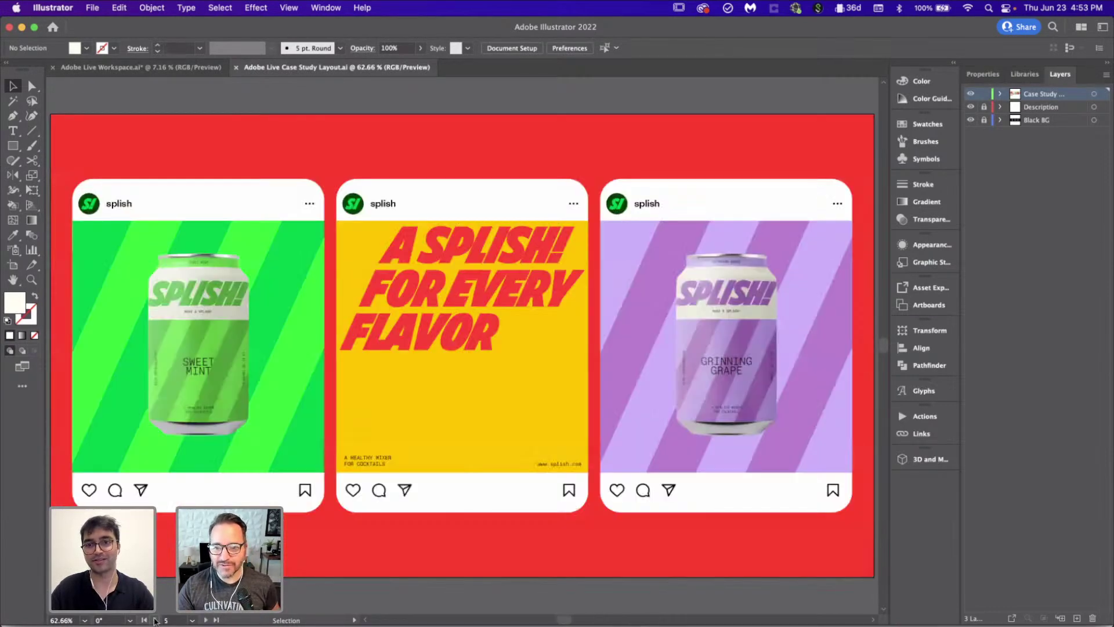
left_click(154, 620)
left_click(154, 620)
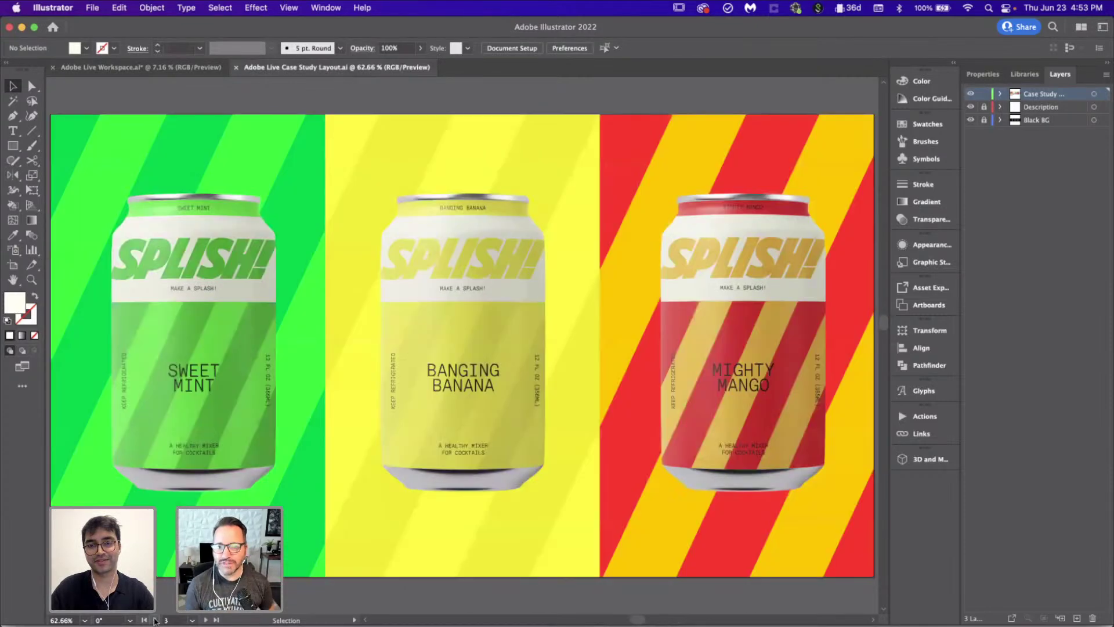
left_click(155, 620)
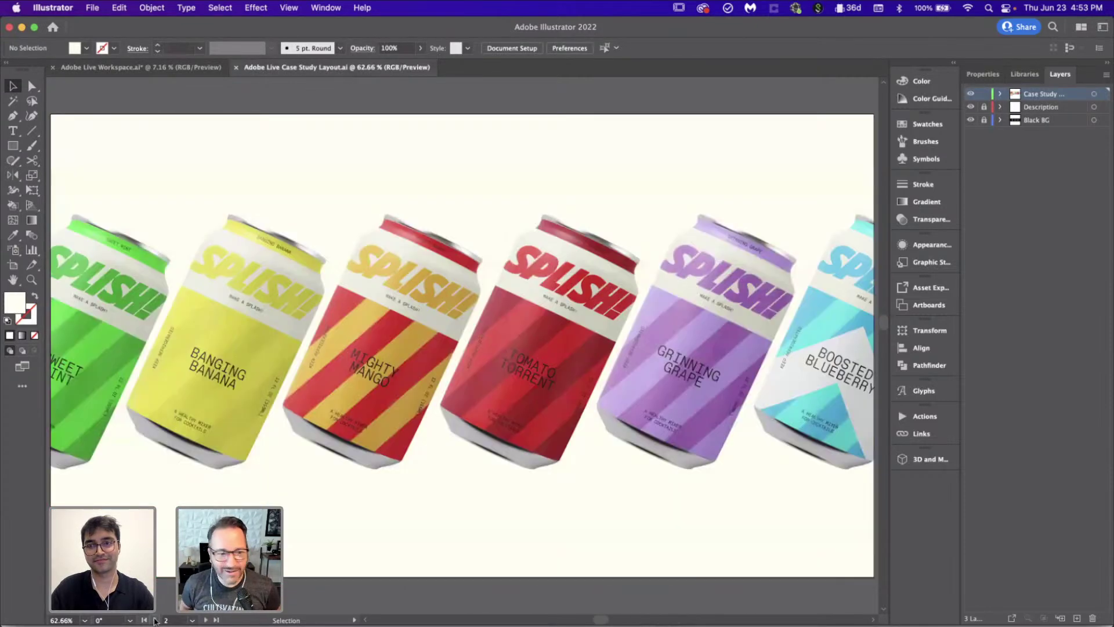
left_click(155, 620)
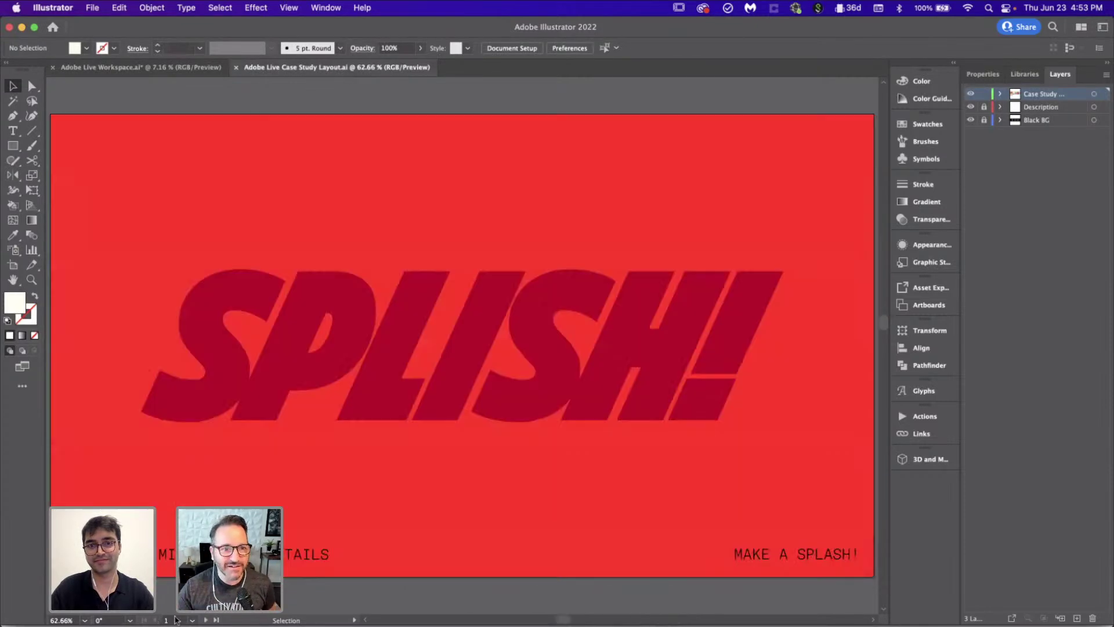
left_click(204, 620)
left_click(204, 619)
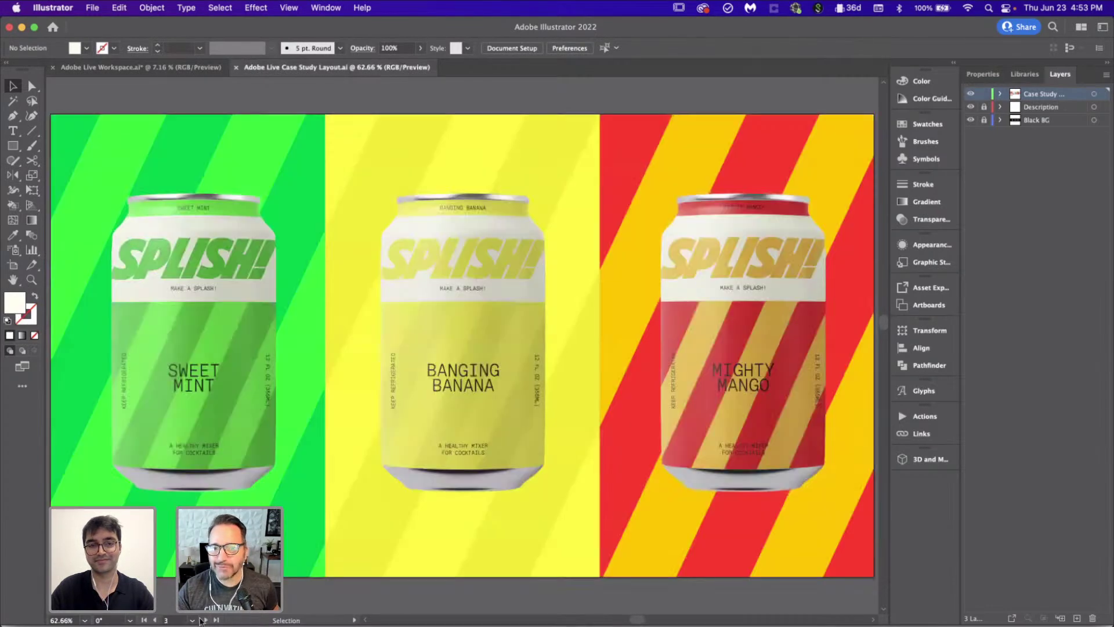
left_click(205, 620)
left_click(204, 620)
left_click(205, 619)
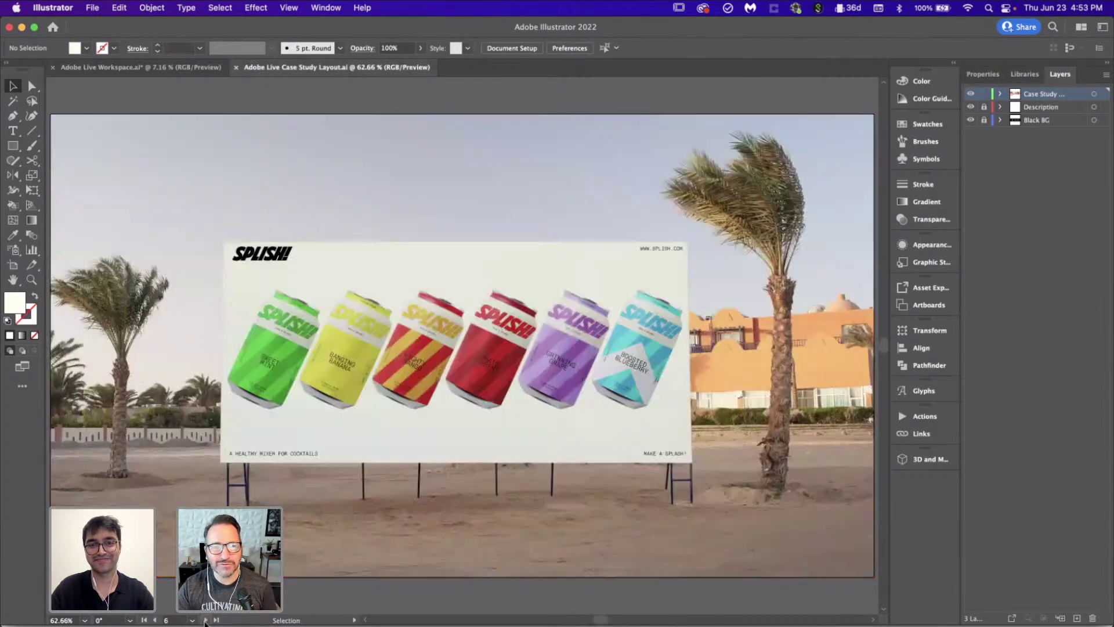
left_click(204, 620)
left_click(204, 620)
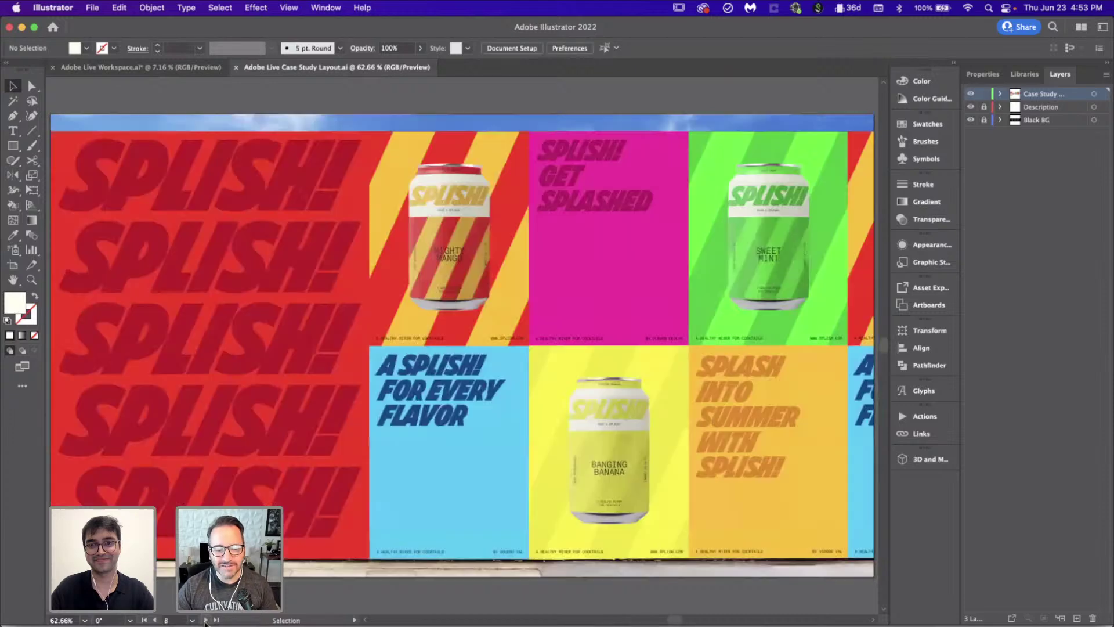
left_click(205, 620)
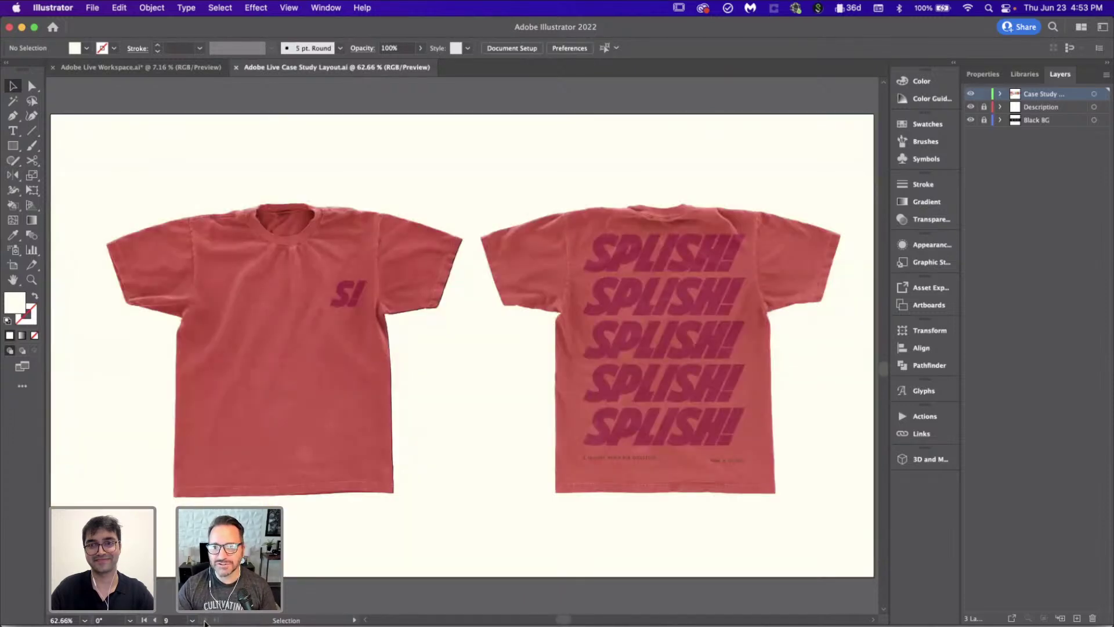
left_click(156, 620)
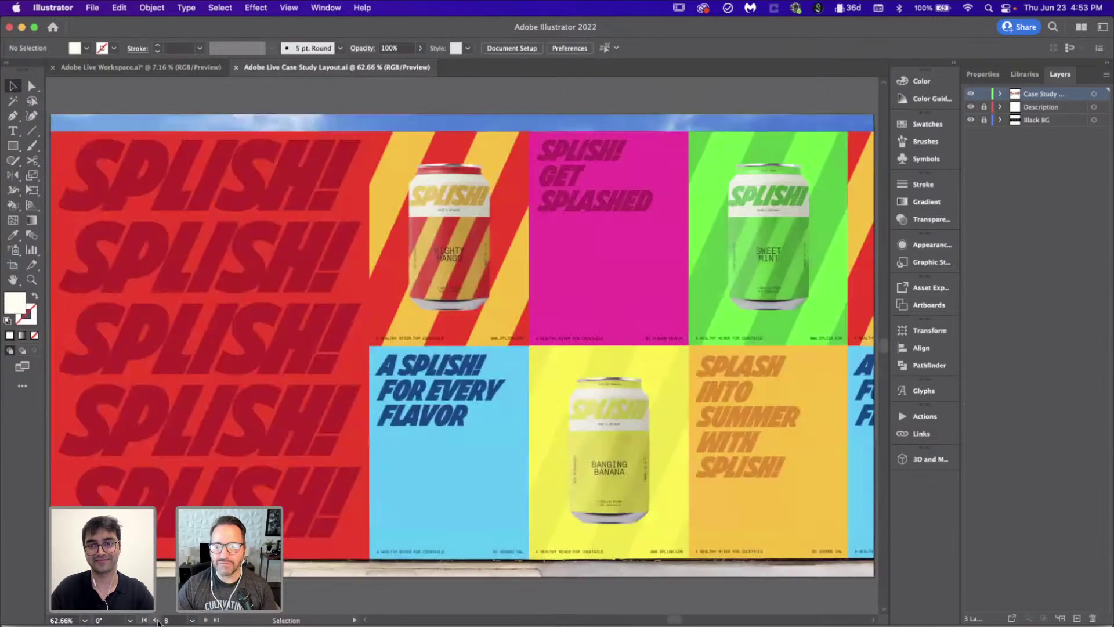
left_click(156, 621)
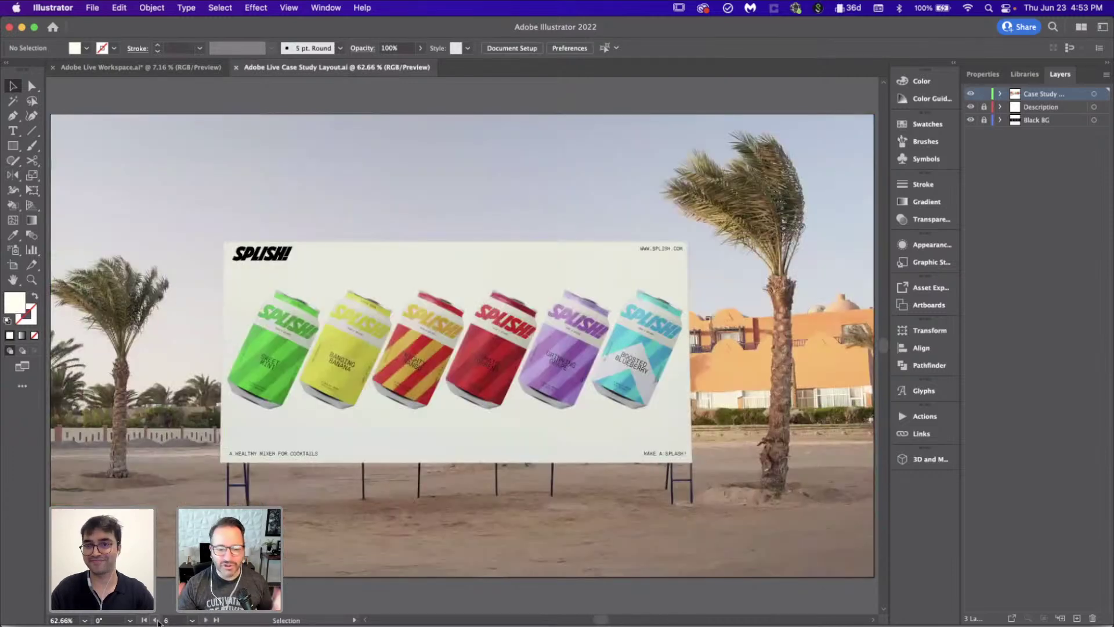
left_click(157, 620)
left_click(157, 620)
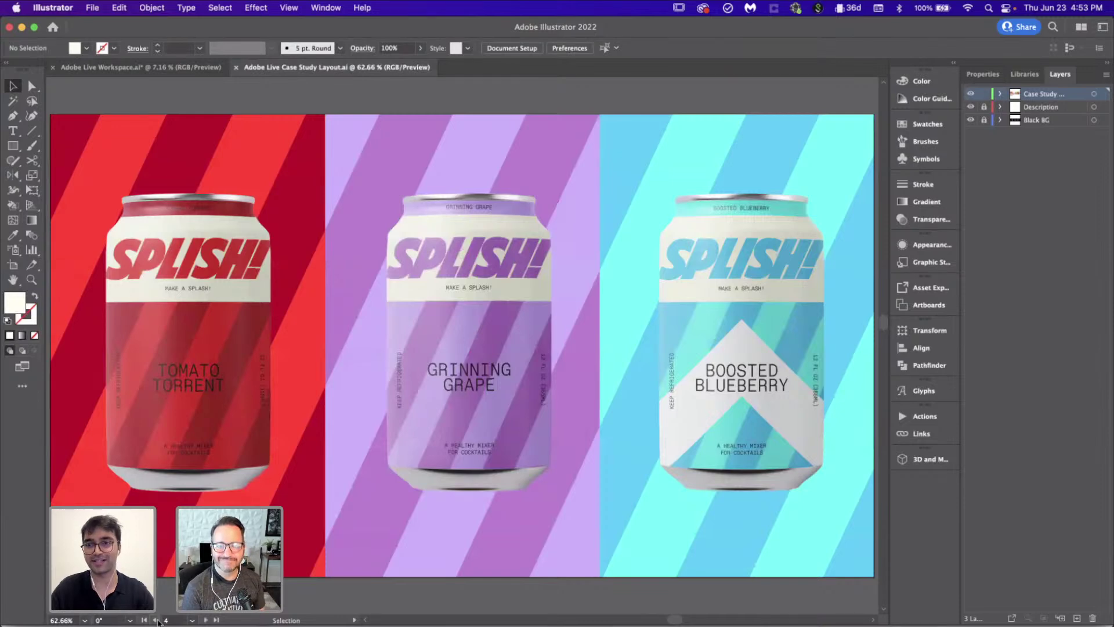
left_click(156, 620)
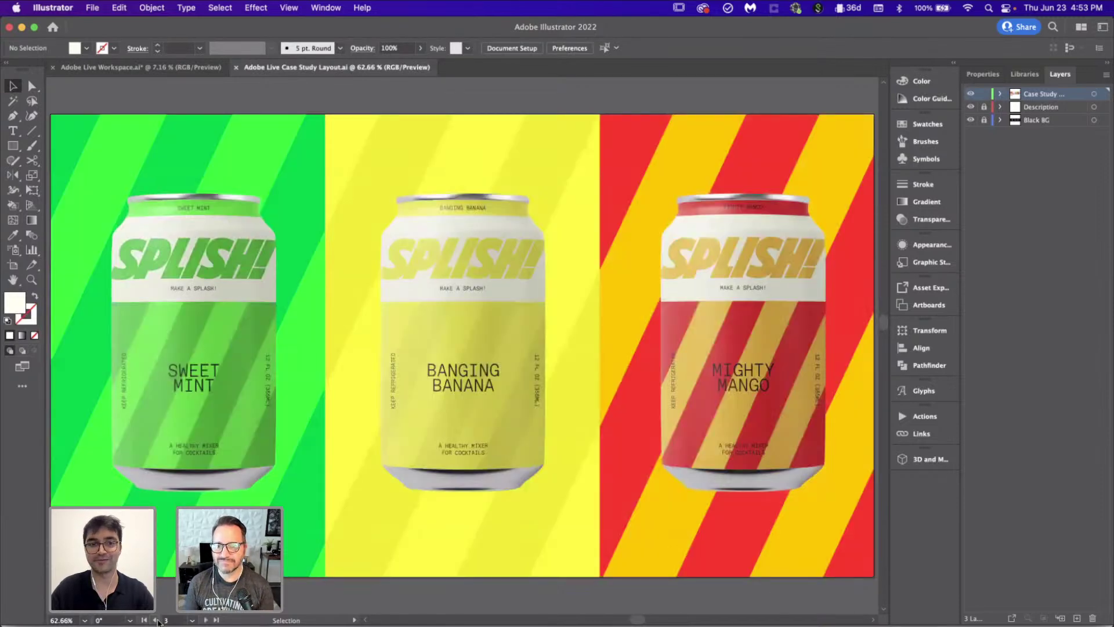
left_click(157, 620)
left_click(156, 620)
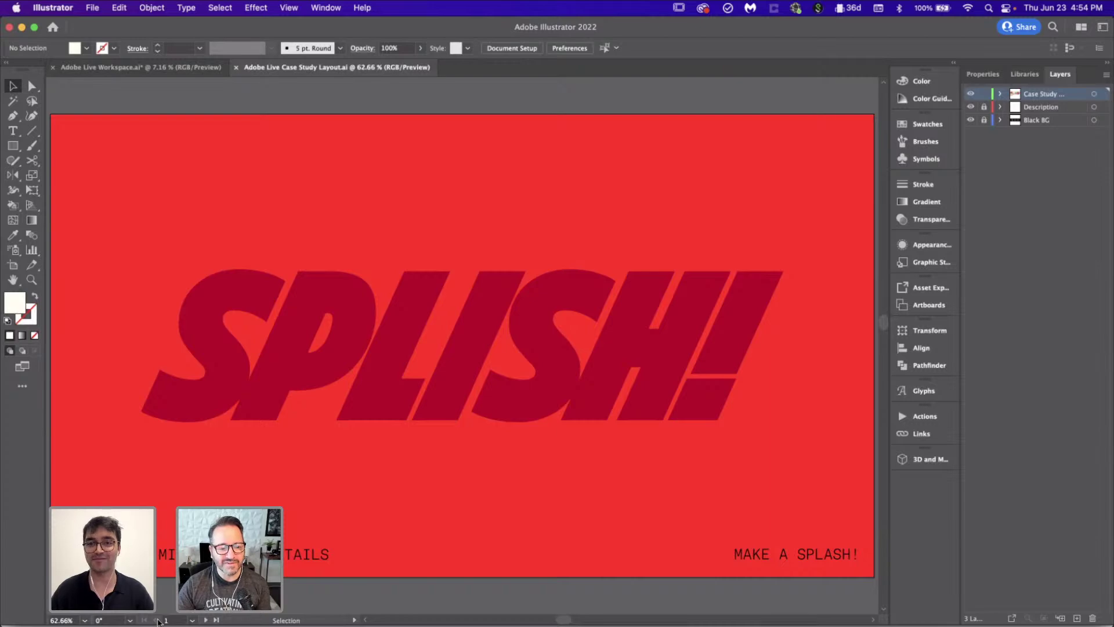
Step: Step forward through the artboards from the tilted cans to the red T-shirt mockup
left_click(206, 619)
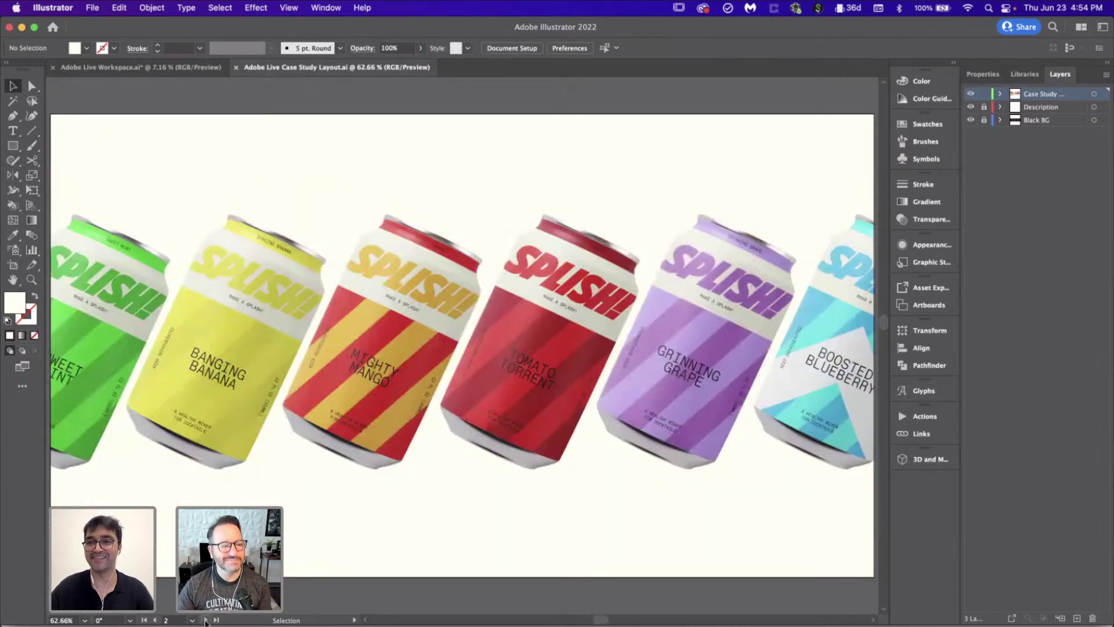
left_click(206, 620)
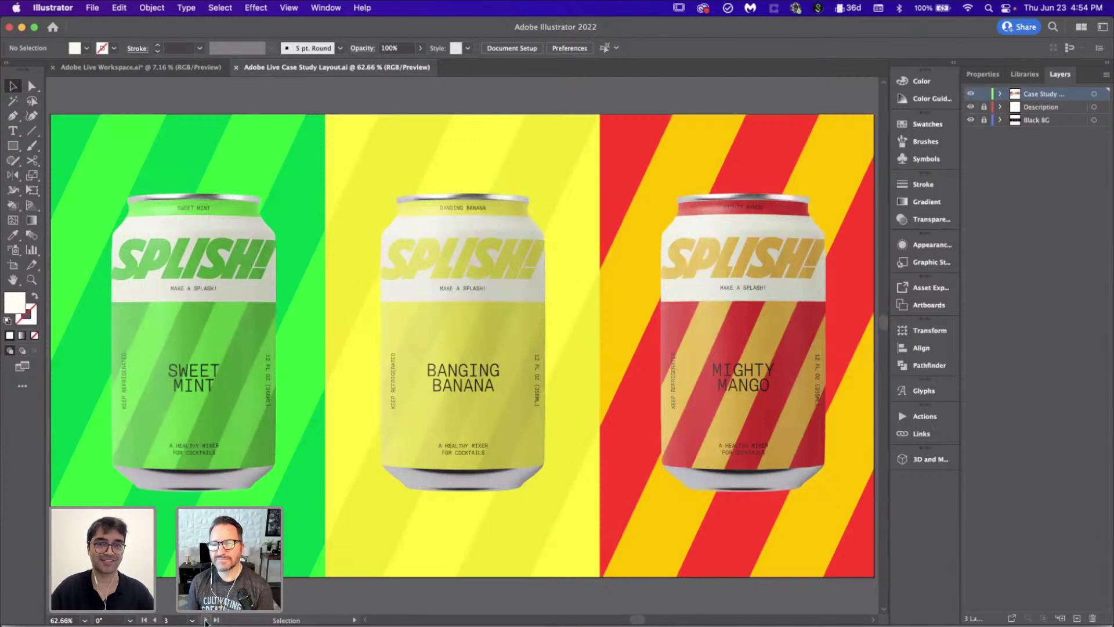
left_click(206, 620)
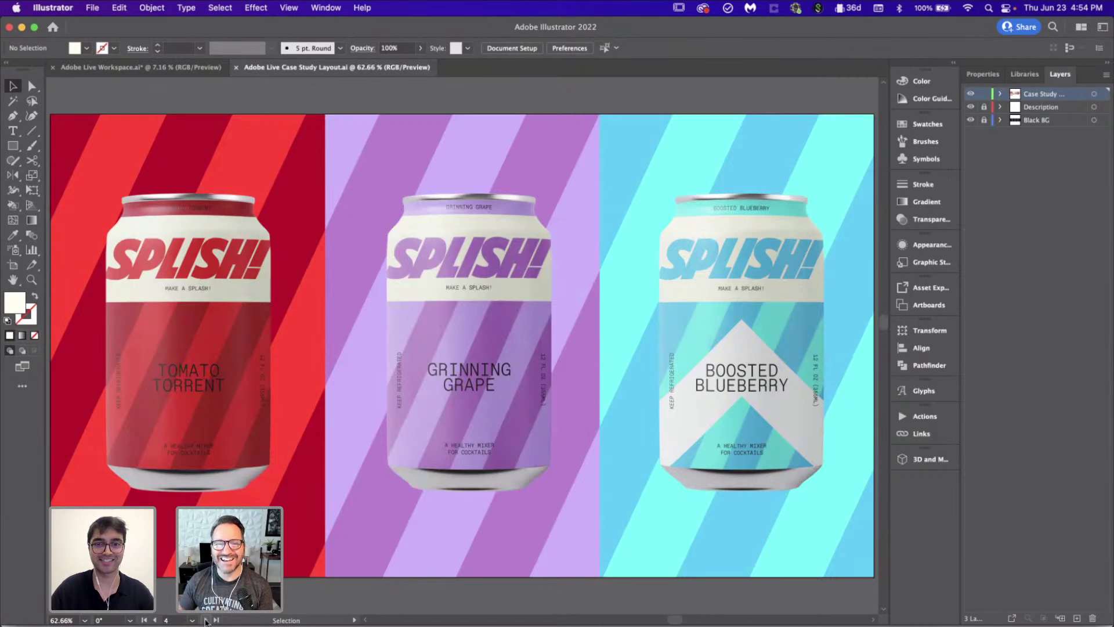
left_click(206, 620)
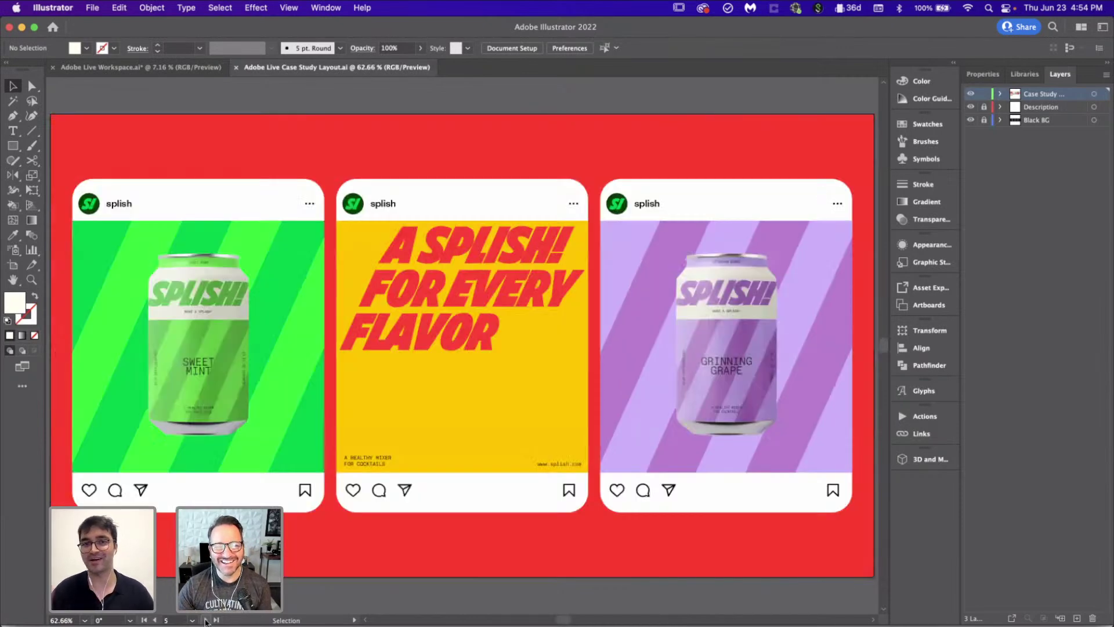
left_click(206, 619)
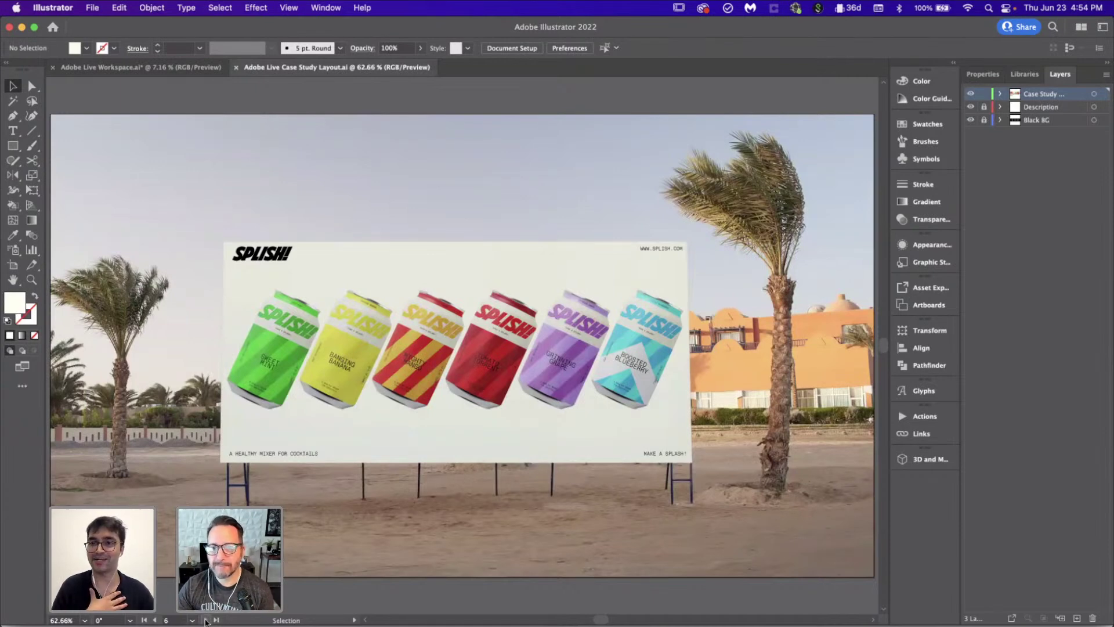
left_click(206, 620)
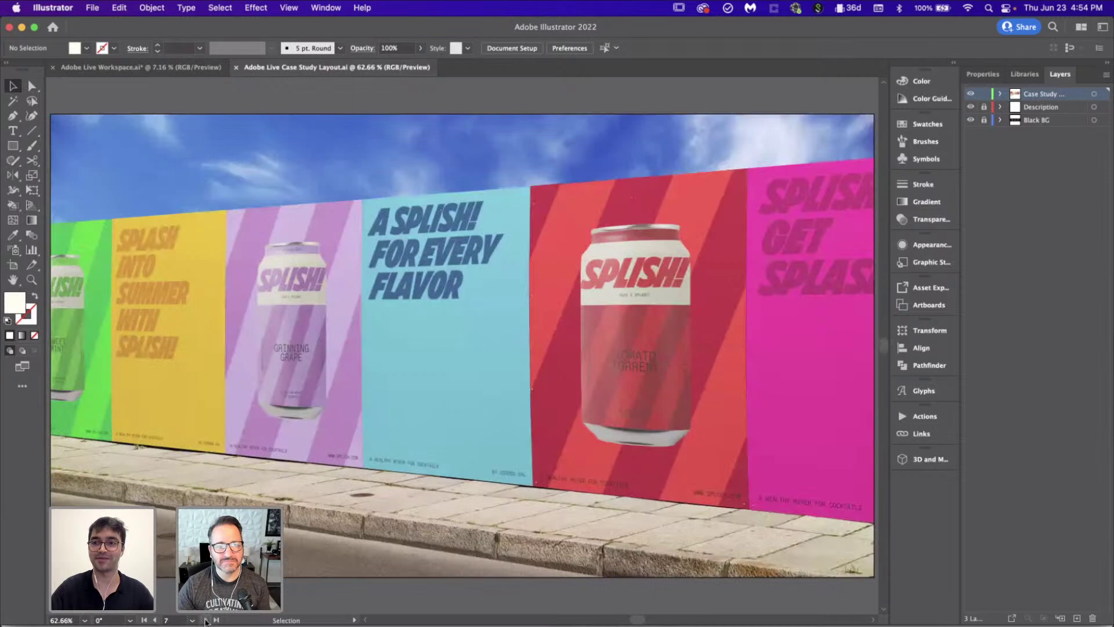
left_click(205, 619)
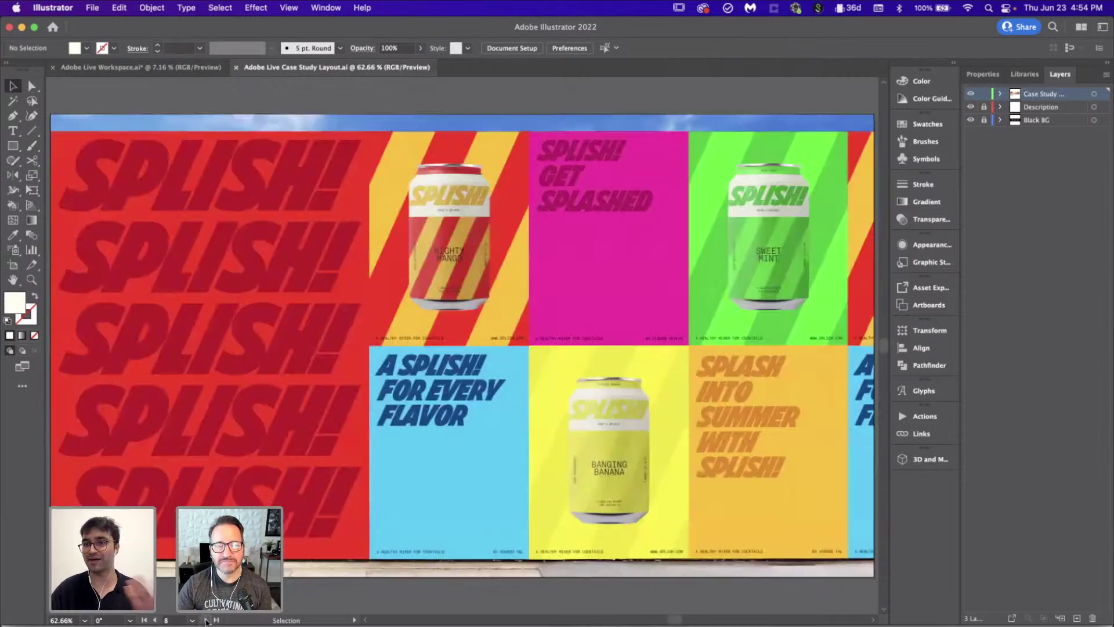
left_click(205, 620)
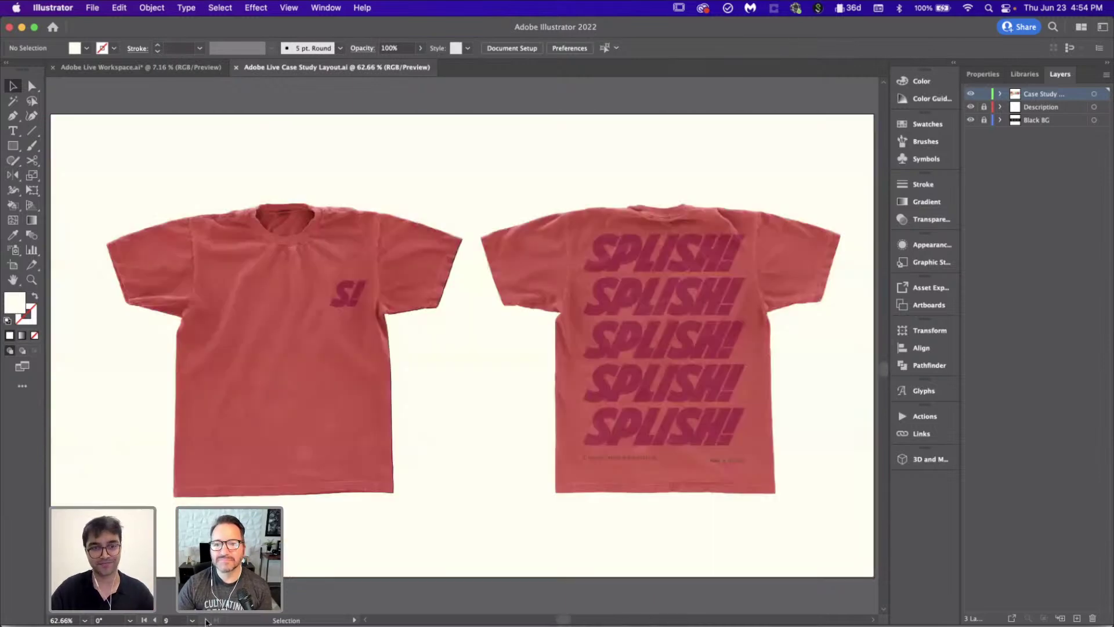
Step: Step back through the artboards to the red SPLISH! cover artboard
left_click(155, 620)
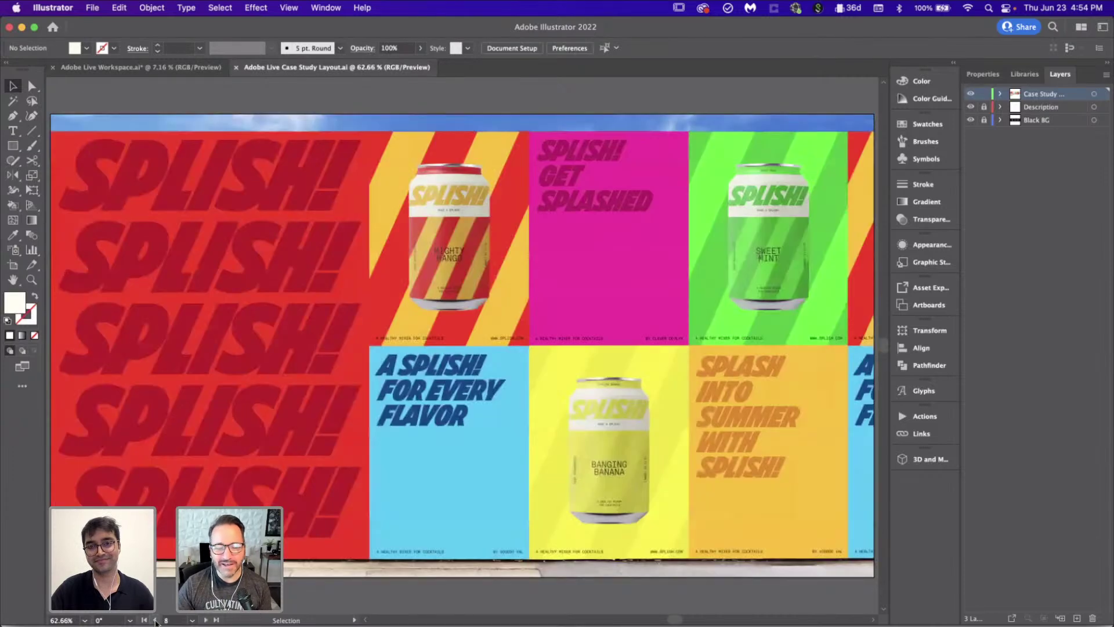
left_click(154, 619)
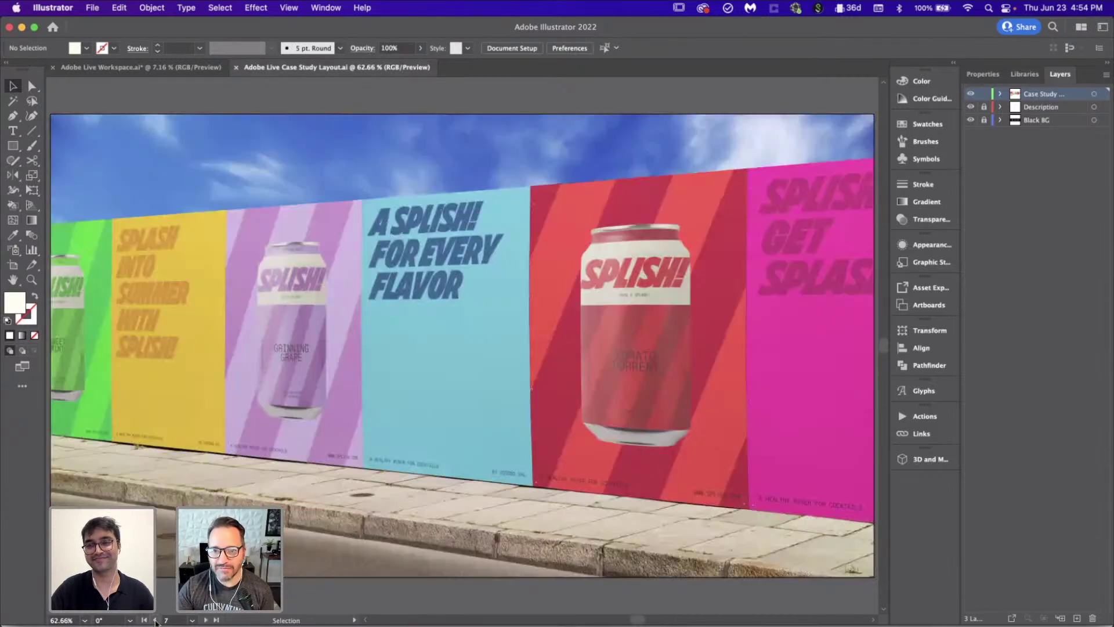
left_click(155, 620)
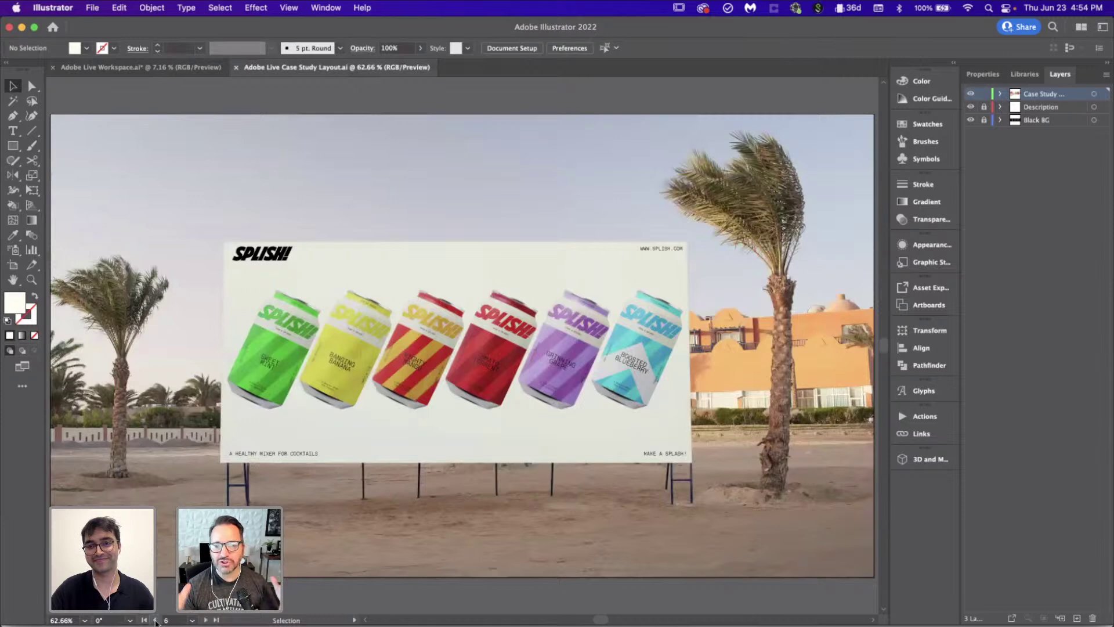
left_click(155, 619)
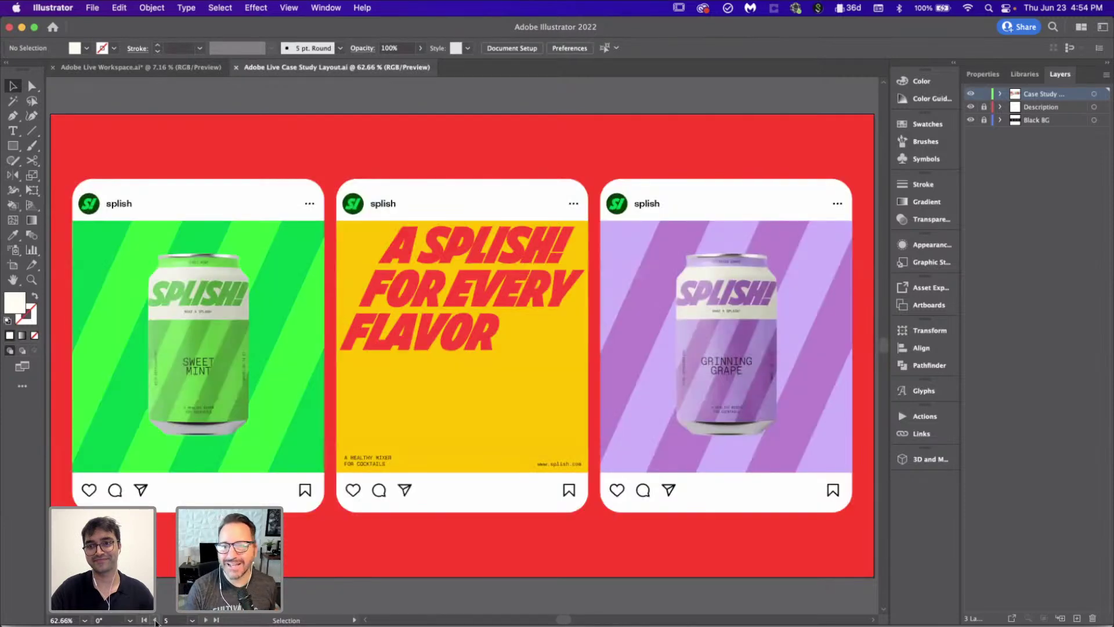
left_click(155, 620)
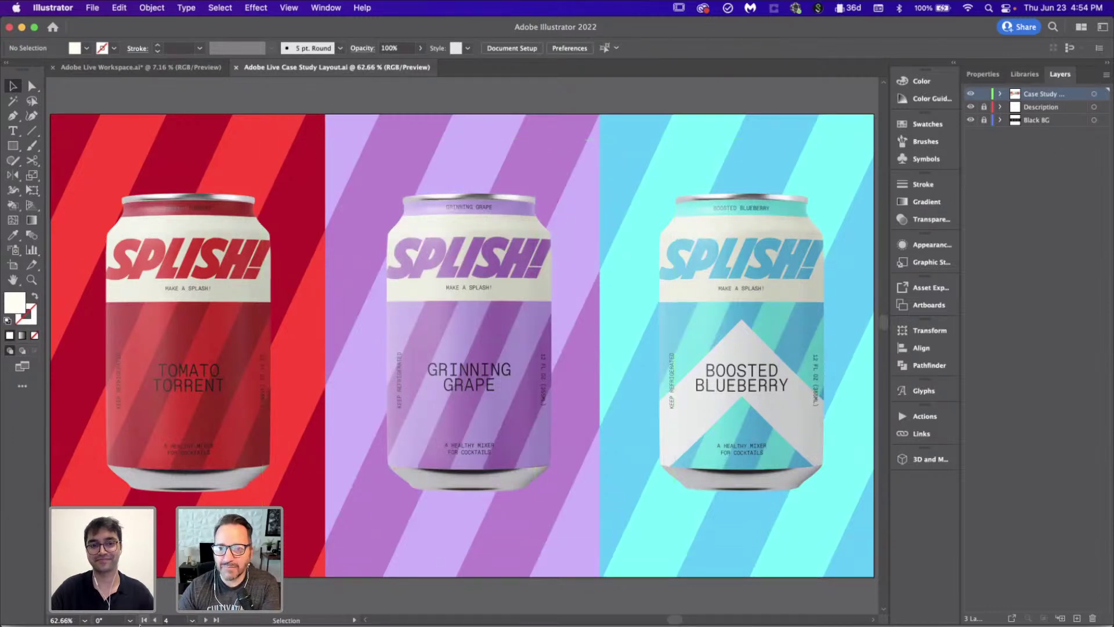
left_click(155, 620)
left_click(156, 620)
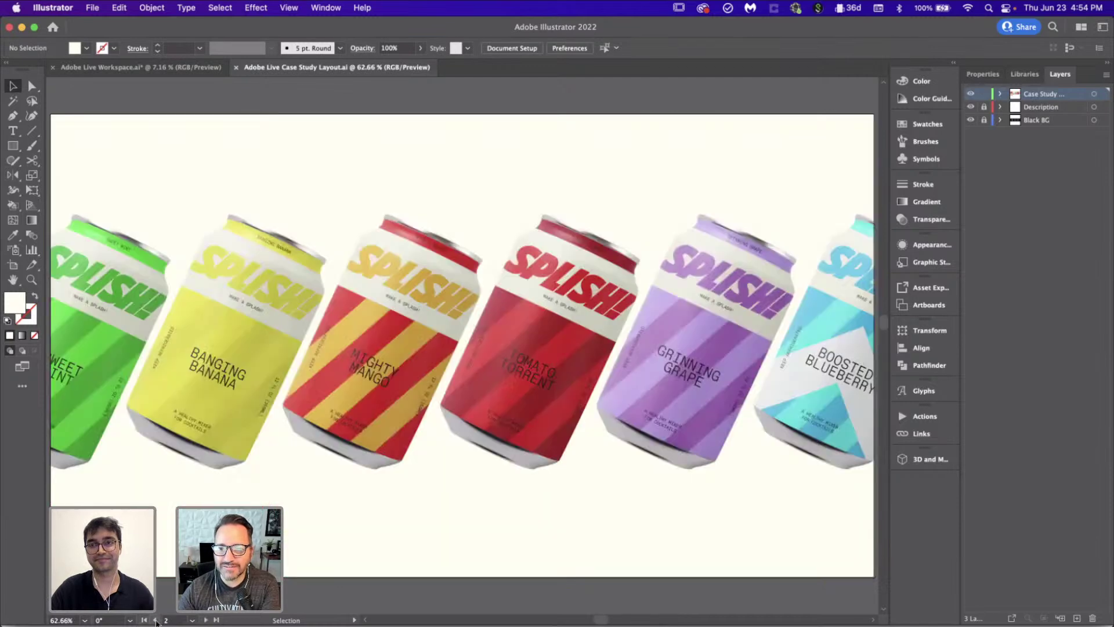
left_click(155, 619)
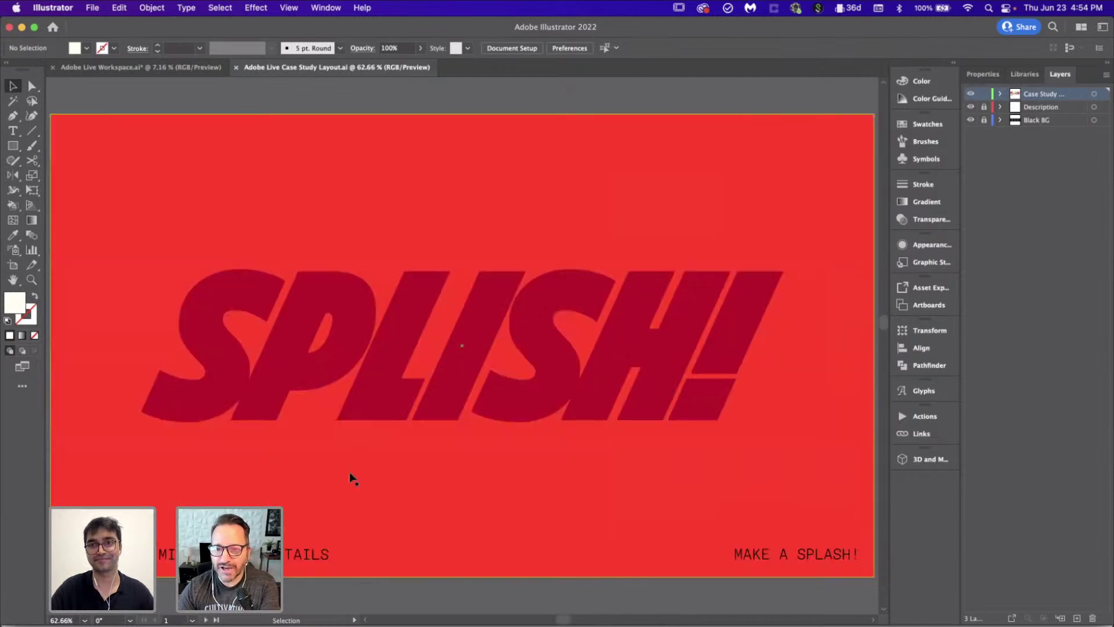
Step: Fit the street wall poster mockup artboard to the window and deselect it
scroll(348, 478, "down", 5)
scroll(349, 477, "down", 4)
scroll(349, 476, "right", 2)
scroll(351, 477, "right", 10)
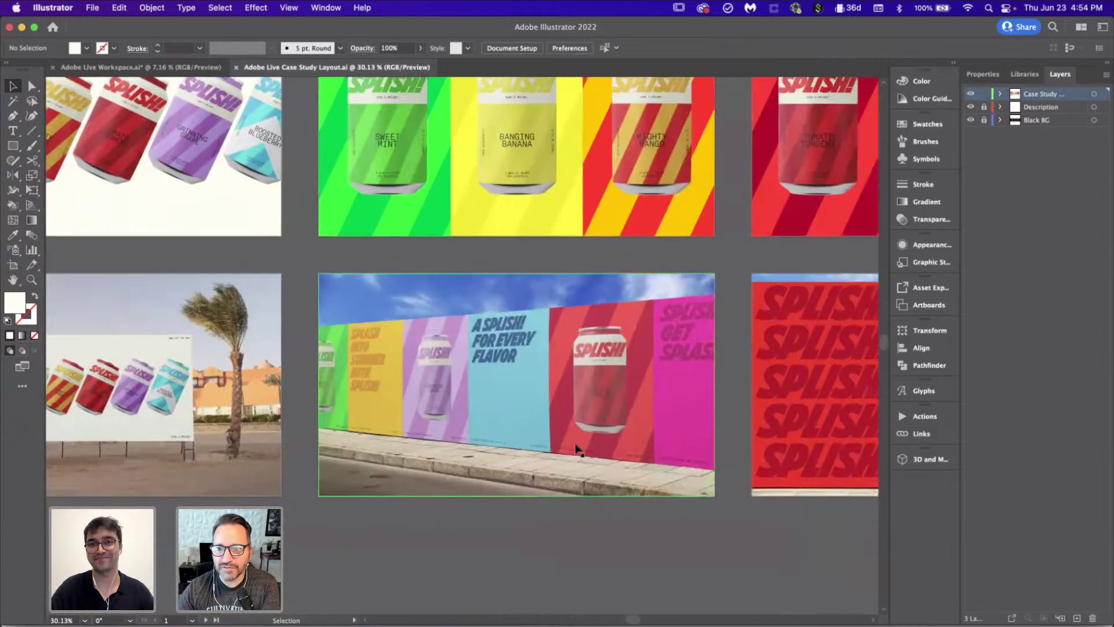
left_click(577, 448)
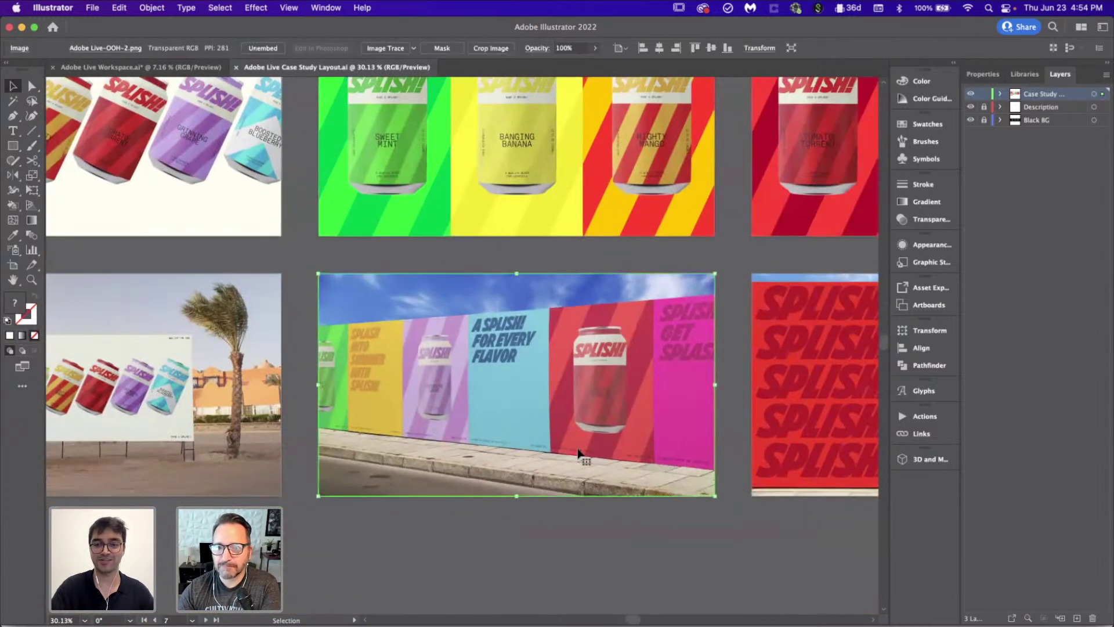
key("super+0")
left_click(377, 85)
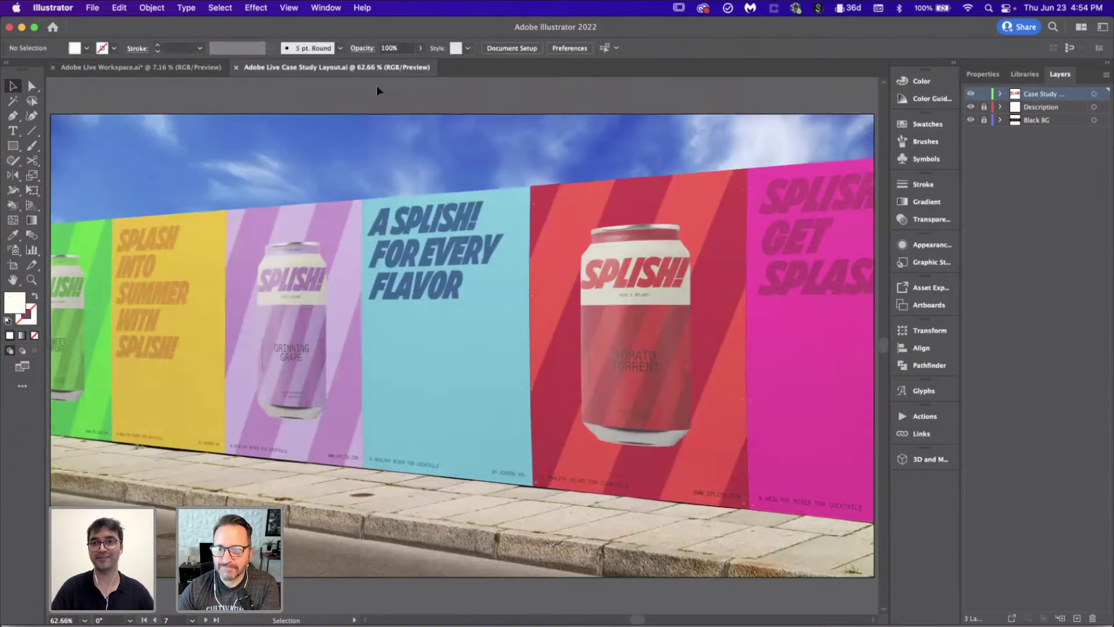